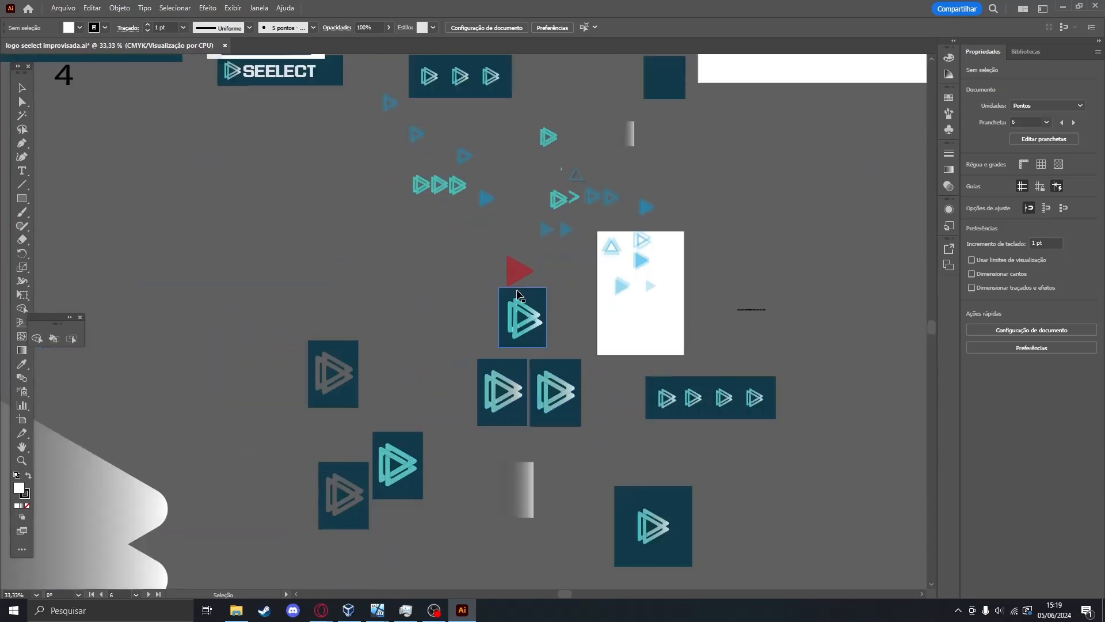
{"action": "scroll", "coordinate": [470, 286], "scroll_direction": "up", "scroll_amount": 3}
{"action": "scroll", "coordinate": [485, 218], "scroll_direction": "down", "scroll_amount": 6}
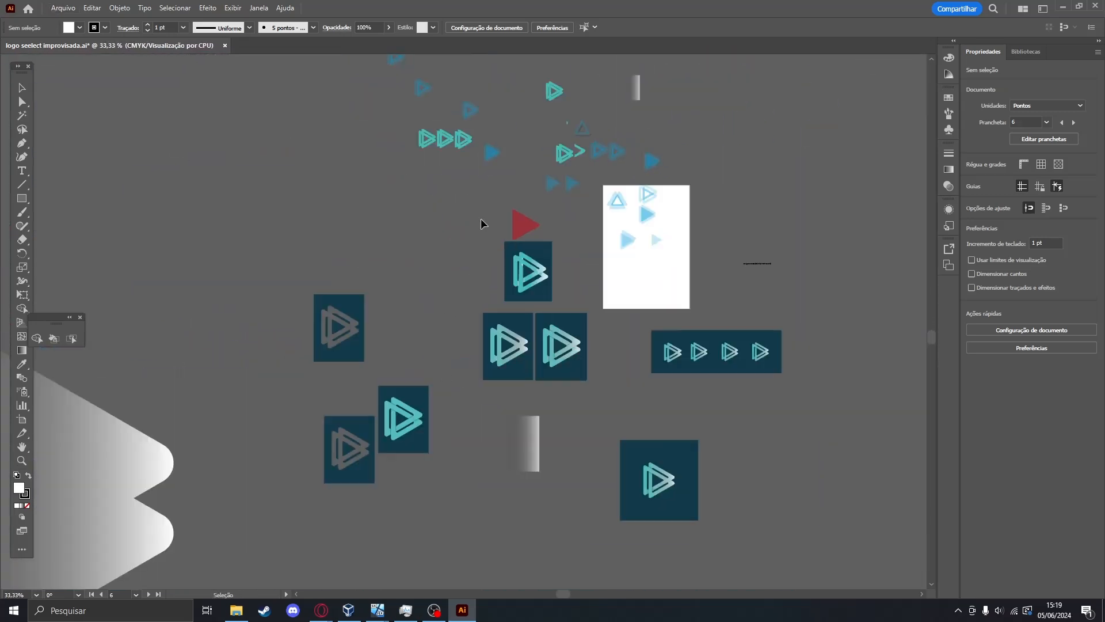
{"action": "scroll", "coordinate": [356, 295], "scroll_direction": "up", "scroll_amount": 1}
{"action": "scroll", "coordinate": [356, 294], "scroll_direction": "down", "scroll_amount": 2}
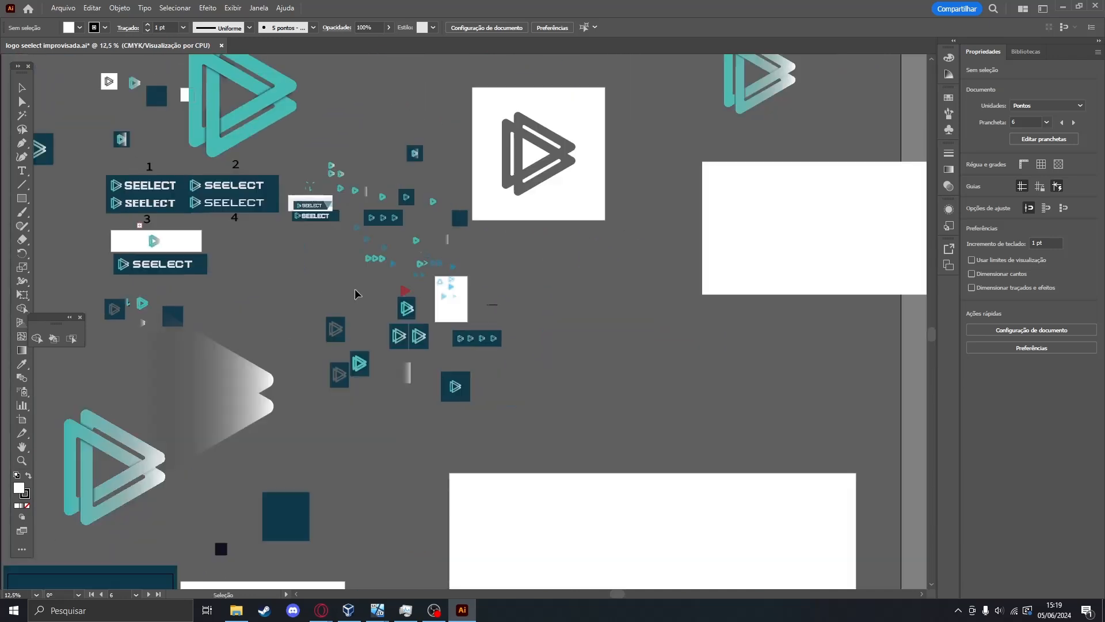
{"action": "left_click_drag", "start_coordinate": [342, 292], "coordinate": [345, 348]}
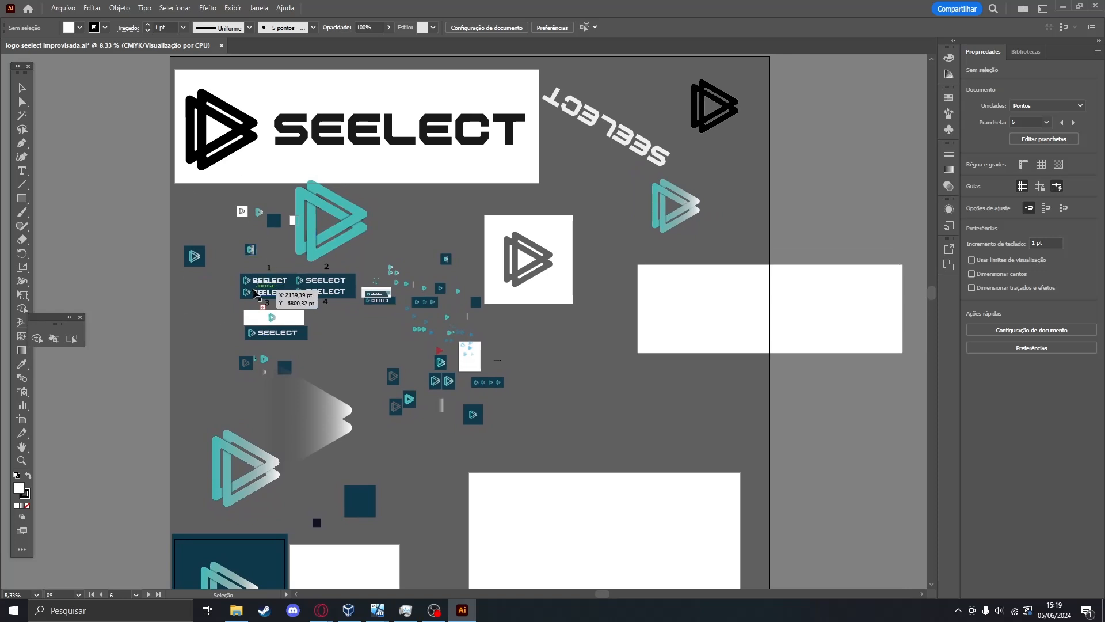
Close the document "logo seelect improvisada.ai" and save its changes.
{"action": "right_click", "coordinate": [244, 44]}
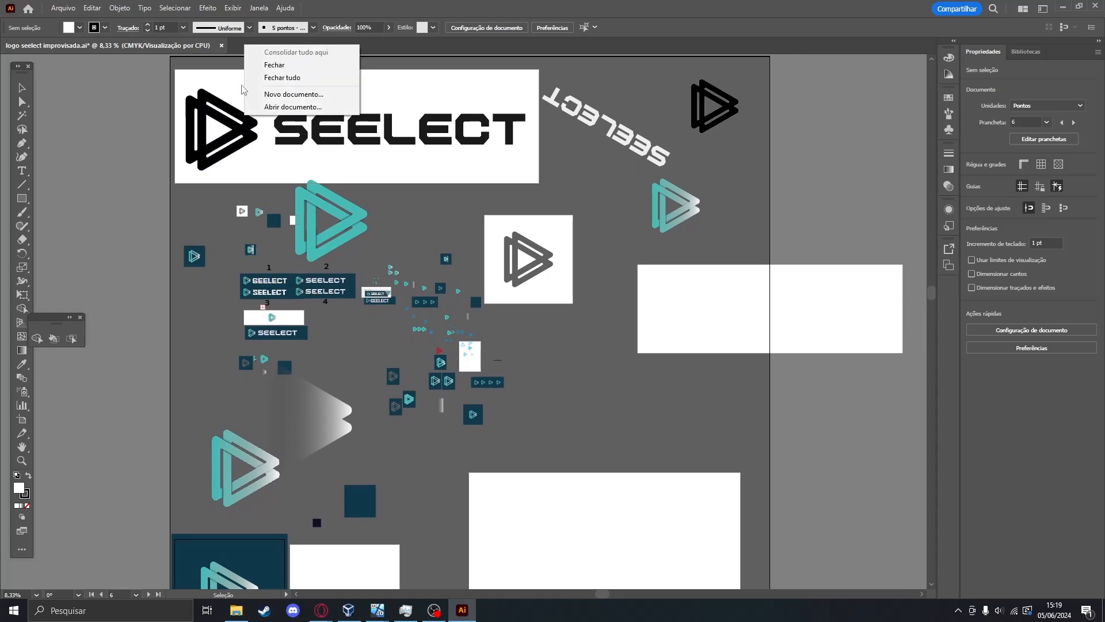
{"action": "left_click", "coordinate": [107, 257]}
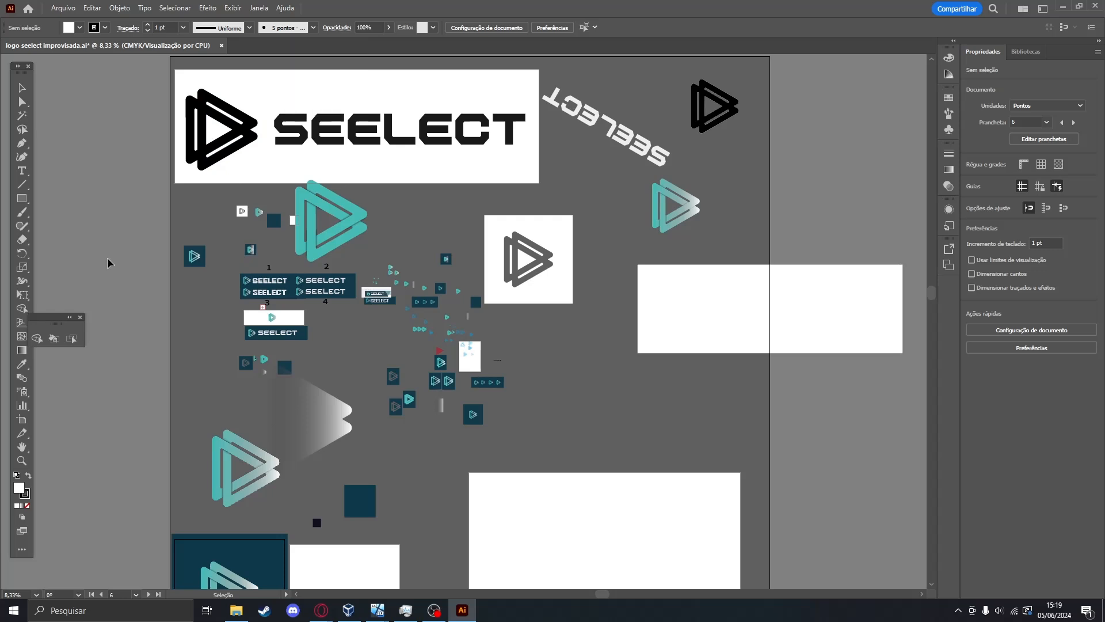
{"action": "left_click", "coordinate": [221, 45]}
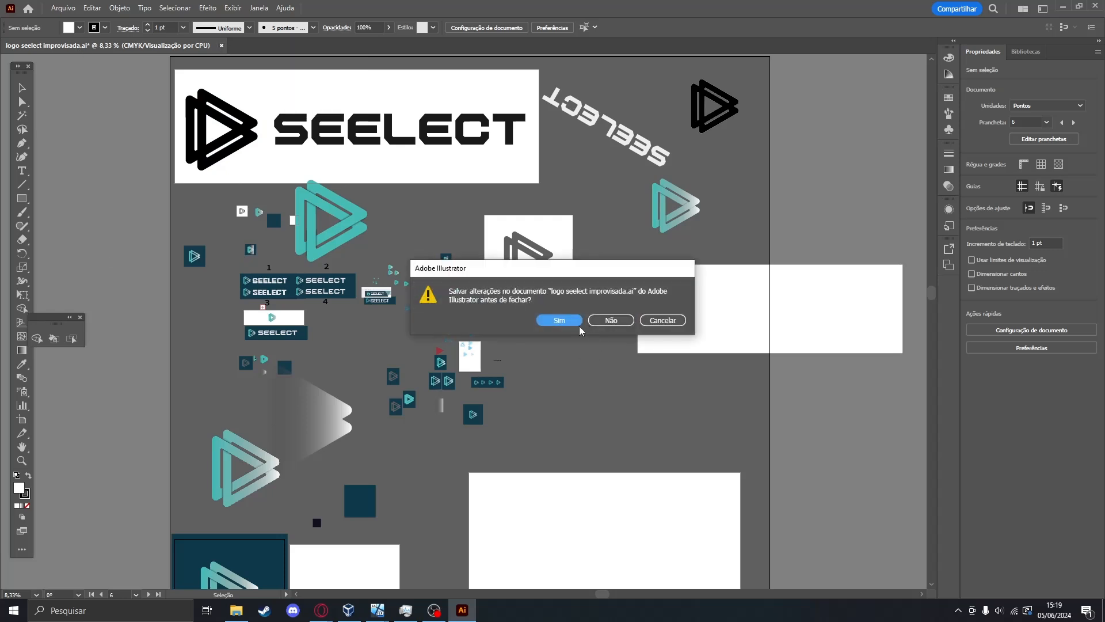
{"action": "left_click", "coordinate": [558, 321]}
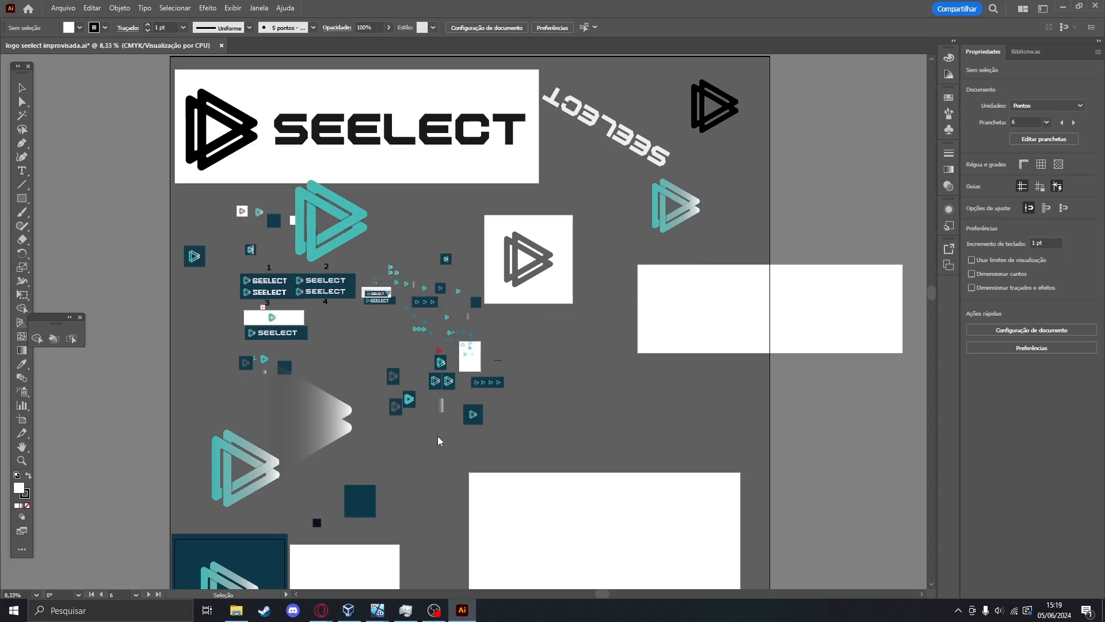
Open the new-document presets and compare the recent Web-Grande and Carta presets.
{"action": "mouse_move", "coordinate": [435, 614]}
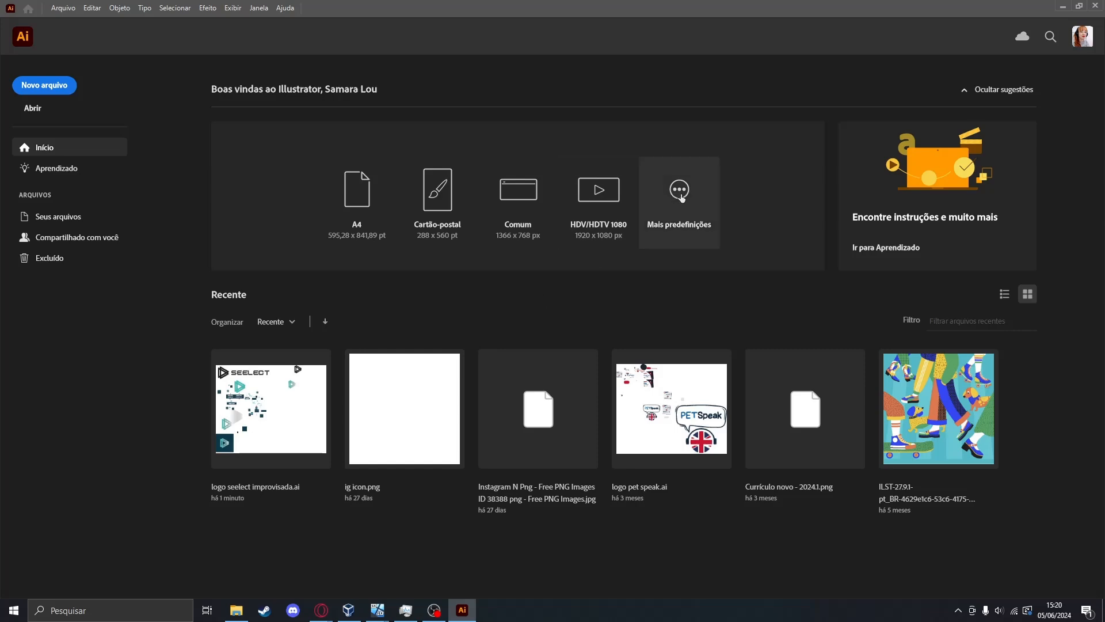
{"action": "left_click", "coordinate": [680, 195]}
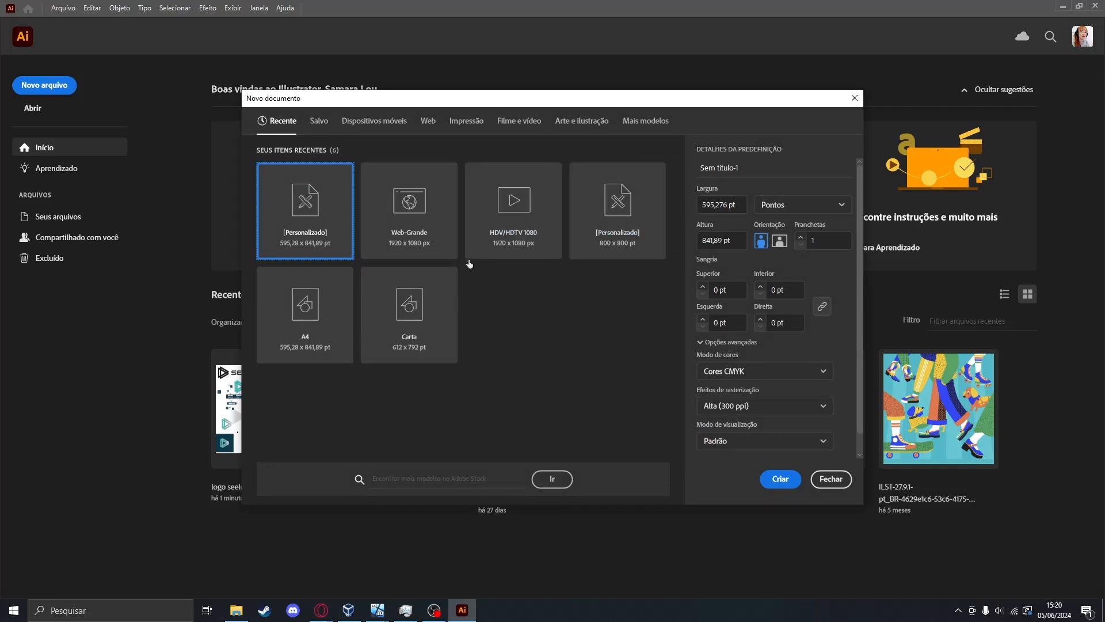
{"action": "left_click", "coordinate": [419, 219]}
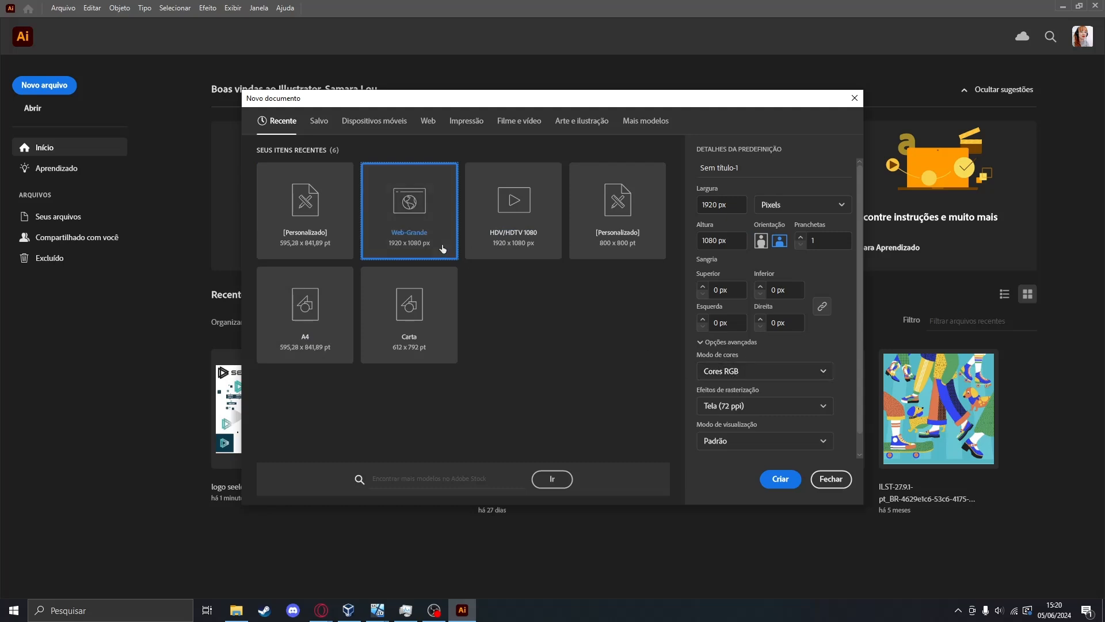
{"action": "left_click", "coordinate": [427, 333]}
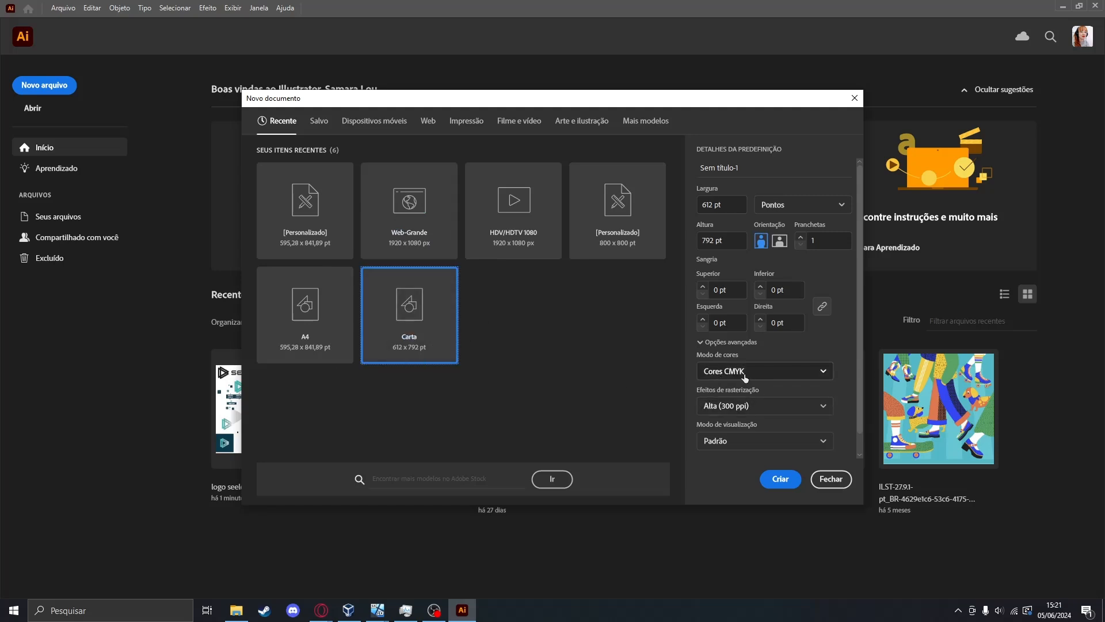
{"action": "left_click", "coordinate": [423, 214]}
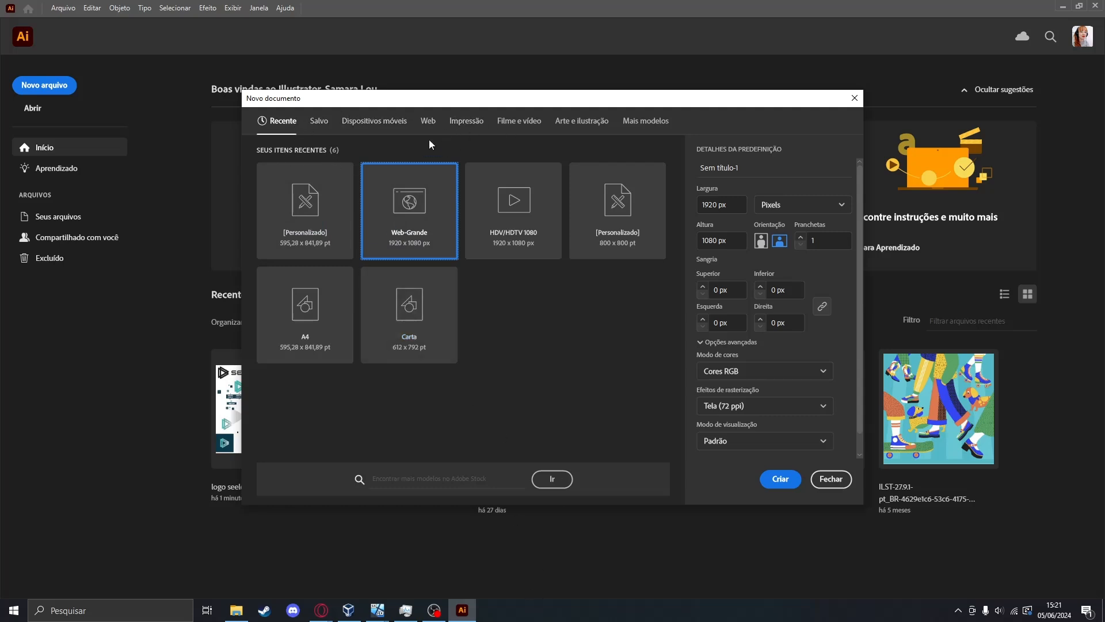
Browse the web, print, film and video, and art and illustration presets, checking the poster and postcard details.
{"action": "left_click", "coordinate": [432, 122]}
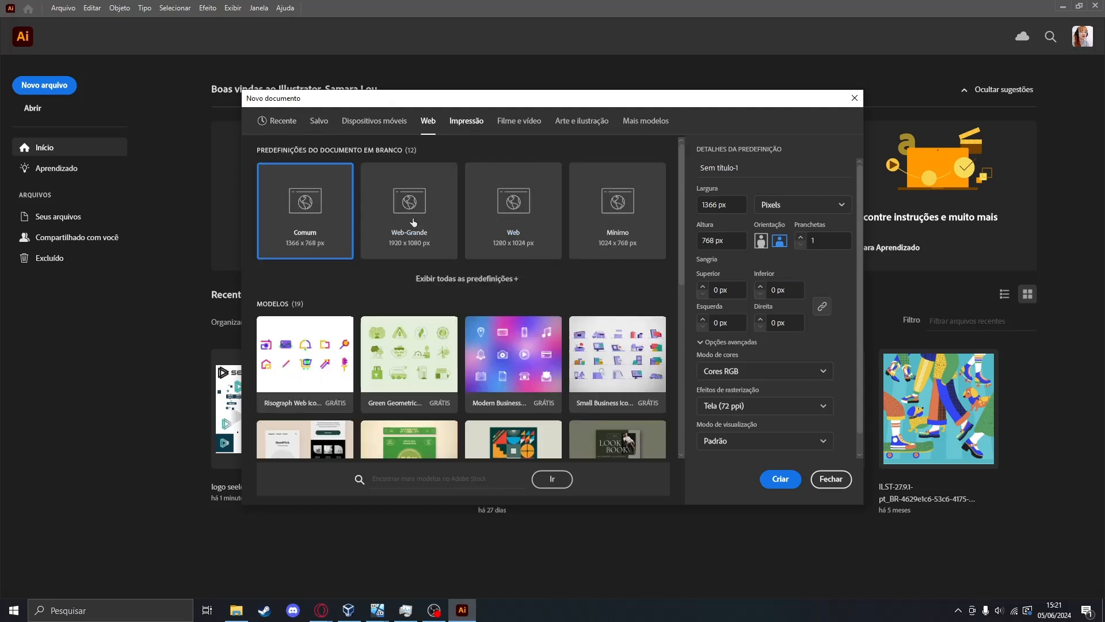
{"action": "left_click", "coordinate": [466, 121]}
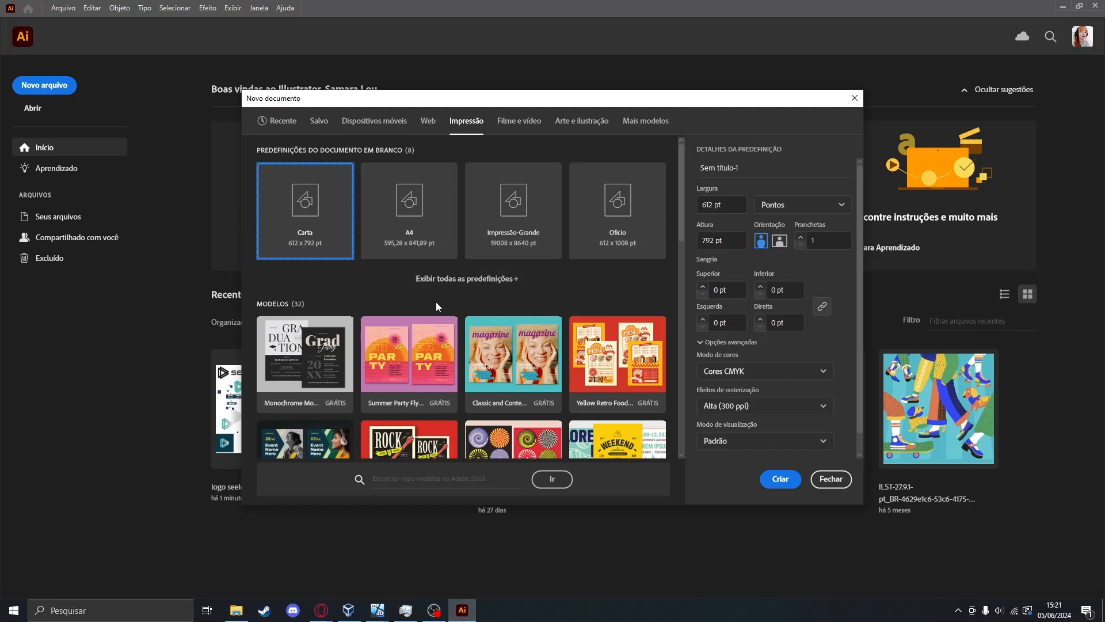
{"action": "left_click", "coordinate": [519, 120]}
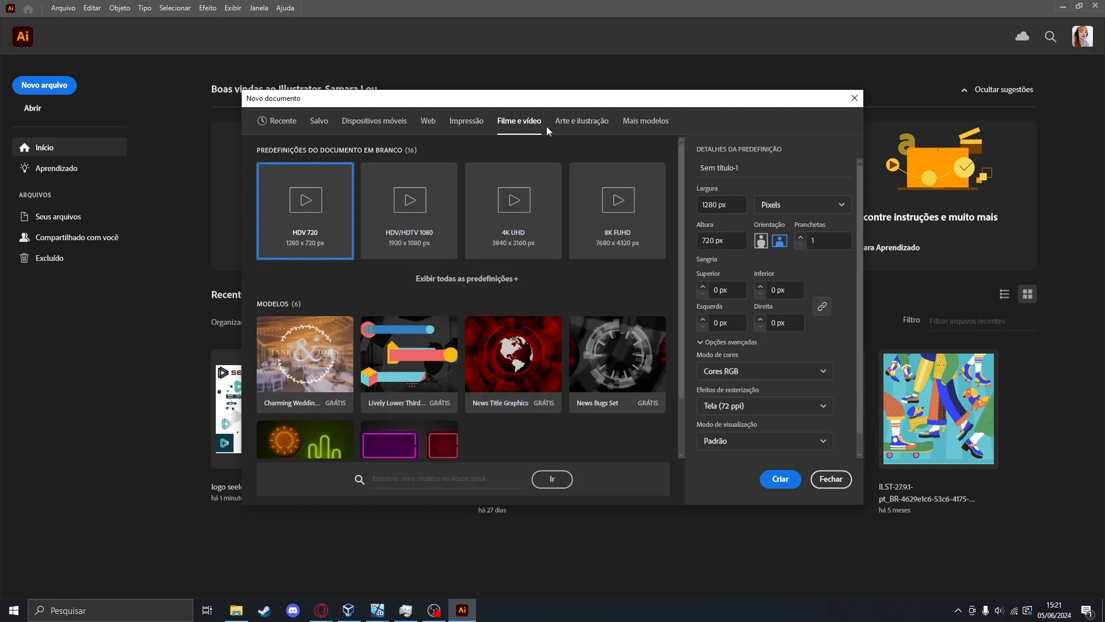
{"action": "left_click", "coordinate": [592, 126]}
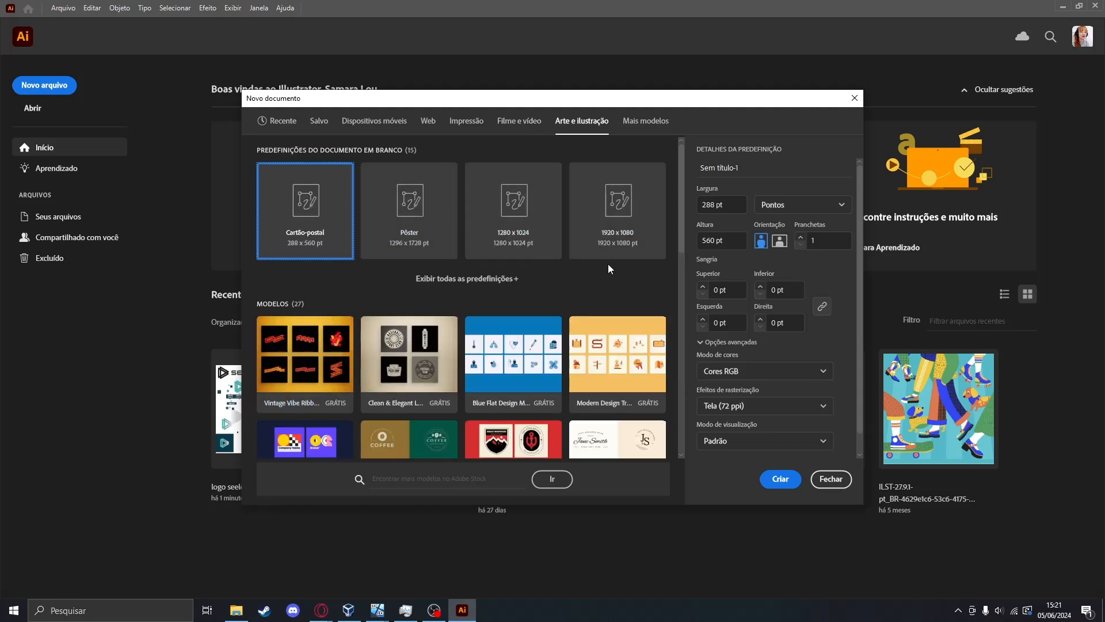
{"action": "left_click", "coordinate": [623, 230]}
{"action": "left_click", "coordinate": [512, 230]}
{"action": "left_click", "coordinate": [437, 230]}
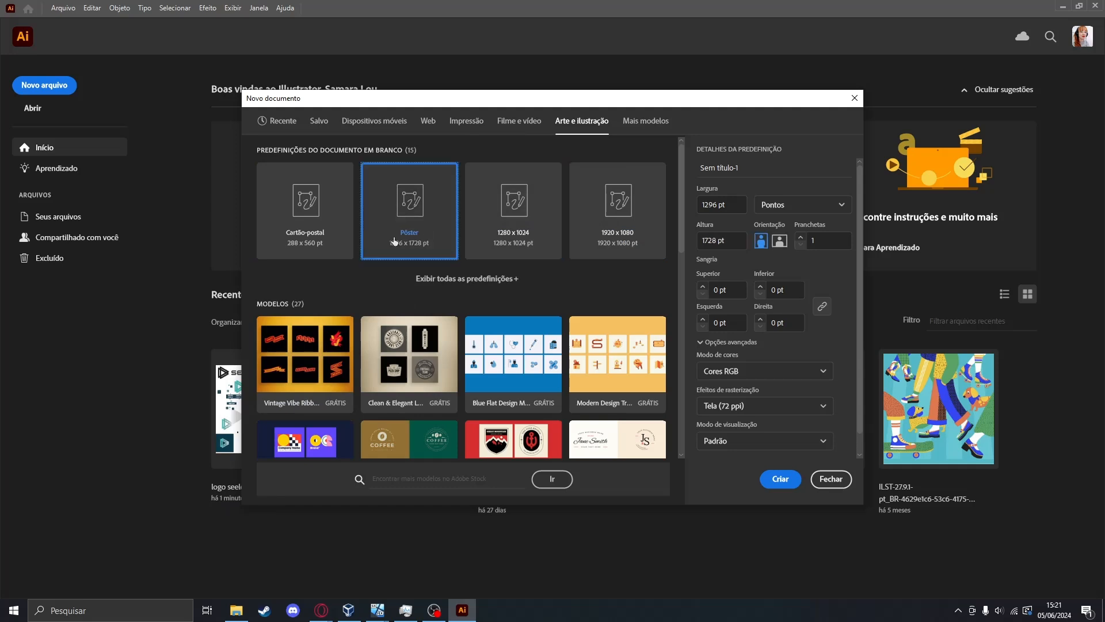
{"action": "left_click", "coordinate": [296, 235]}
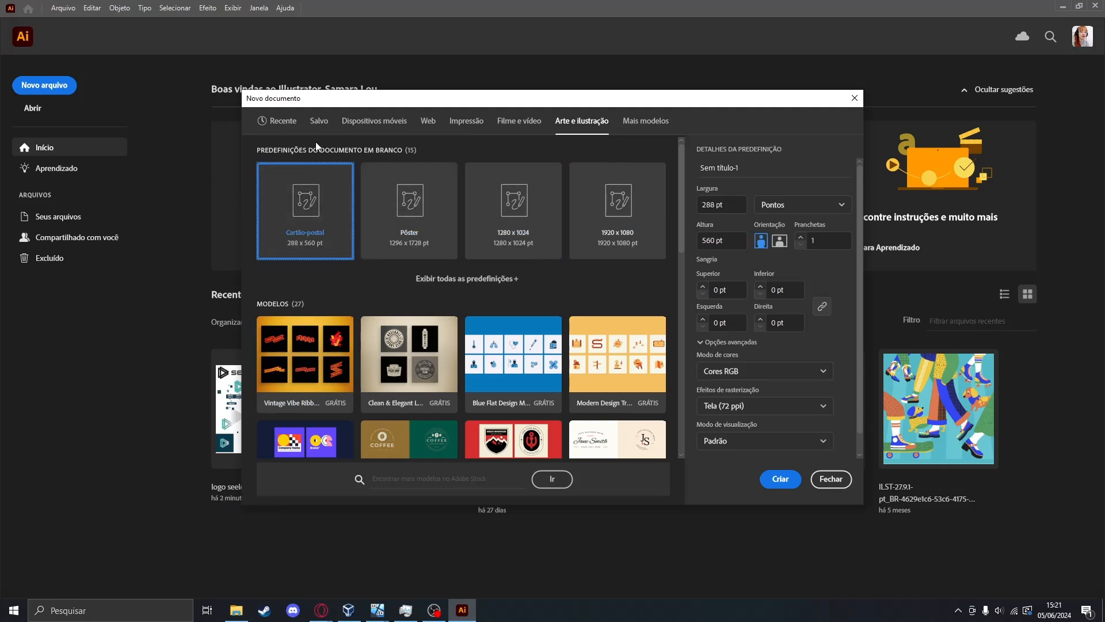
Create a new document from the Web-Grande preset, 1920 x 1080 px, with RGB colours and 72 ppi raster effects.
{"action": "left_click", "coordinate": [428, 133]}
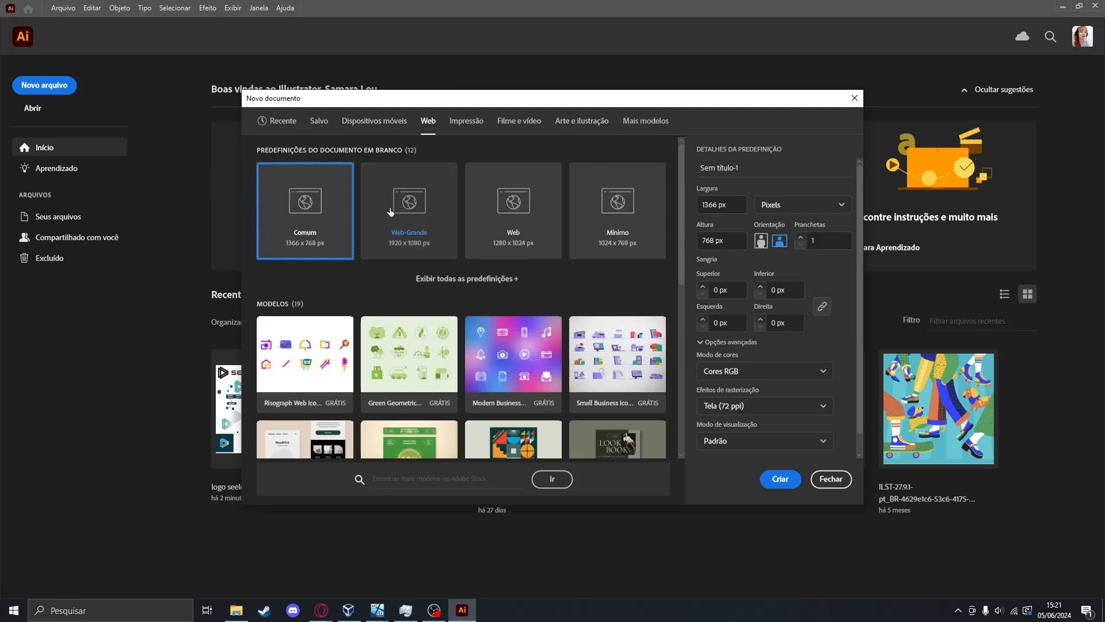
{"action": "left_click", "coordinate": [415, 245]}
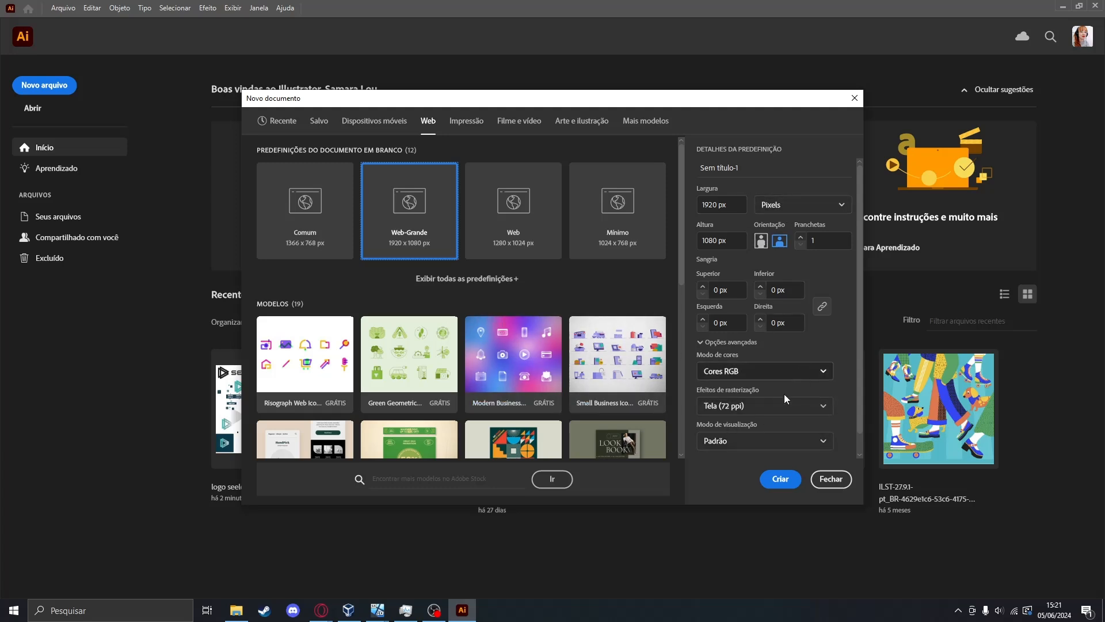
{"action": "left_click", "coordinate": [760, 409]}
{"action": "left_click", "coordinate": [758, 409]}
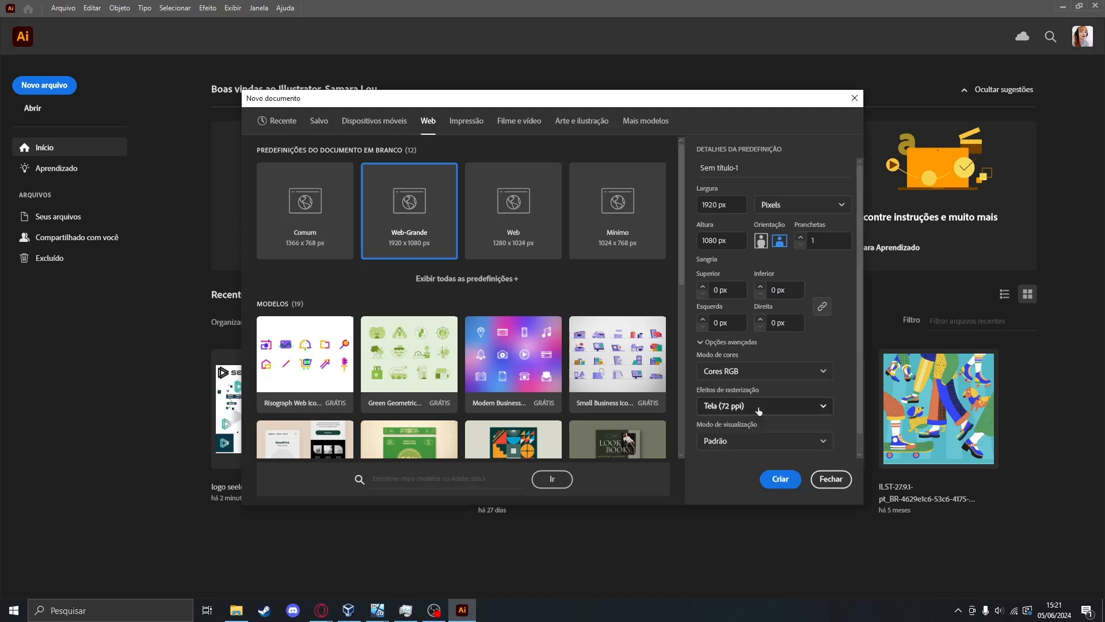
{"action": "left_click", "coordinate": [786, 484]}
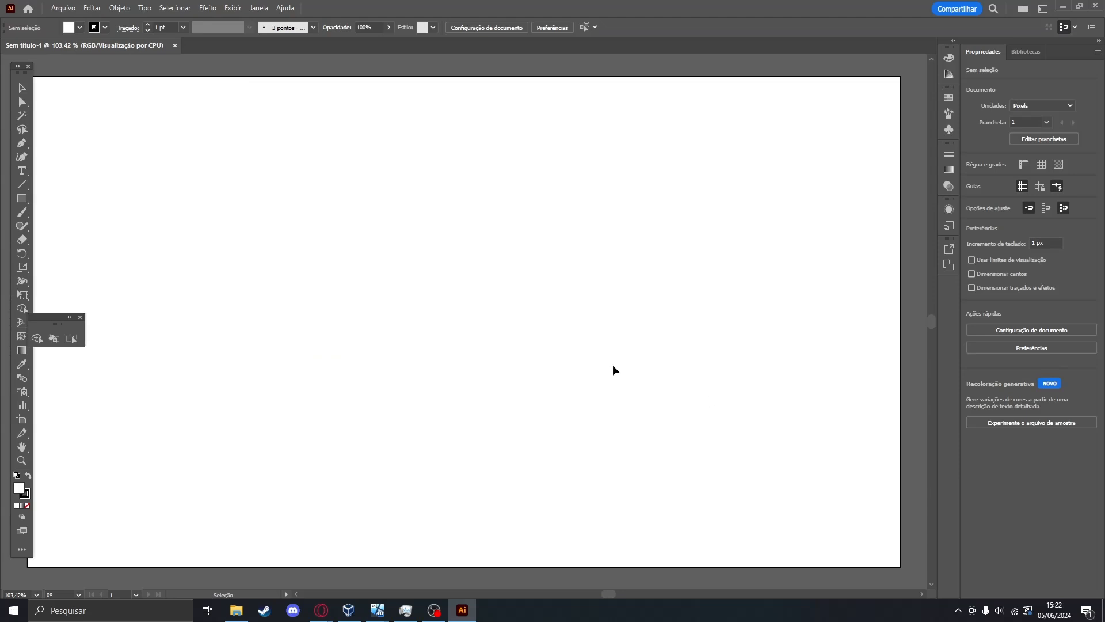
Close the small floating three-tool panel beside the main tools and keep the Selection tool active.
{"action": "scroll", "coordinate": [598, 356], "scroll_direction": "down", "scroll_amount": 2, "text": "alt"}
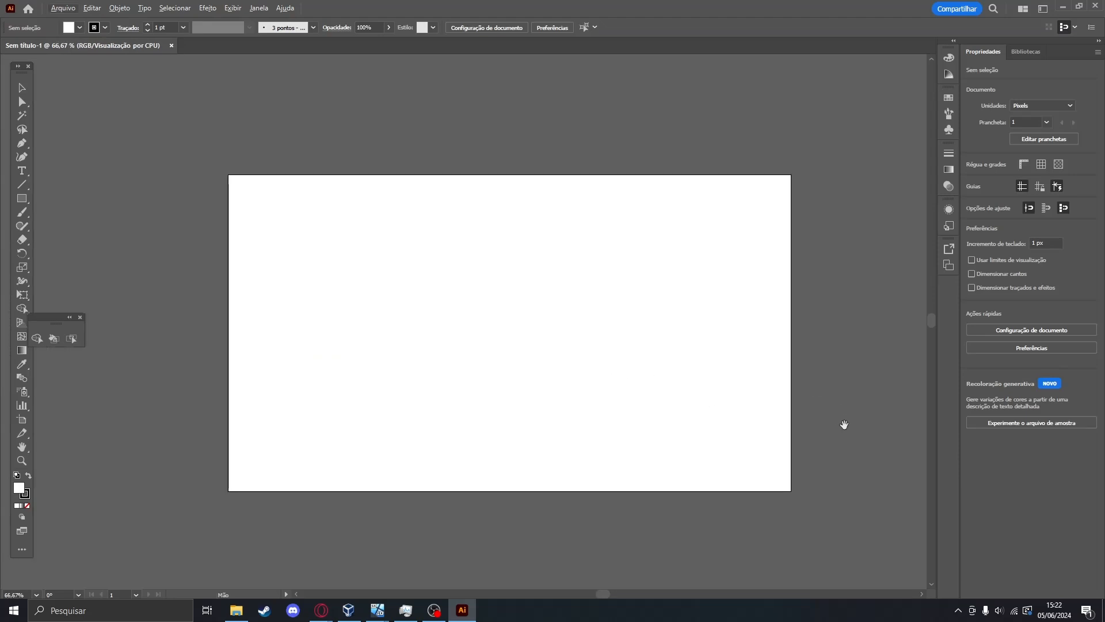
{"action": "scroll", "coordinate": [844, 424], "scroll_direction": "down", "scroll_amount": 3}
{"action": "scroll", "coordinate": [844, 424], "scroll_direction": "right", "scroll_amount": 1}
{"action": "scroll", "coordinate": [822, 375], "scroll_direction": "up", "scroll_amount": 1}
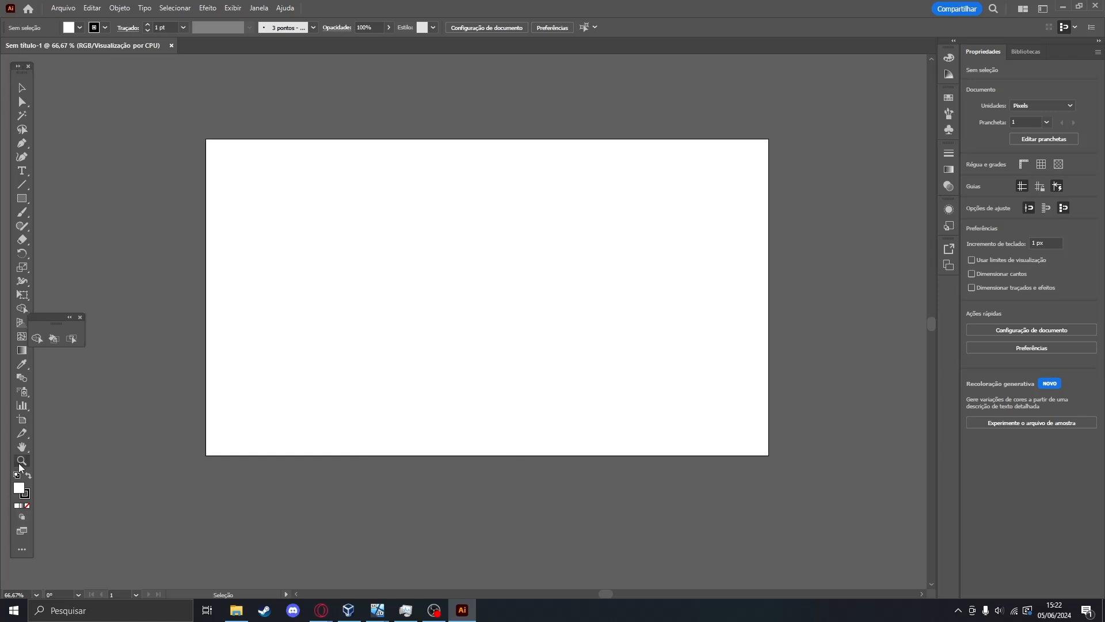
{"action": "left_click", "coordinate": [80, 318]}
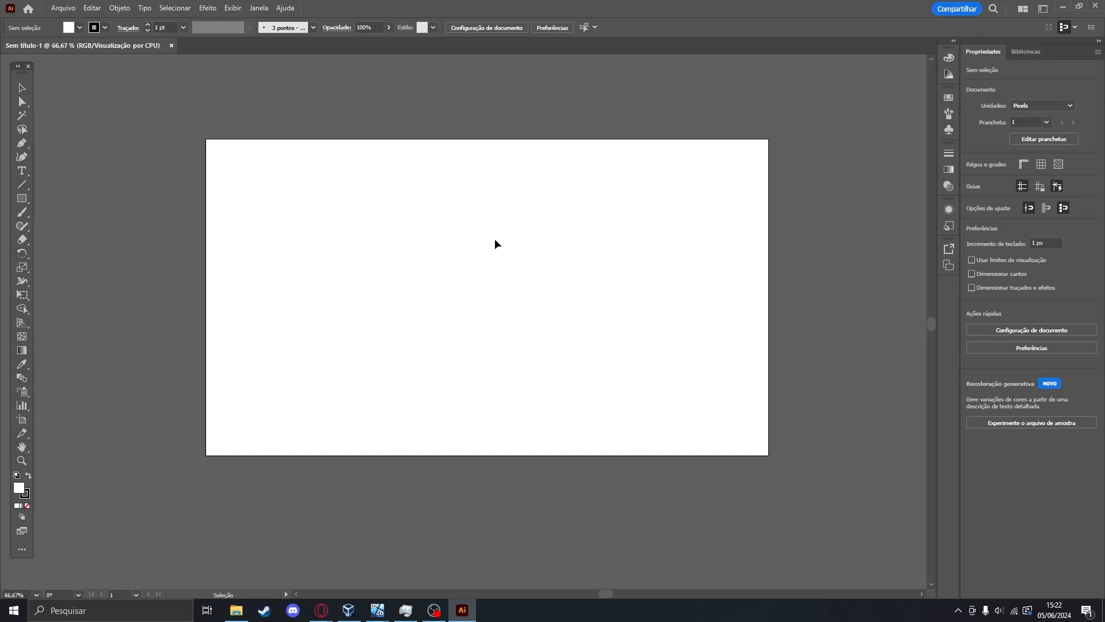
{"action": "scroll", "coordinate": [100, 209], "scroll_direction": "up", "scroll_amount": 1}
{"action": "key", "text": "v"}
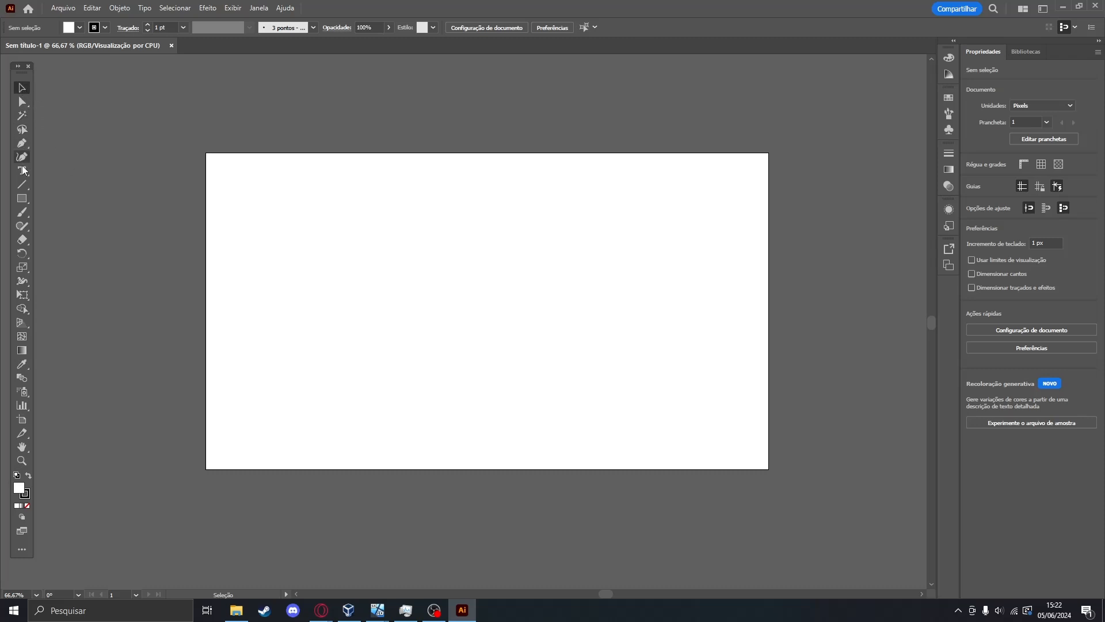
Draw a tilted hexagon about 387 x 375 px in the artboard's left part with the Polygon tool.
{"action": "left_click", "coordinate": [24, 202]}
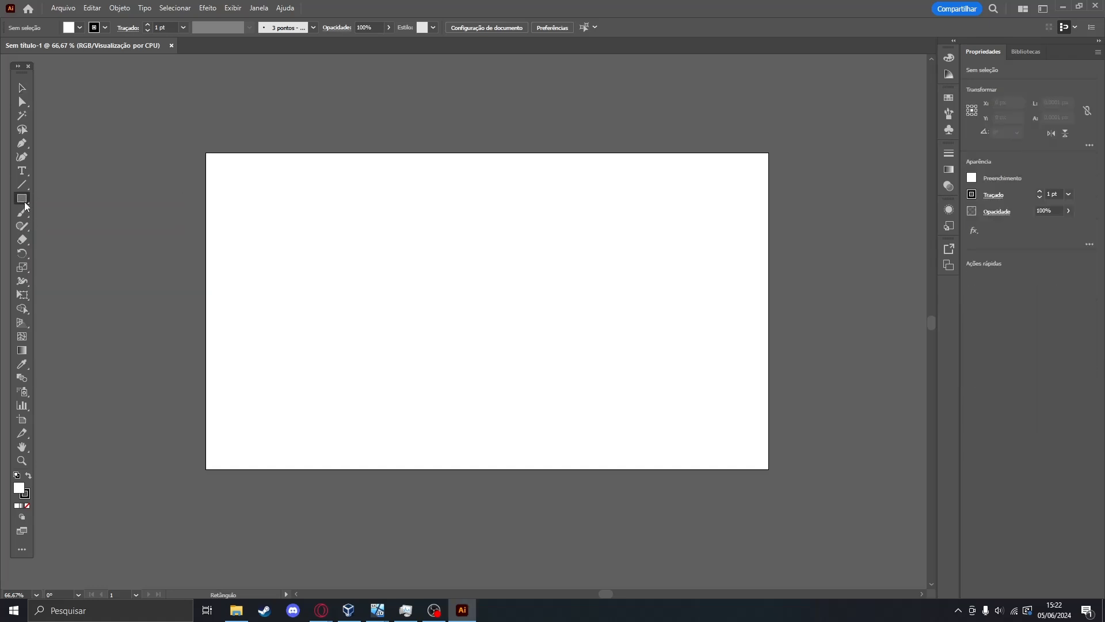
{"action": "left_click", "coordinate": [24, 202]}
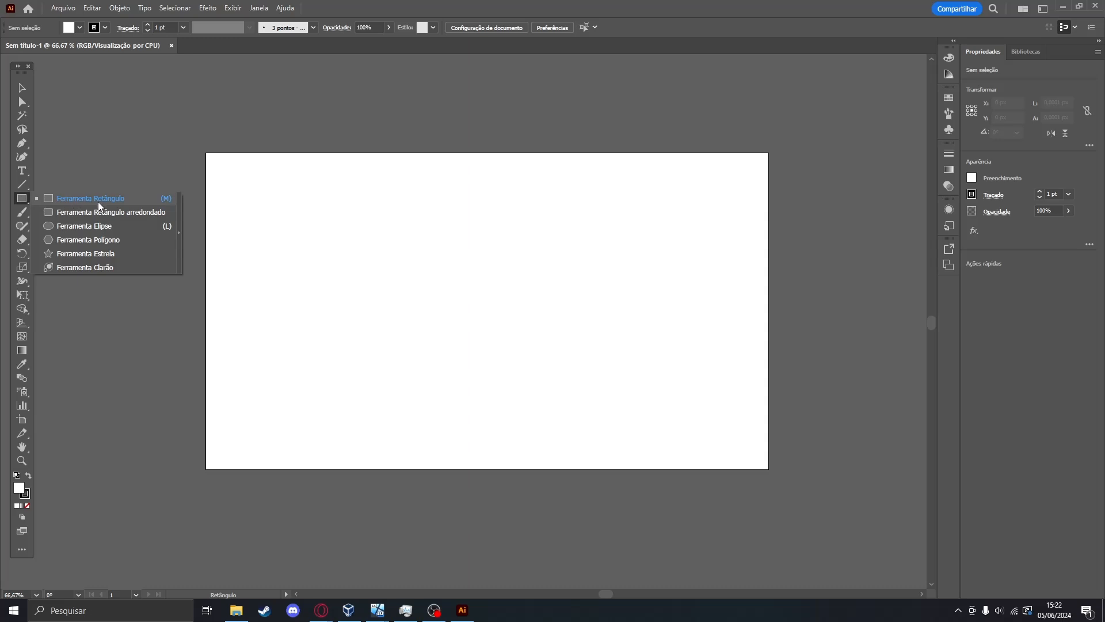
{"action": "left_click", "coordinate": [101, 241]}
{"action": "left_click_drag", "start_coordinate": [321, 252], "coordinate": [360, 336]}
{"action": "scroll", "coordinate": [404, 347], "scroll_direction": "up", "scroll_amount": 1}
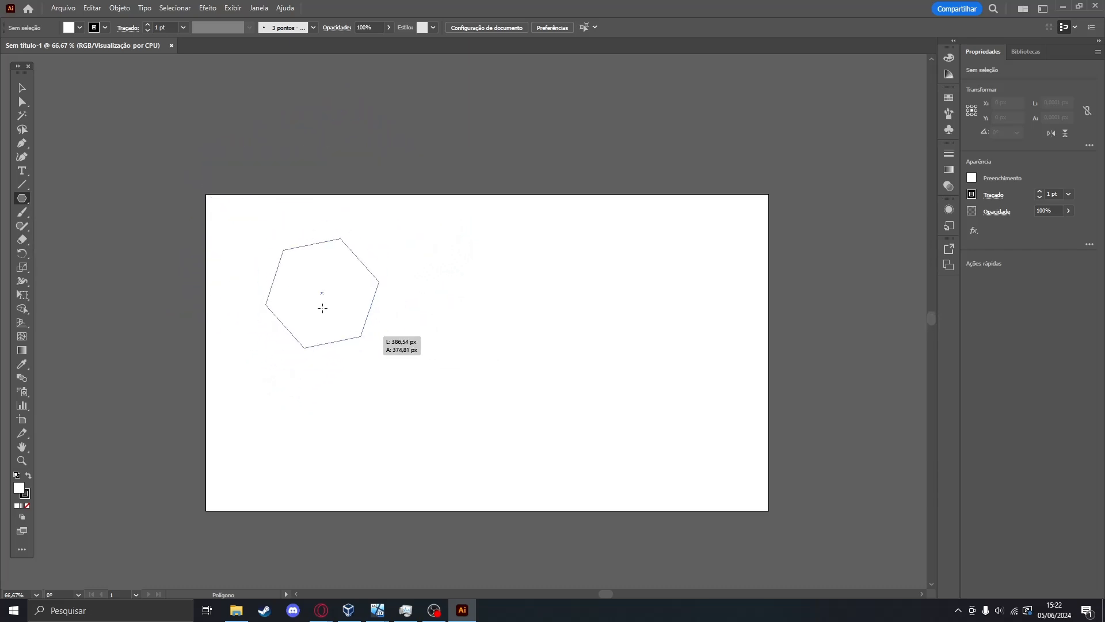
Add a 12-sided polygon with a radius of 197.3766 px over the hexagon.
{"action": "right_click", "coordinate": [319, 323]}
{"action": "left_click", "coordinate": [311, 306]}
{"action": "left_click", "coordinate": [543, 303]}
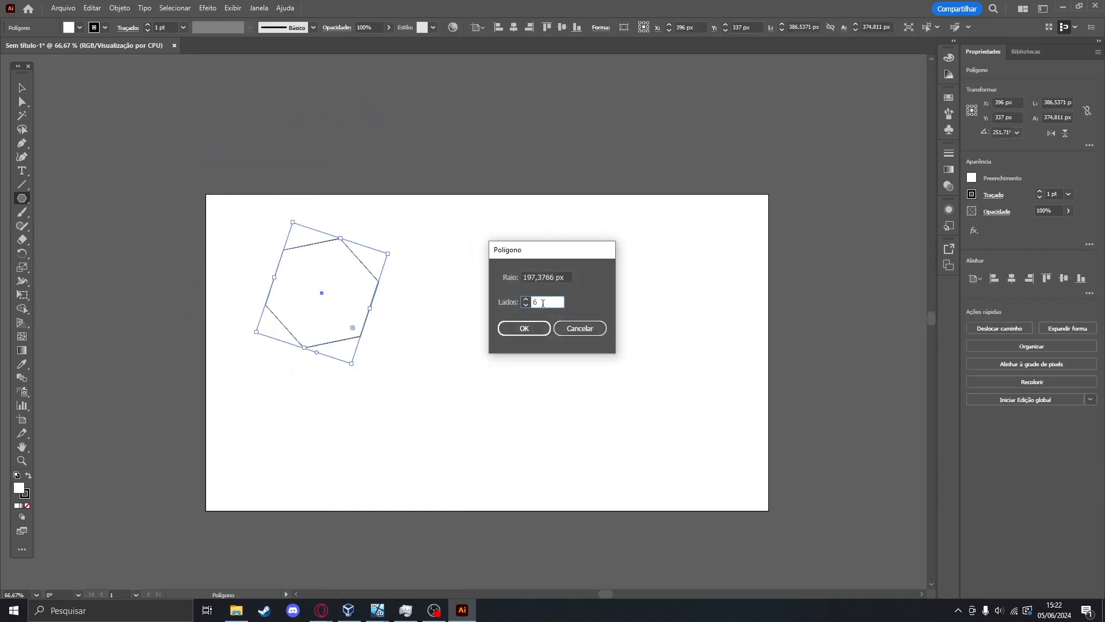
{"action": "key", "text": "Return"}
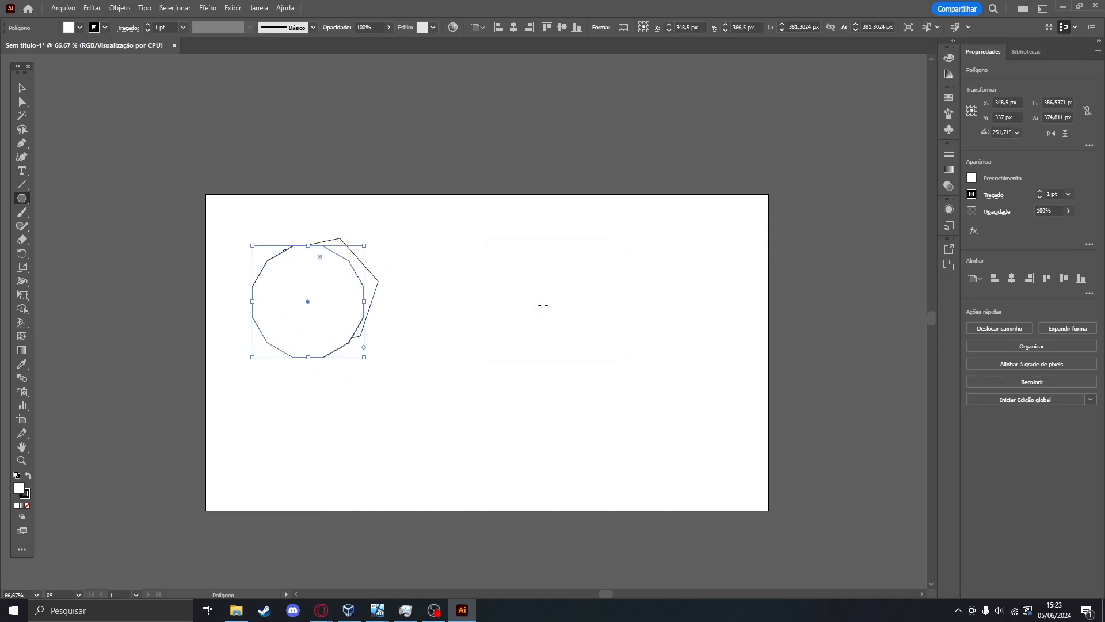
{"action": "left_click", "coordinate": [419, 363]}
{"action": "left_click", "coordinate": [573, 329]}
Draw a large five-pointed star about 996 x 955 px around the artboard's centre with the Star tool.
{"action": "left_click", "coordinate": [22, 199]}
{"action": "left_click", "coordinate": [95, 255]}
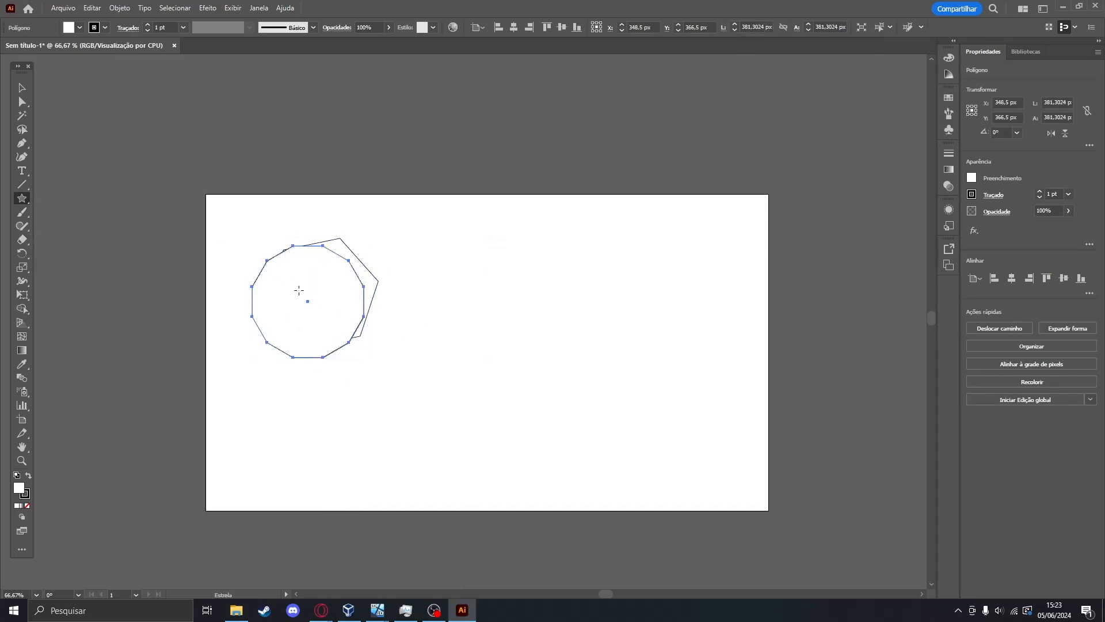
{"action": "left_click_drag", "start_coordinate": [499, 275], "coordinate": [584, 401]}
Add a nine-pointed star with radii of 523.7044 px and 261.8522 px over the five-pointed star.
{"action": "right_click", "coordinate": [510, 305]}
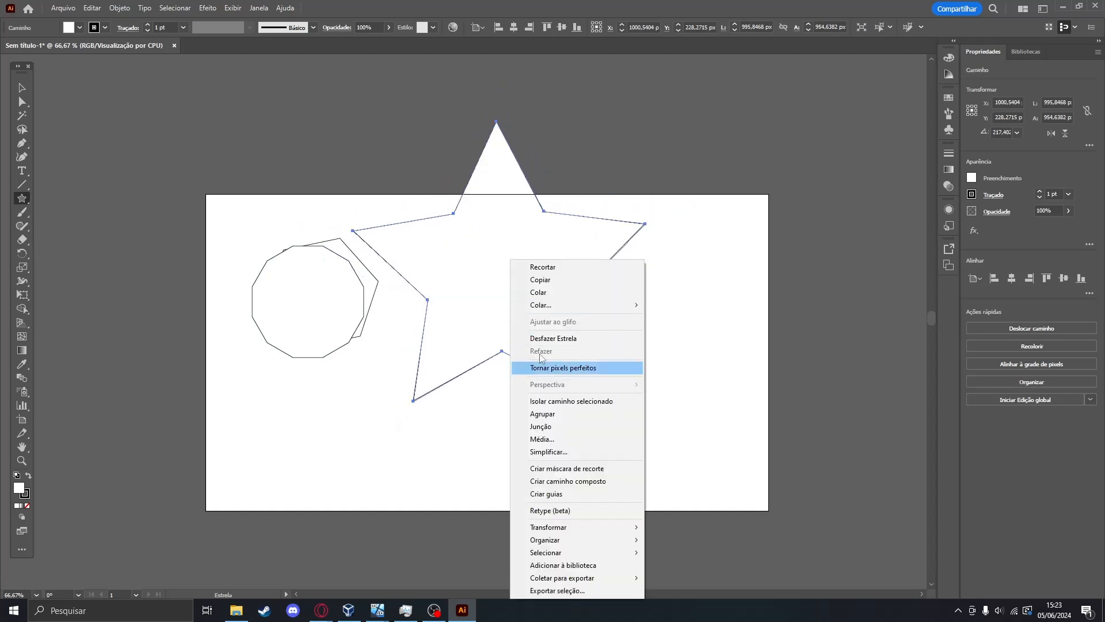
{"action": "right_click", "coordinate": [477, 305]}
{"action": "left_click", "coordinate": [477, 301]}
{"action": "key", "text": "BackSpace"}
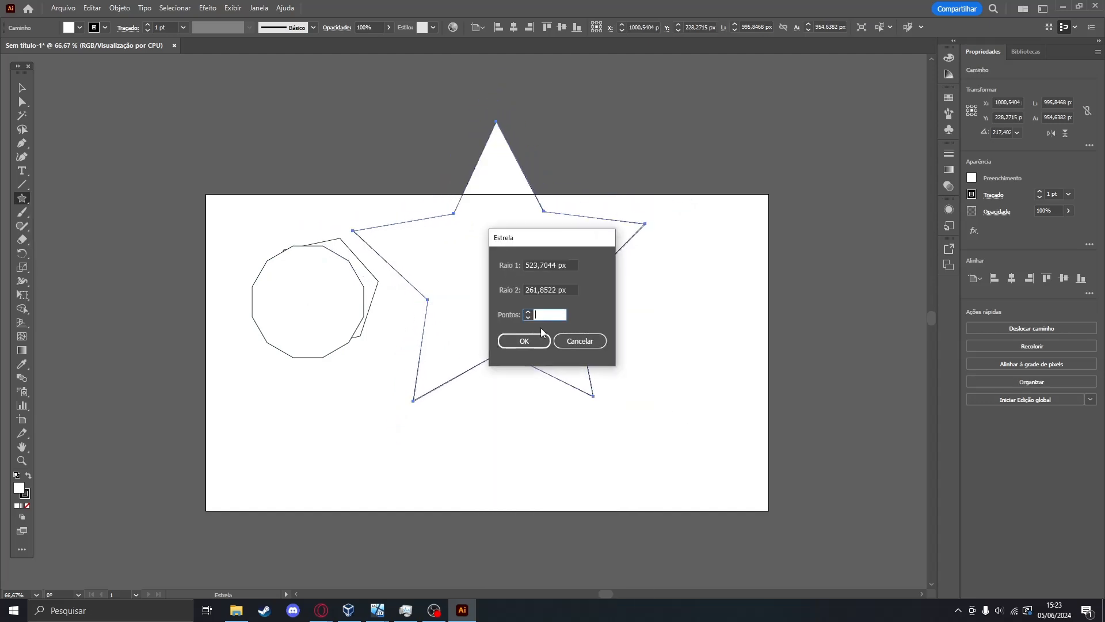
{"action": "key", "text": "Return"}
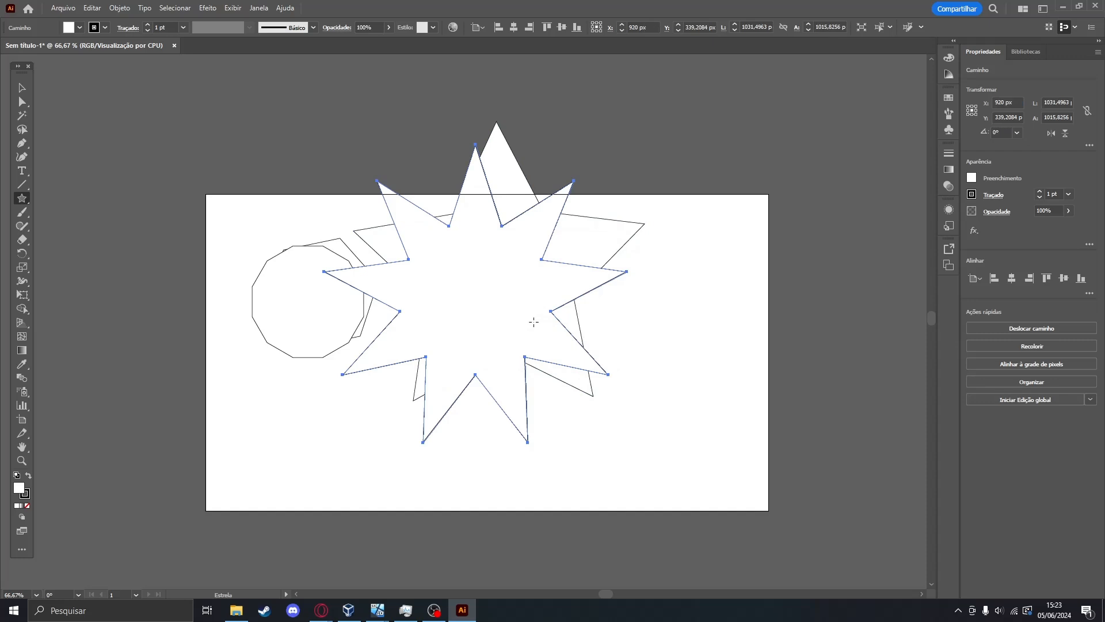
Spread the overlapping shapes apart: nine-pointed star lower right, five-pointed star lower left, 12-sided polygon at the upper-left corner, hexagon at the upper right.
{"action": "left_click", "coordinate": [23, 89]}
{"action": "left_click_drag", "start_coordinate": [464, 270], "coordinate": [708, 388]}
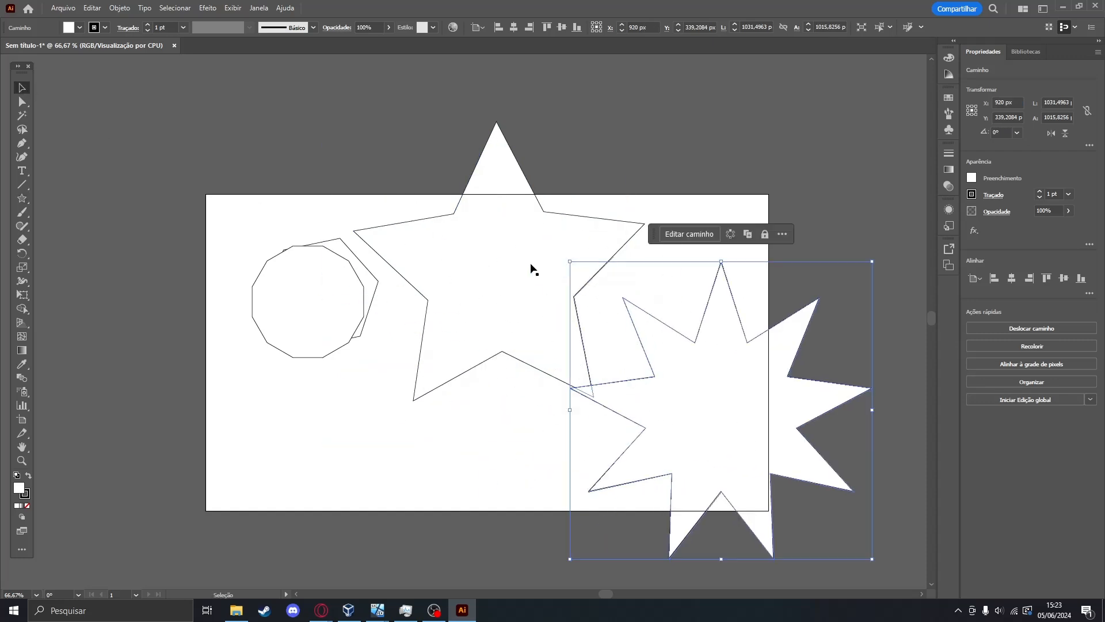
{"action": "left_click_drag", "start_coordinate": [539, 248], "coordinate": [451, 360]}
{"action": "left_click_drag", "start_coordinate": [253, 231], "coordinate": [291, 276]}
{"action": "left_click_drag", "start_coordinate": [221, 200], "coordinate": [486, 384]}
{"action": "left_click", "coordinate": [641, 197]}
{"action": "left_click_drag", "start_coordinate": [334, 302], "coordinate": [221, 226]}
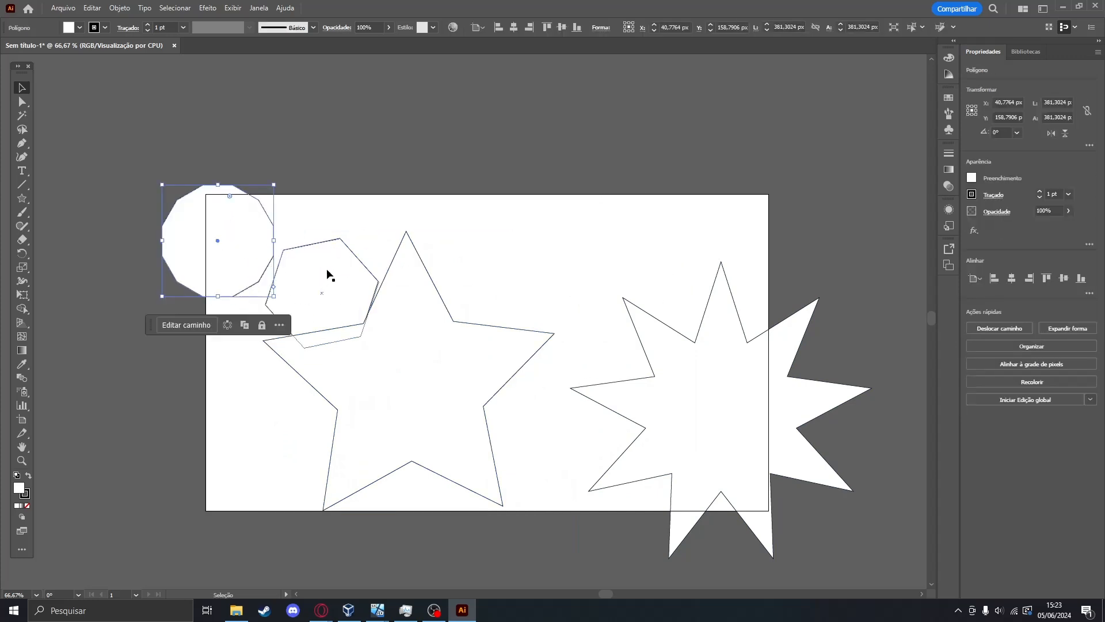
{"action": "left_click_drag", "start_coordinate": [328, 274], "coordinate": [656, 193]}
{"action": "left_click", "coordinate": [772, 207]}
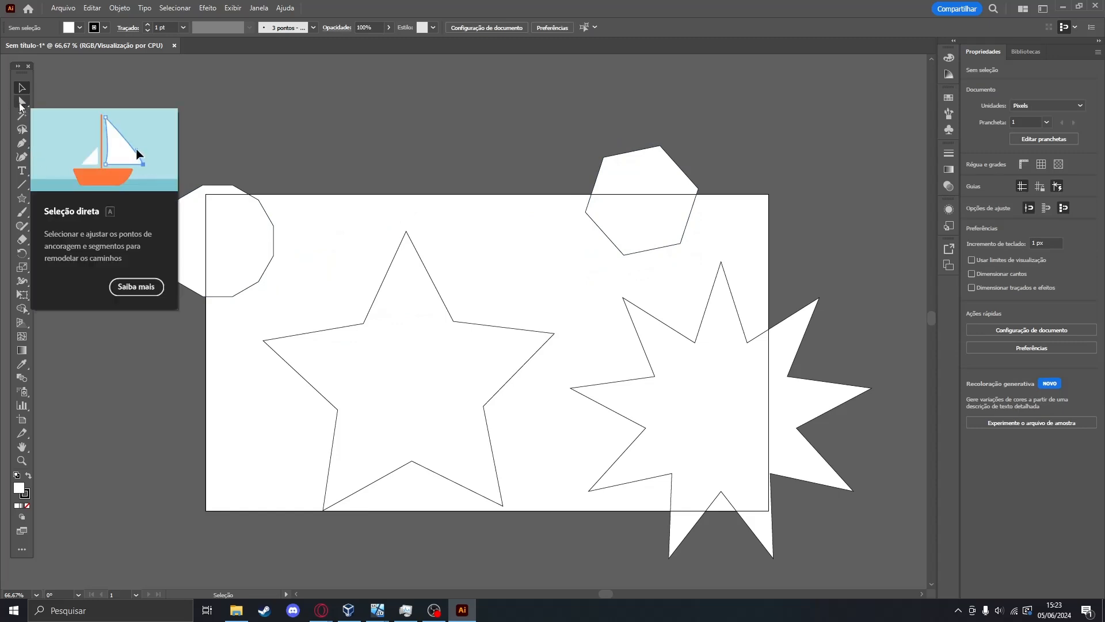
Move the five-pointed star up with the Direct Selection tool until its top tip meets the artboard's upper edge.
{"action": "left_click", "coordinate": [21, 103]}
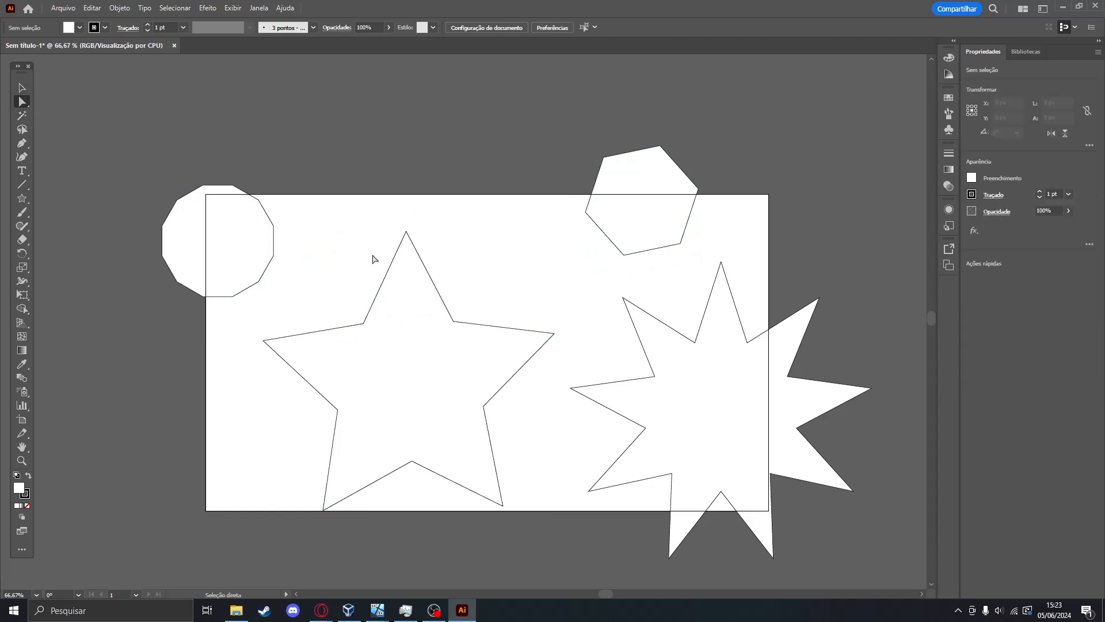
{"action": "left_click", "coordinate": [426, 285]}
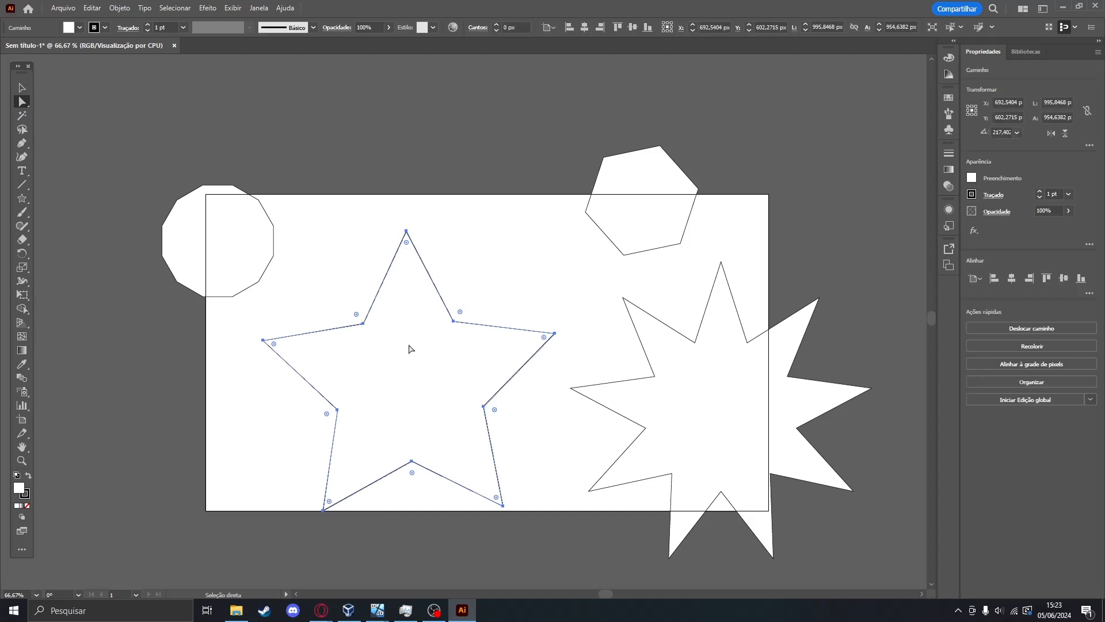
{"action": "left_click_drag", "start_coordinate": [411, 370], "coordinate": [406, 333]}
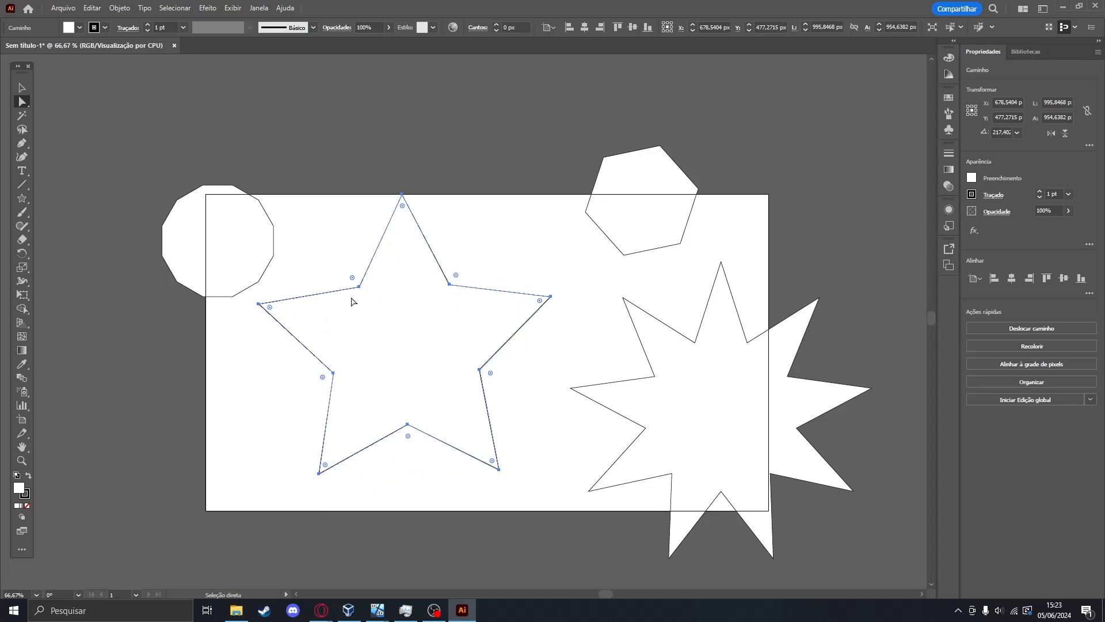
Pull the five-pointed star's right tip anchor inward to near the star's centre, forming a notch.
{"action": "scroll", "coordinate": [394, 394], "scroll_direction": "up", "scroll_amount": 1}
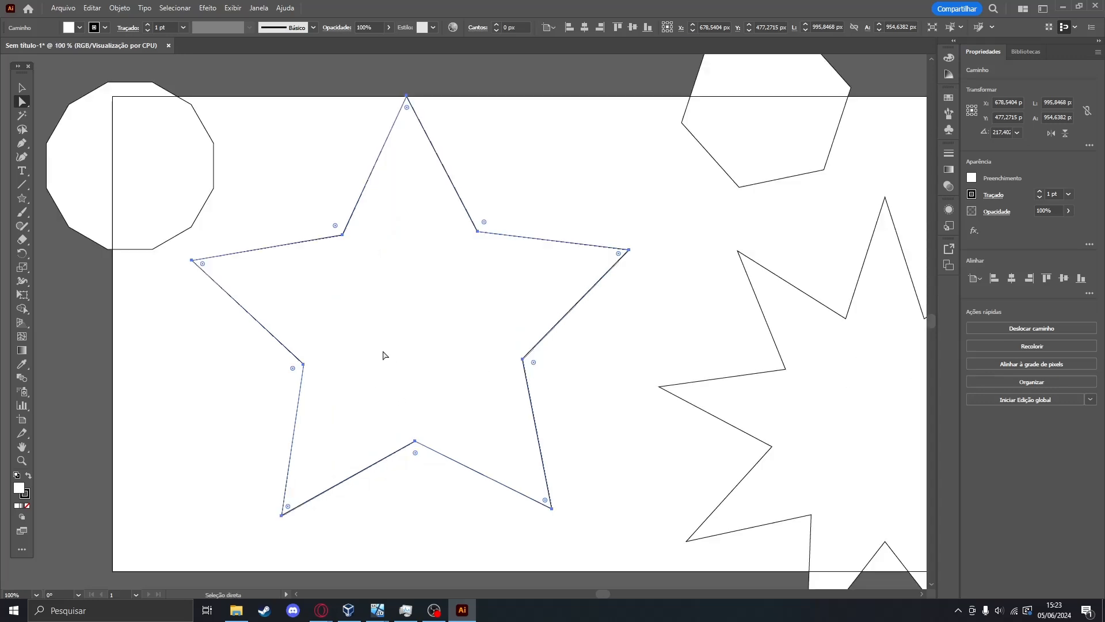
{"action": "left_click", "coordinate": [630, 250]}
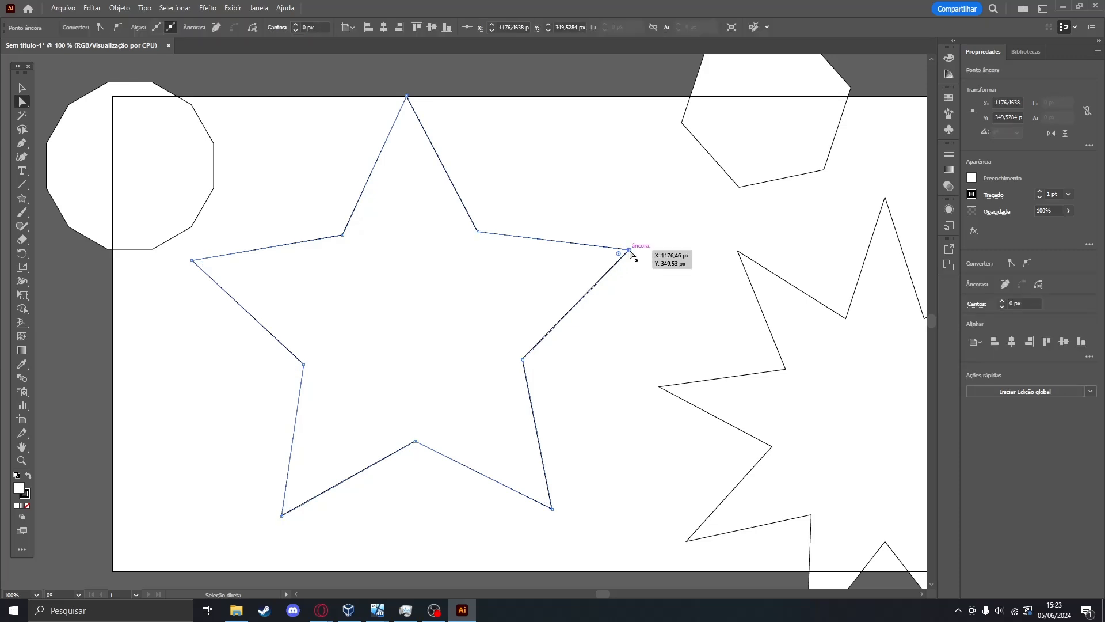
{"action": "left_click_drag", "start_coordinate": [630, 250], "coordinate": [594, 143]}
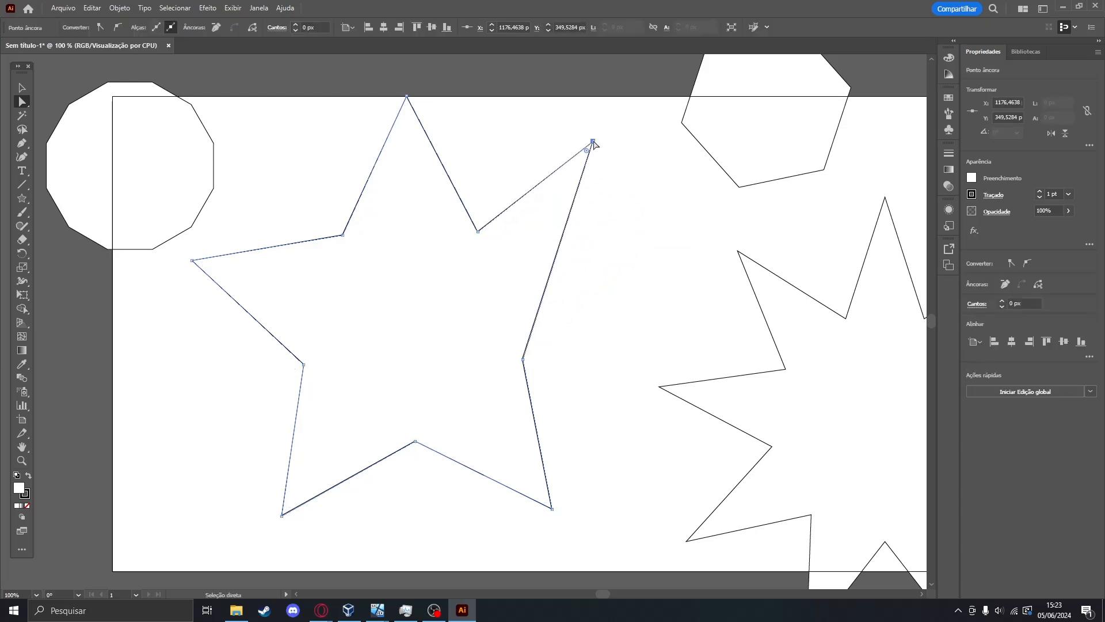
{"action": "left_click", "coordinate": [595, 143]}
{"action": "left_click", "coordinate": [594, 142]}
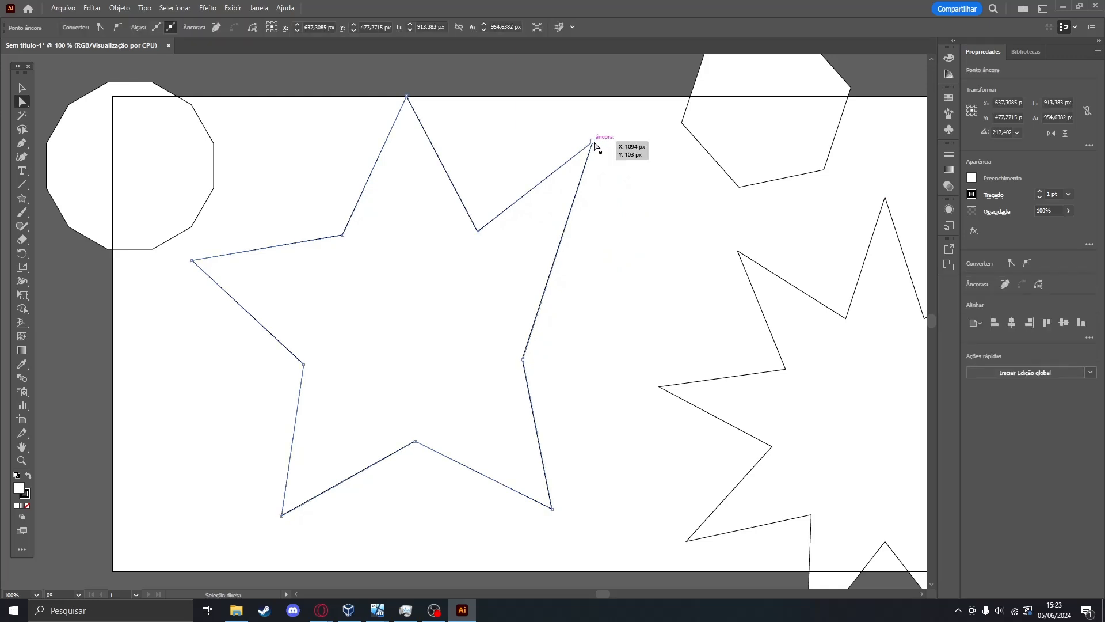
{"action": "left_click_drag", "start_coordinate": [593, 143], "coordinate": [408, 320]}
{"action": "left_click", "coordinate": [421, 320]}
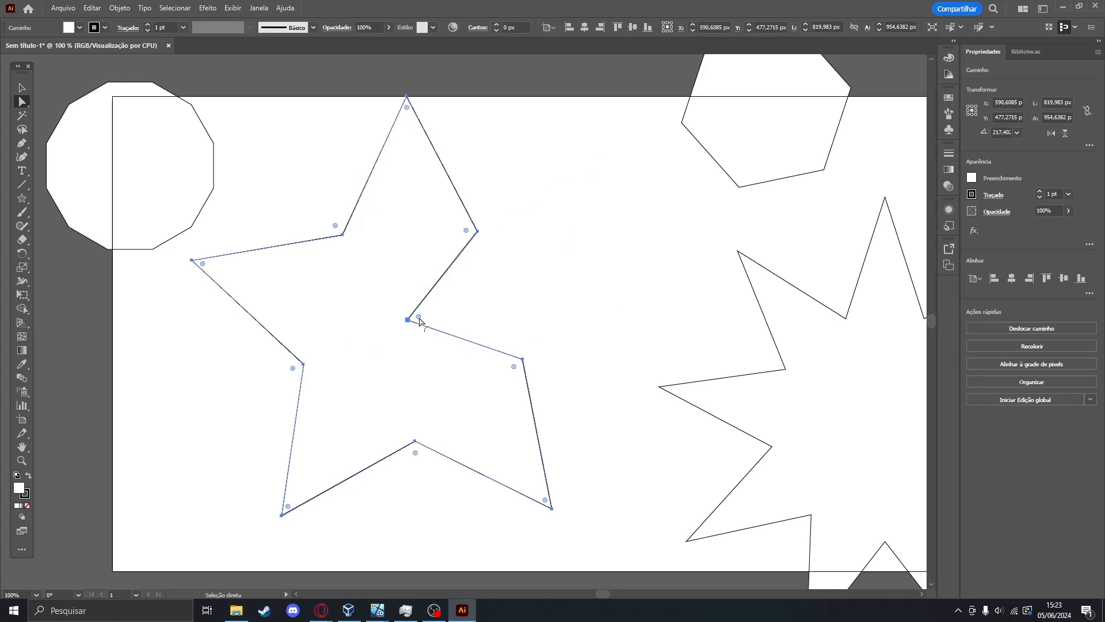
Round the corner of the star's inward notch with its live corner control.
{"action": "double_click", "coordinate": [418, 317]}
{"action": "left_click", "coordinate": [386, 344]}
{"action": "left_click_drag", "start_coordinate": [418, 317], "coordinate": [471, 316]}
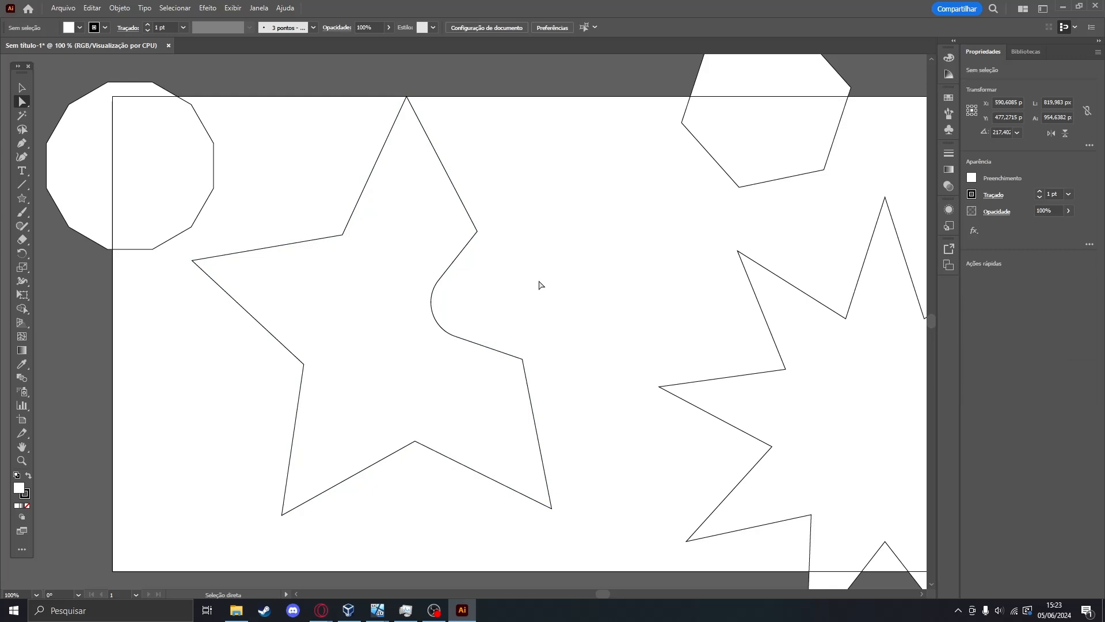
Shift the star's top and left tip anchors together, and add the lower-left tip to the selection to move all three up and left.
{"action": "left_click", "coordinate": [407, 99]}
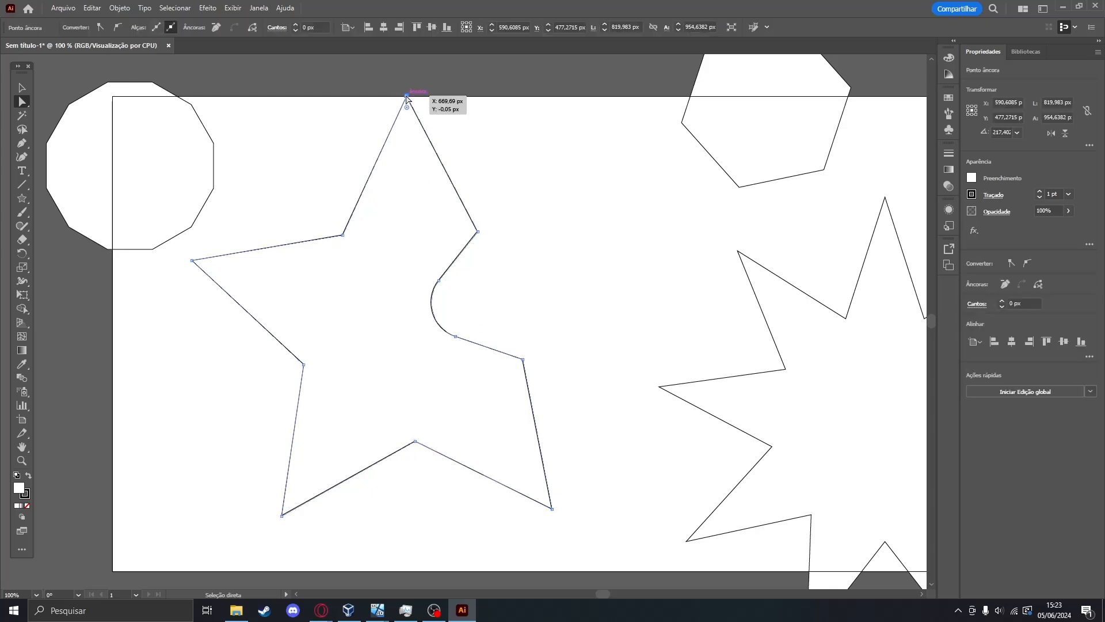
{"action": "left_click", "coordinate": [192, 260], "text": "shift"}
{"action": "left_click_drag", "start_coordinate": [192, 260], "coordinate": [160, 285]}
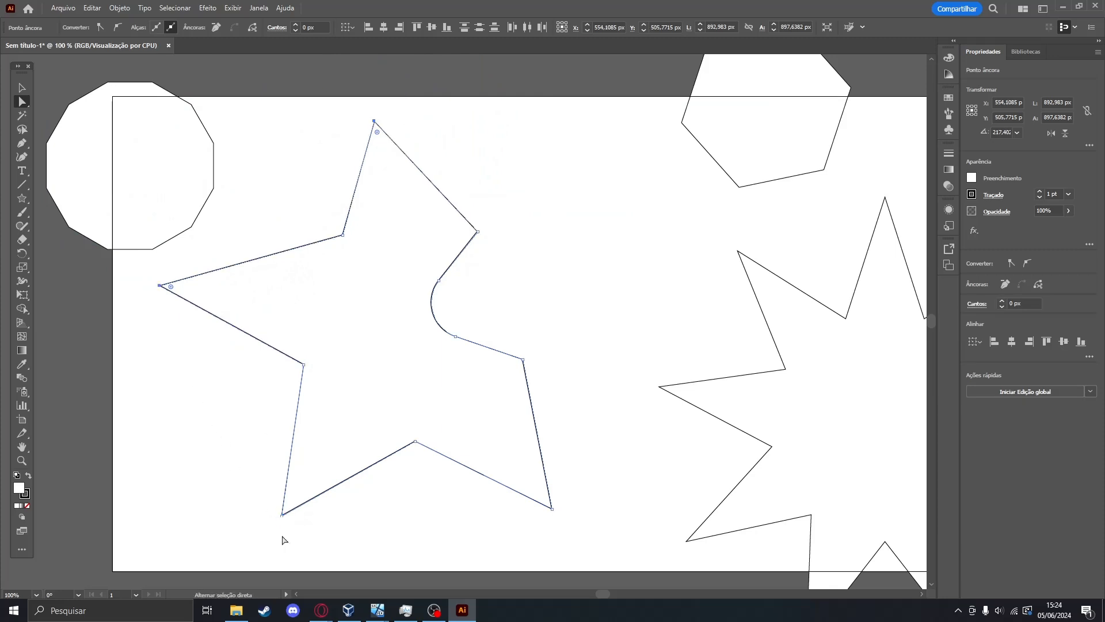
{"action": "left_click_drag", "start_coordinate": [282, 514], "coordinate": [191, 467]}
{"action": "left_click", "coordinate": [563, 314]}
Overlap the reshaped star with the nine-pointed star and align the upper-left anchors of both to their horizontal and vertical centres.
{"action": "left_click_drag", "start_coordinate": [357, 309], "coordinate": [462, 348]}
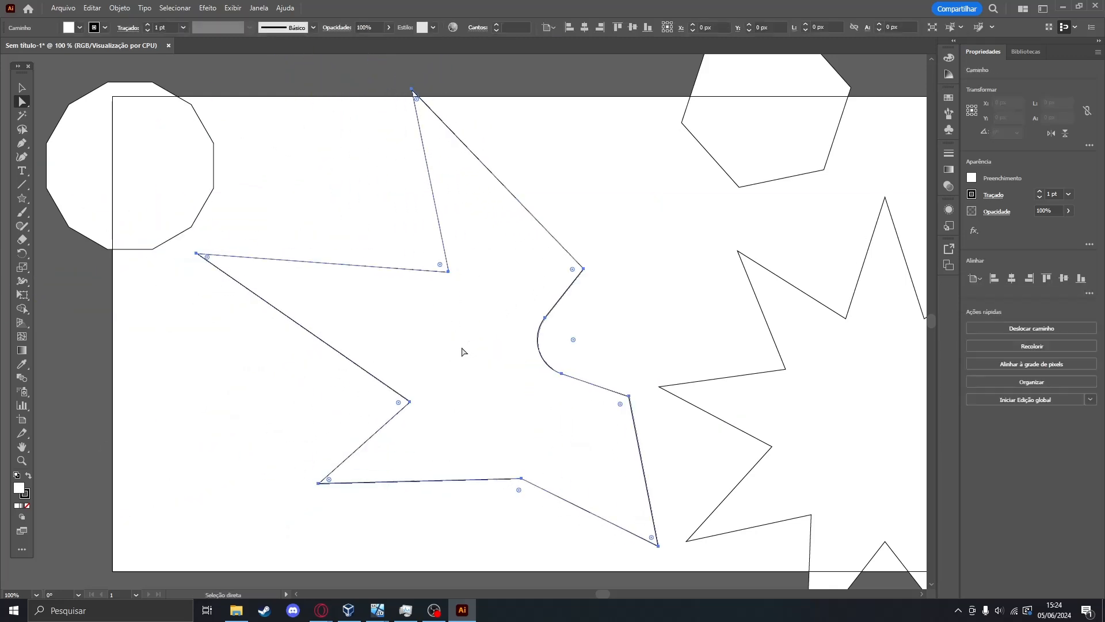
{"action": "left_click_drag", "start_coordinate": [754, 461], "coordinate": [345, 339]}
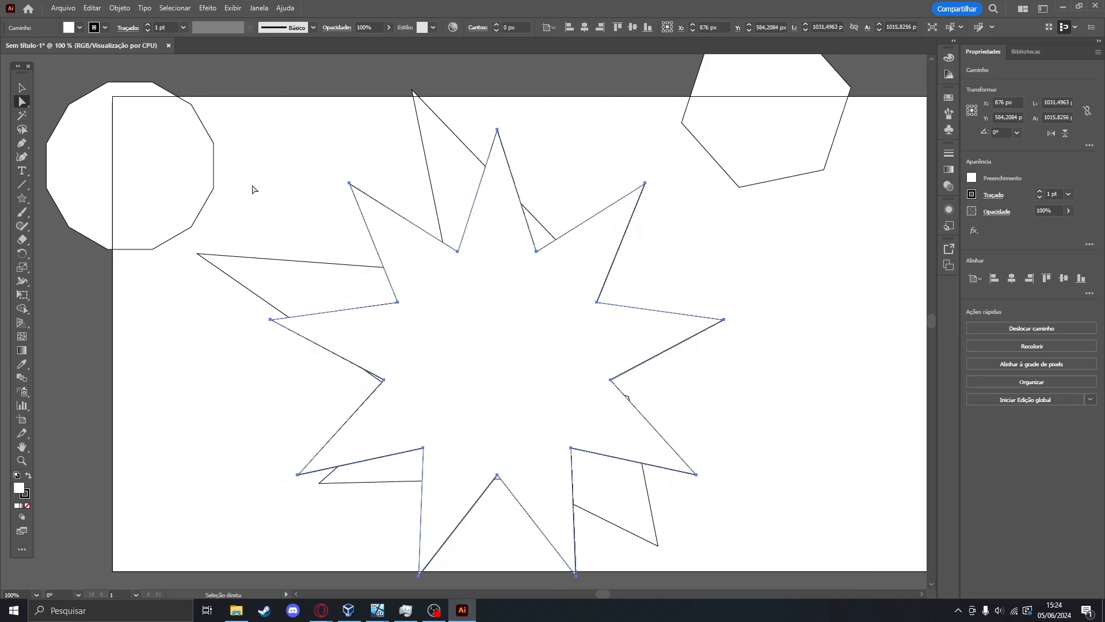
{"action": "left_click_drag", "start_coordinate": [252, 189], "coordinate": [478, 391]}
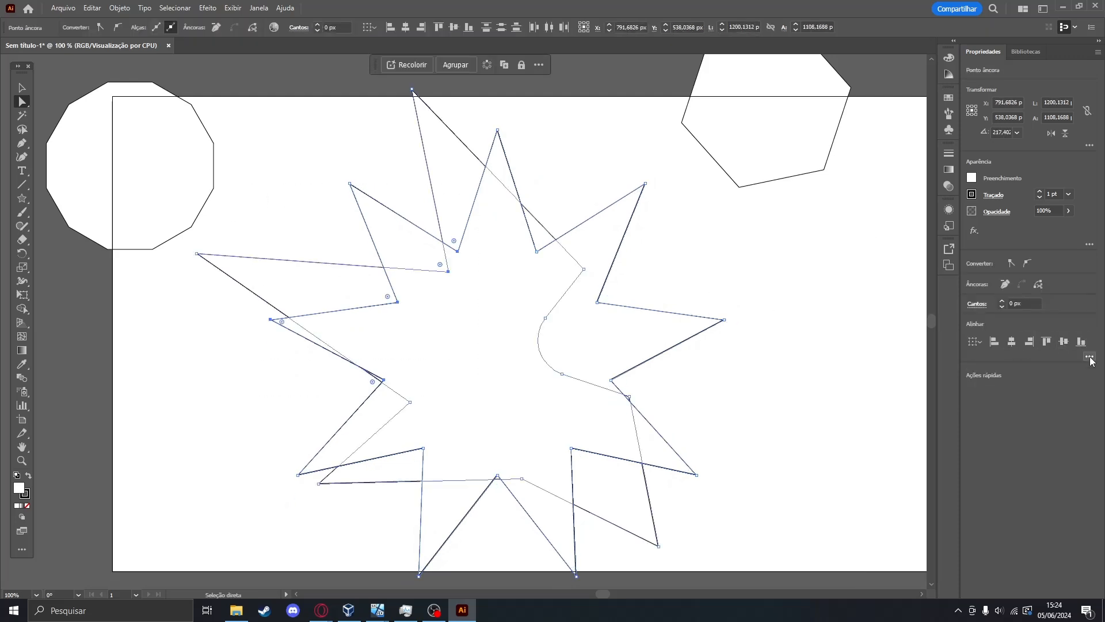
{"action": "left_click", "coordinate": [1015, 342]}
{"action": "left_click", "coordinate": [1069, 341]}
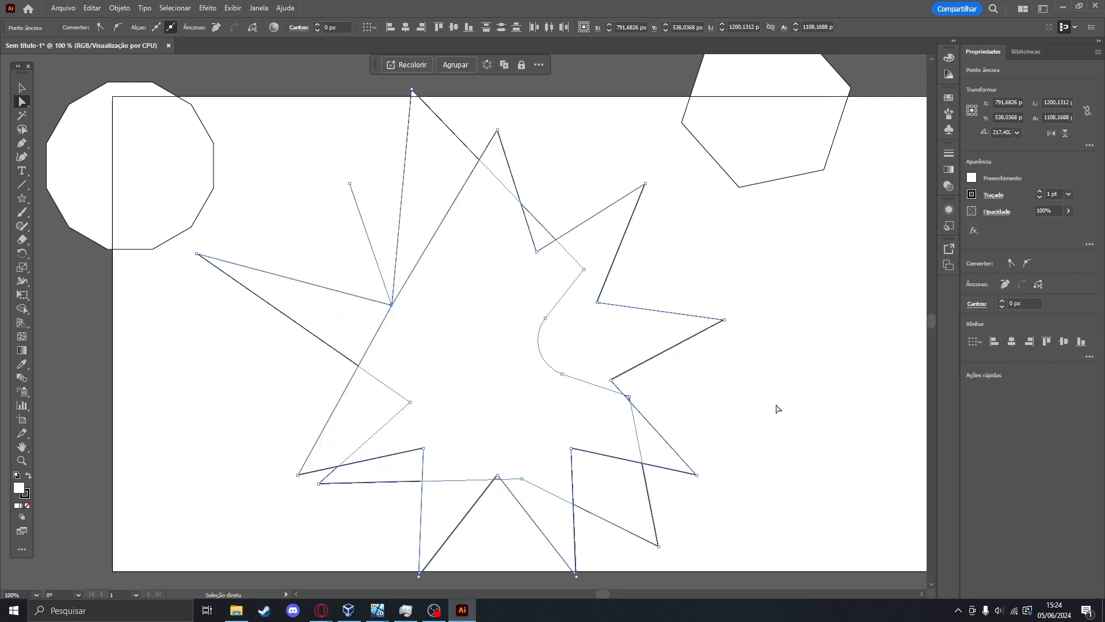
Delete both distorted stars from the artboard.
{"action": "left_click_drag", "start_coordinate": [805, 503], "coordinate": [321, 208]}
{"action": "key", "text": "Delete"}
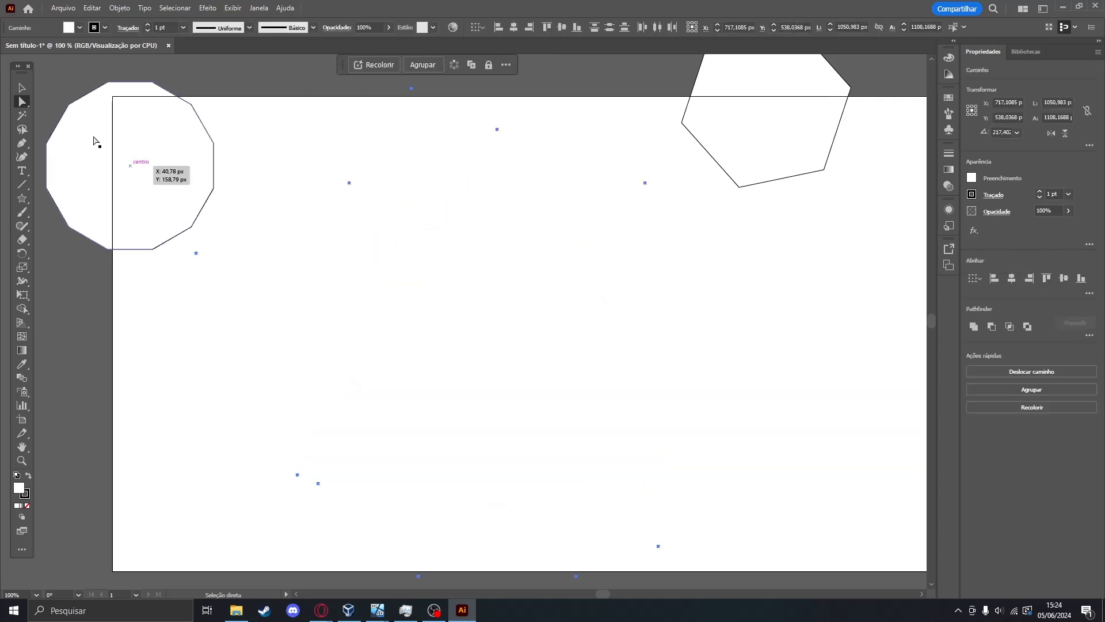
Move the 12-sided polygon fully inside the artboard, to about X 757 px, Y 437 px.
{"action": "left_click_drag", "start_coordinate": [94, 141], "coordinate": [384, 295]}
{"action": "left_click", "coordinate": [634, 313]}
{"action": "left_click", "coordinate": [437, 293]}
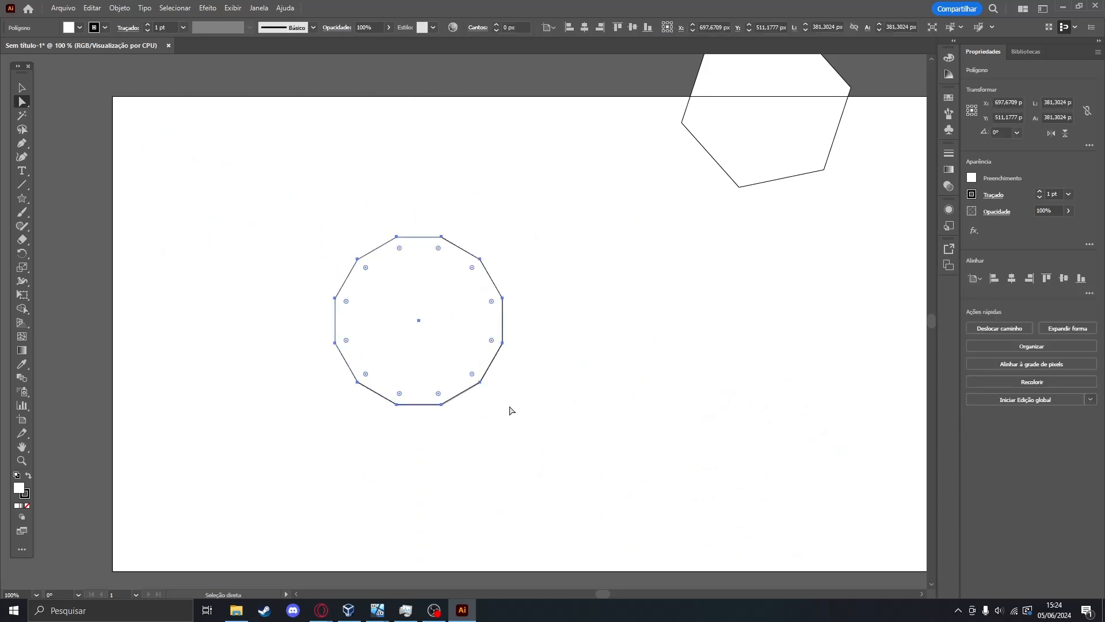
{"action": "left_click", "coordinate": [593, 315]}
{"action": "left_click_drag", "start_coordinate": [439, 316], "coordinate": [412, 272]}
{"action": "left_click", "coordinate": [646, 311]}
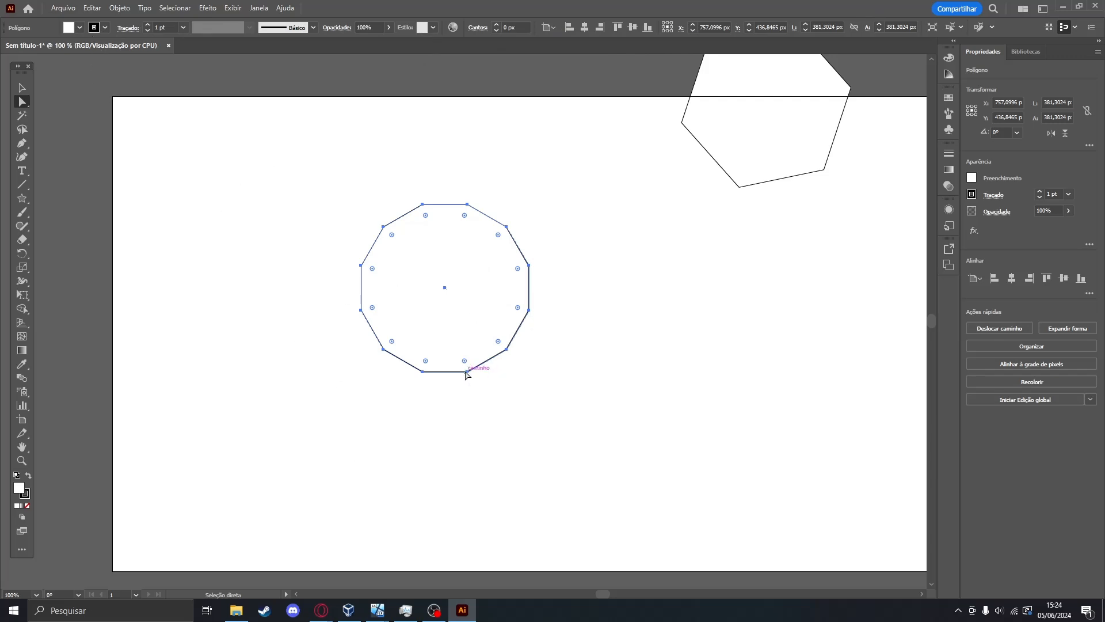
Try several swatch fills on the 12-sided polygon, such as RGB cyan and a greyish brown, ending with dark grey.
{"action": "left_click", "coordinate": [457, 388]}
{"action": "left_click", "coordinate": [426, 291]}
{"action": "left_click", "coordinate": [78, 28]}
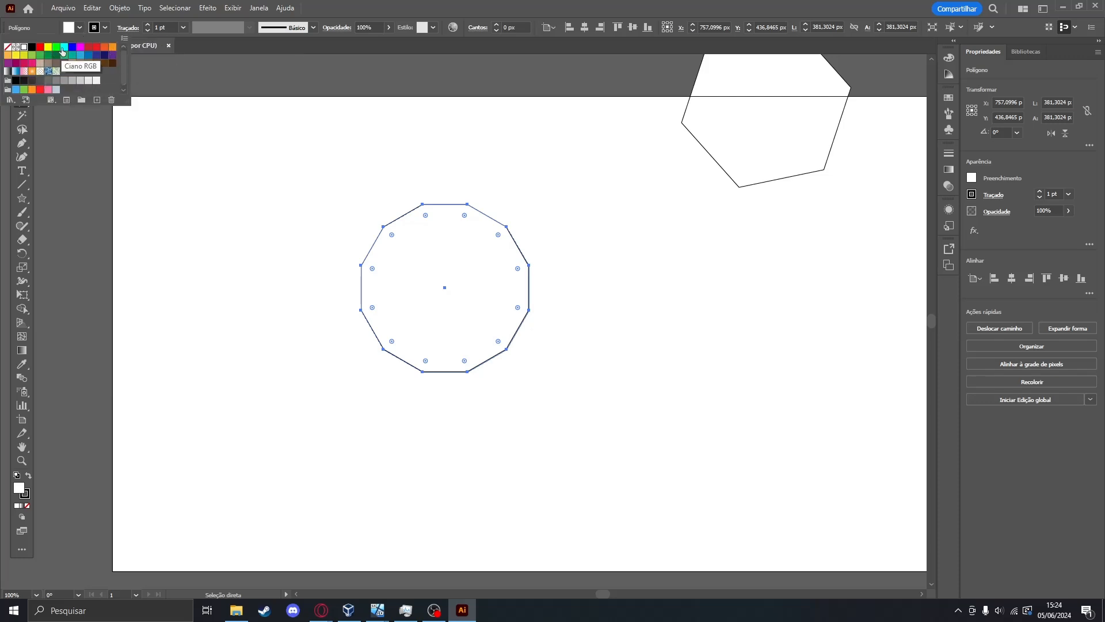
{"action": "left_click", "coordinate": [64, 48]}
{"action": "left_click", "coordinate": [81, 47]}
{"action": "left_click", "coordinate": [48, 63]}
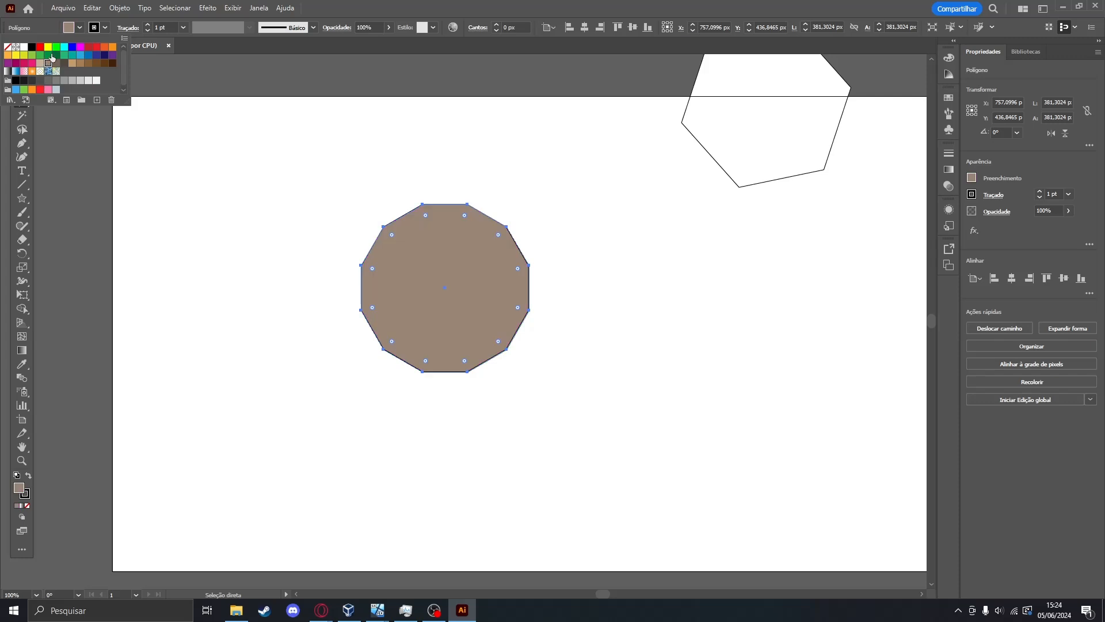
{"action": "left_click", "coordinate": [49, 55]}
{"action": "left_click", "coordinate": [32, 62]}
{"action": "left_click", "coordinate": [32, 80]}
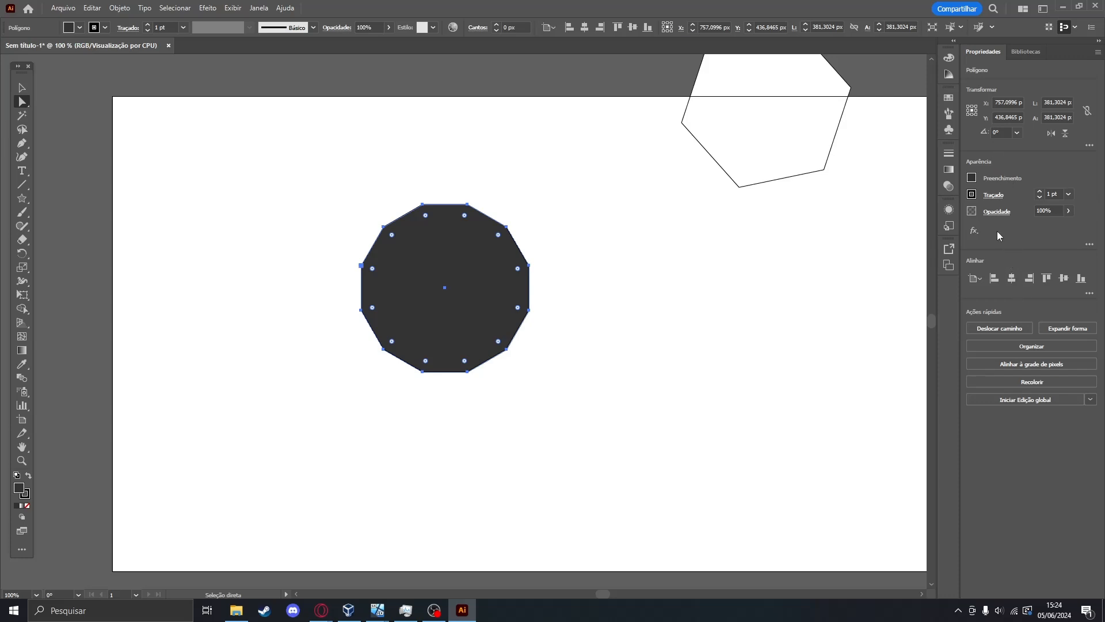
Set the polygon's fill to the orange C95500 from the colour mixer's spectrum.
{"action": "left_click", "coordinate": [972, 178]}
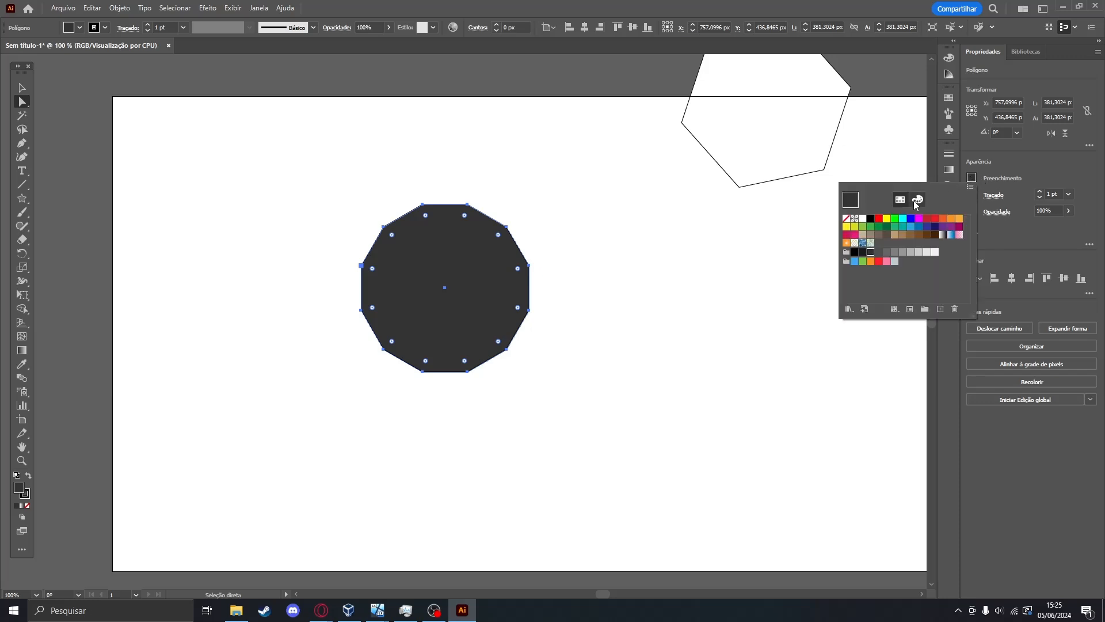
{"action": "left_click", "coordinate": [917, 200]}
{"action": "left_click_drag", "start_coordinate": [898, 302], "coordinate": [857, 303]}
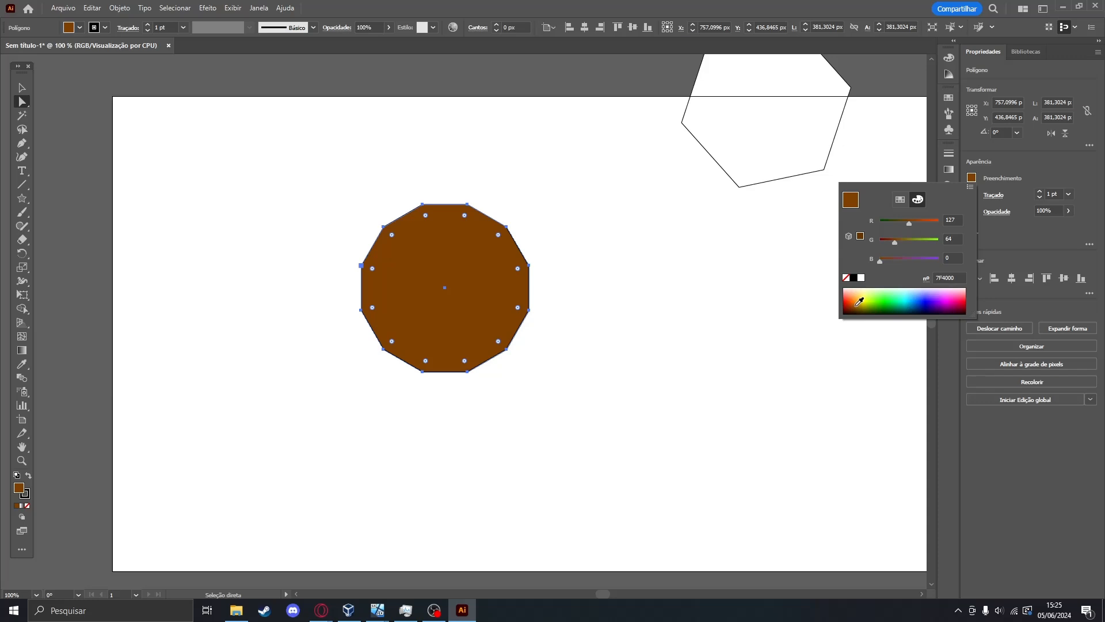
{"action": "mouse_move", "coordinate": [864, 302]}
{"action": "left_mouse_down"}
{"action": "mouse_move", "coordinate": [846, 298]}
{"action": "mouse_move", "coordinate": [849, 309]}
{"action": "mouse_move", "coordinate": [871, 288]}
{"action": "left_mouse_up"}
{"action": "left_click", "coordinate": [952, 279]}
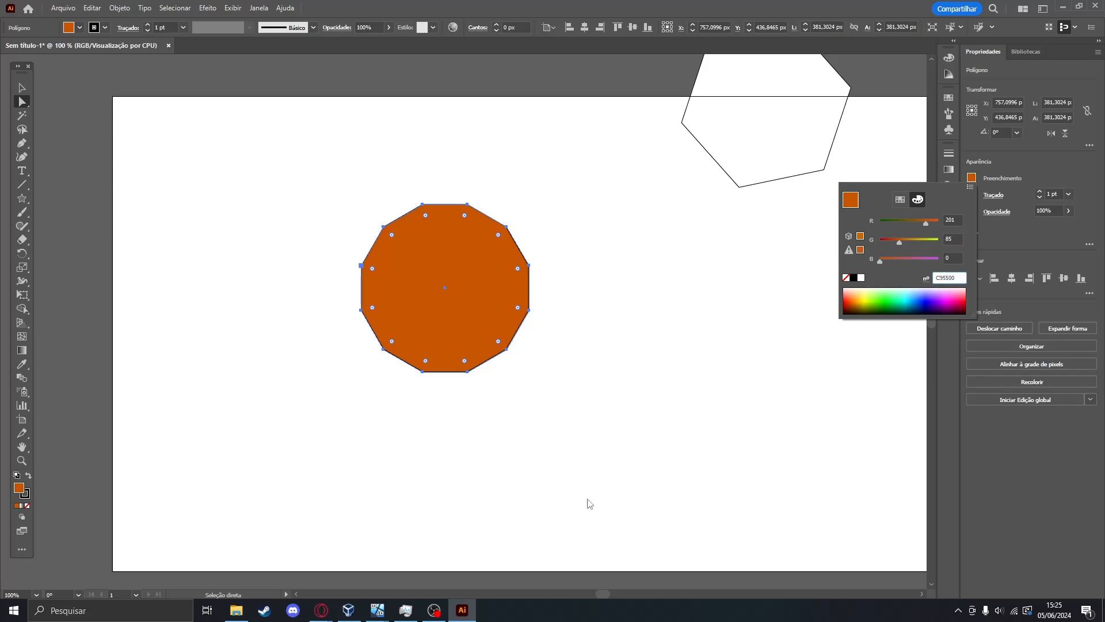
Place Sem fundo.png from the SEELECT folder on the desktop into the document and move it to the left of the polygon.
{"action": "mouse_move", "coordinate": [321, 610]}
{"action": "left_click", "coordinate": [574, 562]}
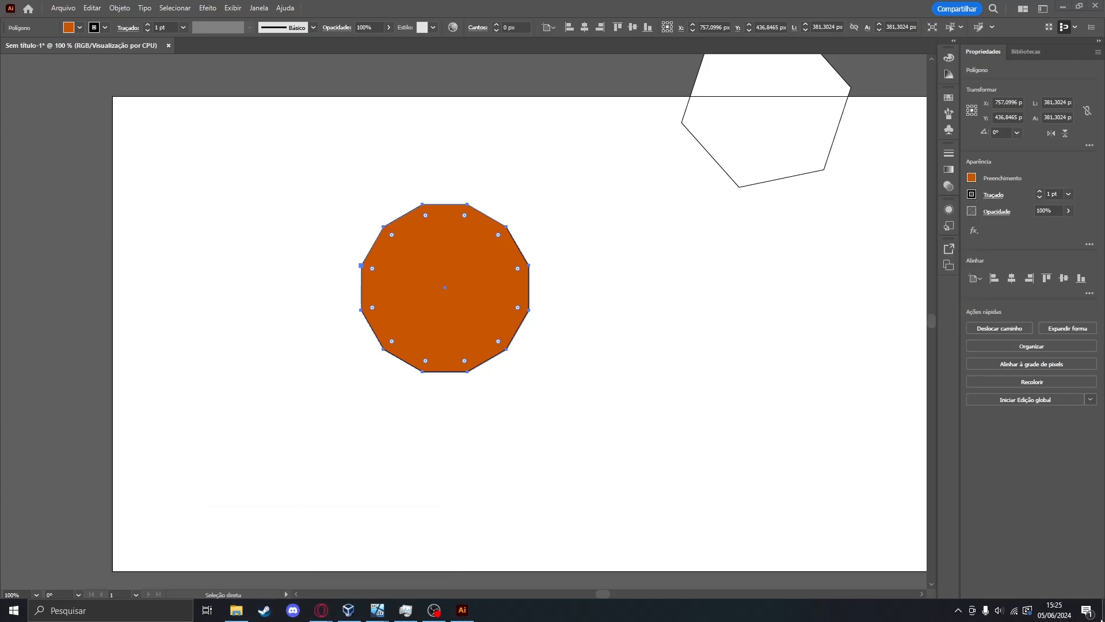
{"action": "key", "text": "super+d"}
{"action": "double_click", "coordinate": [328, 436]}
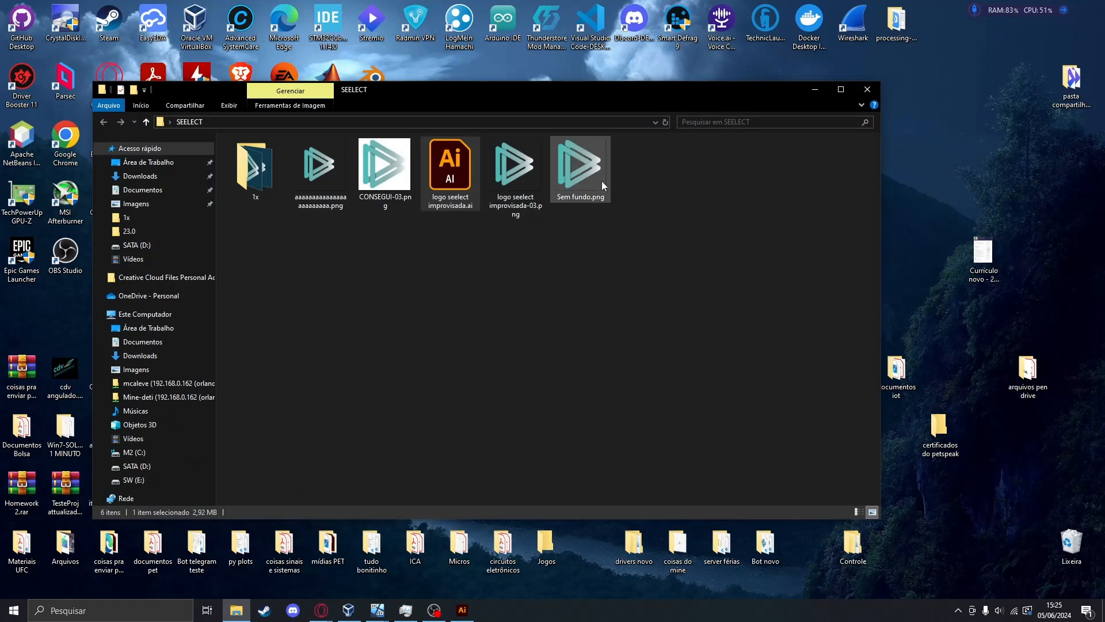
{"action": "left_click", "coordinate": [586, 167]}
{"action": "left_click_drag", "start_coordinate": [581, 167], "coordinate": [633, 349]}
{"action": "left_click_drag", "start_coordinate": [563, 314], "coordinate": [217, 309]}
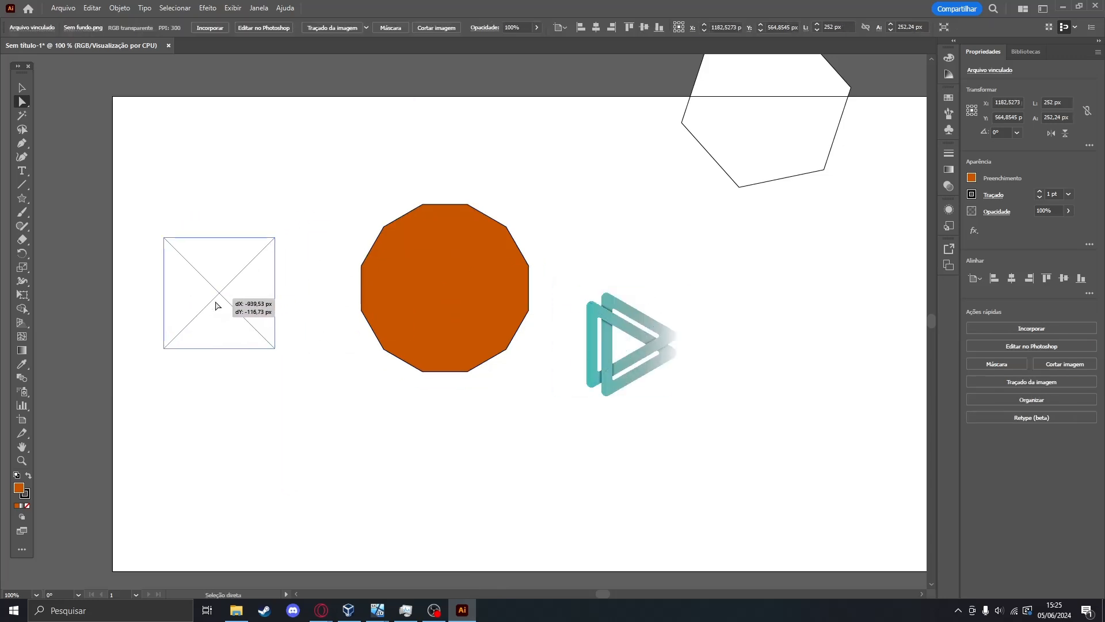
{"action": "left_click", "coordinate": [507, 373]}
{"action": "left_click", "coordinate": [191, 341]}
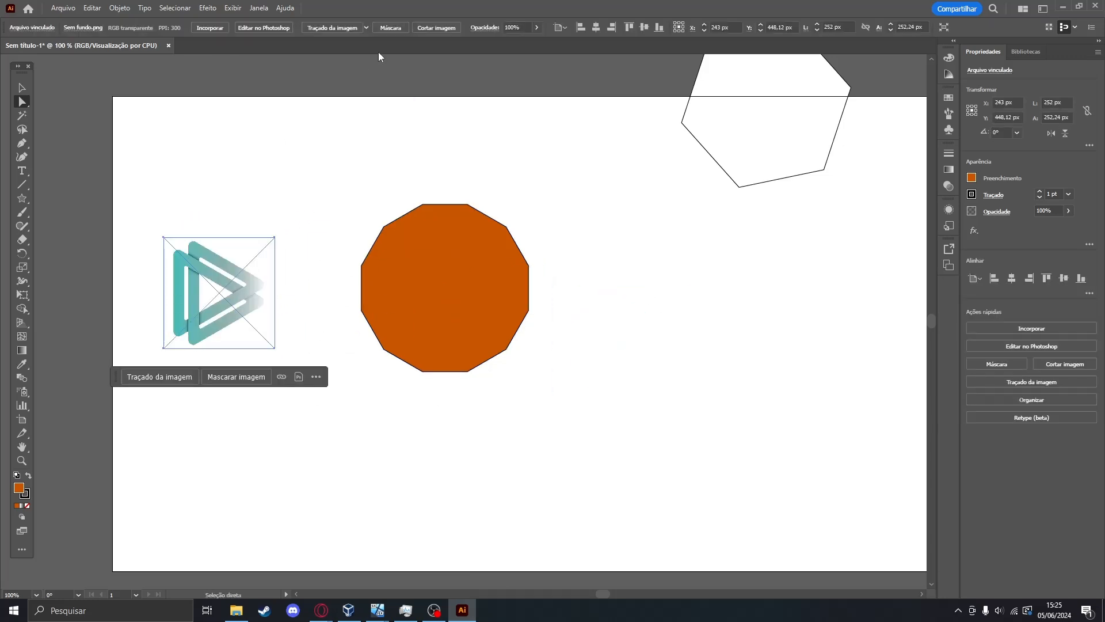
Move the 12-sided polygon farther away from the logo and fill it with the logo's teal using the Eyedropper.
{"action": "left_click", "coordinate": [464, 289]}
{"action": "left_click_drag", "start_coordinate": [464, 288], "coordinate": [533, 308]}
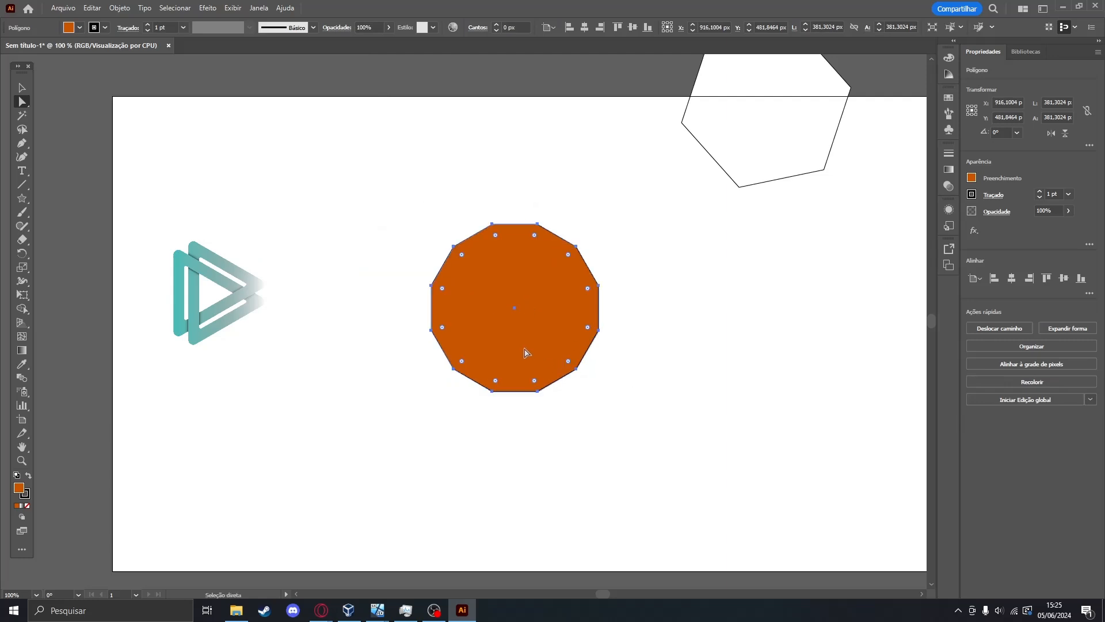
{"action": "key", "text": "i"}
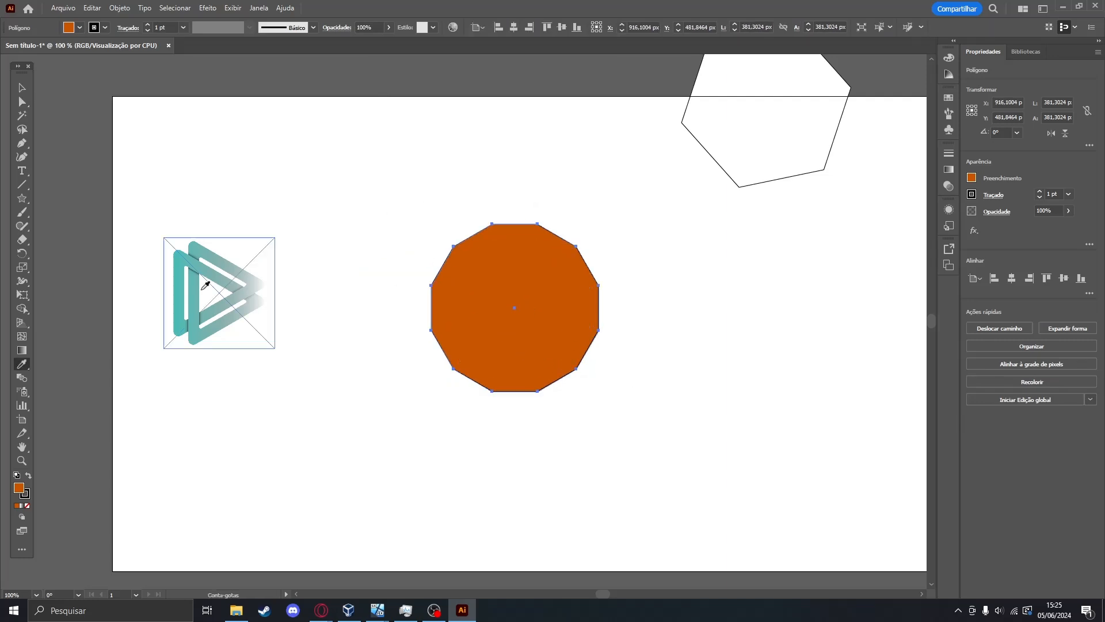
{"action": "left_click", "coordinate": [179, 259]}
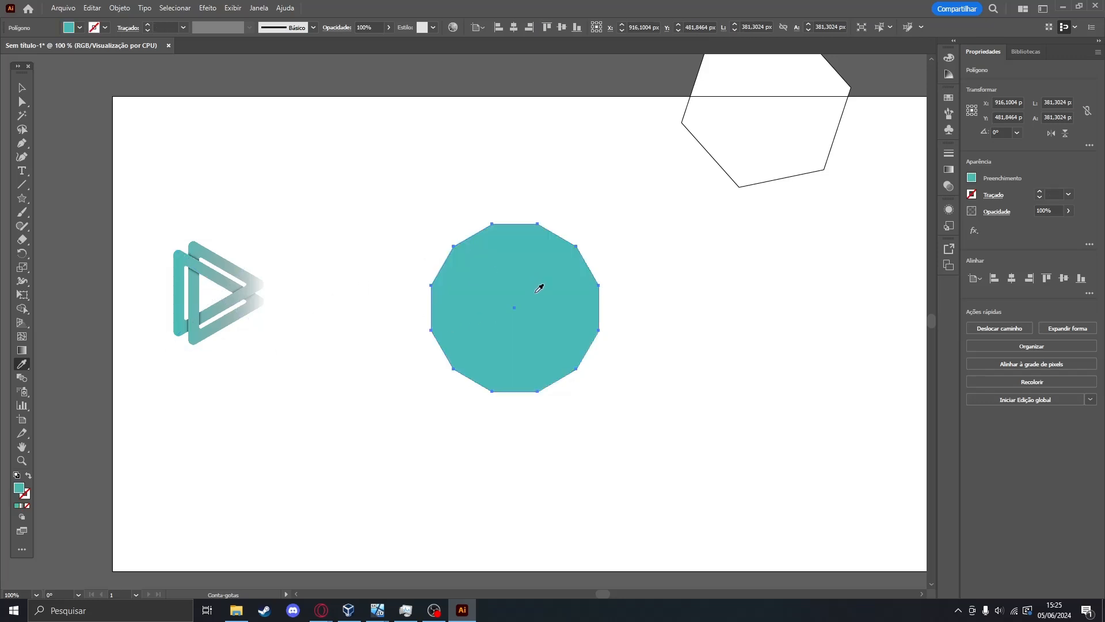
Open the polygon's fill colour in the mixer to view its RGB and hex values.
{"action": "left_click", "coordinate": [21, 87]}
{"action": "left_click", "coordinate": [949, 185]}
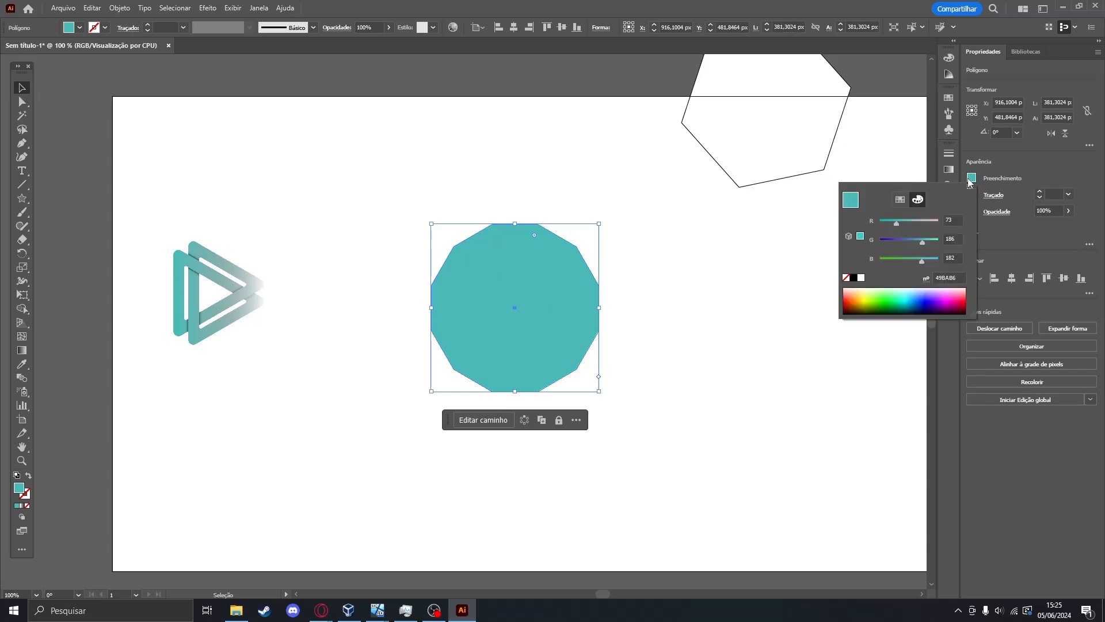
Select the hex code of the polygon's fill in the colour mixer, and move the 12-sided polygon up and to the left.
{"action": "left_click", "coordinate": [949, 186]}
{"action": "left_click", "coordinate": [949, 185]}
{"action": "left_click", "coordinate": [959, 277]}
{"action": "double_click", "coordinate": [959, 277]}
{"action": "left_click_drag", "start_coordinate": [478, 310], "coordinate": [416, 227]}
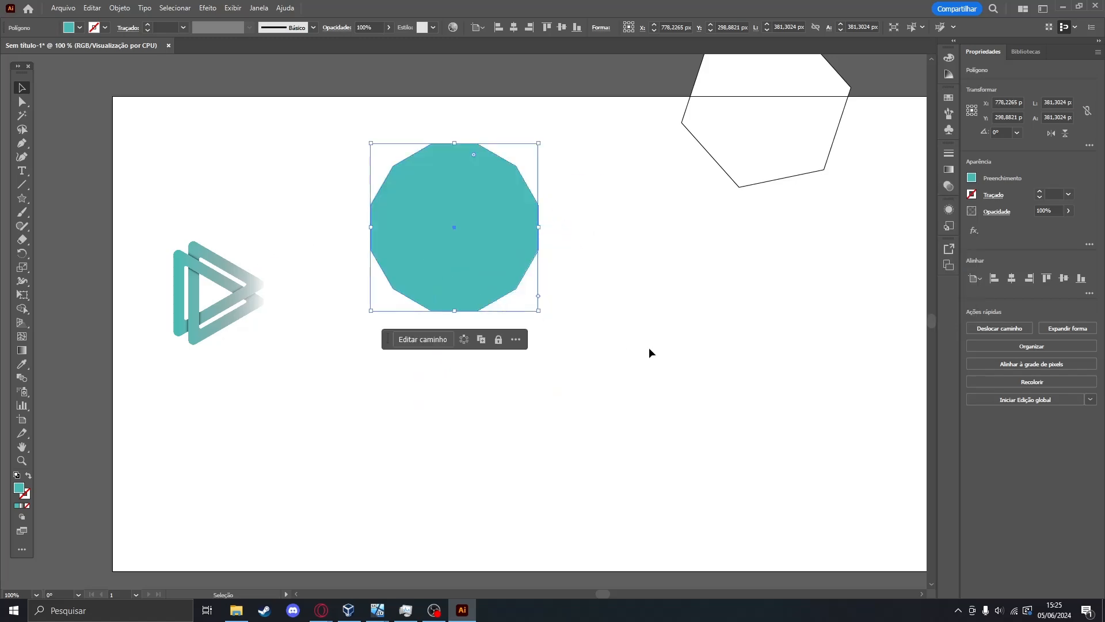
Switch to the Opera browser, search the web for "paleta de cores" in a new tab and open paletadecores.com.
{"action": "mouse_move", "coordinate": [322, 609]}
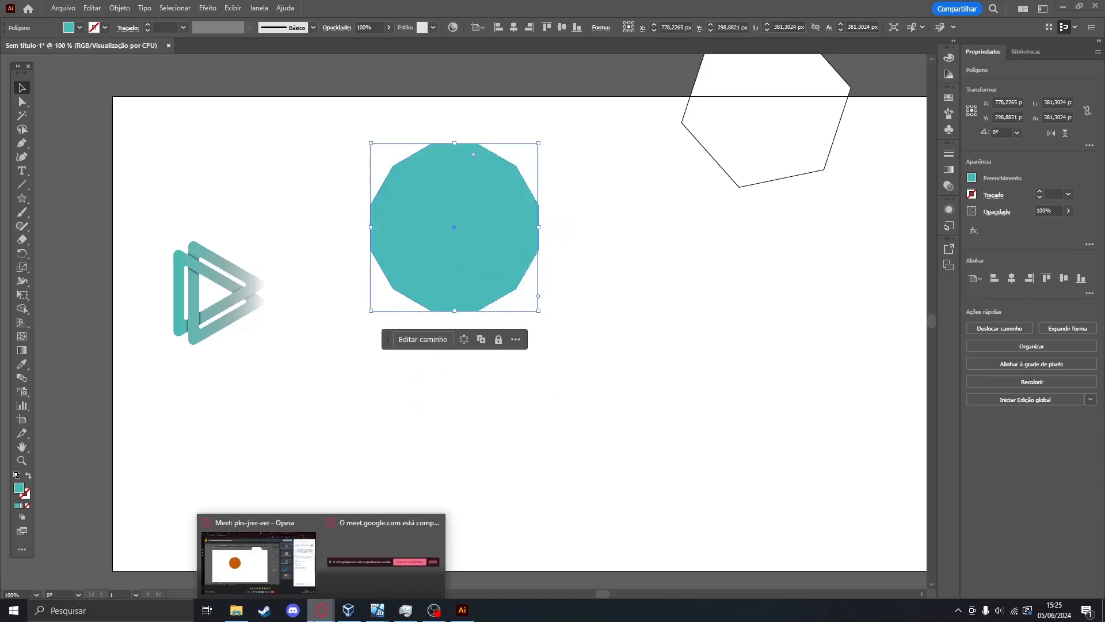
{"action": "left_click", "coordinate": [259, 552]}
{"action": "left_click", "coordinate": [986, 8]}
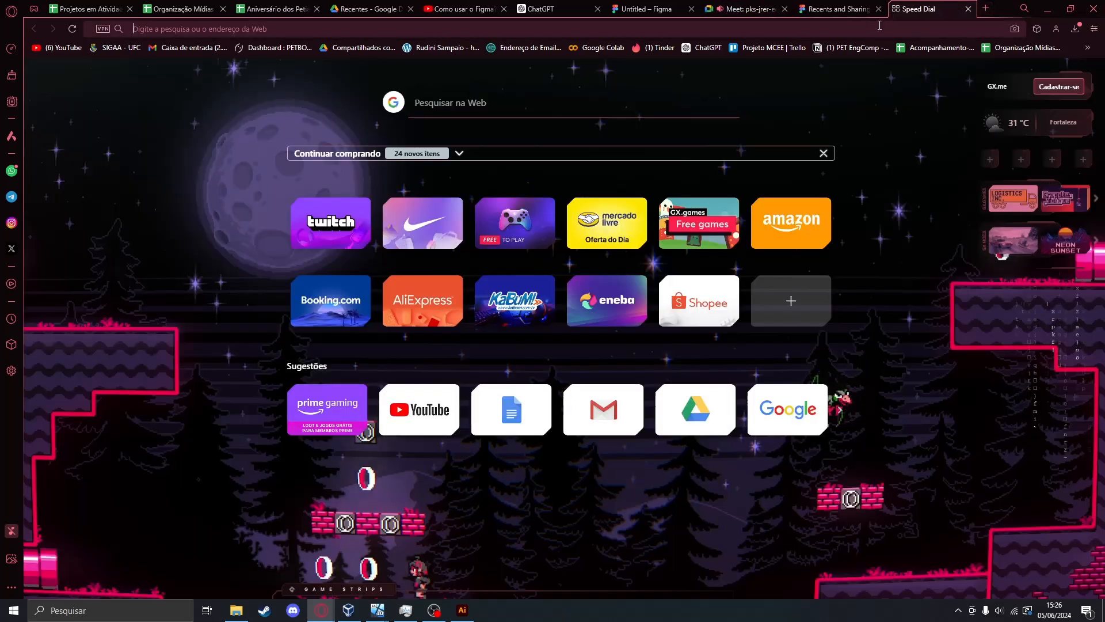
{"action": "type", "text": "paleta de cores"}
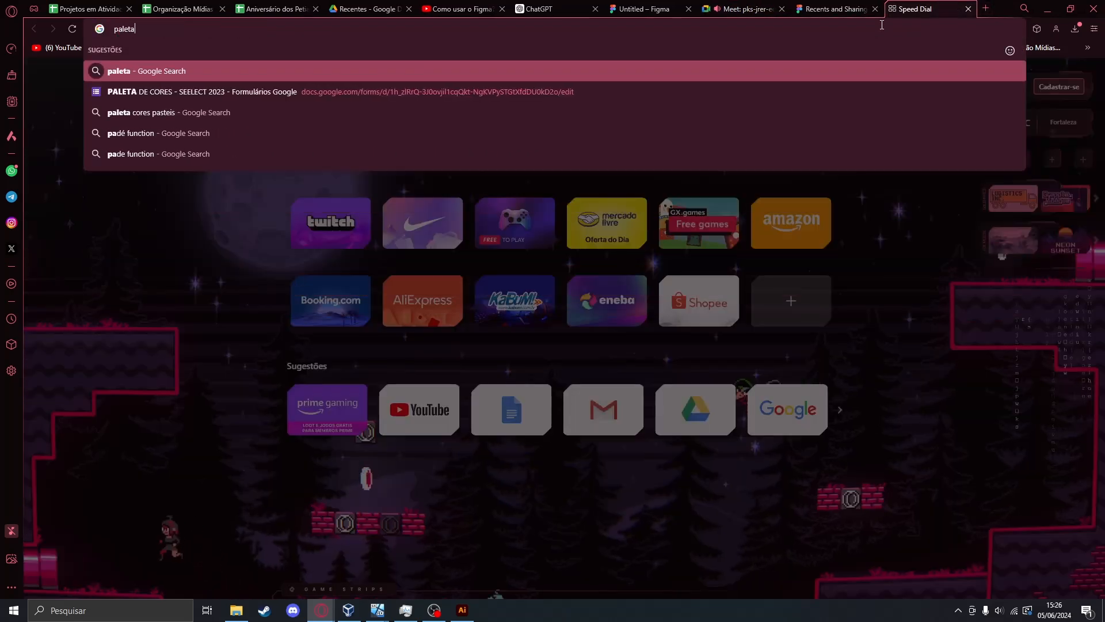
{"action": "key", "text": "Return"}
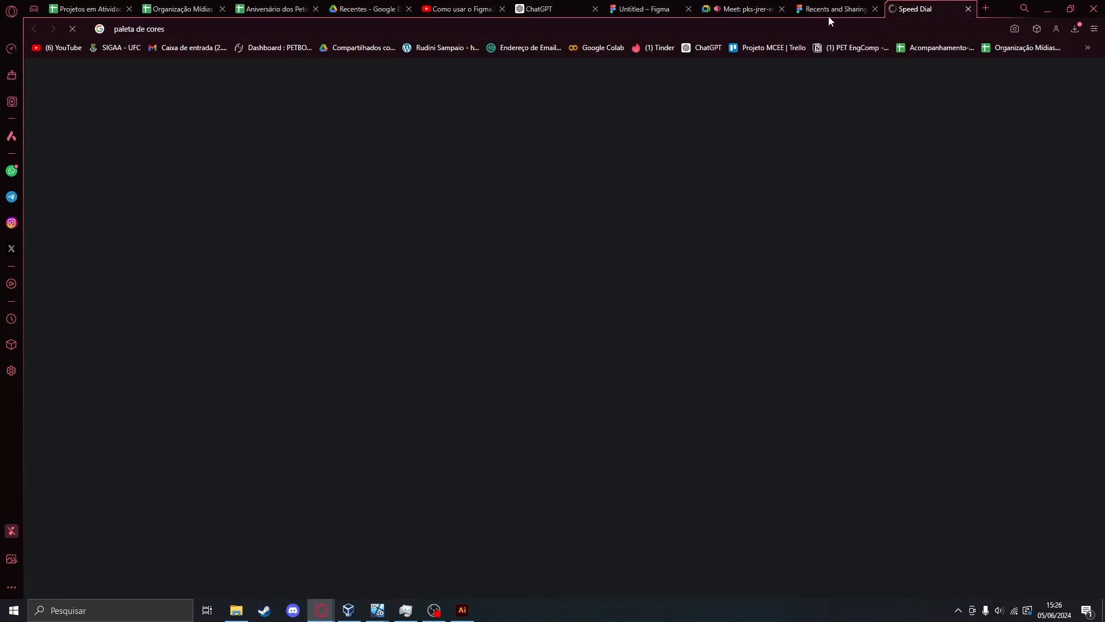
{"action": "left_click", "coordinate": [248, 296]}
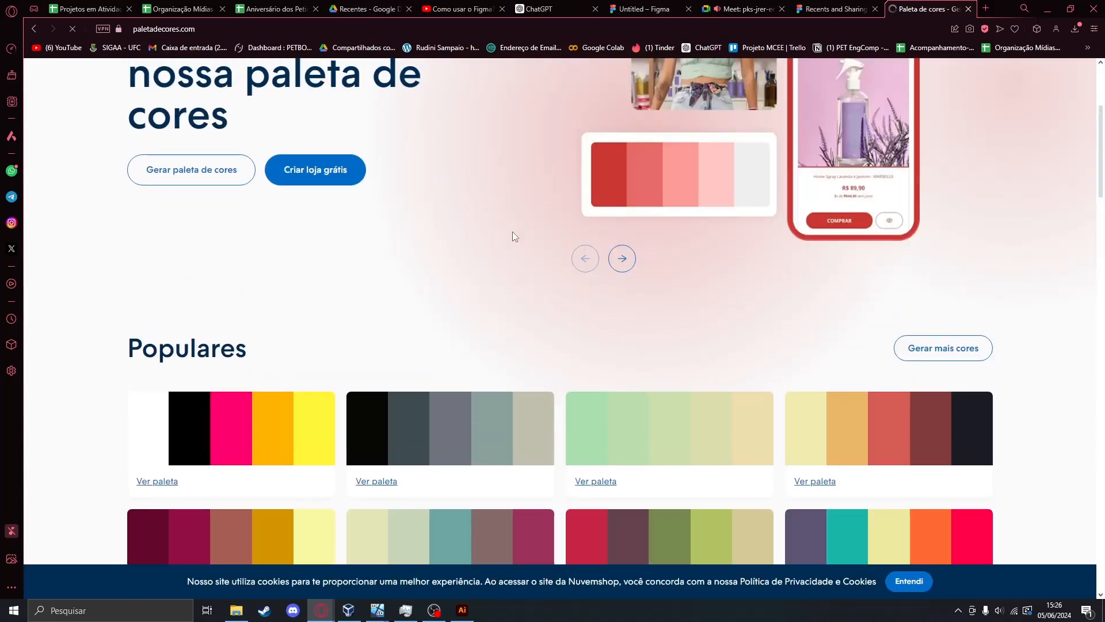
Browse the popular palettes and copy the olive green #8fbe00 from the blue-and-green palette.
{"action": "scroll", "coordinate": [511, 235], "scroll_direction": "down", "scroll_amount": 6}
{"action": "scroll", "coordinate": [487, 301], "scroll_direction": "down", "scroll_amount": 2}
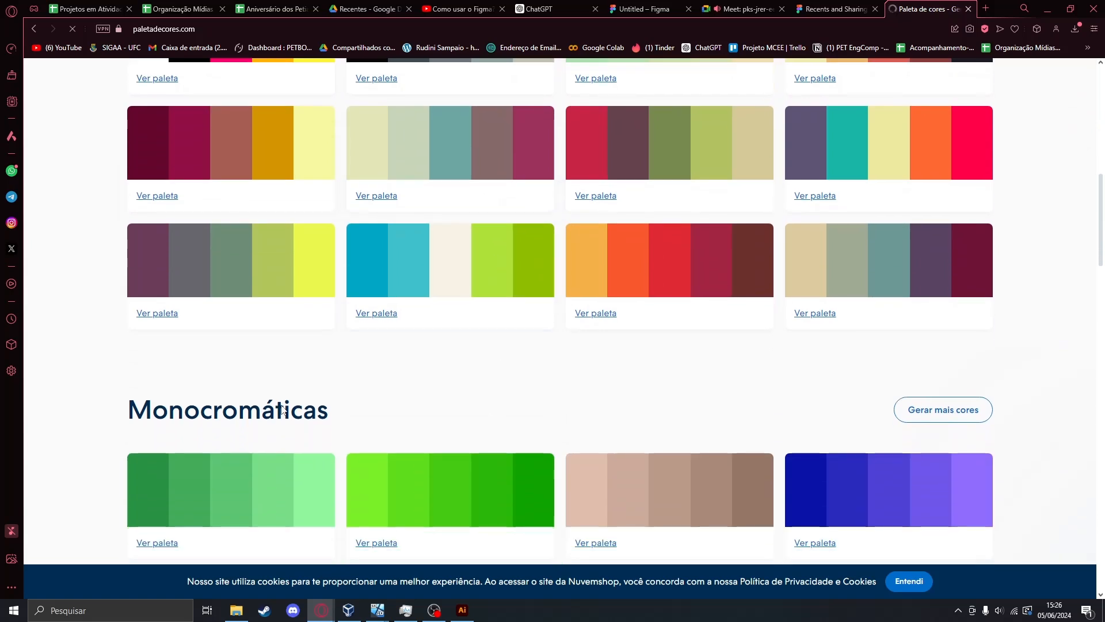
{"action": "left_click", "coordinate": [440, 265]}
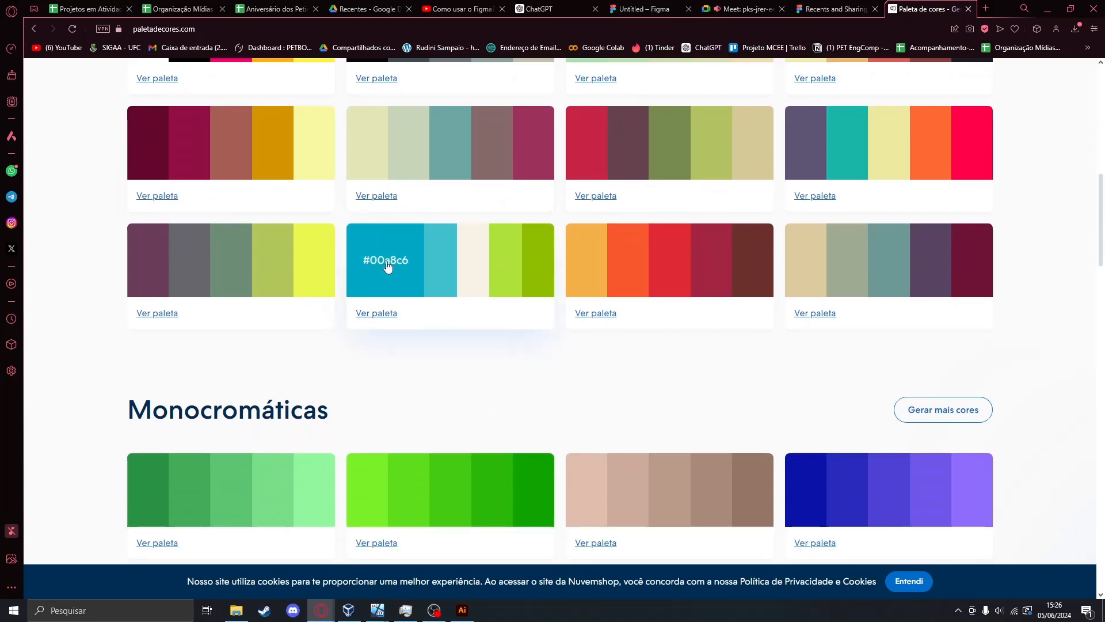
{"action": "left_click", "coordinate": [517, 265]}
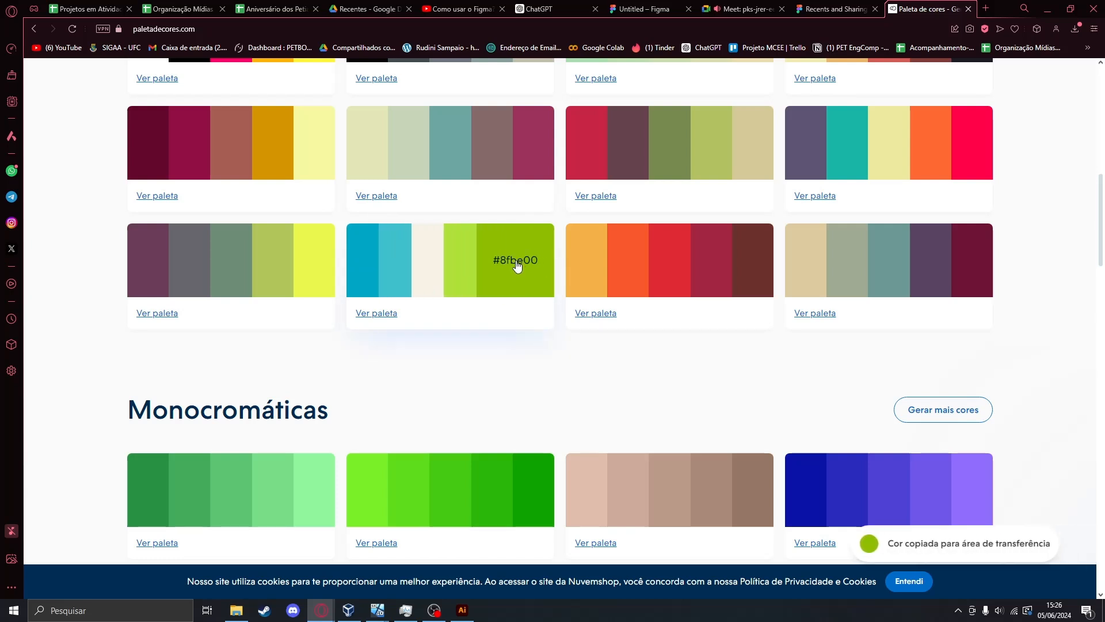
Switch back to Illustrator, set the polygon's fill to the copied hex code 8fbe00 and move the polygon down and to the right.
{"action": "left_click", "coordinate": [463, 609]}
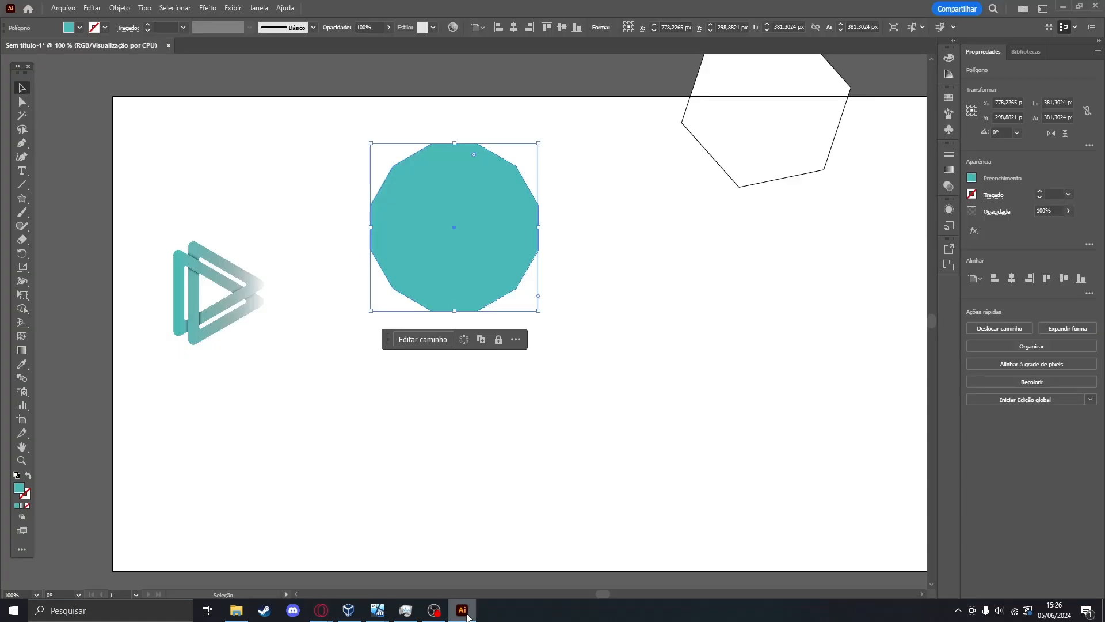
{"action": "left_click", "coordinate": [971, 179]}
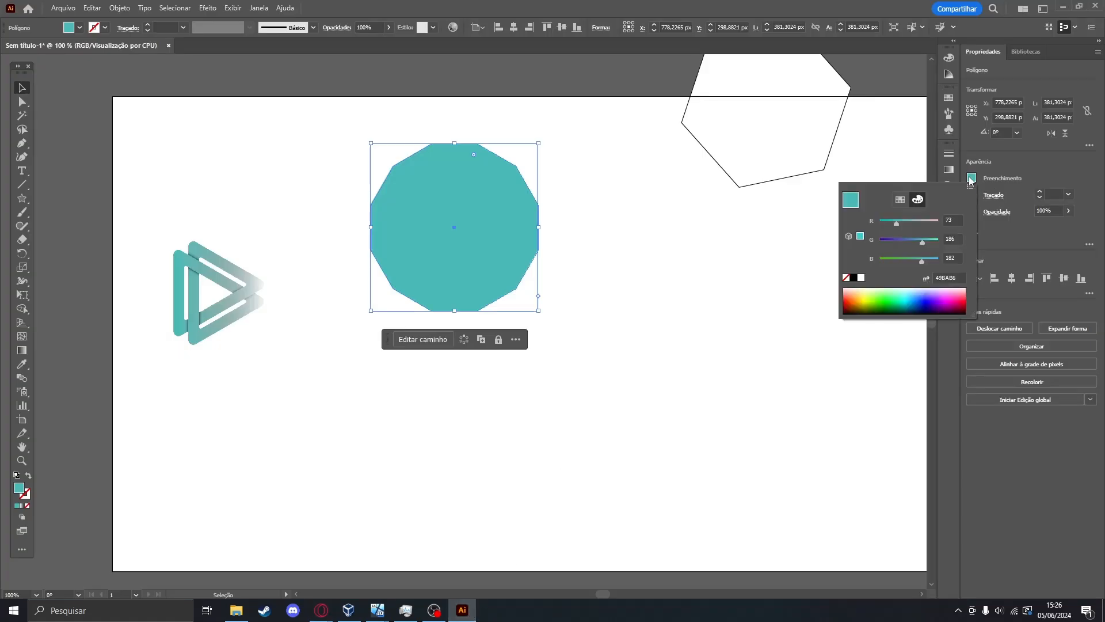
{"action": "left_click", "coordinate": [948, 278]}
{"action": "key", "text": "ctrl+v"}
{"action": "key", "text": "Return"}
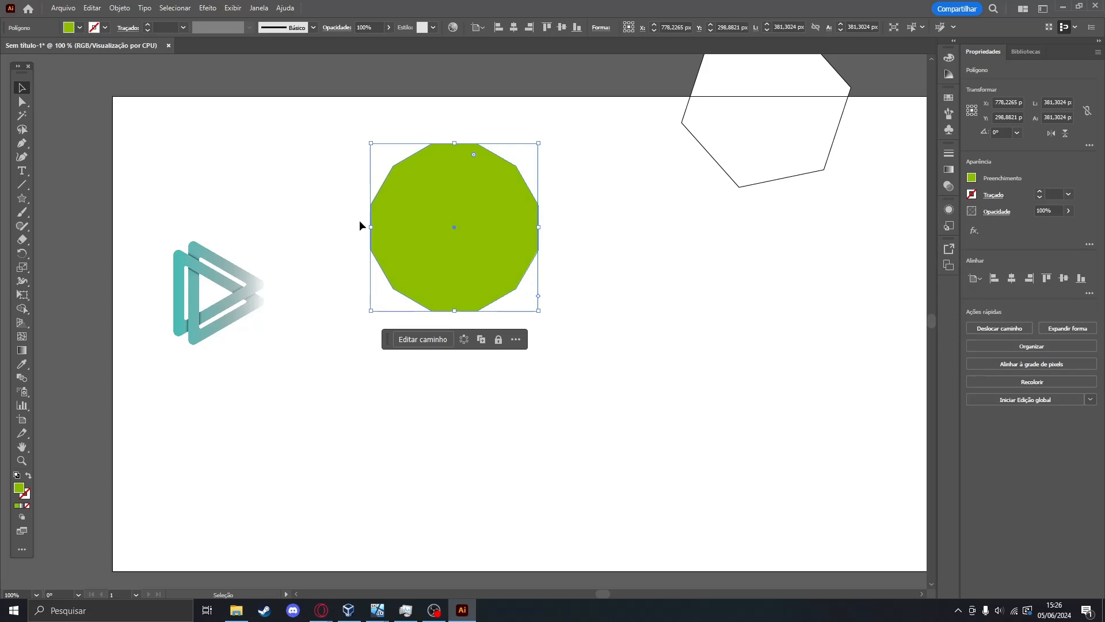
{"action": "left_click_drag", "start_coordinate": [407, 198], "coordinate": [564, 310]}
{"action": "left_click", "coordinate": [799, 227]}
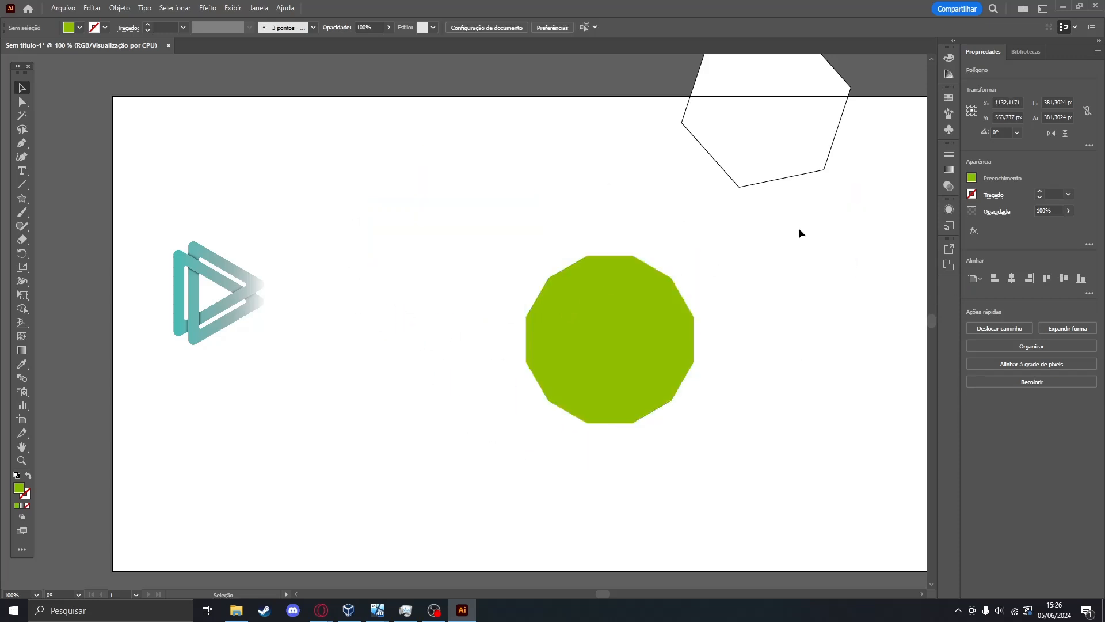
Give the green 12-sided polygon a bright yellow stroke from the colour swatches.
{"action": "left_click", "coordinate": [572, 359]}
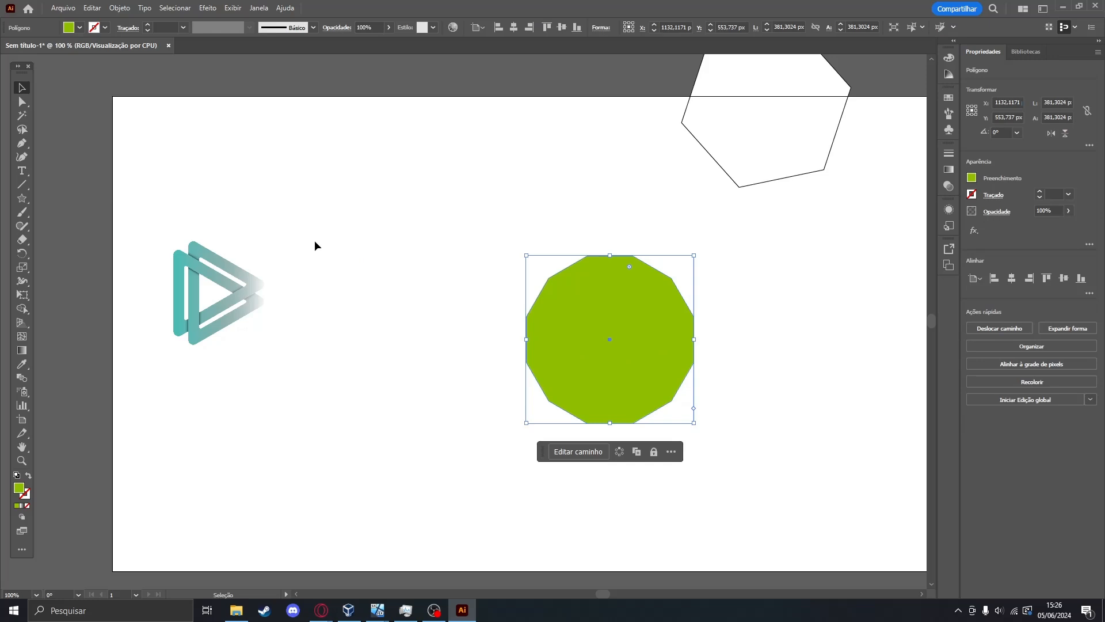
{"action": "left_click", "coordinate": [105, 27]}
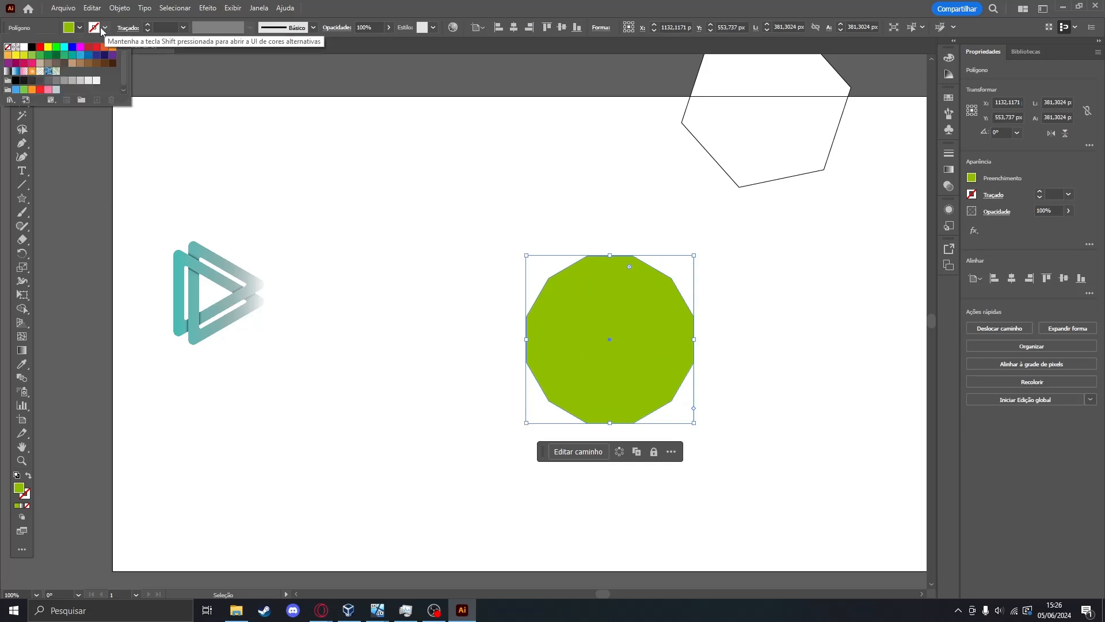
{"action": "left_click", "coordinate": [49, 49]}
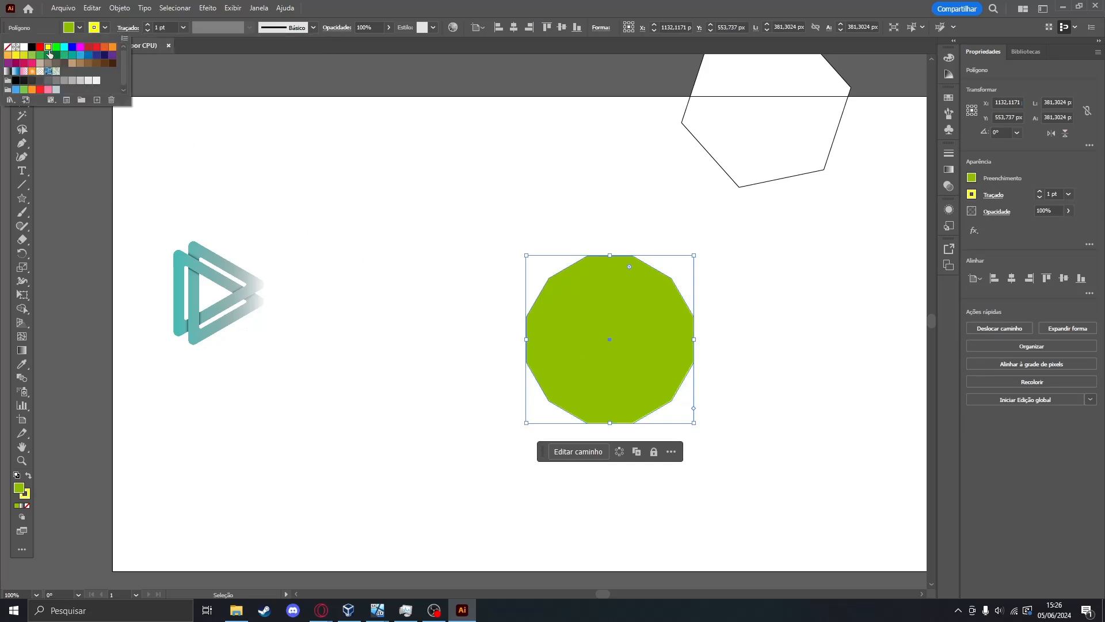
Change the polygon's stroke to the dark green 3A5602 in the colour mixer, applying the out-of-gamut correction along the way.
{"action": "left_click", "coordinate": [972, 194]}
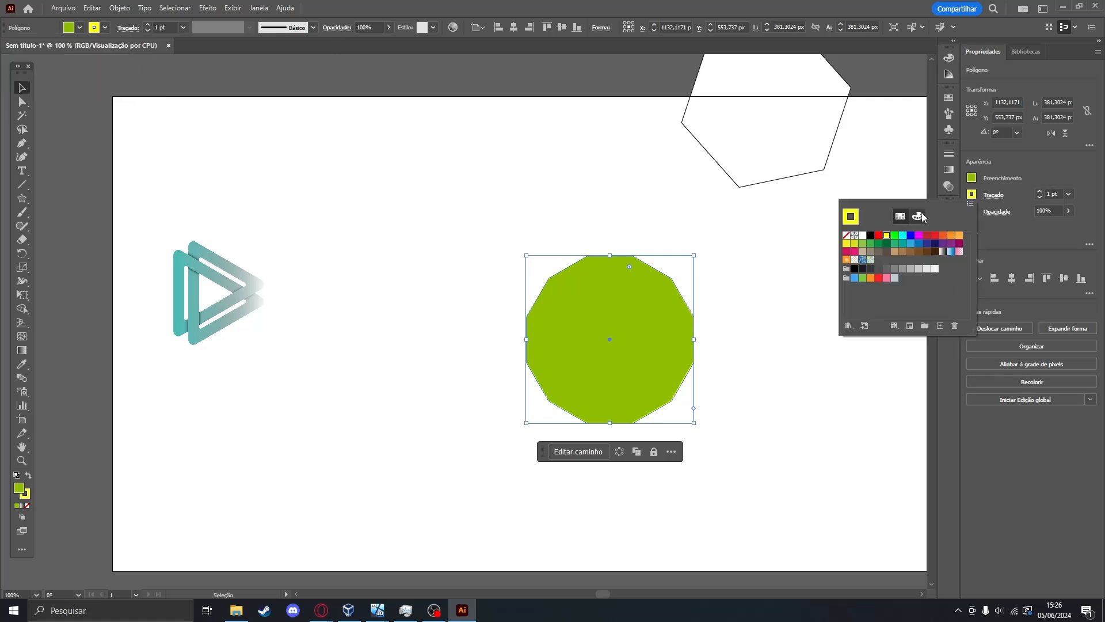
{"action": "left_click", "coordinate": [918, 216]}
{"action": "left_click", "coordinate": [895, 319]}
{"action": "mouse_move", "coordinate": [895, 319]}
{"action": "left_mouse_down"}
{"action": "mouse_move", "coordinate": [869, 316]}
{"action": "mouse_move", "coordinate": [875, 327]}
{"action": "left_mouse_up"}
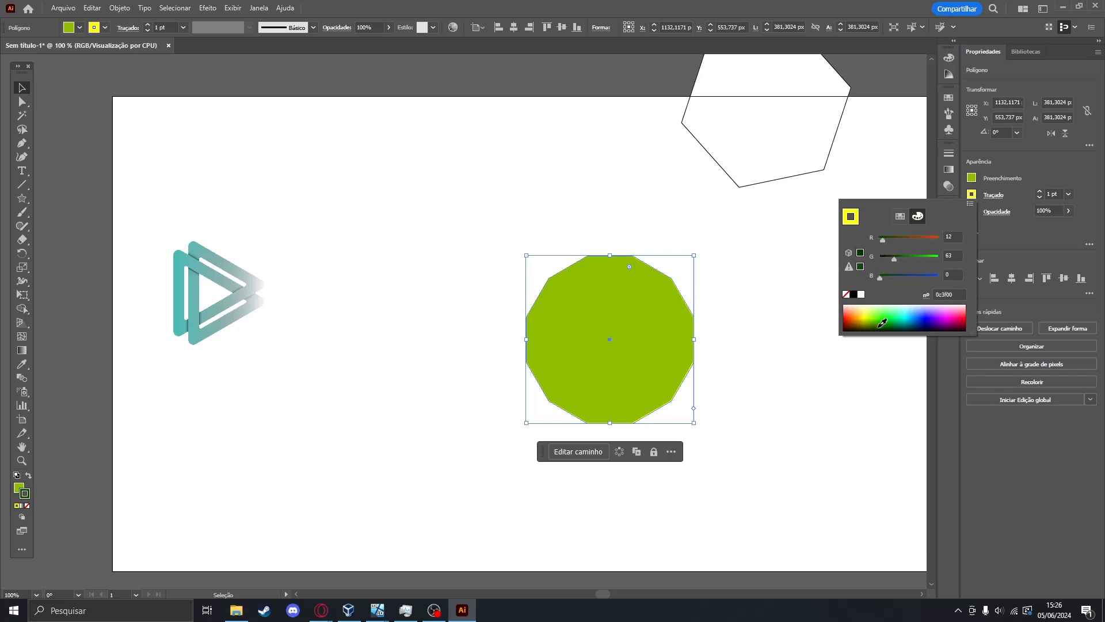
{"action": "left_click", "coordinate": [850, 267]}
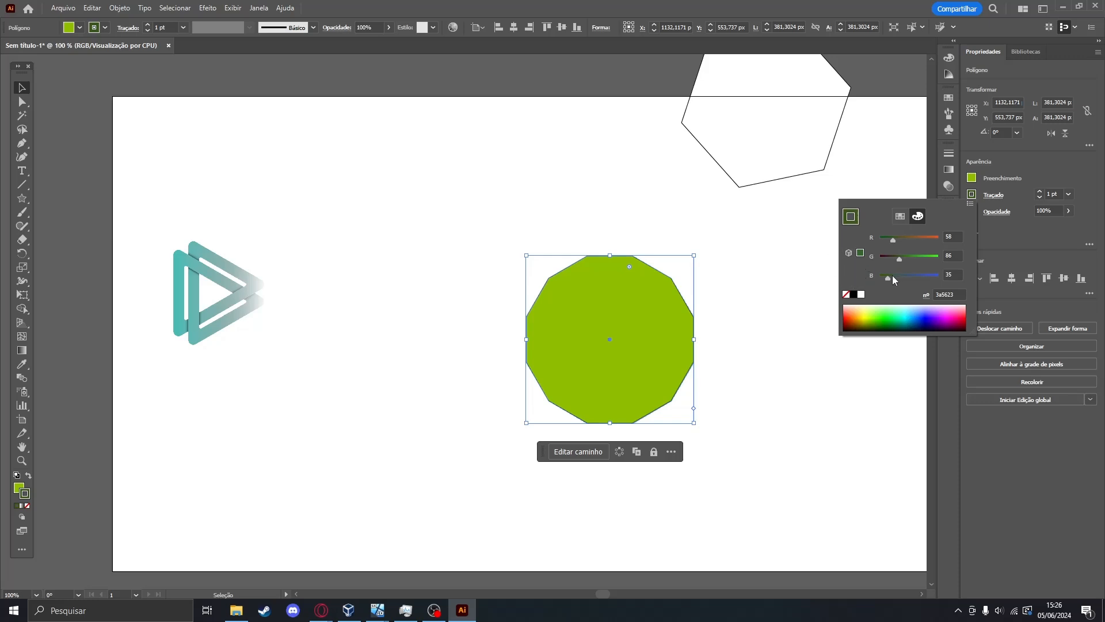
{"action": "left_click", "coordinate": [792, 278]}
Isolate the polygon, set its stroke to the green 00DF90 from the spectrum and replace it with the in-gamut colour 59B784.
{"action": "double_click", "coordinate": [669, 314]}
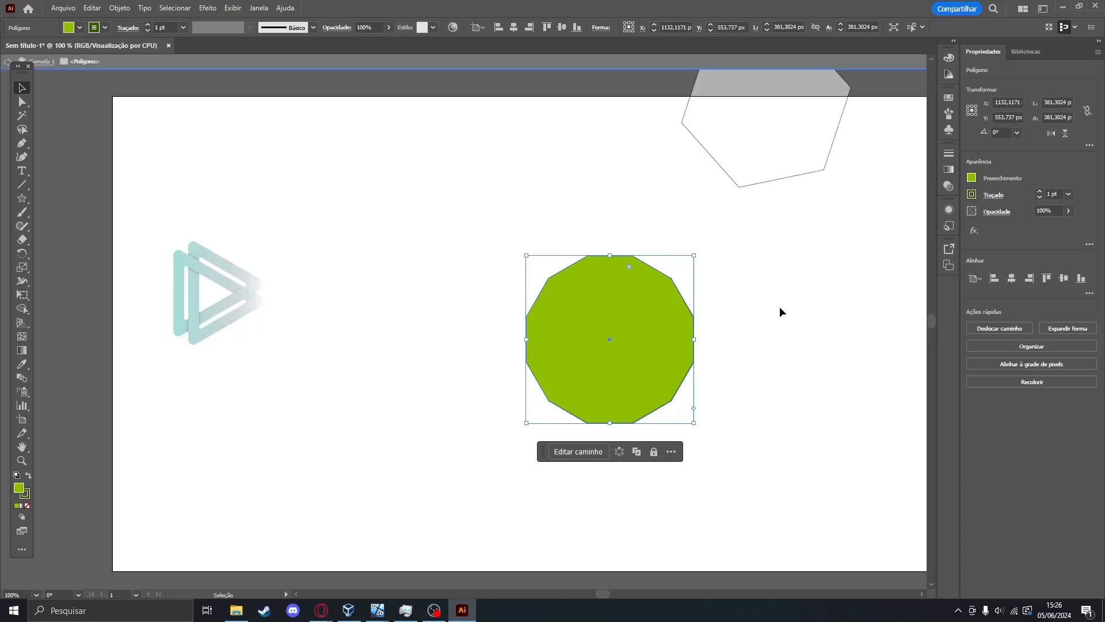
{"action": "left_click", "coordinate": [972, 194]}
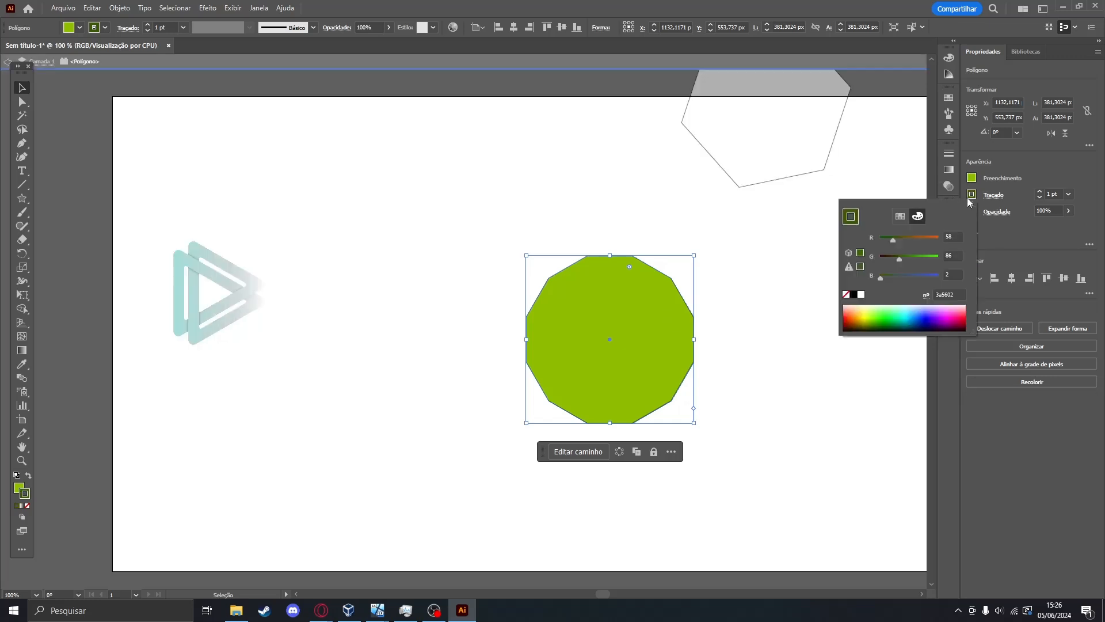
{"action": "mouse_move", "coordinate": [913, 310]}
{"action": "left_mouse_down"}
{"action": "mouse_move", "coordinate": [924, 316]}
{"action": "mouse_move", "coordinate": [901, 314]}
{"action": "left_mouse_up"}
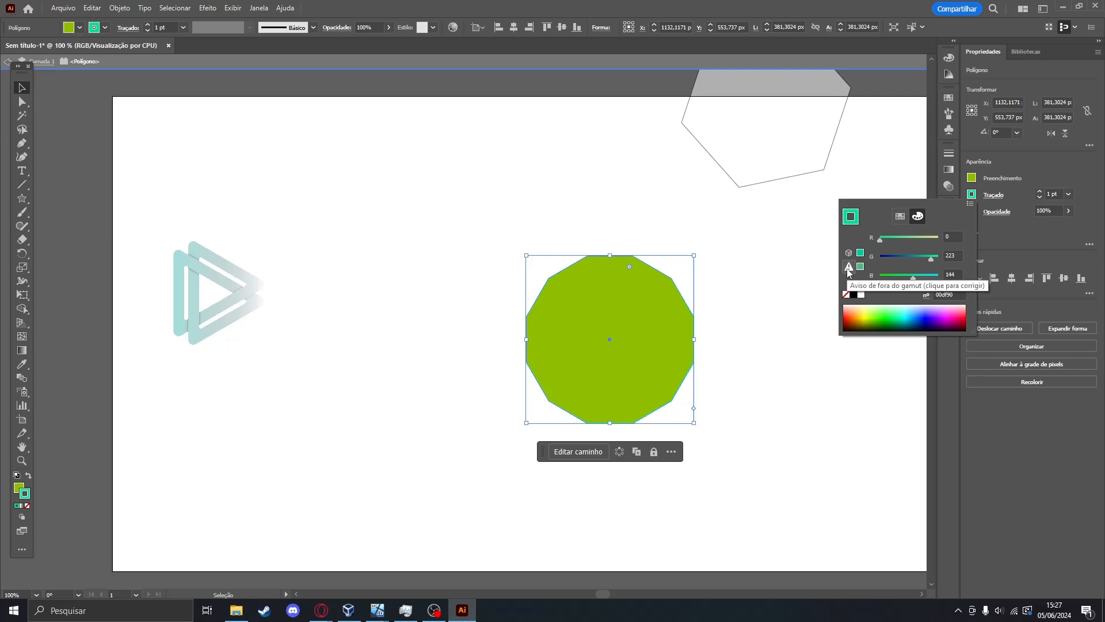
{"action": "left_click", "coordinate": [850, 269]}
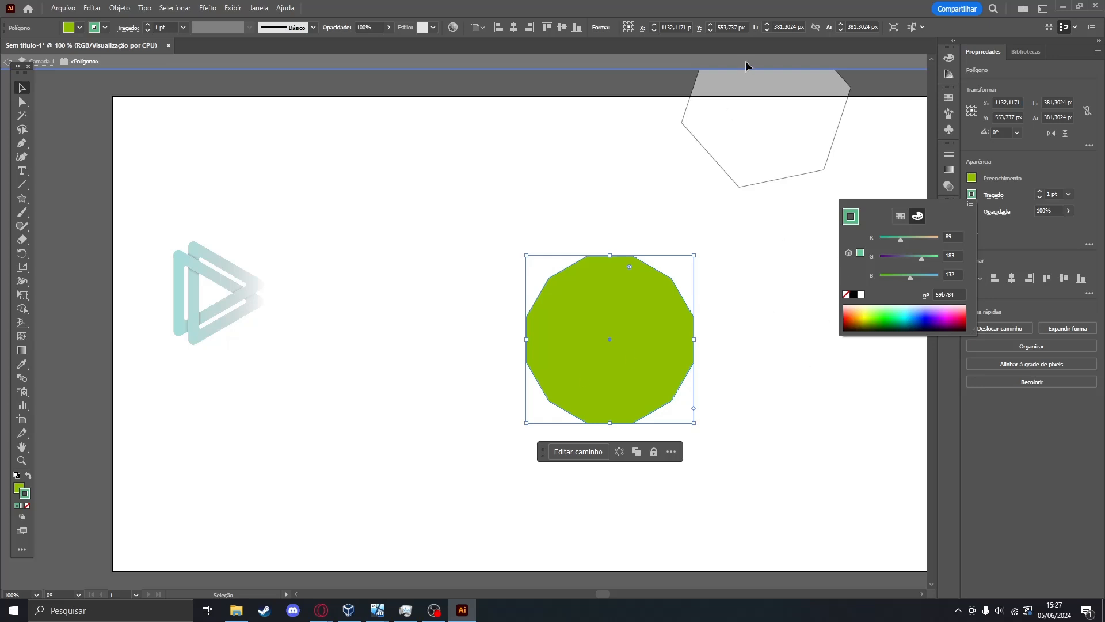
Move the polygon slightly to the left and thicken its stroke, first to 8 pt and finally to 40 pt.
{"action": "left_click_drag", "start_coordinate": [641, 308], "coordinate": [606, 306]}
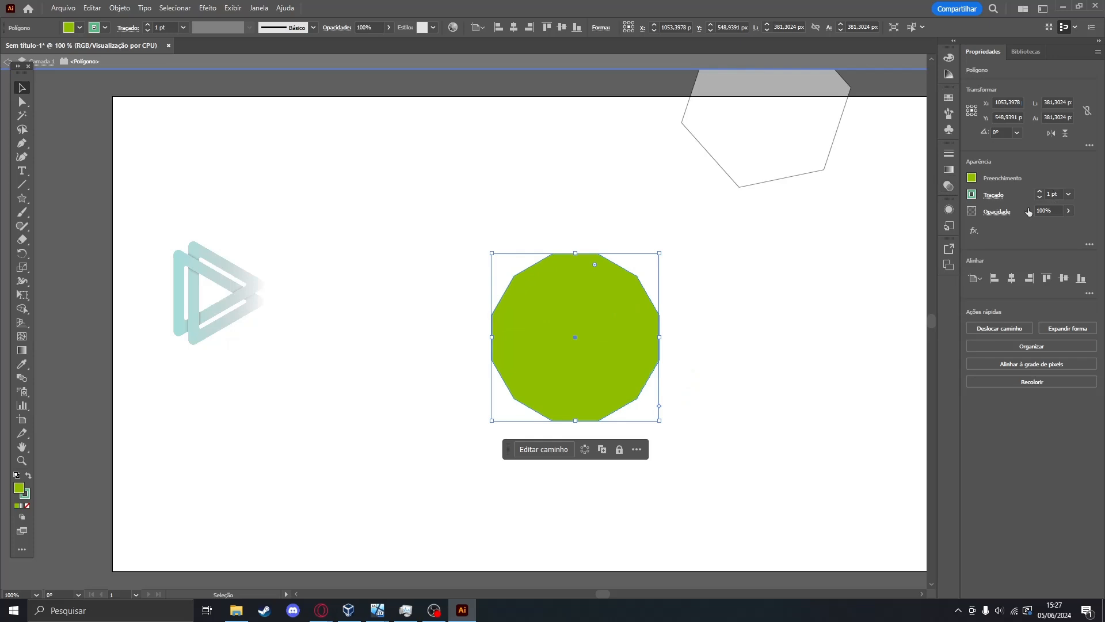
{"action": "left_click", "coordinate": [1068, 194]}
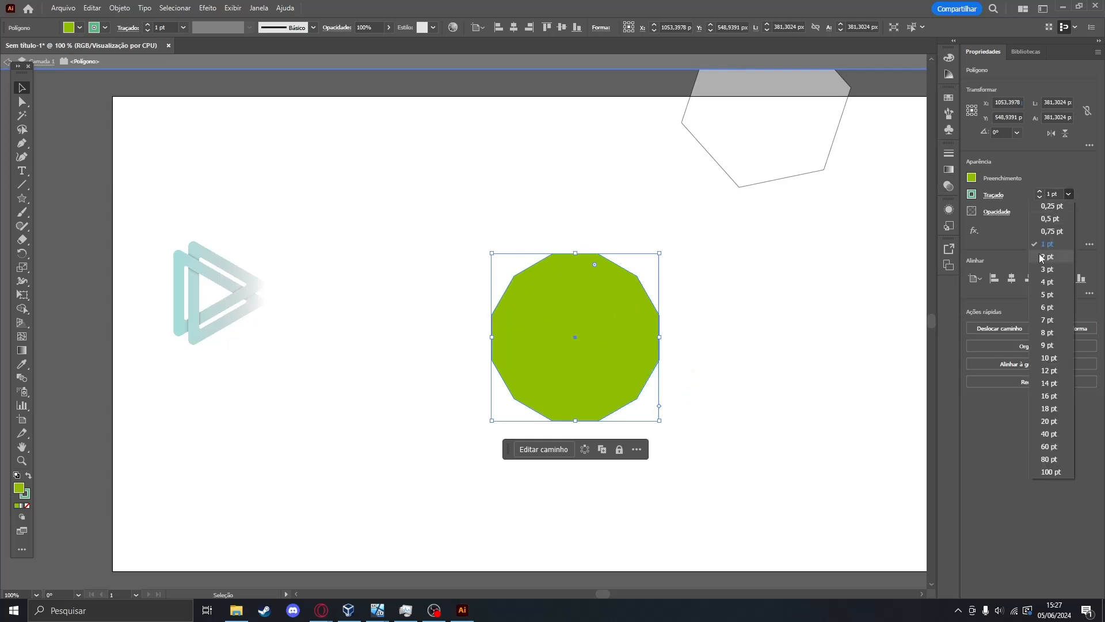
{"action": "left_click", "coordinate": [1048, 333]}
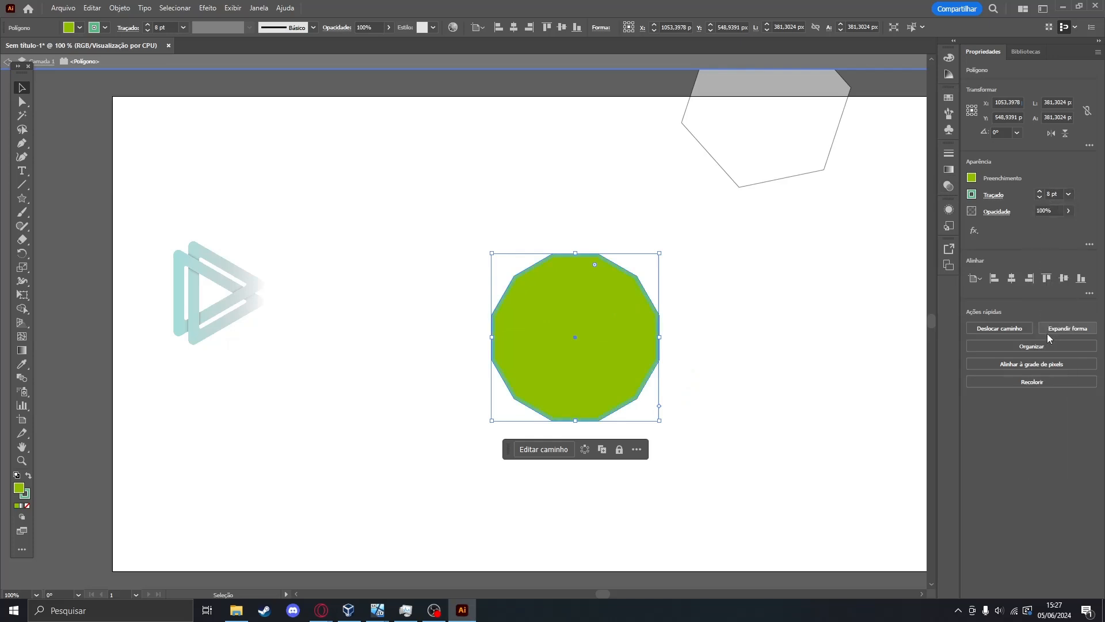
{"action": "left_click", "coordinate": [1069, 194]}
{"action": "left_click", "coordinate": [1059, 434]}
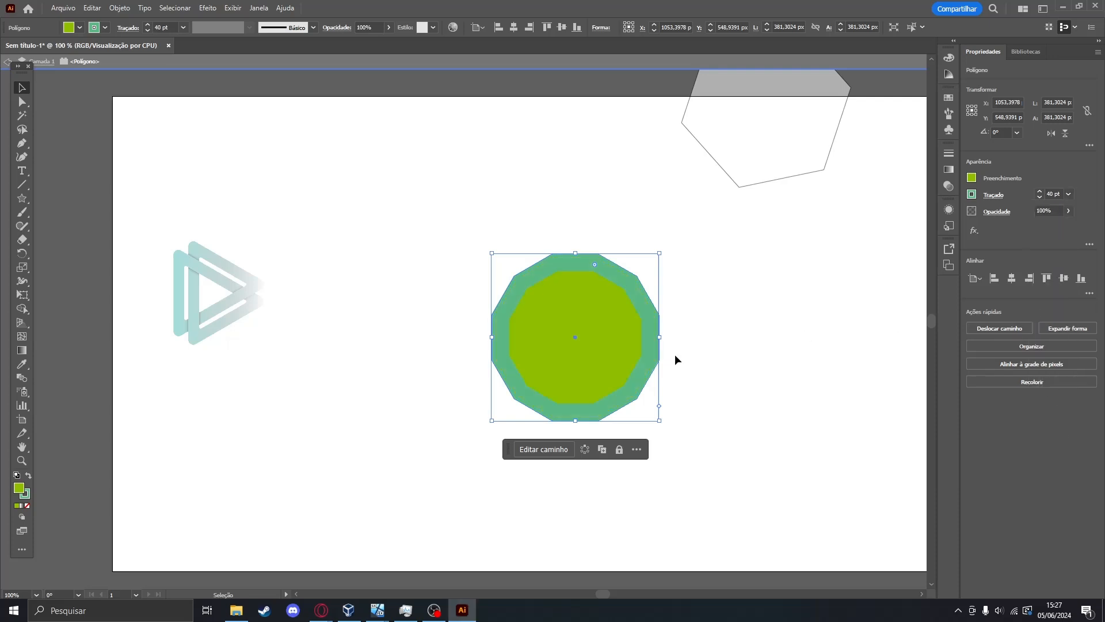
Change the polygon's stroke colour to a vivid blue from the colour mixer's spectrum.
{"action": "left_click", "coordinate": [971, 196]}
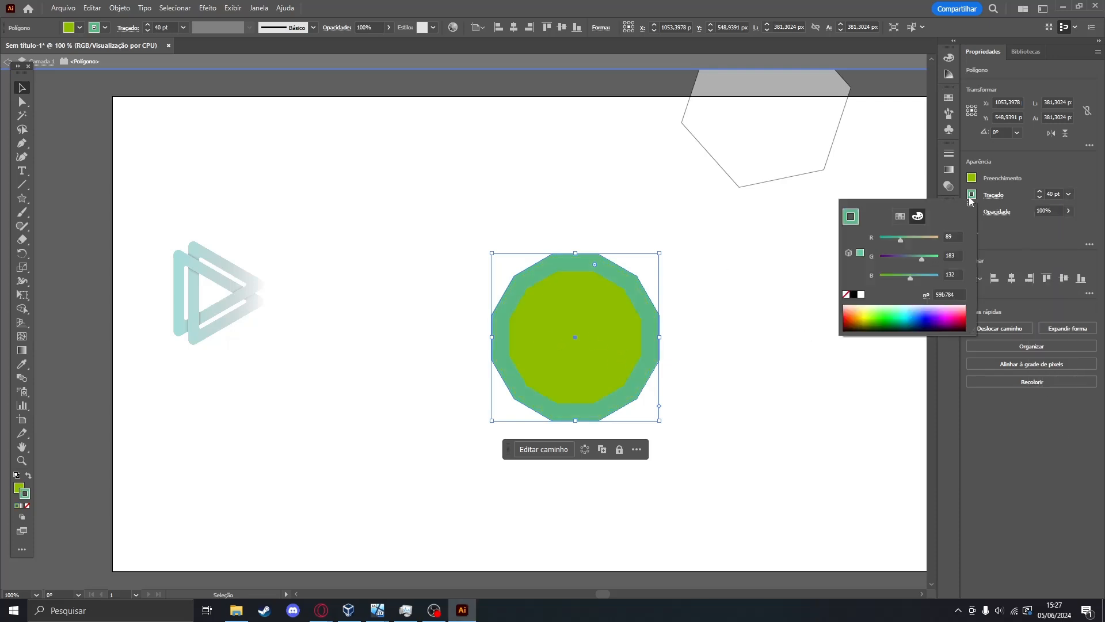
{"action": "left_click", "coordinate": [935, 308]}
{"action": "left_click", "coordinate": [928, 314]}
{"action": "left_click", "coordinate": [1066, 244]}
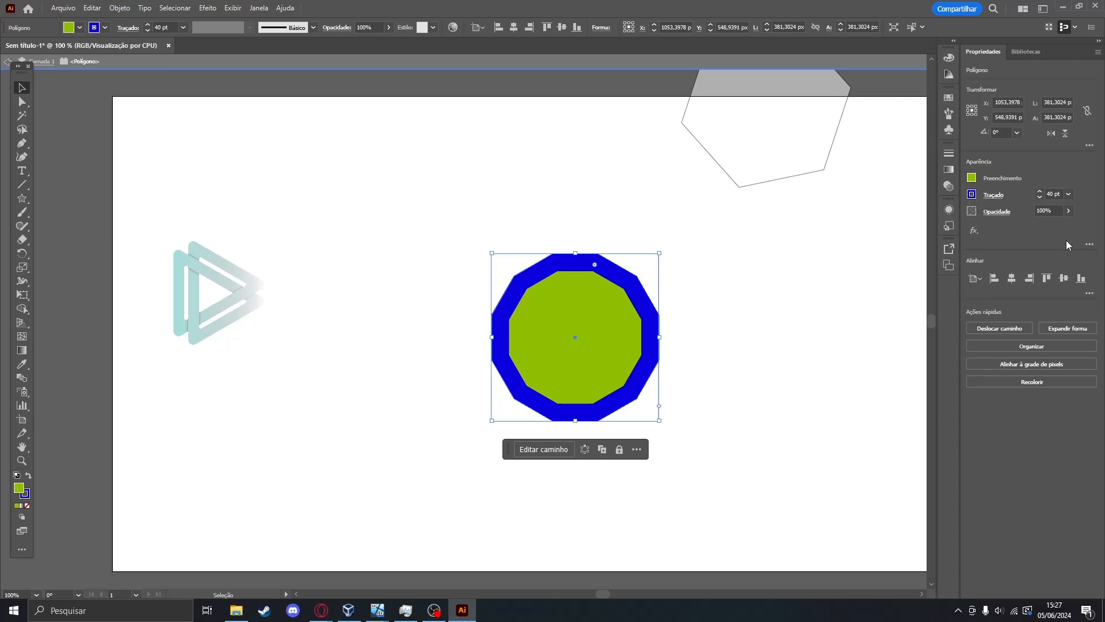
In the stroke options, try the centred stroke alignment, then align the polygon's stroke to the outside of its path.
{"action": "left_click", "coordinate": [129, 28]}
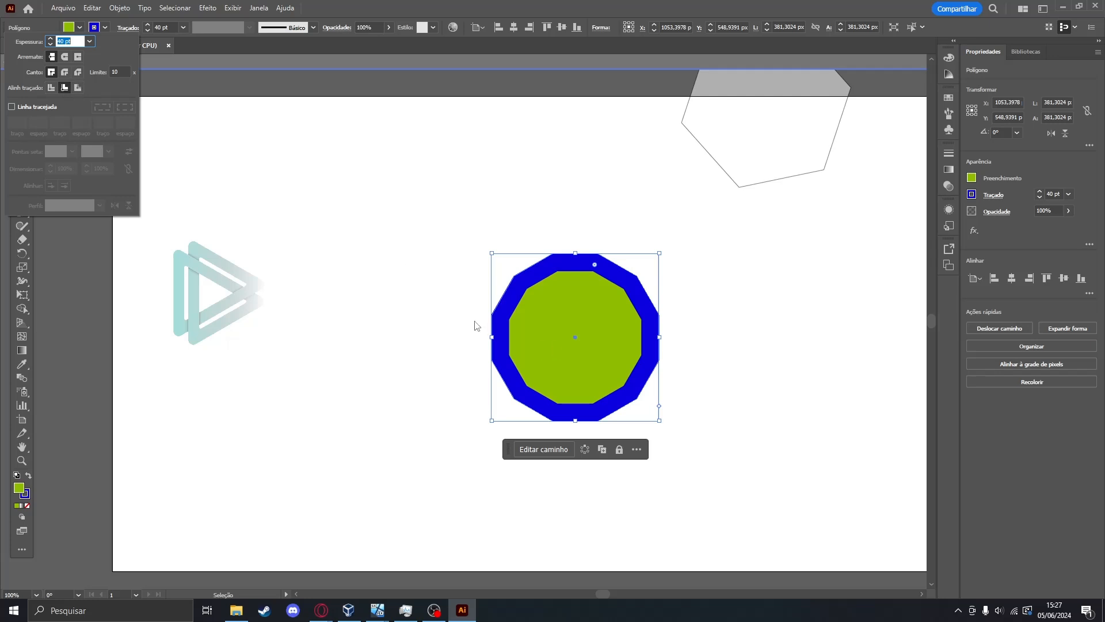
{"action": "left_click", "coordinate": [51, 88]}
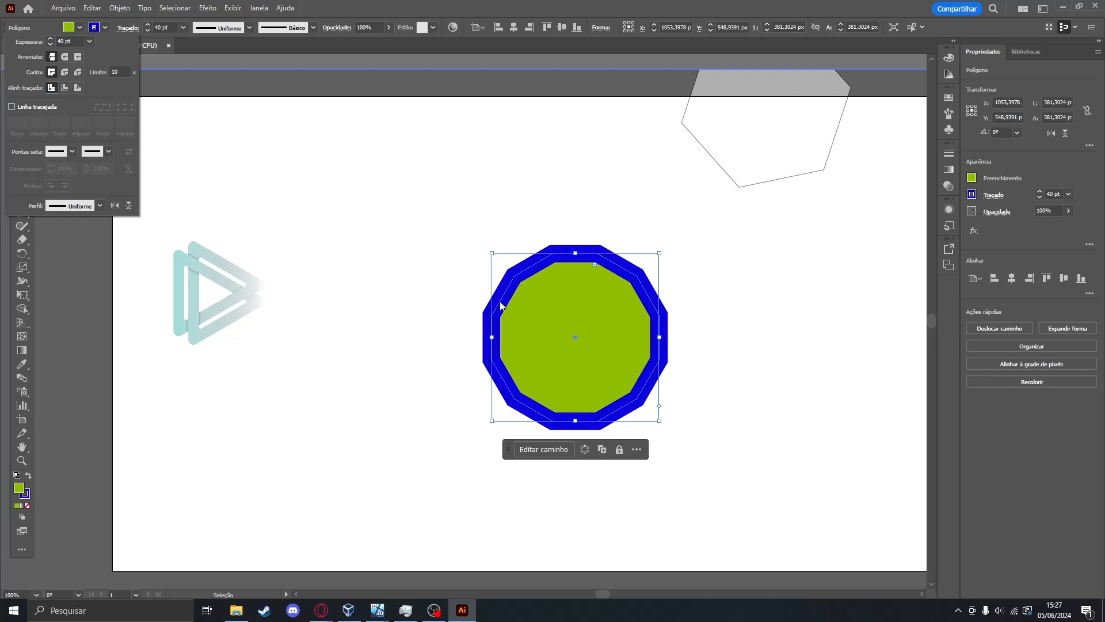
{"action": "left_click", "coordinate": [77, 87]}
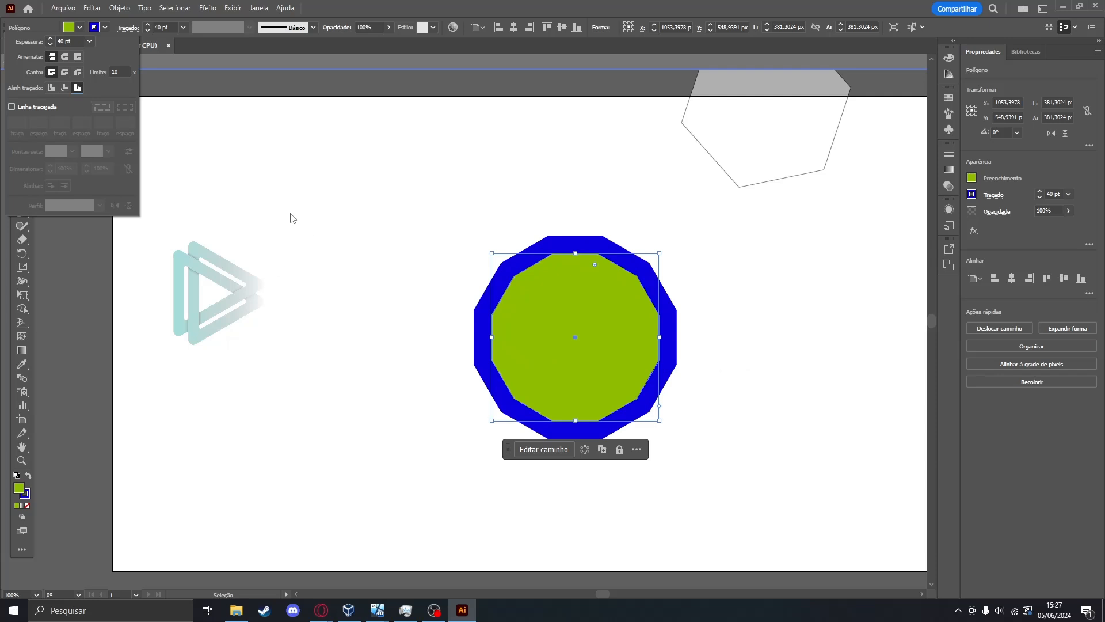
Give the polygon's stroke round corner joins with butt caps after trying projecting caps, and make it a dashed line.
{"action": "left_click", "coordinate": [64, 72]}
{"action": "left_click", "coordinate": [64, 72]}
{"action": "left_click", "coordinate": [78, 56]}
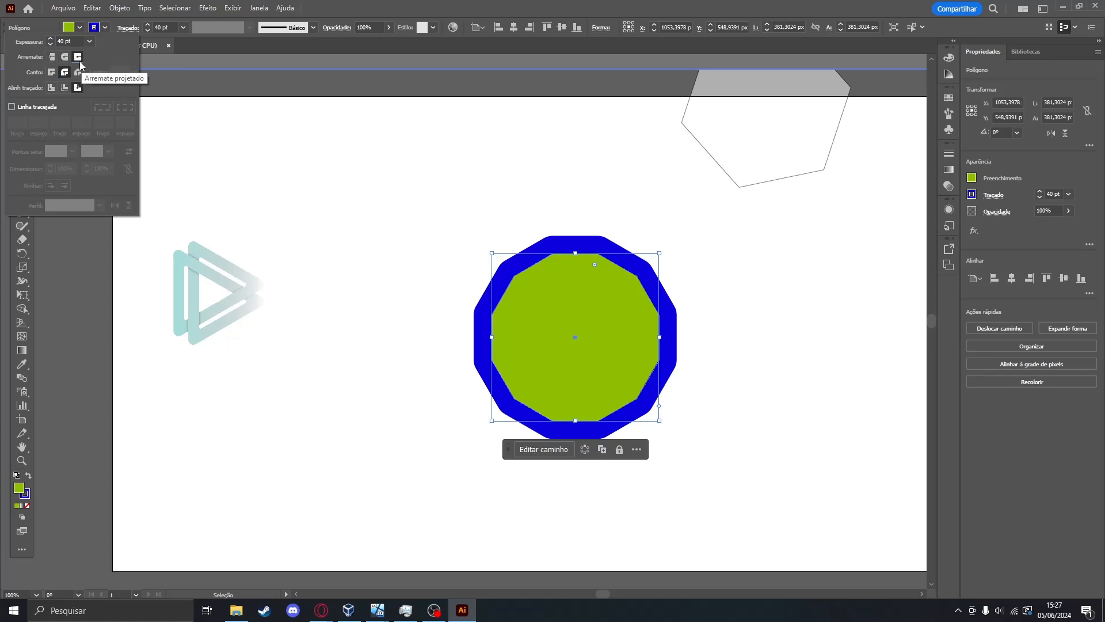
{"action": "left_click", "coordinate": [52, 57]}
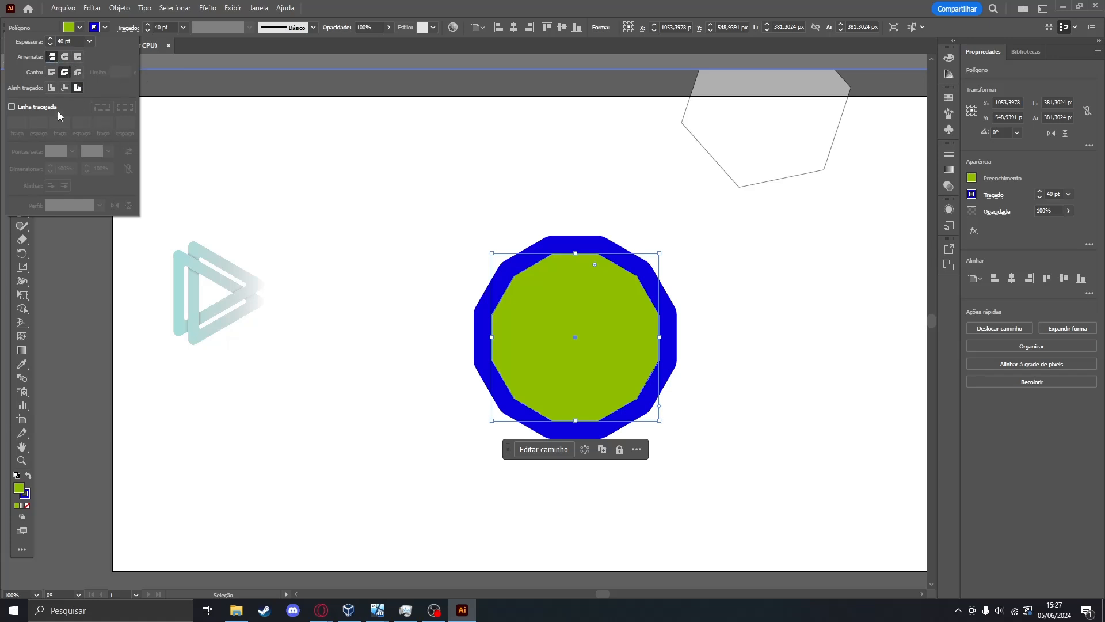
{"action": "left_click", "coordinate": [11, 107]}
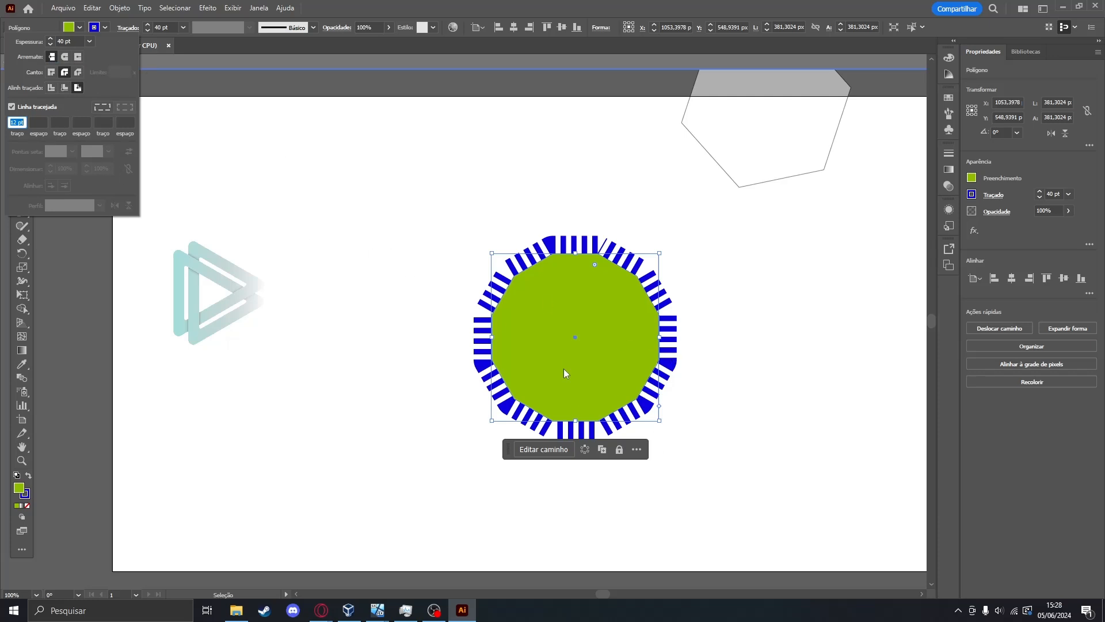
Try a 2 pt dash length on the polygon's dashed stroke, and set the dash length to 15 pt.
{"action": "key", "text": "BackSpace"}
{"action": "key", "text": "Return"}
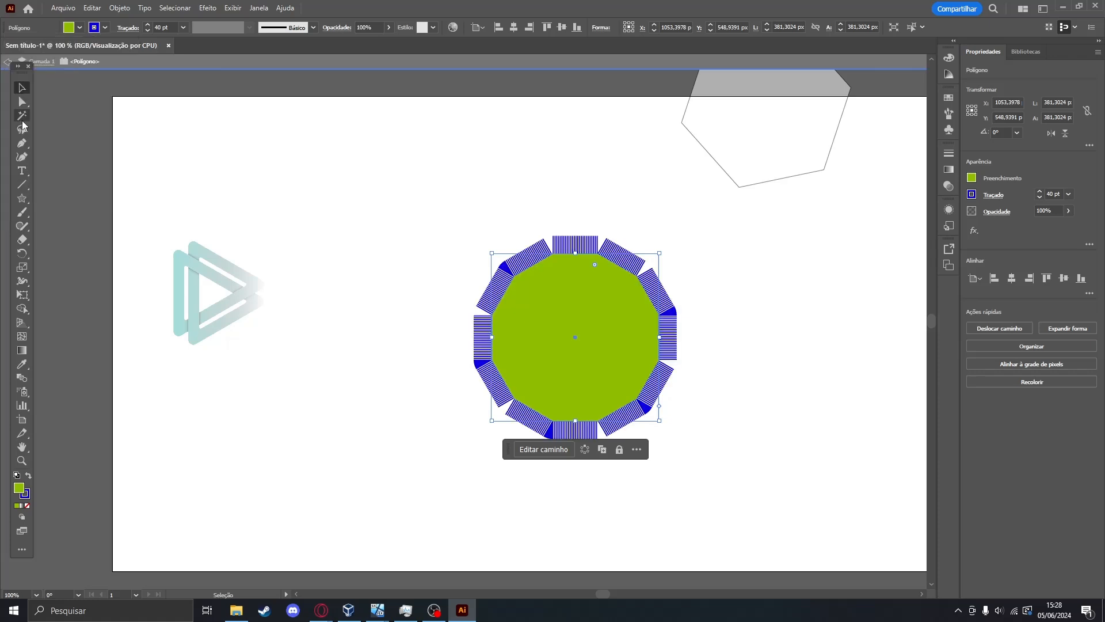
{"action": "left_click", "coordinate": [129, 29]}
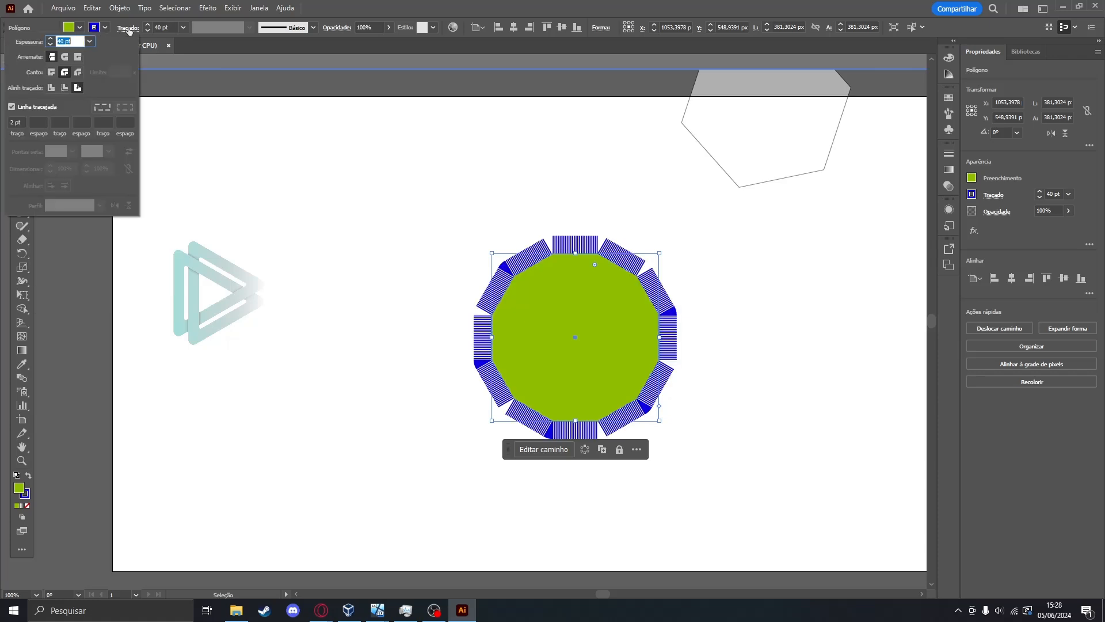
{"action": "left_click", "coordinate": [11, 121]}
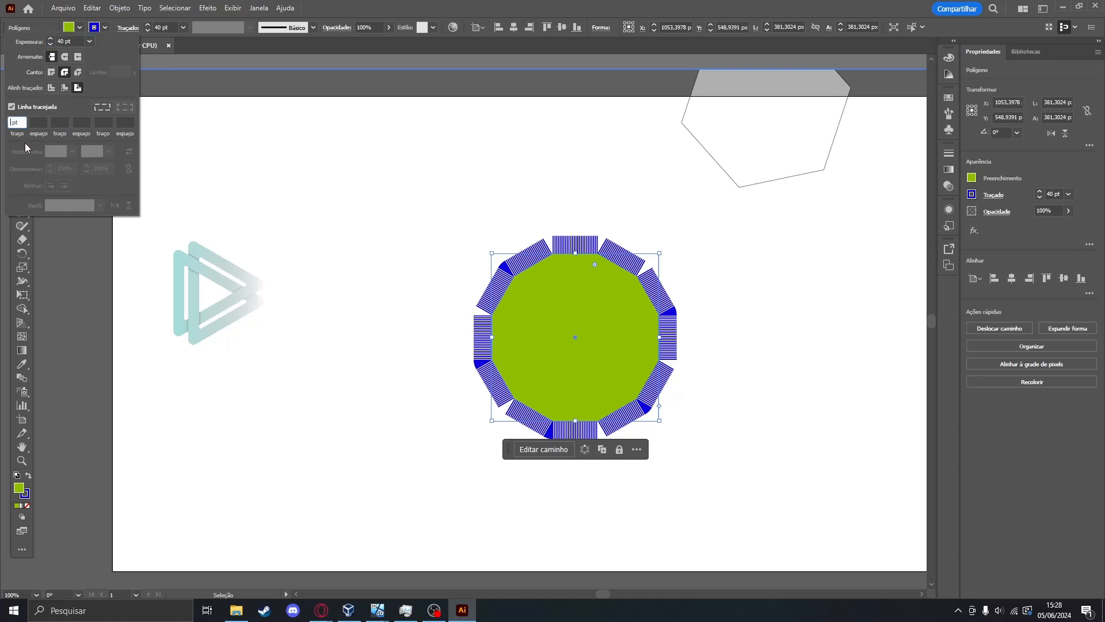
{"action": "type", "text": "15"}
{"action": "key", "text": "Return"}
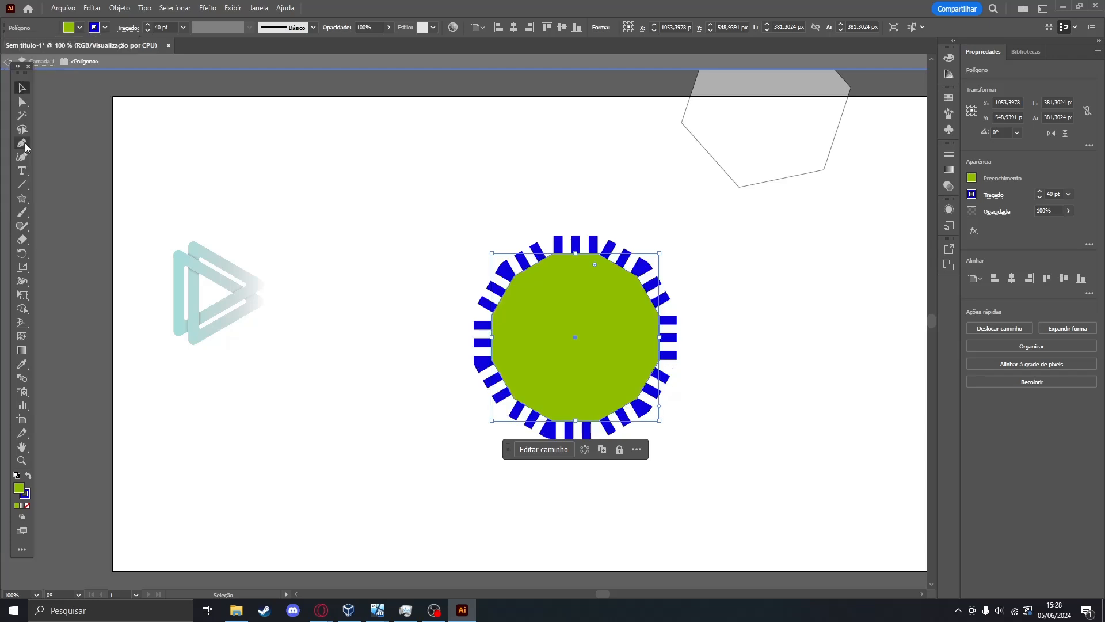
Move the polygon about 283 px left and 72 px up, and rotate it to 240°.
{"action": "left_click_drag", "start_coordinate": [598, 364], "coordinate": [473, 334]}
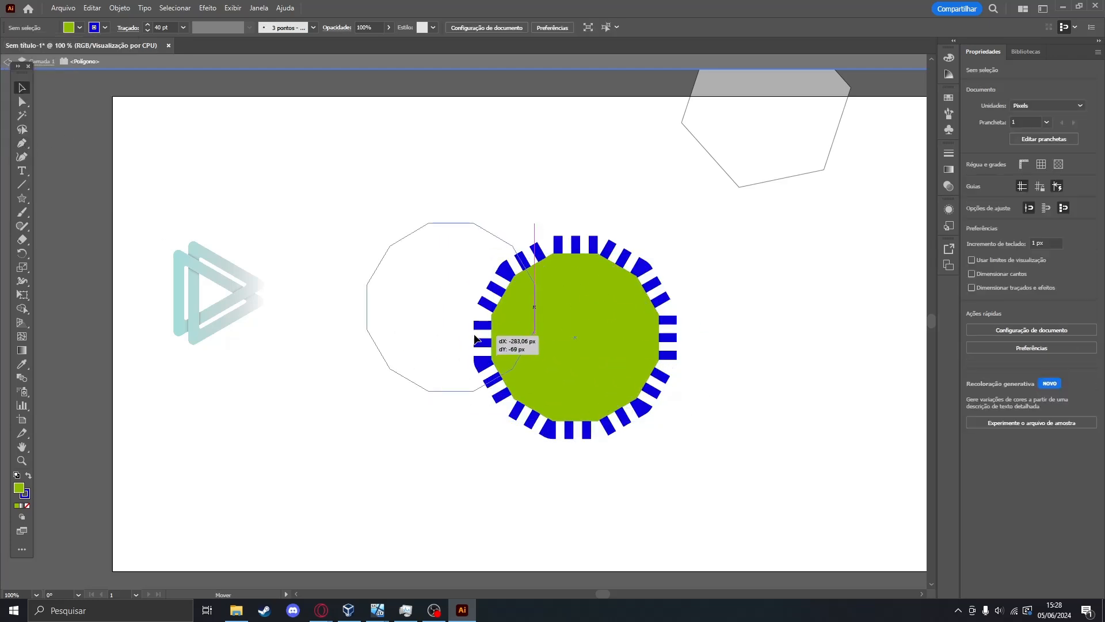
{"action": "left_click", "coordinate": [723, 430]}
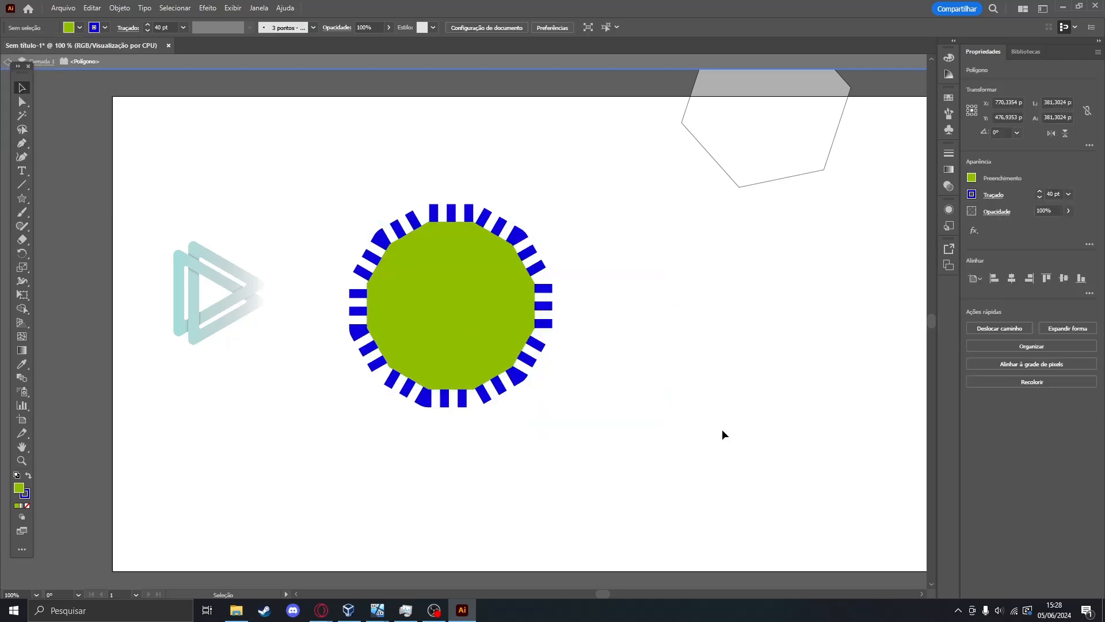
{"action": "left_click", "coordinate": [487, 326]}
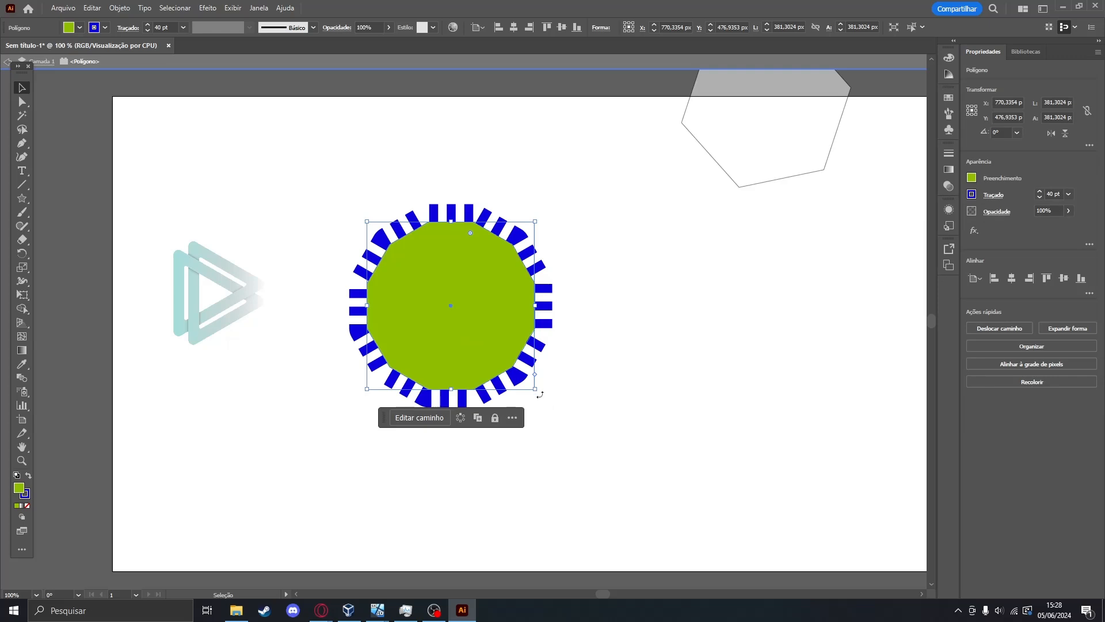
{"action": "left_click_drag", "start_coordinate": [540, 394], "coordinate": [365, 439]}
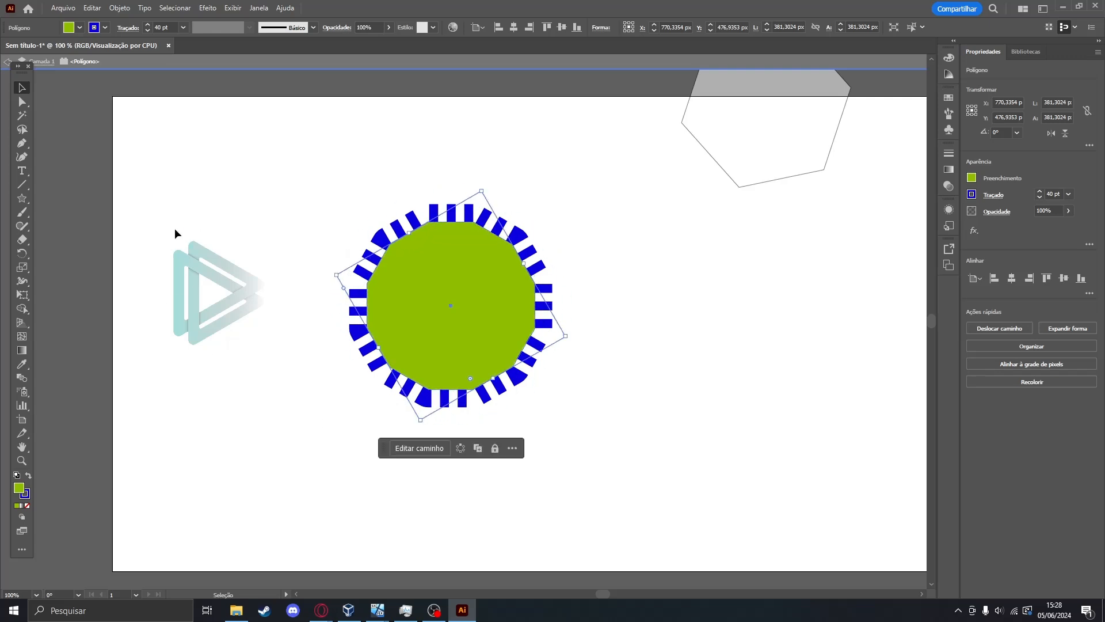
{"action": "left_click_drag", "start_coordinate": [329, 277], "coordinate": [323, 339]}
{"action": "left_click", "coordinate": [327, 289]}
{"action": "key", "text": "ctrl+z"}
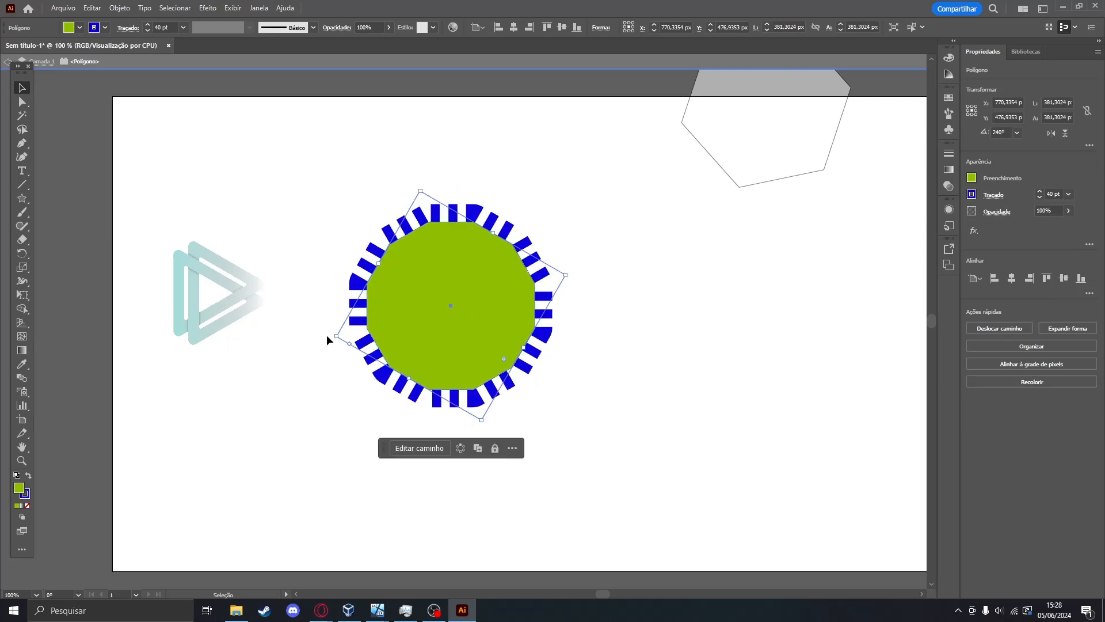
{"action": "left_click", "coordinate": [329, 334]}
{"action": "left_click", "coordinate": [419, 305]}
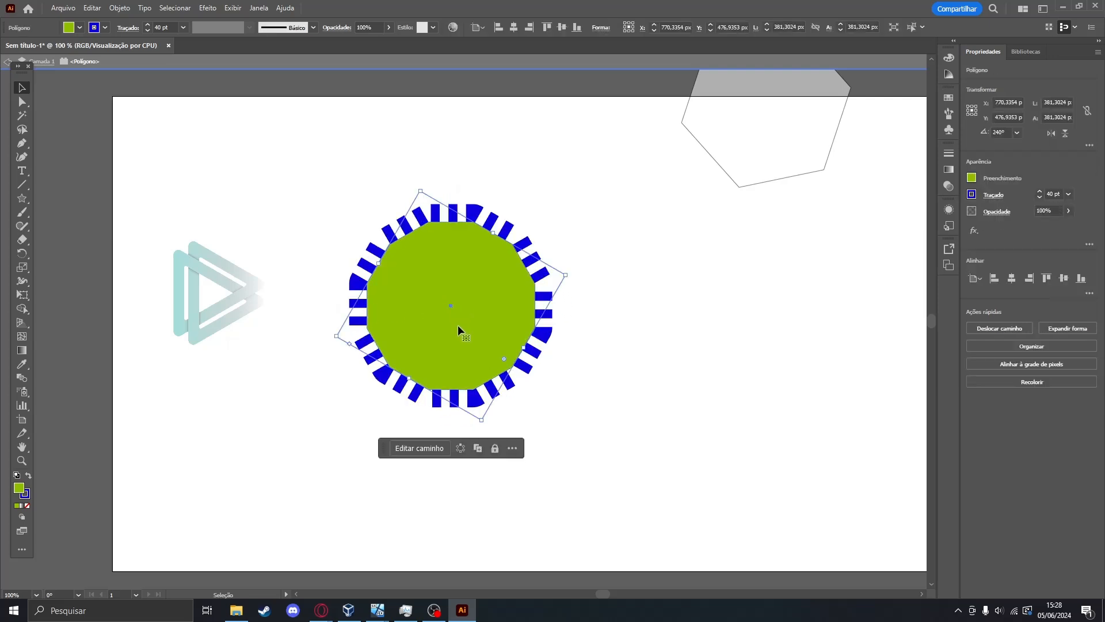
{"action": "left_click", "coordinate": [593, 378]}
Switch to the Clone de w10 virtual machine in VirtualBox and shift the Extra Software window slightly down and left.
{"action": "mouse_move", "coordinate": [438, 613]}
{"action": "mouse_move", "coordinate": [377, 615]}
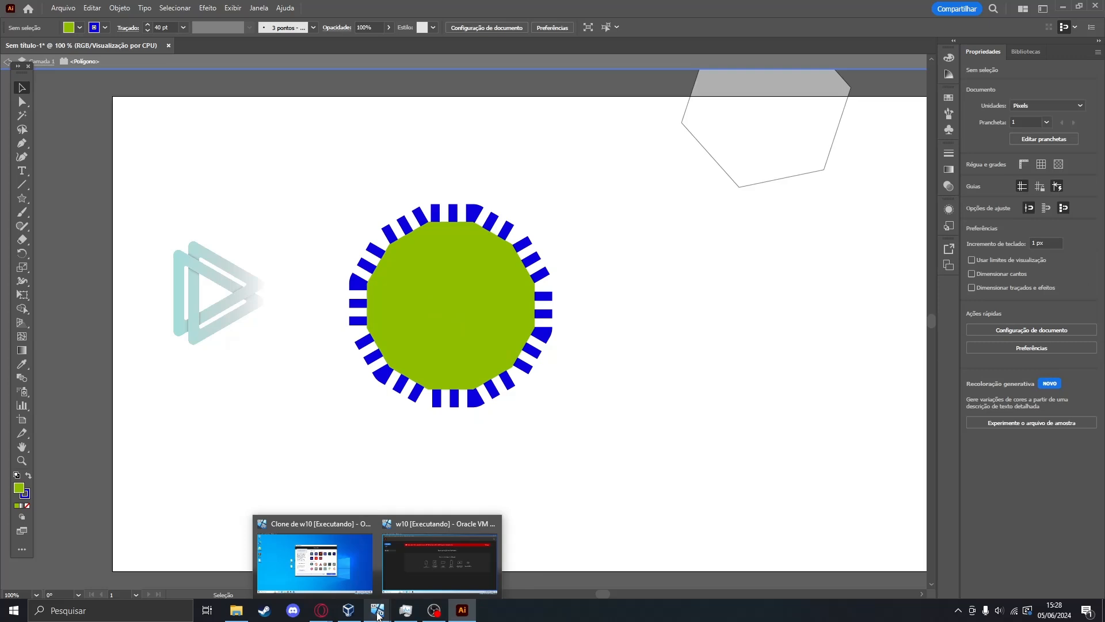
{"action": "left_click", "coordinate": [315, 563]}
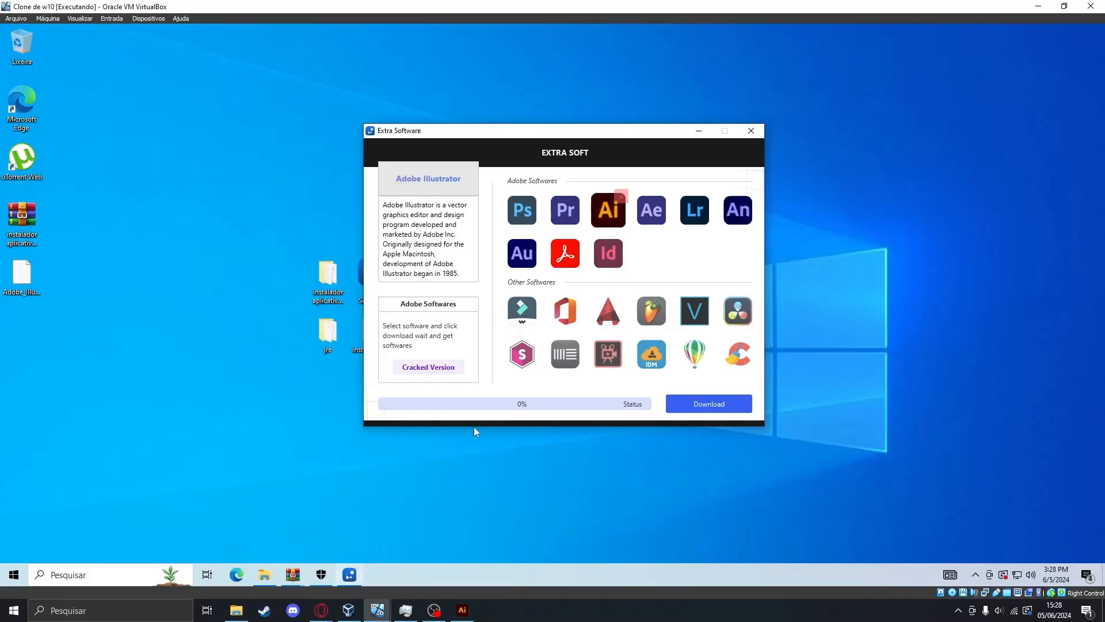
{"action": "left_click_drag", "start_coordinate": [565, 129], "coordinate": [510, 160]}
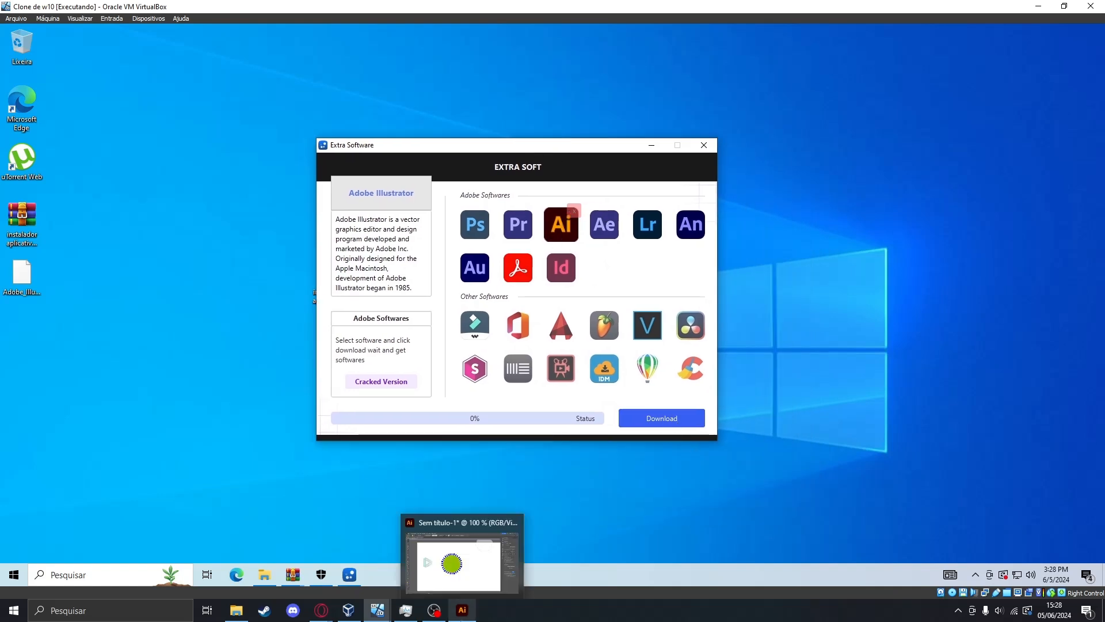
{"action": "left_click", "coordinate": [462, 609]}
Read the question in the browser's Google Meet chat, and examine Illustrator's memory use in the Task Manager.
{"action": "mouse_move", "coordinate": [321, 610]}
{"action": "left_click", "coordinate": [253, 556]}
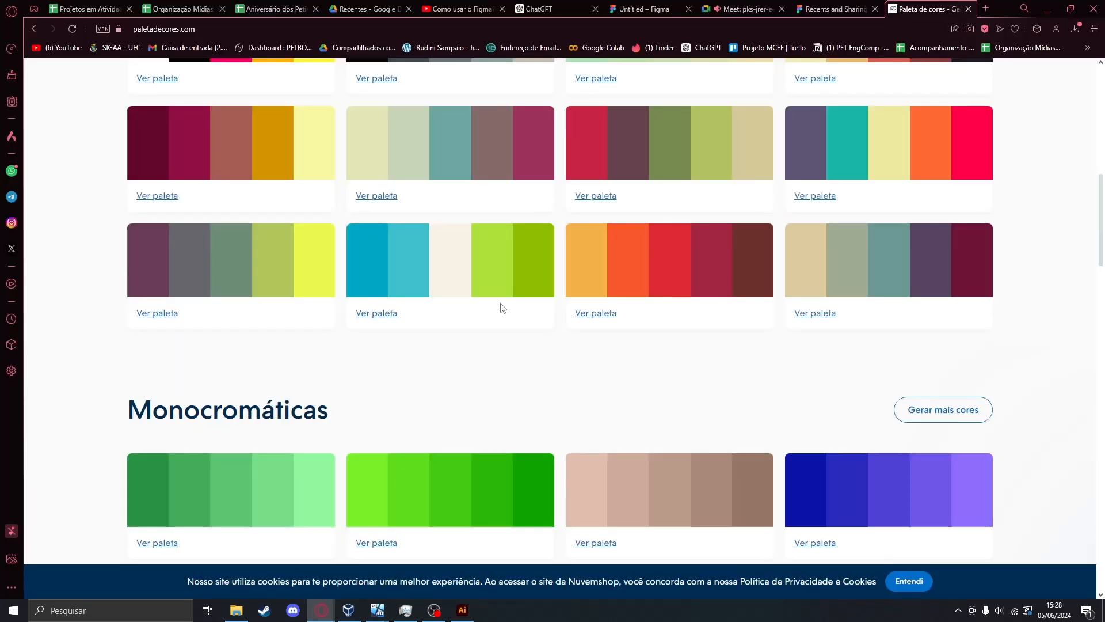
{"action": "left_click", "coordinate": [742, 8]}
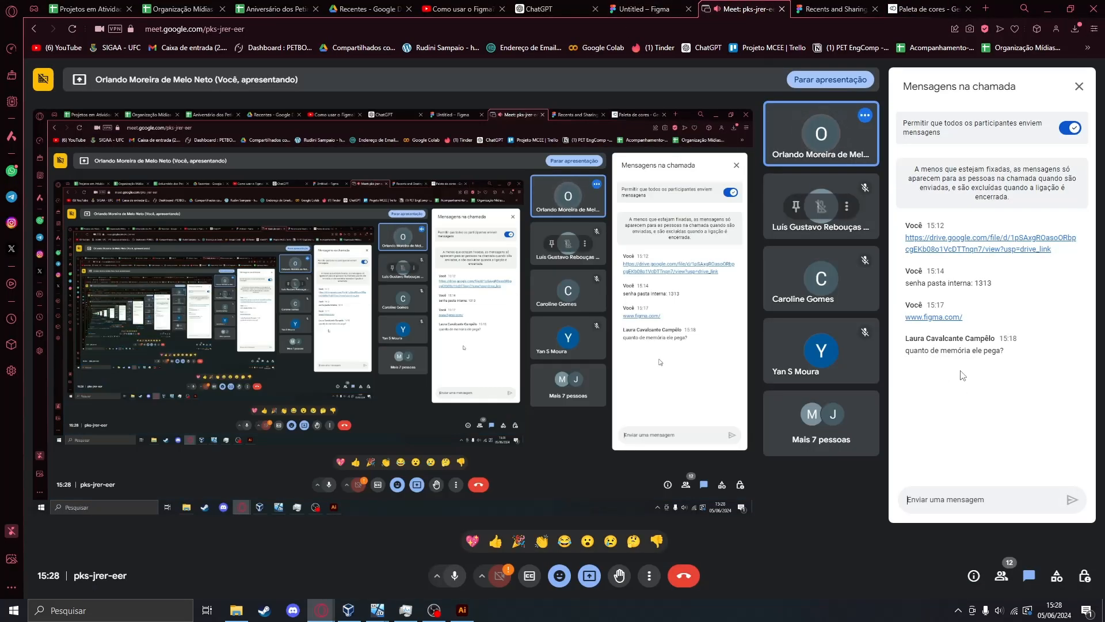
{"action": "right_click", "coordinate": [561, 611]}
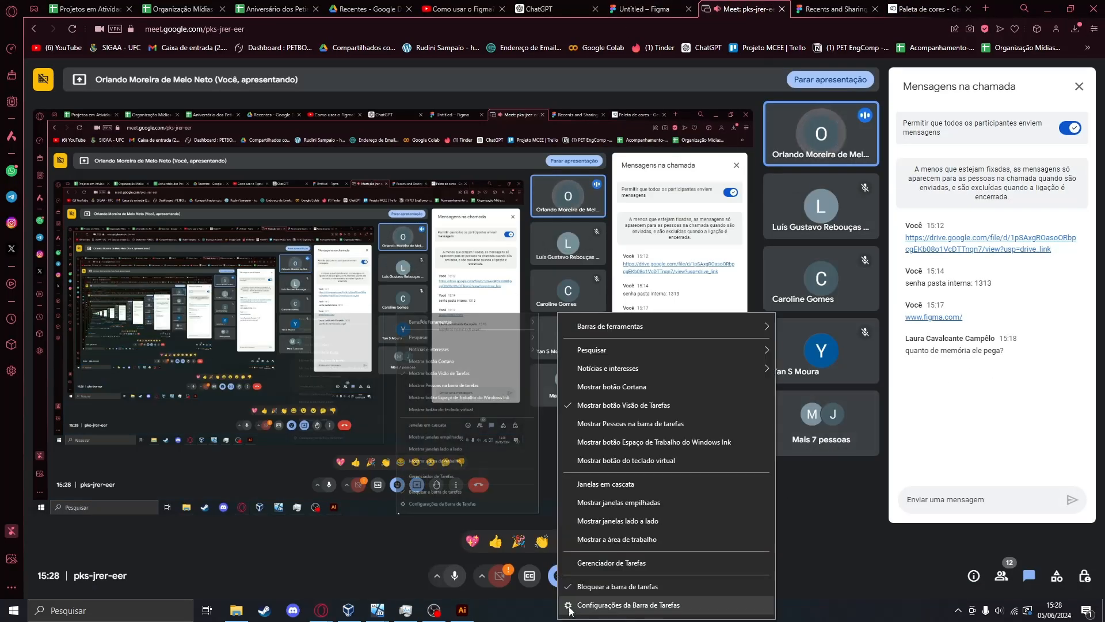
{"action": "left_click", "coordinate": [597, 563]}
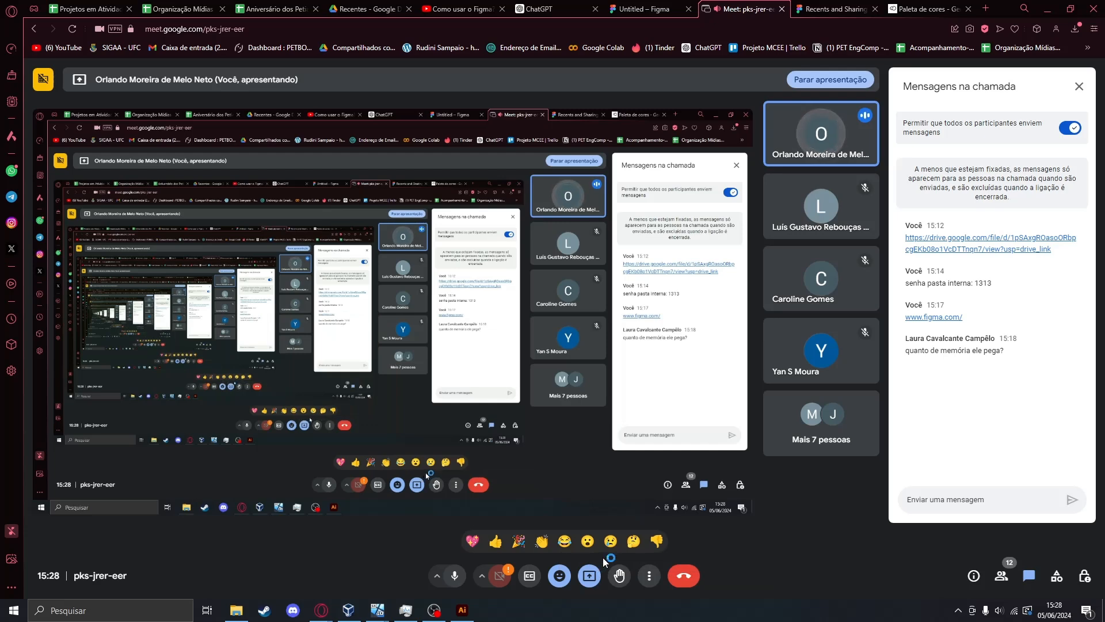
{"action": "mouse_move", "coordinate": [462, 609]}
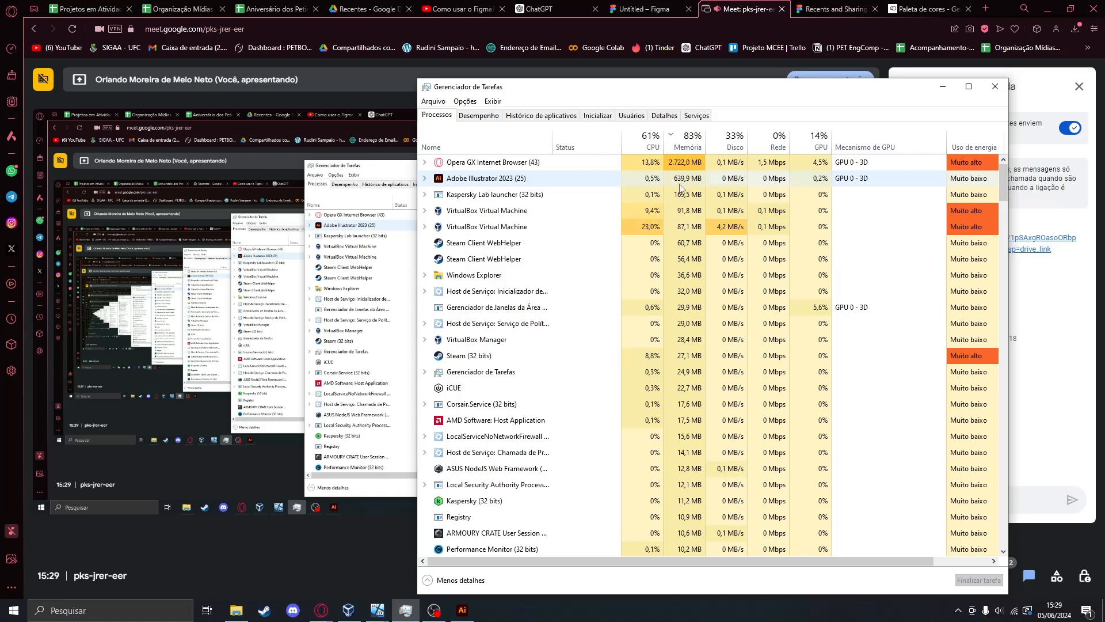
{"action": "left_click", "coordinate": [273, 580]}
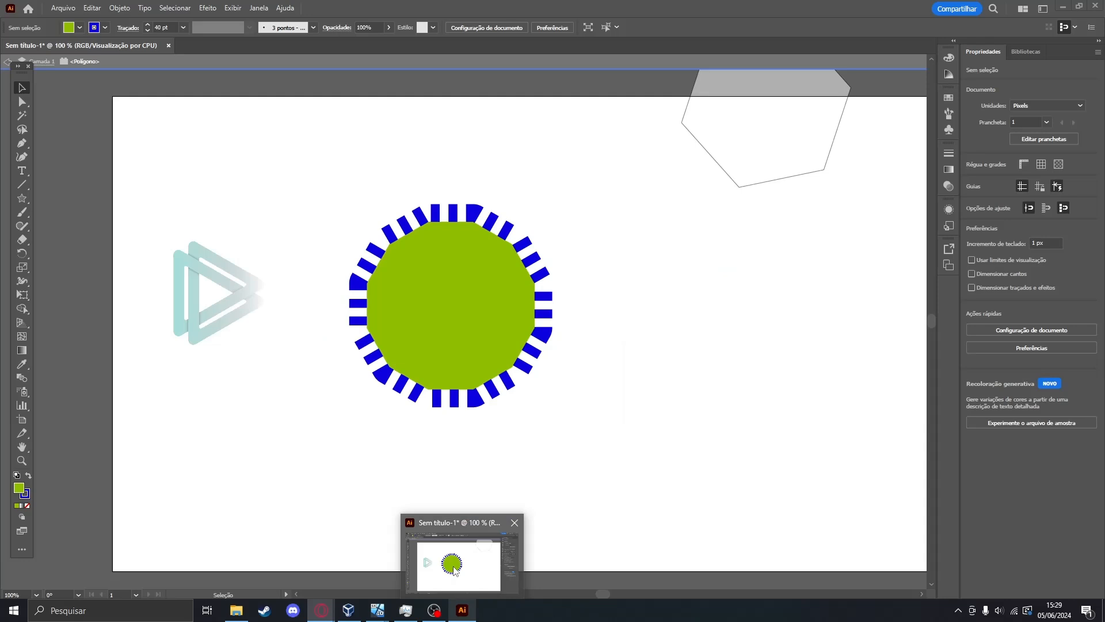
Switch back to Illustrator, move the polygon about 111 px left and 87 px up, and exit isolation mode.
{"action": "left_click", "coordinate": [452, 570]}
{"action": "left_click", "coordinate": [446, 279]}
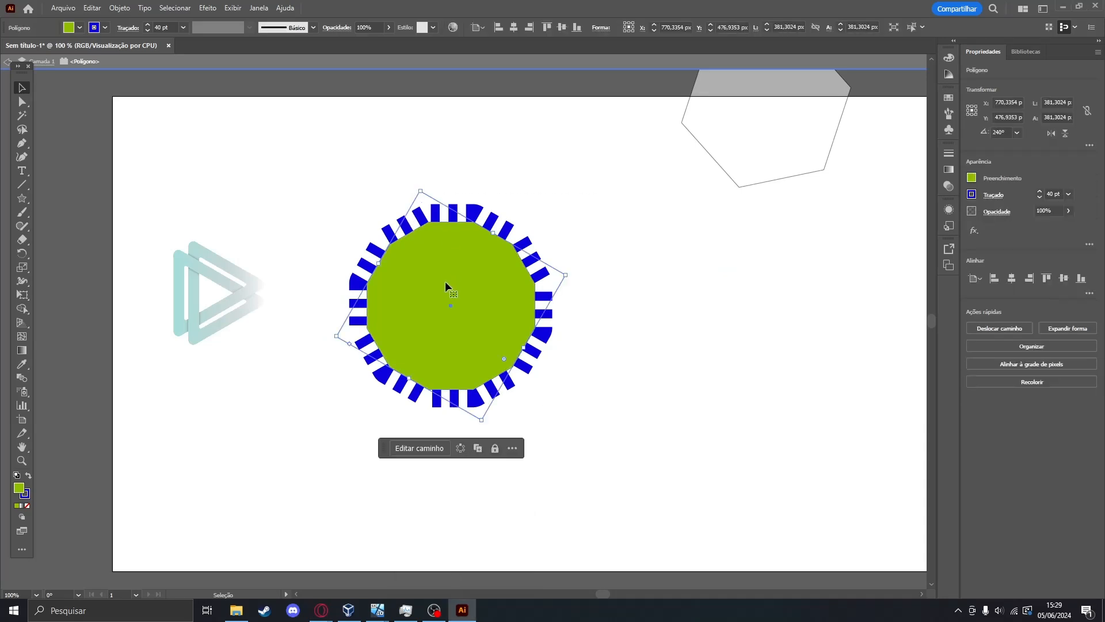
{"action": "left_click", "coordinate": [634, 343]}
{"action": "left_click_drag", "start_coordinate": [412, 291], "coordinate": [364, 253]}
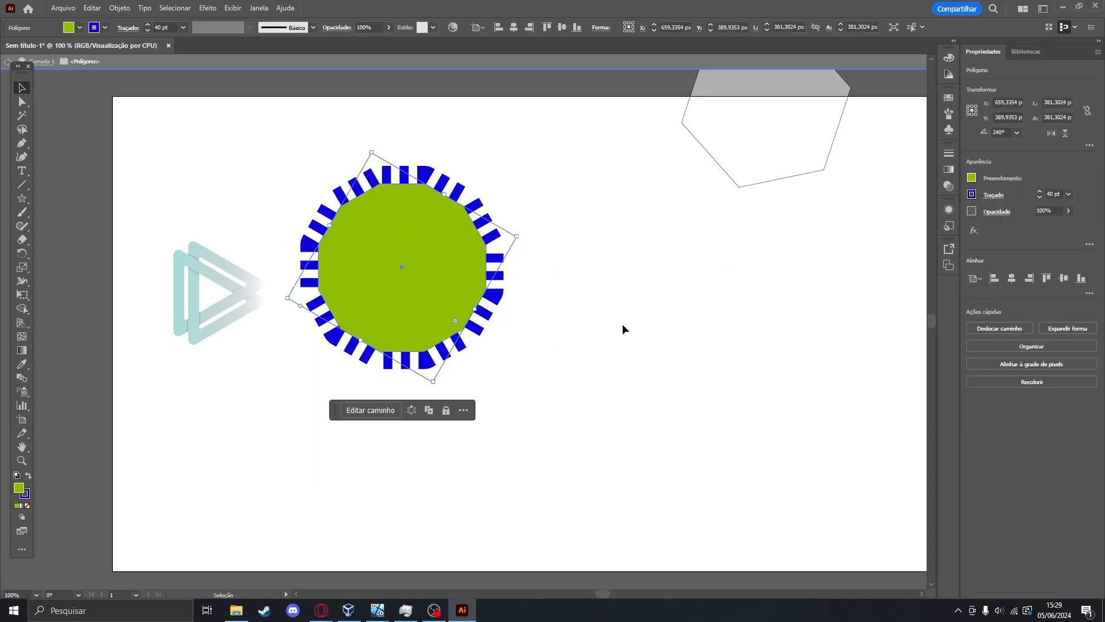
{"action": "left_click", "coordinate": [623, 324]}
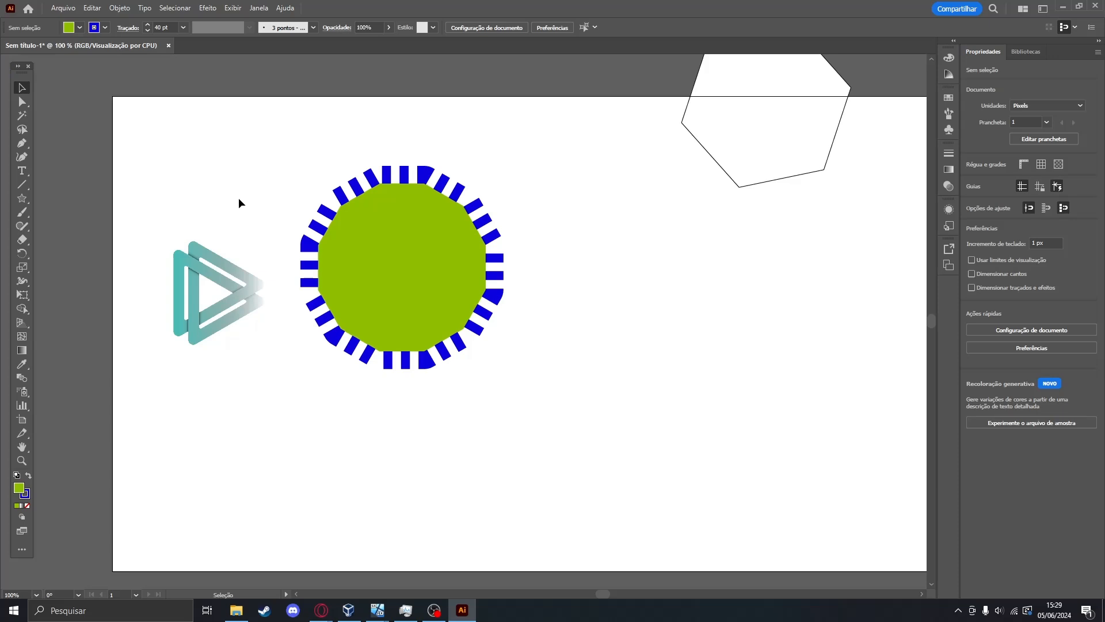
Move the triangular logo up near the artboard's upper-left corner, and the green polygon about 109 px left and 76 px down.
{"action": "left_click_drag", "start_coordinate": [218, 256], "coordinate": [187, 111]}
{"action": "left_click_drag", "start_coordinate": [424, 274], "coordinate": [376, 308]}
{"action": "left_click", "coordinate": [509, 254]}
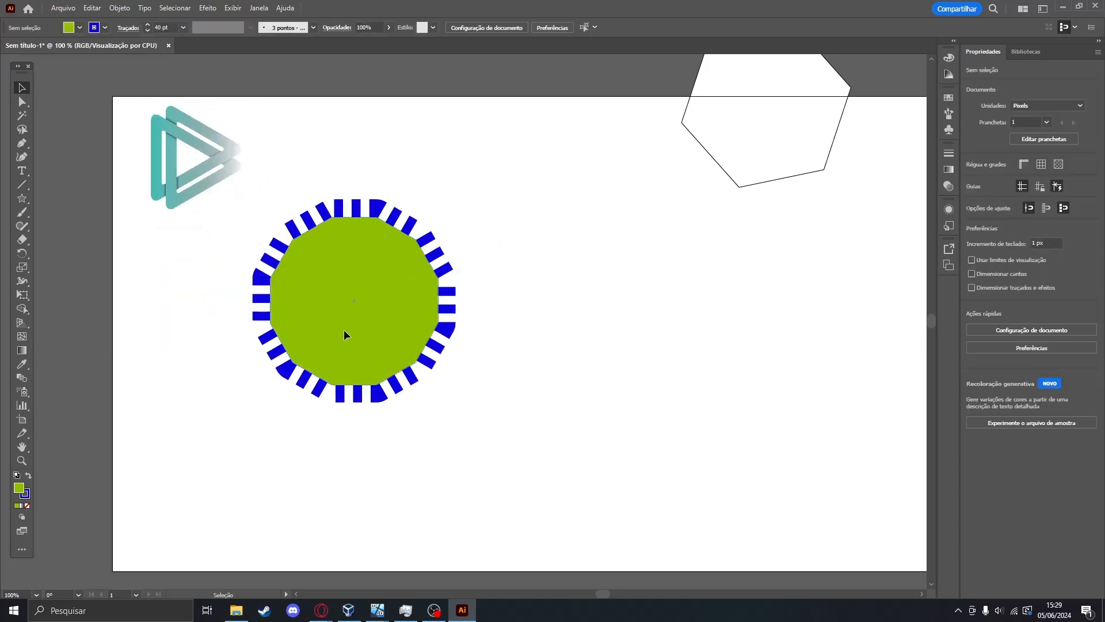
Try the rough line brush and the Costura de couro brush on the polygon's stroke, and restore the Básico brush.
{"action": "left_click", "coordinate": [344, 330]}
{"action": "left_click", "coordinate": [124, 29]}
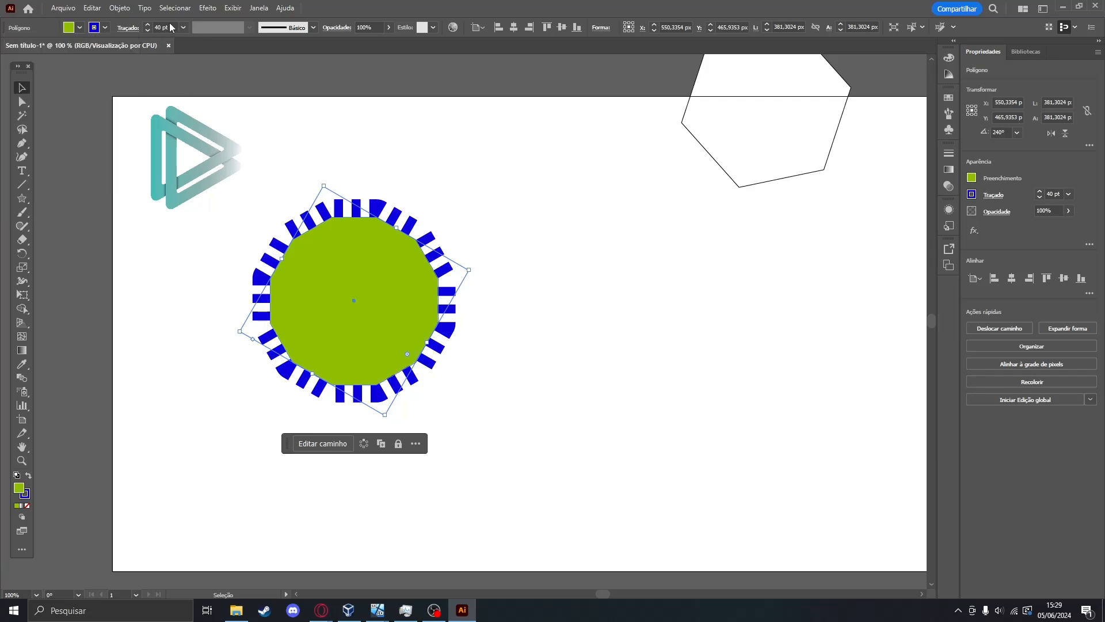
{"action": "left_click", "coordinate": [314, 29]}
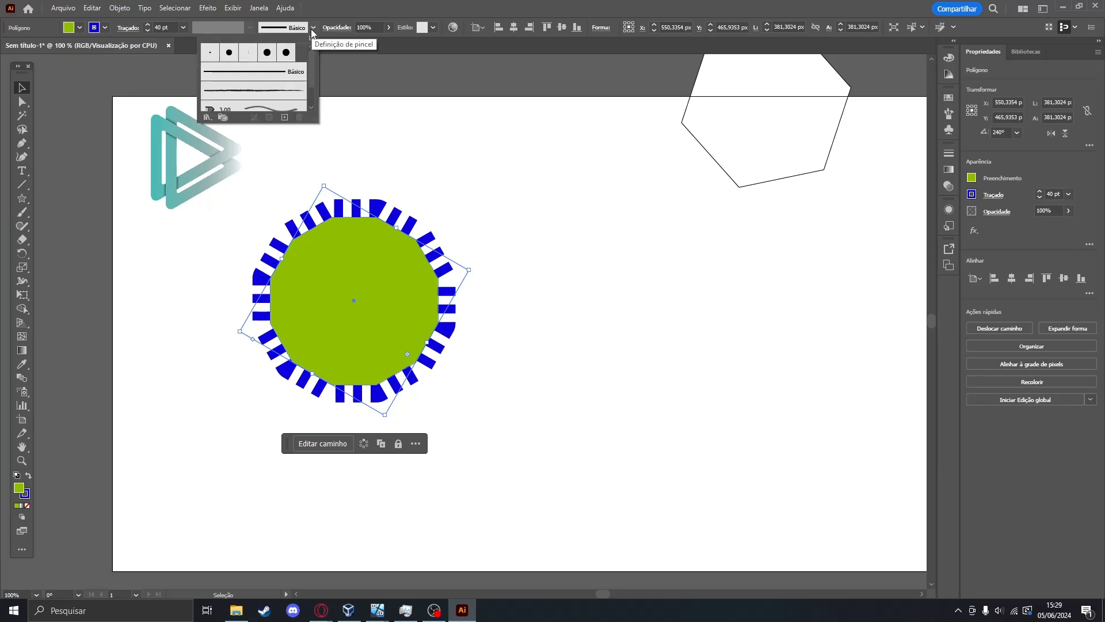
{"action": "left_click", "coordinate": [282, 94]}
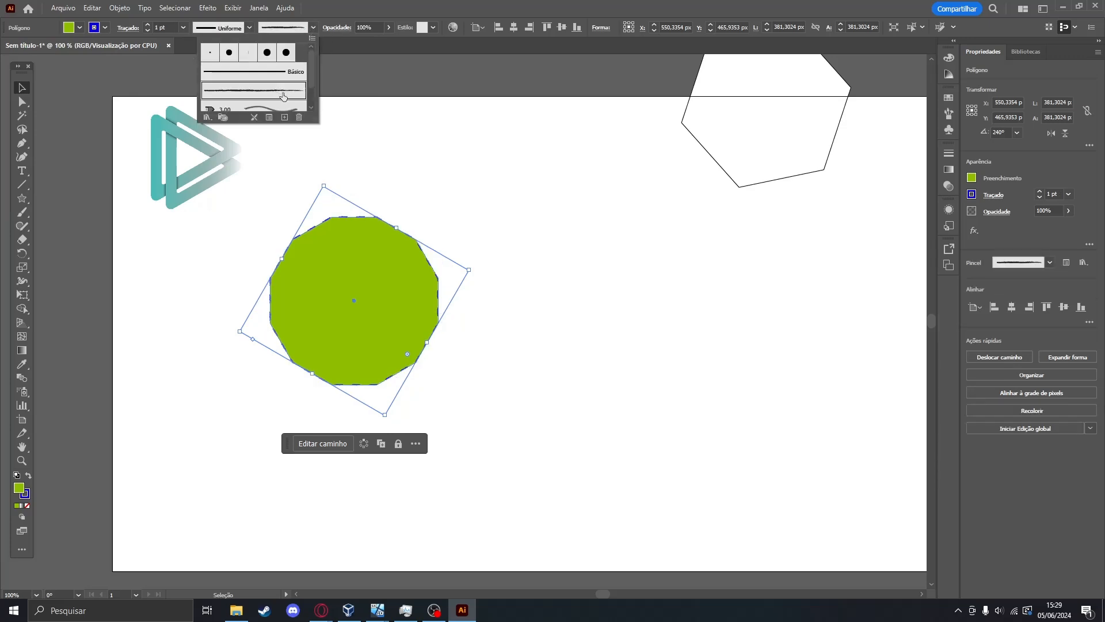
{"action": "scroll", "coordinate": [281, 99], "scroll_direction": "down", "scroll_amount": 1}
{"action": "left_click", "coordinate": [274, 96]}
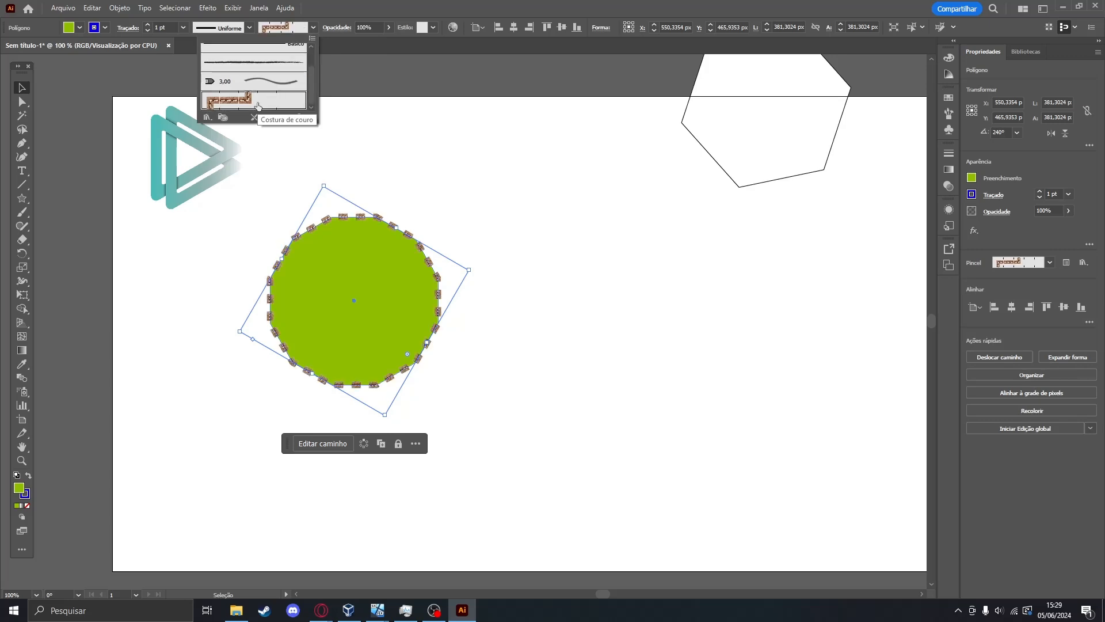
{"action": "scroll", "coordinate": [249, 96], "scroll_direction": "up", "scroll_amount": 1}
{"action": "left_click", "coordinate": [247, 72]}
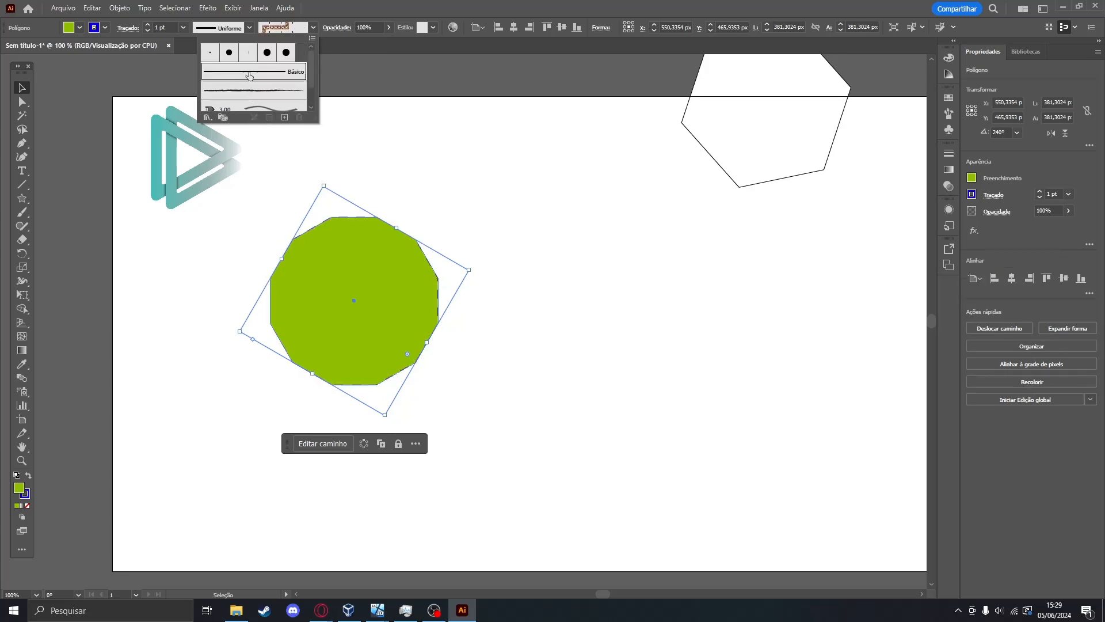
{"action": "scroll", "coordinate": [251, 97], "scroll_direction": "down", "scroll_amount": 1}
{"action": "scroll", "coordinate": [266, 64], "scroll_direction": "up", "scroll_amount": 1}
{"action": "left_click", "coordinate": [331, 46]}
Apply the last round calligraphic brush in the brush definitions to the polygon's stroke.
{"action": "left_click", "coordinate": [313, 28]}
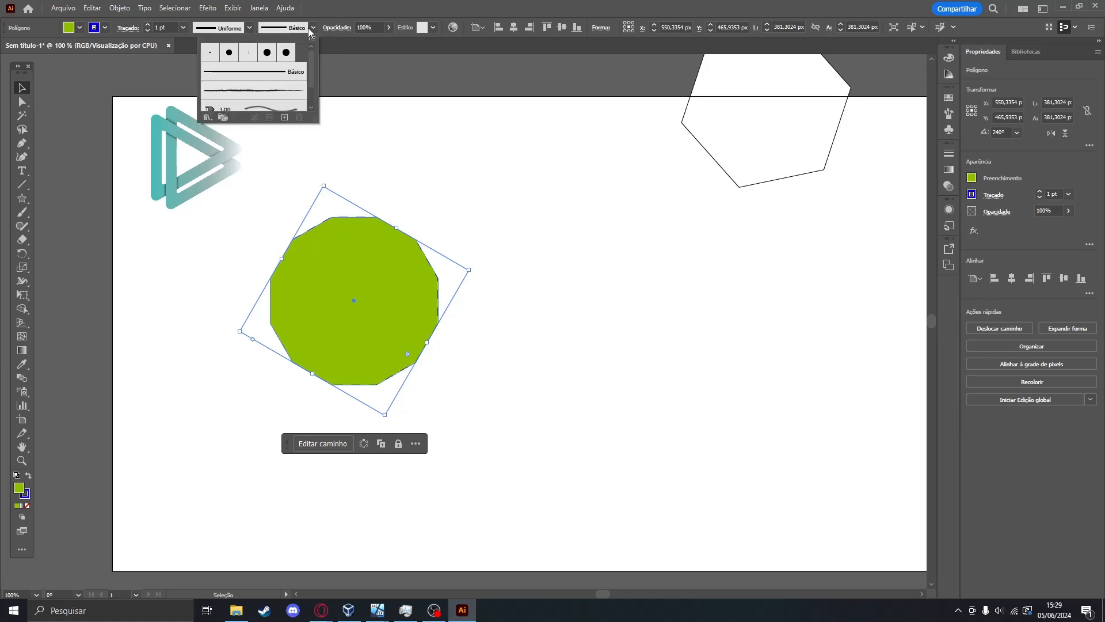
{"action": "left_click", "coordinate": [287, 52]}
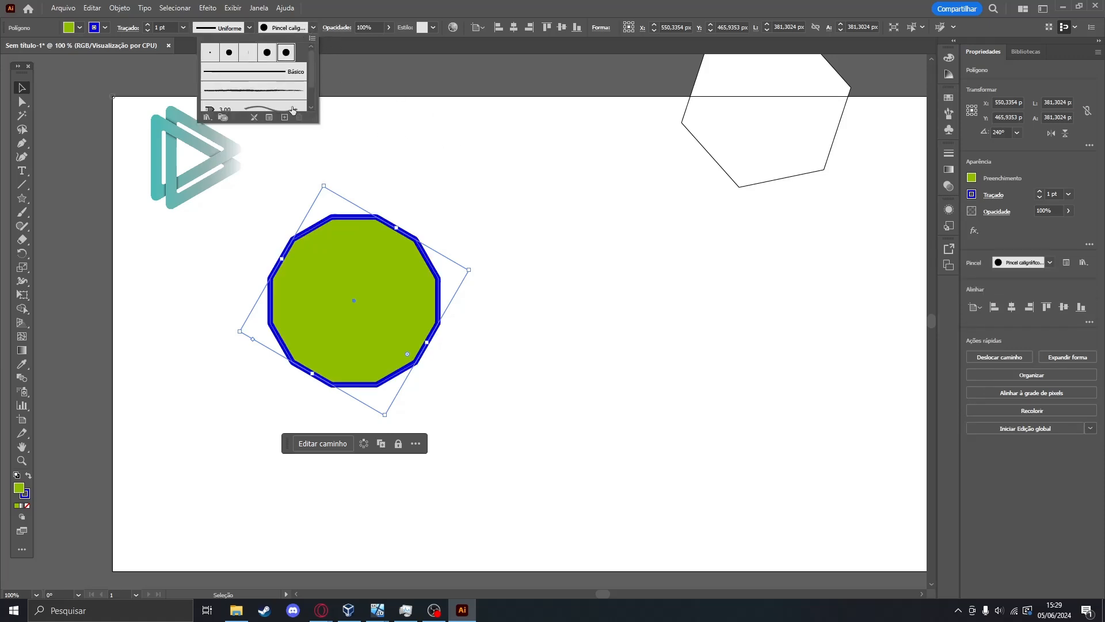
{"action": "left_click", "coordinate": [331, 46]}
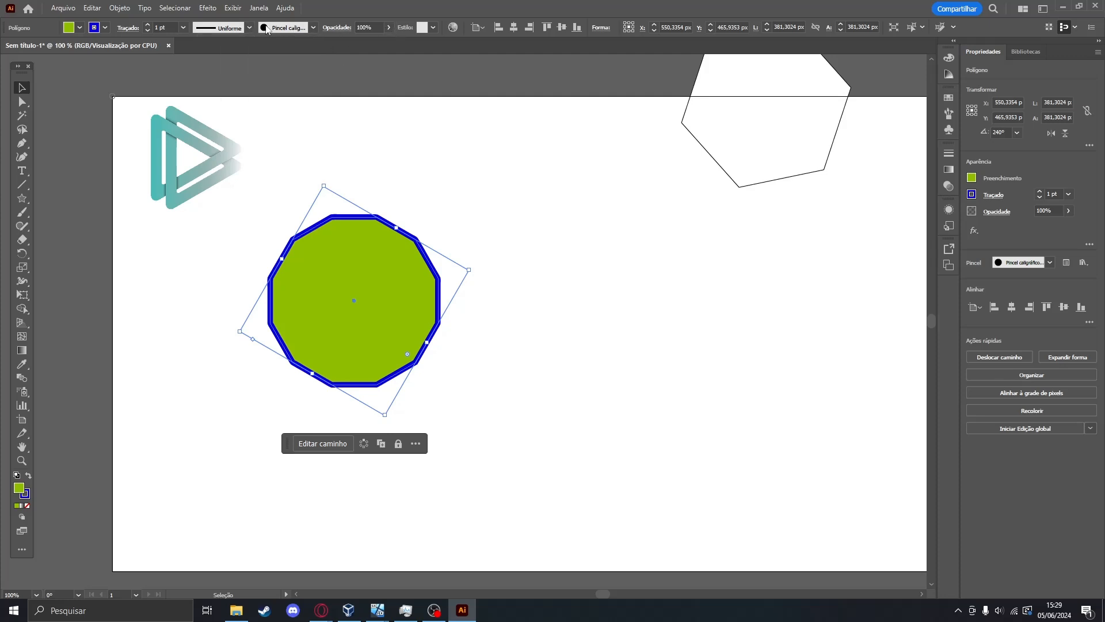
Look at the graphic styles and opacity slider, and give the polygon's stroke the ellipse-shaped width profile.
{"action": "left_click", "coordinate": [433, 29]}
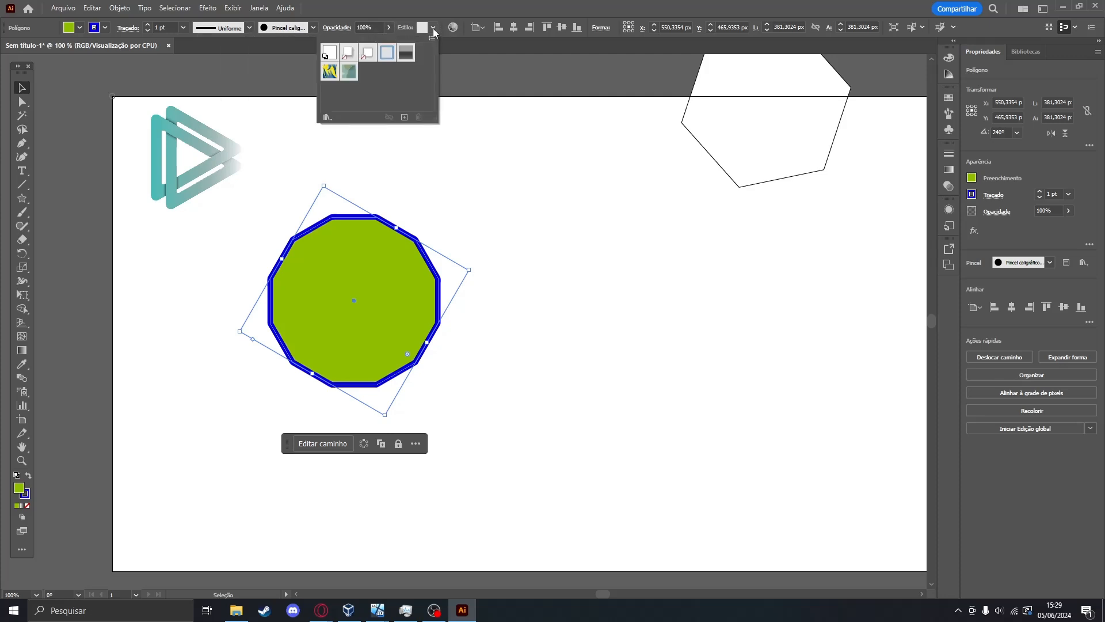
{"action": "left_click", "coordinate": [392, 27]}
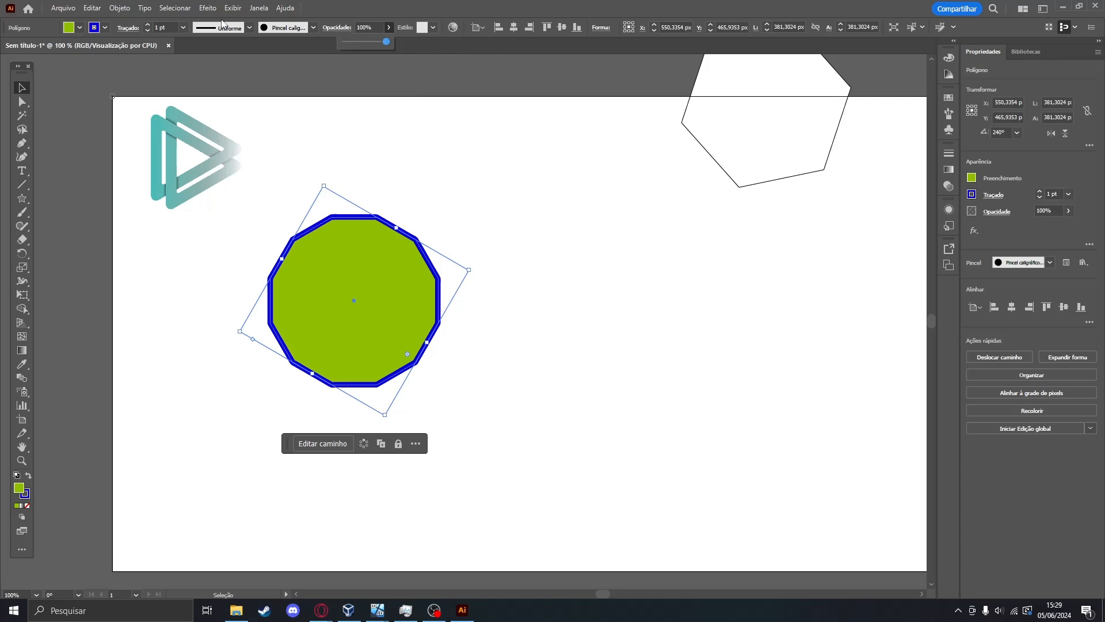
{"action": "left_click", "coordinate": [249, 28]}
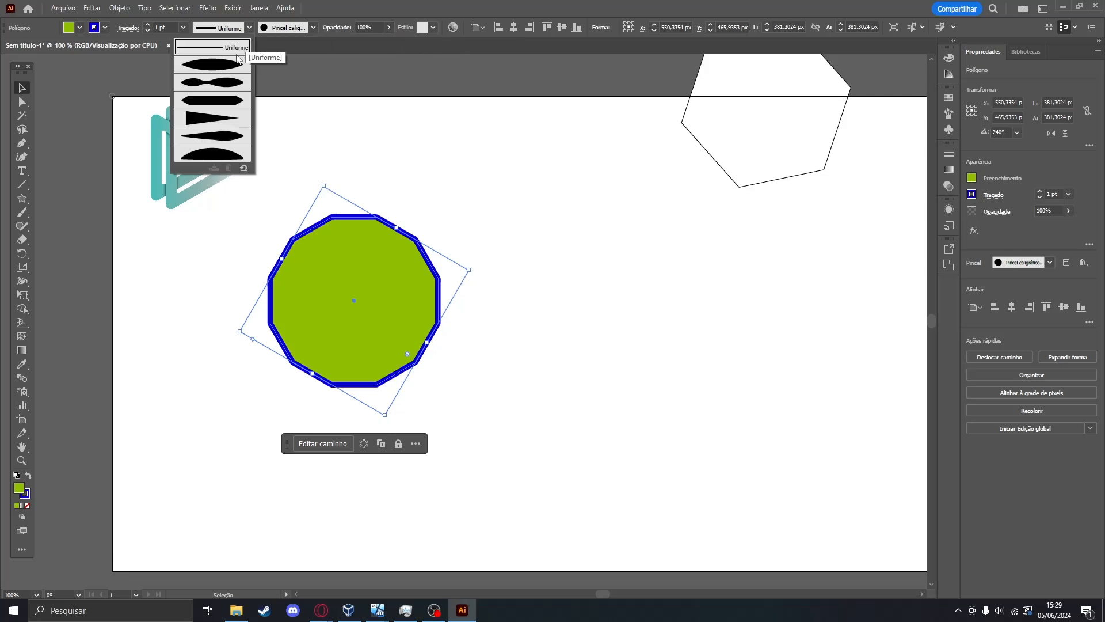
{"action": "left_click", "coordinate": [236, 53]}
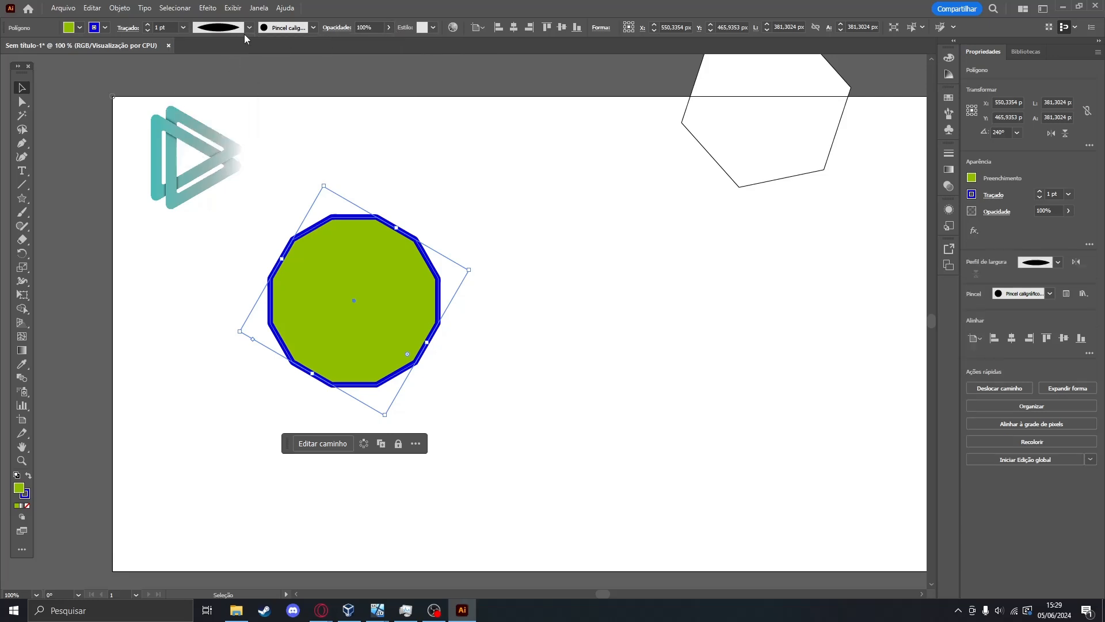
Nudge the green polygon up by 9 px and give its stroke the elongated hexagonal width profile.
{"action": "key", "text": "Up"}
{"action": "key", "text": "Up"}
{"action": "key", "text": "Up"}
{"action": "key", "text": "Up"}
{"action": "key", "text": "Up"}
{"action": "key", "text": "Up"}
{"action": "key", "text": "Up"}
{"action": "key", "text": "Up"}
{"action": "key", "text": "Up"}
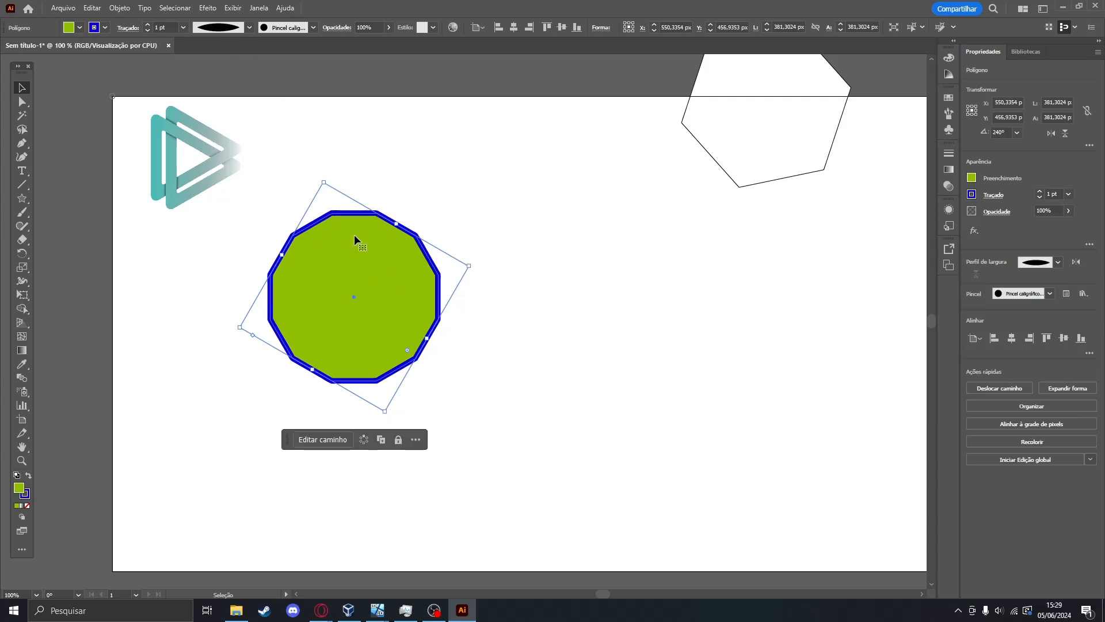
{"action": "left_click", "coordinate": [250, 27]}
{"action": "left_click", "coordinate": [222, 99]}
Enlarge the green polygon to about 629 px wide and high, and move it down the artboard.
{"action": "left_click_drag", "start_coordinate": [472, 265], "coordinate": [620, 226]}
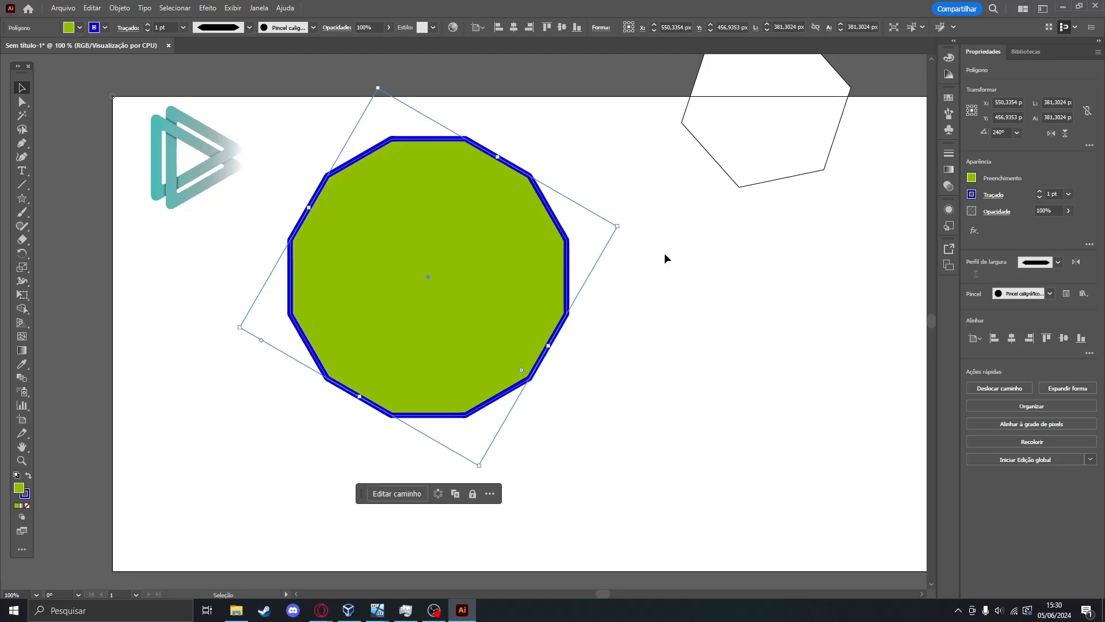
{"action": "left_click_drag", "start_coordinate": [446, 228], "coordinate": [455, 301]}
Give the polygon's stroke the triangular width profile and a weight of 7 pt.
{"action": "left_click", "coordinate": [250, 27]}
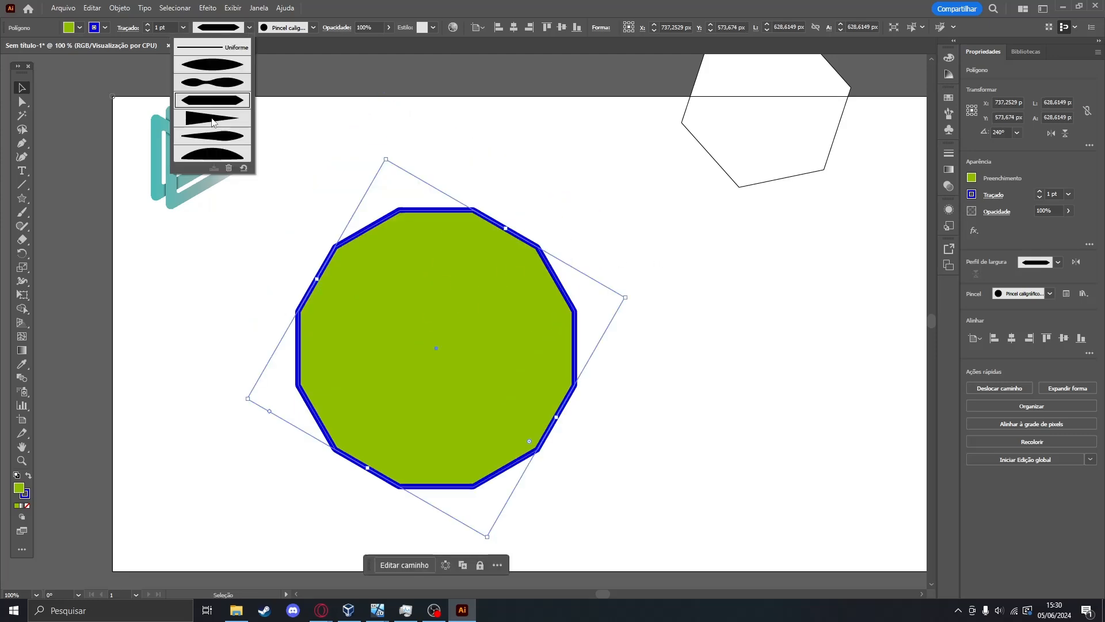
{"action": "left_click", "coordinate": [212, 121]}
{"action": "left_click", "coordinate": [179, 28]}
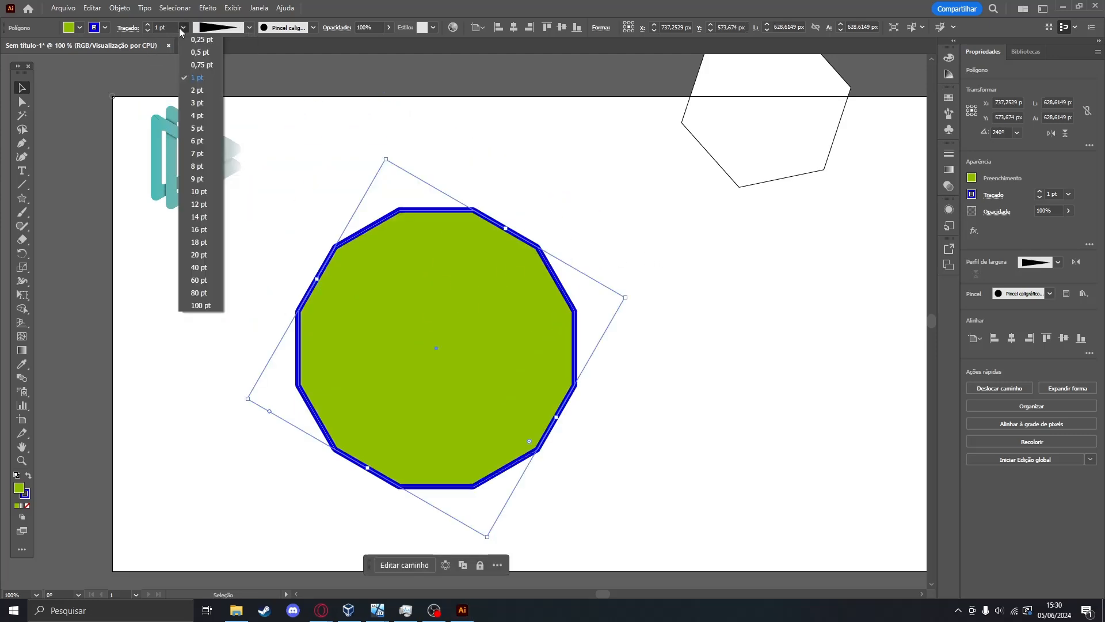
{"action": "left_click", "coordinate": [195, 154]}
Apply the ellipse-shaped width profile to the polygon's stroke, and move the polygon about 181 px down.
{"action": "left_click", "coordinate": [250, 27]}
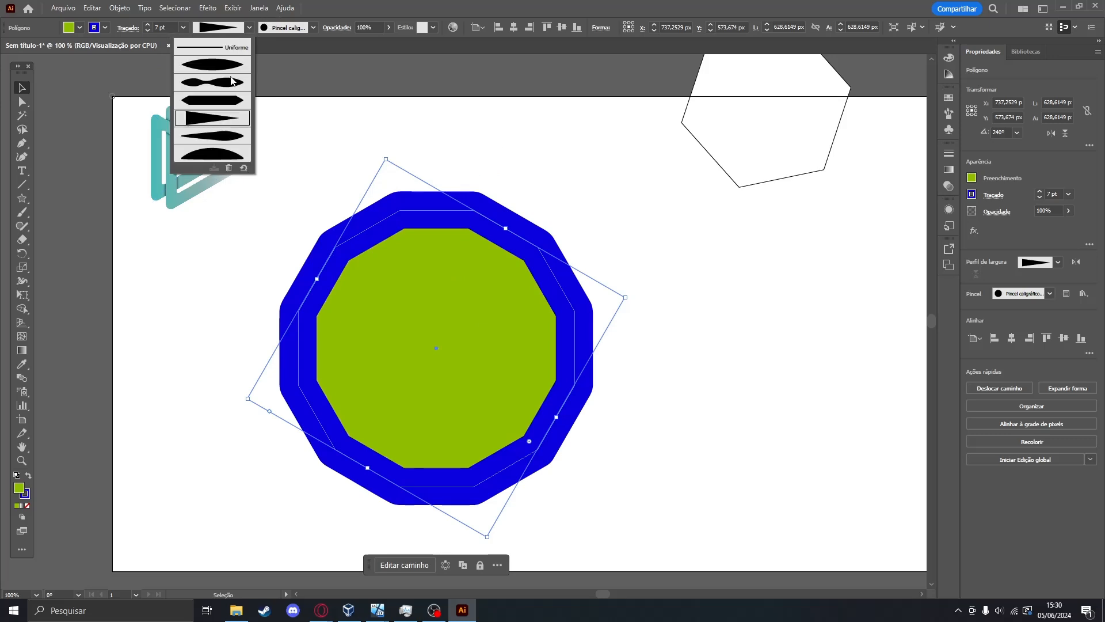
{"action": "left_click", "coordinate": [219, 63]}
{"action": "left_click", "coordinate": [520, 206]}
{"action": "left_click_drag", "start_coordinate": [485, 328], "coordinate": [491, 408]}
Draw a straight line above the polygon, sloping down to the right, about 639 px wide and 91 px high.
{"action": "left_click", "coordinate": [19, 186]}
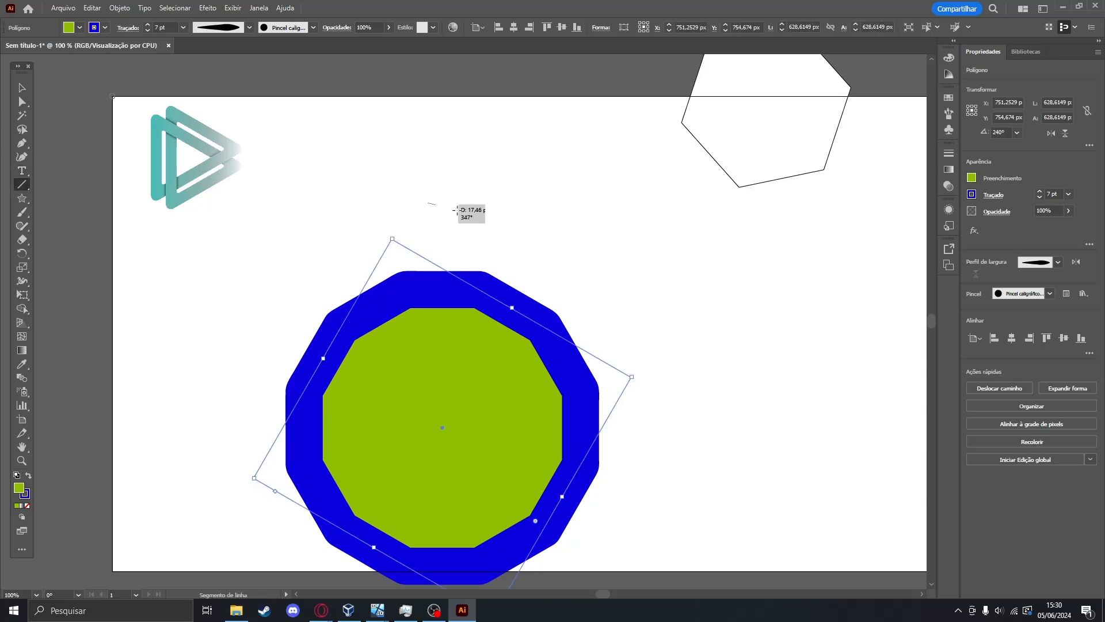
{"action": "left_click_drag", "start_coordinate": [428, 202], "coordinate": [708, 242]}
{"action": "left_click", "coordinate": [411, 91]}
{"action": "key", "text": "Escape"}
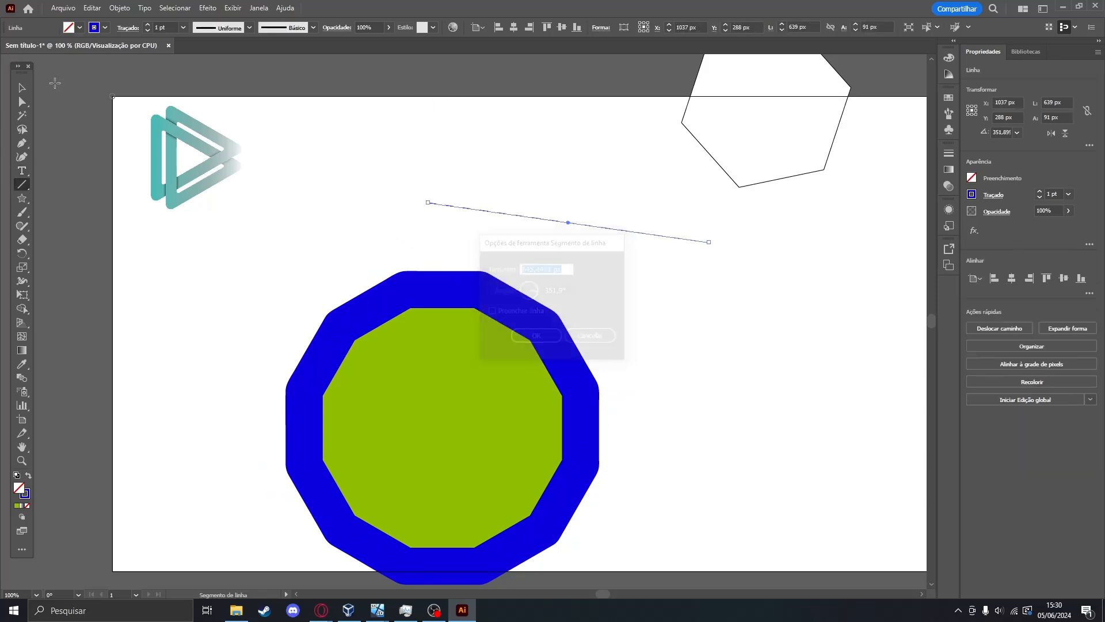
{"action": "key", "text": "v"}
{"action": "left_click", "coordinate": [689, 274]}
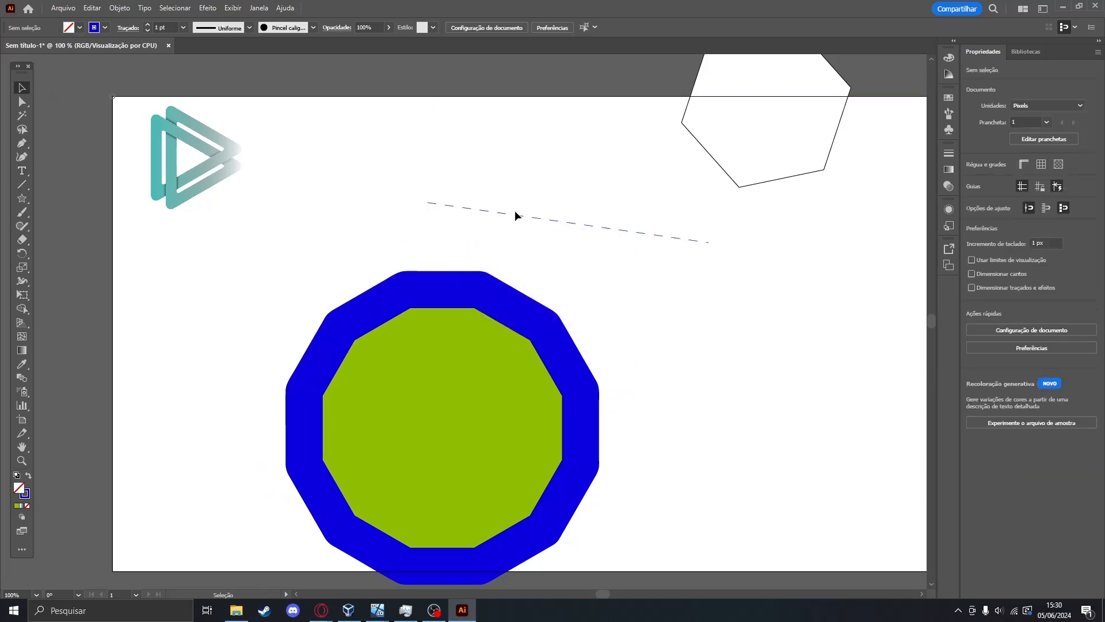
Set the dashed line's stroke weight to 16 pt.
{"action": "left_click", "coordinate": [515, 214]}
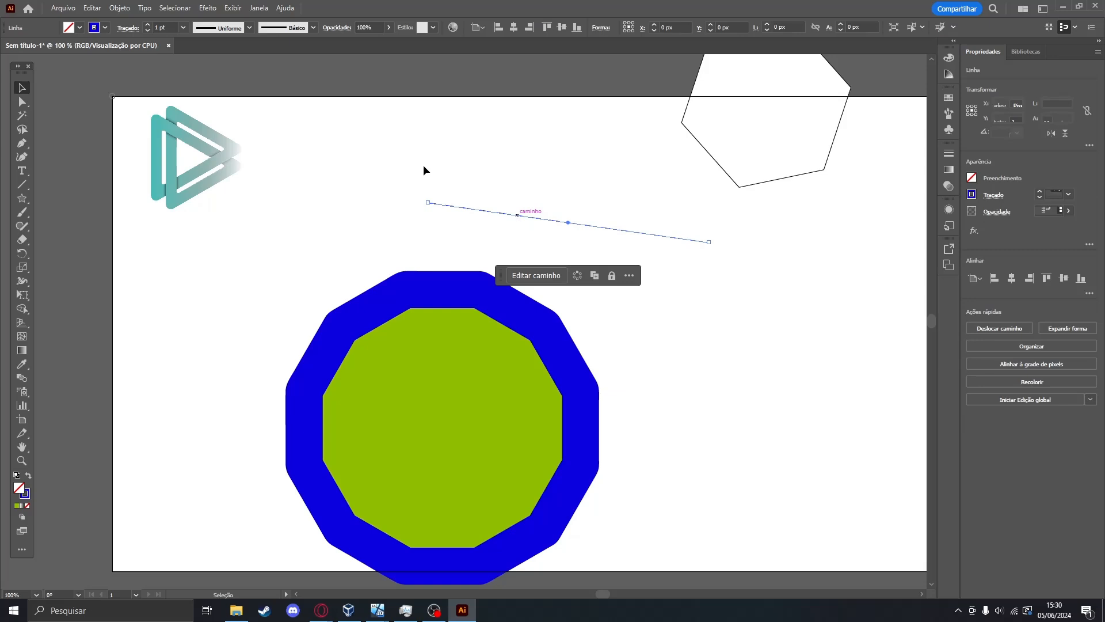
{"action": "left_click", "coordinate": [147, 25]}
{"action": "left_click", "coordinate": [147, 25]}
{"action": "left_click", "coordinate": [148, 24]}
{"action": "left_click", "coordinate": [148, 24]}
{"action": "left_click", "coordinate": [147, 25]}
{"action": "left_click", "coordinate": [148, 25]}
{"action": "left_click", "coordinate": [148, 24]}
{"action": "left_click", "coordinate": [148, 25]}
{"action": "left_click", "coordinate": [147, 25]}
{"action": "left_click", "coordinate": [147, 25]}
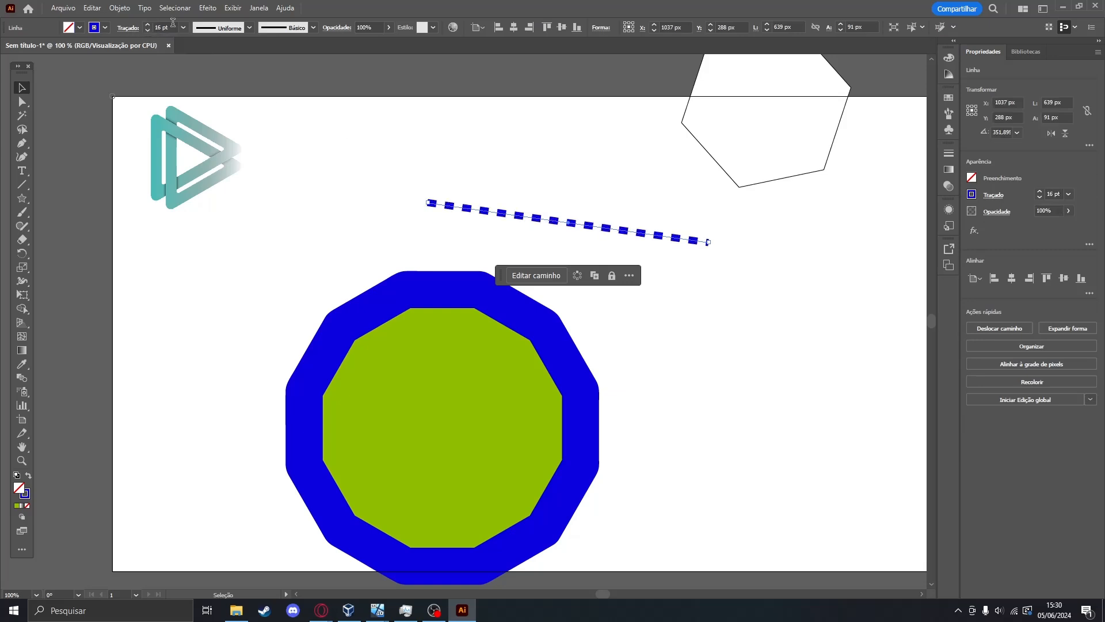
Give the dashed line's stroke the ellipse-shaped width profile and look at the other profiles.
{"action": "left_click", "coordinate": [249, 28]}
{"action": "left_click", "coordinate": [240, 69]}
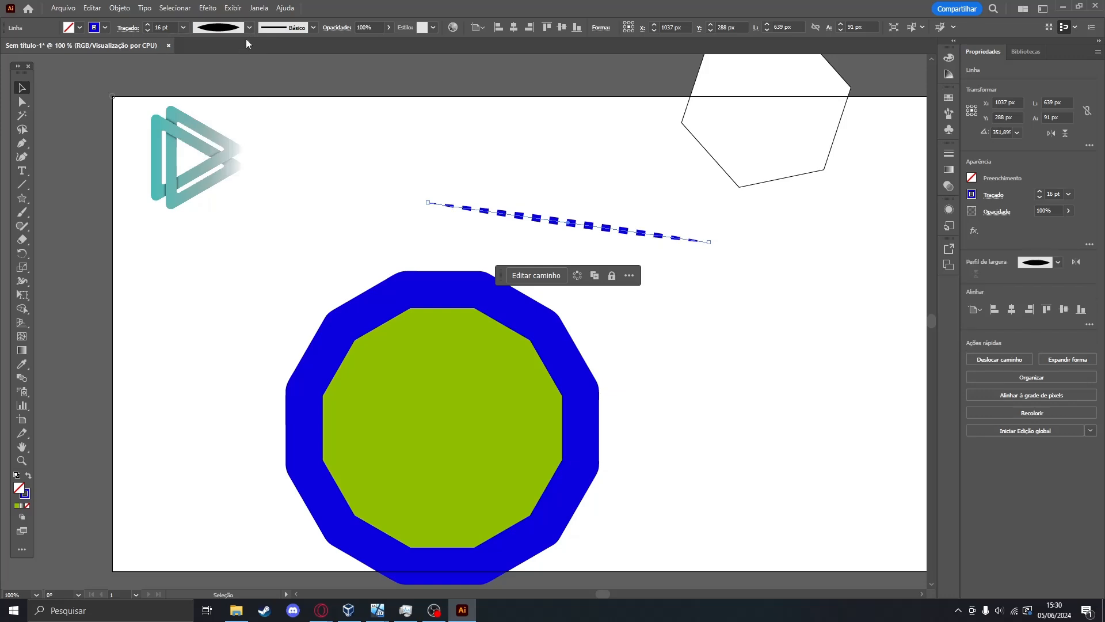
{"action": "left_click", "coordinate": [249, 27]}
{"action": "left_click", "coordinate": [440, 157]}
Shift the large green polygon to the left and delete it.
{"action": "left_click_drag", "start_coordinate": [509, 367], "coordinate": [346, 326]}
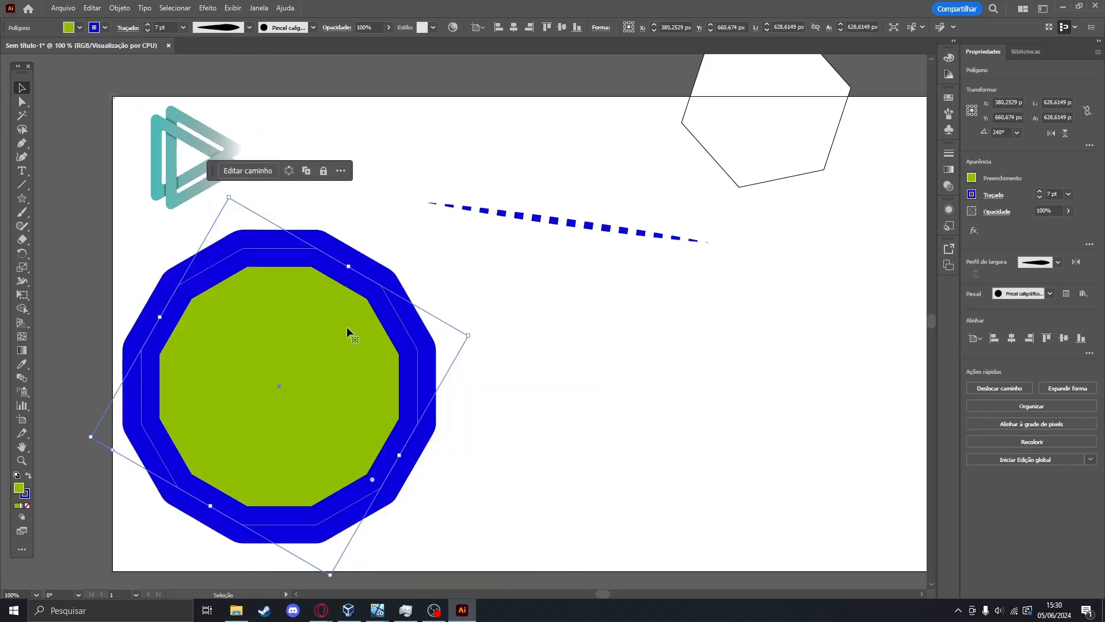
{"action": "key", "text": "Delete"}
Reposition the dashed line's left end so the line rises to the right, about 1113 px wide and 216 px high.
{"action": "left_click", "coordinate": [593, 225]}
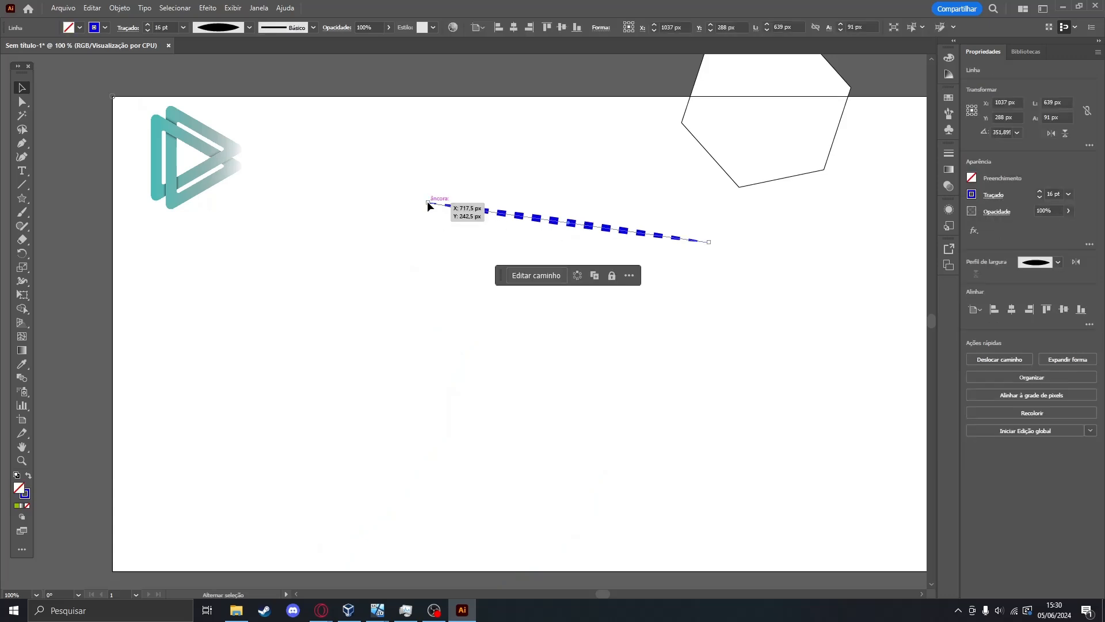
{"action": "mouse_move", "coordinate": [428, 201]}
{"action": "left_mouse_down"}
{"action": "mouse_move", "coordinate": [340, 225]}
{"action": "mouse_move", "coordinate": [438, 190]}
{"action": "left_mouse_up"}
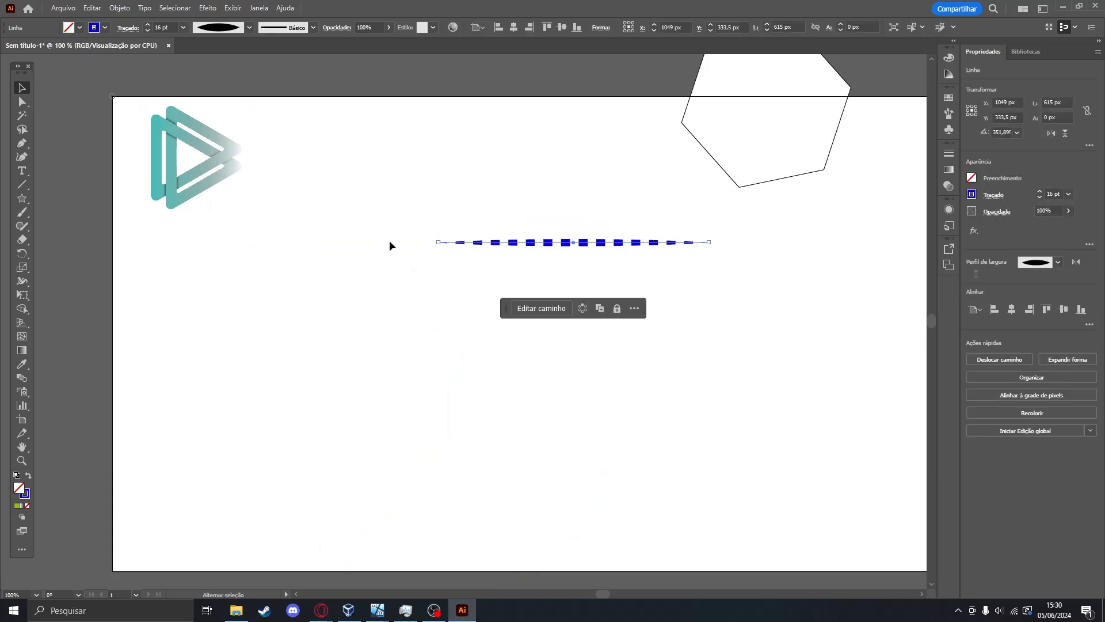
{"action": "left_click_drag", "start_coordinate": [438, 243], "coordinate": [220, 337]}
{"action": "left_click", "coordinate": [329, 120]}
Give the dashed line's stroke the elongated hexagonal width profile.
{"action": "left_click", "coordinate": [219, 28]}
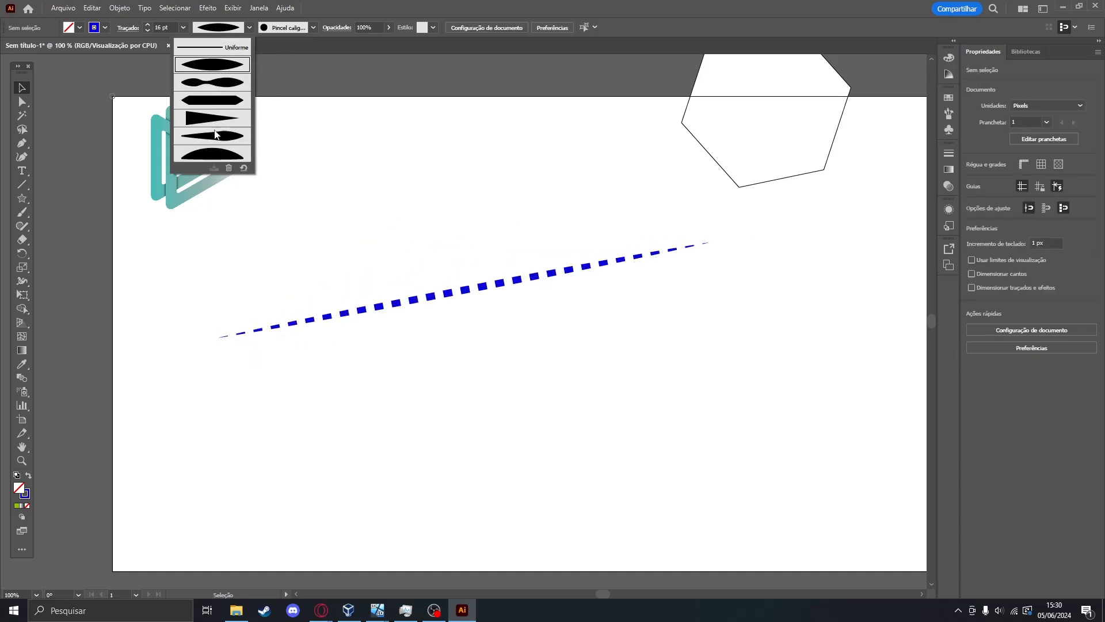
{"action": "left_click", "coordinate": [214, 161]}
{"action": "left_click", "coordinate": [358, 311]}
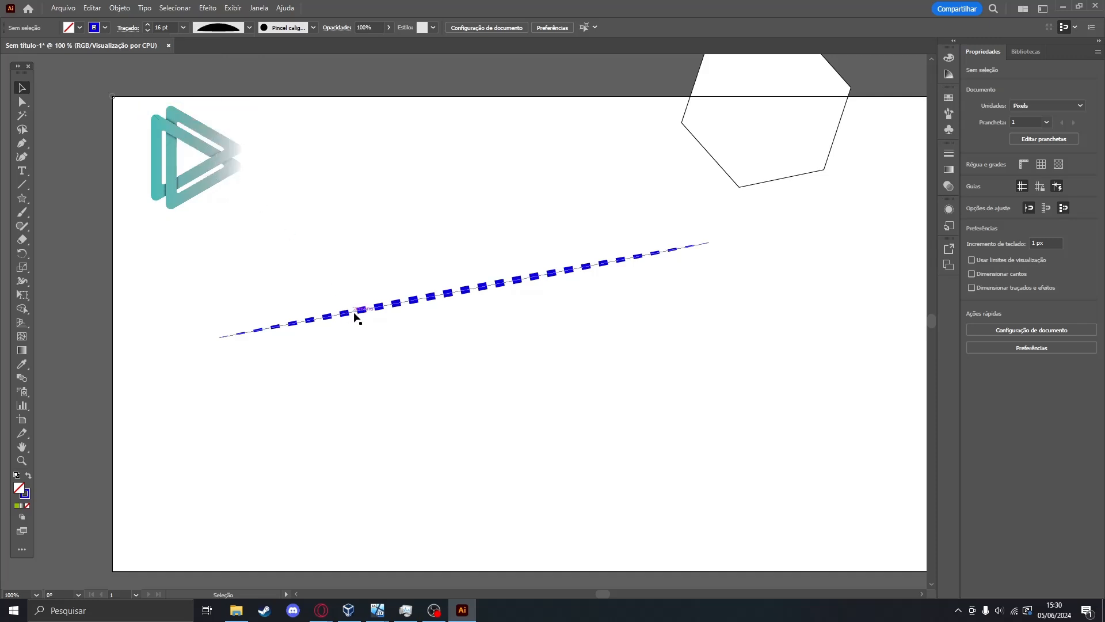
{"action": "left_click", "coordinate": [249, 28]}
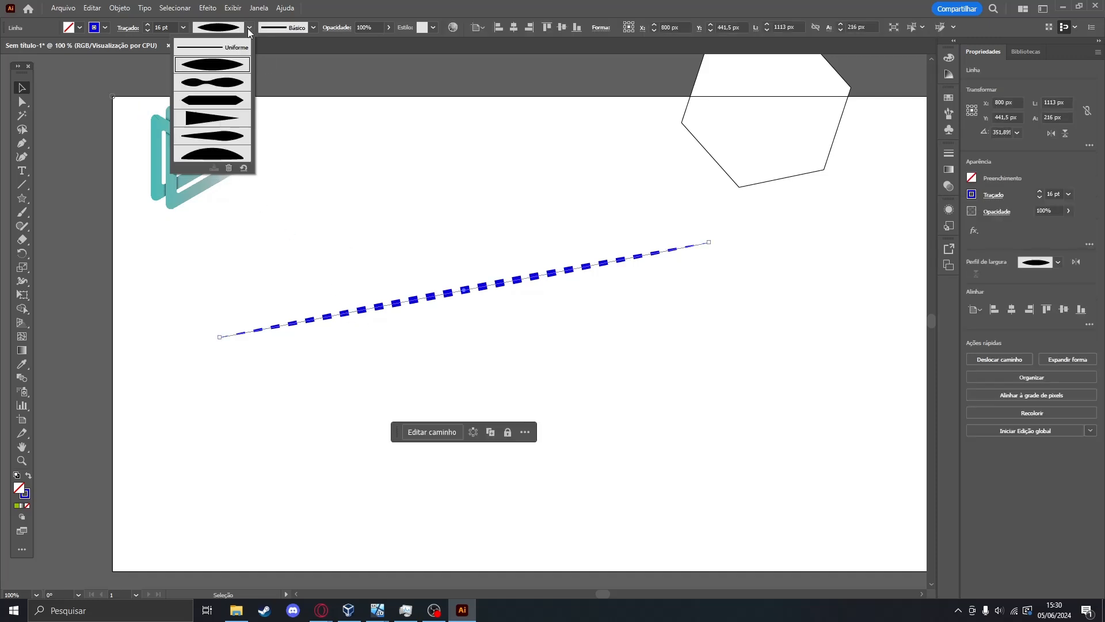
{"action": "left_click", "coordinate": [214, 103]}
{"action": "left_click", "coordinate": [495, 315]}
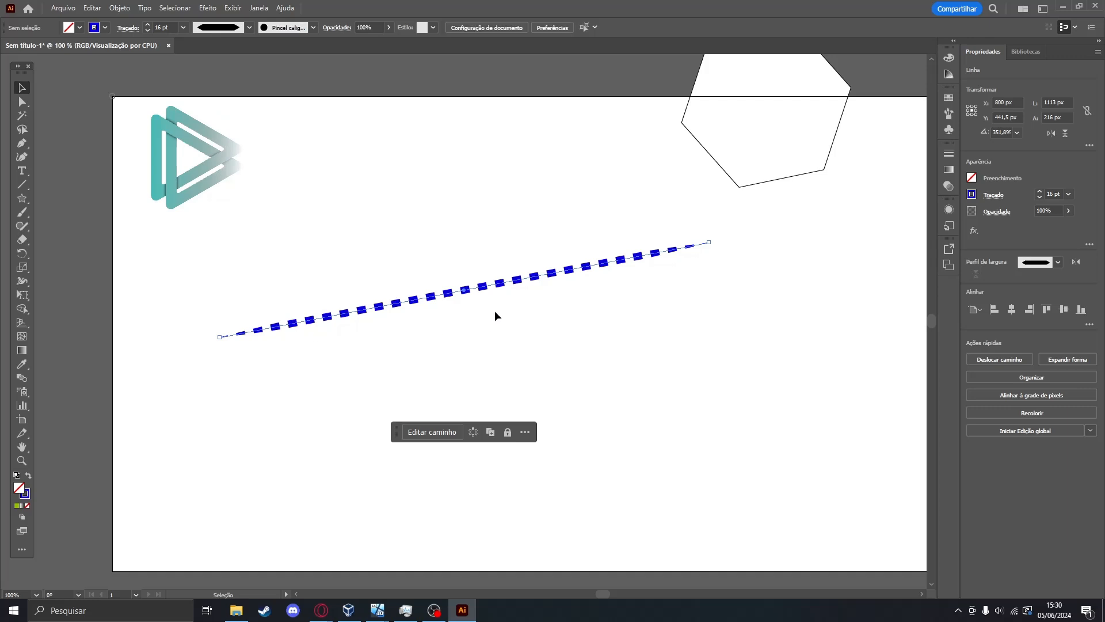
Isolate the line and turn off its dashes to make the stroke solid.
{"action": "double_click", "coordinate": [513, 280]}
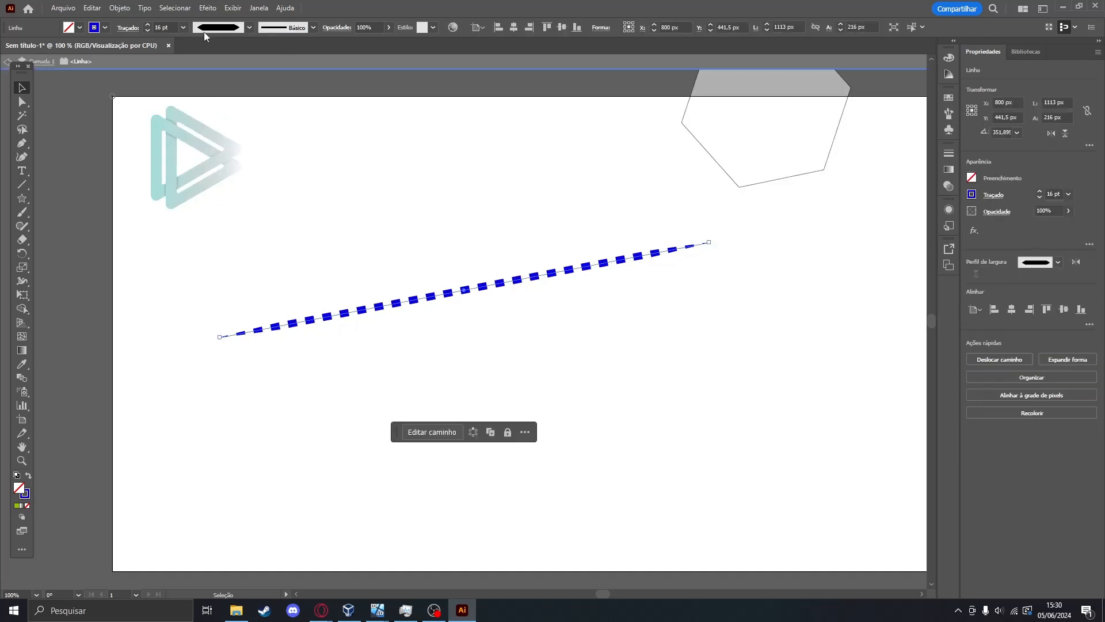
{"action": "left_click", "coordinate": [129, 28]}
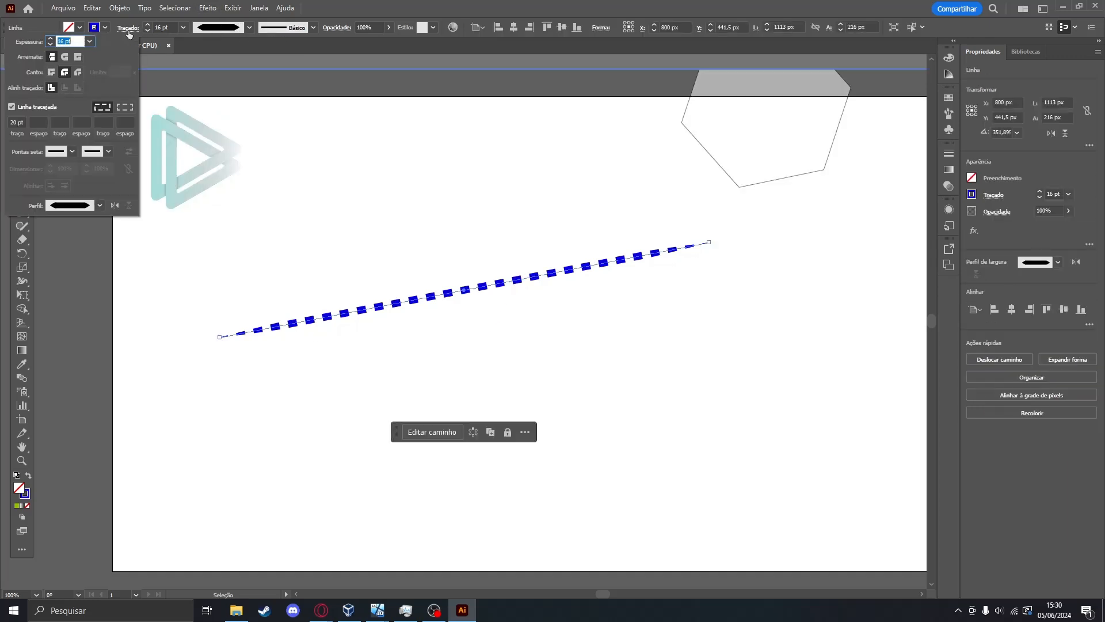
{"action": "left_click", "coordinate": [11, 106]}
{"action": "left_click", "coordinate": [587, 337]}
{"action": "left_click", "coordinate": [536, 275]}
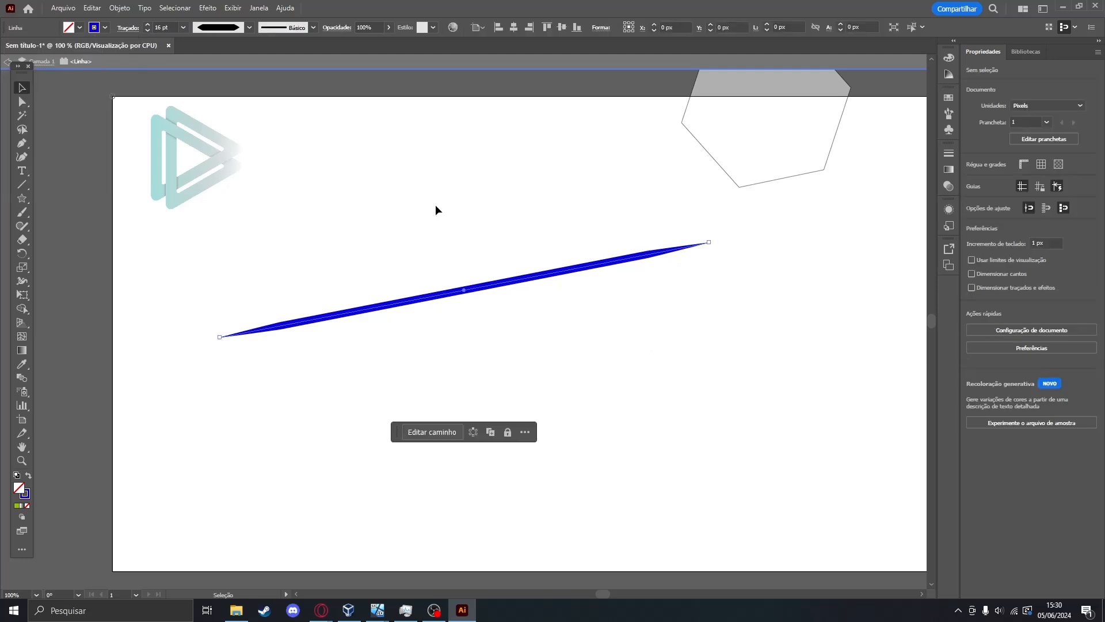
Try the triangular and Uniforme width profiles on the solid line, and apply the half-ellipse profile.
{"action": "left_click", "coordinate": [249, 28]}
{"action": "left_click", "coordinate": [217, 119]}
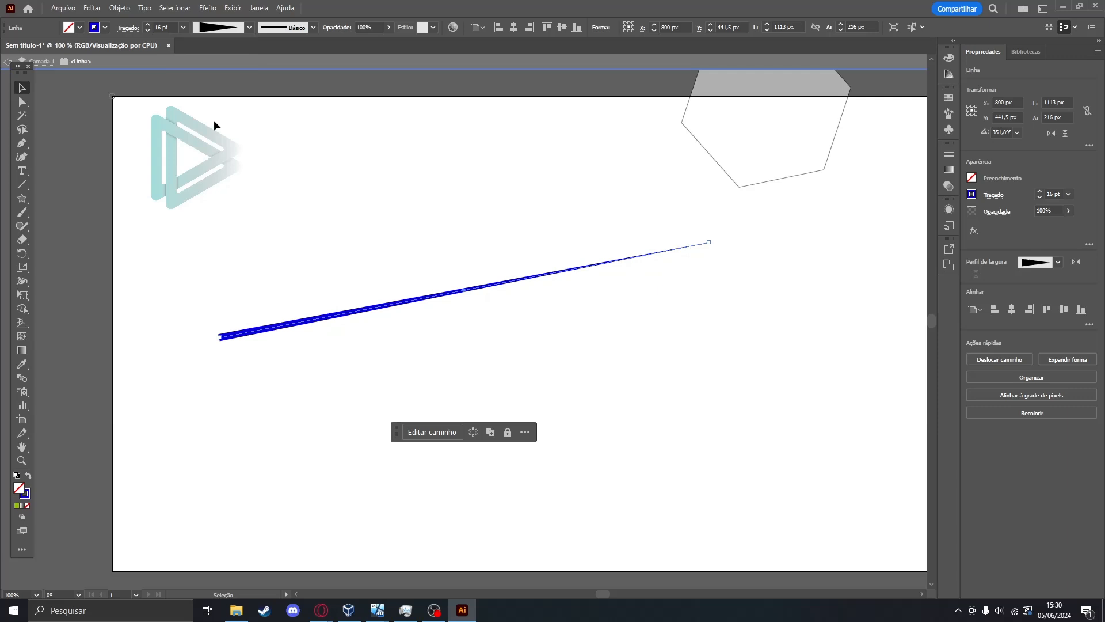
{"action": "left_click", "coordinate": [244, 27]}
{"action": "left_click", "coordinate": [215, 47]}
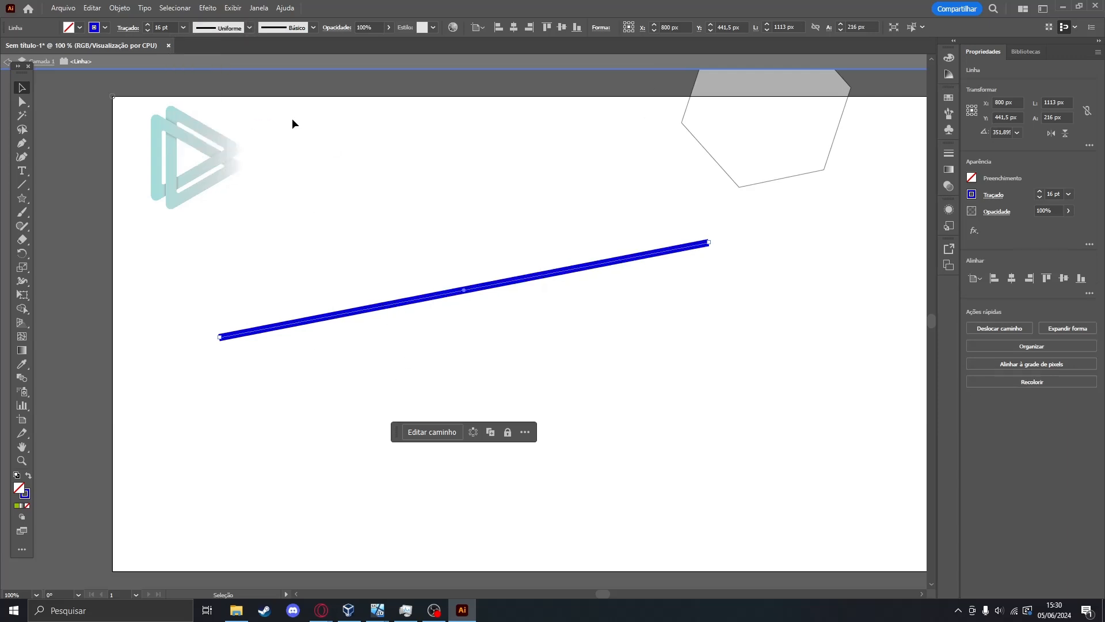
{"action": "left_click", "coordinate": [249, 27]}
{"action": "left_click", "coordinate": [218, 156]}
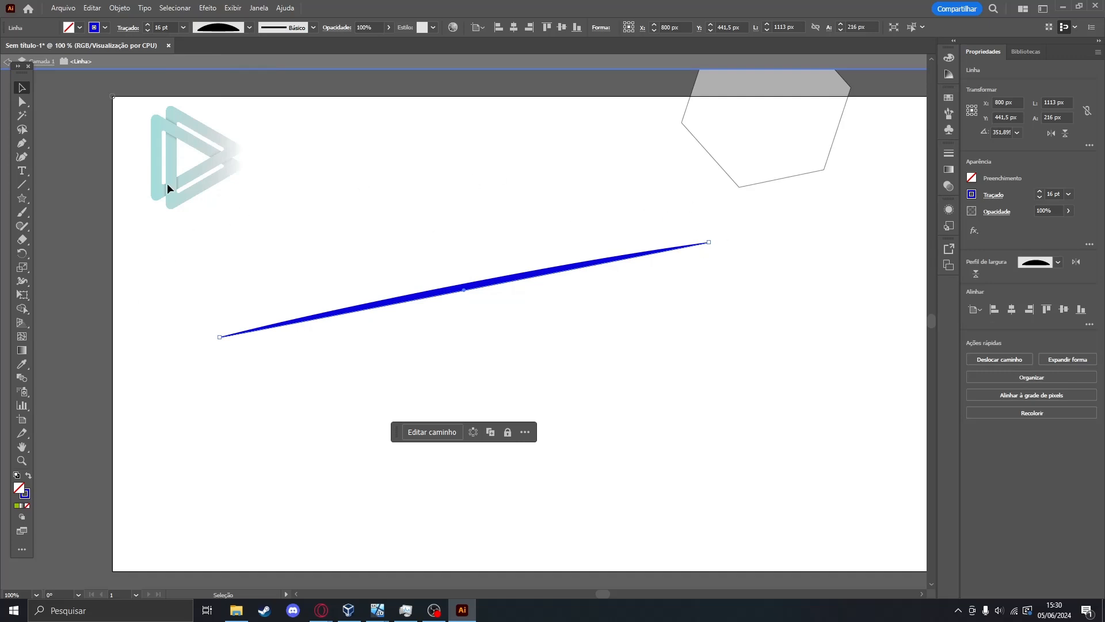
Select the solid blue line and delete it.
{"action": "left_click_drag", "start_coordinate": [387, 200], "coordinate": [560, 363]}
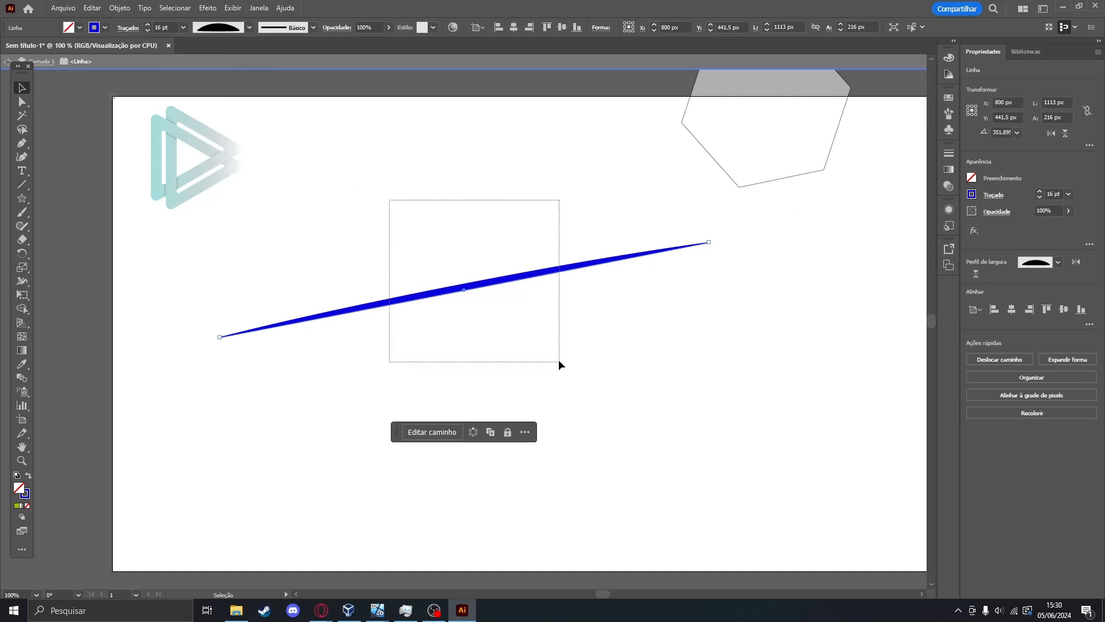
{"action": "left_click", "coordinate": [480, 352]}
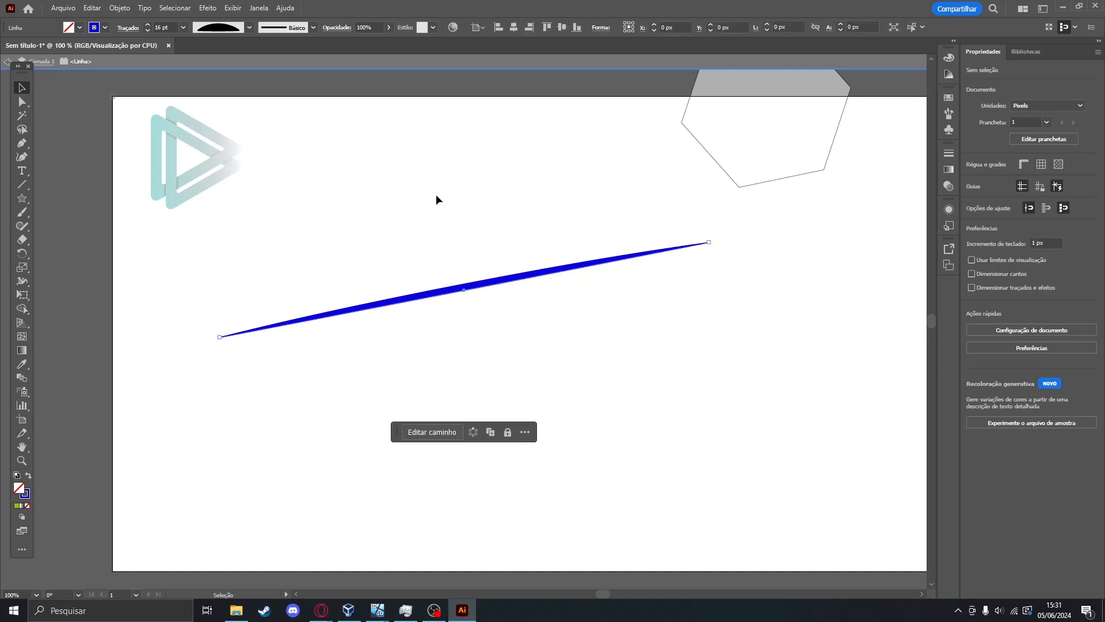
{"action": "key", "text": "Delete"}
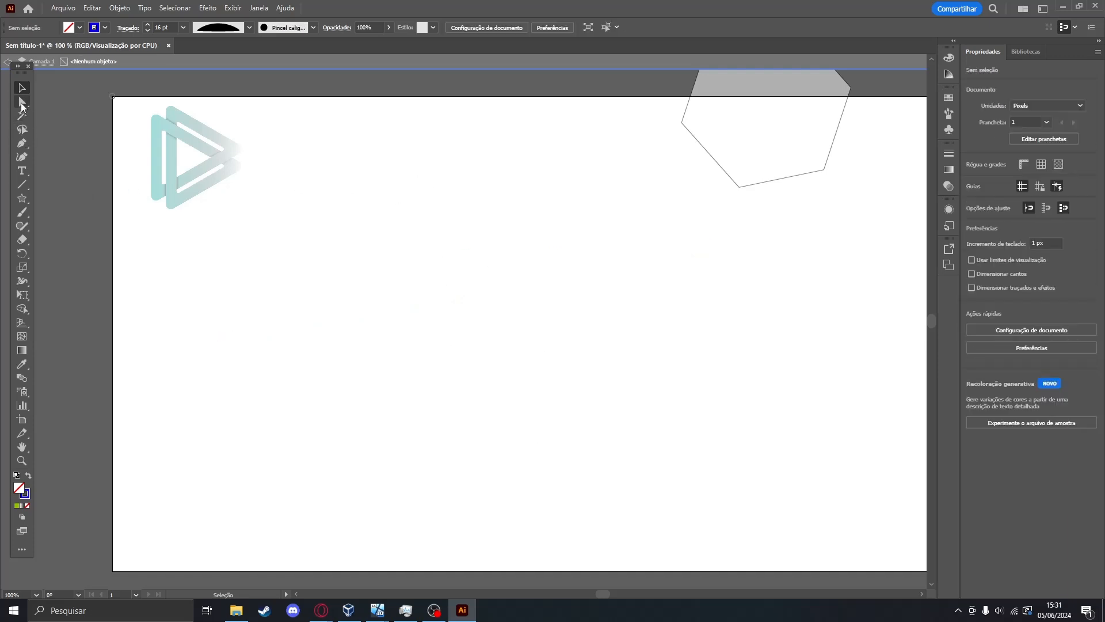
Start a Pen tool path in the artboard's lower-left area, curving up and right through two anchor points below the logo.
{"action": "left_click", "coordinate": [21, 143]}
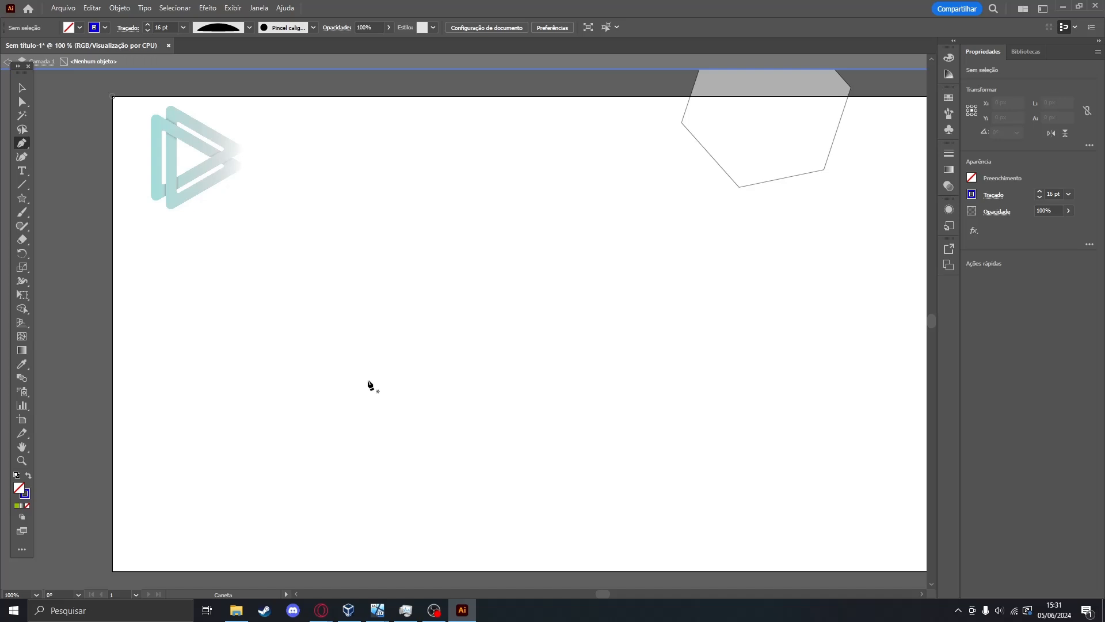
{"action": "left_click", "coordinate": [212, 416]}
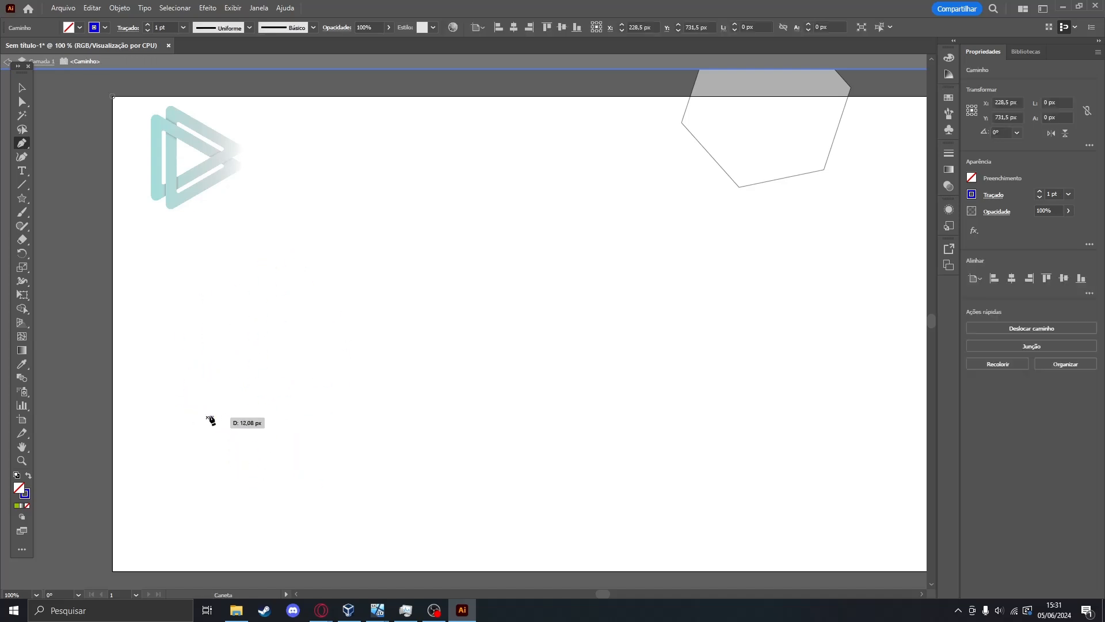
{"action": "left_click", "coordinate": [247, 259]}
{"action": "left_click_drag", "start_coordinate": [252, 263], "coordinate": [292, 214]}
{"action": "left_click", "coordinate": [297, 226]}
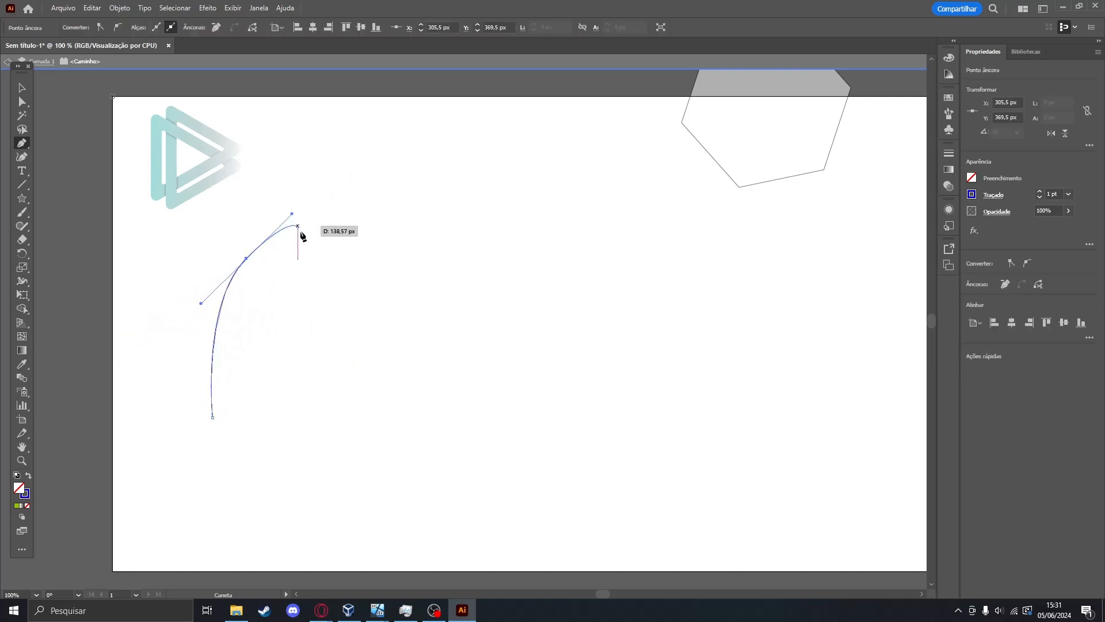
{"action": "left_click", "coordinate": [364, 207]}
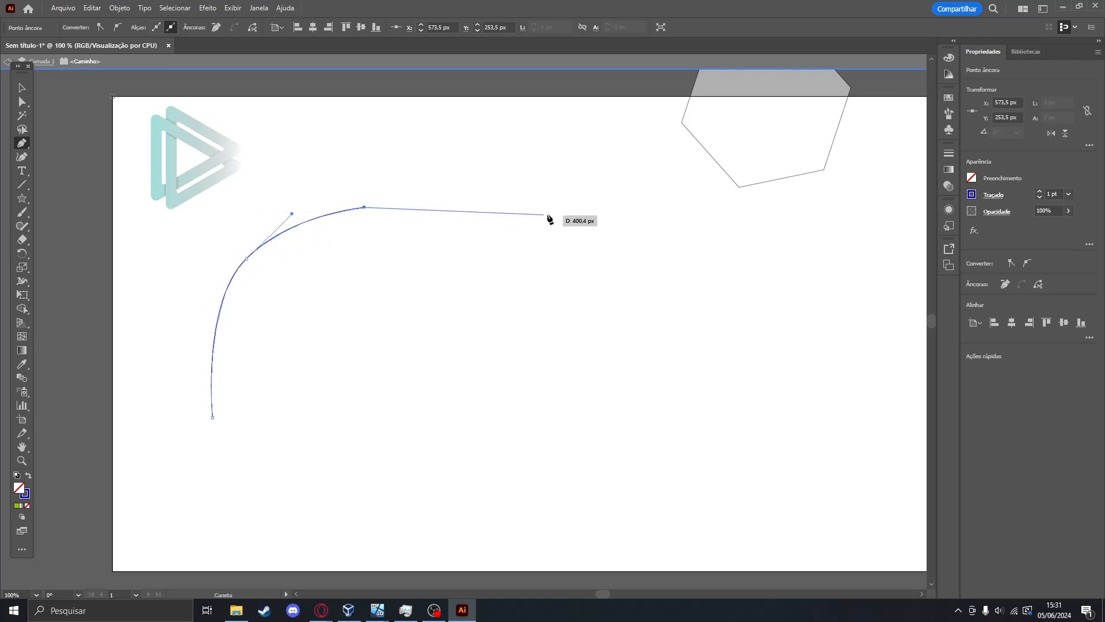
Continue the Pen path with four straight segments that run right, turn down and double back to the left.
{"action": "left_click", "coordinate": [533, 158]}
{"action": "left_click", "coordinate": [632, 286]}
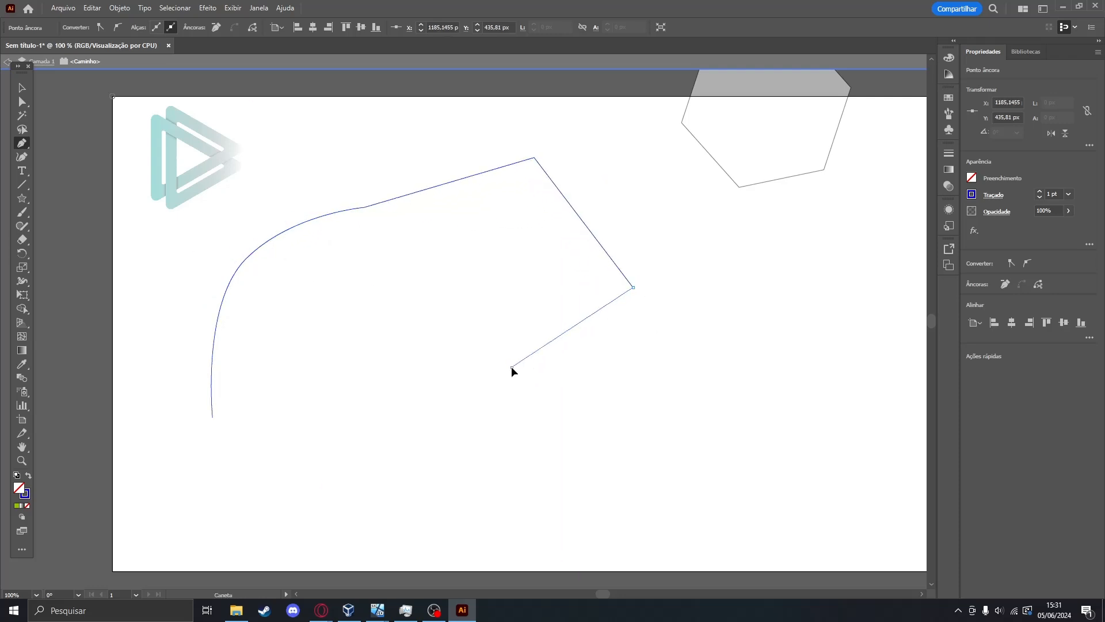
{"action": "left_click", "coordinate": [511, 367]}
{"action": "left_click", "coordinate": [350, 287]}
Continue the Pen path with an S-shaped curve and a zigzag of straight segments across the artboard's lower part, and end the path.
{"action": "left_click_drag", "start_coordinate": [288, 327], "coordinate": [528, 437]}
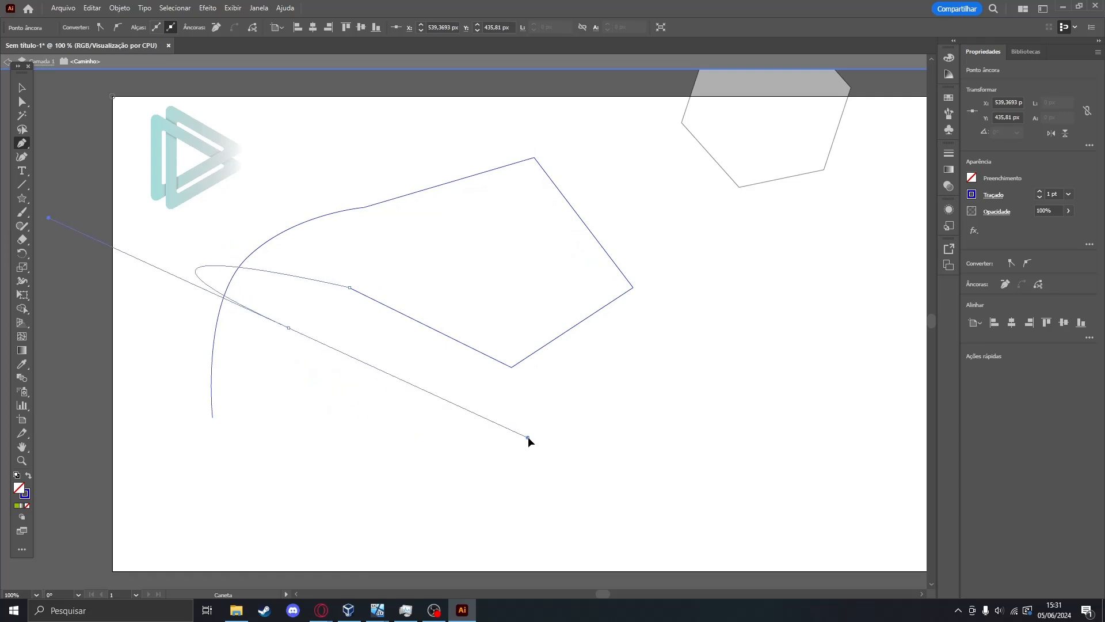
{"action": "left_click_drag", "start_coordinate": [276, 446], "coordinate": [208, 506]}
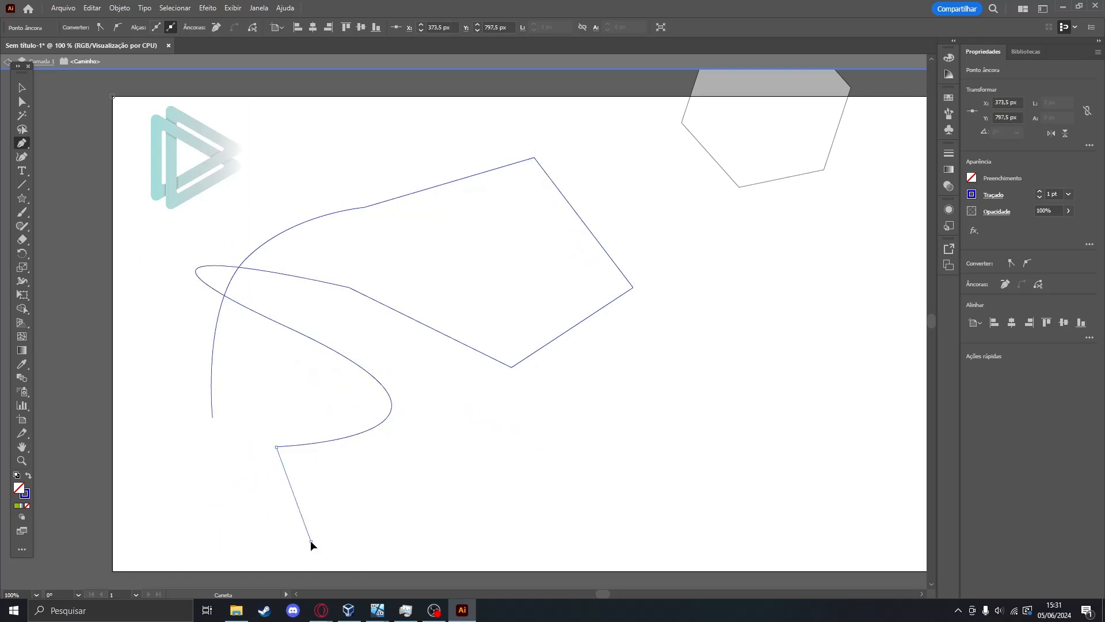
{"action": "left_click", "coordinate": [311, 541]}
{"action": "left_click", "coordinate": [529, 502]}
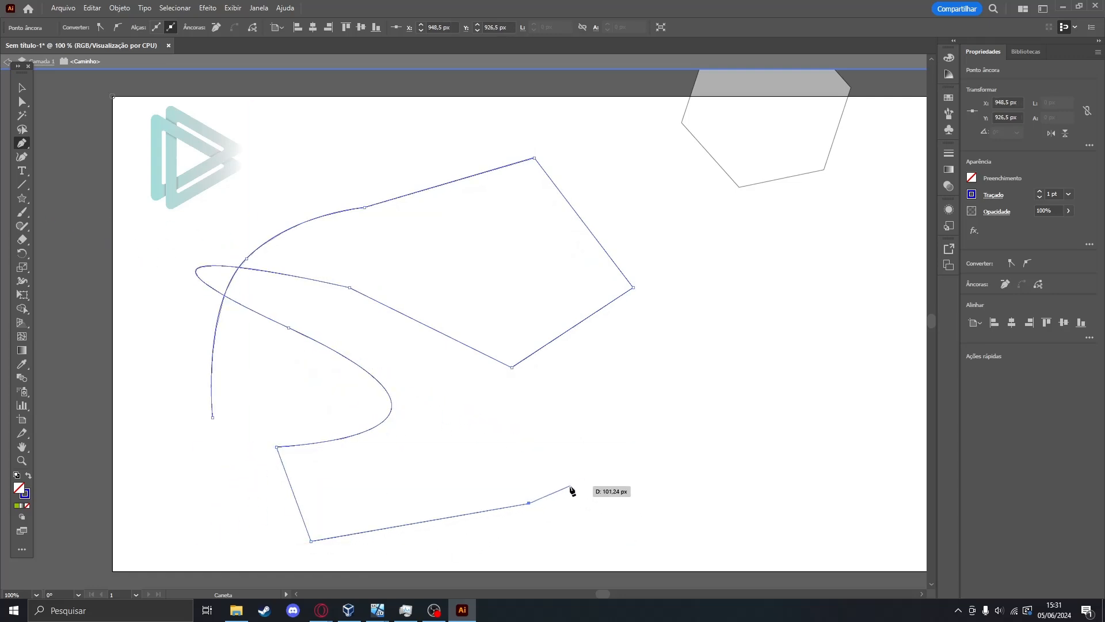
{"action": "left_click", "coordinate": [702, 428]}
{"action": "left_click", "coordinate": [497, 432]}
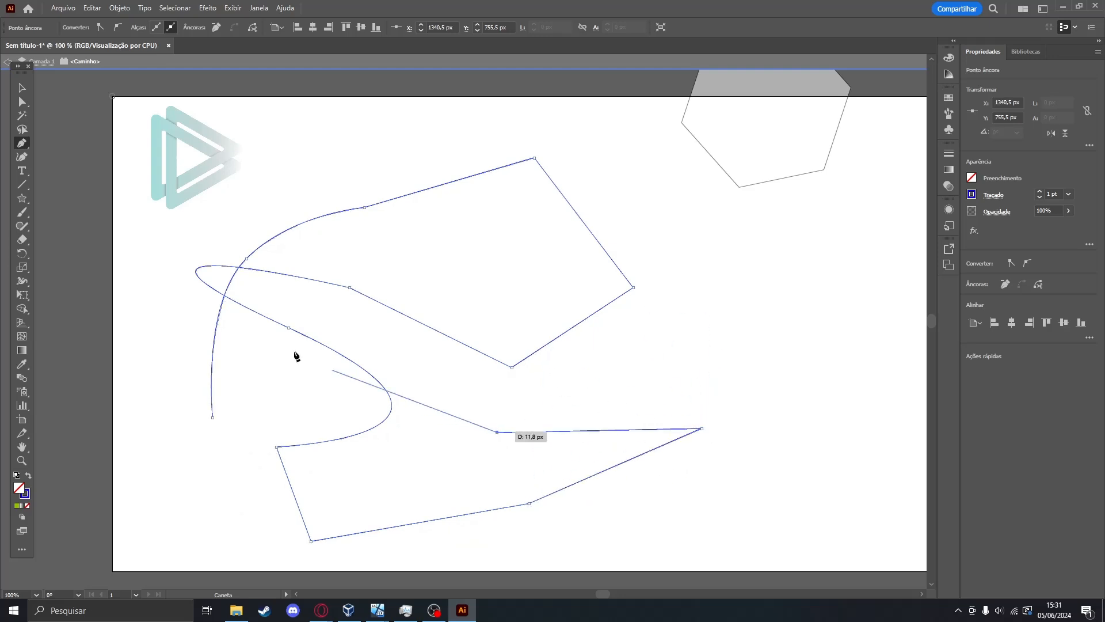
{"action": "left_click", "coordinate": [658, 363]}
{"action": "key", "text": "Escape"}
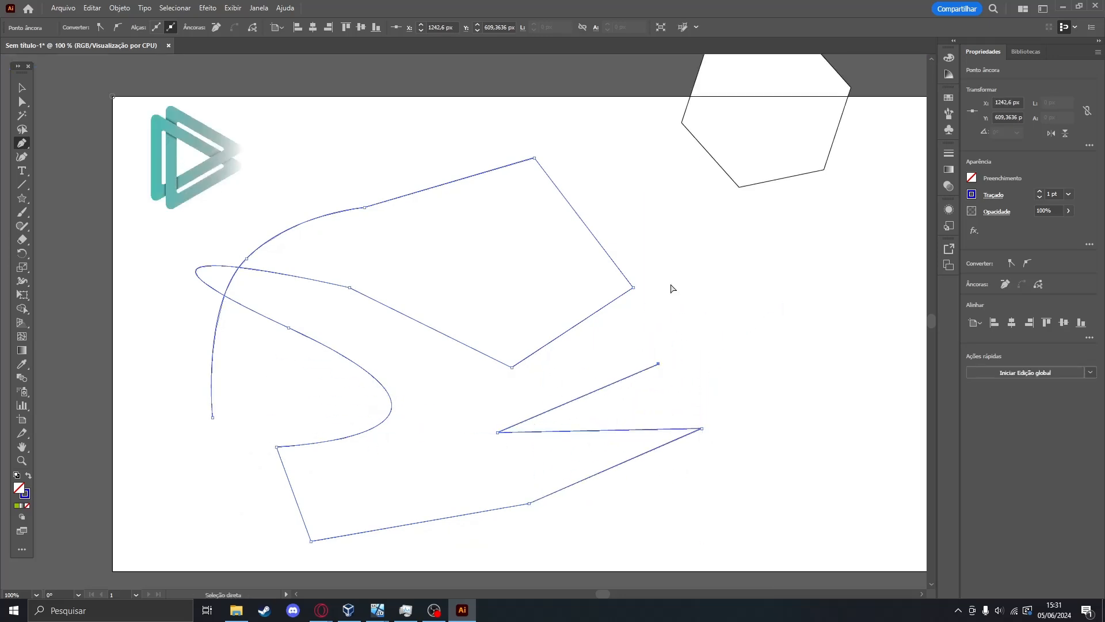
Undo the Pen path back to its curved part, and end it with one straight segment running down and right.
{"action": "key", "text": "ctrl+z"}
{"action": "key", "text": "ctrl+z"}
{"action": "key", "text": "ctrl+z"}
{"action": "key", "text": "ctrl+z"}
{"action": "key", "text": "ctrl+z"}
{"action": "key", "text": "ctrl+z"}
{"action": "key", "text": "ctrl+z"}
{"action": "key", "text": "ctrl+z"}
{"action": "key", "text": "ctrl+z"}
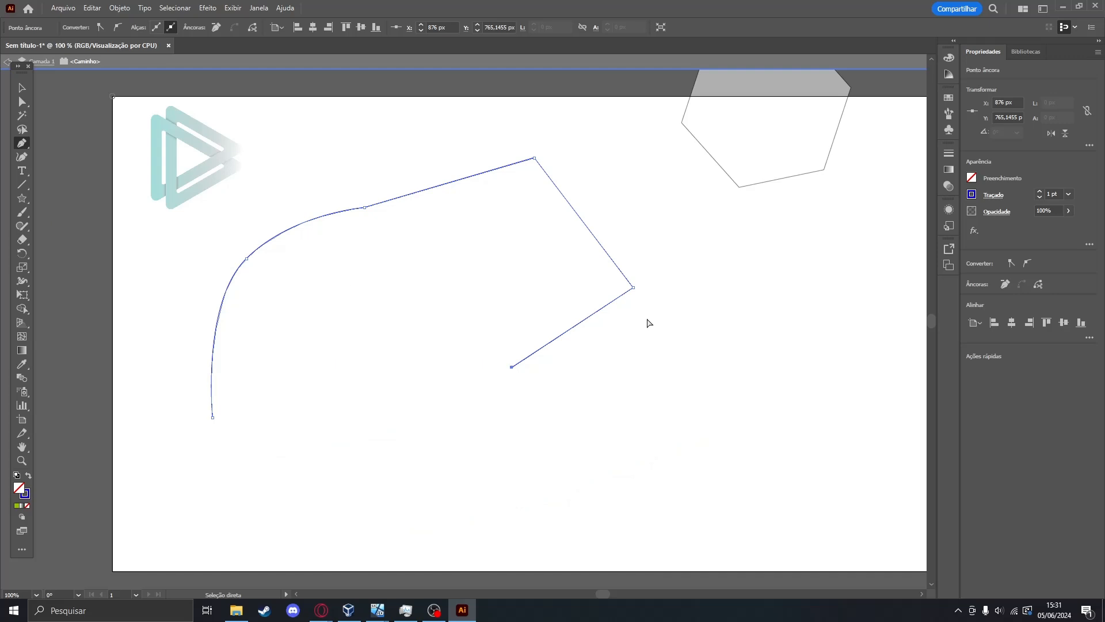
{"action": "key", "text": "ctrl+z"}
{"action": "key", "text": "ctrl+z"}
{"action": "key", "text": "ctrl+z"}
{"action": "left_click", "coordinate": [425, 399]}
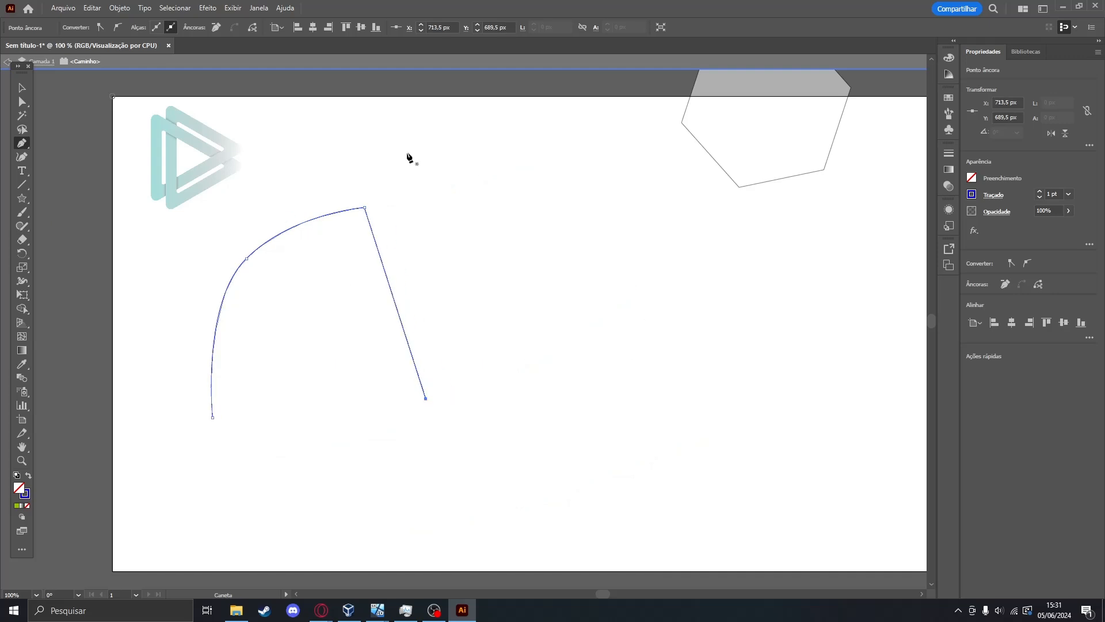
{"action": "left_click", "coordinate": [109, 63]}
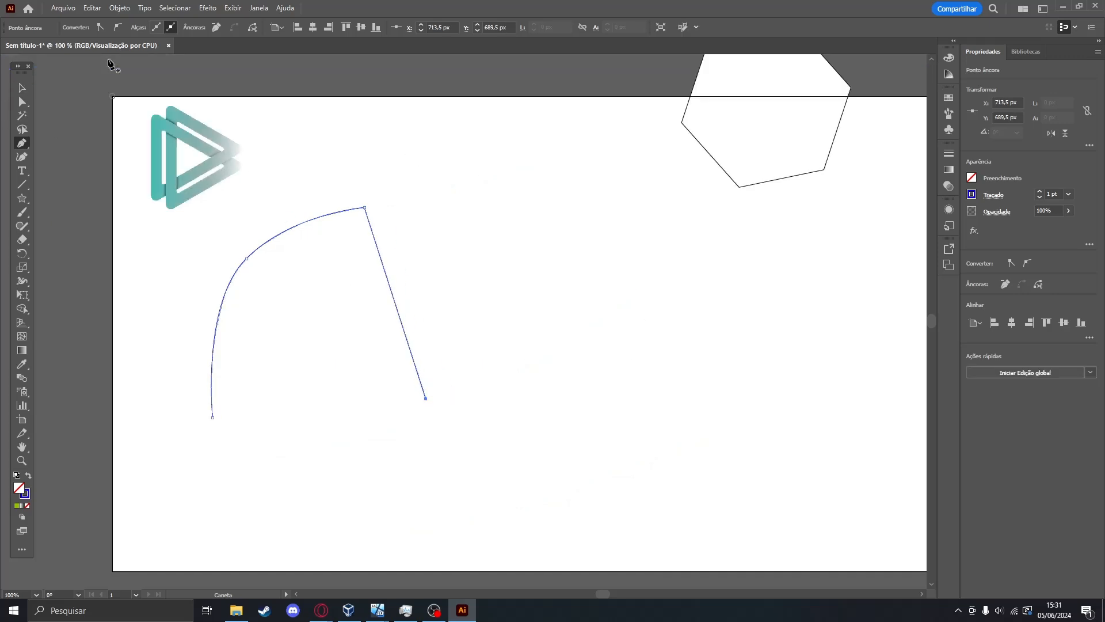
Draw a closed Pen shape beside the open path, with a straight left edge, a rounded upper right and a straight bottom edge.
{"action": "left_click", "coordinate": [543, 338]}
{"action": "left_click", "coordinate": [516, 207]}
{"action": "mouse_move", "coordinate": [631, 190]}
{"action": "left_mouse_down"}
{"action": "mouse_move", "coordinate": [678, 279]}
{"action": "mouse_move", "coordinate": [690, 266]}
{"action": "left_mouse_up"}
{"action": "left_click", "coordinate": [671, 321]}
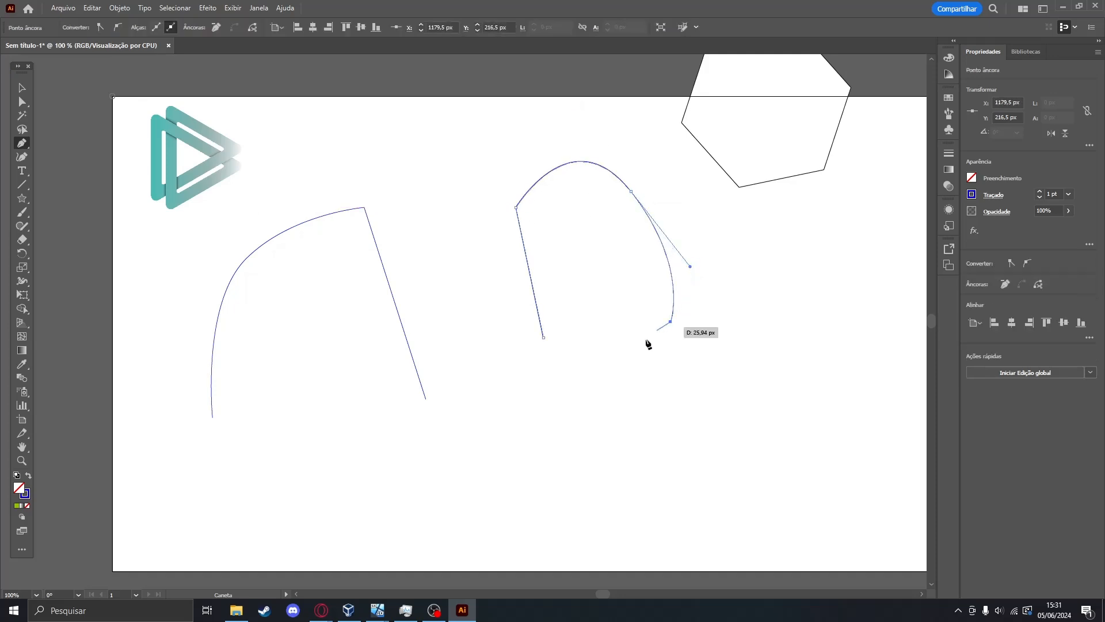
{"action": "left_click", "coordinate": [543, 338]}
{"action": "left_click", "coordinate": [708, 384]}
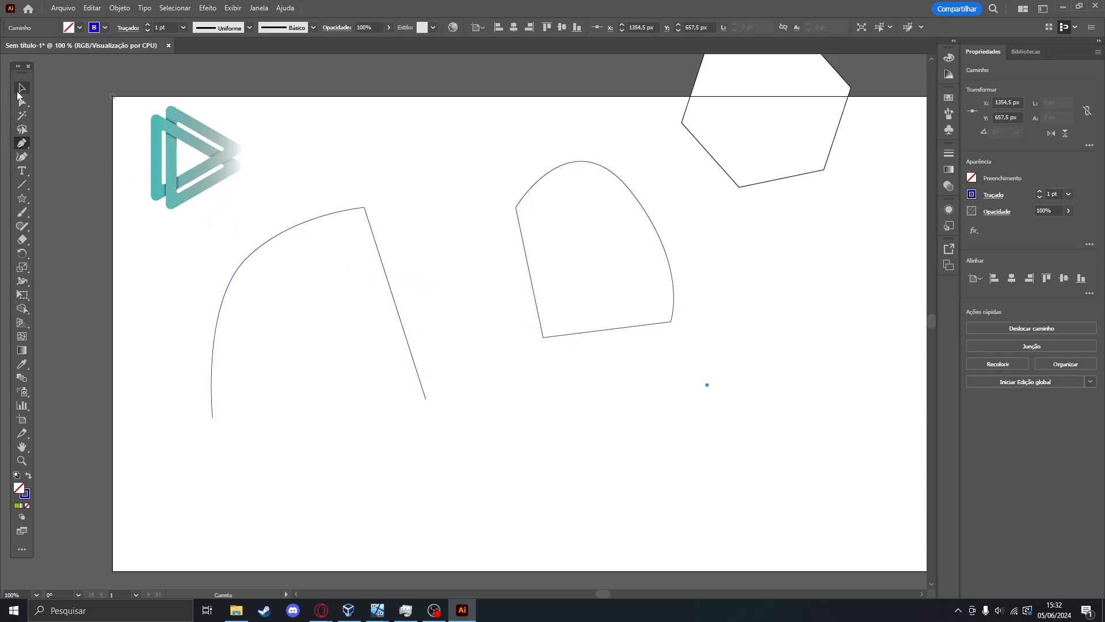
Reshape the closed path with Direct Selection by moving its lower-left and upper-right anchors outward and extending the upper-right curve's handle.
{"action": "left_click", "coordinate": [22, 102]}
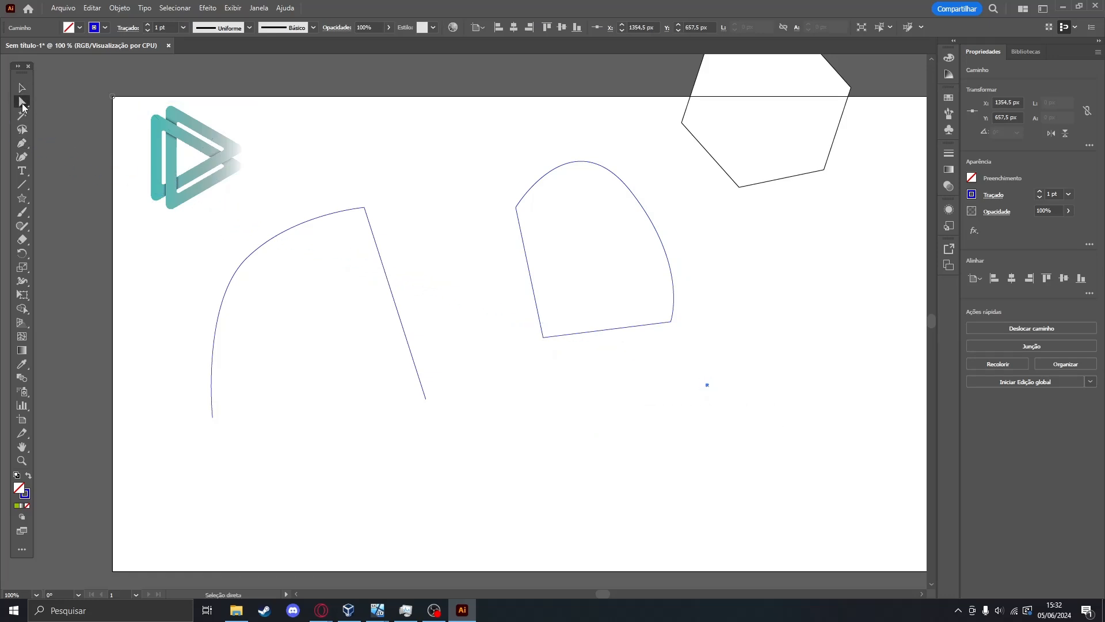
{"action": "left_click", "coordinate": [23, 107]}
{"action": "left_click", "coordinate": [22, 103]}
{"action": "left_click", "coordinate": [544, 338]}
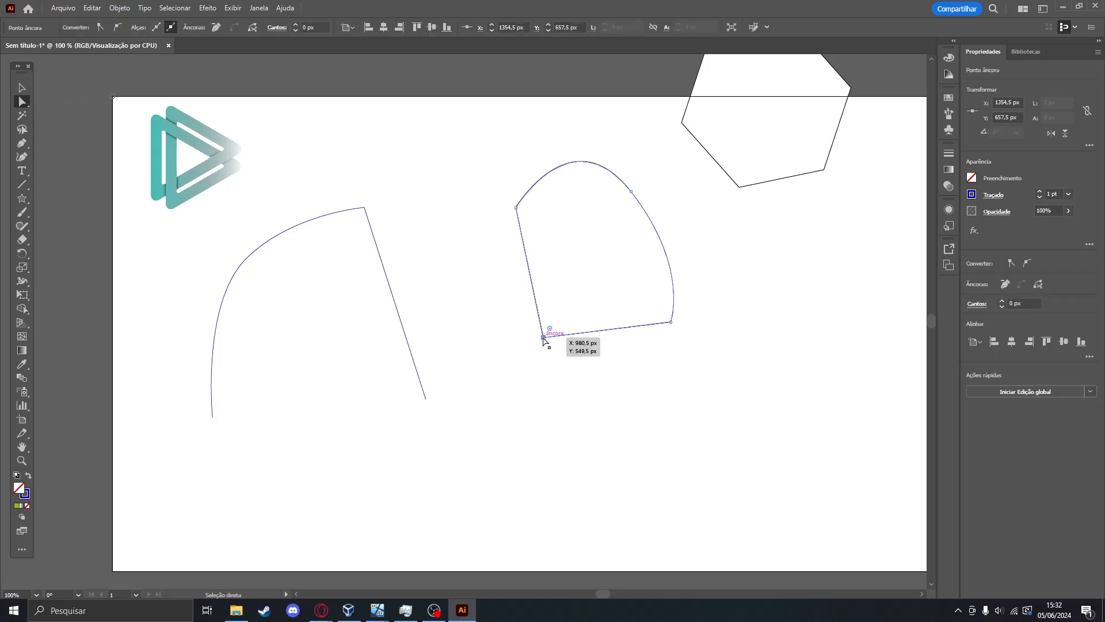
{"action": "left_click_drag", "start_coordinate": [543, 337], "coordinate": [516, 391]}
{"action": "left_click", "coordinate": [671, 322]}
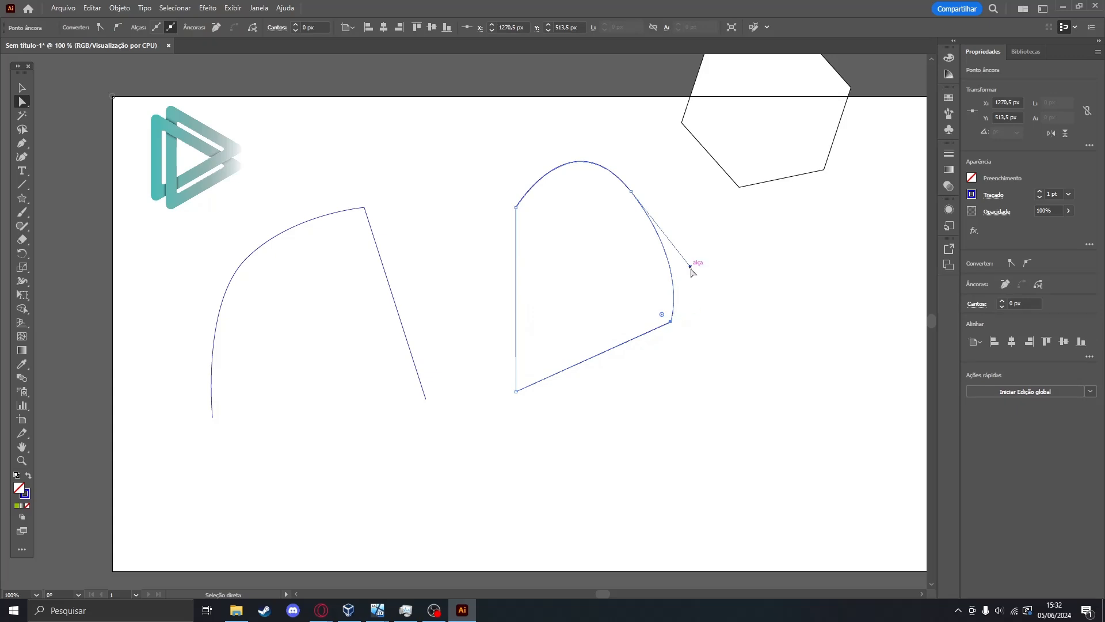
{"action": "left_click_drag", "start_coordinate": [690, 265], "coordinate": [732, 277]}
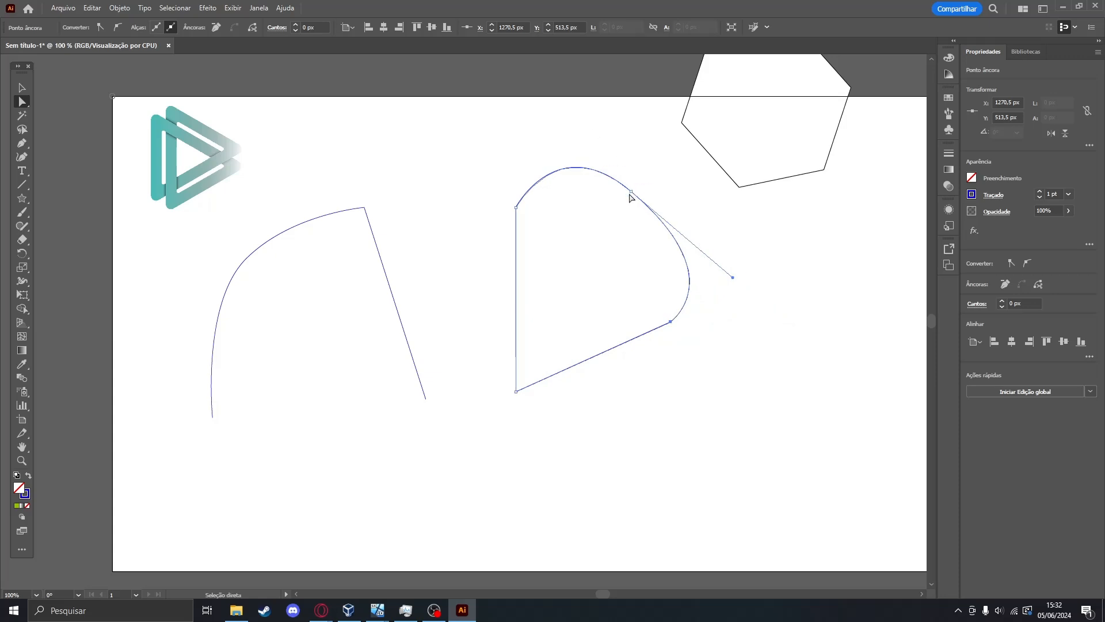
{"action": "left_click_drag", "start_coordinate": [631, 191], "coordinate": [649, 151]}
{"action": "left_click", "coordinate": [747, 381]}
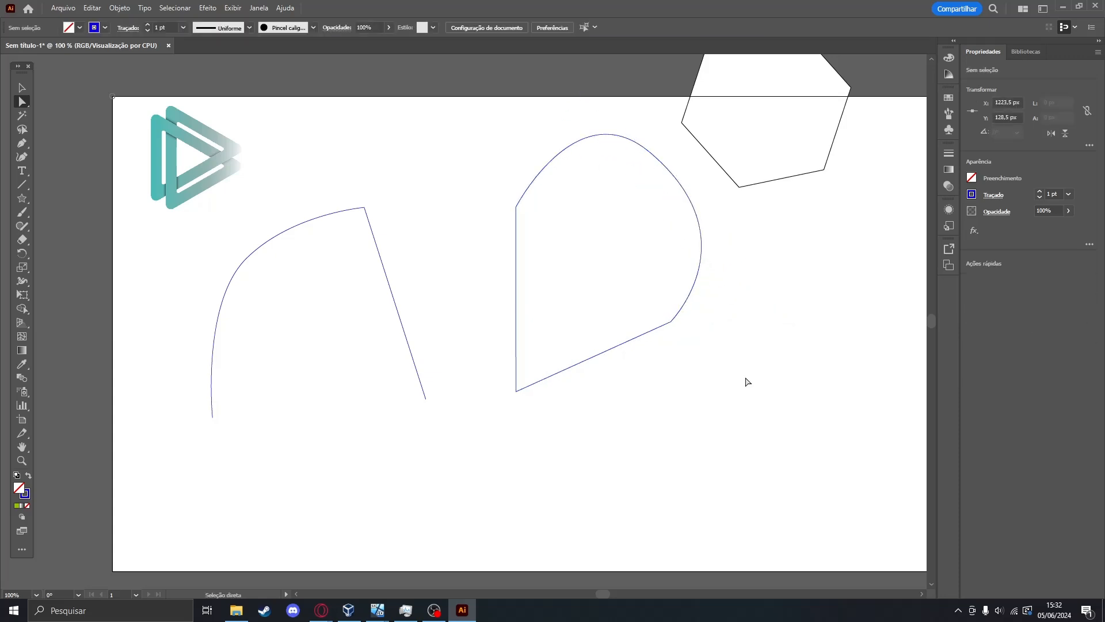
Delete both Pen paths, leaving only the logo and the hexagon.
{"action": "left_click_drag", "start_coordinate": [747, 382], "coordinate": [557, 202]}
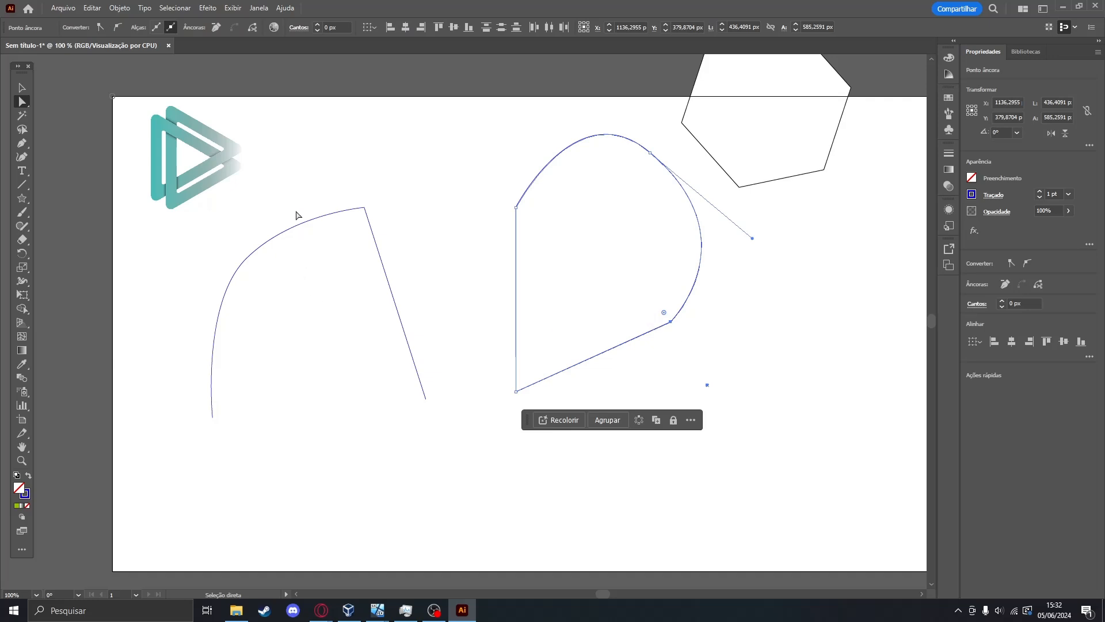
{"action": "key", "text": "Delete"}
{"action": "left_click", "coordinate": [20, 89]}
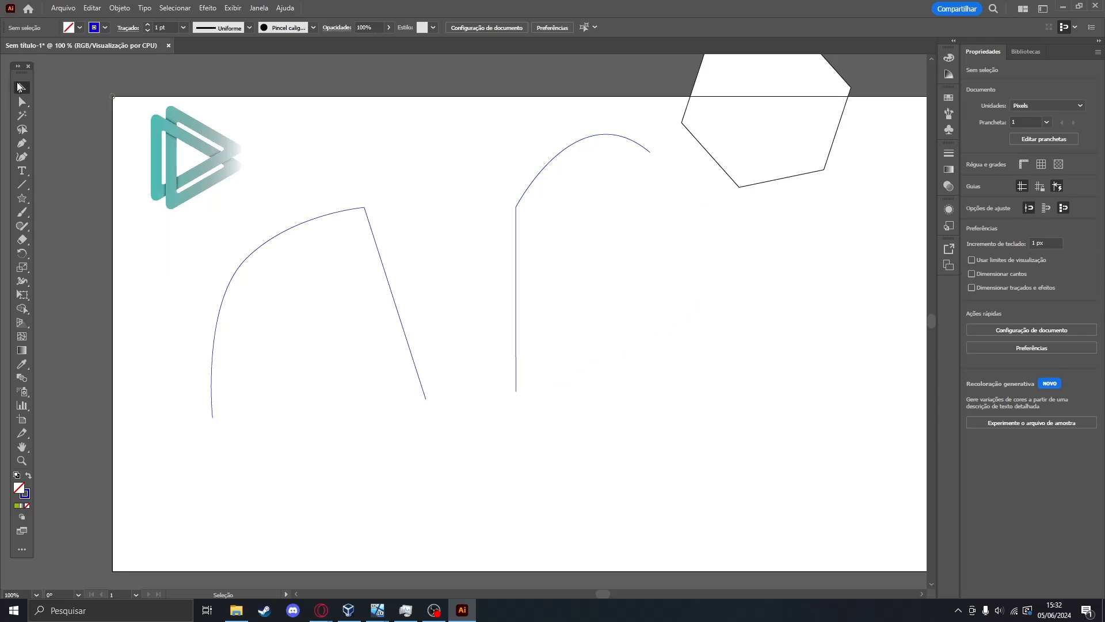
{"action": "left_click_drag", "start_coordinate": [388, 128], "coordinate": [626, 287]}
{"action": "key", "text": "Delete"}
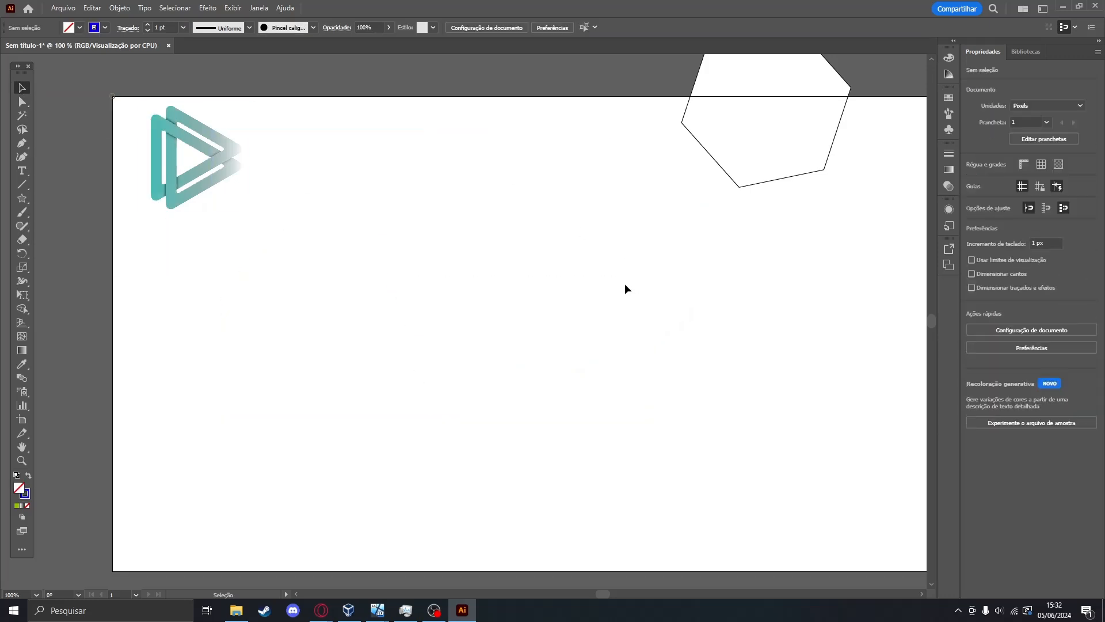
Draw a closed wavy shape of about 1548 × 660 px across the artboard's lower part with the Curvature tool.
{"action": "left_click", "coordinate": [22, 157]}
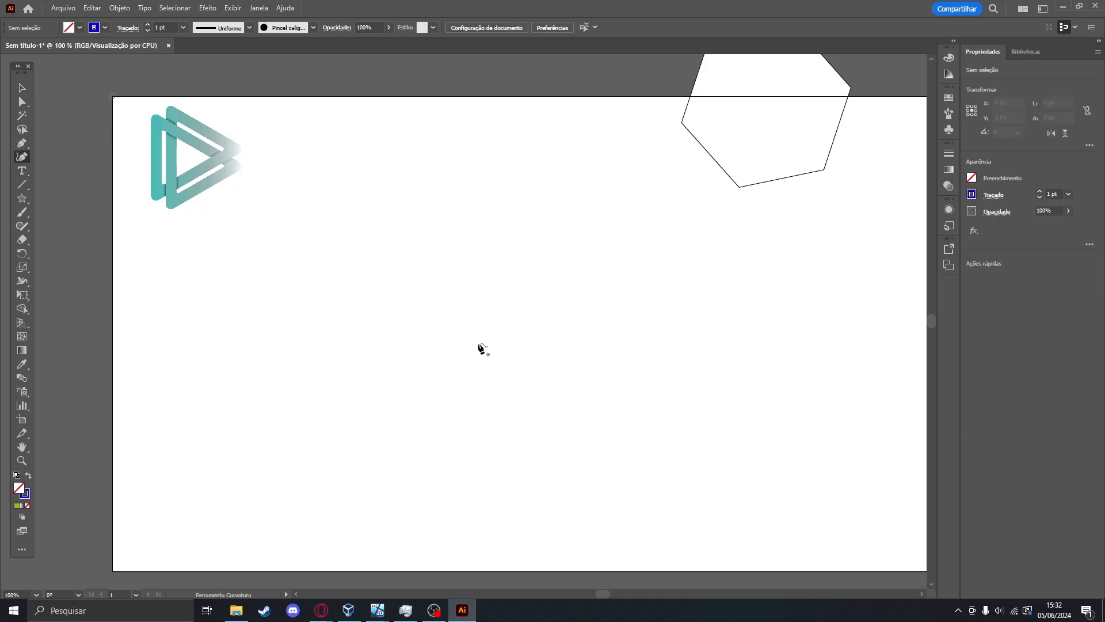
{"action": "scroll", "coordinate": [494, 440], "scroll_direction": "down", "scroll_amount": 1}
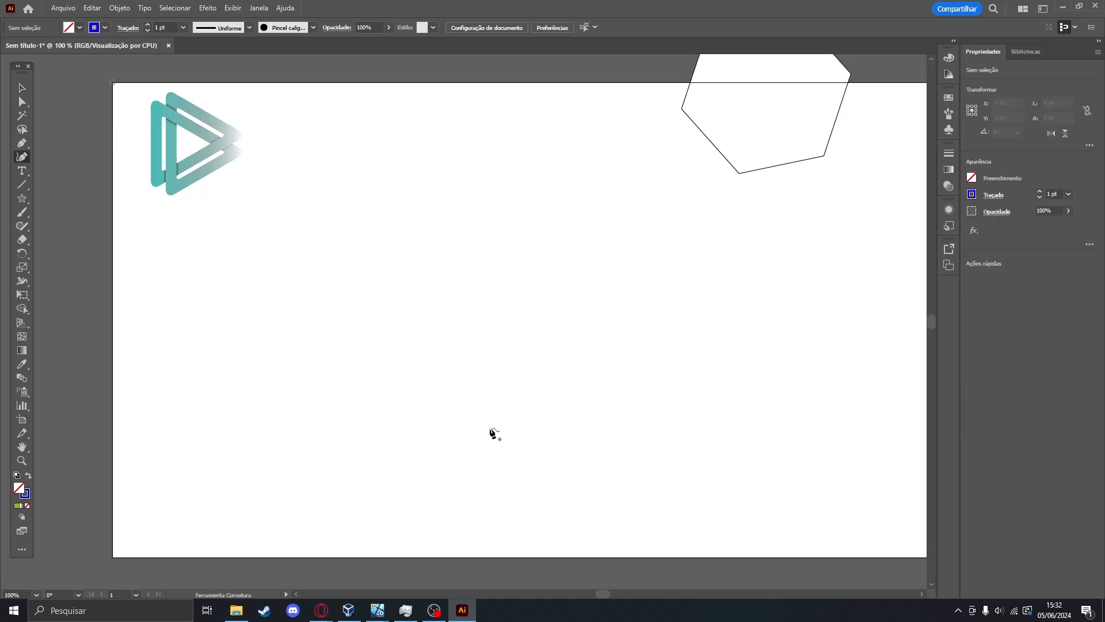
{"action": "key", "text": "ctrl"}
{"action": "scroll", "coordinate": [464, 433], "scroll_direction": "down", "scroll_amount": 1, "text": "alt"}
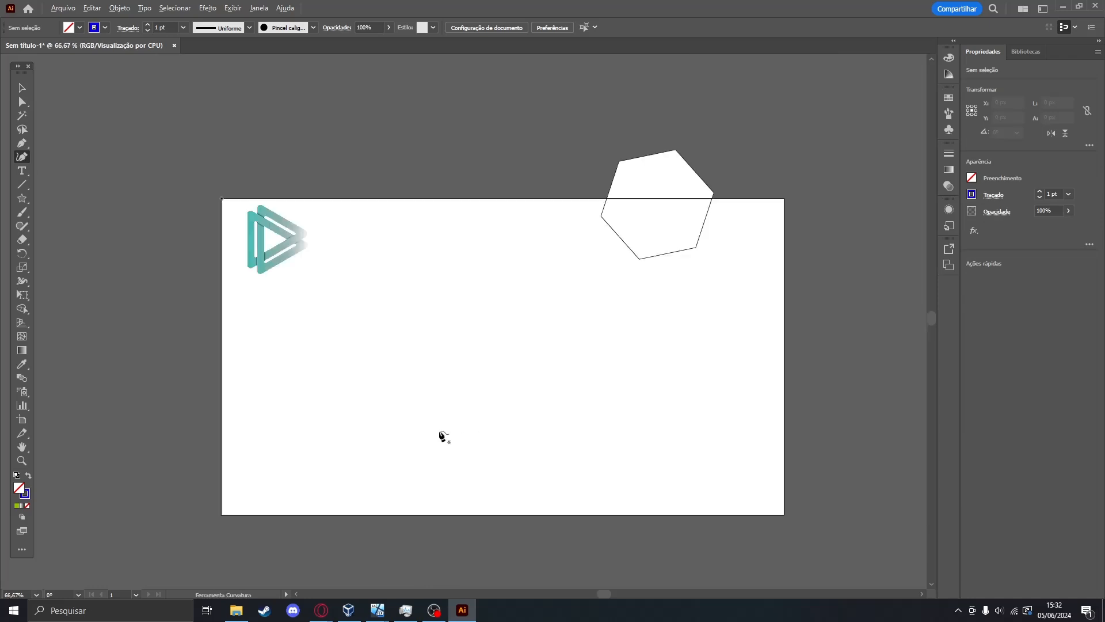
{"action": "left_click", "coordinate": [324, 457]}
{"action": "left_click", "coordinate": [406, 394]}
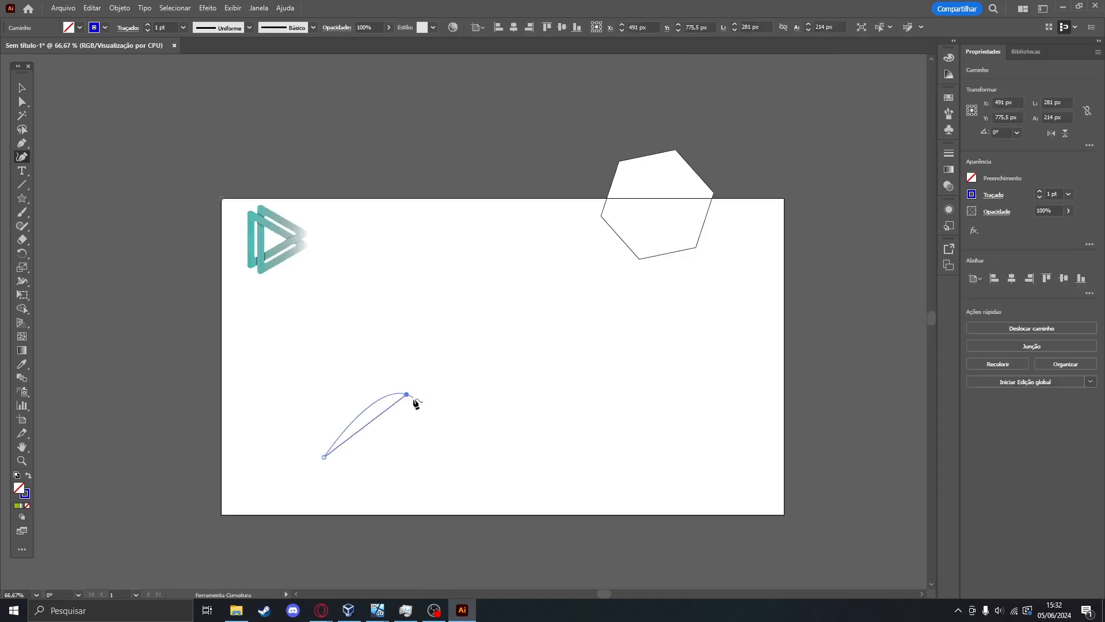
{"action": "left_click", "coordinate": [444, 420]}
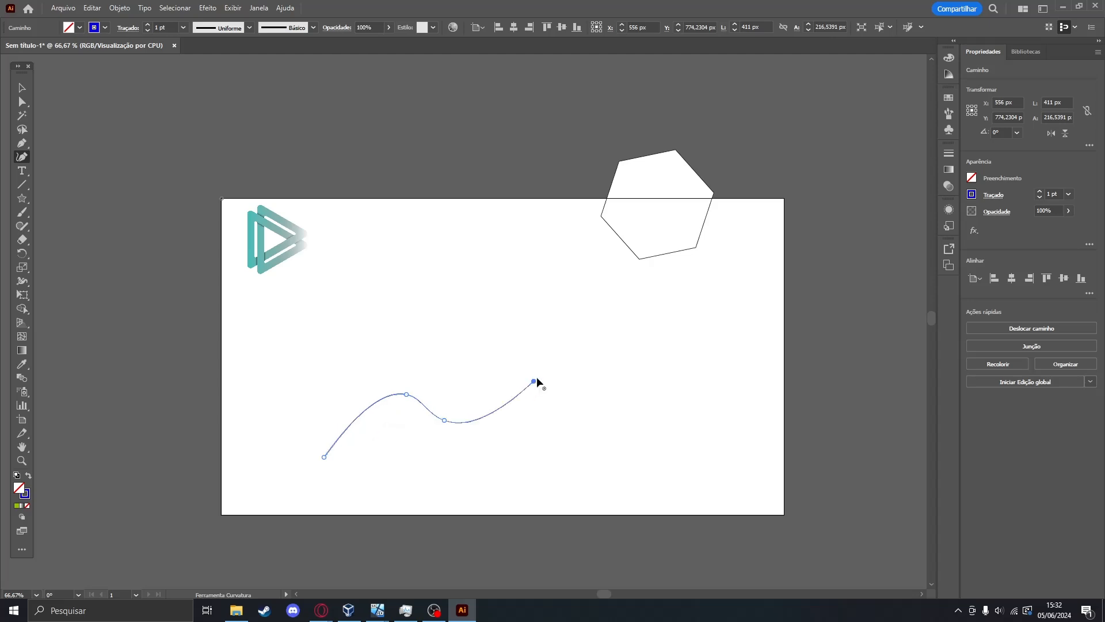
{"action": "left_click", "coordinate": [534, 381]}
{"action": "left_click", "coordinate": [594, 415]}
{"action": "left_click", "coordinate": [671, 349]}
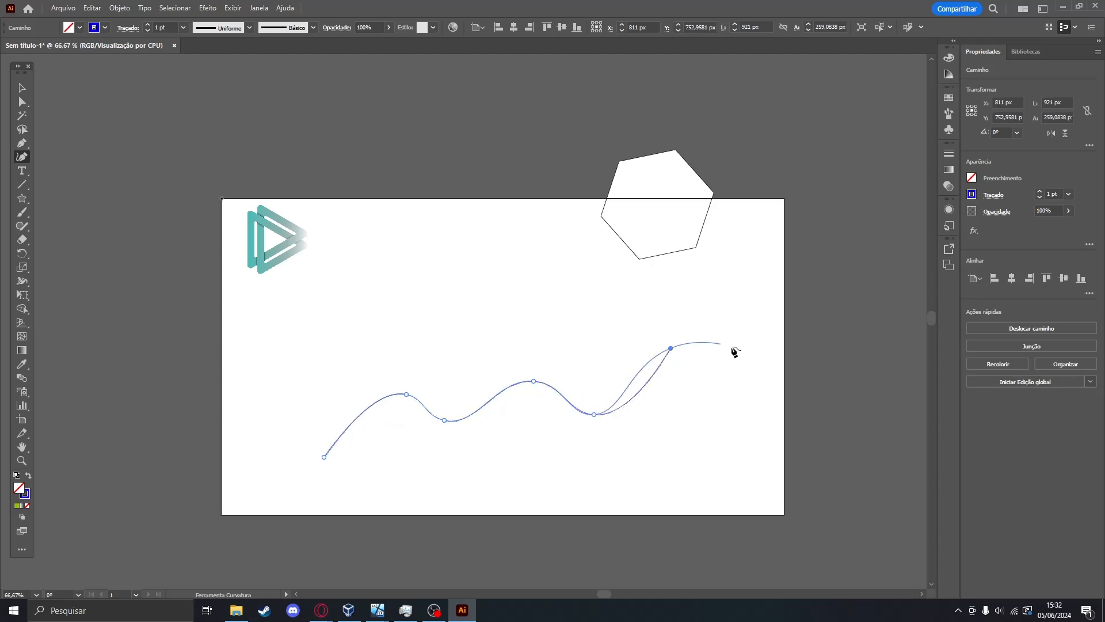
{"action": "left_click", "coordinate": [762, 362]}
{"action": "left_click", "coordinate": [761, 470]}
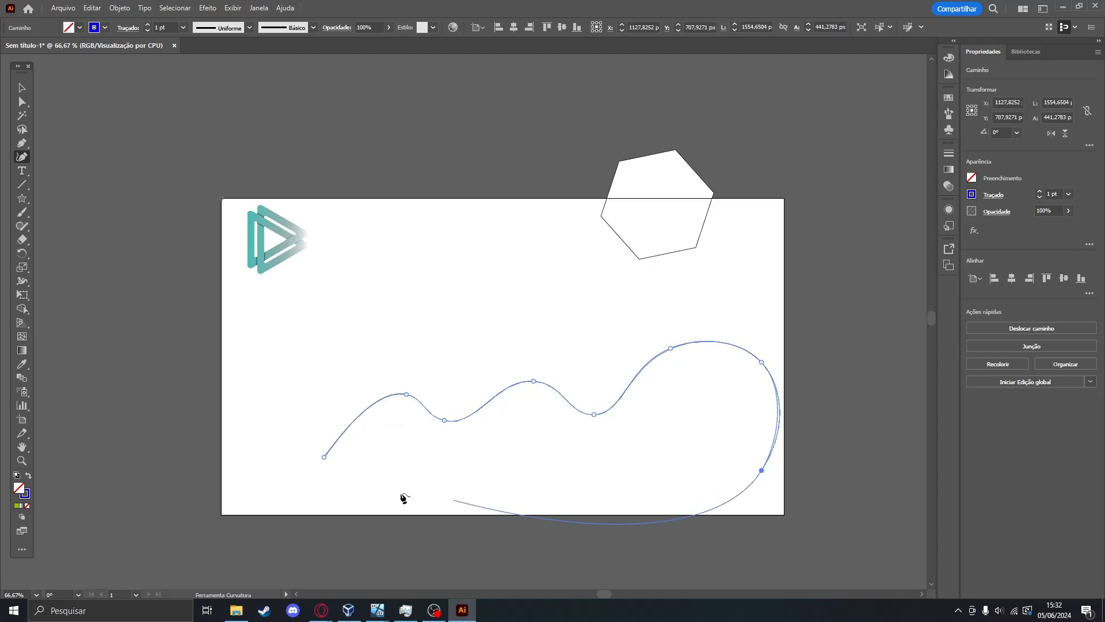
{"action": "left_click", "coordinate": [324, 457]}
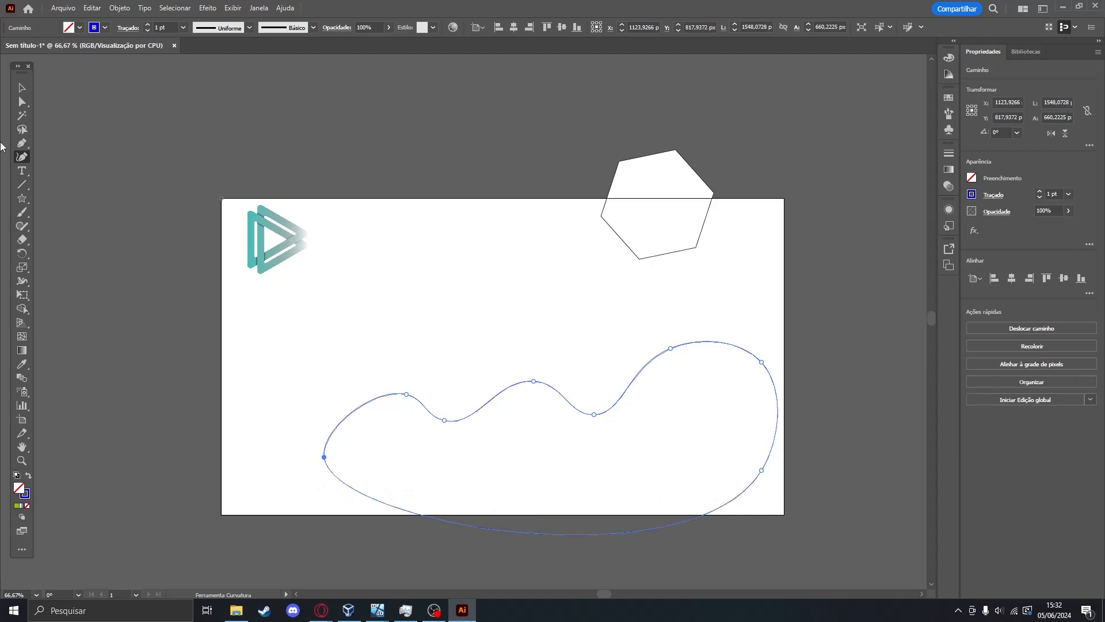
Enlarge the wavy shape to about 2254 × 802 px and position it past the artboard's left, right and bottom edges.
{"action": "key", "text": "v"}
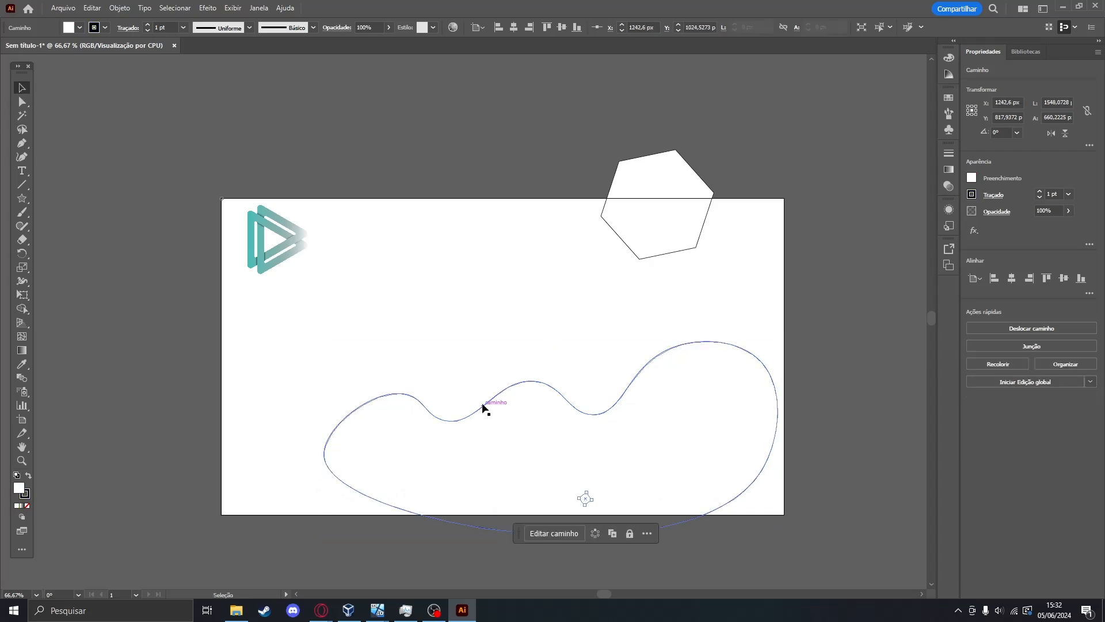
{"action": "left_click_drag", "start_coordinate": [485, 403], "coordinate": [329, 406]}
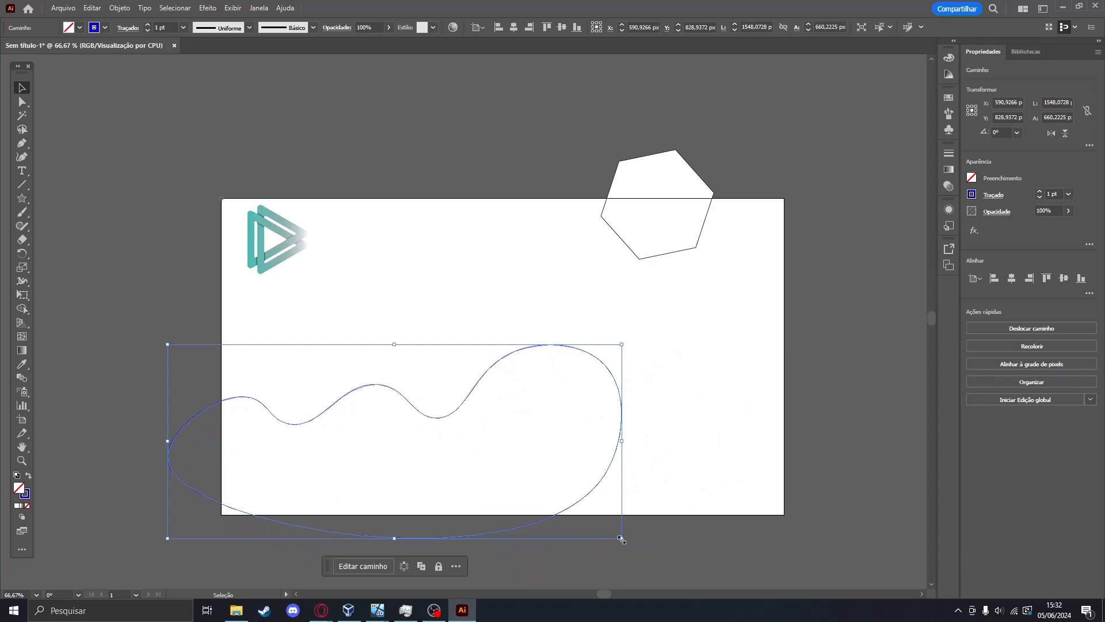
{"action": "left_click_drag", "start_coordinate": [622, 539], "coordinate": [829, 513]}
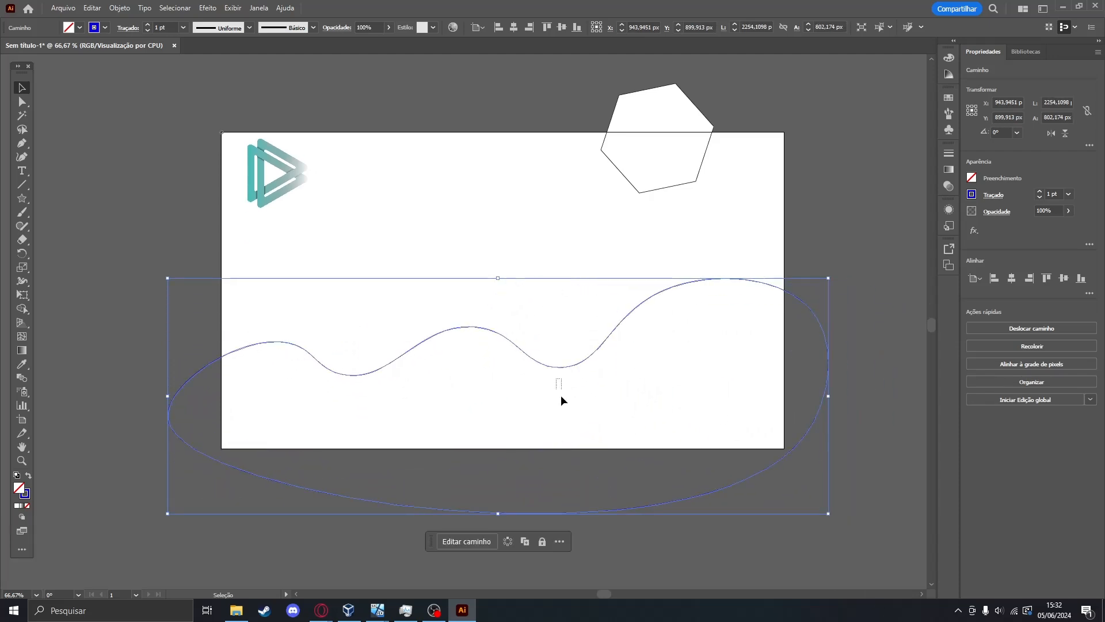
{"action": "left_click_drag", "start_coordinate": [563, 369], "coordinate": [569, 407]}
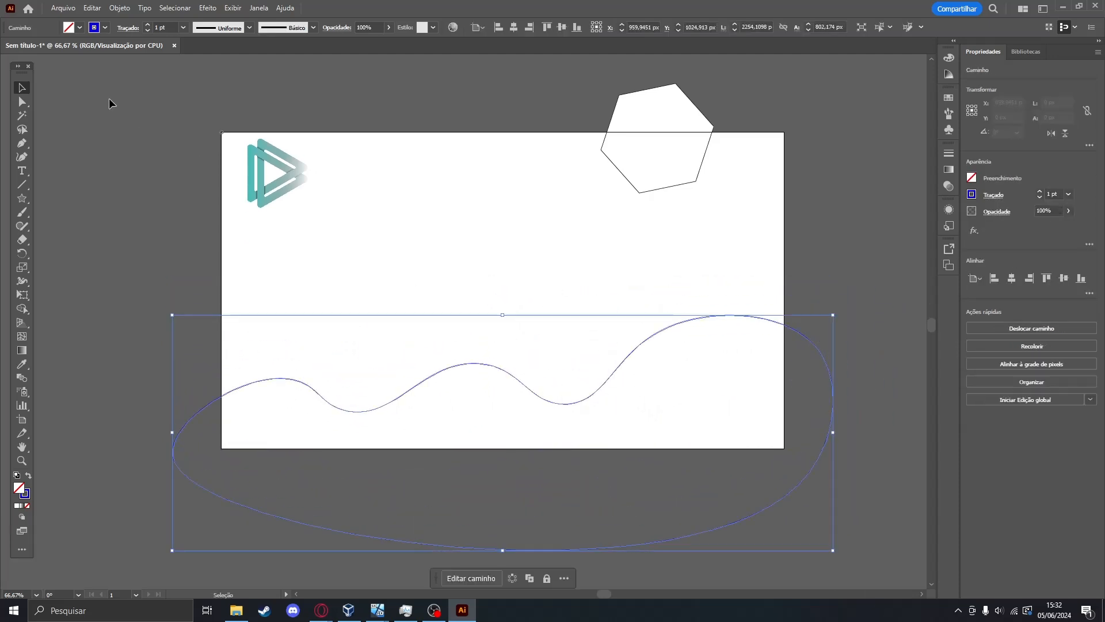
Fill the wavy shape with cyan, and replace its appearance with the teal sampled from the logo using the Eyedropper.
{"action": "left_click", "coordinate": [78, 26]}
{"action": "left_click", "coordinate": [64, 48]}
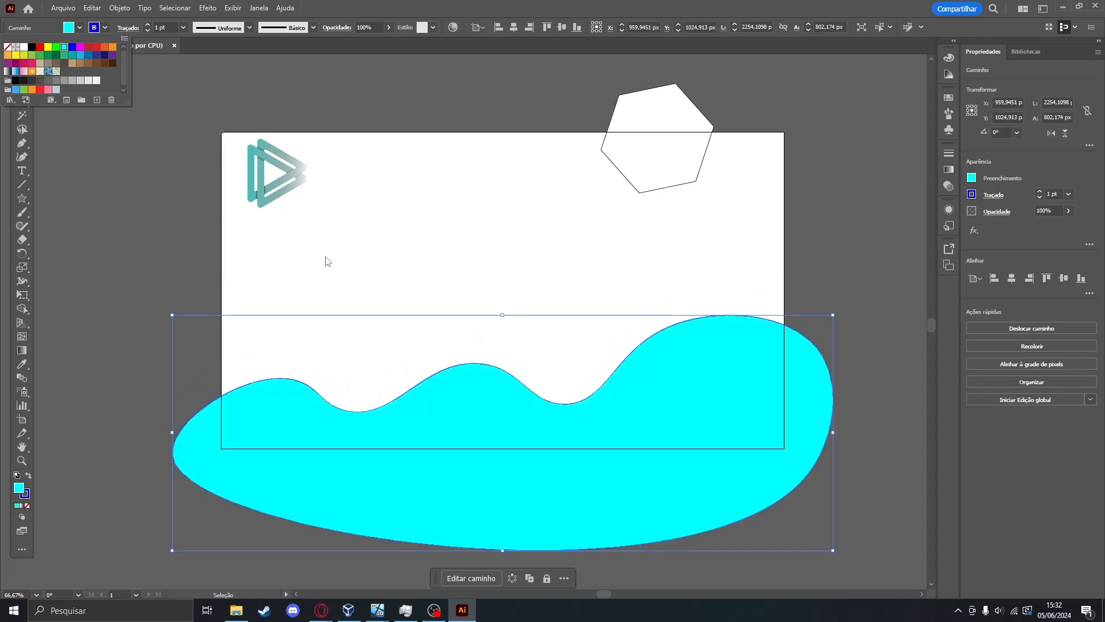
{"action": "key", "text": "i"}
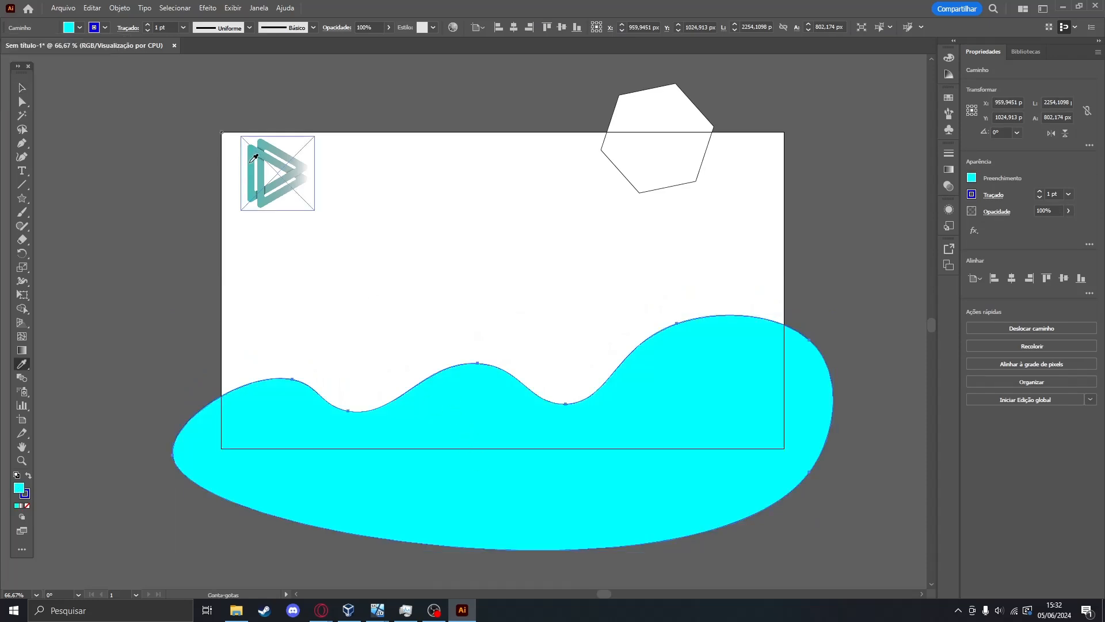
{"action": "left_click", "coordinate": [249, 163]}
Shift the teal wave slightly down and right, and clear the selection.
{"action": "left_click", "coordinate": [23, 88]}
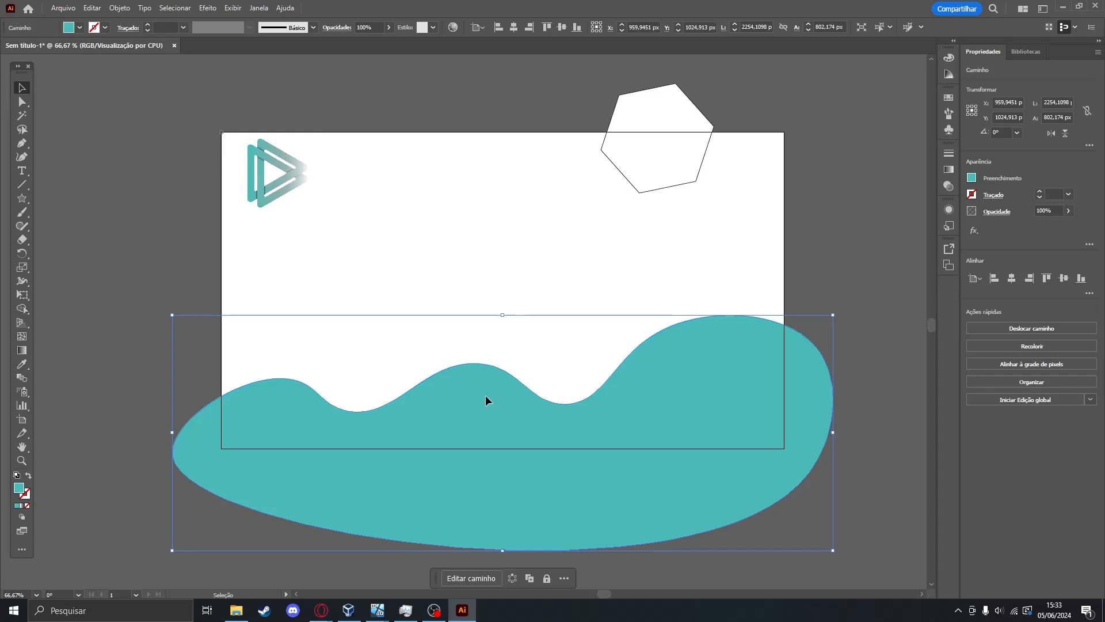
{"action": "left_click_drag", "start_coordinate": [485, 401], "coordinate": [496, 409]}
{"action": "left_click", "coordinate": [662, 149]}
{"action": "left_click", "coordinate": [672, 279]}
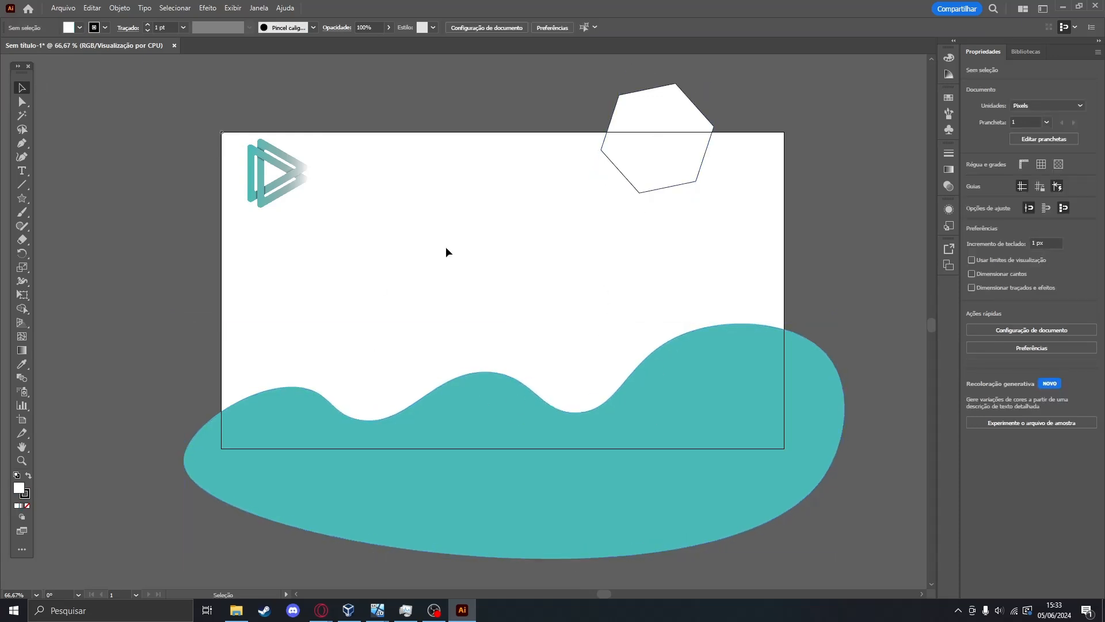
Draw a closed zigzag mountain shape of about 1693 × 379 px across the middle of the artboard with the Pen tool.
{"action": "key", "text": "p"}
{"action": "left_click", "coordinate": [343, 290]}
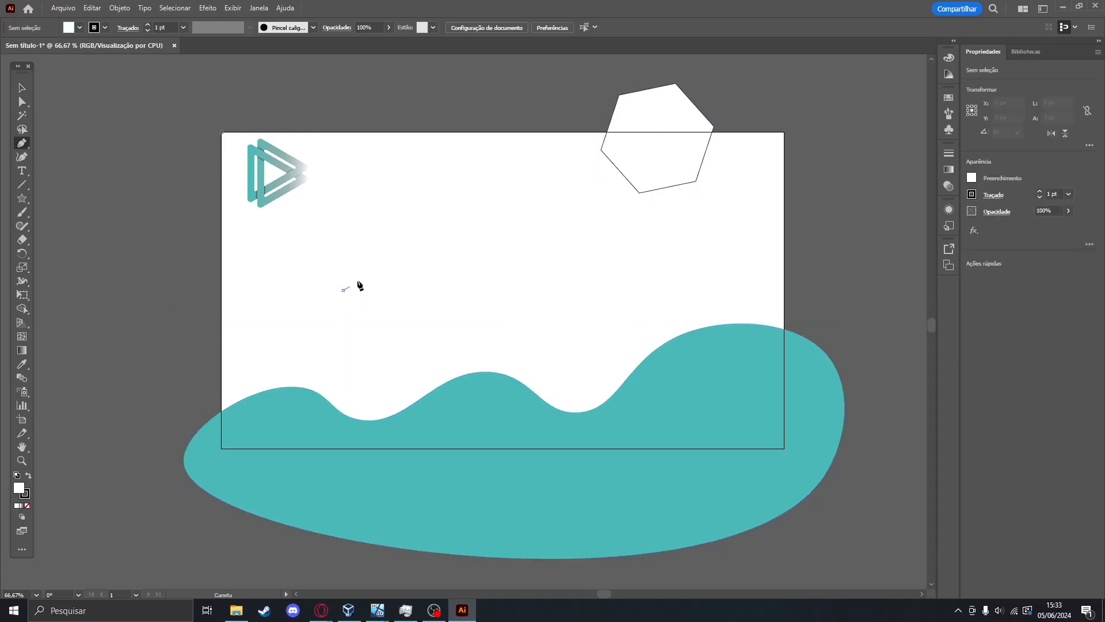
{"action": "left_click", "coordinate": [461, 210]}
{"action": "left_click", "coordinate": [549, 272]}
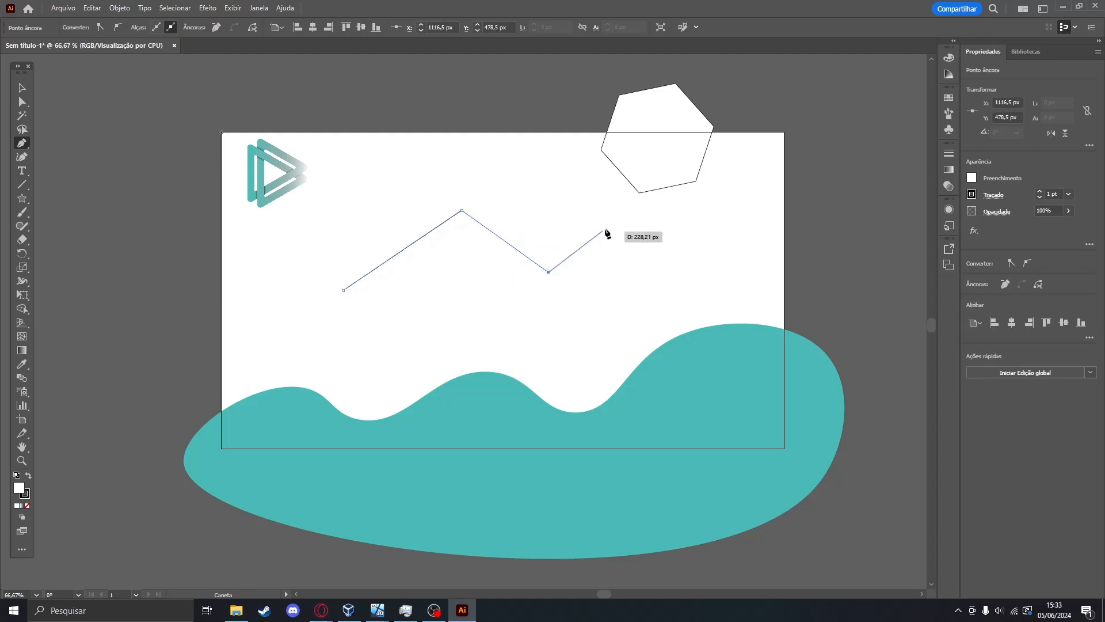
{"action": "left_click", "coordinate": [616, 205]}
{"action": "left_click", "coordinate": [667, 256]}
{"action": "left_click", "coordinate": [743, 182]}
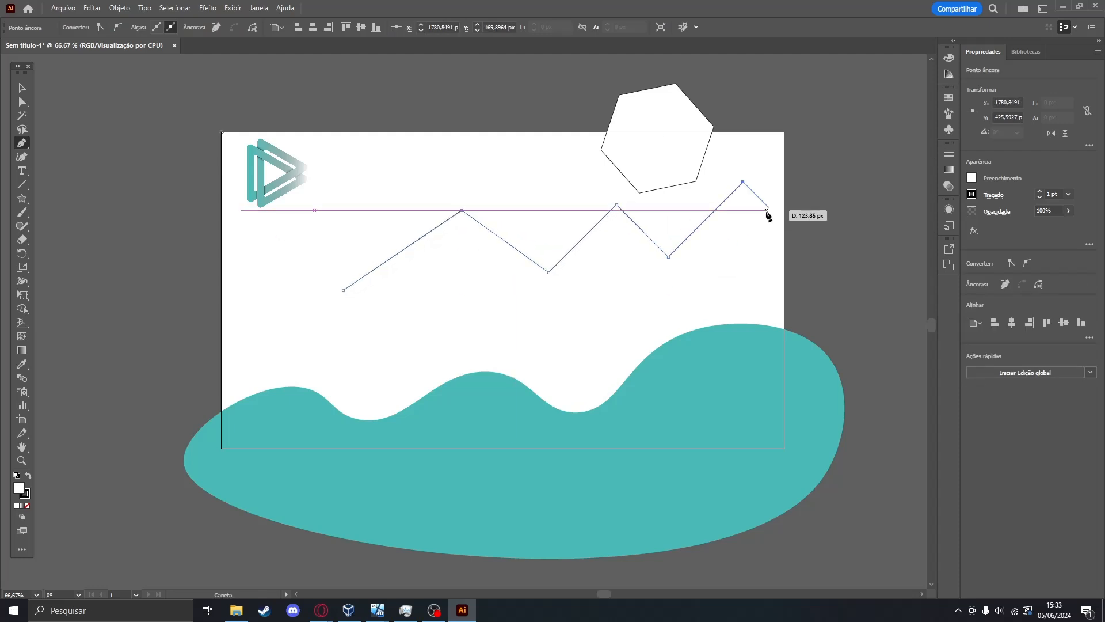
{"action": "left_click", "coordinate": [839, 278]}
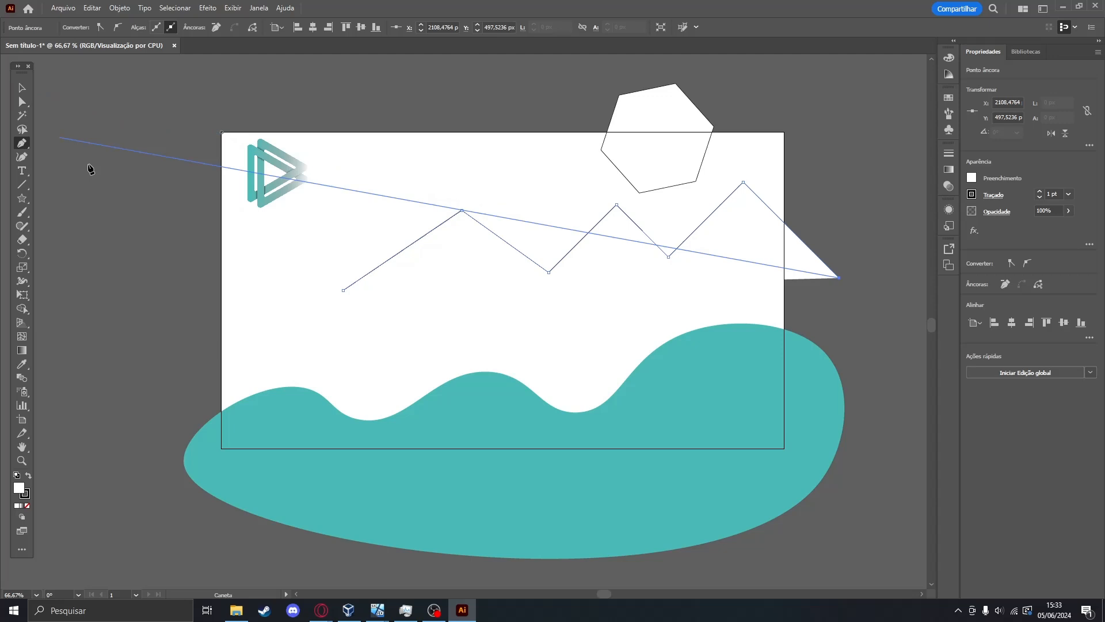
{"action": "left_click", "coordinate": [344, 292]}
{"action": "mouse_move", "coordinate": [330, 297]}
{"action": "left_mouse_down"}
{"action": "mouse_move", "coordinate": [361, 297]}
{"action": "mouse_move", "coordinate": [344, 291]}
{"action": "left_mouse_up"}
Move the mountain shape down over the teal wave and give it the light grey sampled from the logo's faded tip with the Eyedropper.
{"action": "left_click", "coordinate": [22, 88]}
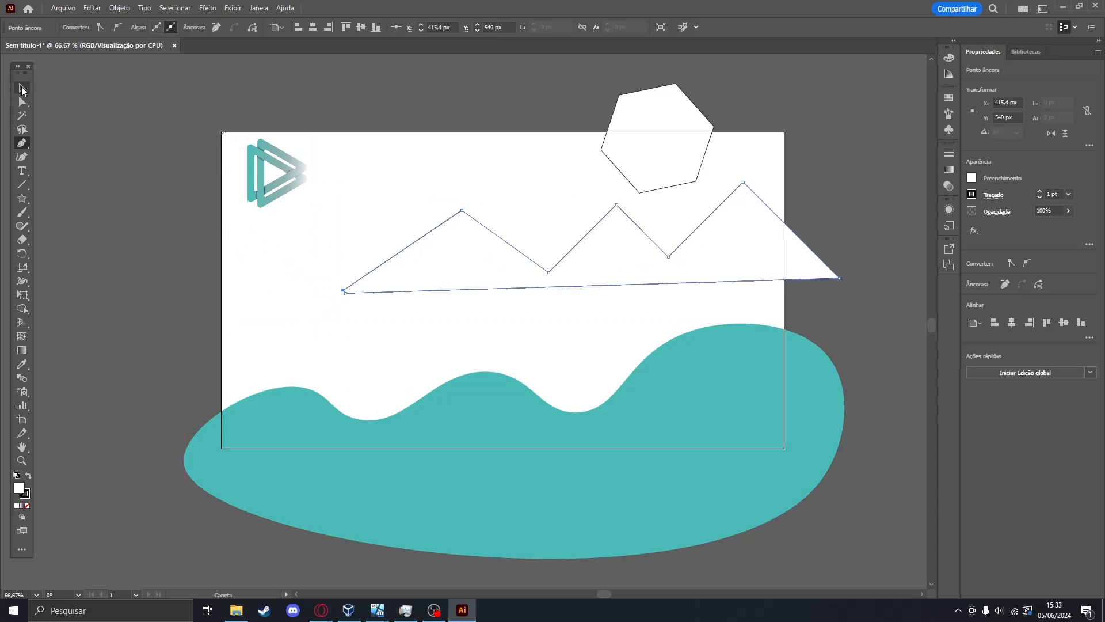
{"action": "left_click", "coordinate": [481, 266]}
{"action": "left_click_drag", "start_coordinate": [481, 266], "coordinate": [487, 459]}
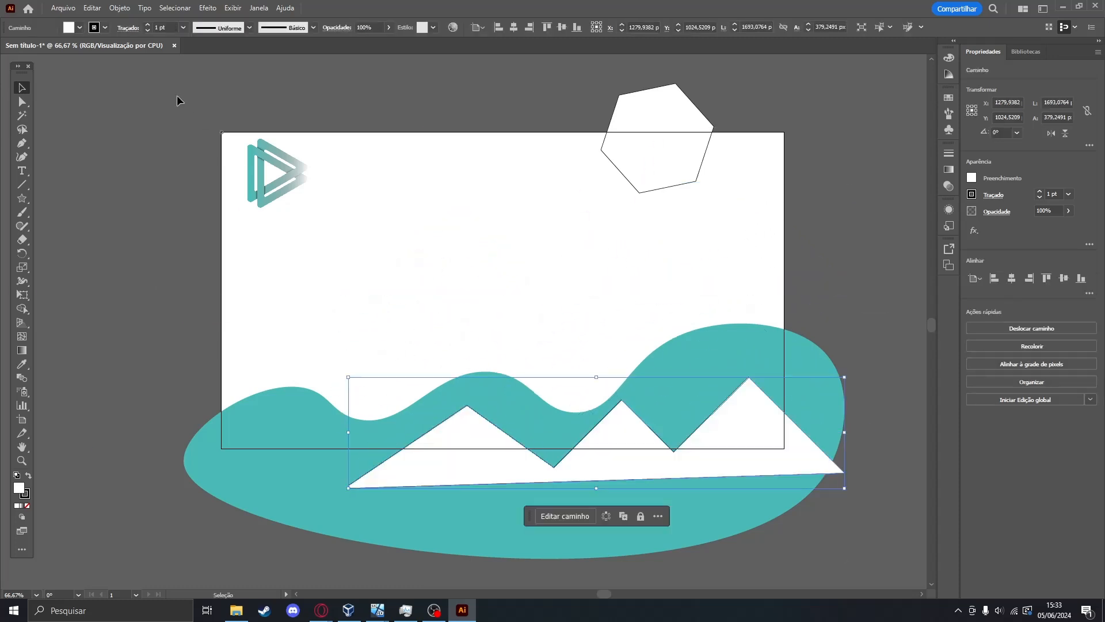
{"action": "key", "text": "i"}
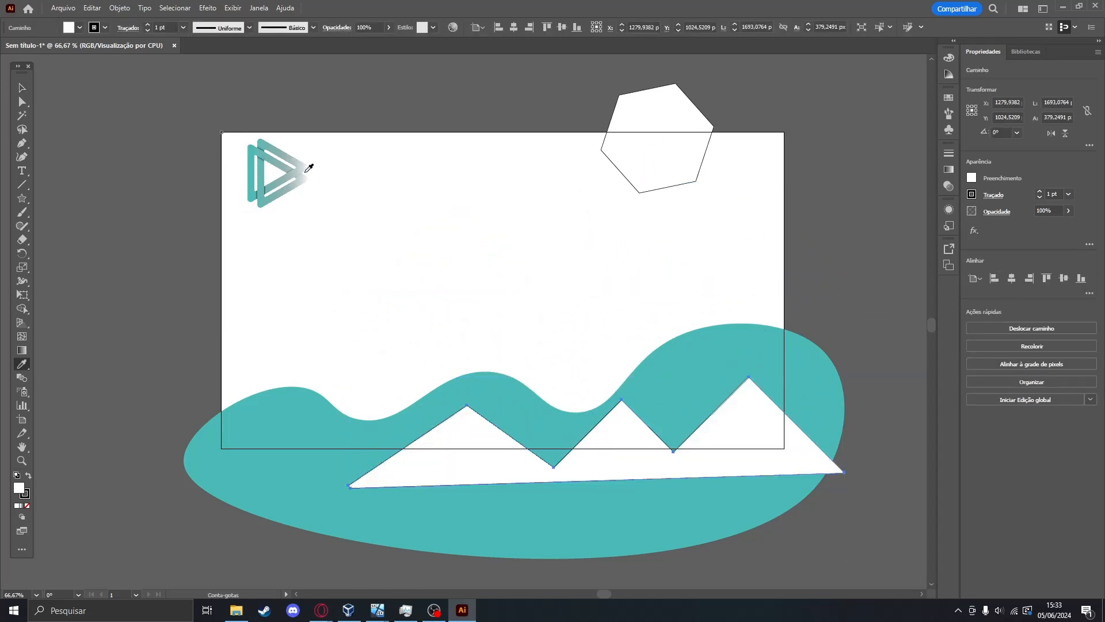
{"action": "left_click", "coordinate": [301, 167]}
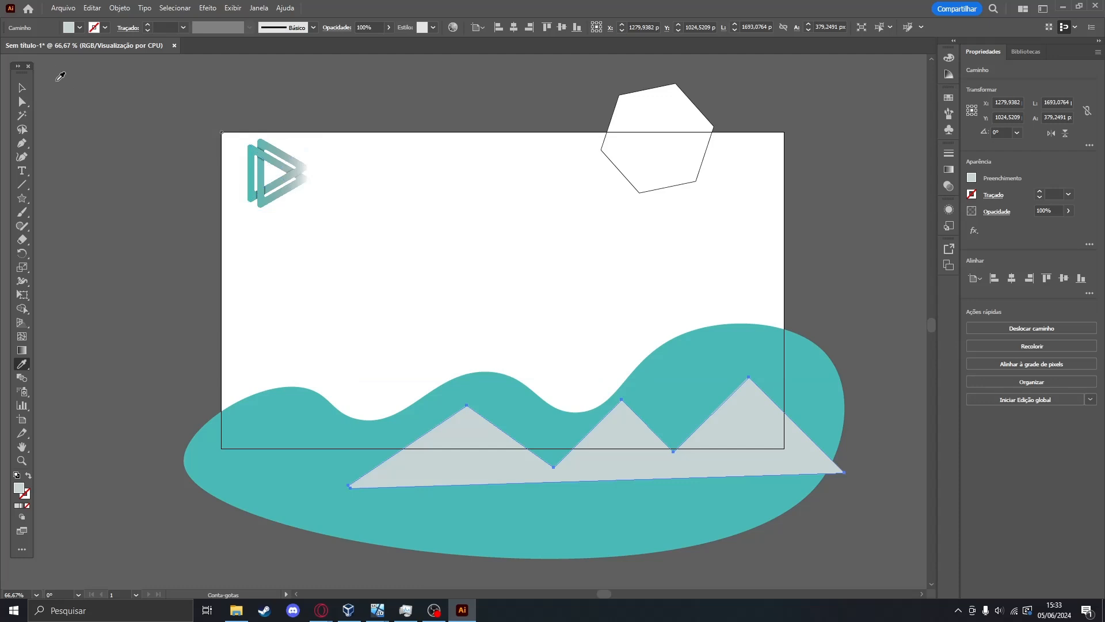
{"action": "left_click", "coordinate": [23, 91]}
Enlarge the grey mountain shape to about 2451 × 612 px and position it across the artboard's lower part, past both side edges.
{"action": "left_click_drag", "start_coordinate": [763, 461], "coordinate": [768, 430]}
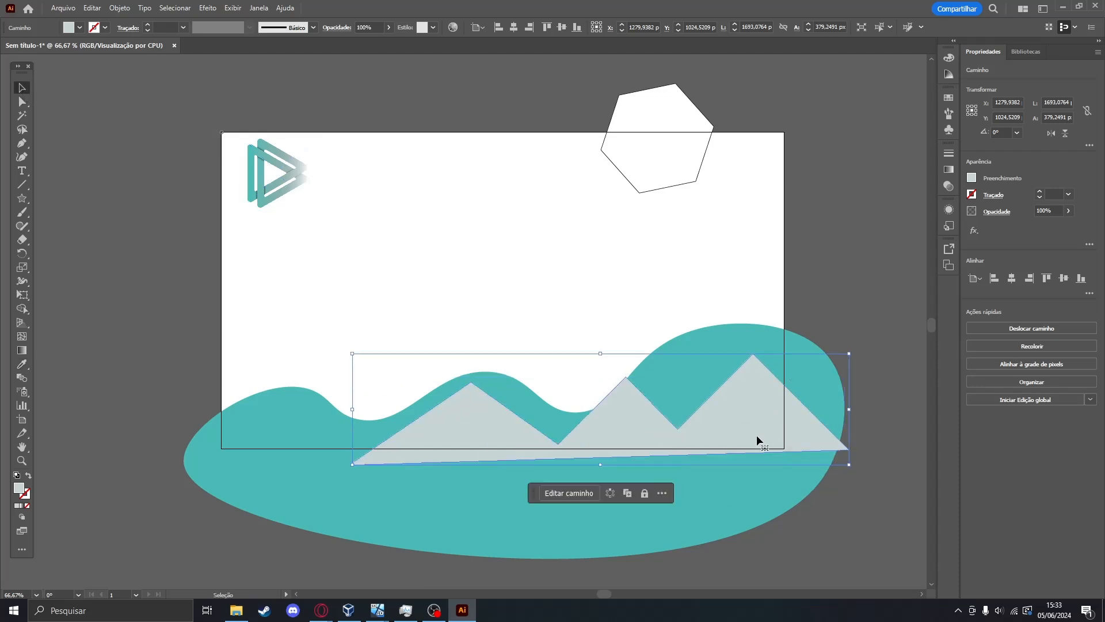
{"action": "left_click_drag", "start_coordinate": [354, 460], "coordinate": [125, 534]}
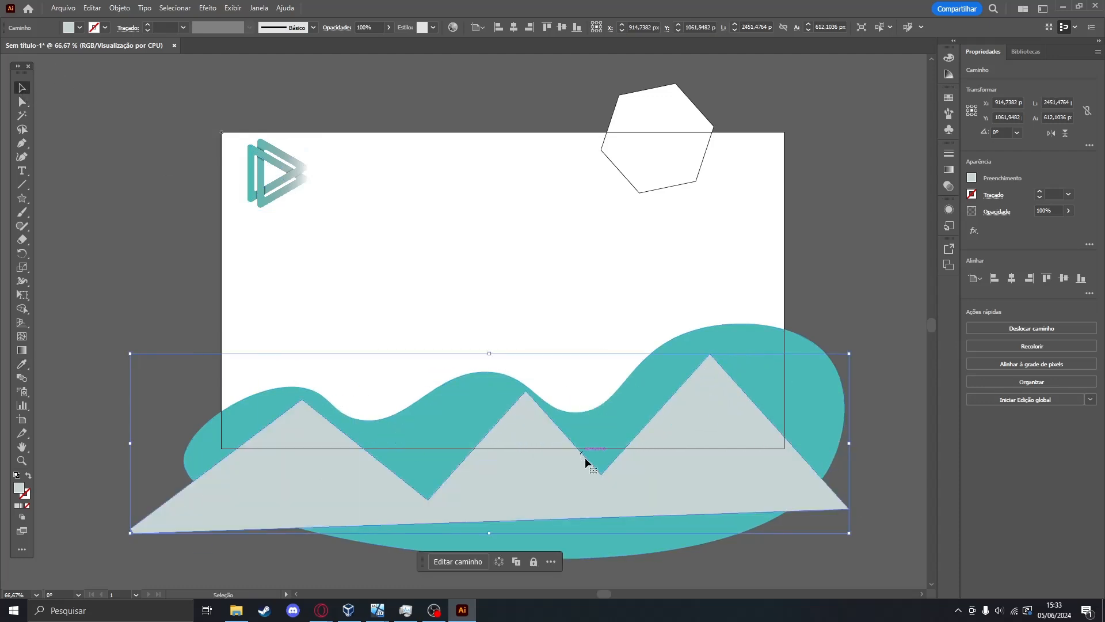
{"action": "left_click_drag", "start_coordinate": [585, 457], "coordinate": [608, 442]}
Switch to the Google Meet call, admit the waiting participant, and show the list of people instead of the chat.
{"action": "mouse_move", "coordinate": [326, 613]}
{"action": "left_click", "coordinate": [253, 562]}
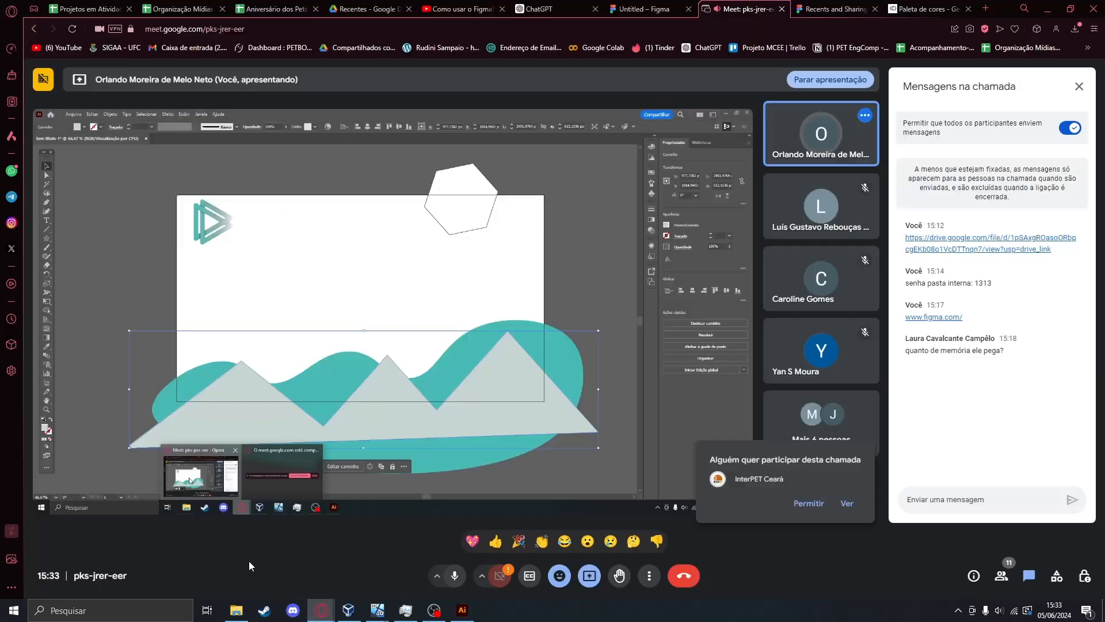
{"action": "left_click", "coordinate": [1080, 89]}
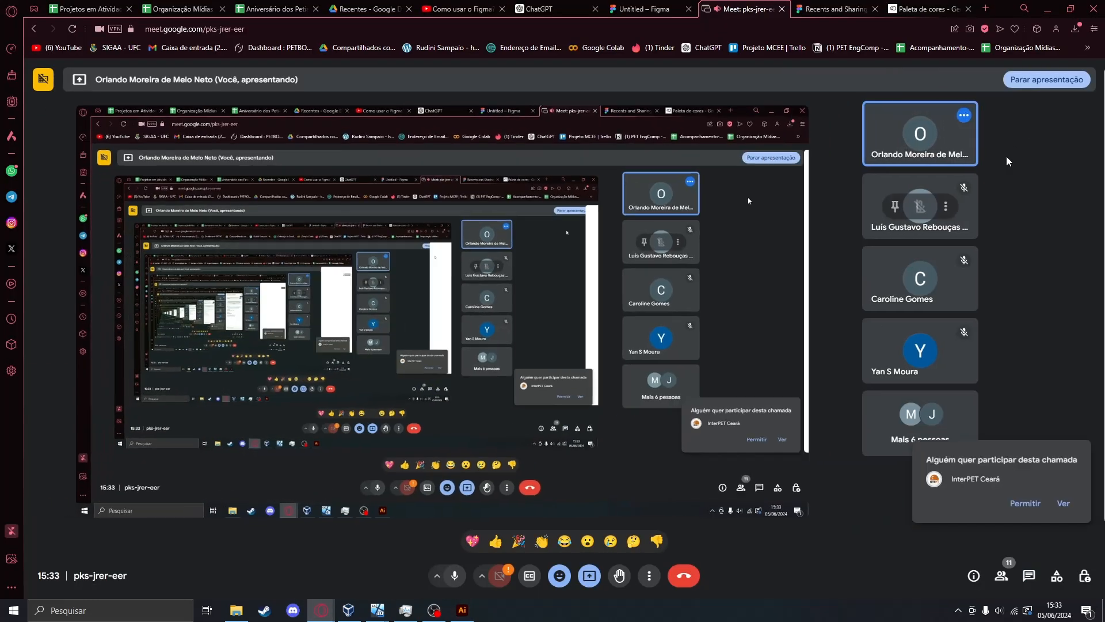
{"action": "left_click", "coordinate": [1023, 503]}
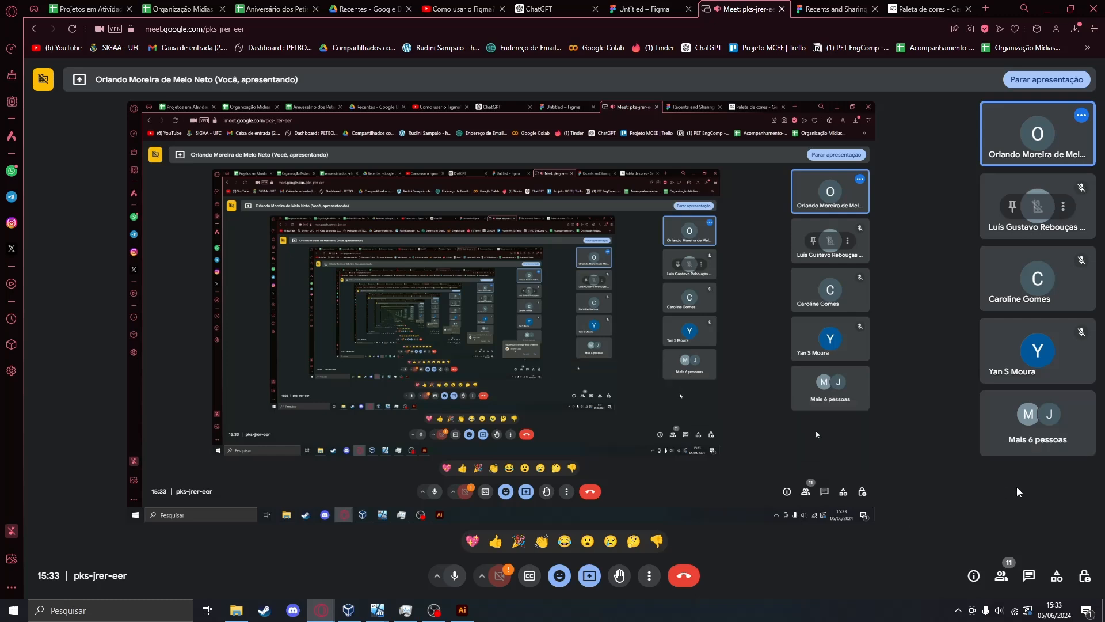
{"action": "left_click", "coordinate": [1002, 577]}
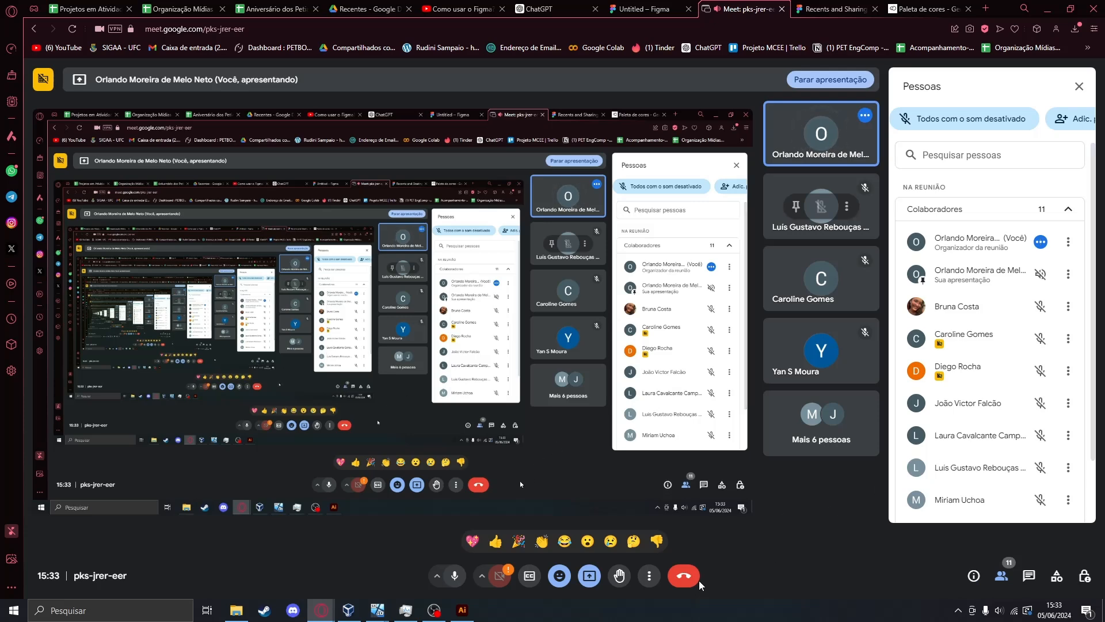
Return to Illustrator and delete the grey mountain shape together with the teal wave.
{"action": "mouse_move", "coordinate": [462, 610]}
{"action": "left_click", "coordinate": [403, 575]}
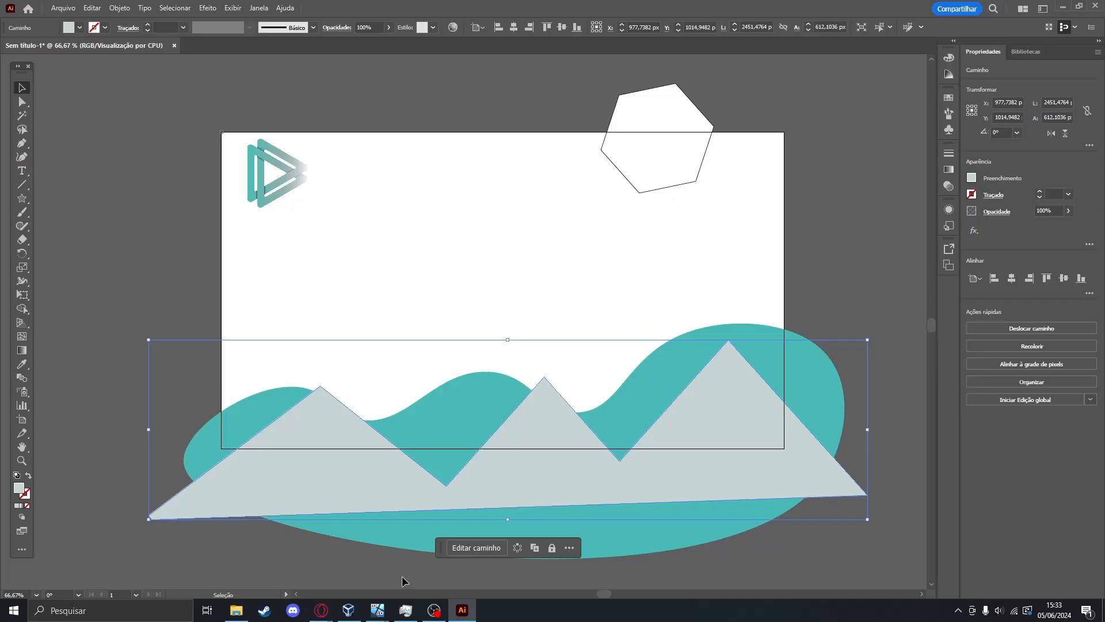
{"action": "left_click_drag", "start_coordinate": [709, 453], "coordinate": [724, 368]}
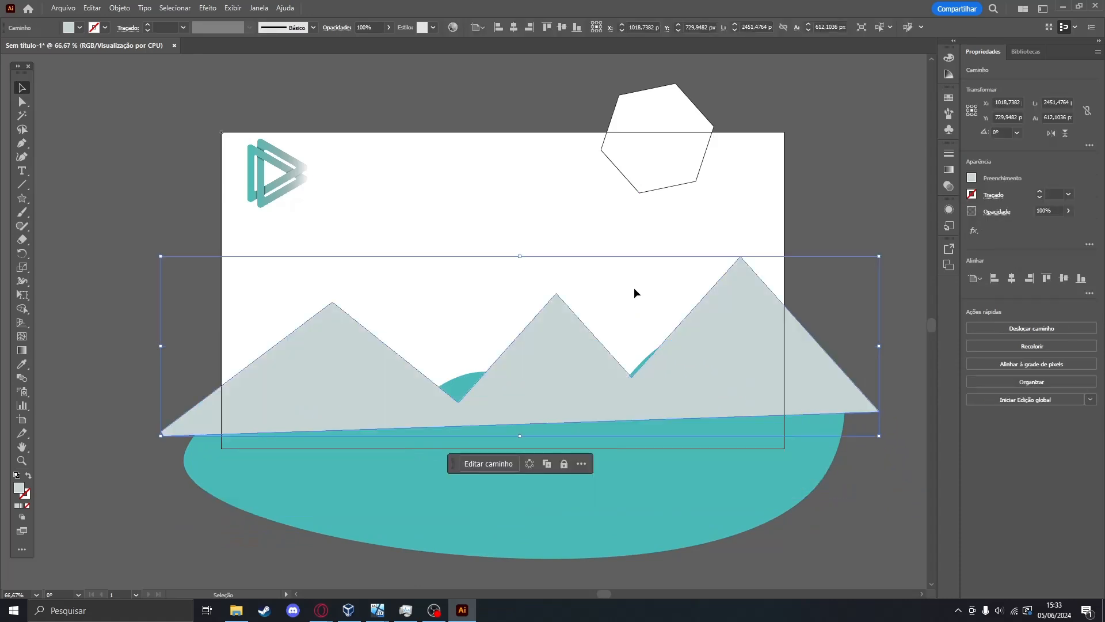
{"action": "left_click_drag", "start_coordinate": [691, 333], "coordinate": [637, 427]}
{"action": "left_click_drag", "start_coordinate": [817, 288], "coordinate": [693, 405]}
{"action": "key", "text": "Delete"}
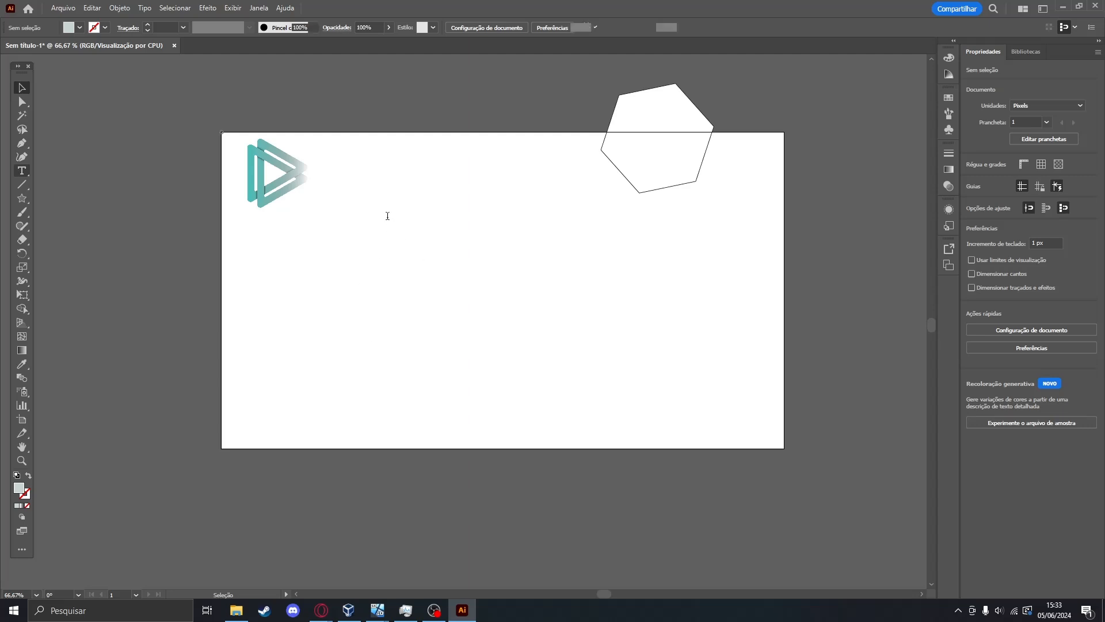
Place a line of point text reading "Lorem ipsum" in 12 pt Myriad Pro below and right of the logo.
{"action": "left_click", "coordinate": [362, 251]}
{"action": "key", "text": "Escape"}
{"action": "scroll", "coordinate": [361, 259], "scroll_direction": "left", "scroll_amount": 2}
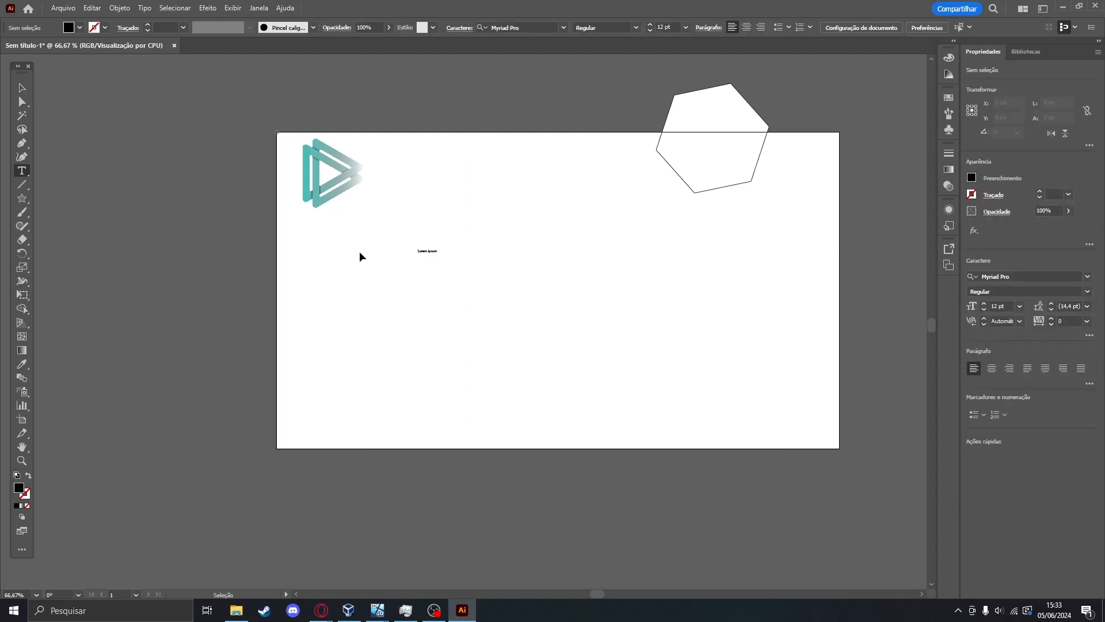
{"action": "scroll", "coordinate": [457, 254], "scroll_direction": "up", "scroll_amount": 5}
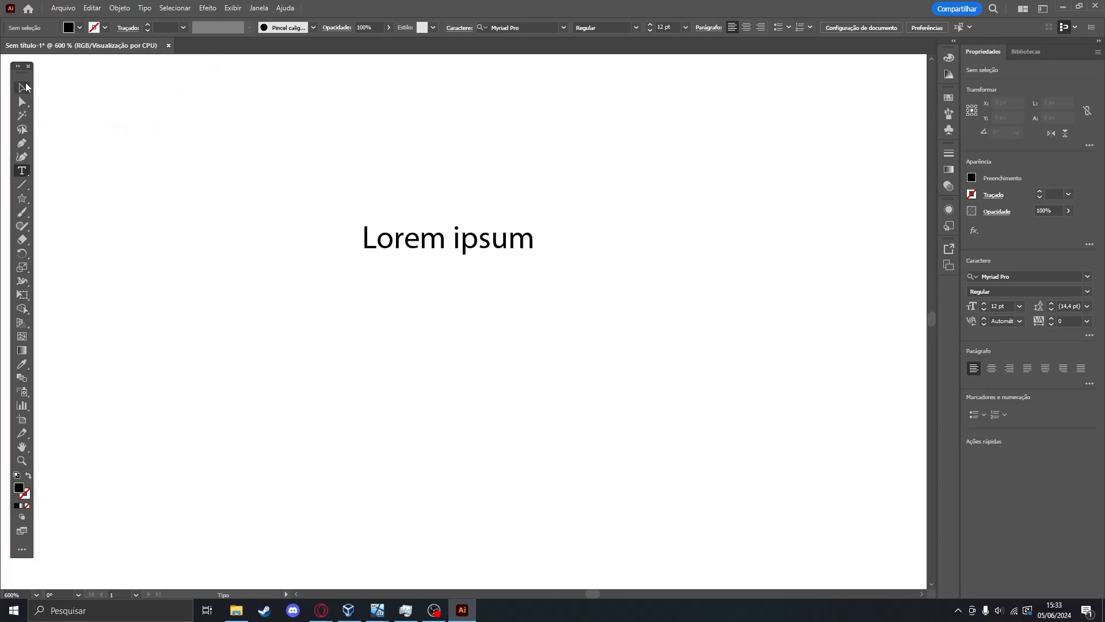
{"action": "left_click", "coordinate": [23, 87]}
{"action": "scroll", "coordinate": [305, 236], "scroll_direction": "down", "scroll_amount": 5}
Create an area text box of about 499 × 395 px filled with placeholder text below the "Lorem ipsum" line.
{"action": "key", "text": "t"}
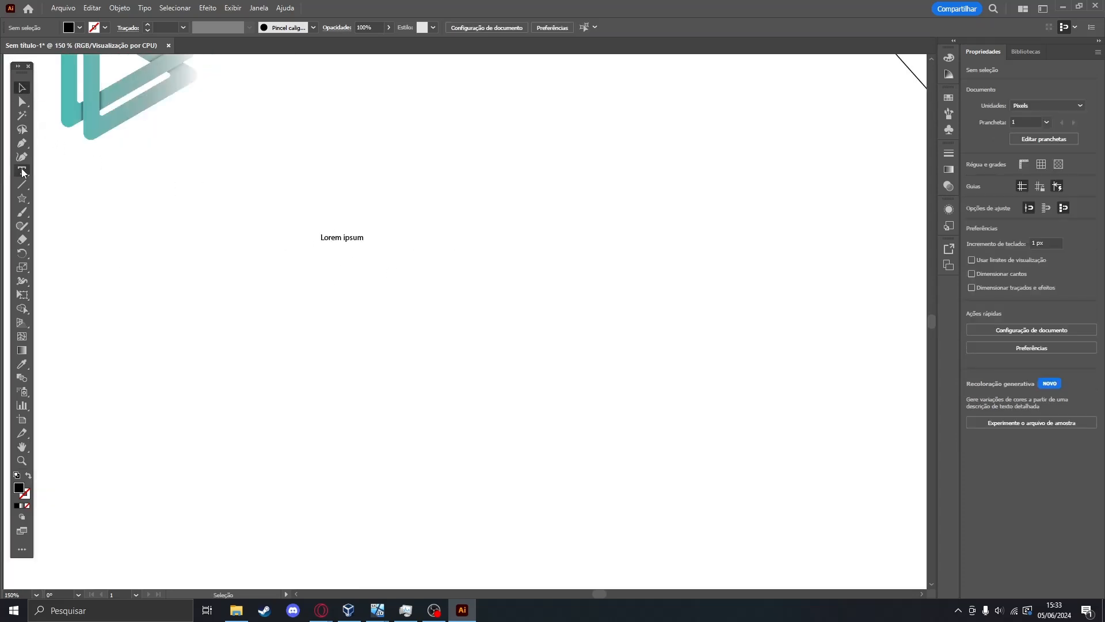
{"action": "left_click_drag", "start_coordinate": [255, 294], "coordinate": [593, 560]}
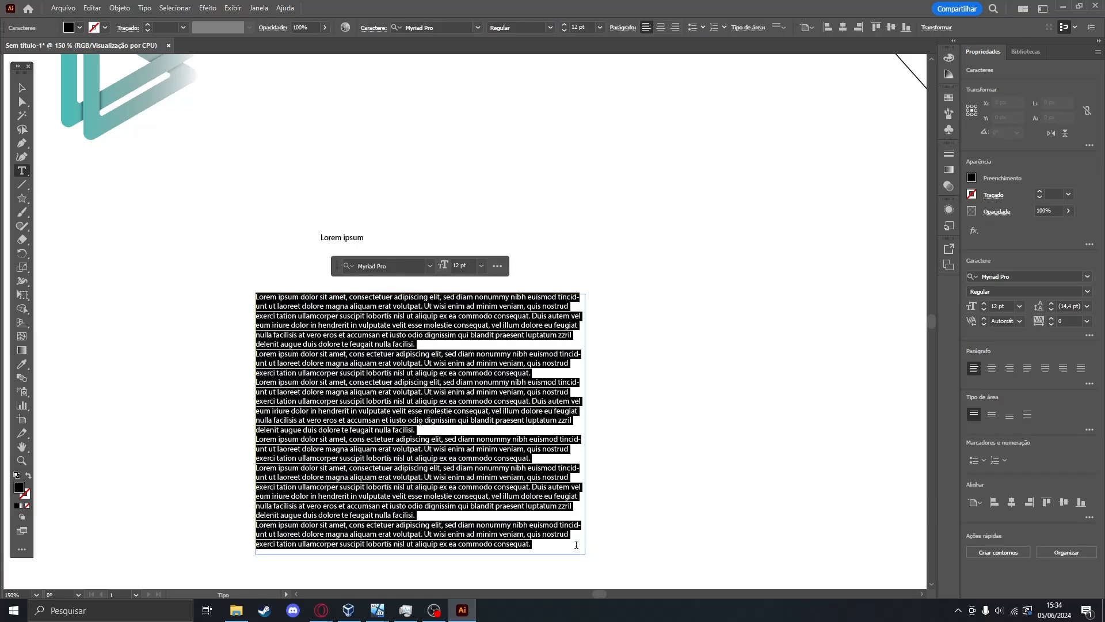
{"action": "left_click", "coordinate": [22, 87]}
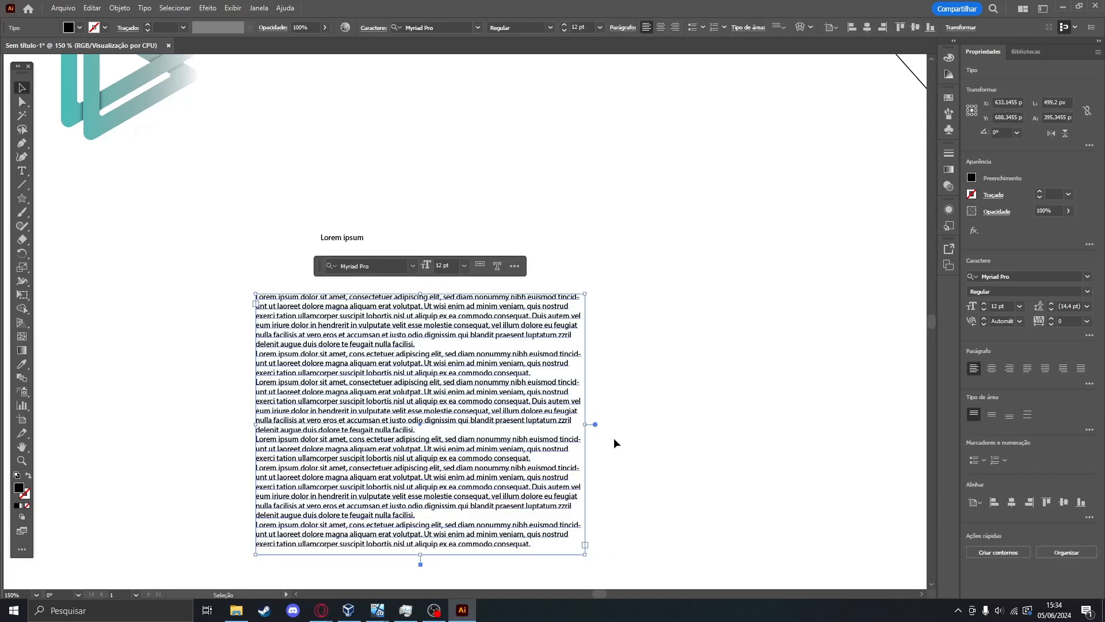
{"action": "left_click", "coordinate": [613, 437]}
Move the paragraph text box up to the right of the "Lorem ipsum" line.
{"action": "left_click_drag", "start_coordinate": [625, 362], "coordinate": [655, 378]}
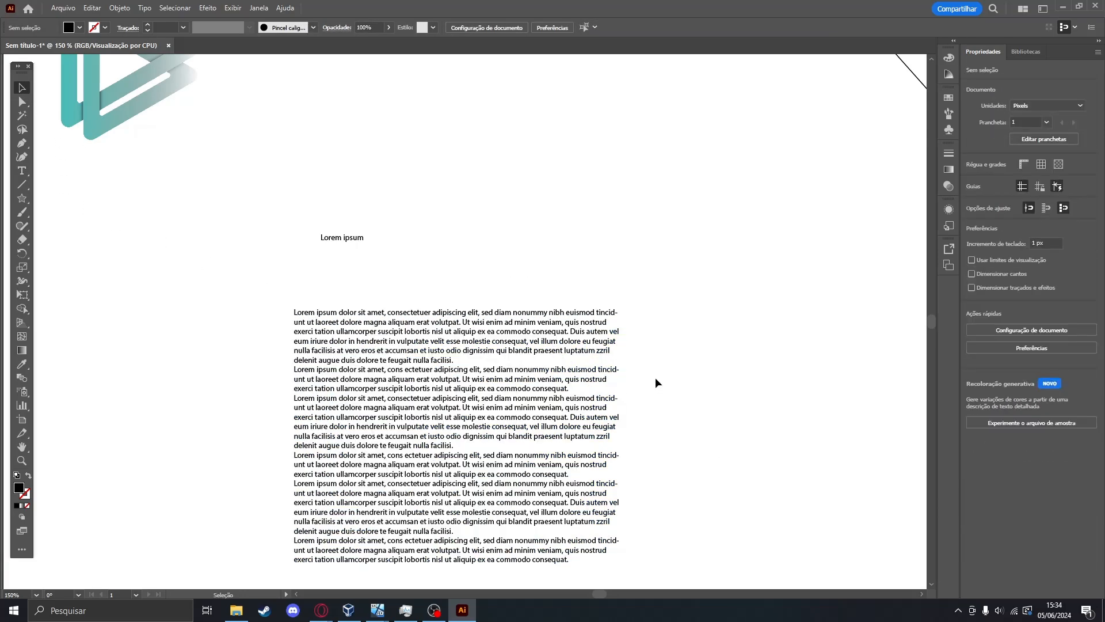
{"action": "left_click_drag", "start_coordinate": [429, 363], "coordinate": [557, 292]}
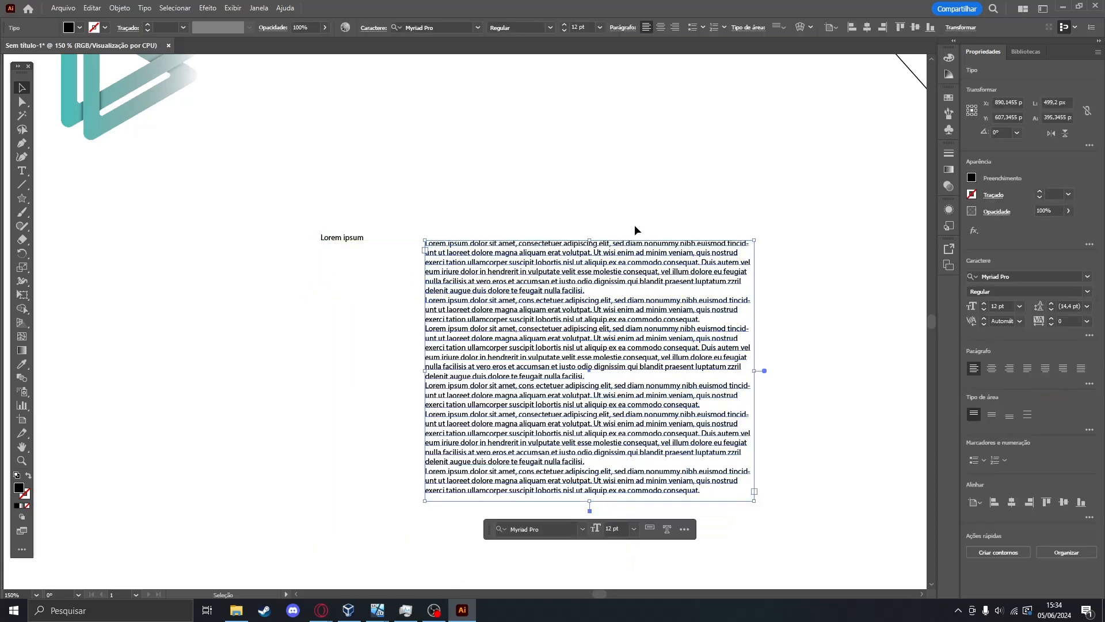
{"action": "scroll", "coordinate": [577, 337], "scroll_direction": "down", "scroll_amount": 1}
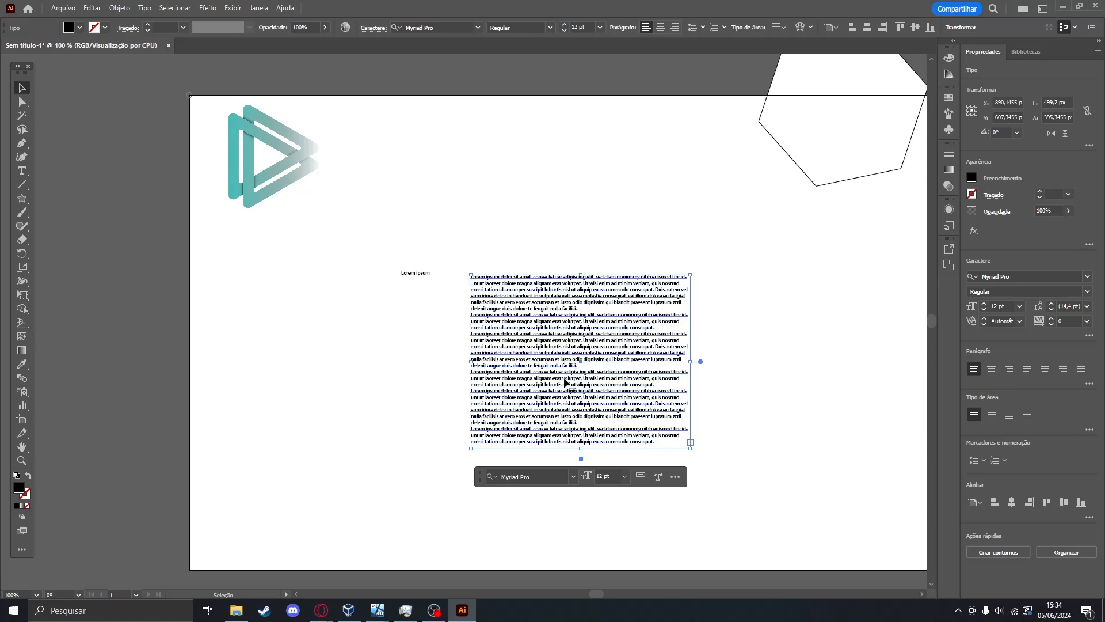
{"action": "left_click_drag", "start_coordinate": [547, 378], "coordinate": [410, 197]}
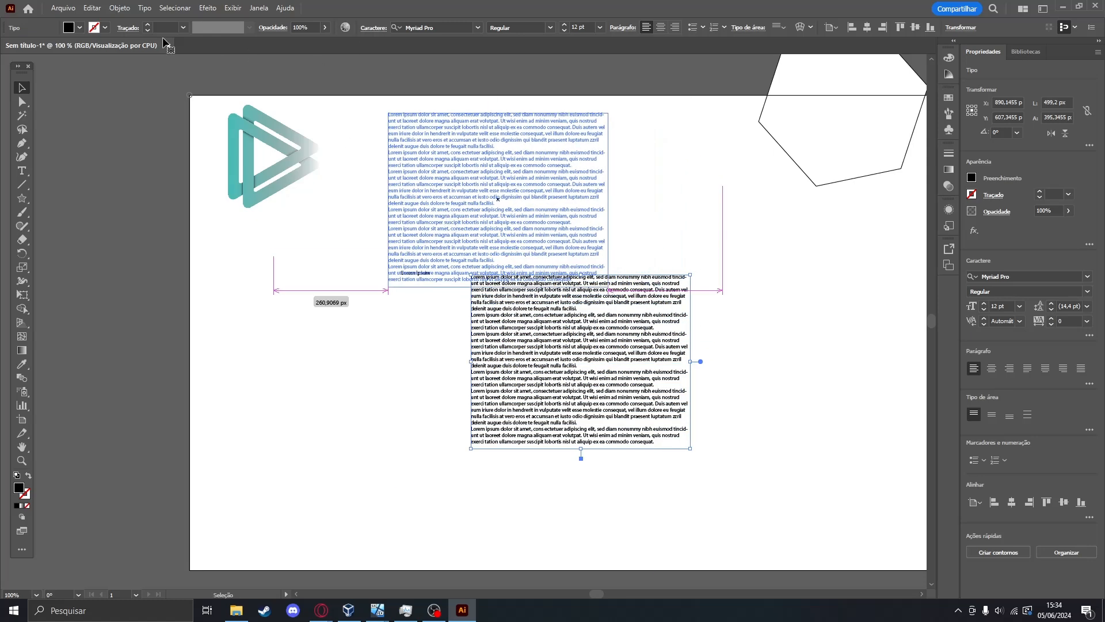
{"action": "left_click_drag", "start_coordinate": [164, 42], "coordinate": [325, 106]}
{"action": "left_click_drag", "start_coordinate": [412, 151], "coordinate": [583, 251]}
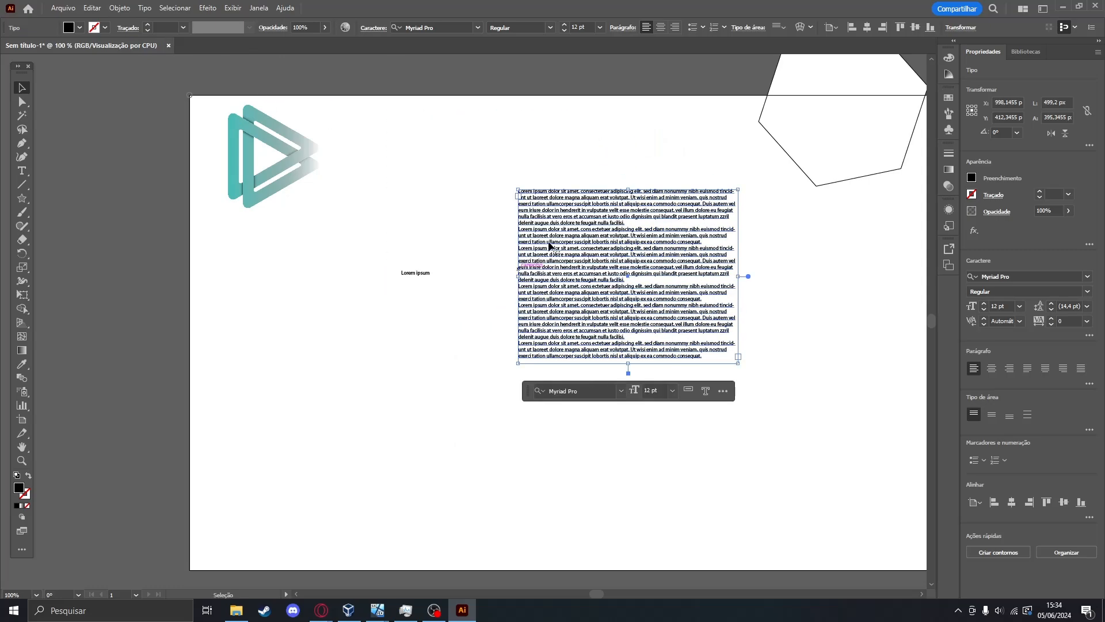
Resize the paragraph text box to about 537 × 369 px.
{"action": "mouse_move", "coordinate": [513, 361]}
{"action": "left_mouse_down"}
{"action": "mouse_move", "coordinate": [420, 403]}
{"action": "mouse_move", "coordinate": [405, 474]}
{"action": "mouse_move", "coordinate": [587, 361]}
{"action": "mouse_move", "coordinate": [533, 340]}
{"action": "mouse_move", "coordinate": [501, 347]}
{"action": "mouse_move", "coordinate": [501, 364]}
{"action": "left_mouse_up"}
{"action": "left_click", "coordinate": [462, 454]}
{"action": "scroll", "coordinate": [407, 329], "scroll_direction": "left", "scroll_amount": 1}
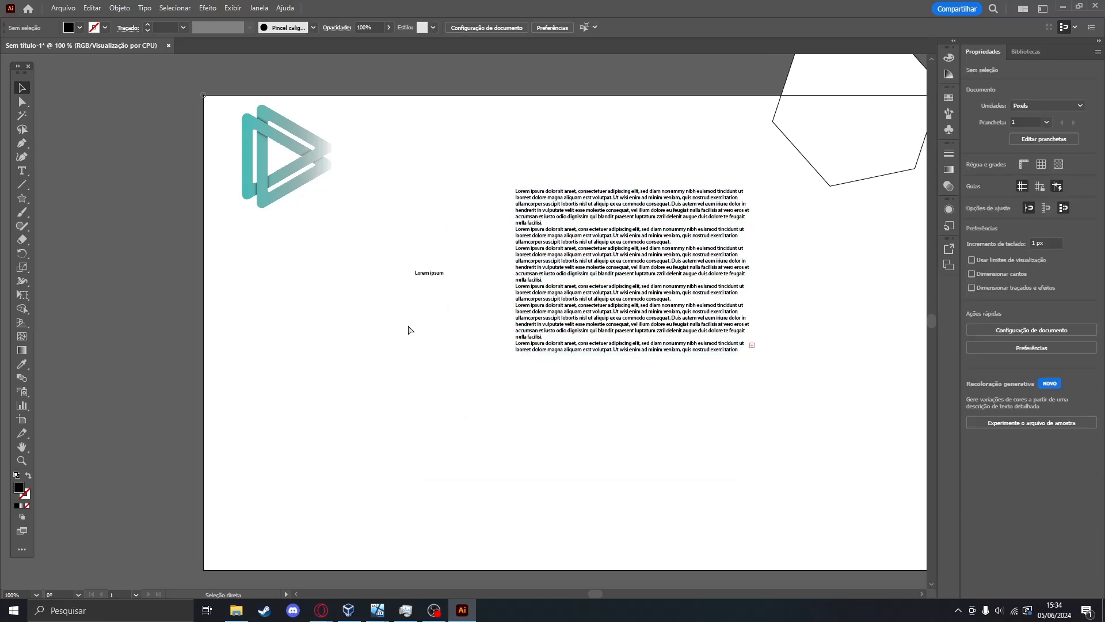
{"action": "scroll", "coordinate": [468, 282], "scroll_direction": "up", "scroll_amount": 3}
{"action": "left_click_drag", "start_coordinate": [468, 281], "coordinate": [245, 328]}
{"action": "left_click_drag", "start_coordinate": [400, 365], "coordinate": [426, 390]}
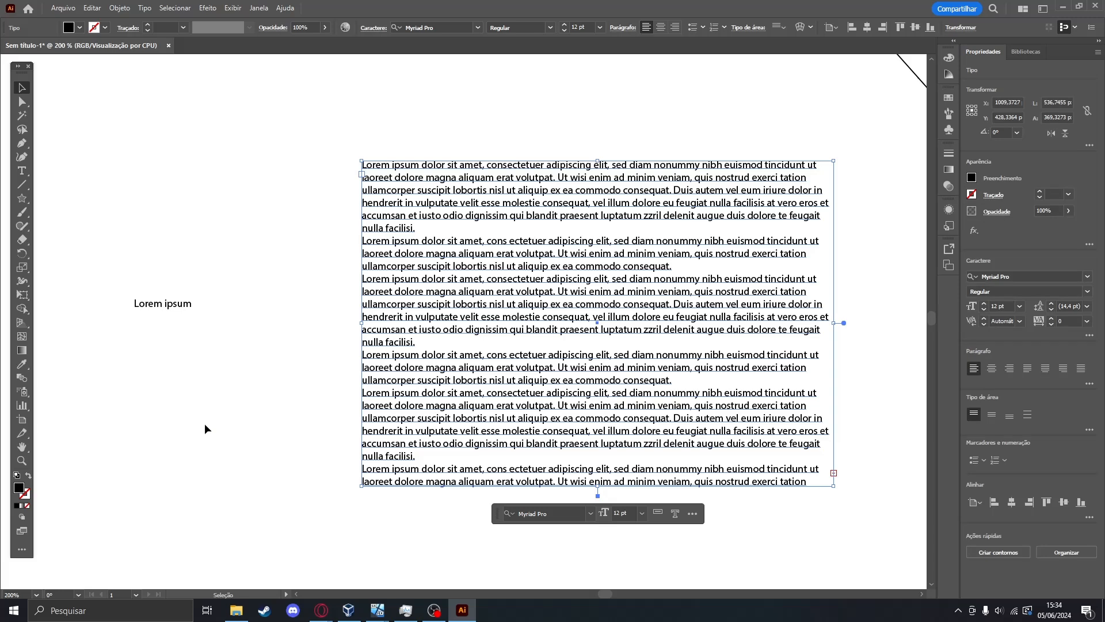
Enlarge the "Lorem ipsum" line to about 35.35 pt and position it left of the paragraph text box, clear of its edge.
{"action": "left_click", "coordinate": [164, 305]}
{"action": "left_click_drag", "start_coordinate": [192, 309], "coordinate": [305, 379]}
{"action": "left_click", "coordinate": [265, 413]}
{"action": "left_click_drag", "start_coordinate": [268, 320], "coordinate": [193, 321]}
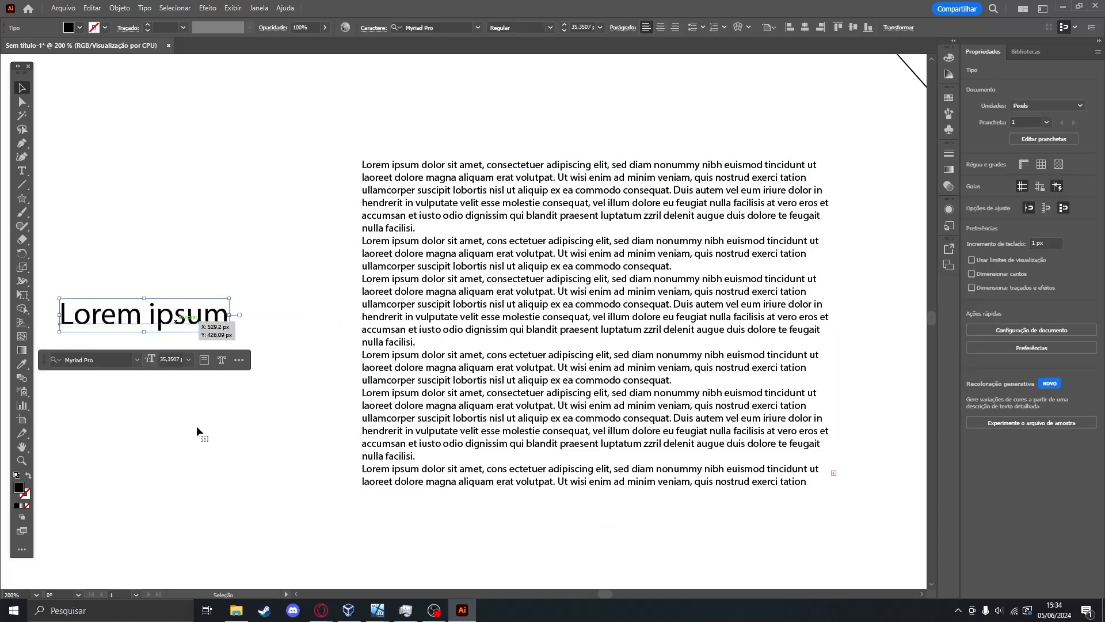
{"action": "left_click", "coordinate": [198, 429]}
Move the "Lorem ipsum" line up, and shift the paragraph text box slightly up and left.
{"action": "key", "text": "space"}
{"action": "left_click_drag", "start_coordinate": [274, 436], "coordinate": [345, 441]}
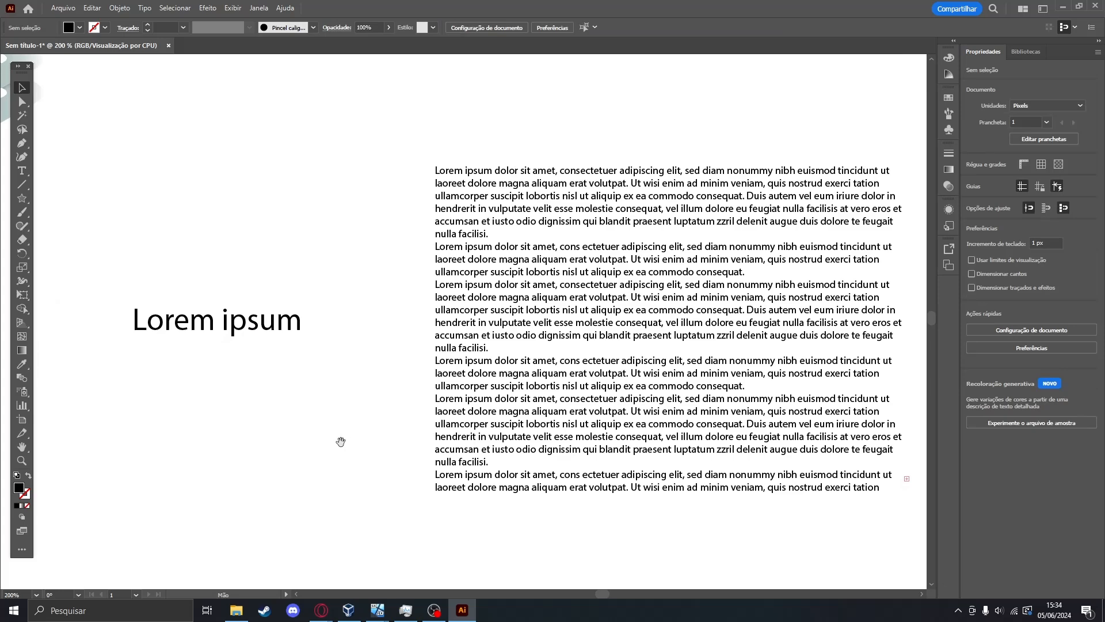
{"action": "scroll", "coordinate": [345, 403], "scroll_direction": "up", "scroll_amount": 1}
{"action": "scroll", "coordinate": [345, 403], "scroll_direction": "right", "scroll_amount": 1}
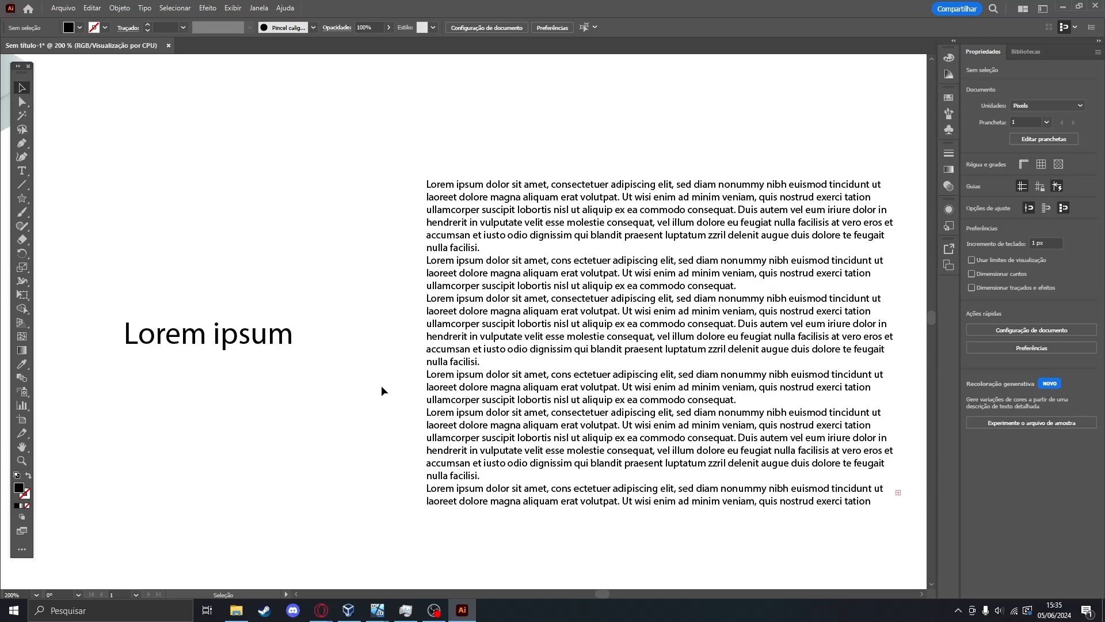
{"action": "left_click_drag", "start_coordinate": [225, 342], "coordinate": [214, 233]}
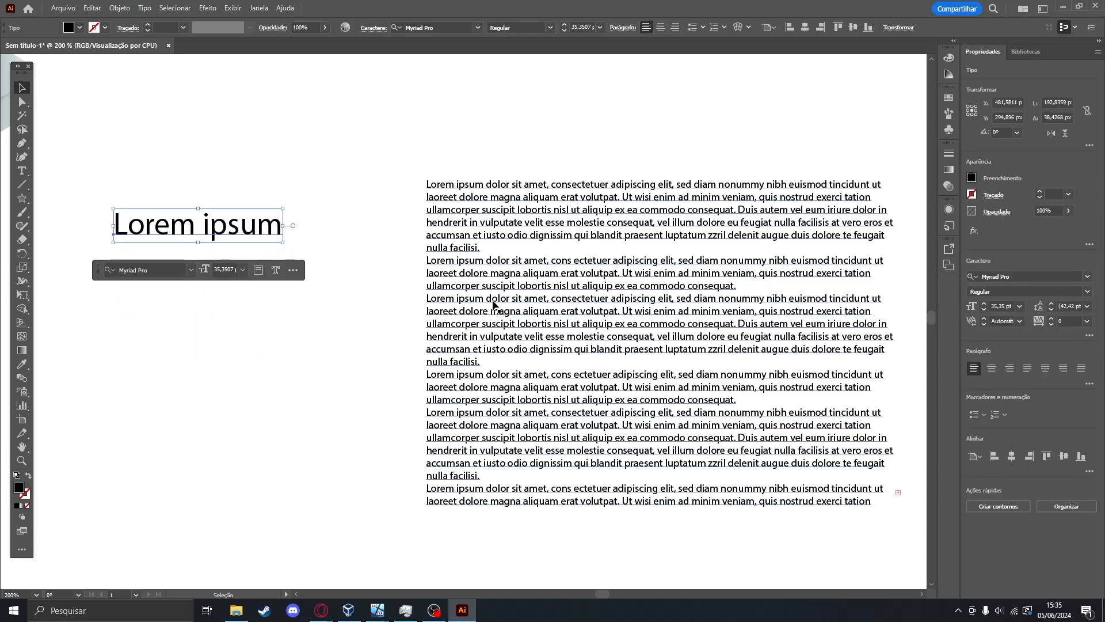
{"action": "left_click_drag", "start_coordinate": [495, 320], "coordinate": [452, 297]}
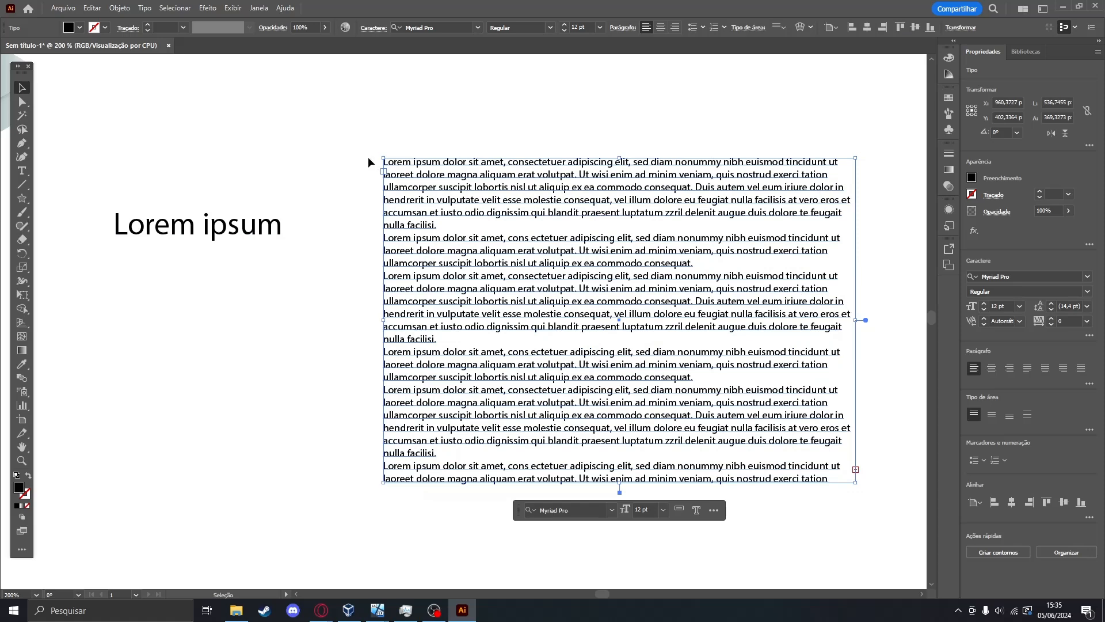
Try centre and right alignment on the paragraph text, ending with left alignment.
{"action": "left_click", "coordinate": [662, 29]}
{"action": "left_click", "coordinate": [677, 27]}
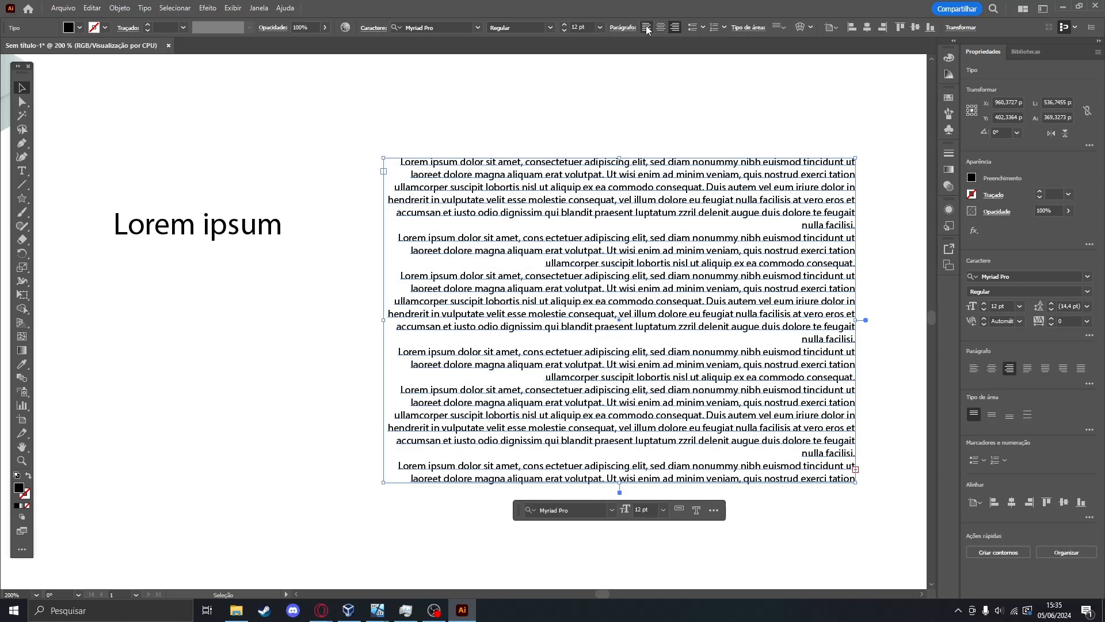
{"action": "left_click", "coordinate": [646, 27]}
Increase the font size of the paragraph text to 18 pt.
{"action": "left_click", "coordinate": [564, 24]}
{"action": "left_click", "coordinate": [564, 24]}
{"action": "left_click", "coordinate": [564, 24]}
{"action": "left_click", "coordinate": [565, 23]}
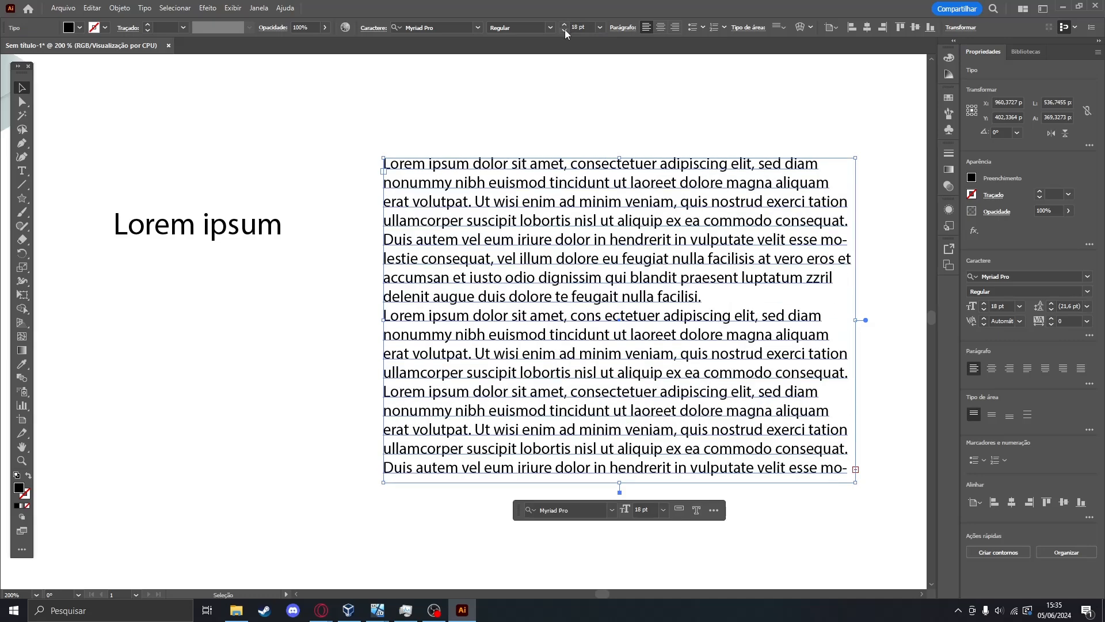
Reduce the font size of the paragraph text to 9 pt.
{"action": "left_click", "coordinate": [565, 29]}
{"action": "left_click", "coordinate": [564, 29]}
{"action": "left_click", "coordinate": [565, 29]}
{"action": "left_click", "coordinate": [565, 29]}
{"action": "left_click", "coordinate": [565, 29]}
{"action": "left_click", "coordinate": [565, 29]}
{"action": "left_click", "coordinate": [564, 29]}
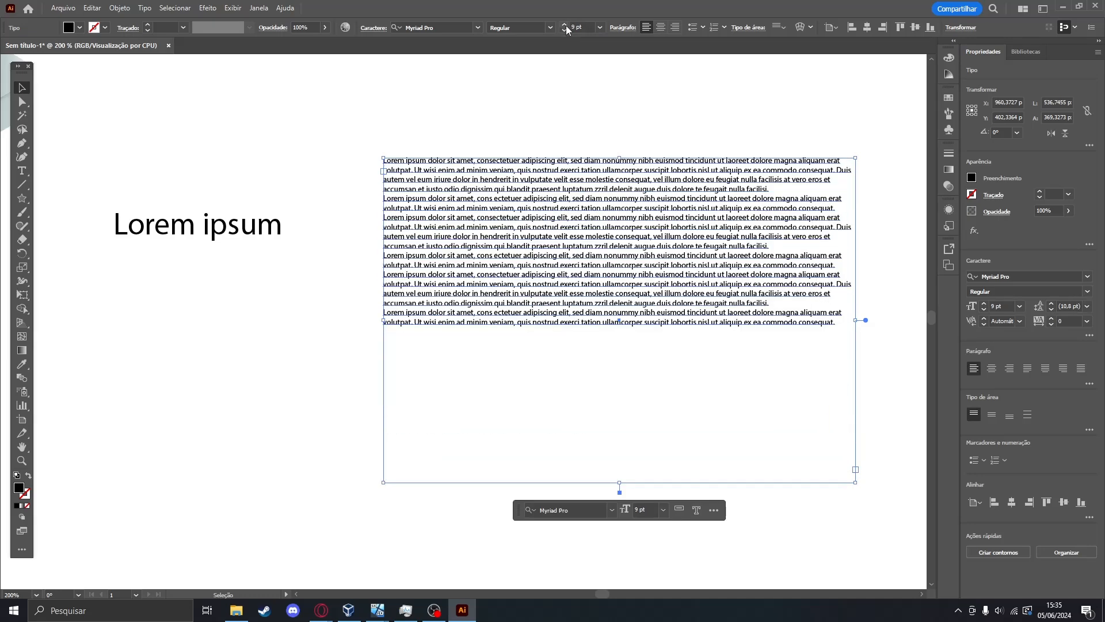
Set the paragraph text to 12 pt and enlarge its text box to about 552 × 418 px.
{"action": "left_click", "coordinate": [564, 24]}
{"action": "left_click", "coordinate": [565, 24]}
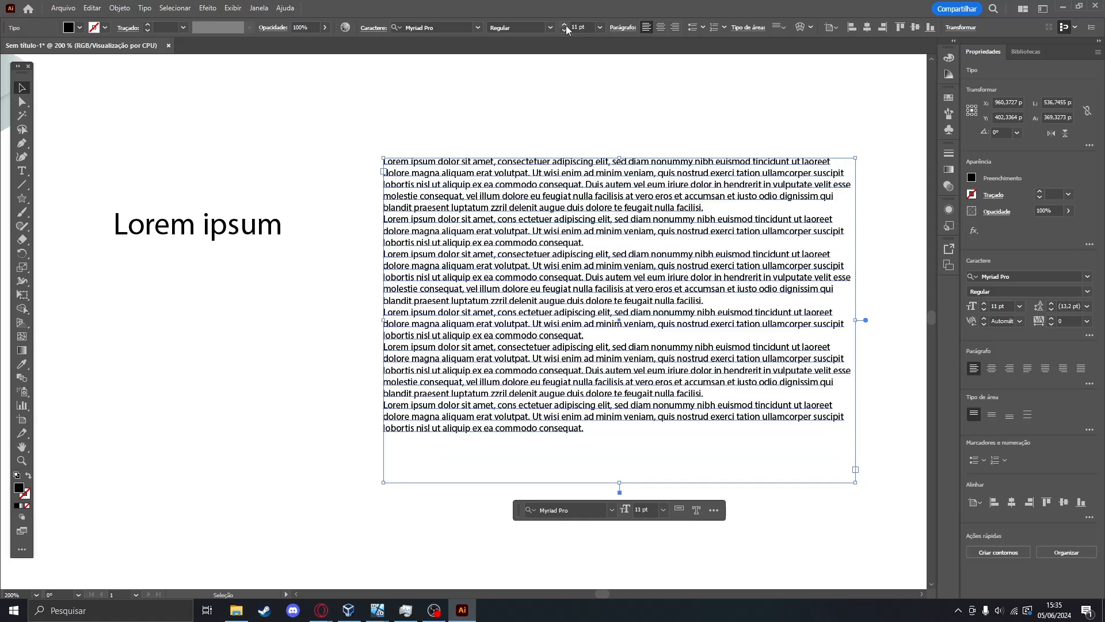
{"action": "left_click", "coordinate": [566, 25]}
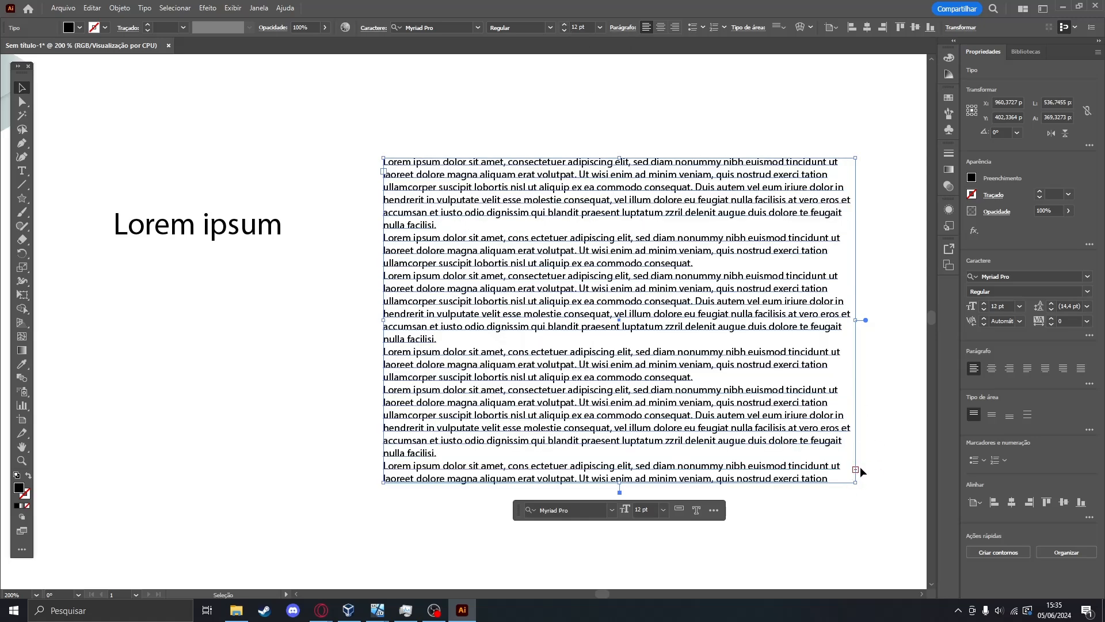
{"action": "left_click_drag", "start_coordinate": [854, 486], "coordinate": [869, 526]}
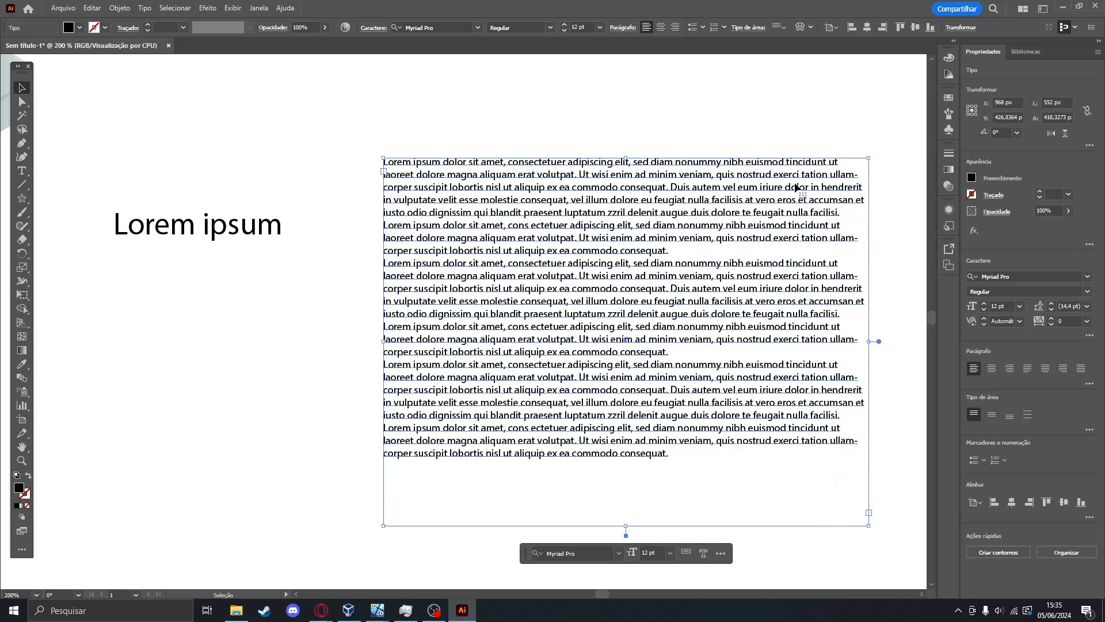
Browse the available font families with live preview on the paragraph text, without applying any of them.
{"action": "left_click", "coordinate": [481, 31]}
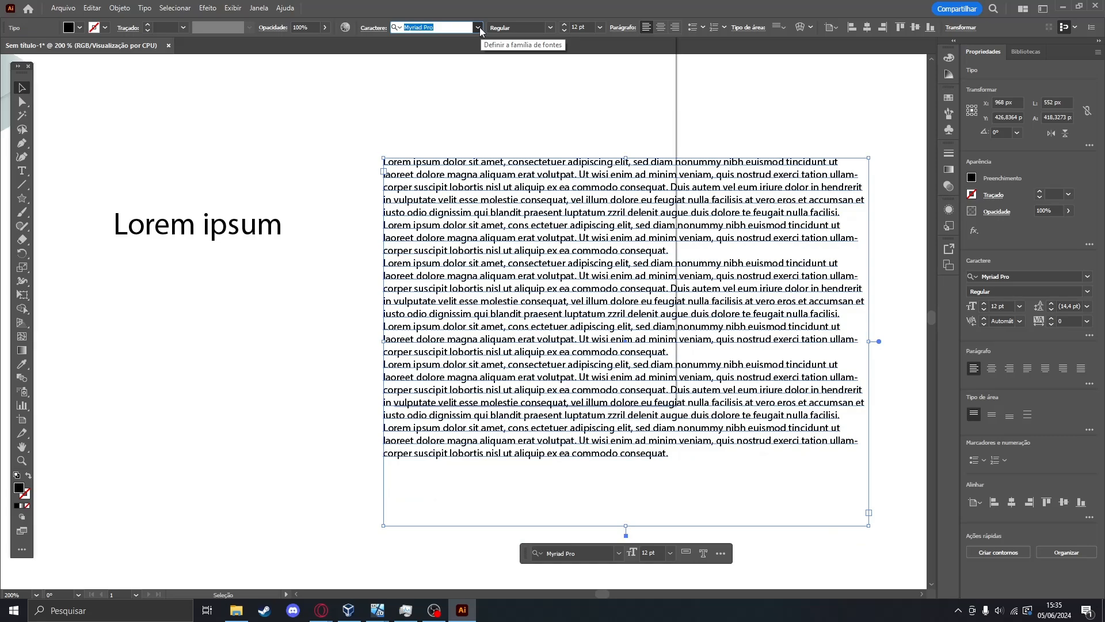
{"action": "left_click", "coordinate": [478, 29]}
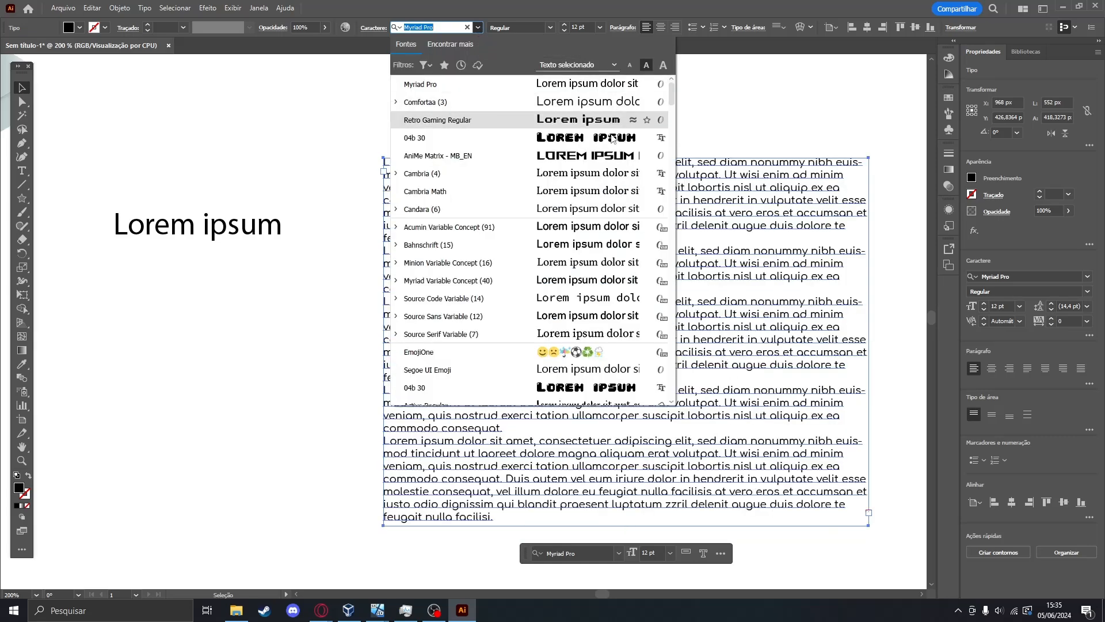
{"action": "scroll", "coordinate": [607, 198], "scroll_direction": "down", "scroll_amount": 1}
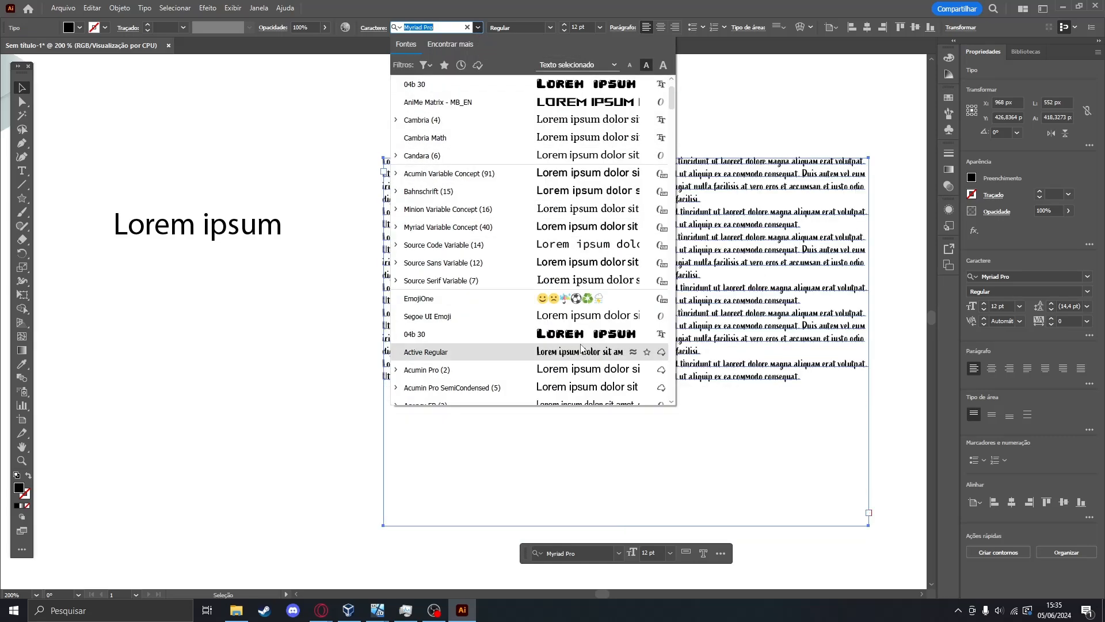
{"action": "scroll", "coordinate": [565, 210], "scroll_direction": "down", "scroll_amount": 6}
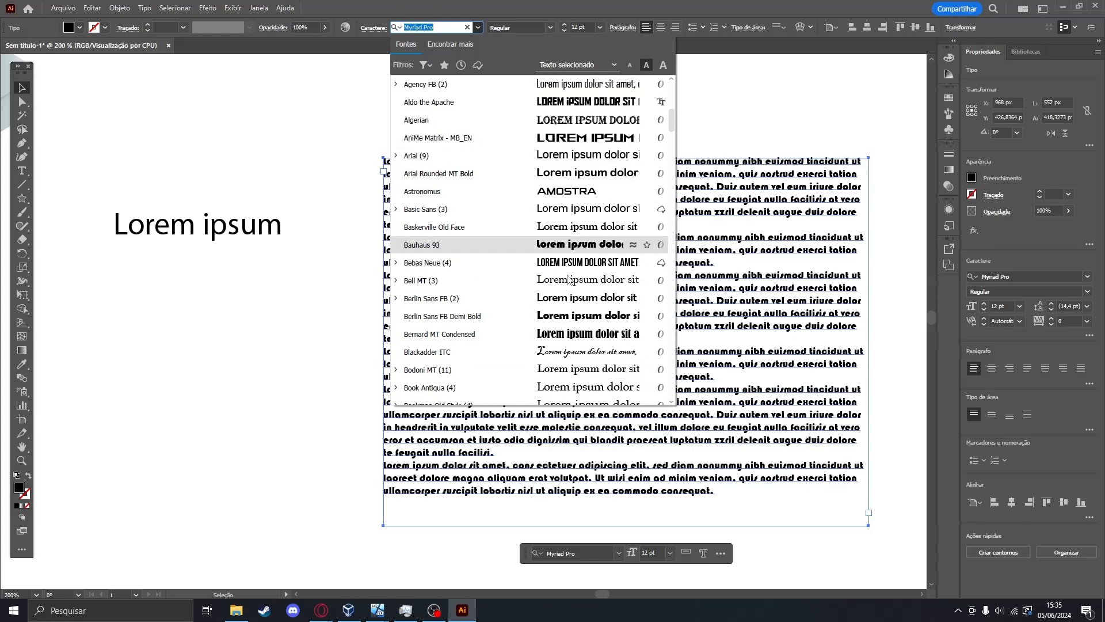
{"action": "scroll", "coordinate": [543, 247], "scroll_direction": "down", "scroll_amount": 1}
{"action": "scroll", "coordinate": [543, 247], "scroll_direction": "down", "scroll_amount": 5}
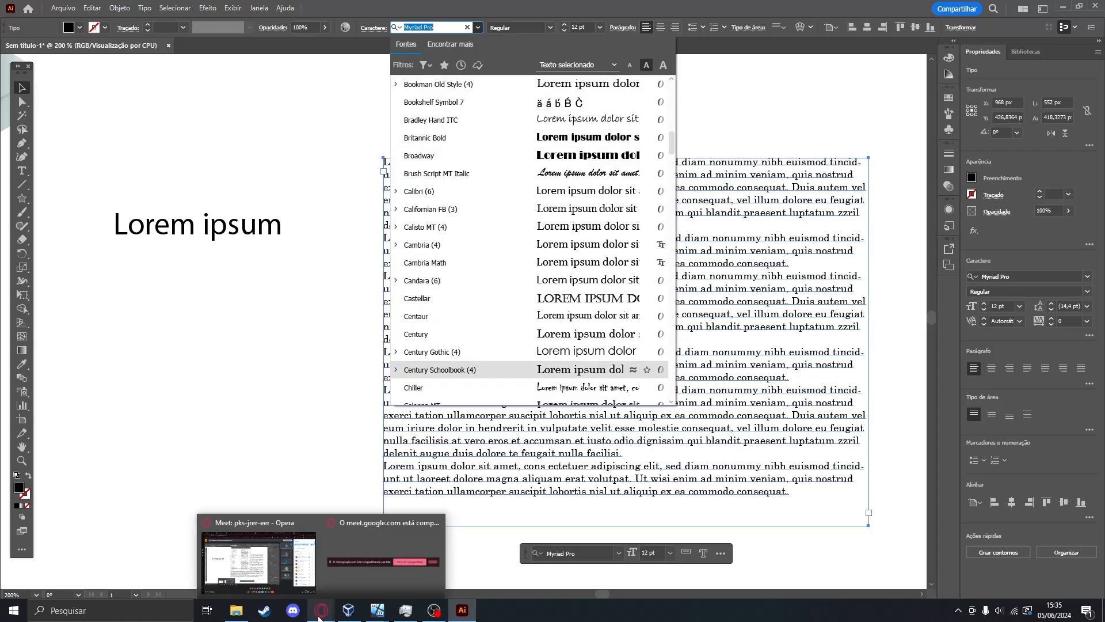
{"action": "left_click", "coordinate": [291, 385]}
Move the paragraph text box about 50 px left and 25 px down, leaving nothing selected.
{"action": "left_click", "coordinate": [269, 233]}
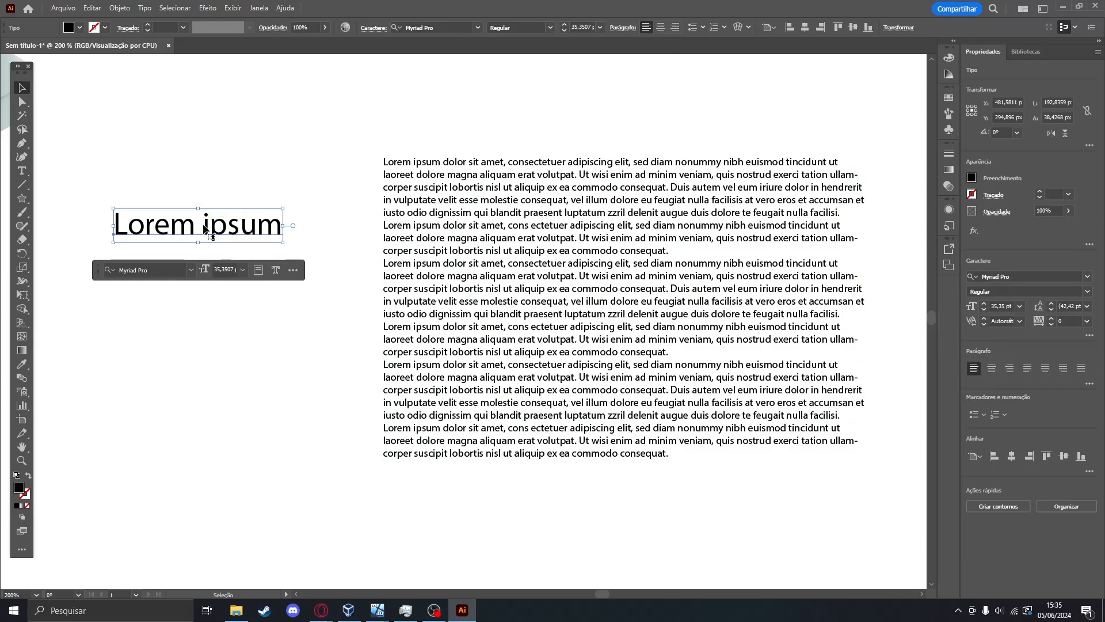
{"action": "left_click_drag", "start_coordinate": [472, 348], "coordinate": [427, 369]}
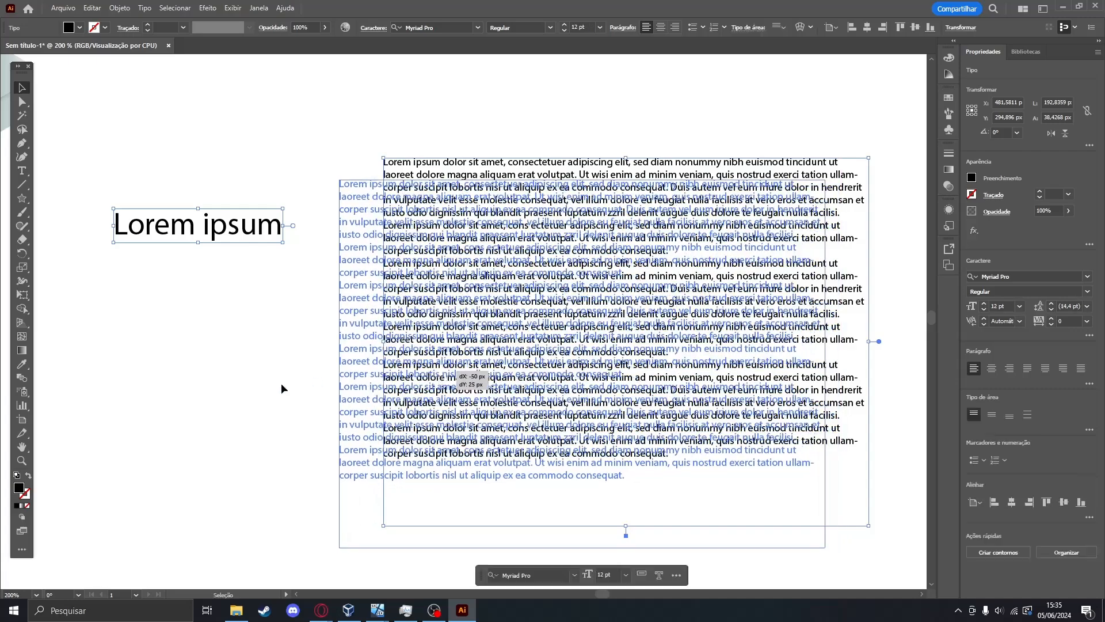
{"action": "left_click", "coordinate": [250, 396]}
{"action": "left_click", "coordinate": [254, 231]}
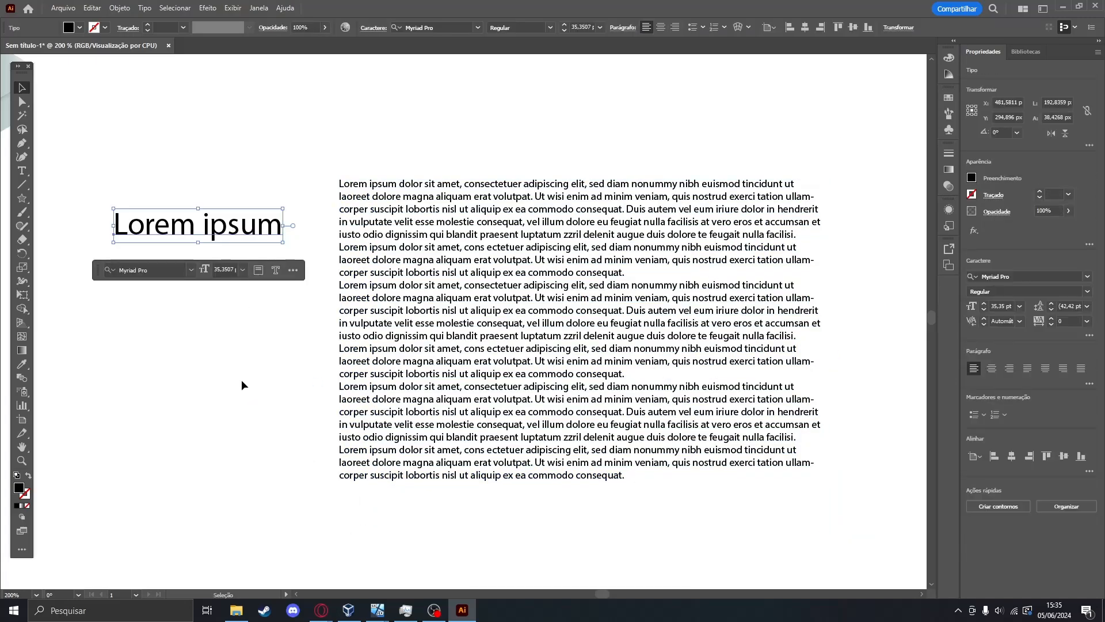
{"action": "left_click", "coordinate": [241, 378]}
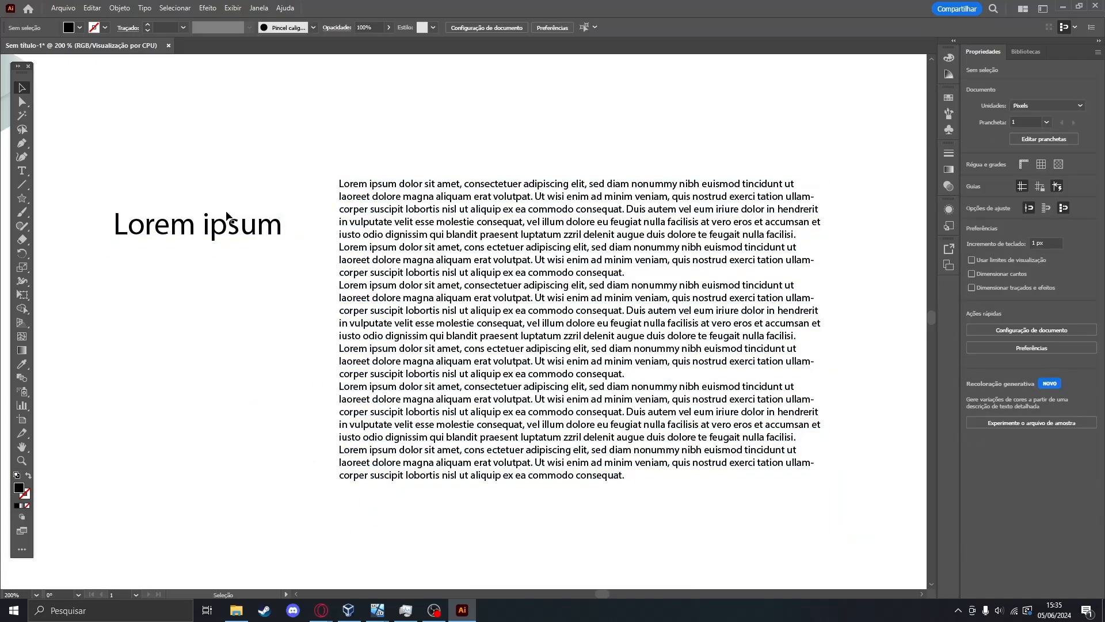
Switch to the Opera browser and open dafont.com's Techno > Quadrada page in the colour-palette tab.
{"action": "mouse_move", "coordinate": [322, 609]}
{"action": "left_click", "coordinate": [383, 547]}
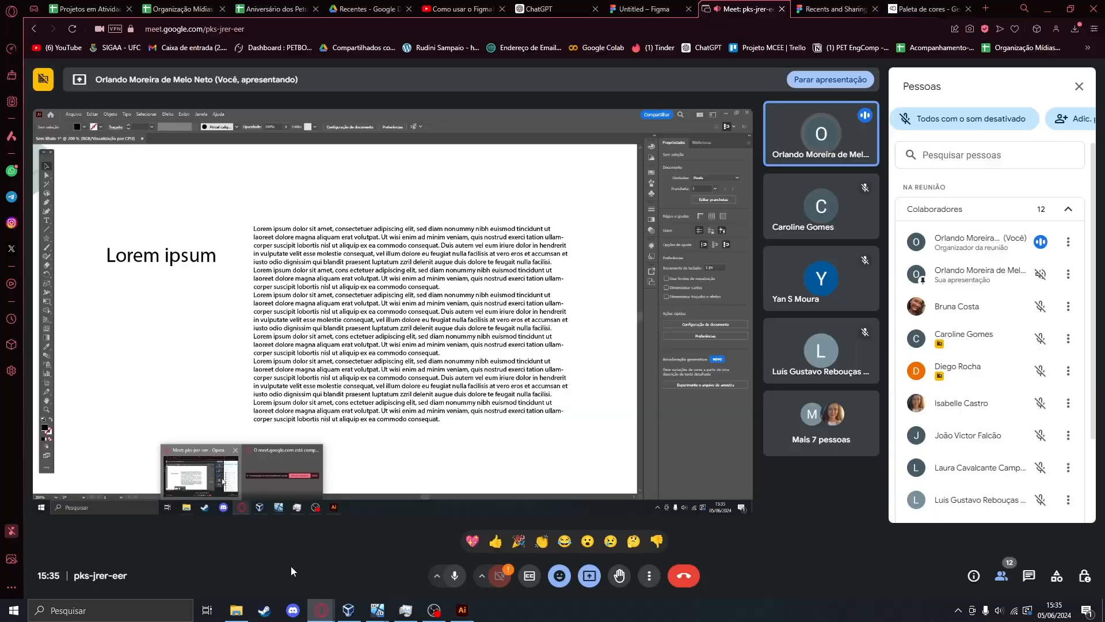
{"action": "left_click", "coordinate": [940, 4]}
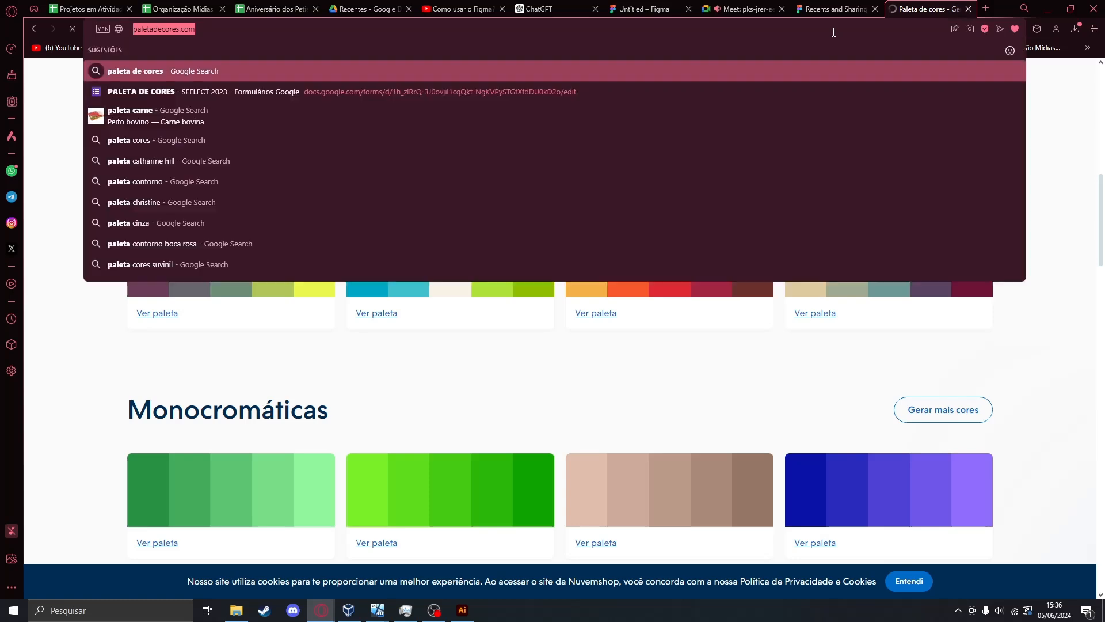
{"action": "type", "text": "dafo"}
{"action": "key", "text": "Return"}
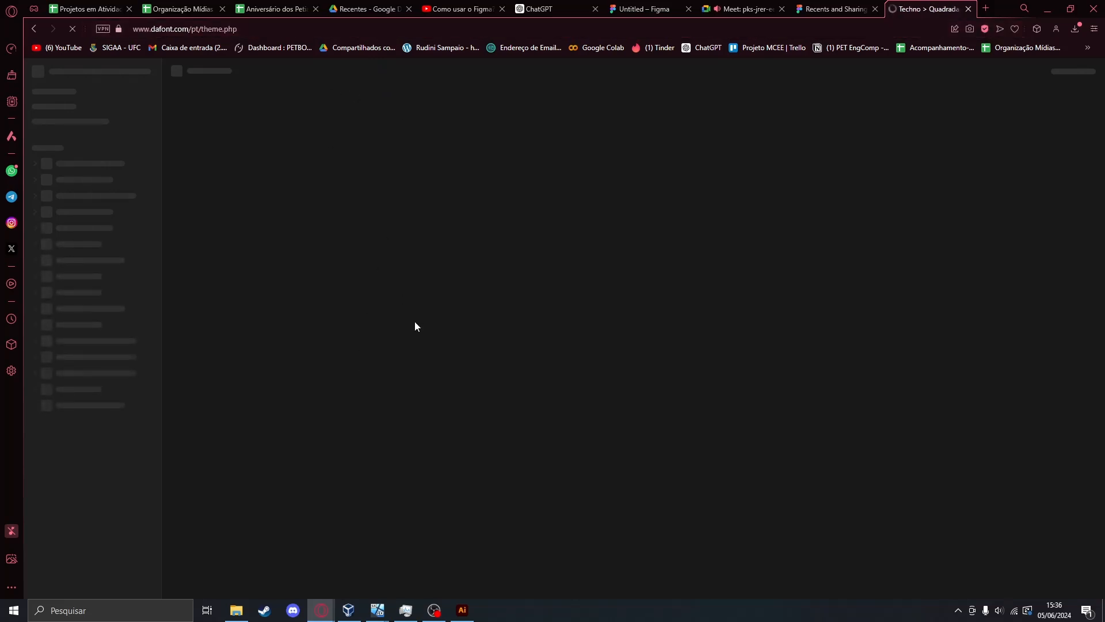
{"action": "left_click", "coordinate": [253, 28]}
{"action": "left_click_drag", "start_coordinate": [353, 29], "coordinate": [185, 46]}
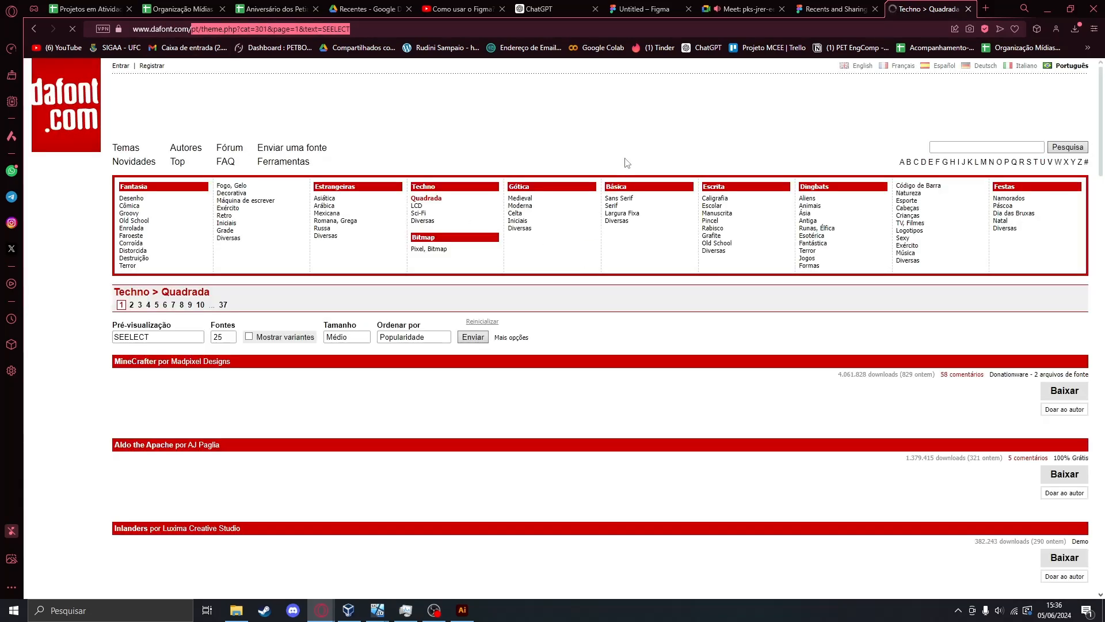
{"action": "left_click", "coordinate": [628, 145]}
Examine the "SEELECT" previews of the fonts in the Techno > Quadrada category.
{"action": "scroll", "coordinate": [271, 392], "scroll_direction": "down", "scroll_amount": 3}
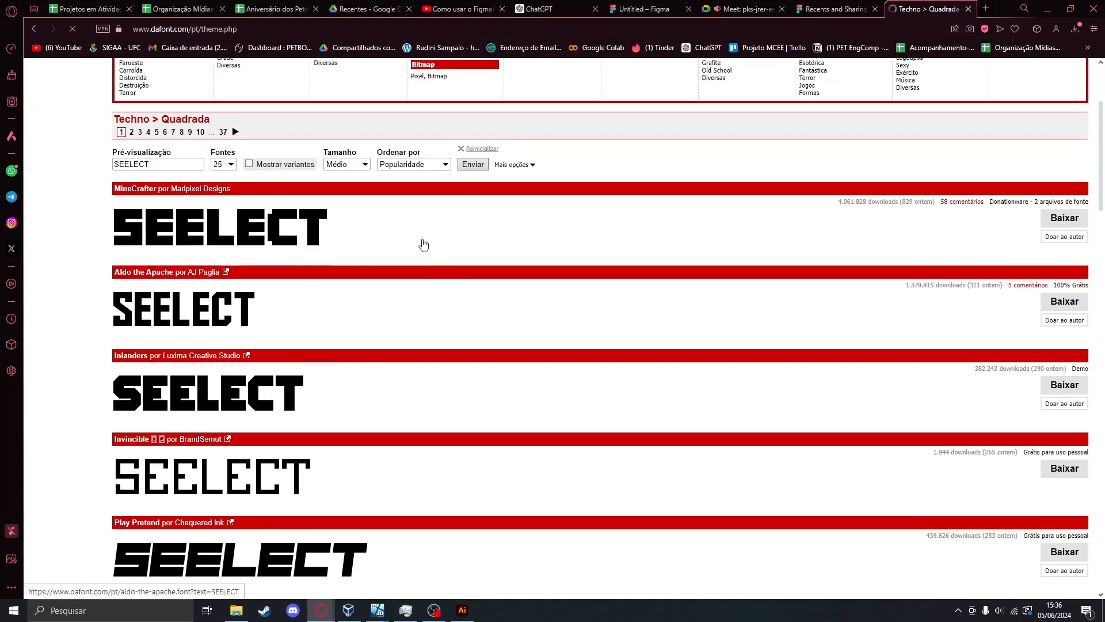
{"action": "scroll", "coordinate": [266, 253], "scroll_direction": "down", "scroll_amount": 3}
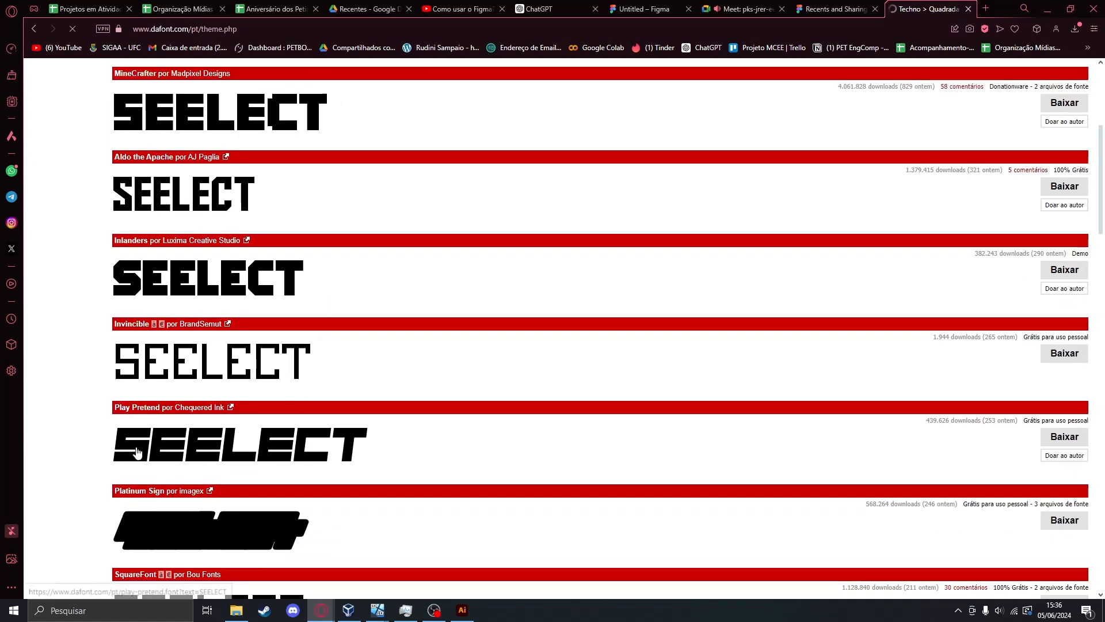
{"action": "scroll", "coordinate": [267, 253], "scroll_direction": "down", "scroll_amount": 9}
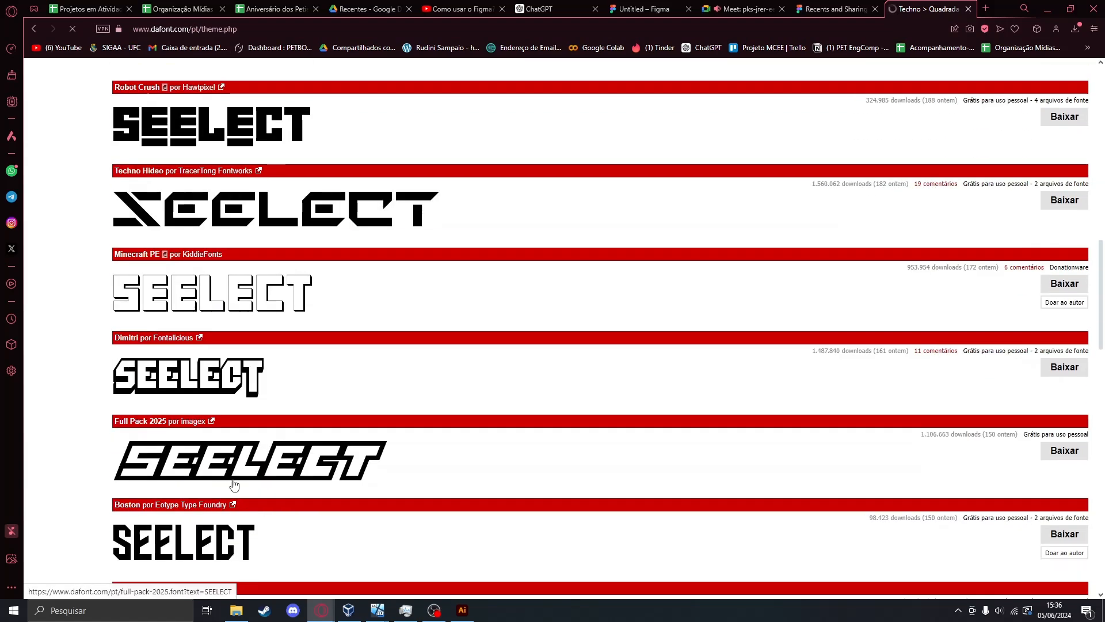
{"action": "scroll", "coordinate": [183, 314], "scroll_direction": "down", "scroll_amount": 5}
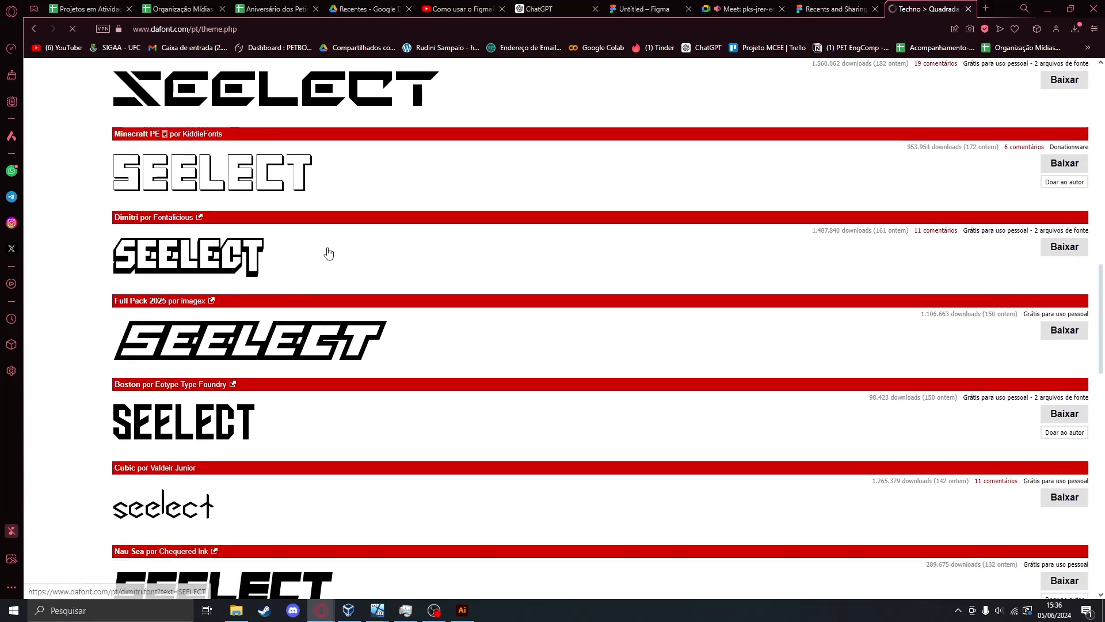
{"action": "scroll", "coordinate": [225, 238], "scroll_direction": "down", "scroll_amount": 8}
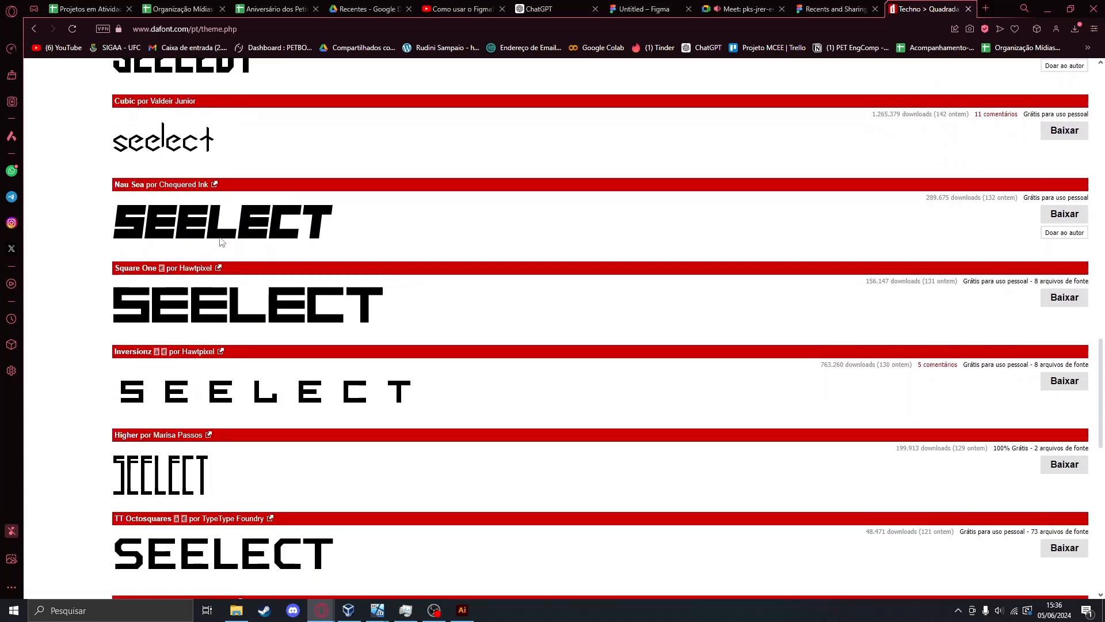
{"action": "scroll", "coordinate": [199, 249], "scroll_direction": "down", "scroll_amount": 8}
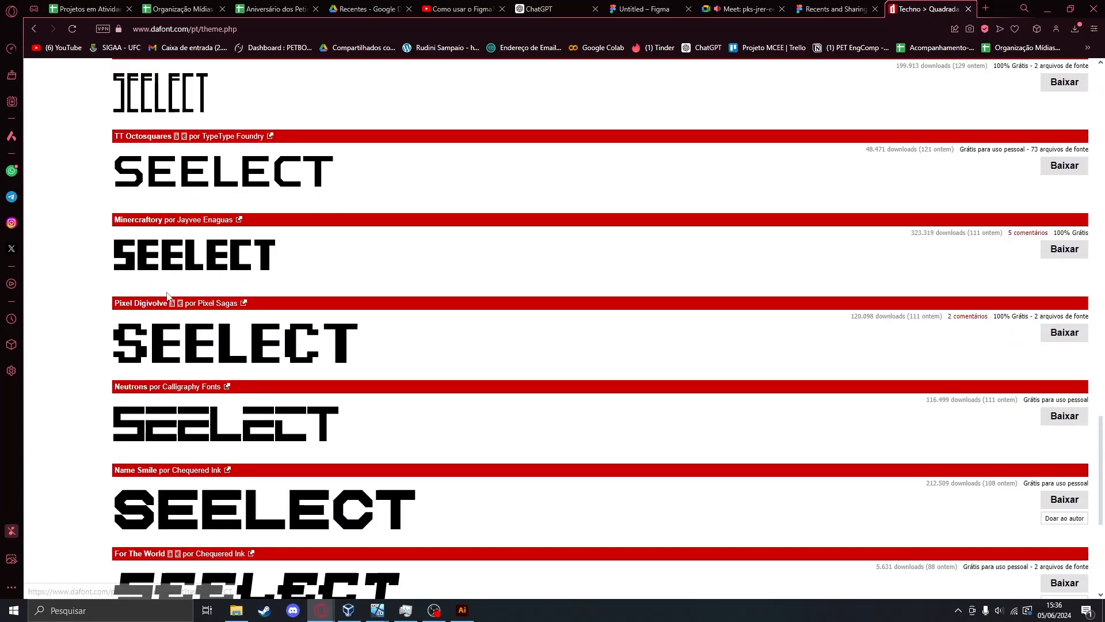
Open the Gótica > Medieval category and examine its font previews and download options.
{"action": "scroll", "coordinate": [562, 361], "scroll_direction": "up", "scroll_amount": 8}
{"action": "scroll", "coordinate": [546, 371], "scroll_direction": "up", "scroll_amount": 15}
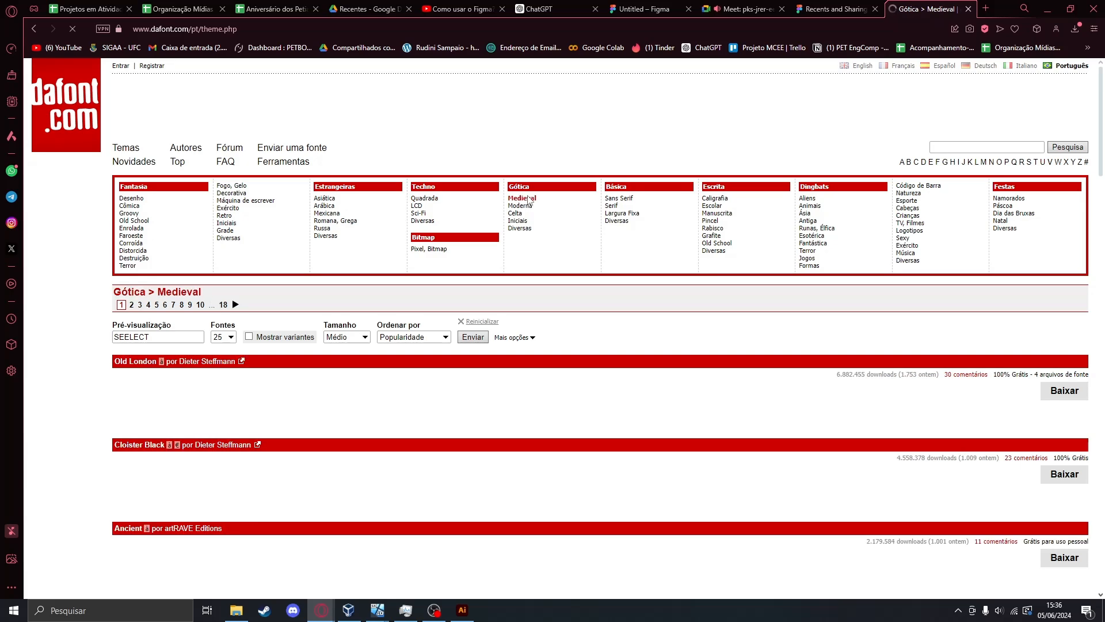
{"action": "scroll", "coordinate": [501, 263], "scroll_direction": "down", "scroll_amount": 4}
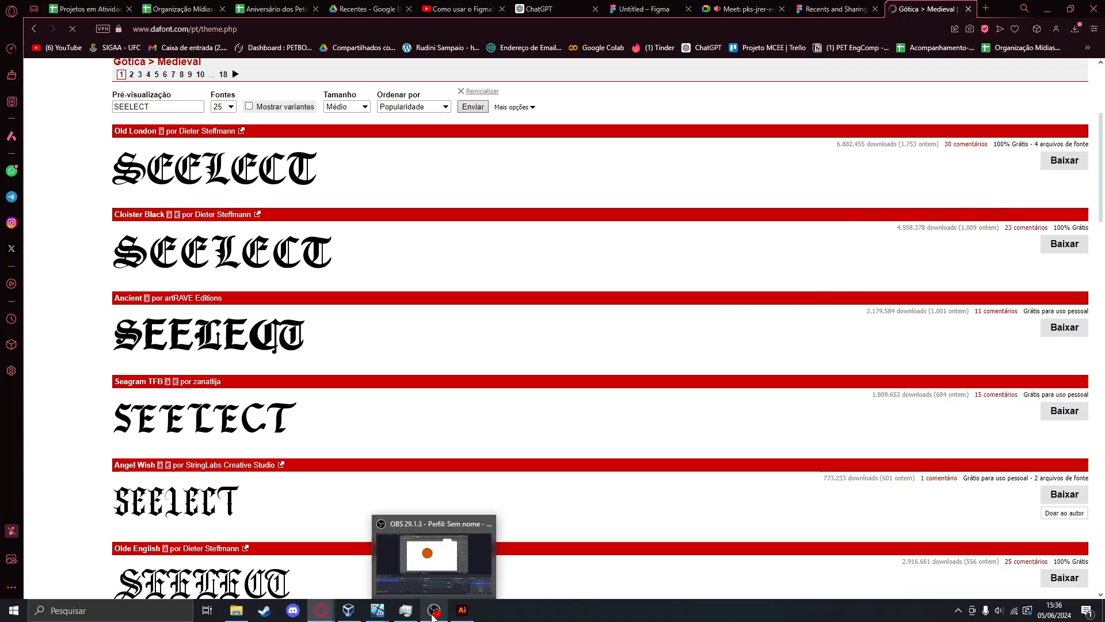
{"action": "scroll", "coordinate": [916, 228], "scroll_direction": "up", "scroll_amount": 1}
{"action": "scroll", "coordinate": [916, 228], "scroll_direction": "up", "scroll_amount": 1}
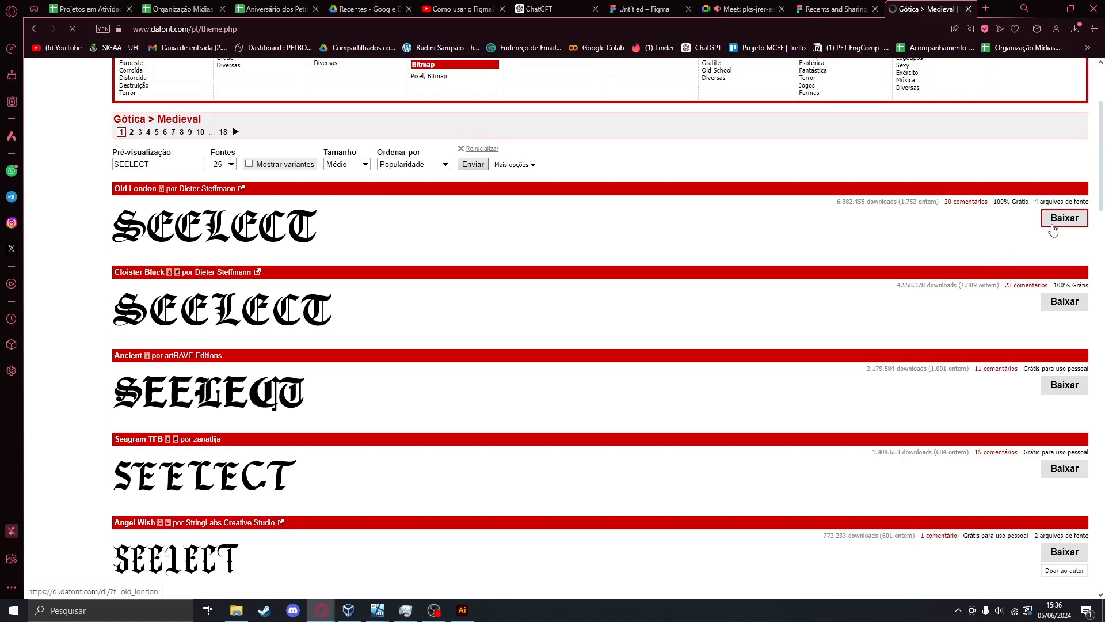
{"action": "scroll", "coordinate": [1057, 227], "scroll_direction": "up", "scroll_amount": 3}
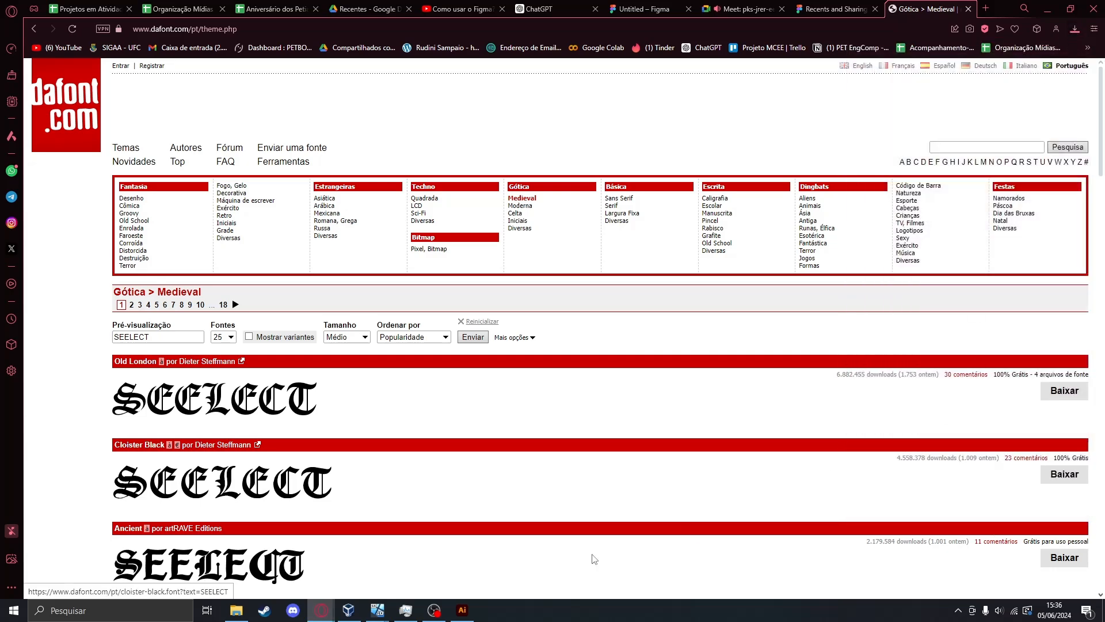
Switch to File Explorer and open the Fonts folder inside the Windows folder on drive M2 (C:).
{"action": "mouse_move", "coordinate": [463, 614]}
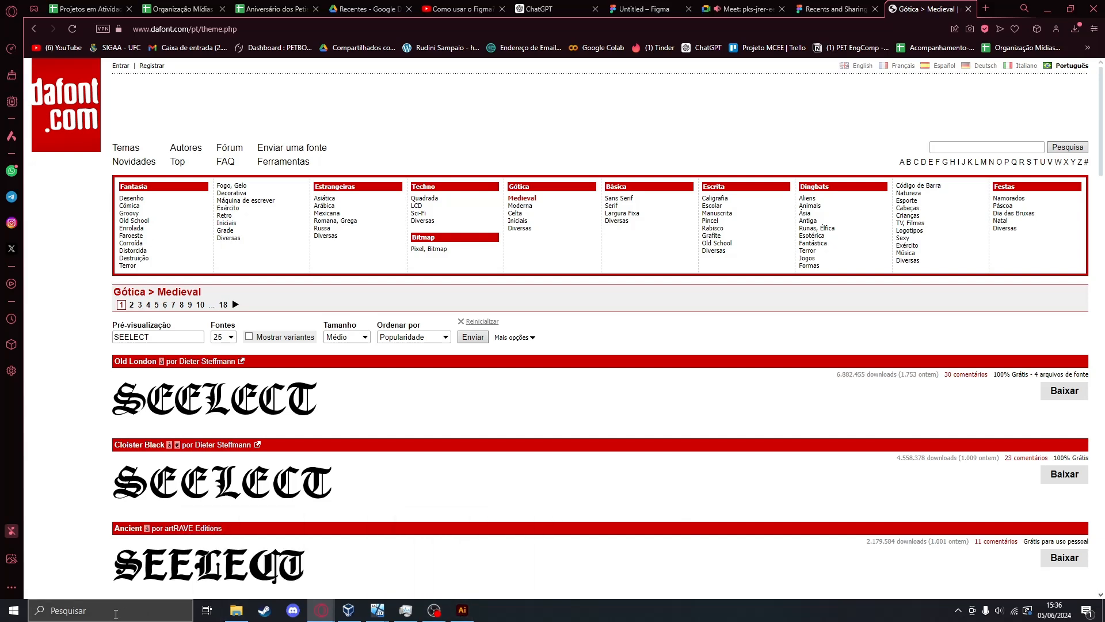
{"action": "left_click", "coordinate": [236, 610]}
{"action": "left_click", "coordinate": [173, 314]}
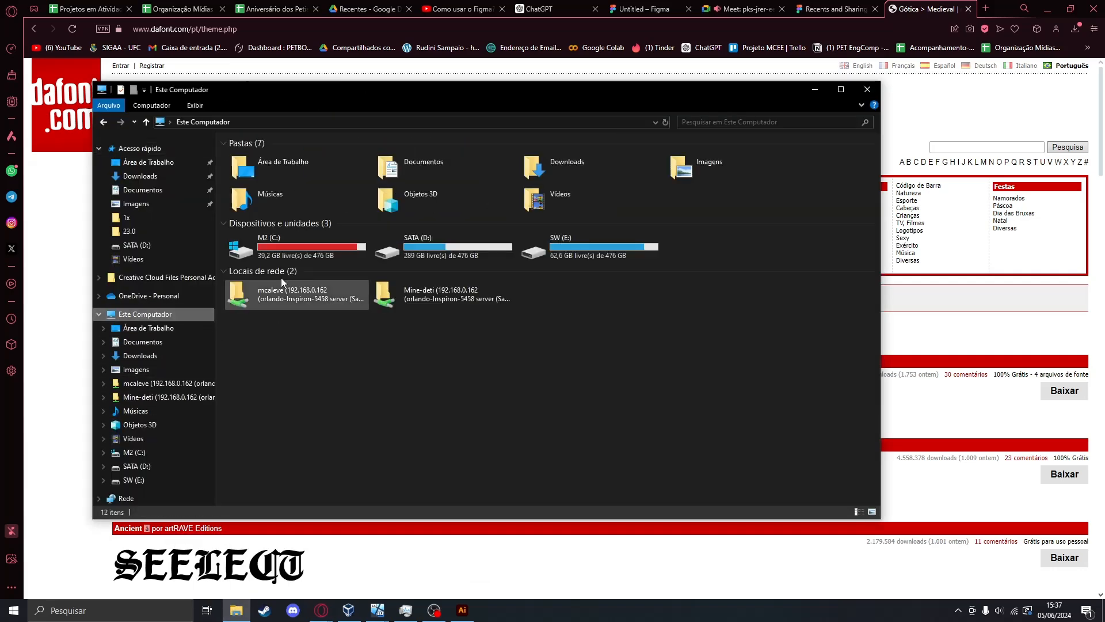
{"action": "double_click", "coordinate": [305, 248]}
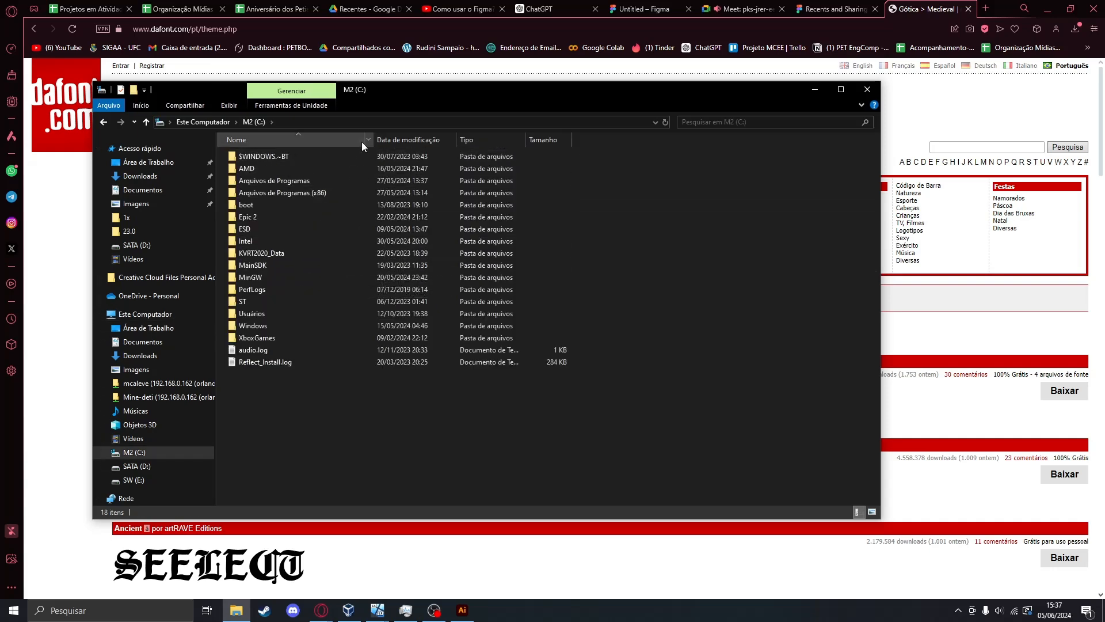
{"action": "double_click", "coordinate": [266, 328]}
{"action": "scroll", "coordinate": [277, 330], "scroll_direction": "down", "scroll_amount": 1}
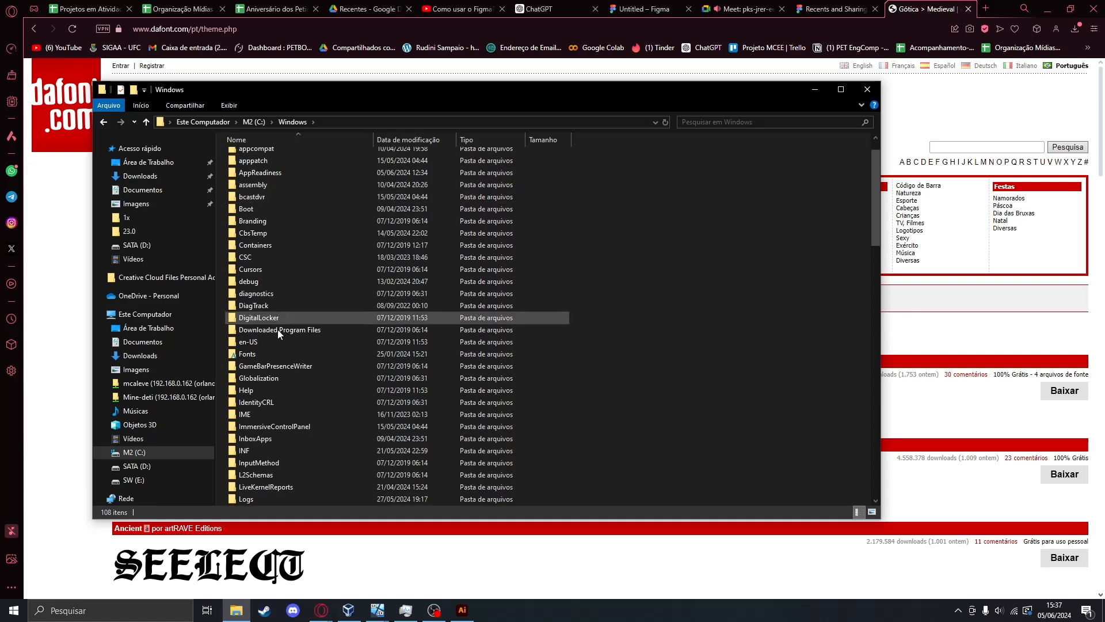
{"action": "left_click", "coordinate": [257, 356]}
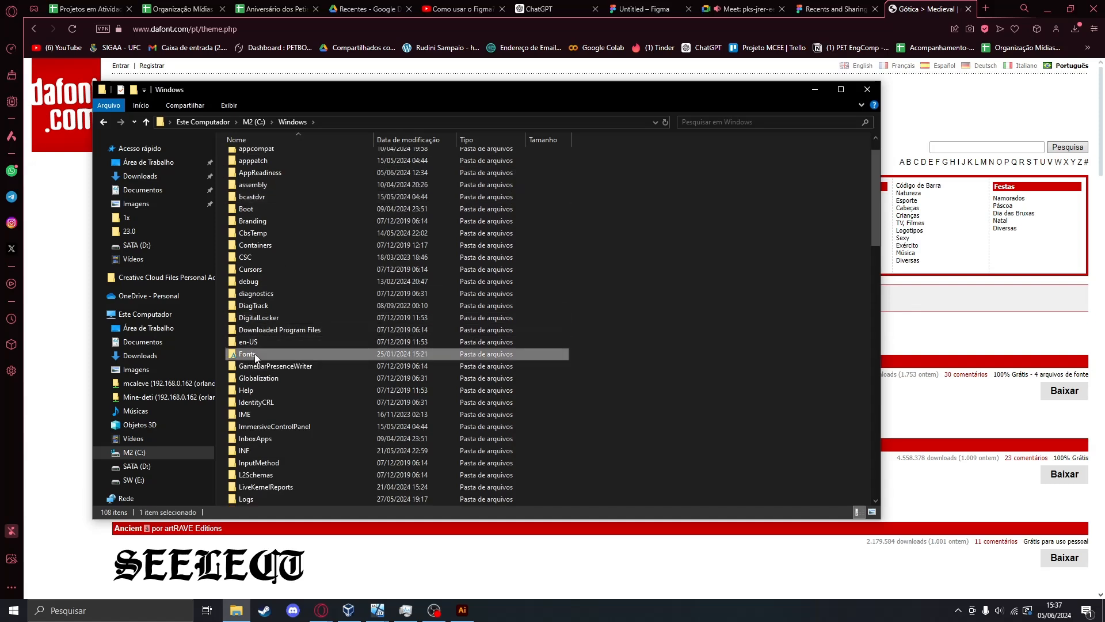
{"action": "double_click", "coordinate": [428, 354]}
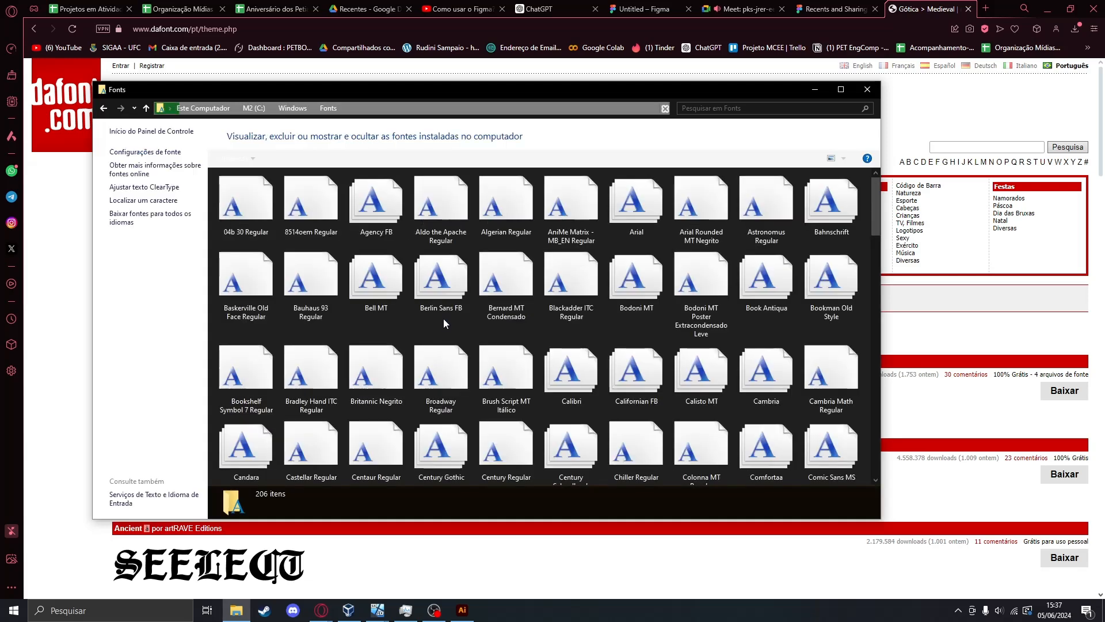
Look through the fonts installed in the Windows Fonts folder.
{"action": "scroll", "coordinate": [545, 259], "scroll_direction": "down", "scroll_amount": 10}
{"action": "scroll", "coordinate": [545, 259], "scroll_direction": "down", "scroll_amount": 10}
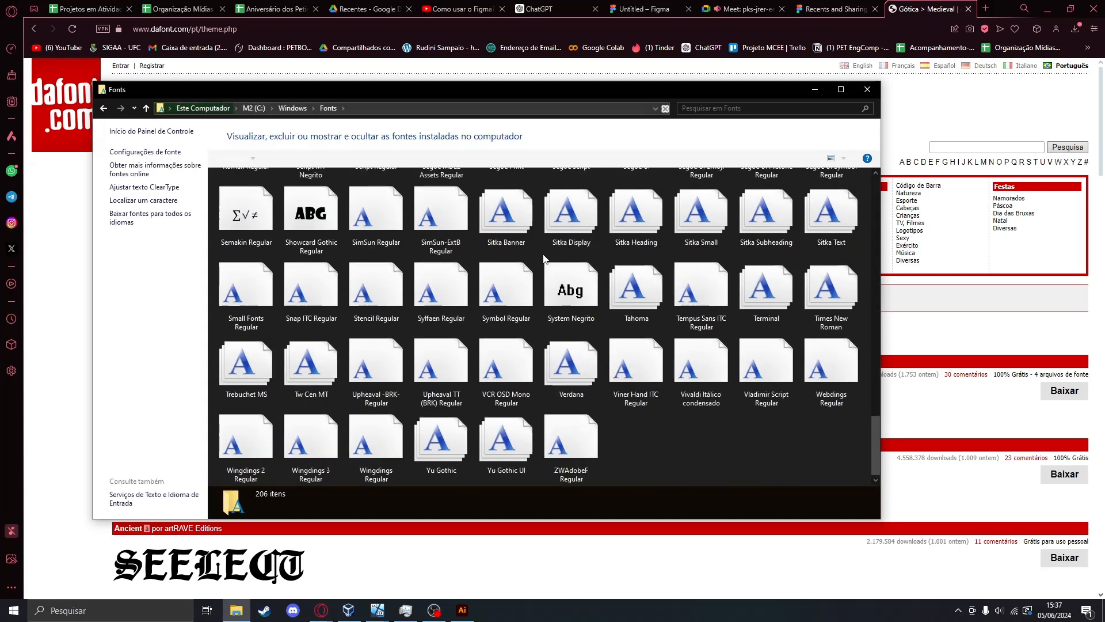
{"action": "scroll", "coordinate": [377, 335], "scroll_direction": "up", "scroll_amount": 20}
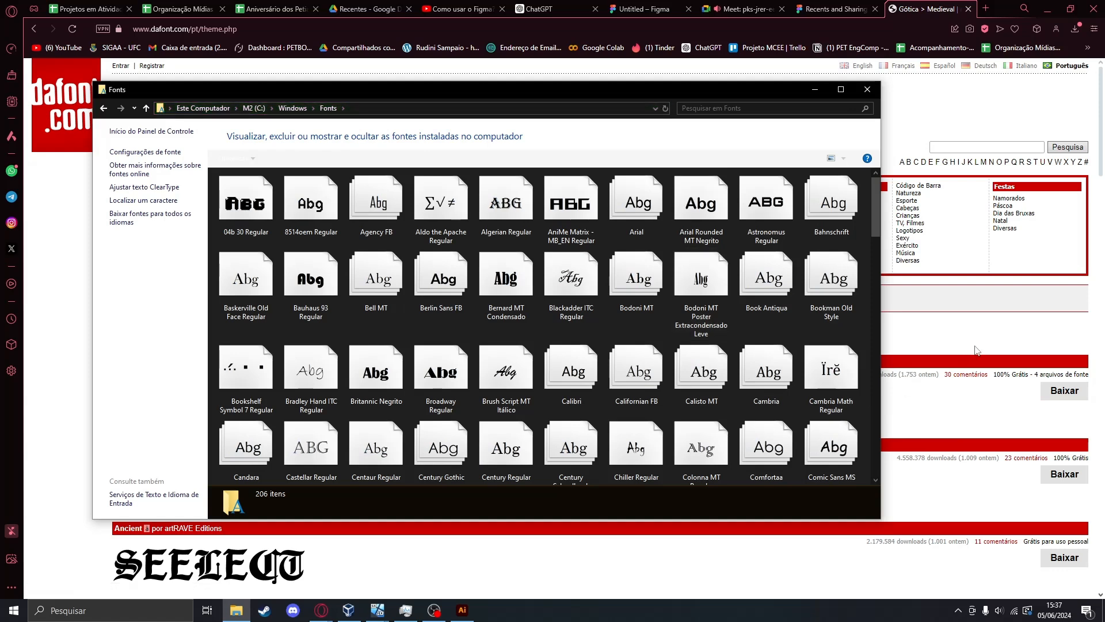
Open the downloaded cloister_black.zip archive from the browser and bring the Fonts folder window up beside it.
{"action": "left_click", "coordinate": [977, 348]}
{"action": "left_click", "coordinate": [1075, 30]}
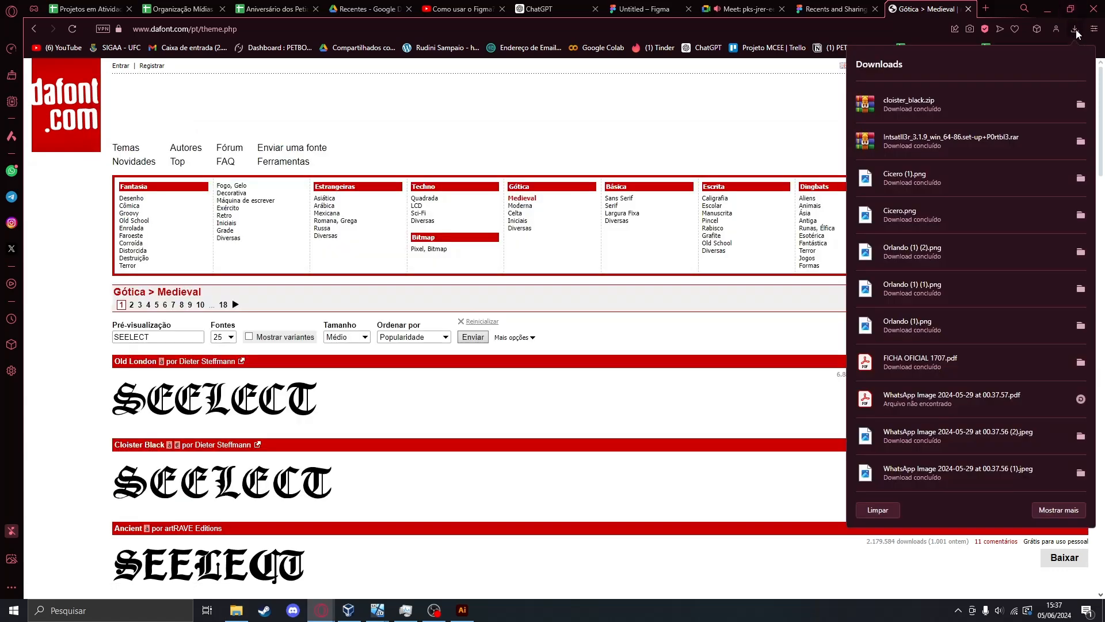
{"action": "left_click", "coordinate": [840, 206]}
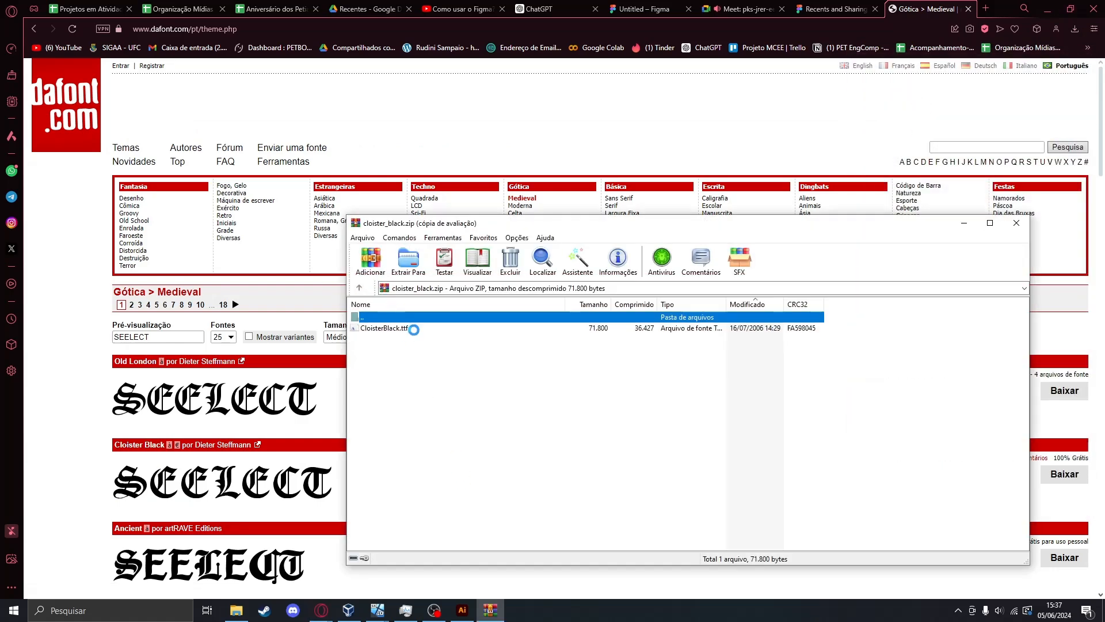
{"action": "double_click", "coordinate": [413, 330]}
{"action": "left_click", "coordinate": [767, 127]}
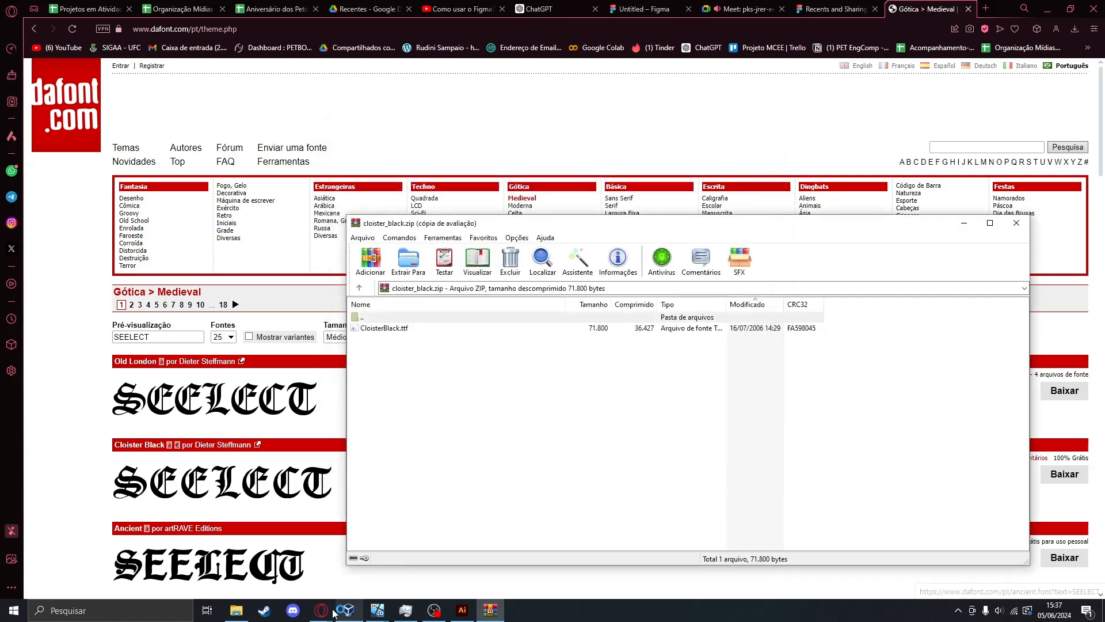
{"action": "left_click", "coordinate": [240, 614]}
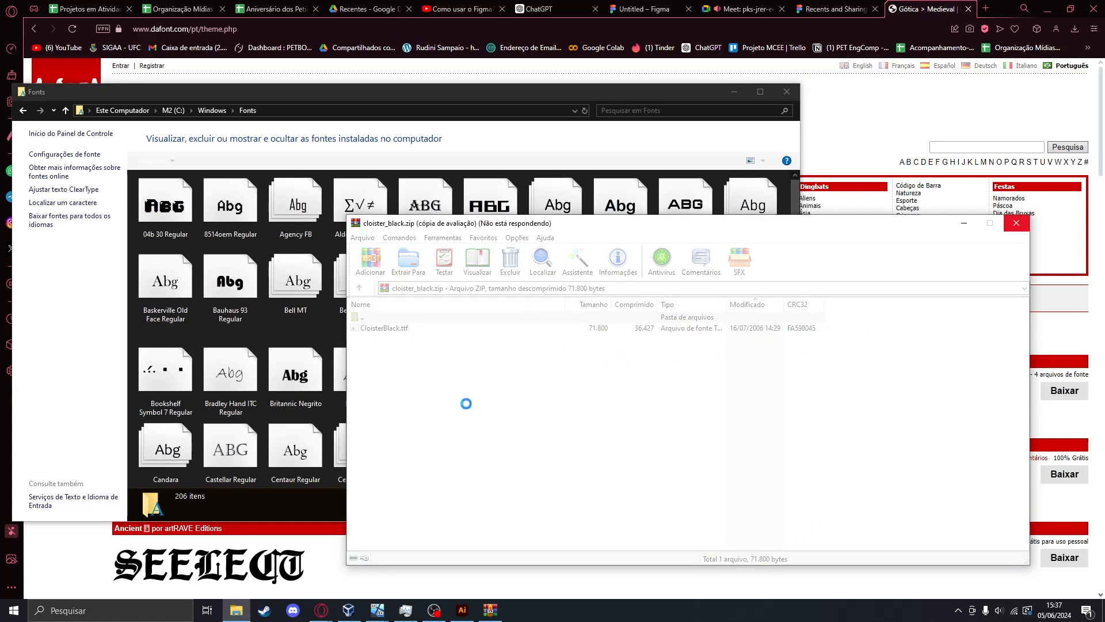
Switch to the VirtualBox window of the w10 virtual machine and power the machine off.
{"action": "mouse_move", "coordinate": [377, 610]}
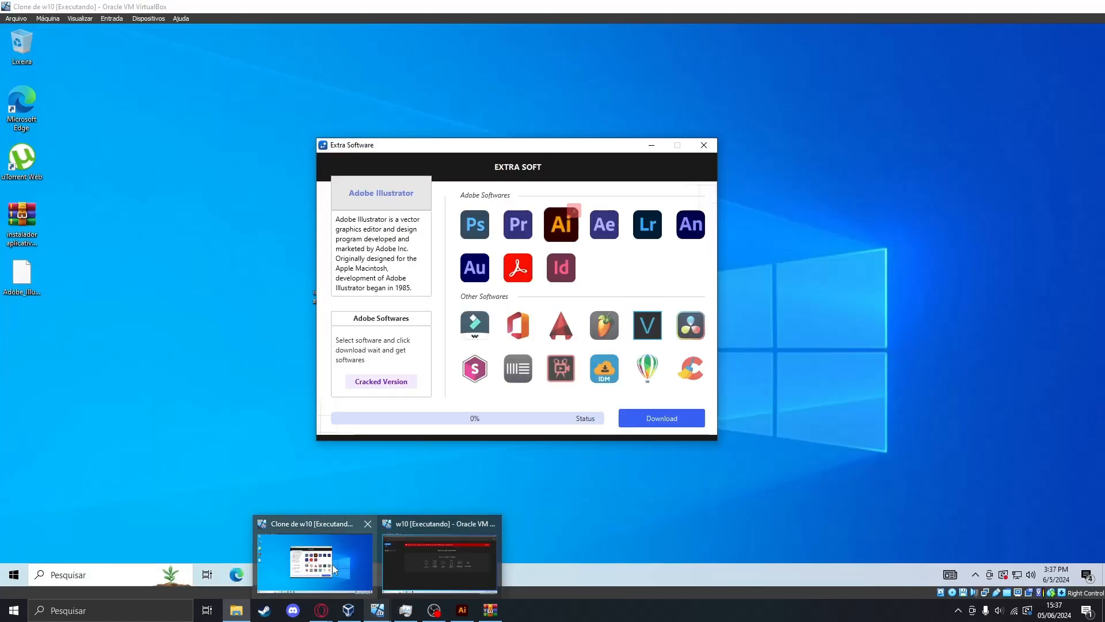
{"action": "mouse_move", "coordinate": [445, 565]}
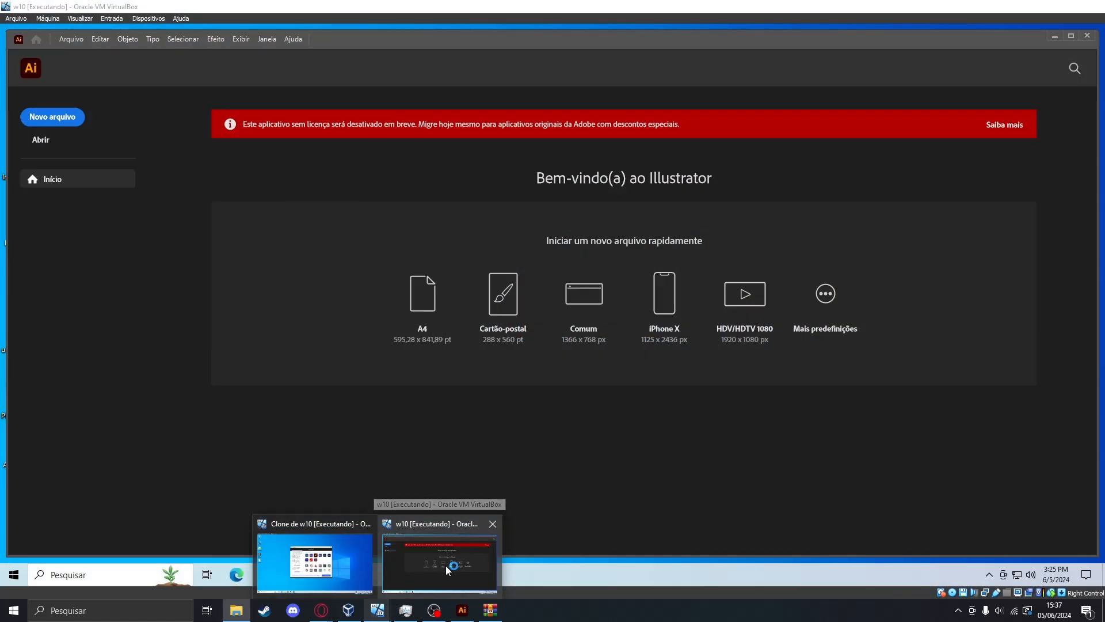
{"action": "left_click", "coordinate": [489, 526]}
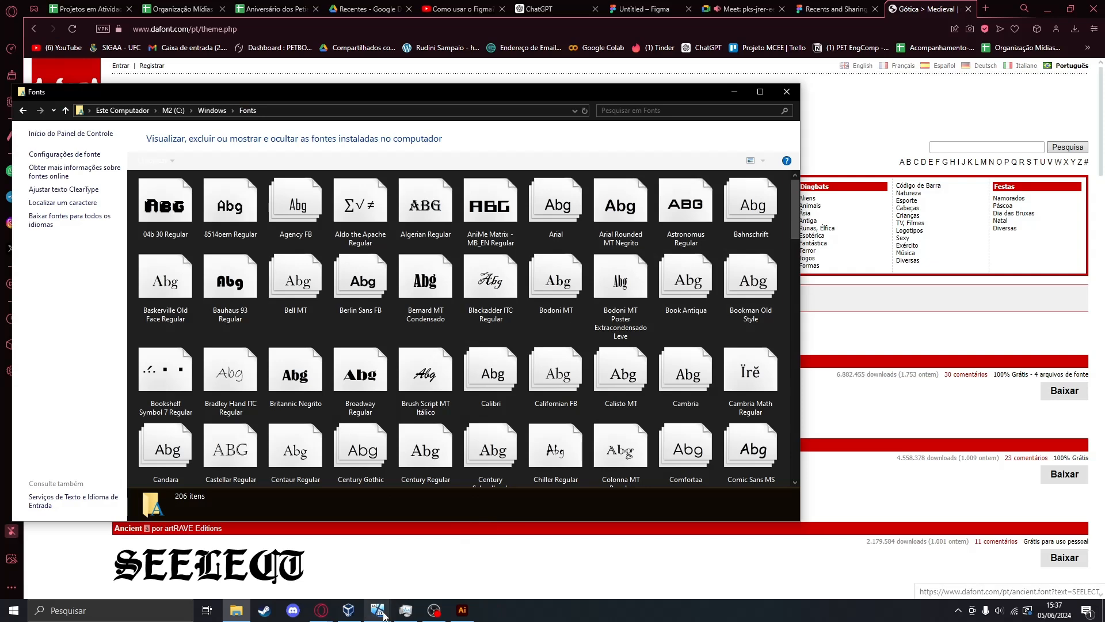
{"action": "mouse_move", "coordinate": [379, 611]}
{"action": "left_click", "coordinate": [466, 544]}
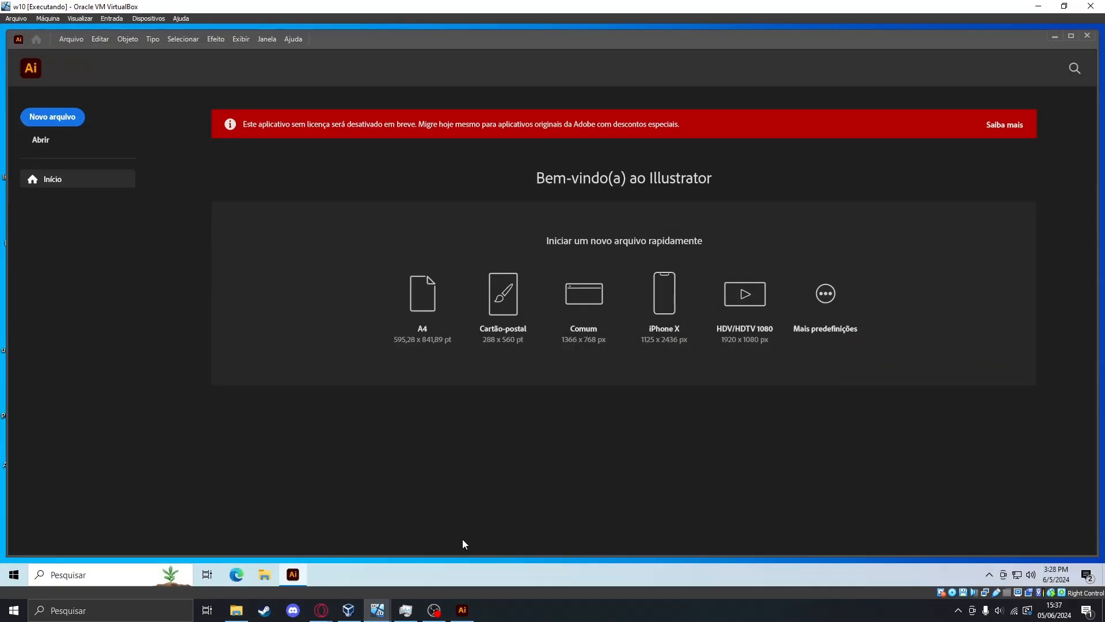
{"action": "left_click", "coordinate": [1100, 6]}
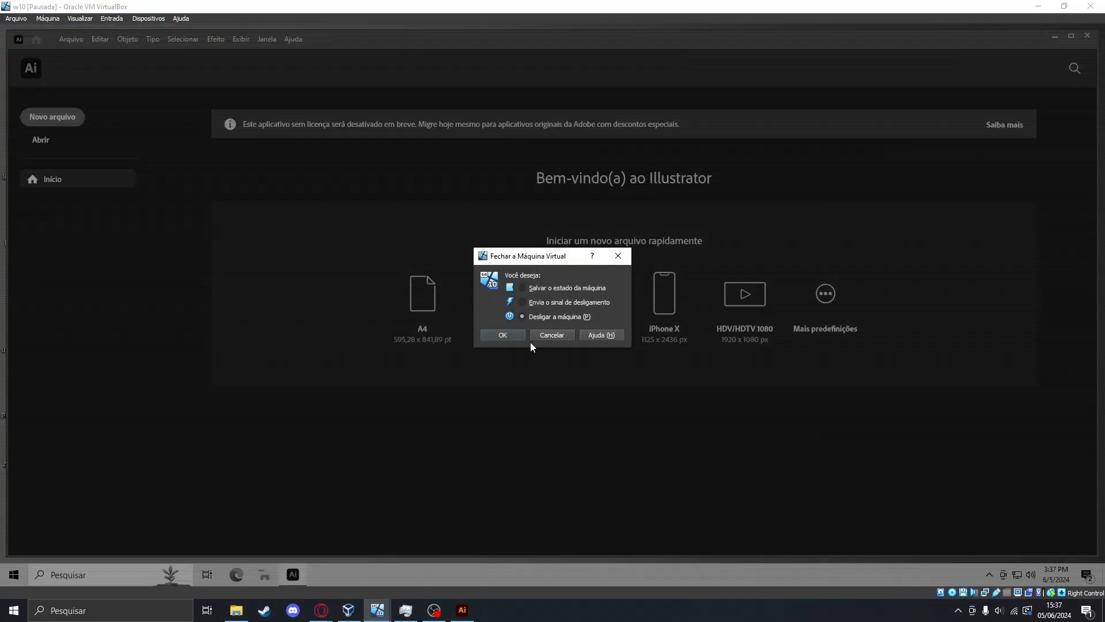
{"action": "left_click", "coordinate": [512, 333]}
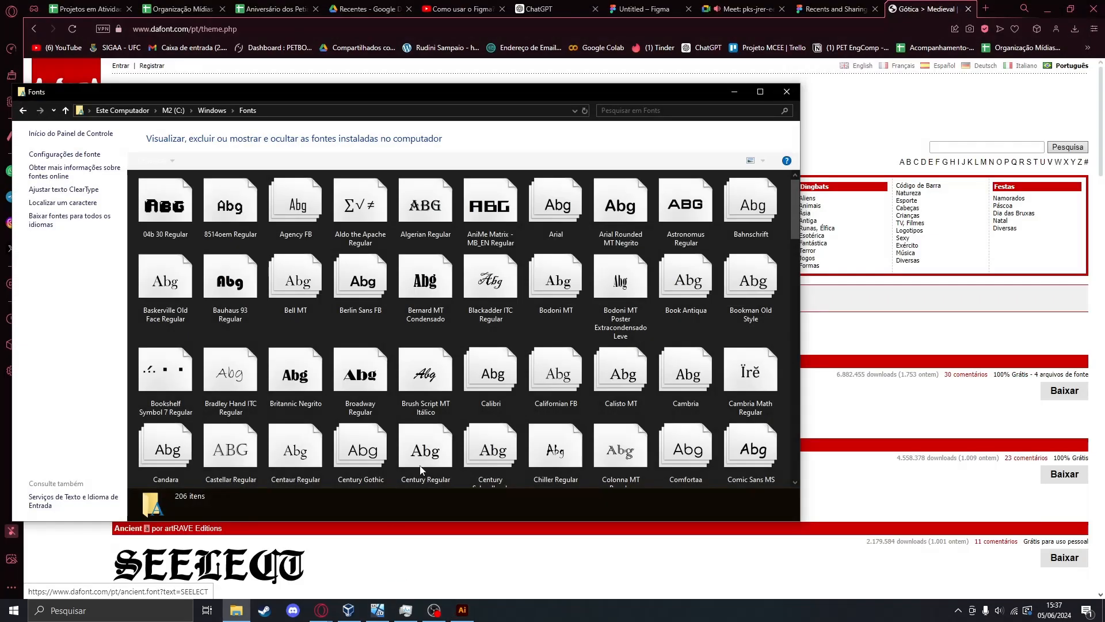
Switch to Opera, open the downloaded cloister_black.zip in WinRAR with the Fonts folder behind it, and dismiss the licence reminder.
{"action": "mouse_move", "coordinate": [320, 619]}
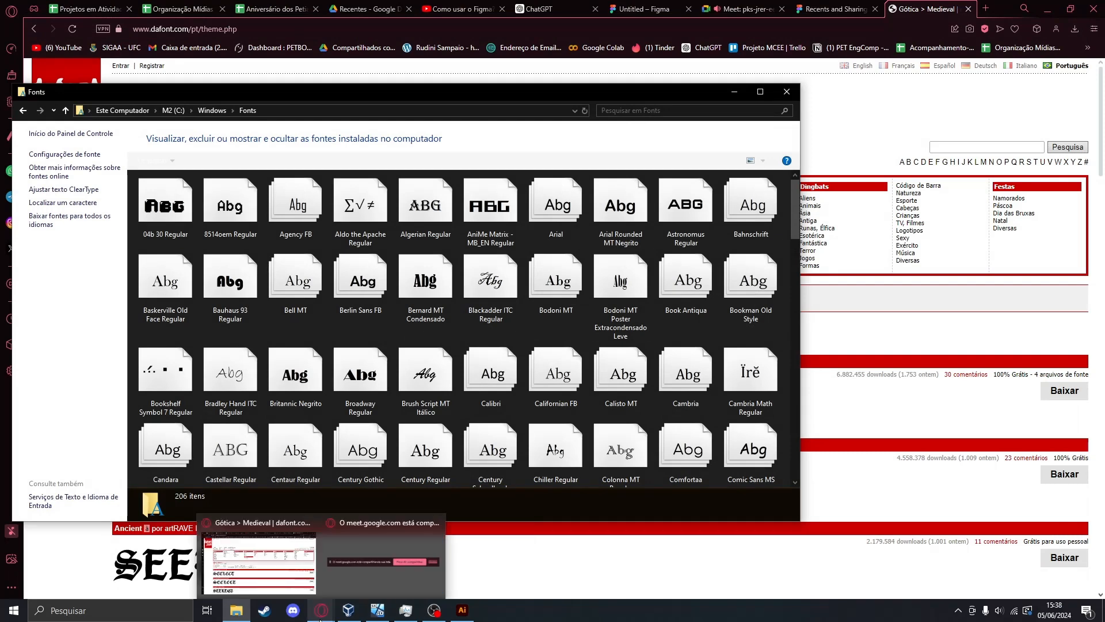
{"action": "left_click", "coordinate": [1074, 29]}
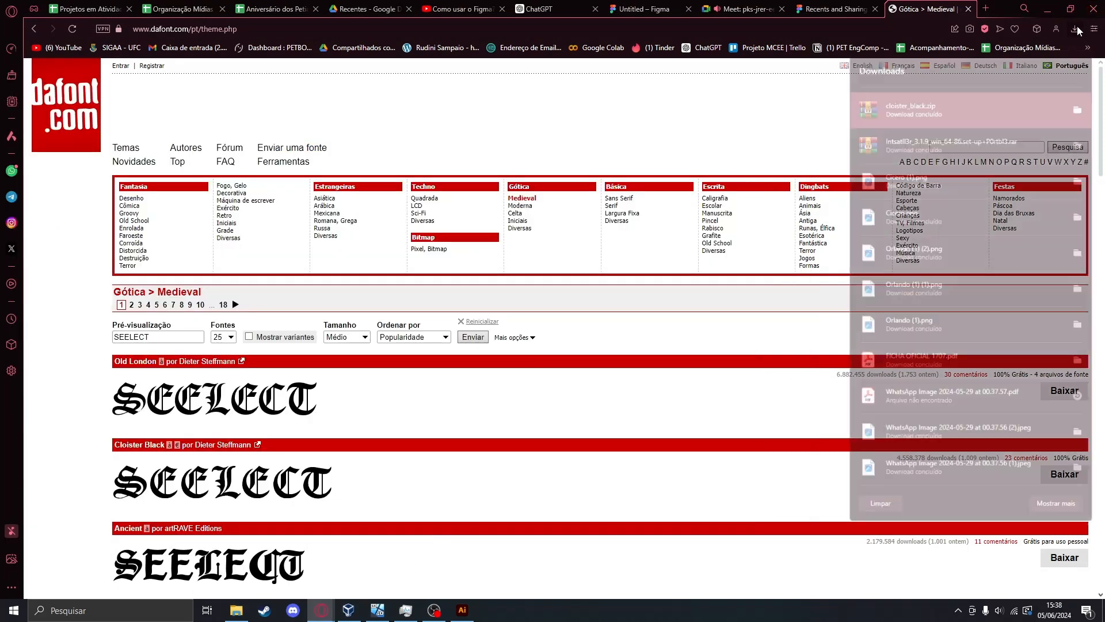
{"action": "left_click", "coordinate": [983, 107]}
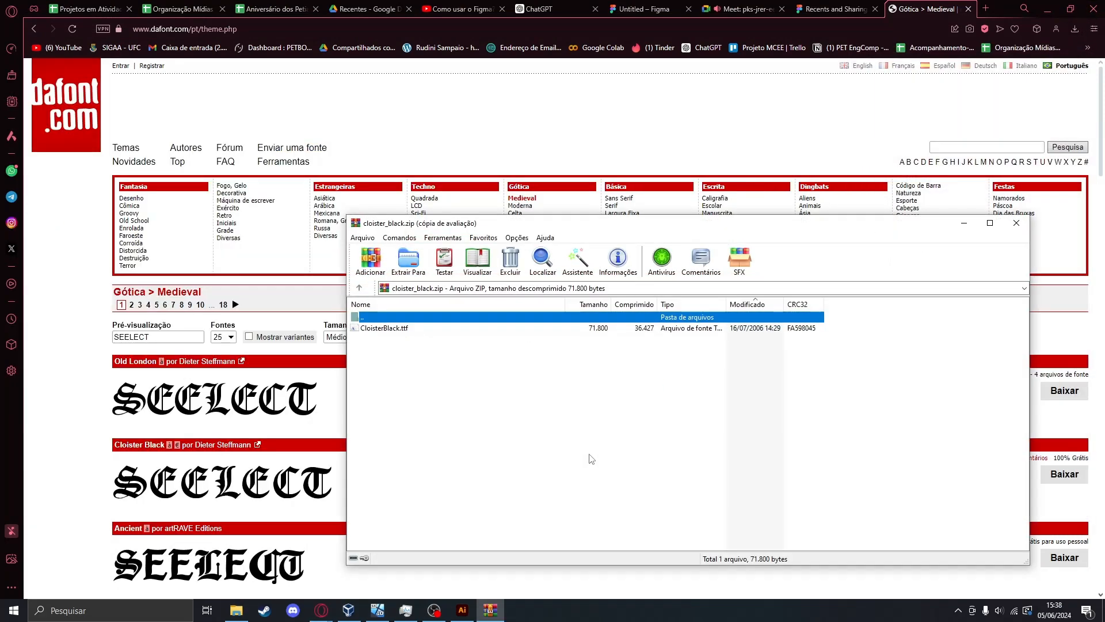
{"action": "mouse_move", "coordinate": [387, 617]}
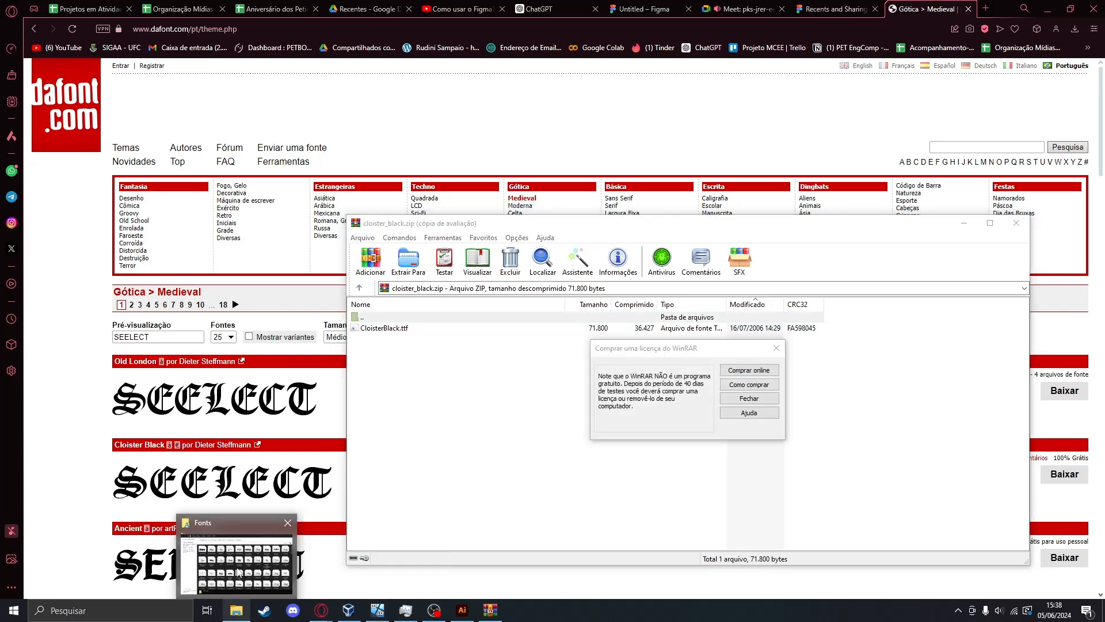
{"action": "left_click", "coordinate": [242, 613]}
{"action": "left_click", "coordinate": [920, 269]}
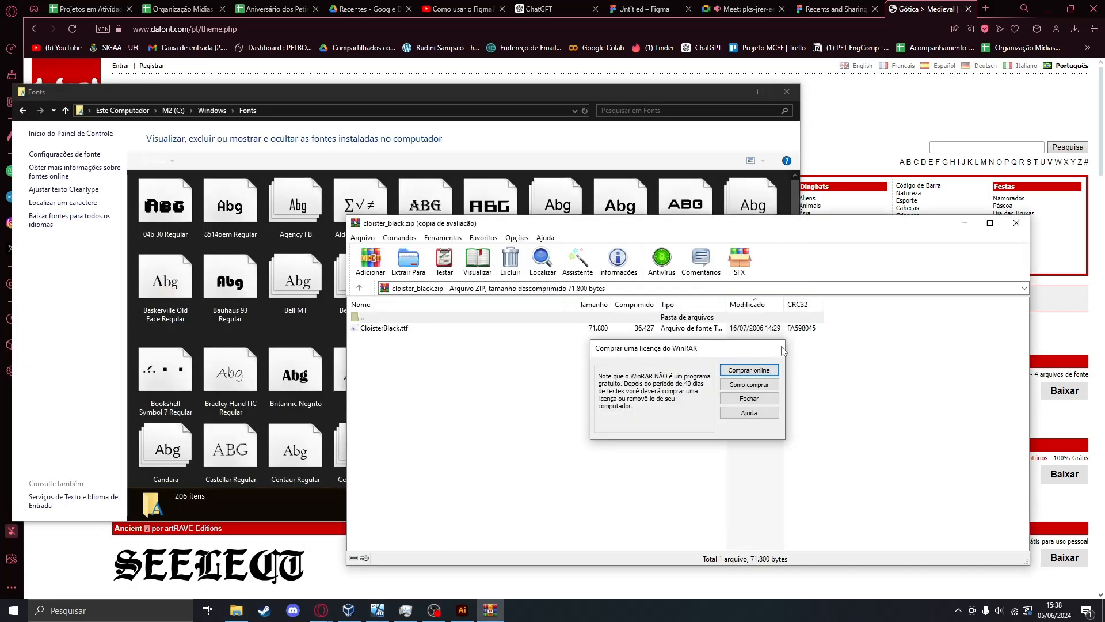
{"action": "left_click", "coordinate": [748, 377]}
Install CloisterBlack.ttf by copying it from the archive into the Fonts folder.
{"action": "left_click", "coordinate": [427, 328]}
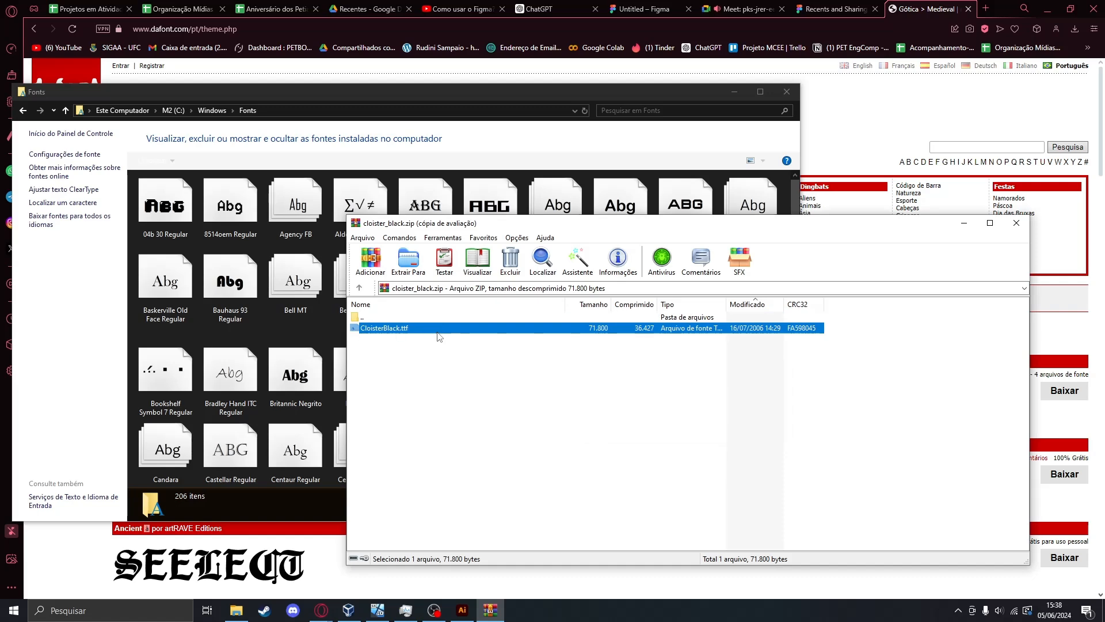
{"action": "left_click_drag", "start_coordinate": [293, 324], "coordinate": [292, 323]}
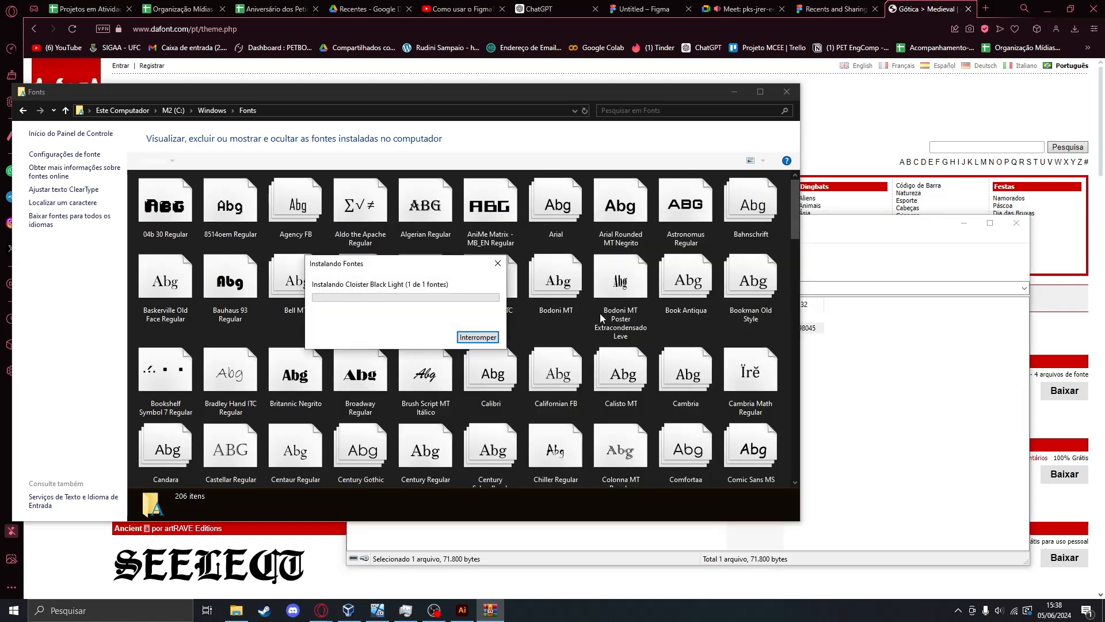
{"action": "left_click", "coordinate": [393, 351]}
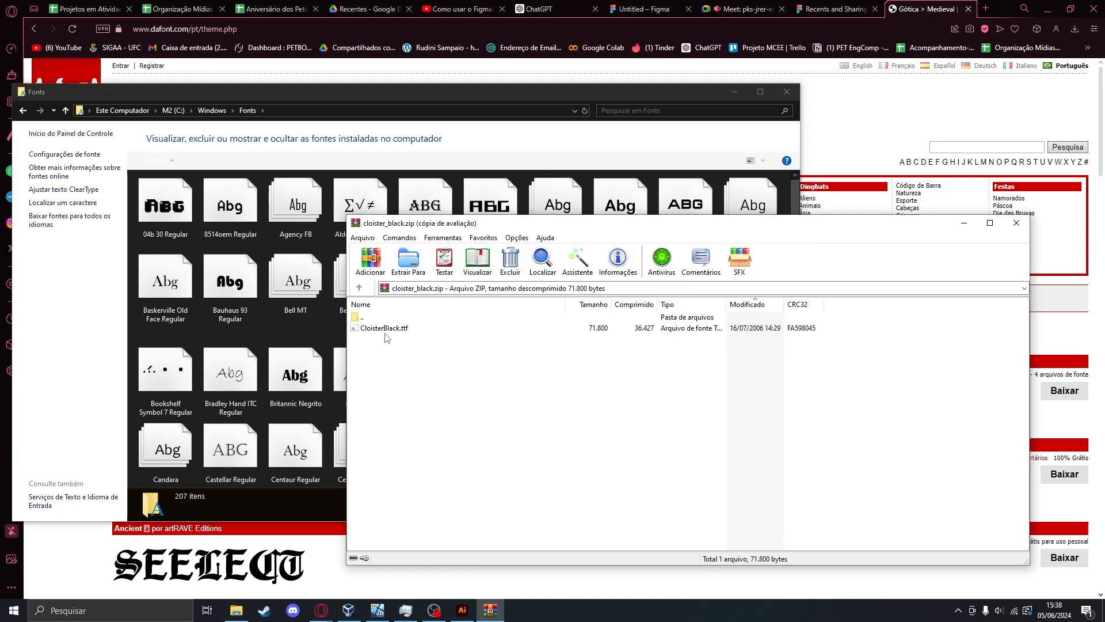
Switch to Illustrator and set the "Lorem ipsum" heading's font to Cloister Black Light.
{"action": "left_click", "coordinate": [462, 610]}
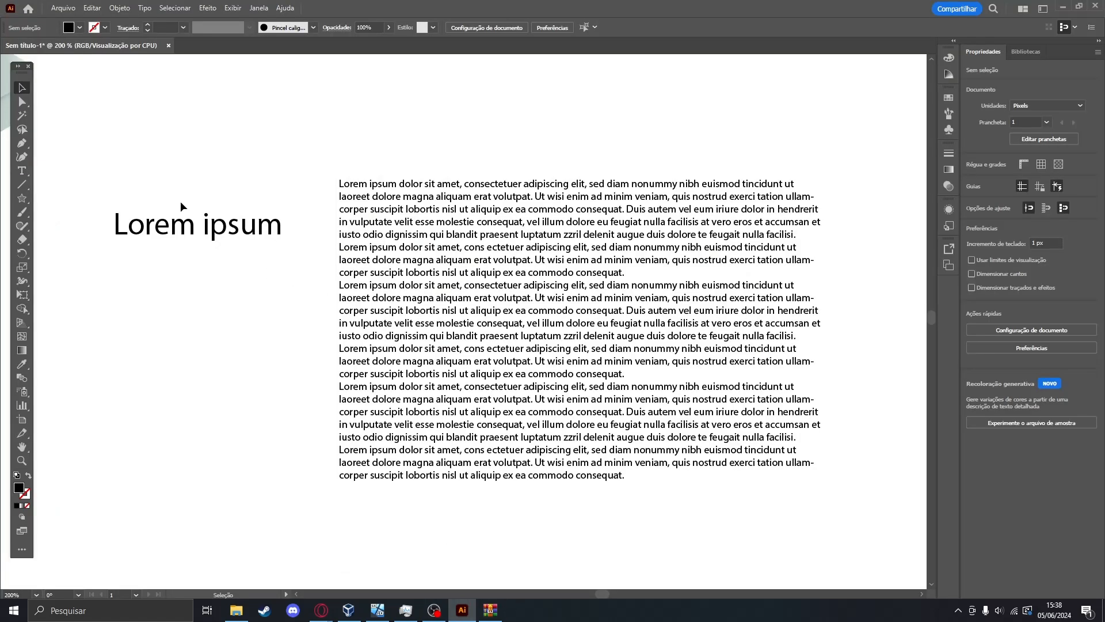
{"action": "left_click", "coordinate": [202, 231]}
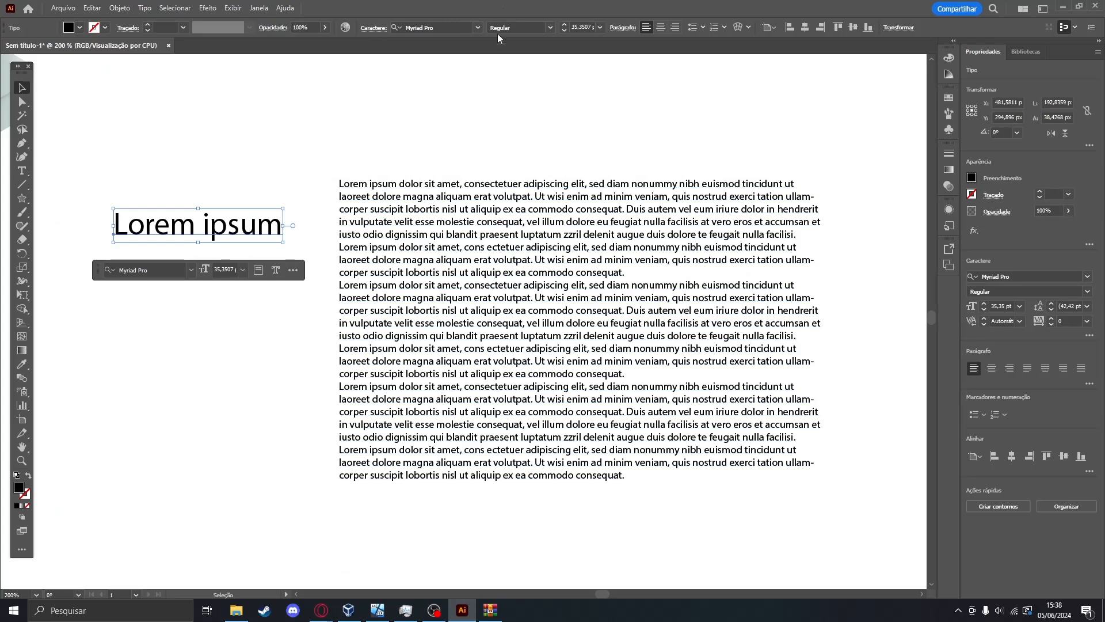
{"action": "left_click", "coordinate": [482, 28]}
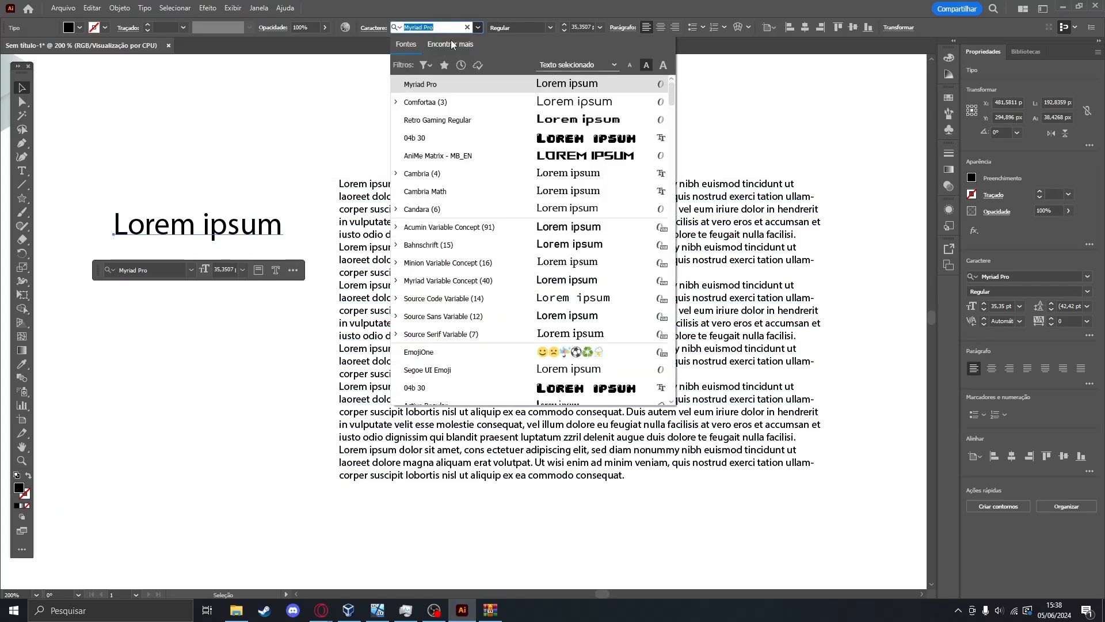
{"action": "key", "text": "BackSpace"}
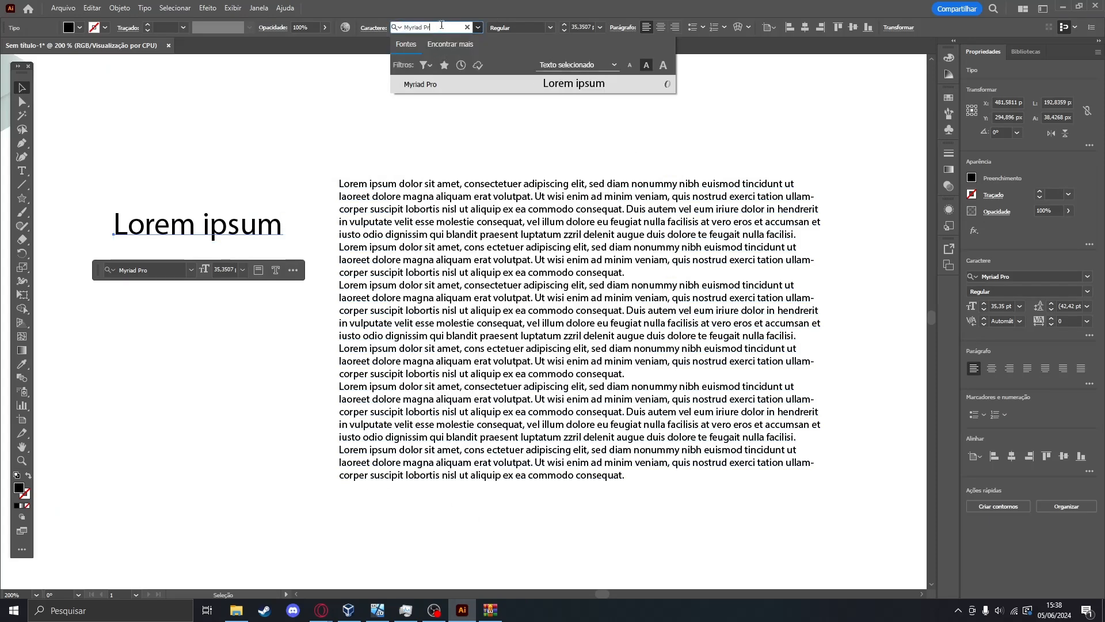
{"action": "key", "text": "BackSpace"}
{"action": "key", "text": "BackSpace"}
{"action": "key", "text": "BackSpace"}
{"action": "key", "text": "BackSpace"}
{"action": "key", "text": "BackSpace"}
{"action": "key", "text": "BackSpace"}
{"action": "key", "text": "BackSpace"}
{"action": "key", "text": "BackSpace"}
{"action": "key", "text": "BackSpace"}
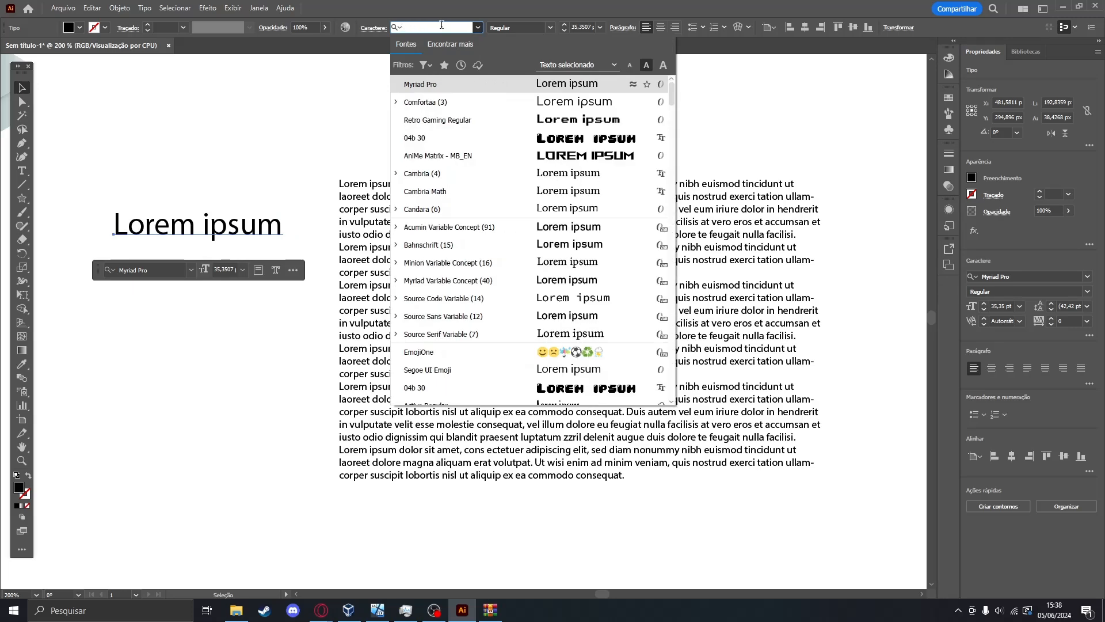
{"action": "type", "text": "Clo"}
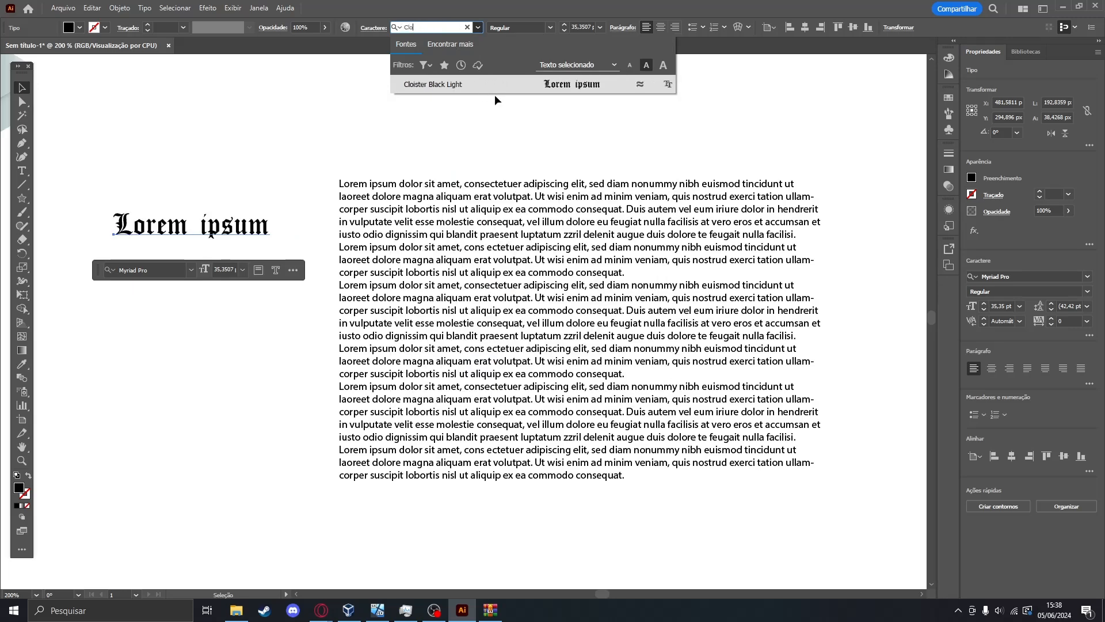
{"action": "left_click", "coordinate": [489, 89]}
{"action": "left_click", "coordinate": [486, 91]}
Move the "Lorem ipsum" heading to the empty area beside the paragraph and enlarge it to about 88 pt, roughly 440 px wide.
{"action": "left_click_drag", "start_coordinate": [202, 225], "coordinate": [165, 409]}
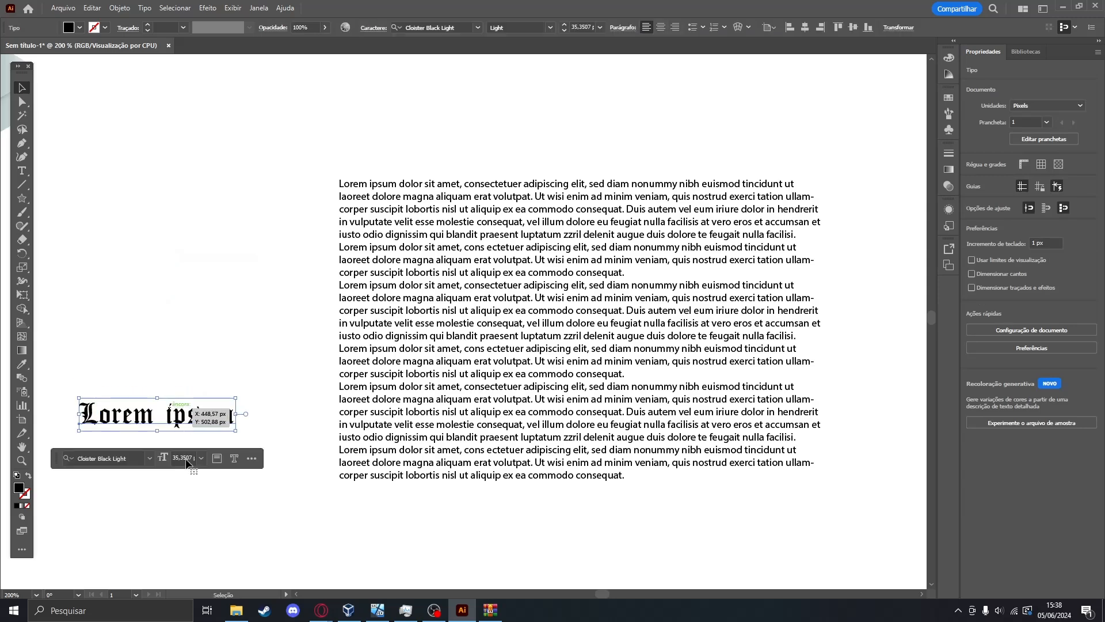
{"action": "left_click_drag", "start_coordinate": [89, 416], "coordinate": [344, 332]}
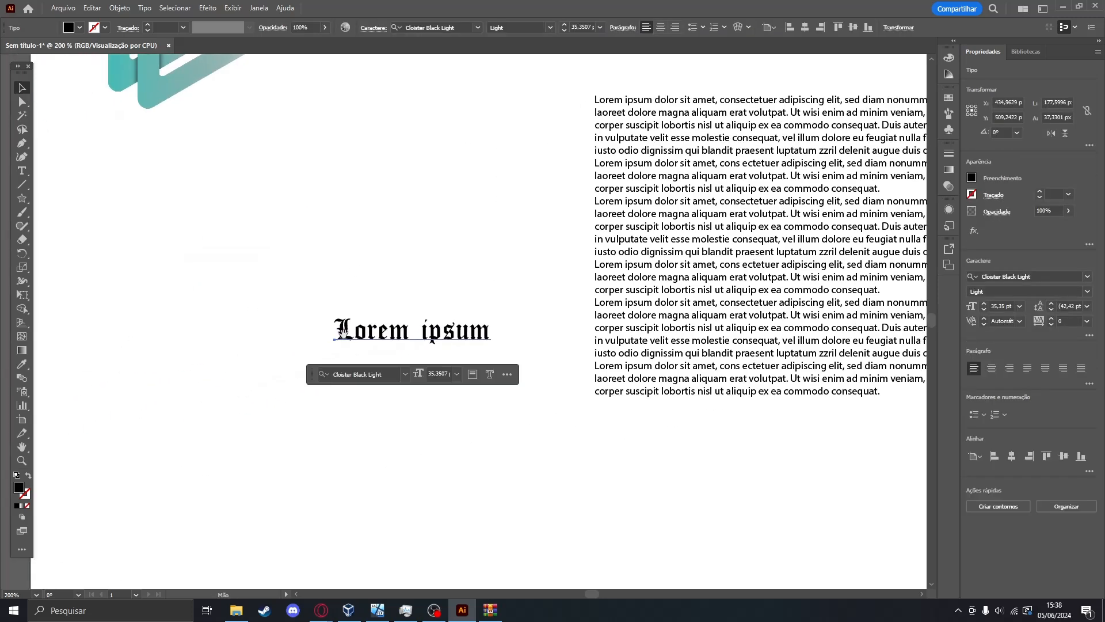
{"action": "left_click", "coordinate": [302, 349]}
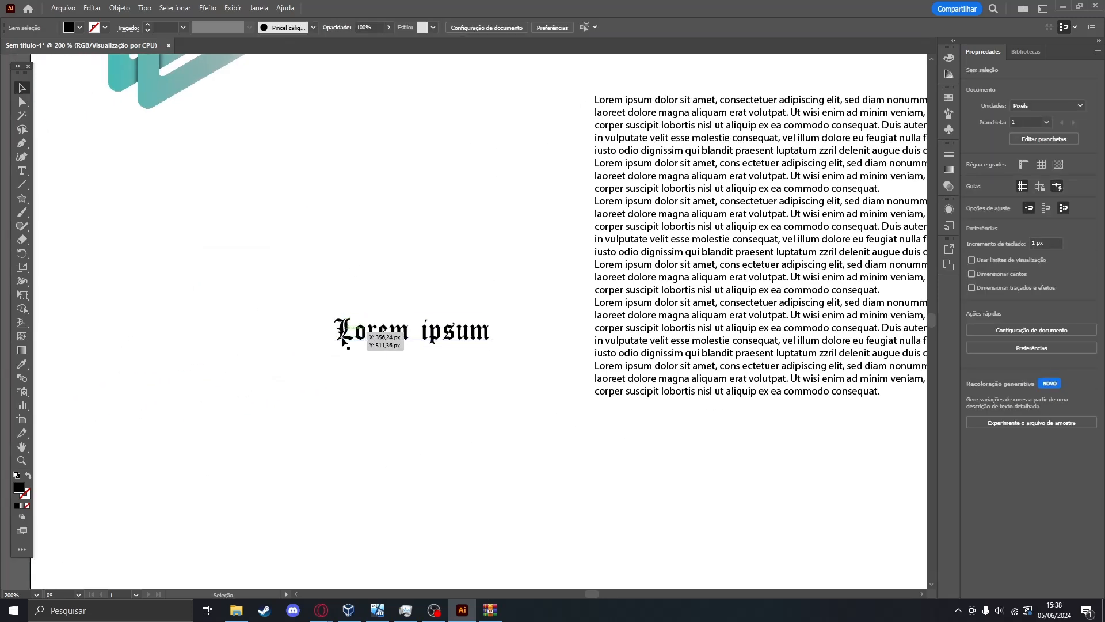
{"action": "left_click_drag", "start_coordinate": [345, 338], "coordinate": [211, 251]}
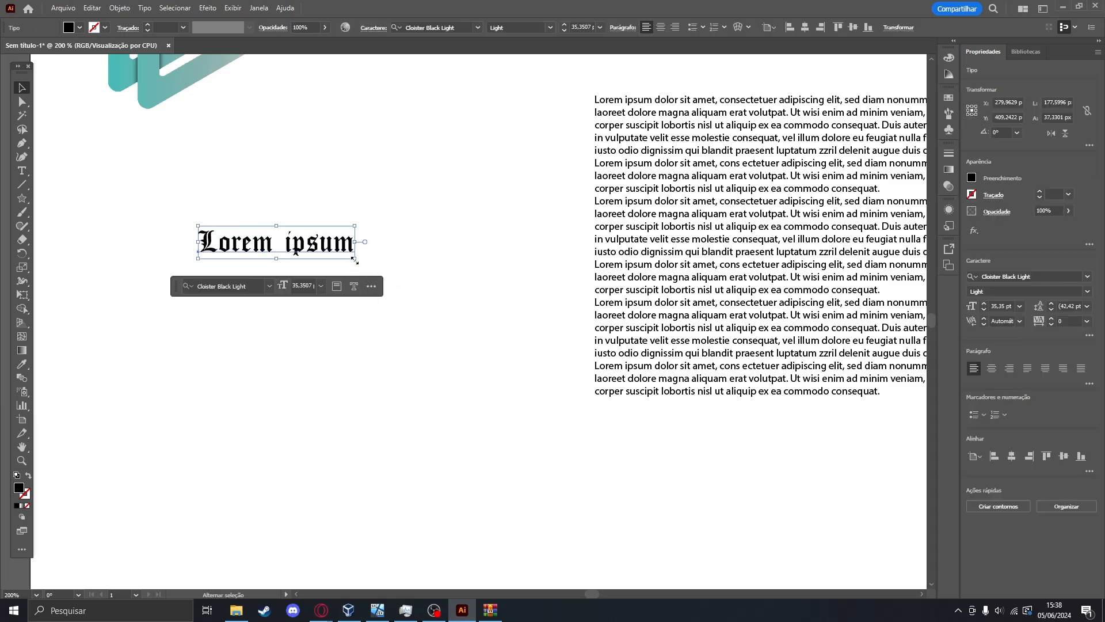
{"action": "left_click_drag", "start_coordinate": [359, 261], "coordinate": [584, 424]}
{"action": "left_click_drag", "start_coordinate": [439, 301], "coordinate": [410, 309]}
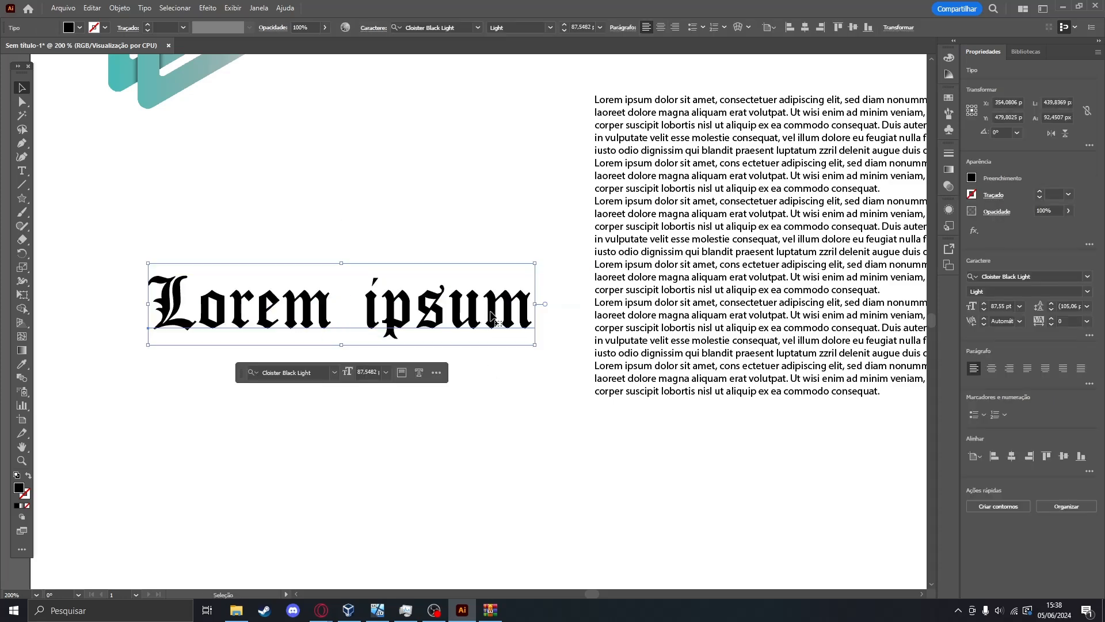
{"action": "left_click_drag", "start_coordinate": [493, 316], "coordinate": [256, 307]}
Delete all letters of the "Lorem ipsum" heading except the initial "L" and select the remaining text object.
{"action": "double_click", "coordinate": [527, 309]}
{"action": "left_click", "coordinate": [528, 309]}
{"action": "double_click", "coordinate": [534, 311]}
{"action": "left_click", "coordinate": [443, 323]}
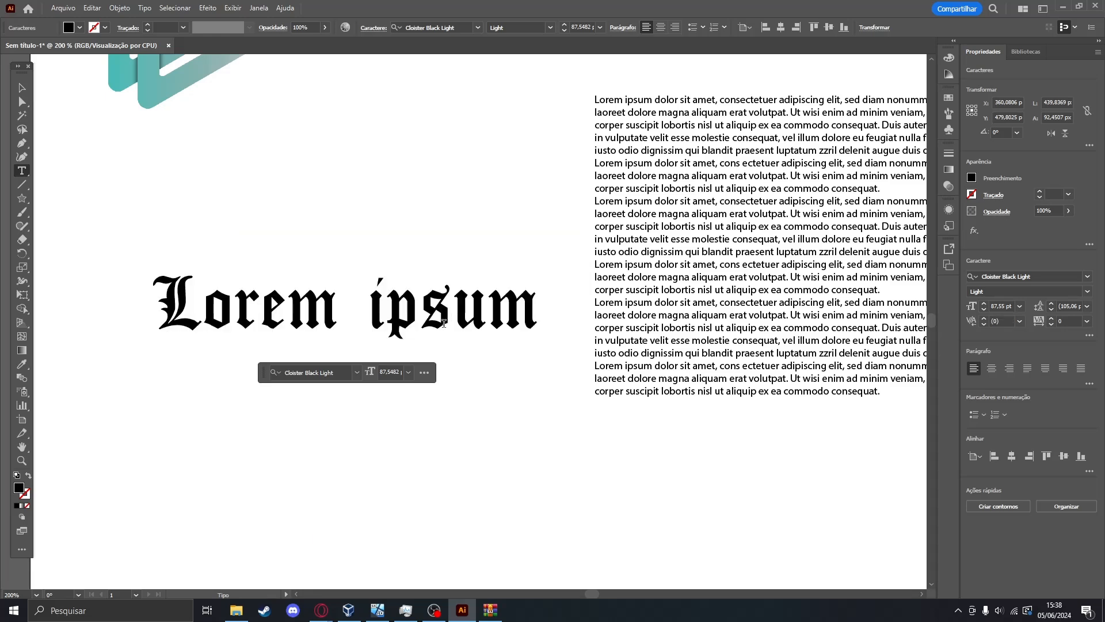
{"action": "left_click_drag", "start_coordinate": [369, 311], "coordinate": [387, 311]}
{"action": "left_click", "coordinate": [414, 312]}
{"action": "key", "text": "BackSpace"}
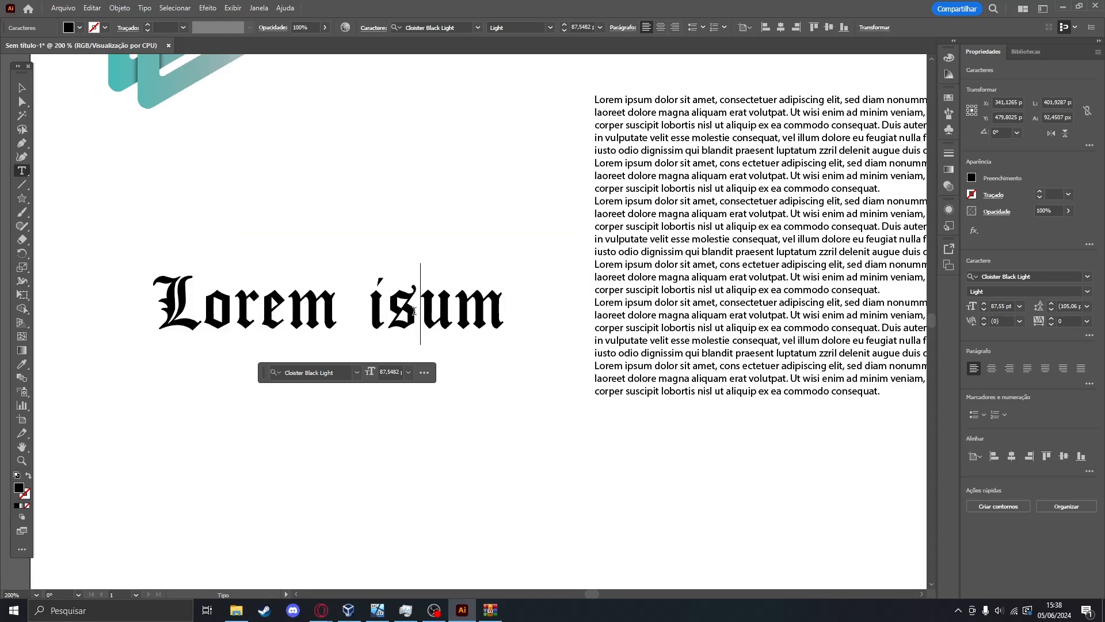
{"action": "key", "text": "BackSpace"}
{"action": "key", "text": "BackSpace"}
{"action": "key", "text": "BackSpace"}
{"action": "key", "text": "BackSpace"}
{"action": "key", "text": "Delete"}
{"action": "key", "text": "Delete"}
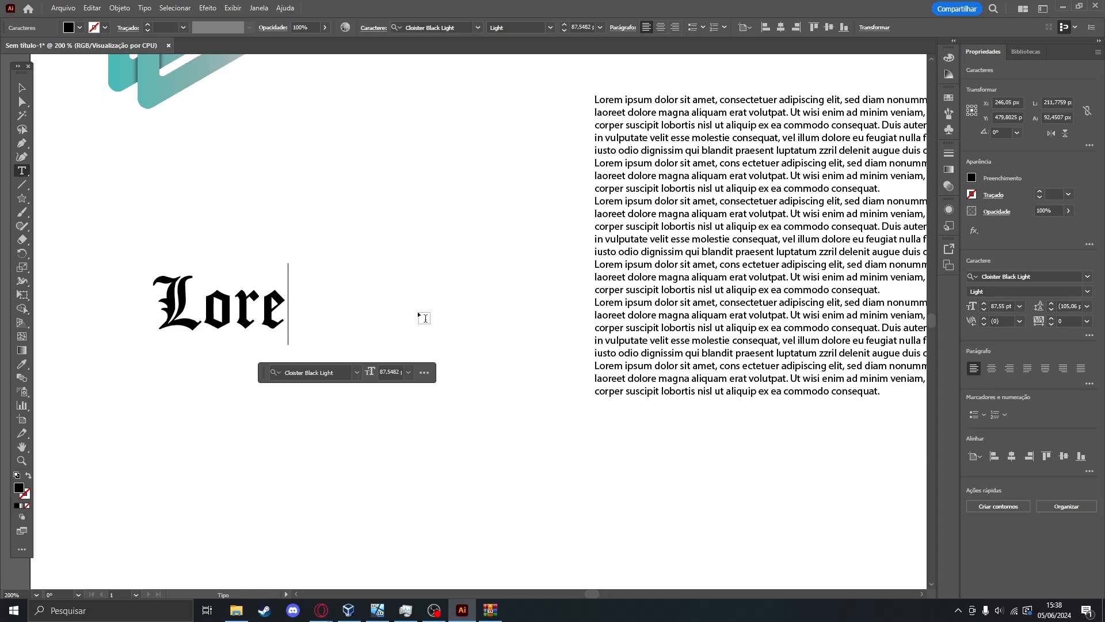
{"action": "key", "text": "BackSpace"}
{"action": "key", "text": "BackSpace"}
{"action": "key", "text": "BackSpace"}
{"action": "left_click", "coordinate": [25, 87]}
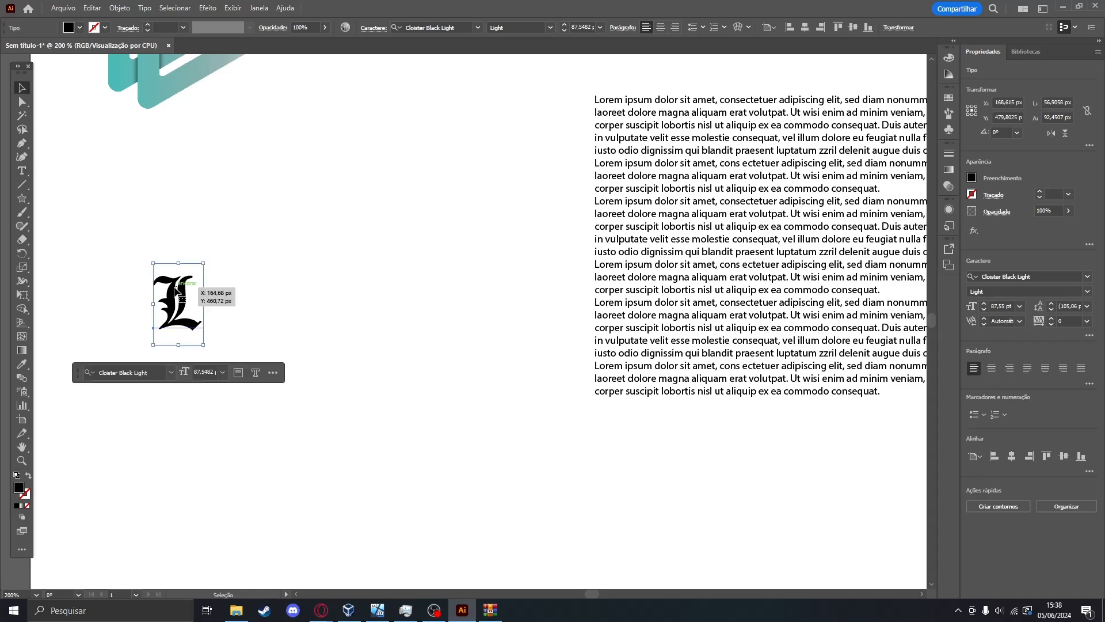
Enlarge the letter "L" to about 158 pt, roughly 102 px wide, and place it in the empty area beside the paragraph.
{"action": "left_click_drag", "start_coordinate": [177, 311], "coordinate": [272, 311]}
{"action": "left_click", "coordinate": [414, 300]}
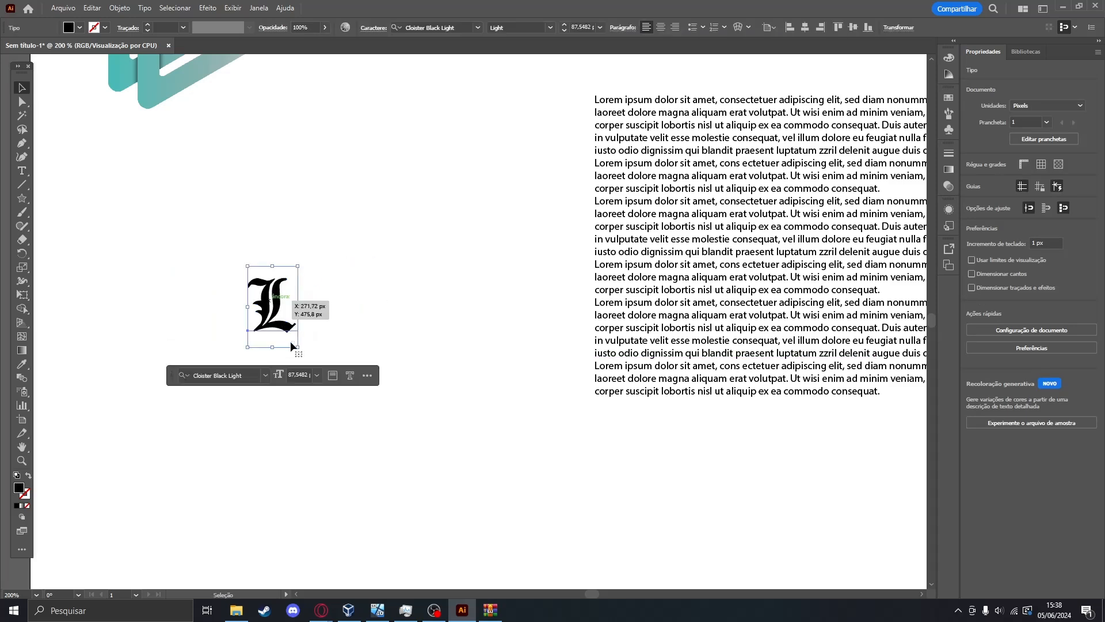
{"action": "left_click_drag", "start_coordinate": [296, 347], "coordinate": [419, 412]}
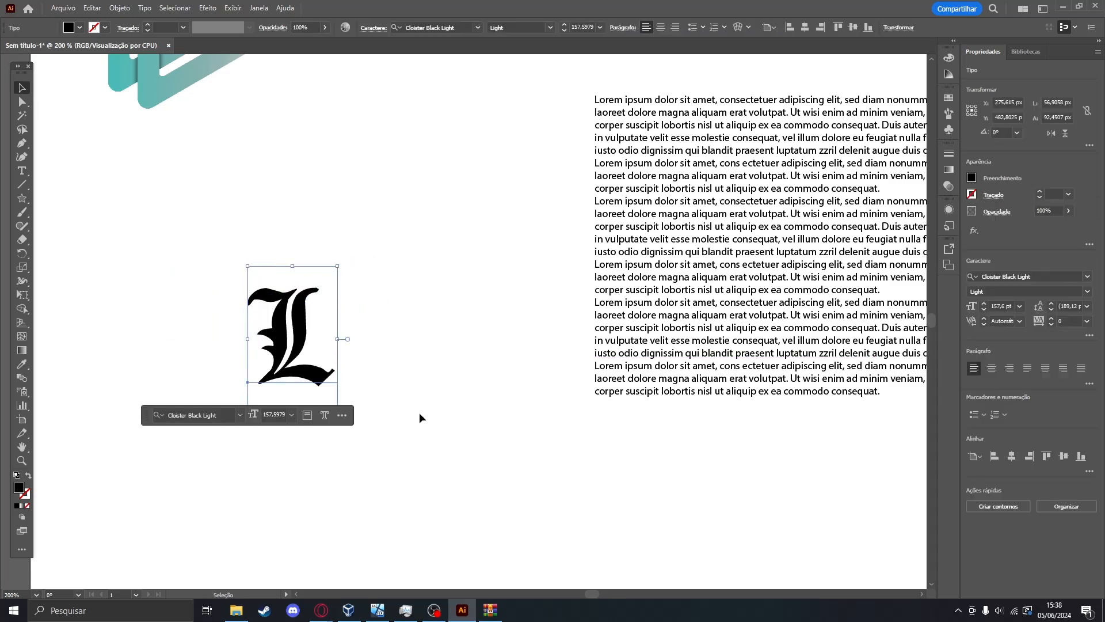
{"action": "left_click", "coordinate": [427, 412]}
{"action": "left_click_drag", "start_coordinate": [311, 345], "coordinate": [296, 280]}
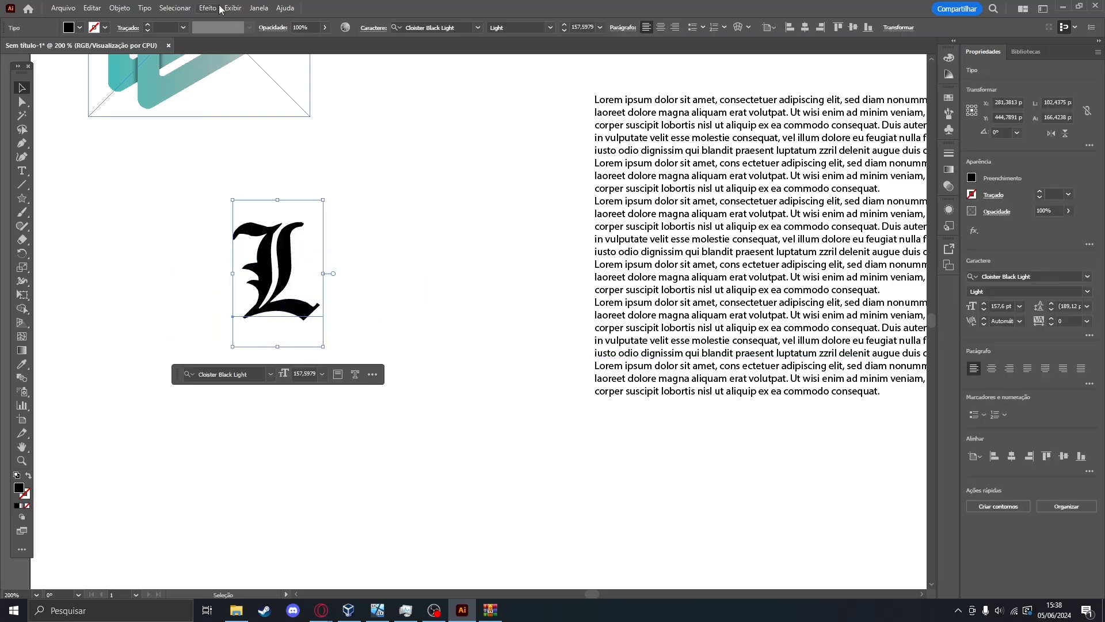
Apply a light brown swatch as the stroke colour of the letter "L".
{"action": "left_click", "coordinate": [105, 28]}
{"action": "left_click", "coordinate": [80, 64]}
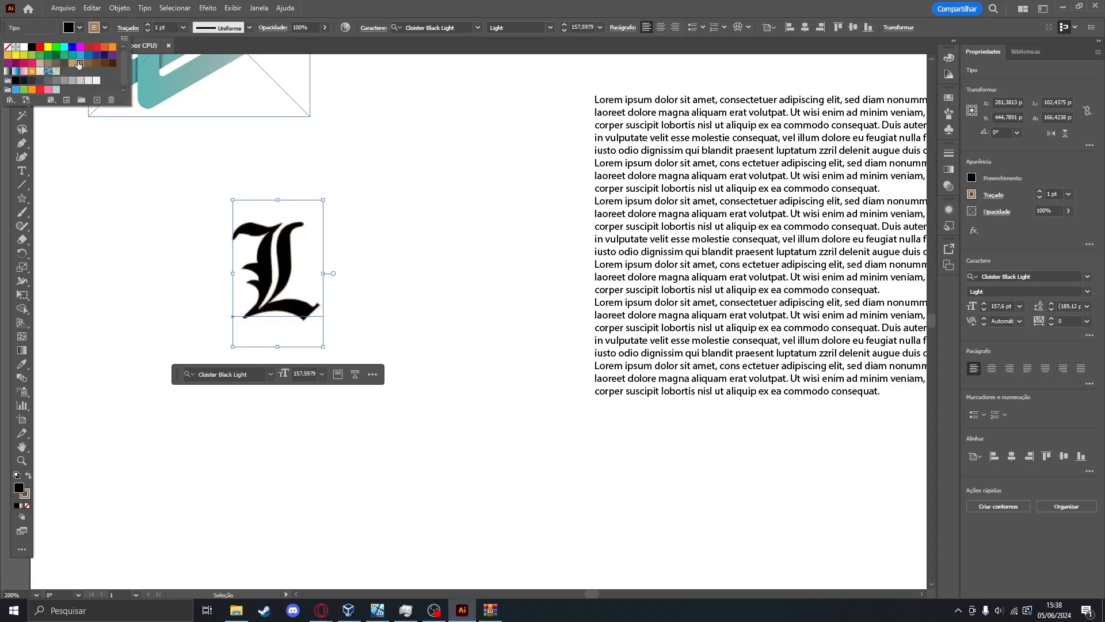
Raise the stroke weight of the letter "L" to 6 pt and view the stroke width profiles without choosing one.
{"action": "left_click", "coordinate": [148, 25]}
{"action": "left_click", "coordinate": [147, 25]}
{"action": "left_click", "coordinate": [147, 25]}
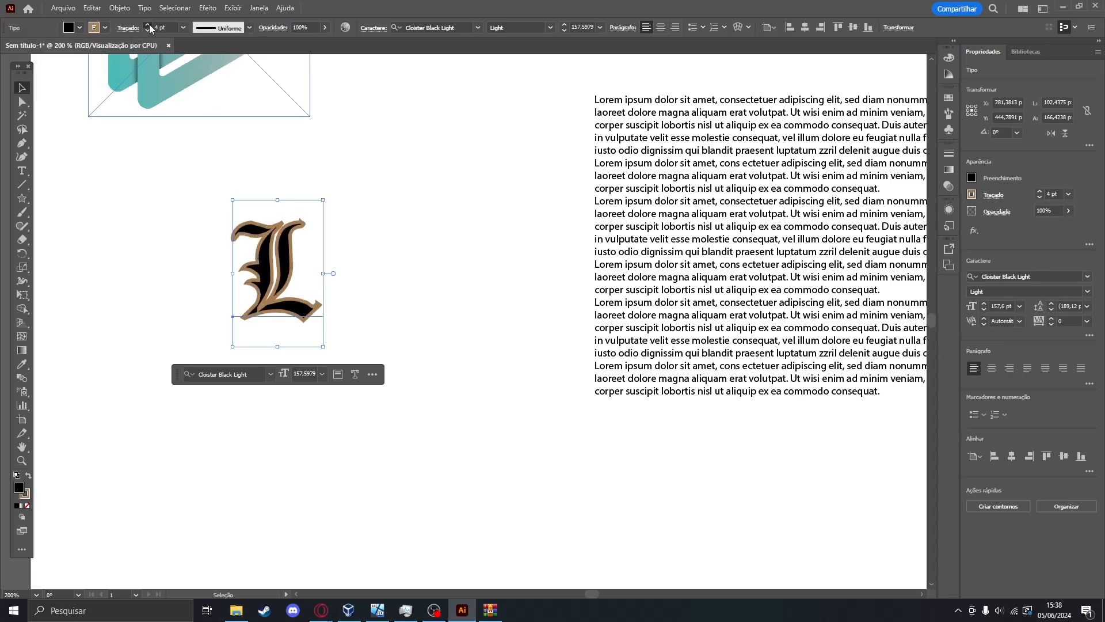
{"action": "left_click", "coordinate": [147, 25]}
{"action": "left_click", "coordinate": [148, 25]}
{"action": "left_click", "coordinate": [250, 28]}
{"action": "left_click", "coordinate": [426, 65]}
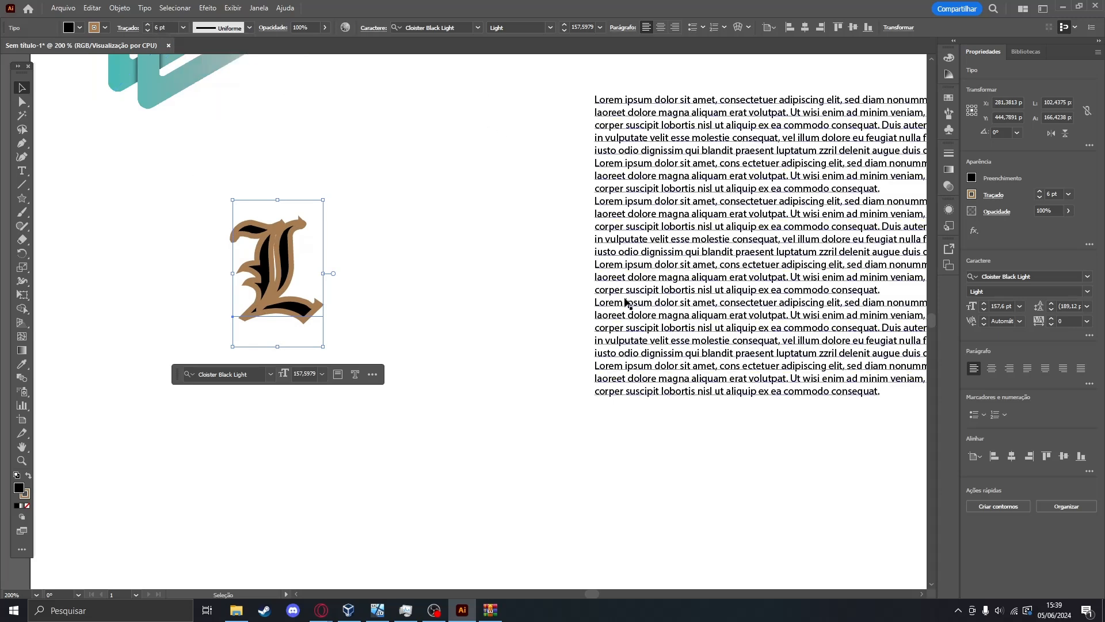
Undo the stroke weight increases on the letter "L" back to 1 pt.
{"action": "key", "text": "ctrl+z"}
{"action": "key", "text": "ctrl+z"}
{"action": "key", "text": "ctrl+z"}
{"action": "key", "text": "ctrl+z"}
{"action": "key", "text": "ctrl+z"}
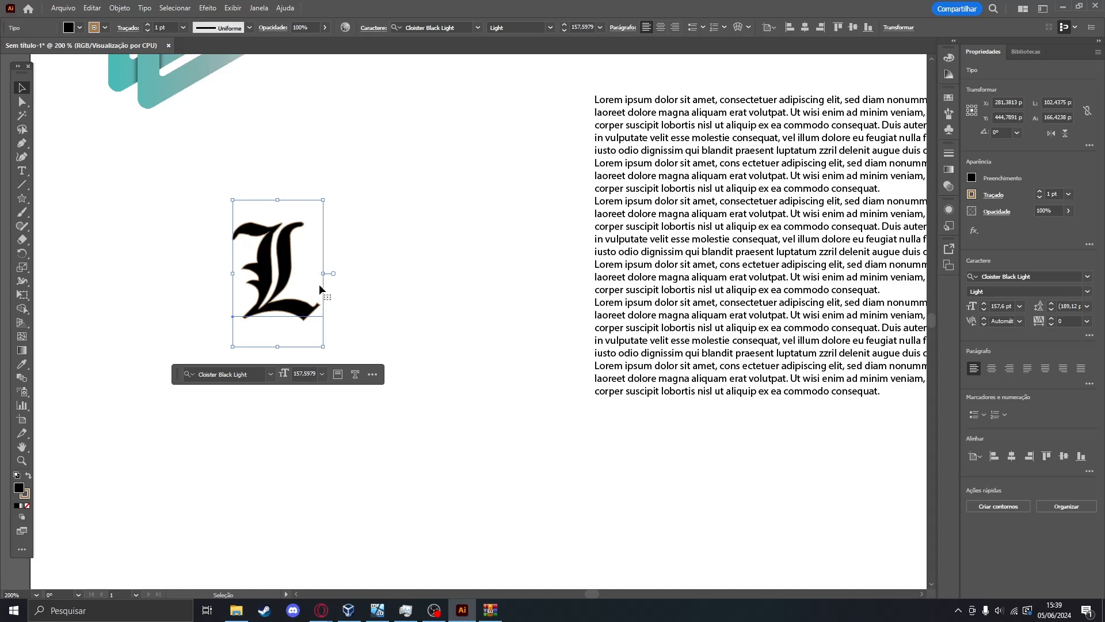
Enter the text object for editing and add "asasda" after the letter "L".
{"action": "left_click", "coordinate": [345, 281]}
{"action": "left_click", "coordinate": [286, 282]}
{"action": "double_click", "coordinate": [298, 274]}
{"action": "double_click", "coordinate": [298, 274]}
{"action": "left_click", "coordinate": [303, 277]}
{"action": "type", "text": "asasda"}
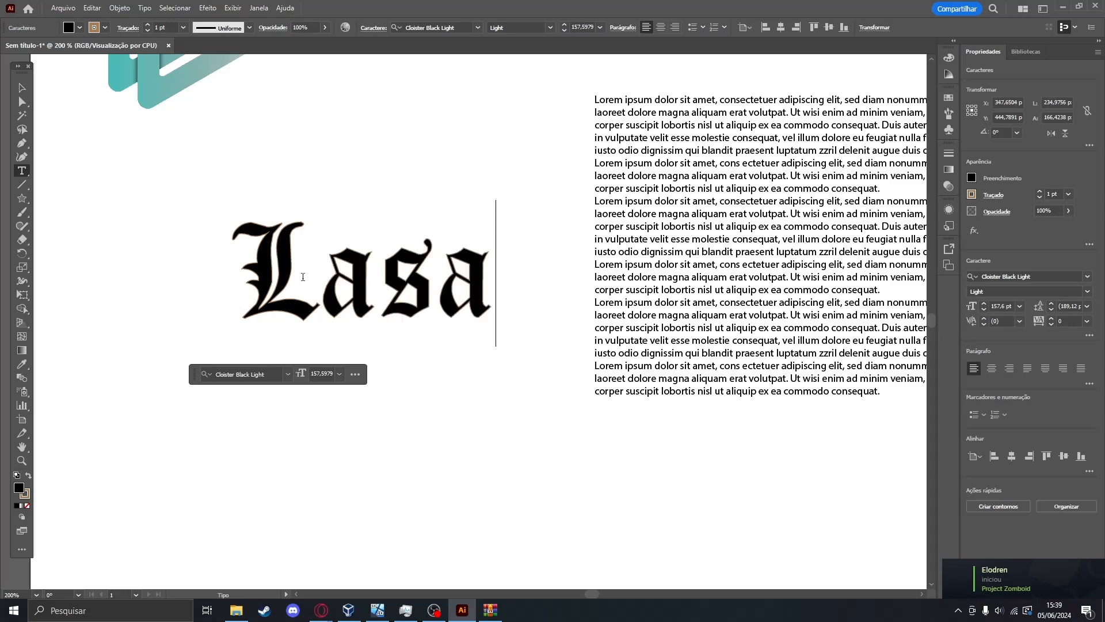
Delete the added letters so only "L" remains, leave text editing and deselect the object.
{"action": "key", "text": "BackSpace"}
{"action": "key", "text": "BackSpace"}
{"action": "key", "text": "BackSpace"}
{"action": "key", "text": "BackSpace"}
{"action": "key", "text": "BackSpace"}
{"action": "key", "text": "BackSpace"}
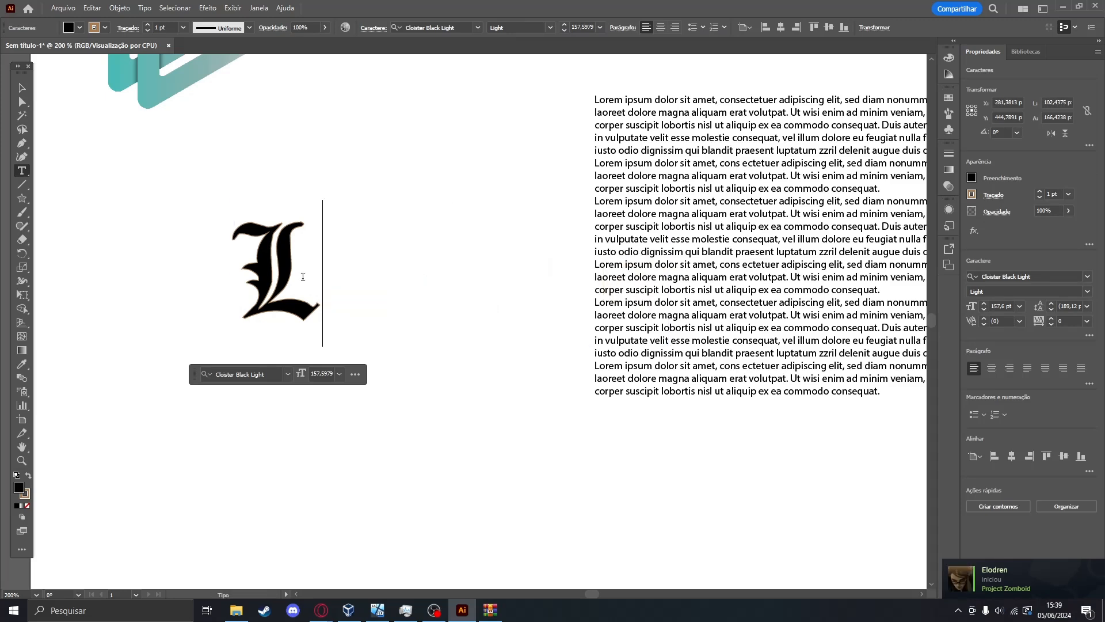
{"action": "left_click", "coordinate": [19, 88]}
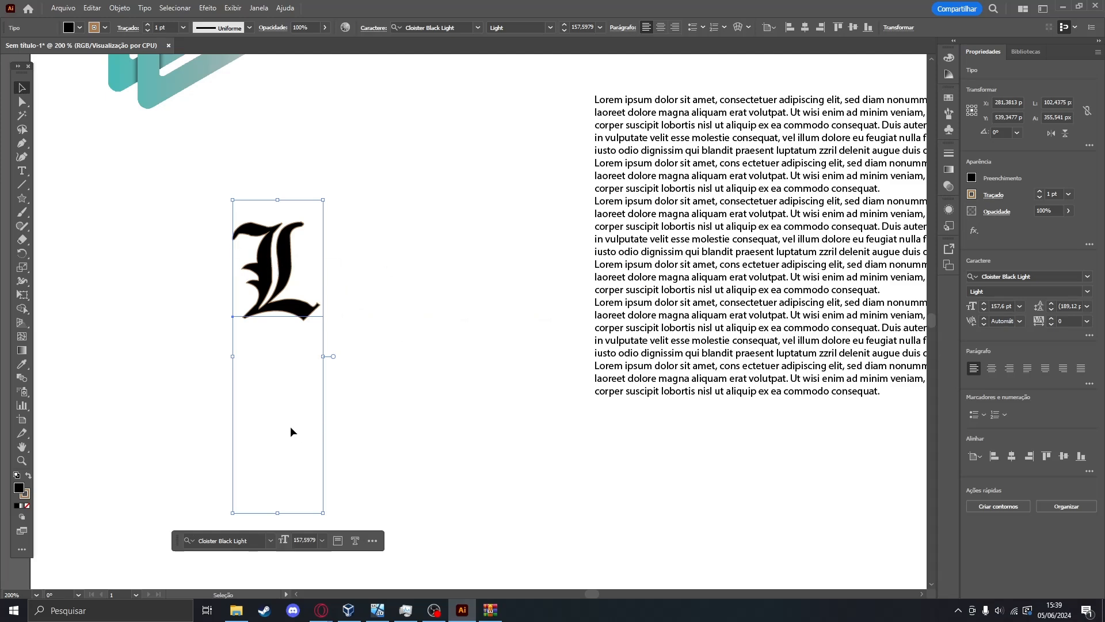
{"action": "left_click", "coordinate": [433, 325]}
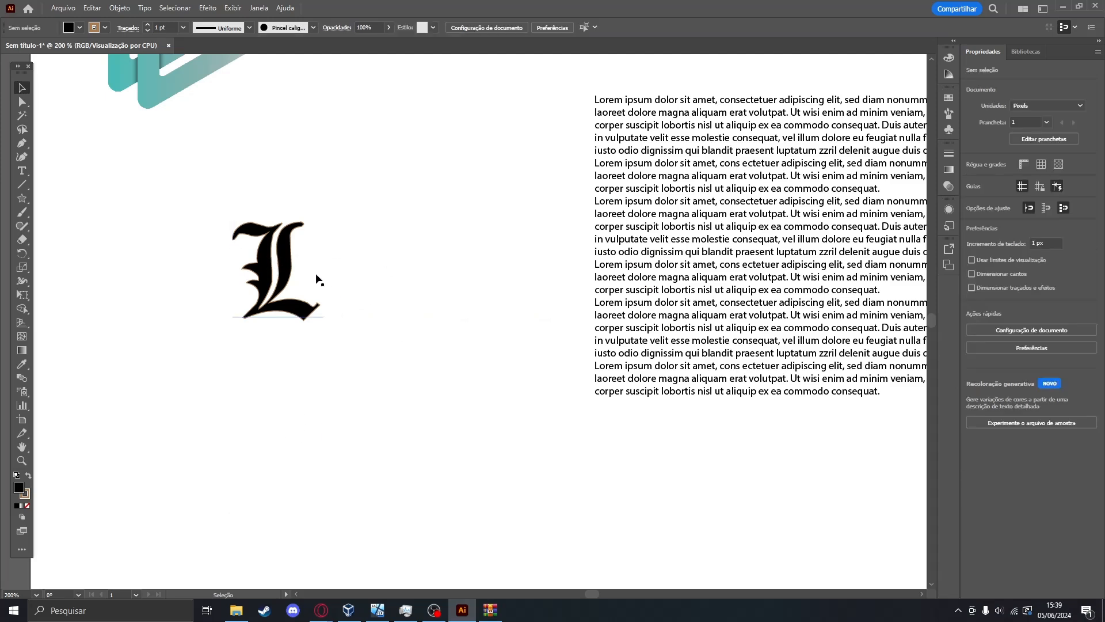
Expand the "L" text object into editable shapes with the Object and Fill options enabled.
{"action": "left_click", "coordinate": [122, 9]}
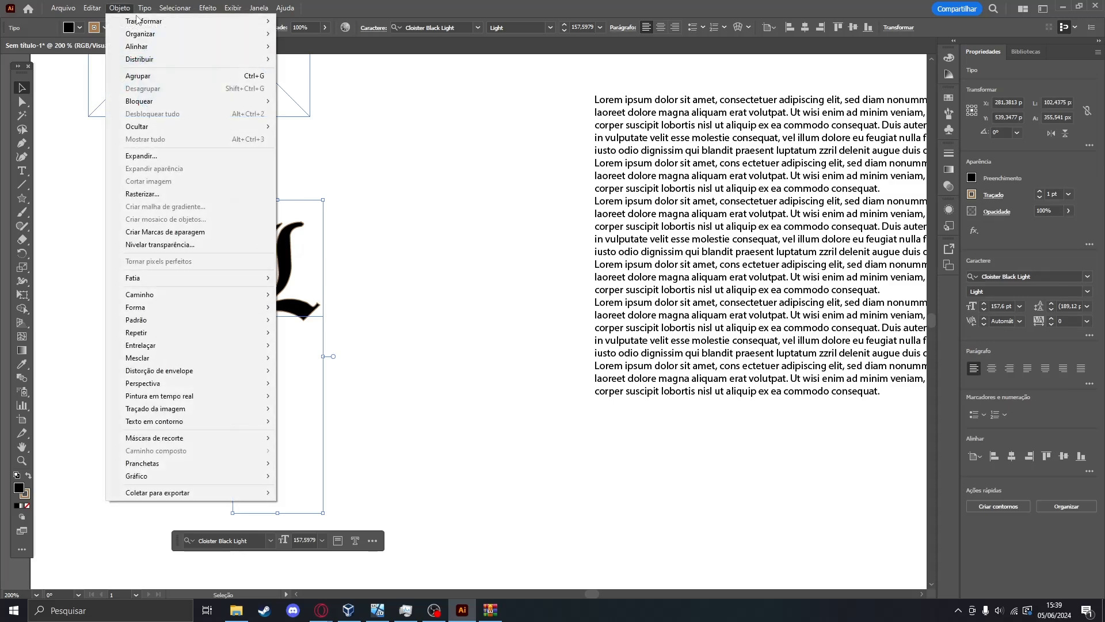
{"action": "left_click", "coordinate": [188, 154]}
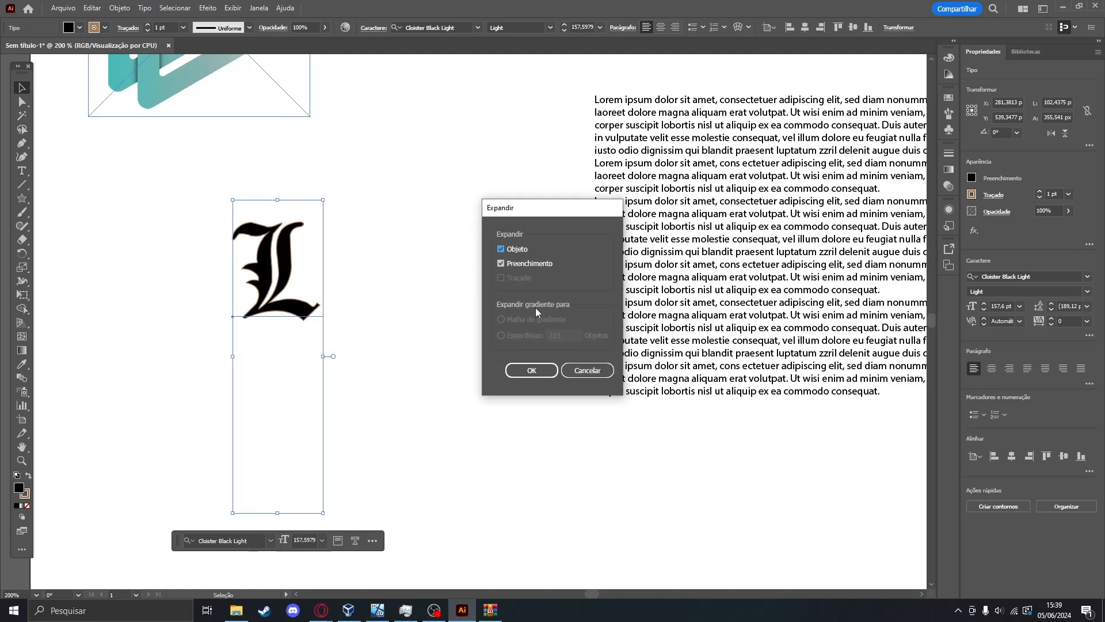
{"action": "left_click", "coordinate": [531, 370]}
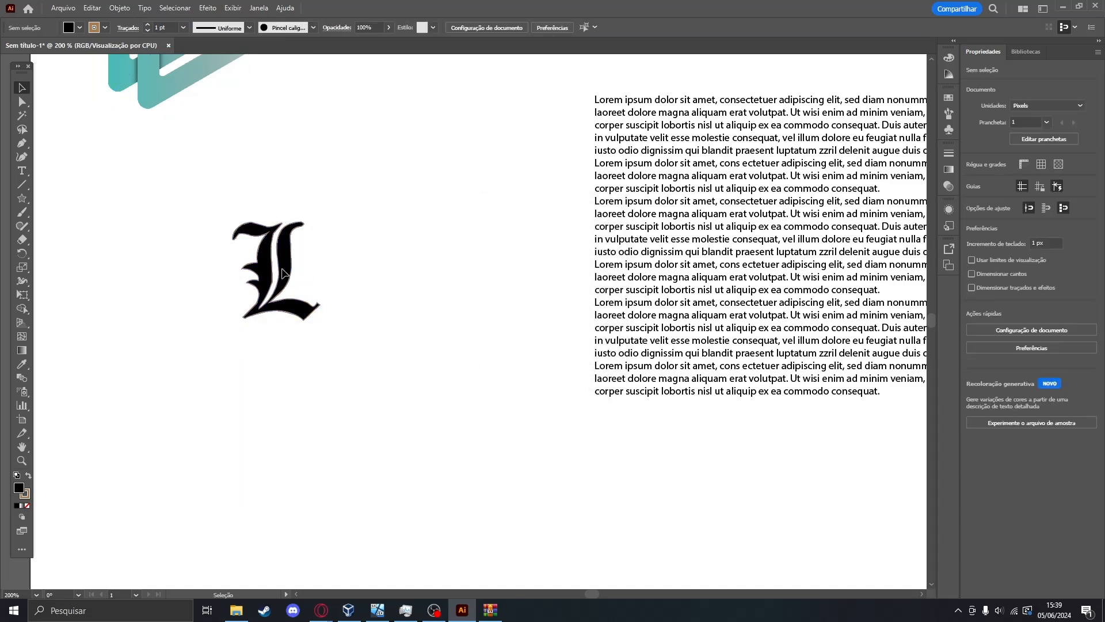
Shift the expanded "L" slightly and enlarge it to about 217 x 245 px, leaving it deselected.
{"action": "left_click_drag", "start_coordinate": [289, 284], "coordinate": [302, 302]}
{"action": "left_click_drag", "start_coordinate": [334, 339], "coordinate": [438, 454]}
{"action": "left_click", "coordinate": [525, 408]}
Use Direct Selection to pull two anchor points on the stem's left edge outward, to about X 272.5, Y 483.5 px and X 269.5, Y 492.5 px.
{"action": "left_click", "coordinate": [22, 102]}
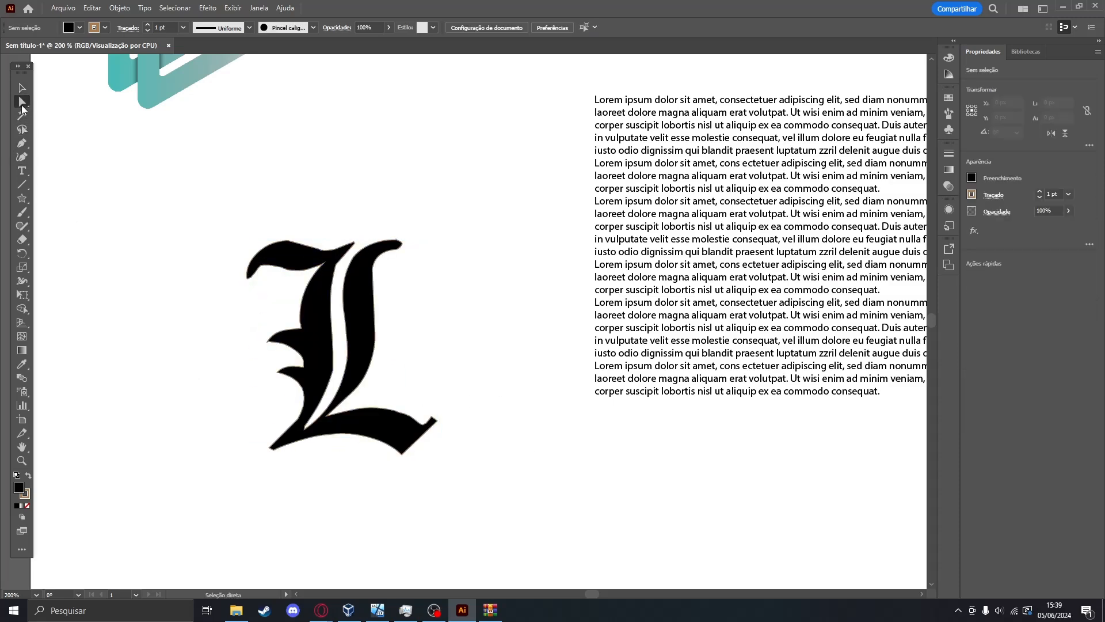
{"action": "left_click", "coordinate": [342, 292]}
{"action": "scroll", "coordinate": [291, 325], "scroll_direction": "up", "scroll_amount": 5}
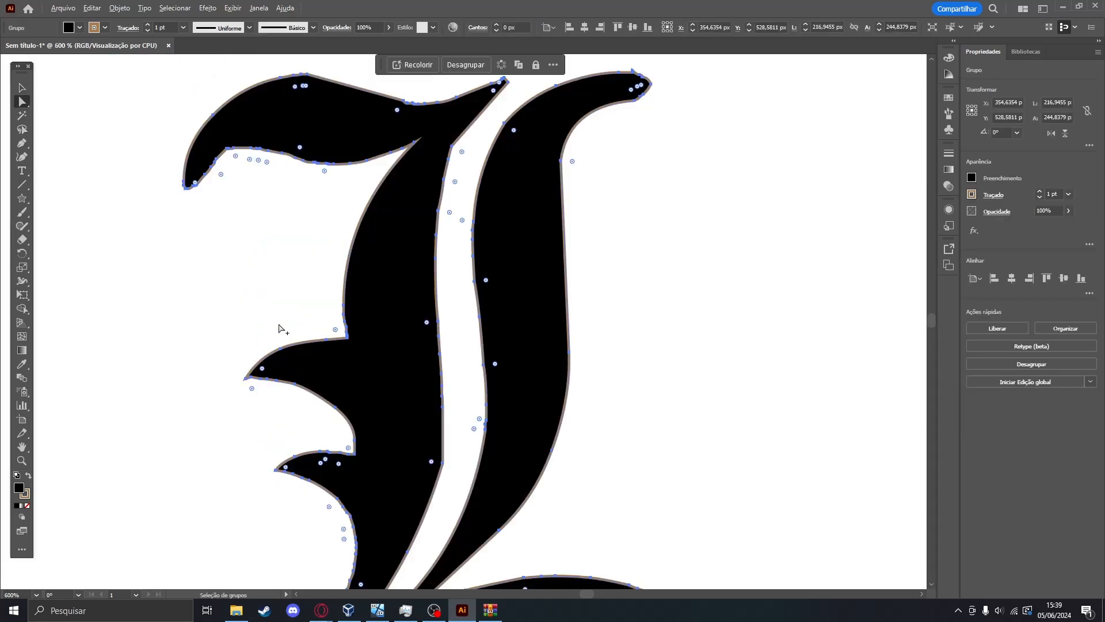
{"action": "left_click_drag", "start_coordinate": [409, 283], "coordinate": [224, 224]}
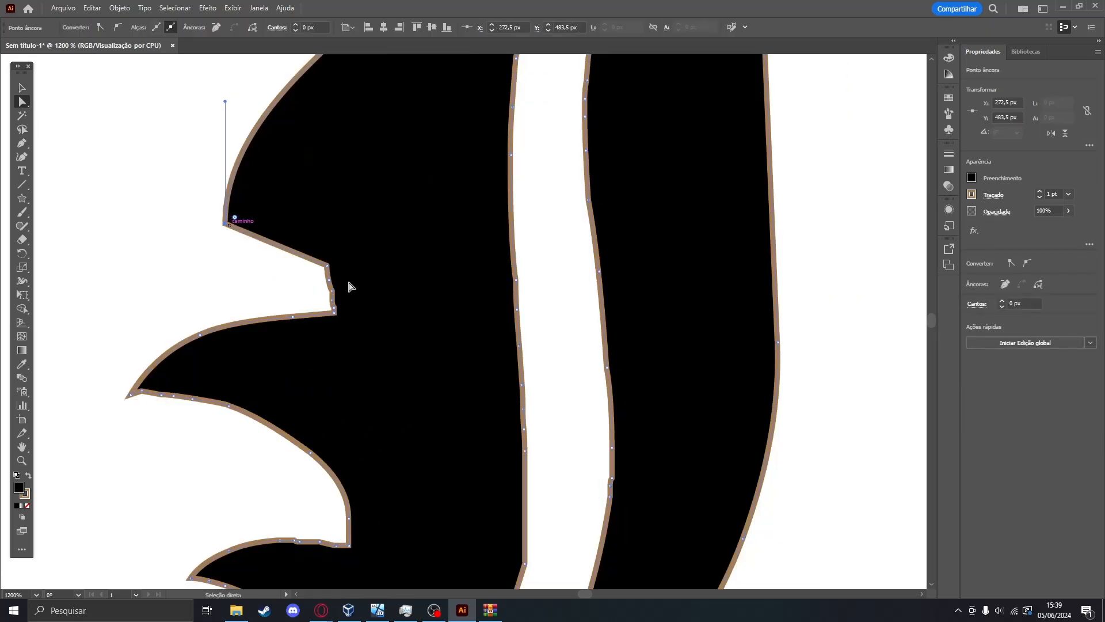
{"action": "left_click_drag", "start_coordinate": [331, 266], "coordinate": [212, 276]}
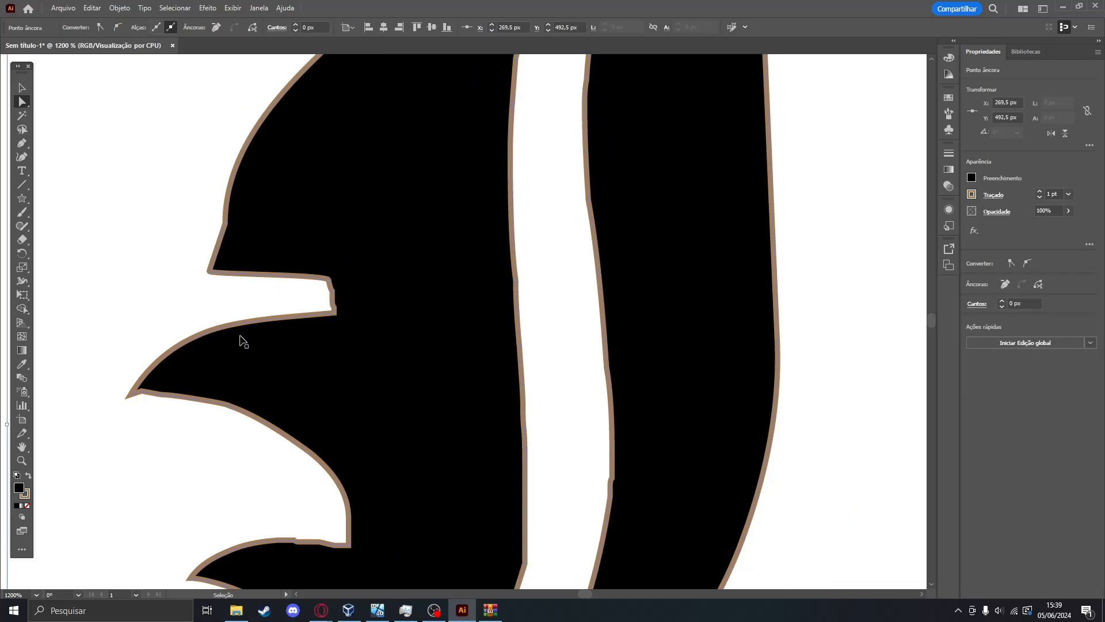
Undo the last anchor-point edits on the letter L's outline and deselect it.
{"action": "key", "text": "ctrl+z"}
{"action": "key", "text": "ctrl+z"}
{"action": "left_click", "coordinate": [803, 242]}
Duplicate the black letter L and place the copy directly below the original.
{"action": "scroll", "coordinate": [673, 245], "scroll_direction": "down", "scroll_amount": 3}
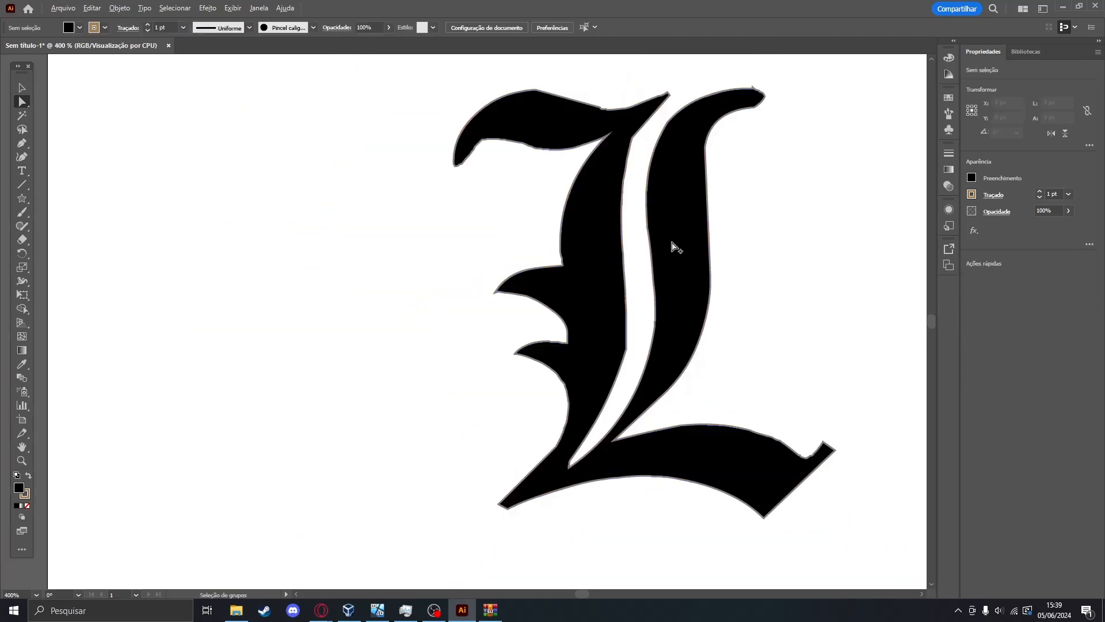
{"action": "scroll", "coordinate": [605, 316], "scroll_direction": "down", "scroll_amount": 2}
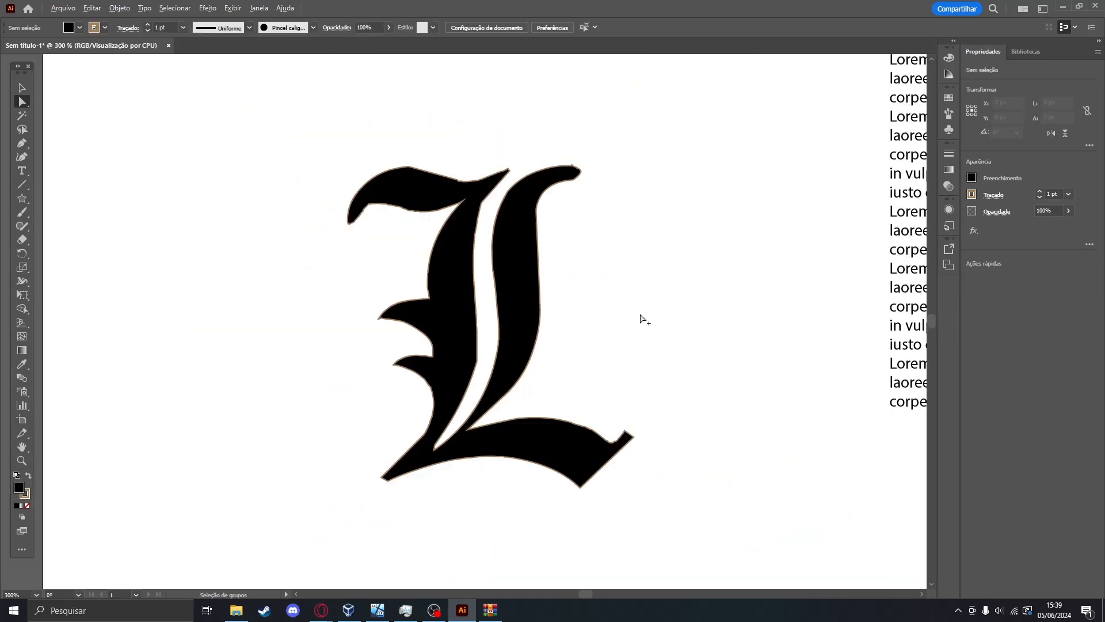
{"action": "left_click_drag", "start_coordinate": [706, 240], "coordinate": [474, 266]}
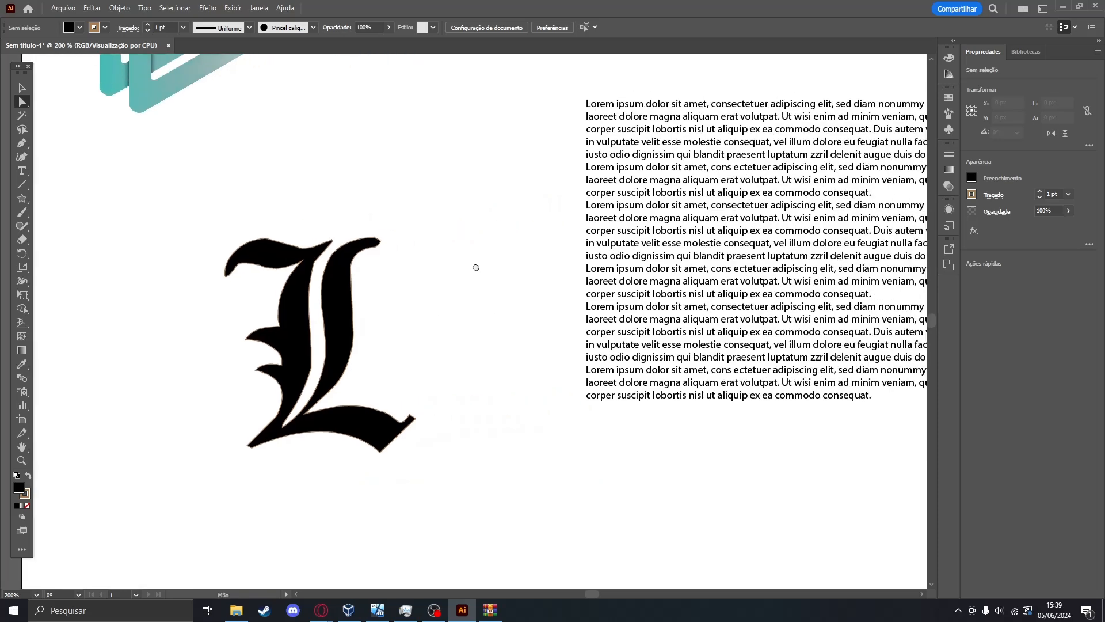
{"action": "left_click", "coordinate": [22, 87]}
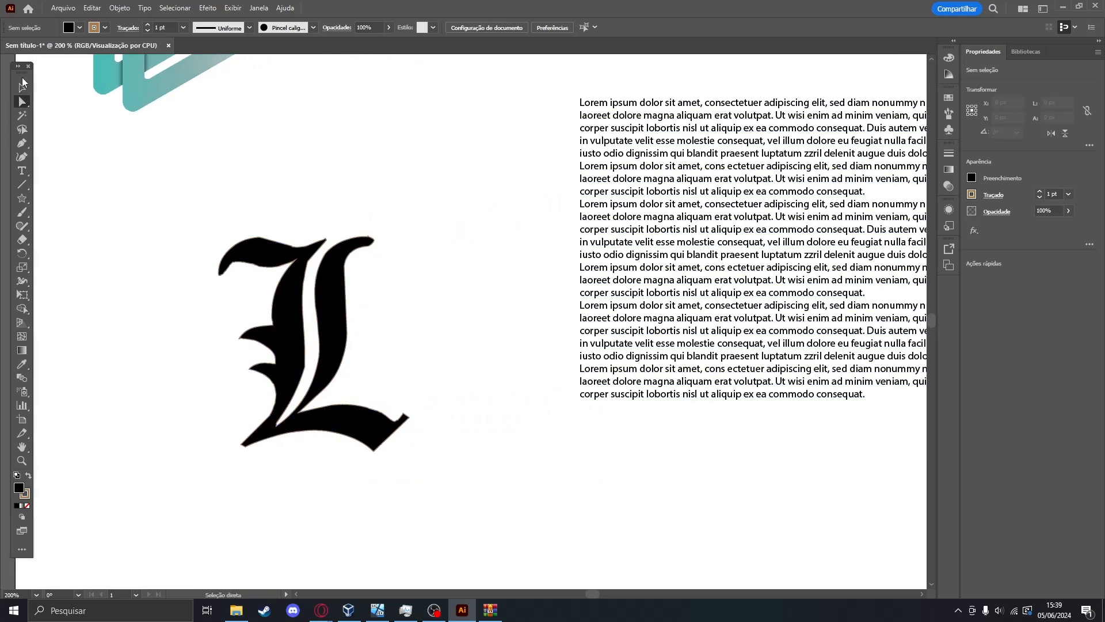
{"action": "left_click", "coordinate": [307, 348]}
{"action": "left_click_drag", "start_coordinate": [307, 348], "coordinate": [377, 385]}
{"action": "scroll", "coordinate": [458, 326], "scroll_direction": "down", "scroll_amount": 3}
{"action": "left_click_drag", "start_coordinate": [405, 318], "coordinate": [368, 332]}
{"action": "left_click", "coordinate": [491, 377]}
{"action": "scroll", "coordinate": [521, 402], "scroll_direction": "up", "scroll_amount": 2}
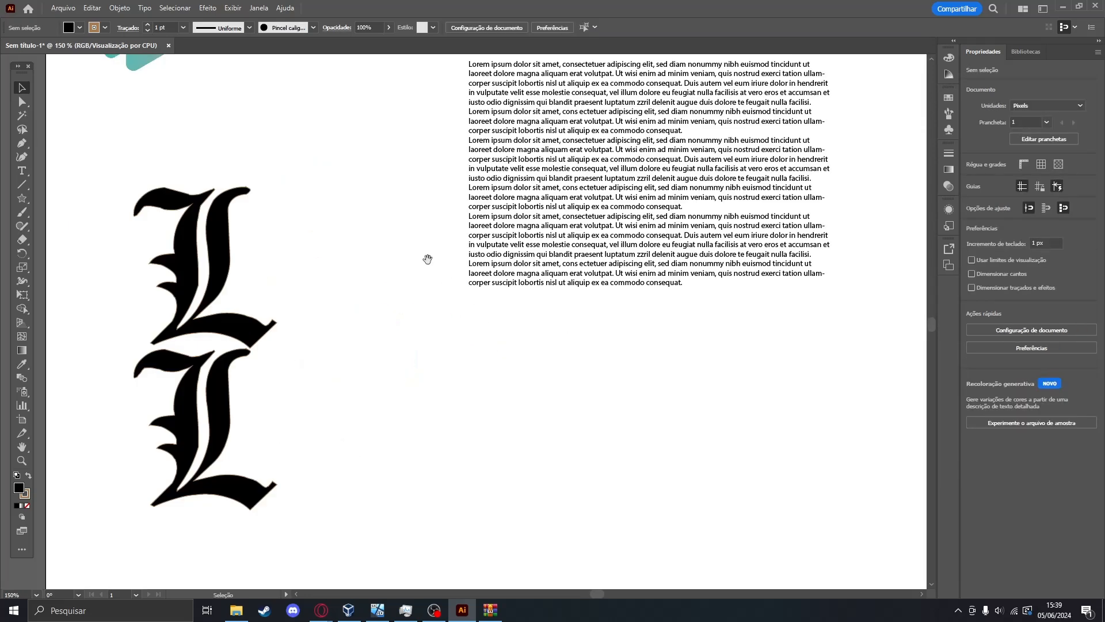
Move the Lorem ipsum text block closer to the letters, to X 789 px and Y about 578 px.
{"action": "left_click_drag", "start_coordinate": [424, 227], "coordinate": [415, 314]}
{"action": "left_click", "coordinate": [552, 257]}
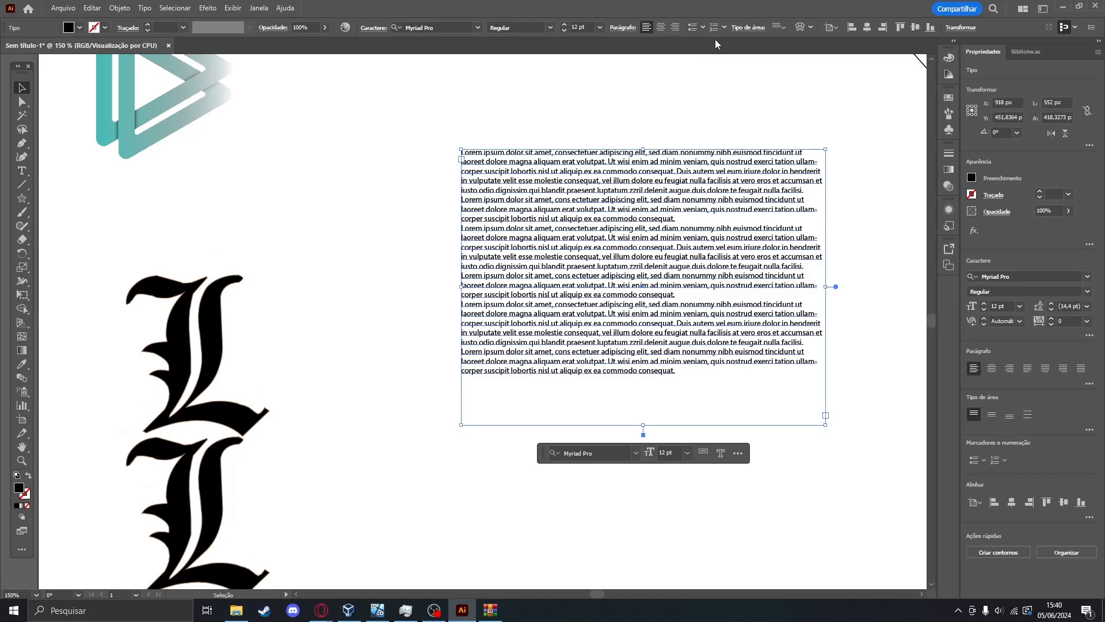
{"action": "left_click_drag", "start_coordinate": [578, 156], "coordinate": [493, 238]}
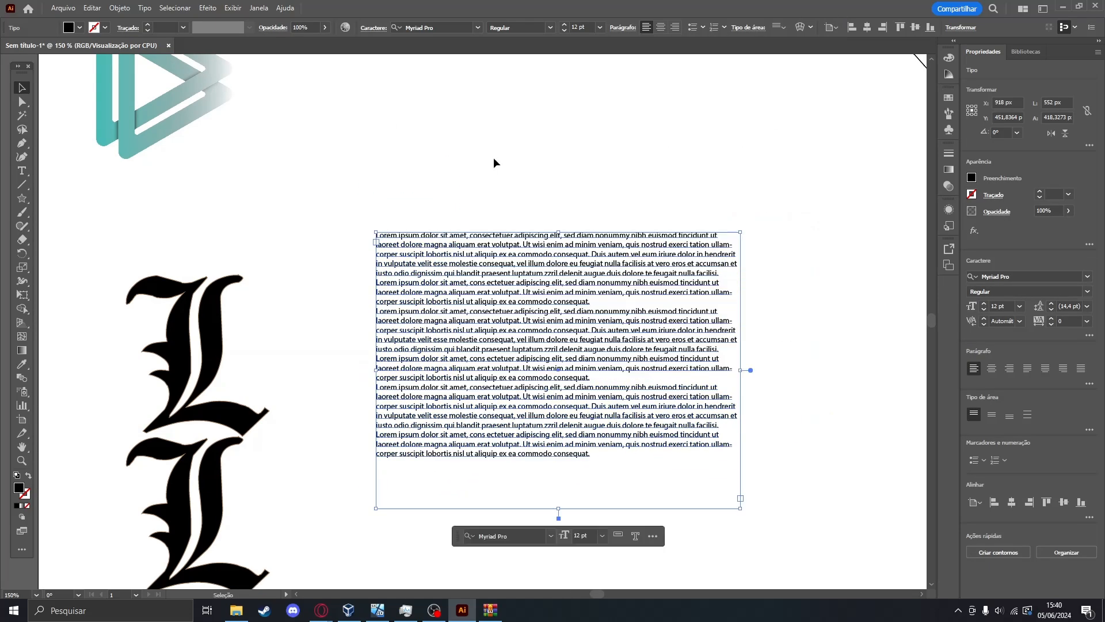
{"action": "left_click", "coordinate": [493, 157]}
{"action": "left_click", "coordinate": [490, 233]}
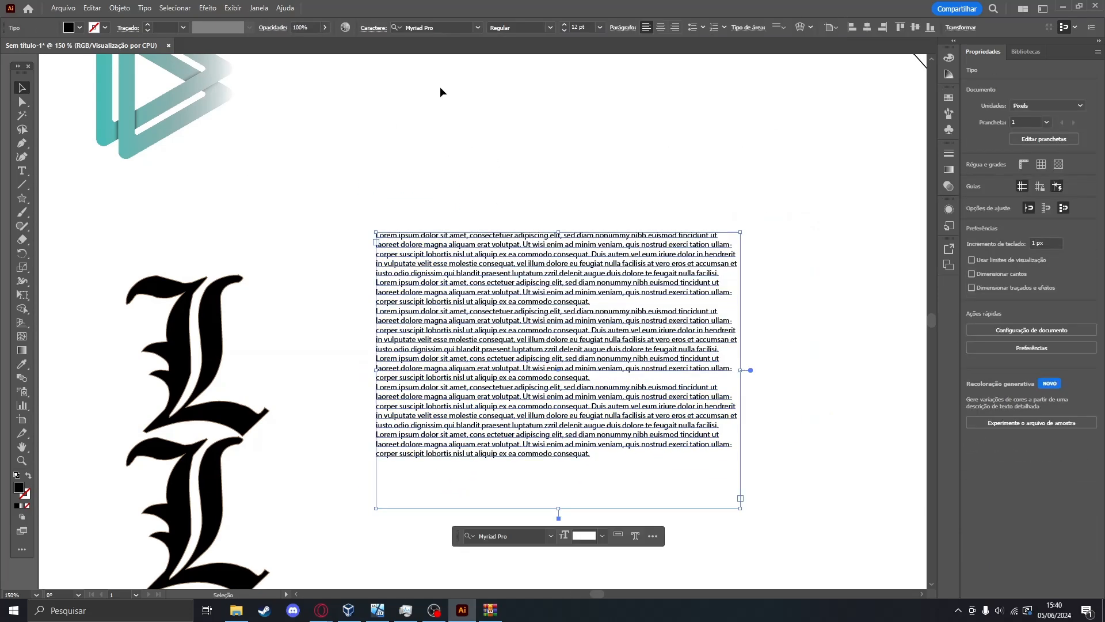
Preview other fonts on the Lorem ipsum text block and choose Myriad Pro for it.
{"action": "left_click", "coordinate": [479, 27]}
{"action": "left_click", "coordinate": [479, 27]}
{"action": "left_click", "coordinate": [479, 27]}
{"action": "left_click", "coordinate": [479, 28]}
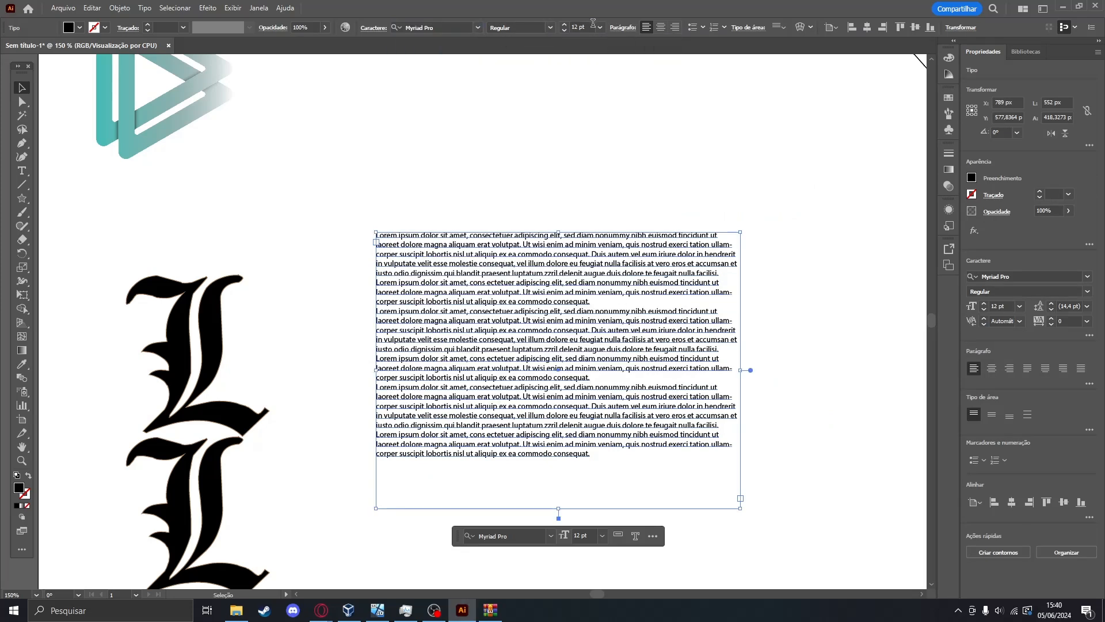
{"action": "left_click", "coordinate": [460, 25]}
{"action": "left_click", "coordinate": [479, 28]}
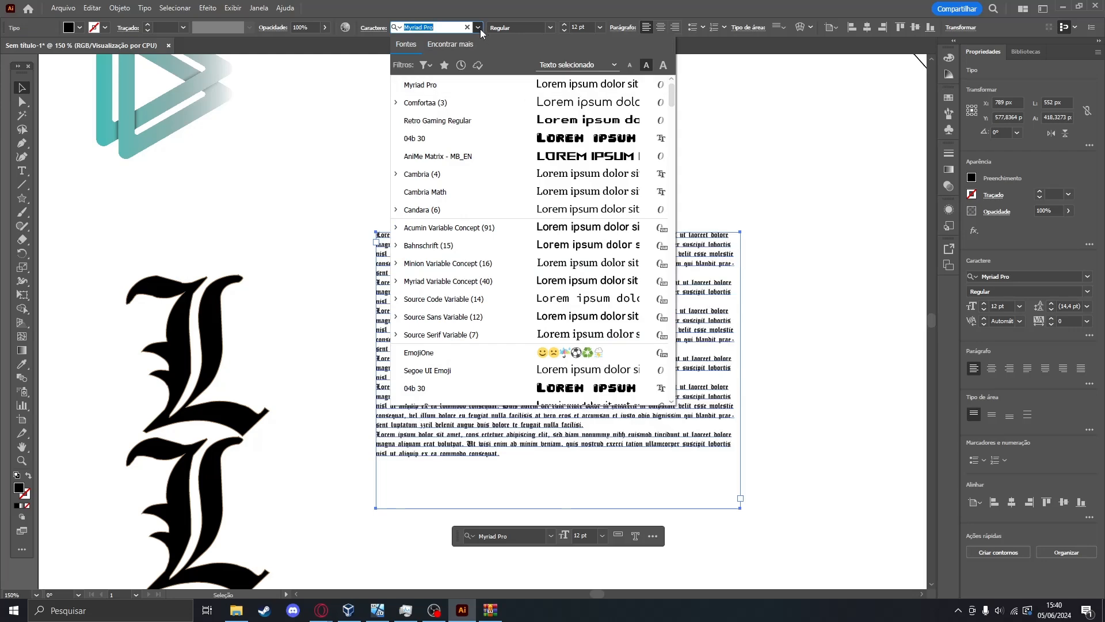
{"action": "left_click", "coordinate": [545, 86]}
{"action": "scroll", "coordinate": [844, 270], "scroll_direction": "down", "scroll_amount": 5}
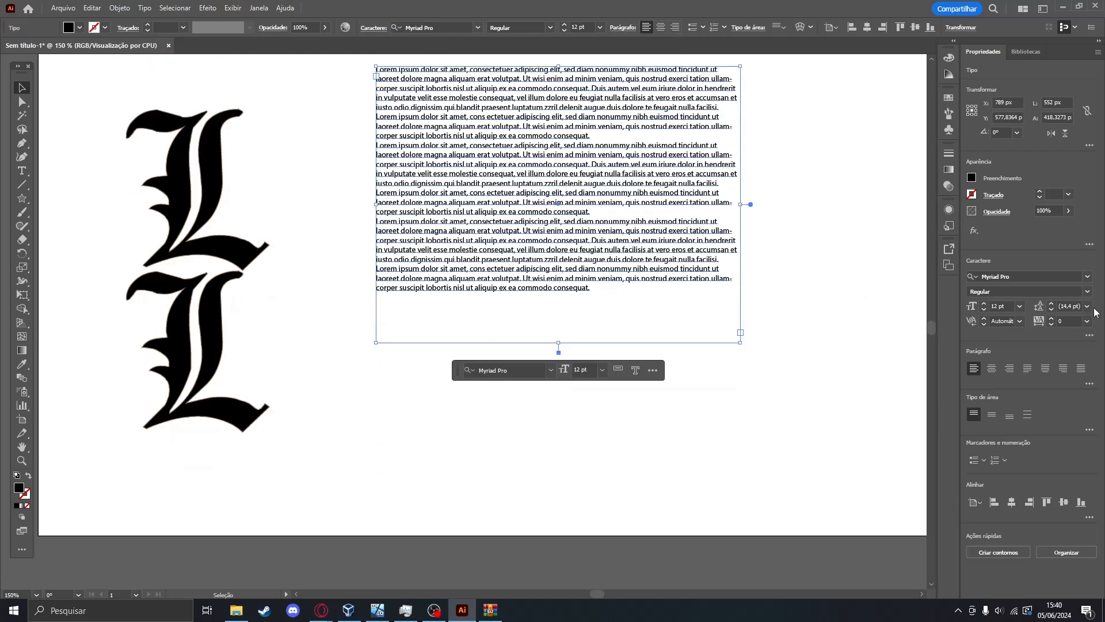
Move the two letter Ls side by side at the artboard's left edge.
{"action": "left_click", "coordinate": [804, 346]}
{"action": "key", "text": "ctrl+minus"}
{"action": "left_click_drag", "start_coordinate": [533, 182], "coordinate": [620, 312]}
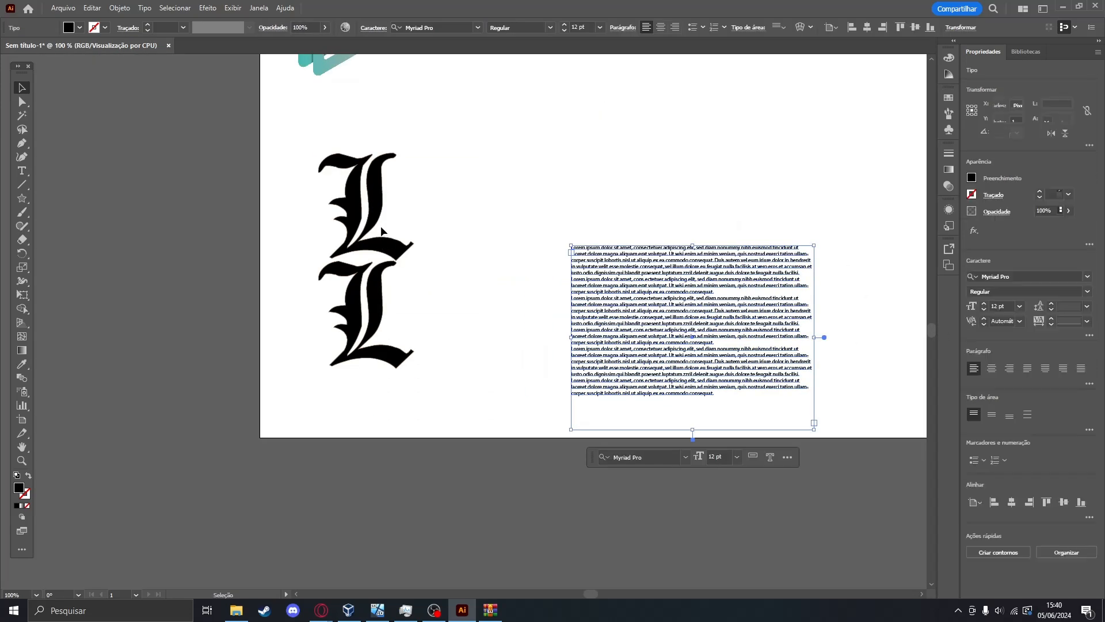
{"action": "left_click", "coordinate": [362, 219]}
{"action": "scroll", "coordinate": [535, 218], "scroll_direction": "up", "scroll_amount": 3}
{"action": "left_click_drag", "start_coordinate": [360, 300], "coordinate": [123, 305]}
{"action": "left_click_drag", "start_coordinate": [402, 444], "coordinate": [268, 341]}
Move the Lorem ipsum text block just below the teal triangle logo, to X 495 px and Y about 476 px.
{"action": "left_click", "coordinate": [629, 433]}
{"action": "left_click_drag", "start_coordinate": [629, 433], "coordinate": [413, 267]}
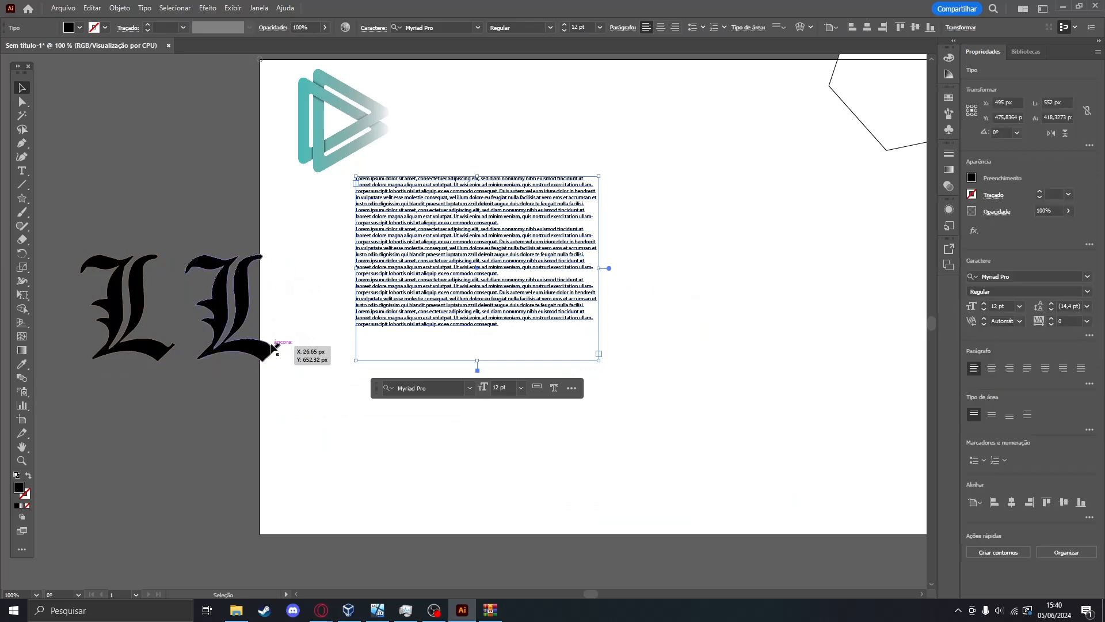
{"action": "left_click", "coordinate": [664, 302]}
{"action": "left_click", "coordinate": [440, 316]}
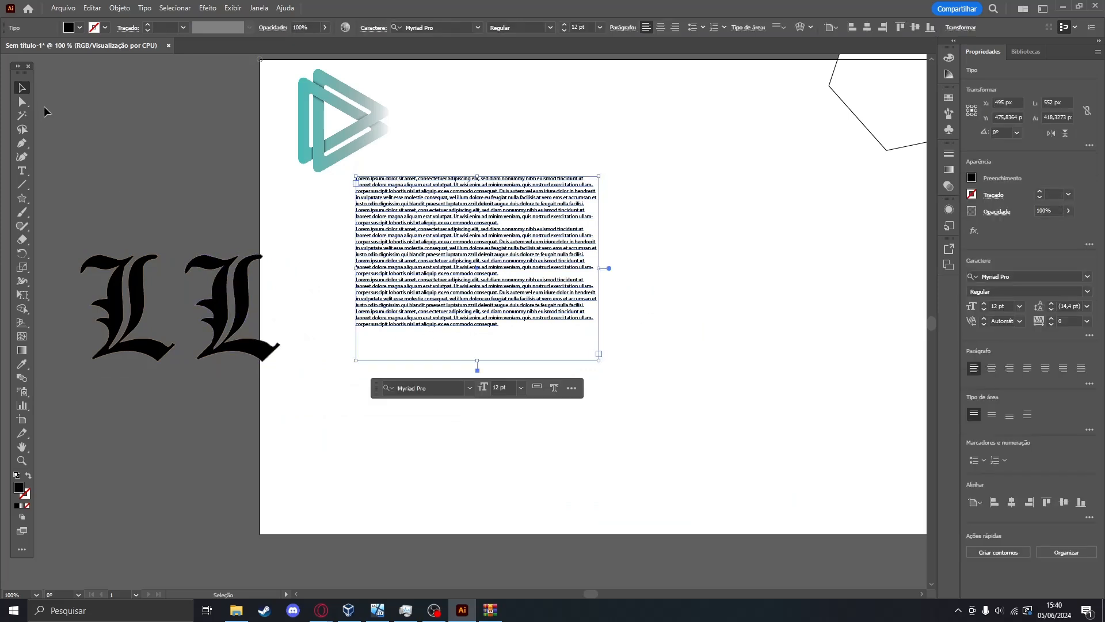
Round the text frame's corners to a radius of about 37.8 px.
{"action": "left_click", "coordinate": [23, 102]}
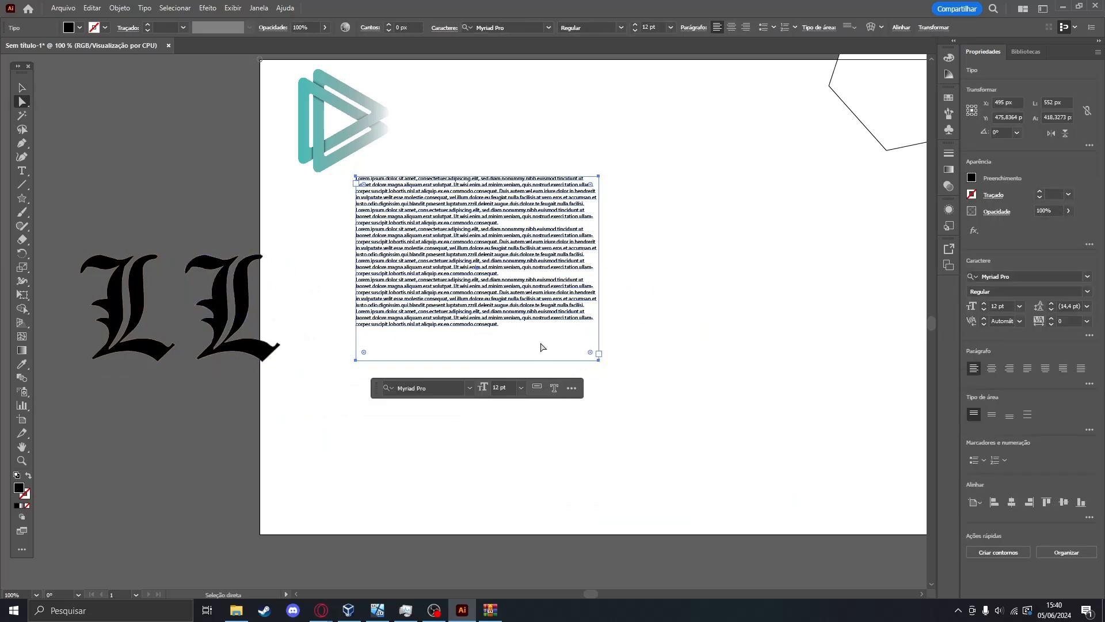
{"action": "mouse_move", "coordinate": [364, 352]}
{"action": "left_mouse_down"}
{"action": "mouse_move", "coordinate": [368, 330]}
{"action": "mouse_move", "coordinate": [333, 357]}
{"action": "mouse_move", "coordinate": [412, 301]}
{"action": "mouse_move", "coordinate": [371, 349]}
{"action": "left_mouse_up"}
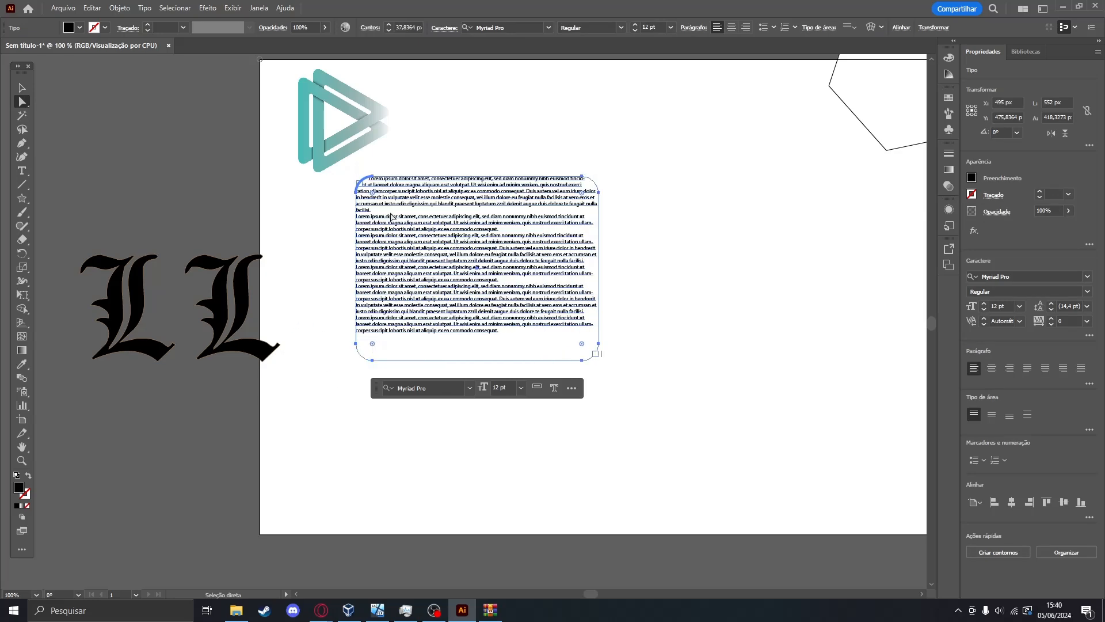
{"action": "left_click", "coordinate": [385, 167]}
Move the rounded text block to X 606 px and Y about 534 px, then deselect it.
{"action": "left_click", "coordinate": [444, 254]}
{"action": "left_click_drag", "start_coordinate": [444, 254], "coordinate": [495, 281]}
{"action": "left_click", "coordinate": [790, 234]}
{"action": "scroll", "coordinate": [526, 283], "scroll_direction": "up", "scroll_amount": 2}
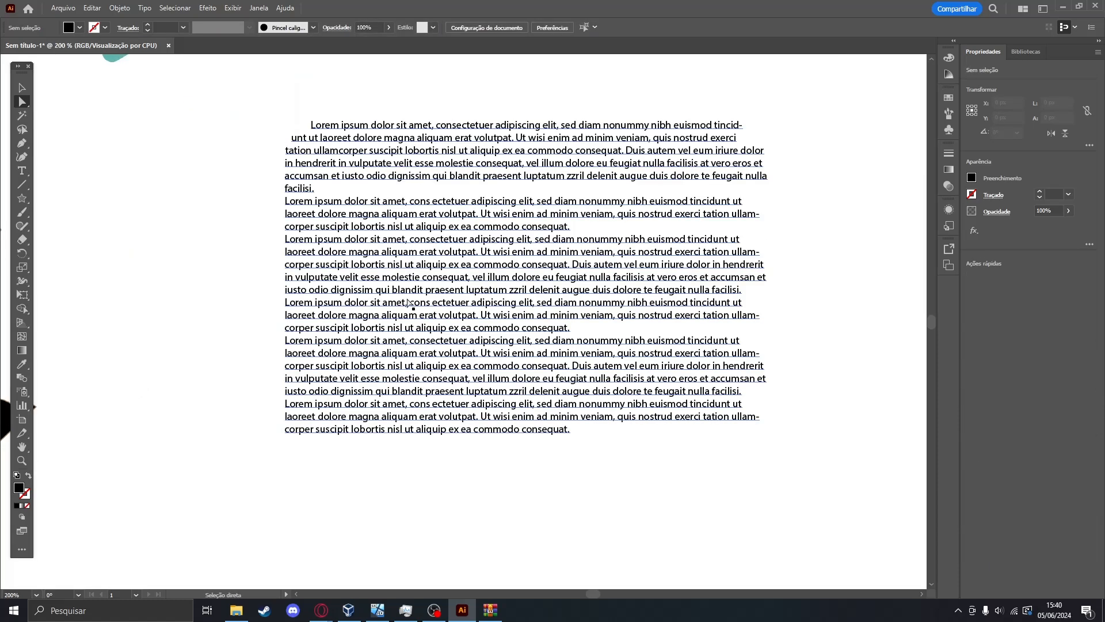
{"action": "scroll", "coordinate": [559, 240], "scroll_direction": "down", "scroll_amount": 2}
Set the text frame's corner radius back to 0 px.
{"action": "left_click", "coordinate": [440, 349]}
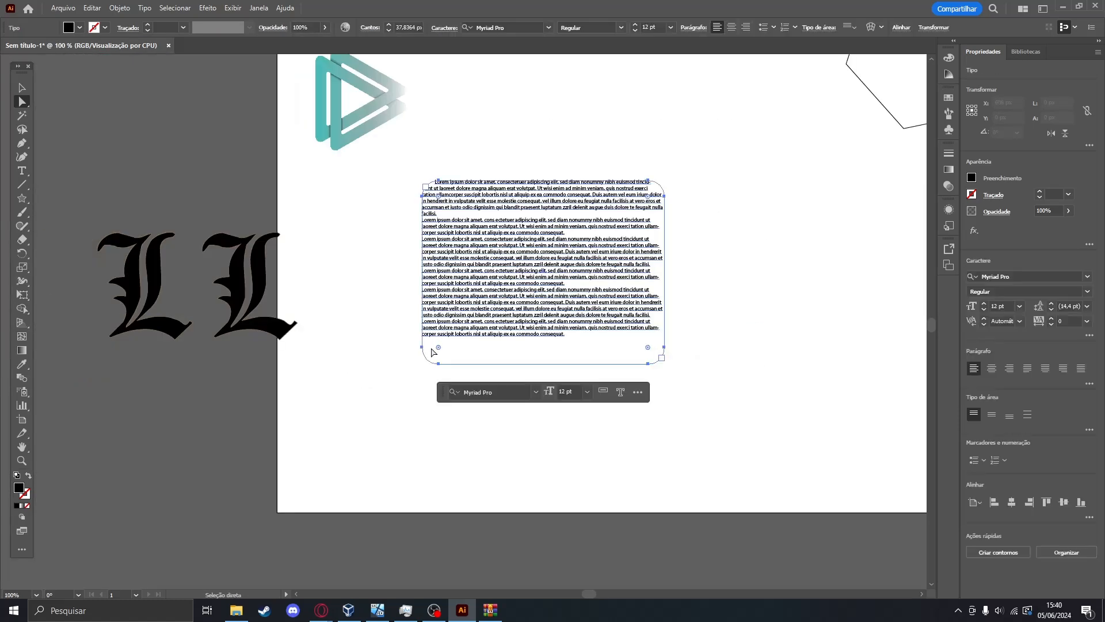
{"action": "left_click_drag", "start_coordinate": [431, 364], "coordinate": [363, 424]}
{"action": "left_click", "coordinate": [160, 474]}
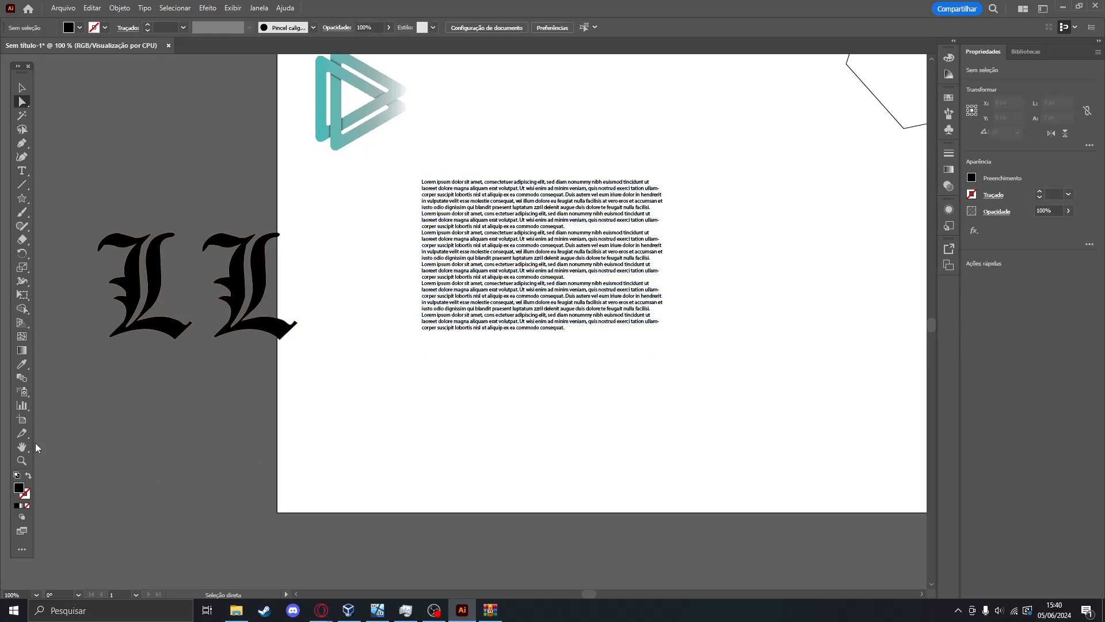
Draw a nine-pointed black star about 505 by 500 px and move it onto the artboard's lower edge beneath the text.
{"action": "left_click", "coordinate": [458, 297]}
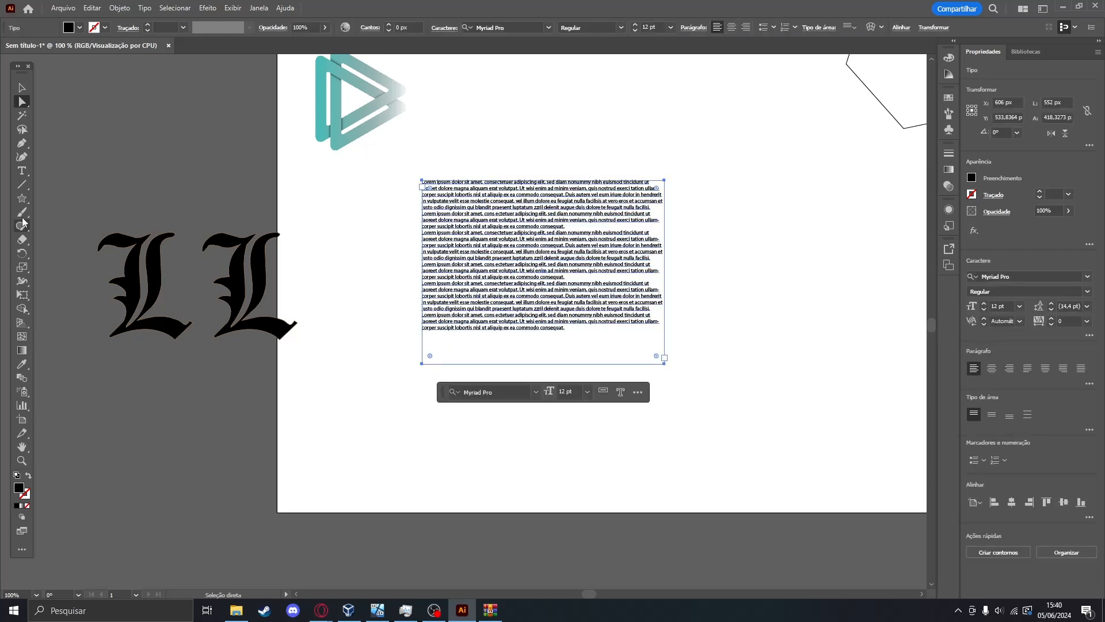
{"action": "left_click", "coordinate": [22, 198]}
{"action": "scroll", "coordinate": [482, 316], "scroll_direction": "down", "scroll_amount": 3}
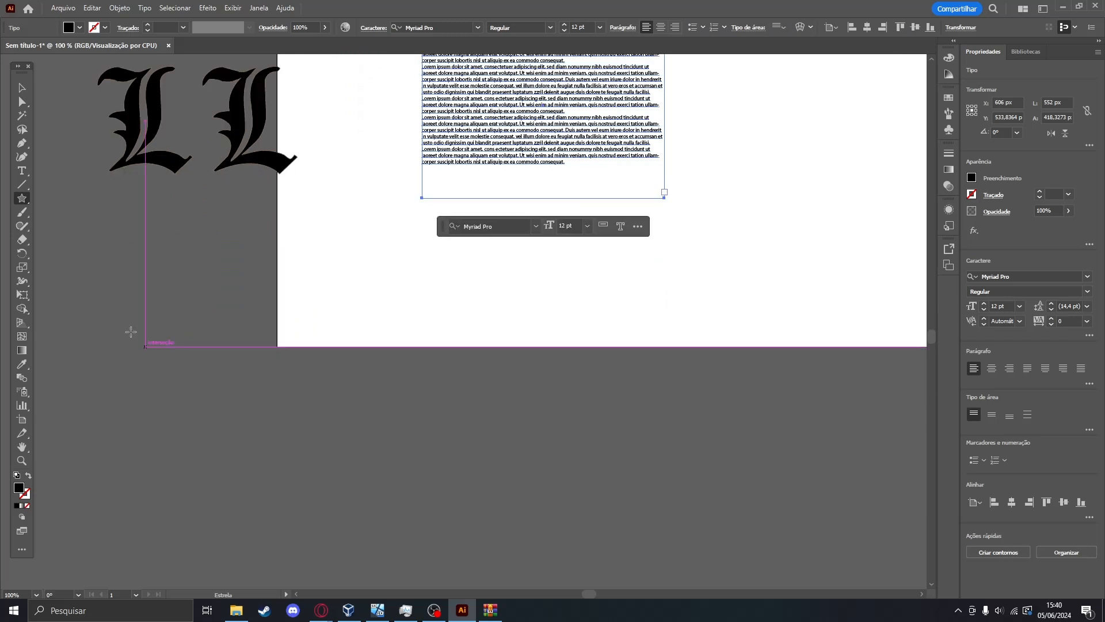
{"action": "left_click_drag", "start_coordinate": [130, 333], "coordinate": [189, 251]}
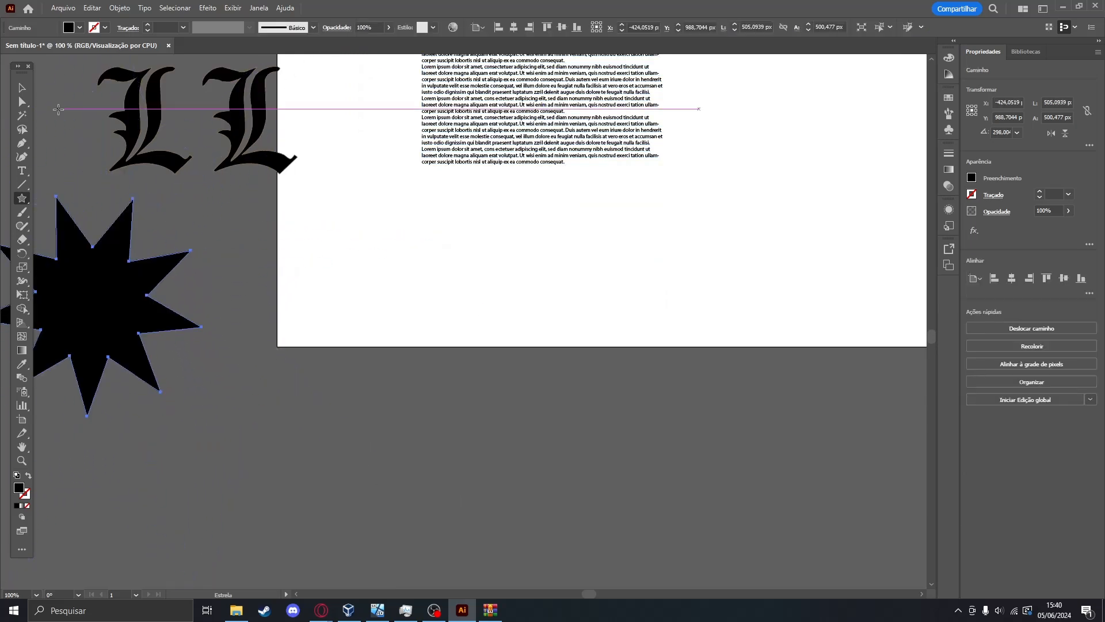
{"action": "left_click", "coordinate": [29, 90]}
{"action": "left_click_drag", "start_coordinate": [44, 289], "coordinate": [439, 326]}
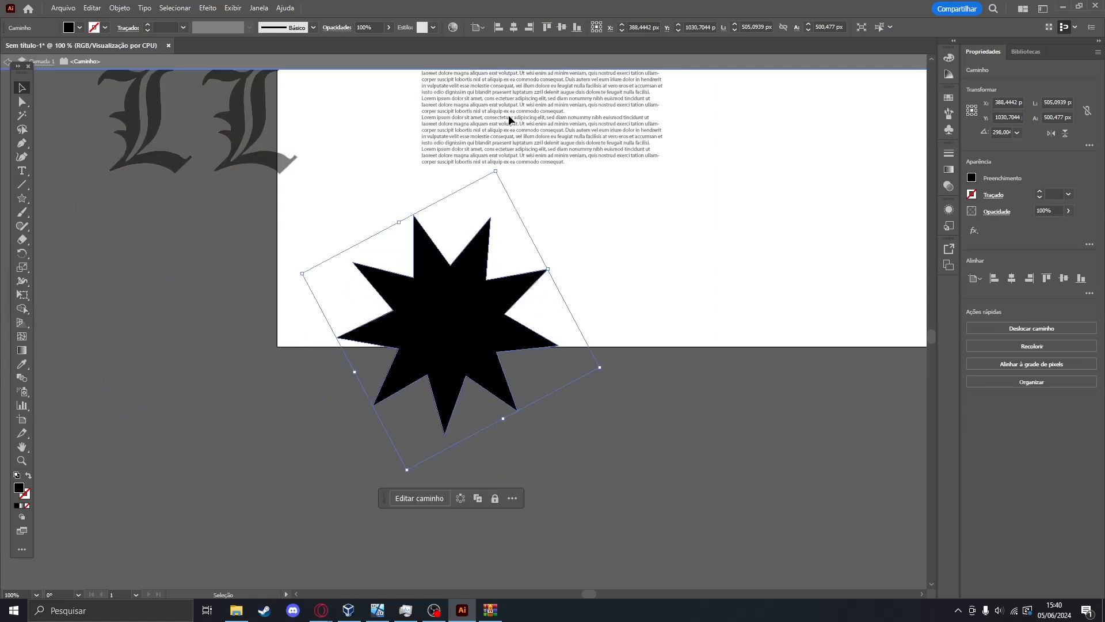
Move the text block off the artboard, above it, and the black star to about X 767 px, Y 405 px.
{"action": "key", "text": "ctrl+minus"}
{"action": "key", "text": "ctrl+minus"}
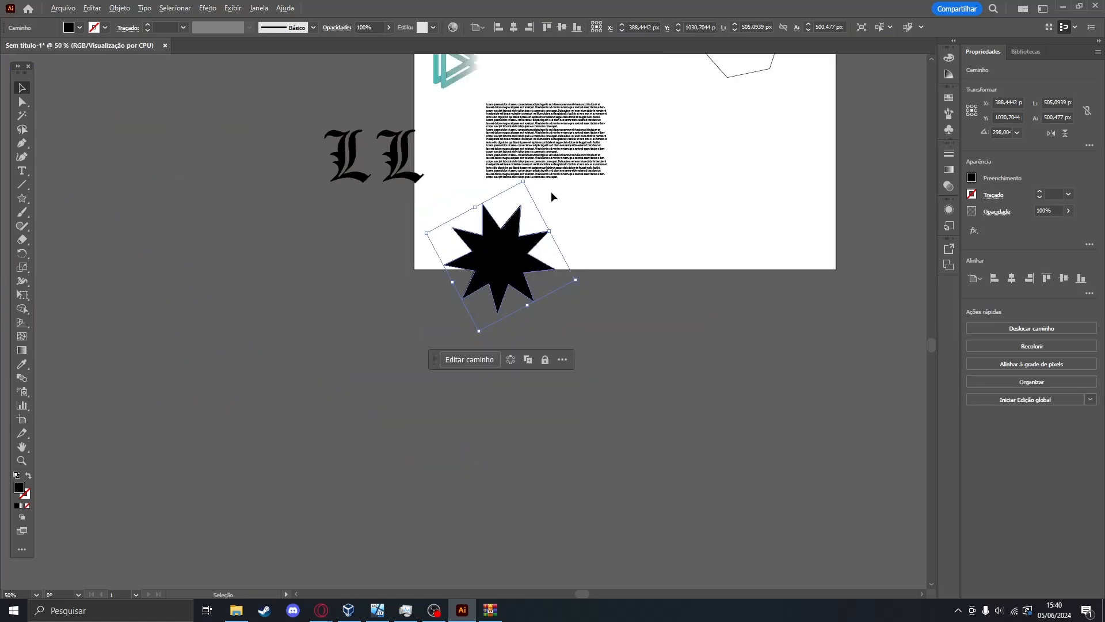
{"action": "left_click_drag", "start_coordinate": [644, 190], "coordinate": [533, 336]}
{"action": "left_click_drag", "start_coordinate": [427, 310], "coordinate": [402, 96]}
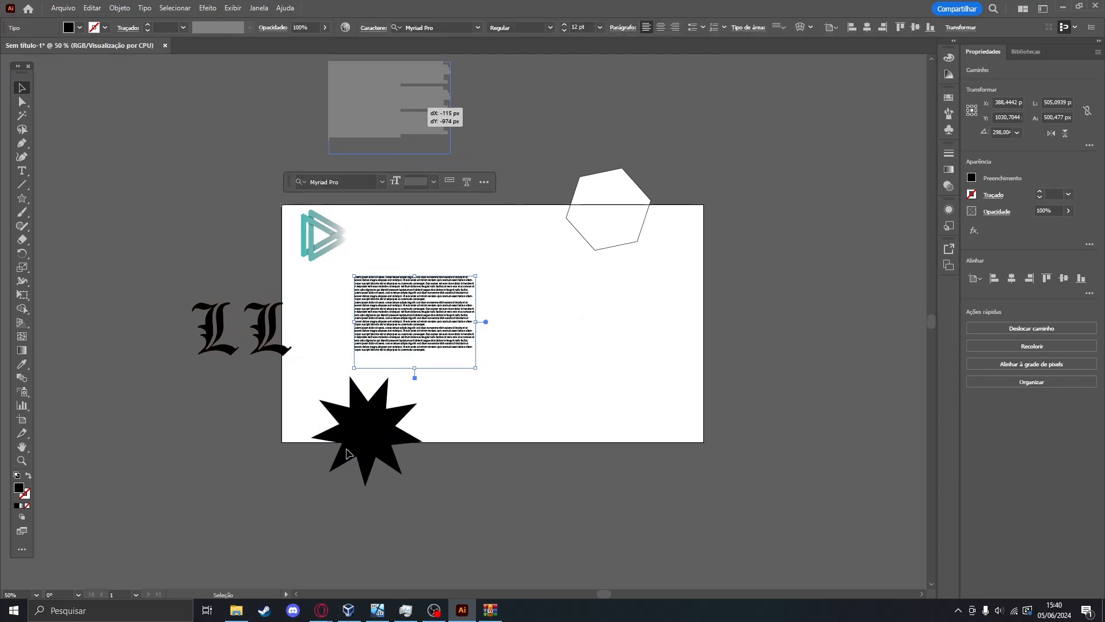
{"action": "left_click_drag", "start_coordinate": [344, 447], "coordinate": [452, 277]}
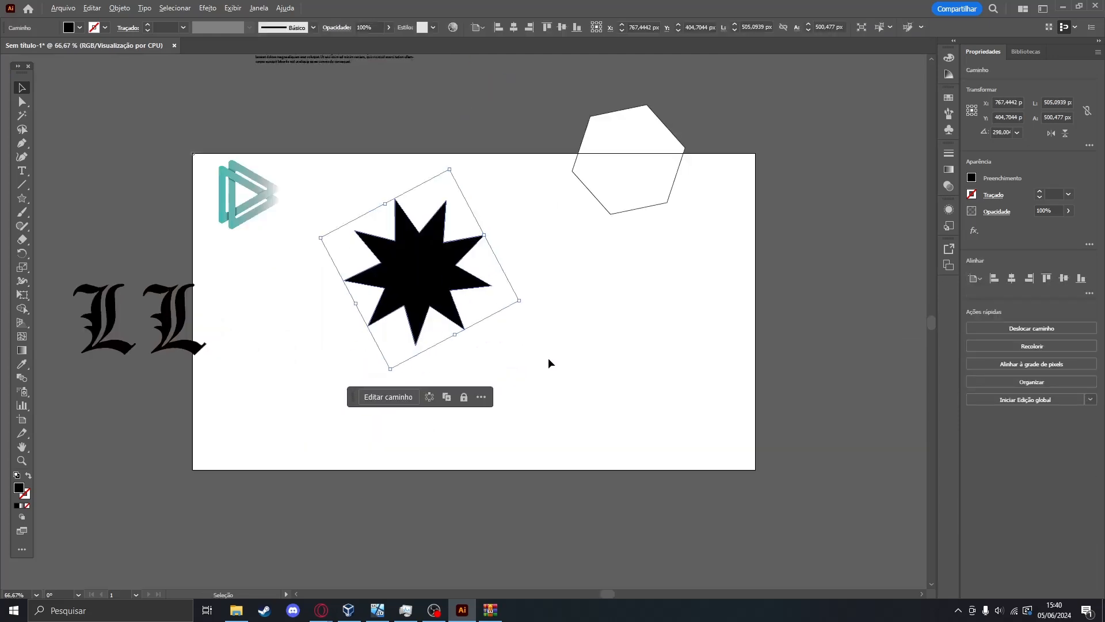
Move the outlined hexagon fully inside the artboard beside the star, to X 1272 px and Y 187 px.
{"action": "key", "text": "ctrl+plus"}
{"action": "key", "text": "ctrl+plus"}
{"action": "key", "text": "ctrl+plus"}
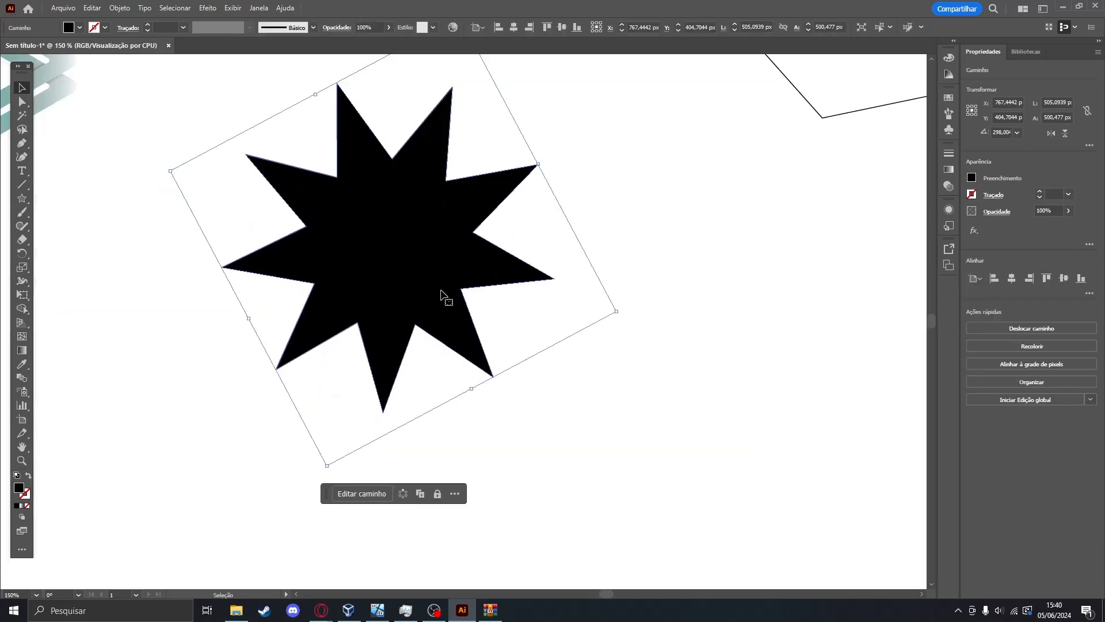
{"action": "scroll", "coordinate": [442, 295], "scroll_direction": "down", "scroll_amount": 1}
{"action": "key", "text": "ctrl+minus"}
{"action": "key", "text": "ctrl+minus"}
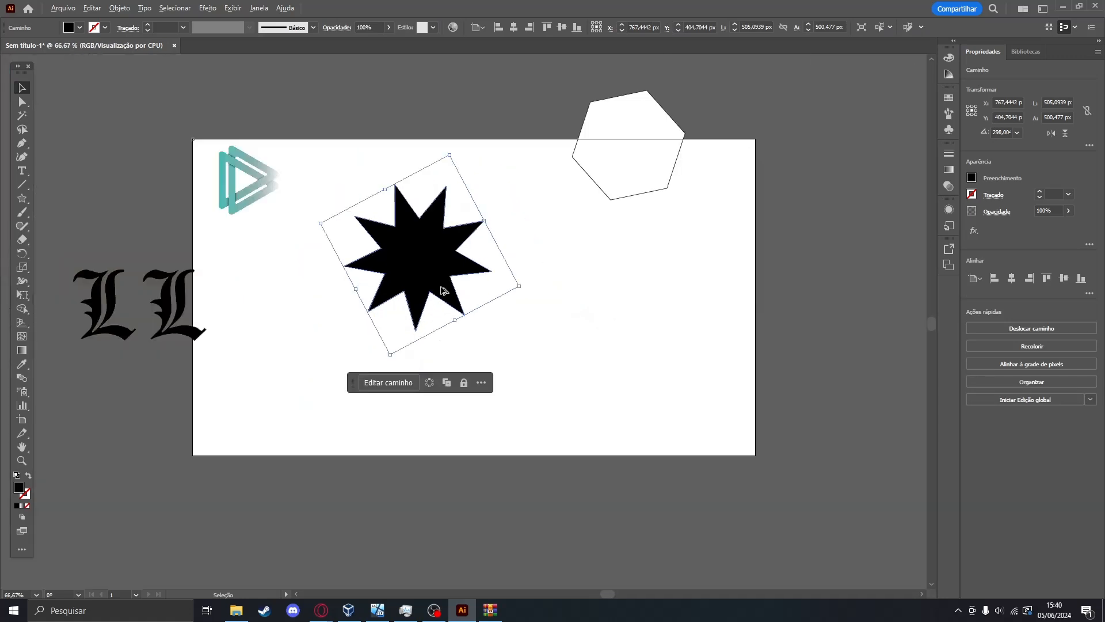
{"action": "left_click_drag", "start_coordinate": [585, 157], "coordinate": [521, 206]}
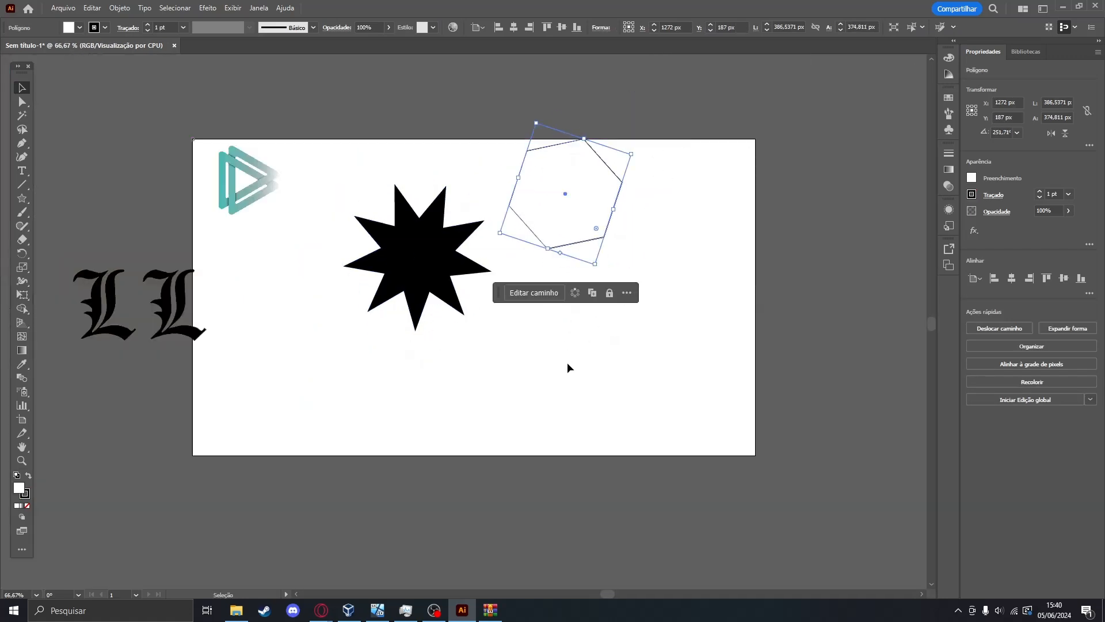
{"action": "left_click", "coordinate": [565, 360]}
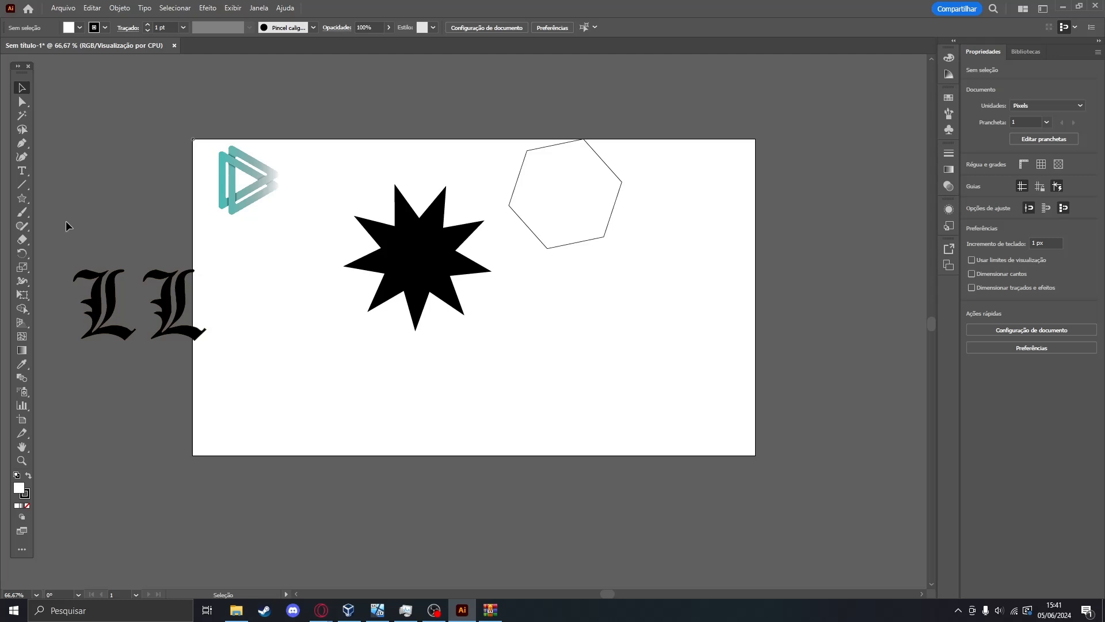
Duplicate the black star and arrange both stars overlapping side by side in the artboard's lower half.
{"action": "left_click_drag", "start_coordinate": [430, 254], "coordinate": [430, 333]}
{"action": "left_click", "coordinate": [649, 331]}
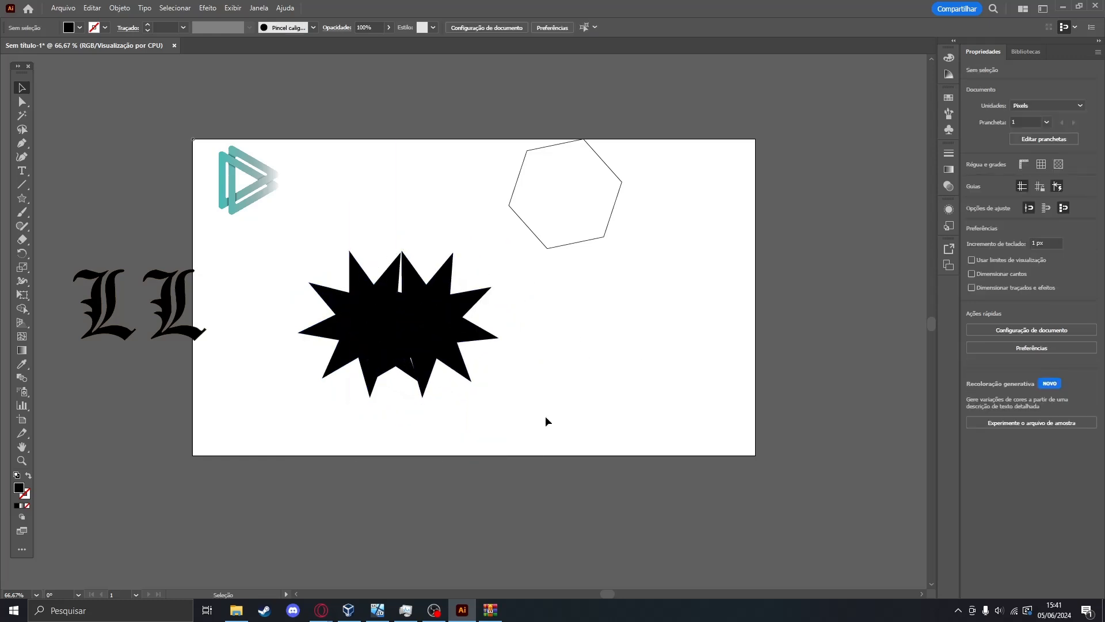
{"action": "left_click_drag", "start_coordinate": [338, 288], "coordinate": [337, 286]}
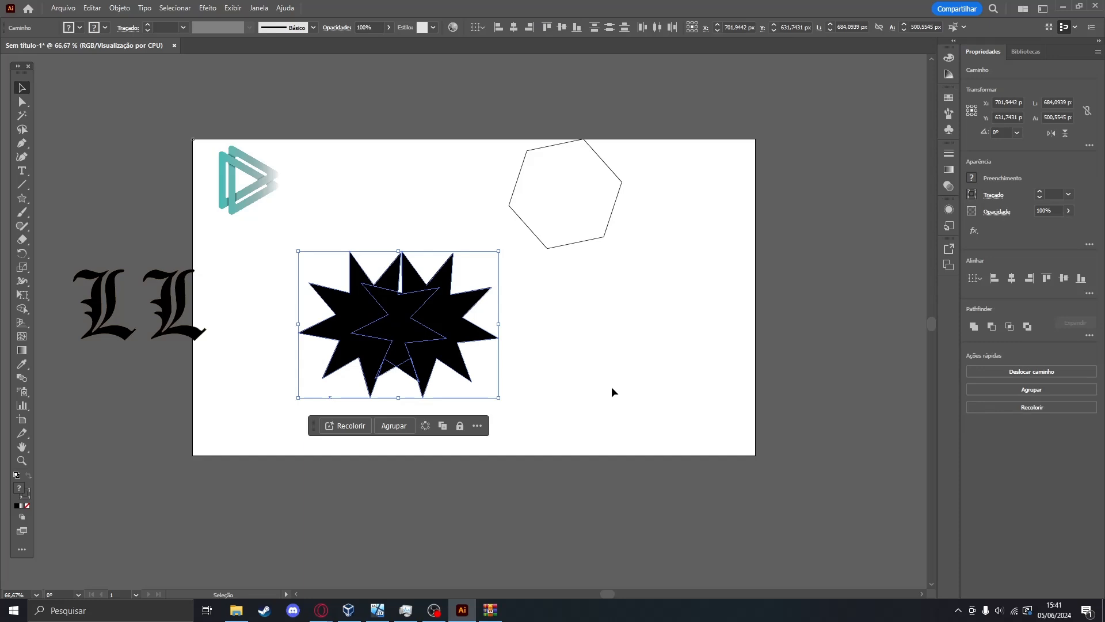
{"action": "left_click", "coordinate": [628, 357]}
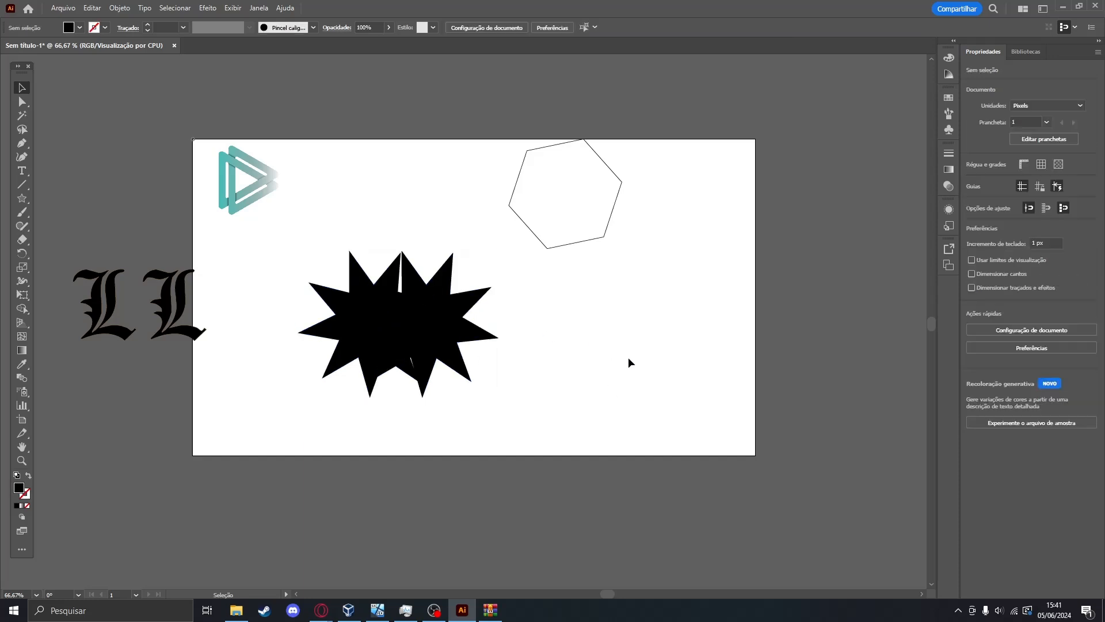
Select both overlapping stars and merge them into one shape with Pathfinder Unite.
{"action": "left_click_drag", "start_coordinate": [594, 427], "coordinate": [329, 282]}
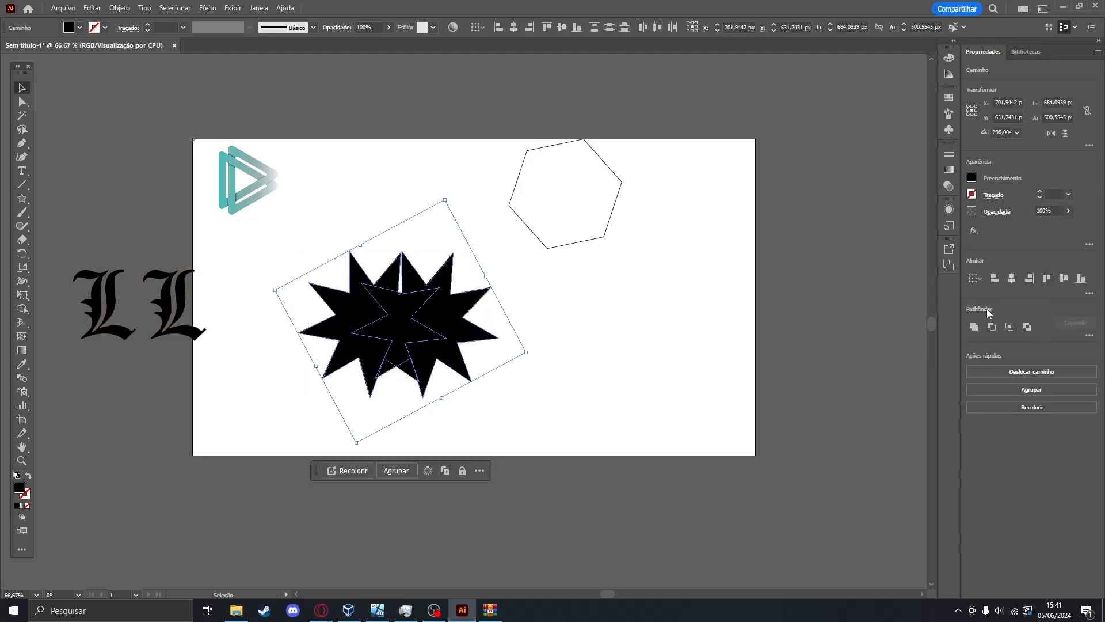
{"action": "left_click", "coordinate": [1089, 337]}
{"action": "left_click", "coordinate": [977, 328]}
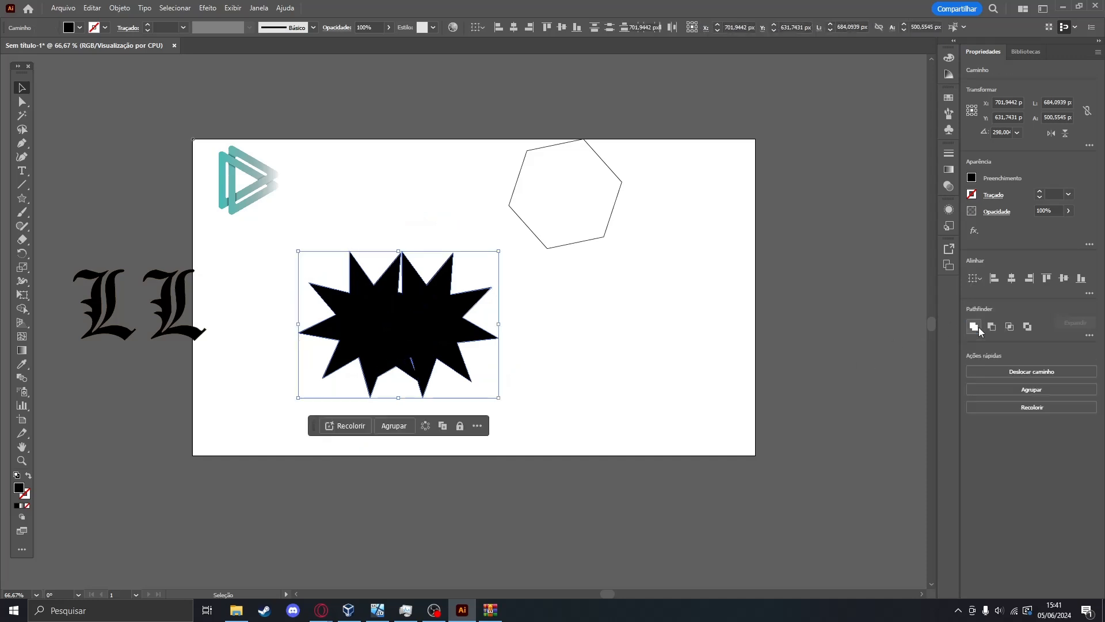
Move the merged star to the artboard's lower edge and back up to test that it behaves as one shape.
{"action": "left_click", "coordinate": [648, 350]}
{"action": "left_click_drag", "start_coordinate": [393, 303], "coordinate": [431, 357]}
{"action": "left_click", "coordinate": [612, 365]}
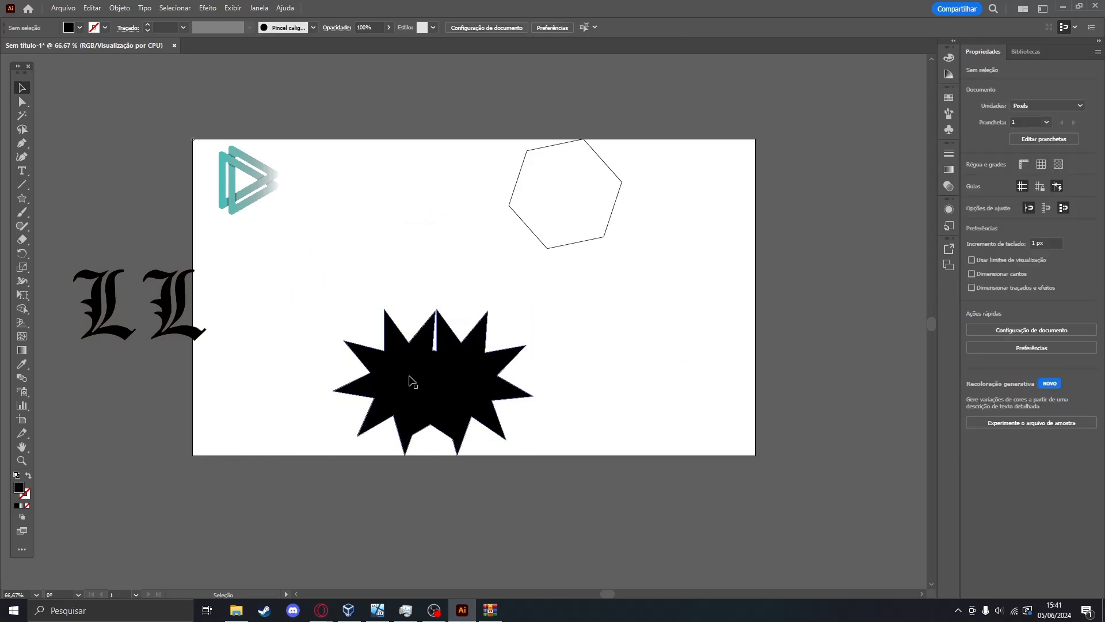
{"action": "left_click_drag", "start_coordinate": [437, 412], "coordinate": [395, 345]}
Undo the merged star's moves and the Pathfinder Unite.
{"action": "key", "text": "a"}
{"action": "key", "text": "ctrl+z"}
{"action": "key", "text": "ctrl+z"}
{"action": "key", "text": "ctrl+z"}
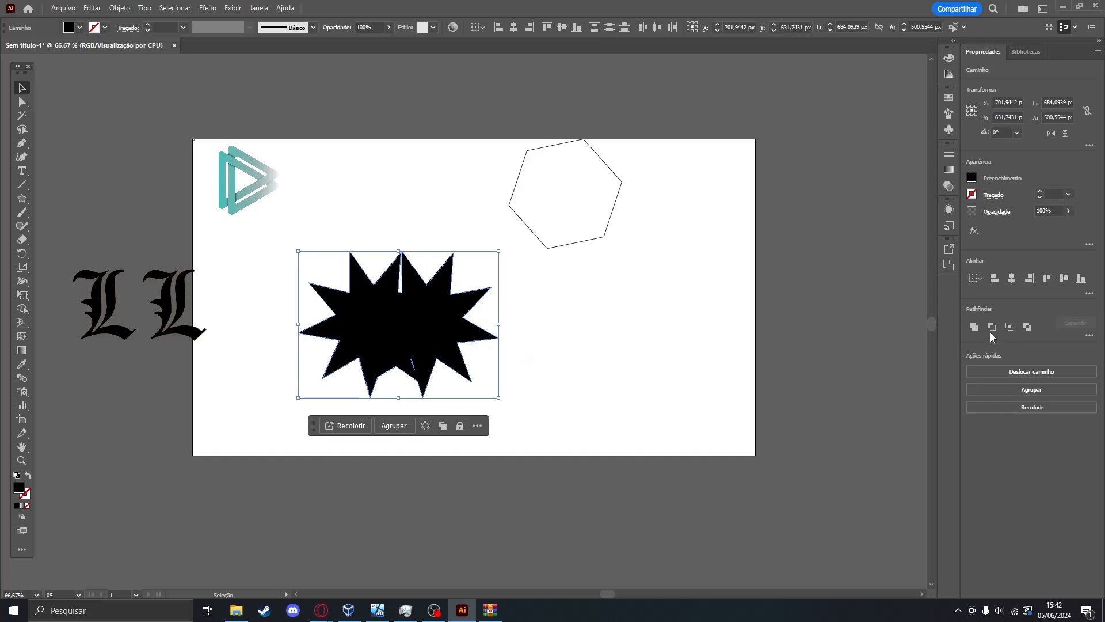
Combine the two overlapping stars with Pathfinder again and show the combined outline's anchor points.
{"action": "left_click", "coordinate": [992, 327]}
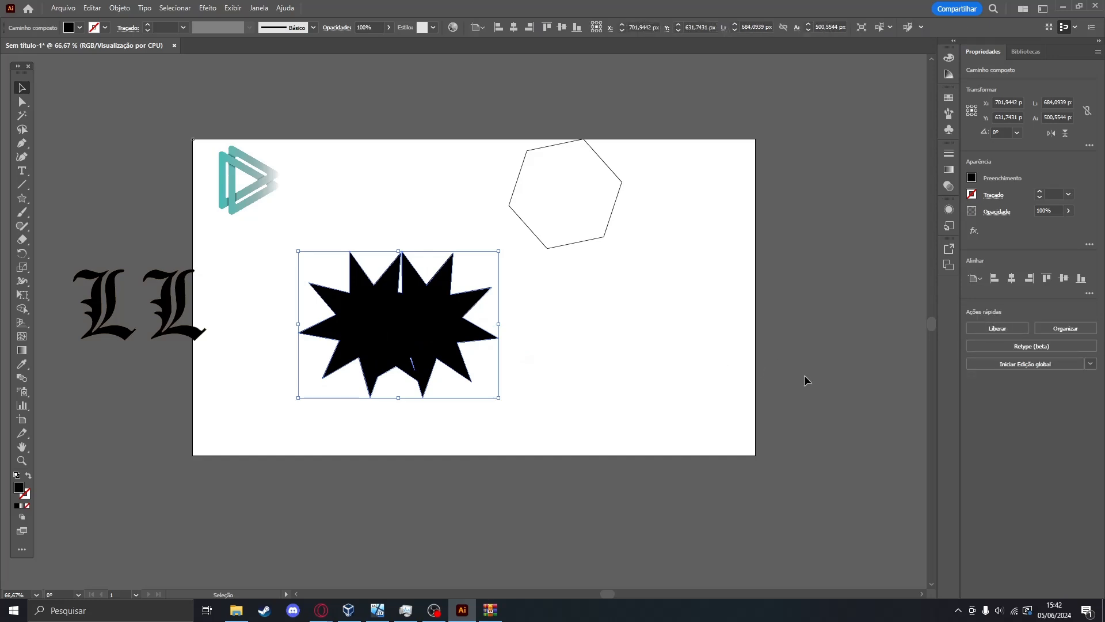
{"action": "key", "text": "a"}
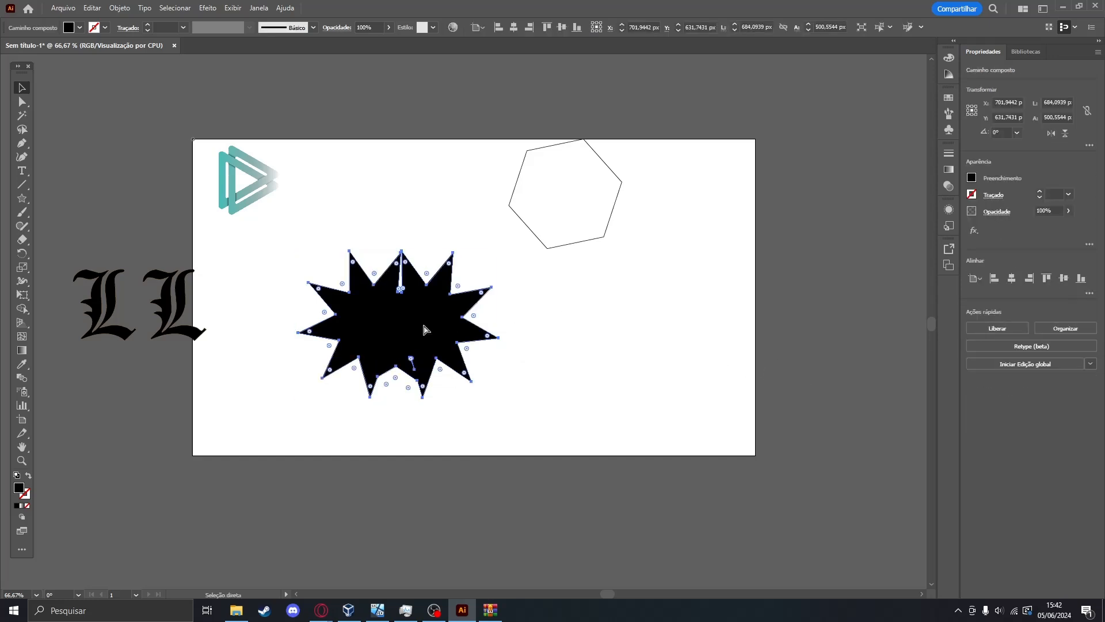
{"action": "key", "text": "v"}
{"action": "key", "text": "a"}
{"action": "key", "text": "v"}
Place the second star exactly over the first and scale it down about their shared center.
{"action": "left_click", "coordinate": [492, 331]}
{"action": "left_click_drag", "start_coordinate": [548, 337], "coordinate": [550, 339]}
{"action": "left_click_drag", "start_coordinate": [502, 329], "coordinate": [440, 264]}
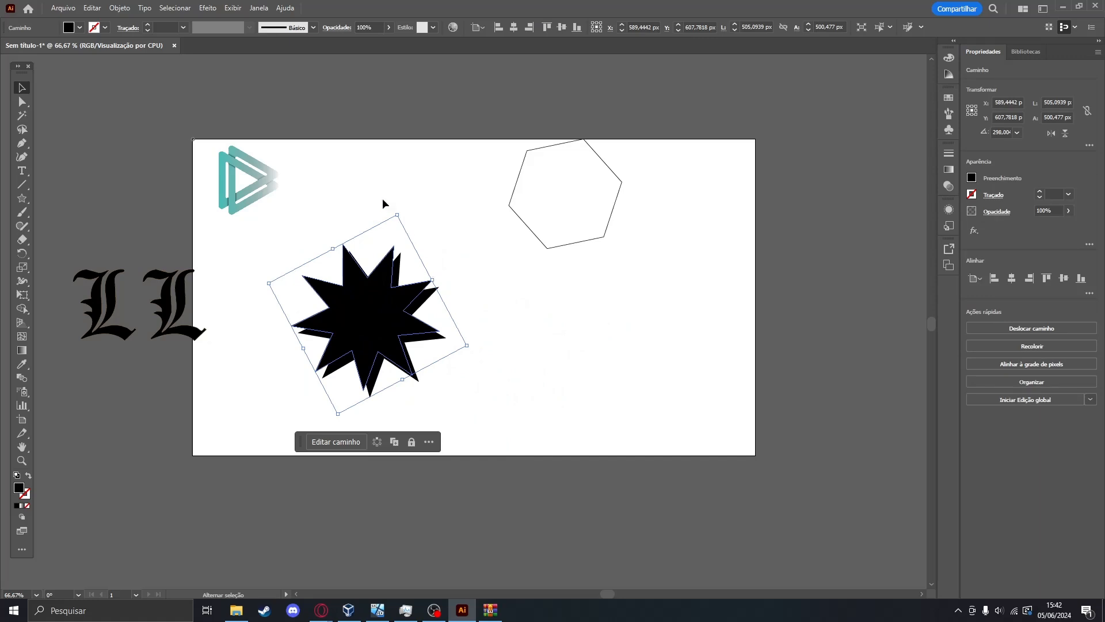
{"action": "left_click_drag", "start_coordinate": [397, 217], "coordinate": [383, 264]}
{"action": "left_click_drag", "start_coordinate": [354, 352], "coordinate": [372, 331]}
{"action": "left_click", "coordinate": [546, 318]}
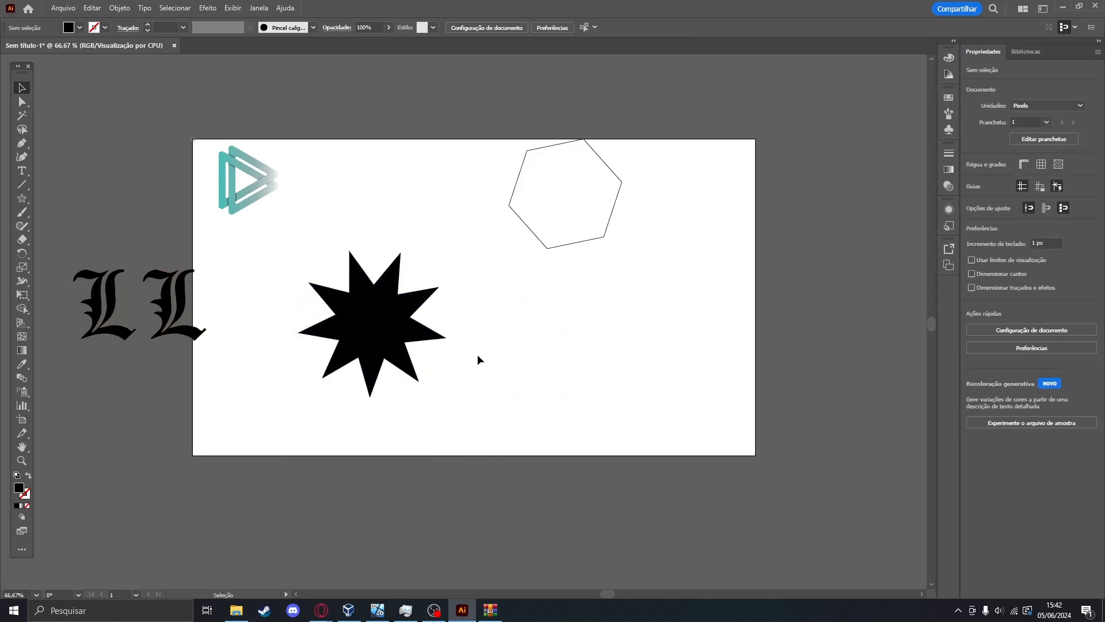
Select both stars and cut the smaller inner star out of the larger one with Pathfinder.
{"action": "left_click_drag", "start_coordinate": [480, 381], "coordinate": [352, 272]}
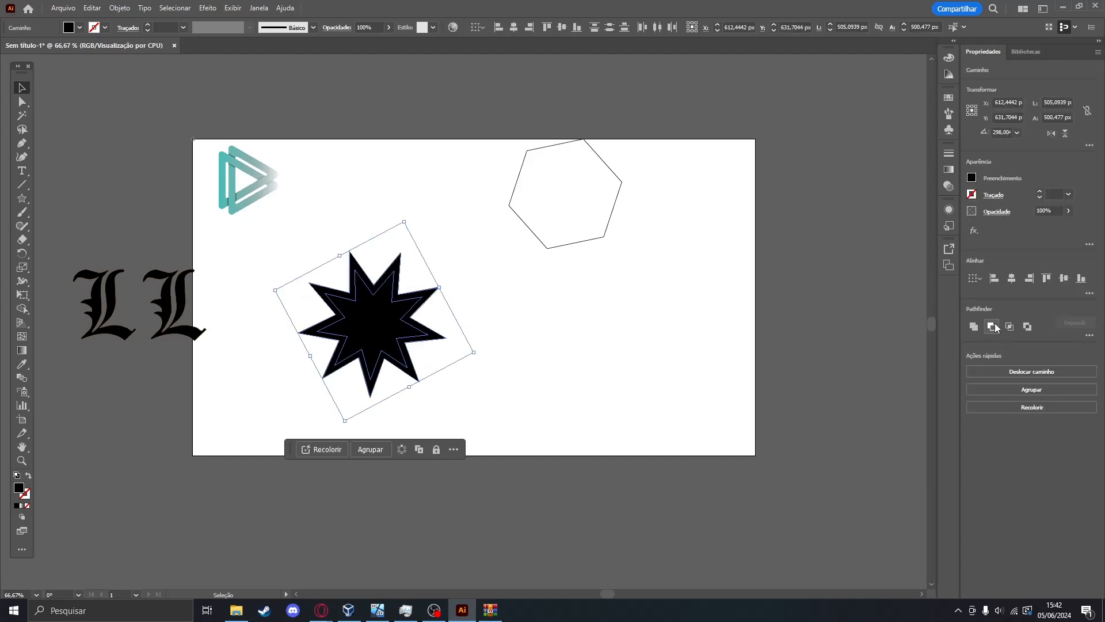
{"action": "left_click", "coordinate": [1027, 328]}
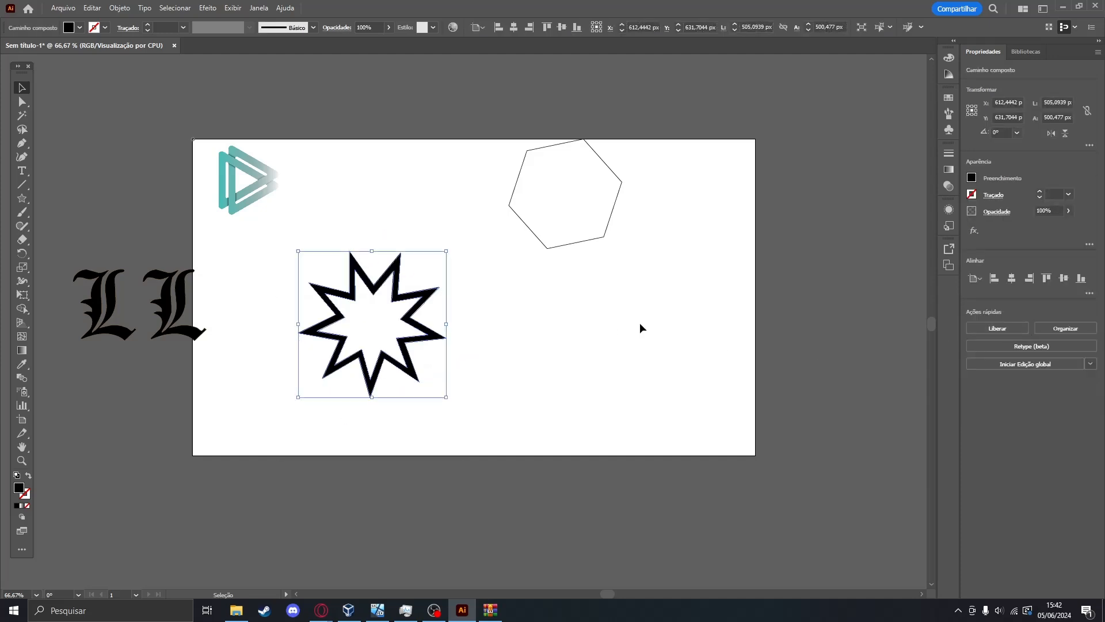
{"action": "key", "text": "ctrl+z"}
{"action": "key", "text": "ctrl+shift+z"}
Pull the two upper inward corners of the star's inner outline to the star's center with Direct Selection.
{"action": "key", "text": "ctrl+plus"}
{"action": "key", "text": "ctrl+plus"}
{"action": "left_click", "coordinate": [22, 102]}
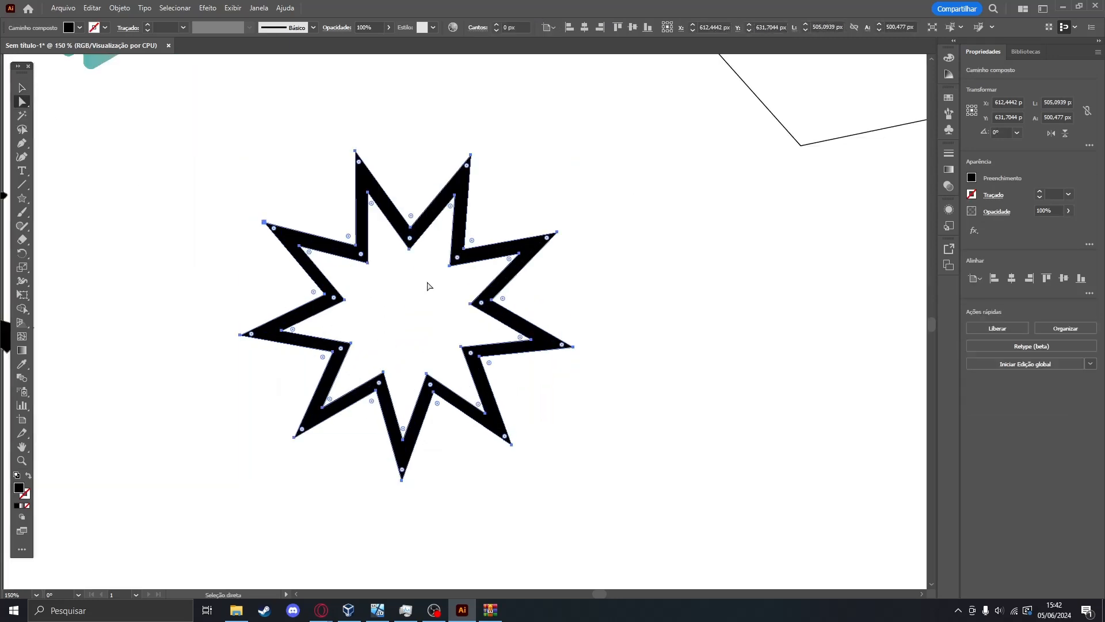
{"action": "left_click_drag", "start_coordinate": [368, 263], "coordinate": [406, 316]}
{"action": "left_click", "coordinate": [692, 354]}
{"action": "left_click", "coordinate": [450, 264]}
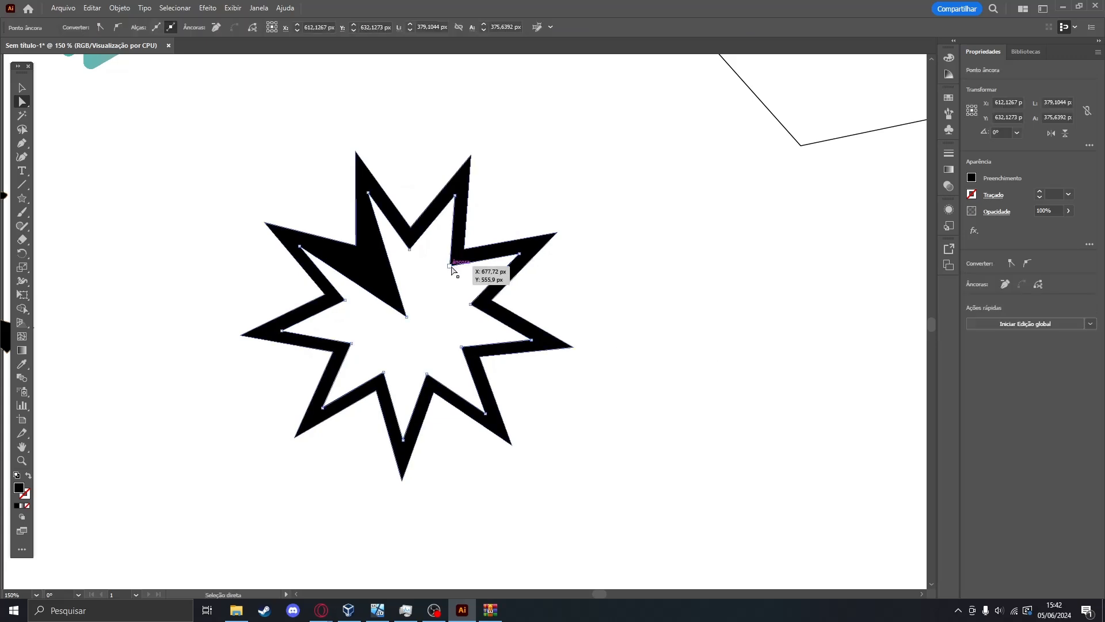
{"action": "left_click_drag", "start_coordinate": [450, 264], "coordinate": [408, 316]}
{"action": "left_click", "coordinate": [501, 363]}
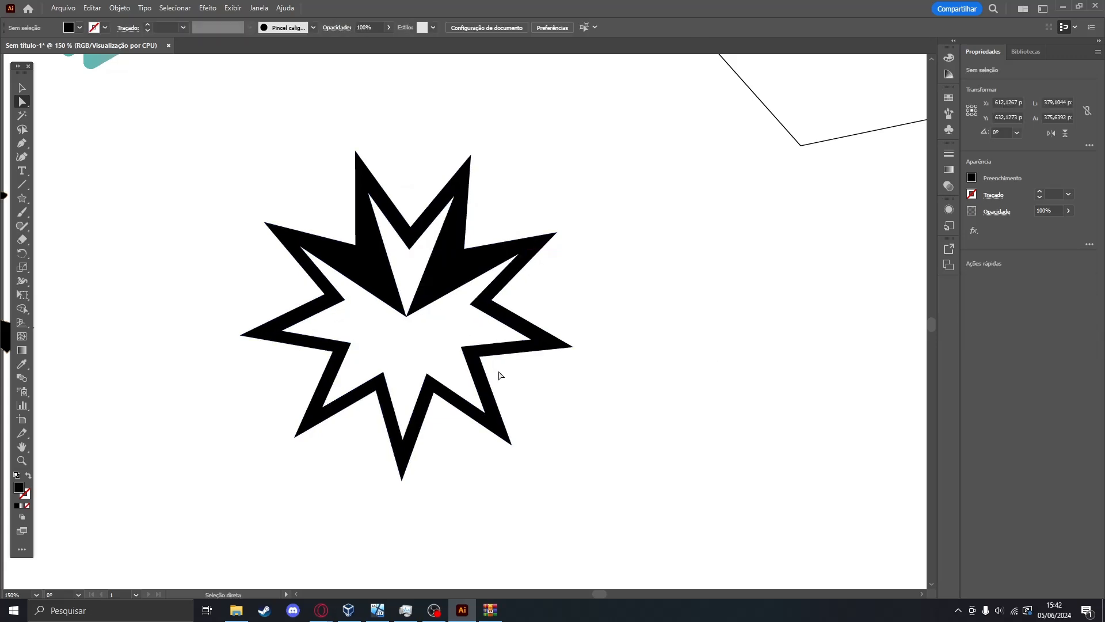
Pull the inner outline's left and right lower inward corners to the same center point, leaving the bottom point's border intact.
{"action": "left_click_drag", "start_coordinate": [427, 375], "coordinate": [409, 317]}
{"action": "key", "text": "ctrl+z"}
{"action": "left_click", "coordinate": [363, 373]}
{"action": "left_click_drag", "start_coordinate": [351, 344], "coordinate": [408, 320]}
{"action": "left_click", "coordinate": [673, 402]}
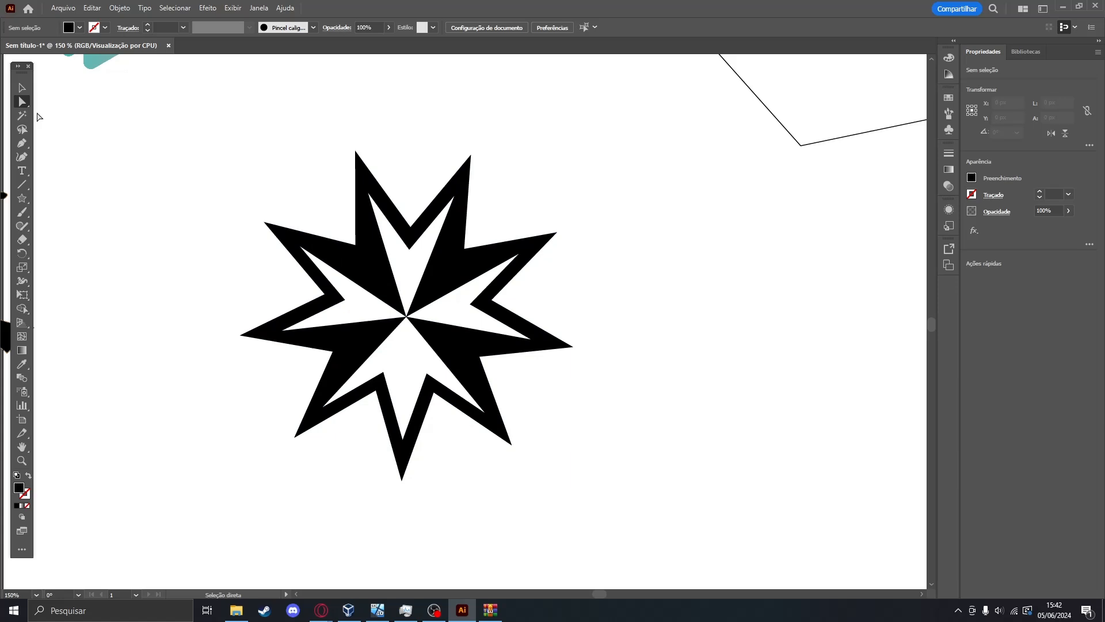
Move the whole star to the artboard's lower-left corner, at about X 270 px, Y 843 px.
{"action": "left_click", "coordinate": [21, 88]}
{"action": "left_click_drag", "start_coordinate": [178, 92], "coordinate": [576, 483]}
{"action": "left_click", "coordinate": [671, 464]}
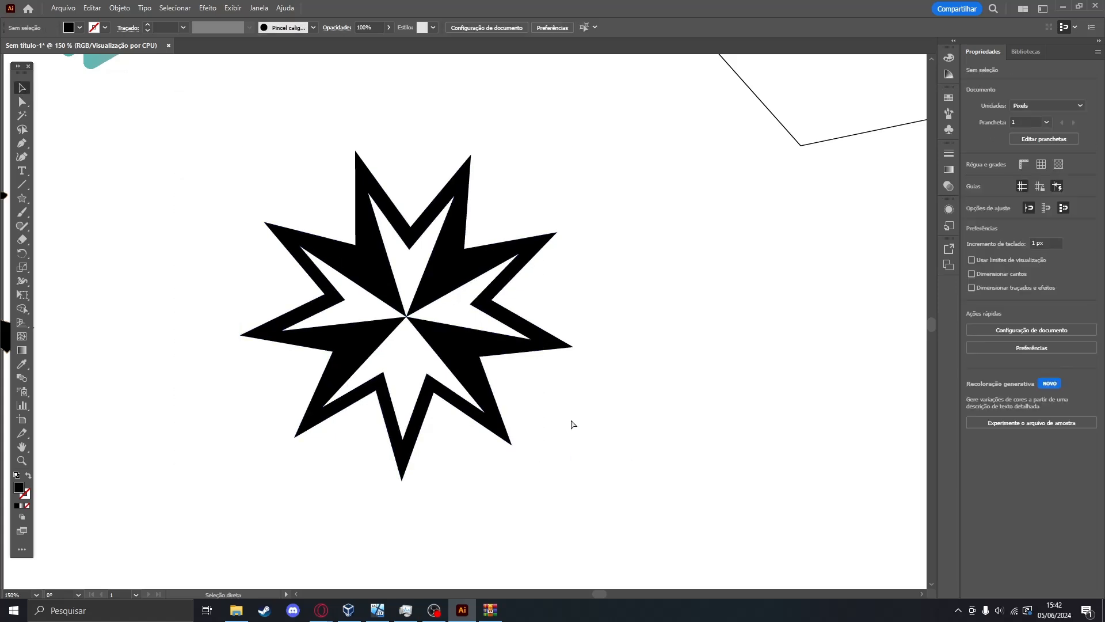
{"action": "left_click_drag", "start_coordinate": [452, 308], "coordinate": [226, 448]}
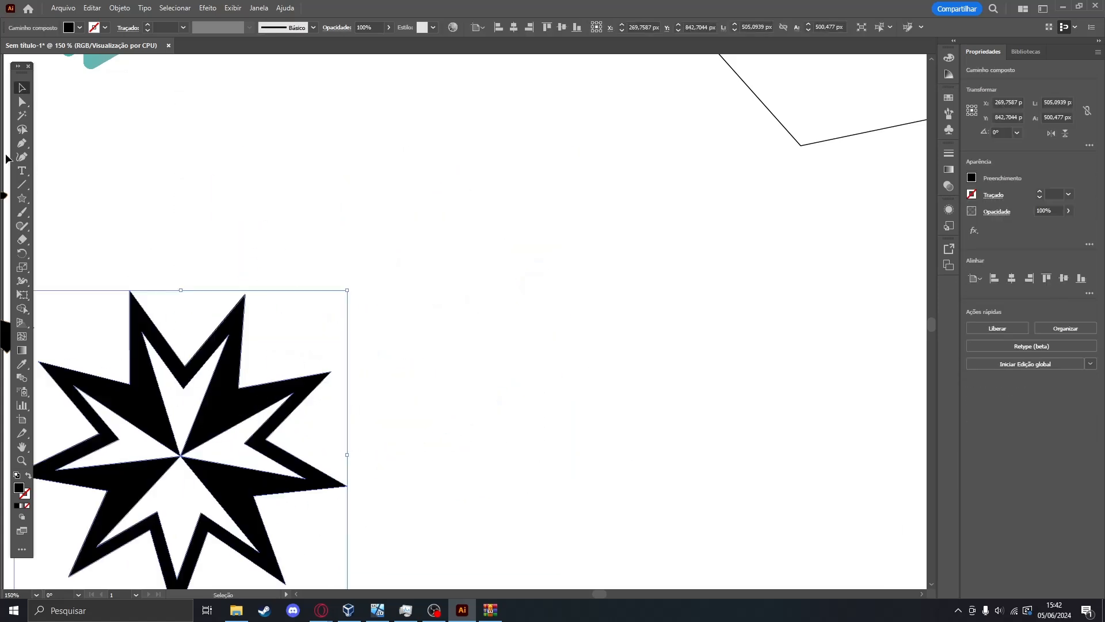
{"action": "scroll", "coordinate": [172, 242], "scroll_direction": "down", "scroll_amount": 1}
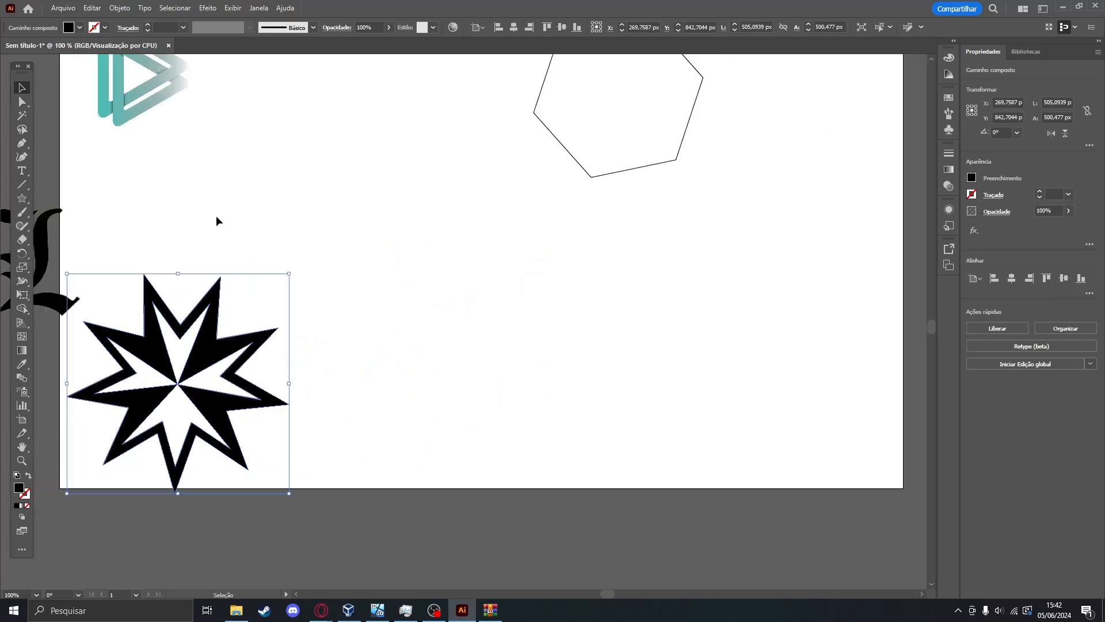
Create a black 3-sided polygon with a 197,3766 px radius between the teal logo and the hexagon.
{"action": "left_click_drag", "start_coordinate": [187, 141], "coordinate": [306, 267]}
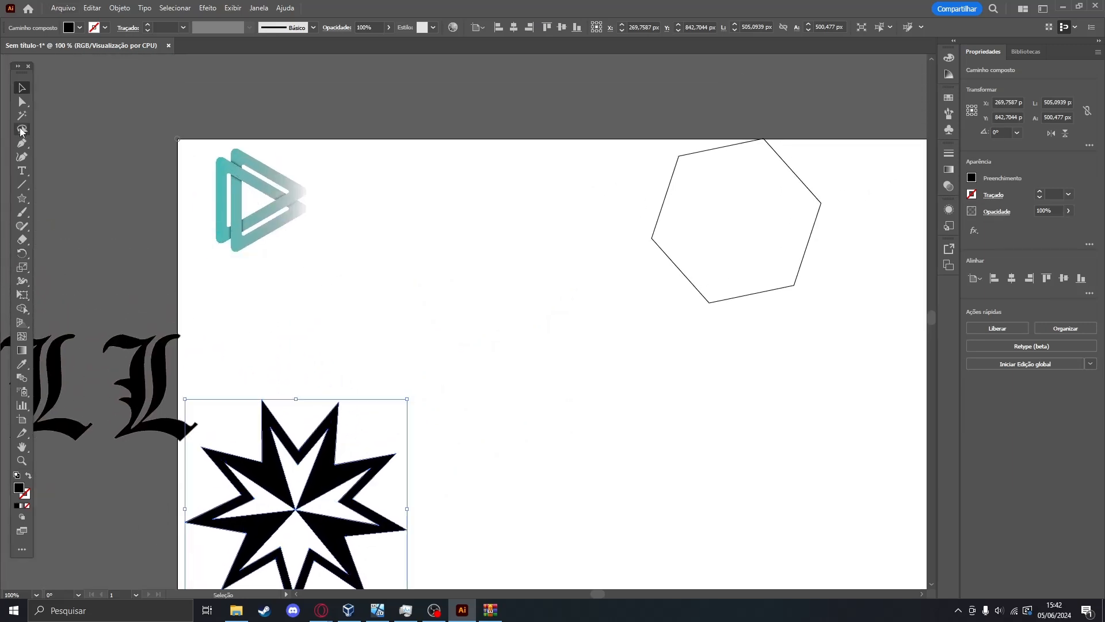
{"action": "left_click", "coordinate": [28, 199]}
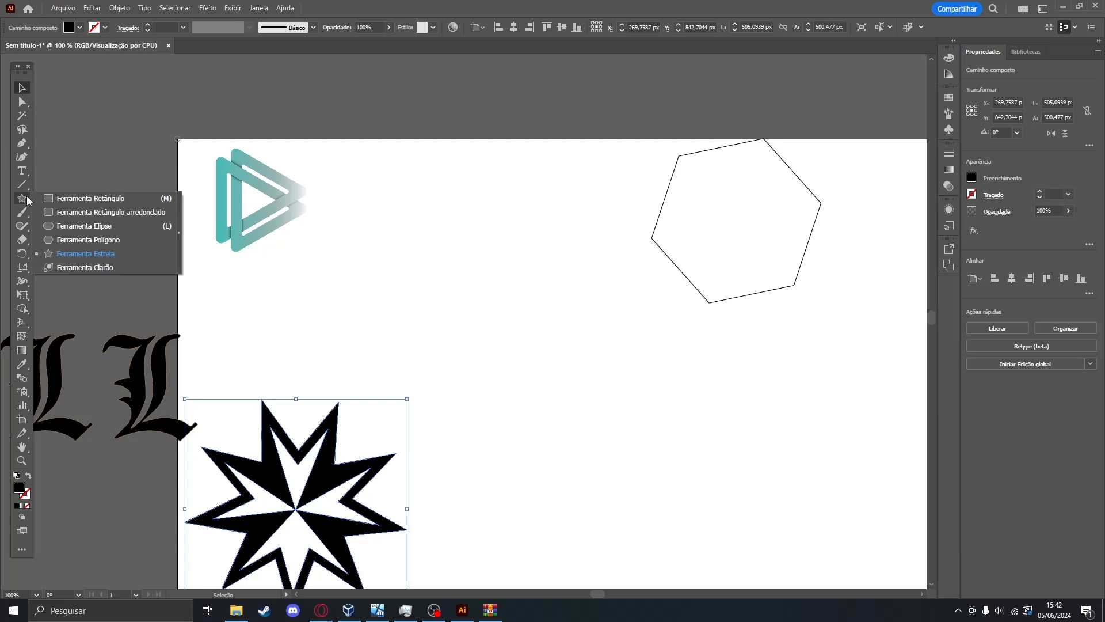
{"action": "left_click", "coordinate": [83, 245]}
{"action": "left_click", "coordinate": [501, 288]}
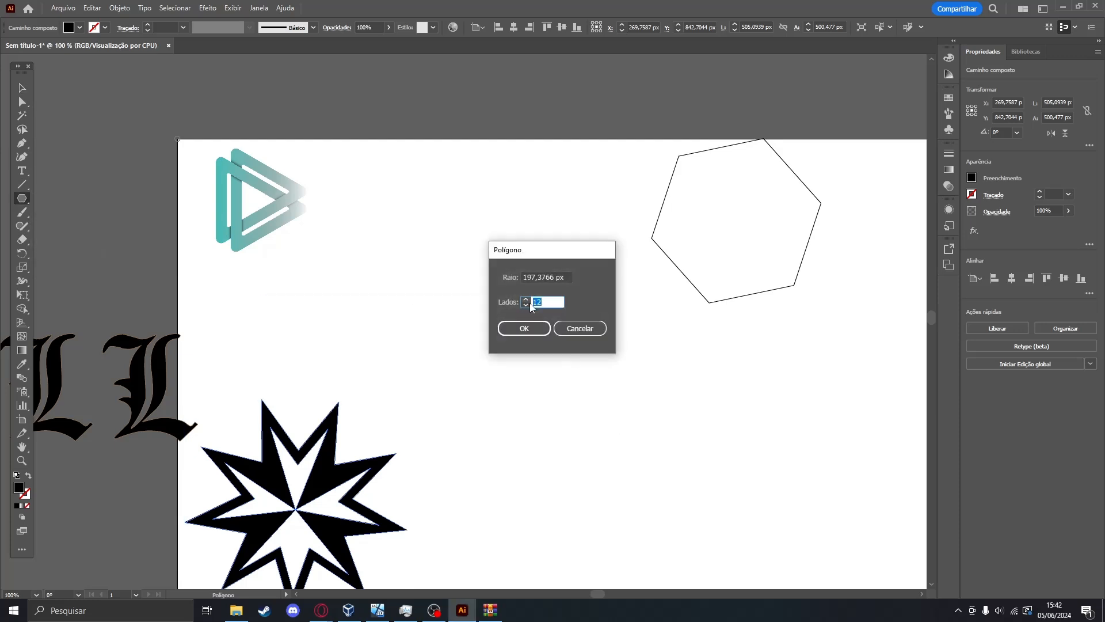
{"action": "type", "text": "3"}
{"action": "key", "text": "Return"}
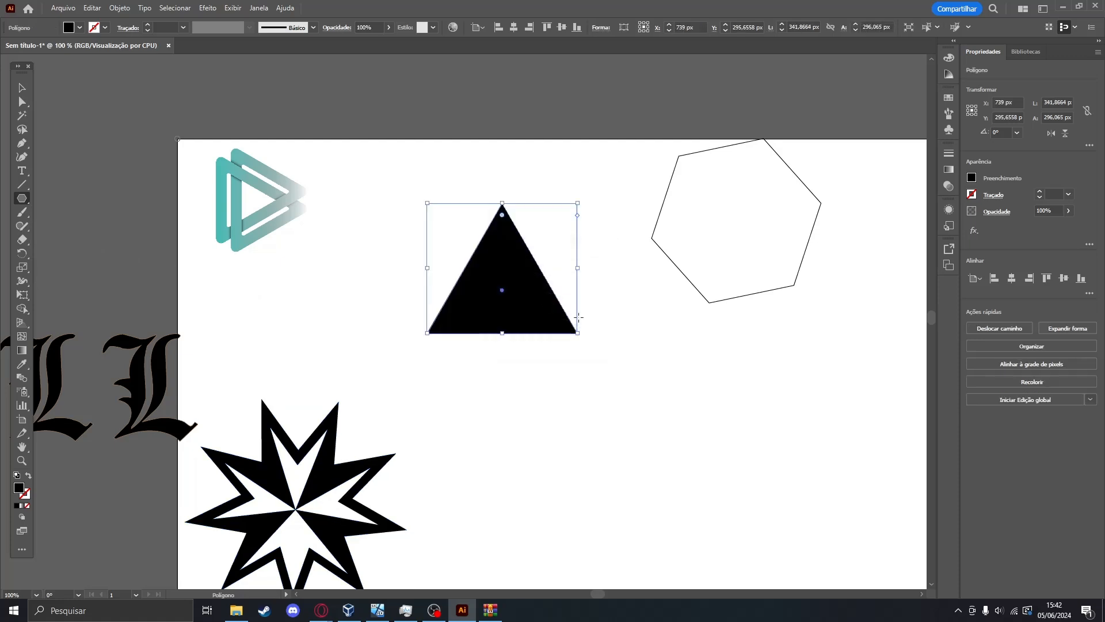
Rotate the triangle to 270° so it points right, and round its corners to about 12 px.
{"action": "left_click", "coordinate": [22, 88]}
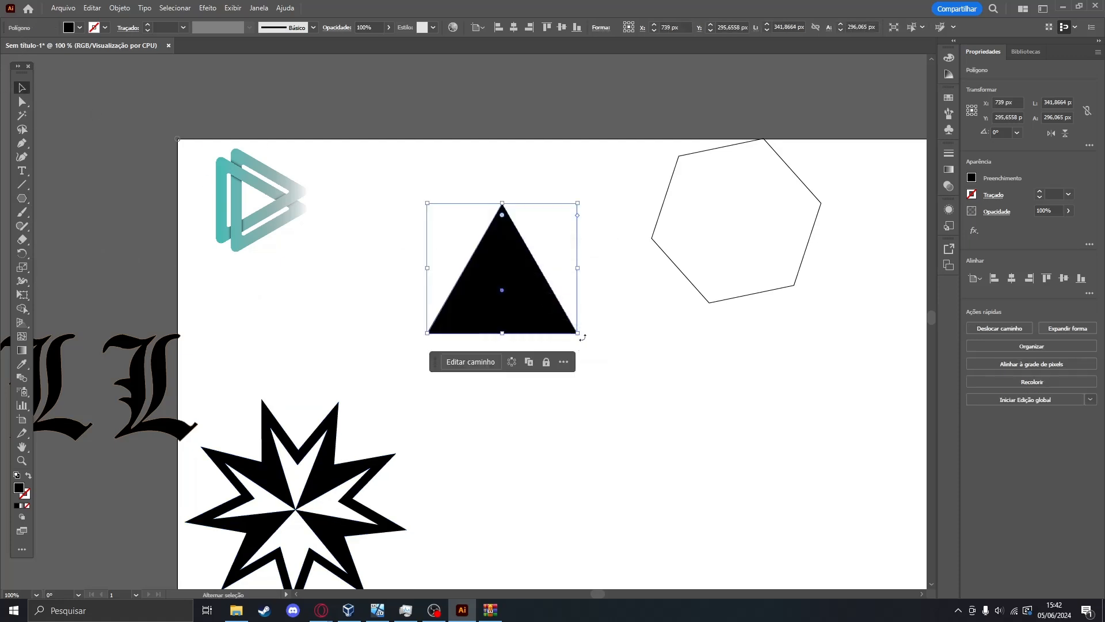
{"action": "left_click_drag", "start_coordinate": [582, 338], "coordinate": [542, 494]}
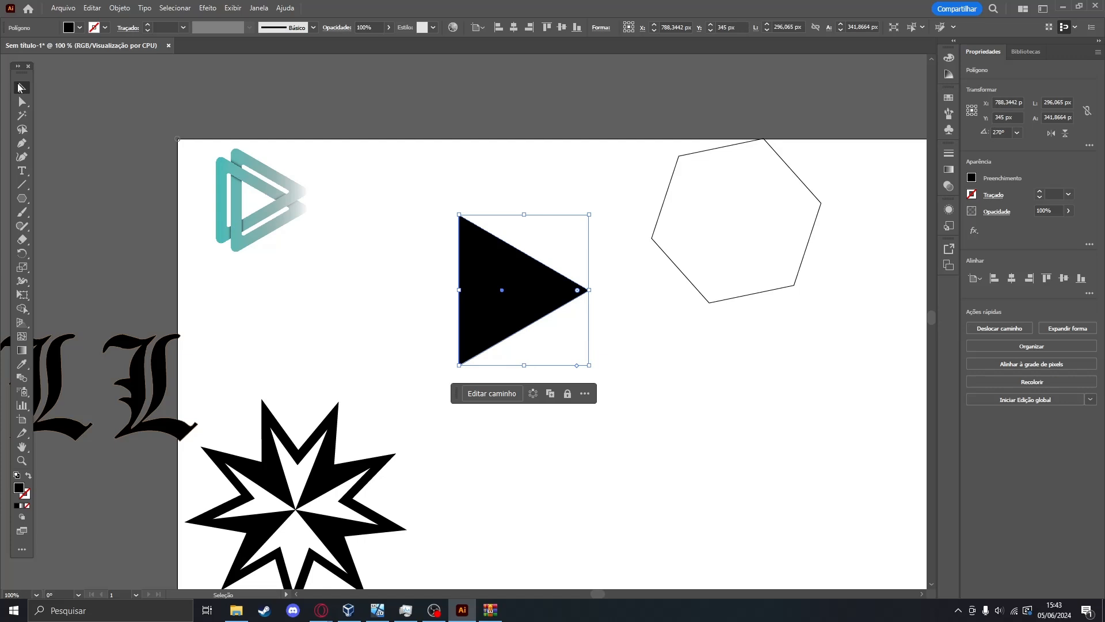
{"action": "scroll", "coordinate": [465, 314], "scroll_direction": "up", "scroll_amount": 2}
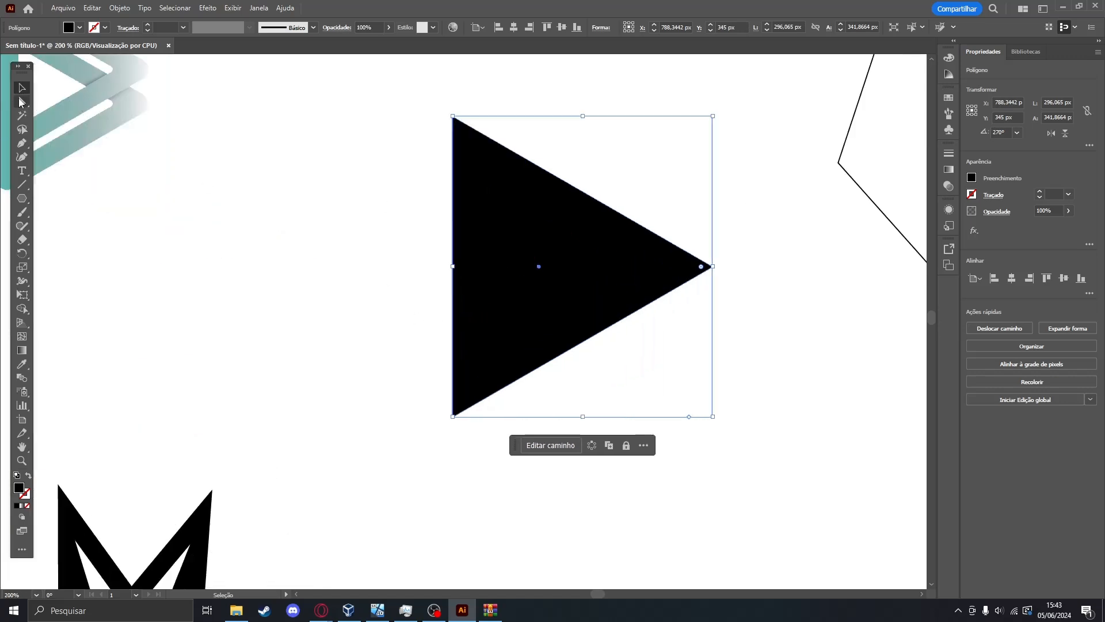
{"action": "key", "text": "a"}
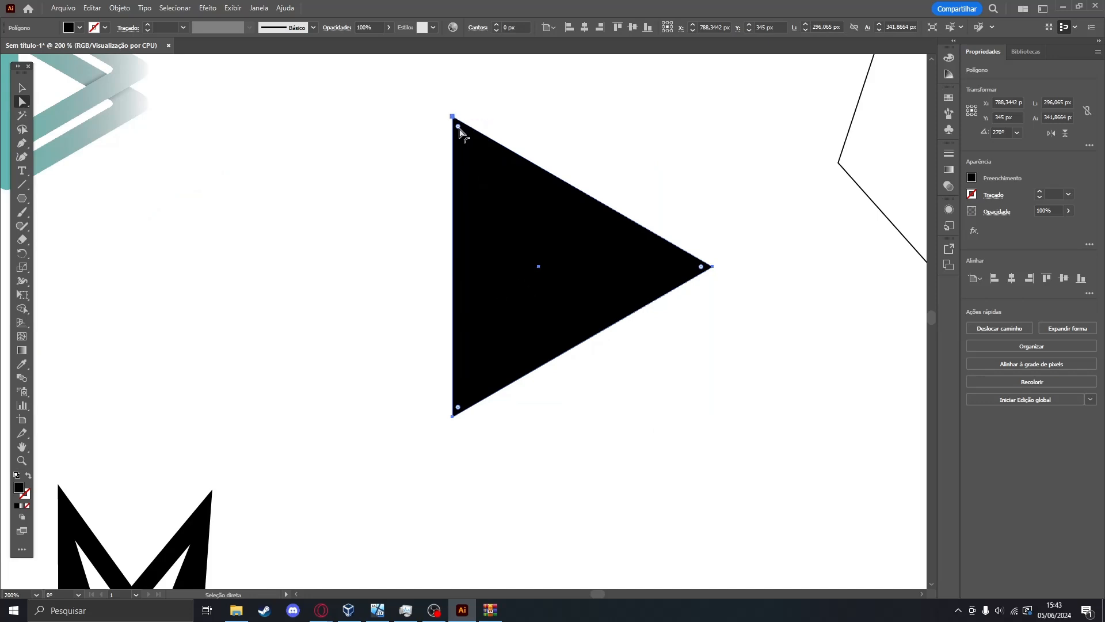
{"action": "left_click_drag", "start_coordinate": [458, 128], "coordinate": [464, 141]}
Compare the rounded triangle with the teal logo, paste a copy of the triangle, and undo the paste.
{"action": "left_click_drag", "start_coordinate": [264, 158], "coordinate": [517, 309]}
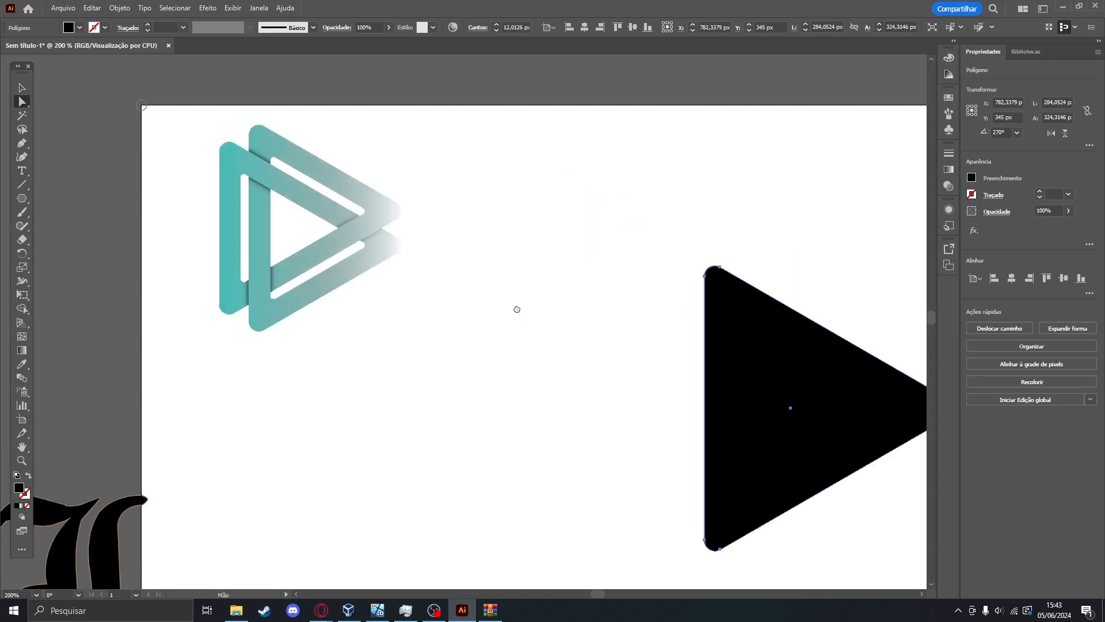
{"action": "left_click_drag", "start_coordinate": [252, 134], "coordinate": [304, 161]}
{"action": "left_click_drag", "start_coordinate": [698, 379], "coordinate": [623, 353]}
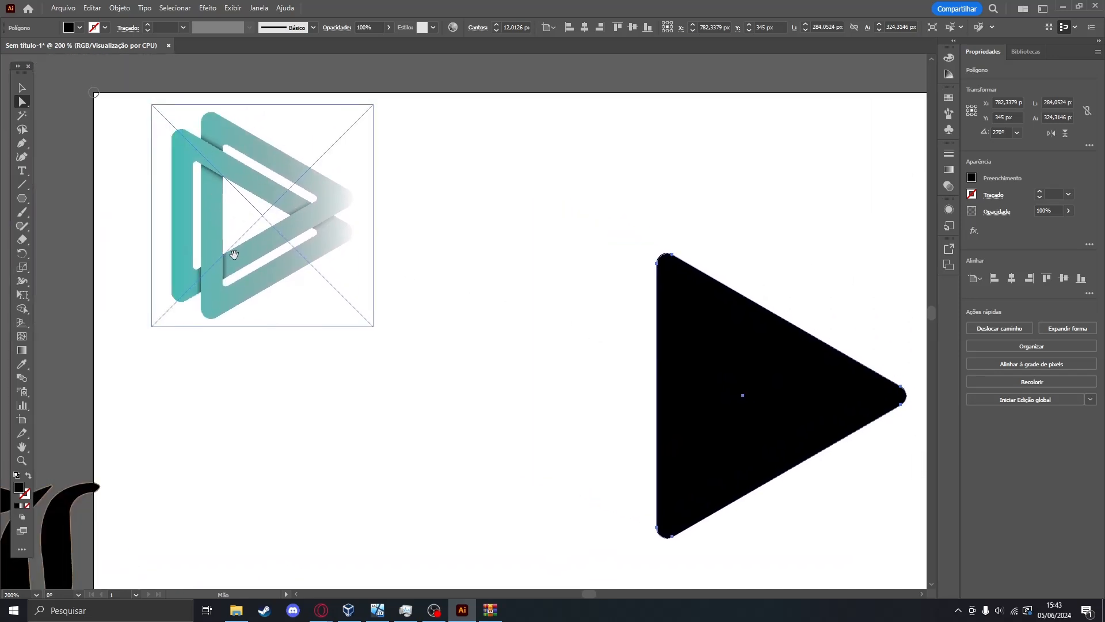
{"action": "left_click_drag", "start_coordinate": [589, 429], "coordinate": [398, 348]}
{"action": "key", "text": "ctrl+shift+a"}
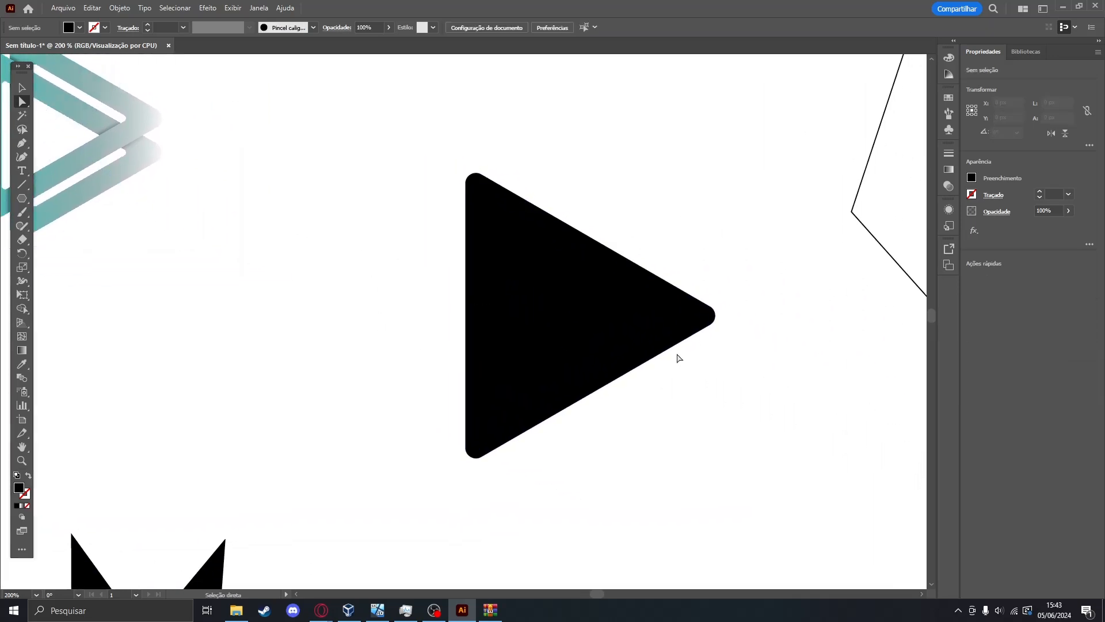
{"action": "left_click", "coordinate": [637, 326], "text": "ctrl"}
{"action": "key", "text": "ctrl+c"}
{"action": "key", "text": "ctrl+v"}
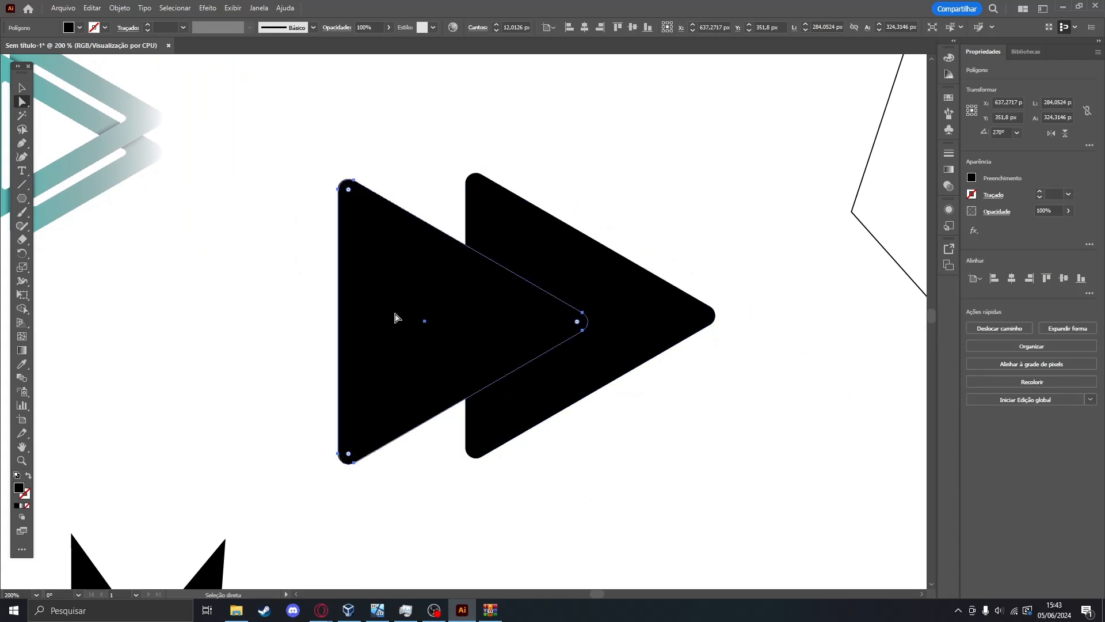
{"action": "key", "text": "ctrl"}
{"action": "key", "text": "ctrl+z"}
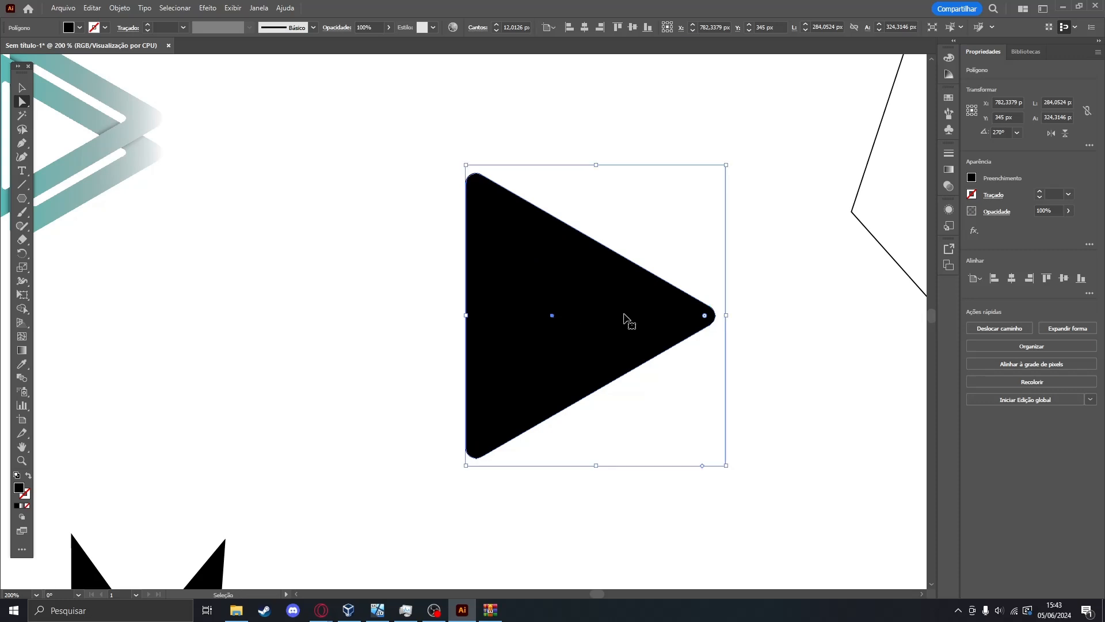
Paste a copy of the rounded triangle and align it exactly over the original.
{"action": "key", "text": "ctrl+v"}
{"action": "left_click_drag", "start_coordinate": [397, 306], "coordinate": [523, 301]}
{"action": "left_click", "coordinate": [333, 301]}
{"action": "left_click", "coordinate": [575, 305]}
{"action": "key", "text": "ctrl+shift+a"}
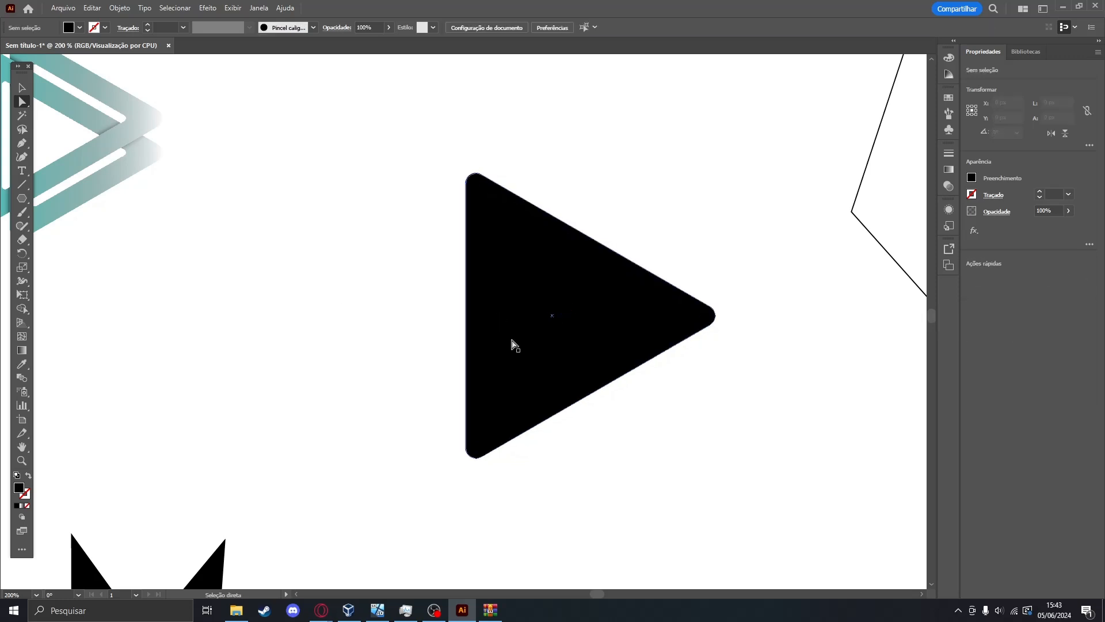
Shift the top triangle aside to check for the one beneath it, and undo the move.
{"action": "left_click", "coordinate": [610, 363]}
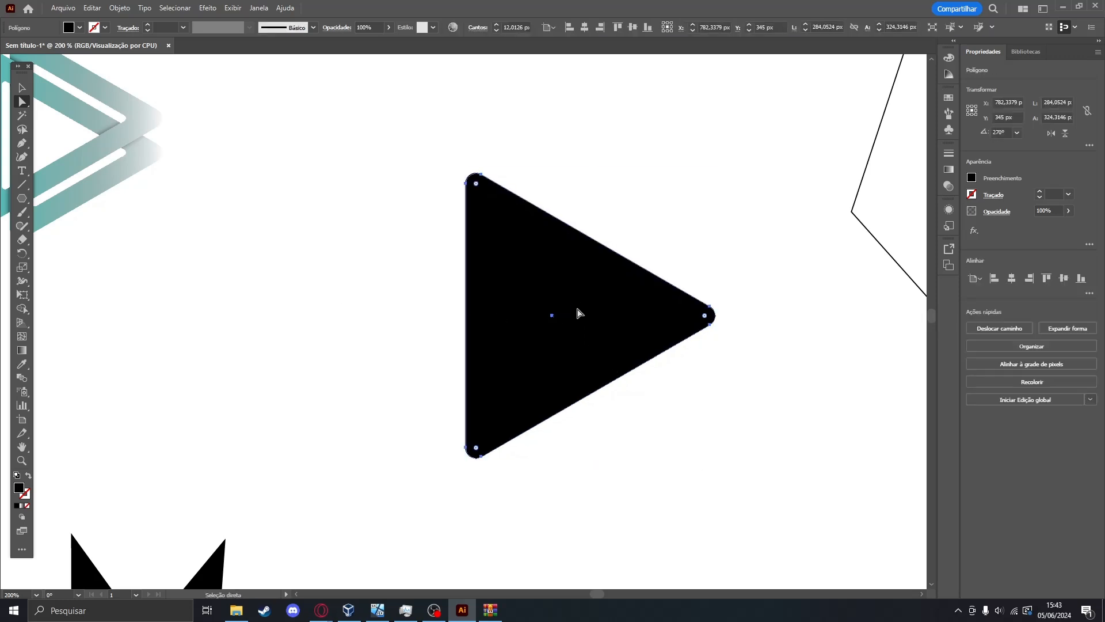
{"action": "mouse_move", "coordinate": [580, 299]}
{"action": "left_mouse_down"}
{"action": "mouse_move", "coordinate": [573, 291]}
{"action": "mouse_move", "coordinate": [506, 323]}
{"action": "mouse_move", "coordinate": [507, 307]}
{"action": "mouse_move", "coordinate": [563, 301]}
{"action": "left_mouse_up"}
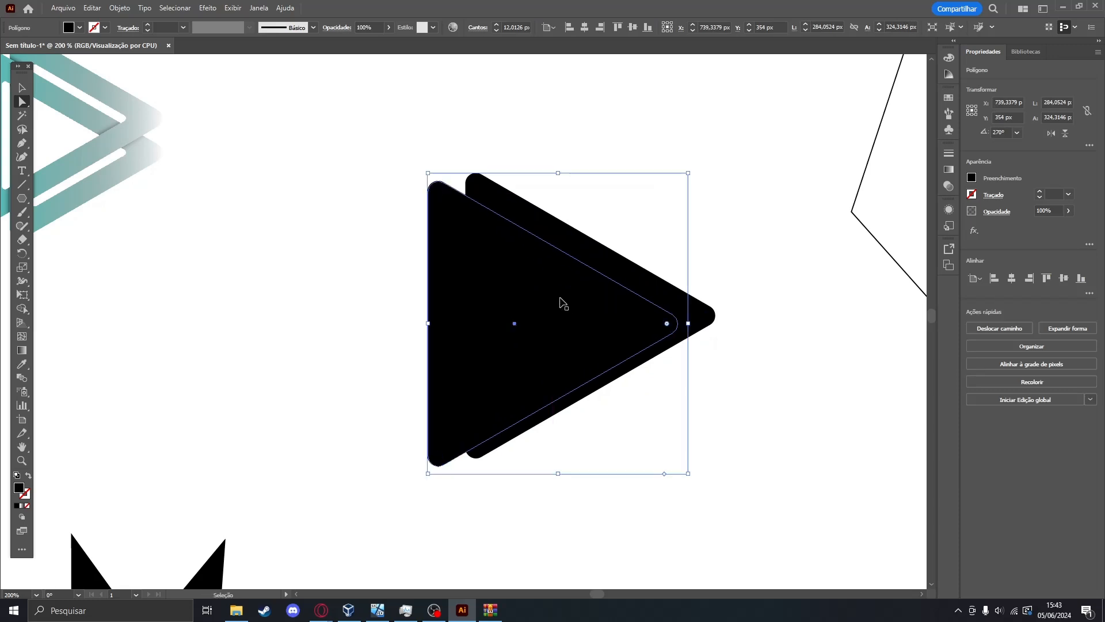
{"action": "key", "text": "ctrl+z"}
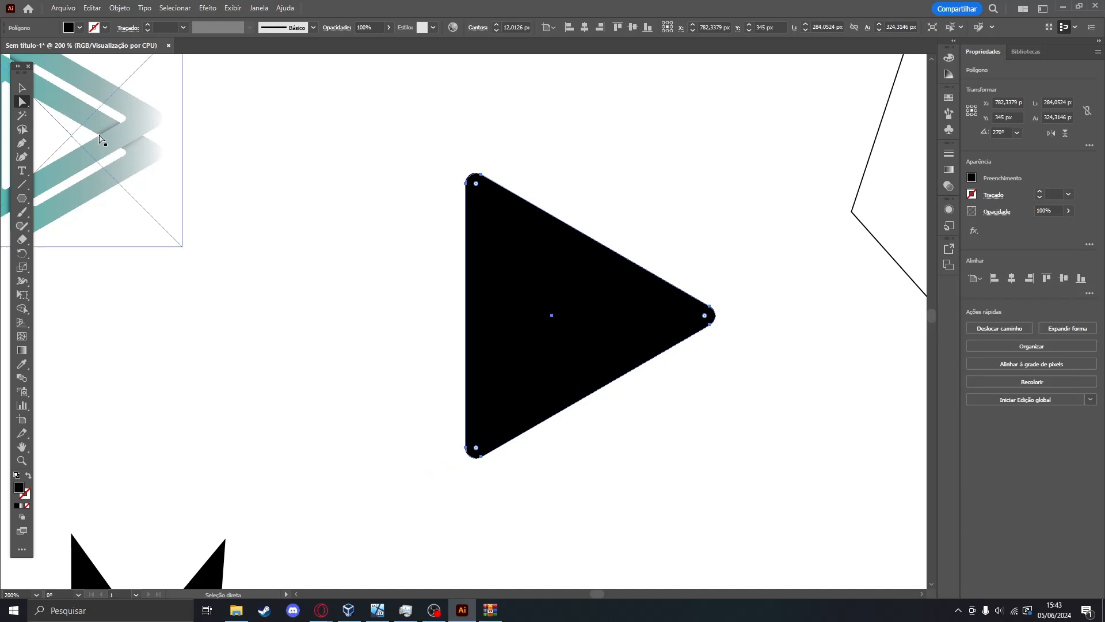
Scale the top triangle down about its center so it sits inside the larger triangle with a border around it.
{"action": "left_click", "coordinate": [21, 88]}
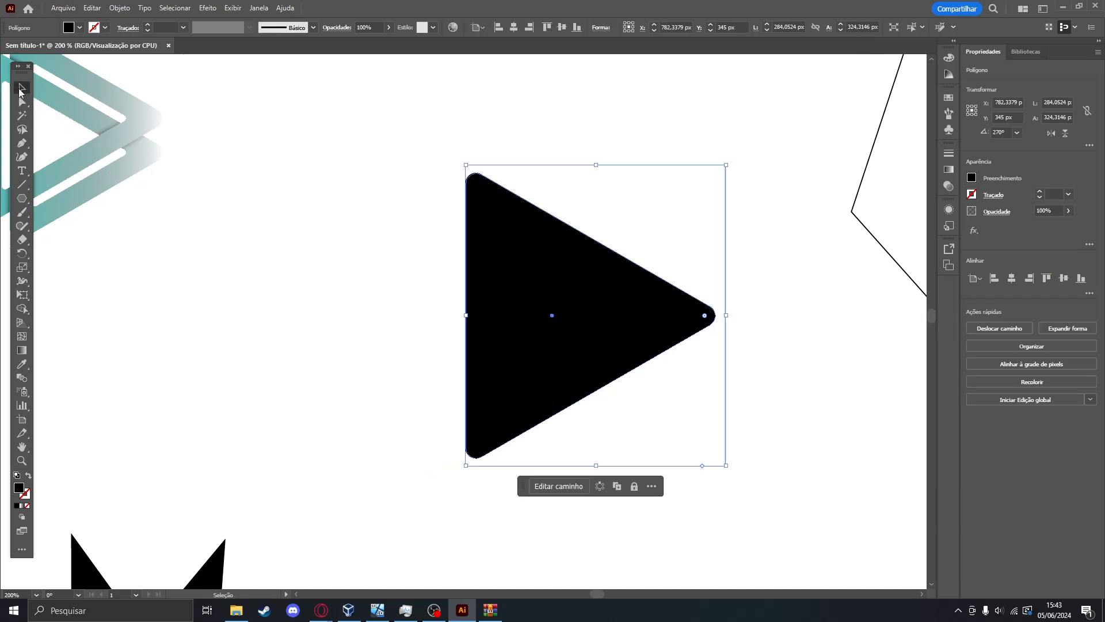
{"action": "left_click_drag", "start_coordinate": [465, 161], "coordinate": [491, 265]}
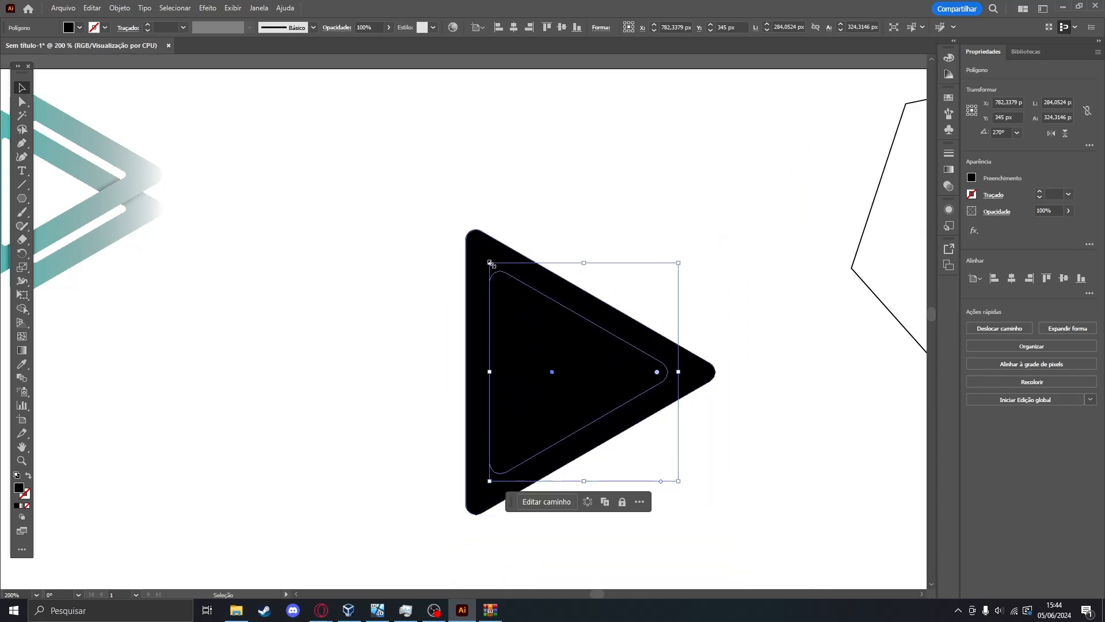
{"action": "left_click", "coordinate": [354, 246]}
Try to subtract the front shape from a selection covering the two triangles with Pathfinder.
{"action": "left_click_drag", "start_coordinate": [318, 216], "coordinate": [661, 438]}
{"action": "left_click", "coordinate": [992, 327]}
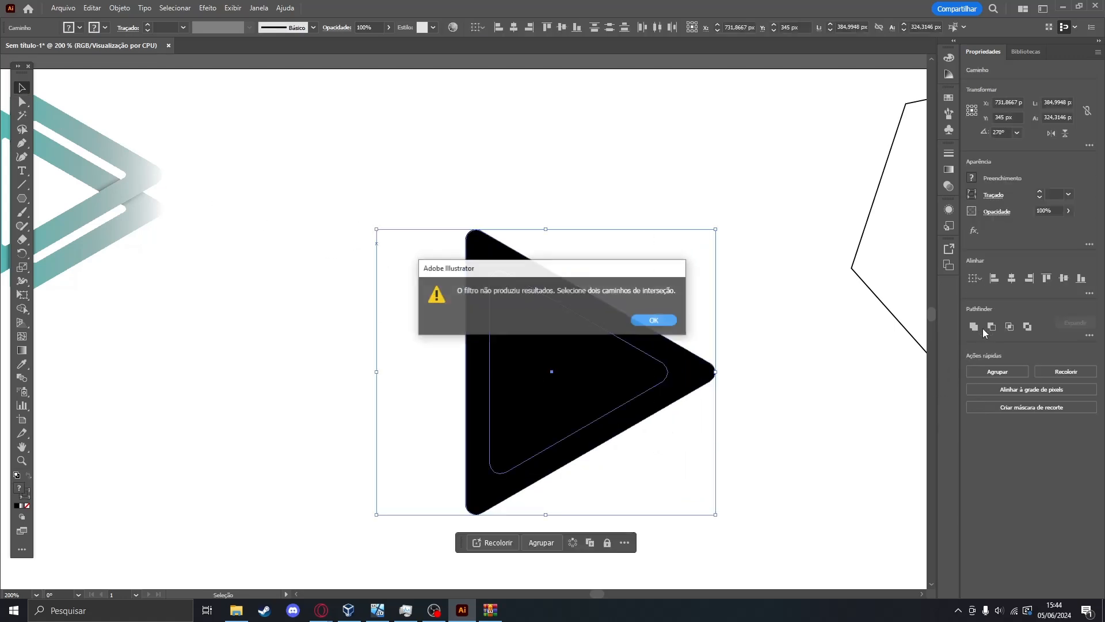
{"action": "left_click", "coordinate": [667, 318]}
Select only the two black triangles and cut the inner one out of the larger one with Pathfinder.
{"action": "left_click", "coordinate": [807, 395]}
{"action": "left_click_drag", "start_coordinate": [807, 395], "coordinate": [469, 257]}
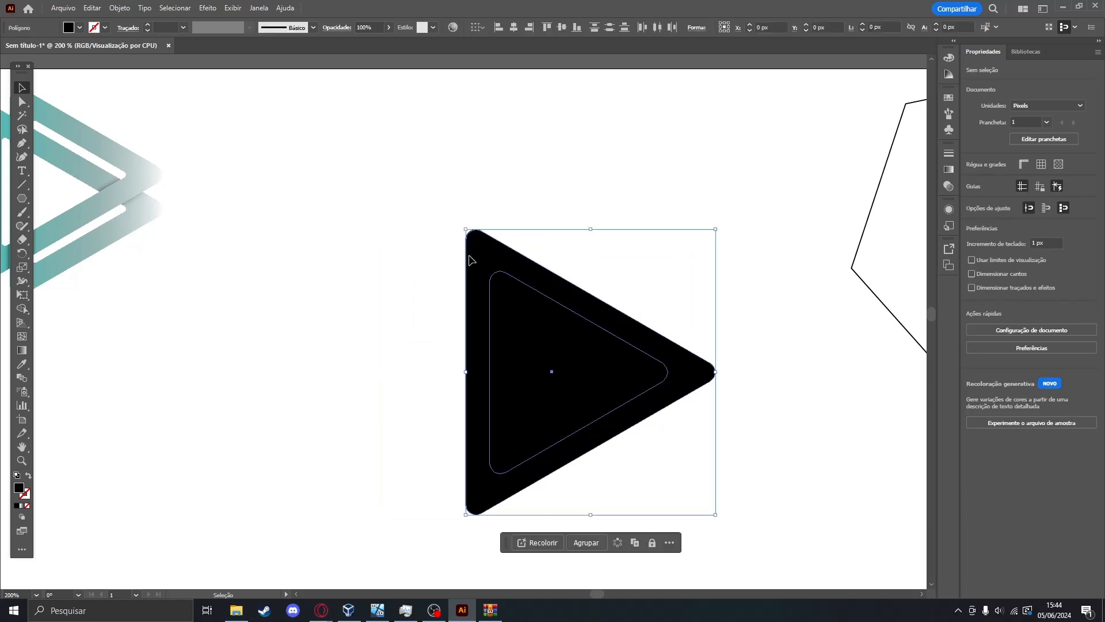
{"action": "left_click", "coordinate": [996, 327]}
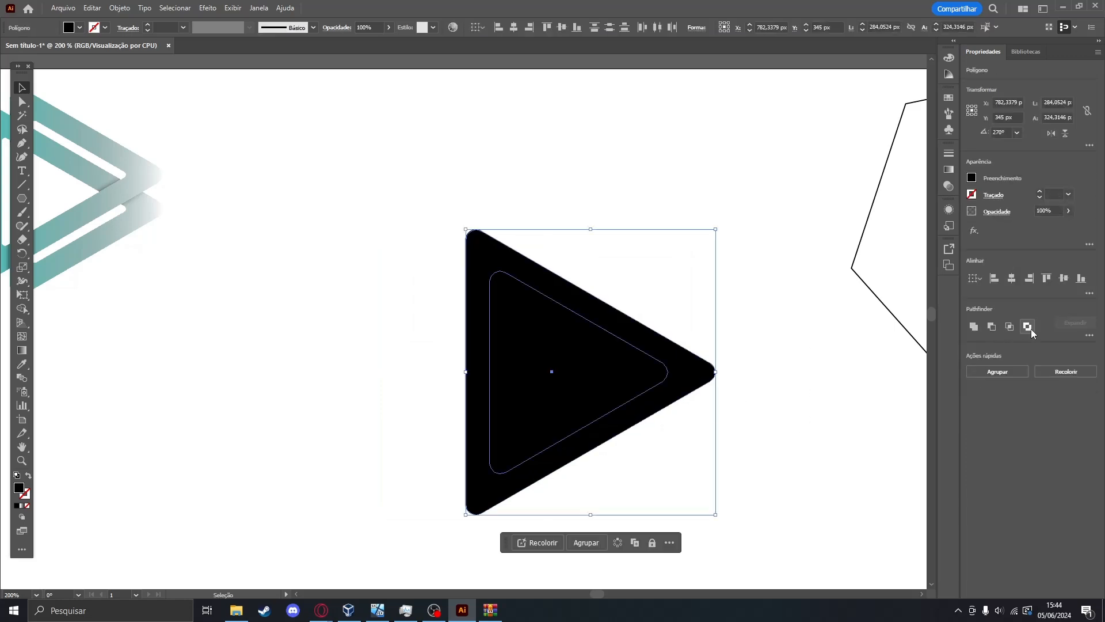
{"action": "left_click", "coordinate": [747, 333]}
Move the hollow triangle next to the teal logo and paste a copy of it.
{"action": "scroll", "coordinate": [812, 454], "scroll_direction": "down", "scroll_amount": 2}
{"action": "left_click_drag", "start_coordinate": [806, 491], "coordinate": [636, 337]}
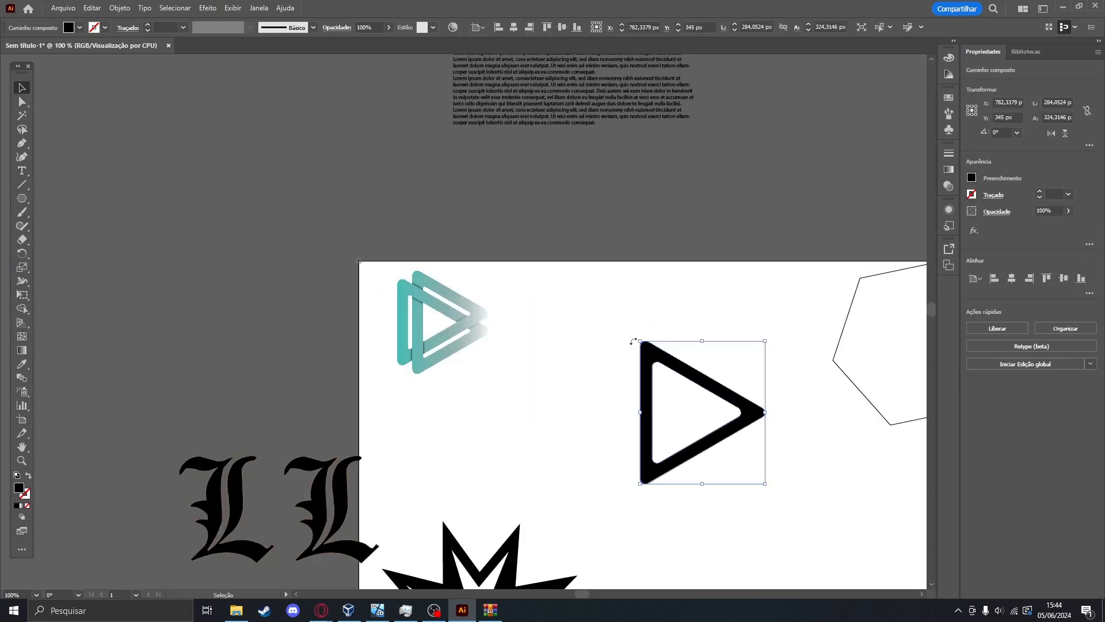
{"action": "left_click_drag", "start_coordinate": [571, 356], "coordinate": [402, 297]}
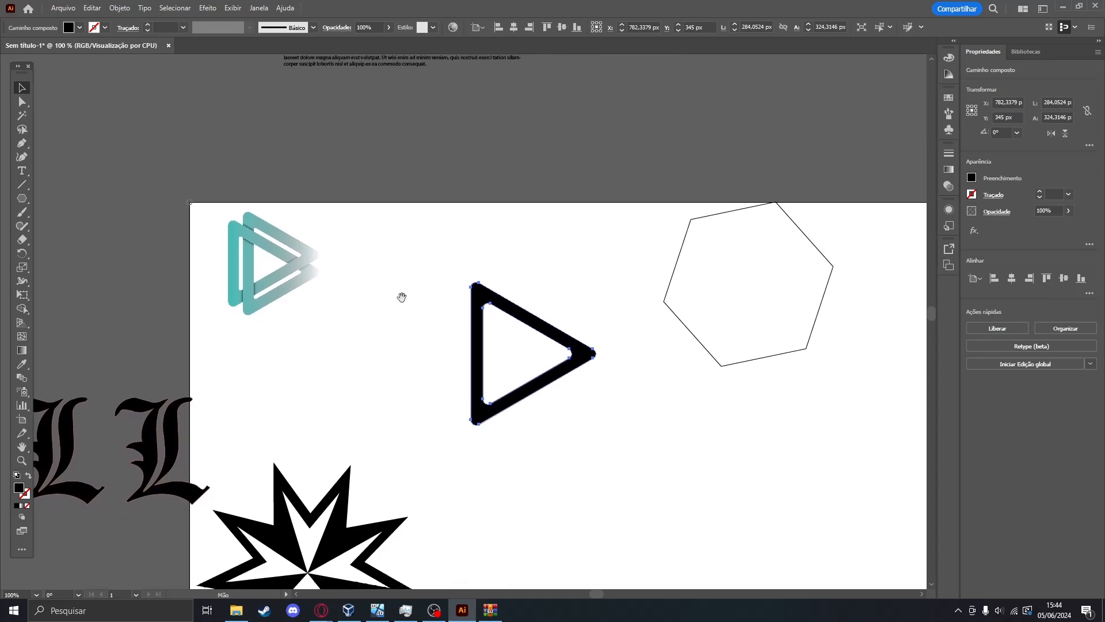
{"action": "left_click", "coordinate": [672, 420]}
{"action": "left_click_drag", "start_coordinate": [593, 438], "coordinate": [368, 217]}
{"action": "key", "text": "ctrl+c"}
{"action": "key", "text": "ctrl+v"}
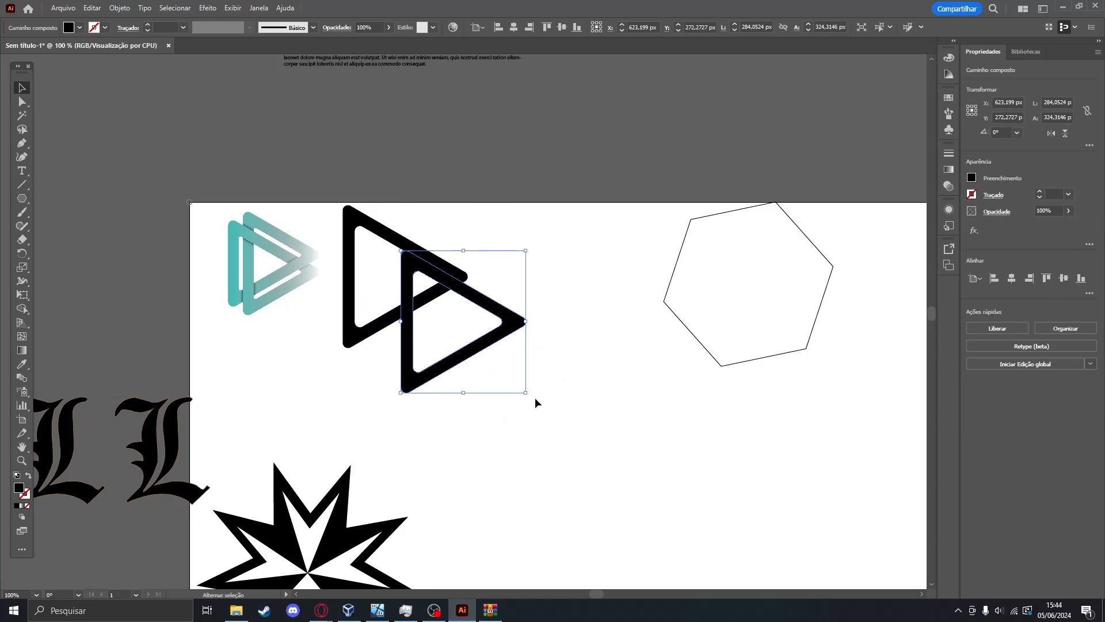
Rotate the pasted triangle so it points downward and move the other hollow triangle down below the teal logo.
{"action": "left_click_drag", "start_coordinate": [530, 396], "coordinate": [346, 451]}
{"action": "left_click_drag", "start_coordinate": [346, 293], "coordinate": [316, 400]}
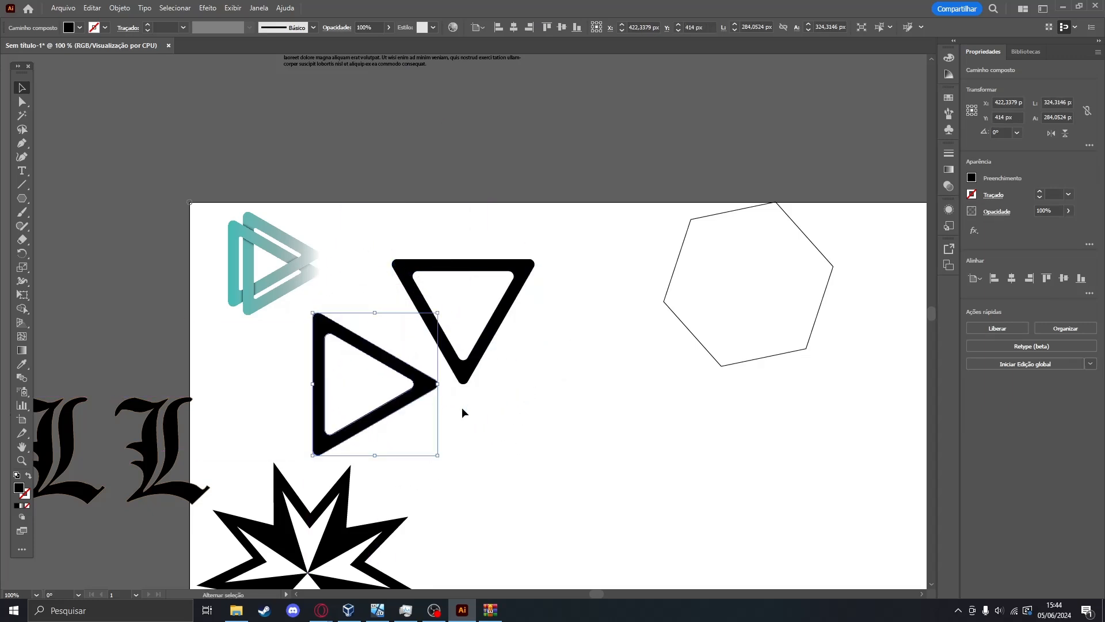
Rotate the lower hollow triangle through 315° and 300° to 270°, and place it below and to the right of the other triangle.
{"action": "left_click_drag", "start_coordinate": [430, 481], "coordinate": [421, 444]}
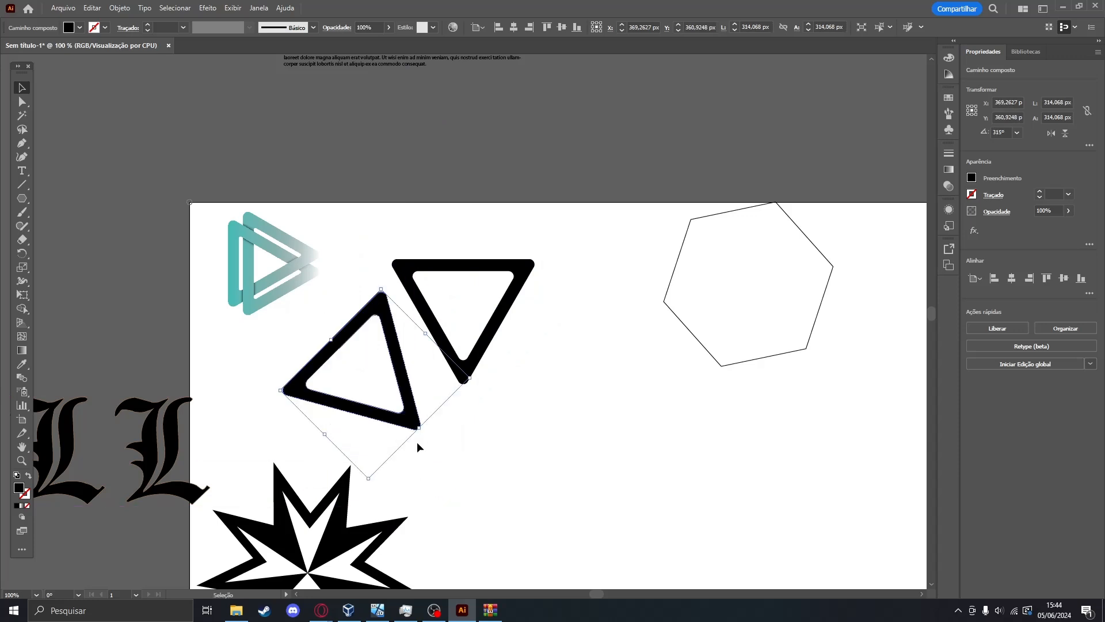
{"action": "left_click", "coordinate": [994, 133]}
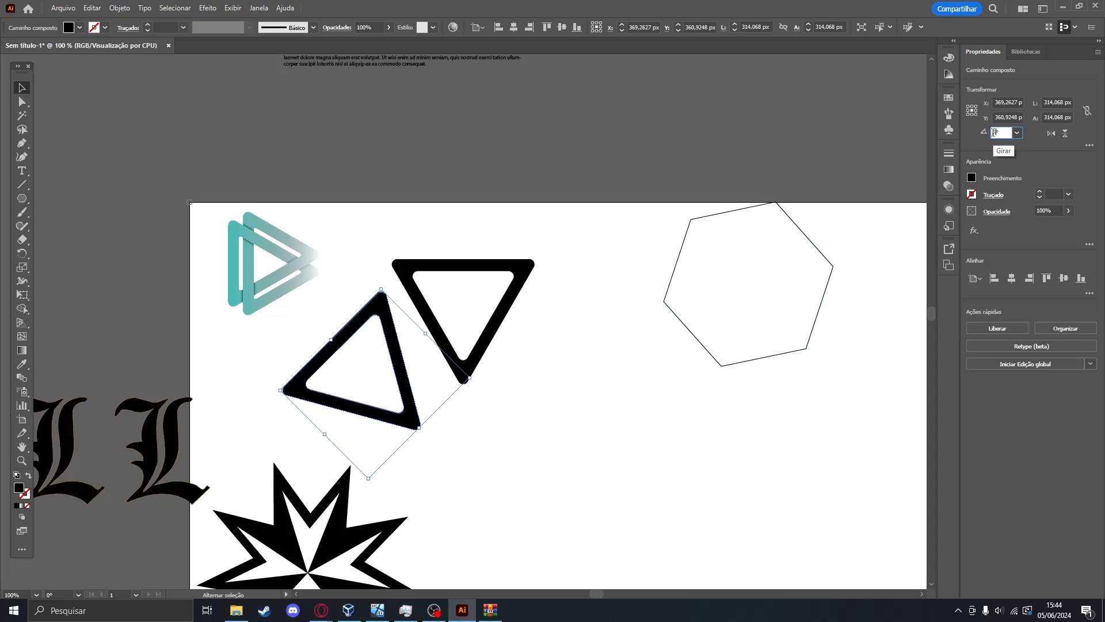
{"action": "key", "text": "Return"}
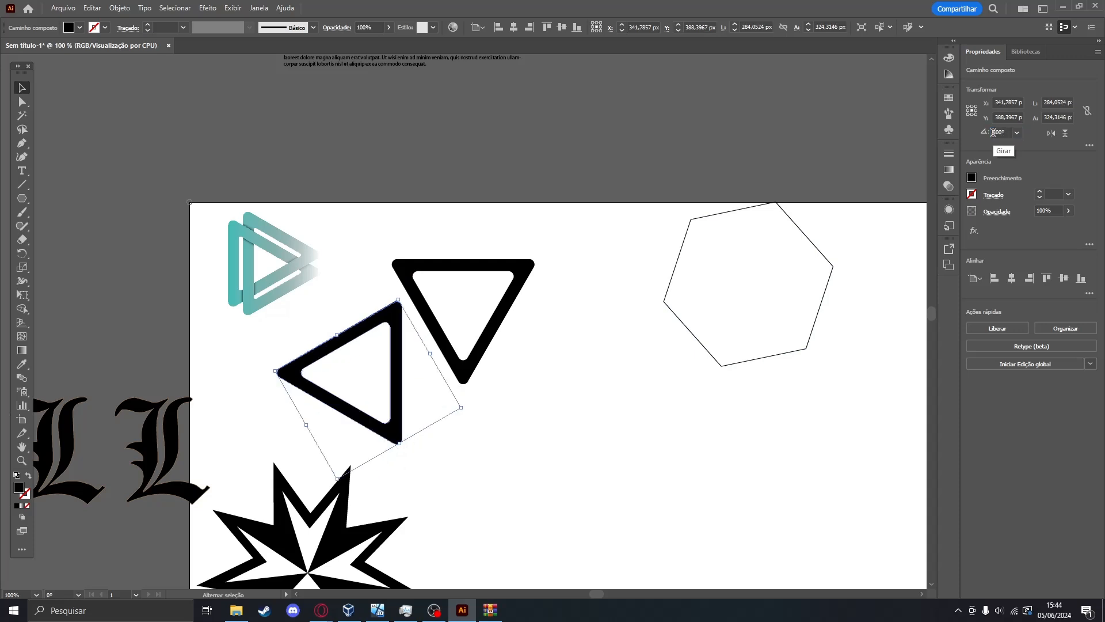
{"action": "left_click", "coordinate": [1017, 132]}
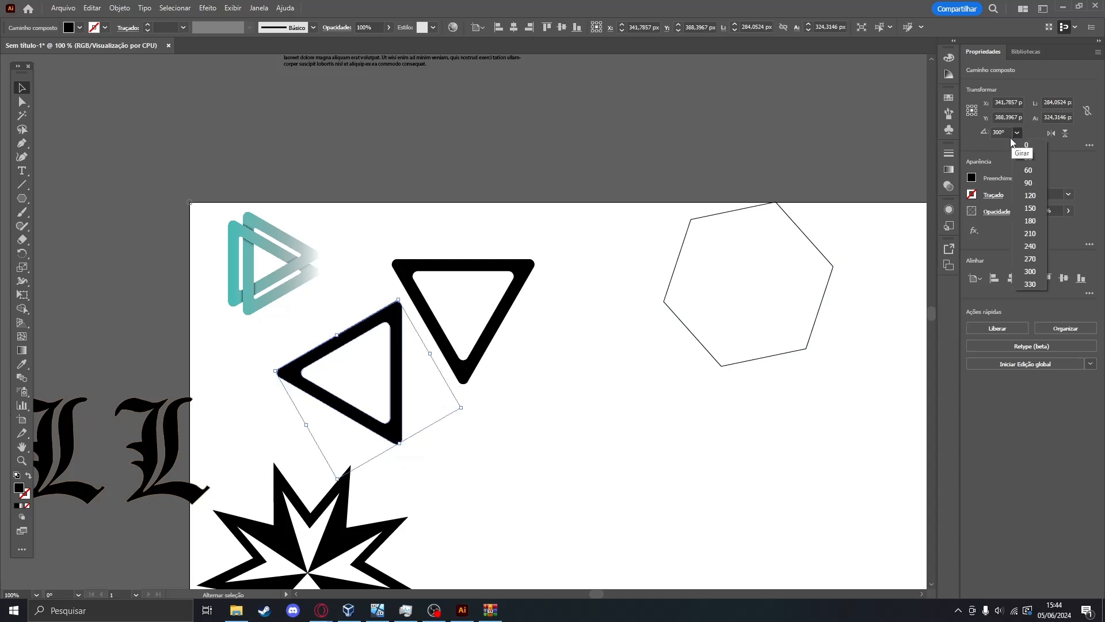
{"action": "left_click", "coordinate": [1031, 259]}
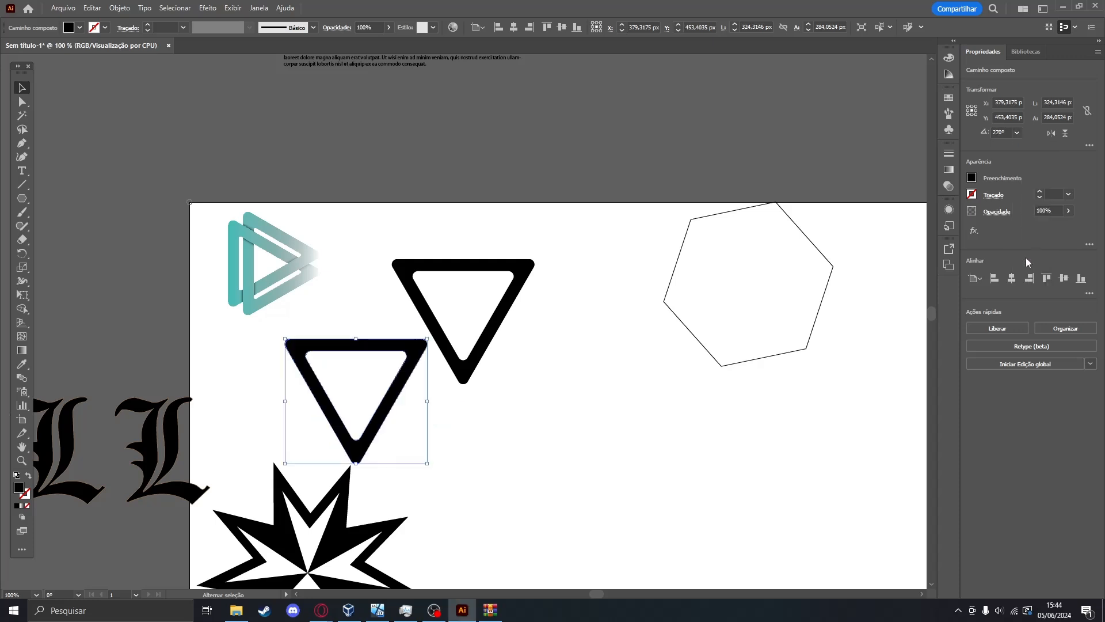
{"action": "left_click", "coordinate": [1018, 132]}
{"action": "left_click", "coordinate": [1017, 131]}
{"action": "left_click_drag", "start_coordinate": [389, 405], "coordinate": [617, 434]}
Rotate the teal logo image to 90° and flip it upside down so it points downward.
{"action": "left_click", "coordinate": [284, 272]}
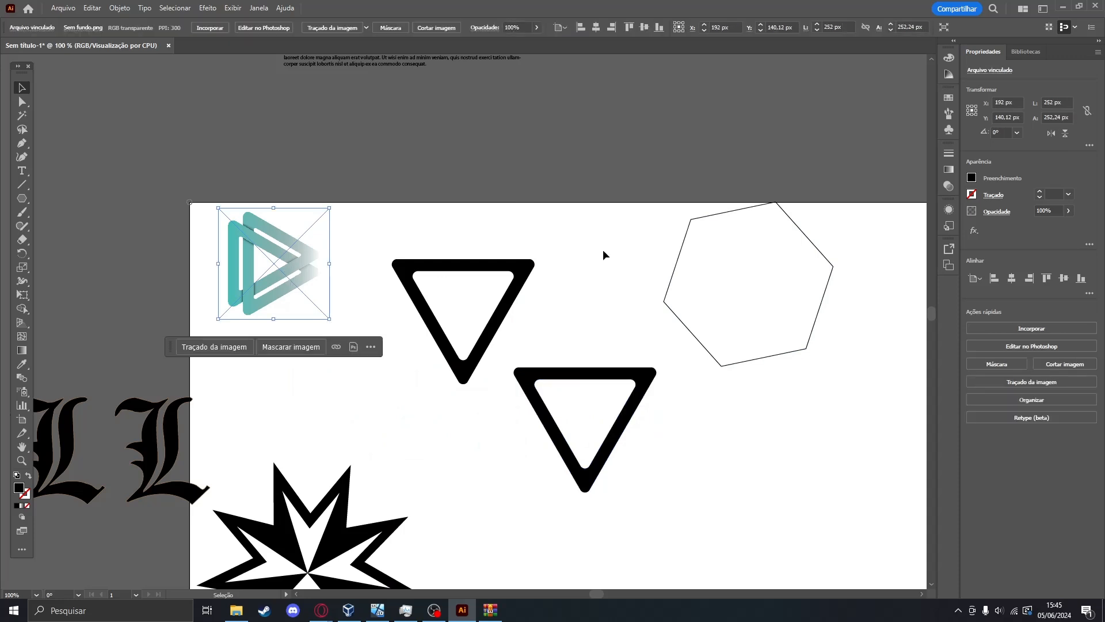
{"action": "left_click", "coordinate": [1017, 133]}
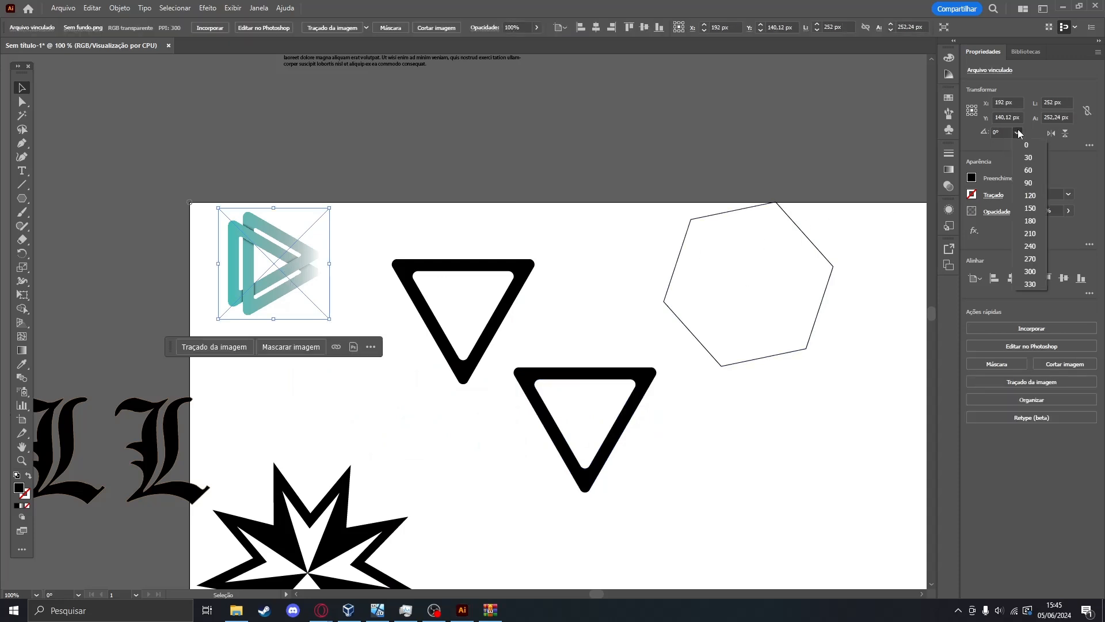
{"action": "left_click", "coordinate": [1028, 182]}
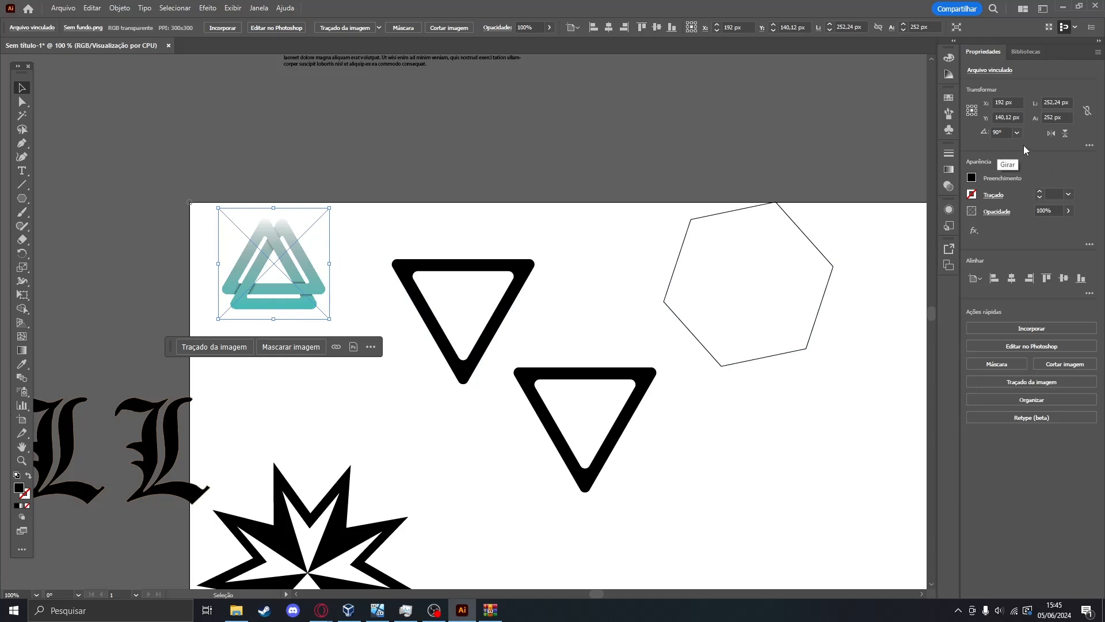
{"action": "left_click", "coordinate": [1052, 134]}
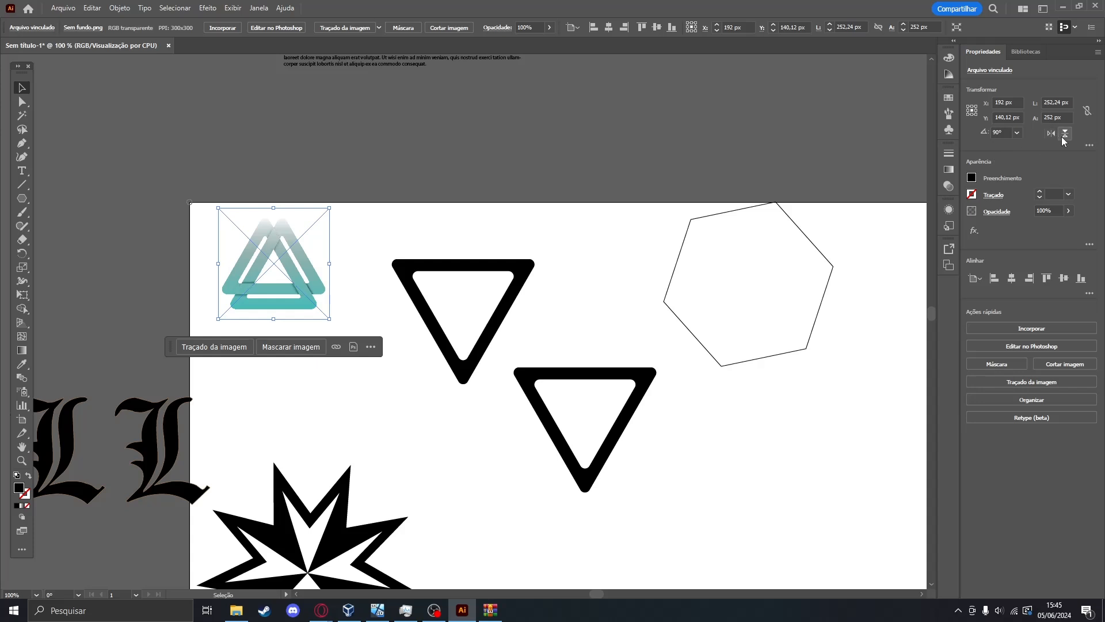
{"action": "left_click", "coordinate": [1065, 133]}
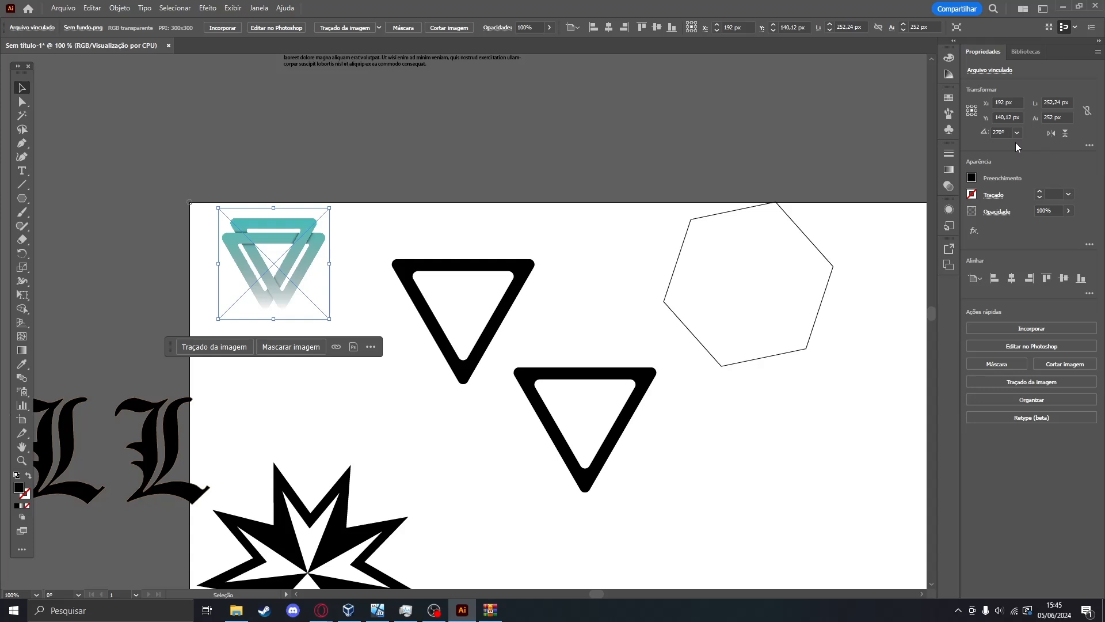
Set the teal logo image's width to 400 px and its height to 100 px.
{"action": "left_click", "coordinate": [1053, 102]}
{"action": "left_click_drag", "start_coordinate": [1061, 104], "coordinate": [1024, 102]}
{"action": "key", "text": "BackSpace"}
{"action": "key", "text": "Return"}
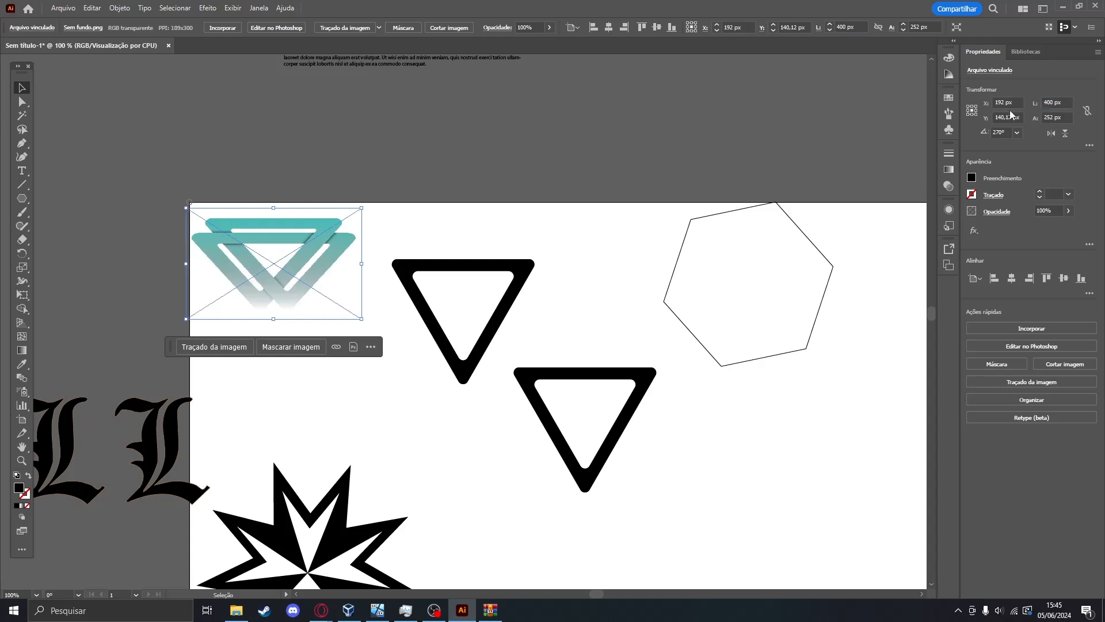
{"action": "left_click", "coordinate": [1054, 118]}
{"action": "type", "text": "100"}
{"action": "key", "text": "Return"}
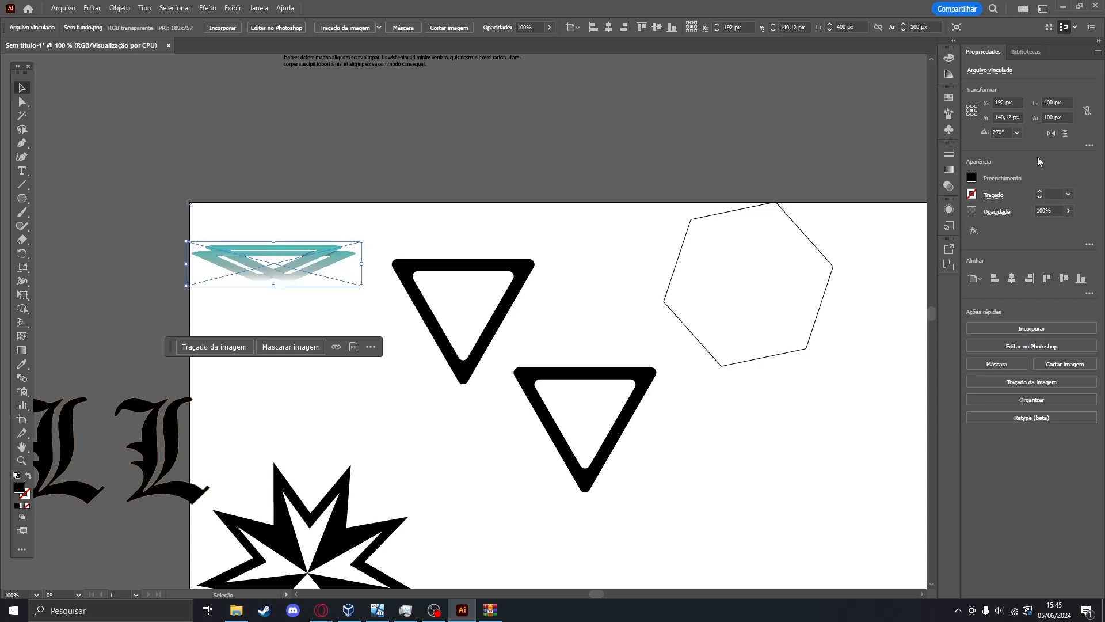
Constrain the logo image's width and height proportions and set its width to 800 px.
{"action": "mouse_move", "coordinate": [437, 602]}
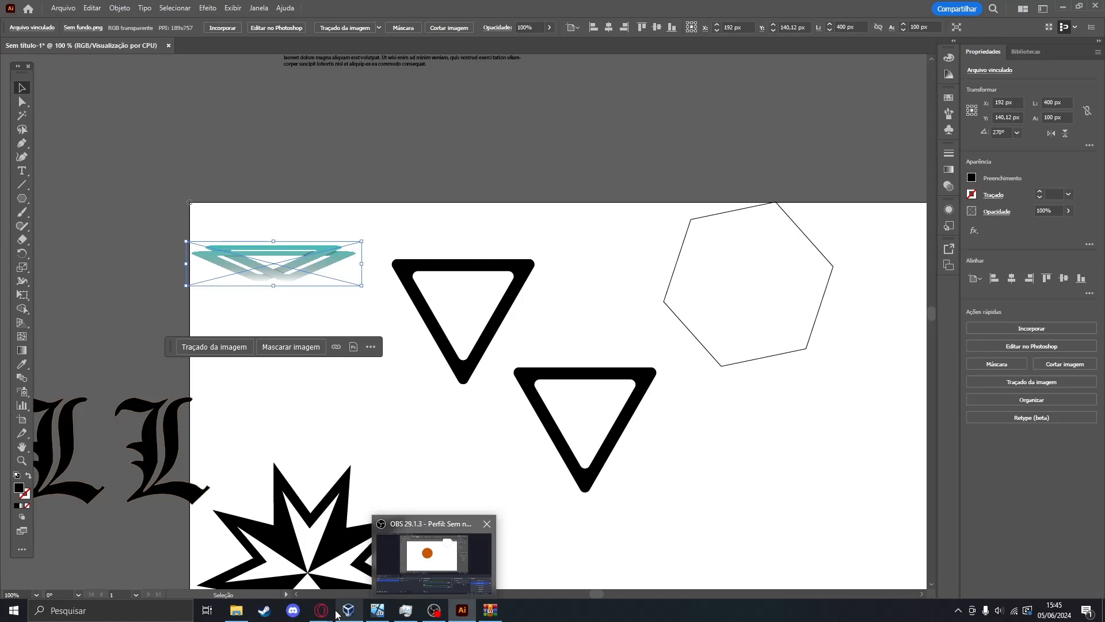
{"action": "left_click", "coordinate": [1088, 111]}
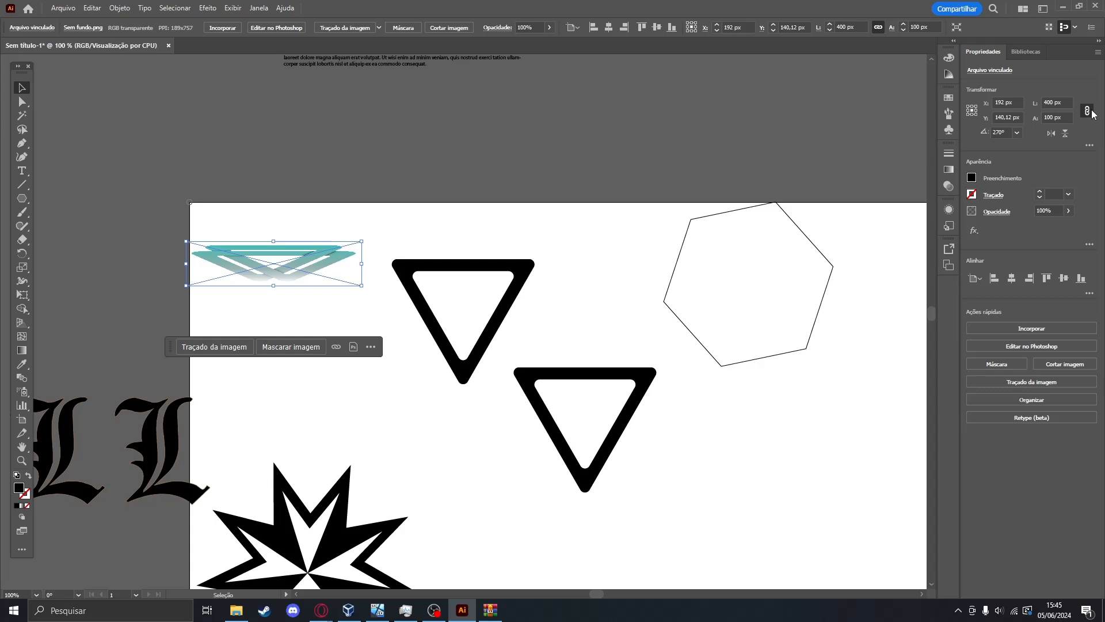
{"action": "left_click", "coordinate": [1049, 102]}
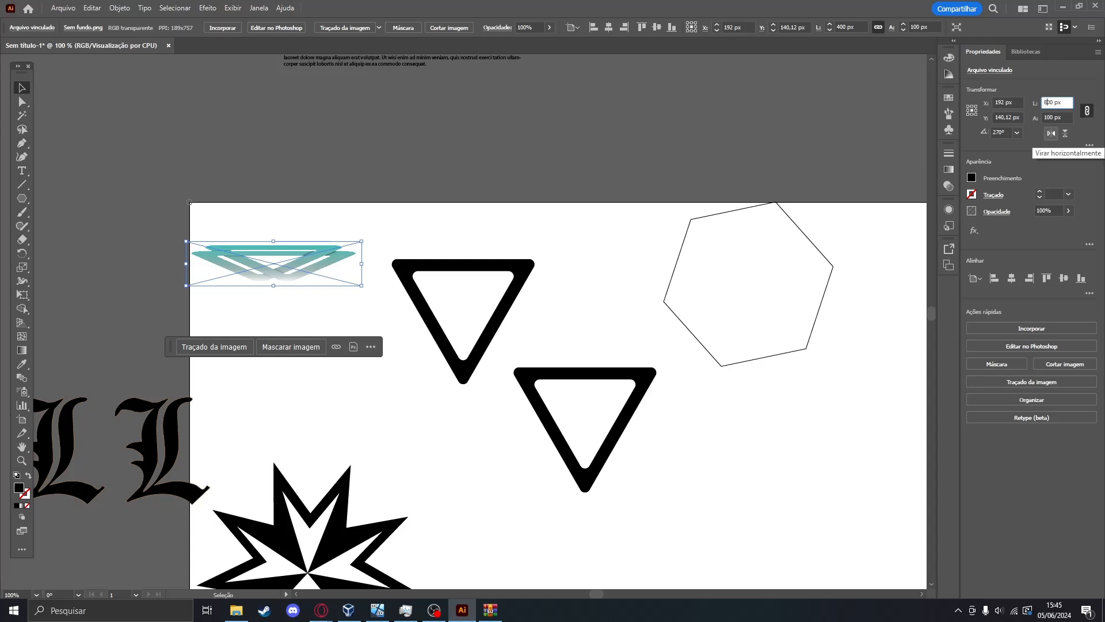
{"action": "key", "text": "Return"}
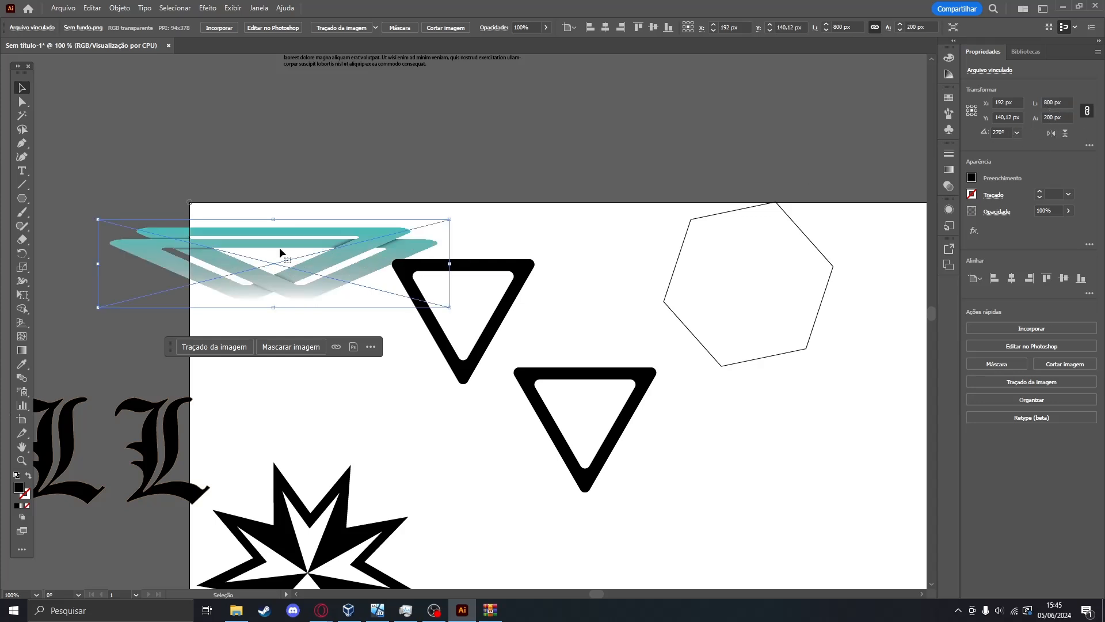
Move the logo image above the black triangles, and set its Y position to 200 px.
{"action": "left_click_drag", "start_coordinate": [260, 253], "coordinate": [413, 182]}
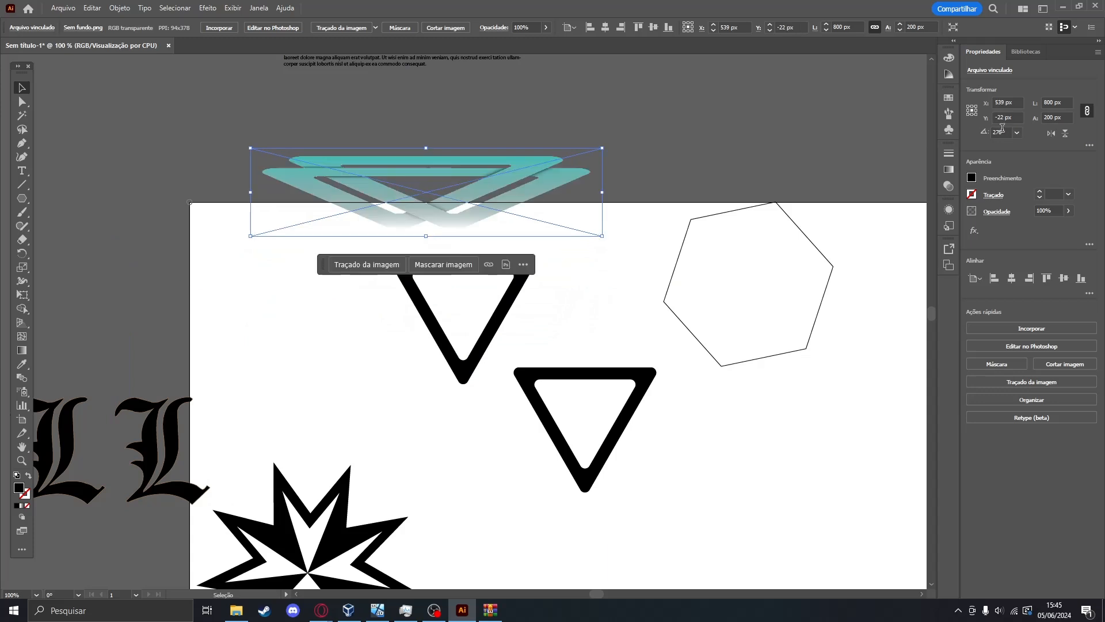
{"action": "left_click", "coordinate": [1000, 101]}
{"action": "left_click", "coordinate": [1004, 118]}
{"action": "type", "text": "200"}
{"action": "key", "text": "Return"}
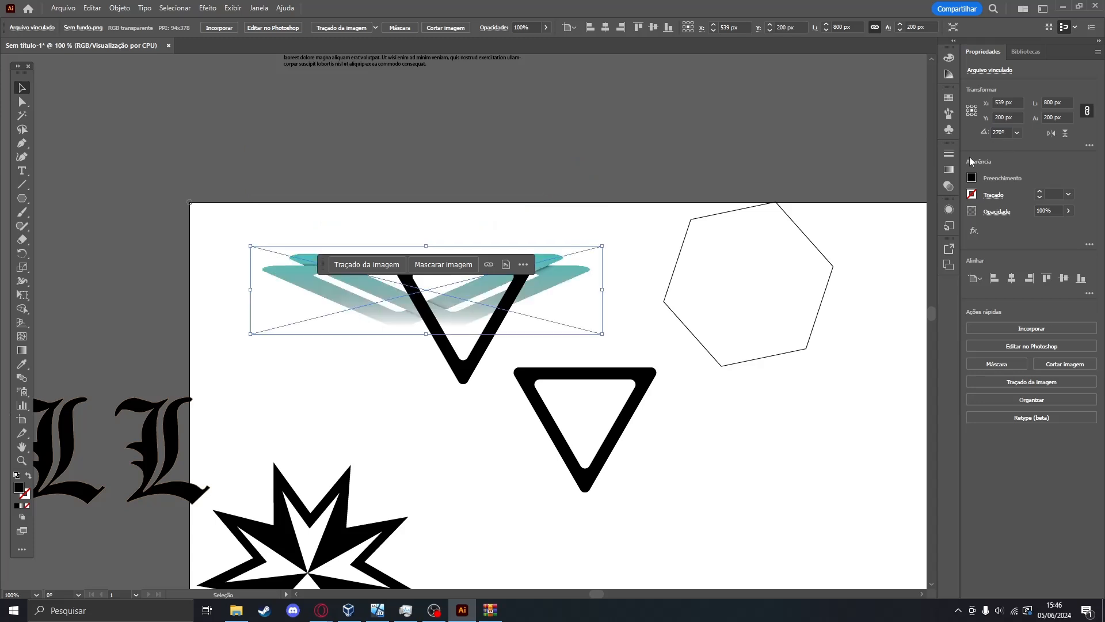
Move the black and white star to the empty area below the hexagon and select it.
{"action": "scroll", "coordinate": [673, 309], "scroll_direction": "right", "scroll_amount": 1}
{"action": "scroll", "coordinate": [760, 407], "scroll_direction": "right", "scroll_amount": 3}
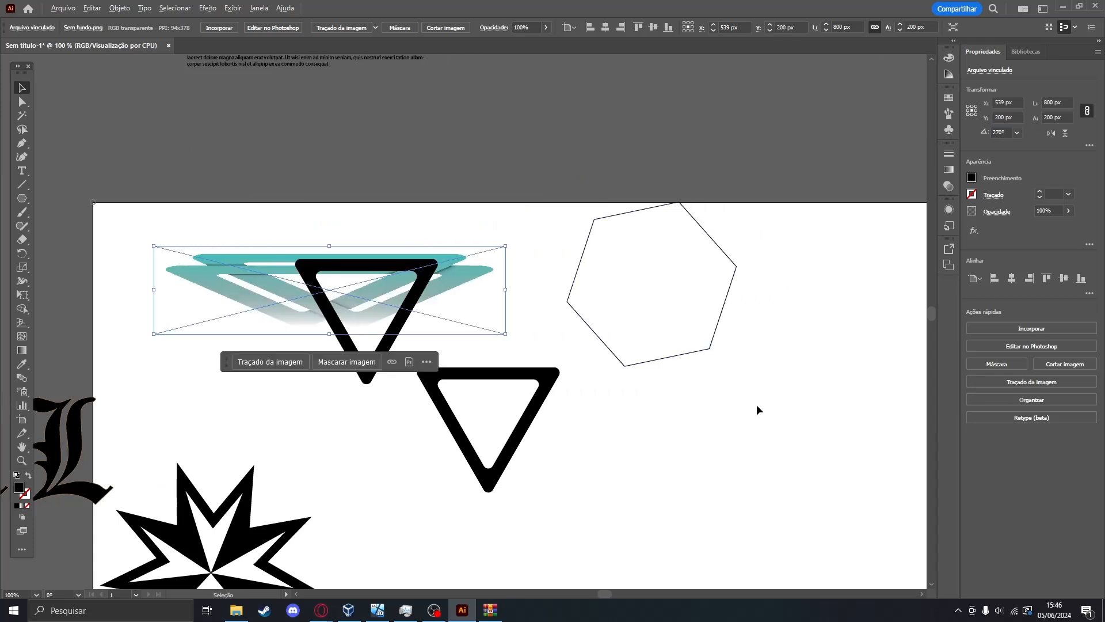
{"action": "scroll", "coordinate": [667, 421], "scroll_direction": "down", "scroll_amount": 3}
{"action": "left_click", "coordinate": [604, 368]}
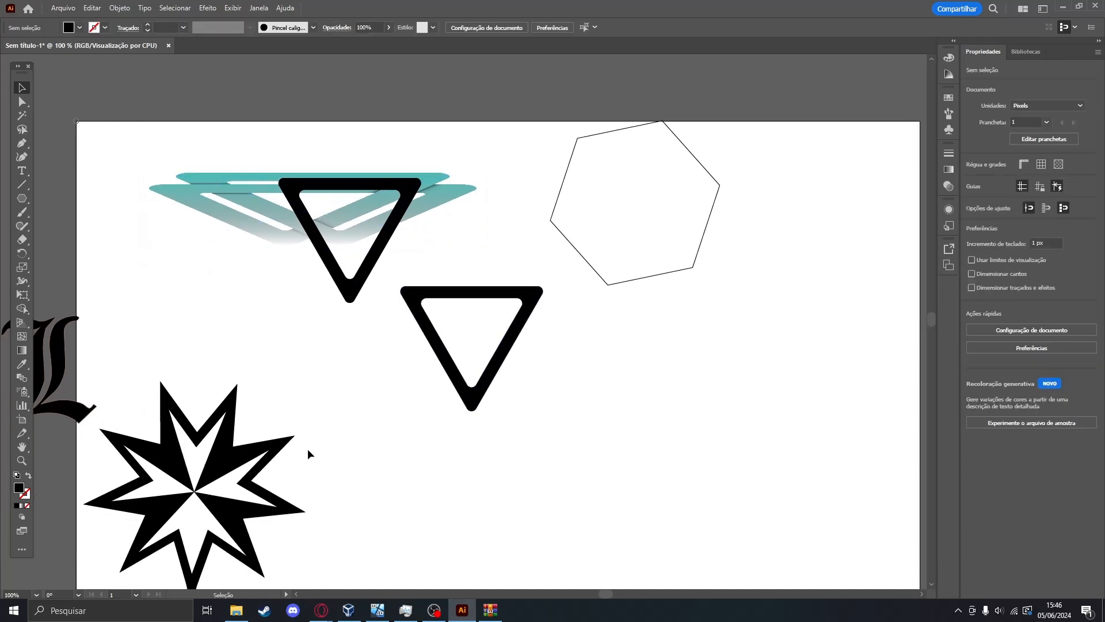
{"action": "left_click_drag", "start_coordinate": [233, 466], "coordinate": [689, 419]}
{"action": "left_click", "coordinate": [817, 444]}
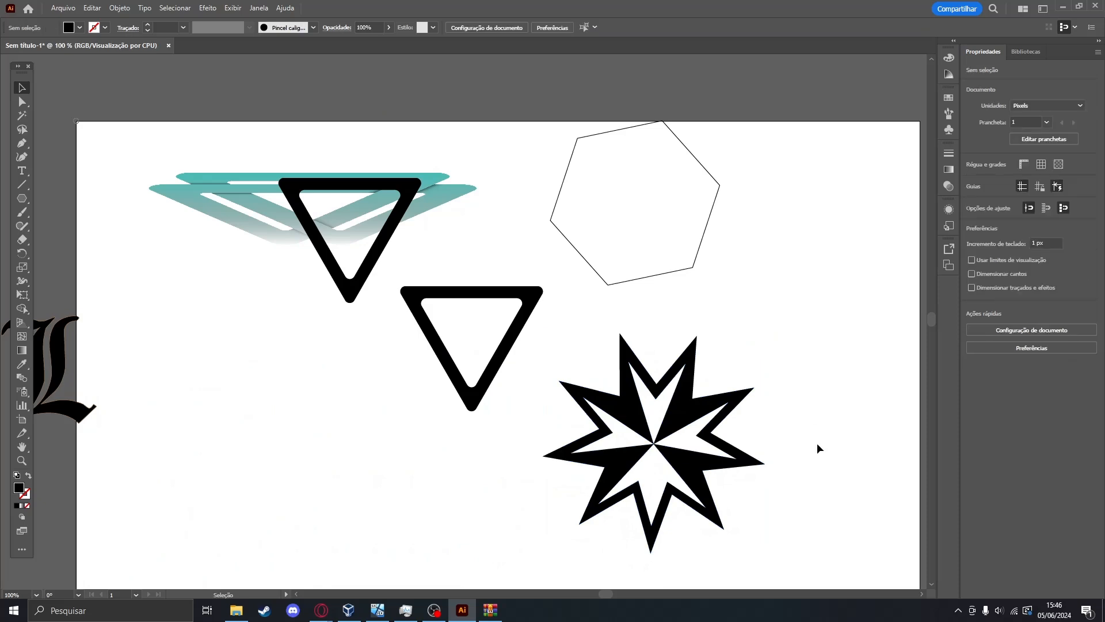
{"action": "left_click_drag", "start_coordinate": [817, 444], "coordinate": [709, 369]}
{"action": "left_click", "coordinate": [576, 318]}
{"action": "left_click", "coordinate": [737, 341]}
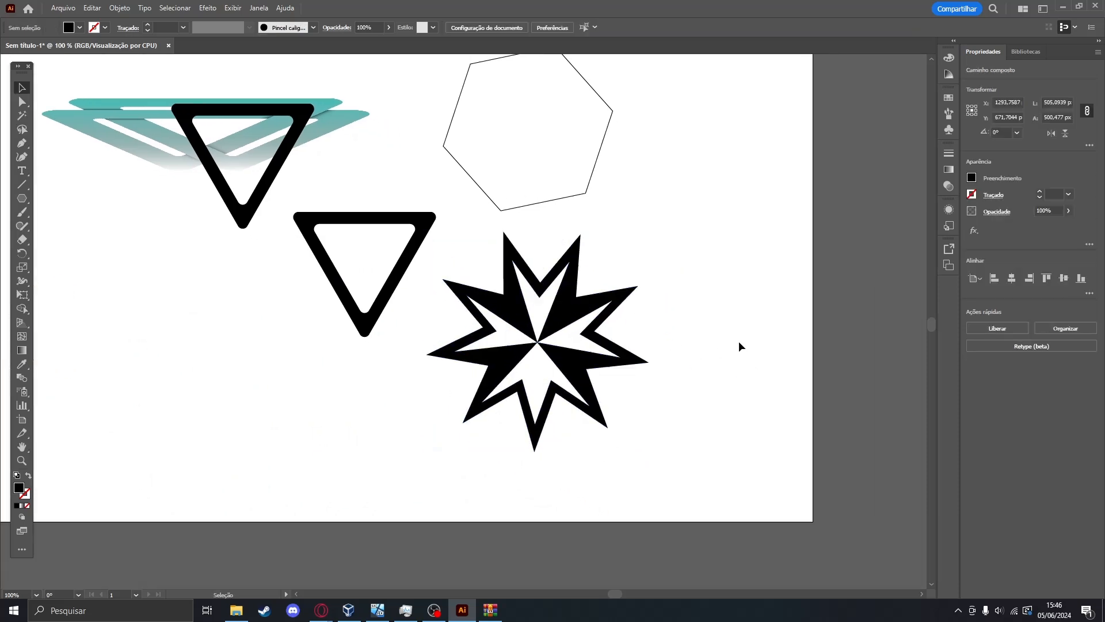
{"action": "left_click", "coordinate": [581, 307]}
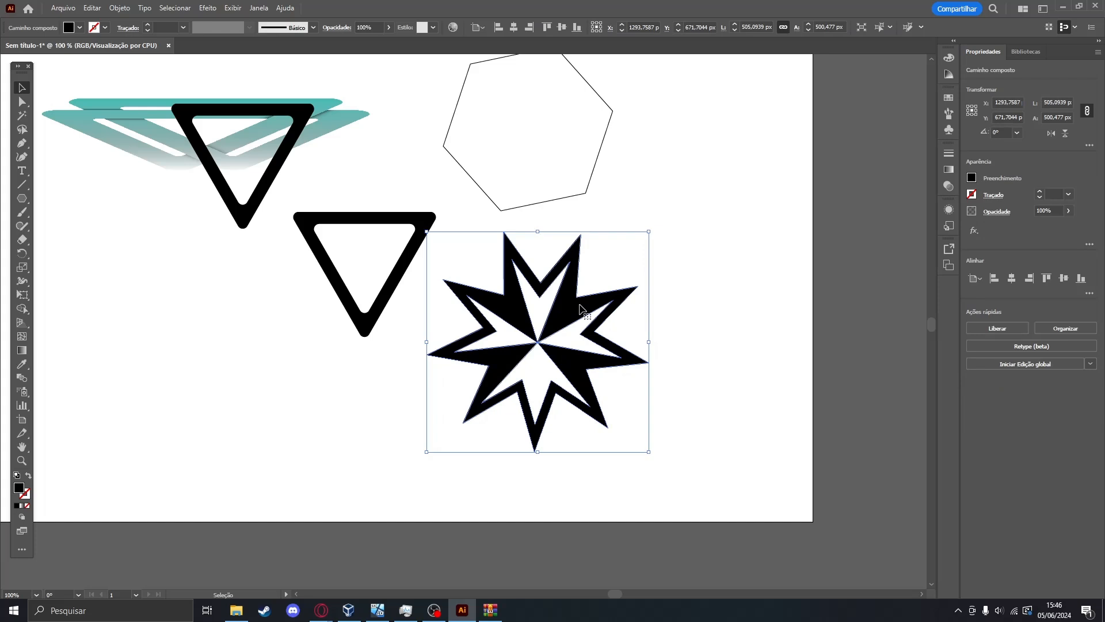
Move the teal logo image below the two triangles and rotate it back to 0°.
{"action": "left_click", "coordinate": [129, 141]}
{"action": "left_click_drag", "start_coordinate": [129, 141], "coordinate": [202, 424]}
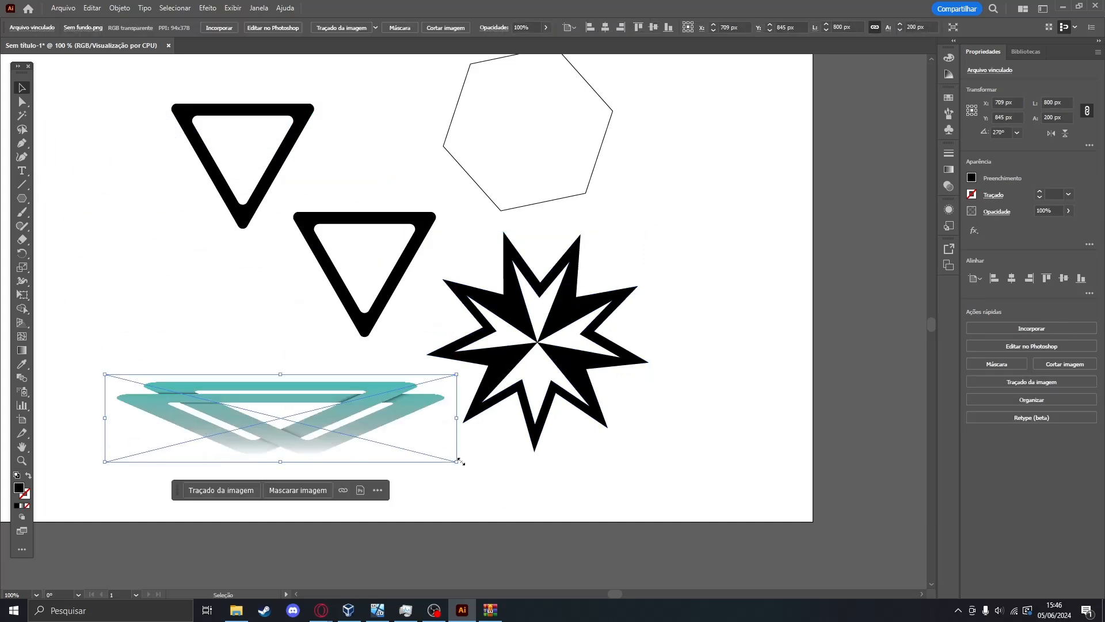
{"action": "left_click_drag", "start_coordinate": [461, 476], "coordinate": [280, 470]}
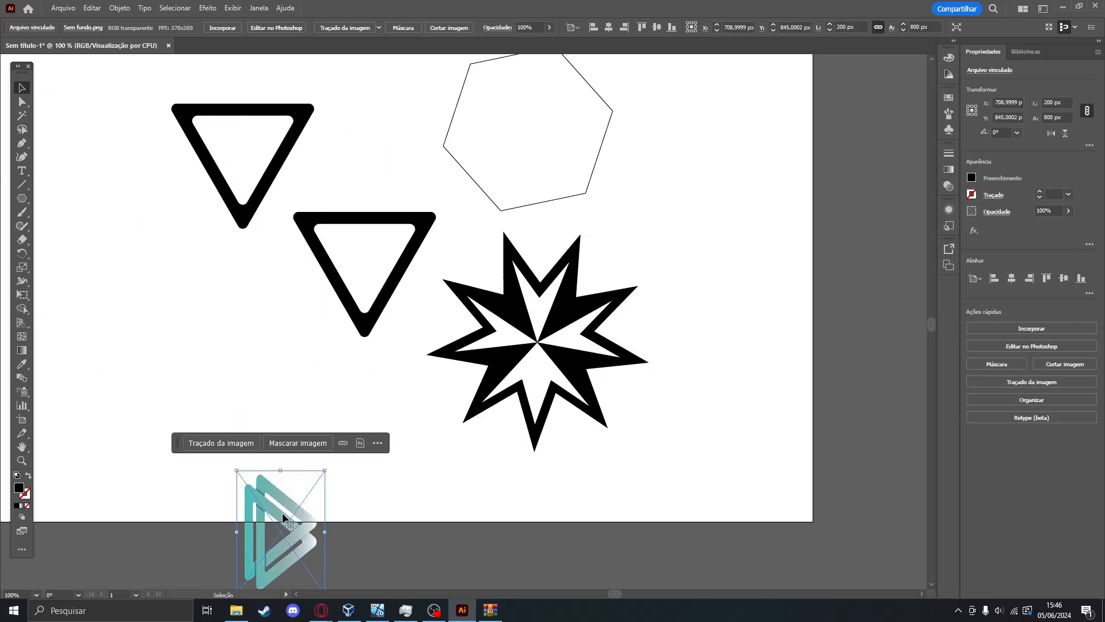
Reposition the teal logo in the empty area below and left of the triangles, and select the star.
{"action": "left_click_drag", "start_coordinate": [283, 517], "coordinate": [267, 401]}
{"action": "left_click", "coordinate": [454, 484]}
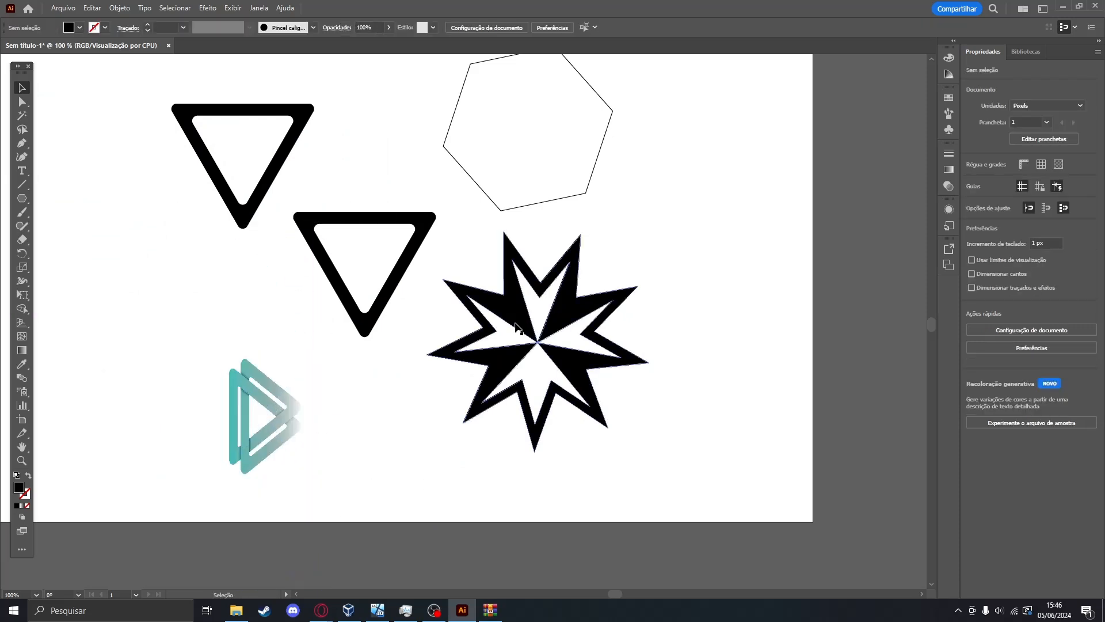
{"action": "left_click_drag", "start_coordinate": [254, 422], "coordinate": [173, 366]}
{"action": "left_click", "coordinate": [289, 405]}
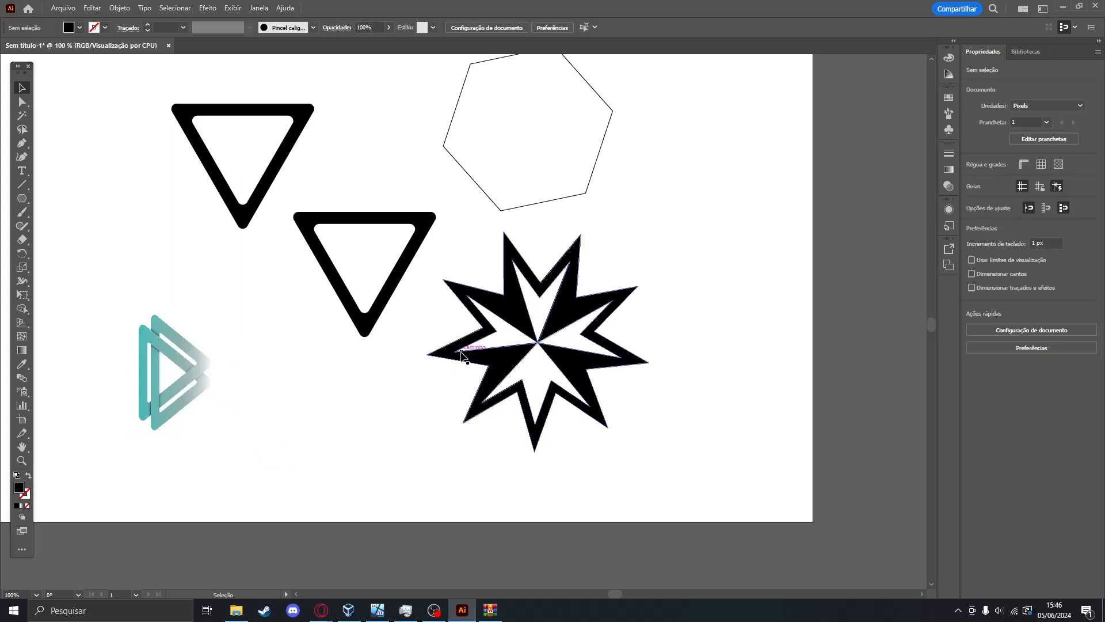
{"action": "left_click", "coordinate": [516, 313]}
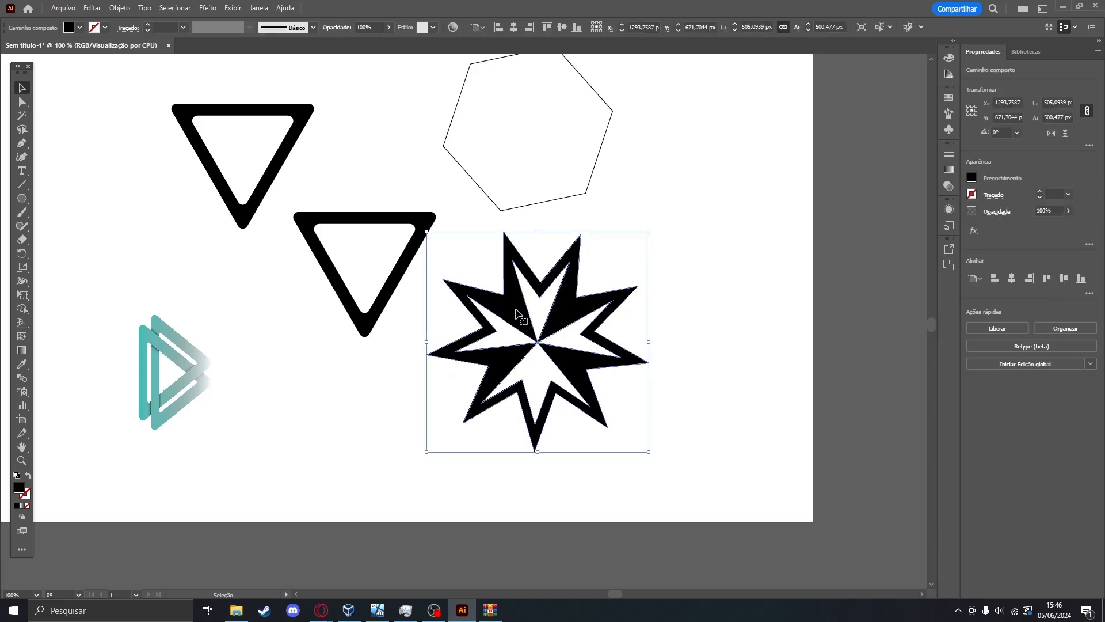
Fill the star with a black-and-white gradient, try the radial type, return it to linear, and start editing the gradient on the shape.
{"action": "left_click", "coordinate": [950, 170]}
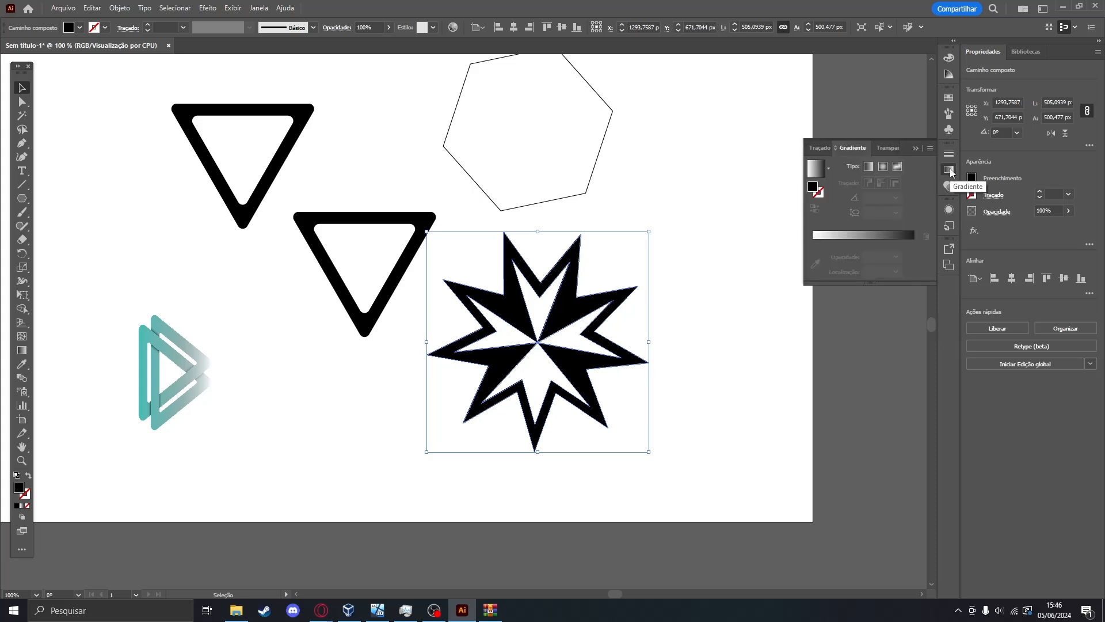
{"action": "left_click", "coordinate": [868, 167]}
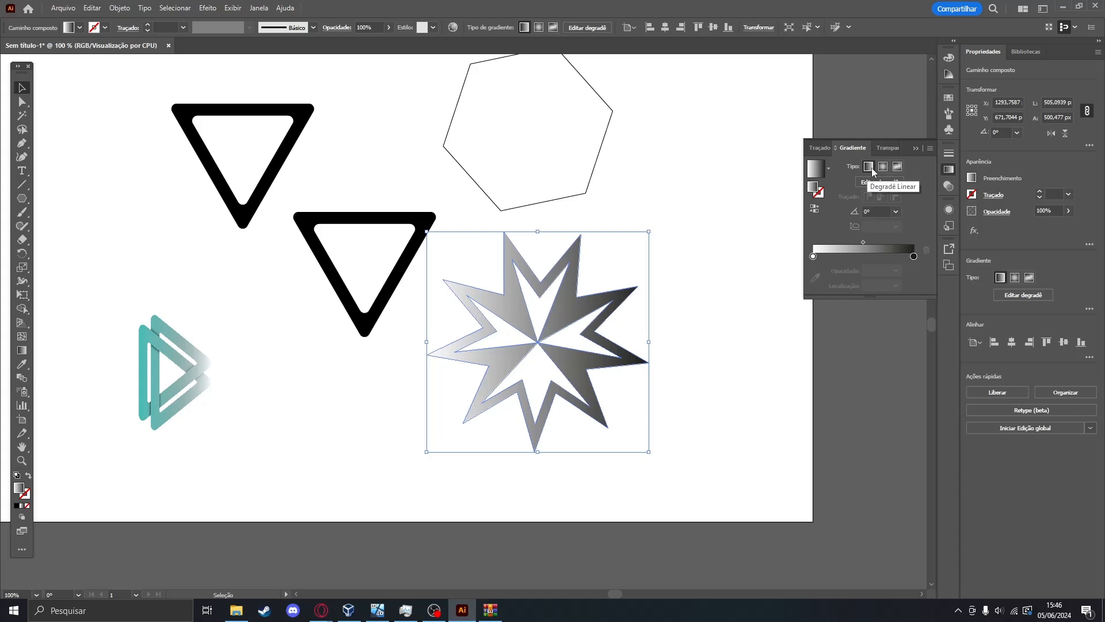
{"action": "left_click", "coordinate": [884, 167]}
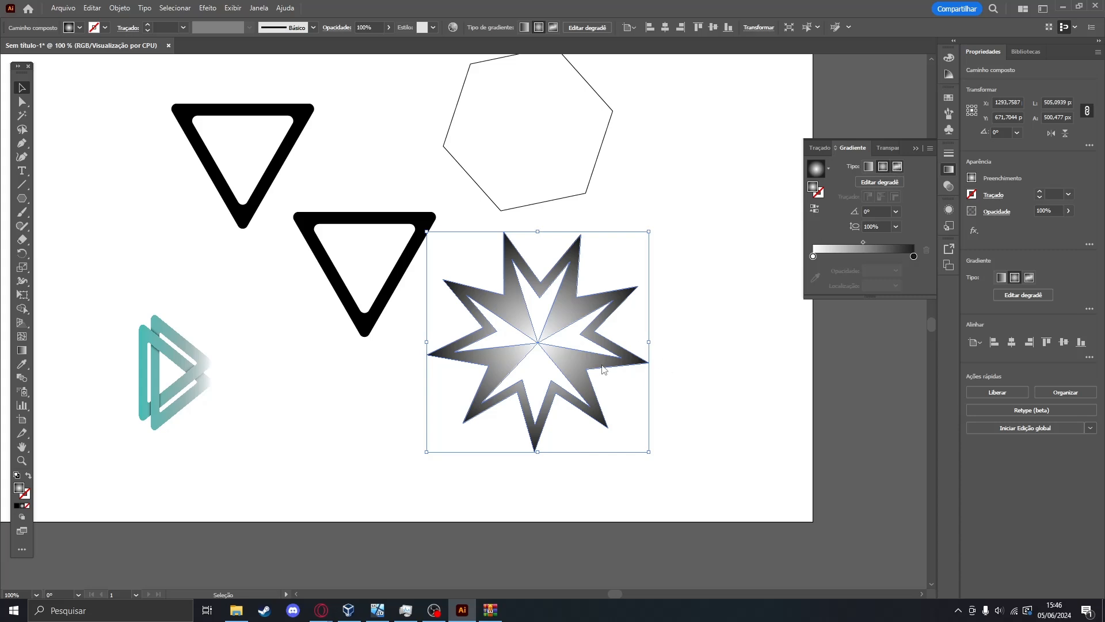
{"action": "left_click", "coordinate": [869, 167]}
{"action": "left_click", "coordinate": [879, 182]}
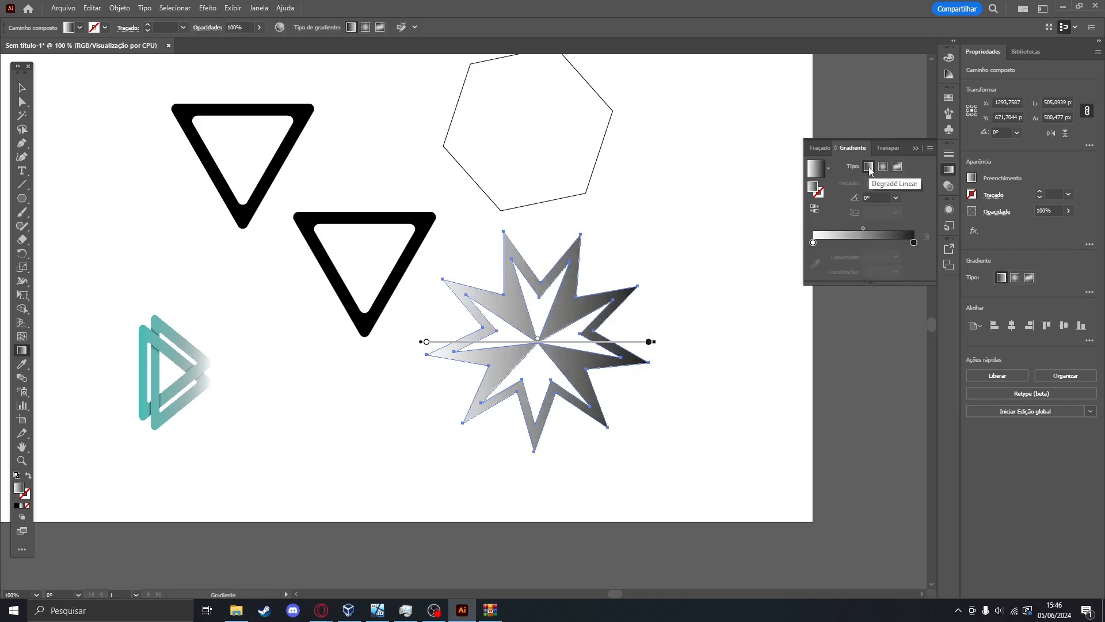
Slide the star gradient's white stop toward the centre and back to 0%, and recolor it light turquoise (63ffdd).
{"action": "left_click_drag", "start_coordinate": [426, 342], "coordinate": [538, 342]}
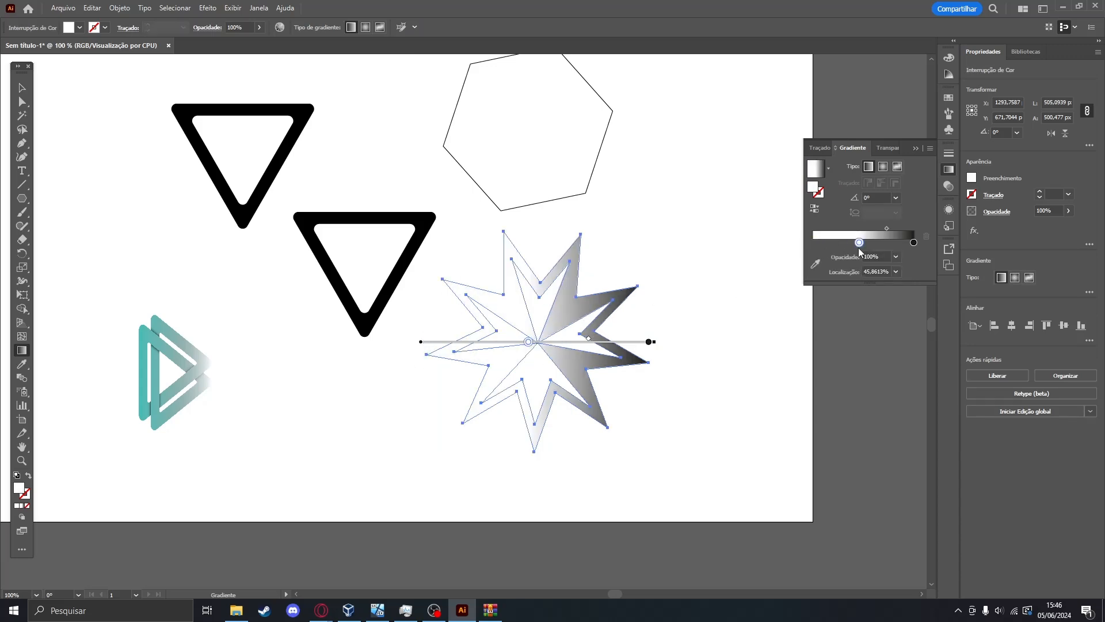
{"action": "left_click_drag", "start_coordinate": [863, 243], "coordinate": [813, 242]}
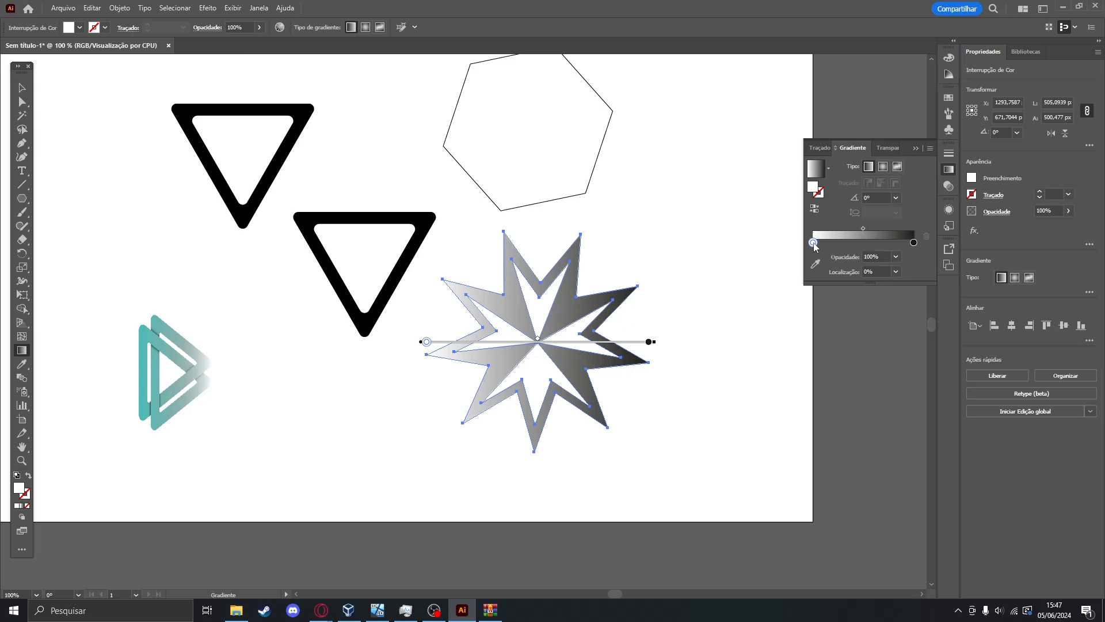
{"action": "double_click", "coordinate": [812, 243]}
{"action": "left_click", "coordinate": [831, 357]}
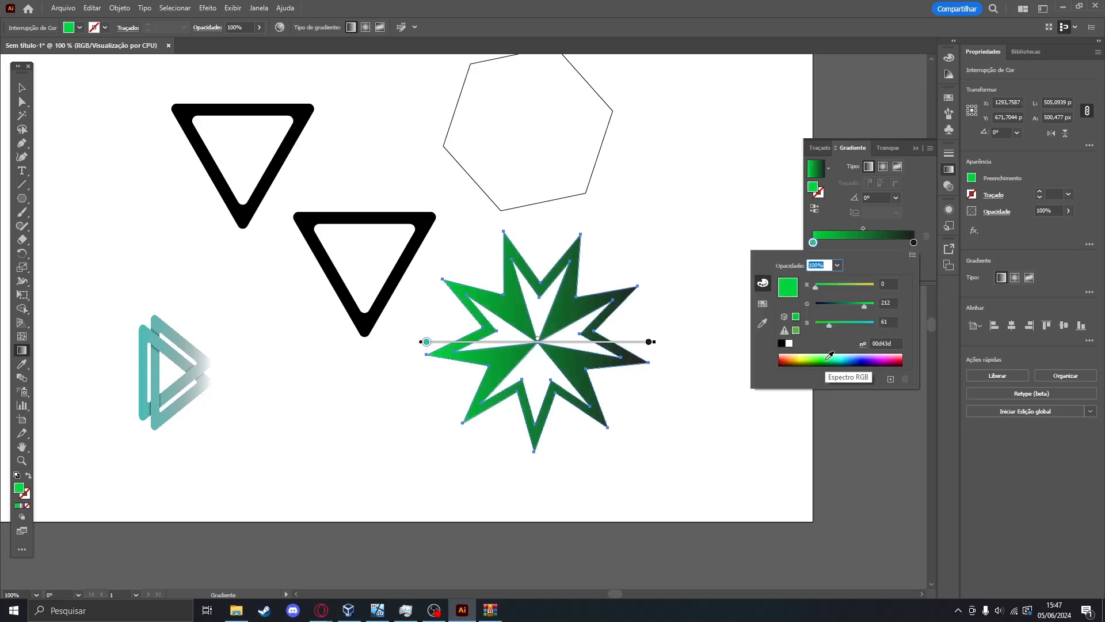
{"action": "left_click_drag", "start_coordinate": [831, 356], "coordinate": [866, 324]}
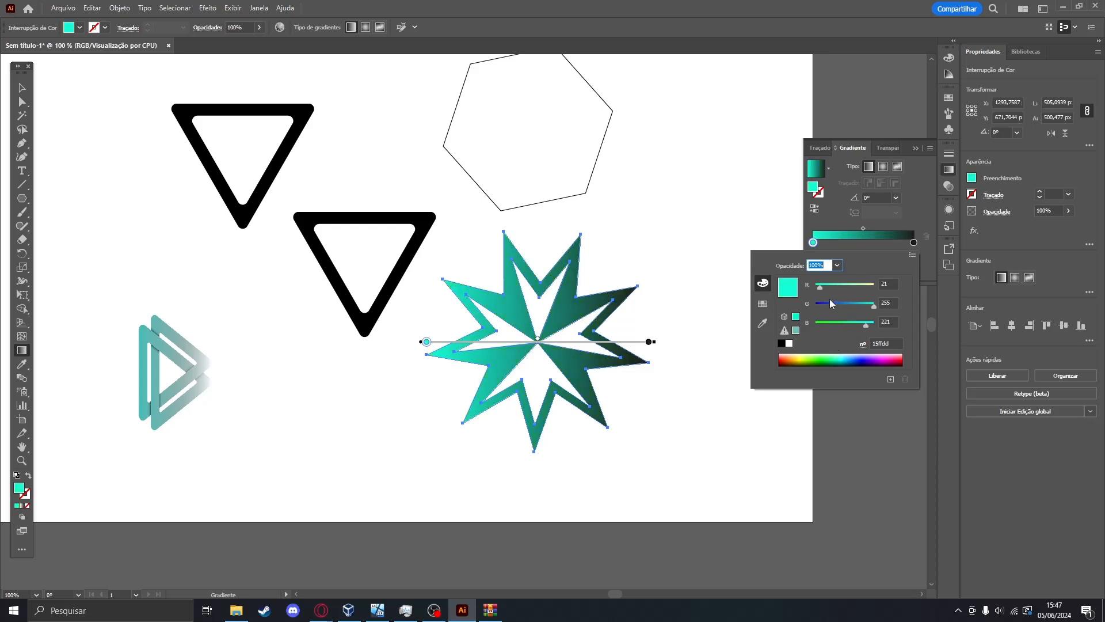
{"action": "mouse_move", "coordinate": [819, 287]}
{"action": "left_mouse_down"}
{"action": "mouse_move", "coordinate": [862, 287]}
{"action": "mouse_move", "coordinate": [837, 286]}
{"action": "left_mouse_up"}
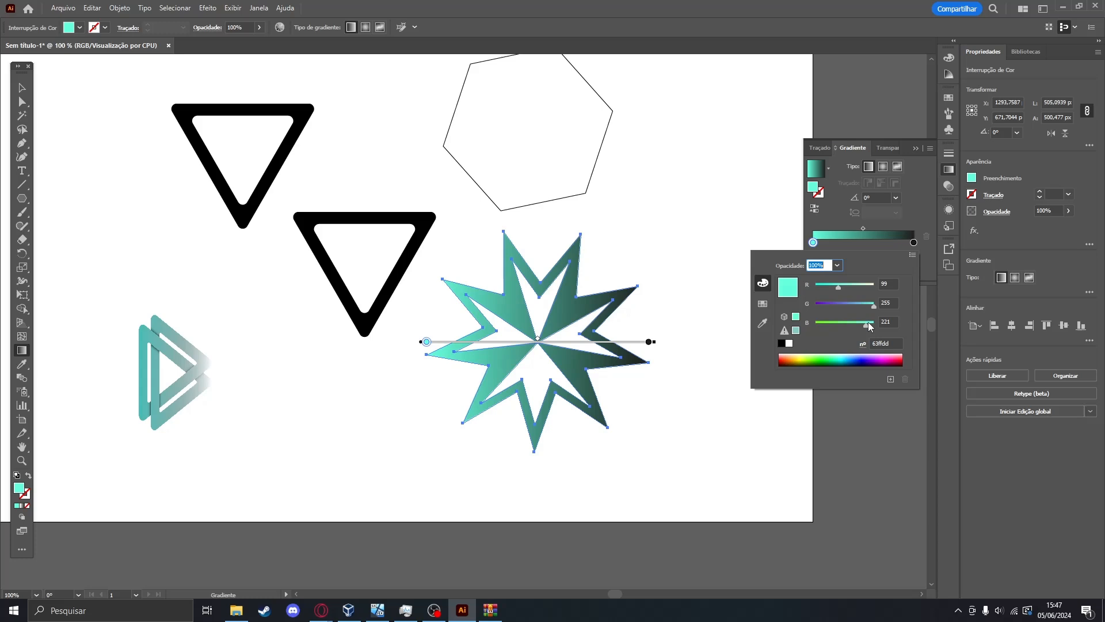
Recolor the black end stop of the star's gradient orange-red (ff3800), keeping the turquoise stop at the start.
{"action": "left_click", "coordinate": [914, 243]}
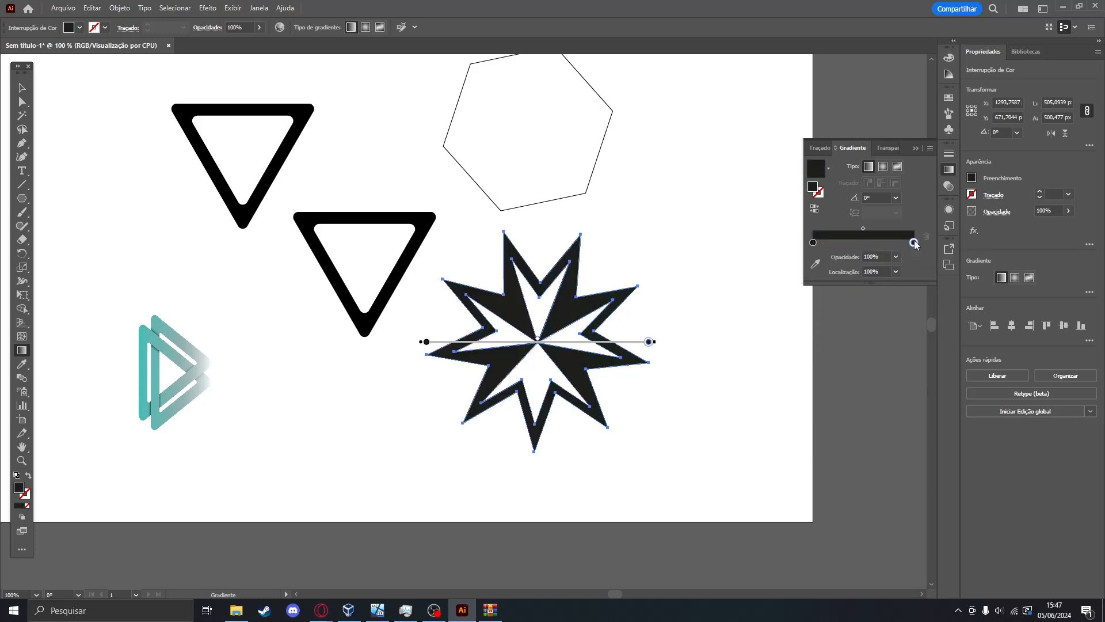
{"action": "left_click", "coordinate": [813, 243]}
{"action": "double_click", "coordinate": [814, 243]}
{"action": "left_click", "coordinate": [813, 243]}
{"action": "left_click", "coordinate": [915, 243]}
{"action": "double_click", "coordinate": [915, 243]}
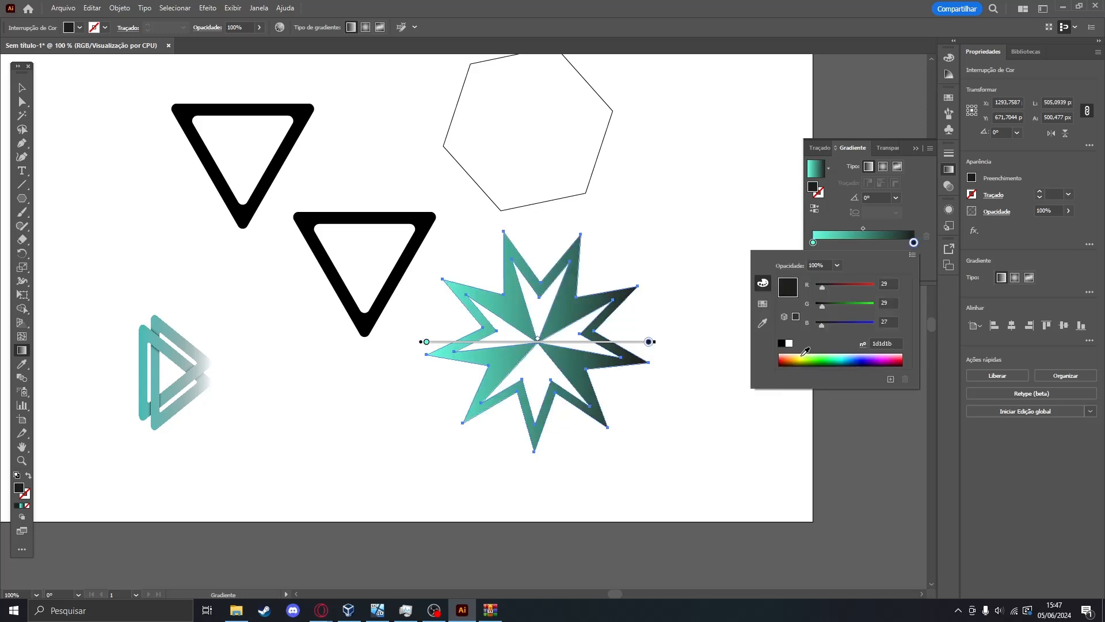
{"action": "left_click", "coordinate": [804, 354]}
{"action": "left_click", "coordinate": [789, 358]}
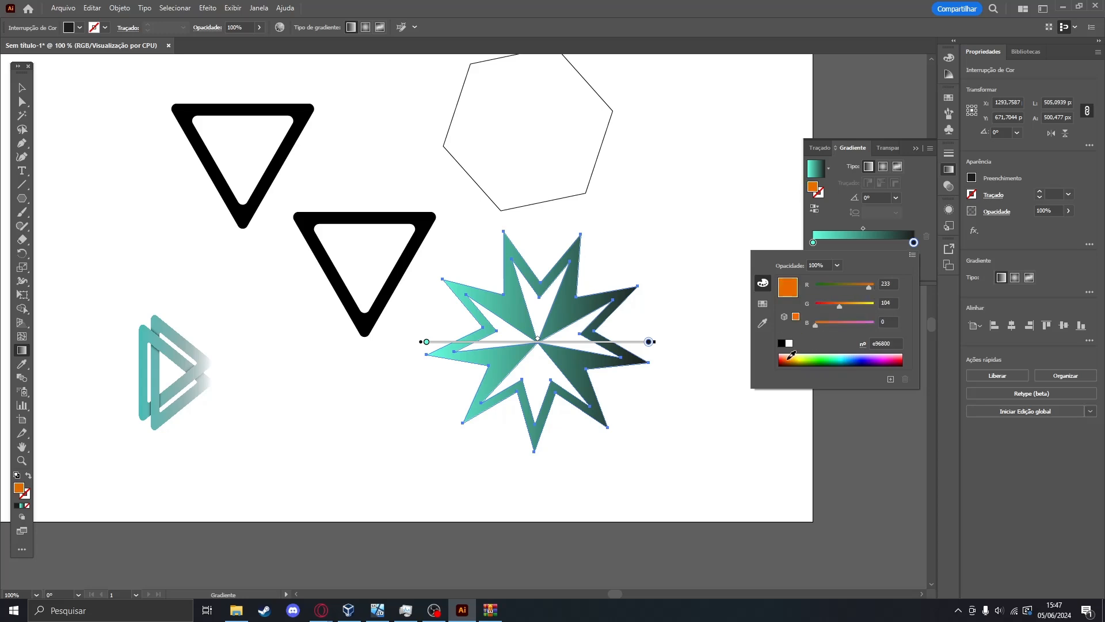
{"action": "left_click", "coordinate": [788, 356]}
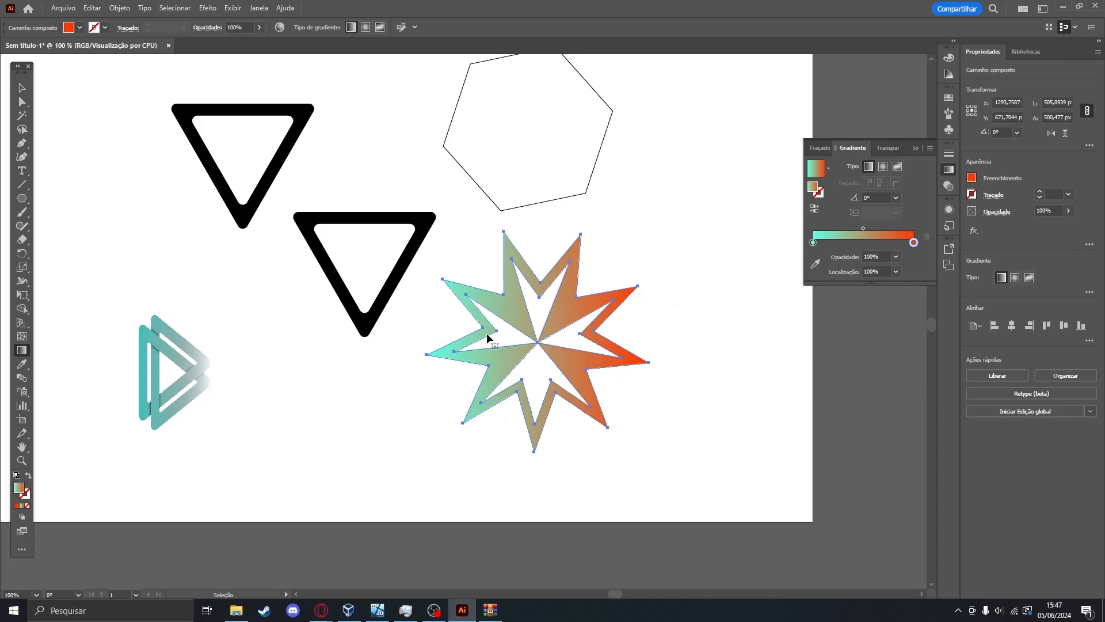
Set the midpoint between the star gradient's turquoise and orange-red stops to a 70% location.
{"action": "scroll", "coordinate": [564, 347], "scroll_direction": "left", "scroll_amount": 1}
{"action": "scroll", "coordinate": [564, 347], "scroll_direction": "up", "scroll_amount": 3}
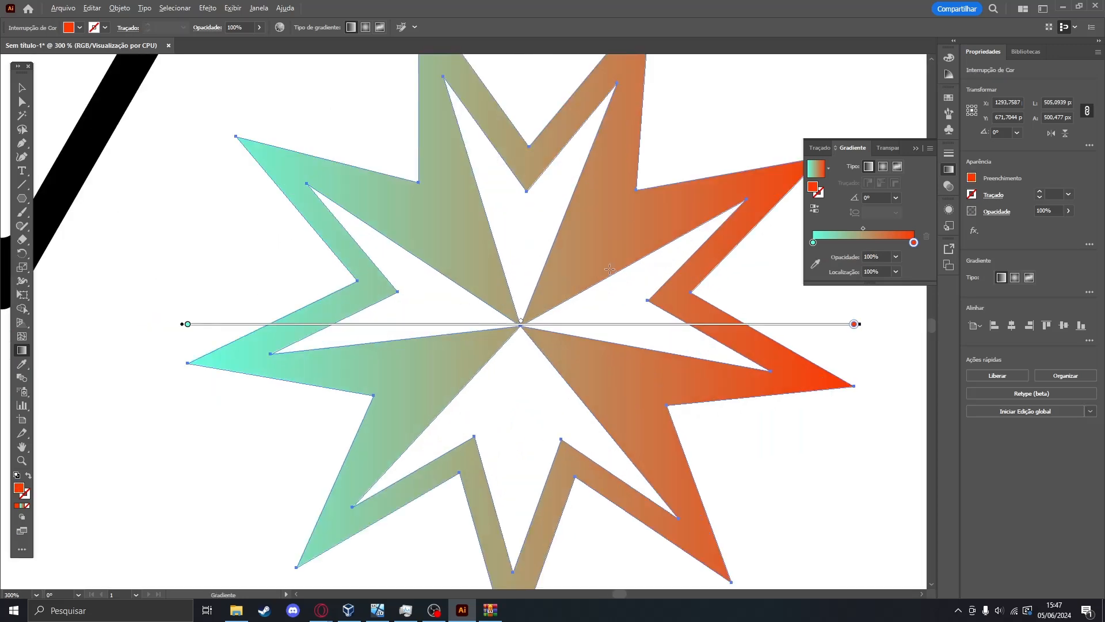
{"action": "scroll", "coordinate": [610, 268], "scroll_direction": "down", "scroll_amount": 2}
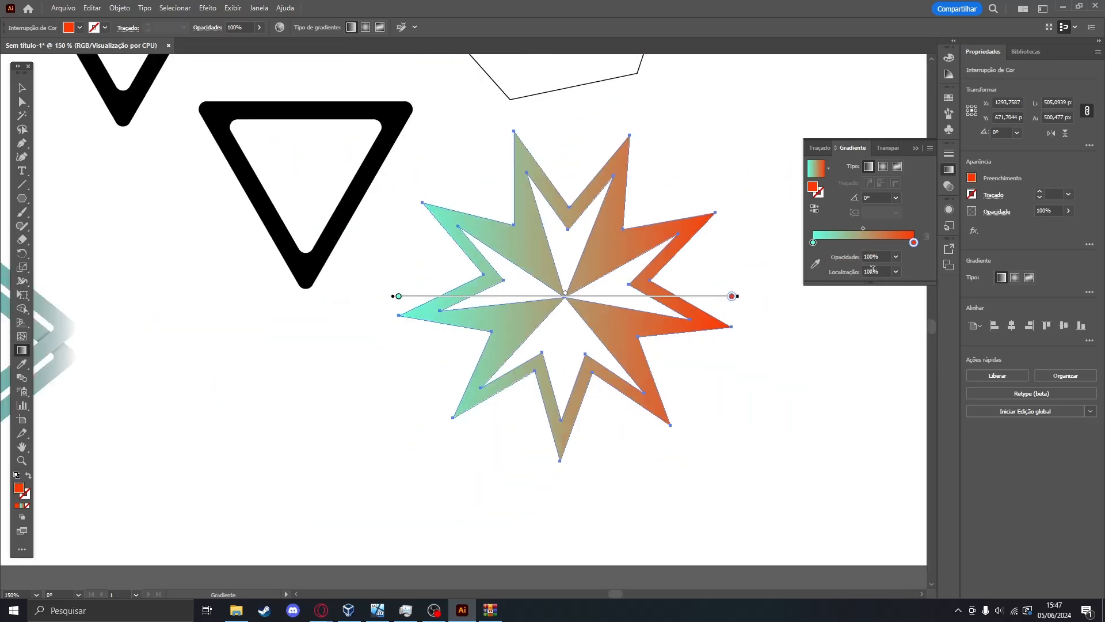
{"action": "left_click", "coordinate": [864, 229]}
{"action": "mouse_move", "coordinate": [866, 228]}
{"action": "left_mouse_down"}
{"action": "mouse_move", "coordinate": [837, 228]}
{"action": "mouse_move", "coordinate": [892, 226]}
{"action": "mouse_move", "coordinate": [838, 229]}
{"action": "mouse_move", "coordinate": [865, 227]}
{"action": "left_mouse_up"}
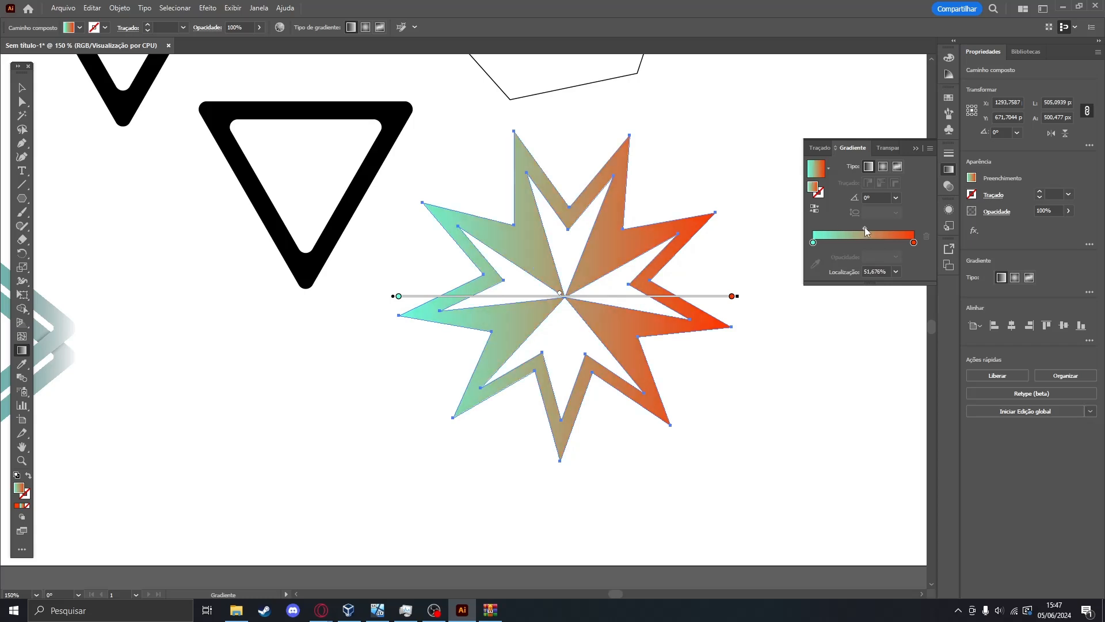
{"action": "left_click", "coordinate": [897, 272]}
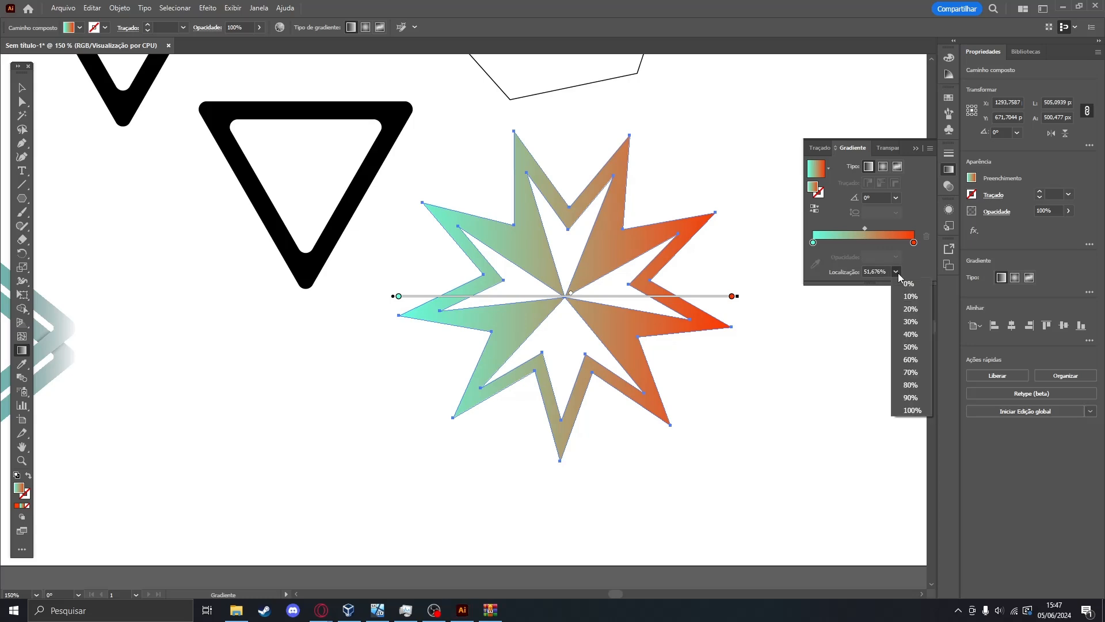
{"action": "left_click", "coordinate": [912, 373]}
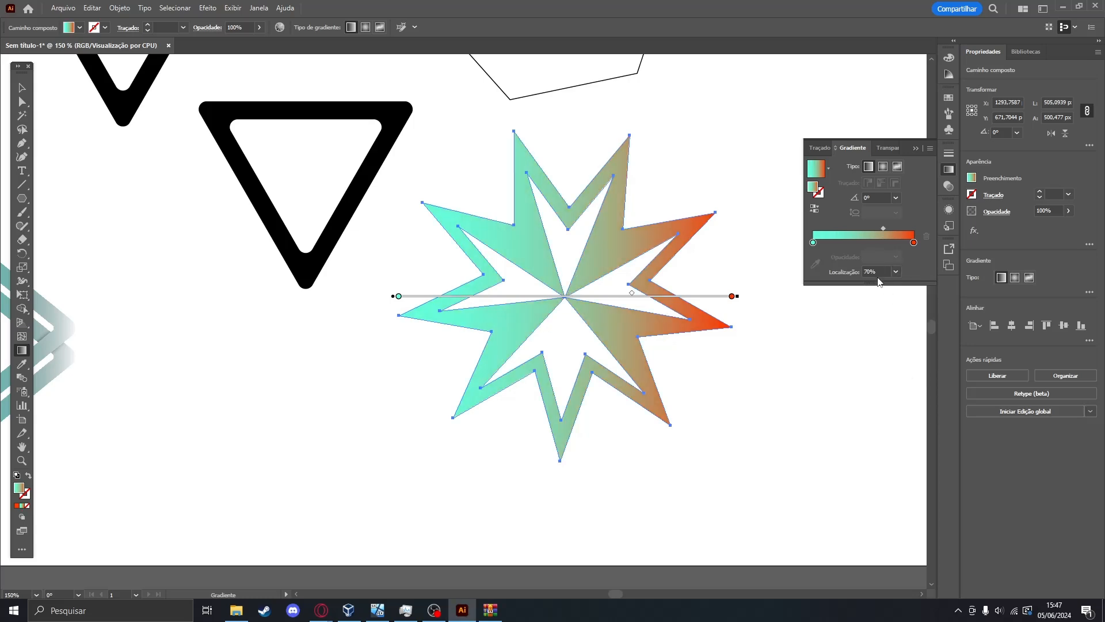
Try the star's linear gradient at a 120° angle, and set the angle to -60°.
{"action": "left_click", "coordinate": [896, 200]}
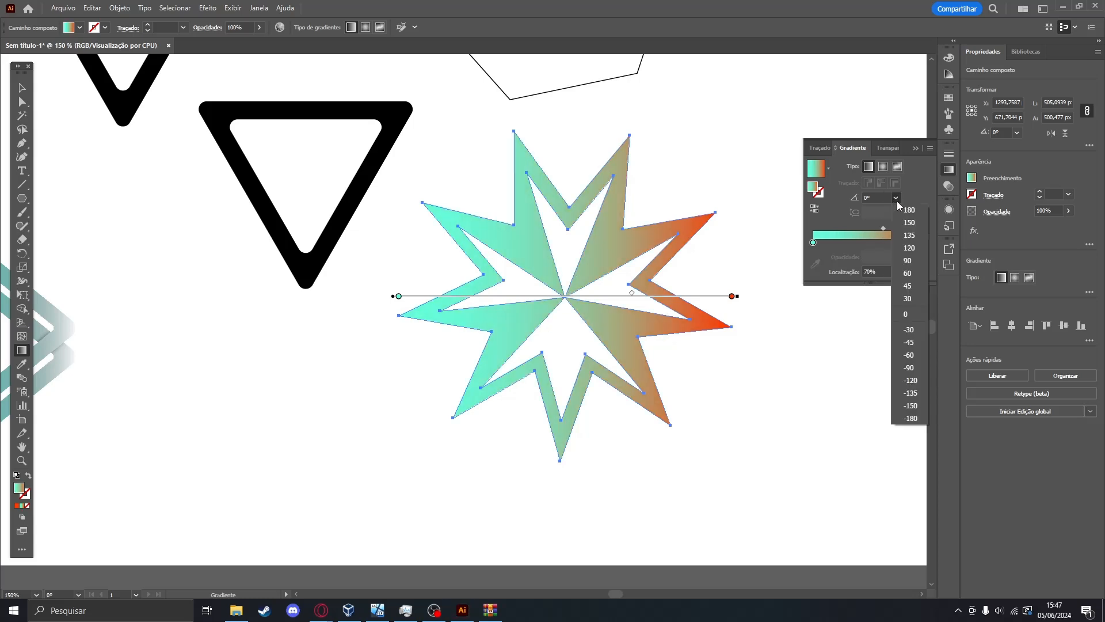
{"action": "left_click", "coordinate": [909, 248]}
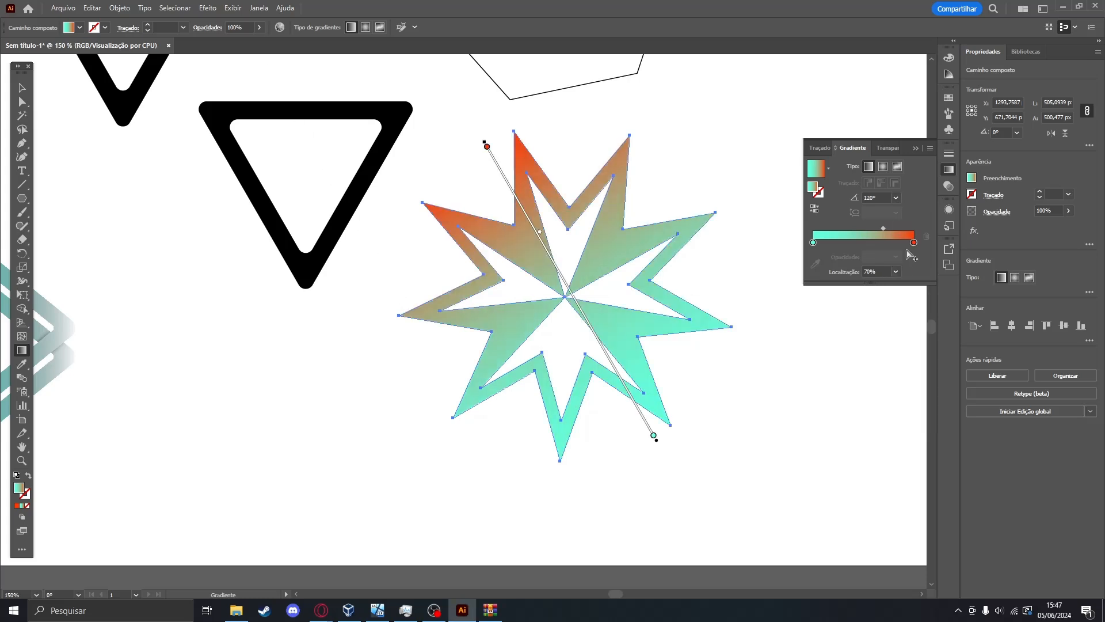
{"action": "left_click", "coordinate": [894, 198]}
{"action": "left_click", "coordinate": [909, 350]}
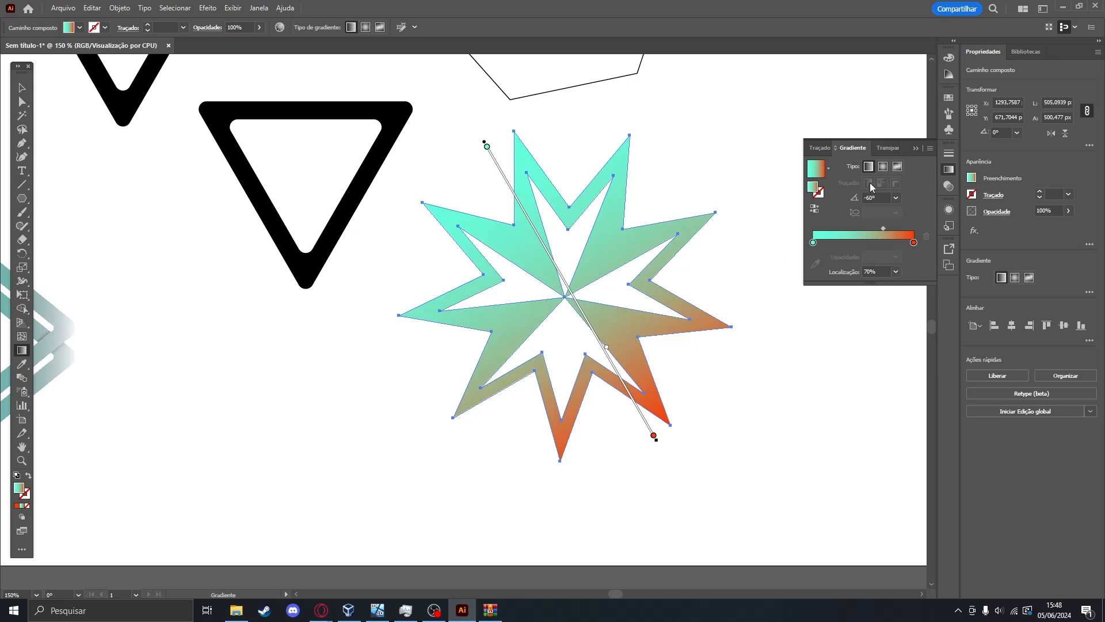
Move the star gradient's orange-red stop inward to about 47%.
{"action": "left_click_drag", "start_coordinate": [883, 228], "coordinate": [885, 229]}
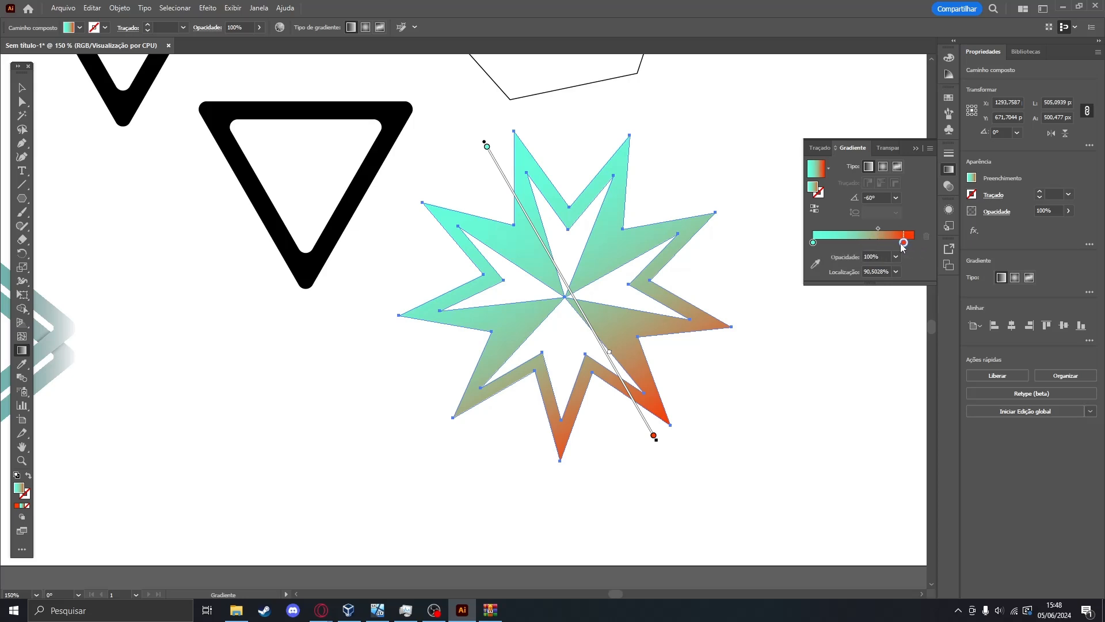
{"action": "left_click", "coordinate": [895, 241]}
{"action": "double_click", "coordinate": [895, 242]}
{"action": "left_click_drag", "start_coordinate": [895, 242], "coordinate": [881, 240]}
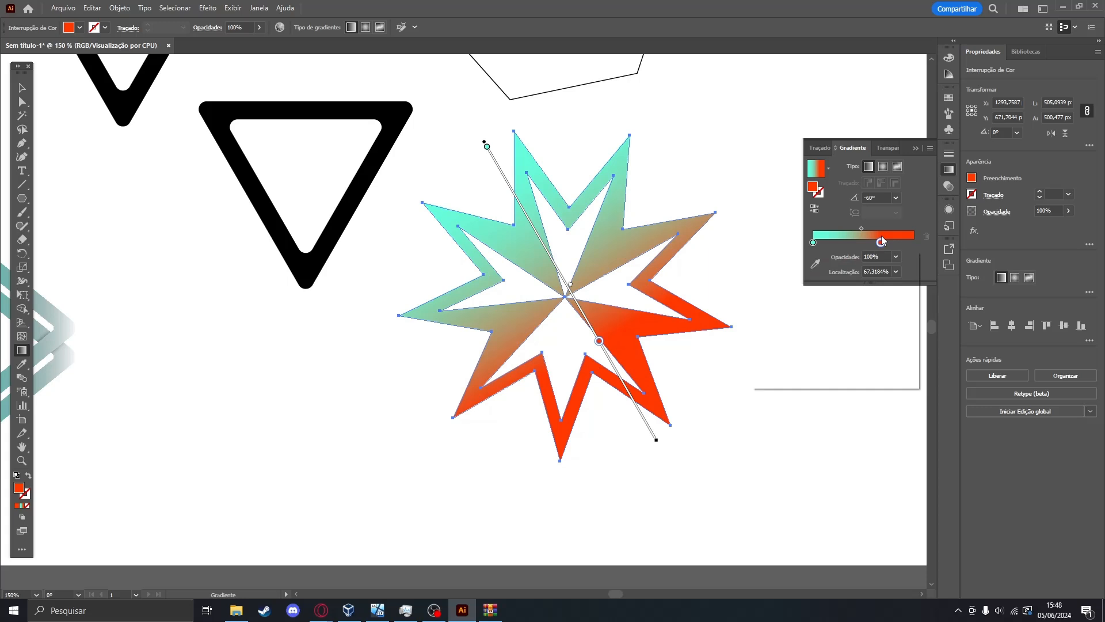
{"action": "left_click", "coordinate": [918, 236]}
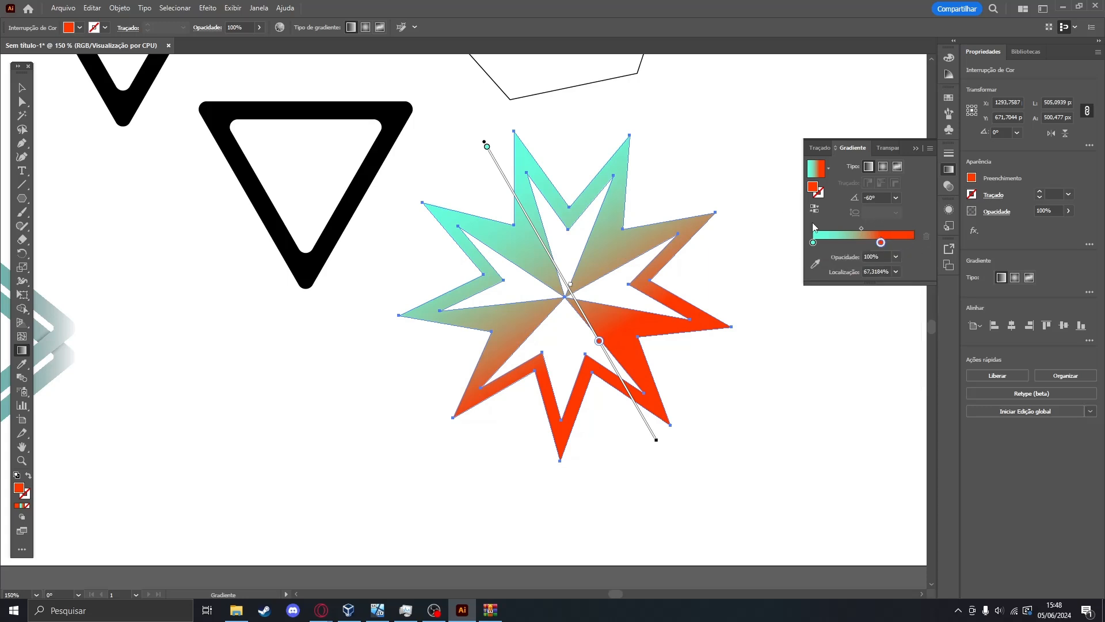
{"action": "left_click_drag", "start_coordinate": [879, 242], "coordinate": [861, 243]}
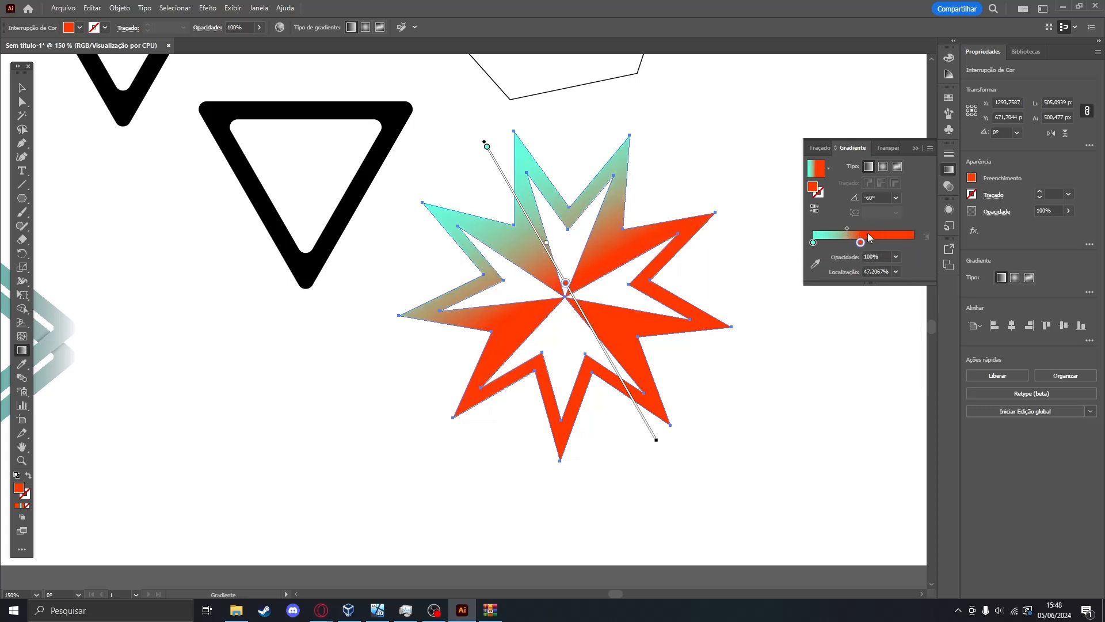
Add another orange-red stop at the end of the gradient, and move the middle stop to about 34%.
{"action": "left_click", "coordinate": [891, 243]}
{"action": "left_click_drag", "start_coordinate": [894, 243], "coordinate": [916, 242]}
{"action": "left_click_drag", "start_coordinate": [860, 244], "coordinate": [847, 244]}
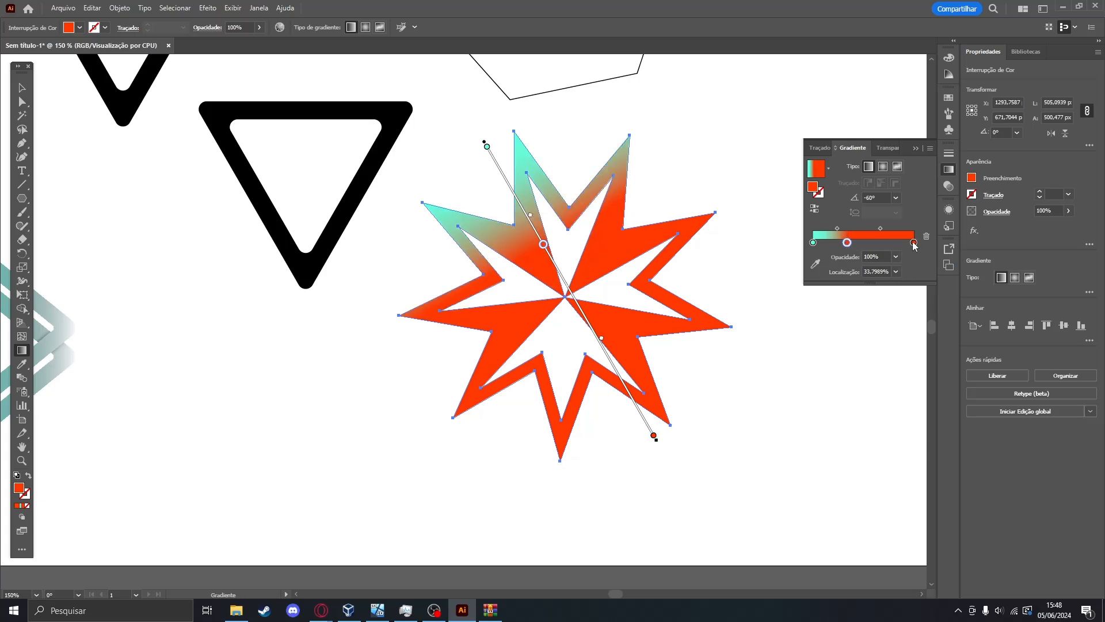
Recolor the gradient's new end stop blue (2015ff) and close the color picker.
{"action": "left_click", "coordinate": [914, 243]}
{"action": "double_click", "coordinate": [914, 243]}
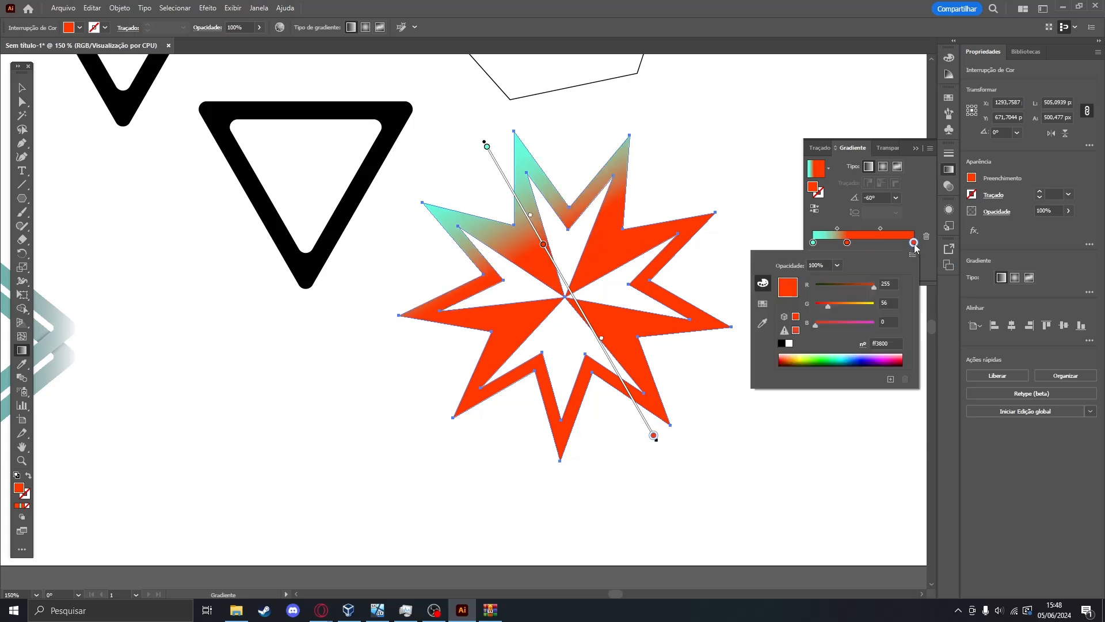
{"action": "left_click", "coordinate": [884, 356]}
{"action": "left_click_drag", "start_coordinate": [884, 357], "coordinate": [864, 354]}
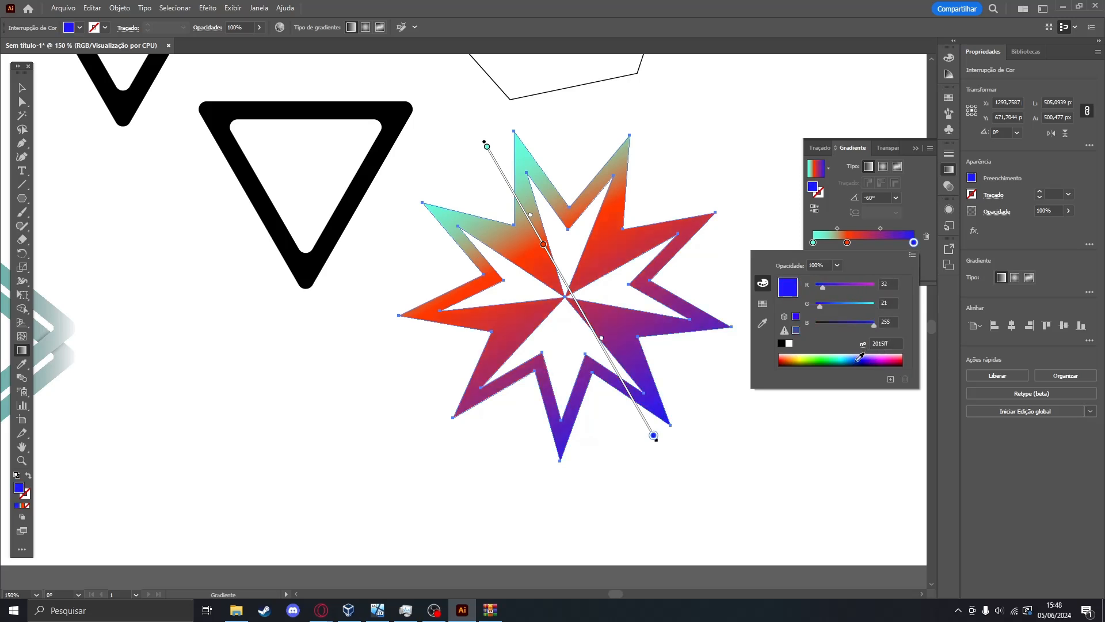
{"action": "left_click", "coordinate": [783, 422]}
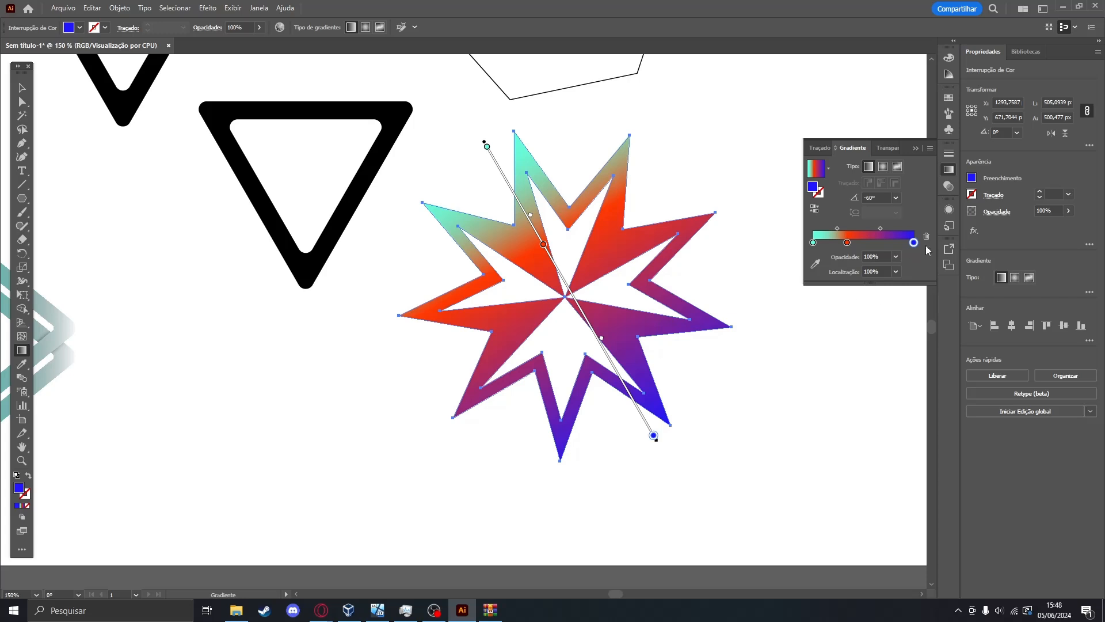
Adjust the gradient's transitions, placing the turquoise-to-red midpoint at about 58%, and switch the star's gradient type to radial.
{"action": "left_click_drag", "start_coordinate": [881, 228], "coordinate": [836, 229]}
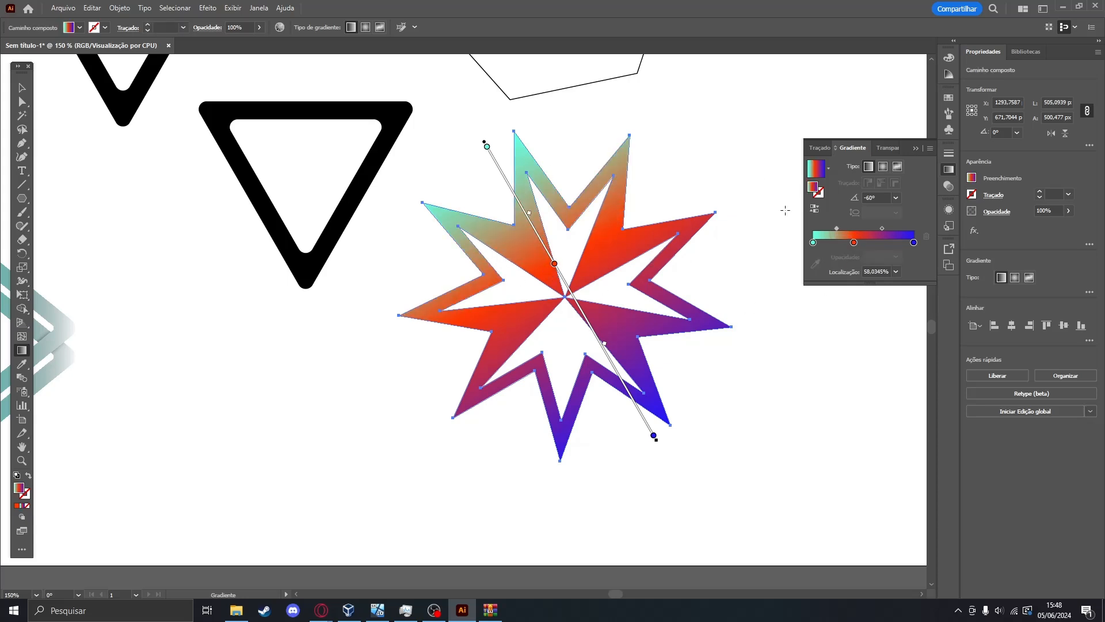
{"action": "left_click", "coordinate": [895, 198]}
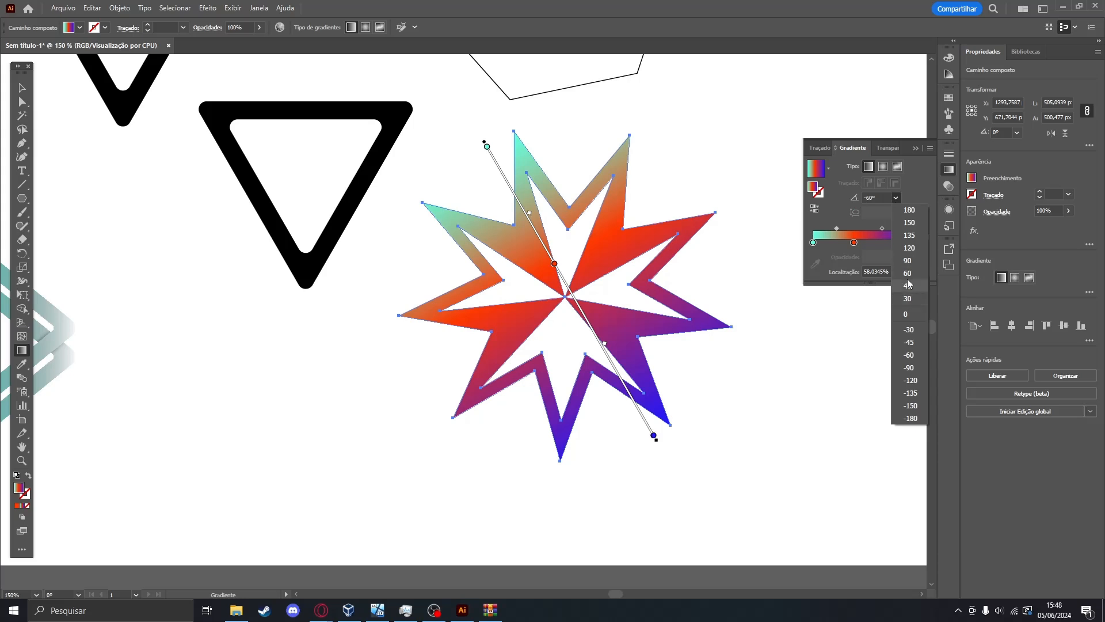
{"action": "left_click", "coordinate": [885, 171]}
{"action": "left_click", "coordinate": [884, 166]}
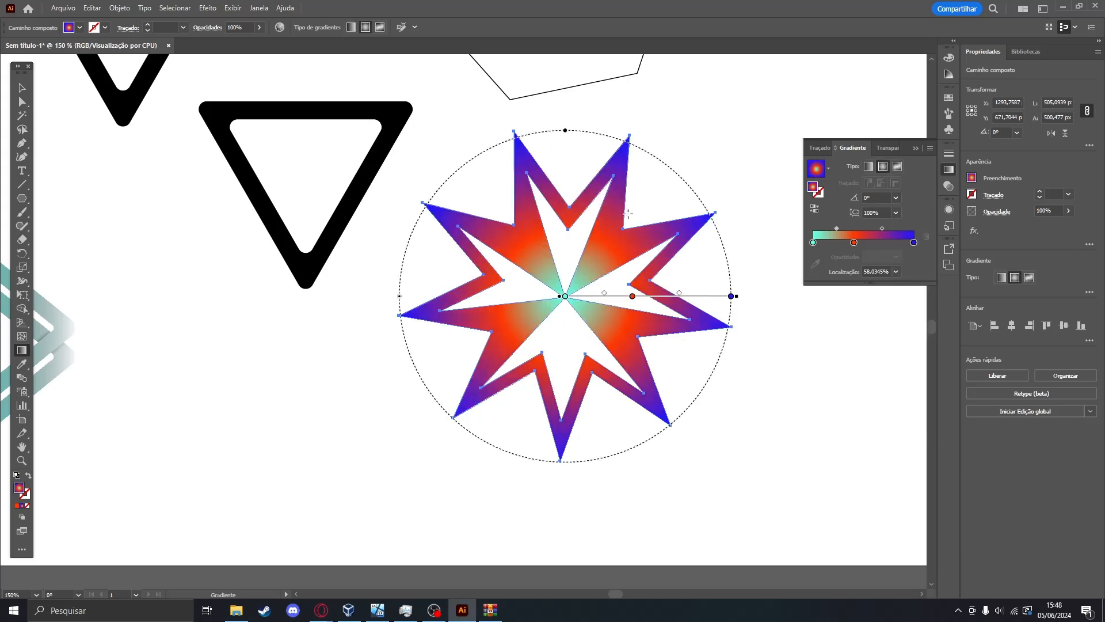
Move the radial gradient's orange-red stop to about 47%, and set its opacity to 50%.
{"action": "left_click_drag", "start_coordinate": [838, 229], "coordinate": [859, 242]}
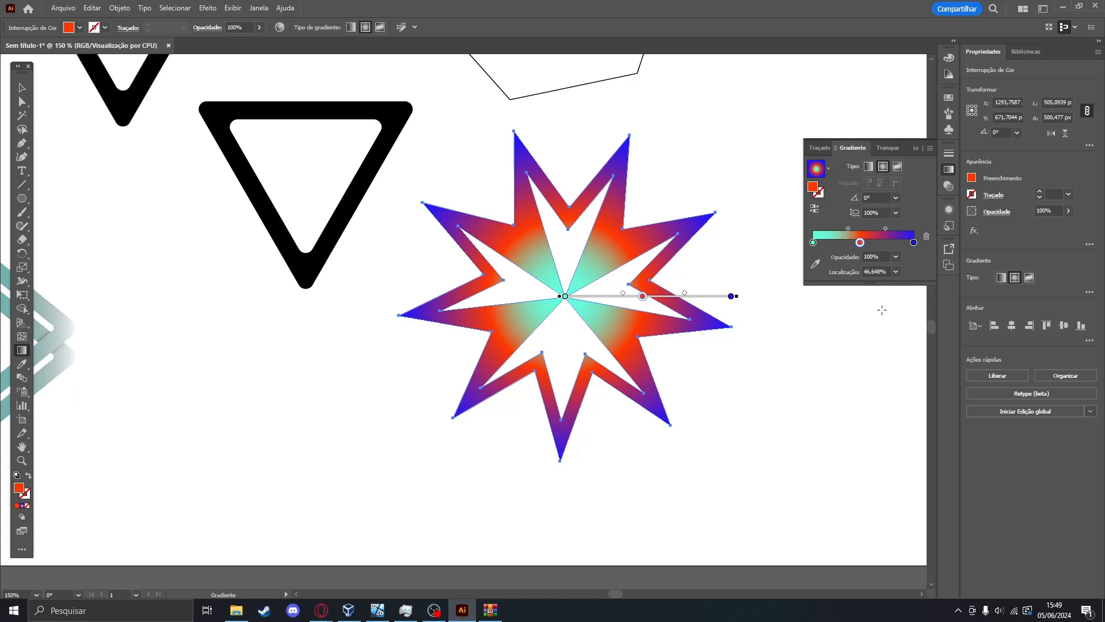
{"action": "left_click", "coordinate": [896, 257]}
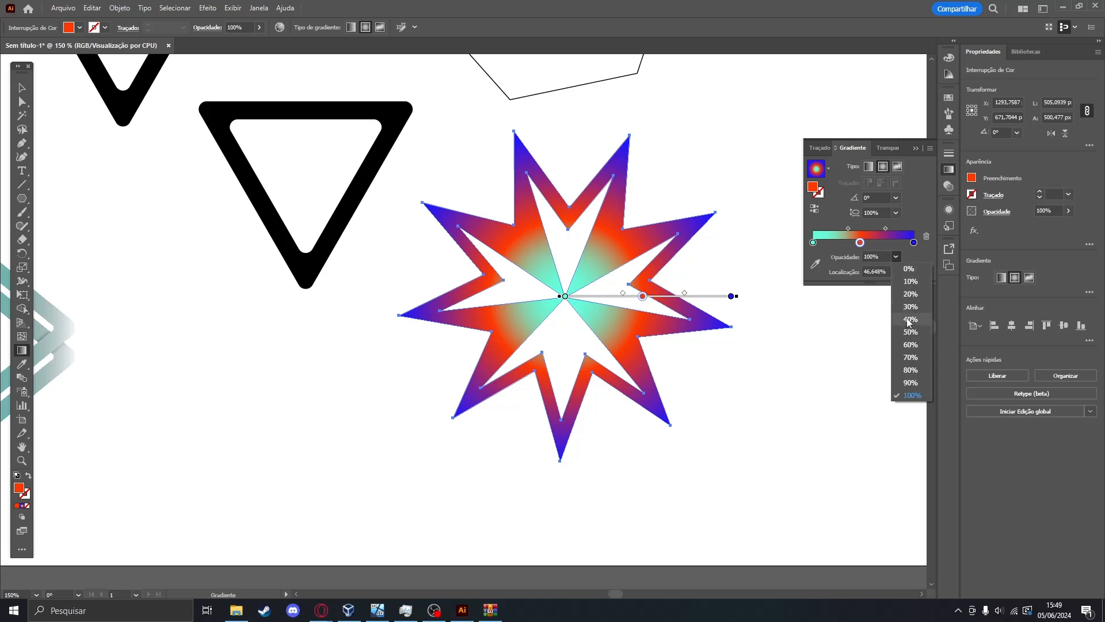
{"action": "left_click", "coordinate": [907, 333]}
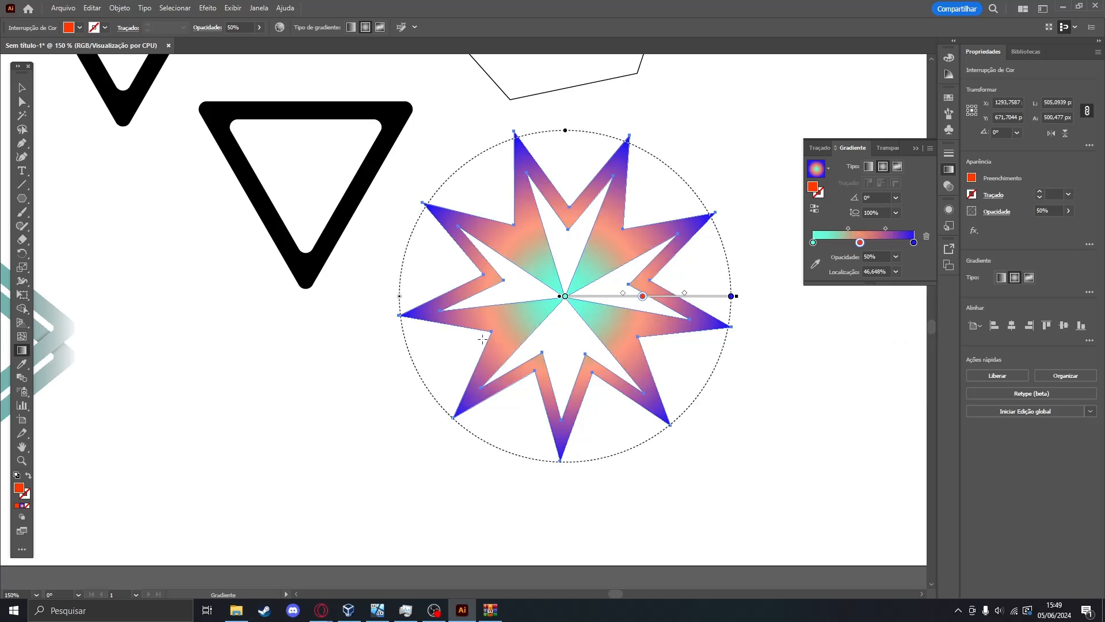
Move the gradient star slightly down and place the teal triangle logo image beside it.
{"action": "key", "text": "v"}
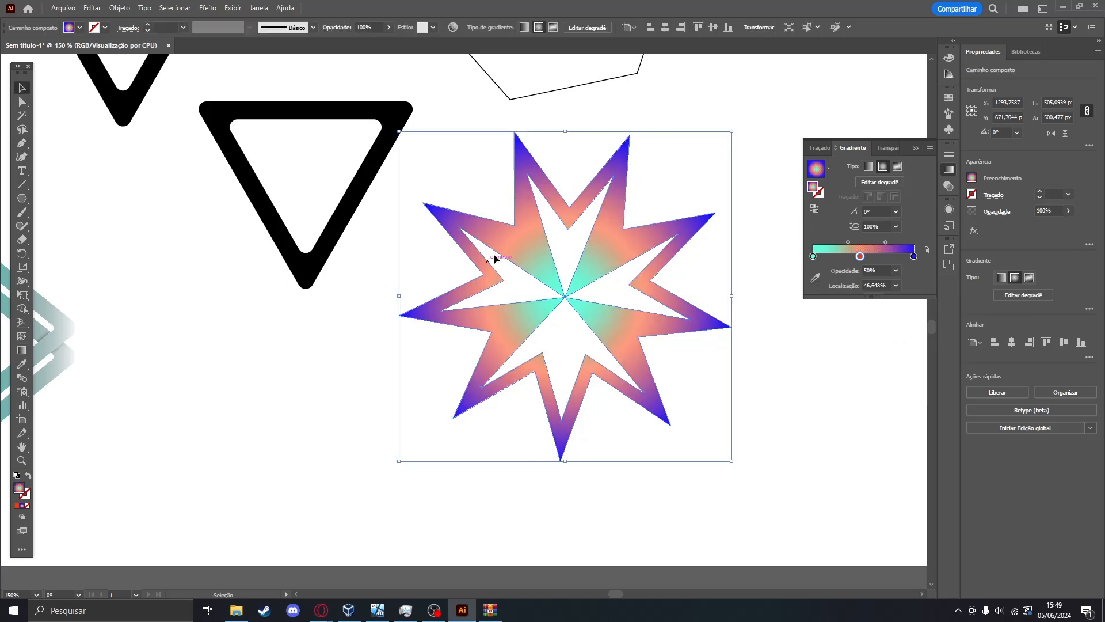
{"action": "left_click_drag", "start_coordinate": [493, 253], "coordinate": [479, 302]}
{"action": "left_click_drag", "start_coordinate": [95, 316], "coordinate": [413, 387]}
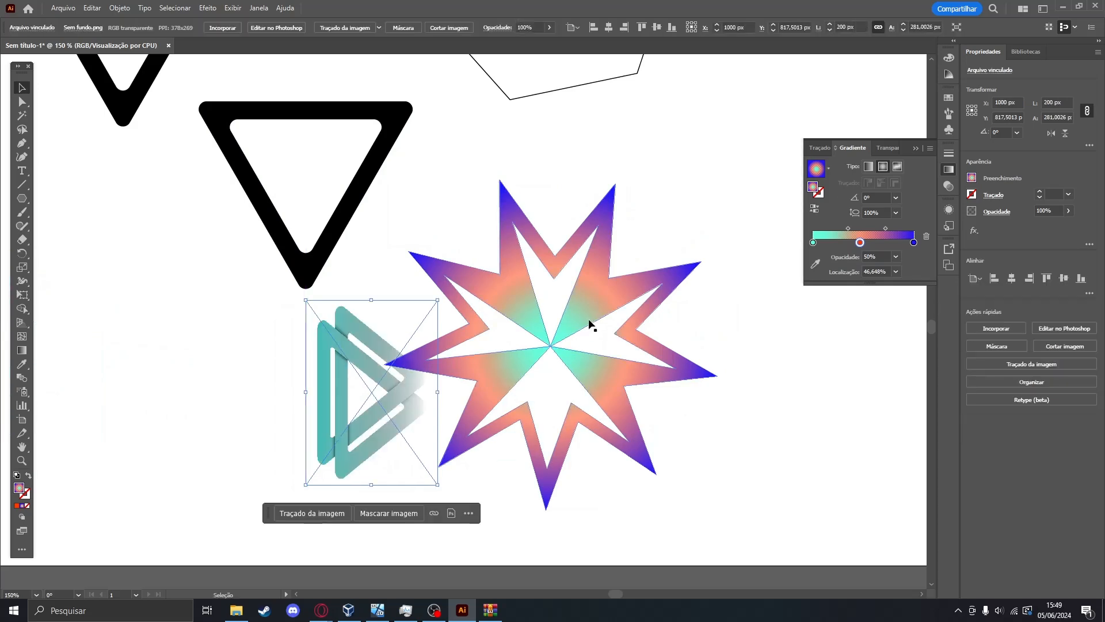
Overlap the gradient star with the teal logo image to check its transparency, and move the star back off the logo.
{"action": "left_click_drag", "start_coordinate": [588, 317], "coordinate": [451, 358]}
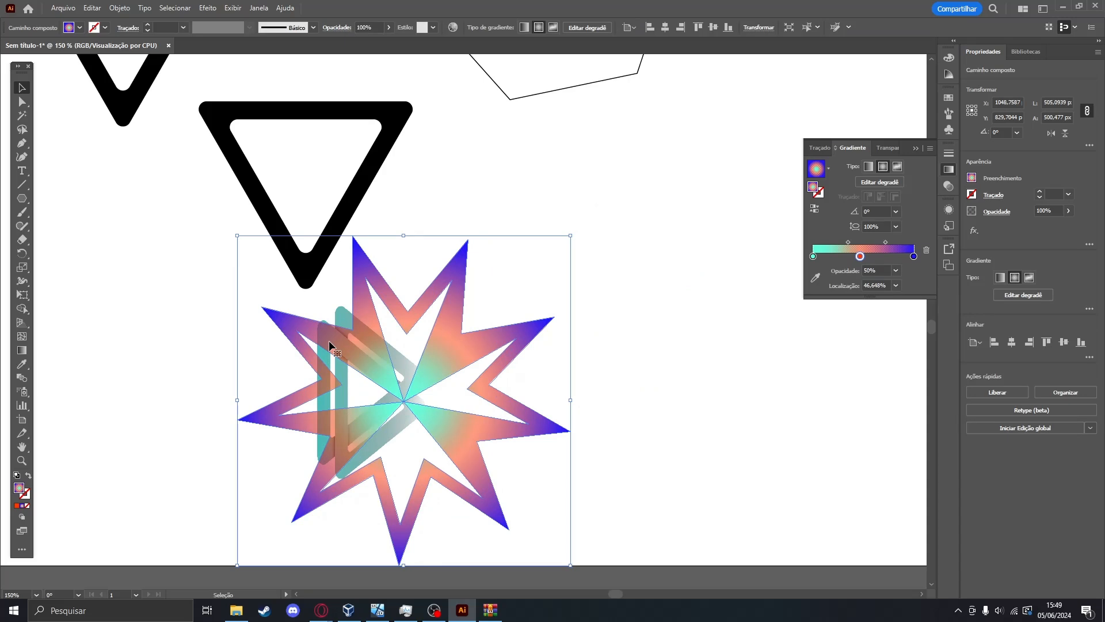
{"action": "left_click_drag", "start_coordinate": [330, 344], "coordinate": [411, 364]}
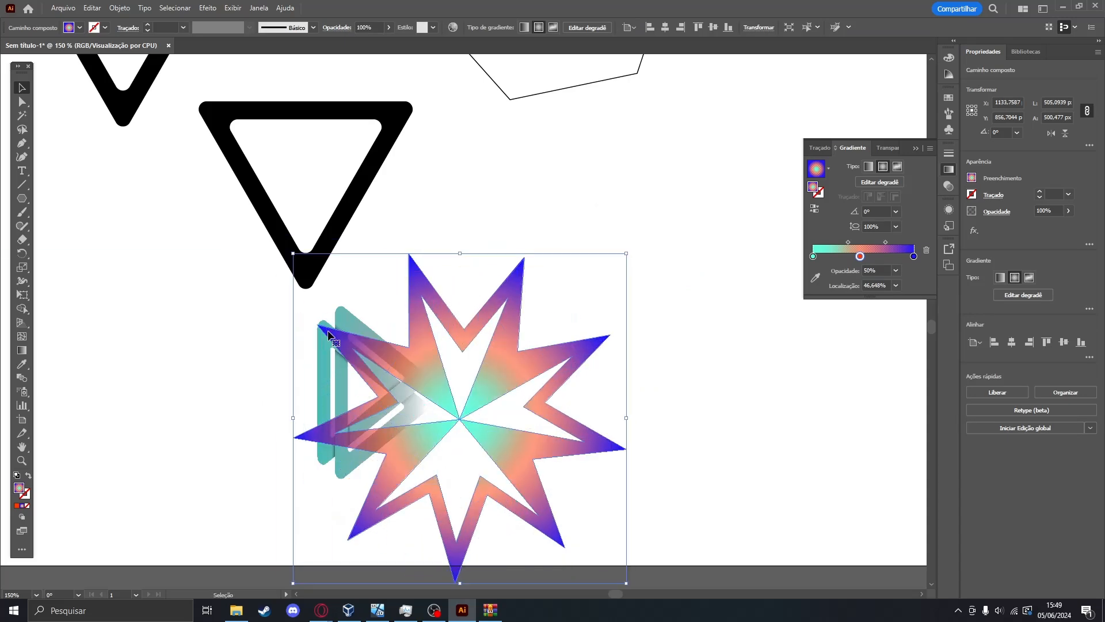
{"action": "left_click_drag", "start_coordinate": [394, 381], "coordinate": [355, 372]}
{"action": "left_click", "coordinate": [450, 404]}
{"action": "left_click_drag", "start_coordinate": [450, 404], "coordinate": [293, 340]}
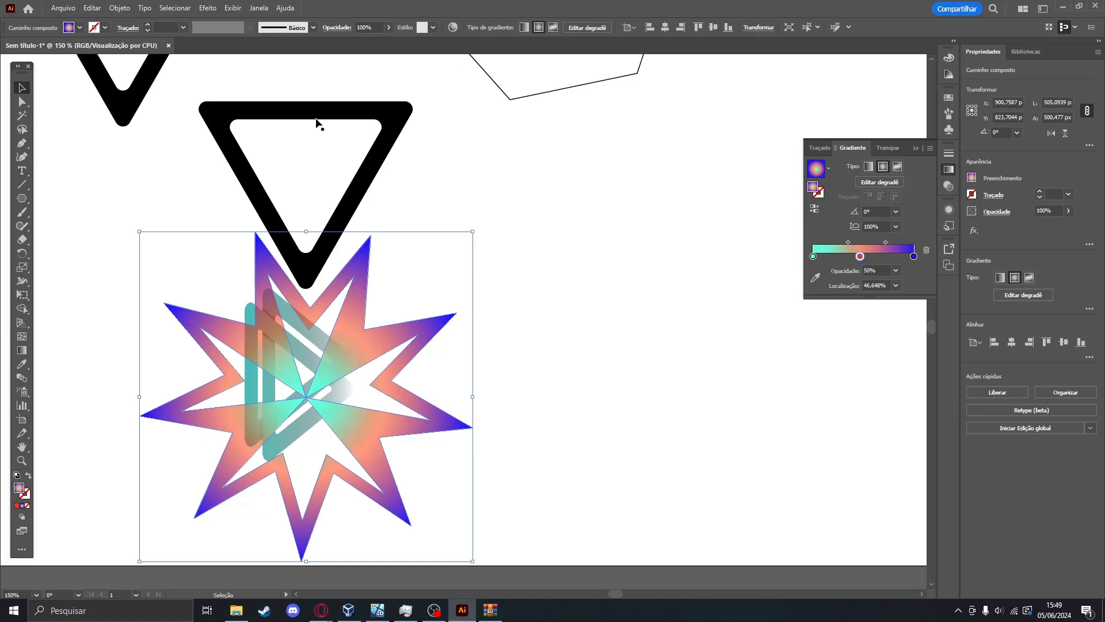
{"action": "left_click_drag", "start_coordinate": [272, 311], "coordinate": [492, 305]}
{"action": "left_click", "coordinate": [510, 172]}
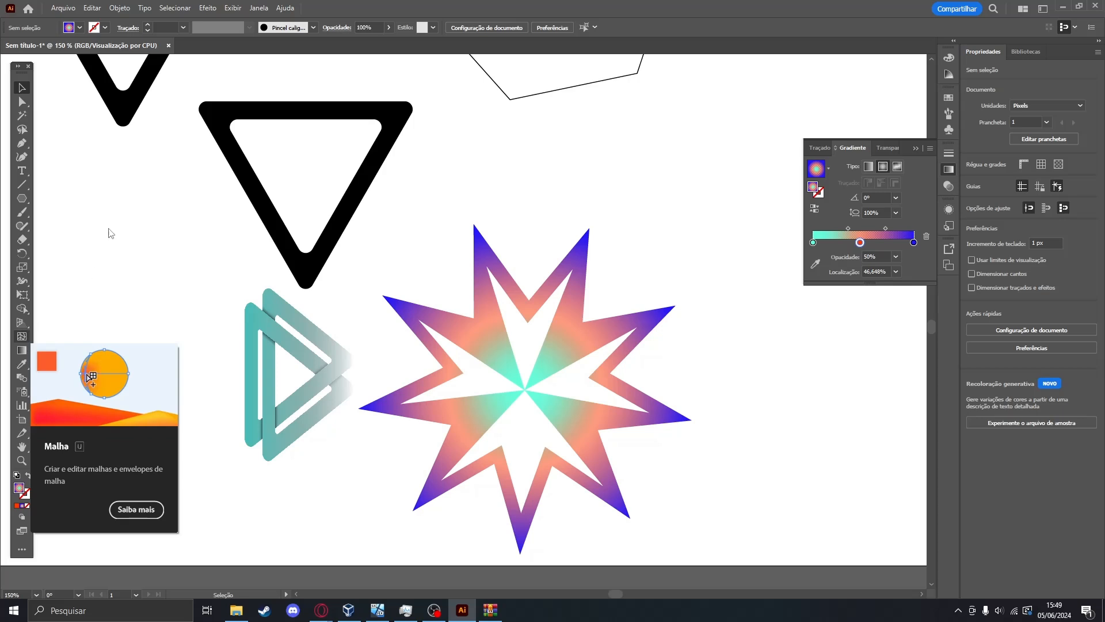
Move the teal logo image away from the star and squash it to about 195 × 202 px.
{"action": "left_click", "coordinate": [22, 337]}
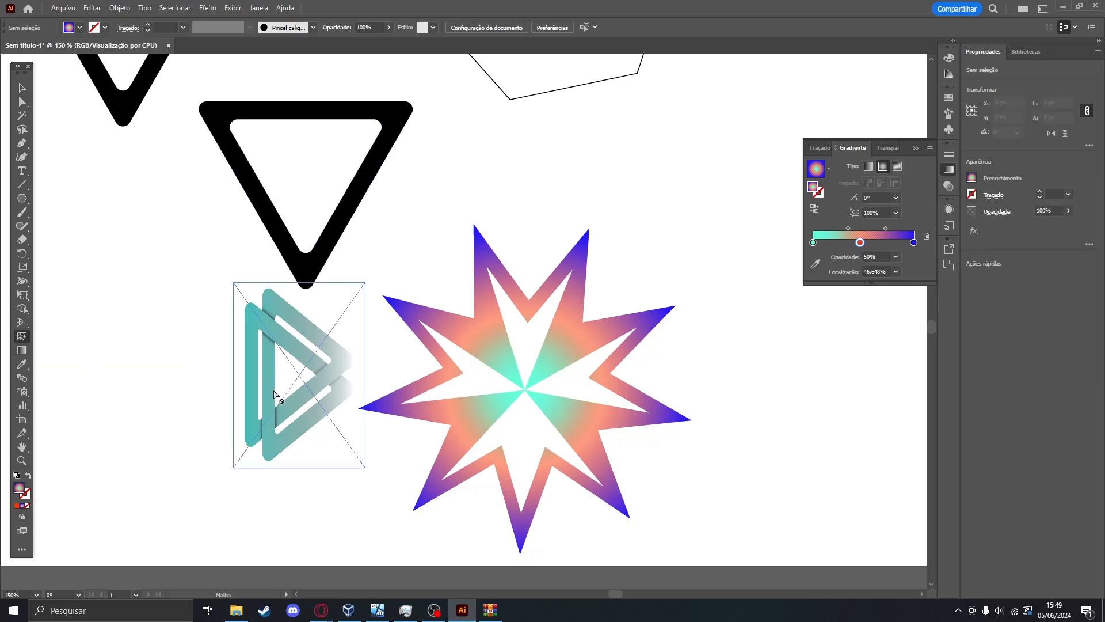
{"action": "left_click", "coordinate": [22, 88]}
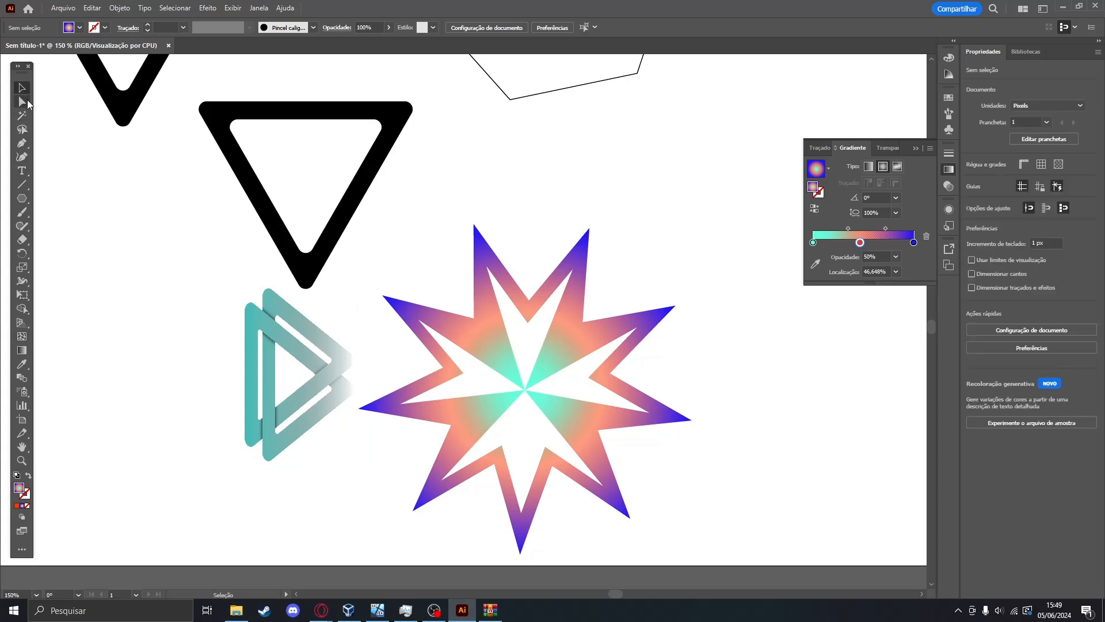
{"action": "left_click_drag", "start_coordinate": [300, 393], "coordinate": [163, 388]}
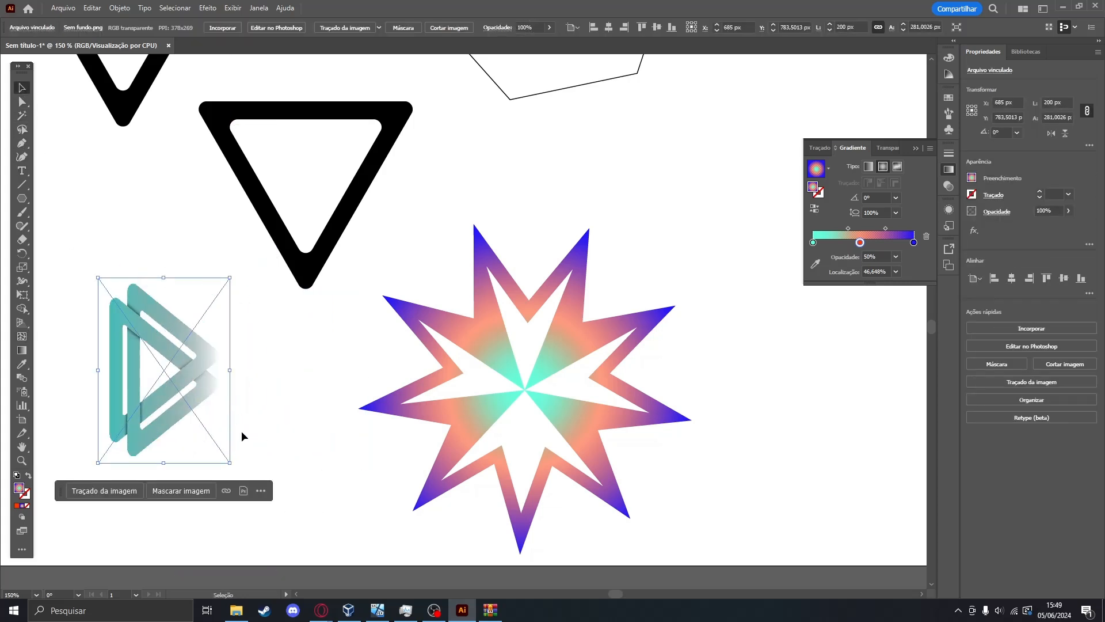
{"action": "left_click_drag", "start_coordinate": [229, 464], "coordinate": [233, 410]}
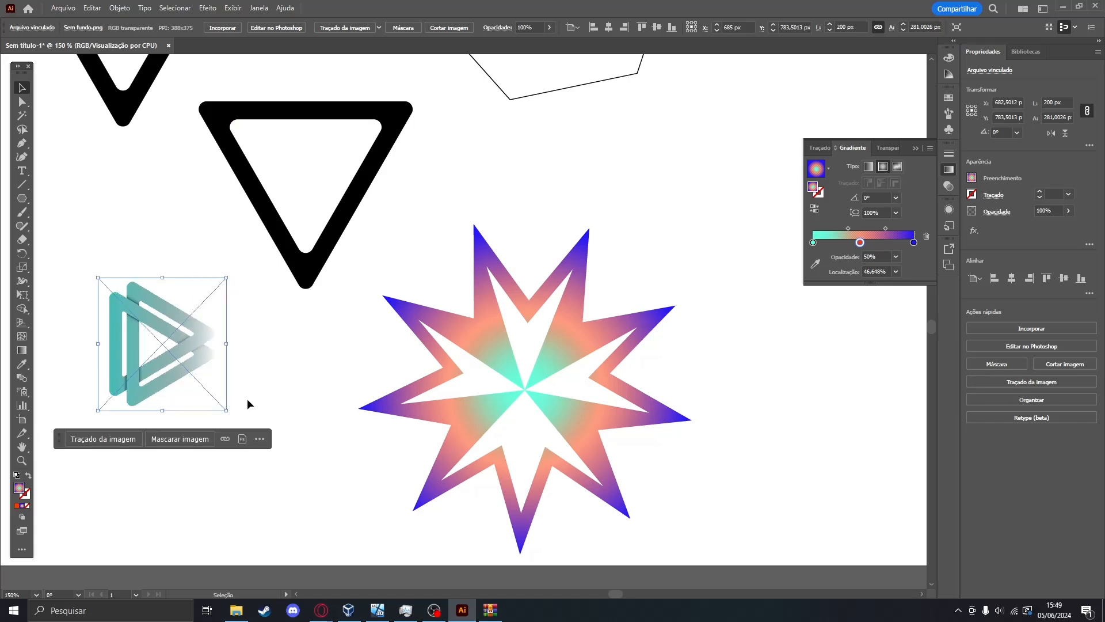
{"action": "left_click", "coordinate": [312, 444]}
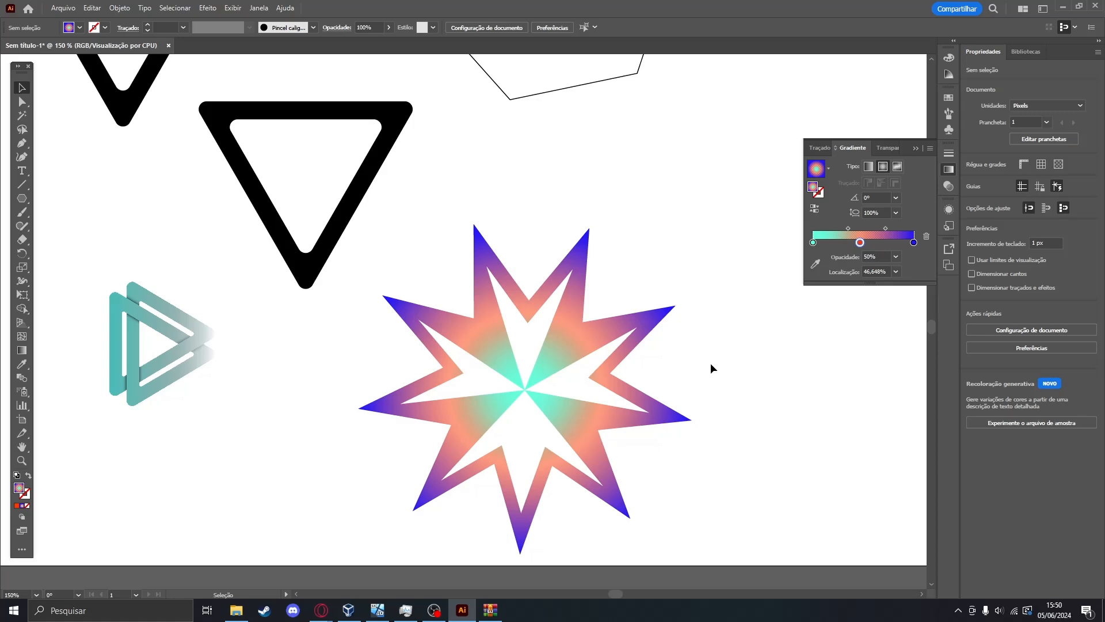
Switch to the Opera browser, search Google Images for "logo netflix" in a new tab, and open the first NETFLIX wordmark result.
{"action": "mouse_move", "coordinate": [333, 612]}
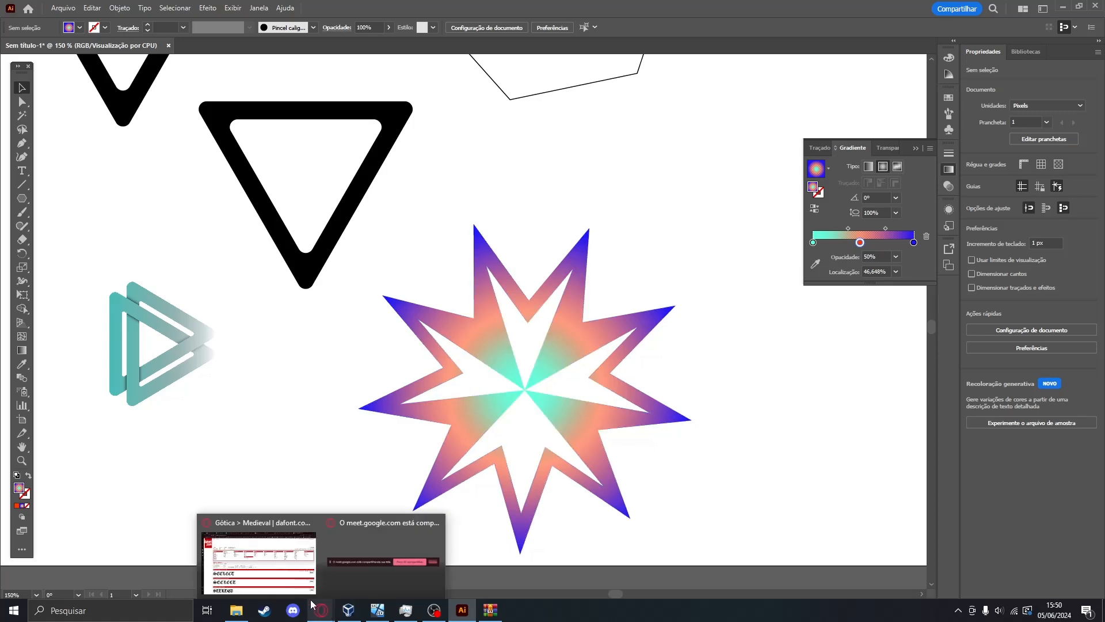
{"action": "left_click", "coordinate": [259, 559]}
{"action": "left_click", "coordinate": [988, 9]}
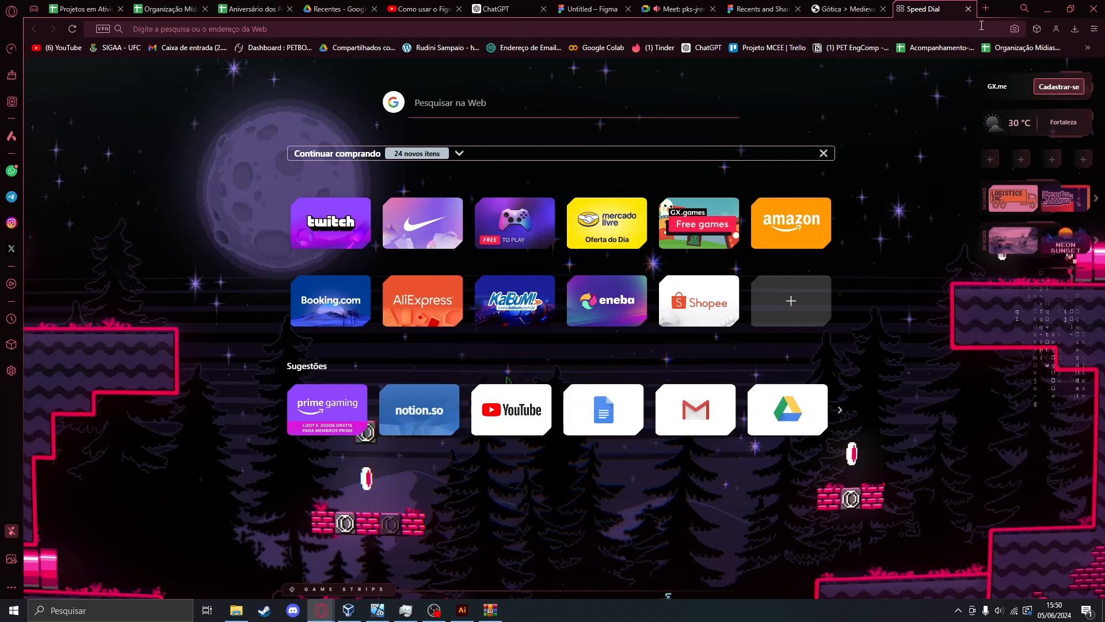
{"action": "type", "text": "logo "}
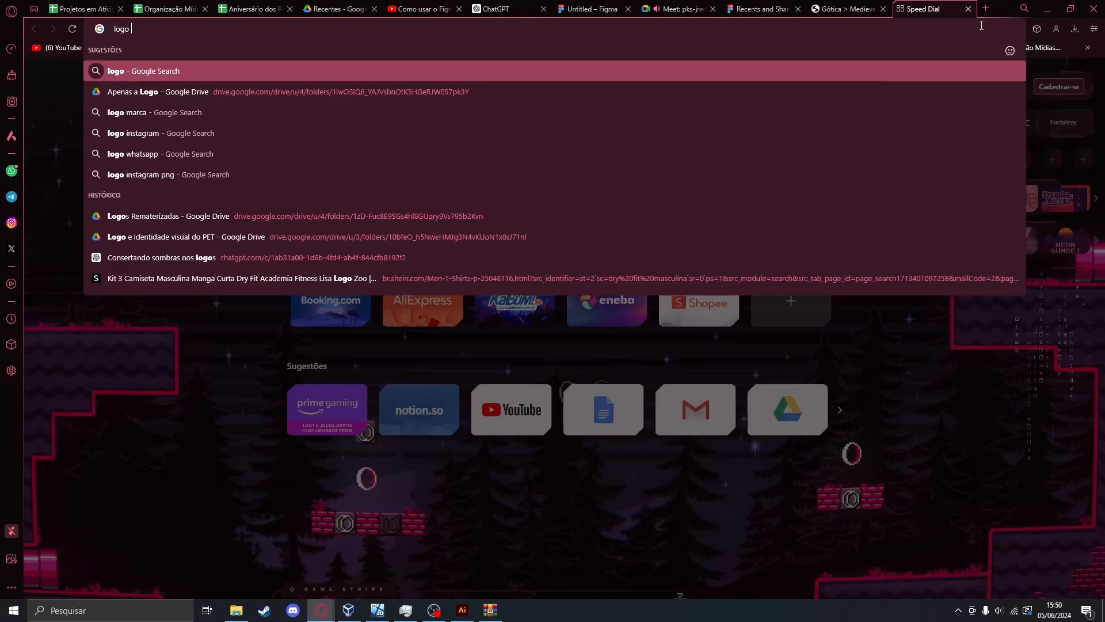
{"action": "type", "text": "netflix"}
{"action": "key", "text": "Return"}
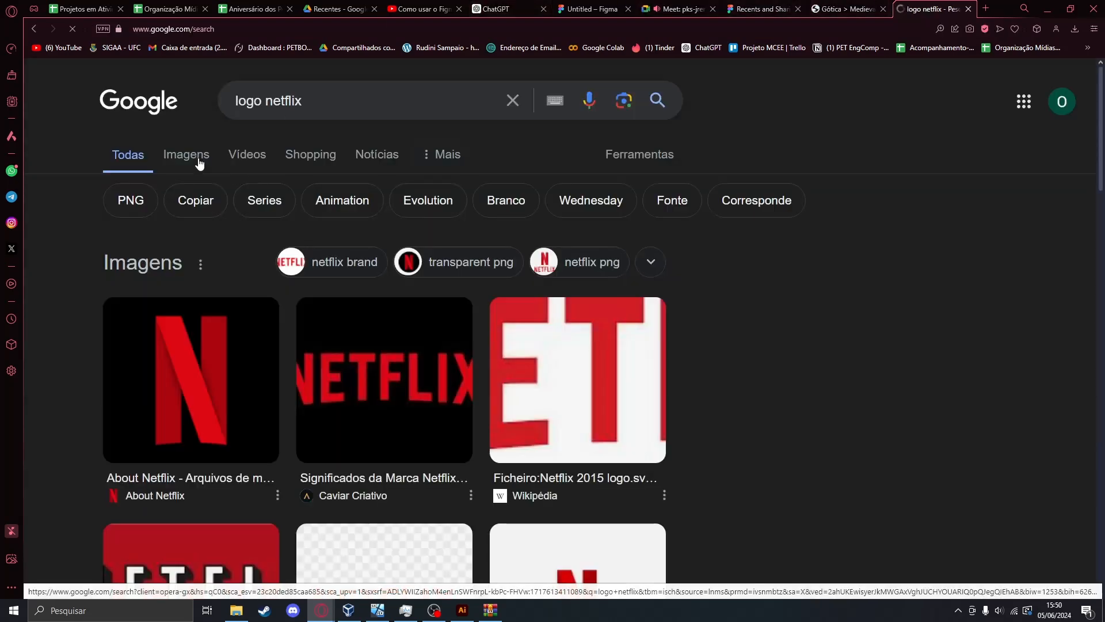
{"action": "left_click", "coordinate": [198, 164]}
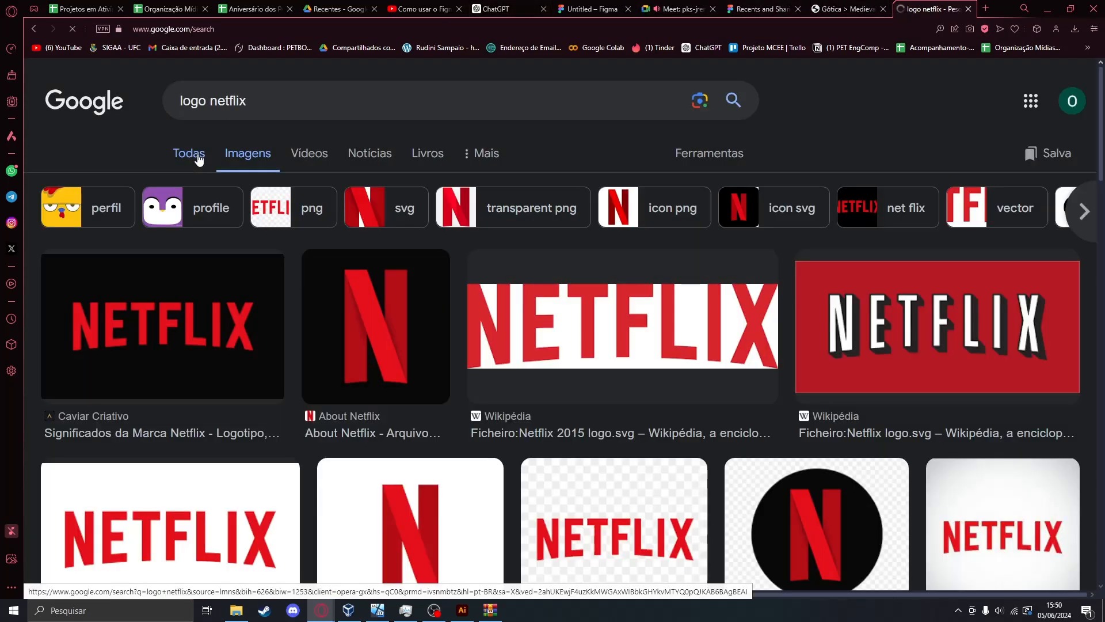
{"action": "left_click", "coordinate": [167, 334]}
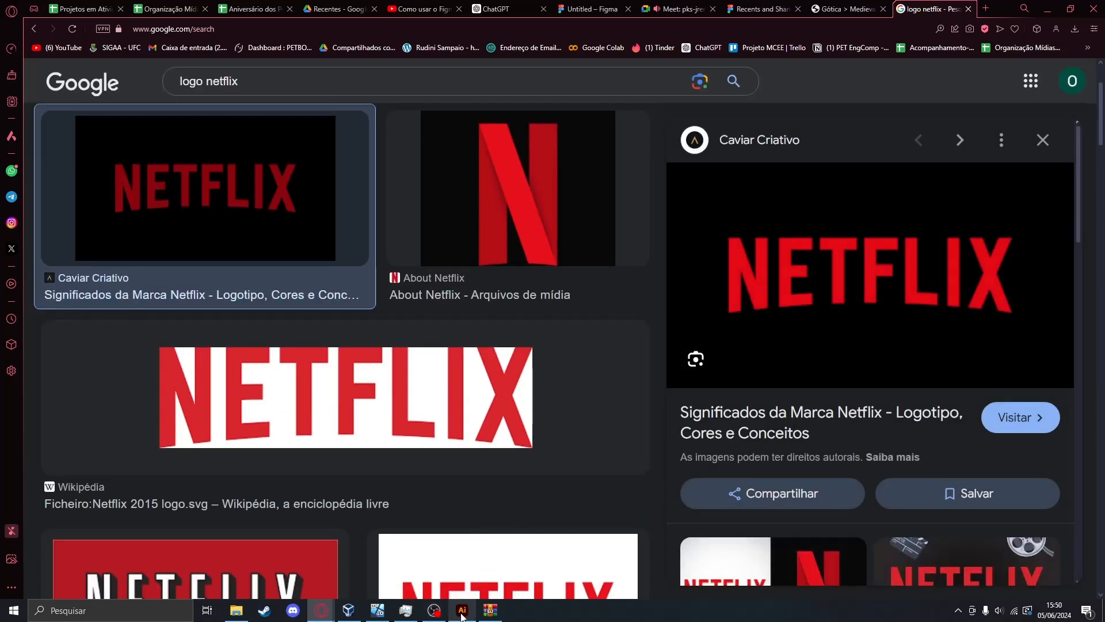
Switch back to Illustrator and move the gradient star up to about X 1175 px, Y 589 px.
{"action": "left_click", "coordinate": [463, 609]}
{"action": "left_click_drag", "start_coordinate": [476, 330], "coordinate": [439, 182]}
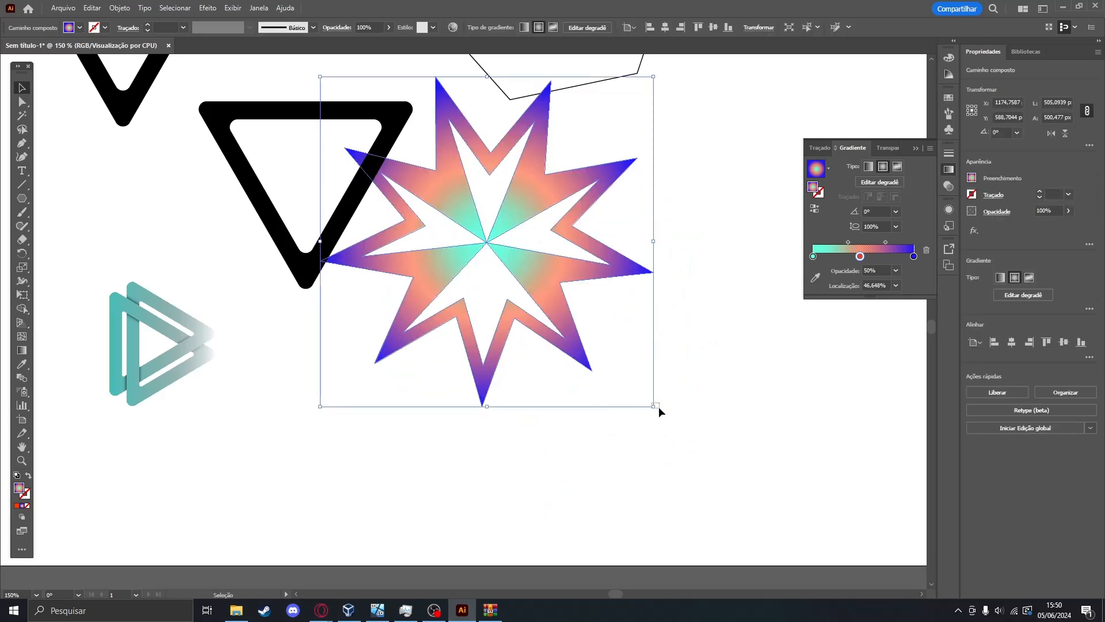
{"action": "left_click", "coordinate": [659, 406]}
{"action": "left_click", "coordinate": [593, 336]}
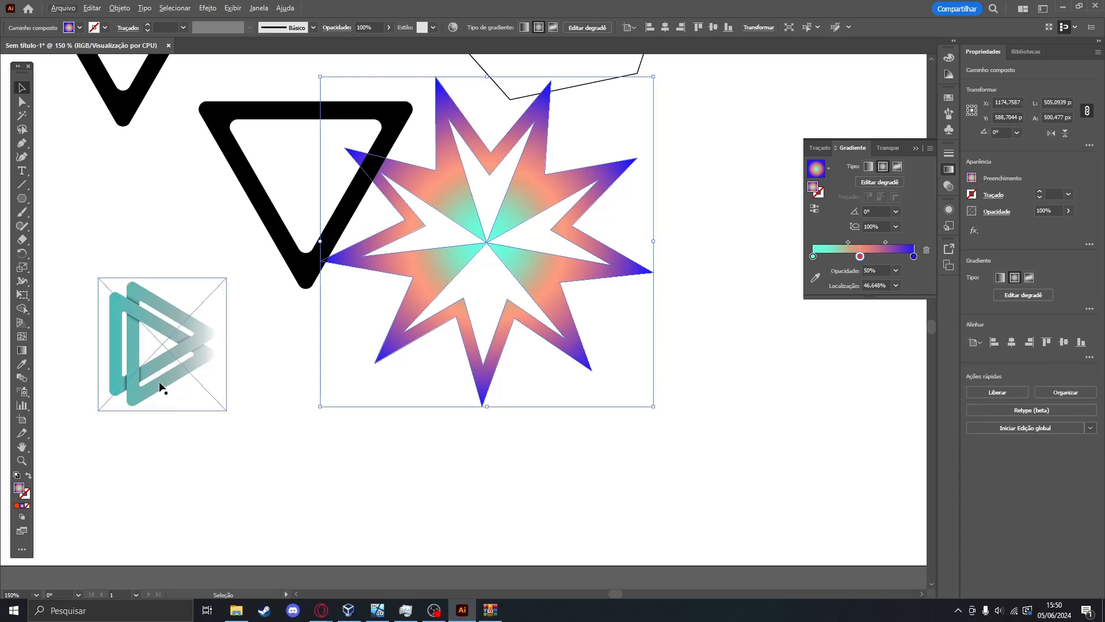
Examine the teal logo image's edges and the black triangle's edges at extreme magnification to compare raster and vector quality.
{"action": "scroll", "coordinate": [159, 381], "scroll_direction": "up", "scroll_amount": 10}
{"action": "scroll", "coordinate": [377, 362], "scroll_direction": "up", "scroll_amount": 7}
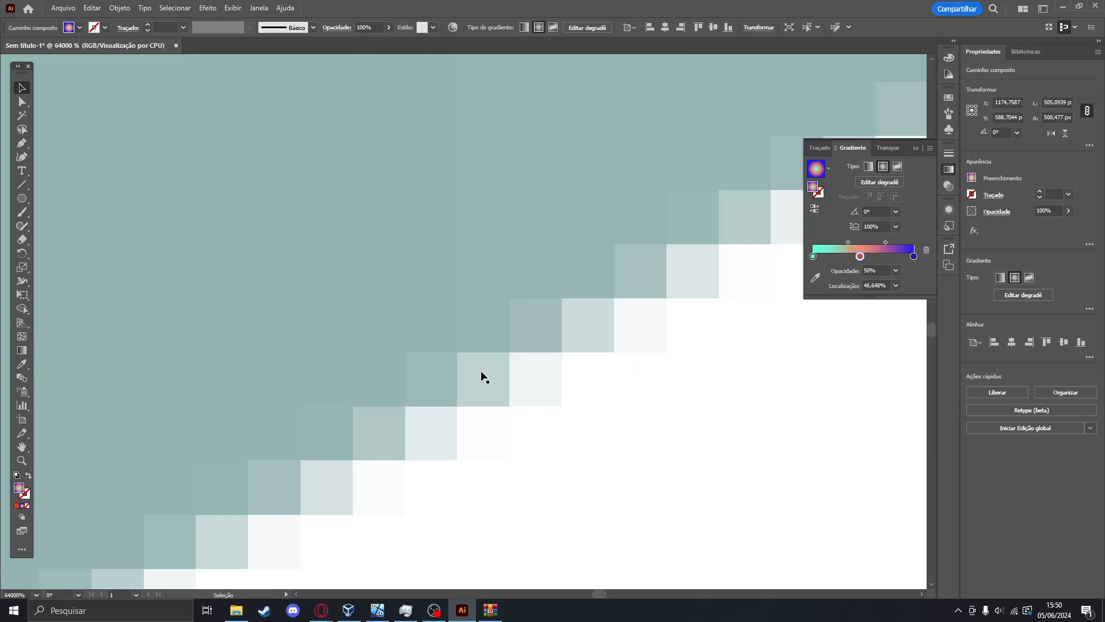
{"action": "scroll", "coordinate": [482, 377], "scroll_direction": "down", "scroll_amount": 18}
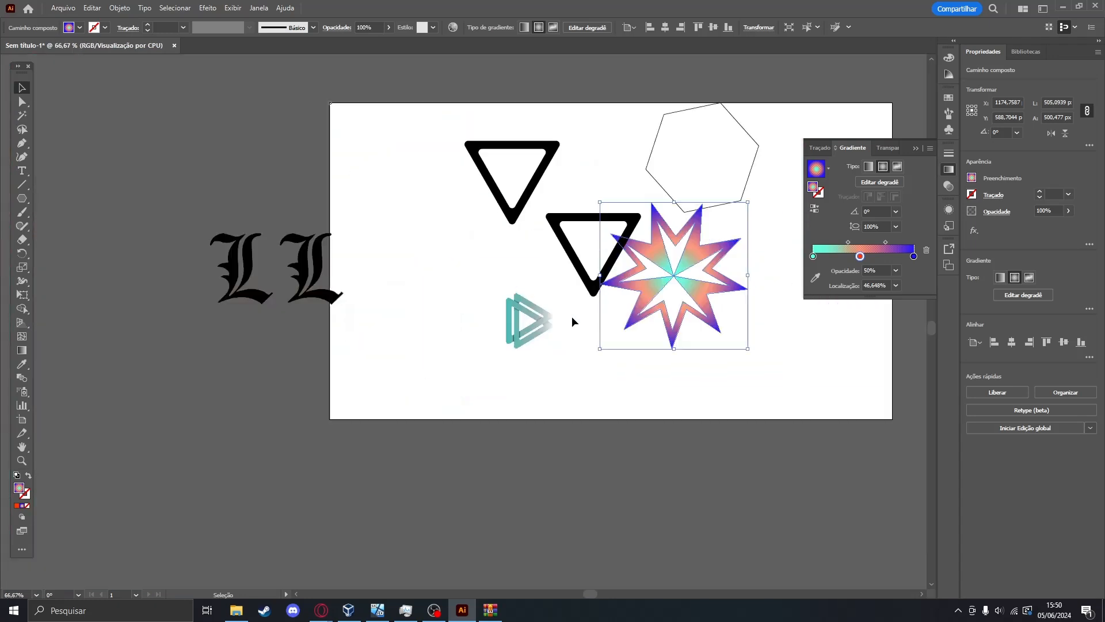
{"action": "scroll", "coordinate": [521, 213], "scroll_direction": "up", "scroll_amount": 3}
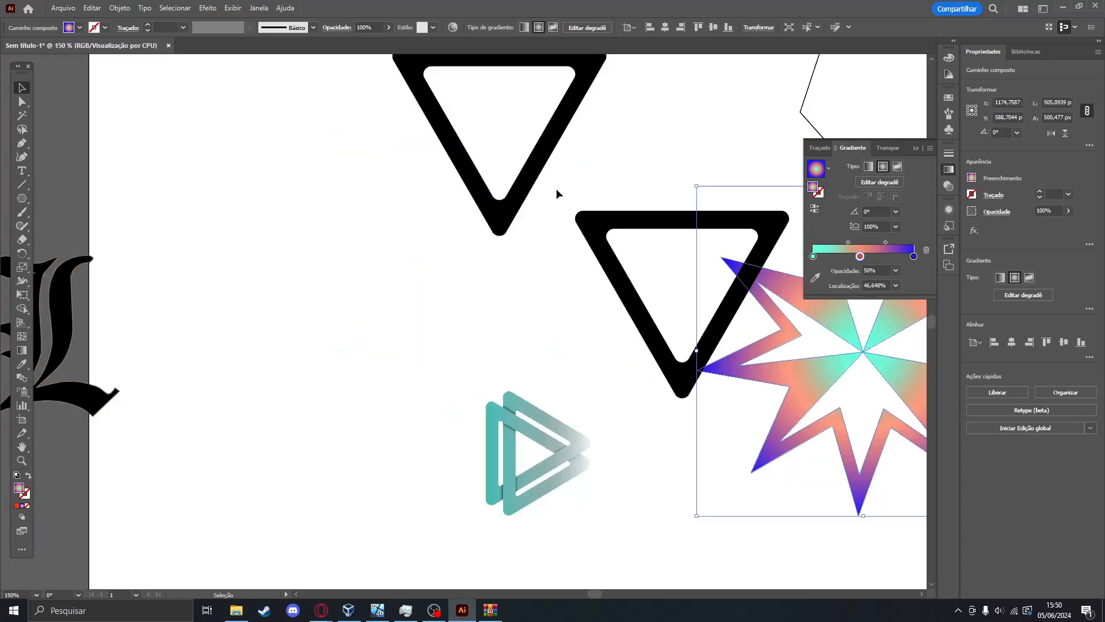
{"action": "scroll", "coordinate": [556, 188], "scroll_direction": "up", "scroll_amount": 10}
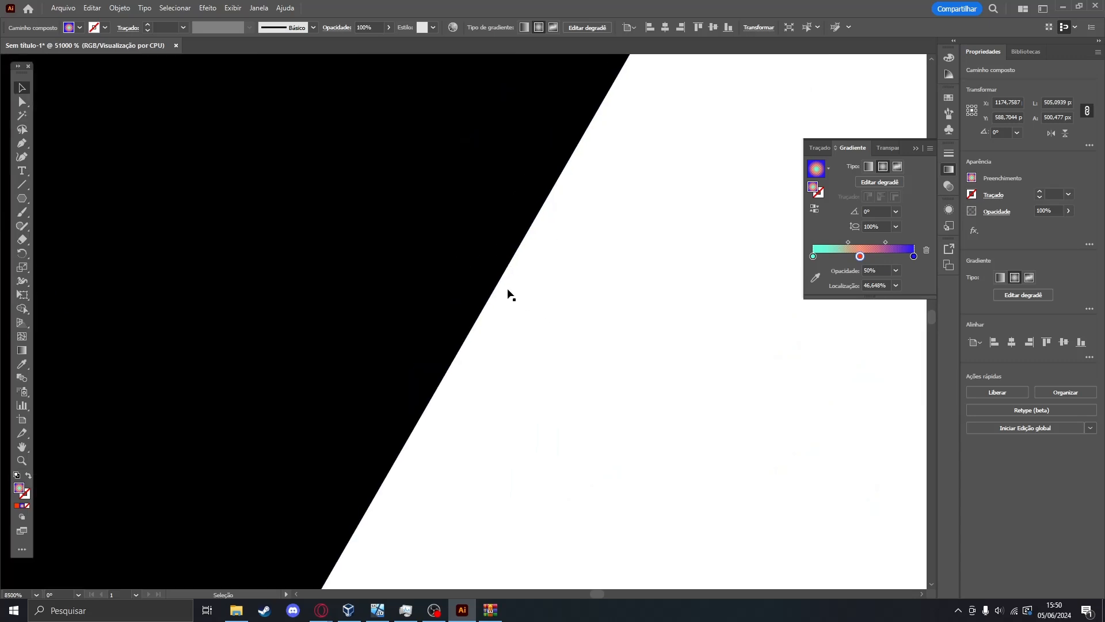
{"action": "scroll", "coordinate": [509, 295], "scroll_direction": "up", "scroll_amount": 5}
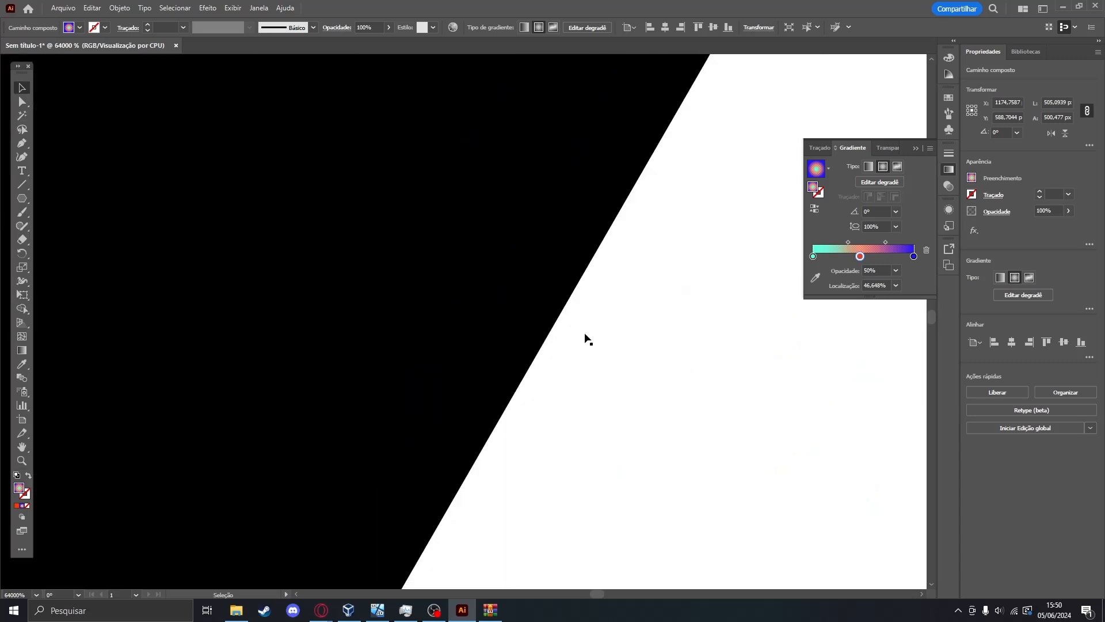
{"action": "scroll", "coordinate": [576, 331], "scroll_direction": "up", "scroll_amount": 3}
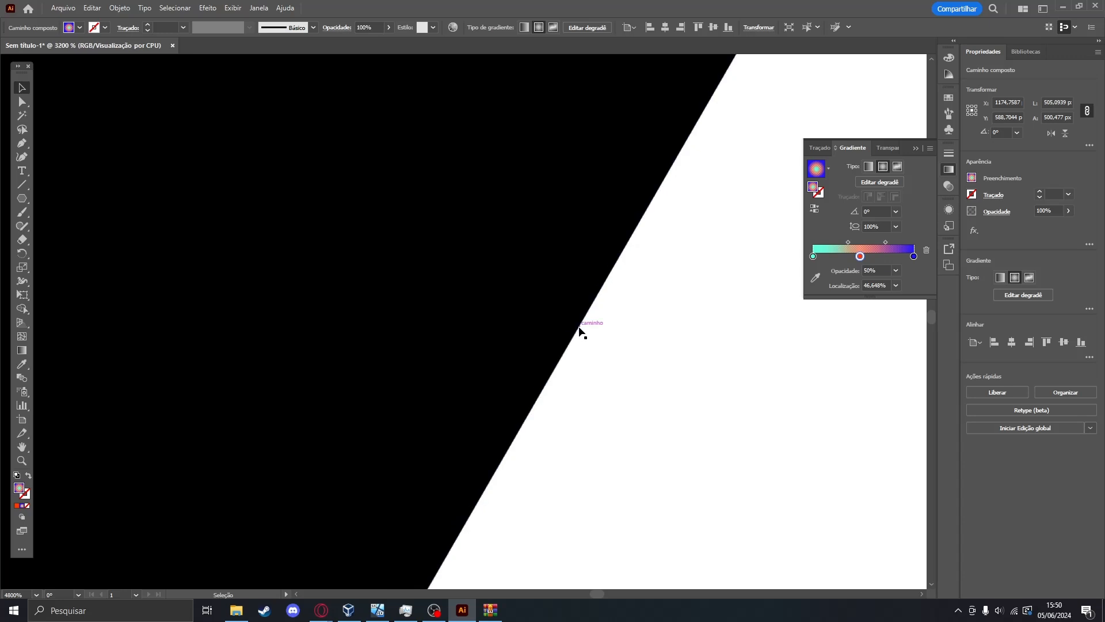
{"action": "scroll", "coordinate": [579, 325], "scroll_direction": "down", "scroll_amount": 15}
{"action": "scroll", "coordinate": [581, 326], "scroll_direction": "up", "scroll_amount": 3}
{"action": "scroll", "coordinate": [581, 374], "scroll_direction": "down", "scroll_amount": 1}
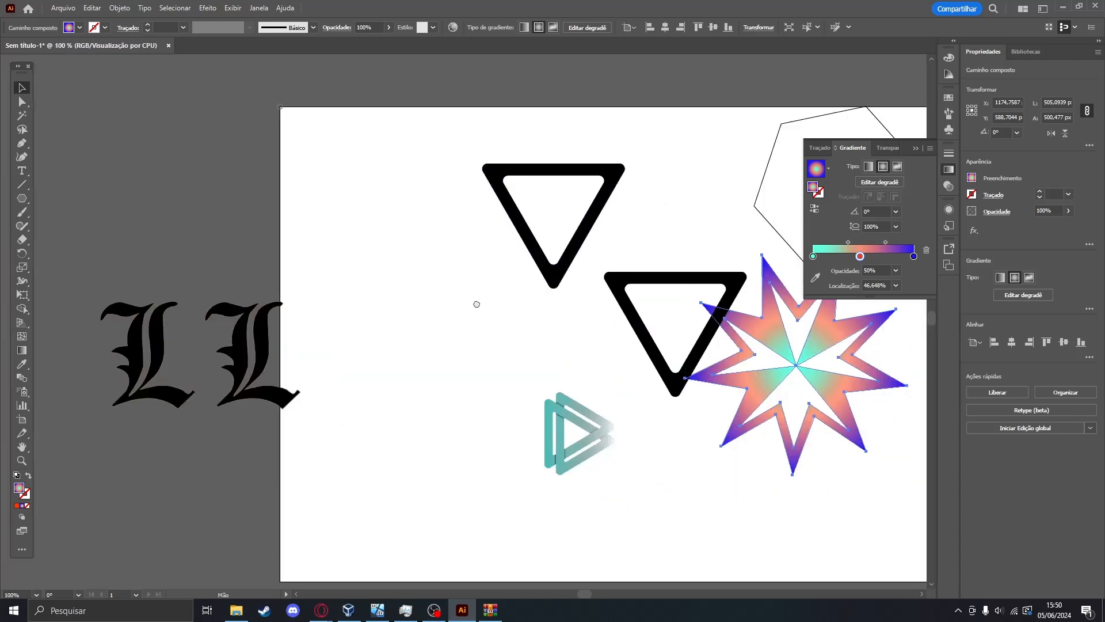
{"action": "scroll", "coordinate": [476, 302], "scroll_direction": "up", "scroll_amount": 1}
Move the teal logo image farther from the star, to about X 402 px, Y 781 px, and deselect it.
{"action": "left_click_drag", "start_coordinate": [415, 412], "coordinate": [291, 429]}
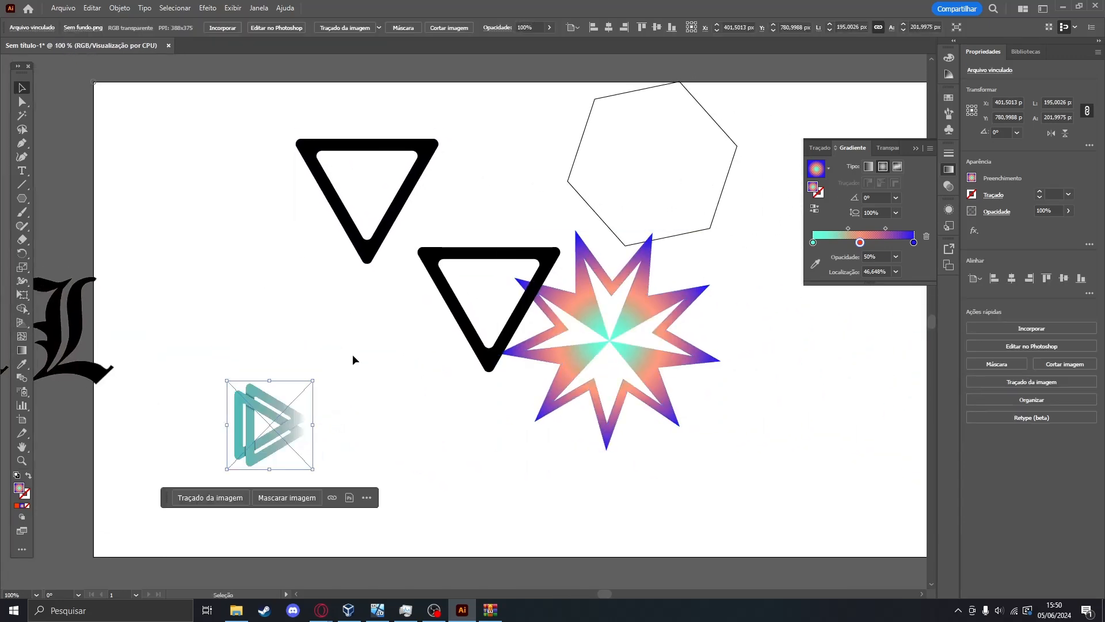
{"action": "left_click", "coordinate": [353, 356]}
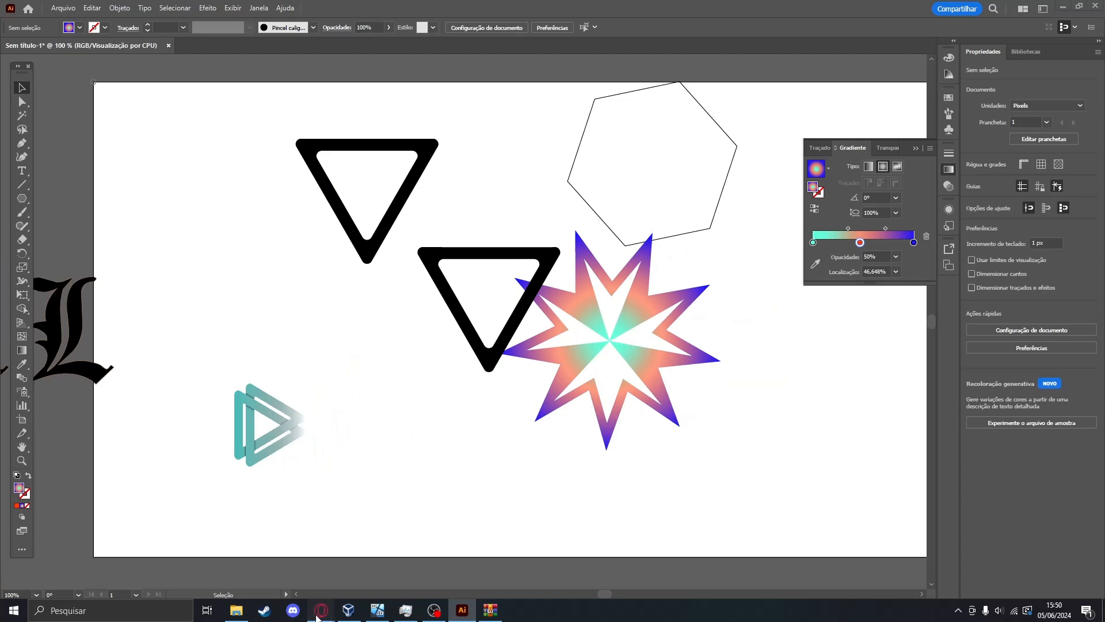
Switch to the Opera browser and copy the red Netflix N image from the About Netflix search result.
{"action": "mouse_move", "coordinate": [321, 607]}
{"action": "left_click", "coordinate": [259, 550]}
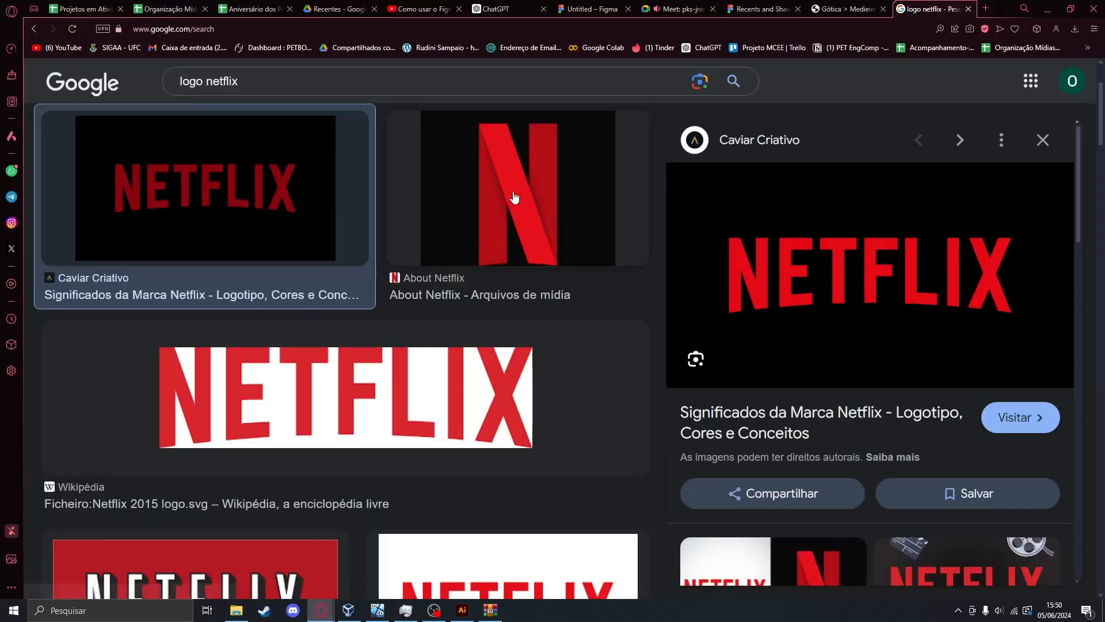
{"action": "right_click", "coordinate": [840, 273]}
{"action": "left_click", "coordinate": [555, 185]}
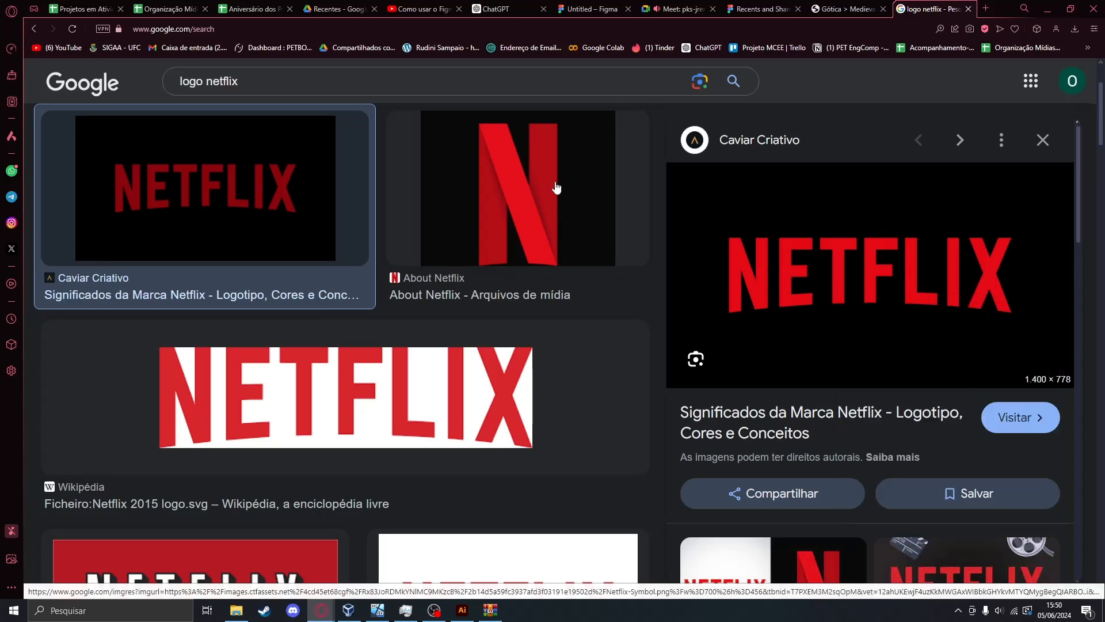
{"action": "left_click", "coordinate": [634, 209]}
{"action": "right_click", "coordinate": [856, 301]}
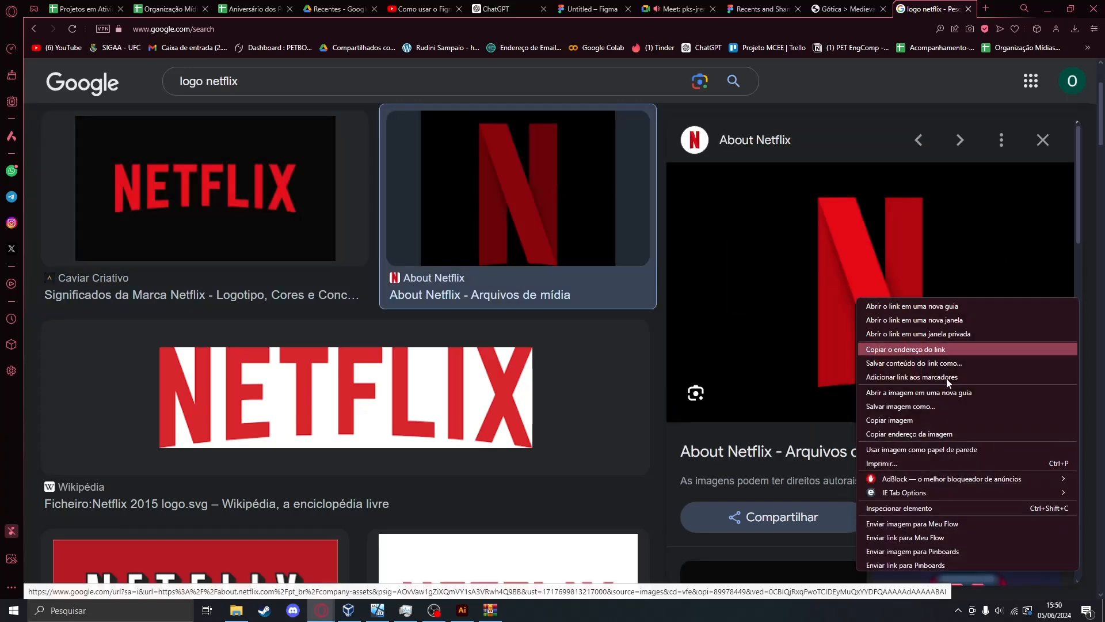
{"action": "left_click", "coordinate": [917, 418]}
Paste the Netflix N image into the Illustrator document, place it near the artboard's lower-right corner, and inspect its pixels up close.
{"action": "left_click", "coordinate": [462, 610]}
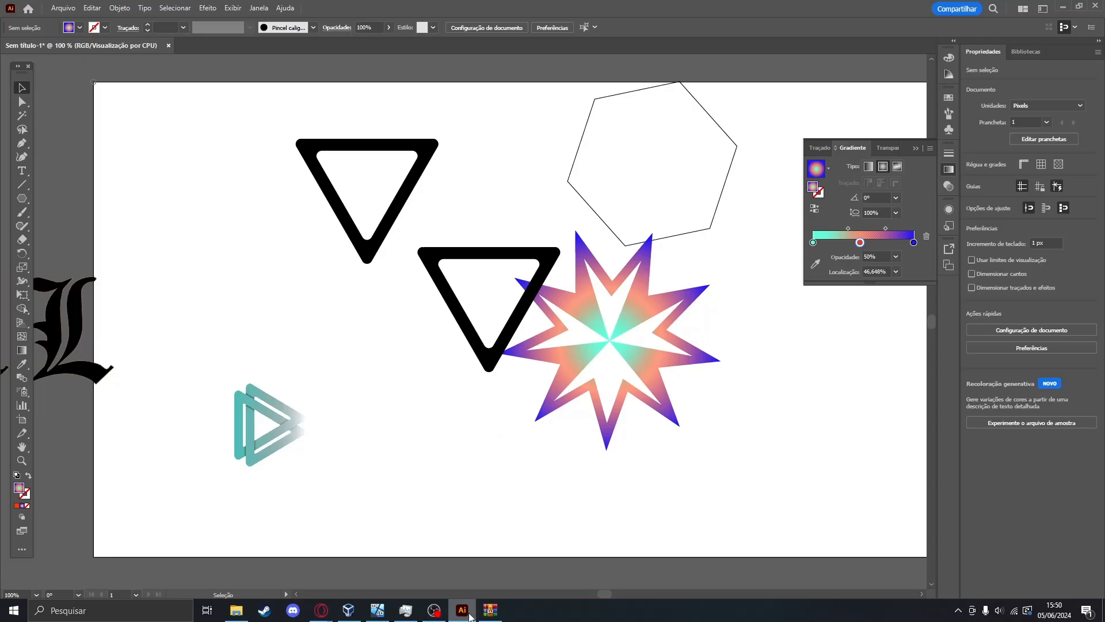
{"action": "key", "text": "ctrl+v"}
{"action": "left_click_drag", "start_coordinate": [805, 457], "coordinate": [486, 323]}
{"action": "left_click_drag", "start_coordinate": [283, 231], "coordinate": [650, 350]}
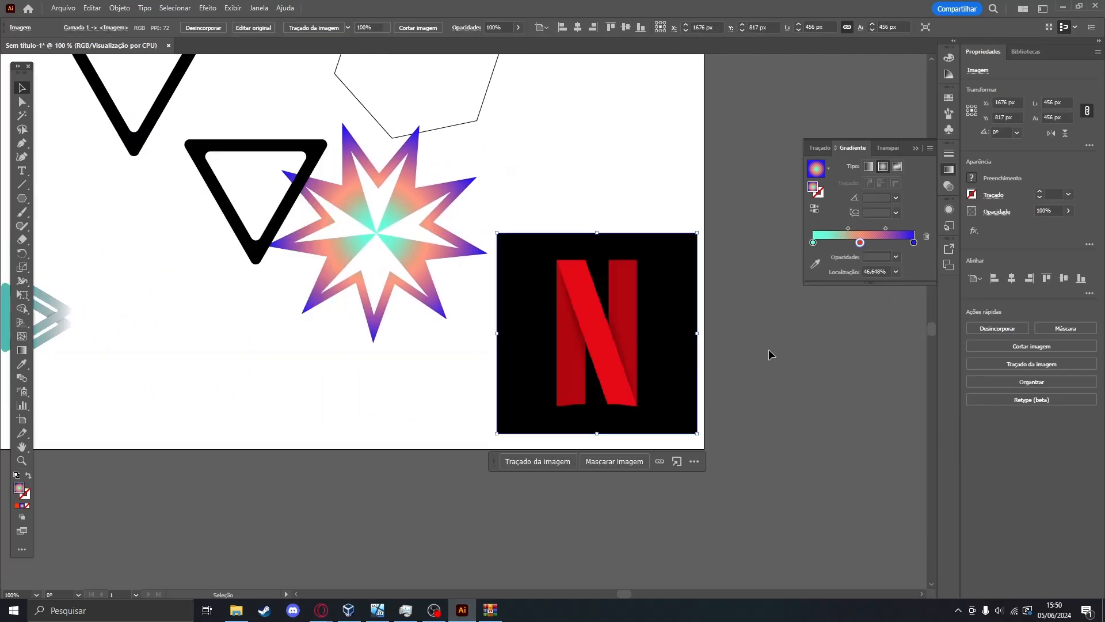
{"action": "left_click", "coordinate": [743, 340]}
{"action": "scroll", "coordinate": [534, 306], "scroll_direction": "up", "scroll_amount": 15}
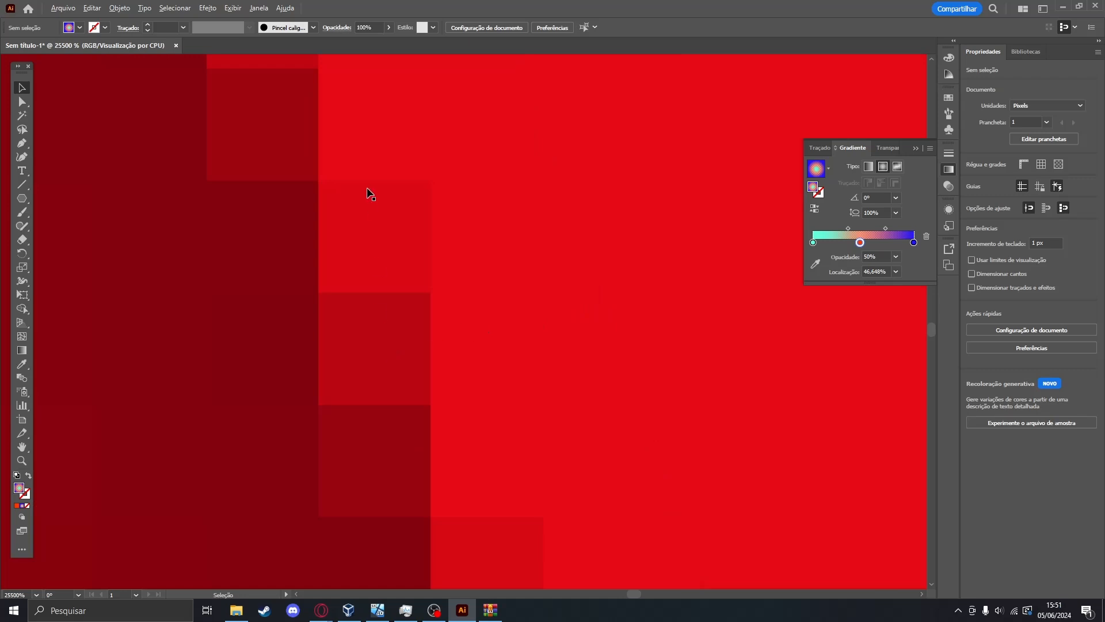
{"action": "scroll", "coordinate": [395, 328], "scroll_direction": "down", "scroll_amount": 14}
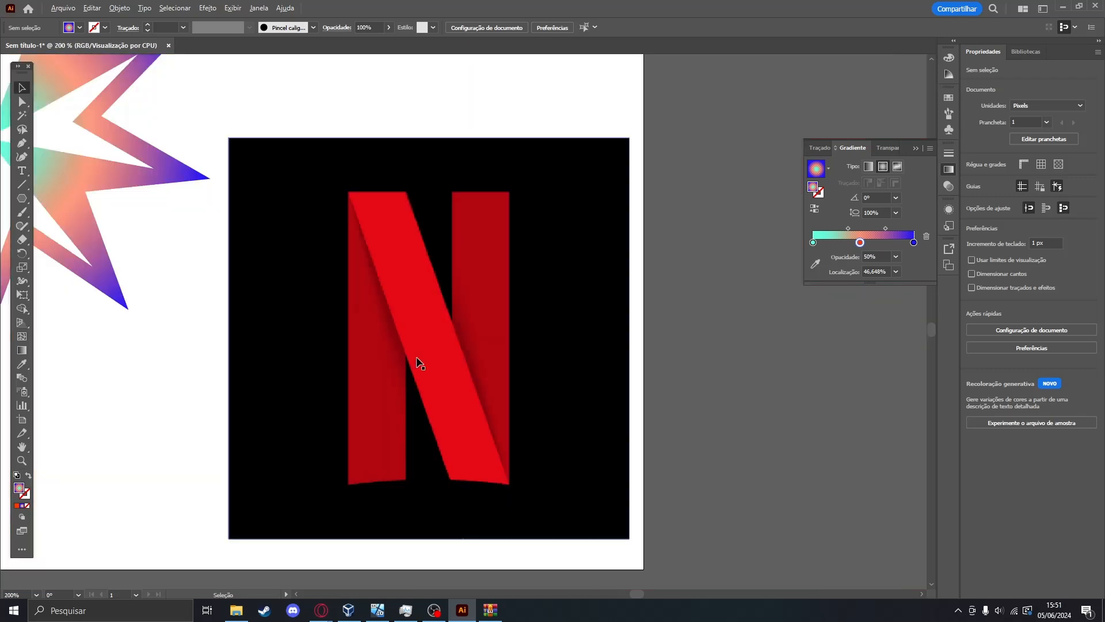
Move the Netflix N image to X 1704 px, Y 806 px, trace it with the "Foto de baixa fidelidade" preset, and deselect it.
{"action": "left_click", "coordinate": [472, 333]}
{"action": "left_click_drag", "start_coordinate": [472, 333], "coordinate": [430, 340]}
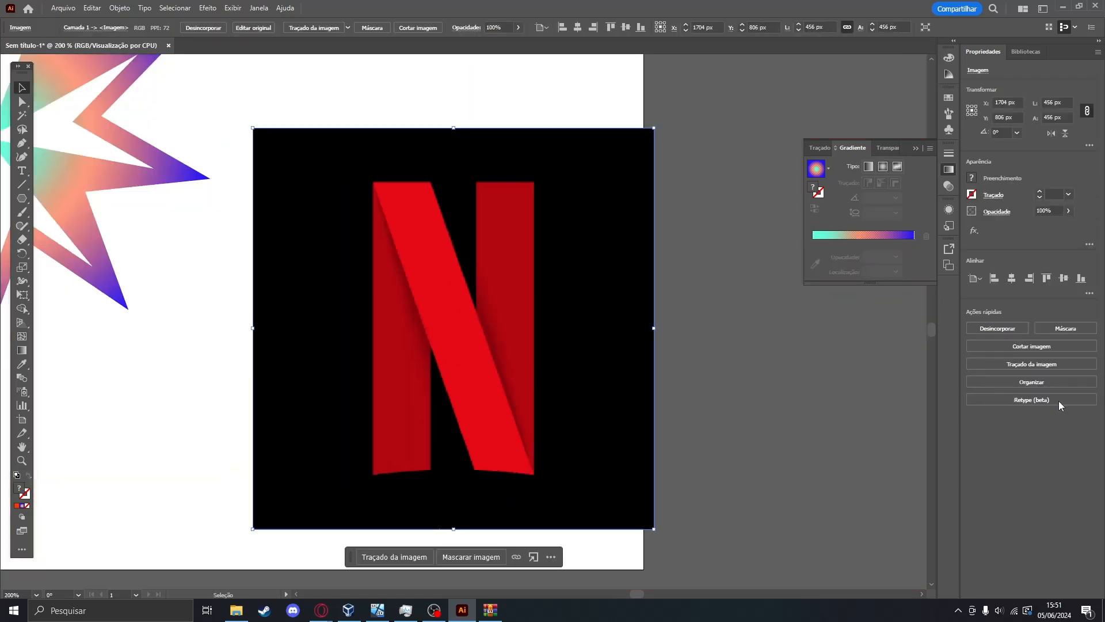
{"action": "left_click", "coordinate": [1025, 364]}
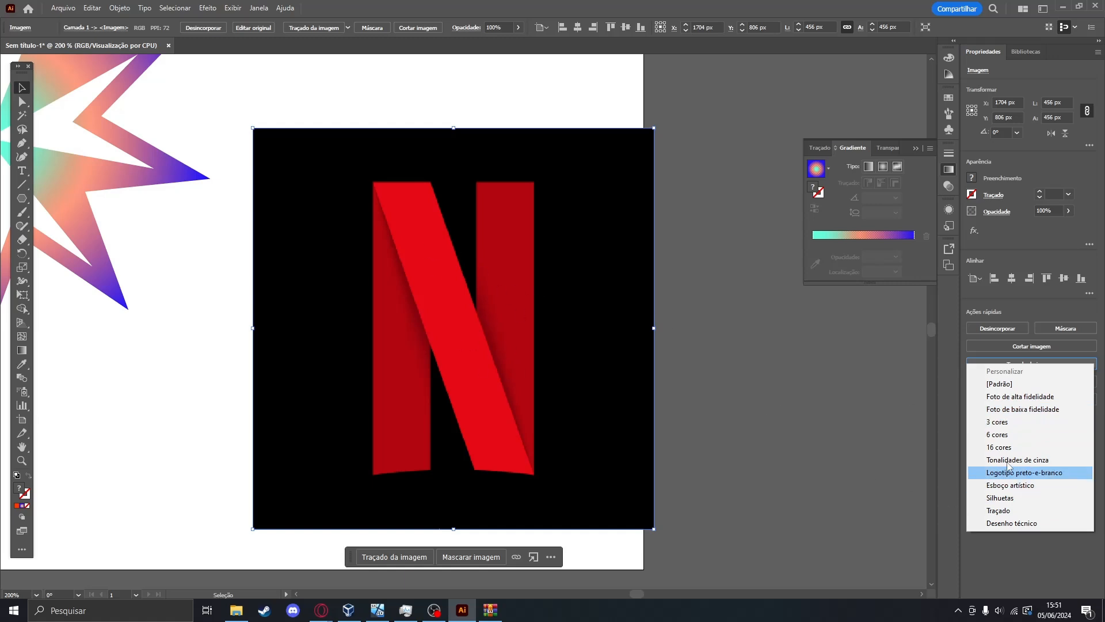
{"action": "left_click", "coordinate": [1021, 410]}
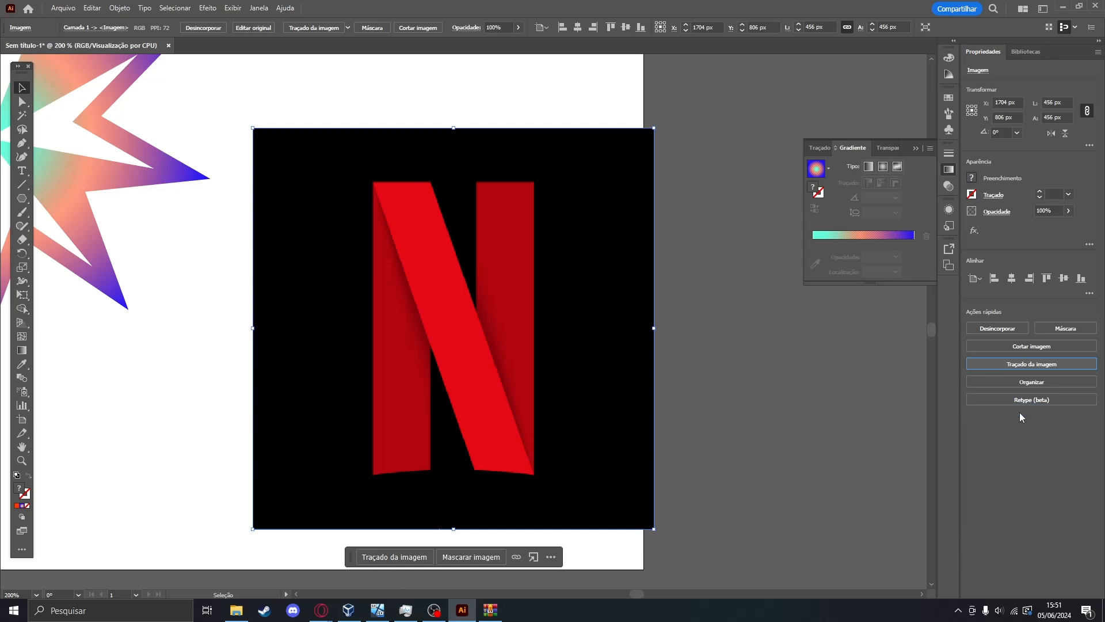
{"action": "left_click", "coordinate": [692, 468]}
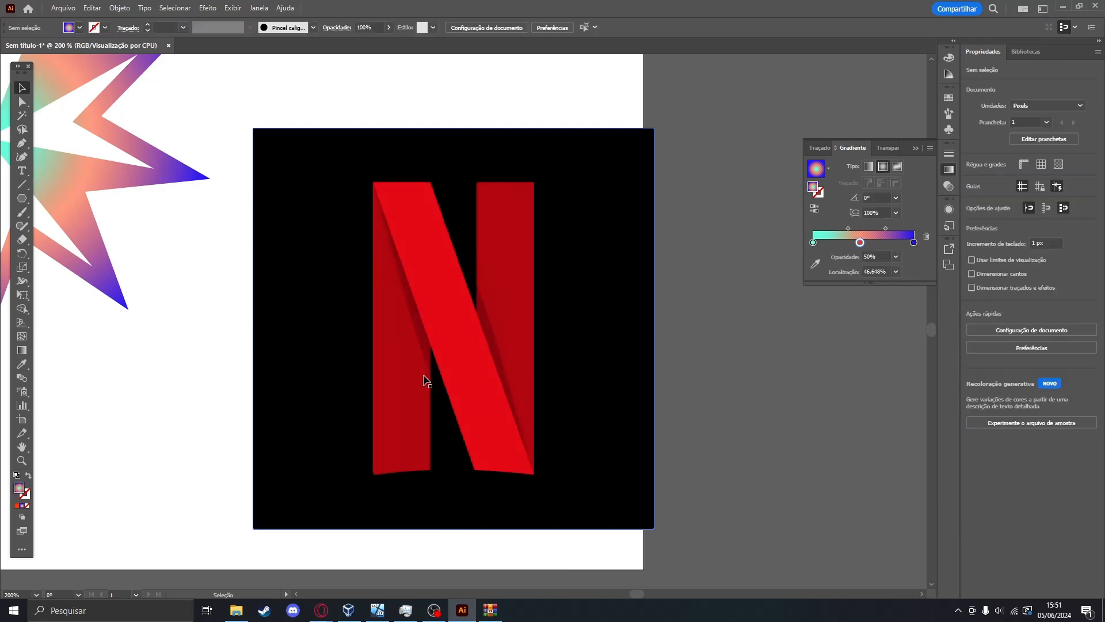
{"action": "mouse_move", "coordinate": [382, 363]}
{"action": "left_mouse_down"}
{"action": "mouse_move", "coordinate": [440, 337]}
{"action": "mouse_move", "coordinate": [419, 340]}
{"action": "left_mouse_up"}
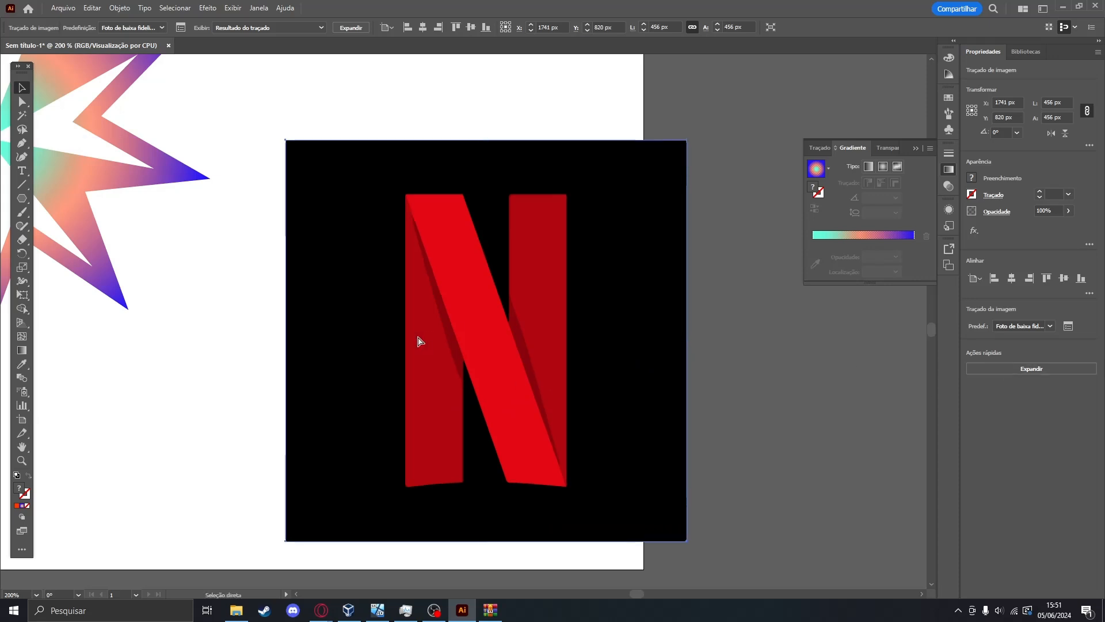
{"action": "key", "text": "ctrl+z"}
{"action": "key", "text": "ctrl+z"}
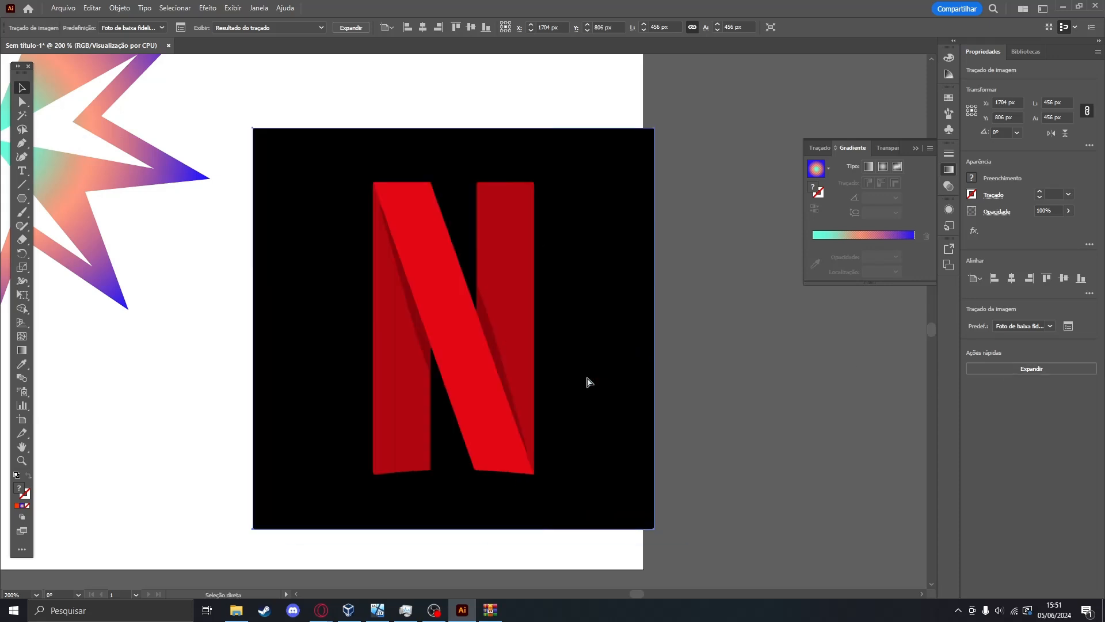
Compare the original Netflix image with its traced version by repeatedly undoing and redoing the image trace.
{"action": "key", "text": "ctrl+z"}
{"action": "key", "text": "ctrl+shift+z"}
{"action": "key", "text": "ctrl+z"}
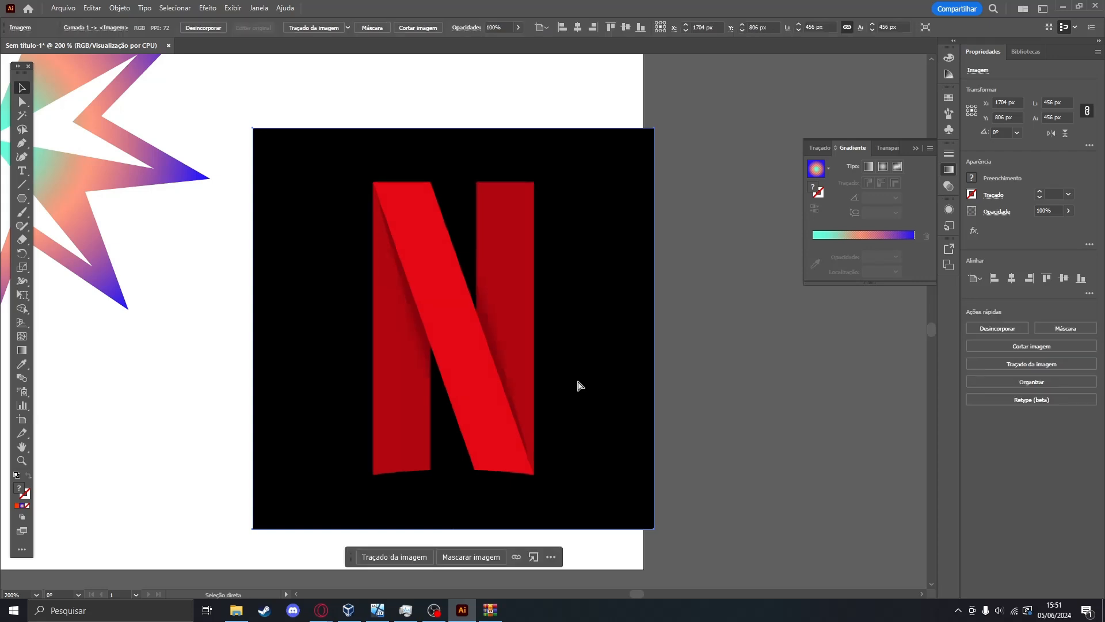
{"action": "key", "text": "ctrl+shift+z"}
{"action": "key", "text": "ctrl+z"}
{"action": "key", "text": "ctrl+shift+z"}
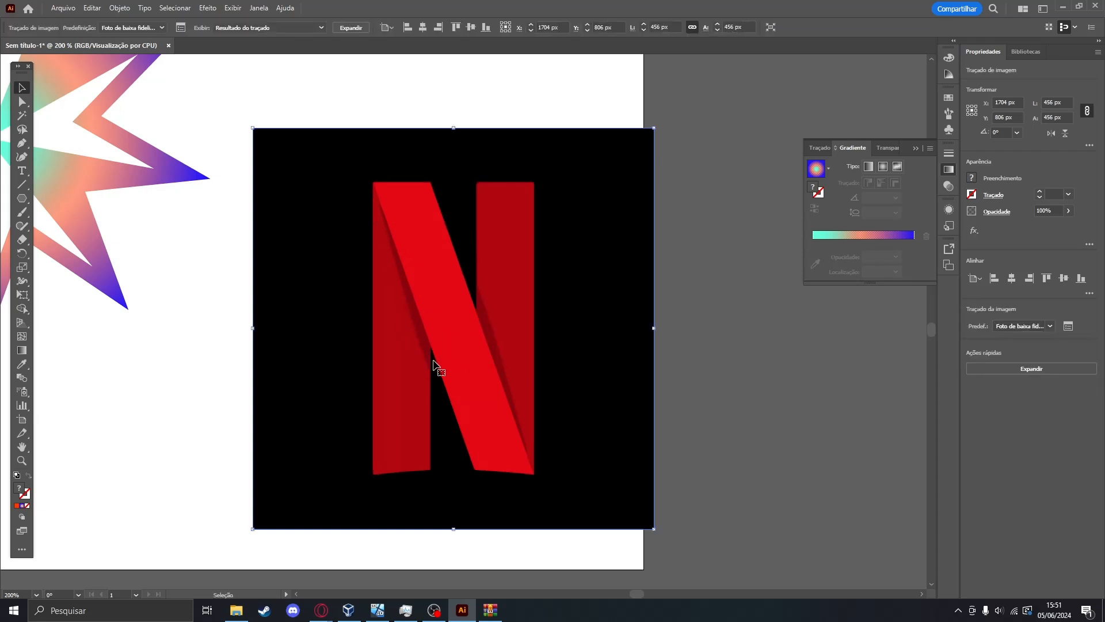
{"action": "key", "text": "a"}
{"action": "key", "text": "ctrl+z"}
{"action": "key", "text": "v"}
{"action": "key", "text": "ctrl+shift+z"}
Change the image trace preset of the Netflix N to "16 cores" and inspect the shadow beside its diagonal band up close.
{"action": "left_click", "coordinate": [1042, 327]}
{"action": "left_click", "coordinate": [1035, 418]}
{"action": "scroll", "coordinate": [495, 334], "scroll_direction": "up", "scroll_amount": 8}
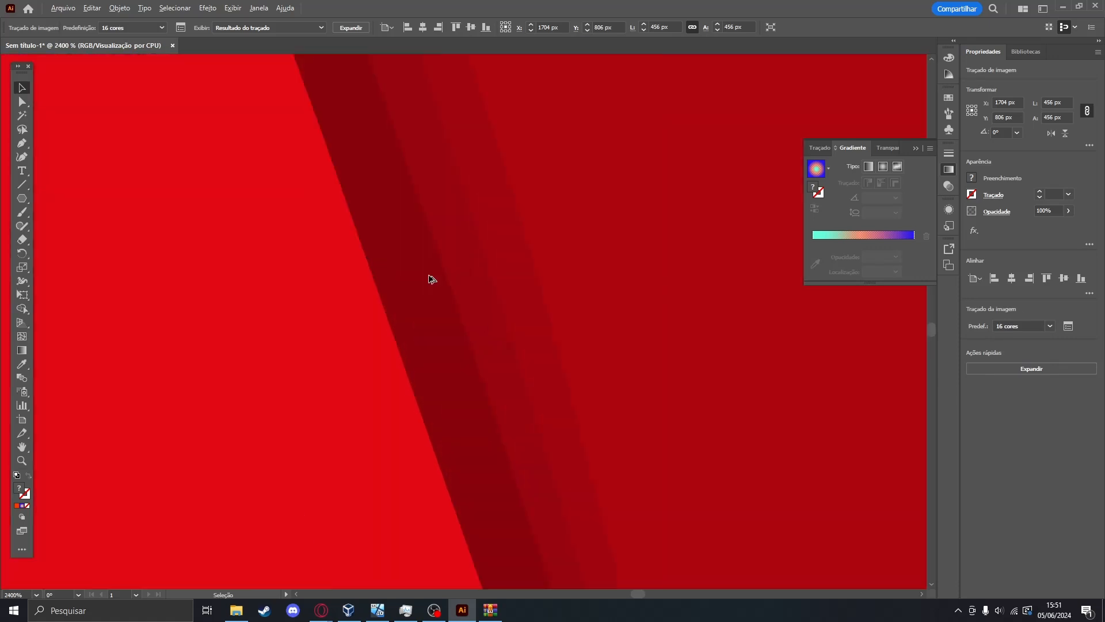
{"action": "scroll", "coordinate": [402, 224], "scroll_direction": "down", "scroll_amount": 8}
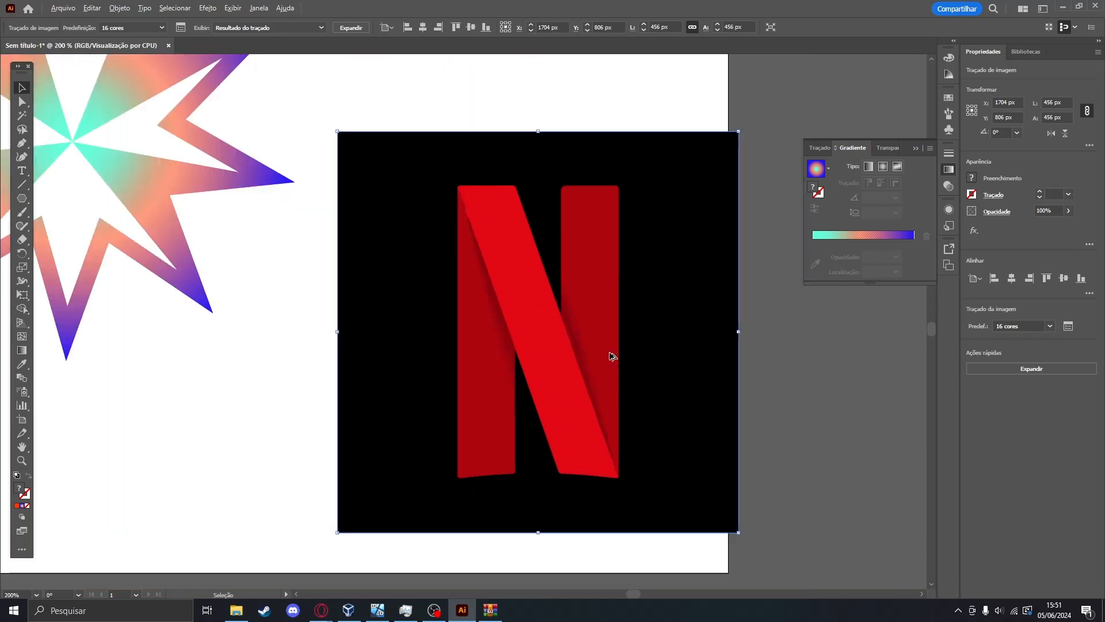
{"action": "left_click_drag", "start_coordinate": [839, 389], "coordinate": [817, 358]}
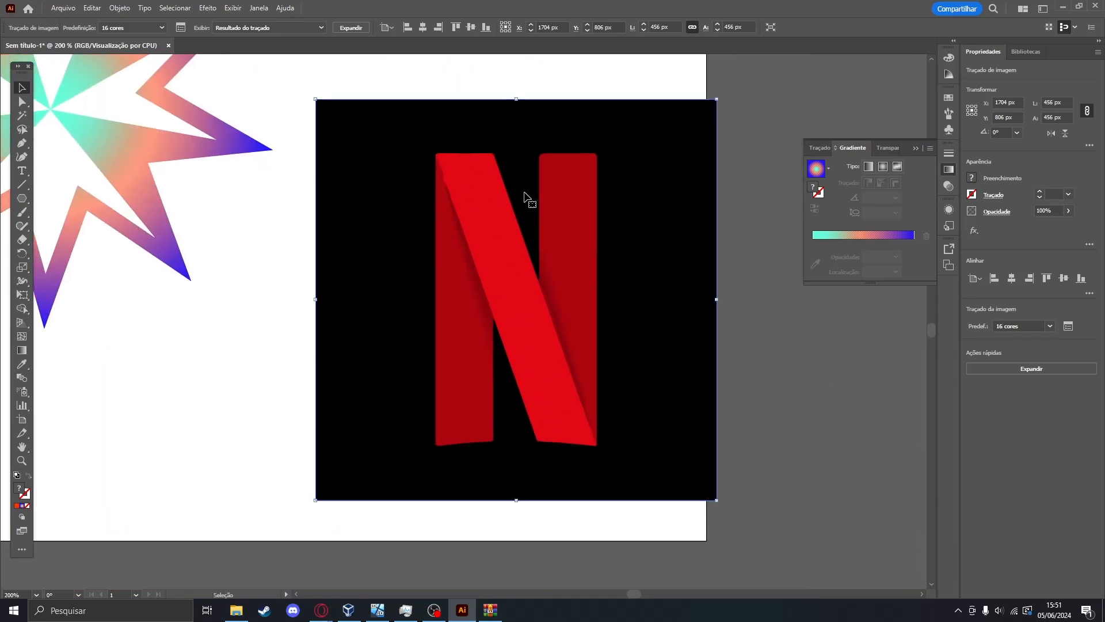
Expand the traced Netflix N into vector paths, ungroup the result once, and deselect it.
{"action": "left_click", "coordinate": [1031, 368]}
{"action": "left_click", "coordinate": [1009, 374]}
{"action": "left_click", "coordinate": [793, 355]}
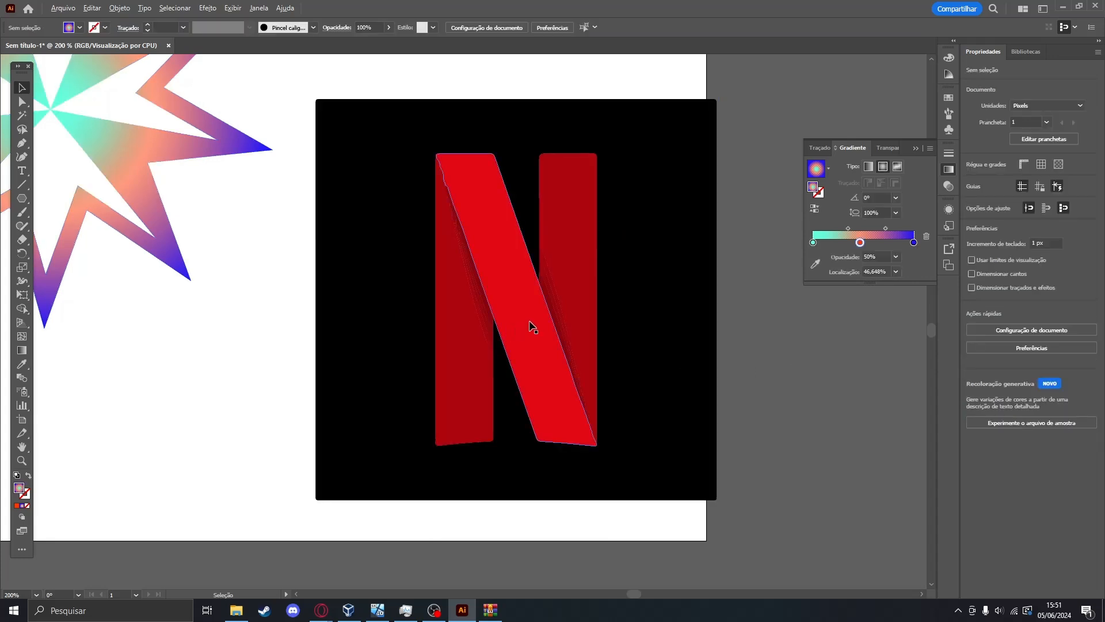
Examine the expanded N's edges, rounded corners and layered shadow shapes along the diagonal band at several magnifications.
{"action": "scroll", "coordinate": [533, 331], "scroll_direction": "up", "scroll_amount": 6}
{"action": "scroll", "coordinate": [530, 345], "scroll_direction": "down", "scroll_amount": 5}
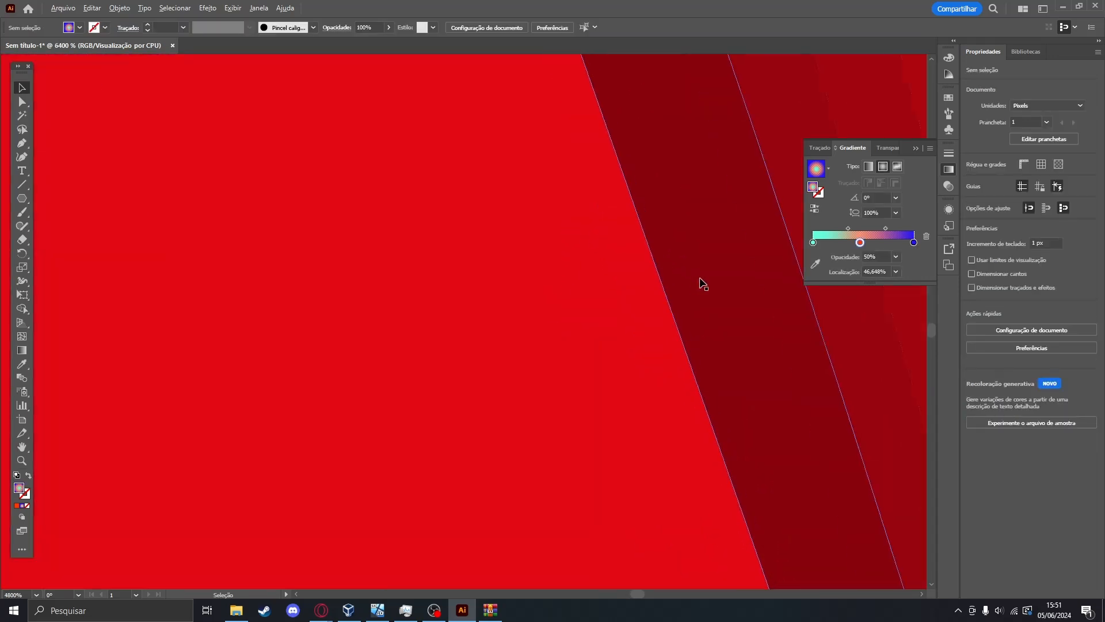
{"action": "scroll", "coordinate": [593, 295], "scroll_direction": "down", "scroll_amount": 4}
{"action": "scroll", "coordinate": [588, 296], "scroll_direction": "up", "scroll_amount": 4}
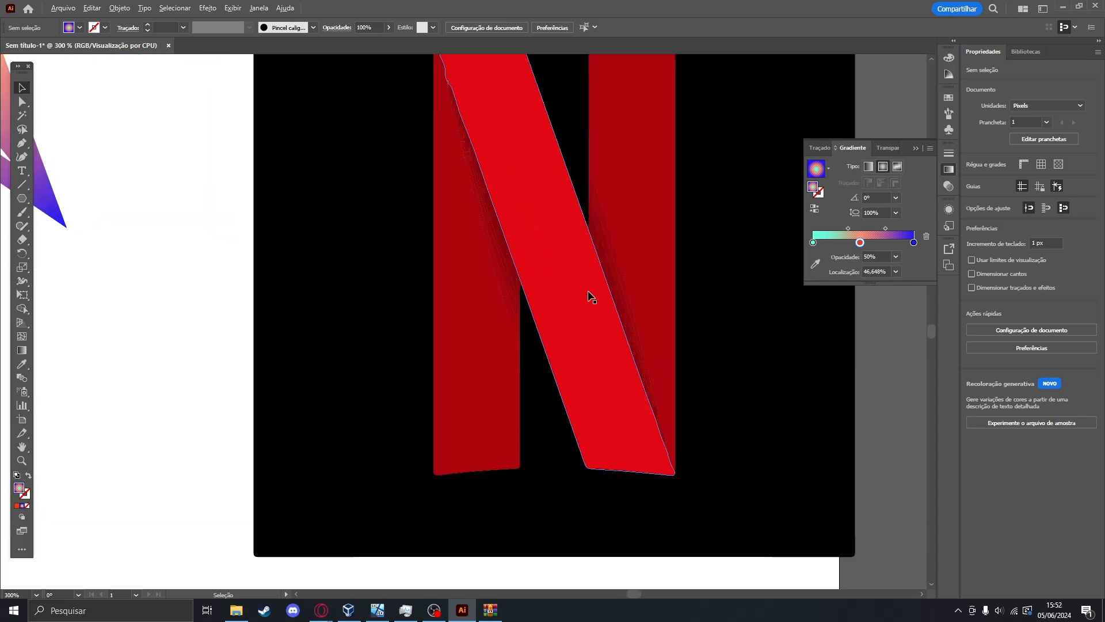
{"action": "left_click_drag", "start_coordinate": [454, 158], "coordinate": [415, 172]}
{"action": "scroll", "coordinate": [389, 140], "scroll_direction": "up", "scroll_amount": 3}
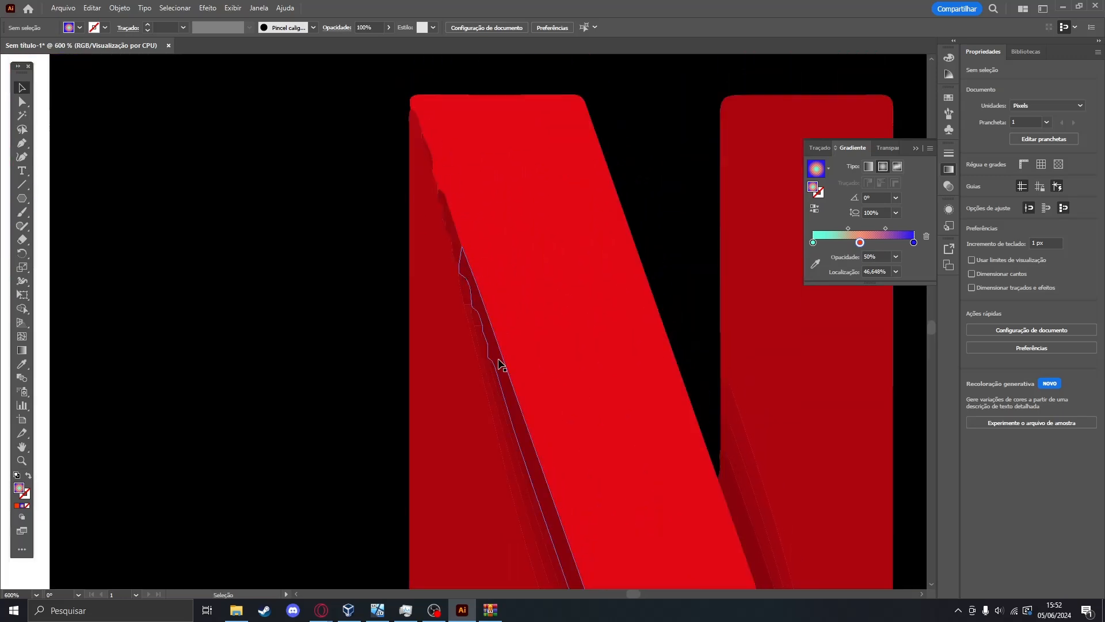
{"action": "scroll", "coordinate": [584, 368], "scroll_direction": "down", "scroll_amount": 4}
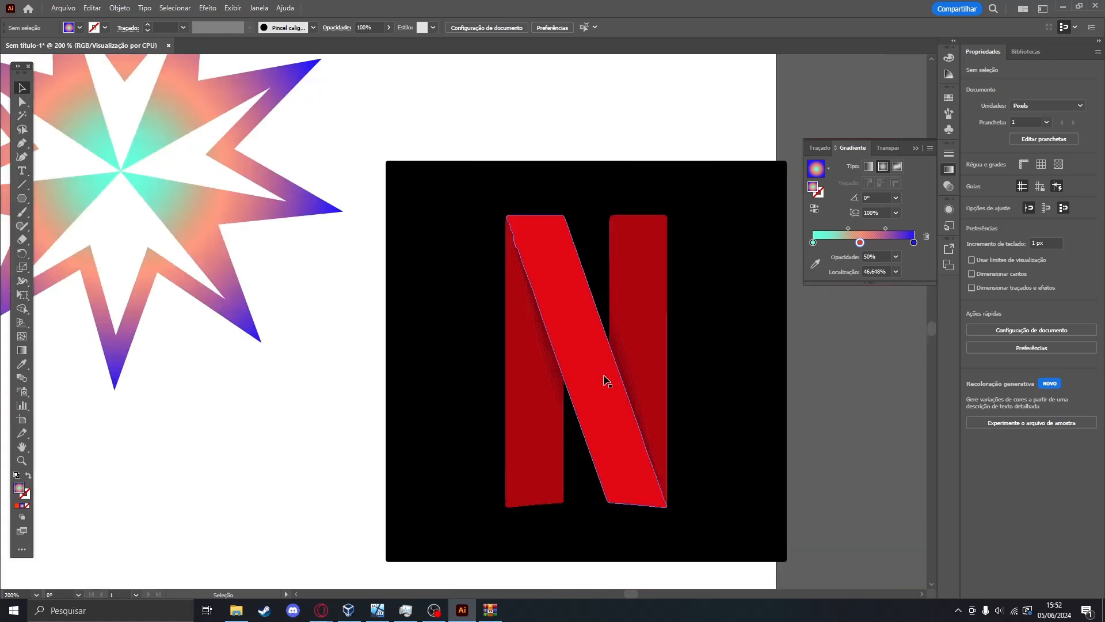
{"action": "left_click_drag", "start_coordinate": [818, 437], "coordinate": [741, 363]}
{"action": "scroll", "coordinate": [744, 404], "scroll_direction": "down", "scroll_amount": 1}
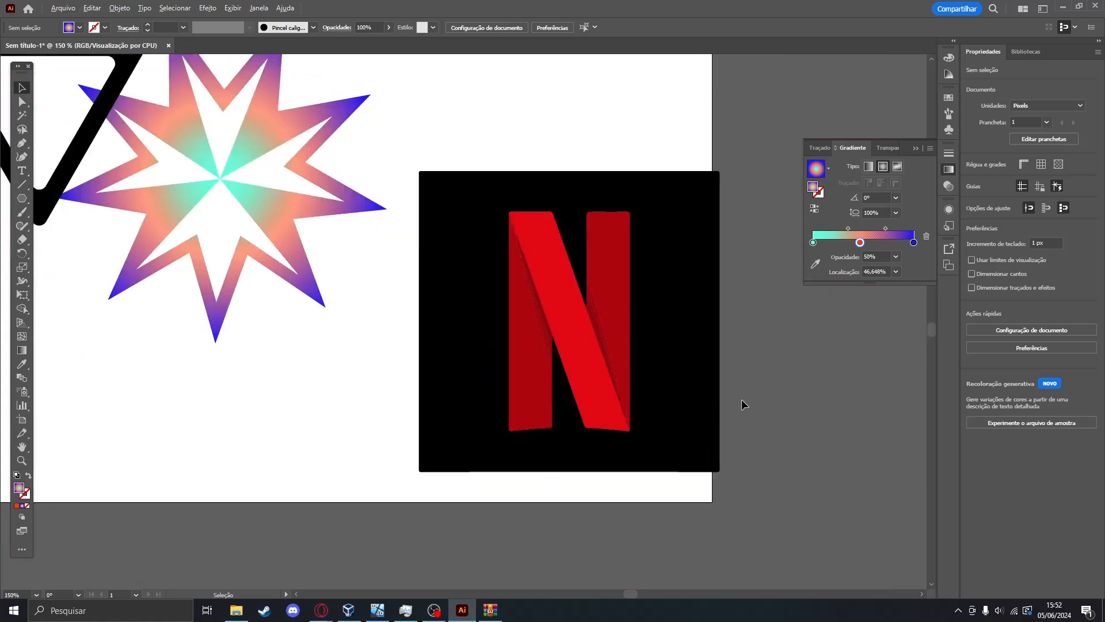
{"action": "scroll", "coordinate": [741, 399], "scroll_direction": "up", "scroll_amount": 2}
{"action": "scroll", "coordinate": [623, 350], "scroll_direction": "down", "scroll_amount": 1}
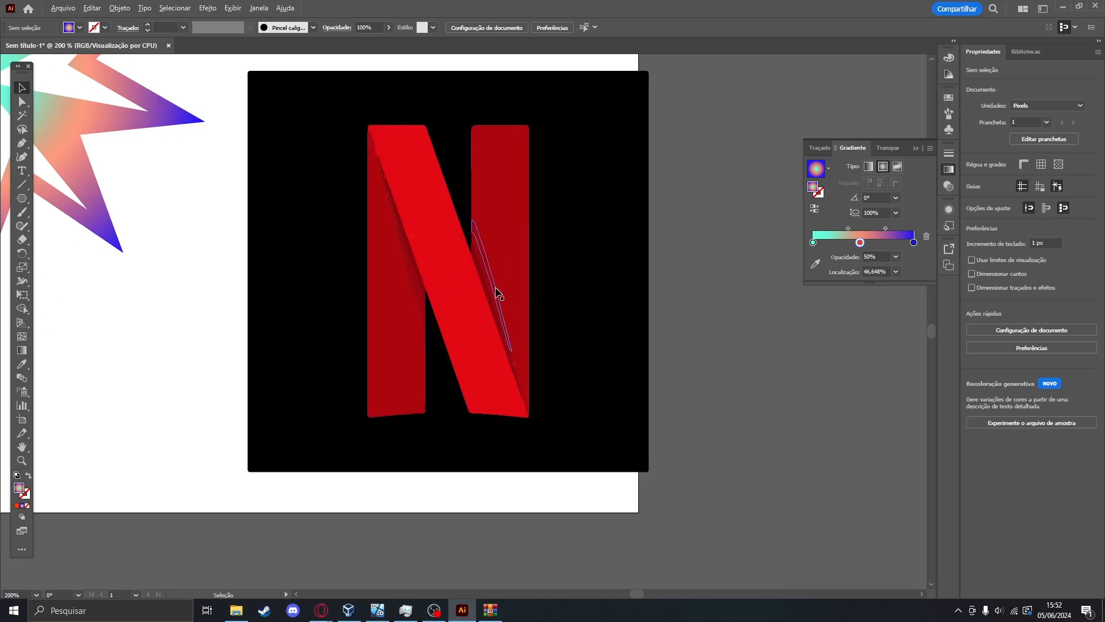
{"action": "scroll", "coordinate": [499, 291], "scroll_direction": "up", "scroll_amount": 2}
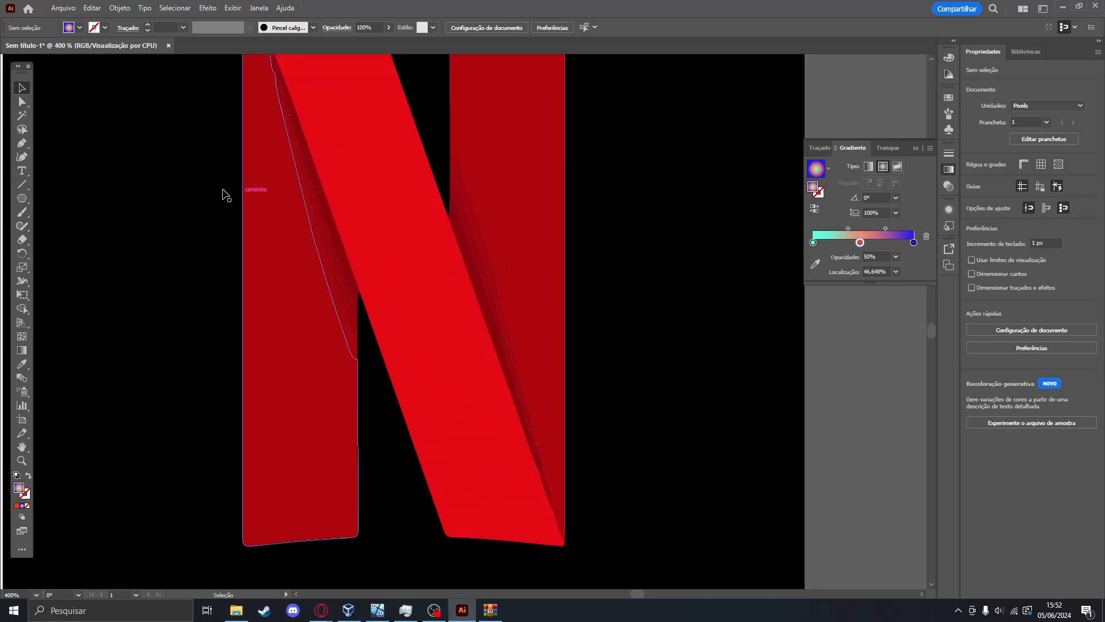
{"action": "left_click_drag", "start_coordinate": [163, 194], "coordinate": [229, 254]}
{"action": "scroll", "coordinate": [237, 264], "scroll_direction": "down", "scroll_amount": 1}
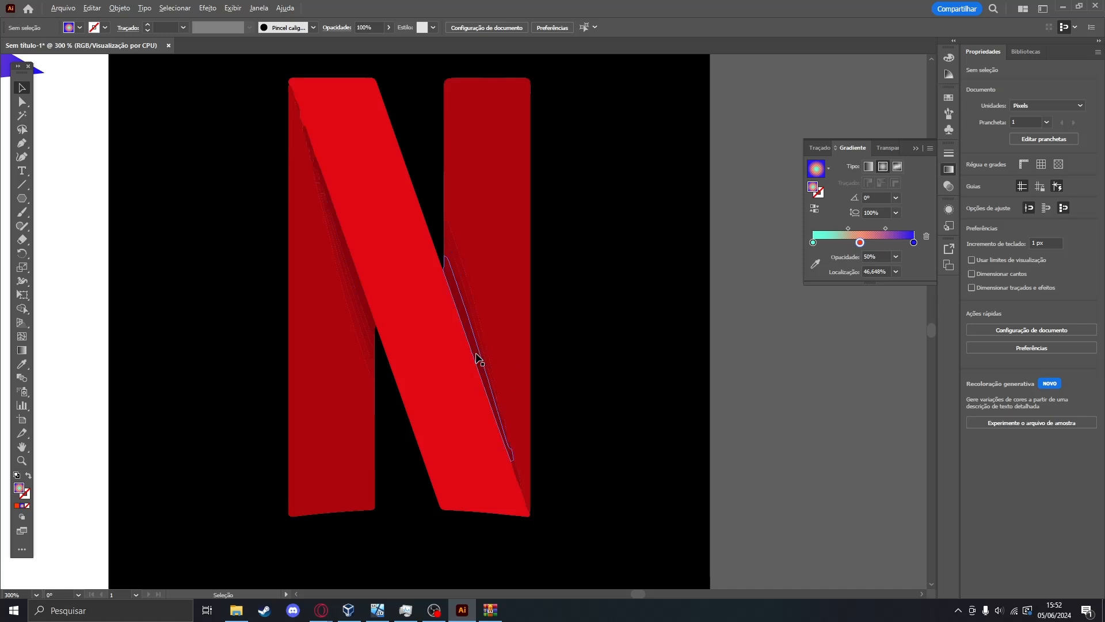
{"action": "scroll", "coordinate": [478, 361], "scroll_direction": "up", "scroll_amount": 2}
{"action": "scroll", "coordinate": [457, 205], "scroll_direction": "down", "scroll_amount": 1}
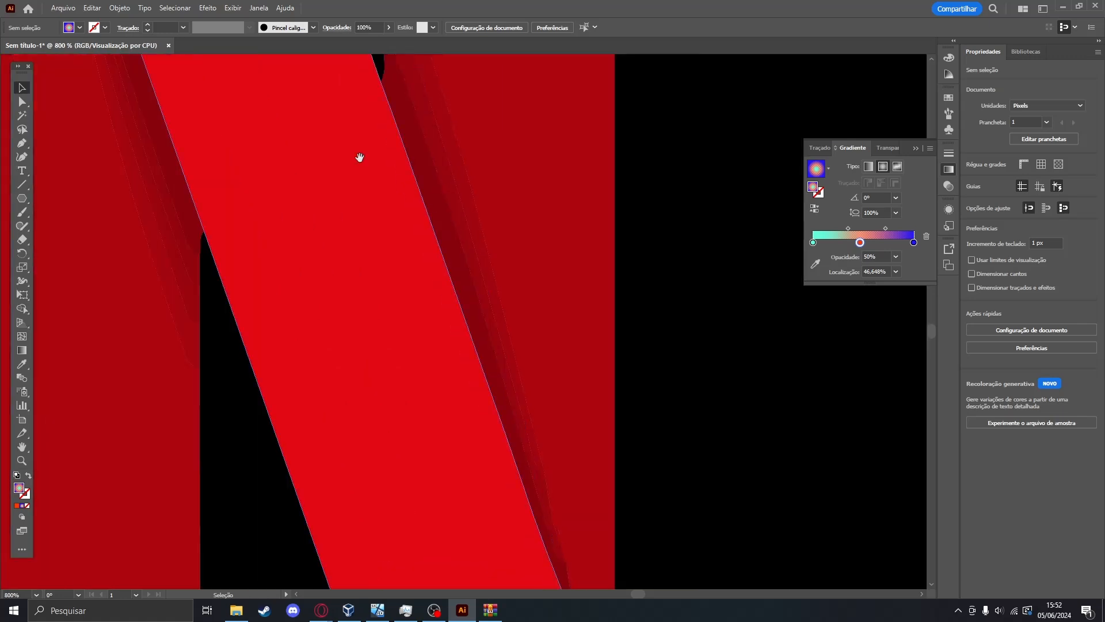
{"action": "left_click_drag", "start_coordinate": [361, 158], "coordinate": [506, 230]}
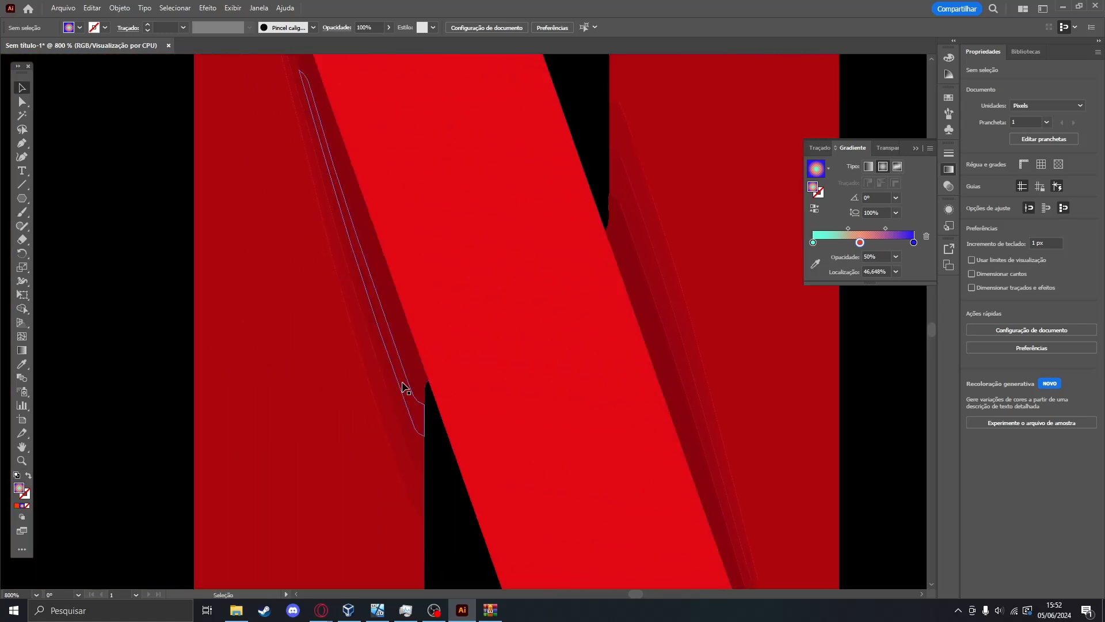
{"action": "scroll", "coordinate": [482, 247], "scroll_direction": "down", "scroll_amount": 3}
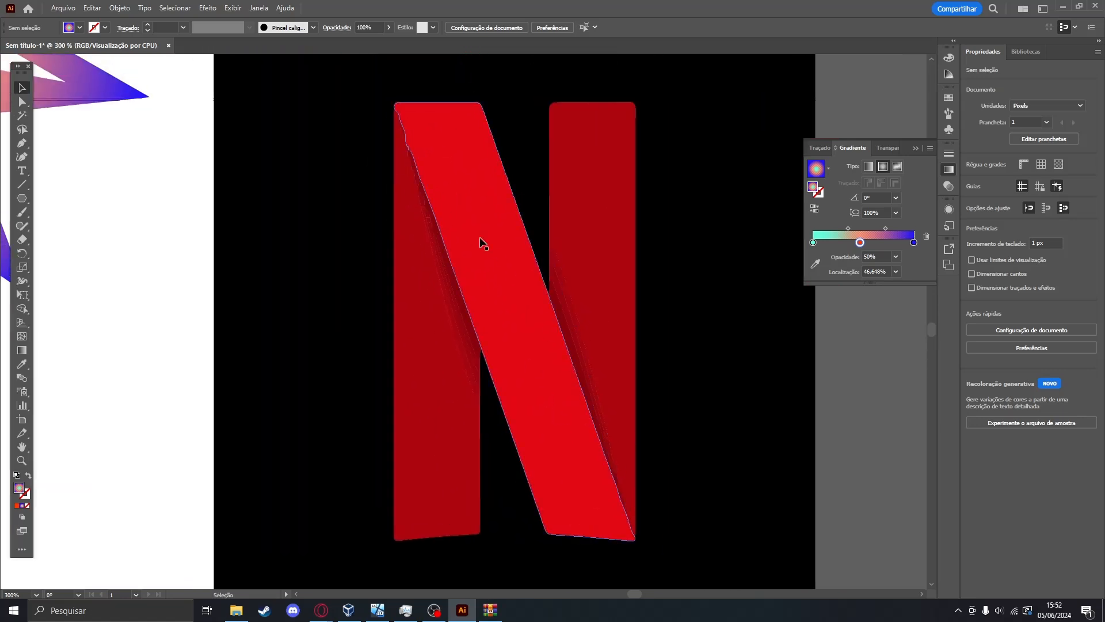
{"action": "scroll", "coordinate": [383, 484], "scroll_direction": "up", "scroll_amount": 2}
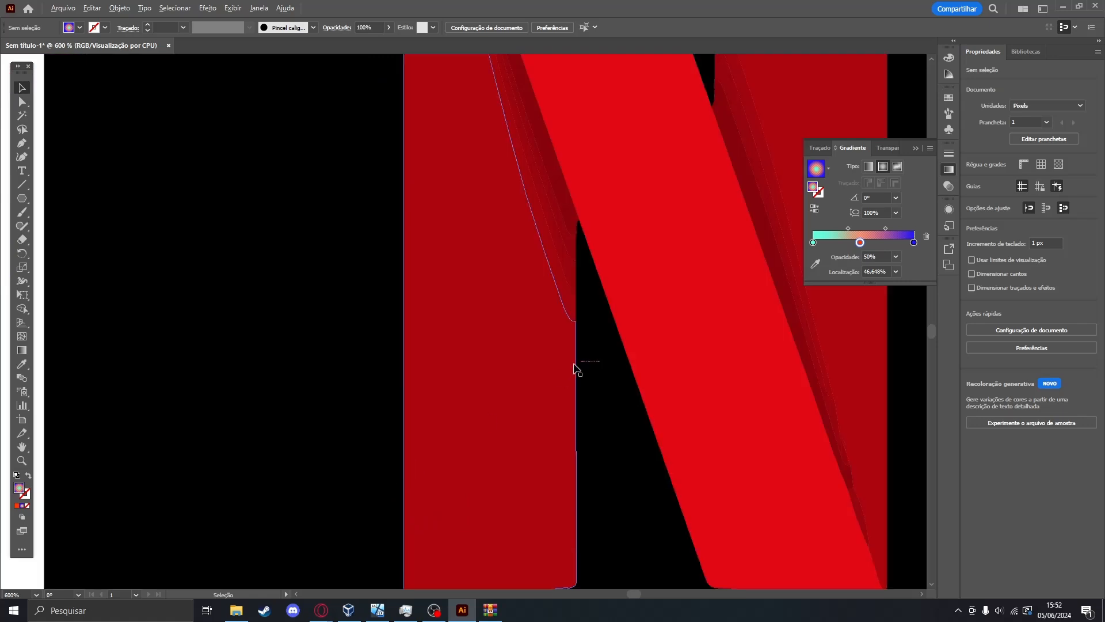
Ungroup the remaining Netflix N group into separate paths and clear the selection.
{"action": "left_click", "coordinate": [564, 342]}
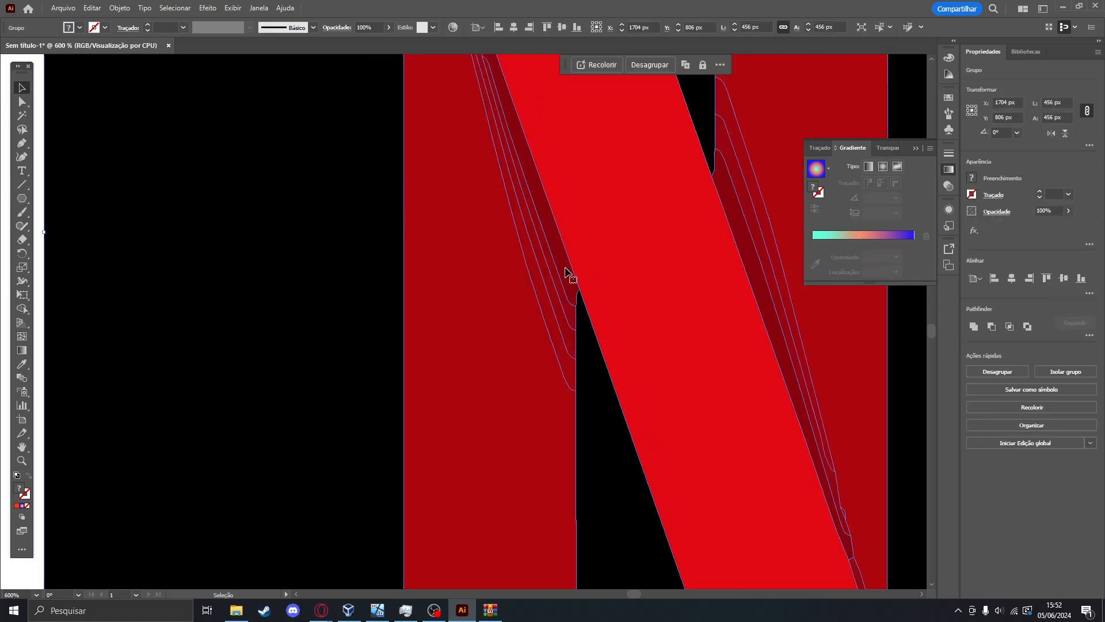
{"action": "scroll", "coordinate": [590, 254], "scroll_direction": "down", "scroll_amount": 2}
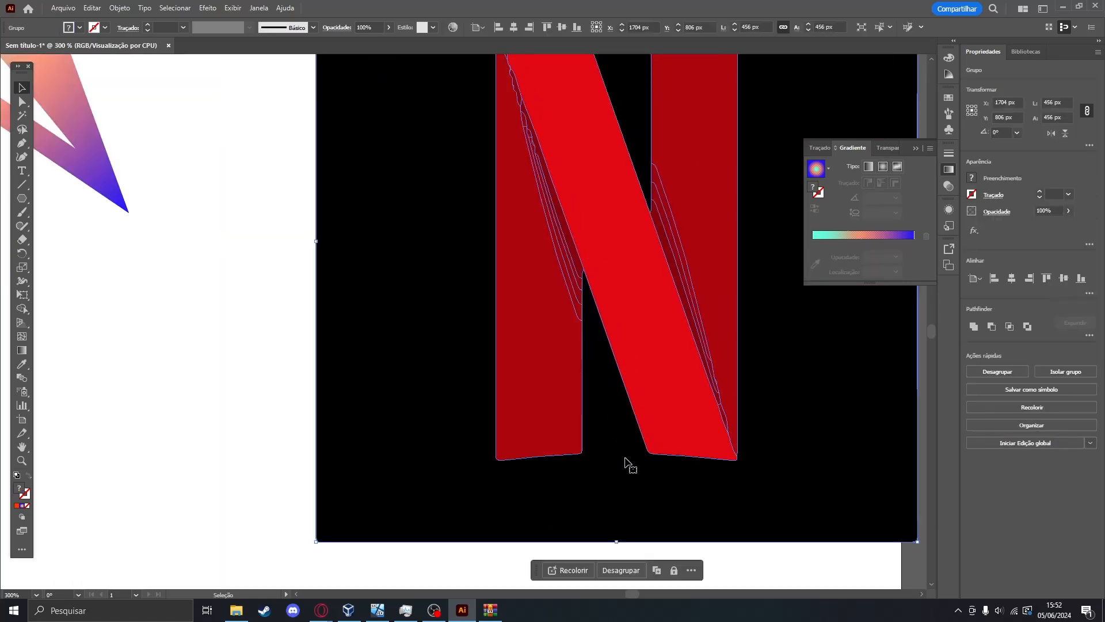
{"action": "scroll", "coordinate": [629, 461], "scroll_direction": "down", "scroll_amount": 2}
{"action": "left_click", "coordinate": [620, 484], "text": "shift"}
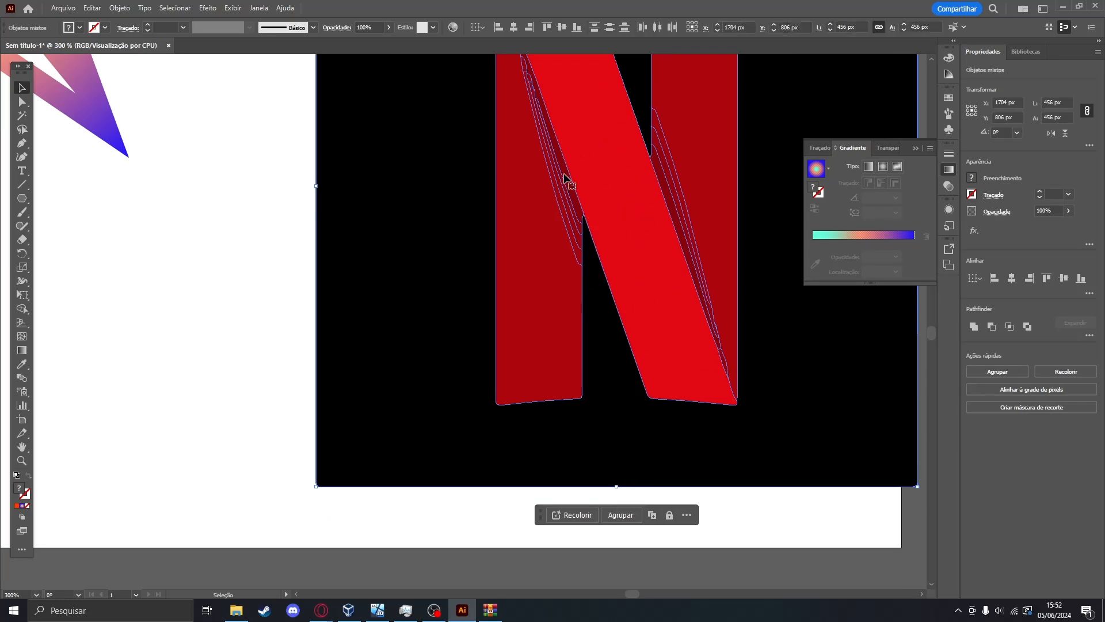
{"action": "scroll", "coordinate": [518, 305], "scroll_direction": "up", "scroll_amount": 1}
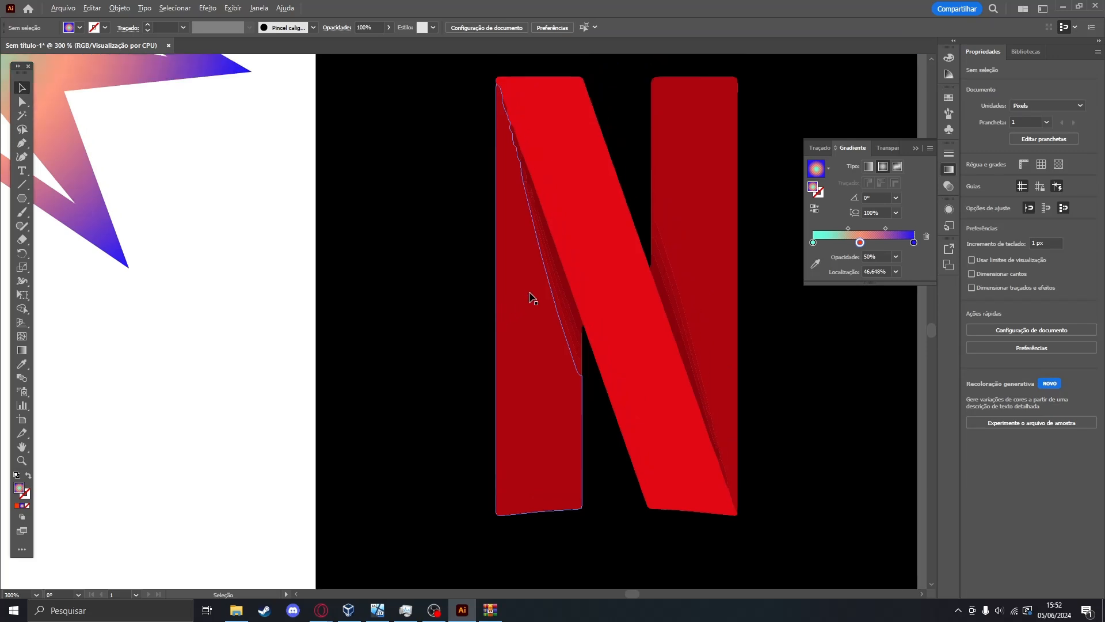
Select the shadow strips on the N's left bar and recolor them with the bar's dark red using the Eyedropper.
{"action": "scroll", "coordinate": [531, 298], "scroll_direction": "up", "scroll_amount": 3}
{"action": "left_click", "coordinate": [637, 414]}
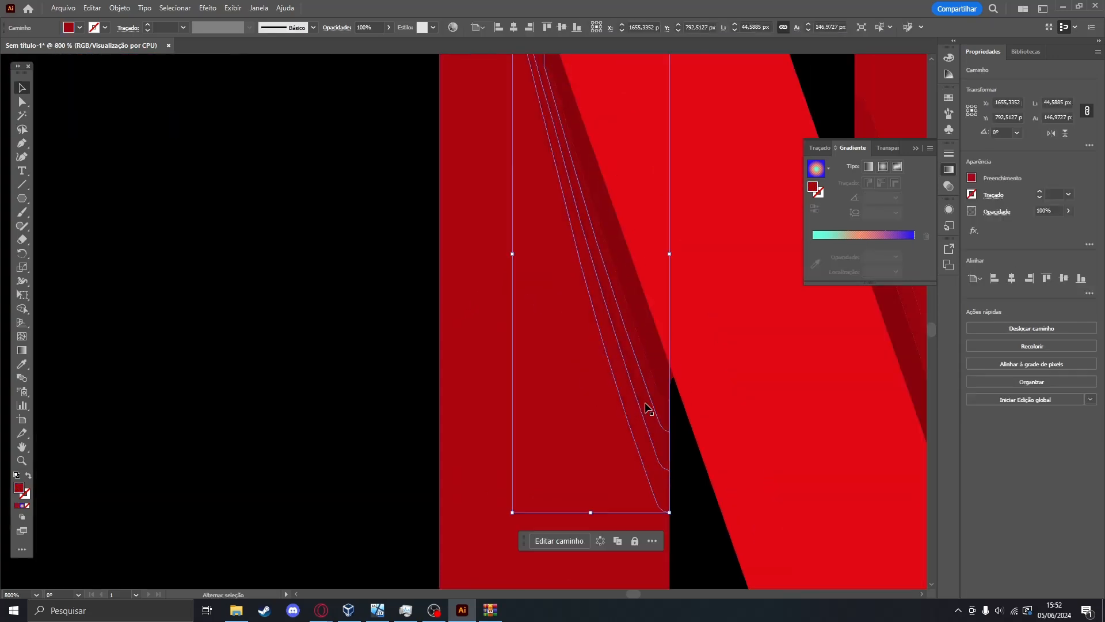
{"action": "left_click", "coordinate": [655, 397], "text": "shift"}
{"action": "left_click", "coordinate": [670, 376], "text": "shift"}
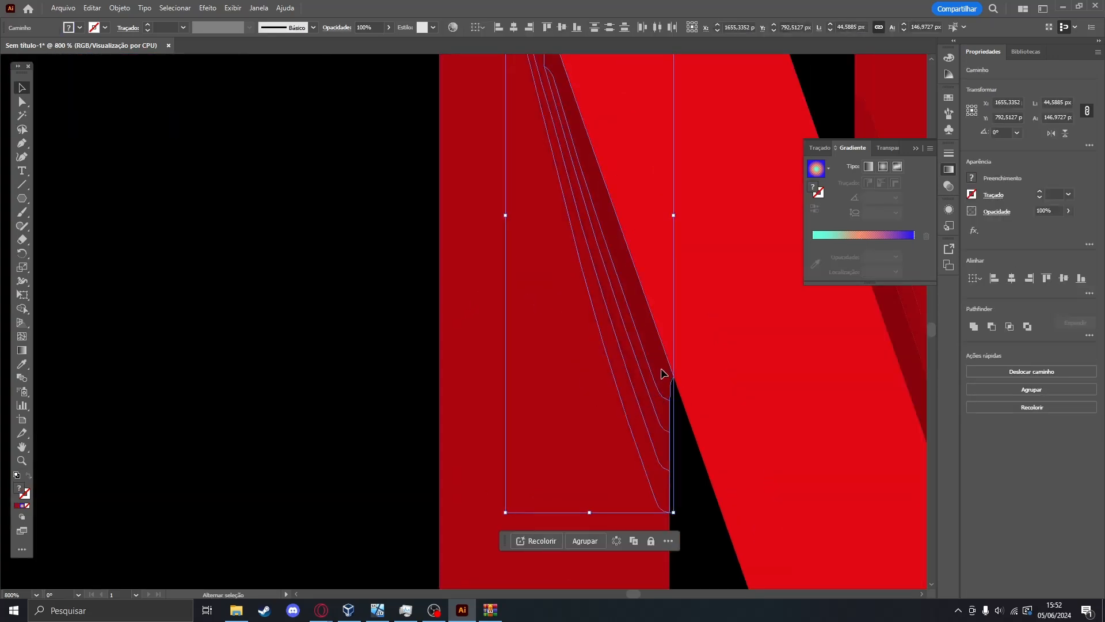
{"action": "key", "text": "i"}
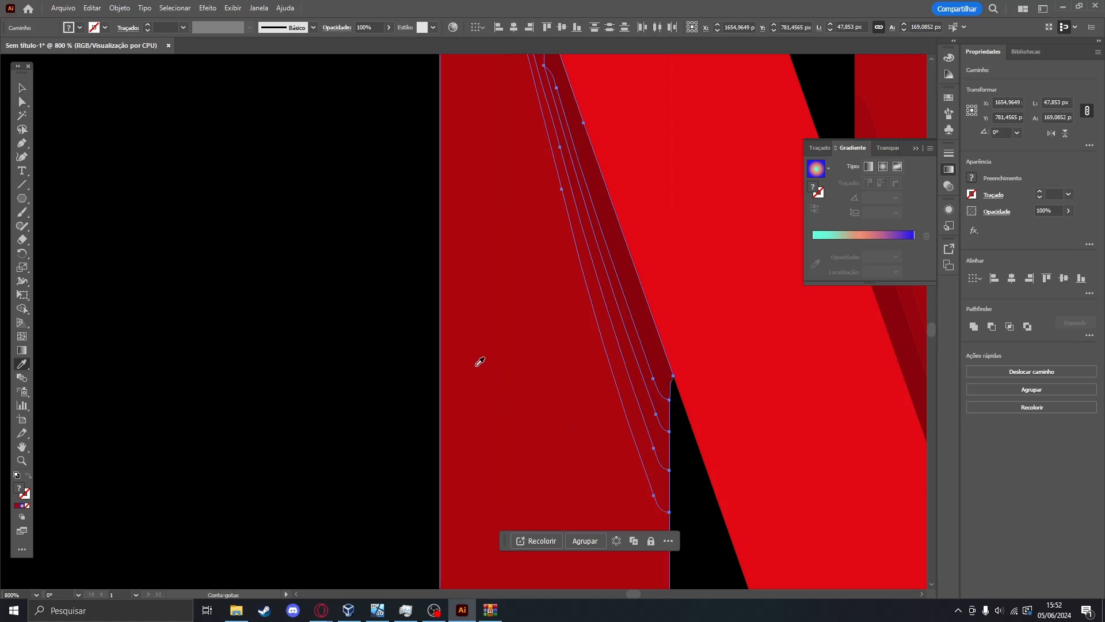
{"action": "left_click", "coordinate": [478, 364]}
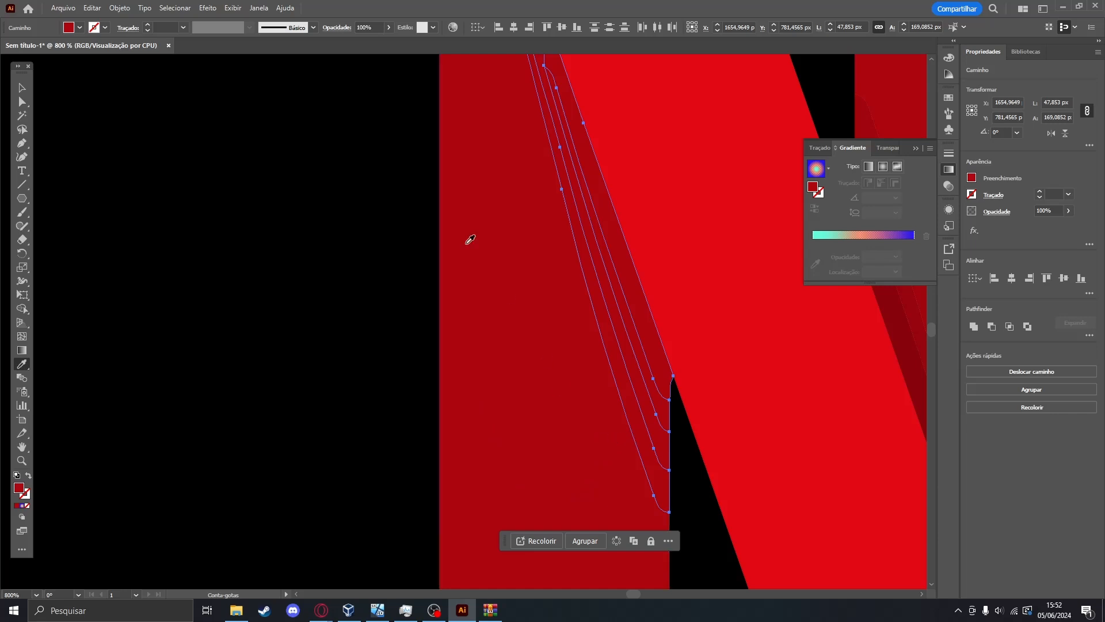
Select the shadow strips on the N's right bar and recolor them with the bar's dark red using the Eyedropper.
{"action": "left_click_drag", "start_coordinate": [494, 210], "coordinate": [138, 234]}
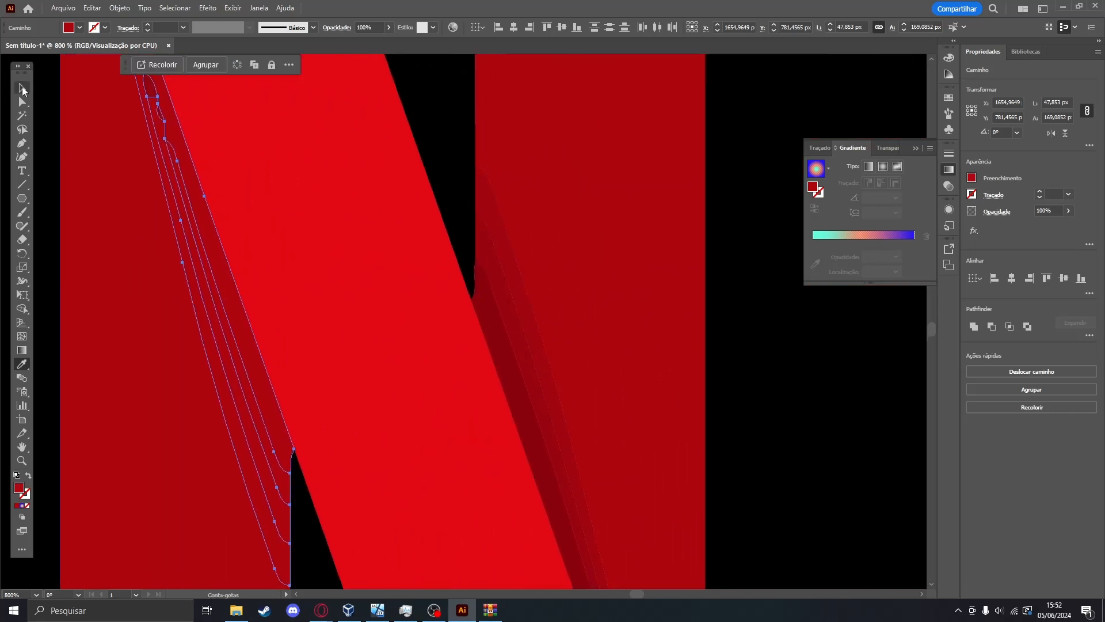
{"action": "left_click", "coordinate": [22, 88]}
{"action": "left_click", "coordinate": [772, 380]}
{"action": "left_click", "coordinate": [484, 332]}
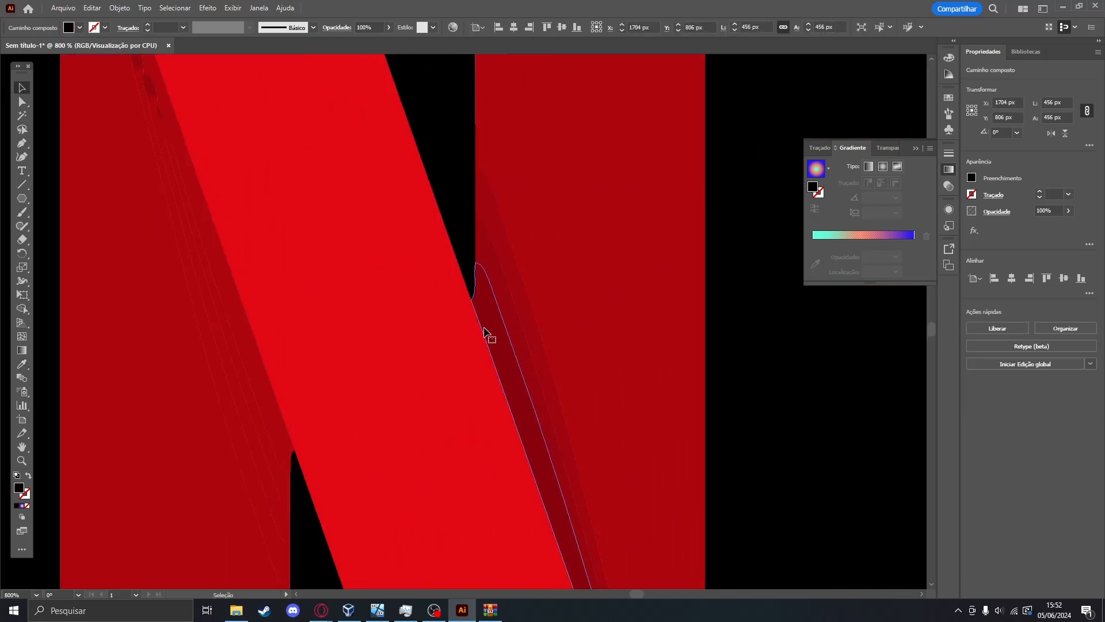
{"action": "left_click_drag", "start_coordinate": [506, 309], "coordinate": [523, 301]}
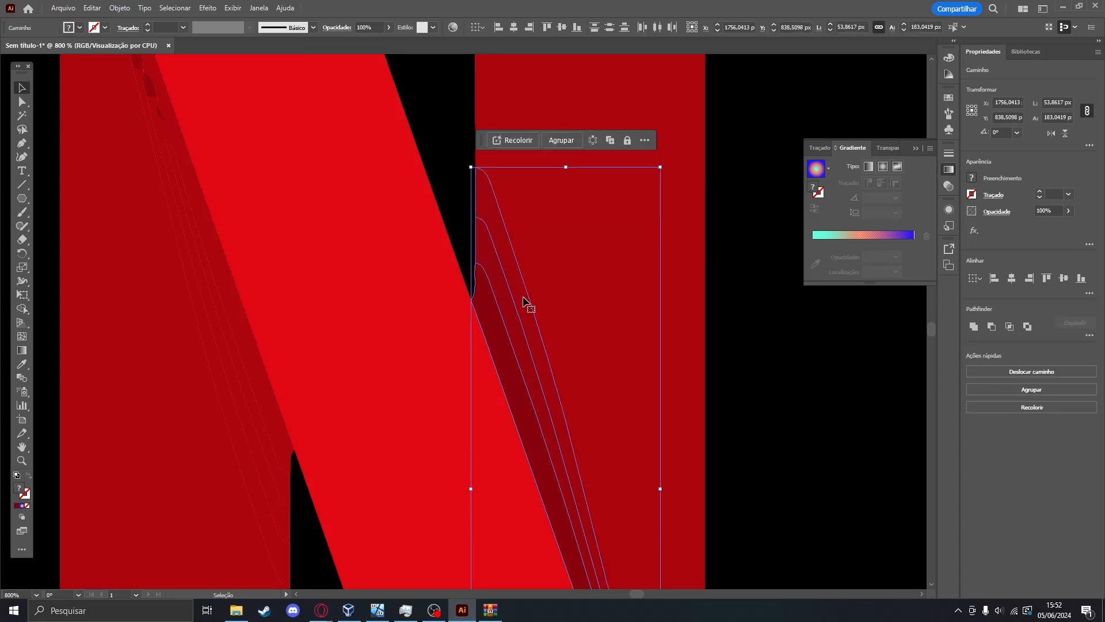
{"action": "key", "text": "i"}
{"action": "left_click", "coordinate": [597, 264]}
Select the small shadow fragments along the upper edge of the N's left bar and recolor them with the bar's dark red using the Eyedropper.
{"action": "left_click_drag", "start_coordinate": [279, 168], "coordinate": [585, 394]}
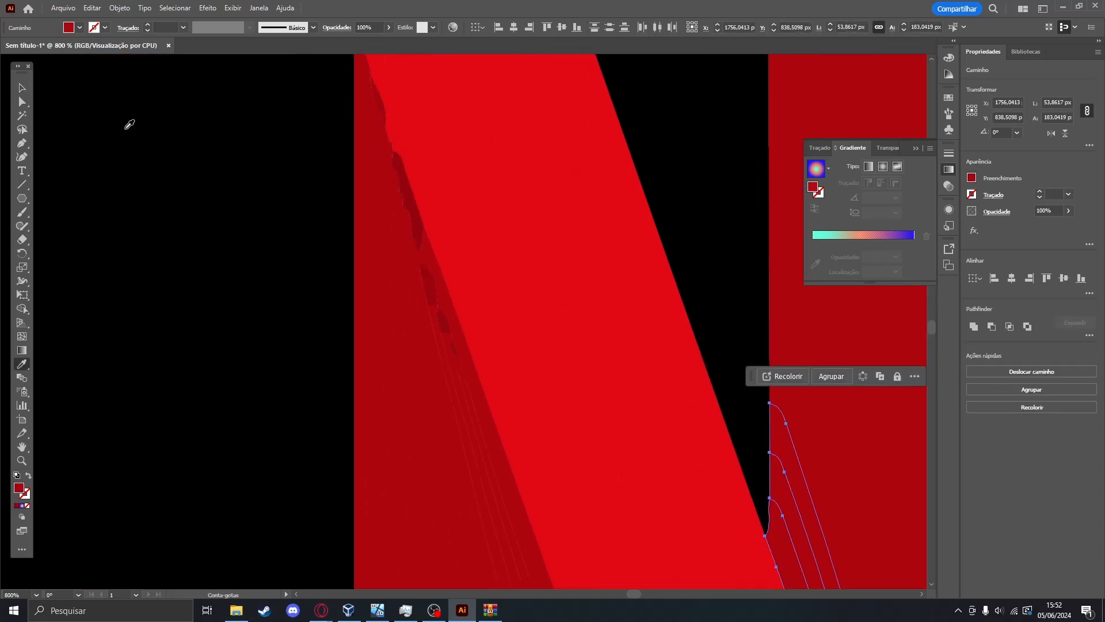
{"action": "left_click", "coordinate": [21, 88]}
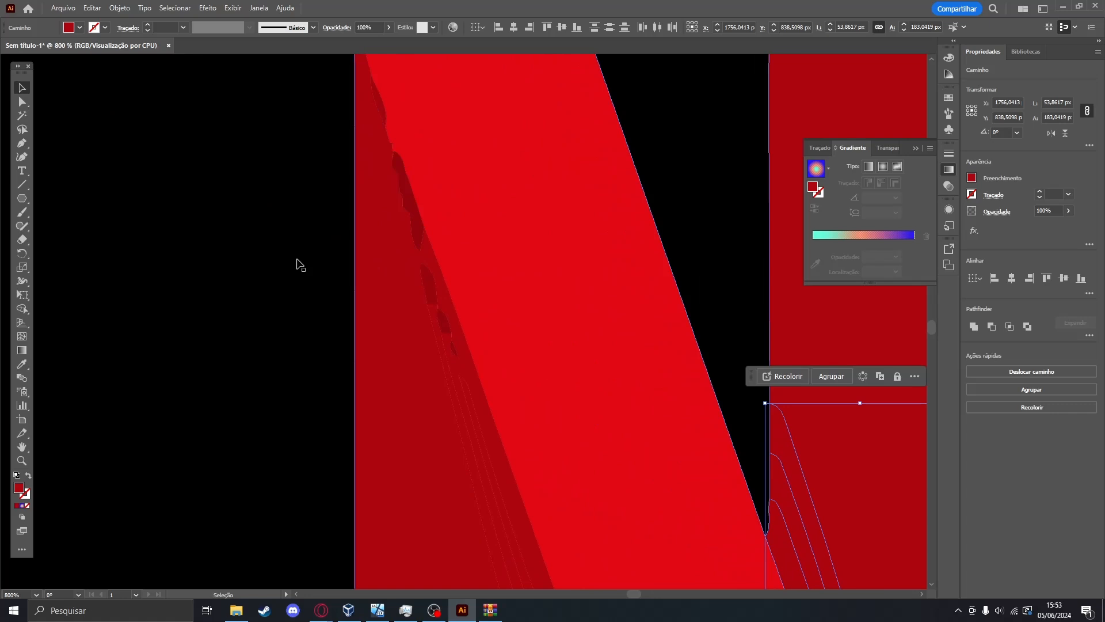
{"action": "left_click", "coordinate": [446, 322]}
{"action": "left_click", "coordinate": [453, 347], "text": "shift"}
{"action": "left_click", "coordinate": [429, 282], "text": "shift"}
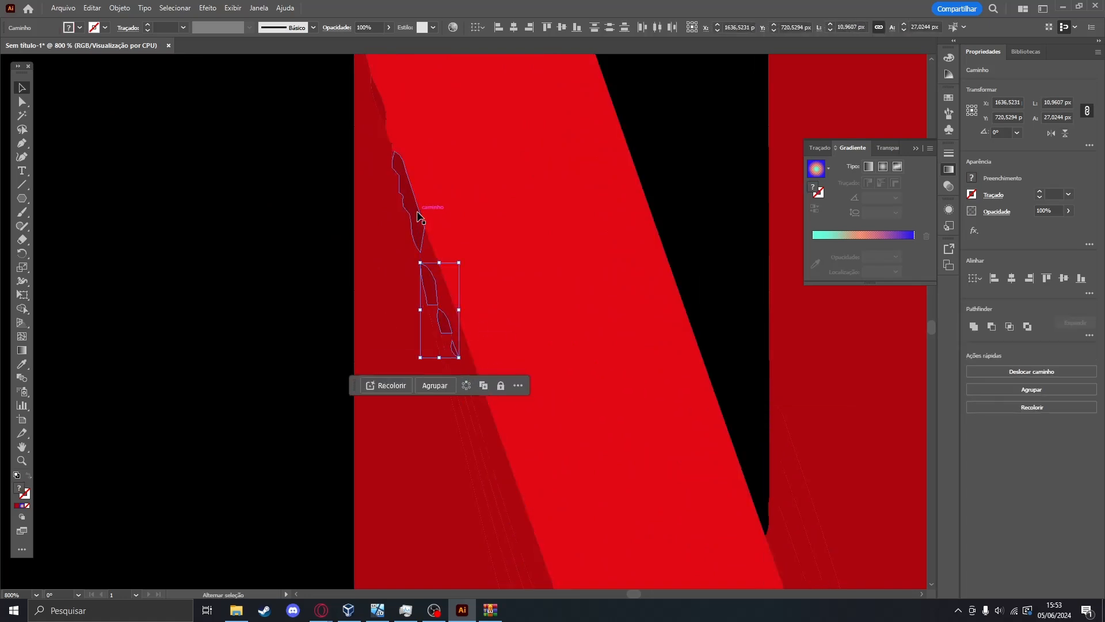
{"action": "left_click", "coordinate": [409, 202], "text": "shift"}
{"action": "left_click", "coordinate": [381, 109], "text": "shift"}
{"action": "key", "text": "i"}
{"action": "left_click", "coordinate": [425, 411]}
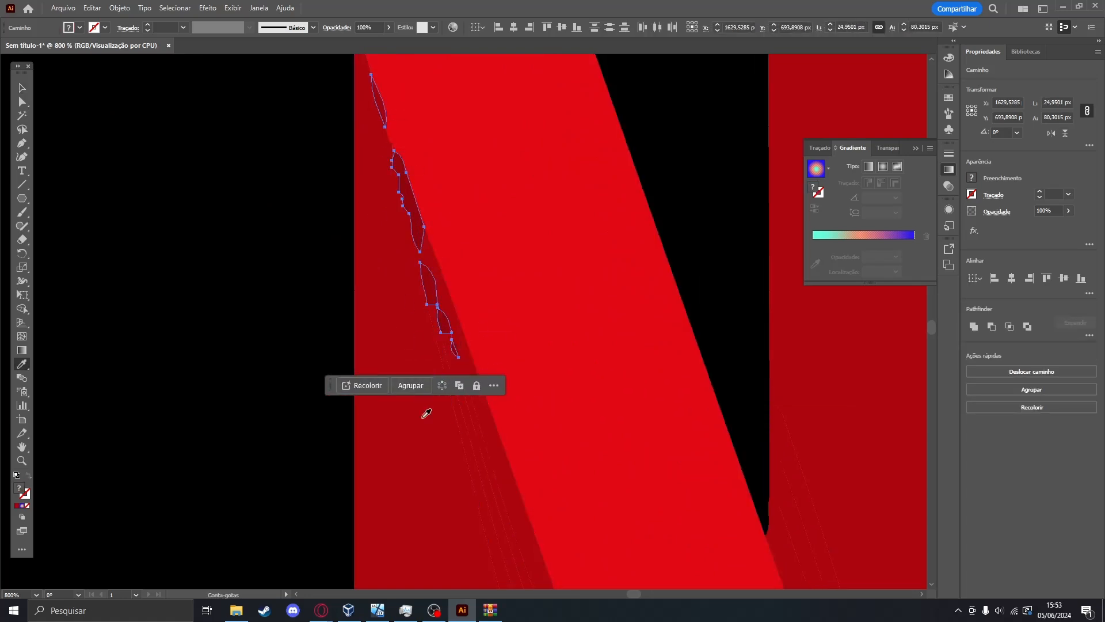
{"action": "key", "text": "v"}
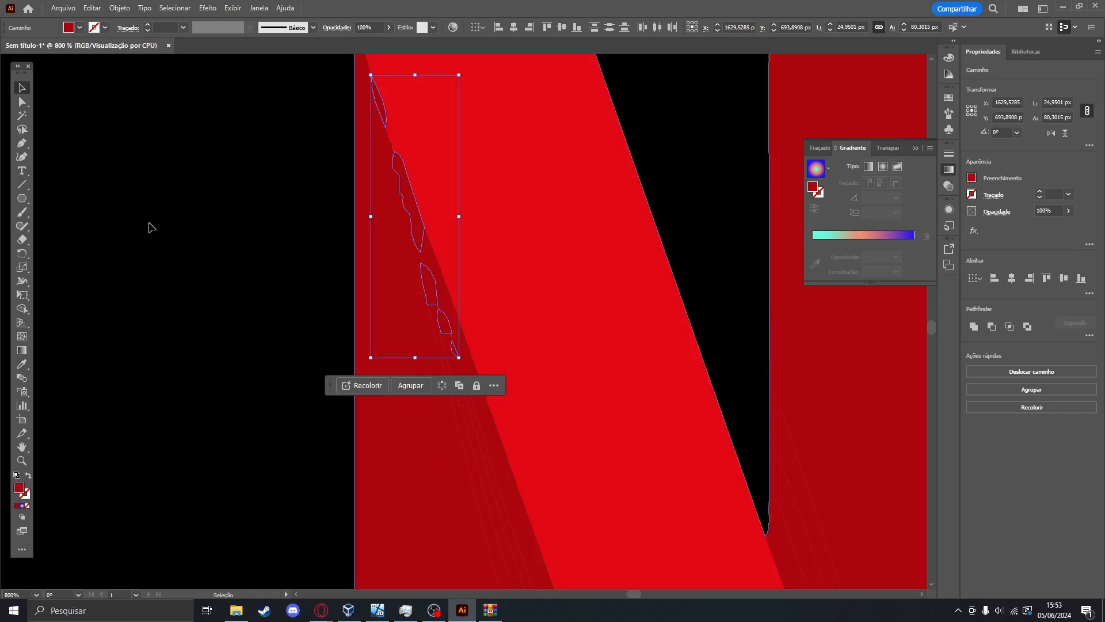
{"action": "left_click", "coordinate": [296, 298]}
Recolor the leftover shadow sliver near the lower end of the N's right bar with the bar's dark red.
{"action": "scroll", "coordinate": [297, 299], "scroll_direction": "down", "scroll_amount": 3}
{"action": "scroll", "coordinate": [466, 247], "scroll_direction": "down", "scroll_amount": 3}
{"action": "scroll", "coordinate": [467, 247], "scroll_direction": "left", "scroll_amount": 2}
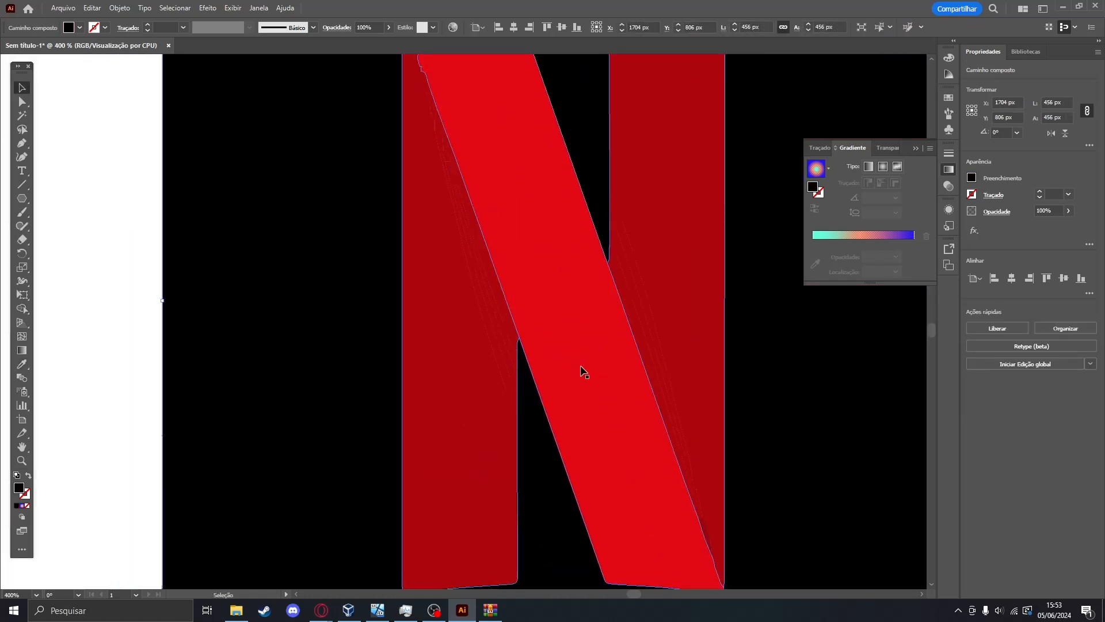
{"action": "scroll", "coordinate": [607, 508], "scroll_direction": "down", "scroll_amount": 3}
{"action": "scroll", "coordinate": [609, 525], "scroll_direction": "up", "scroll_amount": 3}
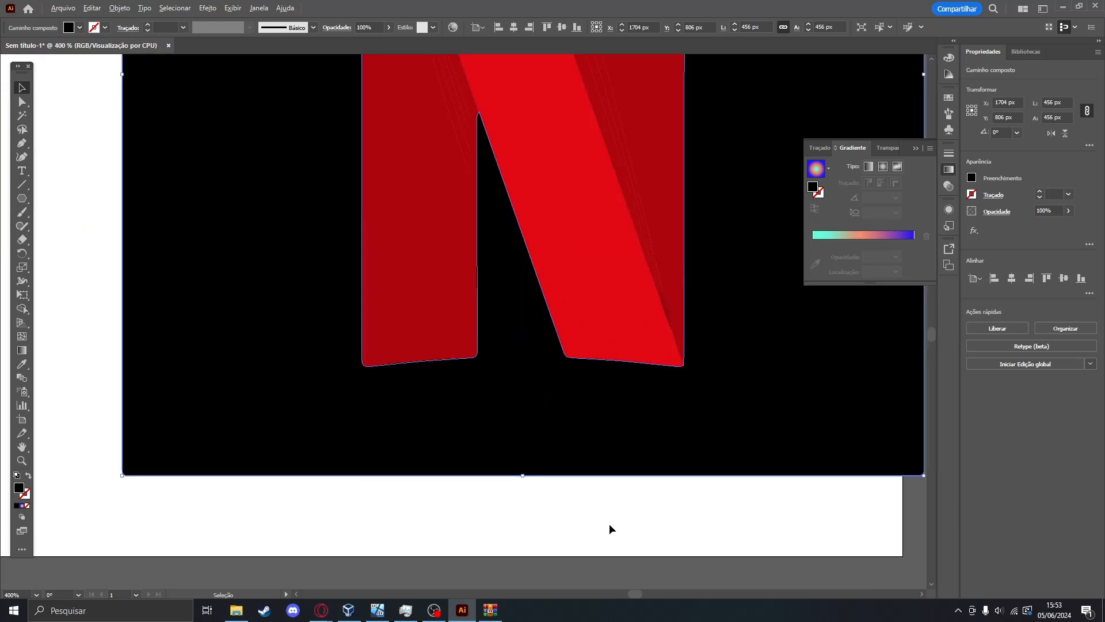
{"action": "left_click", "coordinate": [667, 308]}
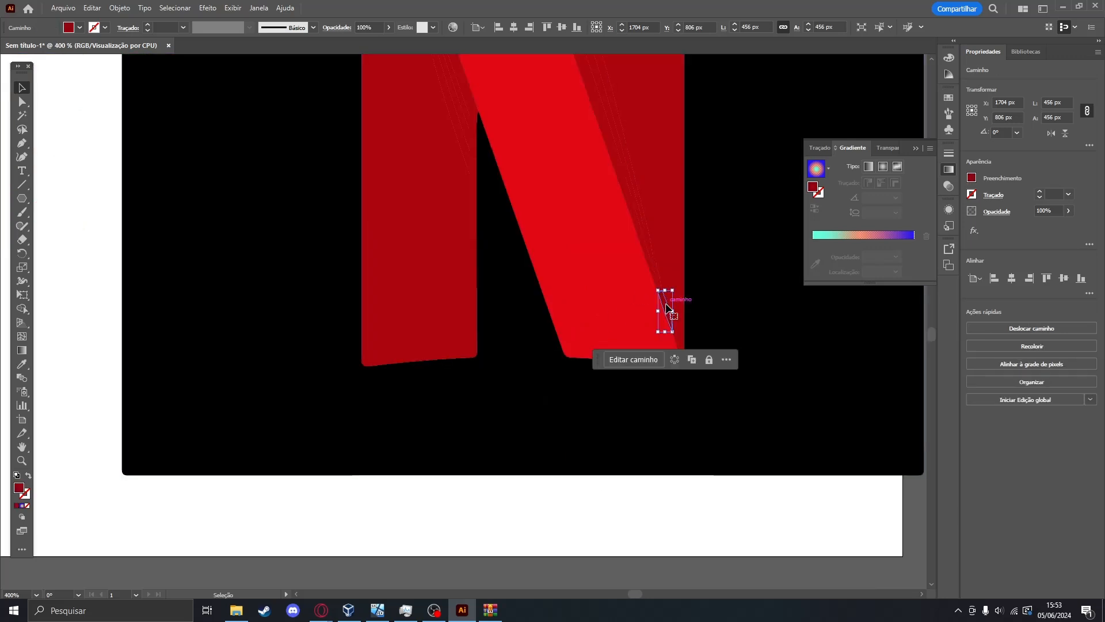
{"action": "key", "text": "i"}
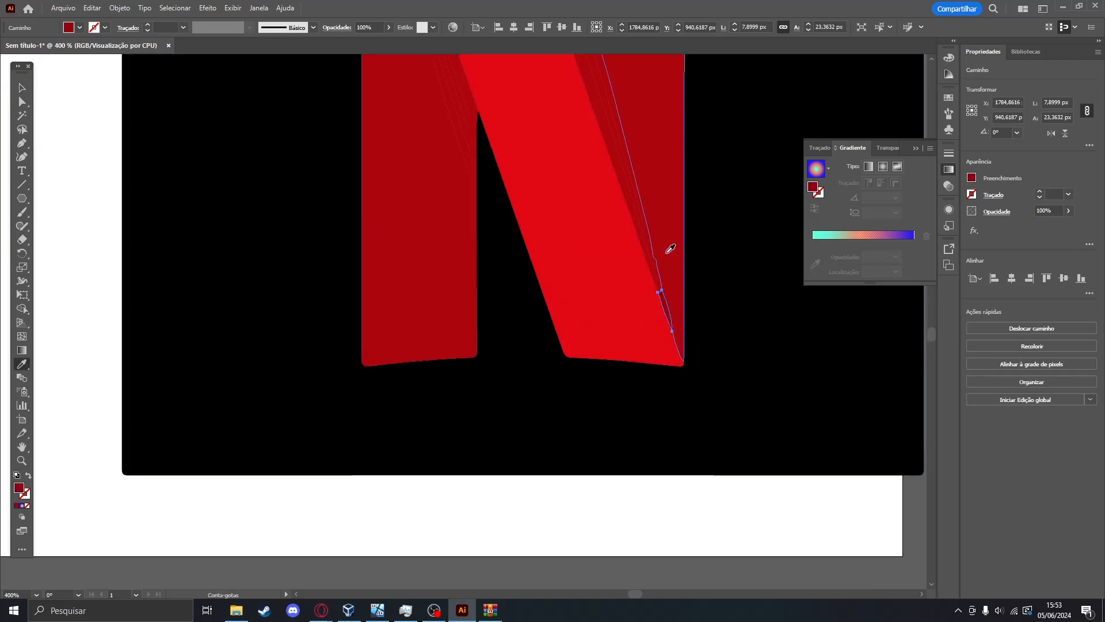
{"action": "left_click", "coordinate": [22, 87]}
Select the bright red diagonal band of the N.
{"action": "scroll", "coordinate": [87, 252], "scroll_direction": "up", "scroll_amount": 5}
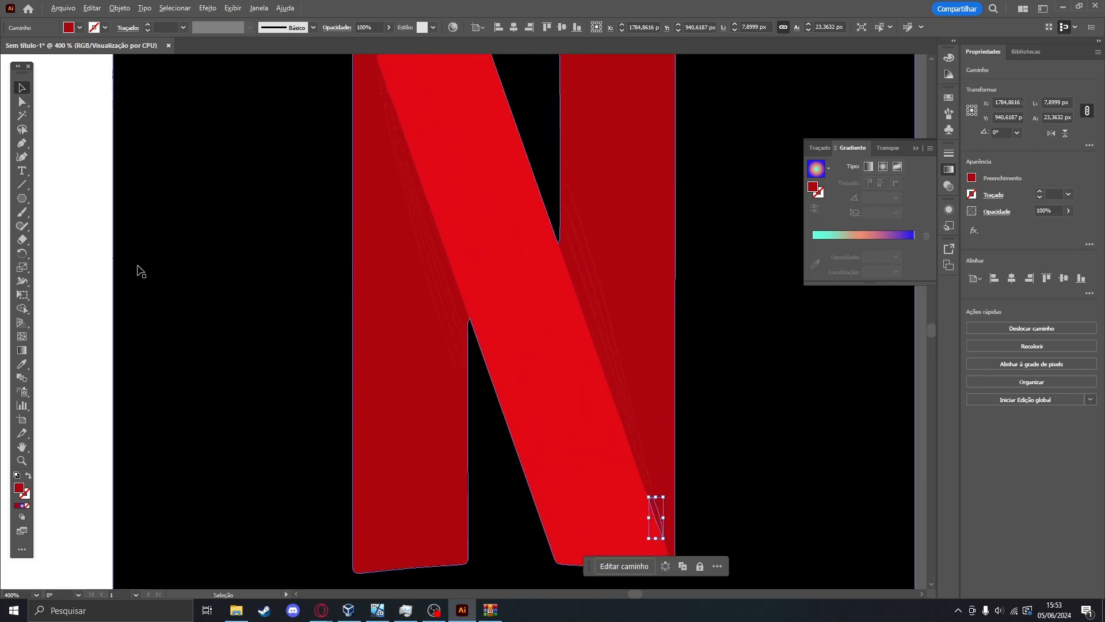
{"action": "scroll", "coordinate": [141, 269], "scroll_direction": "down", "scroll_amount": 1}
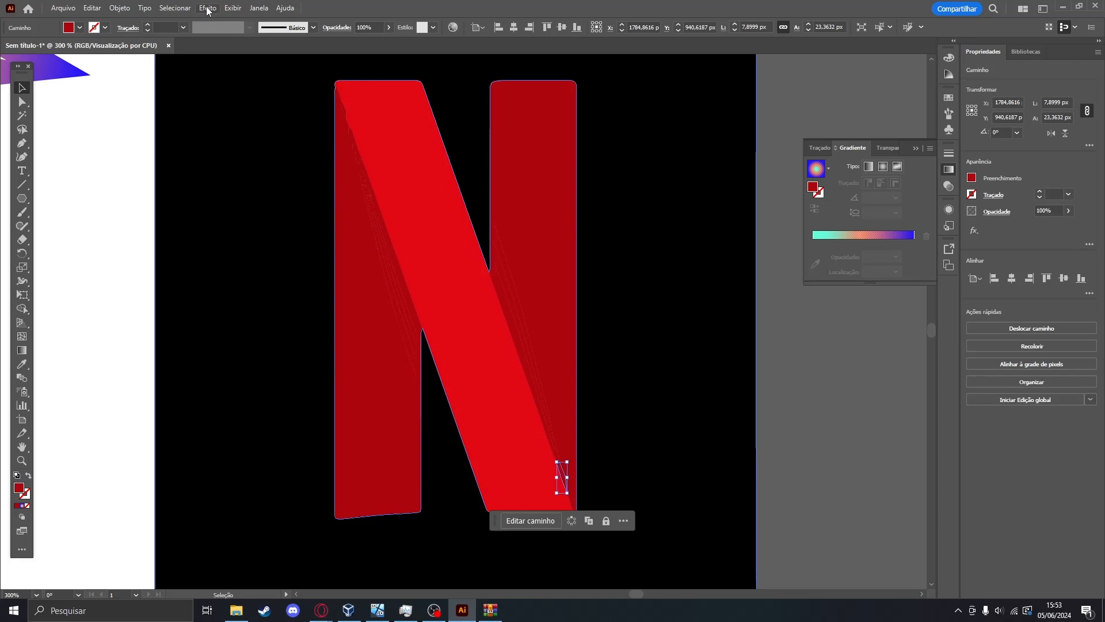
{"action": "left_click", "coordinate": [433, 270]}
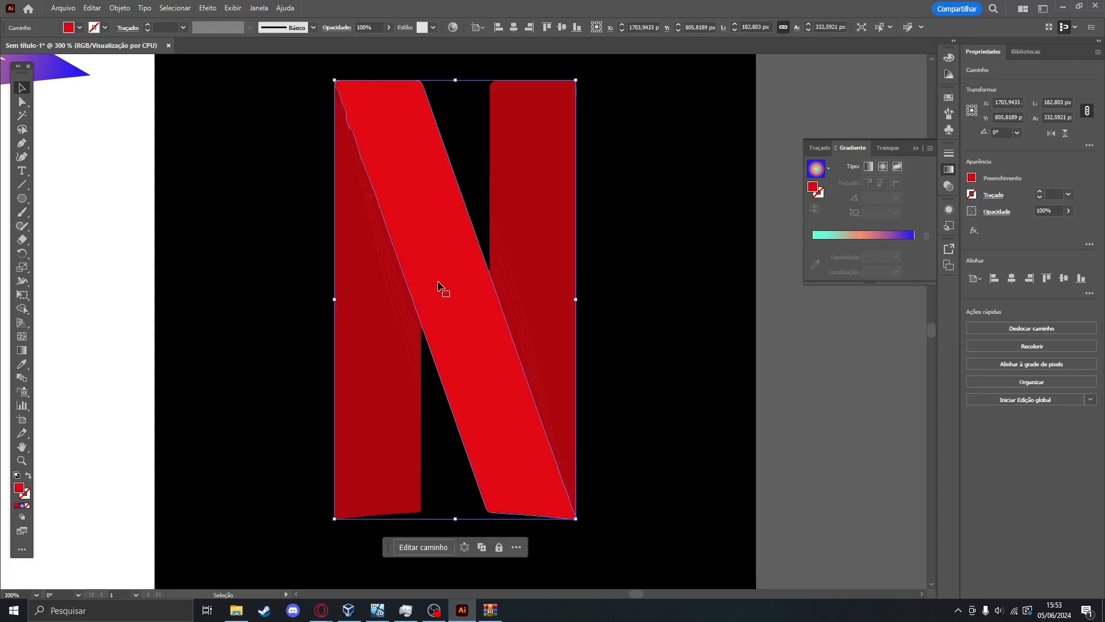
{"action": "right_click", "coordinate": [483, 389]}
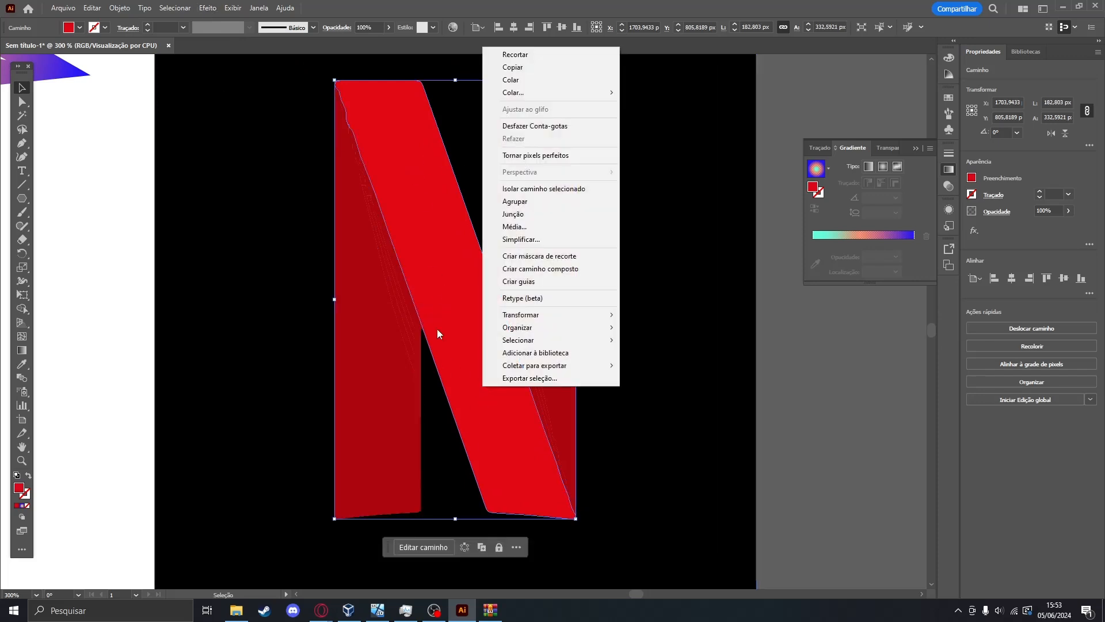
{"action": "key", "text": "Escape"}
{"action": "key", "text": "a"}
{"action": "left_click_drag", "start_coordinate": [435, 294], "coordinate": [294, 305]}
{"action": "key", "text": "ctrl+z"}
{"action": "key", "text": "v"}
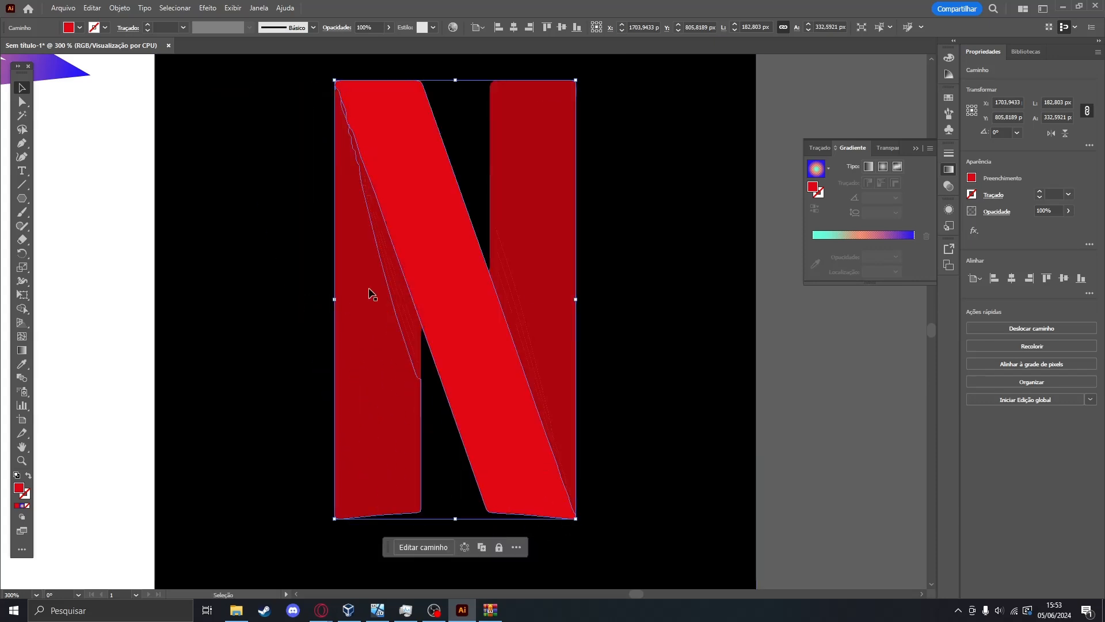
Apply a Drop Shadow (Sombra) effect with 100% opacity to the diagonal band.
{"action": "left_click", "coordinate": [209, 8]}
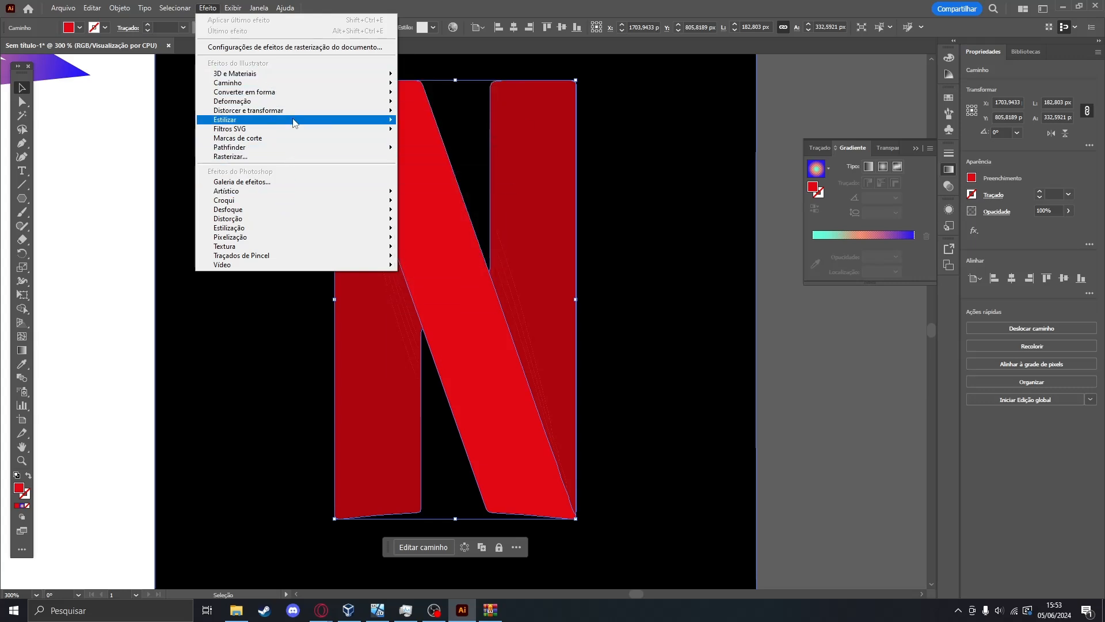
{"action": "mouse_move", "coordinate": [288, 122]}
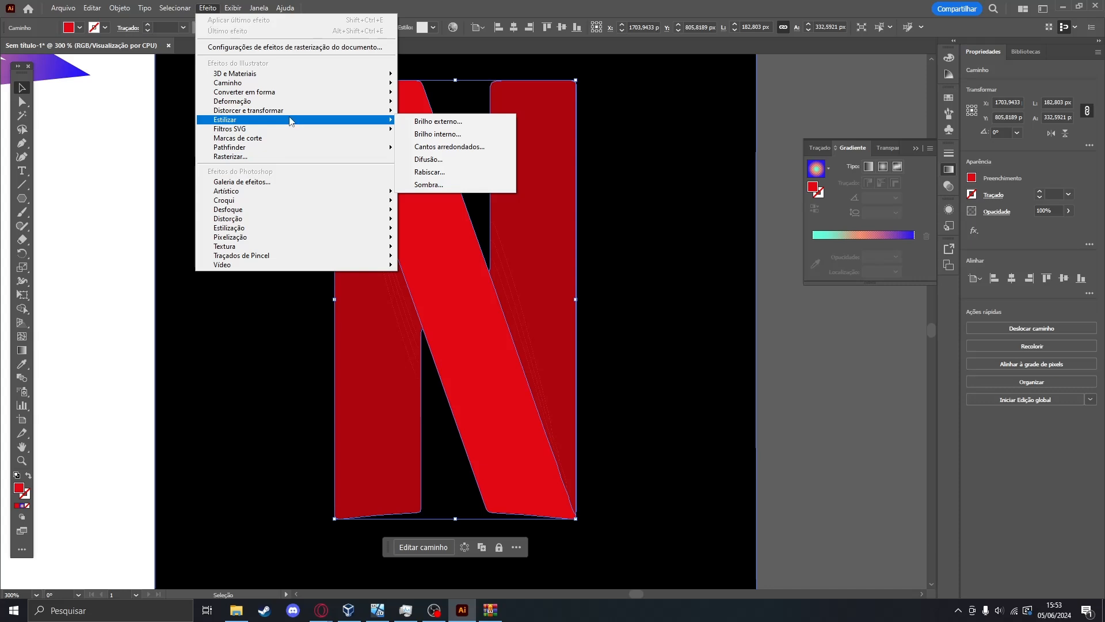
{"action": "left_click", "coordinate": [444, 185]}
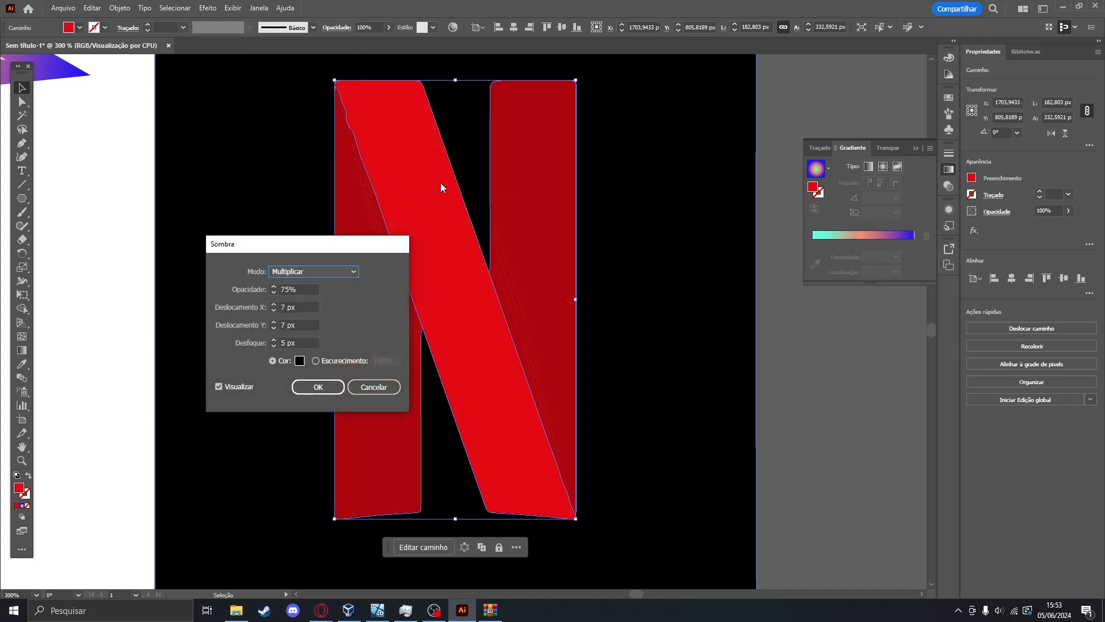
{"action": "left_click_drag", "start_coordinate": [326, 252], "coordinate": [198, 215]}
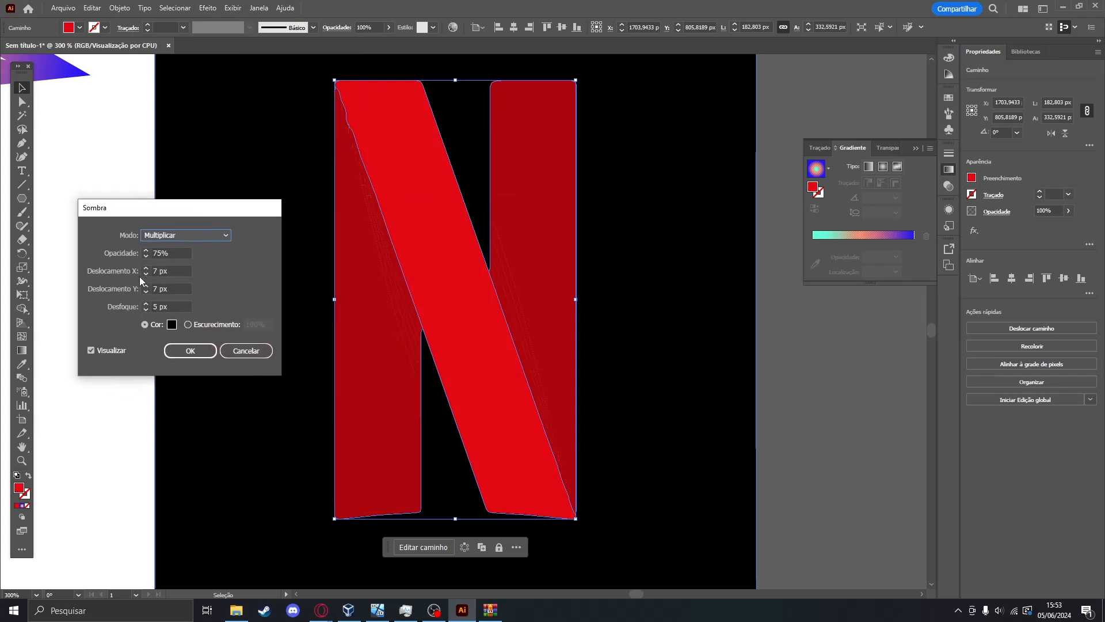
{"action": "left_click", "coordinate": [167, 253]}
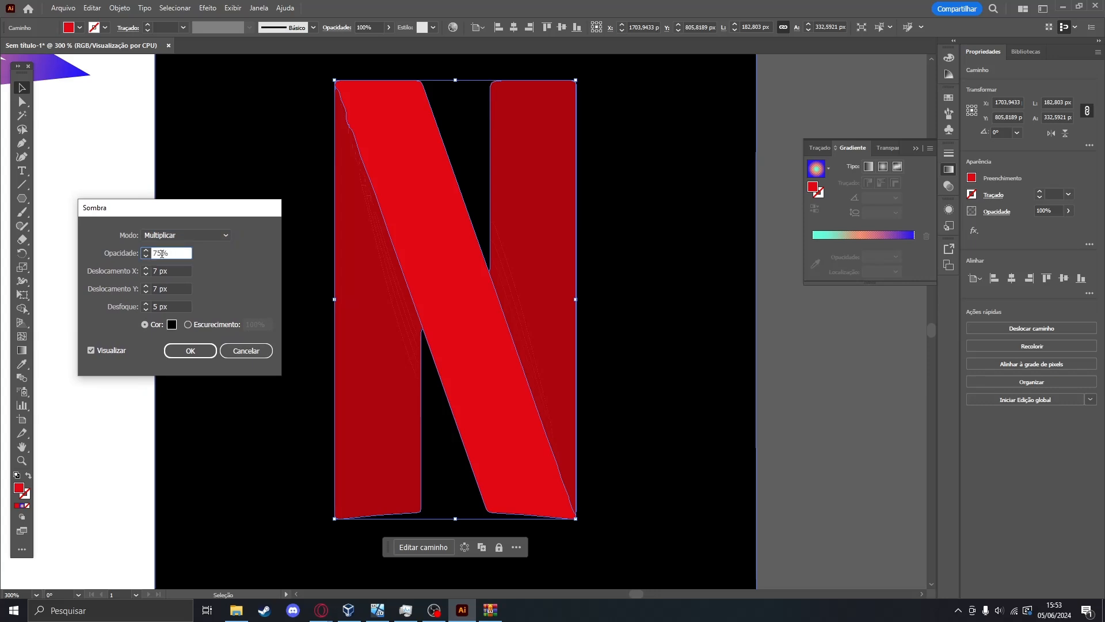
{"action": "type", "text": "100"}
{"action": "key", "text": "Return"}
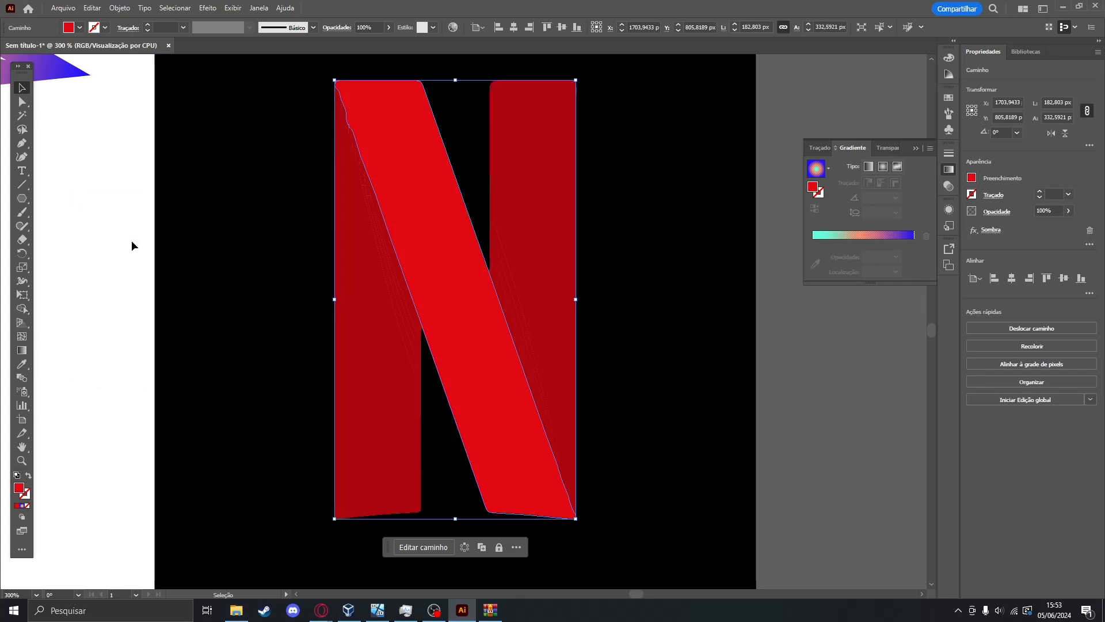
Reopen the diagonal band's drop shadow settings and set the blur to 14 px.
{"action": "left_click", "coordinate": [974, 230]}
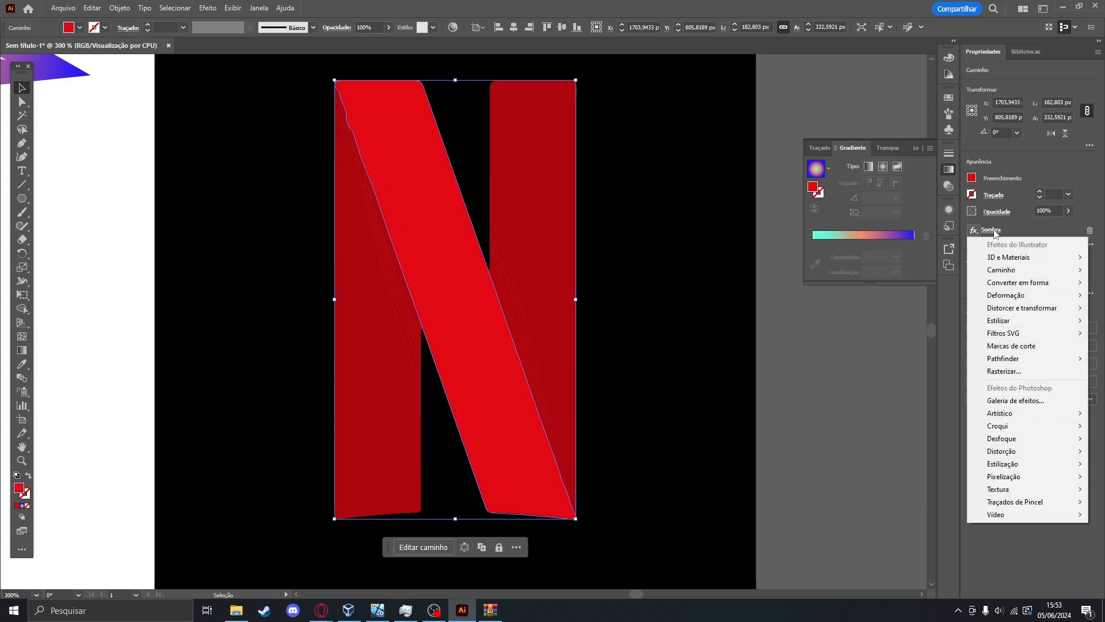
{"action": "left_click", "coordinate": [991, 229]}
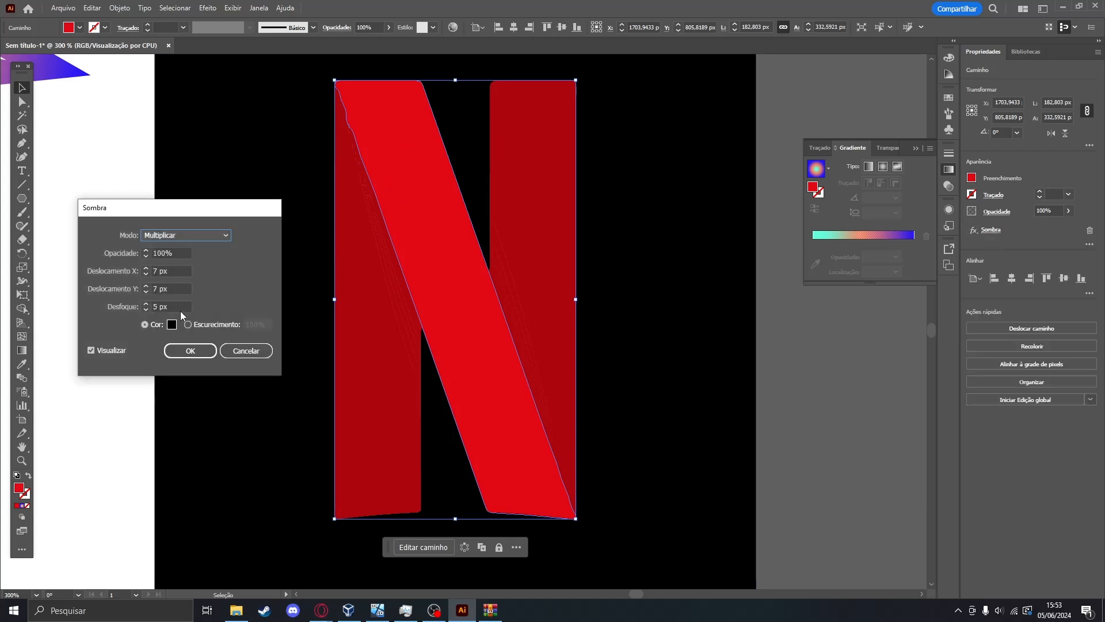
{"action": "left_click", "coordinate": [151, 308]}
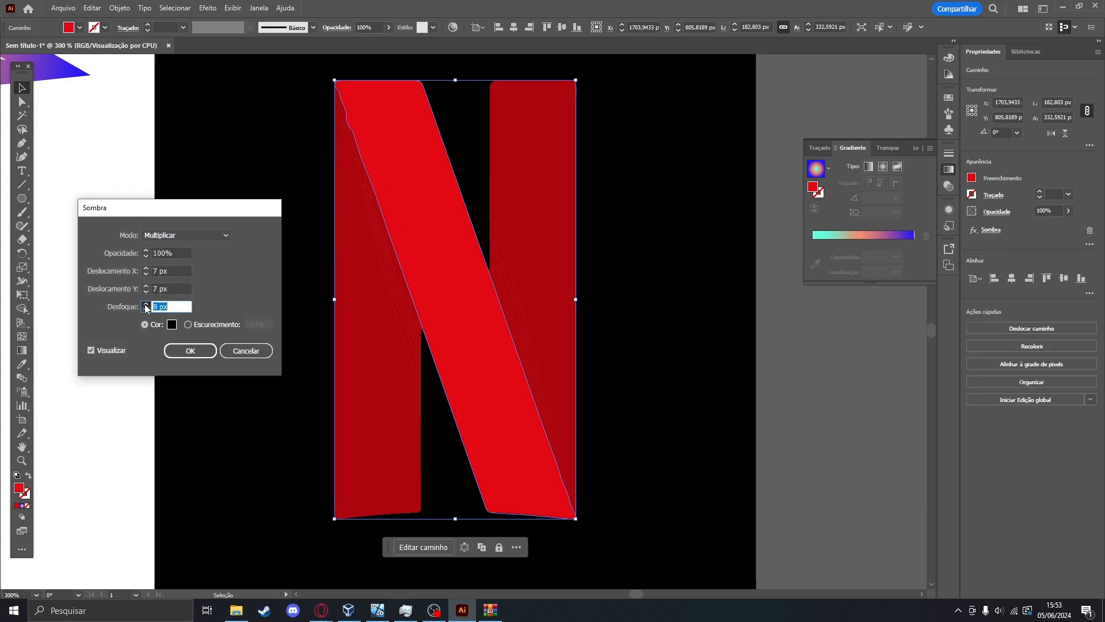
{"action": "type", "text": "14"}
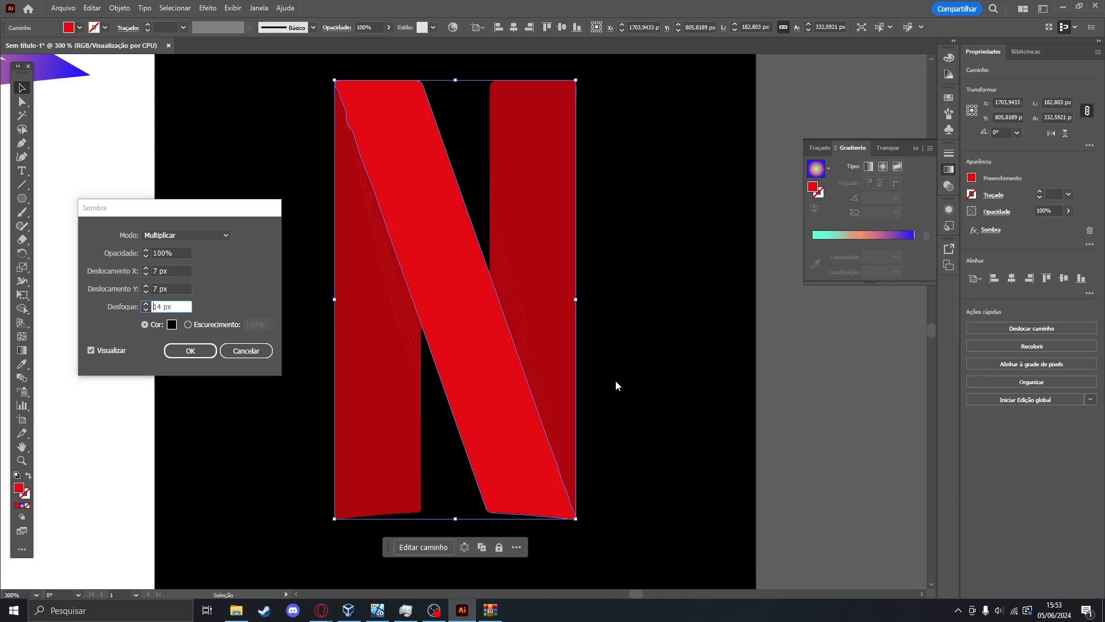
{"action": "left_click", "coordinate": [189, 351]}
Move the diagonal band off the N to the right and bring it to the front of the stacking order.
{"action": "scroll", "coordinate": [382, 328], "scroll_direction": "up", "scroll_amount": 3}
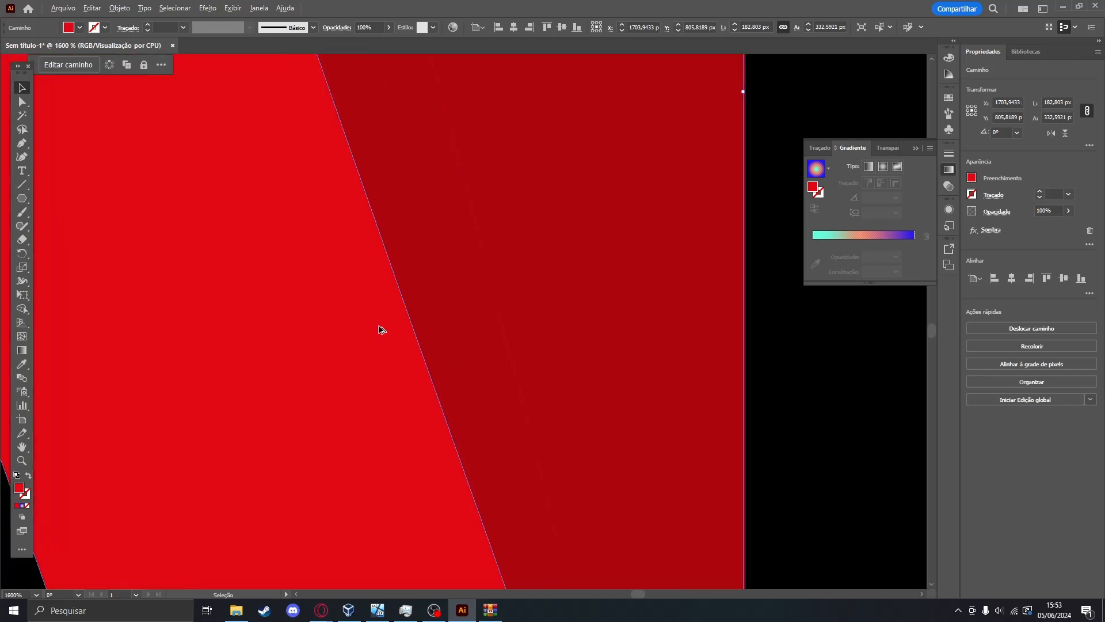
{"action": "scroll", "coordinate": [382, 328], "scroll_direction": "down", "scroll_amount": 4}
{"action": "left_click_drag", "start_coordinate": [382, 328], "coordinate": [857, 358]}
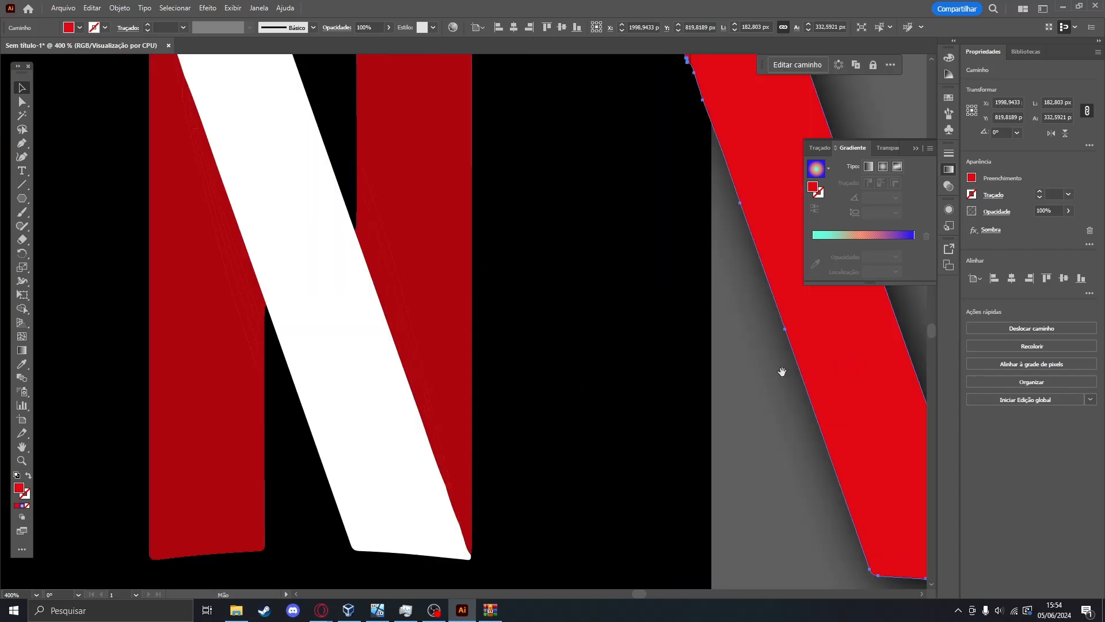
{"action": "scroll", "coordinate": [662, 374], "scroll_direction": "right", "scroll_amount": 3}
{"action": "scroll", "coordinate": [512, 374], "scroll_direction": "down", "scroll_amount": 2}
{"action": "right_click", "coordinate": [566, 344]}
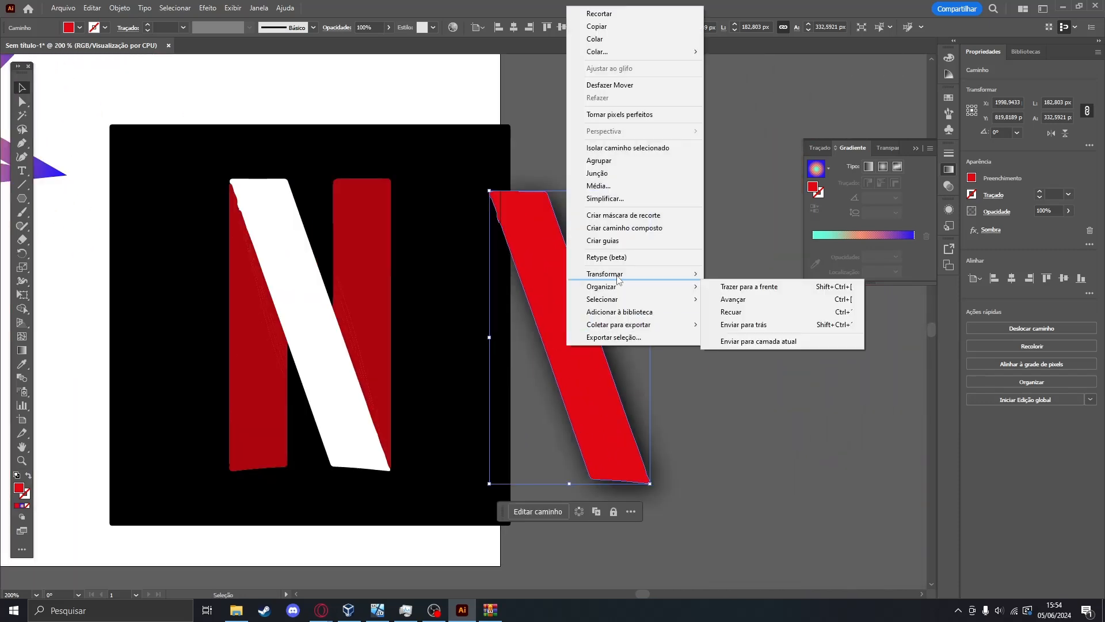
{"action": "mouse_move", "coordinate": [629, 289]}
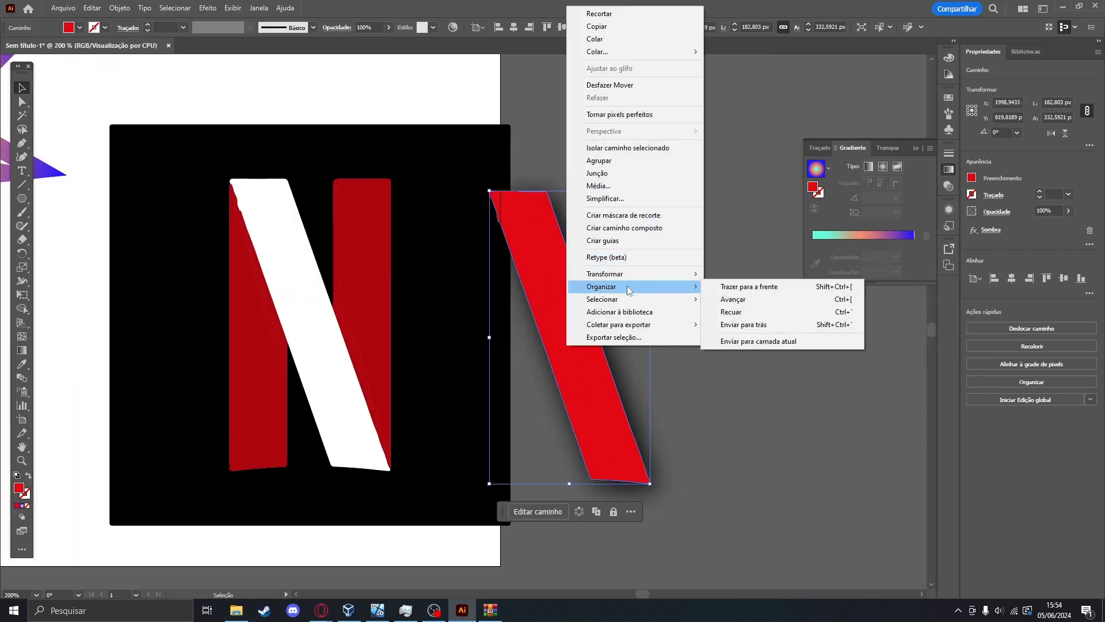
{"action": "left_click", "coordinate": [749, 286]}
Move the diagonal band back into place over the N's two bars and clear the selection.
{"action": "left_click_drag", "start_coordinate": [479, 339], "coordinate": [307, 332]}
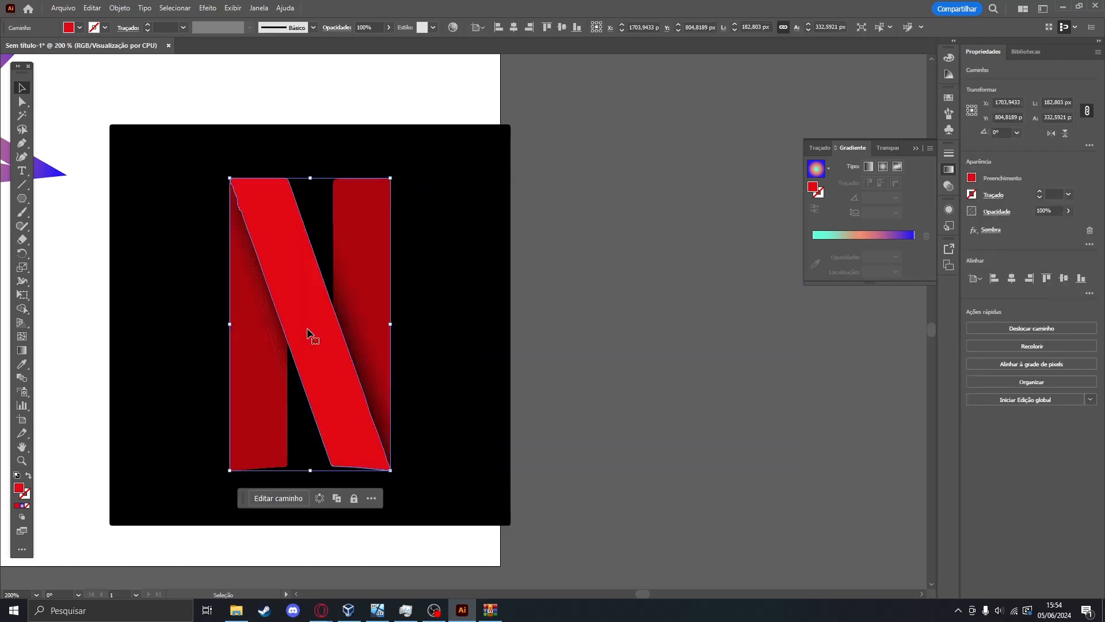
{"action": "left_click", "coordinate": [663, 370]}
{"action": "scroll", "coordinate": [297, 302], "scroll_direction": "up", "scroll_amount": 2}
{"action": "left_click_drag", "start_coordinate": [187, 336], "coordinate": [249, 394]}
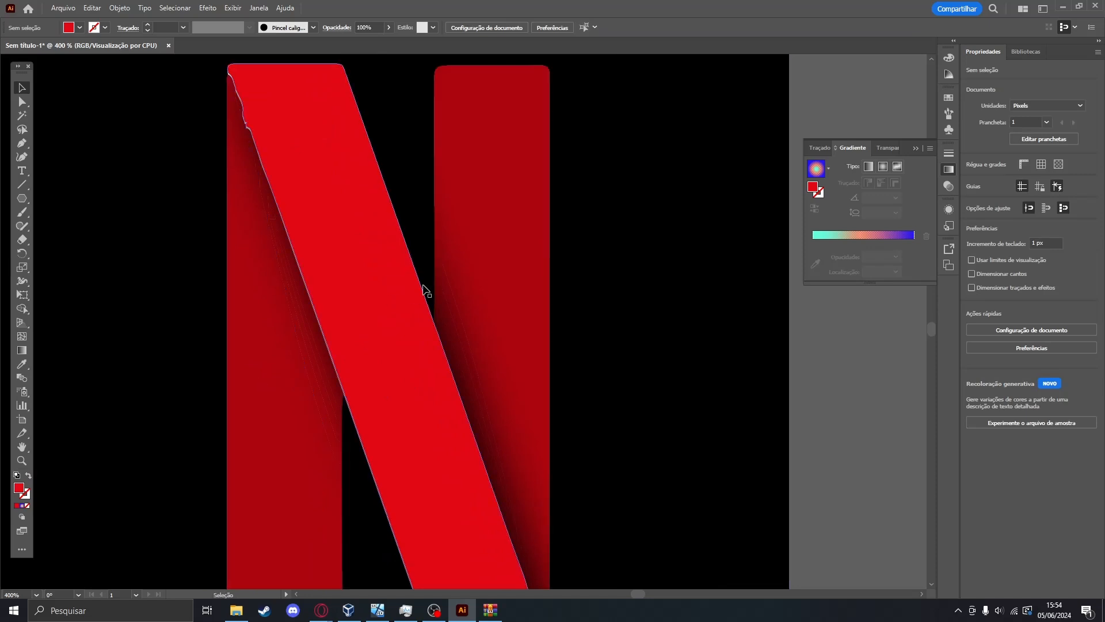
Reopen the diagonal band's drop shadow settings, test a smaller blur before restoring 14 px, and set the Y offset to 0 px.
{"action": "left_click", "coordinate": [363, 282]}
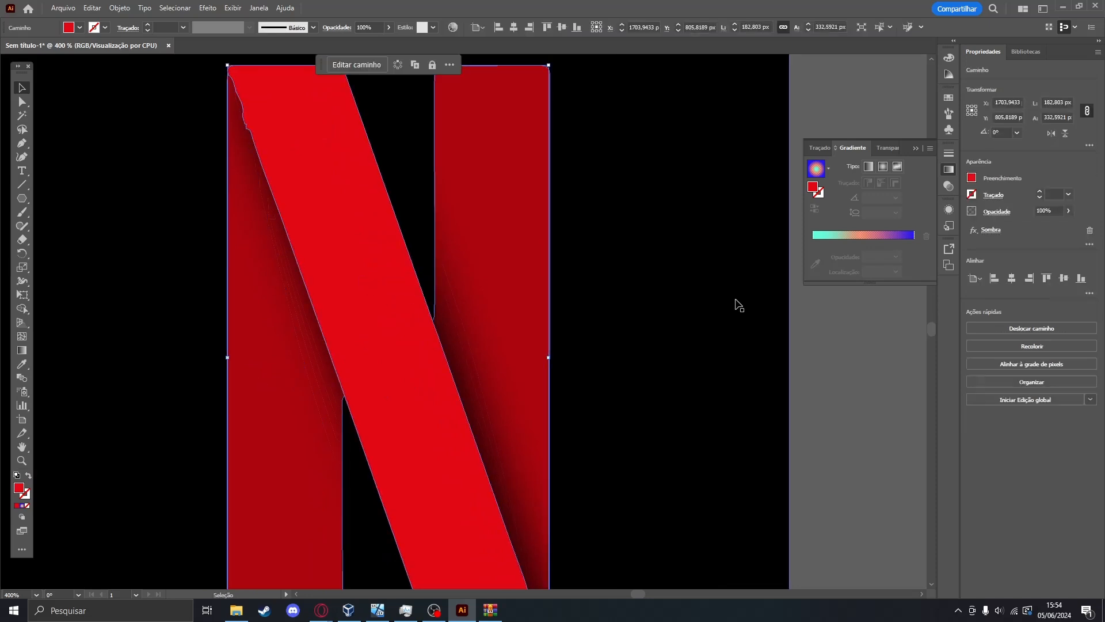
{"action": "left_click_drag", "start_coordinate": [345, 340], "coordinate": [486, 279]}
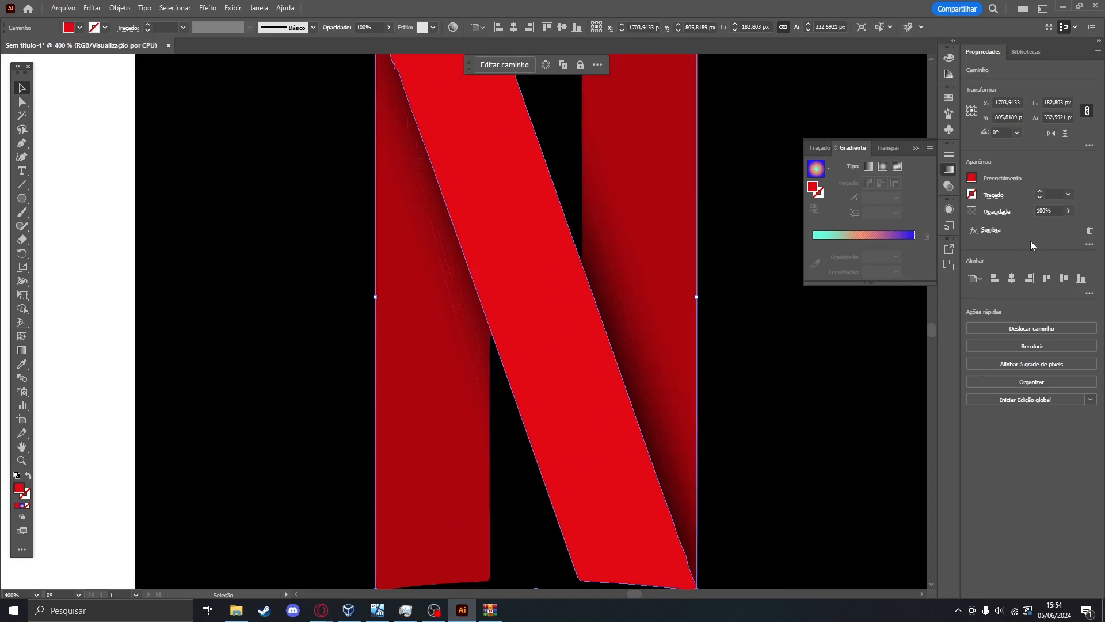
{"action": "left_click", "coordinate": [990, 230]}
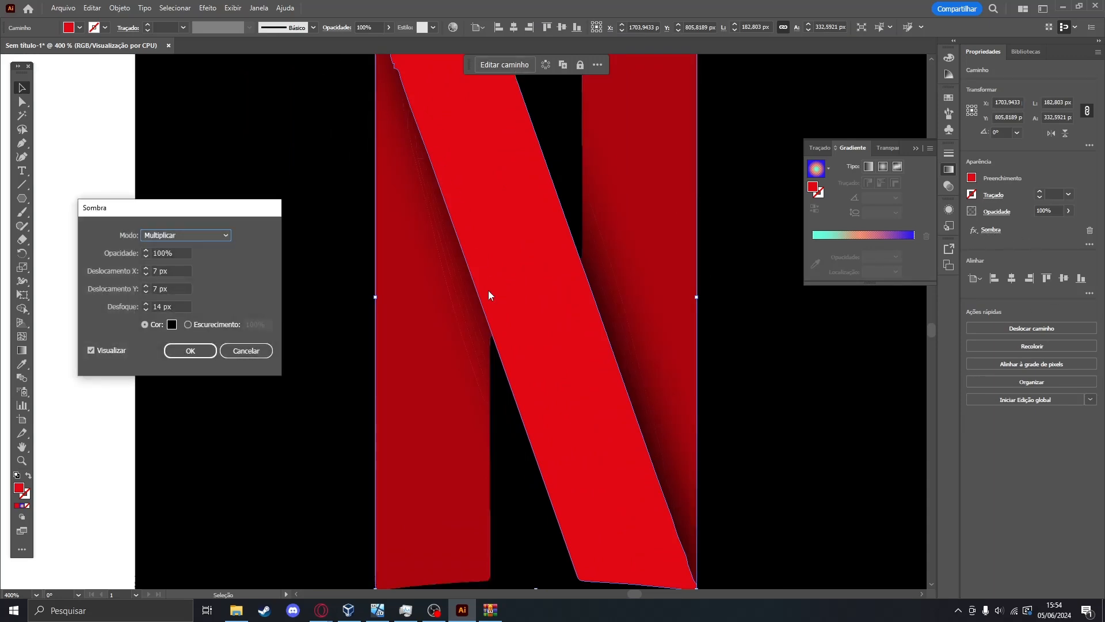
{"action": "left_click", "coordinate": [147, 309]}
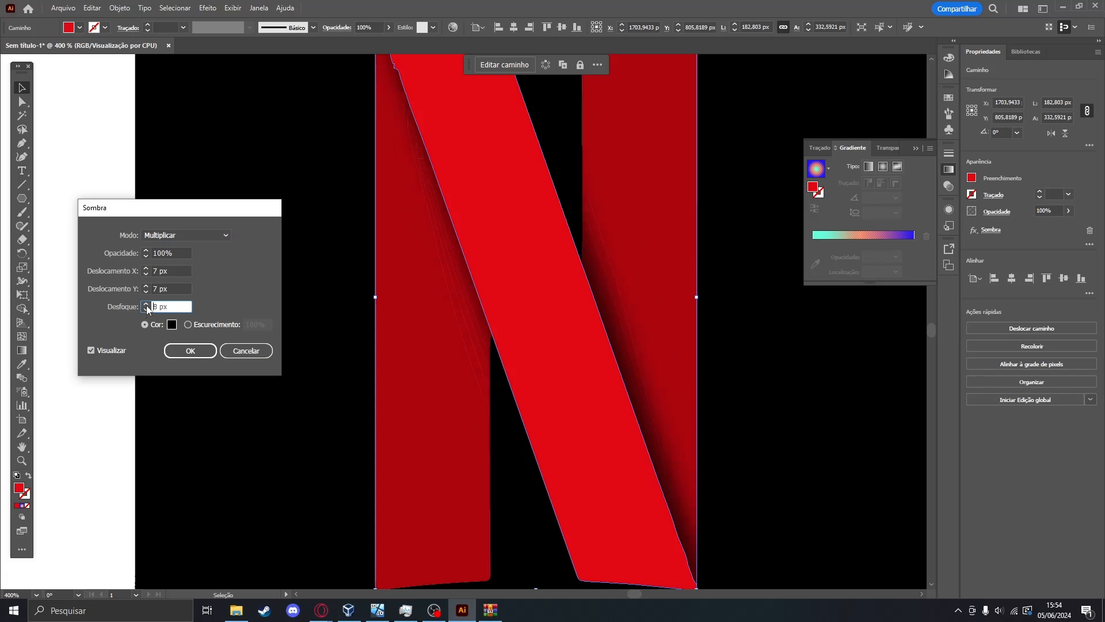
{"action": "left_click", "coordinate": [146, 310]}
{"action": "left_click", "coordinate": [146, 309]}
{"action": "left_click", "coordinate": [147, 310]}
{"action": "left_click", "coordinate": [148, 292]}
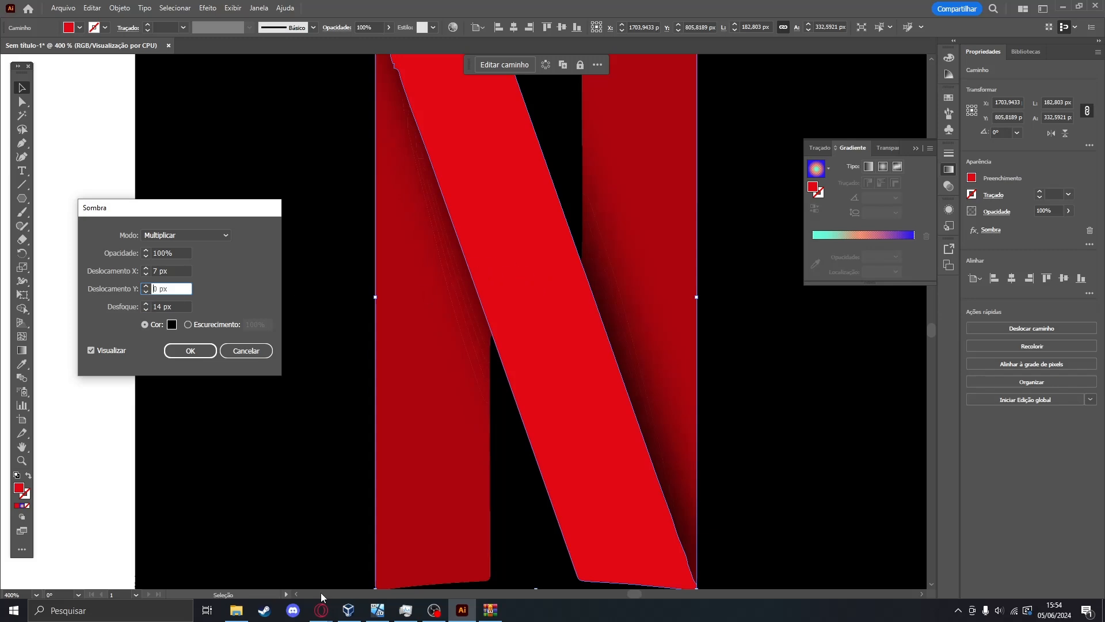
Check the Netflix N reference image in the browser, and set the band's shadow X offset to 0 px back in Illustrator.
{"action": "mouse_move", "coordinate": [321, 608]}
{"action": "left_click", "coordinate": [277, 556]}
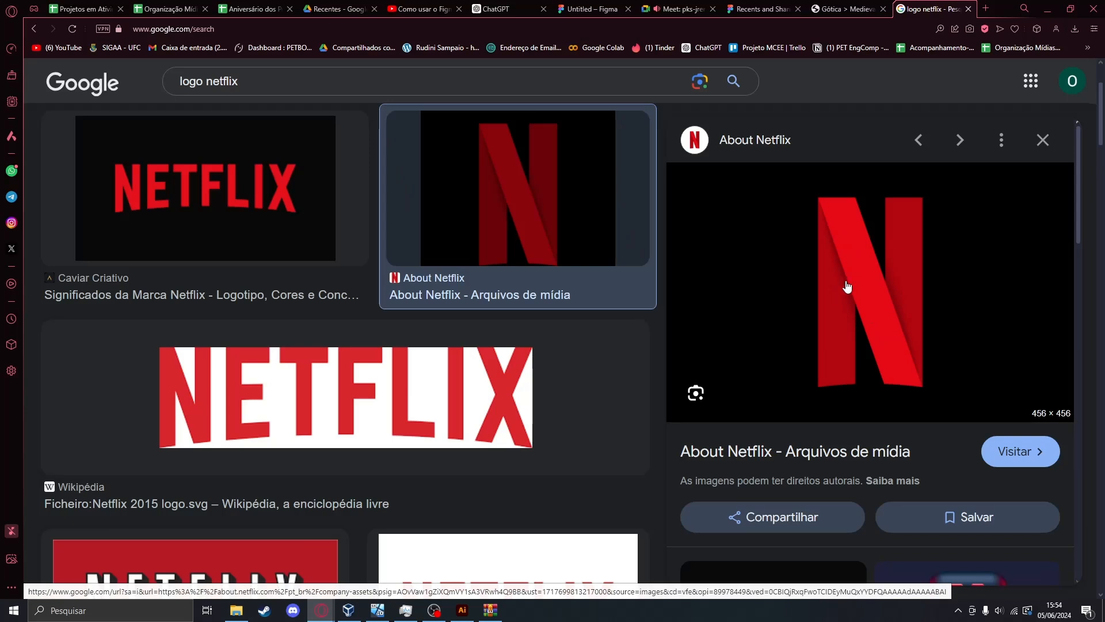
{"action": "mouse_move", "coordinate": [470, 616]}
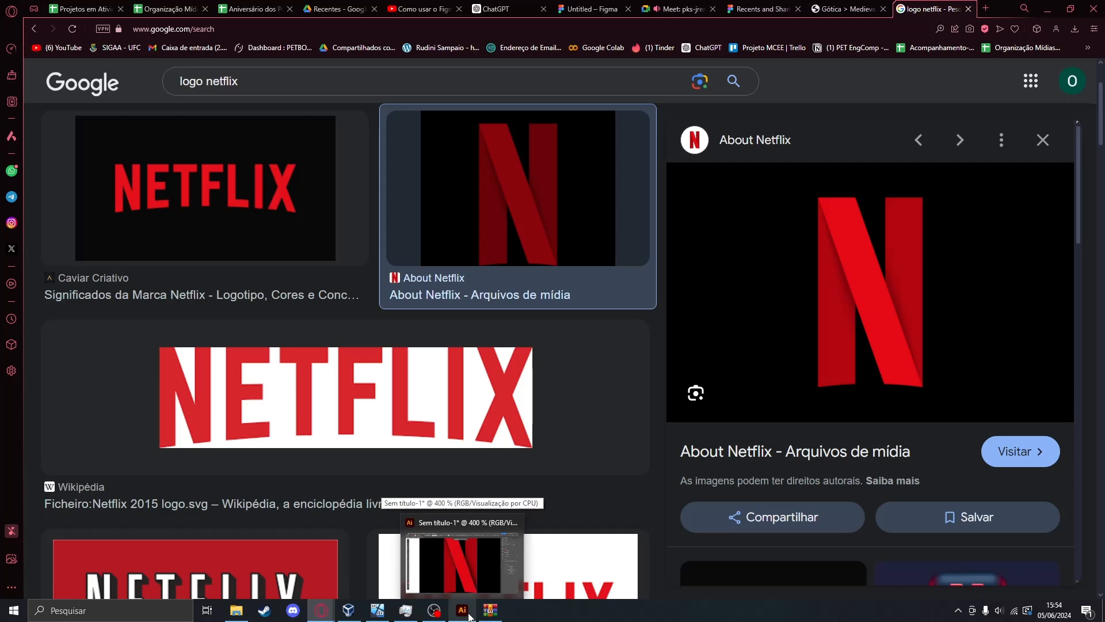
{"action": "left_click", "coordinate": [465, 572]}
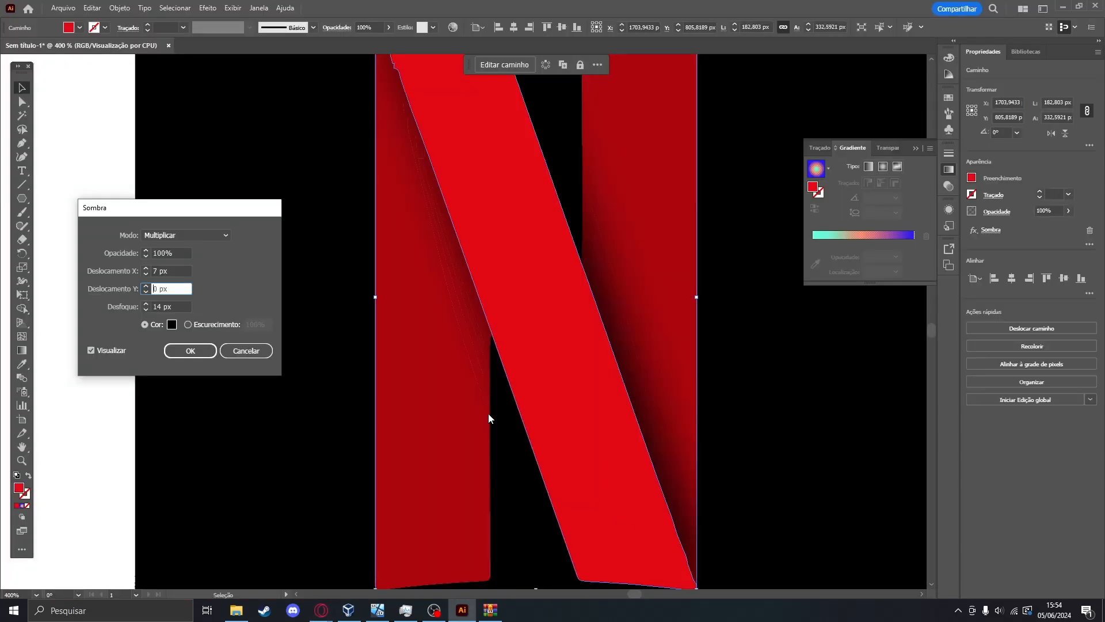
{"action": "left_click", "coordinate": [160, 270]}
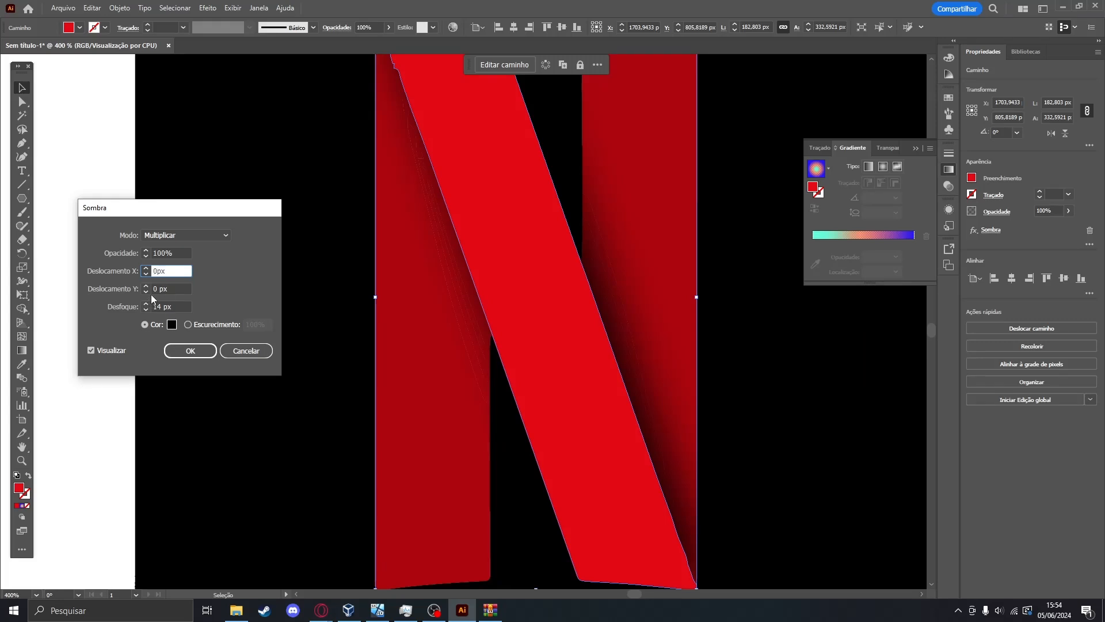
{"action": "left_click", "coordinate": [192, 350]}
Examine the diagonal band's shadow along both bars of the N, close up and within the whole artwork.
{"action": "scroll", "coordinate": [466, 230], "scroll_direction": "up", "scroll_amount": 1}
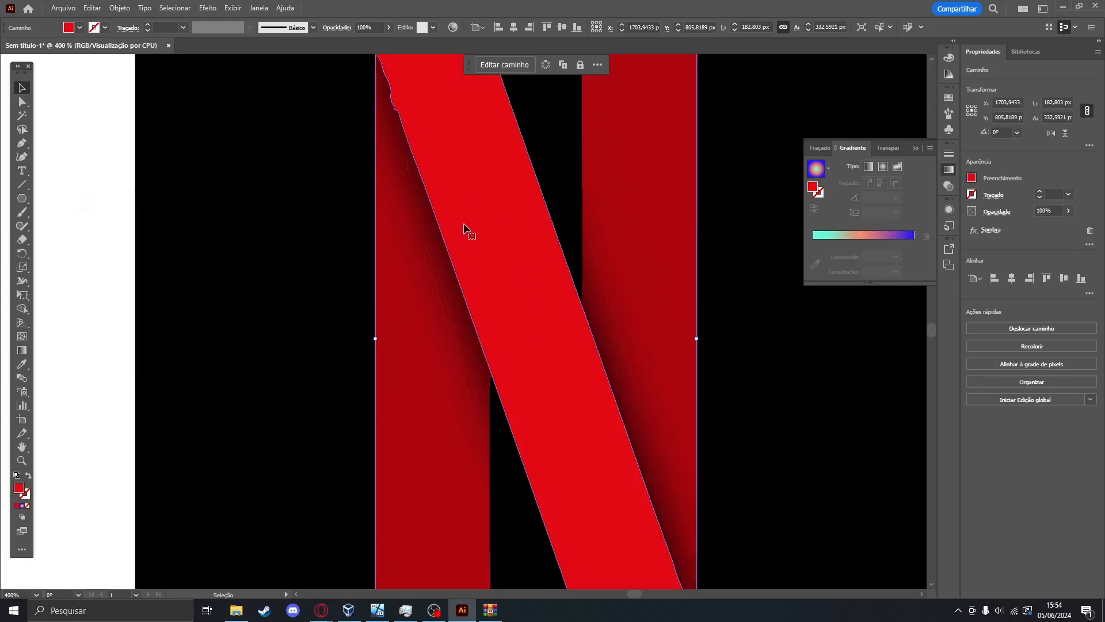
{"action": "scroll", "coordinate": [466, 230], "scroll_direction": "up", "scroll_amount": 2}
{"action": "scroll", "coordinate": [467, 277], "scroll_direction": "down", "scroll_amount": 5}
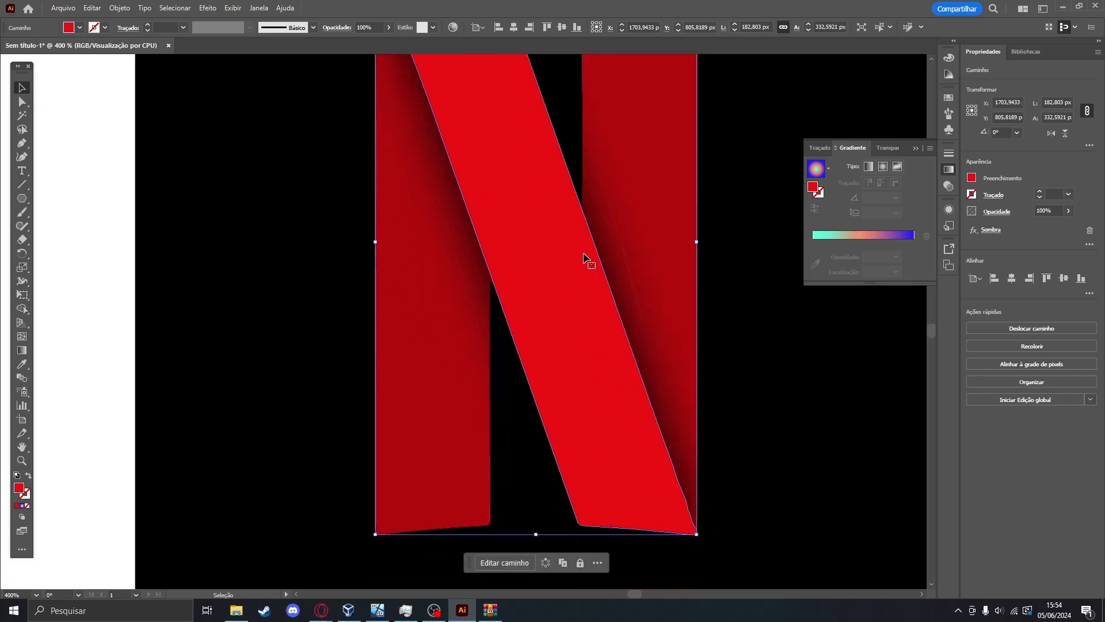
{"action": "scroll", "coordinate": [593, 273], "scroll_direction": "up", "scroll_amount": 2}
{"action": "scroll", "coordinate": [594, 273], "scroll_direction": "up", "scroll_amount": 2}
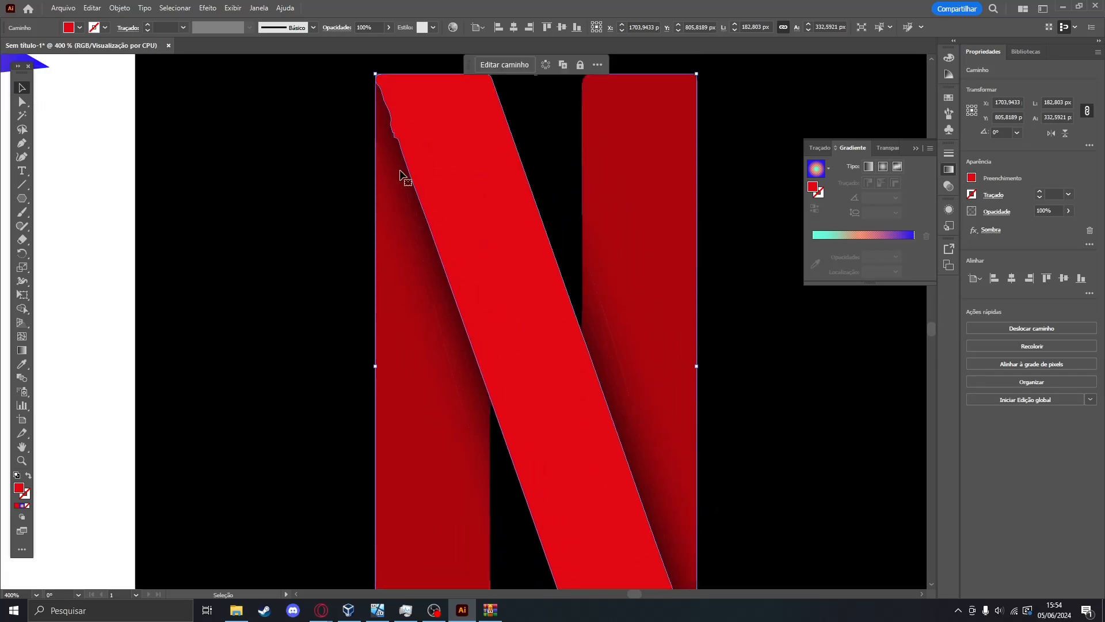
{"action": "scroll", "coordinate": [400, 174], "scroll_direction": "down", "scroll_amount": 4}
{"action": "left_click", "coordinate": [720, 378]}
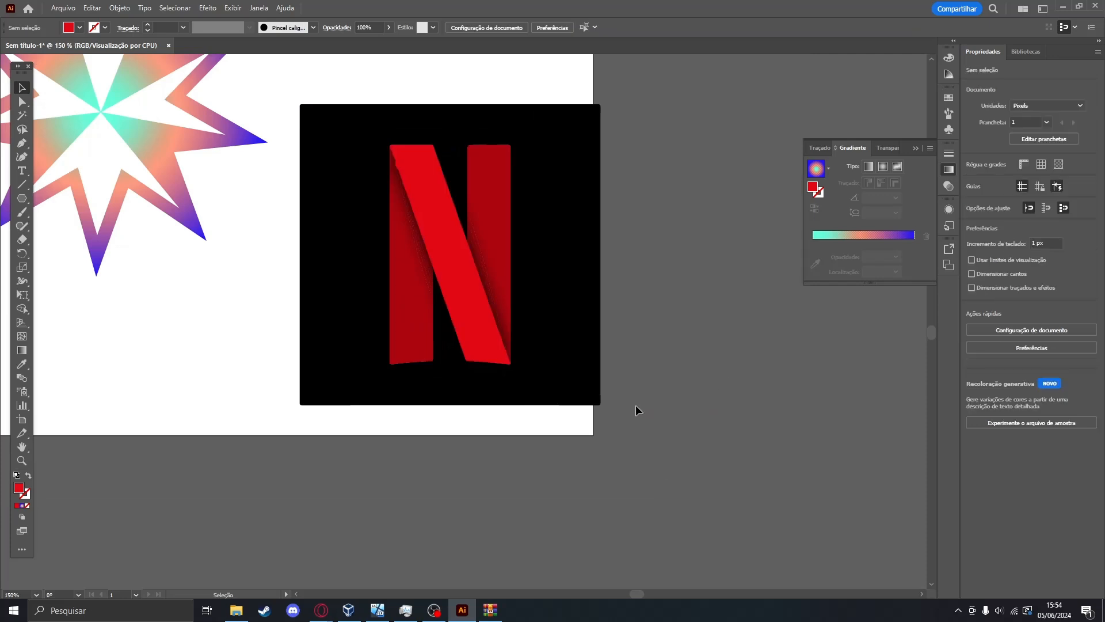
{"action": "scroll", "coordinate": [427, 461], "scroll_direction": "up", "scroll_amount": 2}
{"action": "scroll", "coordinate": [505, 392], "scroll_direction": "up", "scroll_amount": 4}
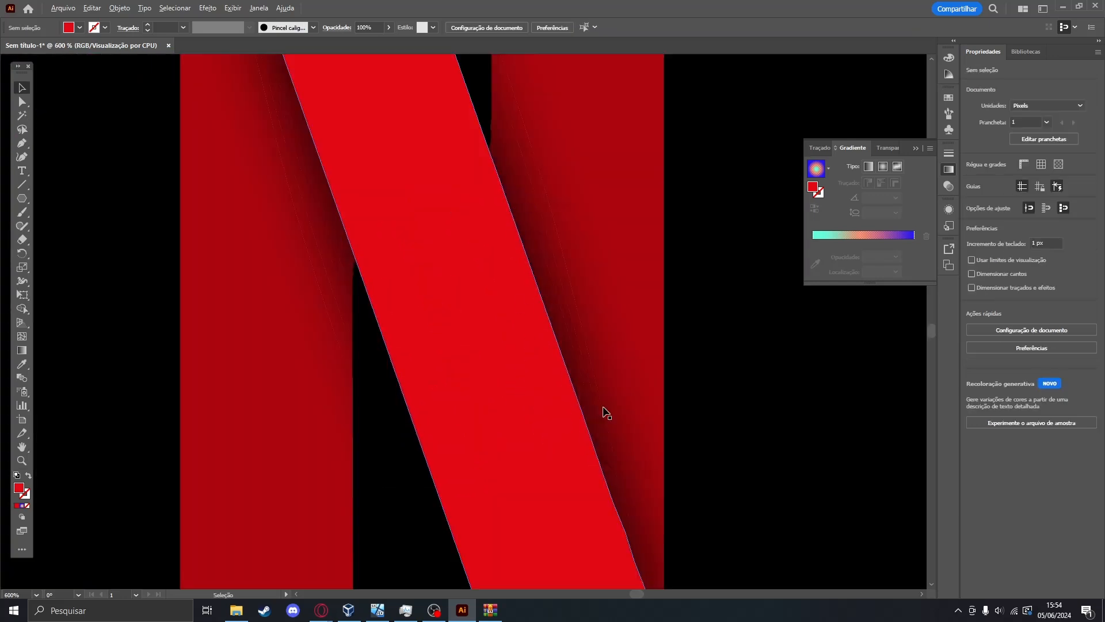
{"action": "scroll", "coordinate": [641, 291], "scroll_direction": "down", "scroll_amount": 5}
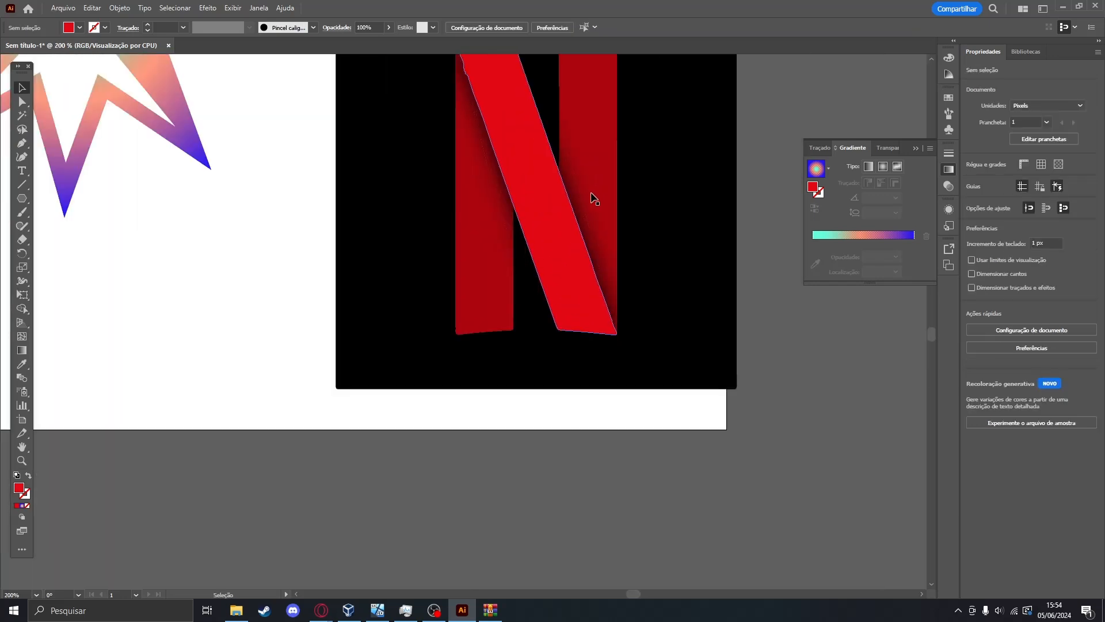
{"action": "scroll", "coordinate": [565, 232], "scroll_direction": "up", "scroll_amount": 3}
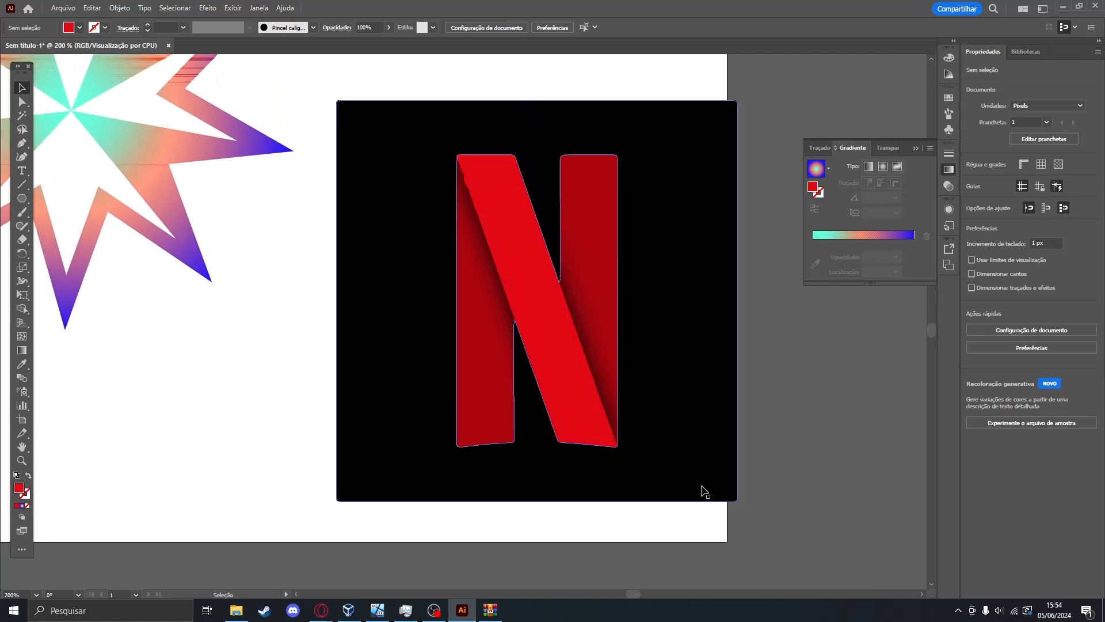
{"action": "left_click_drag", "start_coordinate": [836, 482], "coordinate": [448, 252]}
{"action": "scroll", "coordinate": [710, 414], "scroll_direction": "down", "scroll_amount": 1}
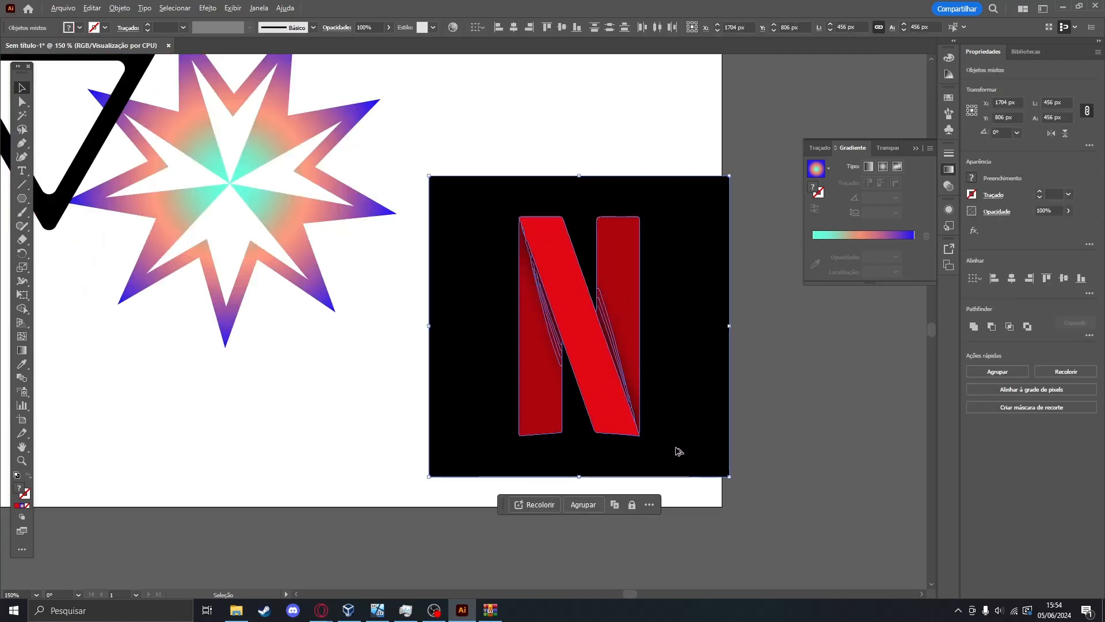
{"action": "left_click", "coordinate": [767, 461]}
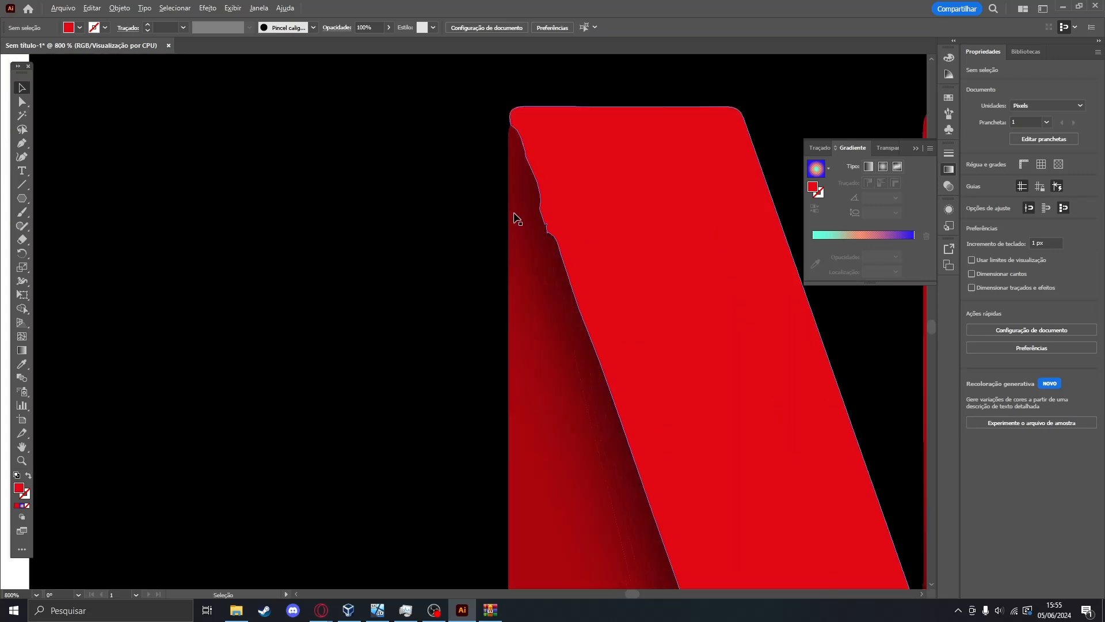
Select the diagonal band's path with Direct Selection and delete the lower anchor point of the notch in its upper left edge.
{"action": "scroll", "coordinate": [520, 233], "scroll_direction": "up", "scroll_amount": 5}
{"action": "scroll", "coordinate": [526, 162], "scroll_direction": "down", "scroll_amount": 1}
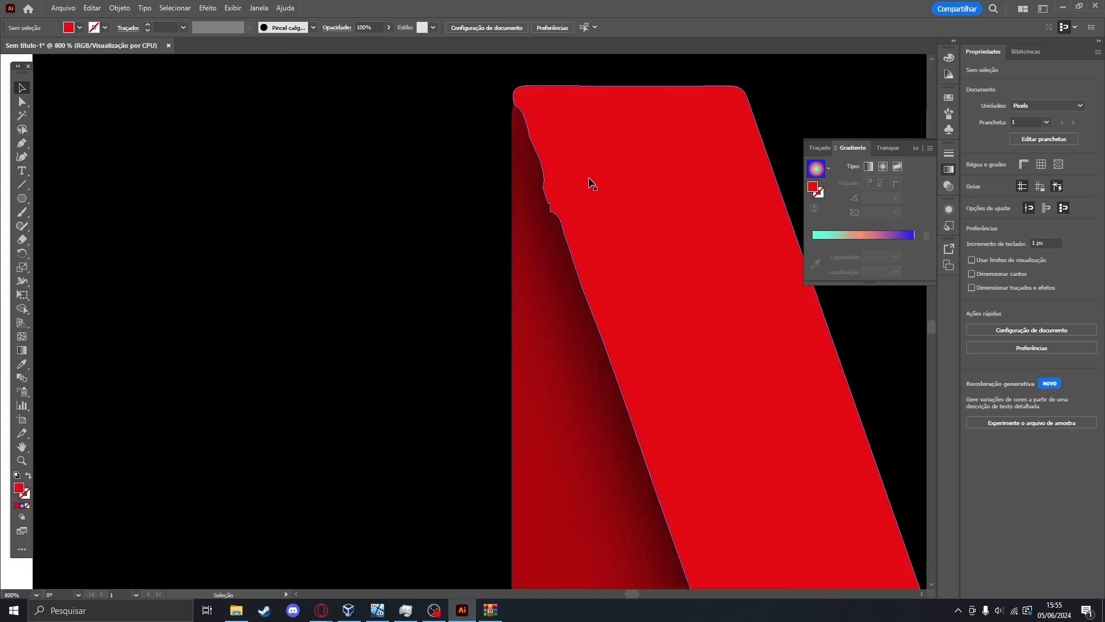
{"action": "left_click", "coordinate": [22, 103]}
{"action": "left_click", "coordinate": [517, 192]}
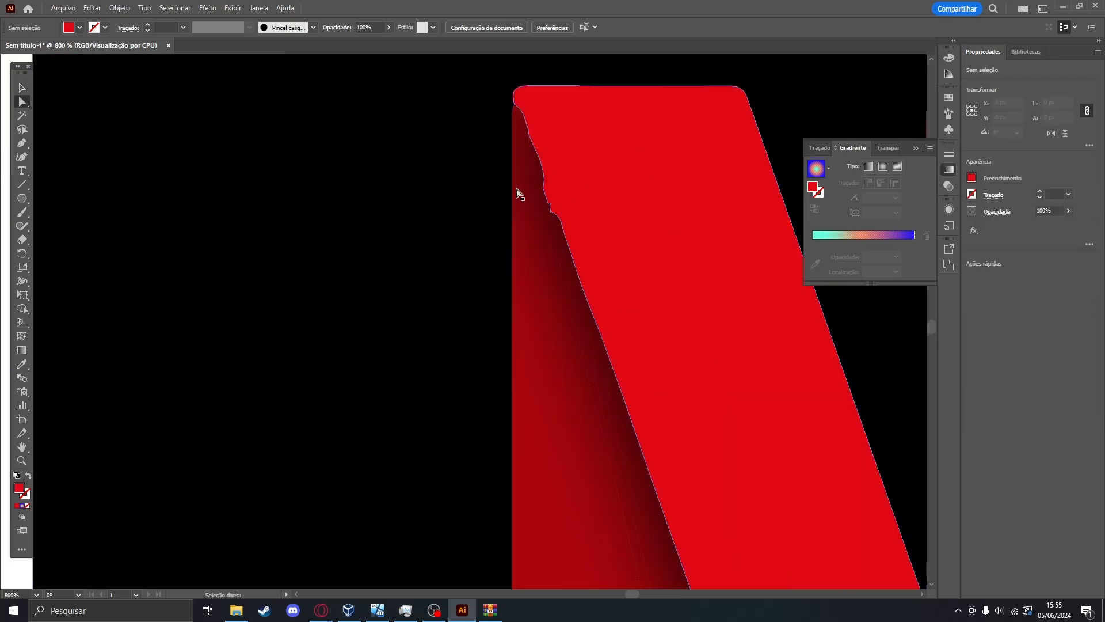
{"action": "left_click", "coordinate": [579, 192]}
{"action": "scroll", "coordinate": [569, 222], "scroll_direction": "up", "scroll_amount": 3}
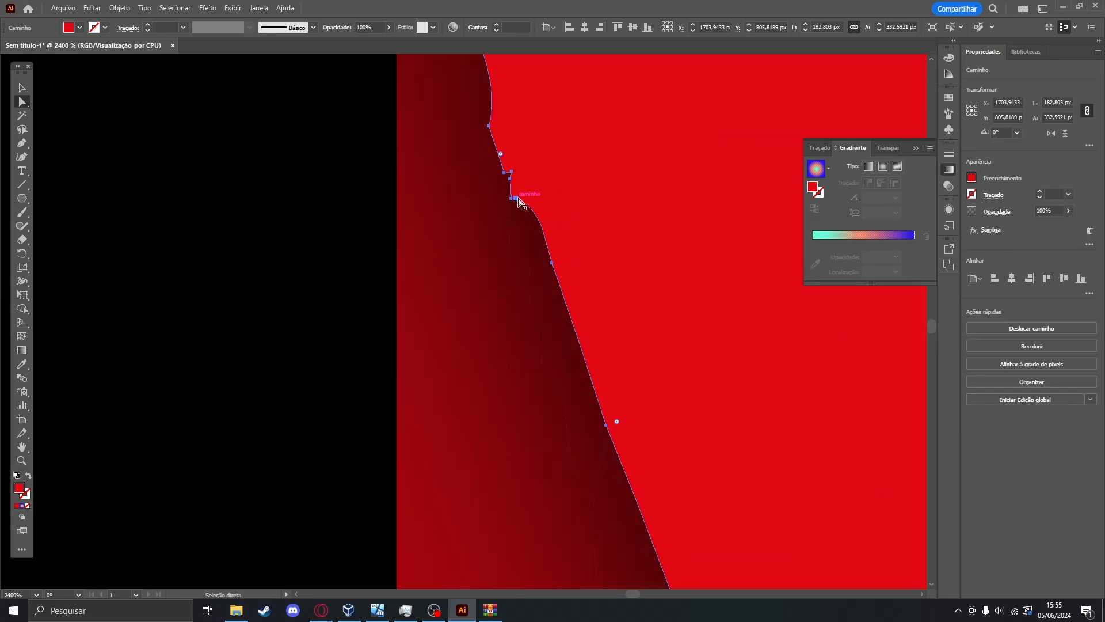
{"action": "scroll", "coordinate": [518, 202], "scroll_direction": "up", "scroll_amount": 2}
{"action": "key", "text": "super"}
{"action": "key", "text": "super"}
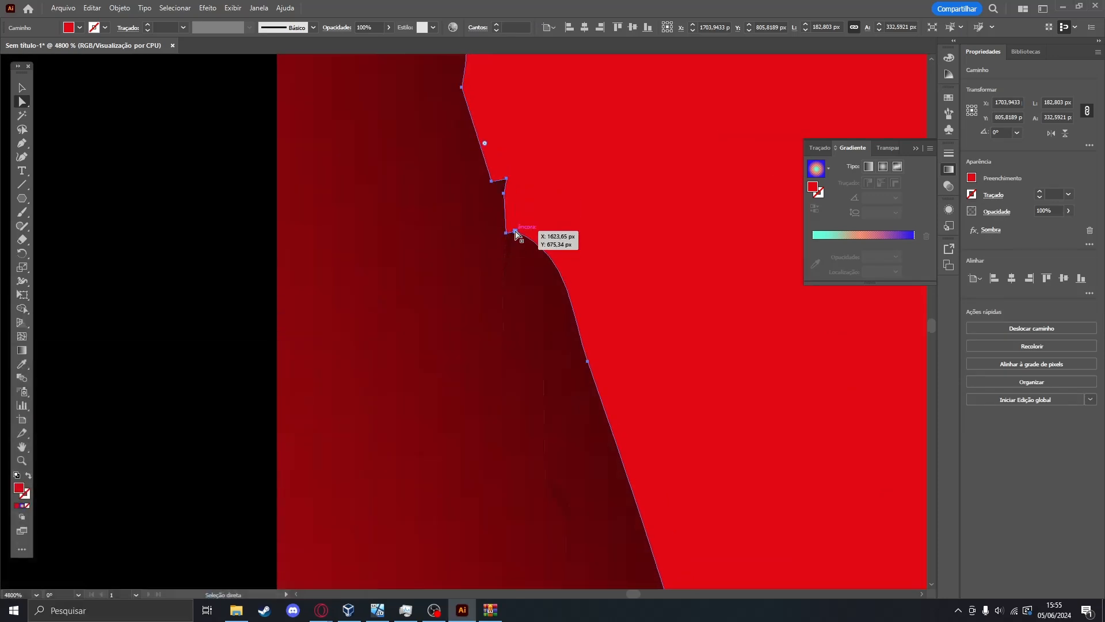
{"action": "left_click", "coordinate": [516, 233]}
{"action": "key", "text": "Delete"}
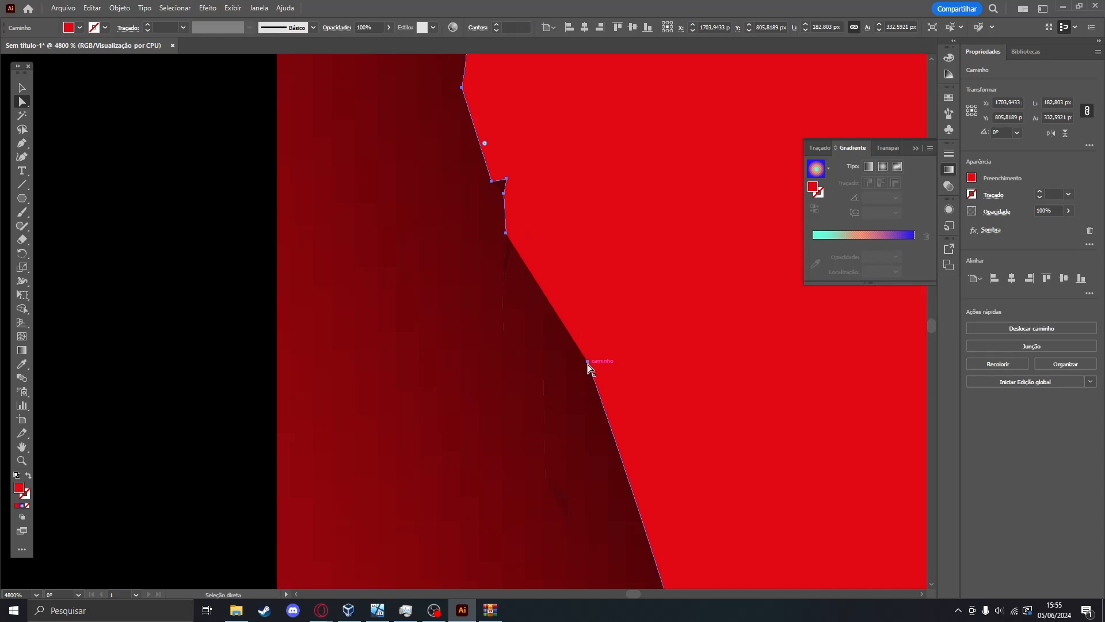
Move the anchor below the notch to X 1627 px, Y 682 px and remove the remaining jagged notch points.
{"action": "left_click", "coordinate": [587, 361]}
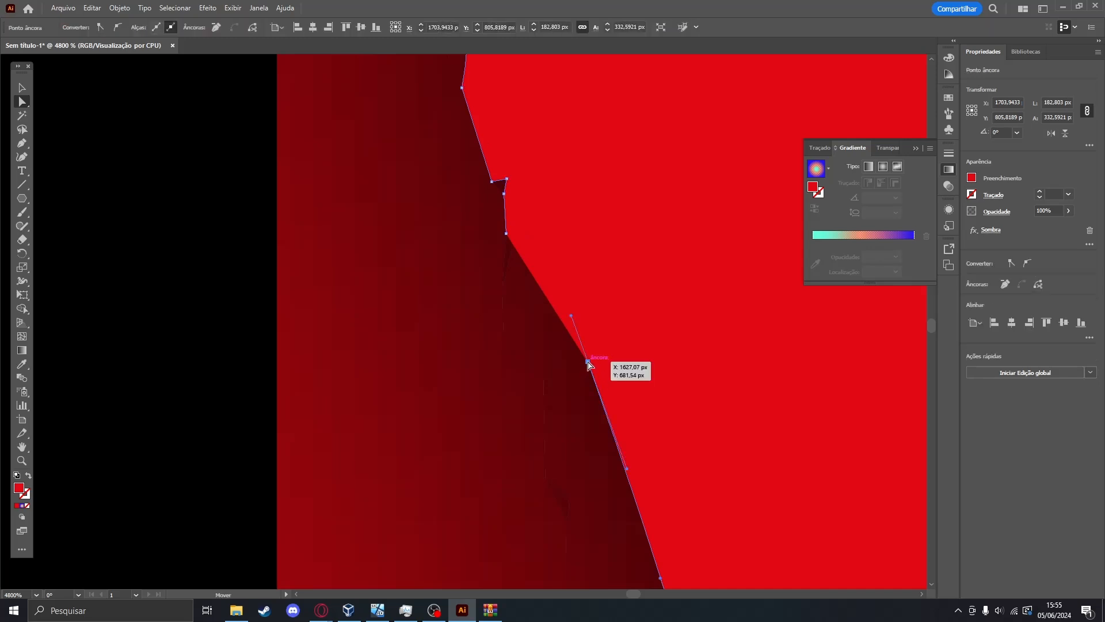
{"action": "left_click_drag", "start_coordinate": [587, 362], "coordinate": [585, 371]}
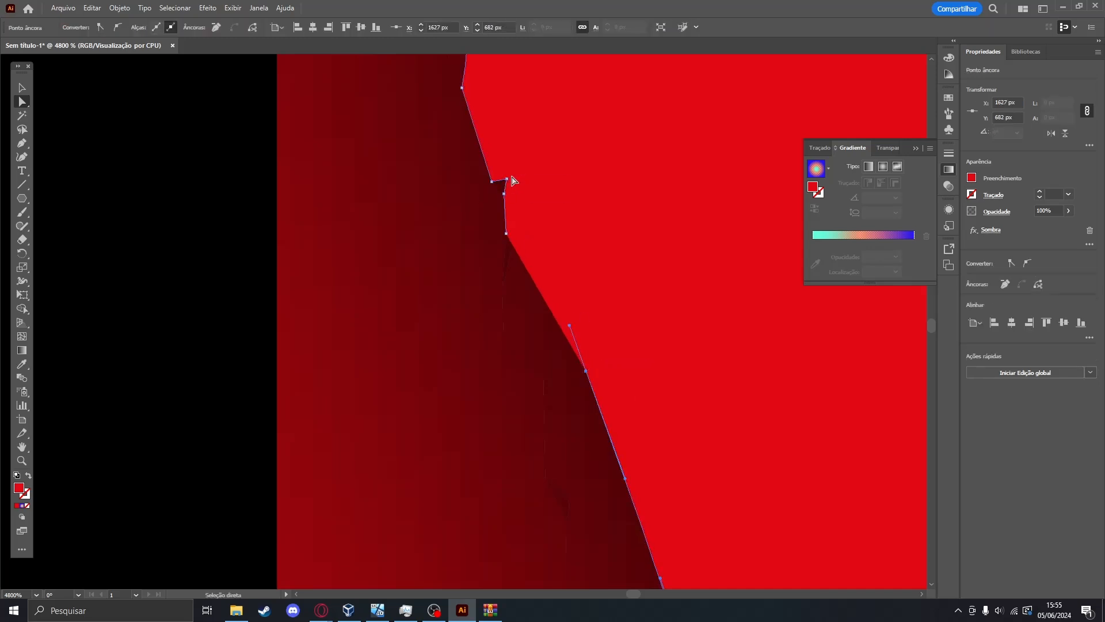
{"action": "left_click_drag", "start_coordinate": [507, 179], "coordinate": [508, 237]}
{"action": "left_click", "coordinate": [507, 226]}
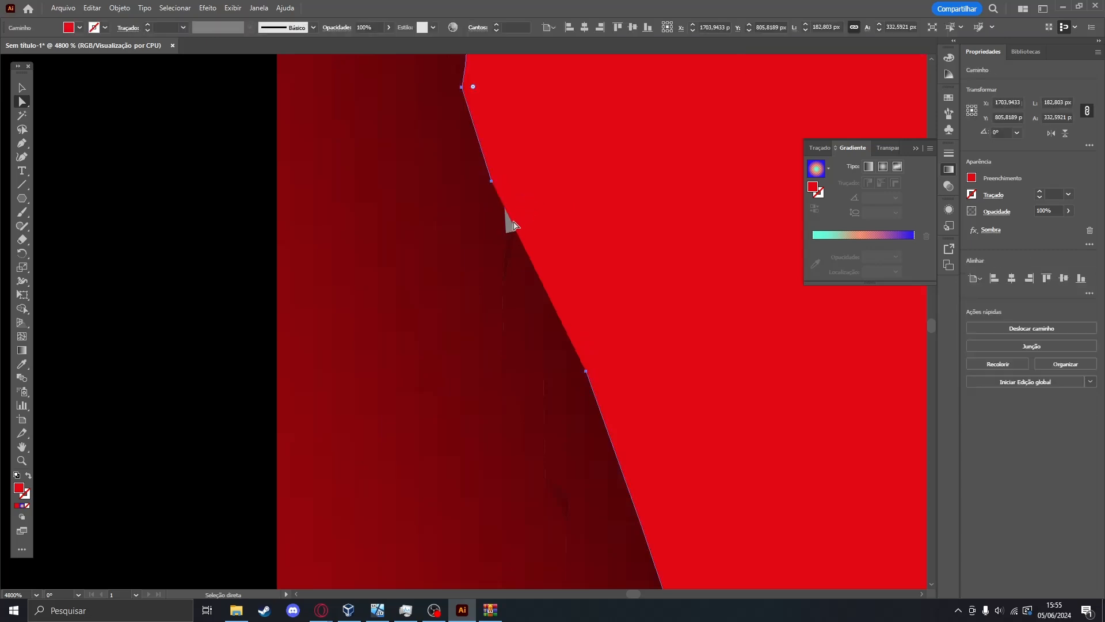
{"action": "left_click_drag", "start_coordinate": [488, 189], "coordinate": [468, 189]}
Straighten the bulging curve on the band's upper left edge by pulling the direction handles of its end anchors inward.
{"action": "scroll", "coordinate": [561, 179], "scroll_direction": "up", "scroll_amount": 8}
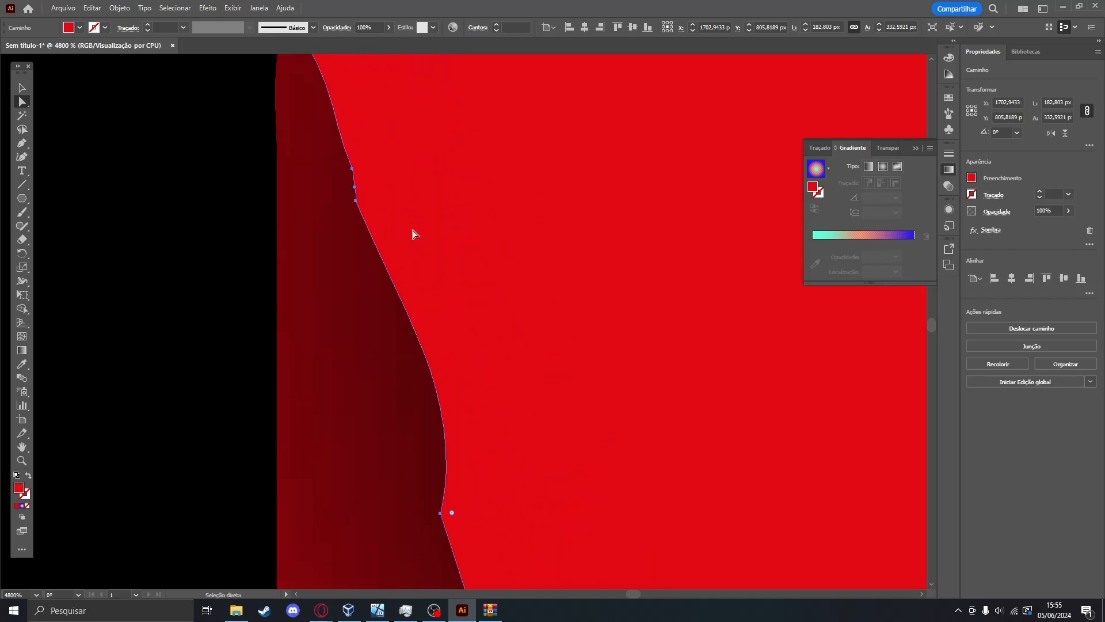
{"action": "left_click", "coordinate": [355, 200]}
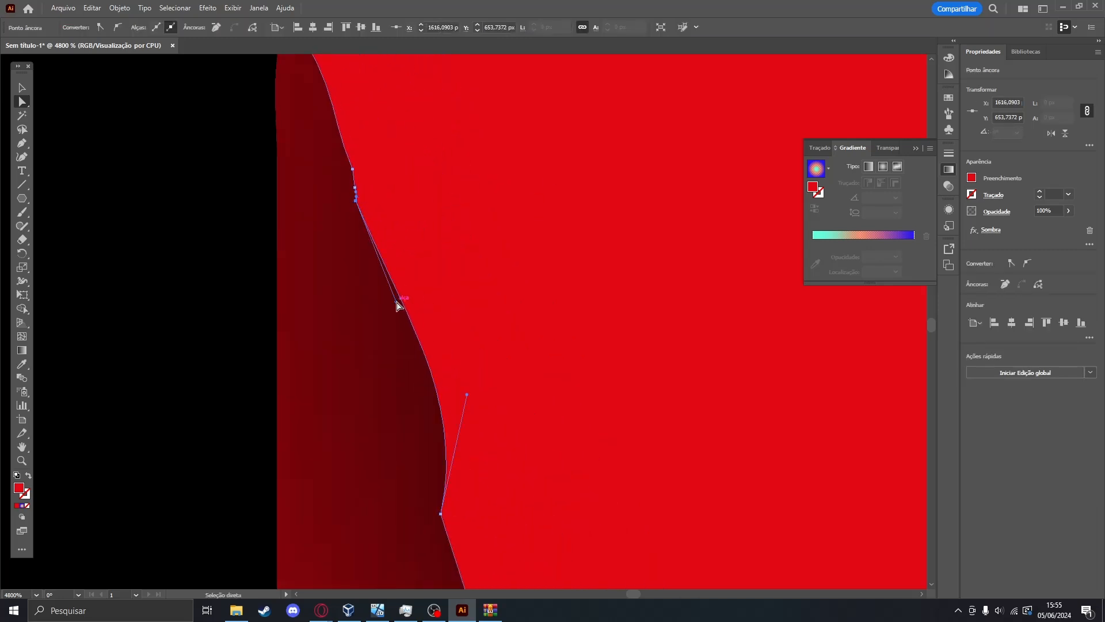
{"action": "left_click_drag", "start_coordinate": [397, 305], "coordinate": [354, 227]}
{"action": "left_click_drag", "start_coordinate": [468, 396], "coordinate": [383, 311]}
{"action": "left_click", "coordinate": [441, 489]}
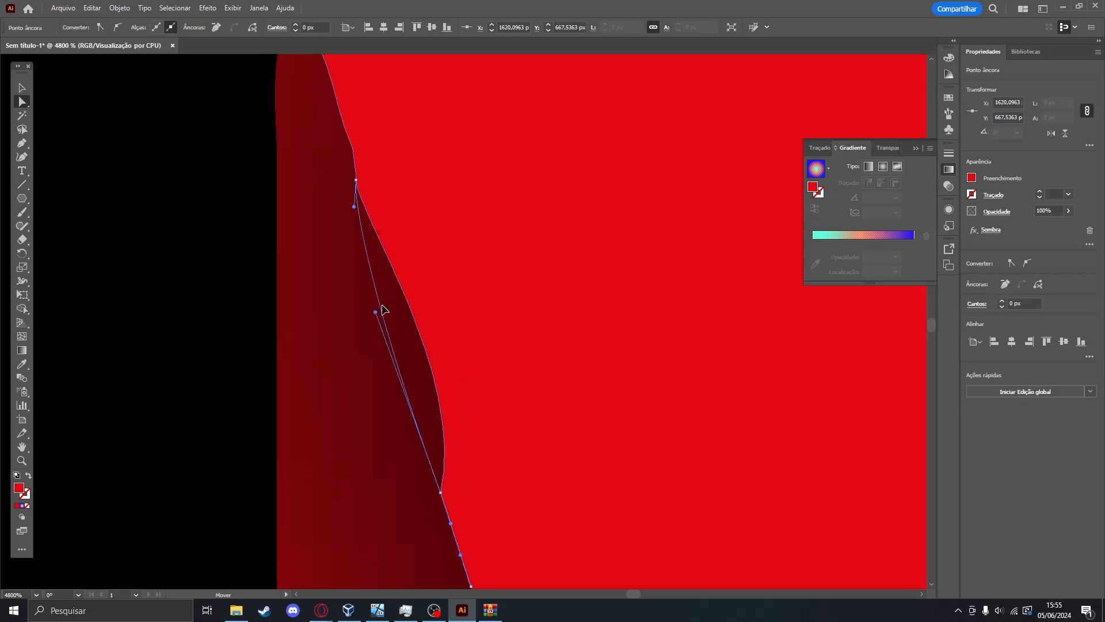
{"action": "key", "text": "ctrl+z"}
{"action": "key", "text": "ctrl+z"}
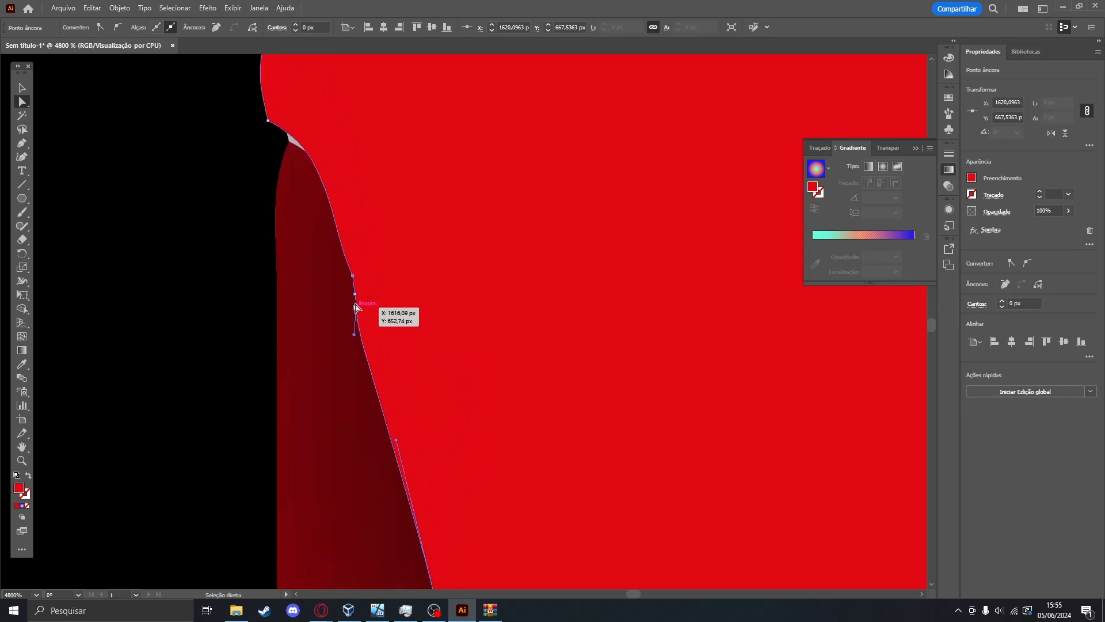
Move the diagonal band 1 px to the right so its upper left corner lines up with the left bar.
{"action": "left_click", "coordinate": [356, 297]}
{"action": "scroll", "coordinate": [300, 275], "scroll_direction": "up", "scroll_amount": 3}
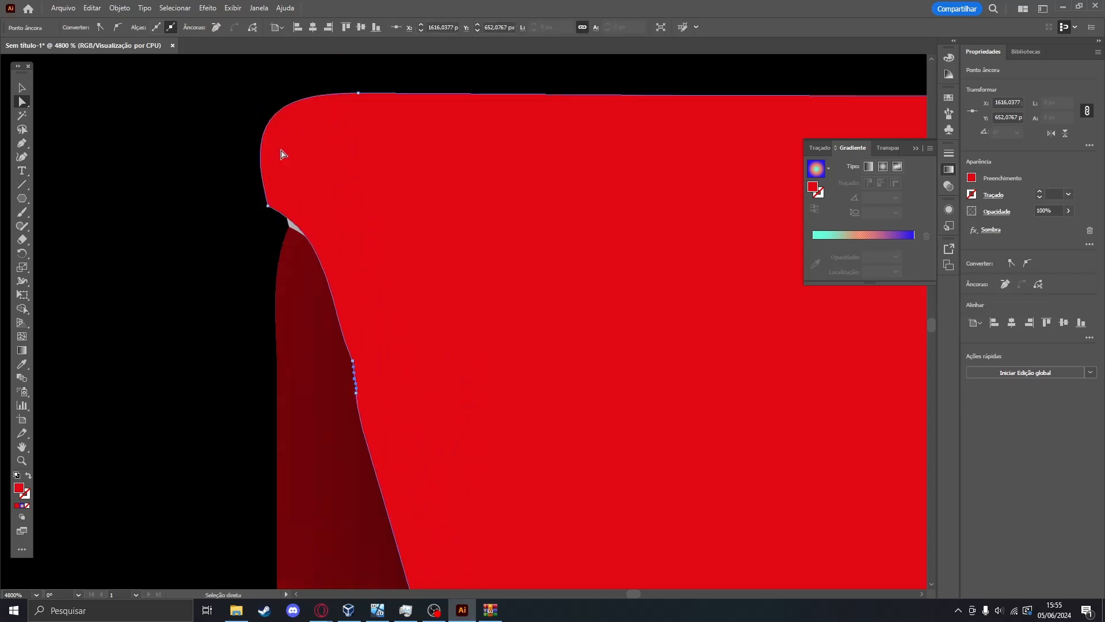
{"action": "left_click_drag", "start_coordinate": [324, 258], "coordinate": [344, 279]}
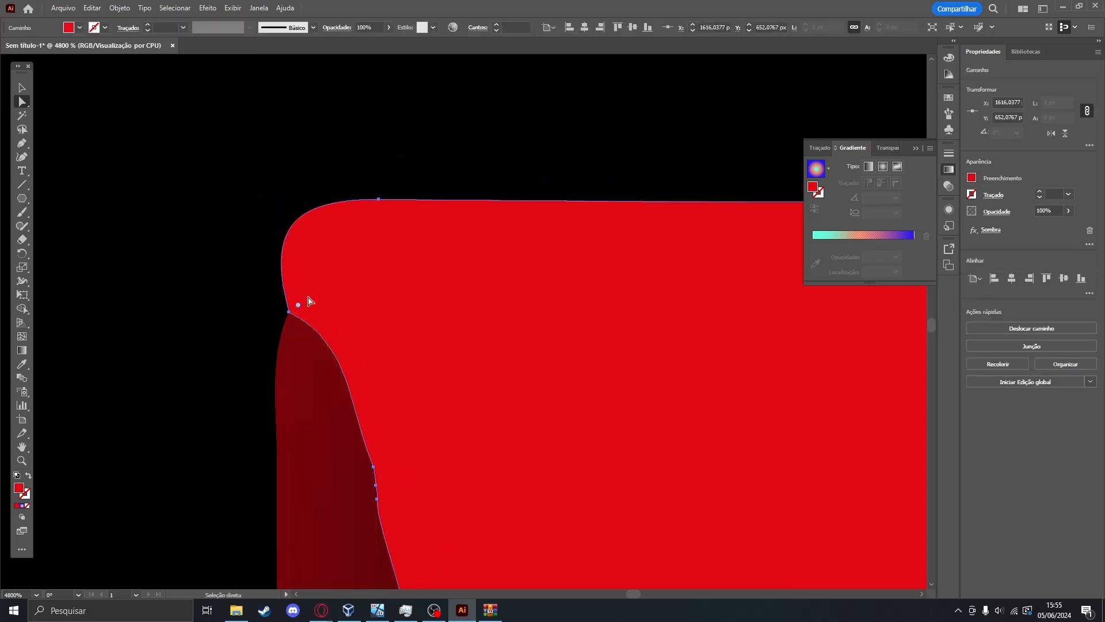
Flatten the curve just below the band's upper left corner by adjusting its direction handle, and check the whole N.
{"action": "left_click", "coordinate": [375, 468]}
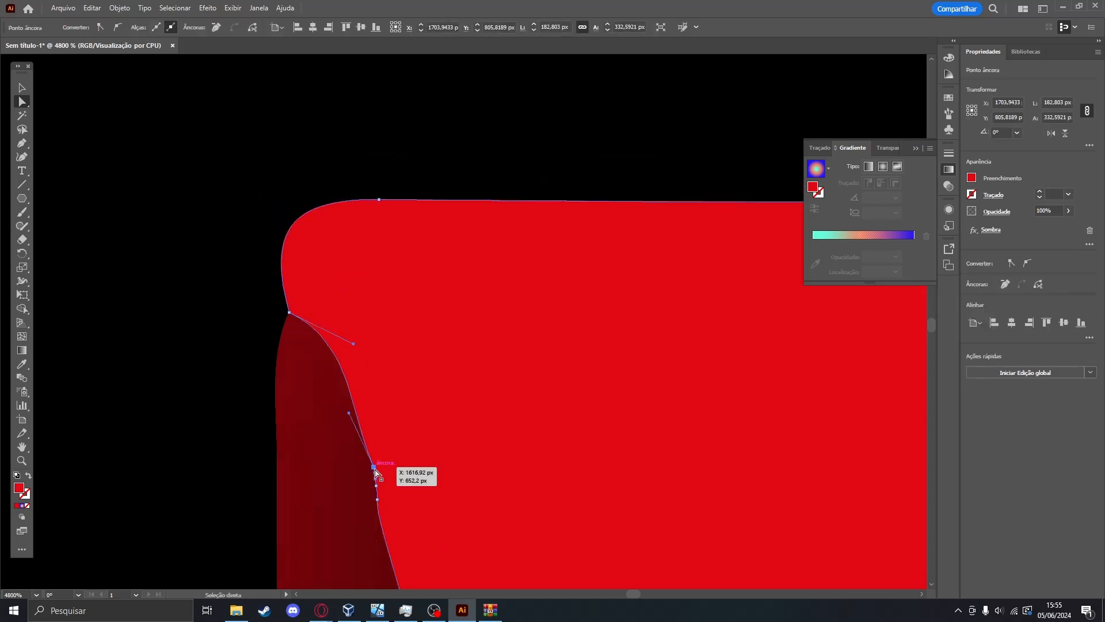
{"action": "left_click_drag", "start_coordinate": [354, 347], "coordinate": [325, 400]}
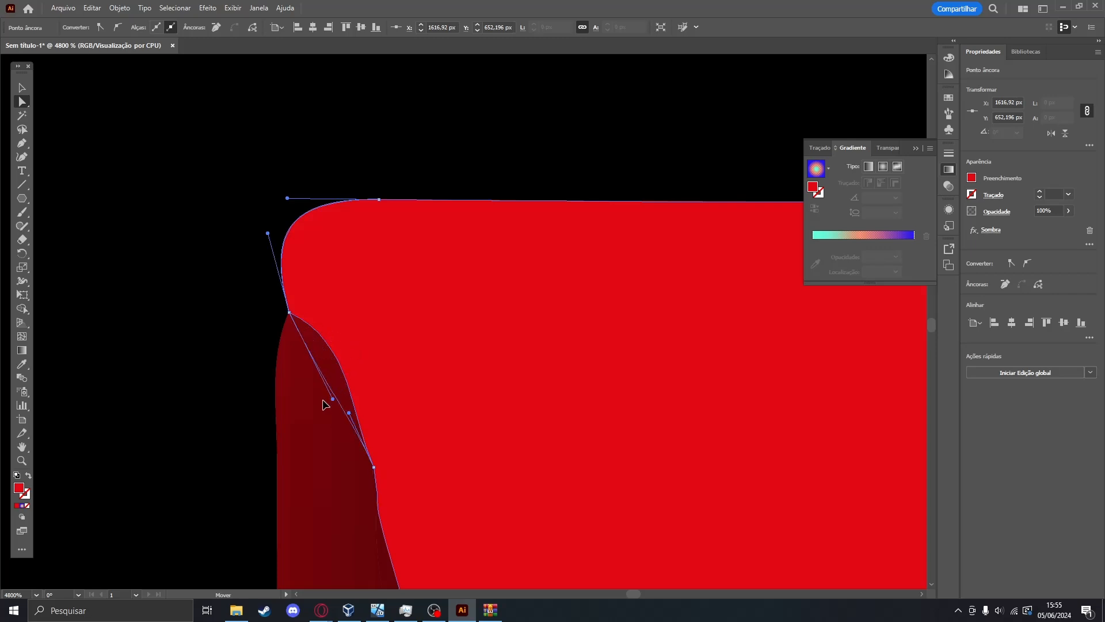
{"action": "key", "text": "ctrl+z"}
{"action": "left_click", "coordinate": [491, 316]}
{"action": "scroll", "coordinate": [491, 316], "scroll_direction": "down", "scroll_amount": 5}
{"action": "scroll", "coordinate": [622, 409], "scroll_direction": "down", "scroll_amount": 4}
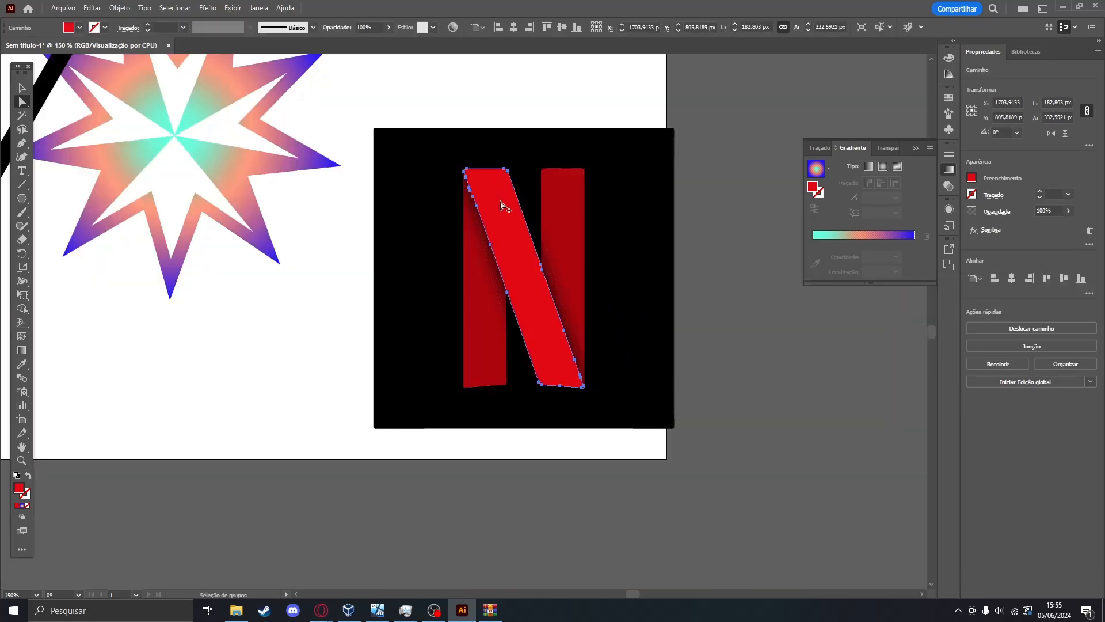
Move the gradient star down and slightly left, to about X 1127 px, Y 854 px, below the black triangle.
{"action": "left_click_drag", "start_coordinate": [298, 284], "coordinate": [444, 359]}
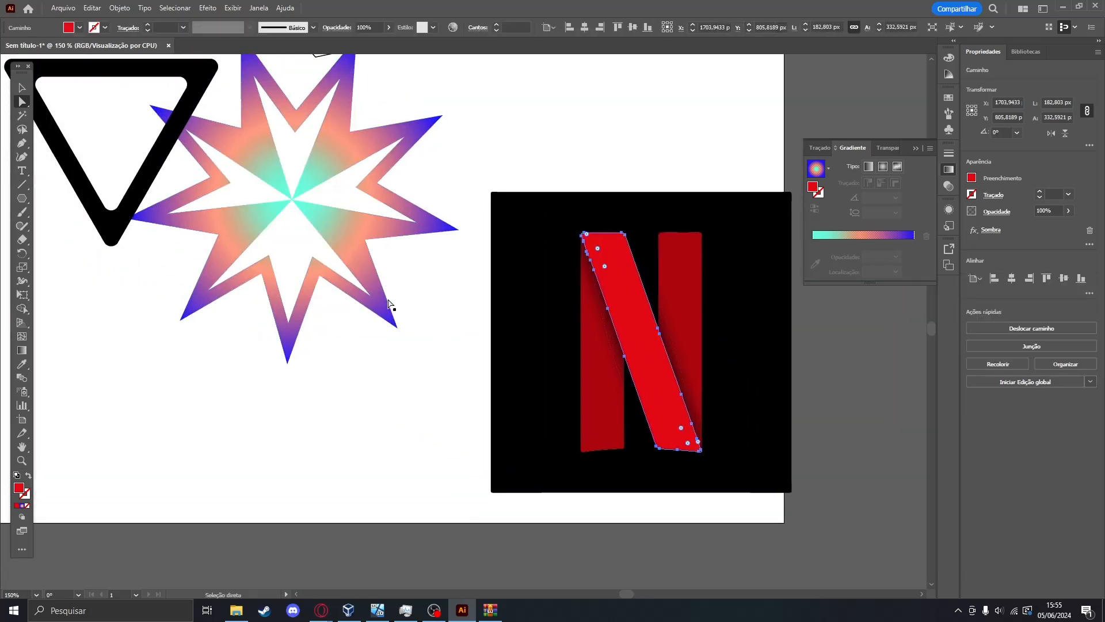
{"action": "scroll", "coordinate": [340, 432], "scroll_direction": "up", "scroll_amount": 2}
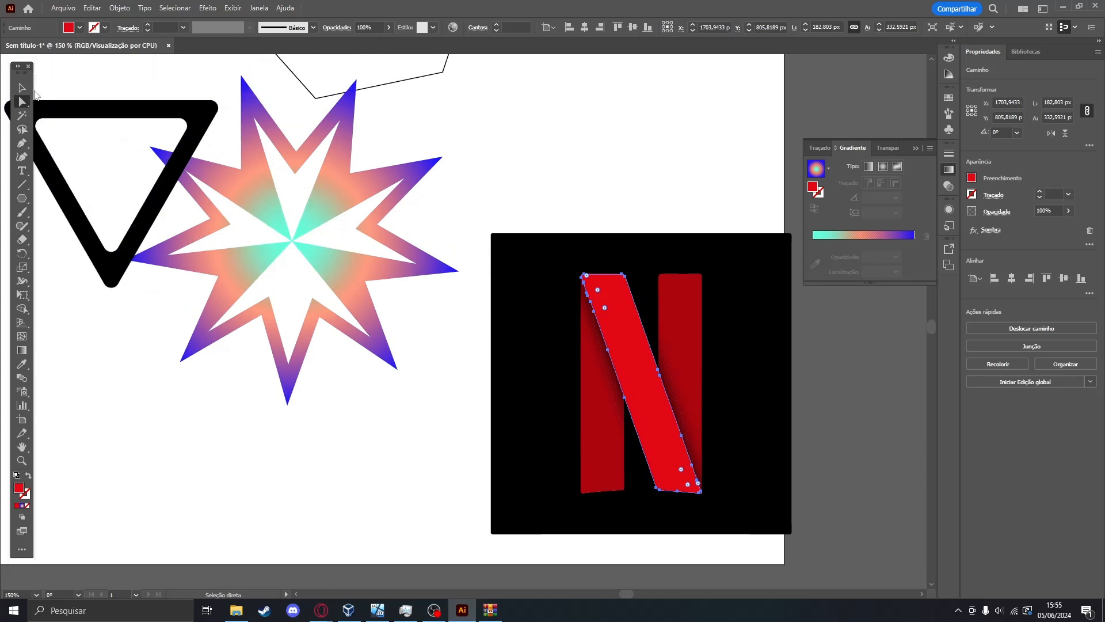
{"action": "key", "text": "v"}
{"action": "left_click", "coordinate": [567, 218]}
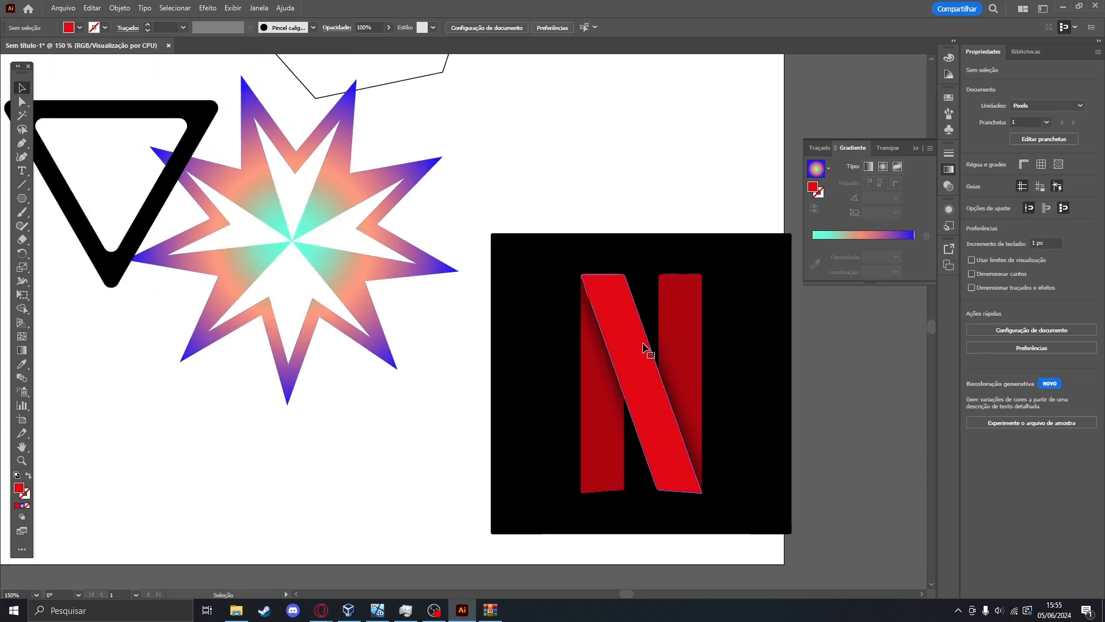
{"action": "left_click", "coordinate": [647, 346]}
{"action": "key", "text": "space"}
{"action": "left_click_drag", "start_coordinate": [682, 157], "coordinate": [757, 221]}
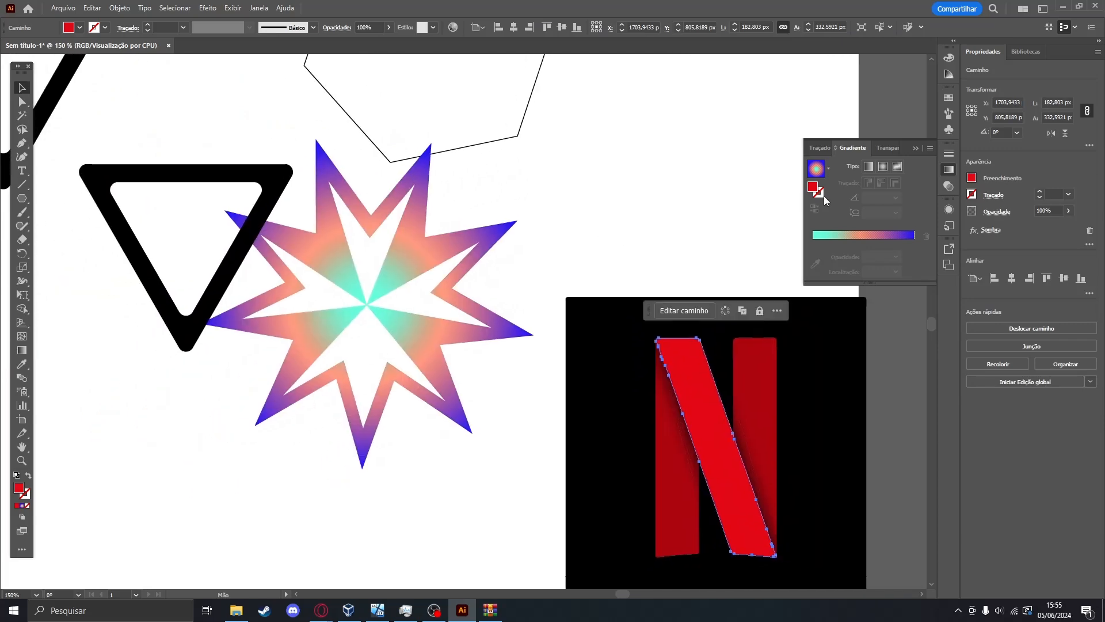
{"action": "left_click_drag", "start_coordinate": [407, 310], "coordinate": [340, 298]}
{"action": "scroll", "coordinate": [380, 511], "scroll_direction": "down", "scroll_amount": 5}
Start a classic 3D Extrude & Bevel effect on the gradient star with a custom rotation of 21°, 23° and 0°.
{"action": "left_click", "coordinate": [212, 10]}
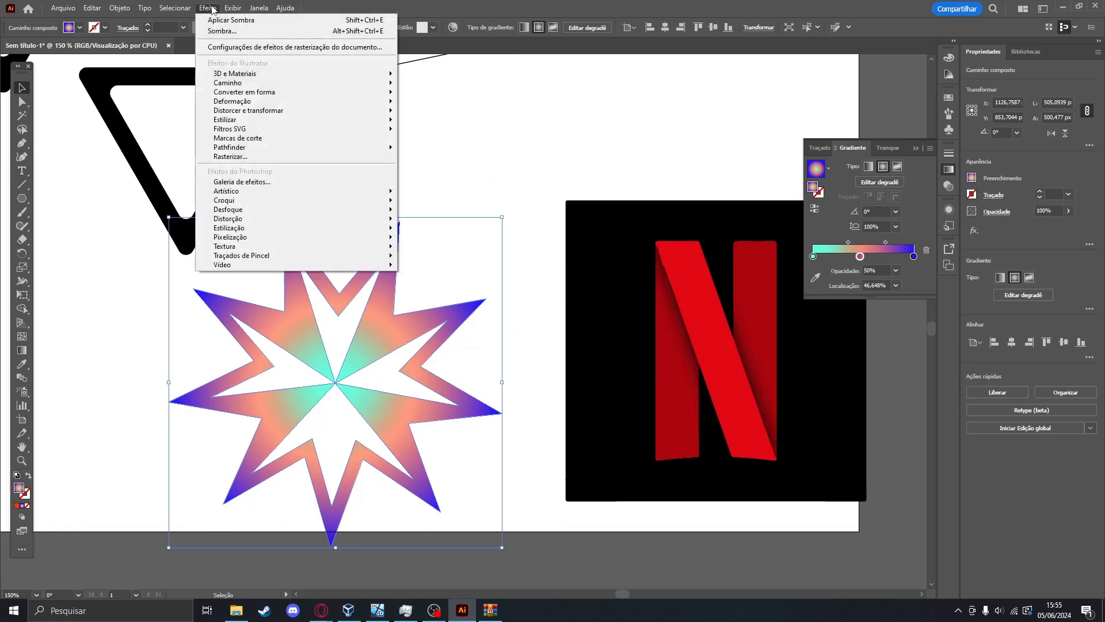
{"action": "left_click", "coordinate": [209, 8]}
{"action": "left_click", "coordinate": [211, 8]}
{"action": "mouse_move", "coordinate": [251, 78]}
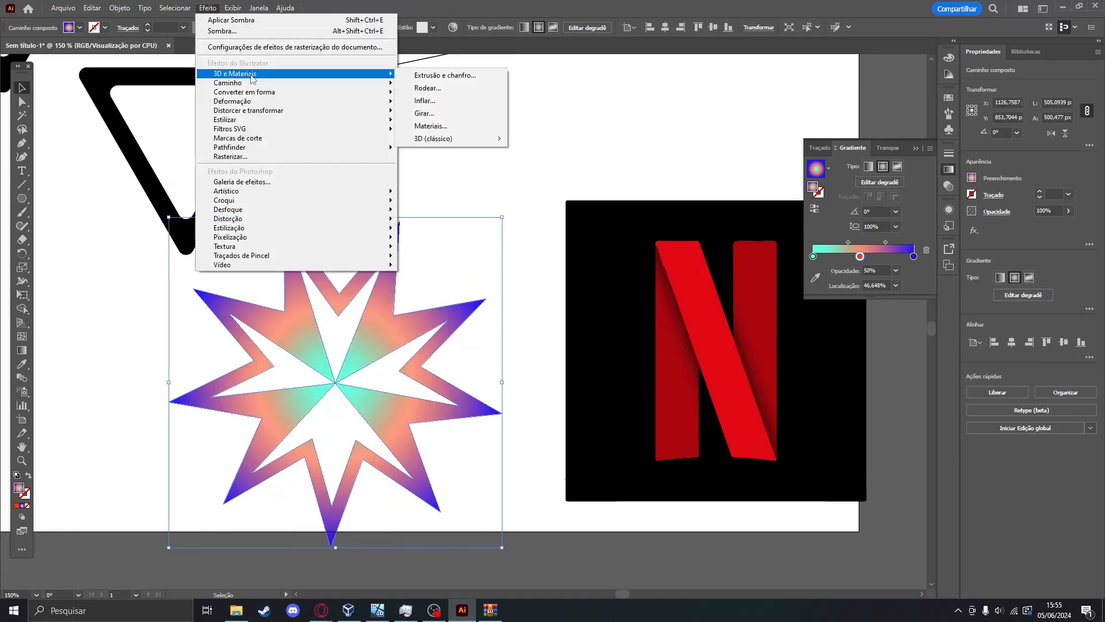
{"action": "mouse_move", "coordinate": [443, 139]}
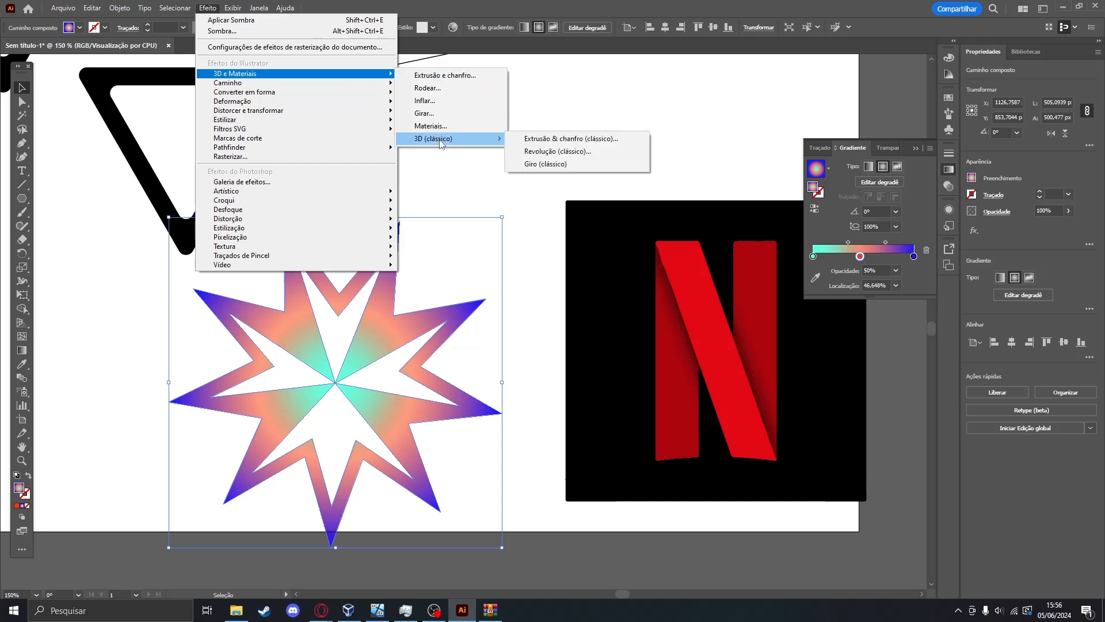
{"action": "left_click", "coordinate": [530, 140]}
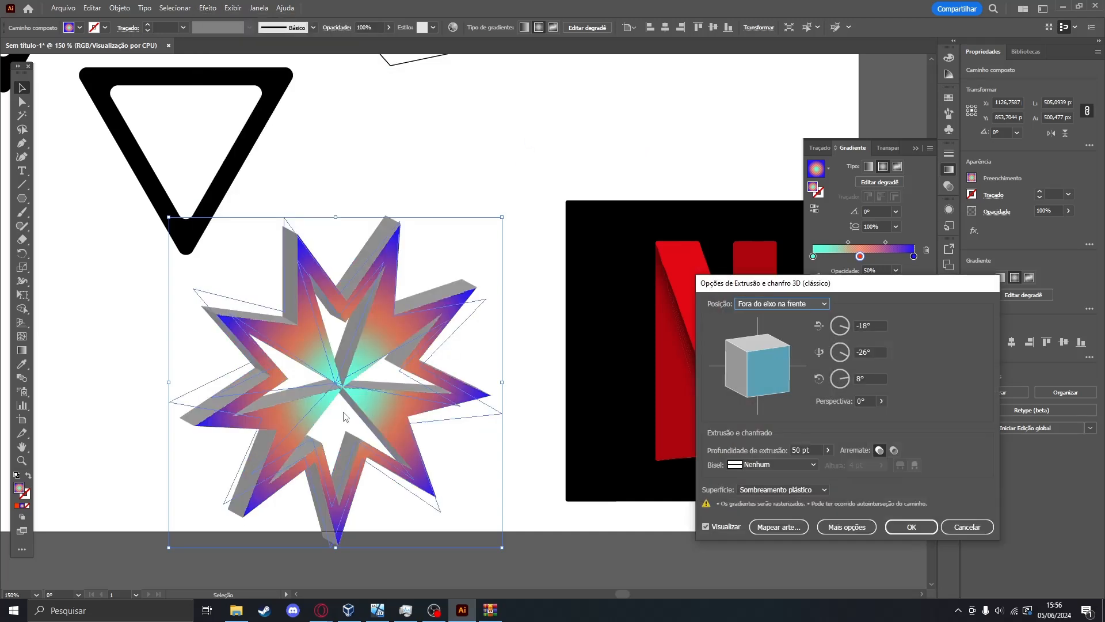
{"action": "left_click_drag", "start_coordinate": [726, 376], "coordinate": [755, 363]}
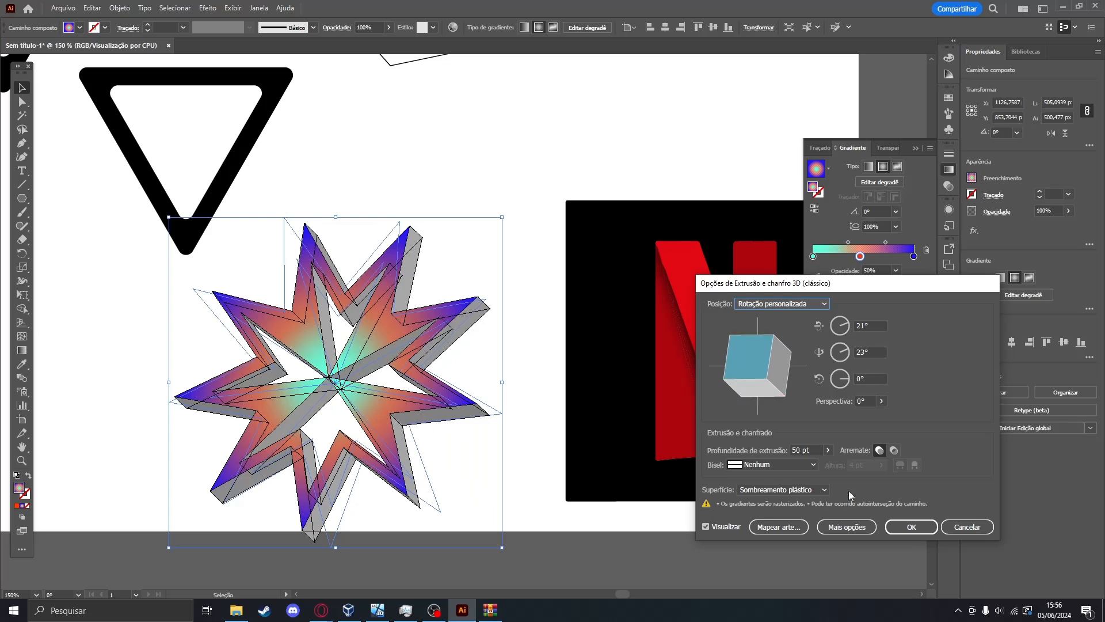
Reduce the star's extrusion depth to 0 pt and rotate it to 41°, 2° and -8°.
{"action": "left_click", "coordinate": [827, 450]}
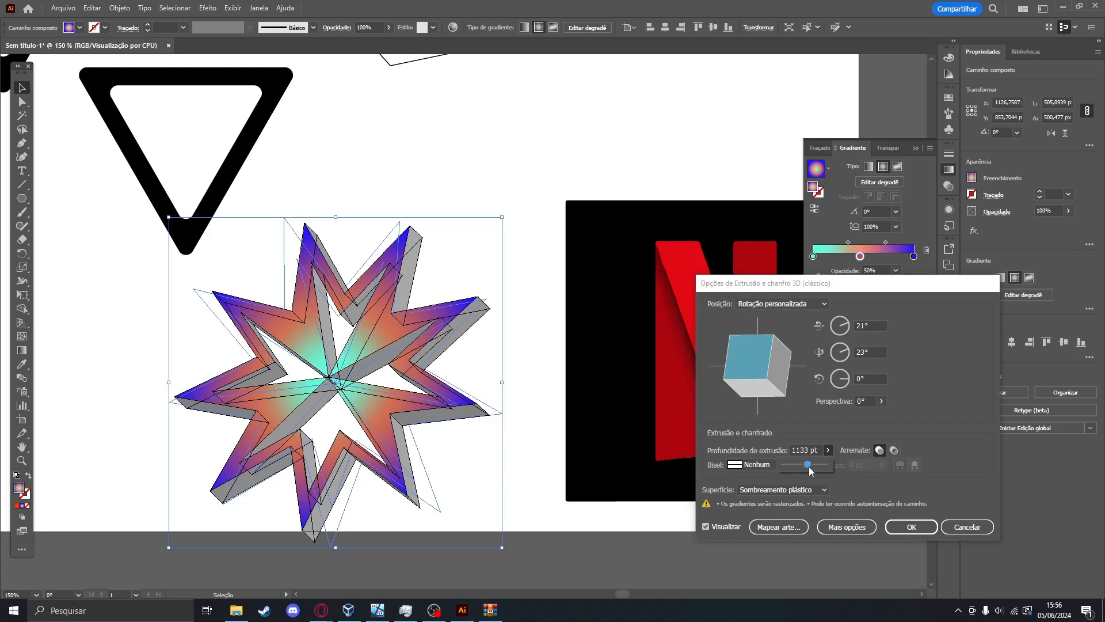
{"action": "left_click_drag", "start_coordinate": [809, 467], "coordinate": [783, 466]}
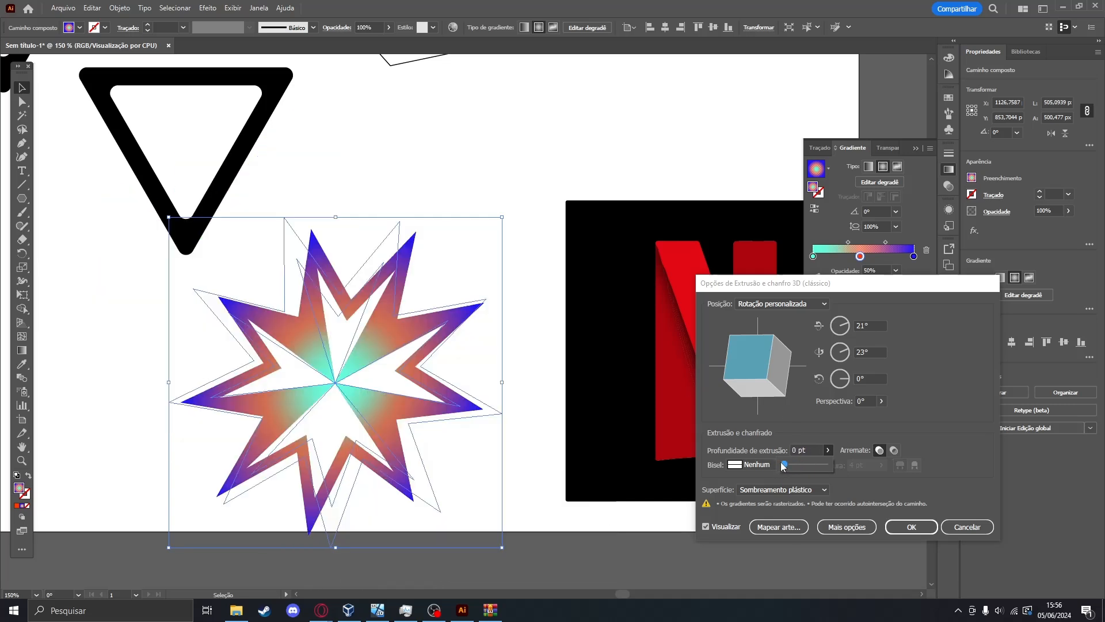
{"action": "mouse_move", "coordinate": [757, 376]}
{"action": "left_mouse_down"}
{"action": "mouse_move", "coordinate": [754, 352]}
{"action": "mouse_move", "coordinate": [767, 365]}
{"action": "mouse_move", "coordinate": [744, 368]}
{"action": "mouse_move", "coordinate": [746, 348]}
{"action": "mouse_move", "coordinate": [756, 357]}
{"action": "left_mouse_up"}
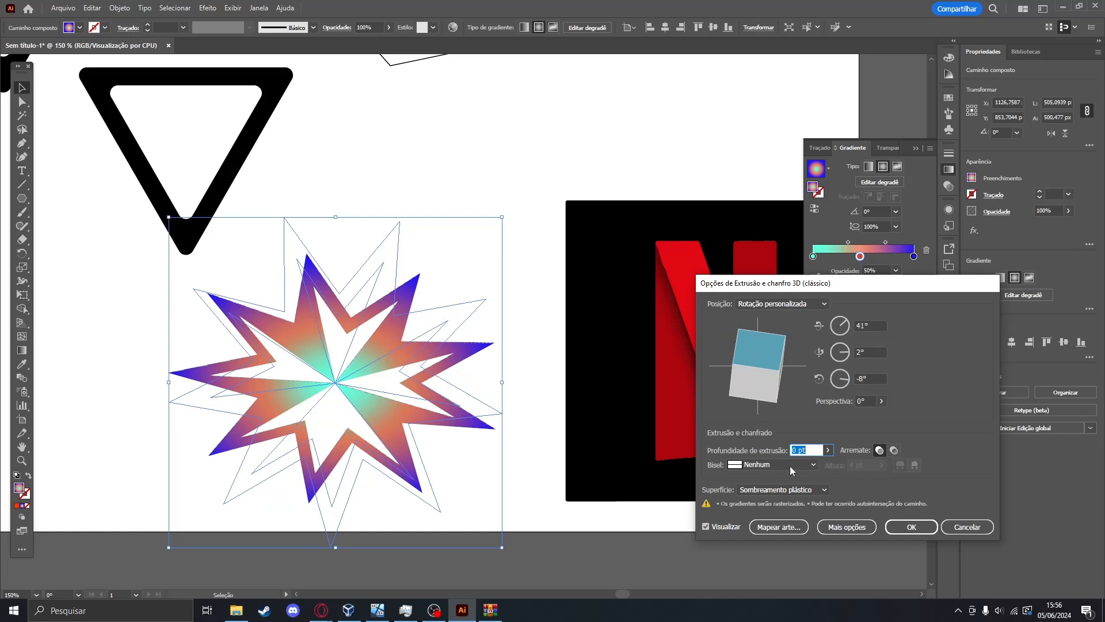
Set the star's extrusion depth to 3 pt and apply the 3D effect.
{"action": "left_click", "coordinate": [829, 450]}
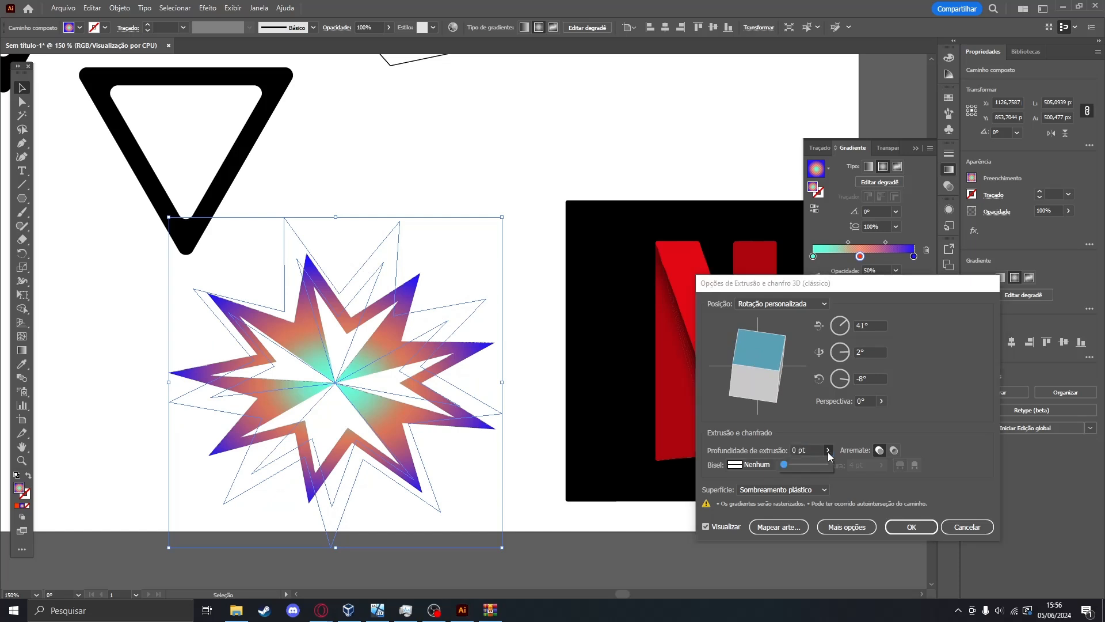
{"action": "left_click", "coordinate": [798, 449]}
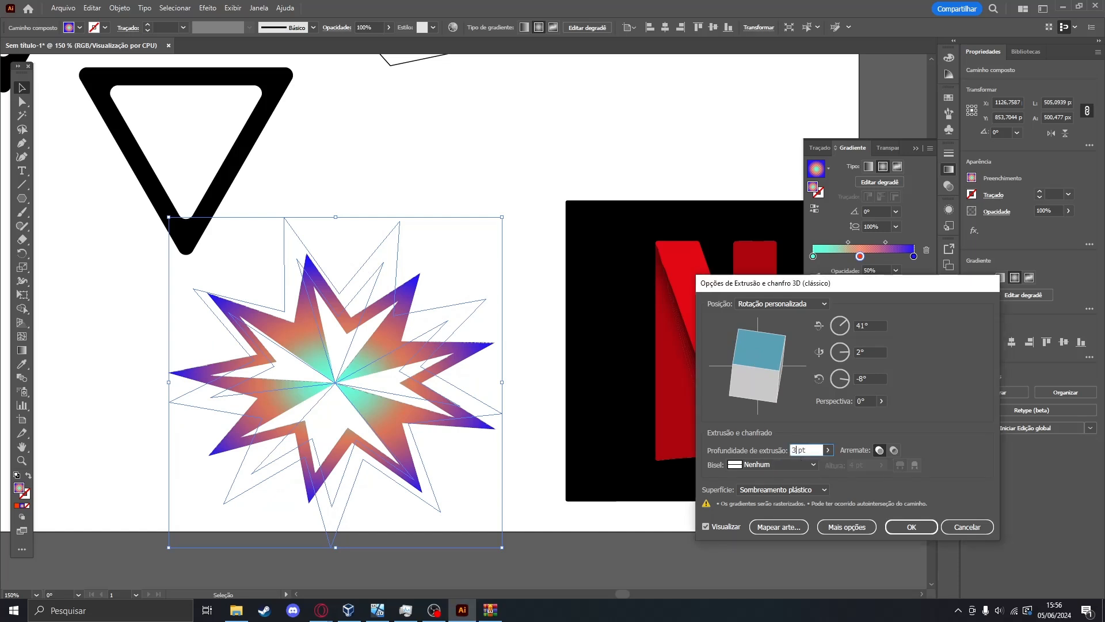
{"action": "key", "text": "Return"}
Move the 3D star down and to the left so it overlaps the artboard's lower edge.
{"action": "left_click", "coordinate": [370, 365]}
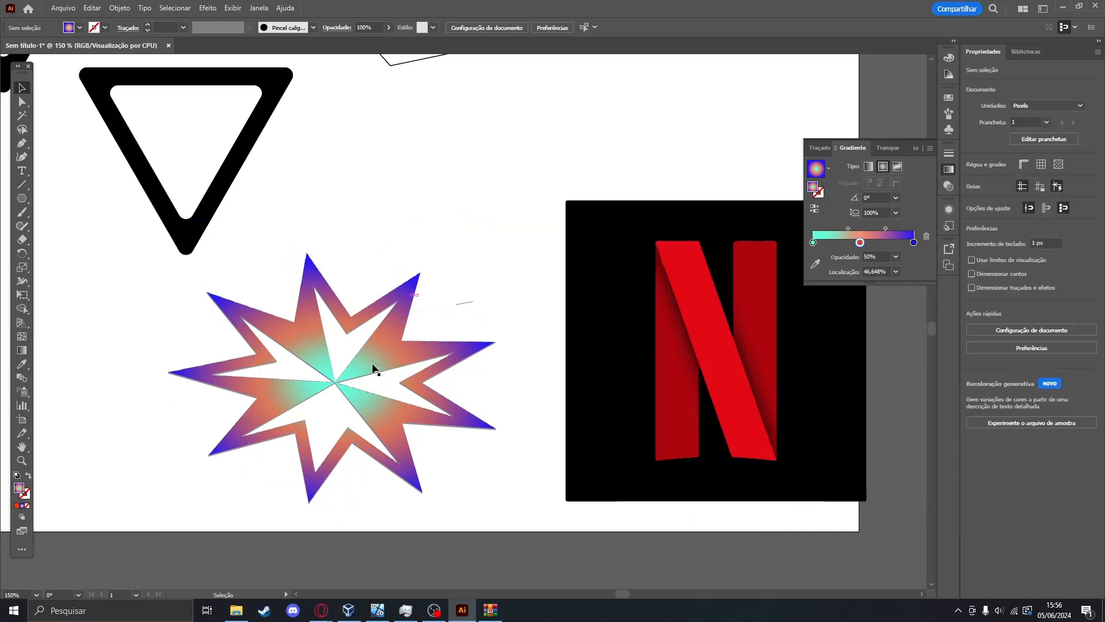
{"action": "left_click_drag", "start_coordinate": [264, 410], "coordinate": [185, 439]}
{"action": "left_click_drag", "start_coordinate": [520, 413], "coordinate": [598, 367]}
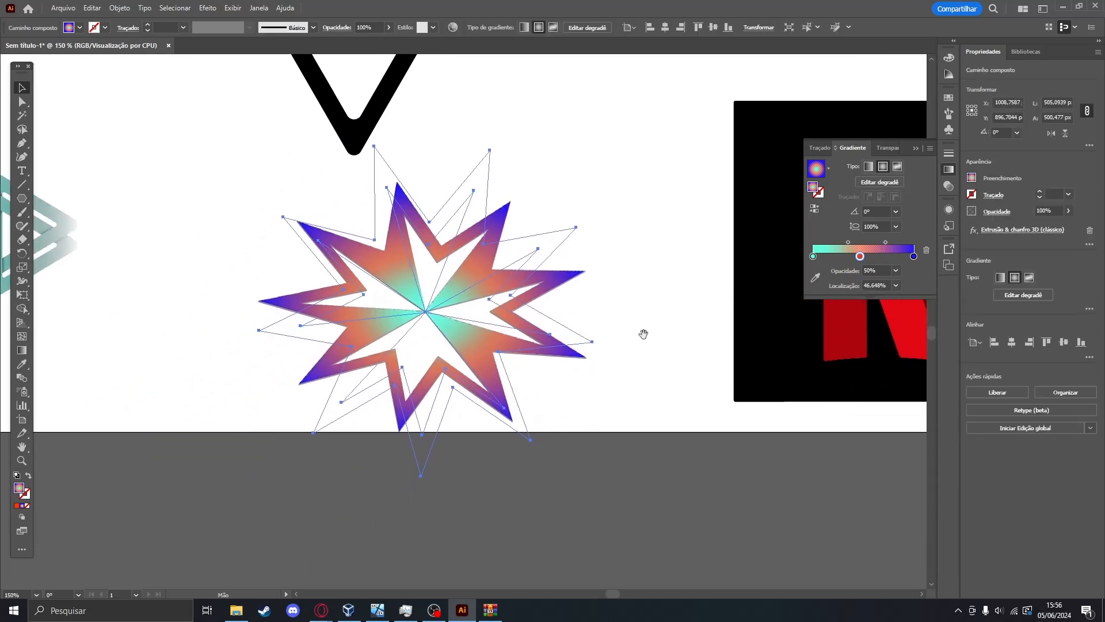
{"action": "left_click_drag", "start_coordinate": [413, 323], "coordinate": [356, 363]}
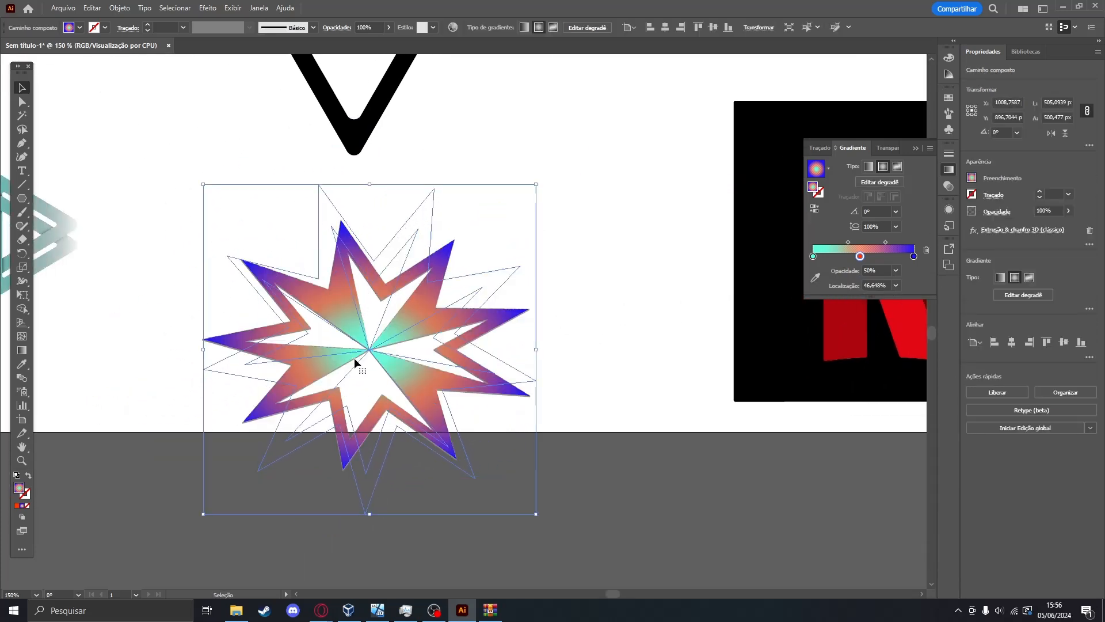
Try stretching the star's upper left point outward by moving its anchor, and undo the change.
{"action": "left_click", "coordinate": [22, 102]}
{"action": "left_click_drag", "start_coordinate": [228, 258], "coordinate": [151, 139]}
{"action": "left_click", "coordinate": [570, 294]}
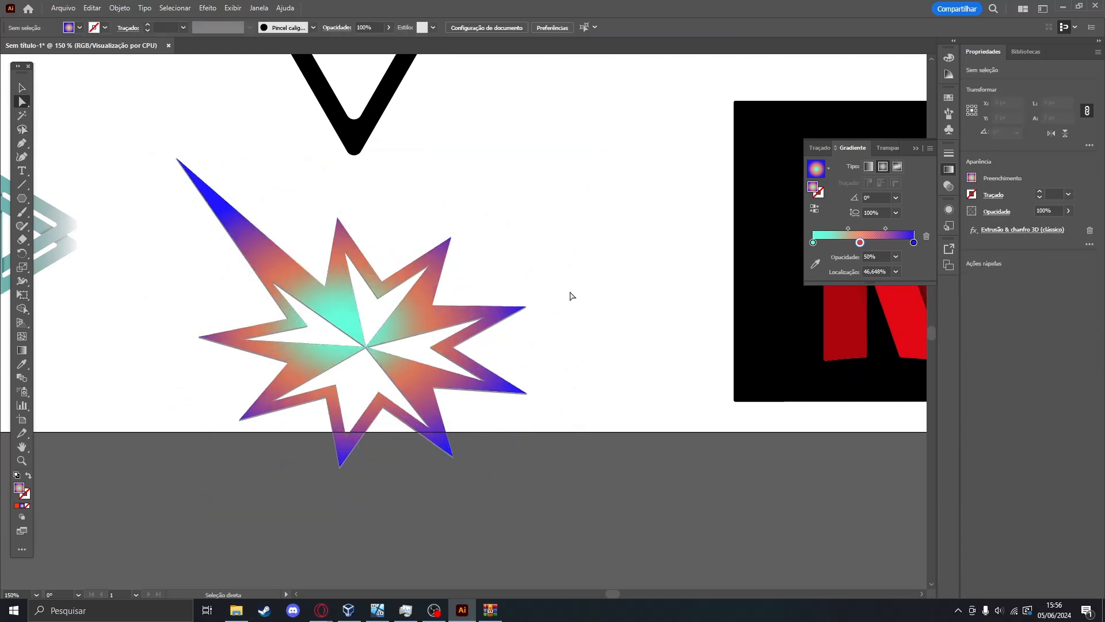
{"action": "key", "text": "ctrl+z"}
{"action": "key", "text": "ctrl+z"}
{"action": "left_click", "coordinate": [634, 271]}
Move the star up and to the right so it lies fully inside the artboard beside the Netflix logo.
{"action": "scroll", "coordinate": [633, 270], "scroll_direction": "down", "scroll_amount": 4}
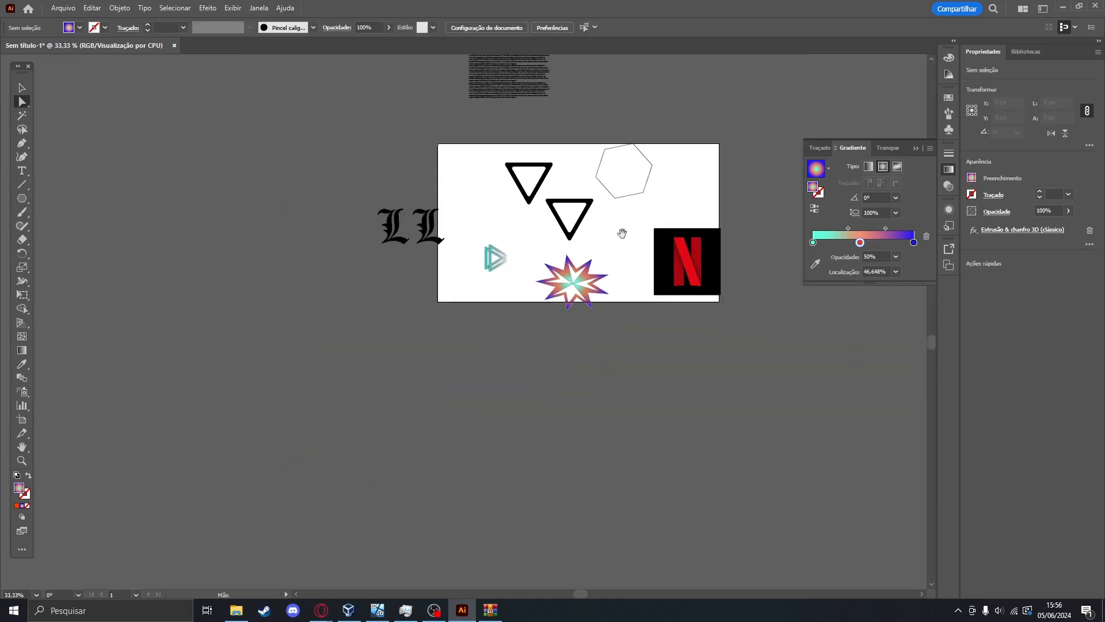
{"action": "scroll", "coordinate": [584, 286], "scroll_direction": "up", "scroll_amount": 2}
{"action": "scroll", "coordinate": [579, 283], "scroll_direction": "up", "scroll_amount": 1}
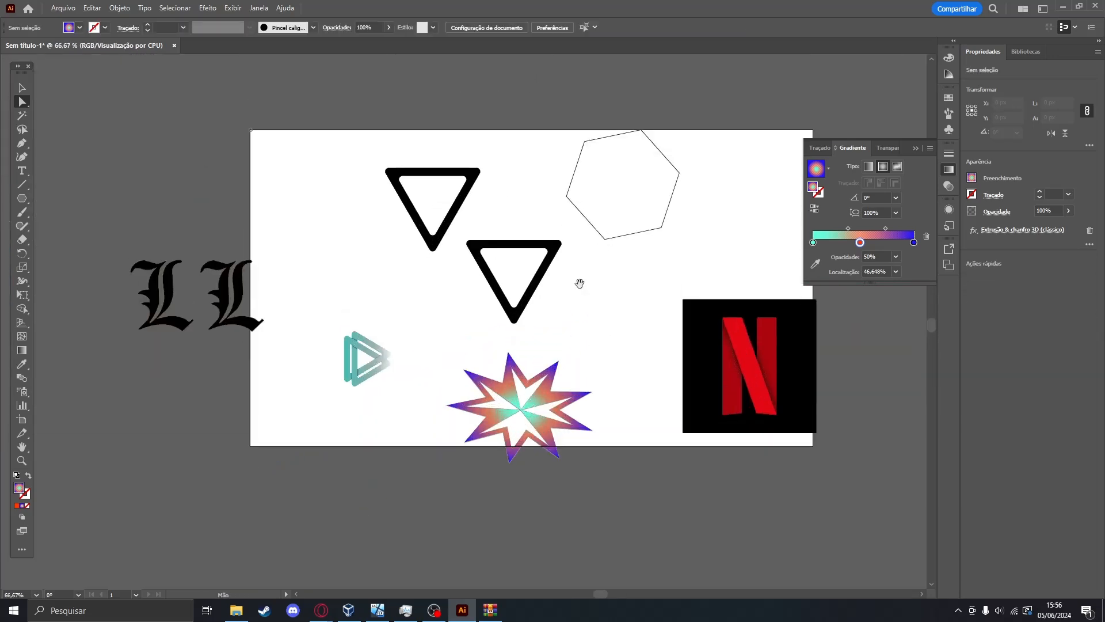
{"action": "scroll", "coordinate": [580, 284], "scroll_direction": "up", "scroll_amount": 1}
{"action": "scroll", "coordinate": [647, 263], "scroll_direction": "down", "scroll_amount": 1}
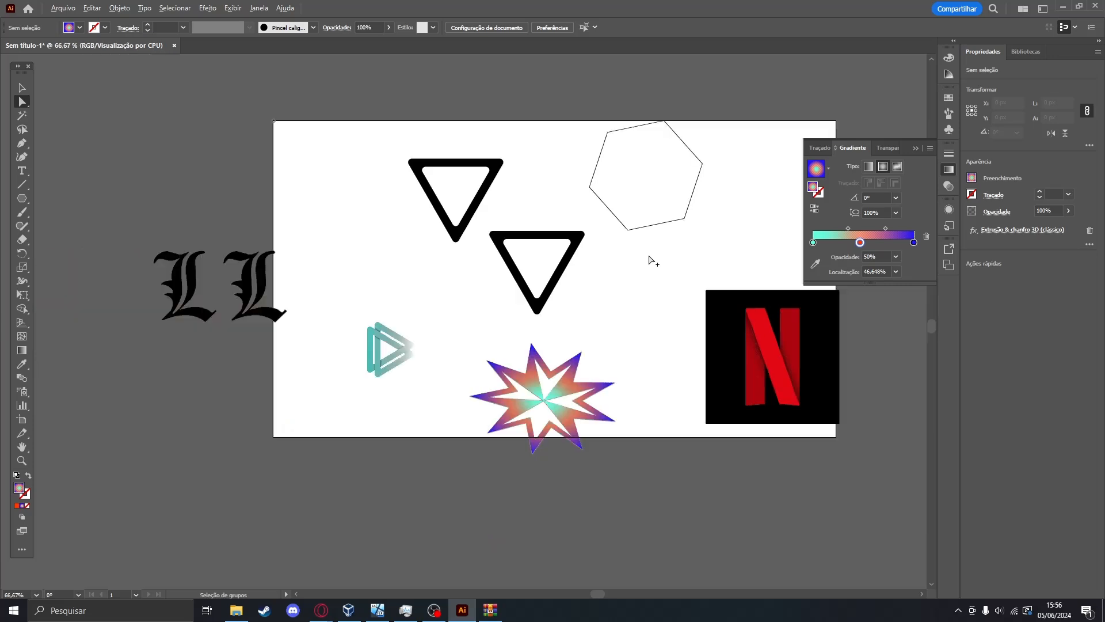
{"action": "scroll", "coordinate": [639, 264], "scroll_direction": "up", "scroll_amount": 1}
{"action": "scroll", "coordinate": [639, 264], "scroll_direction": "right", "scroll_amount": 2}
{"action": "left_click_drag", "start_coordinate": [477, 426], "coordinate": [555, 400]}
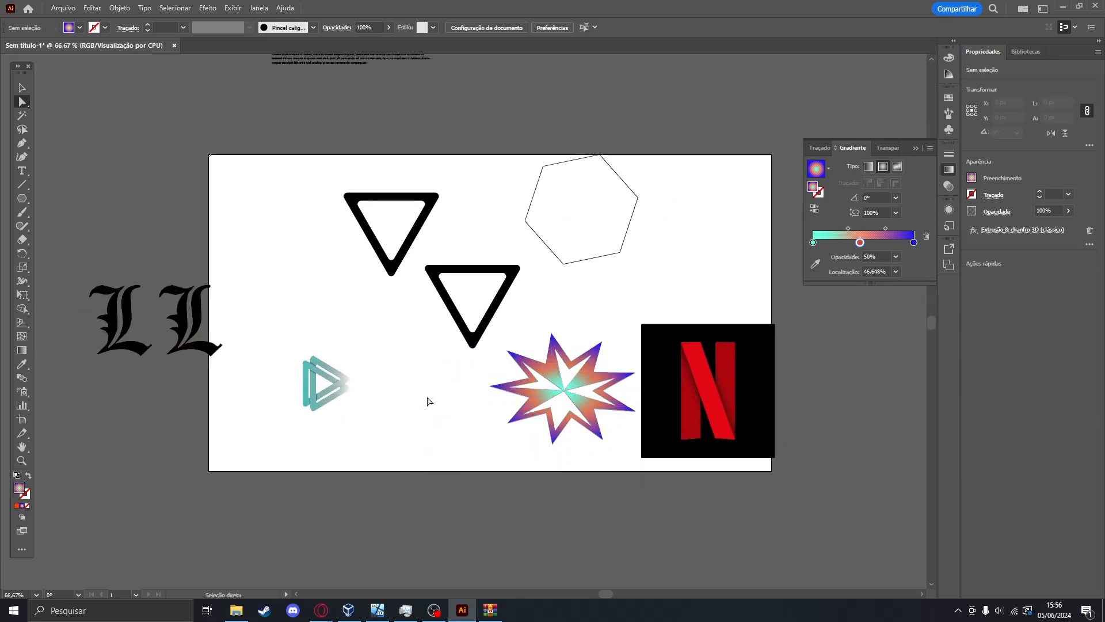
Try pulling the lower black triangle's bottom corner down and to the left, and undo the distortion.
{"action": "left_click_drag", "start_coordinate": [428, 362], "coordinate": [487, 292]}
{"action": "left_click_drag", "start_coordinate": [472, 345], "coordinate": [415, 371]}
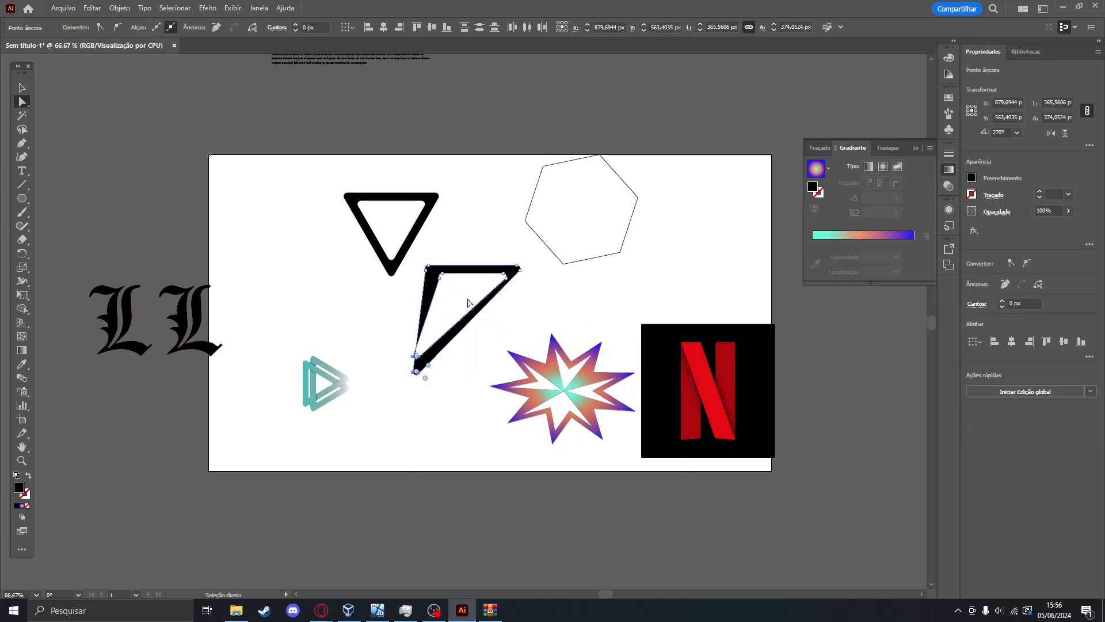
{"action": "key", "text": "ctrl+z"}
{"action": "left_click", "coordinate": [321, 257]}
Move both gothic L letters onto the artboard, stacked one above the other along its left edge.
{"action": "key", "text": "v"}
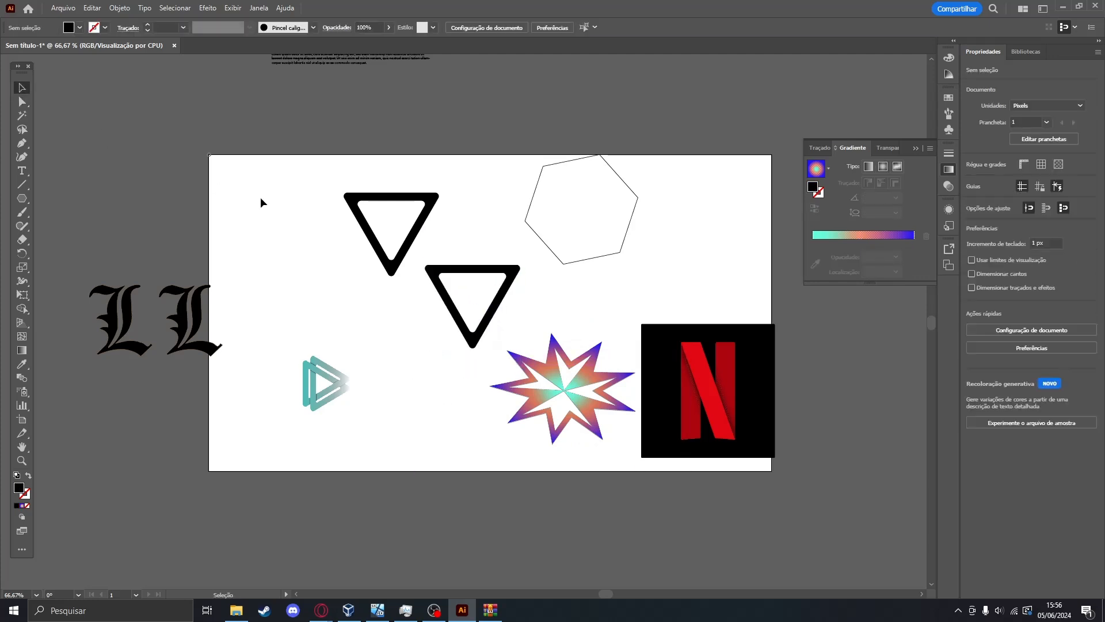
{"action": "left_click_drag", "start_coordinate": [168, 310], "coordinate": [233, 195]}
{"action": "left_click_drag", "start_coordinate": [123, 321], "coordinate": [255, 296]}
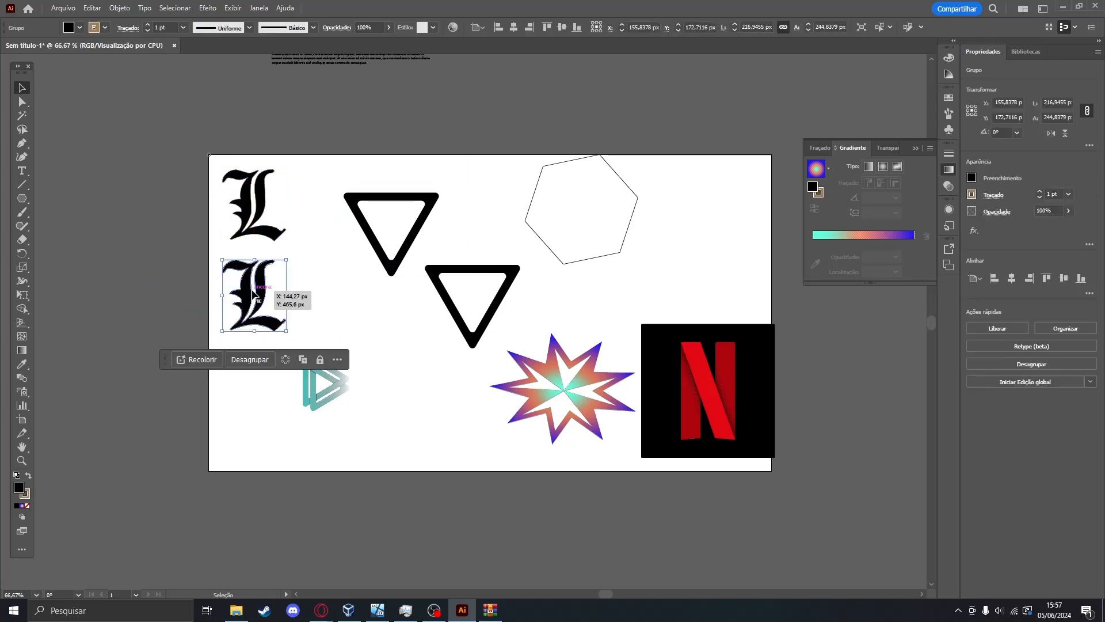
{"action": "left_click", "coordinate": [358, 307]}
Draw a second artboard about 371 × 358 px to the left of the original artboard, aligned with its top edge.
{"action": "scroll", "coordinate": [131, 402], "scroll_direction": "left", "scroll_amount": 3}
{"action": "scroll", "coordinate": [131, 402], "scroll_direction": "down", "scroll_amount": 1}
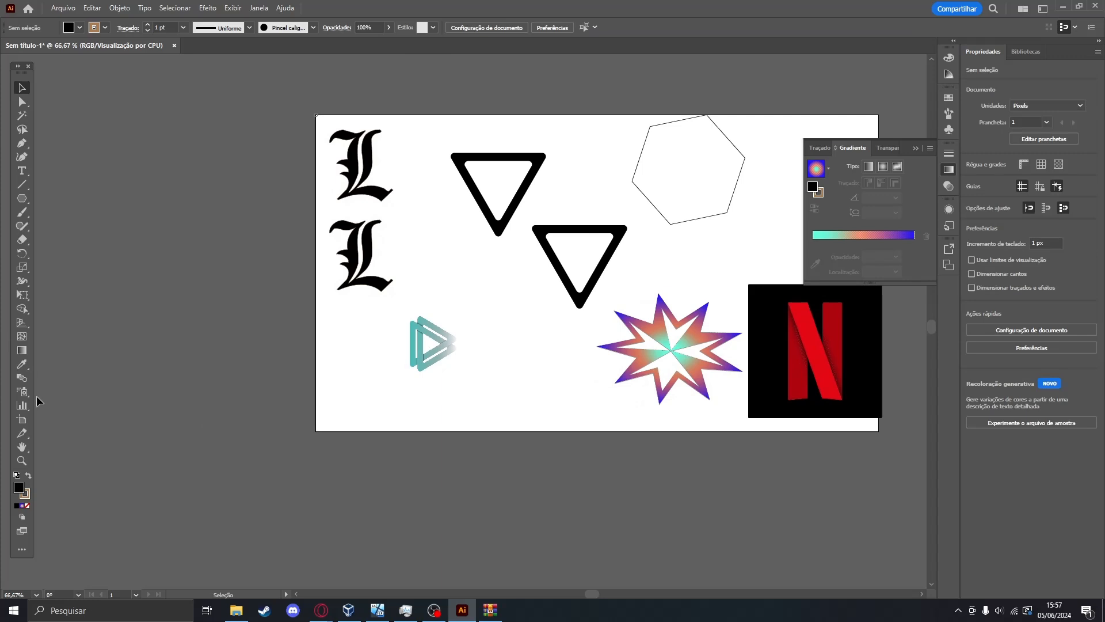
{"action": "left_click", "coordinate": [22, 419]}
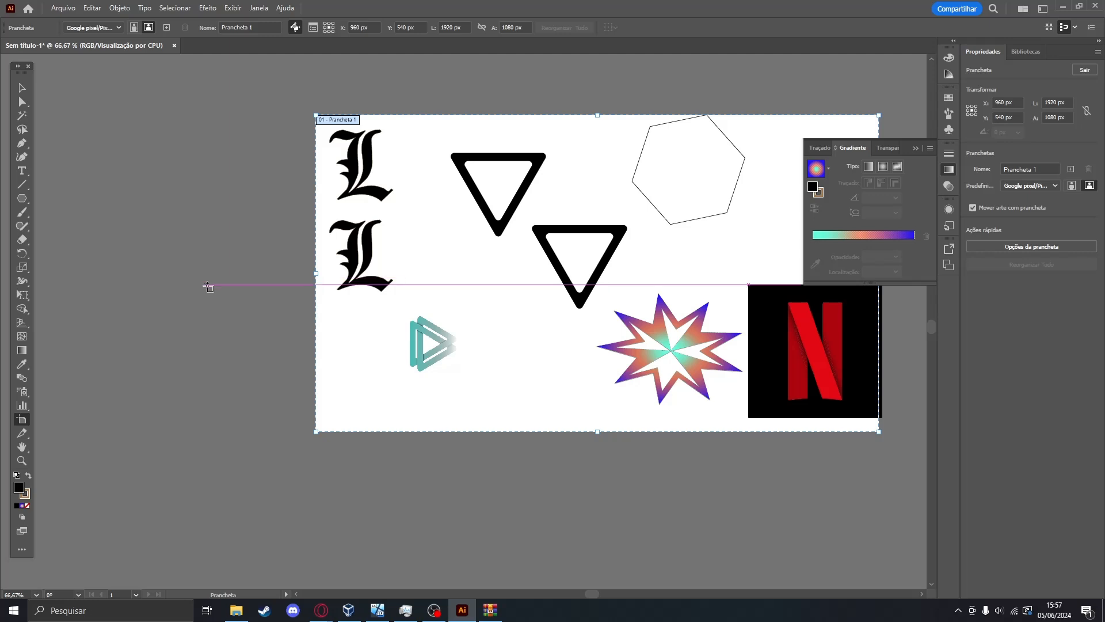
{"action": "left_click_drag", "start_coordinate": [184, 274], "coordinate": [575, 306]}
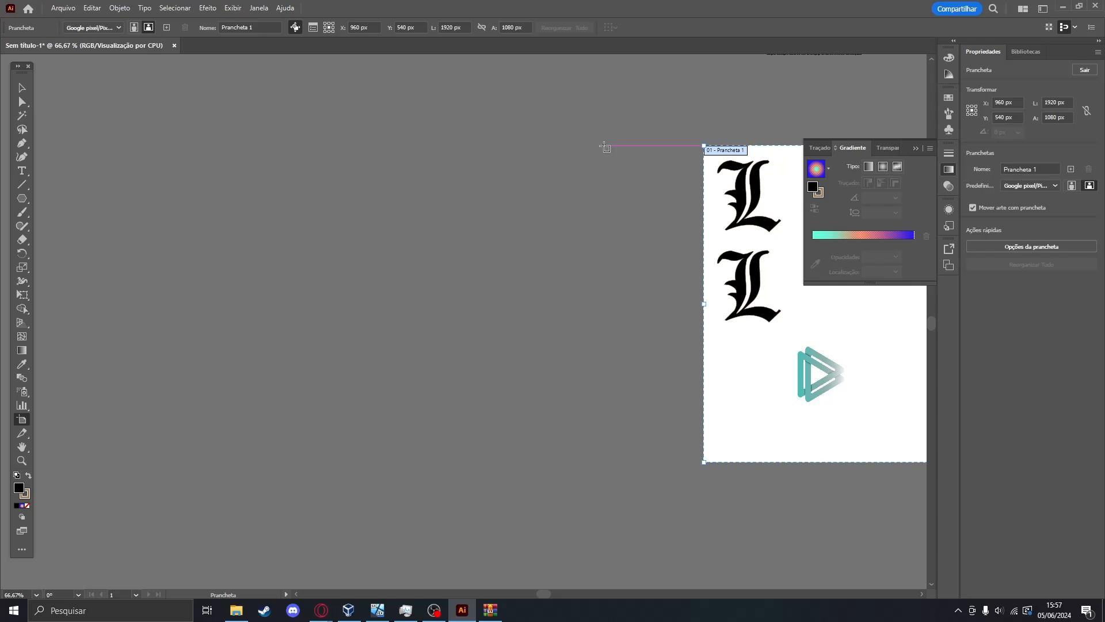
{"action": "left_click_drag", "start_coordinate": [605, 147], "coordinate": [495, 251]}
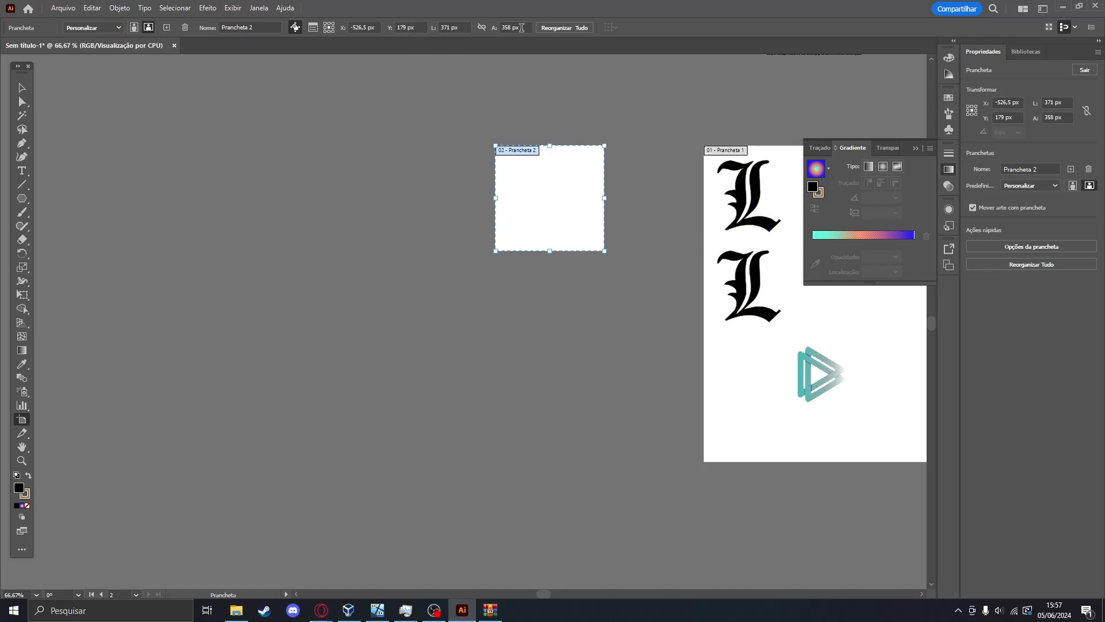
Set the second artboard's width and height to 400 px each.
{"action": "left_click", "coordinate": [451, 27]}
{"action": "type", "text": "400"}
{"action": "key", "text": "Tab"}
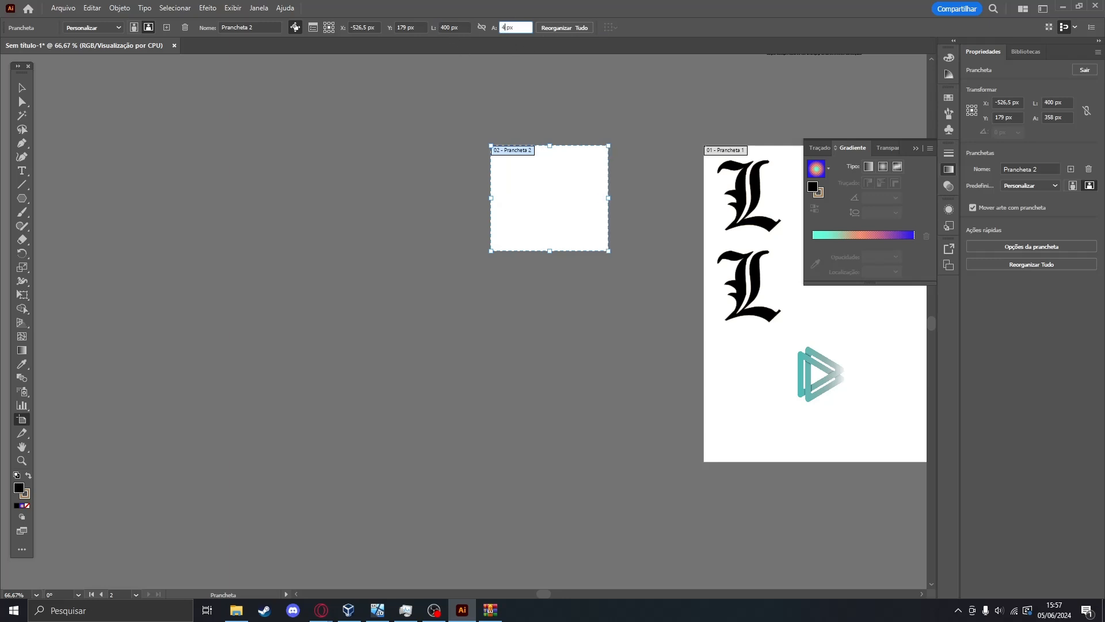
{"action": "key", "text": "Return"}
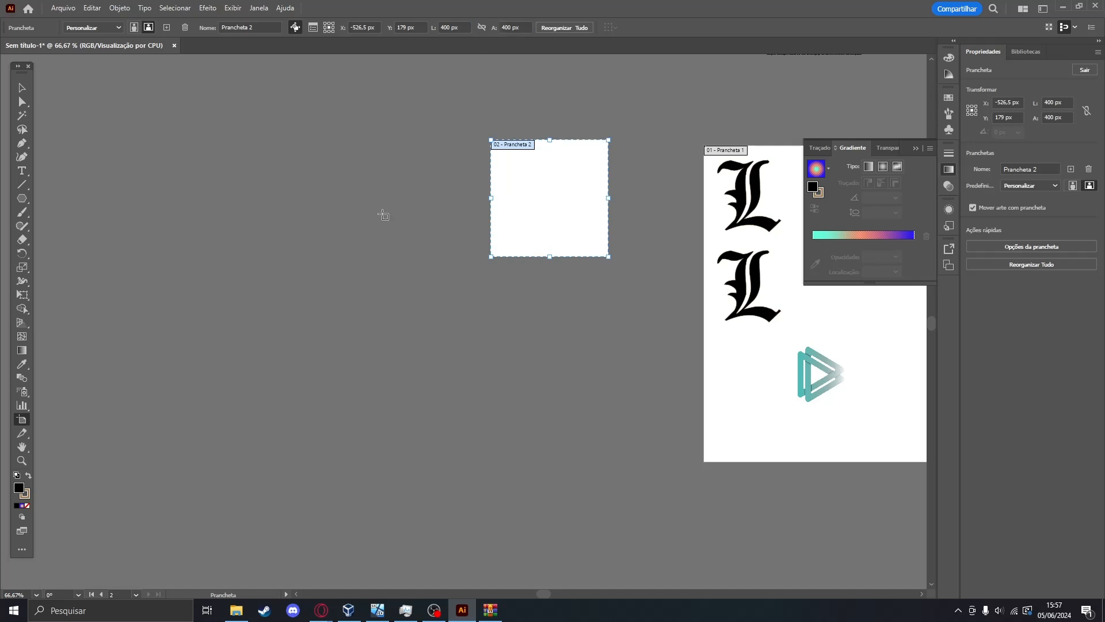
Draw a third, square artboard about 1481 px wide to the left of the 400 px one, and leave artboard editing.
{"action": "left_click", "coordinate": [366, 172]}
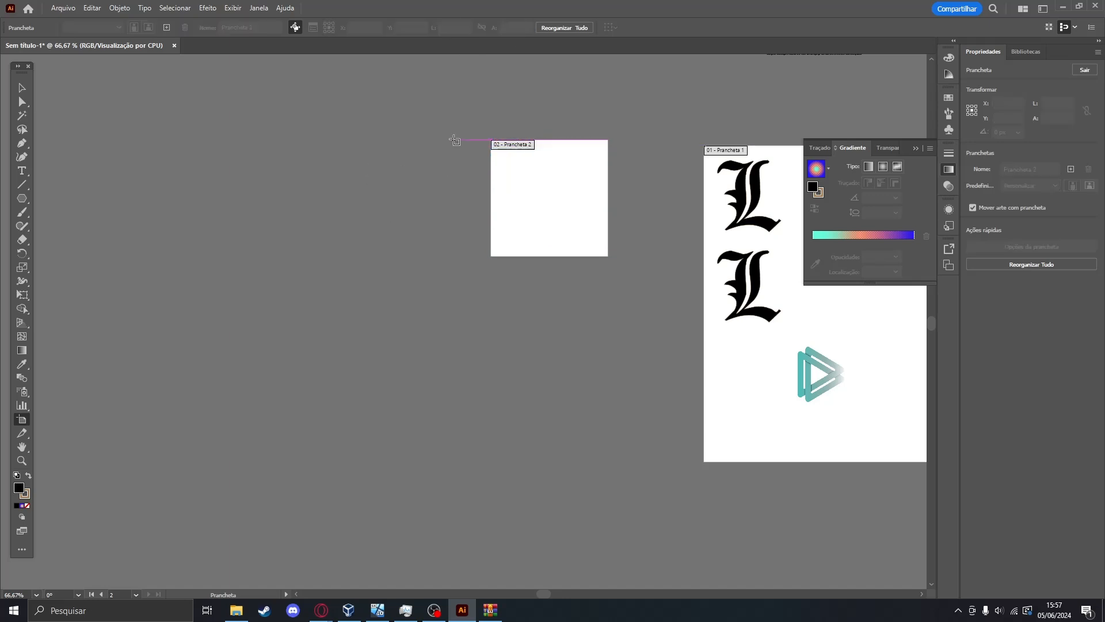
{"action": "left_click_drag", "start_coordinate": [454, 140], "coordinate": [134, 573]}
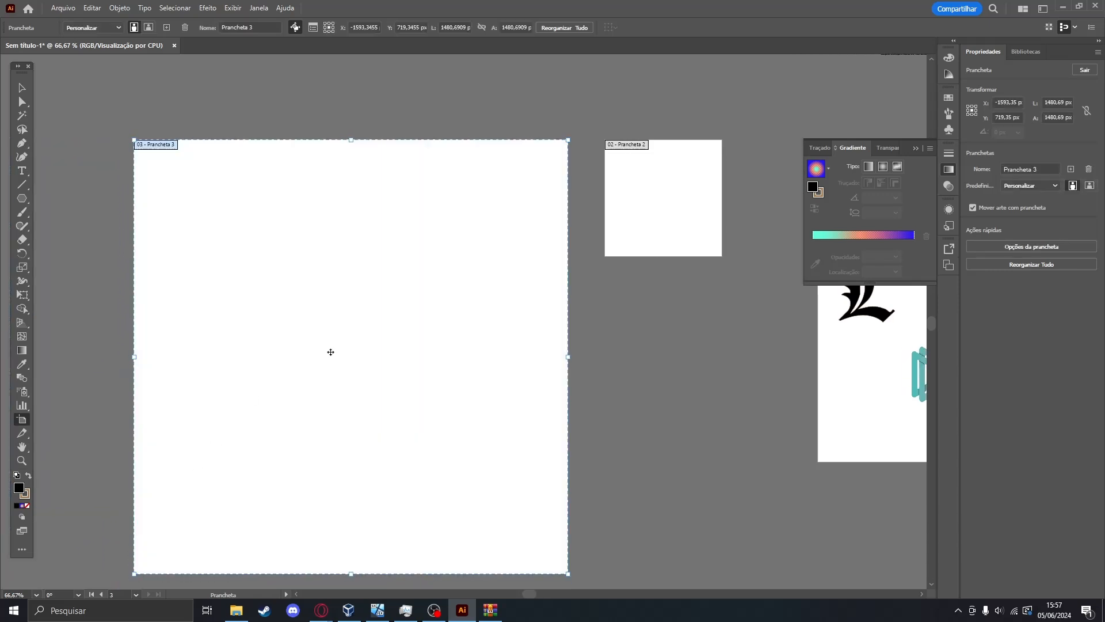
{"action": "left_click", "coordinate": [22, 87]}
Move the lower gothic L from the original artboard onto the 400 px artboard.
{"action": "left_click_drag", "start_coordinate": [673, 339], "coordinate": [428, 350]}
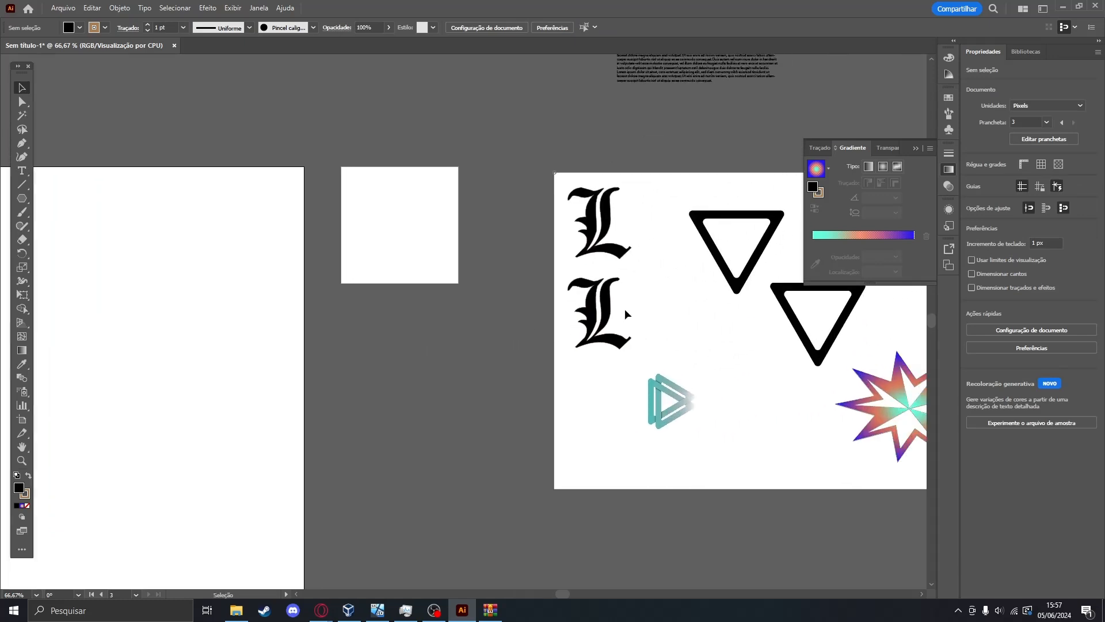
{"action": "left_click_drag", "start_coordinate": [610, 313], "coordinate": [411, 226]}
{"action": "left_click", "coordinate": [436, 236]}
{"action": "left_click", "coordinate": [415, 224]}
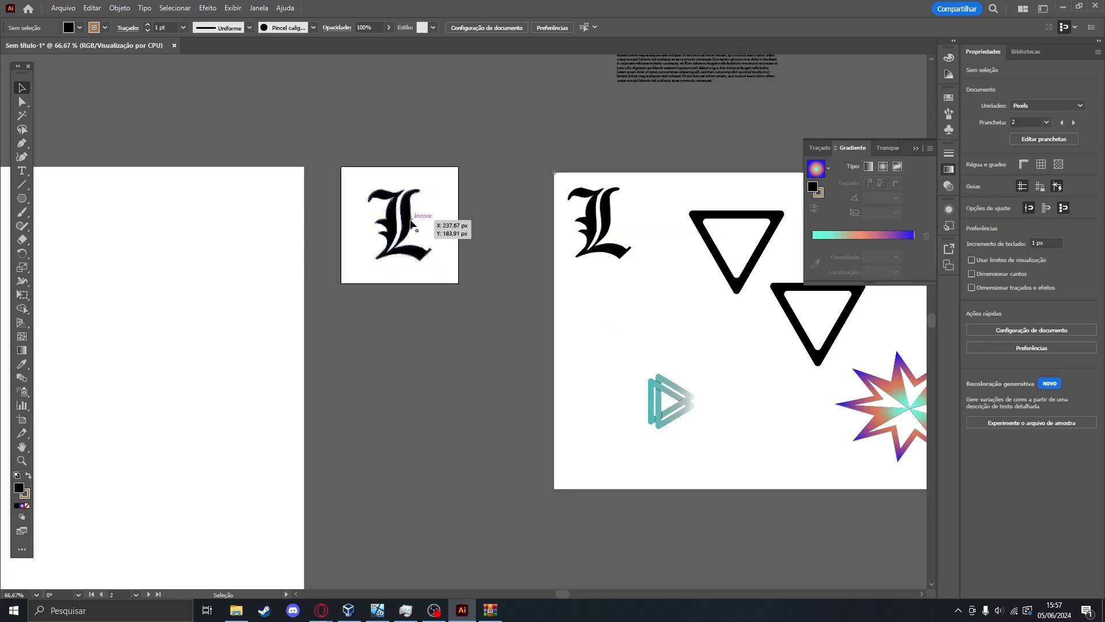
{"action": "left_click_drag", "start_coordinate": [434, 263], "coordinate": [446, 271]}
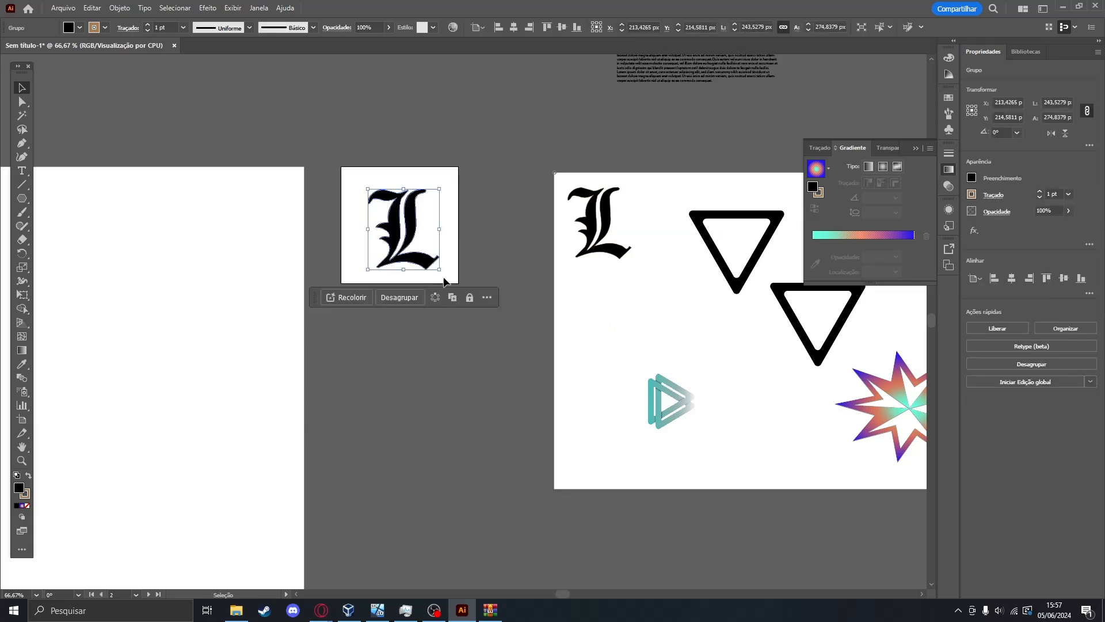
{"action": "key", "text": "Delete"}
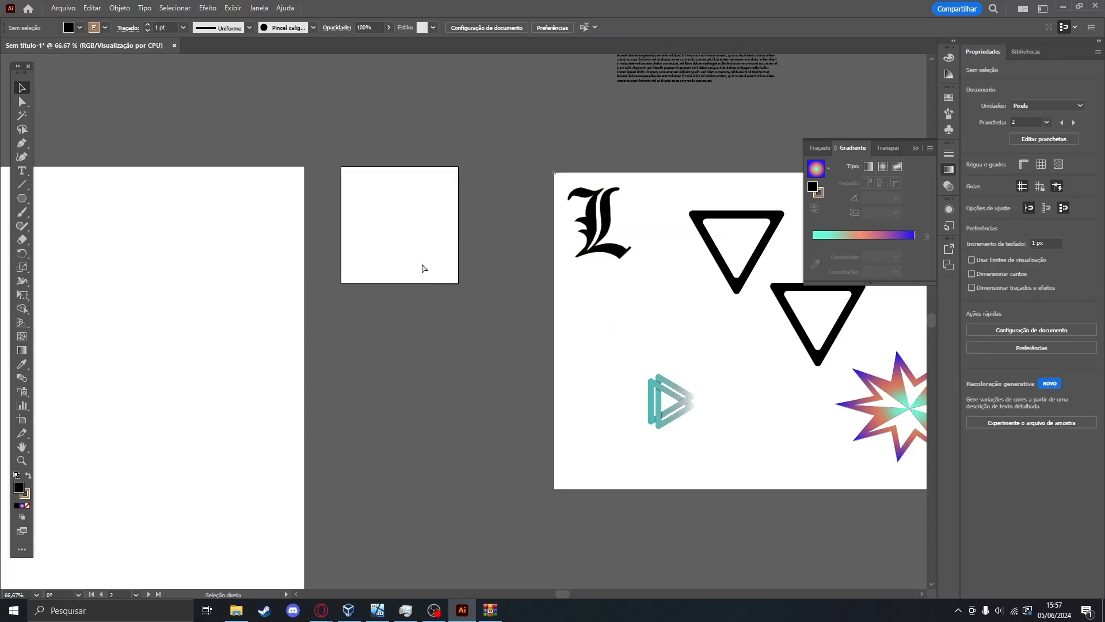
{"action": "key", "text": "ctrl+z"}
{"action": "key", "text": "ctrl+z"}
{"action": "key", "text": "ctrl+z"}
Move the lower gothic L from the original artboard onto the 400 px artboard and enlarge it to nearly fill it.
{"action": "left_click_drag", "start_coordinate": [600, 318], "coordinate": [400, 230]}
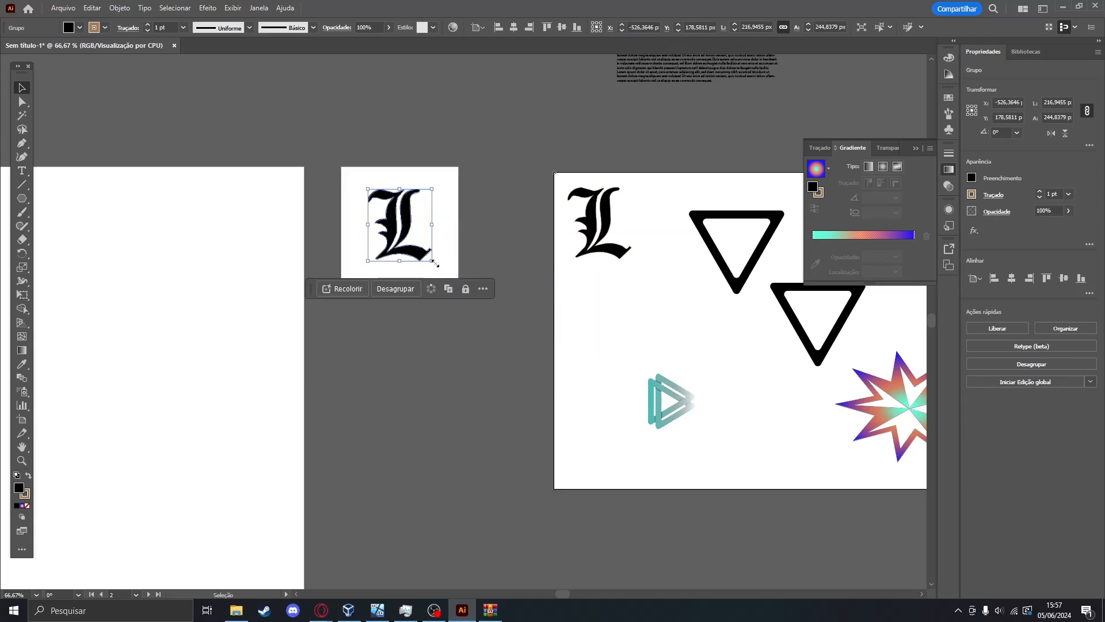
{"action": "left_click_drag", "start_coordinate": [433, 263], "coordinate": [458, 275]}
{"action": "left_click", "coordinate": [426, 377]}
{"action": "left_click_drag", "start_coordinate": [371, 409], "coordinate": [578, 367]}
{"action": "scroll", "coordinate": [578, 366], "scroll_direction": "down", "scroll_amount": 1}
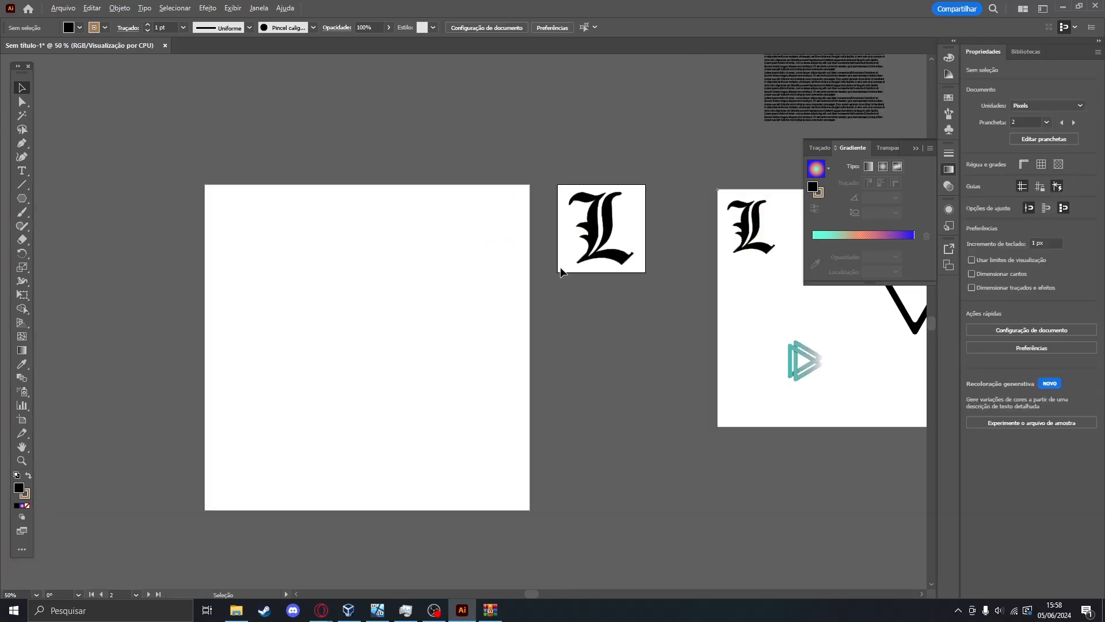
Copy the gothic L from the 400 px artboard onto the large square artboard and scale it to about 1148 × 1091 px.
{"action": "left_click", "coordinate": [595, 257]}
{"action": "left_click_drag", "start_coordinate": [593, 257], "coordinate": [521, 486]}
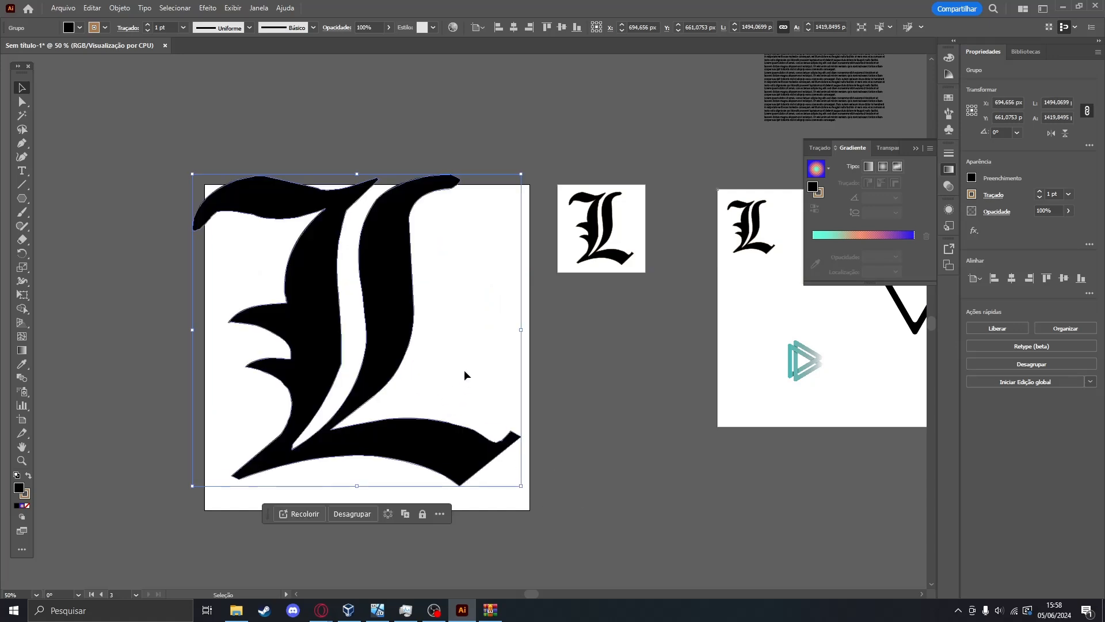
{"action": "left_click_drag", "start_coordinate": [394, 336], "coordinate": [402, 340]}
{"action": "left_click_drag", "start_coordinate": [530, 492], "coordinate": [493, 455]}
Center the large L horizontally and vertically on its artboard, and deselect it.
{"action": "left_click", "coordinate": [1012, 279]}
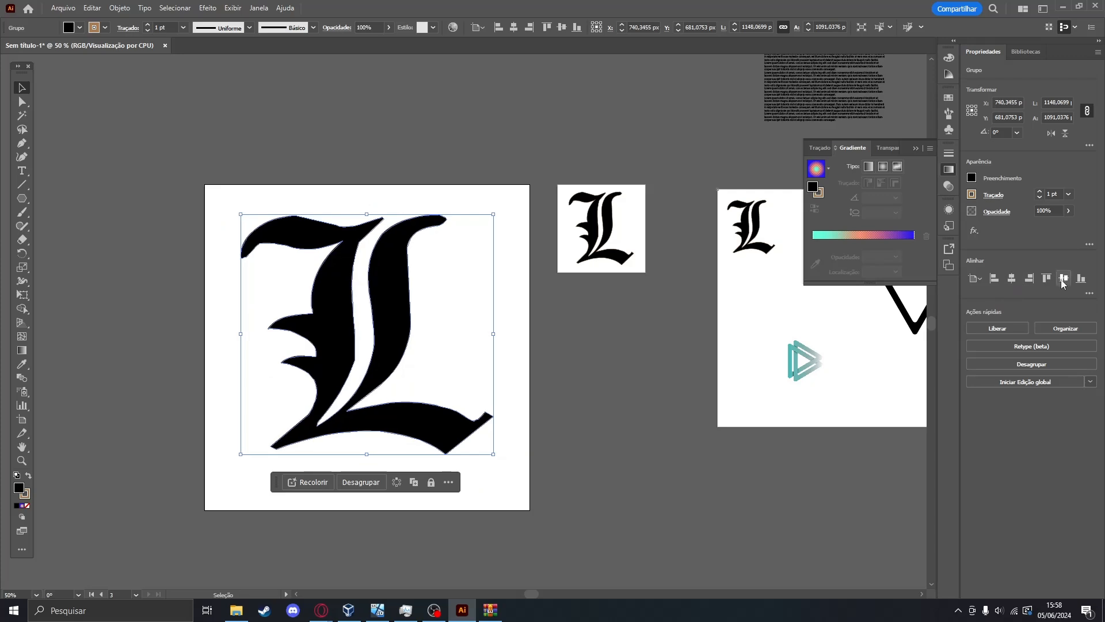
{"action": "left_click", "coordinate": [1063, 279]}
{"action": "left_click", "coordinate": [594, 476]}
{"action": "left_click_drag", "start_coordinate": [654, 475], "coordinate": [575, 464]}
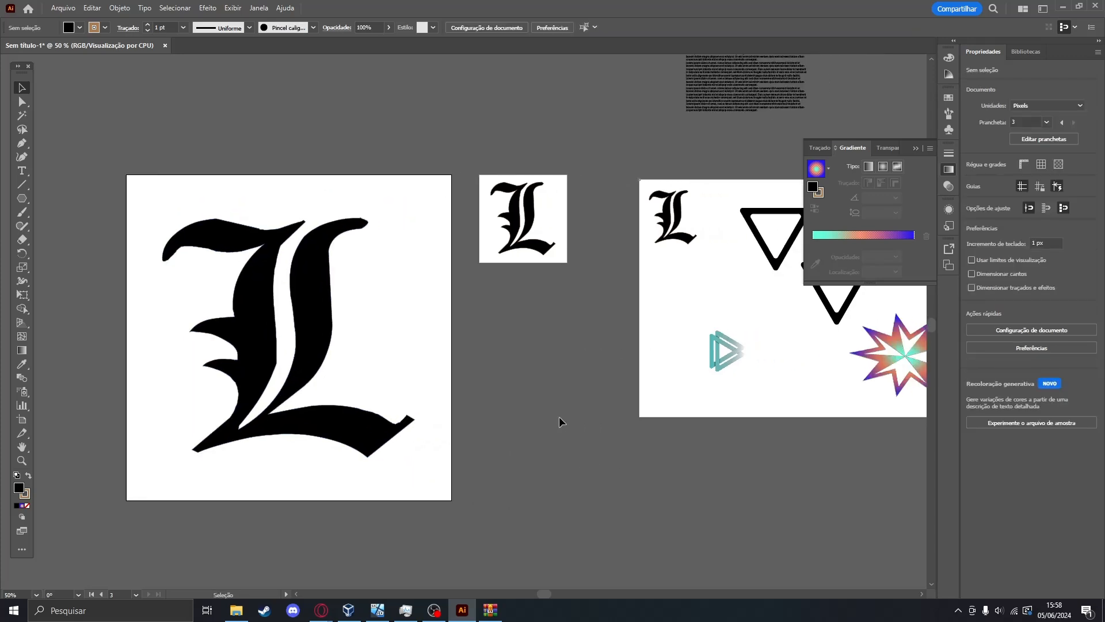
Export only artboards 2 and 3 for screens as PNG files at 1x scale to the Desktop, leaving out artboard 1.
{"action": "left_click", "coordinate": [64, 7]}
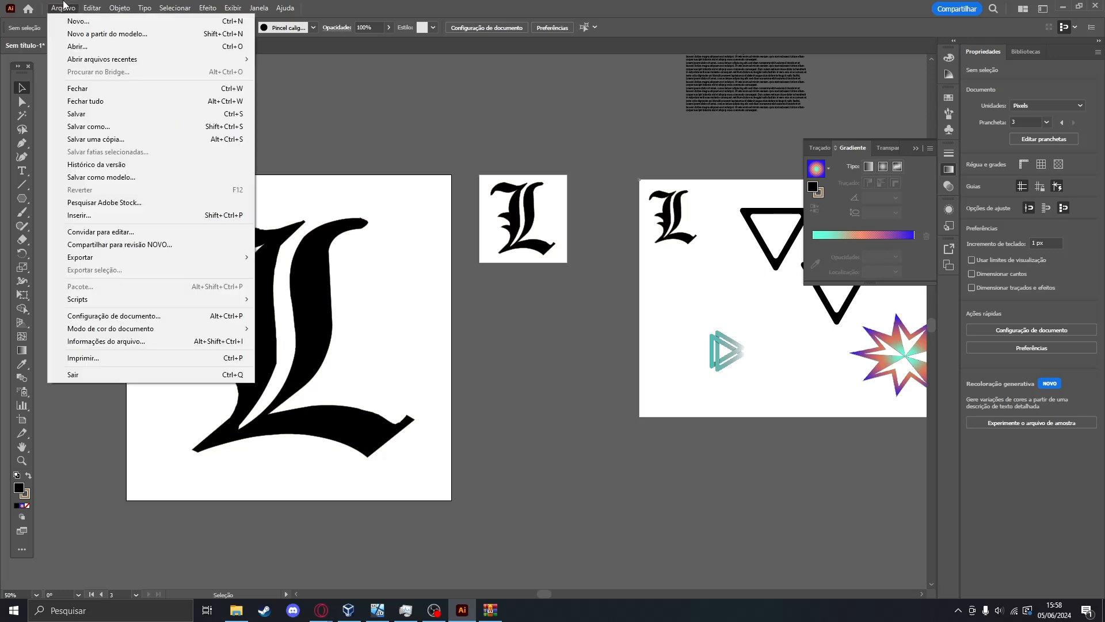
{"action": "mouse_move", "coordinate": [178, 263]}
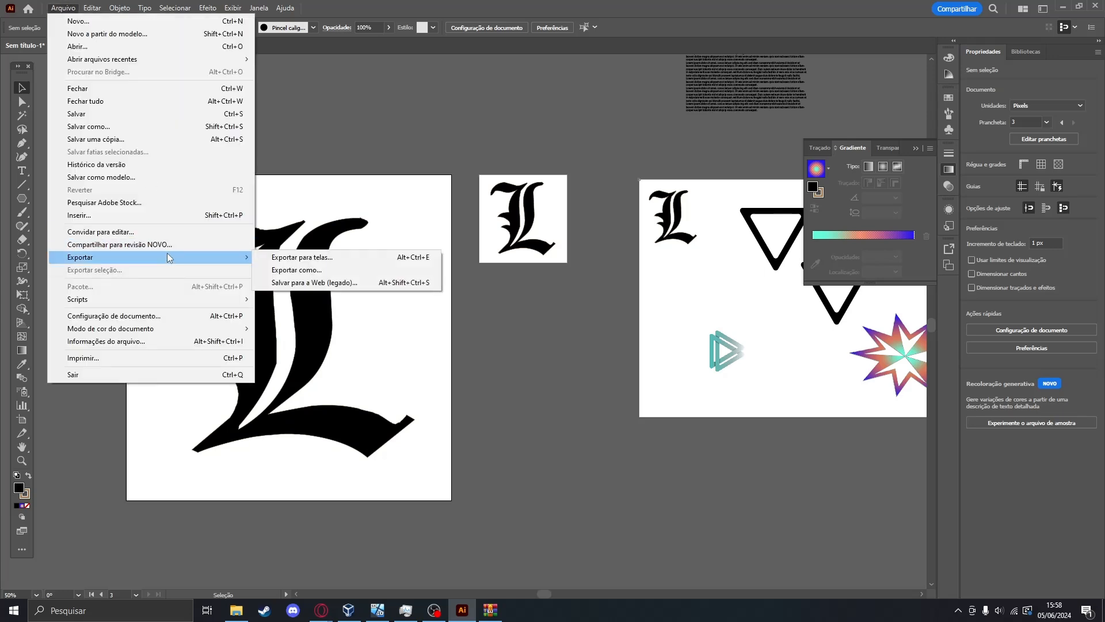
{"action": "left_click", "coordinate": [300, 257]}
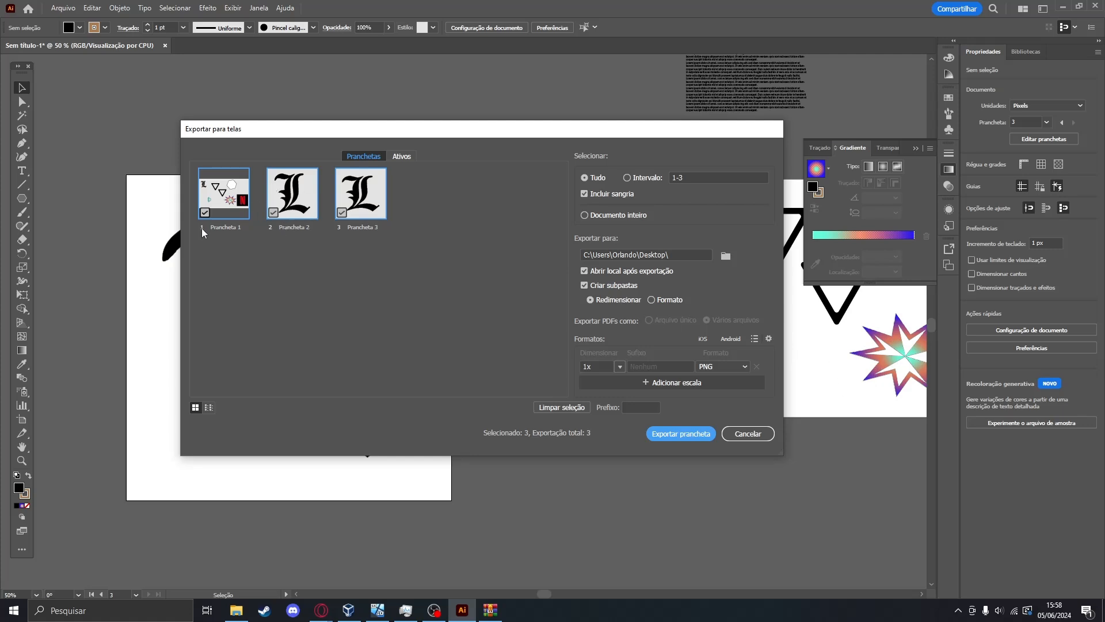
{"action": "left_click", "coordinate": [205, 213]}
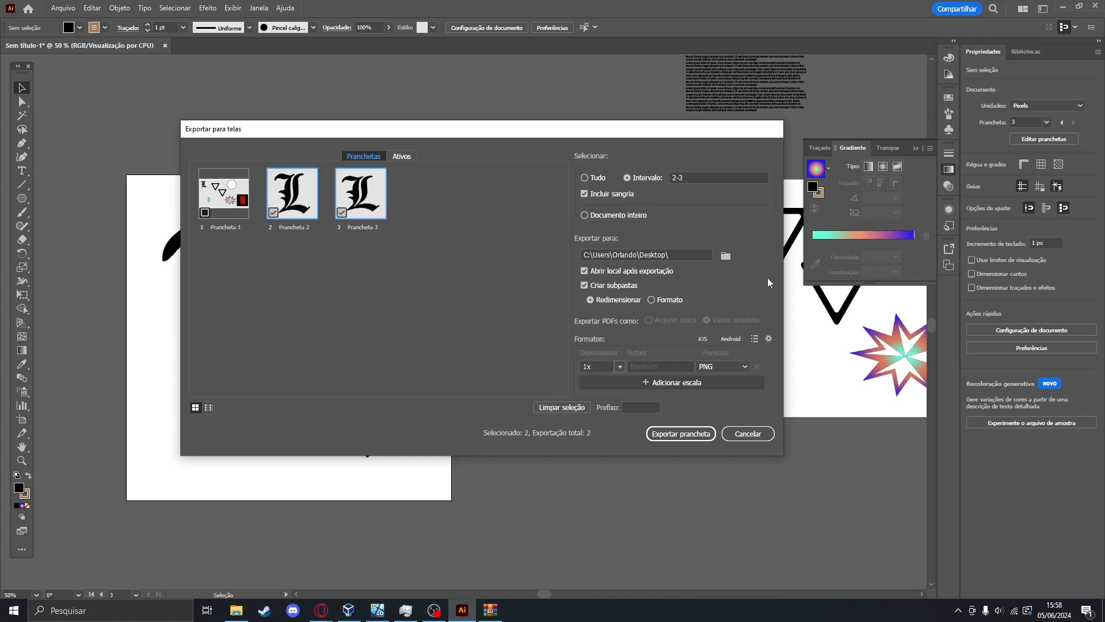
{"action": "left_click", "coordinate": [719, 366]}
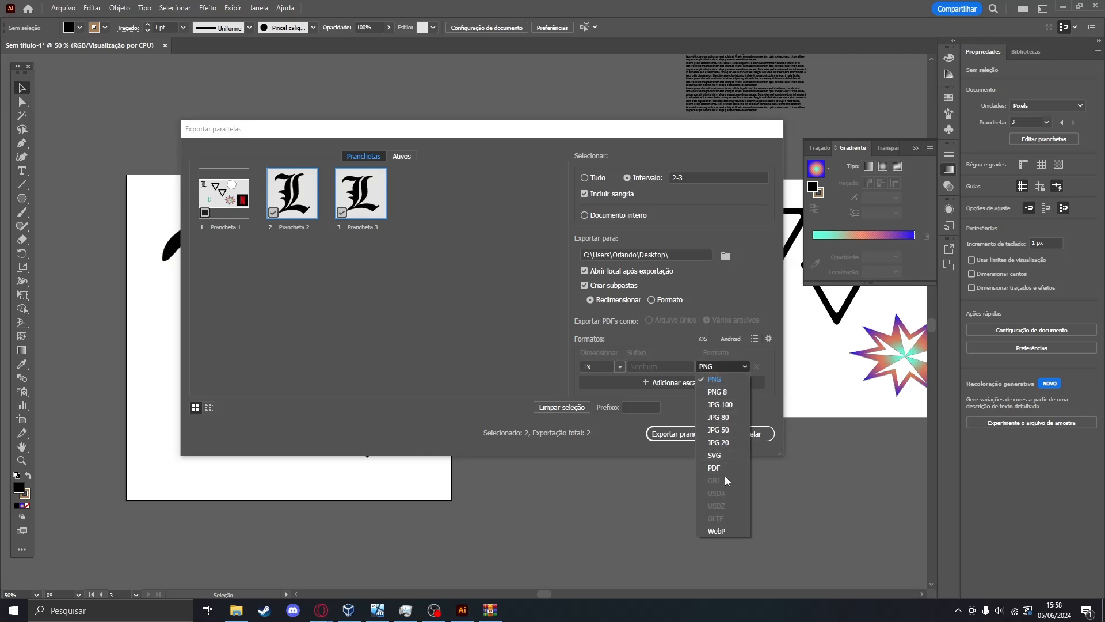
{"action": "left_click", "coordinate": [714, 379]}
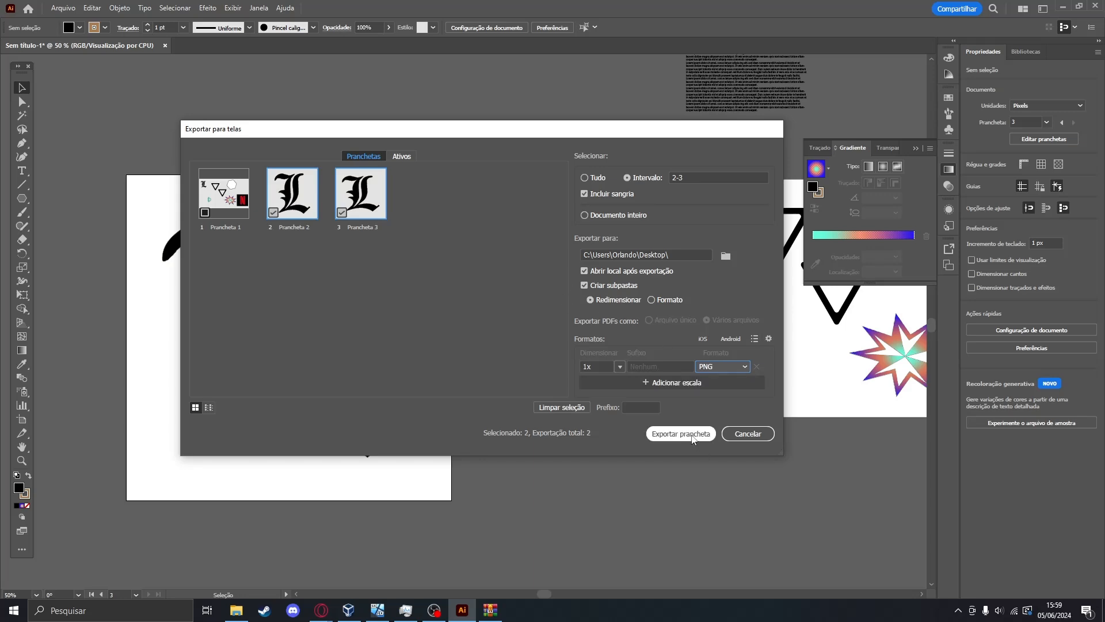
{"action": "left_click", "coordinate": [691, 434]}
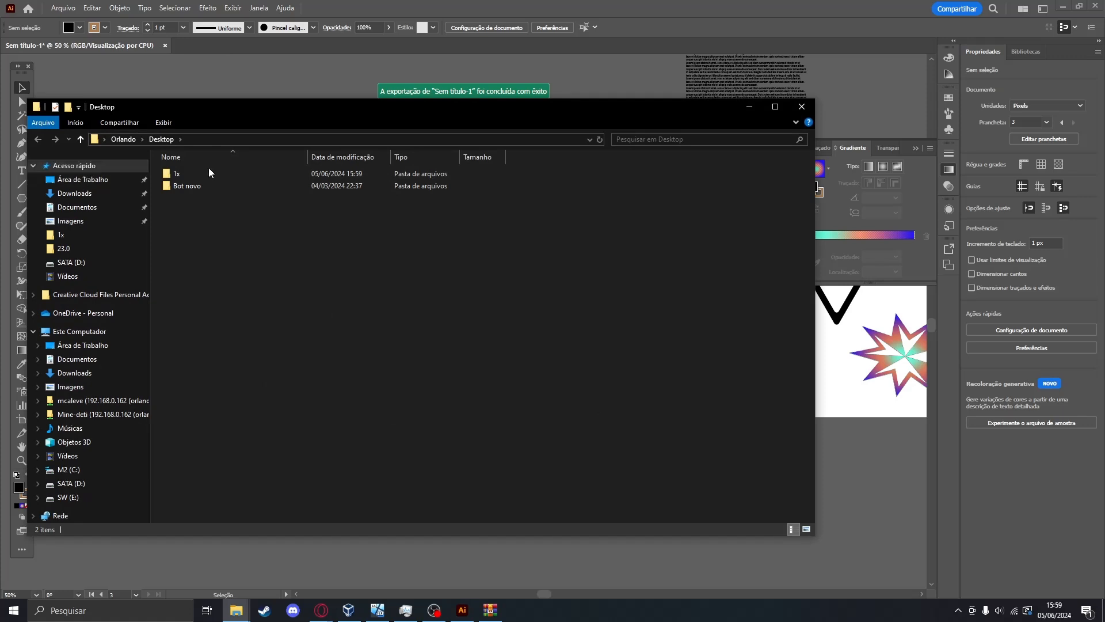
Open the exported 1x folder on the Desktop and inspect Prancheta 2.png and Prancheta 3.png.
{"action": "left_click_drag", "start_coordinate": [206, 116], "coordinate": [448, 170]}
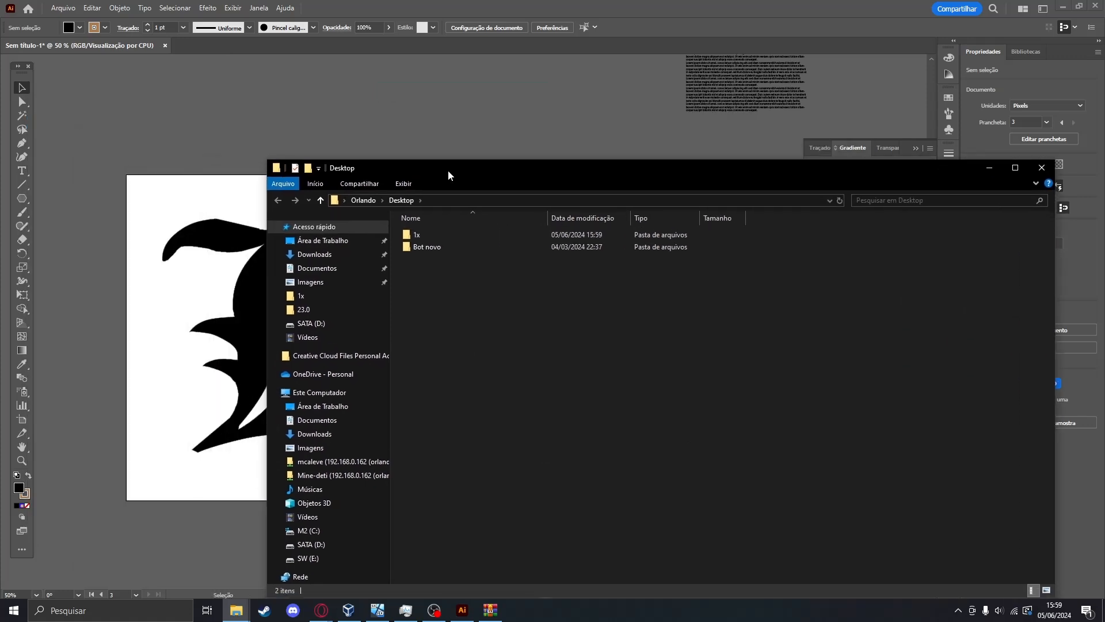
{"action": "double_click", "coordinate": [425, 236]}
{"action": "left_click_drag", "start_coordinate": [606, 361], "coordinate": [426, 230]}
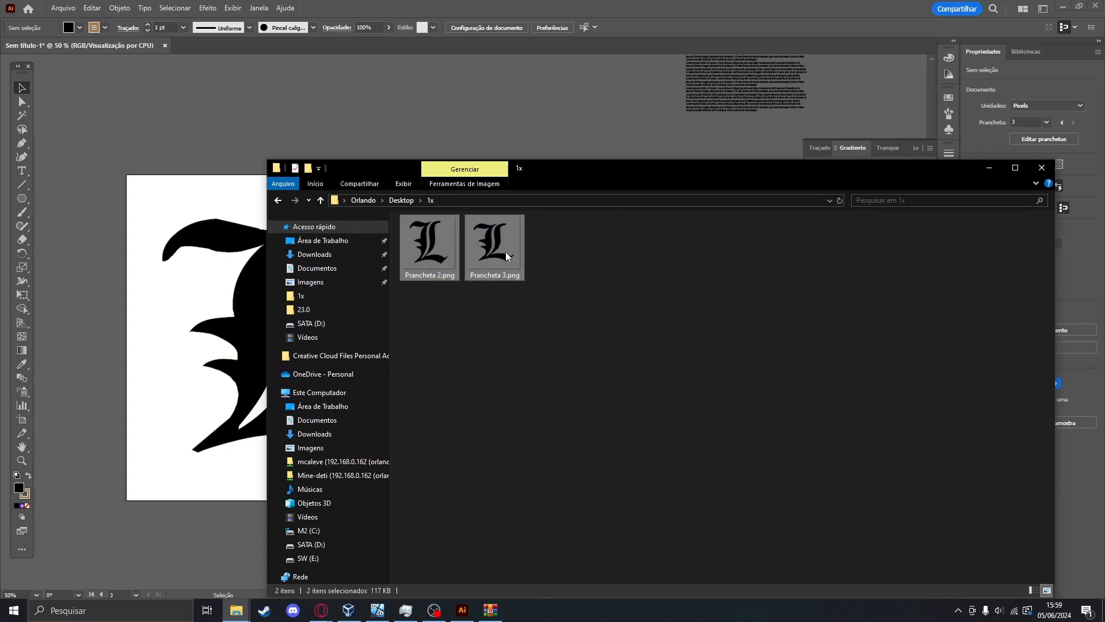
{"action": "left_click", "coordinate": [527, 266]}
{"action": "left_click", "coordinate": [429, 259]}
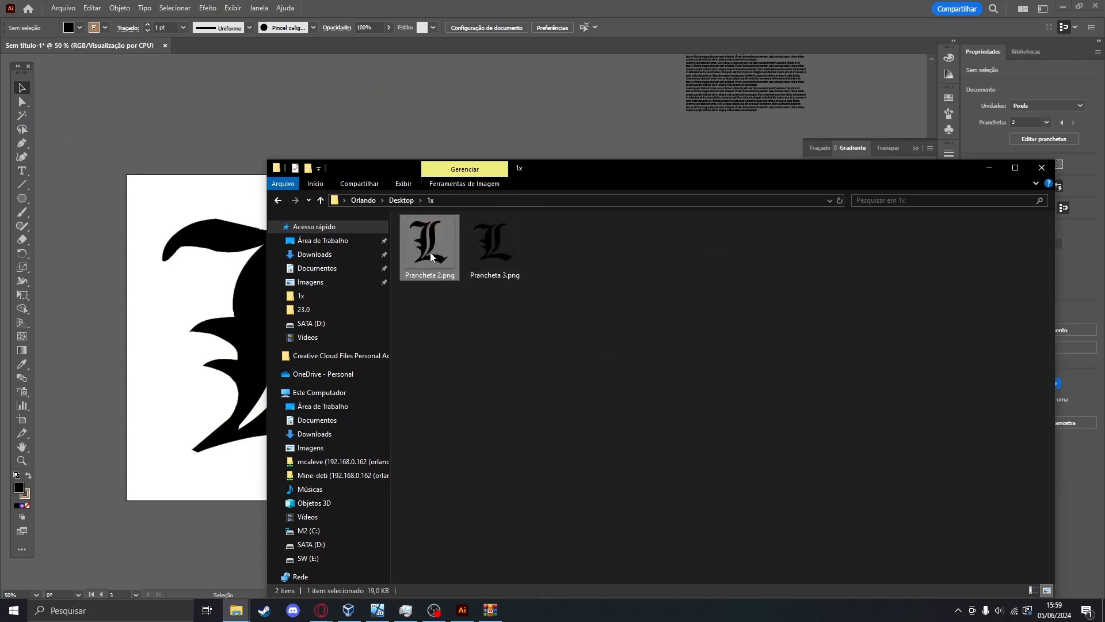
{"action": "left_click", "coordinate": [502, 241]}
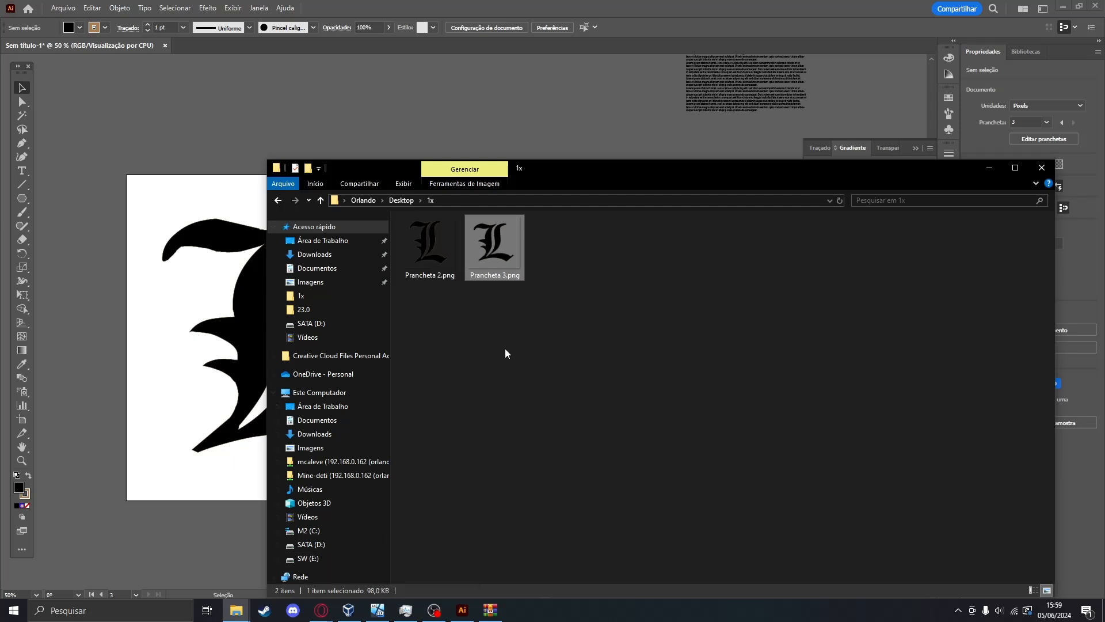
{"action": "left_click", "coordinate": [430, 259]}
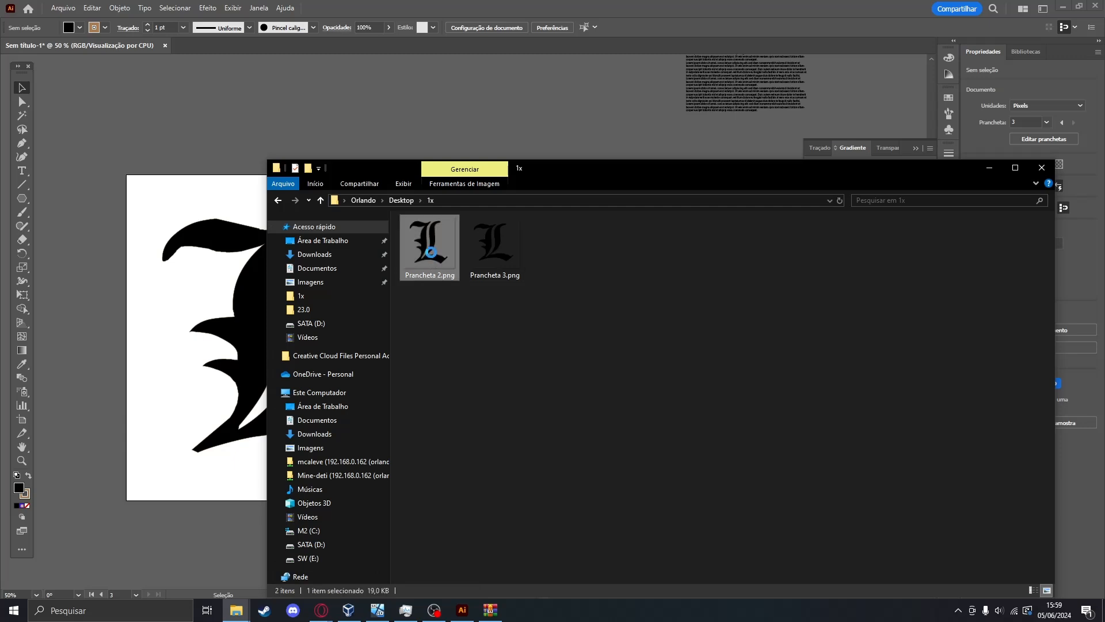
Check the pixel dimensions of Prancheta 2.png in its file properties.
{"action": "right_click", "coordinate": [463, 278]}
{"action": "left_click", "coordinate": [515, 590]}
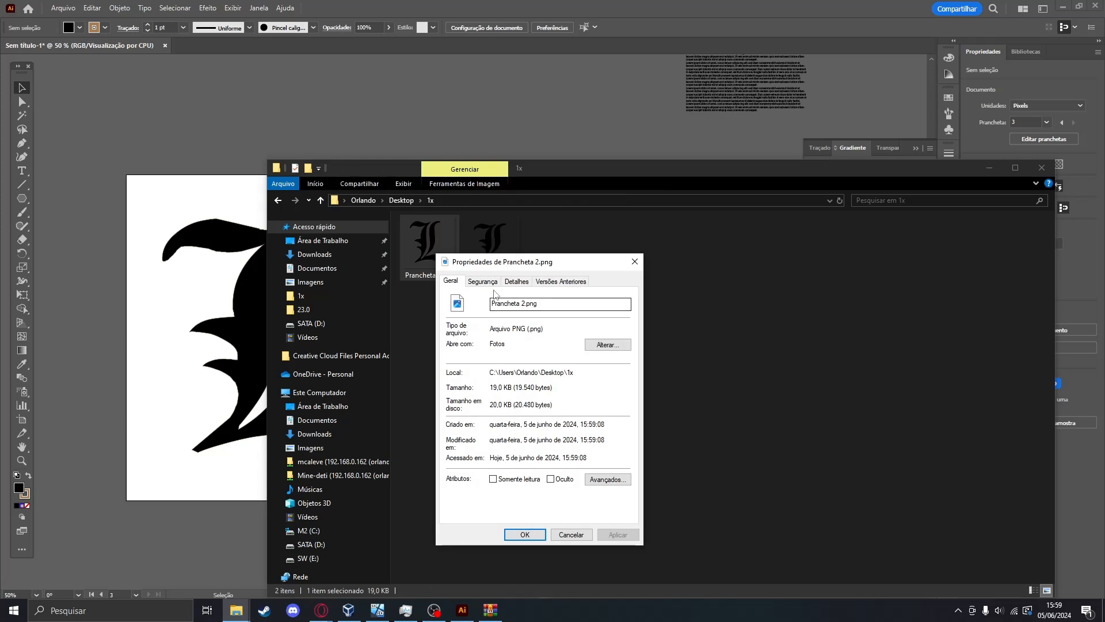
{"action": "left_click", "coordinate": [516, 280]}
{"action": "left_click", "coordinate": [544, 361]}
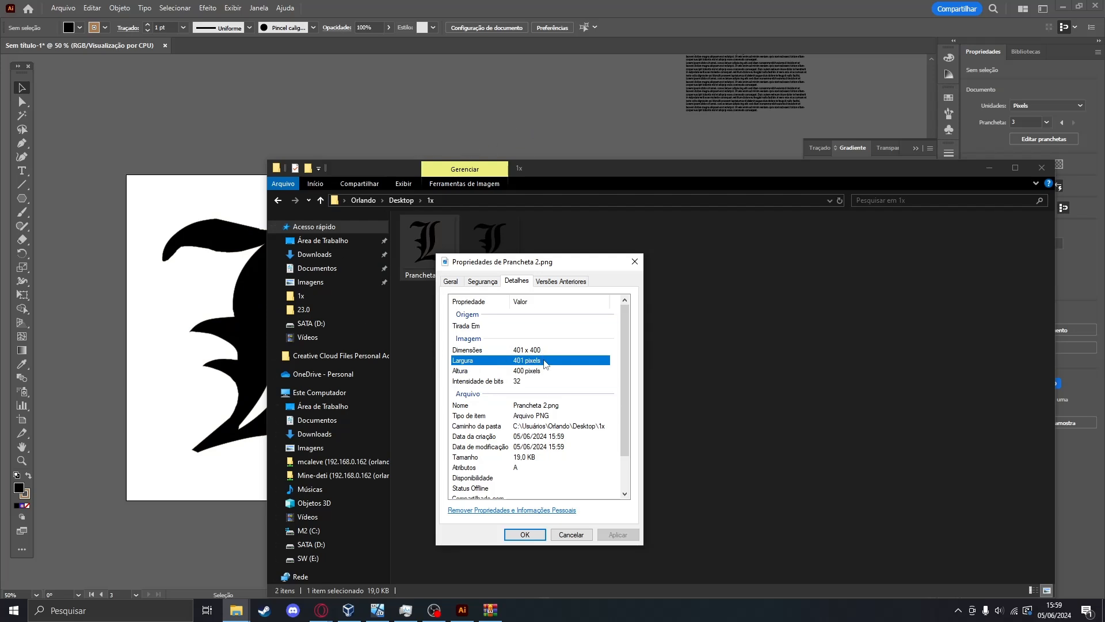
{"action": "left_click", "coordinate": [634, 261]}
Check the pixel dimensions of Prancheta 3.png in its file properties, then return to the Illustrator document.
{"action": "left_click", "coordinate": [513, 250]}
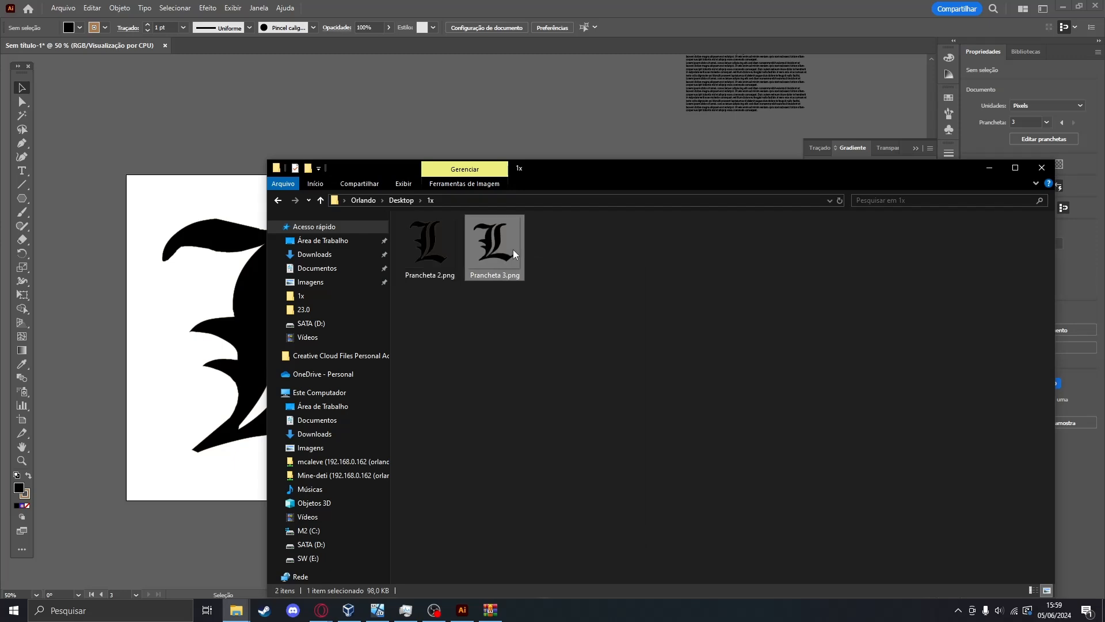
{"action": "right_click", "coordinate": [513, 249]}
{"action": "left_click", "coordinate": [547, 588]}
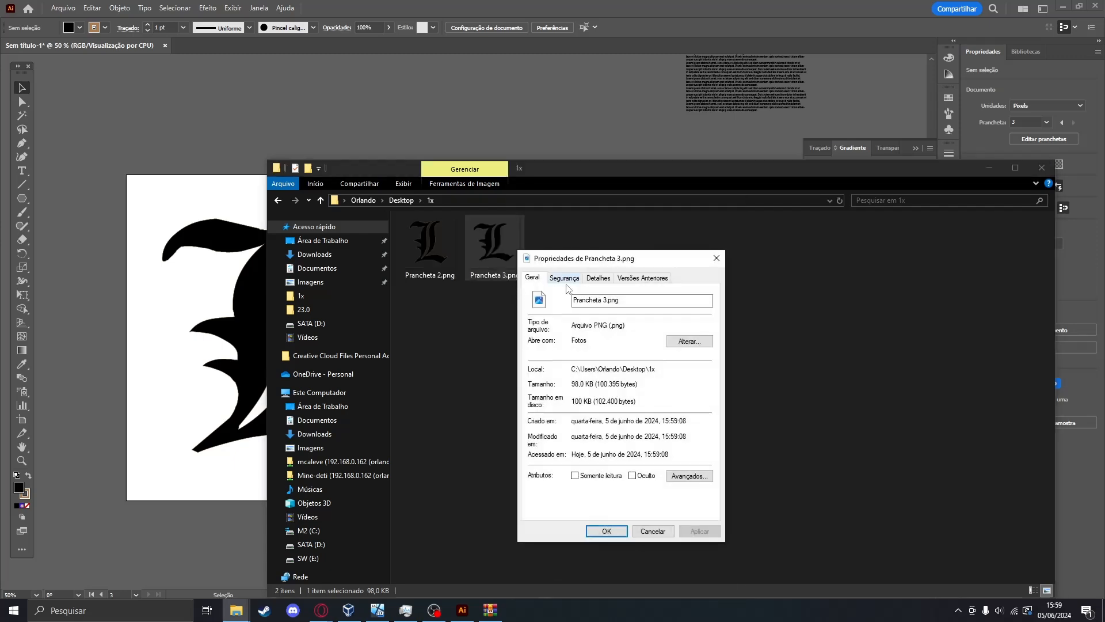
{"action": "left_click", "coordinate": [565, 278]}
{"action": "left_click", "coordinate": [600, 279]}
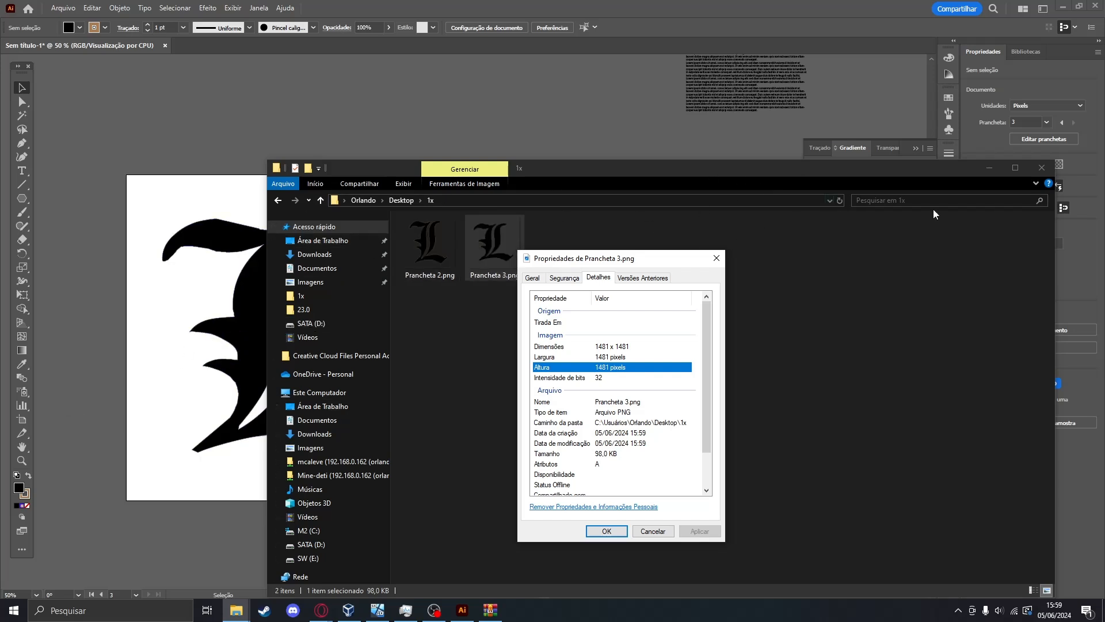
{"action": "left_click", "coordinate": [996, 167]}
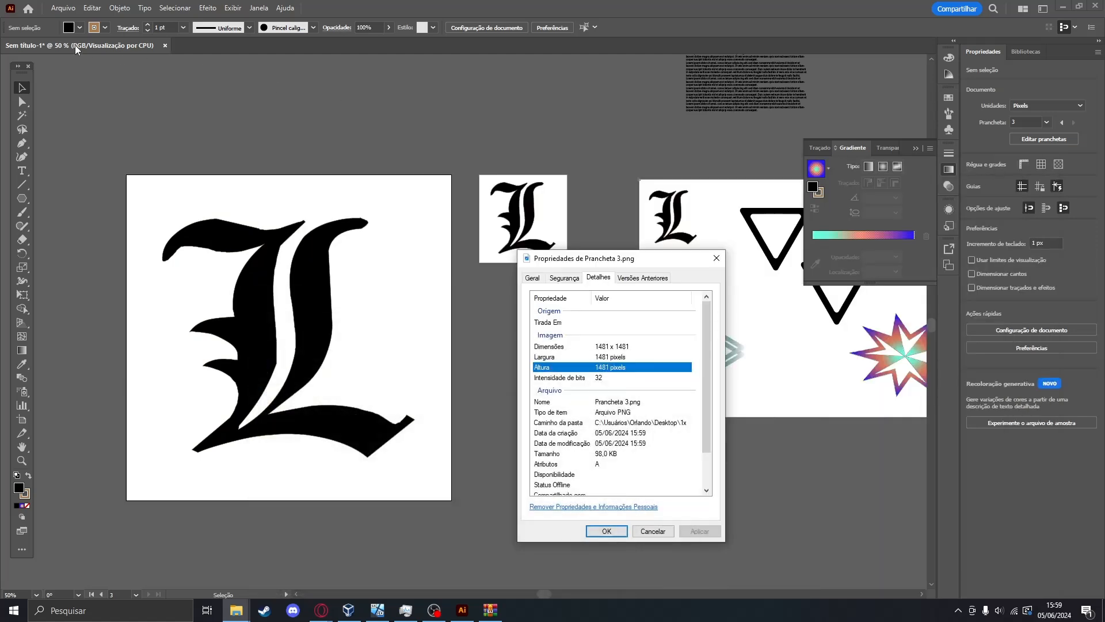
Scale the small gothic L at the main artboard's upper-left corner down to about 82 × 92 px.
{"action": "scroll", "coordinate": [478, 223], "scroll_direction": "up", "scroll_amount": 9}
{"action": "scroll", "coordinate": [494, 228], "scroll_direction": "down", "scroll_amount": 4}
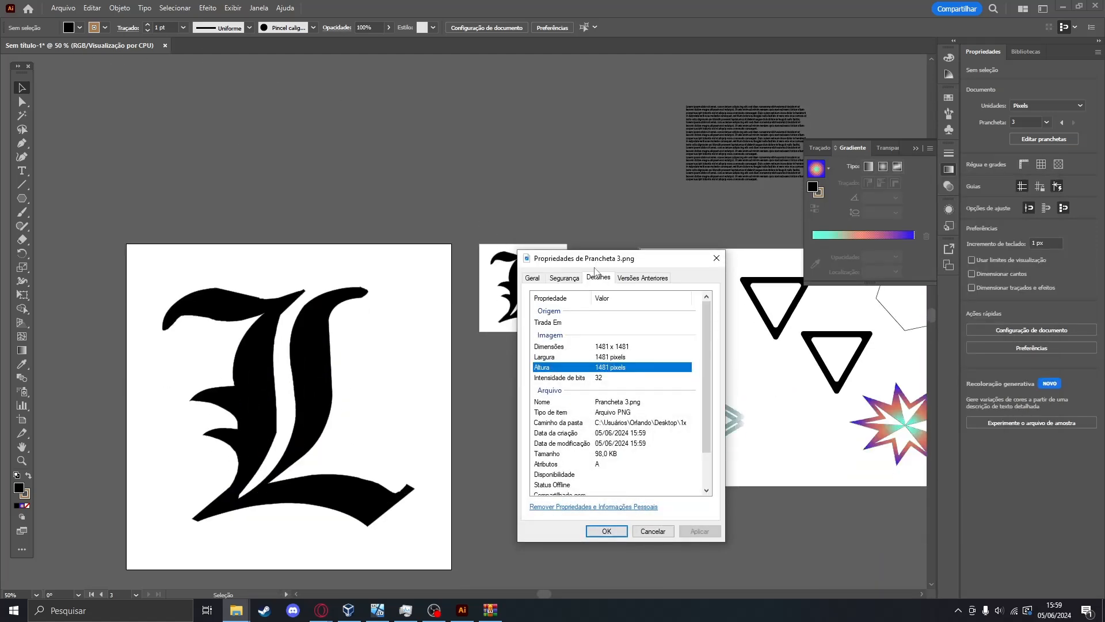
{"action": "left_click_drag", "start_coordinate": [647, 213], "coordinate": [503, 177]}
{"action": "left_click", "coordinate": [390, 254]}
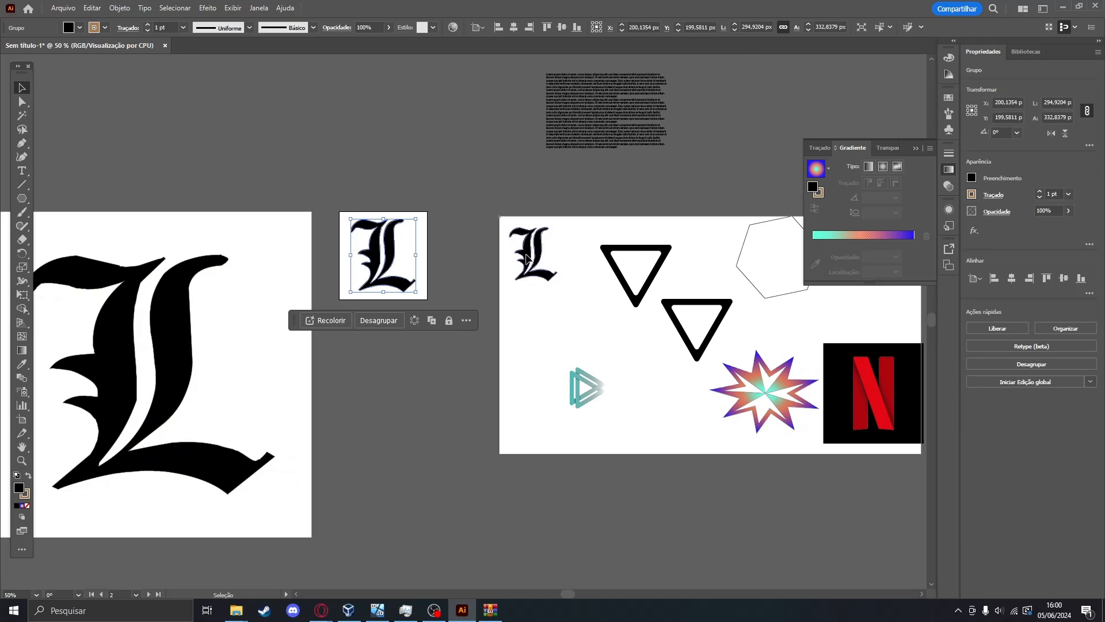
{"action": "double_click", "coordinate": [535, 244]}
{"action": "left_click", "coordinate": [535, 240]}
{"action": "key", "text": "Escape"}
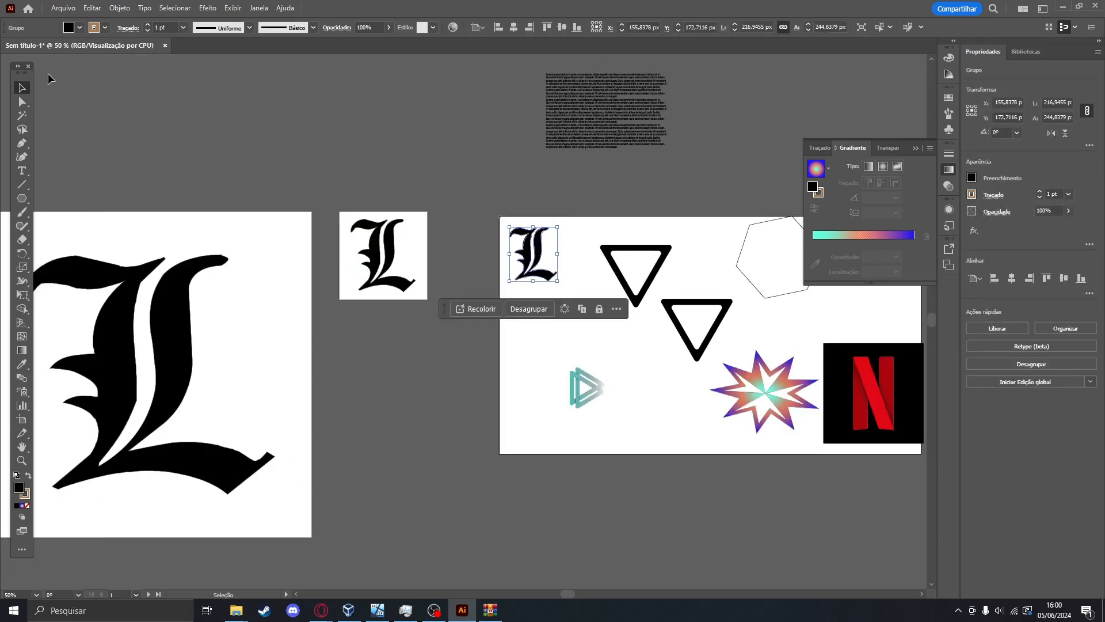
{"action": "left_click_drag", "start_coordinate": [557, 281], "coordinate": [529, 258]}
Move the reduced L above the artboard edge and shrink it, mirrored, to about 8 × 7.7 px.
{"action": "scroll", "coordinate": [548, 212], "scroll_direction": "up", "scroll_amount": 8}
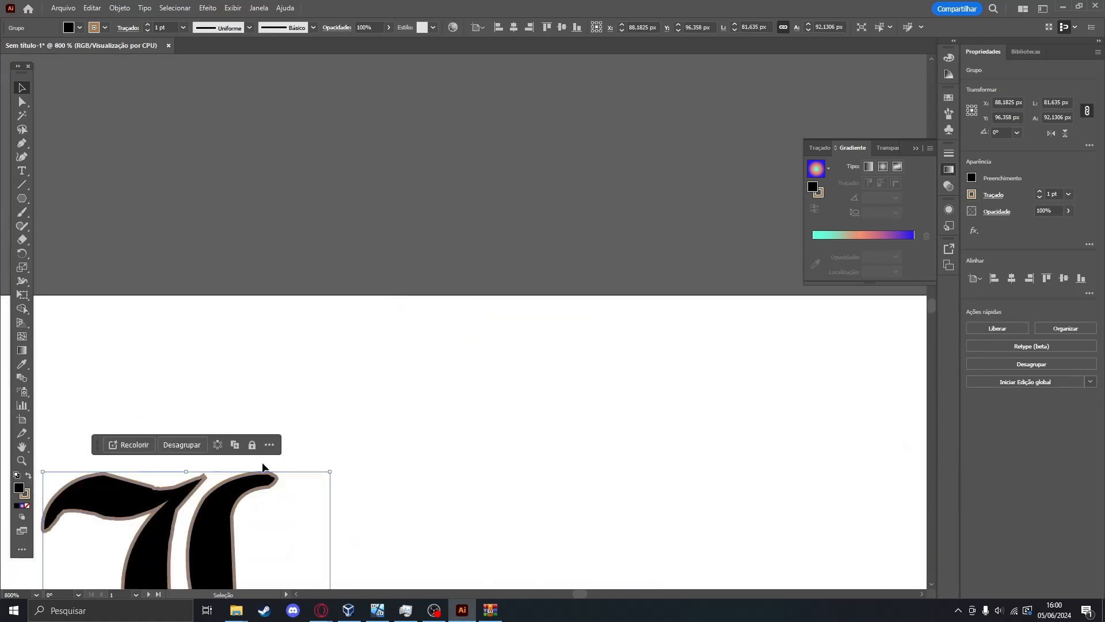
{"action": "left_click_drag", "start_coordinate": [262, 469], "coordinate": [513, 72]}
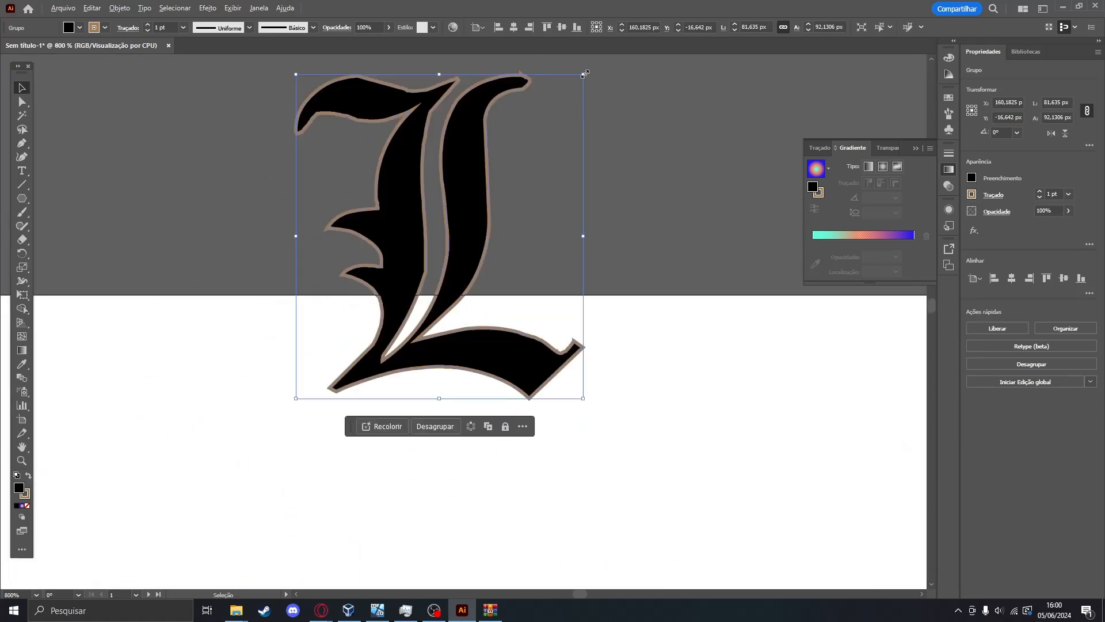
{"action": "left_click_drag", "start_coordinate": [585, 73], "coordinate": [611, 88]}
Remove the brown stroke from the tiny L by lowering its weight to nothing, and deselect it.
{"action": "scroll", "coordinate": [498, 246], "scroll_direction": "up", "scroll_amount": 10}
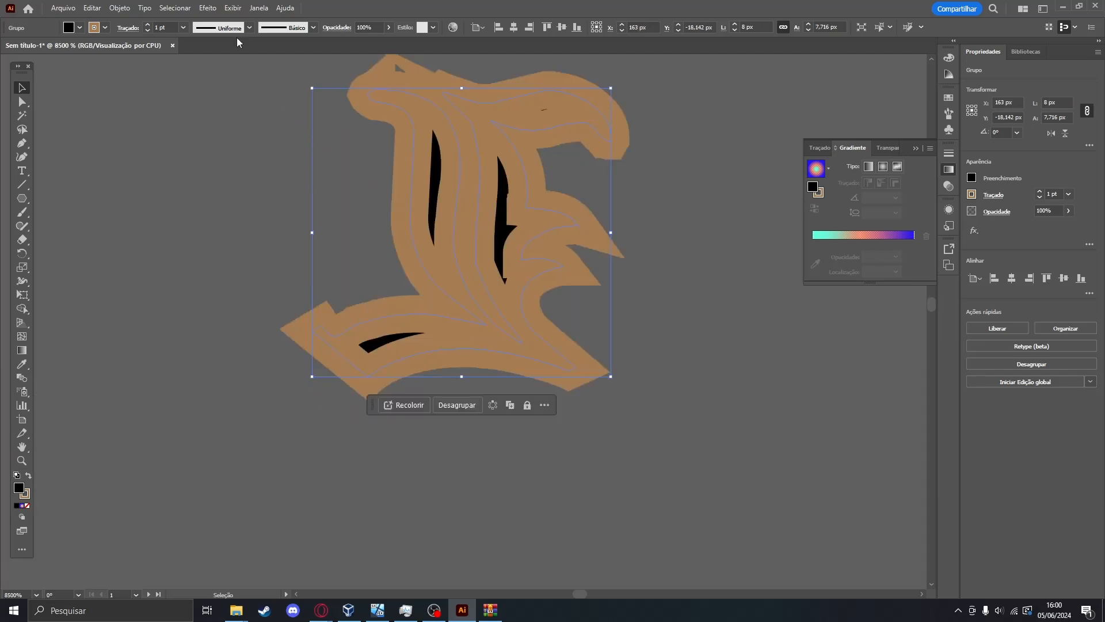
{"action": "left_click", "coordinate": [148, 31]}
{"action": "left_click", "coordinate": [150, 31]}
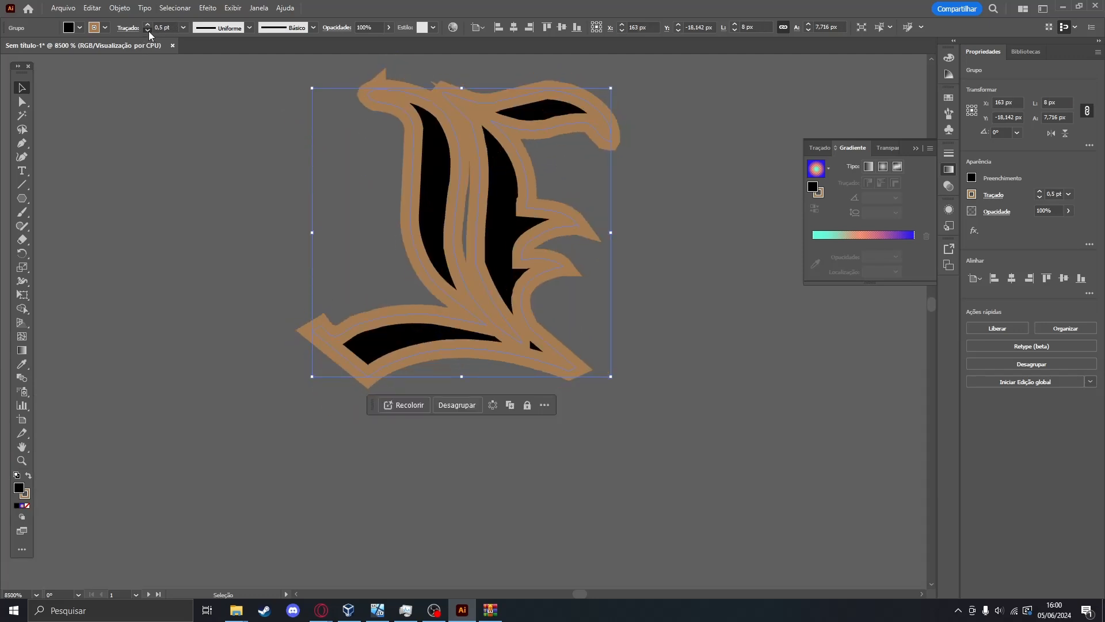
{"action": "left_click", "coordinate": [151, 31]}
{"action": "left_click", "coordinate": [150, 32]}
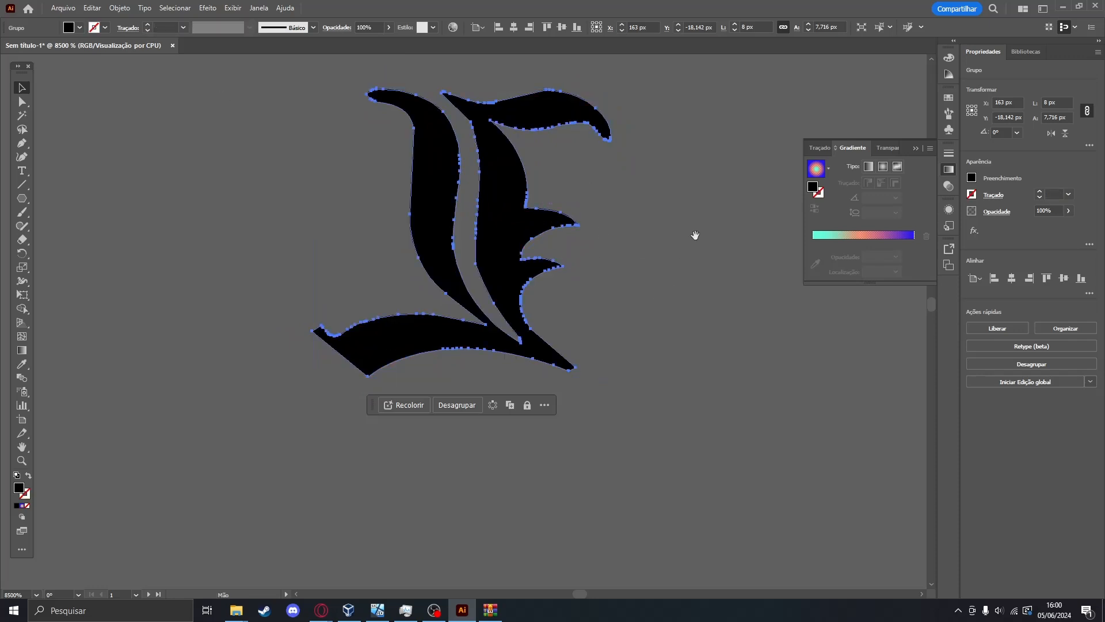
{"action": "left_click_drag", "start_coordinate": [695, 237], "coordinate": [609, 291]}
{"action": "left_click", "coordinate": [549, 349]}
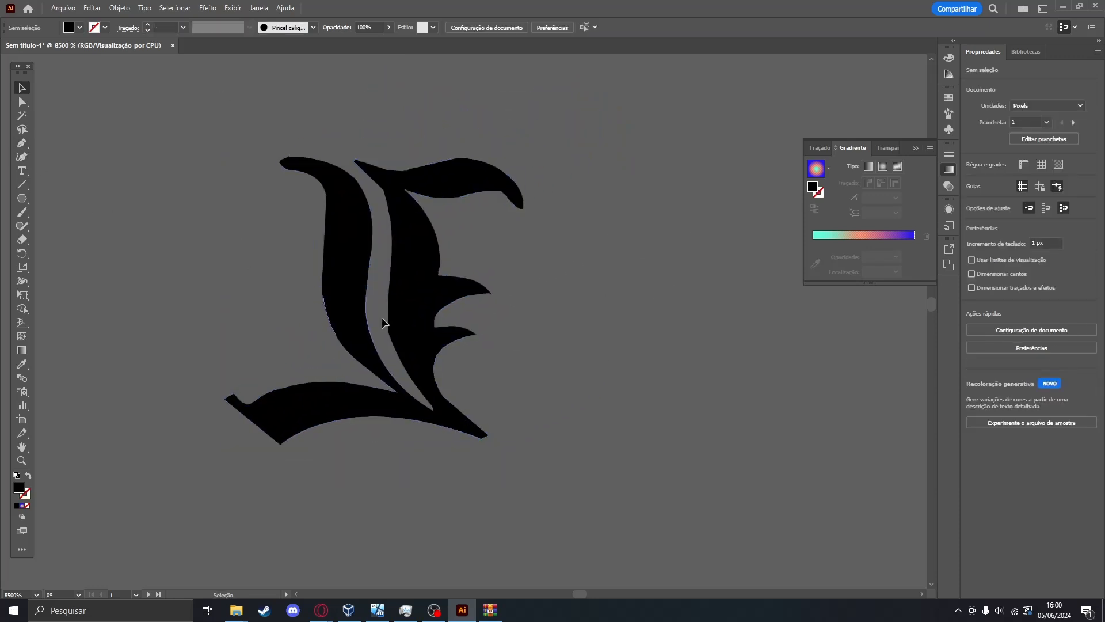
Draw two filled black triangles around the tiny L, the second about 12.4 × 13.4 px.
{"action": "left_click", "coordinate": [25, 102]}
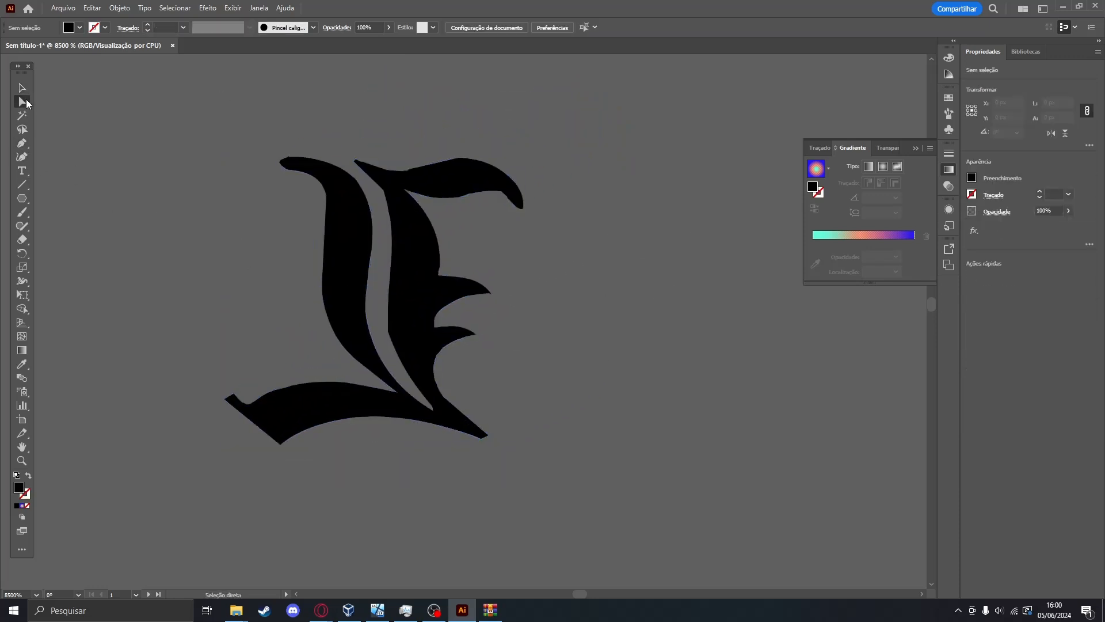
{"action": "left_click", "coordinate": [18, 201]}
{"action": "left_click_drag", "start_coordinate": [188, 272], "coordinate": [407, 247]}
{"action": "left_click_drag", "start_coordinate": [595, 230], "coordinate": [596, 230]}
{"action": "left_click_drag", "start_coordinate": [735, 308], "coordinate": [549, 330]}
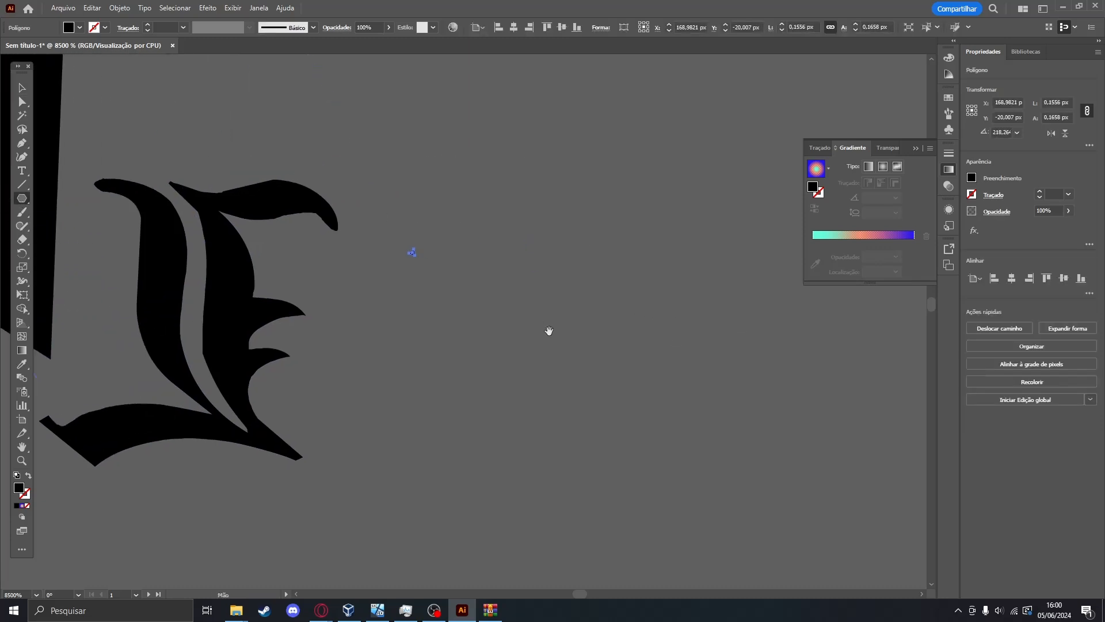
{"action": "left_click_drag", "start_coordinate": [469, 196], "coordinate": [636, 426]}
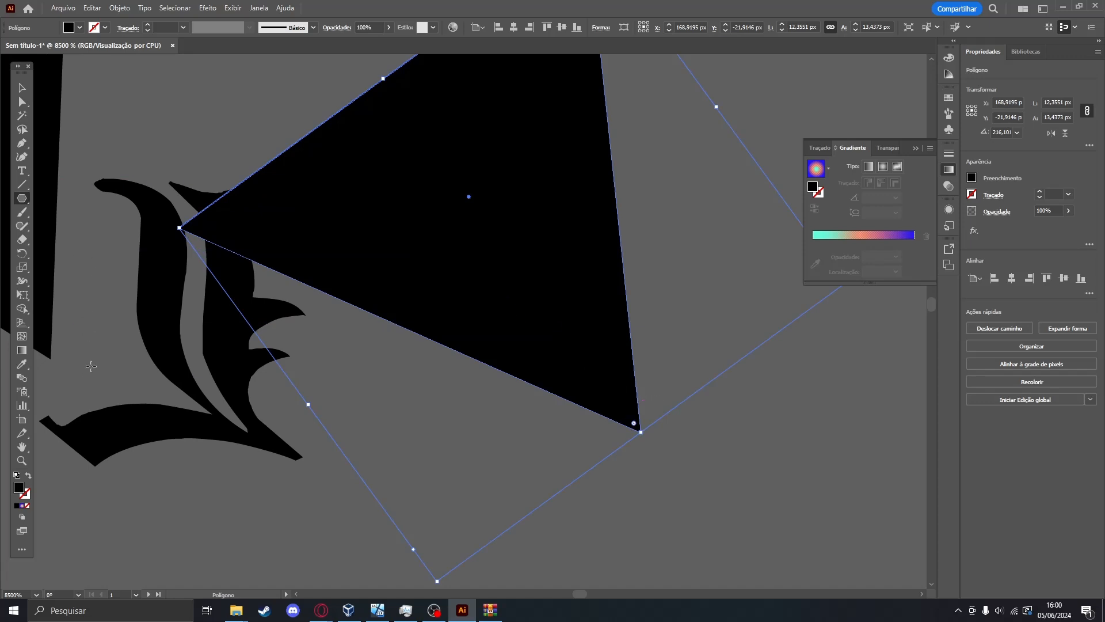
Create a new artboard of about 9 × 7 px just below the second black triangle.
{"action": "scroll", "coordinate": [91, 366], "scroll_direction": "down", "scroll_amount": 3}
{"action": "left_click", "coordinate": [22, 419]}
{"action": "scroll", "coordinate": [365, 382], "scroll_direction": "down", "scroll_amount": 1}
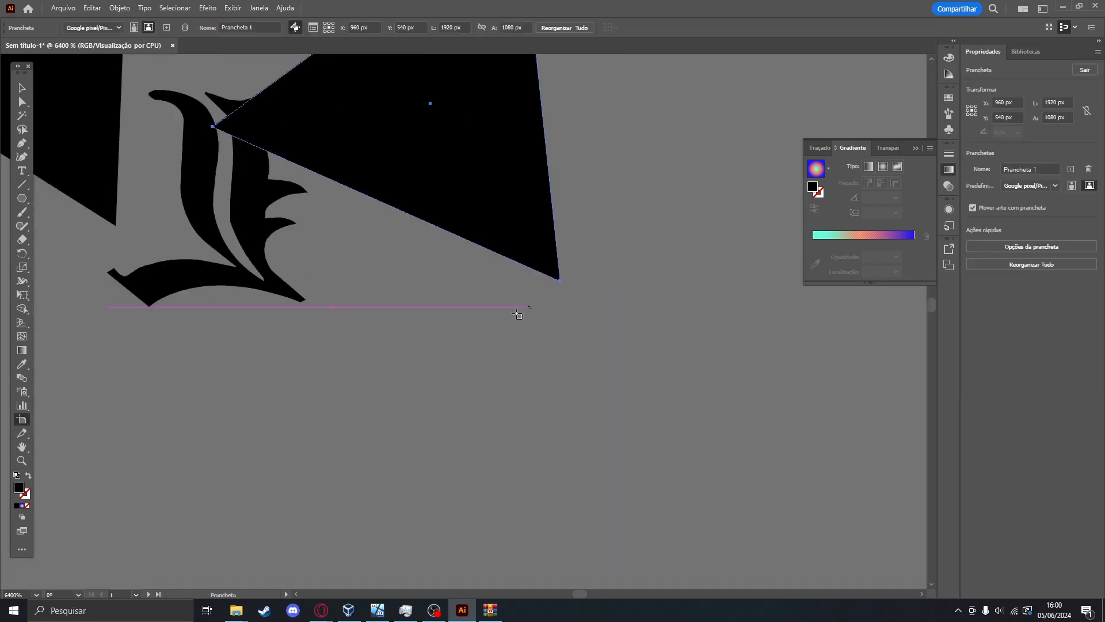
{"action": "left_click_drag", "start_coordinate": [389, 287], "coordinate": [642, 484]}
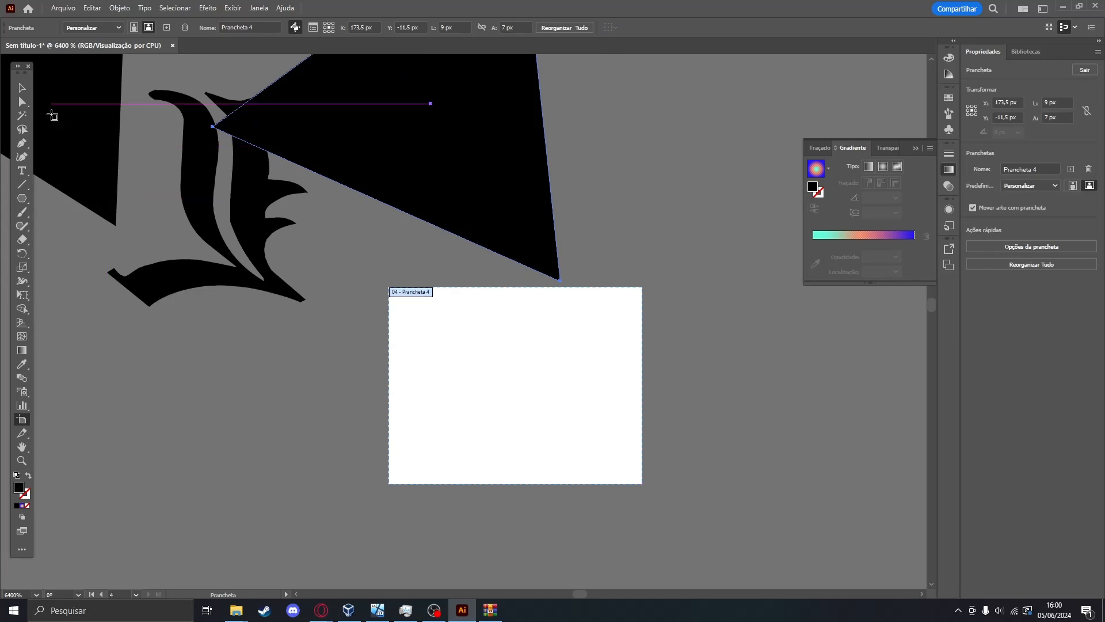
Move the tiny L onto the new 9 × 7 px artboard and flip and resize it to fit inside.
{"action": "left_click", "coordinate": [21, 88]}
{"action": "left_click_drag", "start_coordinate": [197, 171], "coordinate": [506, 340]}
{"action": "left_click_drag", "start_coordinate": [643, 259], "coordinate": [613, 454]}
{"action": "left_click_drag", "start_coordinate": [576, 361], "coordinate": [516, 412]}
{"action": "left_click", "coordinate": [787, 375]}
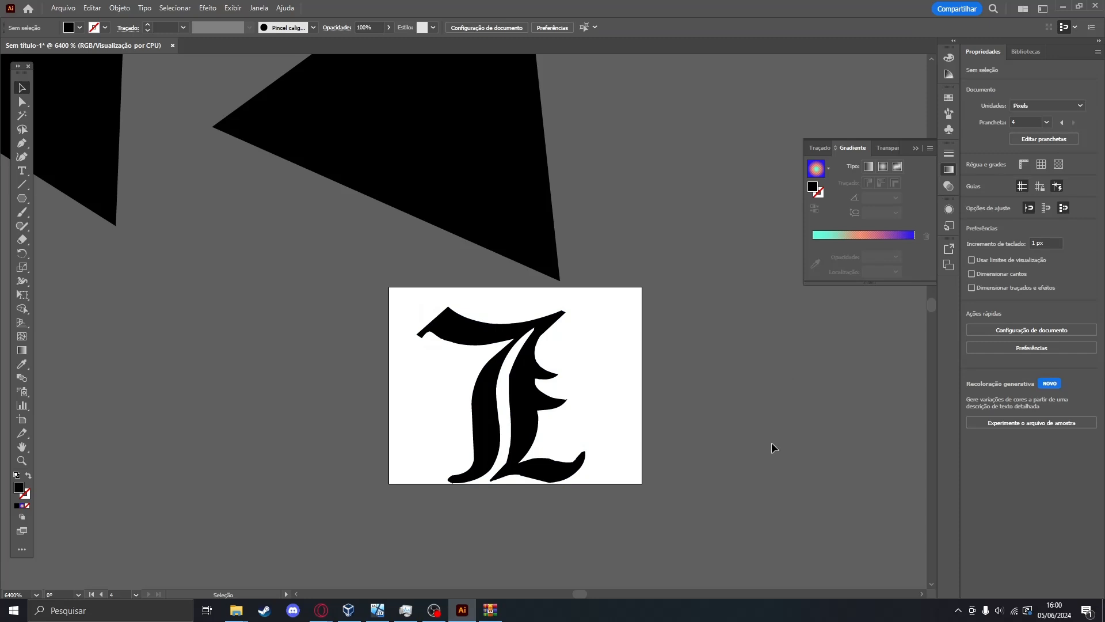
Delete the two black triangles and the tiny L, leaving the small artboard empty.
{"action": "scroll", "coordinate": [740, 389], "scroll_direction": "down", "scroll_amount": 2}
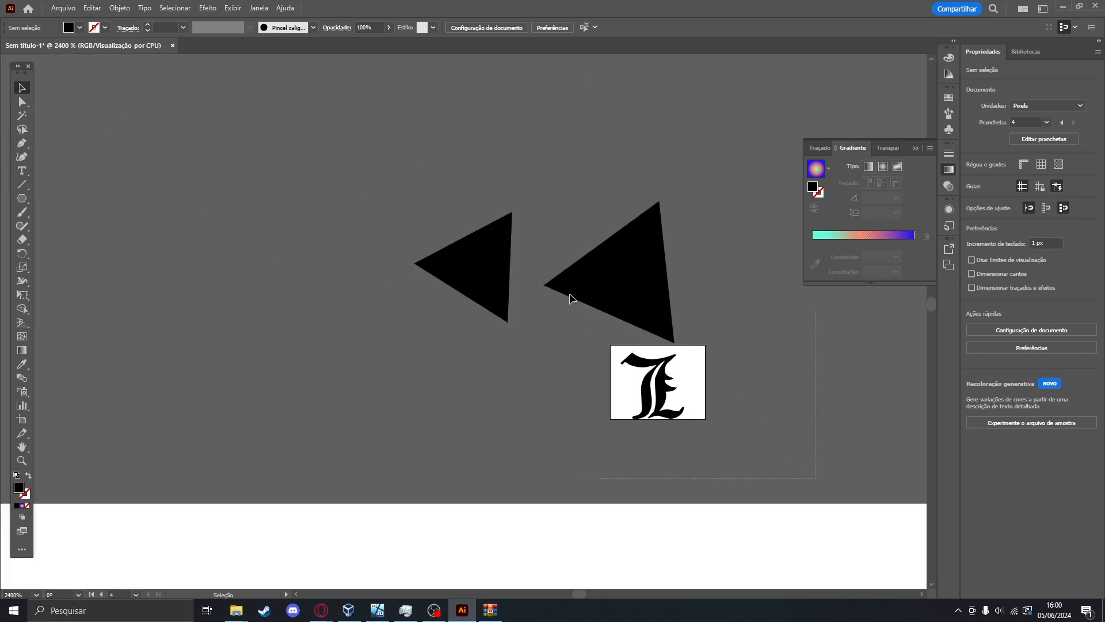
{"action": "key", "text": "ctrl+a"}
{"action": "key", "text": "Delete"}
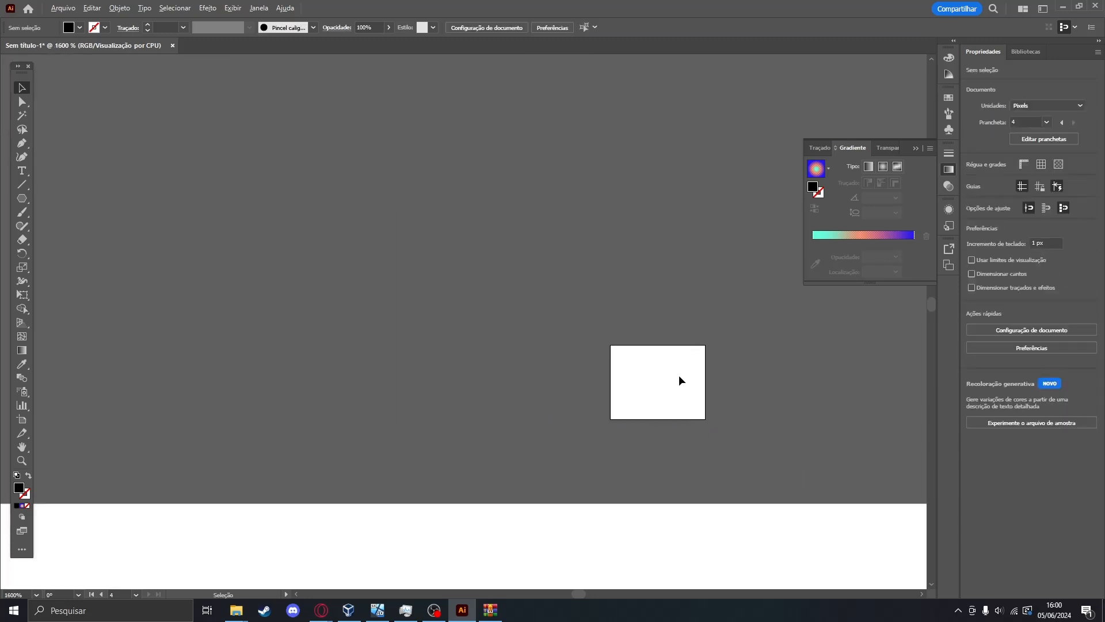
Examine the canvas at the minimum zoom of 3.13% and at the maximum zoom of 64000%.
{"action": "scroll", "coordinate": [681, 380], "scroll_direction": "down", "scroll_amount": 5}
{"action": "scroll", "coordinate": [669, 318], "scroll_direction": "down", "scroll_amount": 3}
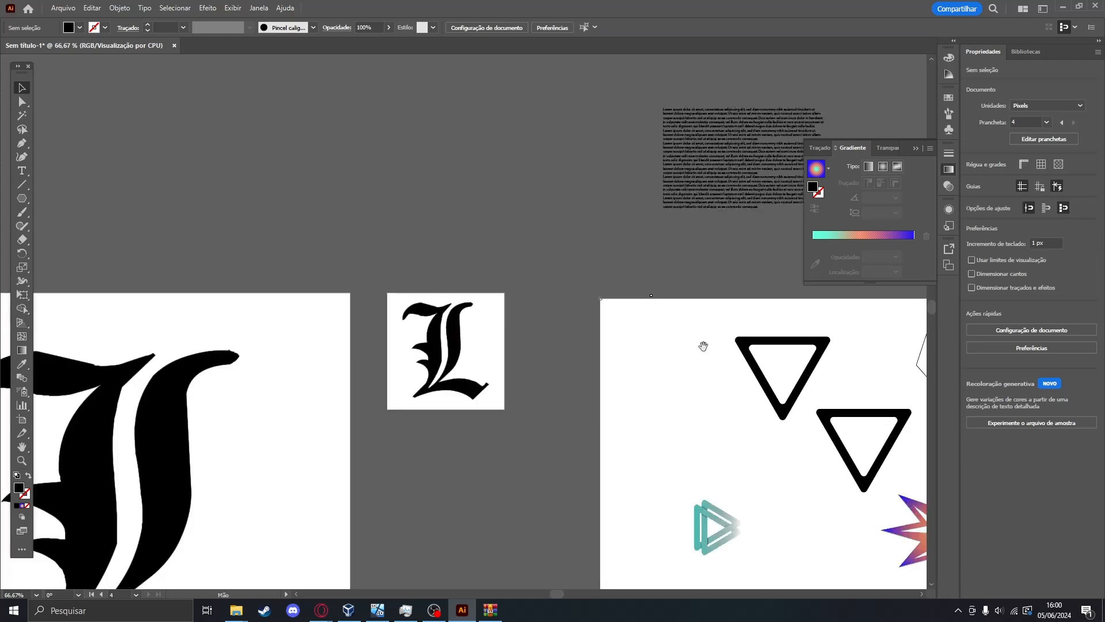
{"action": "scroll", "coordinate": [703, 345], "scroll_direction": "up", "scroll_amount": 3}
{"action": "scroll", "coordinate": [548, 242], "scroll_direction": "up", "scroll_amount": 2}
{"action": "left_click_drag", "start_coordinate": [277, 124], "coordinate": [483, 282]}
{"action": "scroll", "coordinate": [423, 240], "scroll_direction": "up", "scroll_amount": 6}
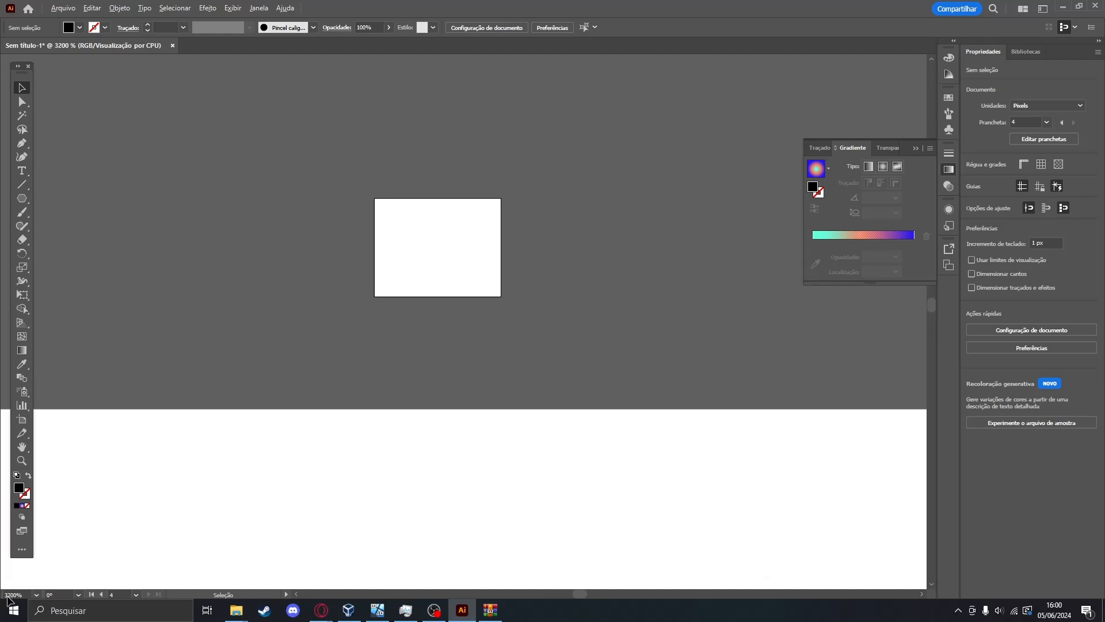
{"action": "left_click", "coordinate": [36, 596]}
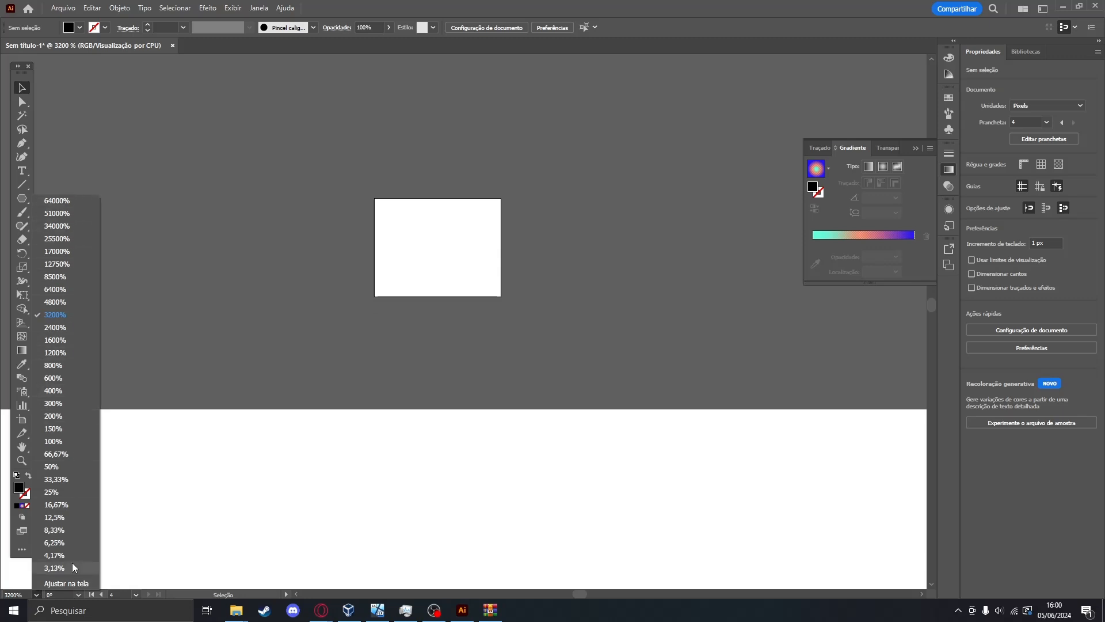
{"action": "left_click", "coordinate": [55, 568]}
{"action": "left_click", "coordinate": [36, 594]}
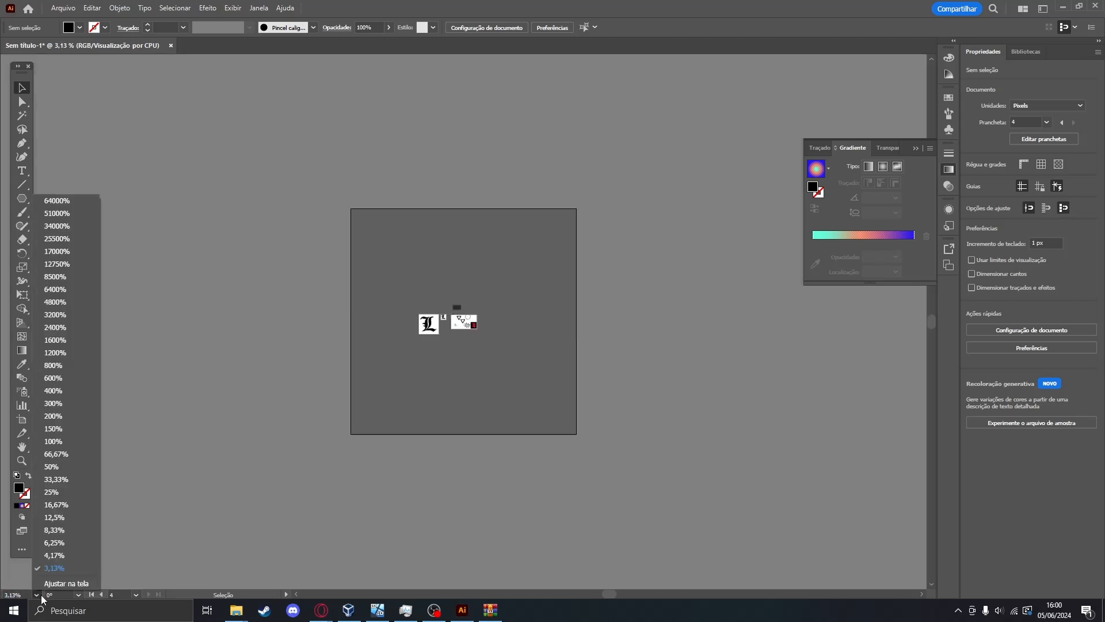
{"action": "left_click", "coordinate": [79, 202]}
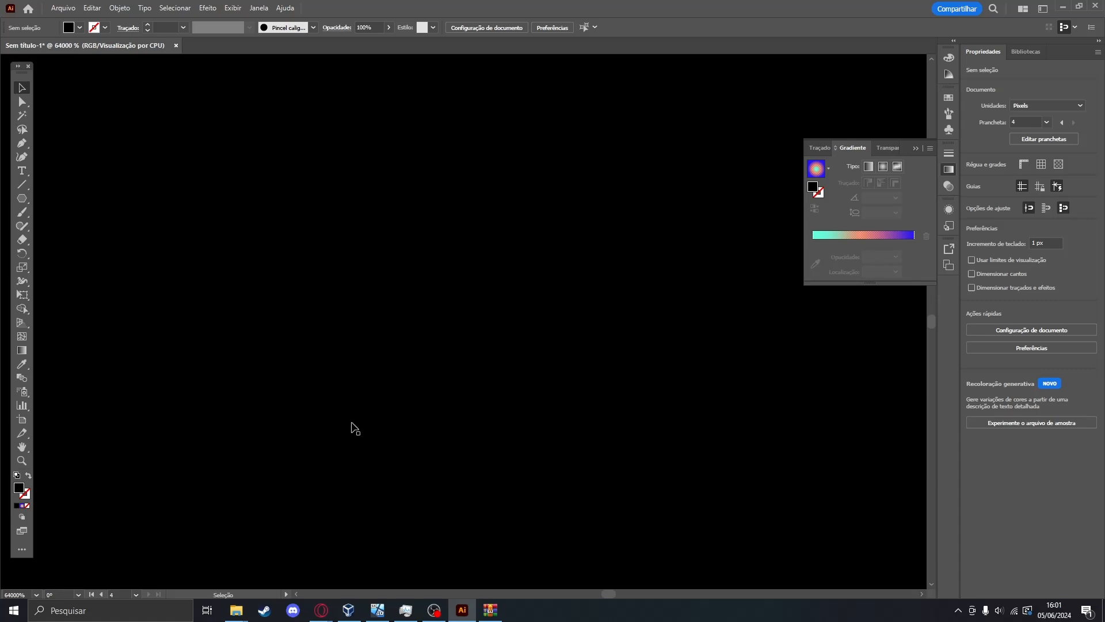
Move the outlined hexagon over the upper corner of the second black triangle, to about X 1138 px, Y 330 px.
{"action": "left_click", "coordinate": [353, 307]}
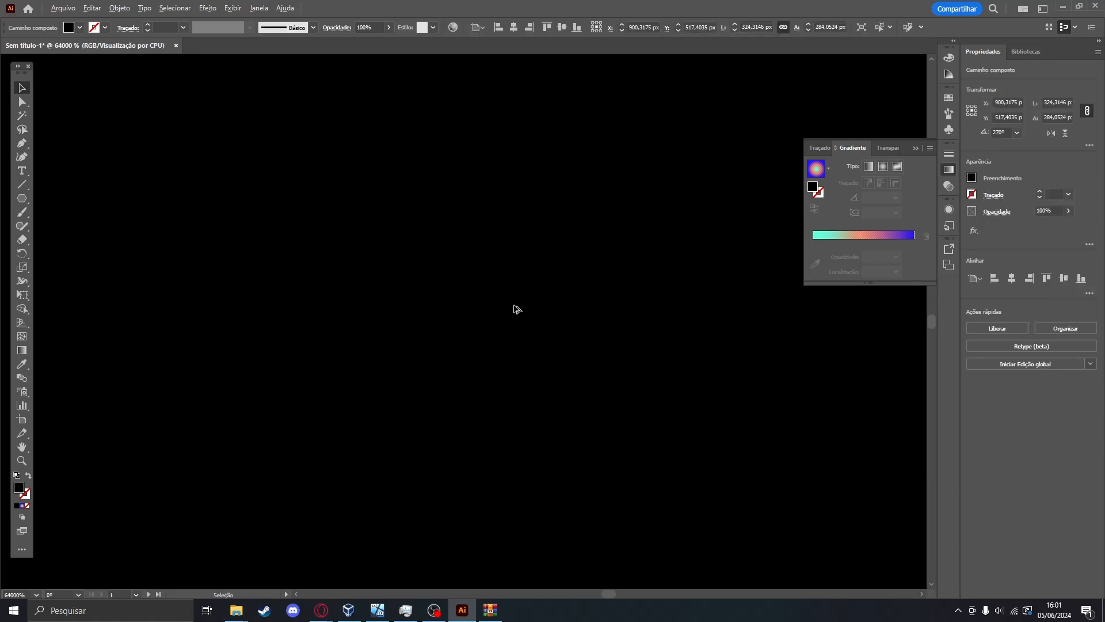
{"action": "scroll", "coordinate": [517, 309], "scroll_direction": "down", "scroll_amount": 15}
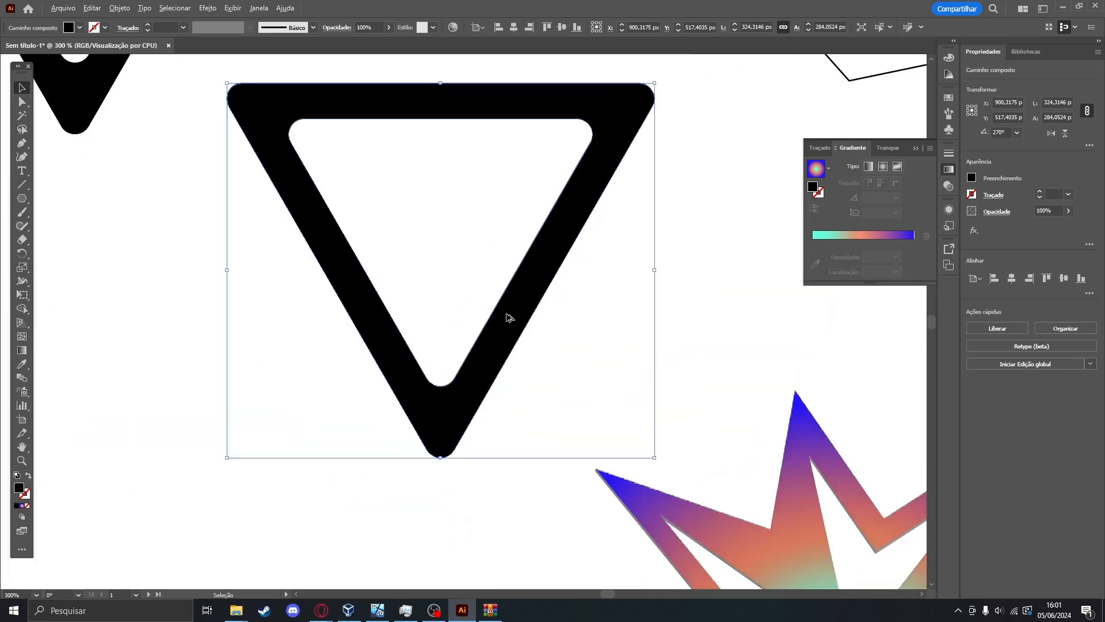
{"action": "scroll", "coordinate": [507, 316], "scroll_direction": "down", "scroll_amount": 3}
{"action": "left_click_drag", "start_coordinate": [574, 104], "coordinate": [495, 195]}
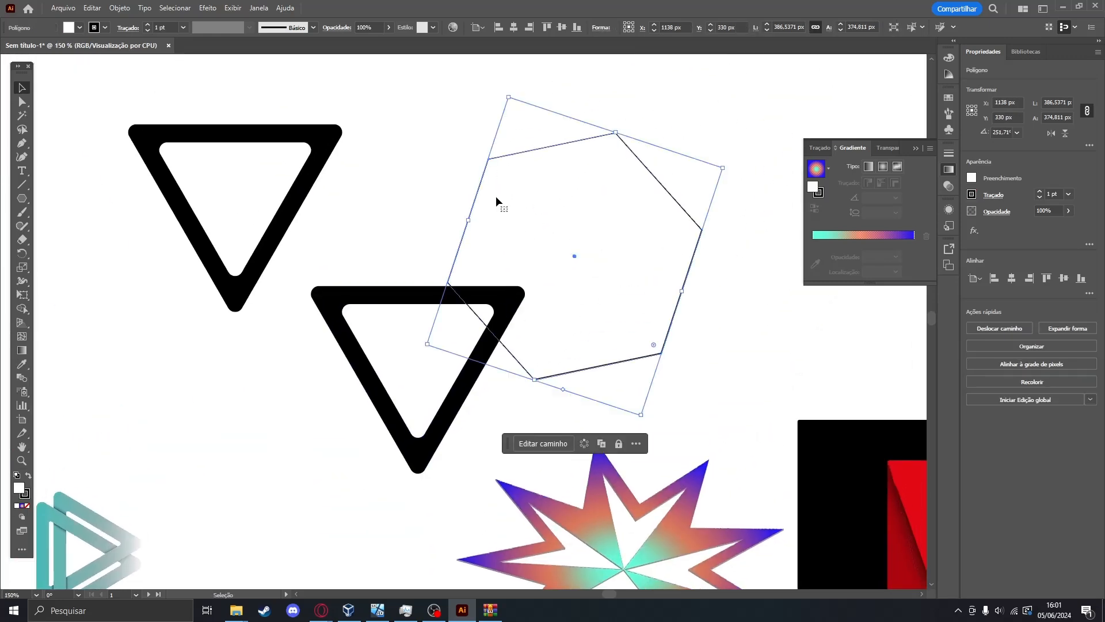
{"action": "left_click_drag", "start_coordinate": [449, 165], "coordinate": [445, 237]}
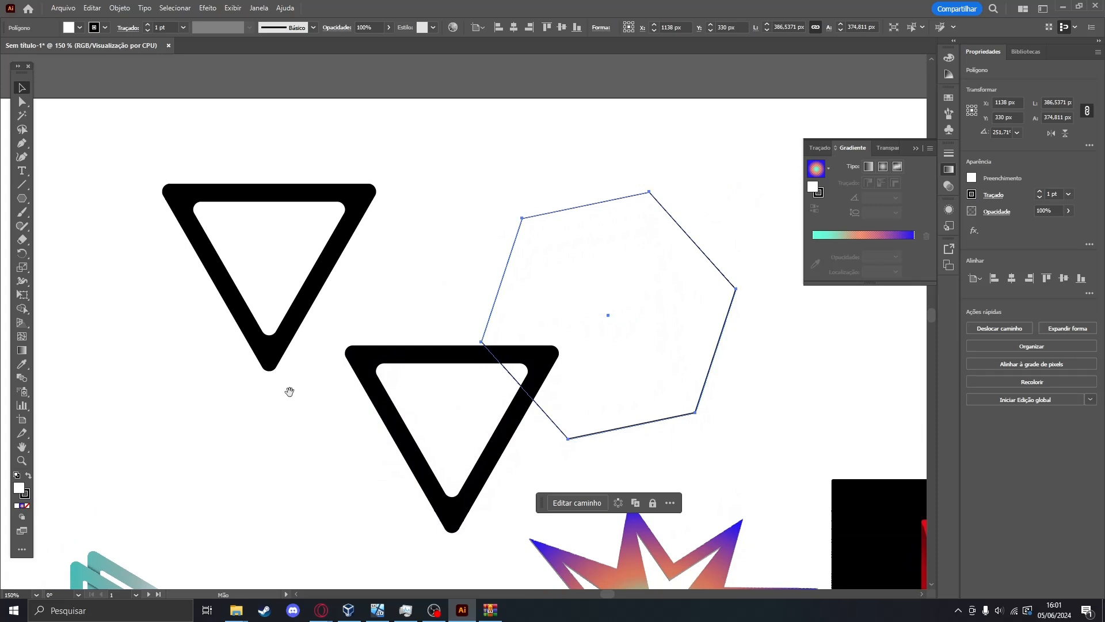
{"action": "left_click_drag", "start_coordinate": [290, 391], "coordinate": [423, 202]}
{"action": "left_click_drag", "start_coordinate": [449, 370], "coordinate": [514, 362]}
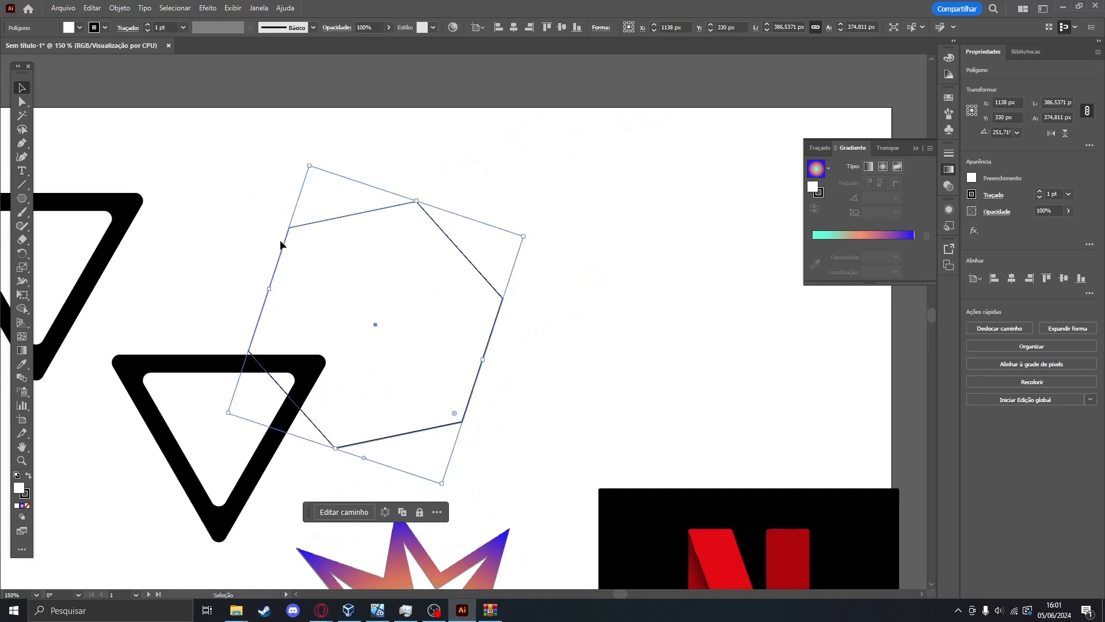
{"action": "key", "text": "space"}
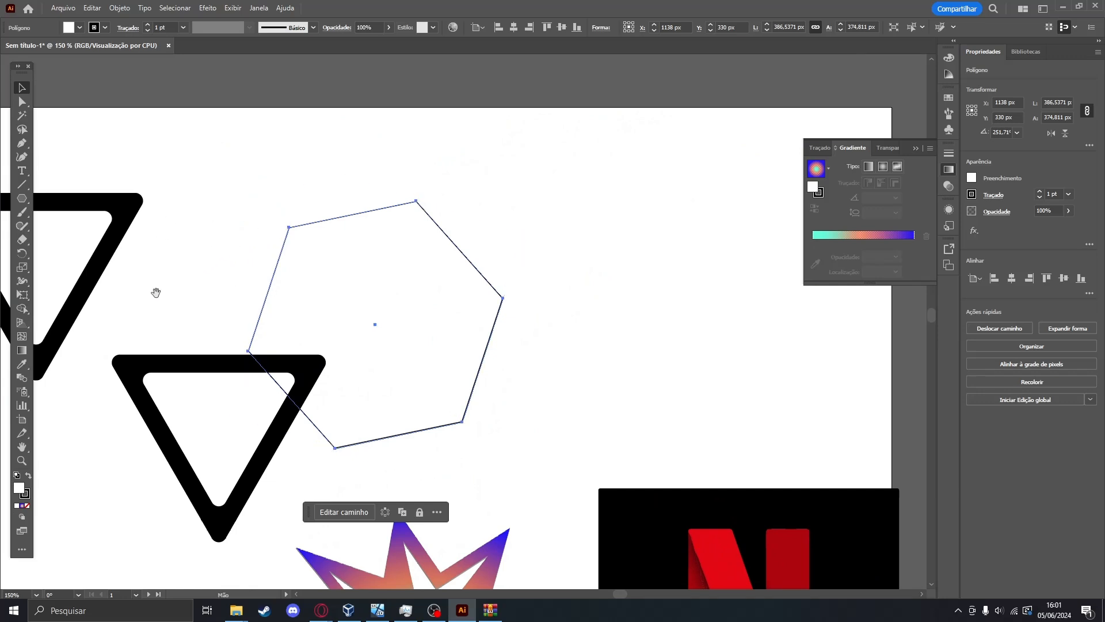
{"action": "left_click_drag", "start_coordinate": [104, 274], "coordinate": [311, 345]}
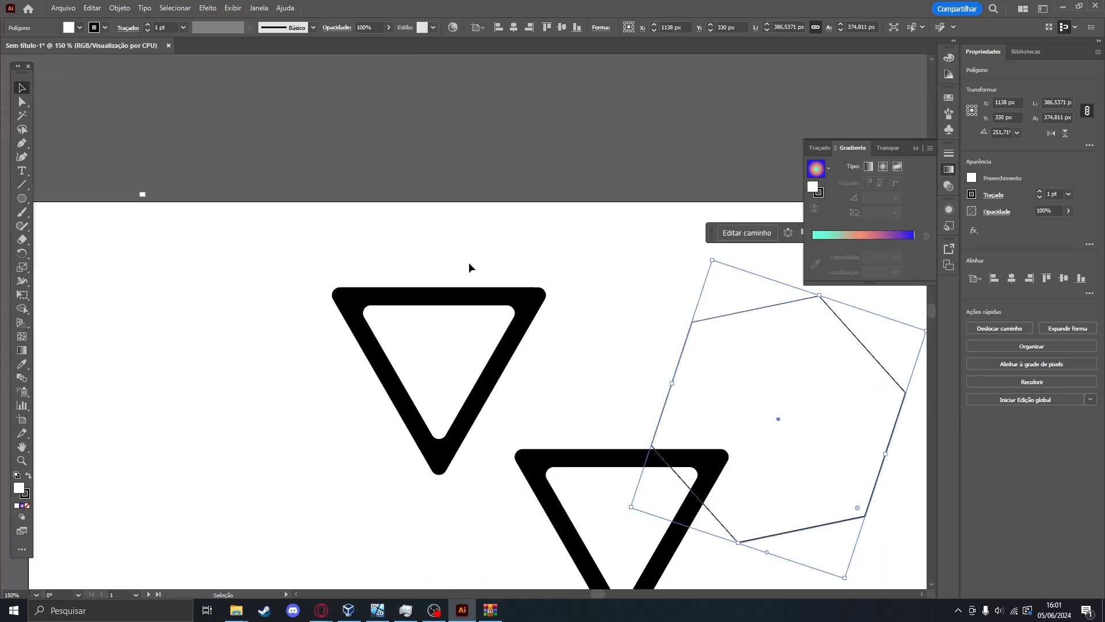
{"action": "scroll", "coordinate": [469, 267], "scroll_direction": "right", "scroll_amount": 4}
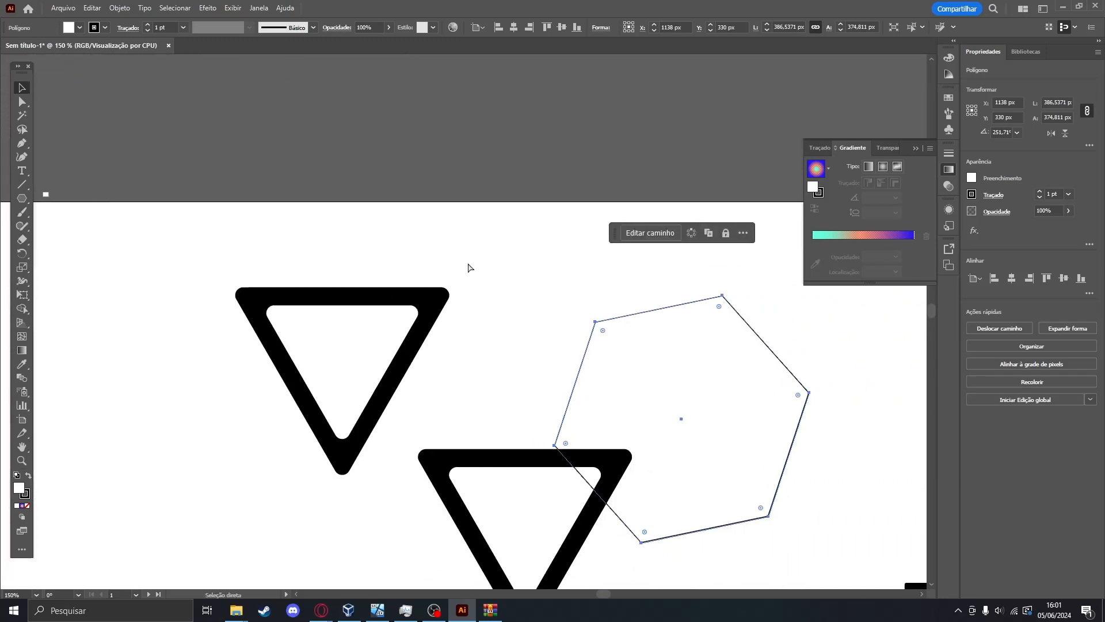
{"action": "scroll", "coordinate": [468, 267], "scroll_direction": "down", "scroll_amount": 2}
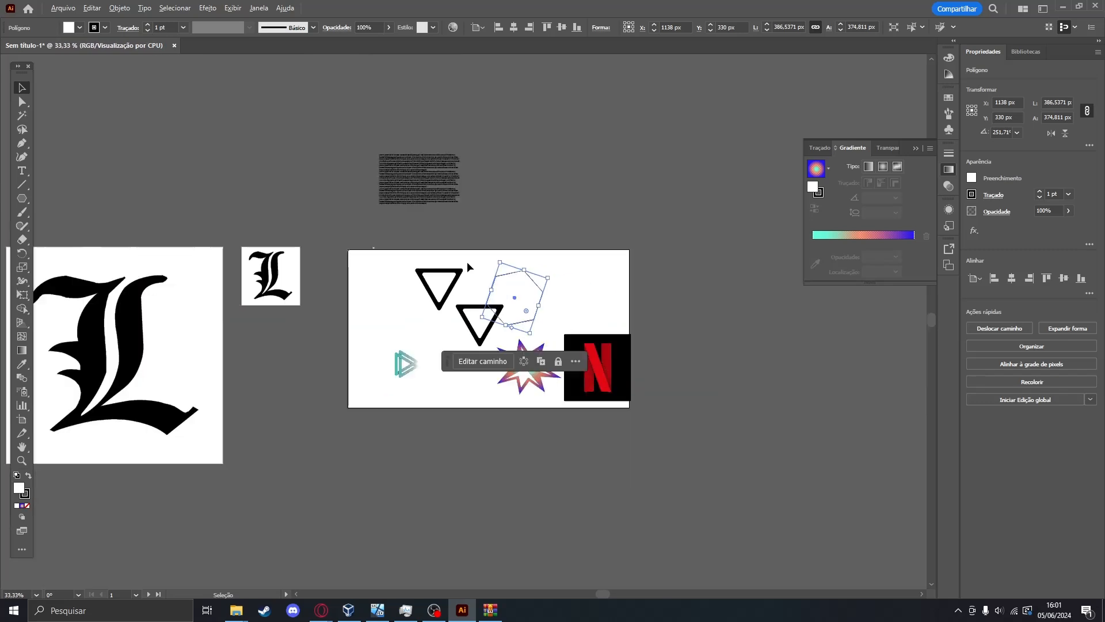
{"action": "key", "text": "a"}
{"action": "scroll", "coordinate": [467, 266], "scroll_direction": "right", "scroll_amount": 6}
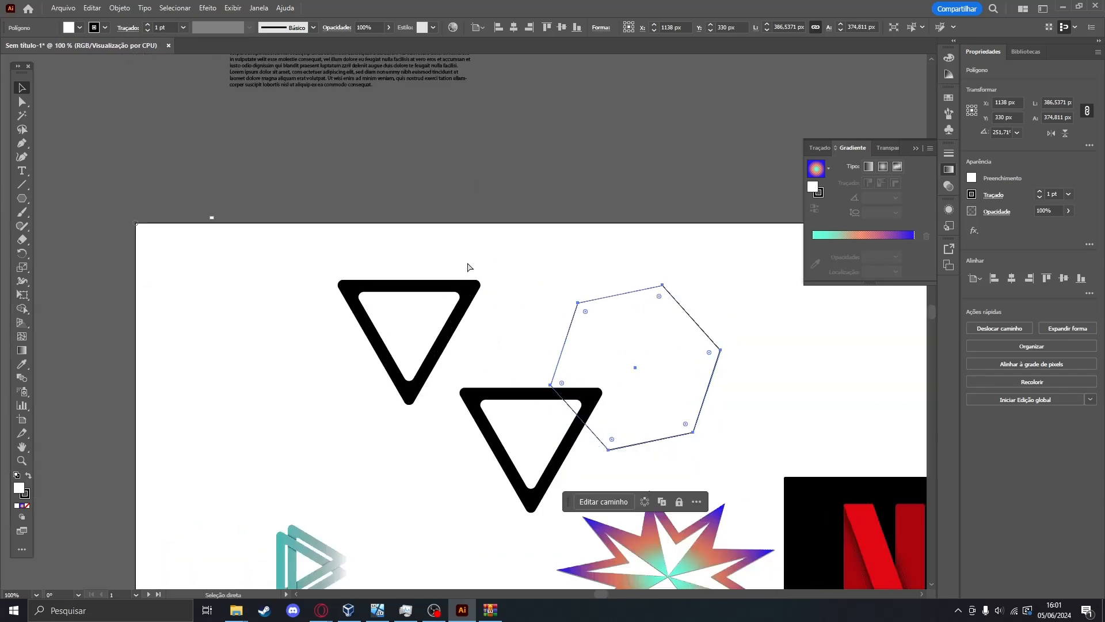
{"action": "scroll", "coordinate": [468, 266], "scroll_direction": "right", "scroll_amount": 6}
{"action": "scroll", "coordinate": [472, 267], "scroll_direction": "left", "scroll_amount": 18}
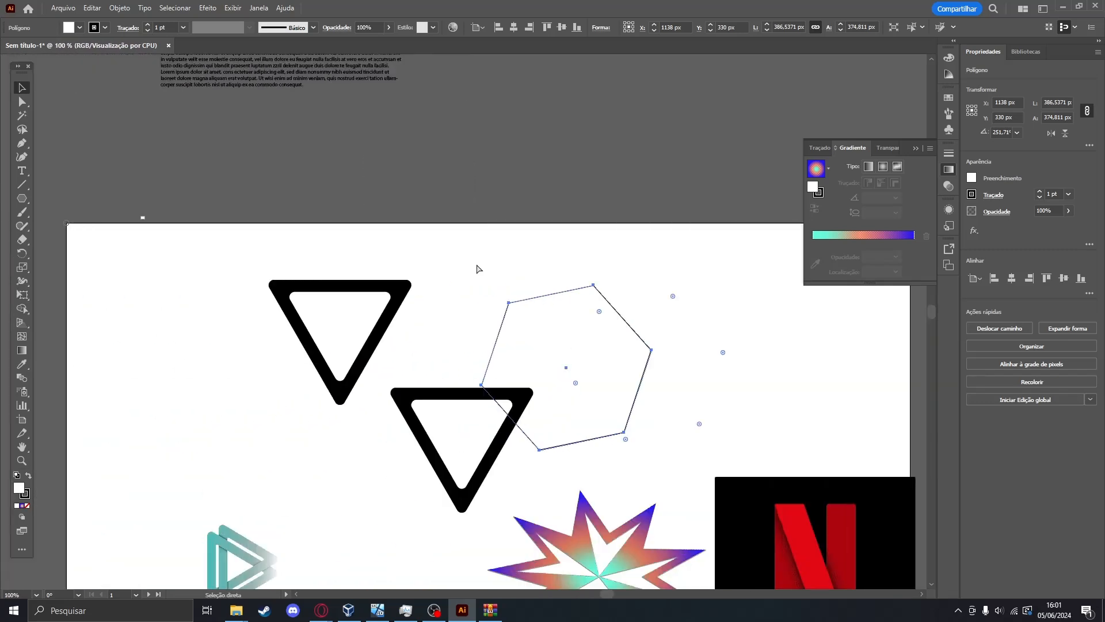
{"action": "scroll", "coordinate": [480, 260], "scroll_direction": "down", "scroll_amount": 5}
{"action": "key", "text": "v"}
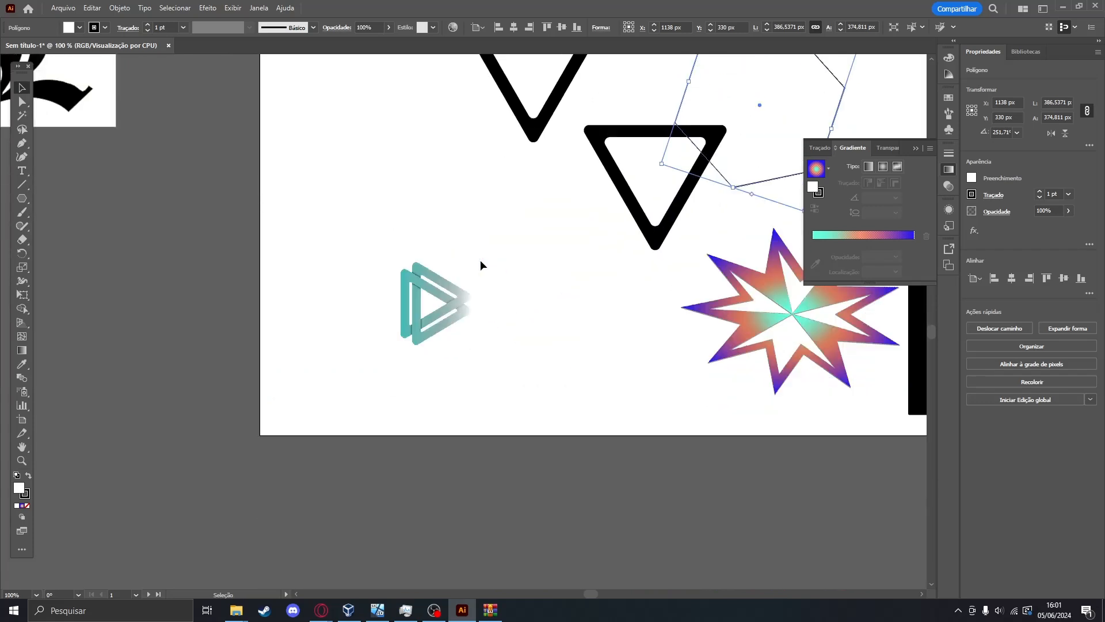
{"action": "scroll", "coordinate": [480, 260], "scroll_direction": "up", "scroll_amount": 3}
{"action": "scroll", "coordinate": [480, 260], "scroll_direction": "down", "scroll_amount": 2}
{"action": "scroll", "coordinate": [480, 259], "scroll_direction": "up", "scroll_amount": 4}
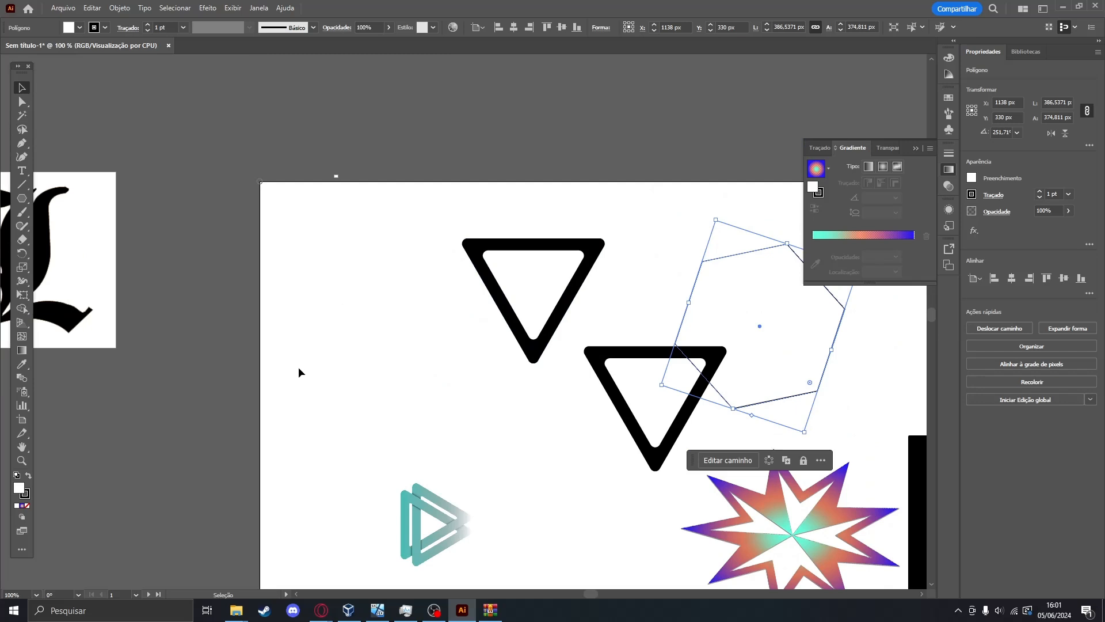
Delete the two black triangles, the outlined hexagon and the teal triangle logo from the main artboard.
{"action": "scroll", "coordinate": [396, 322], "scroll_direction": "down", "scroll_amount": 2}
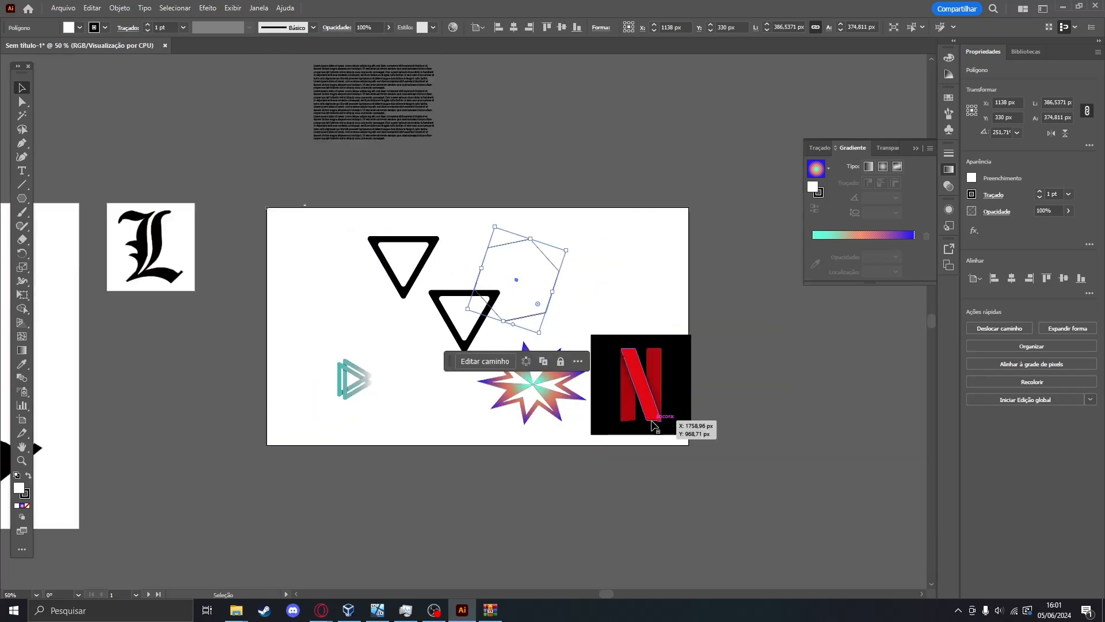
{"action": "left_click", "coordinate": [429, 426]}
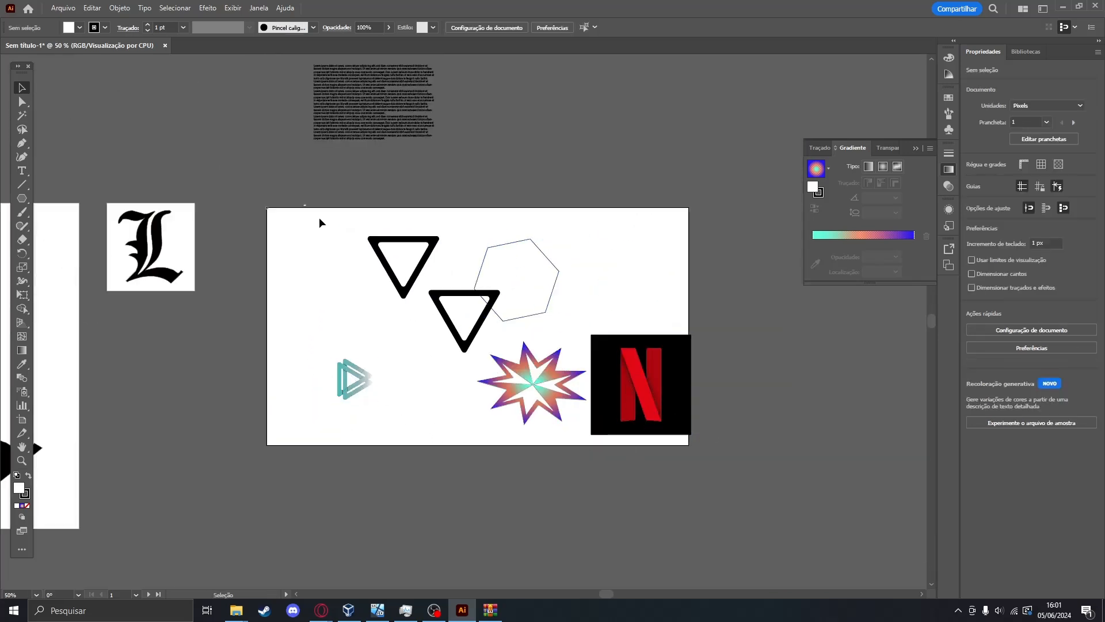
{"action": "left_click_drag", "start_coordinate": [319, 216], "coordinate": [506, 298]}
{"action": "key", "text": "Delete"}
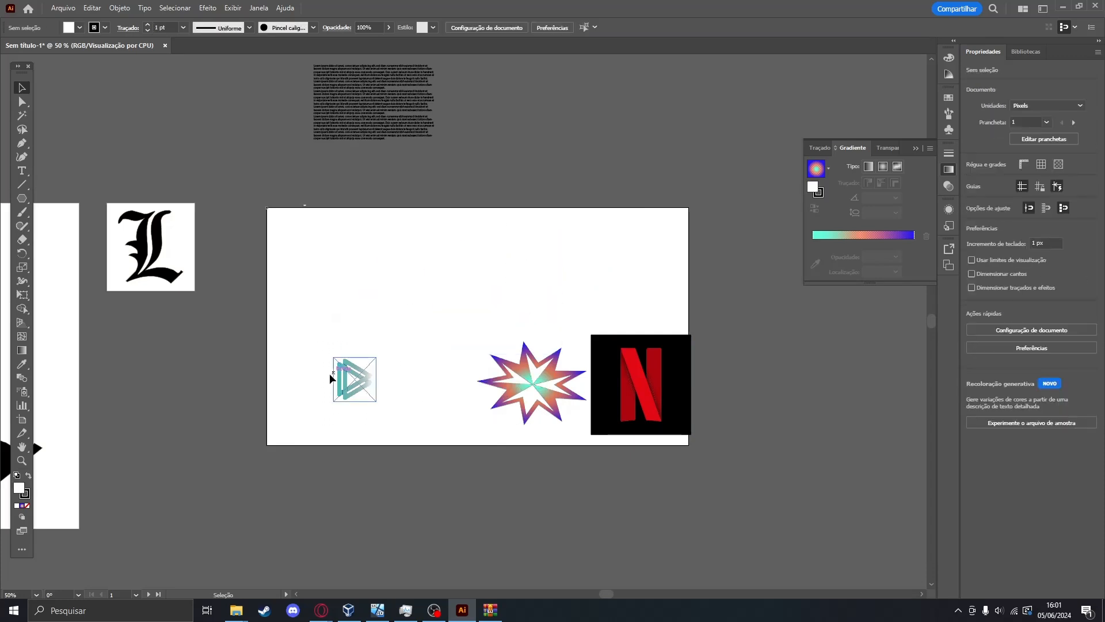
{"action": "left_click", "coordinate": [331, 378]}
{"action": "key", "text": "Delete"}
Move the gradient star, the black square with the N cutout and the red N off the main artboard.
{"action": "left_click_drag", "start_coordinate": [549, 381], "coordinate": [695, 148]}
{"action": "left_click_drag", "start_coordinate": [606, 392], "coordinate": [721, 393]}
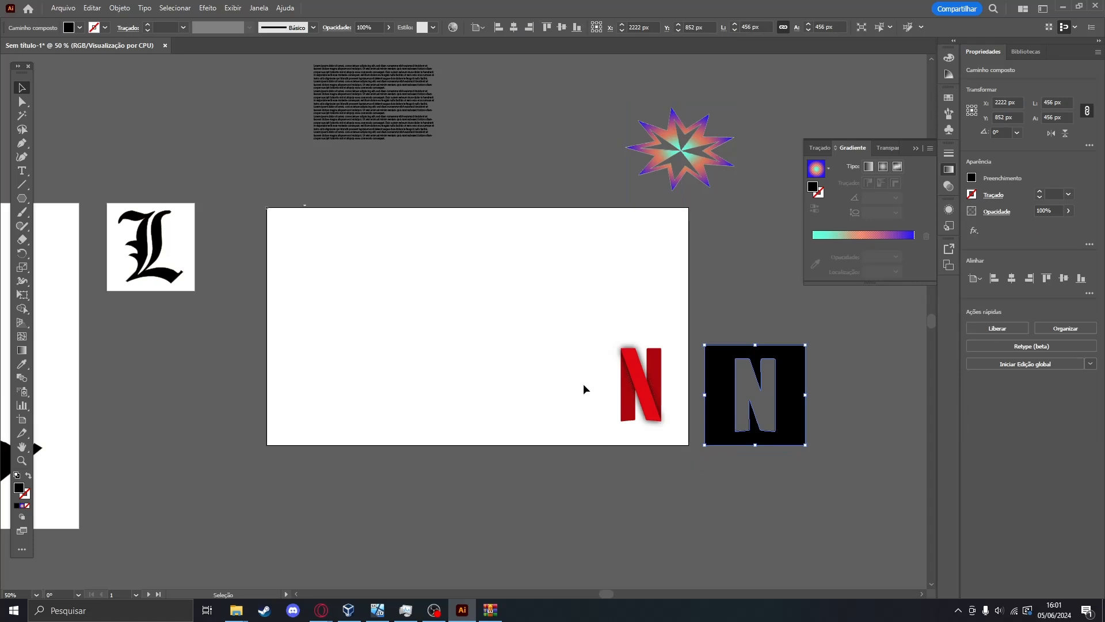
{"action": "scroll", "coordinate": [687, 424], "scroll_direction": "up", "scroll_amount": 4}
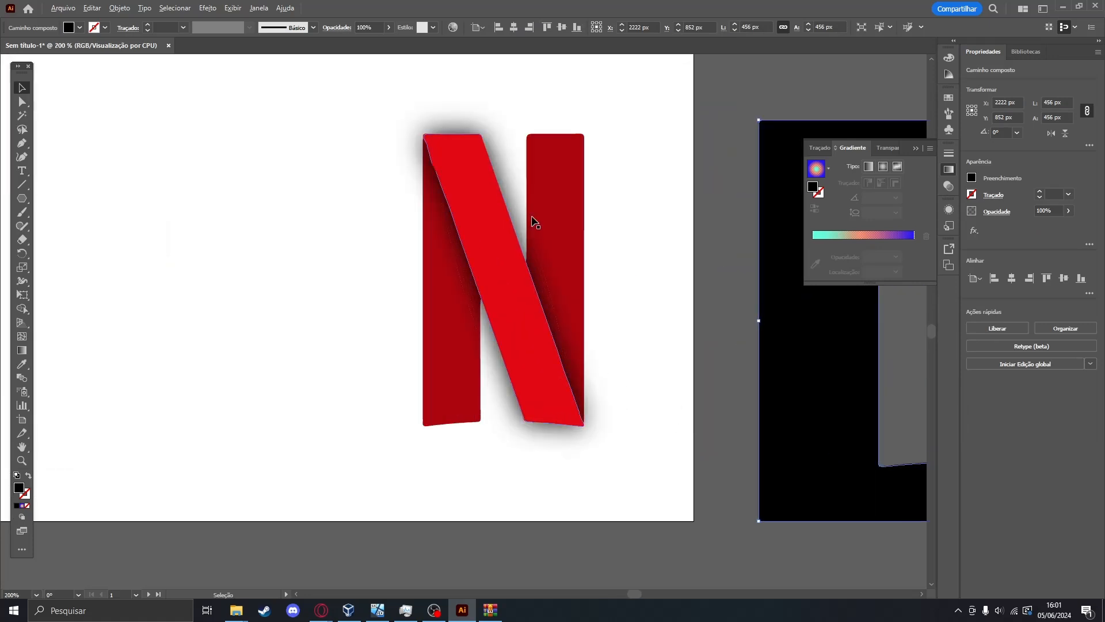
{"action": "scroll", "coordinate": [464, 312], "scroll_direction": "down", "scroll_amount": 2}
{"action": "left_click_drag", "start_coordinate": [387, 180], "coordinate": [561, 400]}
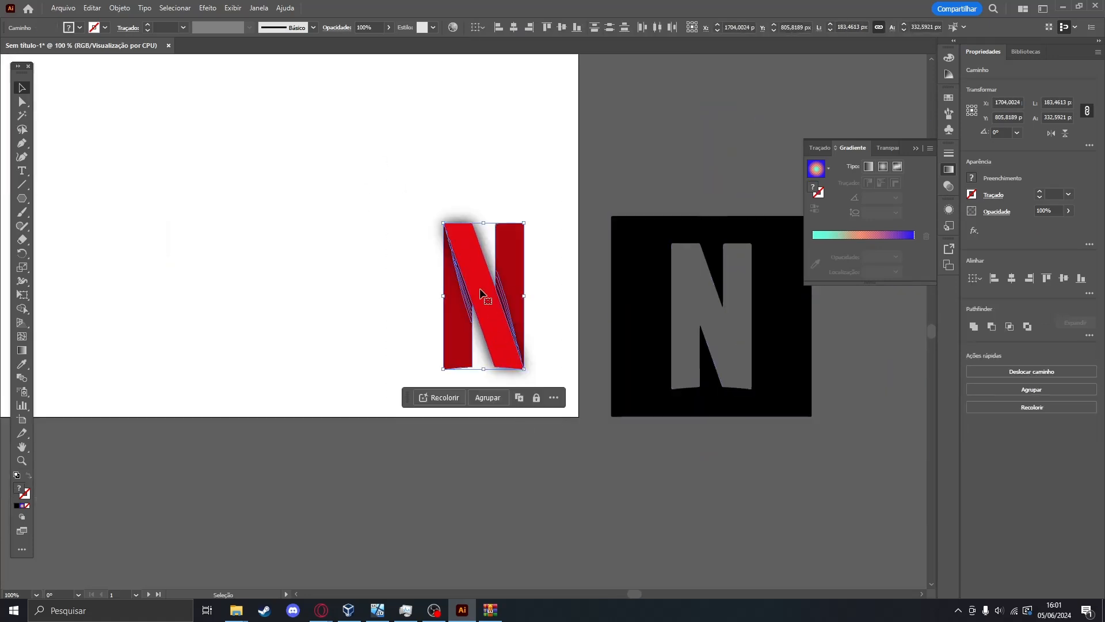
{"action": "left_click_drag", "start_coordinate": [483, 294], "coordinate": [747, 107]}
{"action": "left_click", "coordinate": [338, 317]}
Draw a new artboard of about 1783 × 1921 px in the empty canvas area below the large L artboard.
{"action": "scroll", "coordinate": [337, 315], "scroll_direction": "down", "scroll_amount": 1}
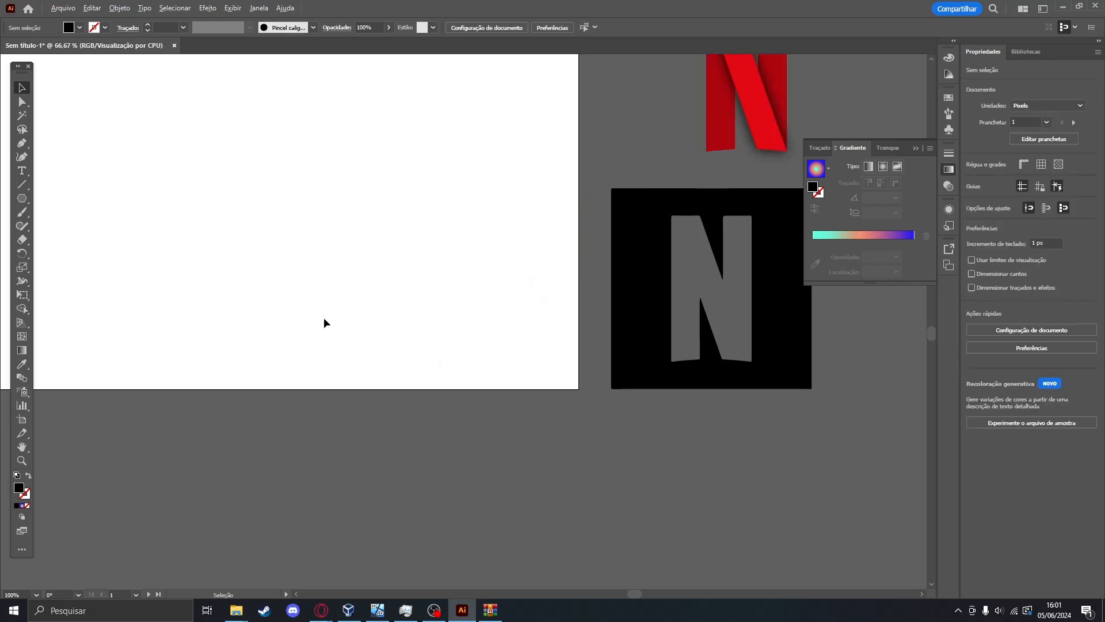
{"action": "scroll", "coordinate": [324, 323], "scroll_direction": "down", "scroll_amount": 2}
{"action": "left_click_drag", "start_coordinate": [391, 352], "coordinate": [468, 352]}
{"action": "left_click_drag", "start_coordinate": [452, 430], "coordinate": [635, 288]}
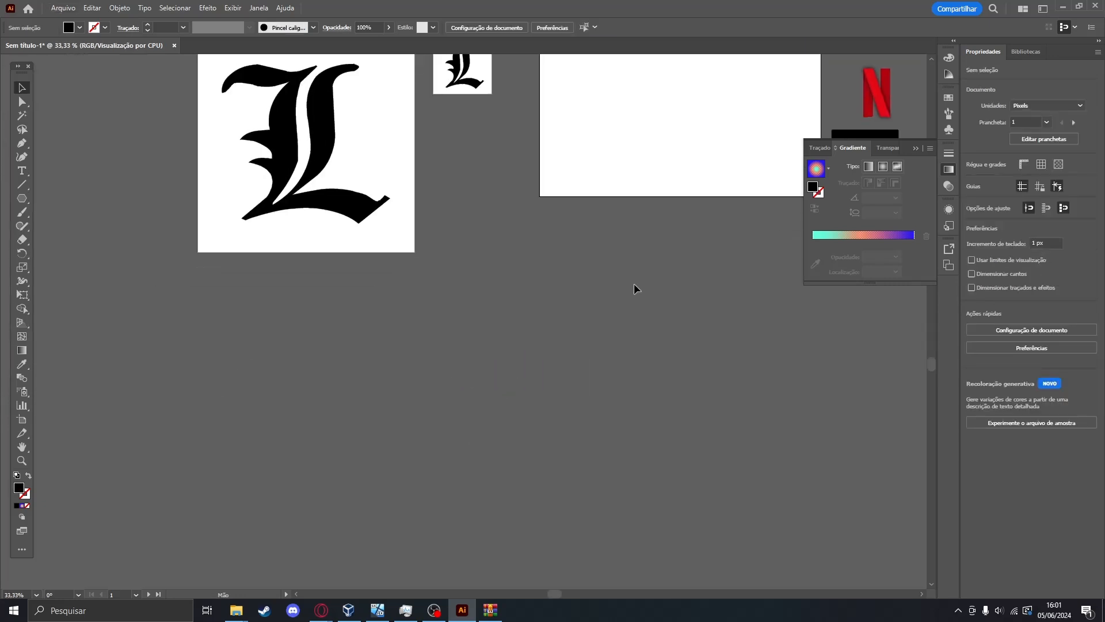
{"action": "scroll", "coordinate": [392, 328], "scroll_direction": "down", "scroll_amount": 2}
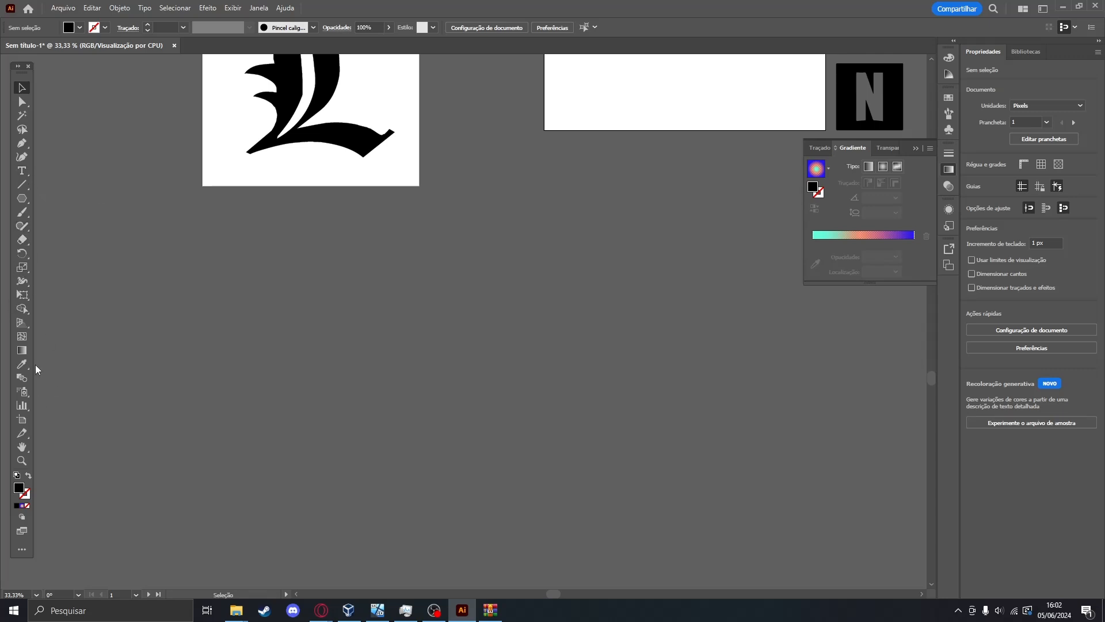
{"action": "left_click", "coordinate": [22, 421]}
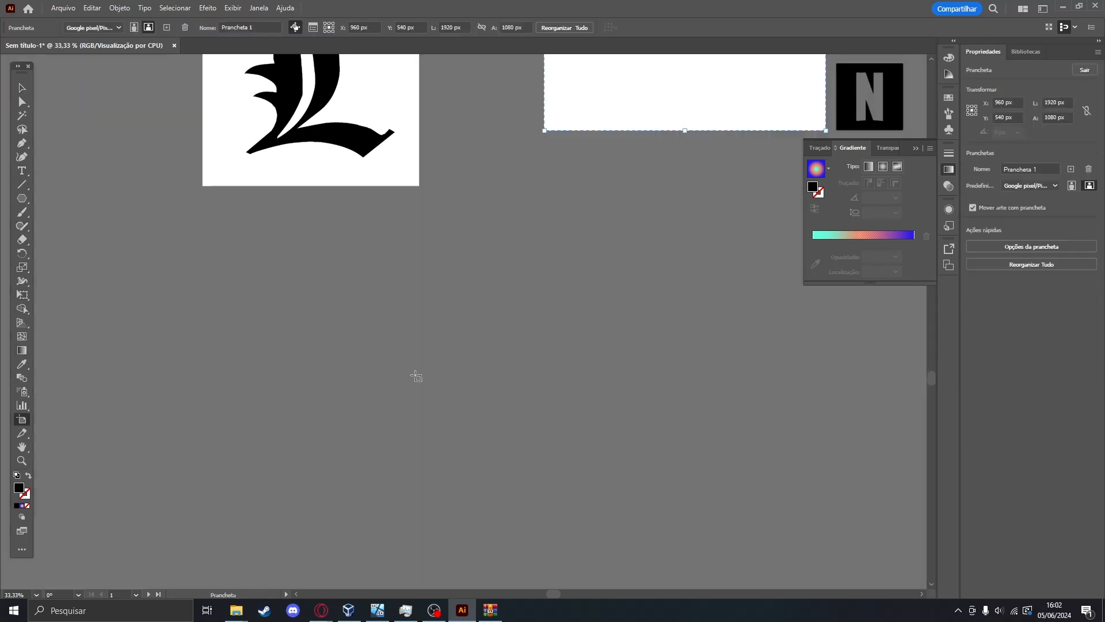
{"action": "scroll", "coordinate": [414, 375], "scroll_direction": "down", "scroll_amount": 2}
{"action": "left_click_drag", "start_coordinate": [271, 212], "coordinate": [535, 476]}
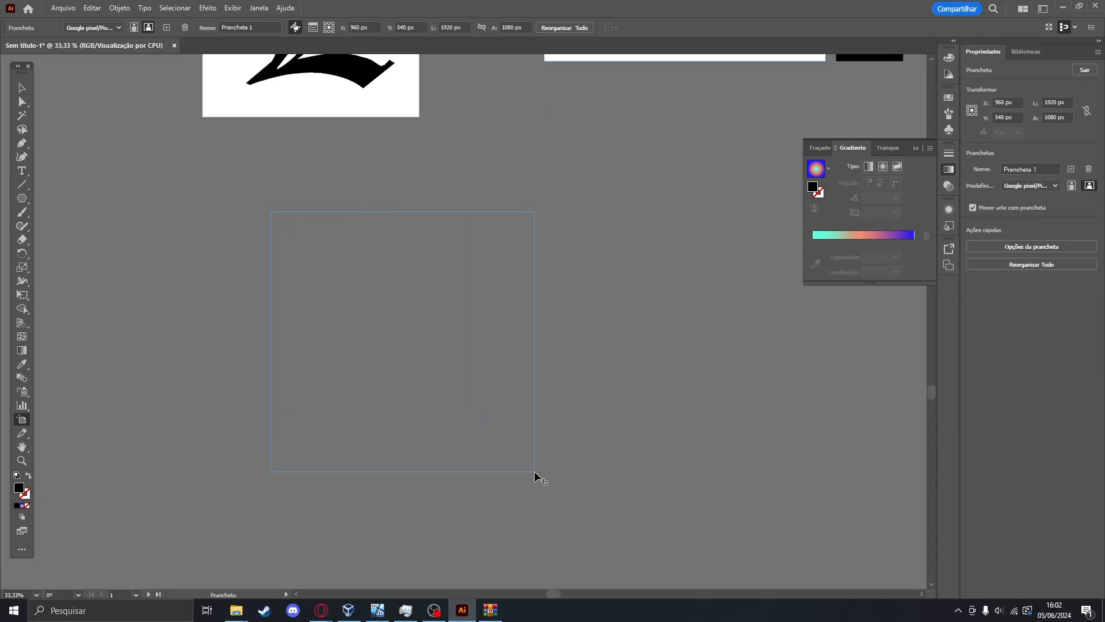
{"action": "key", "text": "Escape"}
{"action": "left_click_drag", "start_coordinate": [262, 210], "coordinate": [520, 485]}
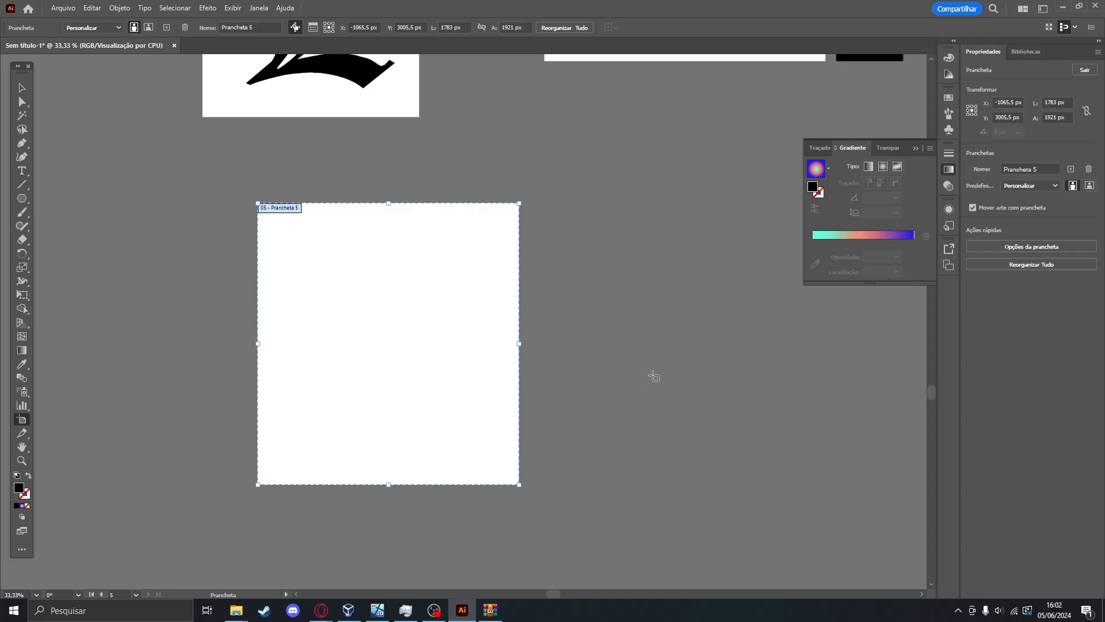
{"action": "left_click", "coordinate": [22, 87]}
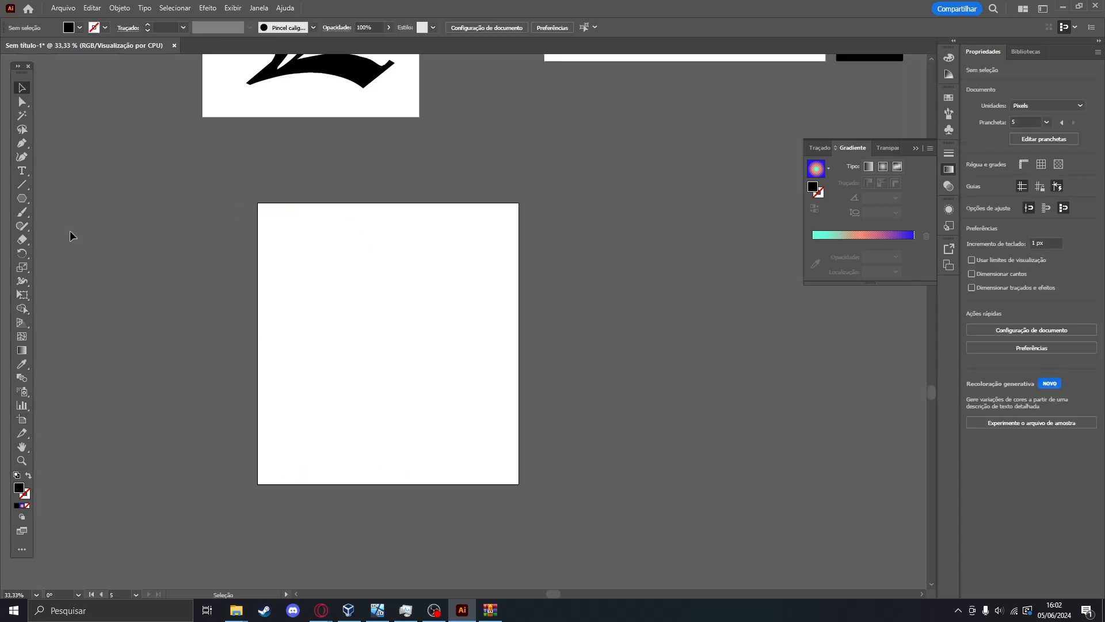
Shift the new artboard to about X -983.5 px and set its size to 1080 × 1080 px.
{"action": "left_click", "coordinate": [21, 419]}
{"action": "left_click_drag", "start_coordinate": [361, 214], "coordinate": [373, 214]}
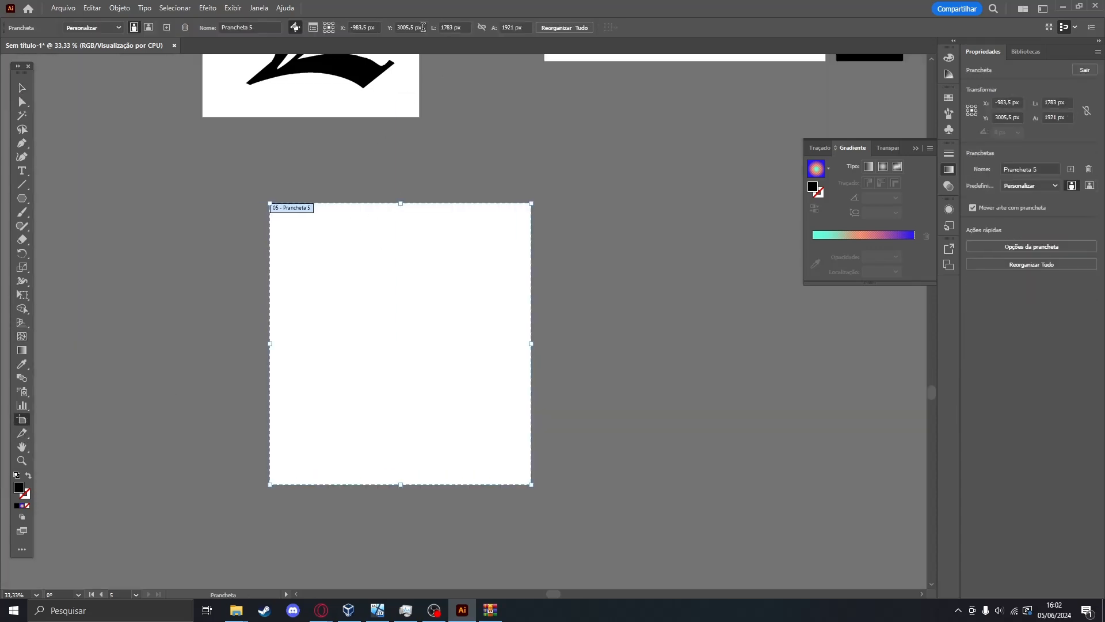
{"action": "left_click", "coordinate": [450, 27]}
{"action": "type", "text": "1080"}
{"action": "key", "text": "Return"}
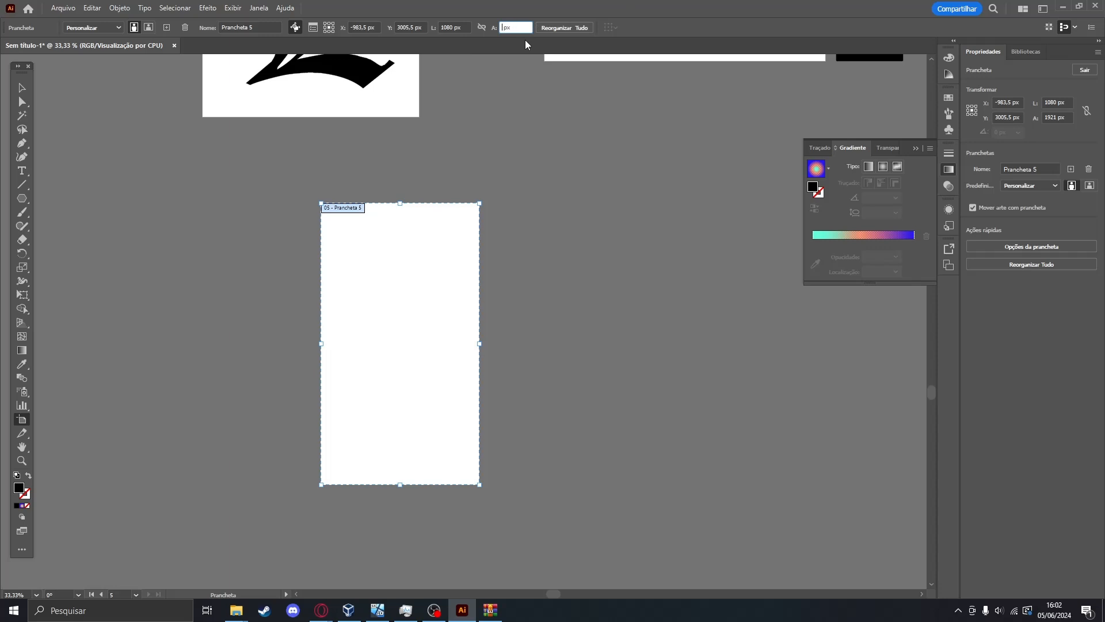
{"action": "type", "text": "1080"}
{"action": "key", "text": "Return"}
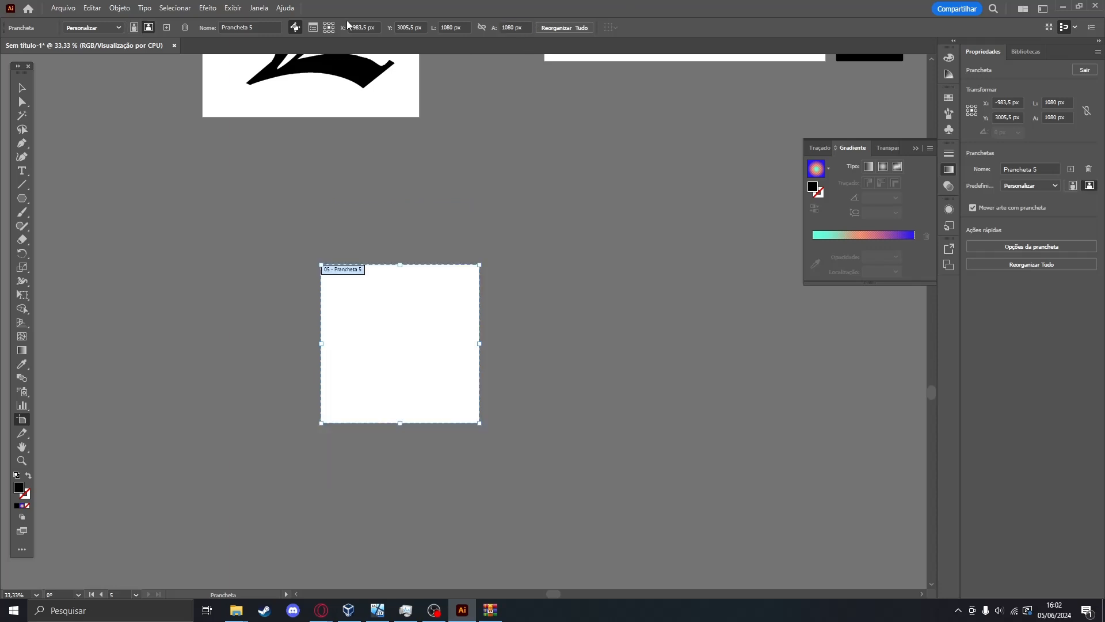
{"action": "left_click", "coordinate": [22, 87]}
{"action": "scroll", "coordinate": [519, 335], "scroll_direction": "up", "scroll_amount": 3}
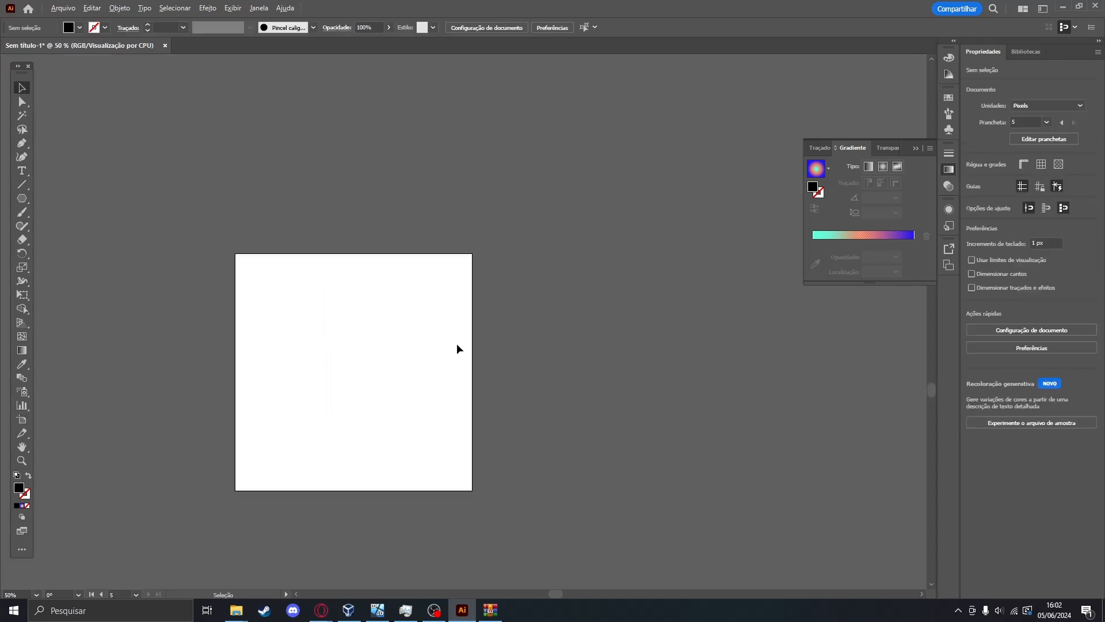
{"action": "left_click_drag", "start_coordinate": [388, 348], "coordinate": [468, 305]}
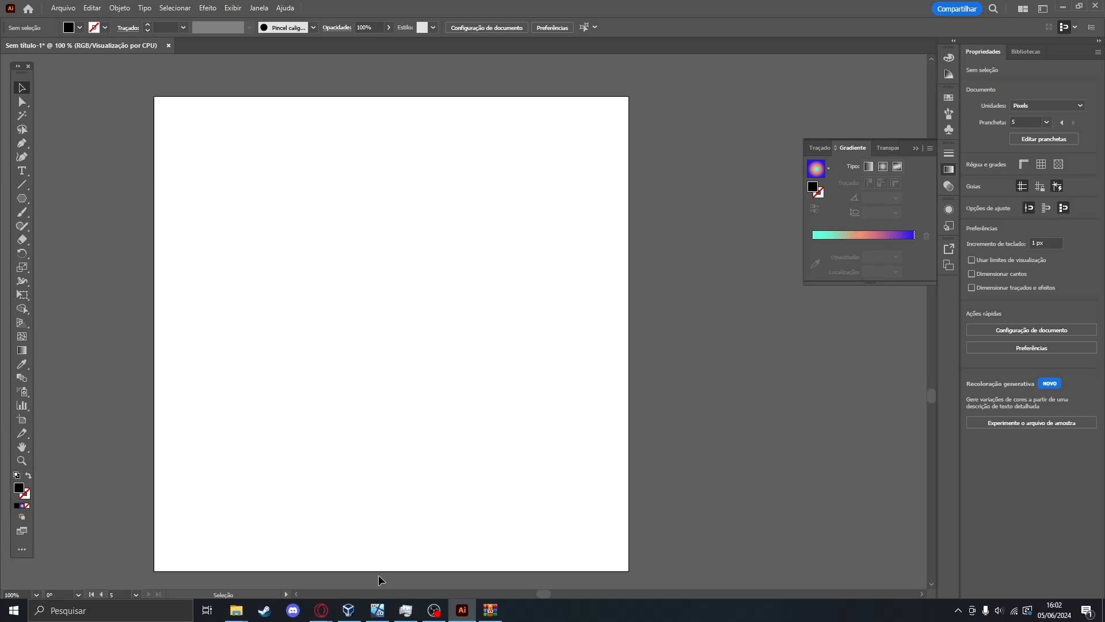
Switch to the Opera browser and open Pinterest in a new tab.
{"action": "mouse_move", "coordinate": [321, 610]}
{"action": "left_click", "coordinate": [263, 561]}
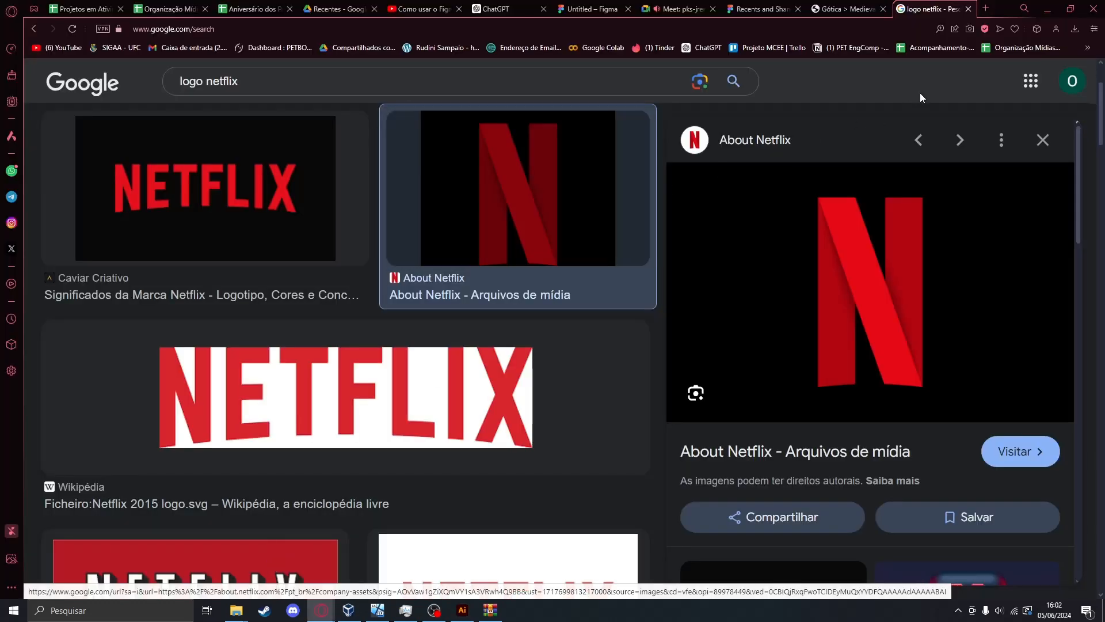
{"action": "left_click", "coordinate": [986, 8]}
{"action": "type", "text": "pinmt"}
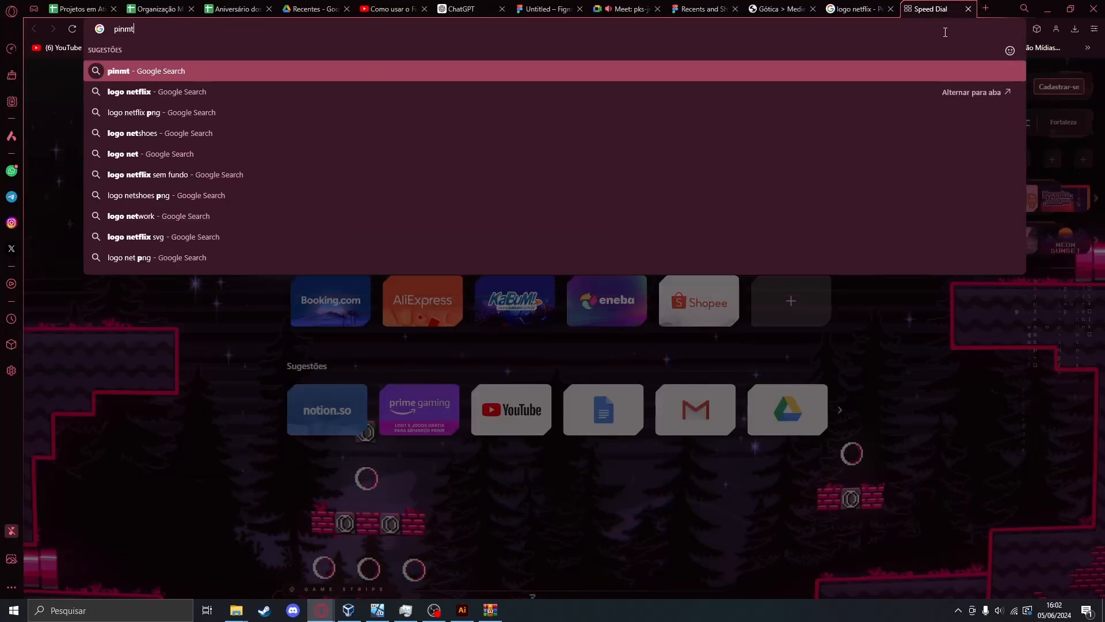
{"action": "key", "text": "BackSpace"}
{"action": "key", "text": "BackSpace"}
{"action": "type", "text": "teres"}
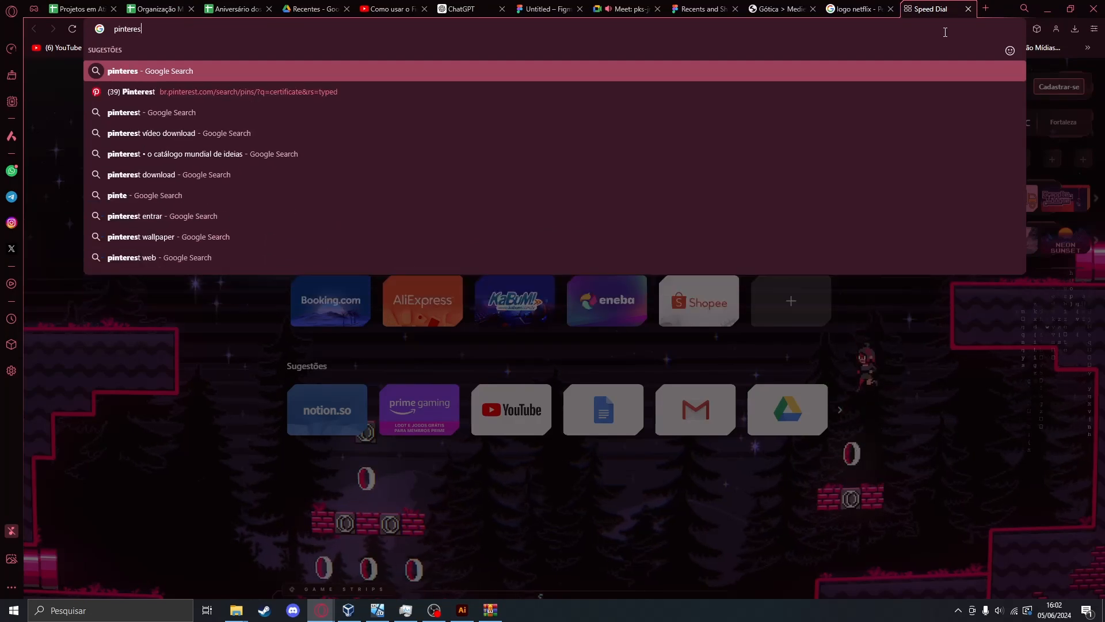
{"action": "key", "text": "Down"}
{"action": "key", "text": "Return"}
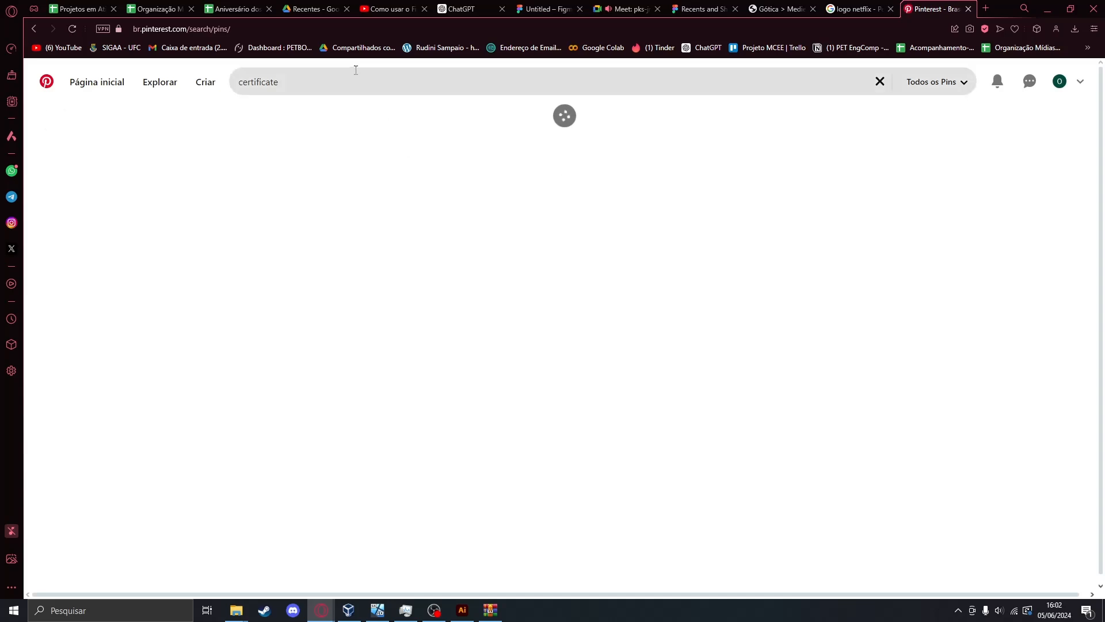
Replace the Pinterest search with "post promocao" and run it.
{"action": "left_click", "coordinate": [348, 87]}
{"action": "key", "text": "ctrl+a"}
{"action": "key", "text": "BackSpace"}
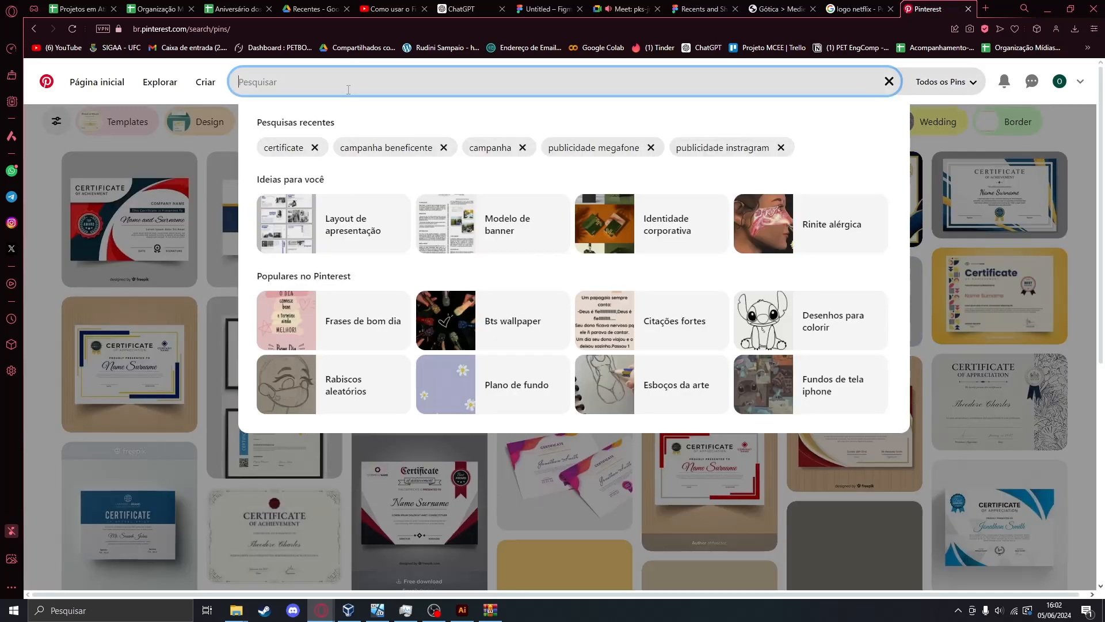
{"action": "type", "text": "post"}
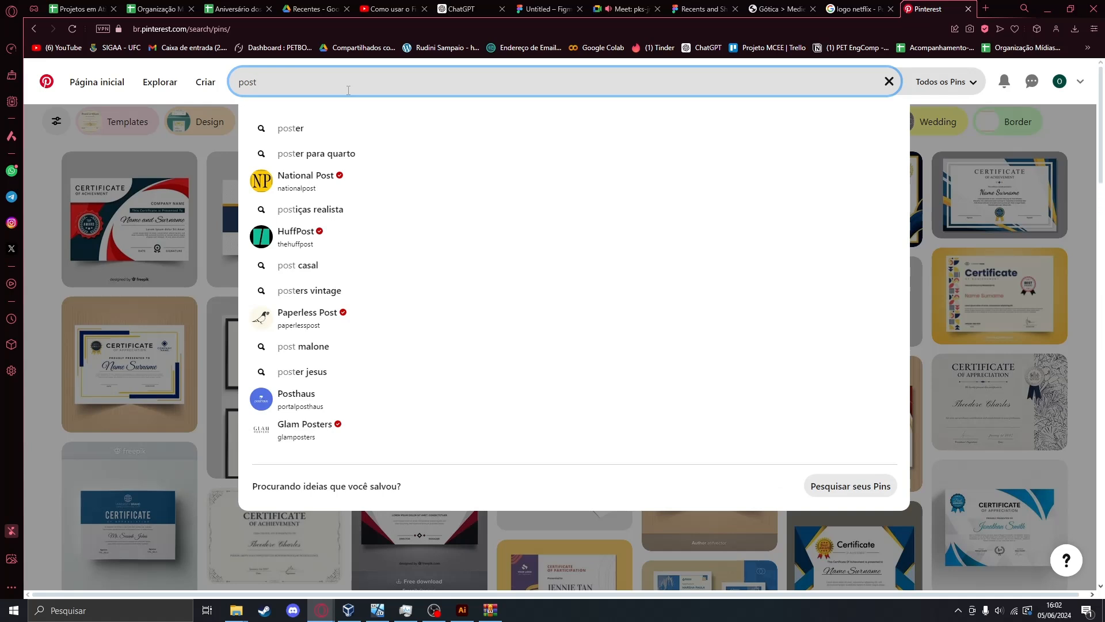
{"action": "type", "text": " promo"}
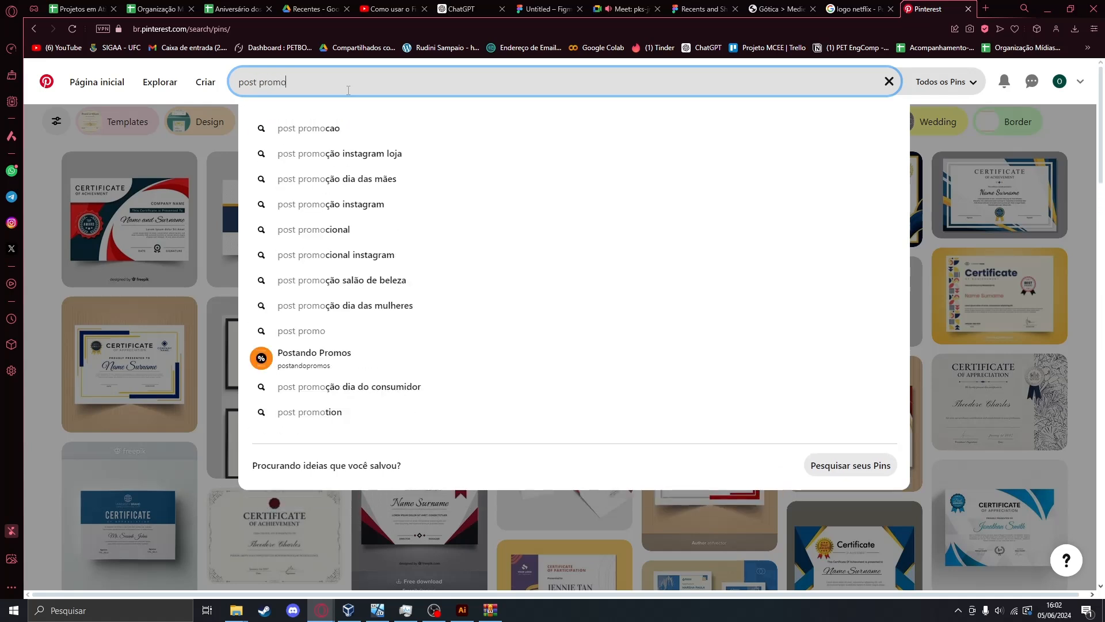
{"action": "key", "text": "Down"}
{"action": "key", "text": "Return"}
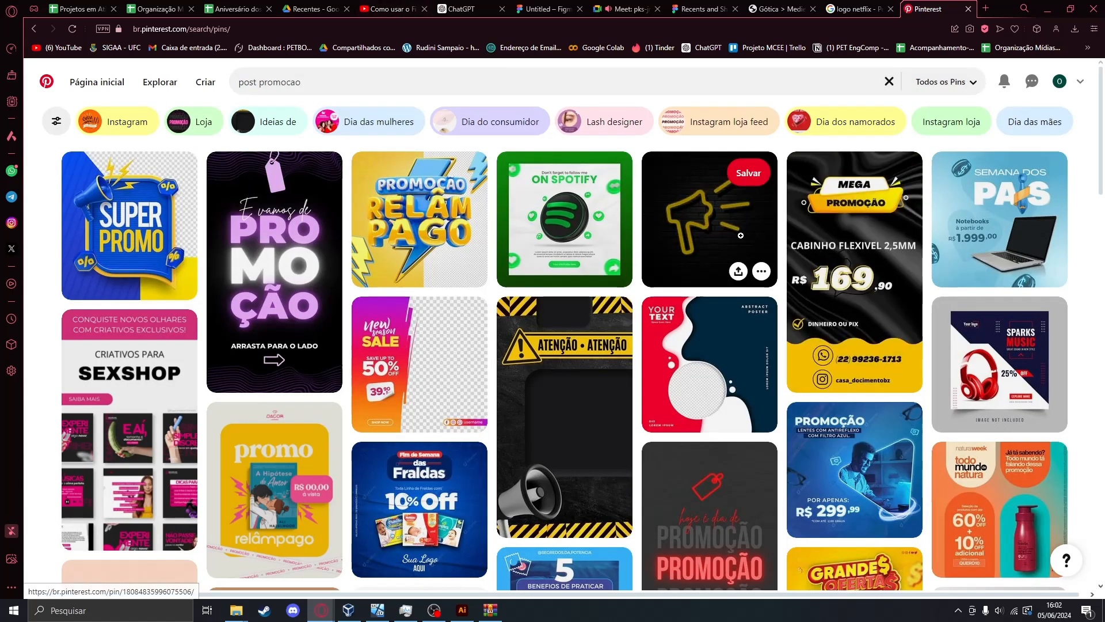
Look through the promotional post results and open the dark pin with the red neon "PROMOÇÃO" text.
{"action": "scroll", "coordinate": [647, 269], "scroll_direction": "down", "scroll_amount": 3}
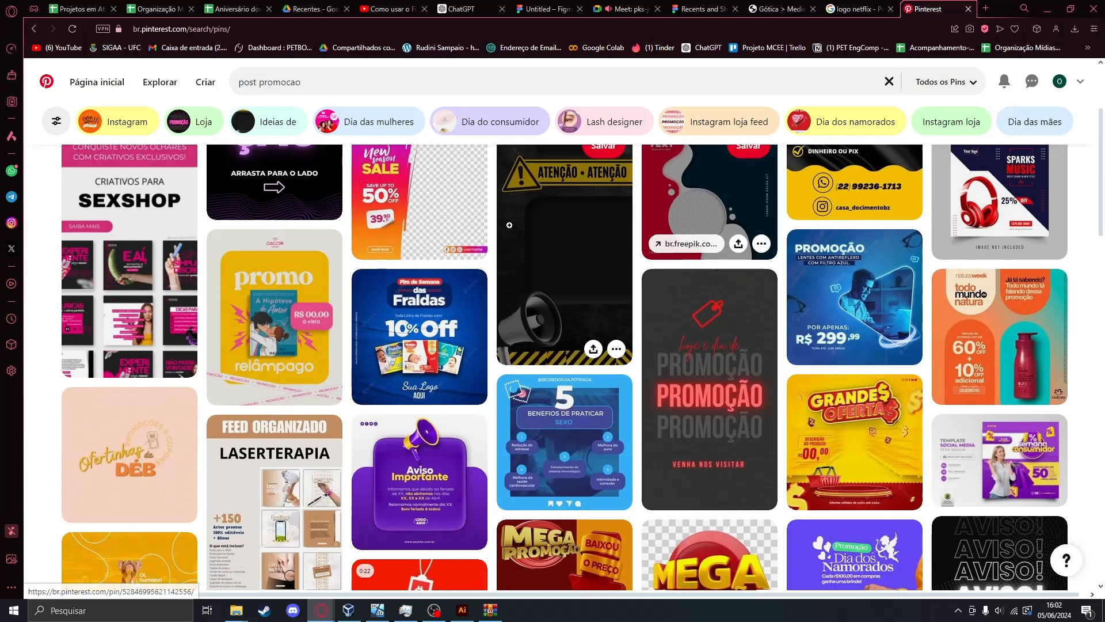
{"action": "scroll", "coordinate": [717, 264], "scroll_direction": "down", "scroll_amount": 2}
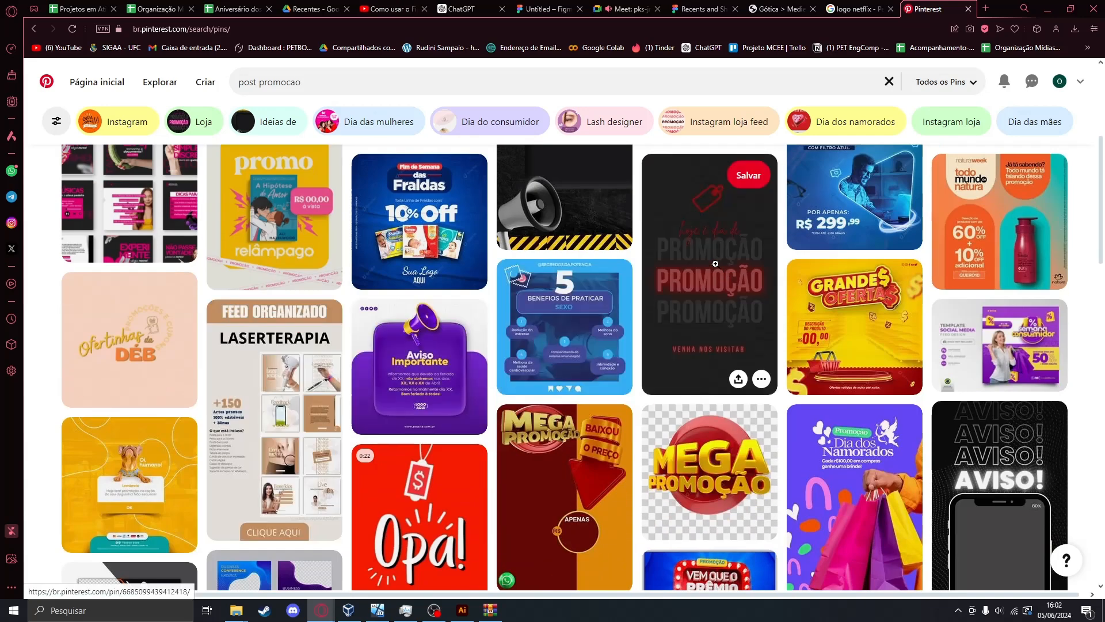
{"action": "left_click", "coordinate": [717, 266]}
{"action": "scroll", "coordinate": [518, 344], "scroll_direction": "down", "scroll_amount": 1}
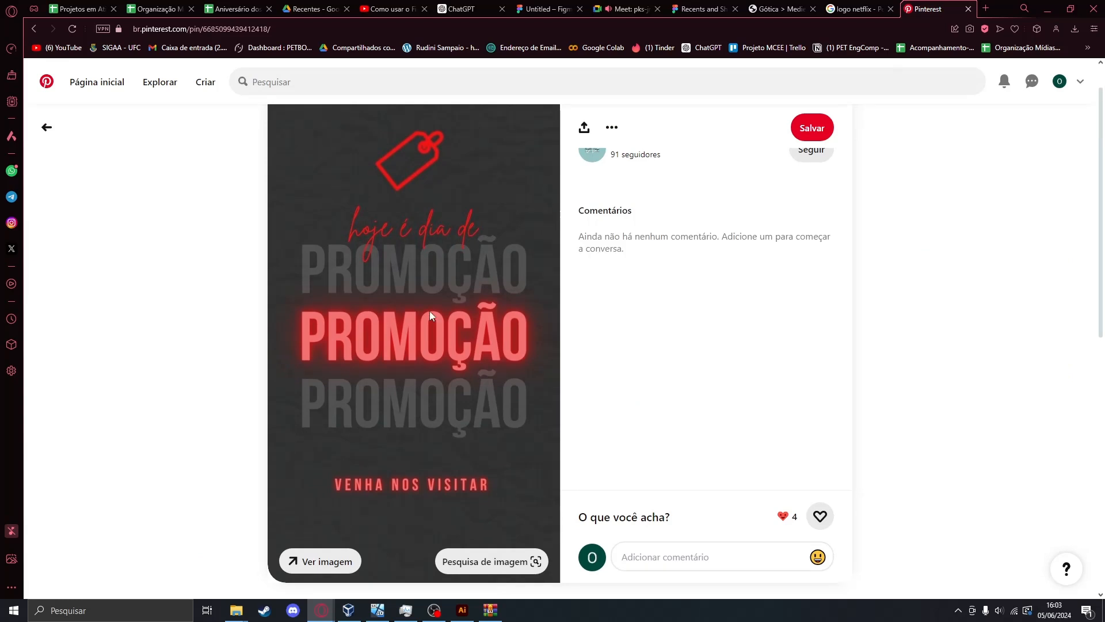
Copy the red neon "PROMOÇÃO" pin image and paste it in Illustrator beside the blank square artboard.
{"action": "right_click", "coordinate": [386, 295]}
{"action": "left_click", "coordinate": [420, 331]}
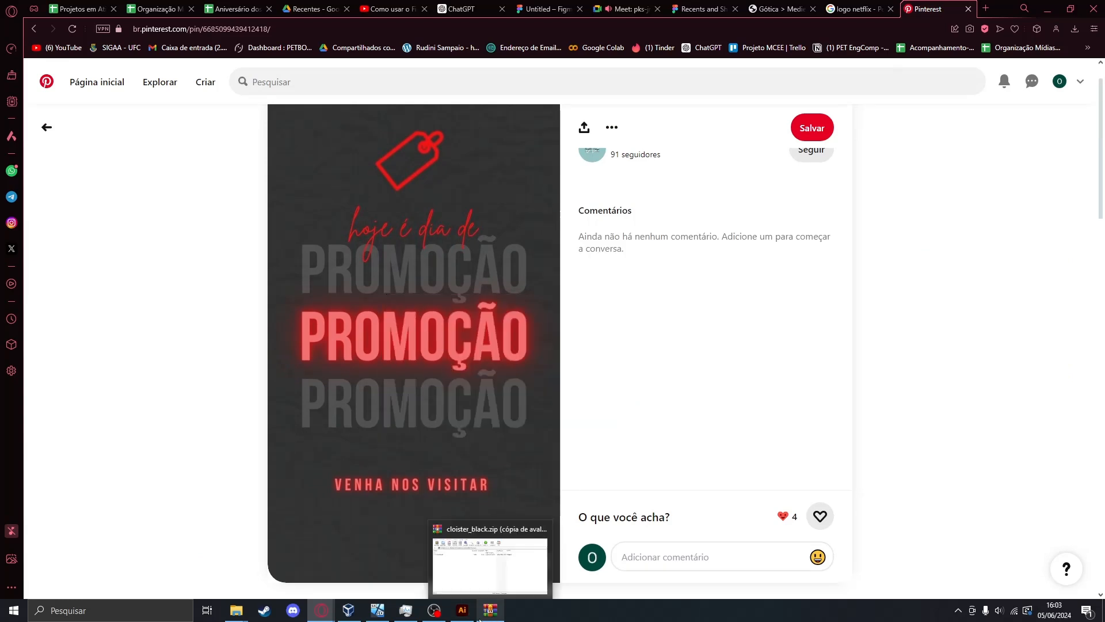
{"action": "left_click", "coordinate": [462, 610]}
{"action": "scroll", "coordinate": [328, 291], "scroll_direction": "left", "scroll_amount": 5}
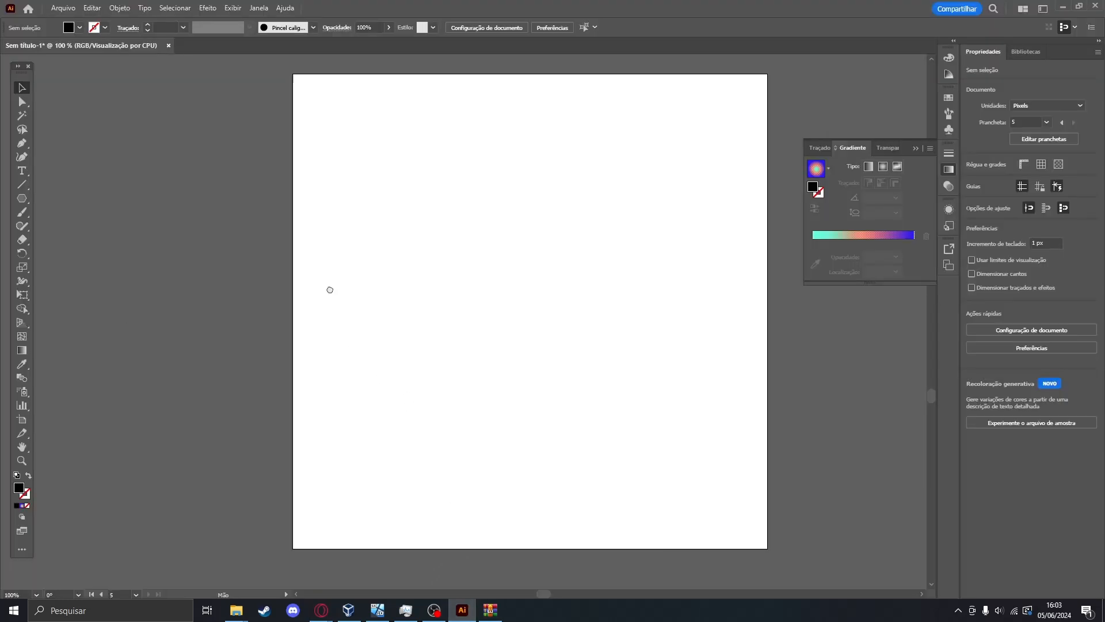
{"action": "key", "text": "ctrl+v"}
{"action": "scroll", "coordinate": [604, 240], "scroll_direction": "right", "scroll_amount": 5}
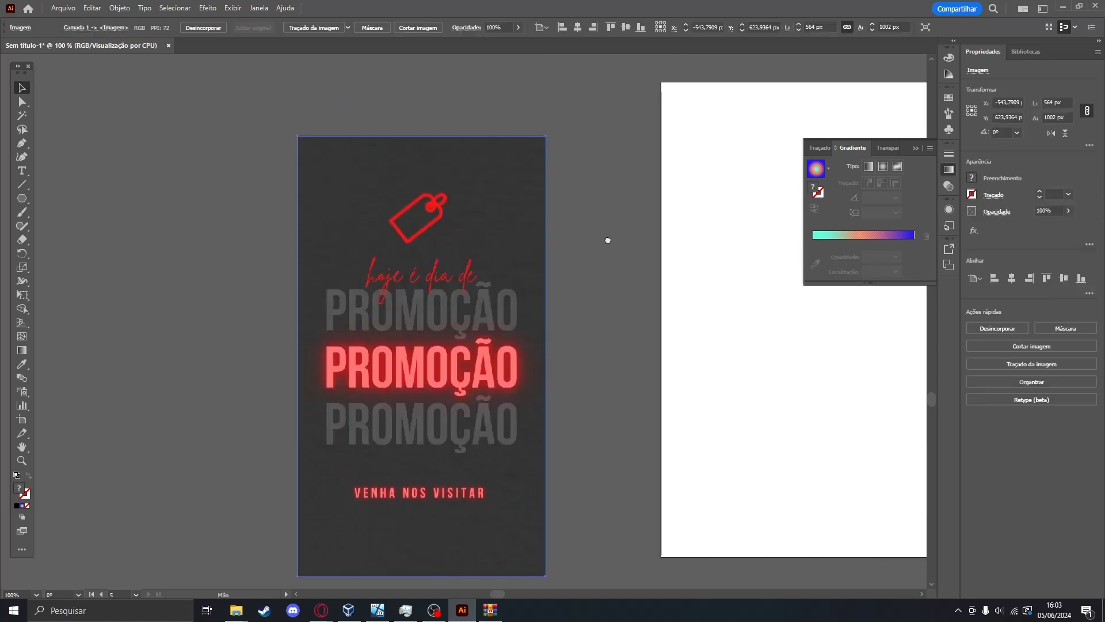
{"action": "scroll", "coordinate": [518, 240], "scroll_direction": "up", "scroll_amount": 2}
{"action": "left_click", "coordinate": [457, 237]}
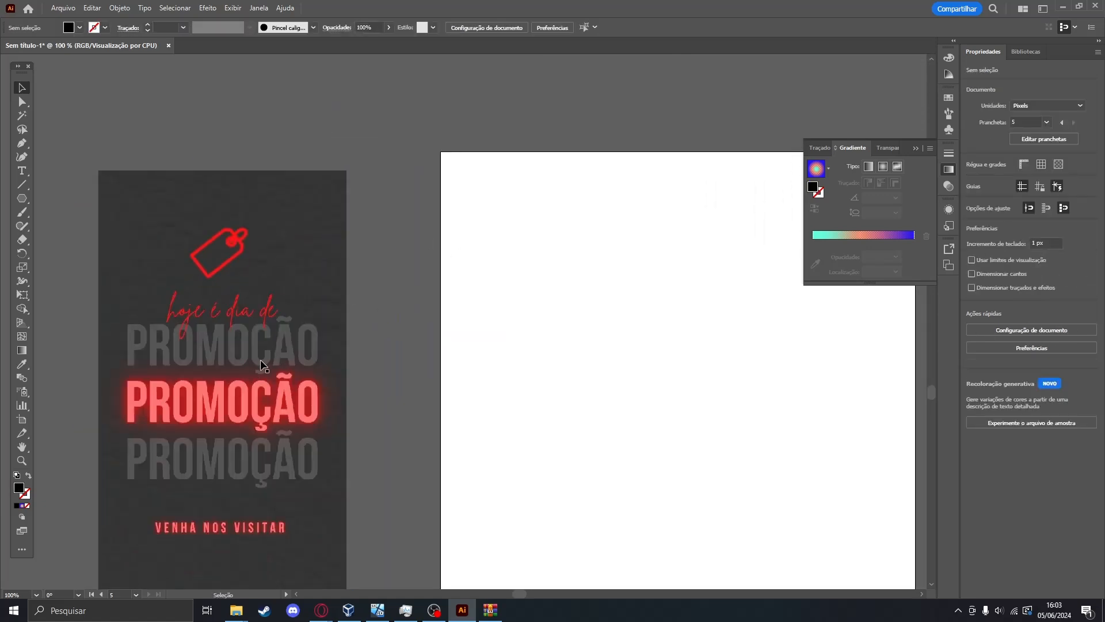
{"action": "left_click_drag", "start_coordinate": [366, 364], "coordinate": [378, 344]}
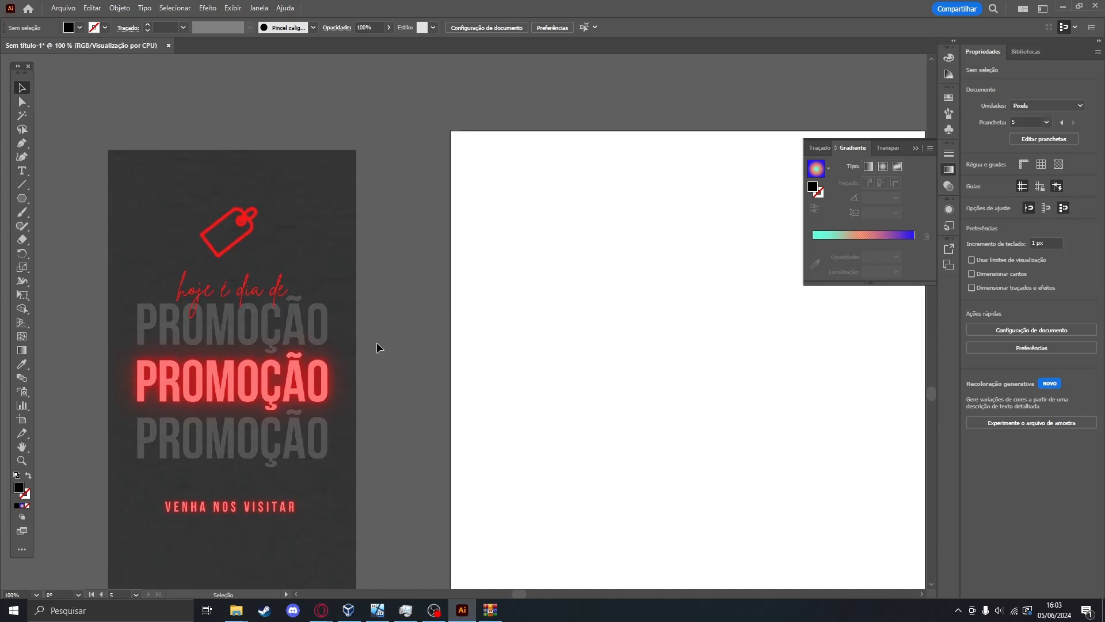
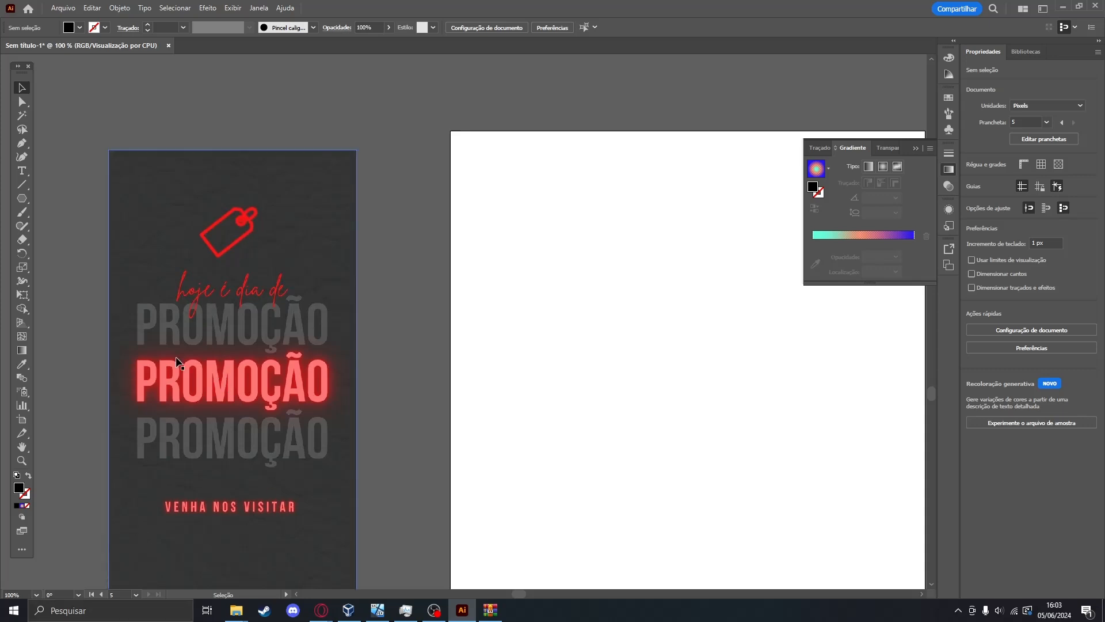
{"action": "left_click_drag", "start_coordinate": [433, 434], "coordinate": [430, 409]}
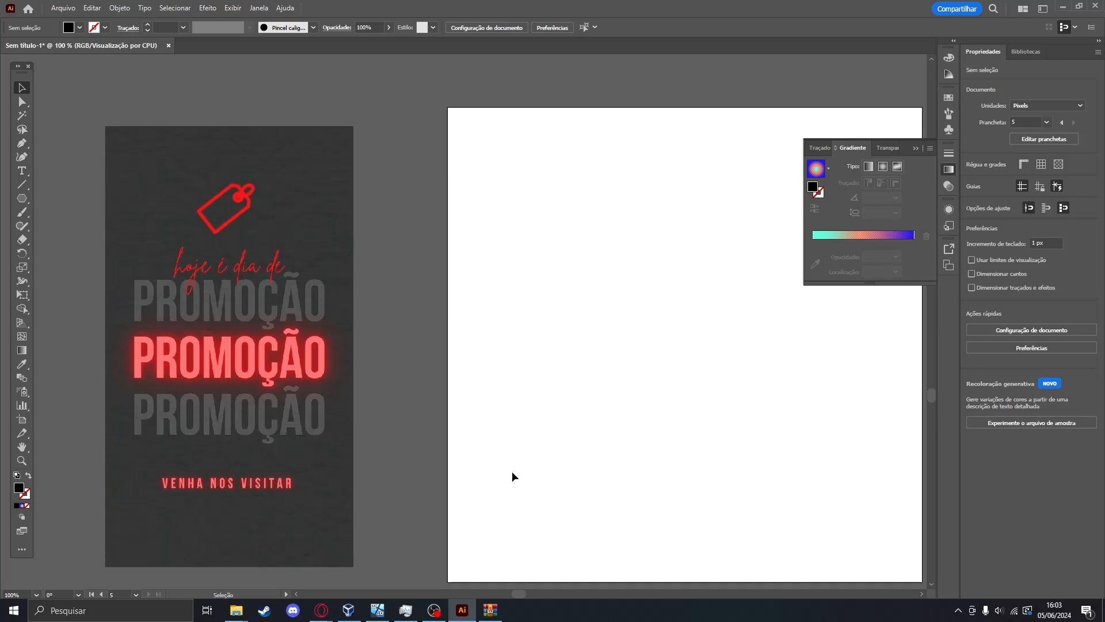
{"action": "left_click_drag", "start_coordinate": [512, 471], "coordinate": [407, 446]}
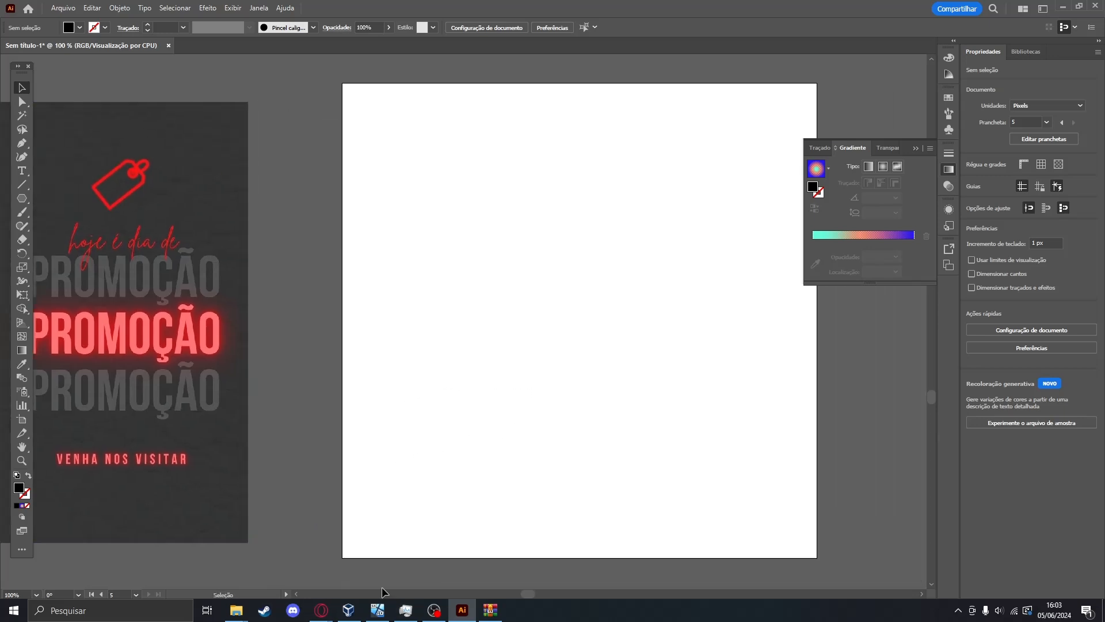
Switch back to the Opera browser and search Google in a new tab for "papel amassado".
{"action": "mouse_move", "coordinate": [320, 609]}
{"action": "left_click", "coordinate": [265, 562]}
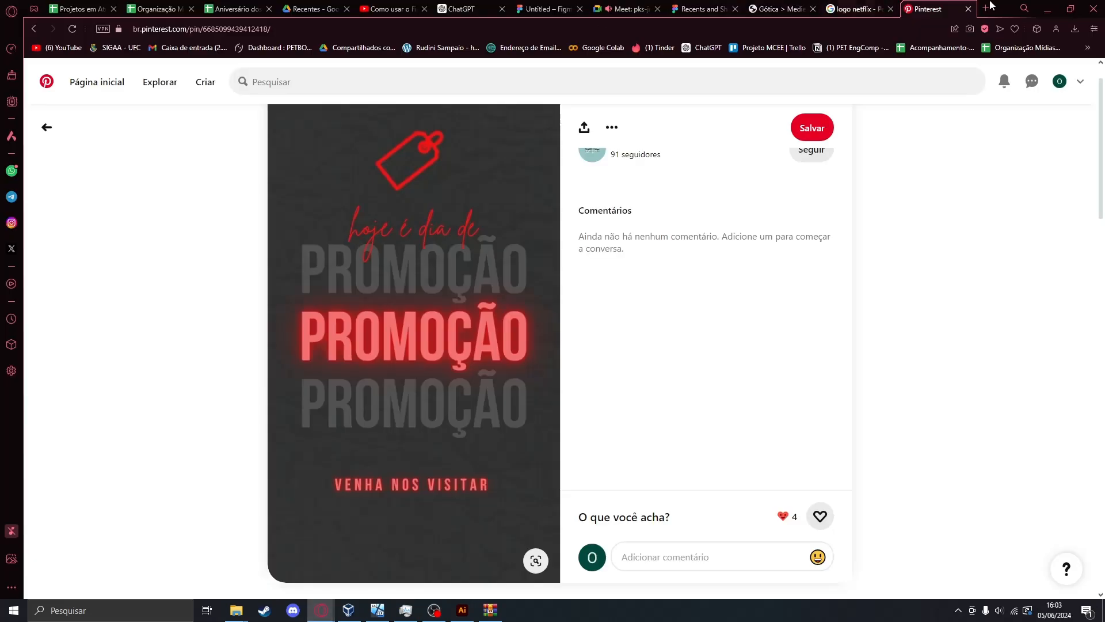
{"action": "left_click", "coordinate": [986, 9]}
{"action": "type", "text": "papel amassa"}
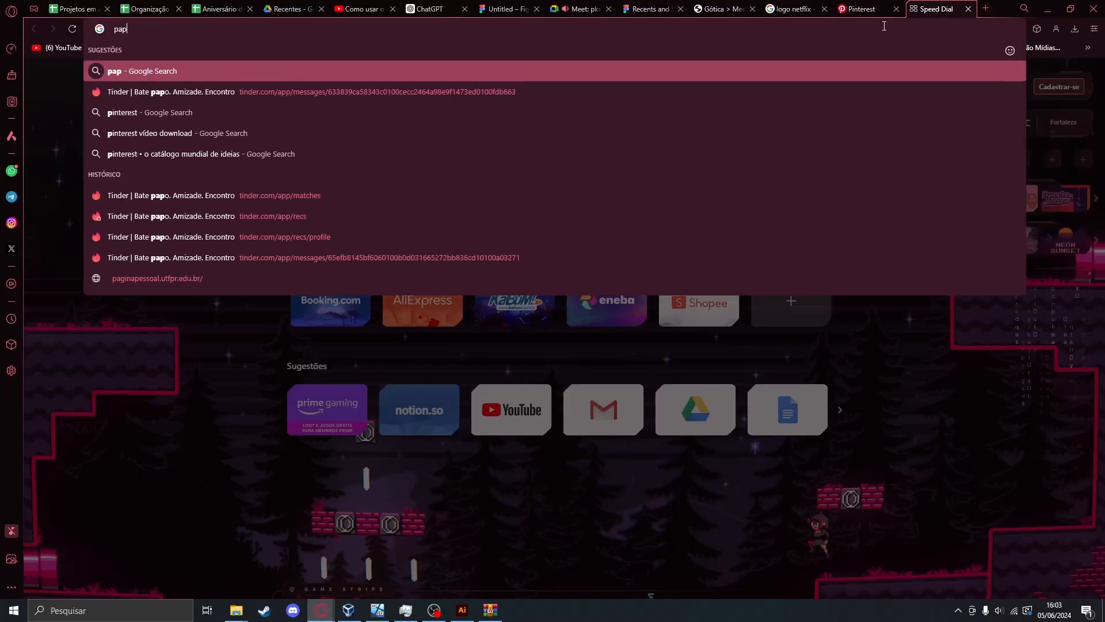
{"action": "type", "text": "do"}
{"action": "key", "text": "Return"}
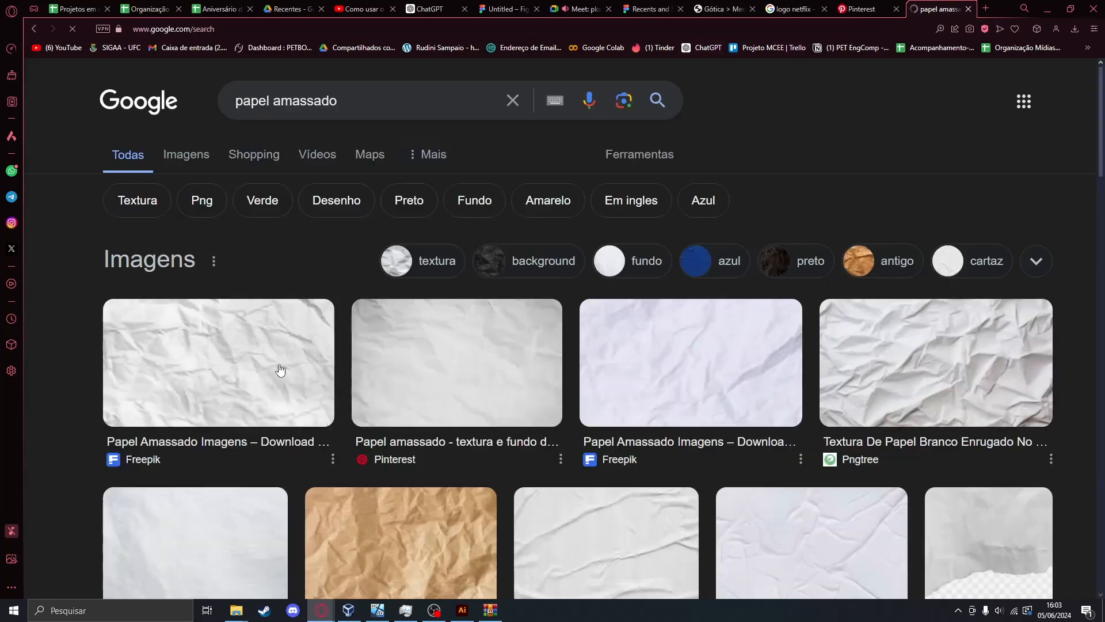
Copy the first white crumpled paper image from Freepik and paste it into the Illustrator document.
{"action": "left_click", "coordinate": [280, 370]}
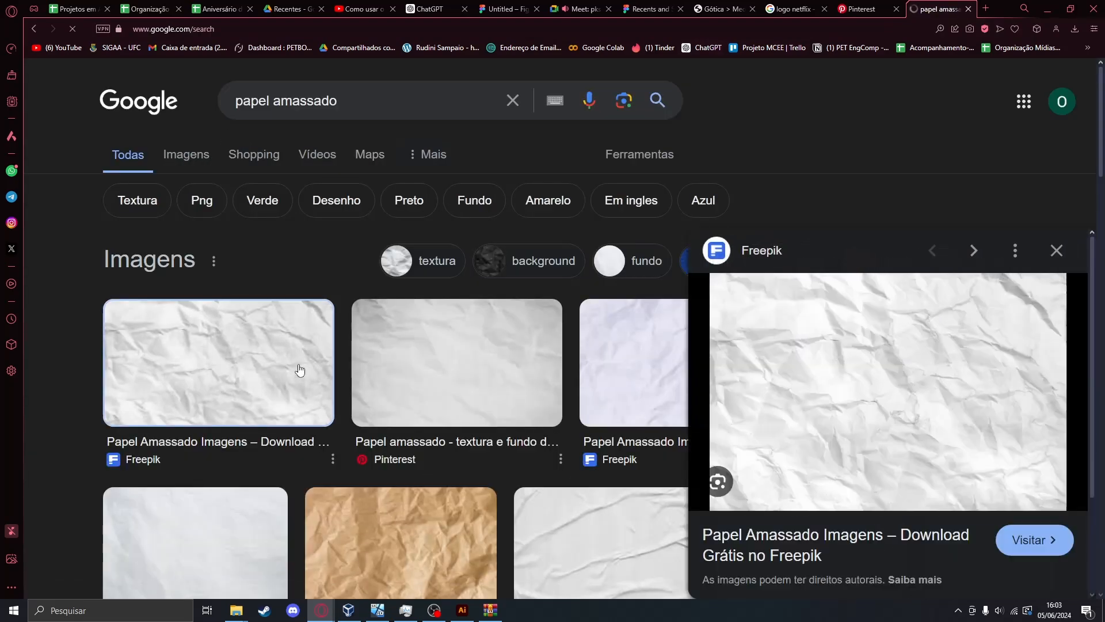
{"action": "right_click", "coordinate": [831, 382]}
{"action": "left_click", "coordinate": [864, 226]}
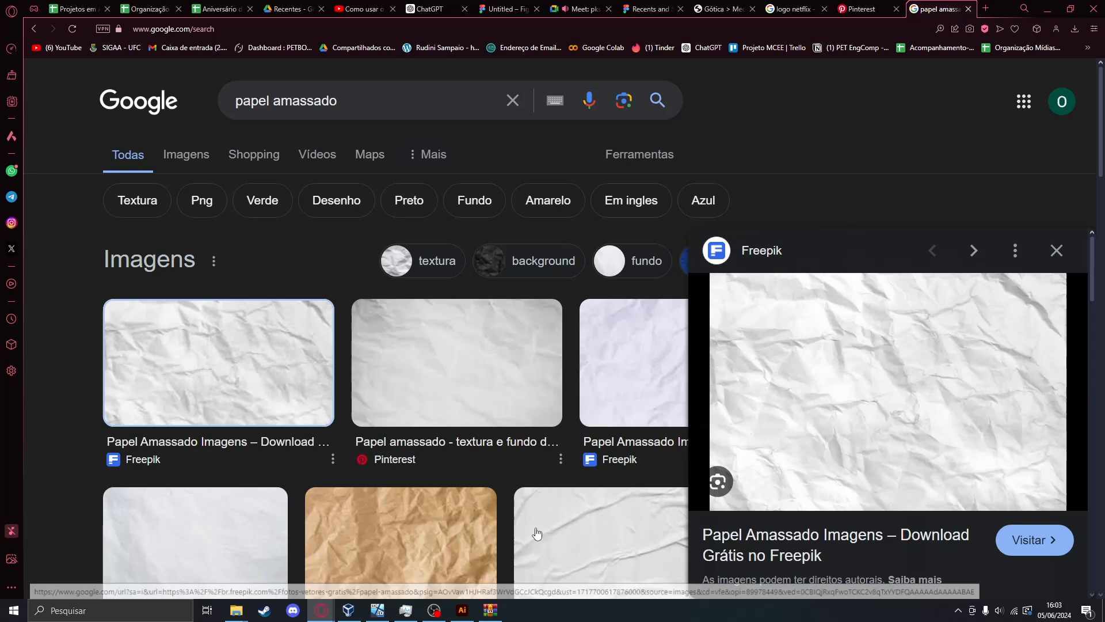
{"action": "left_click", "coordinate": [464, 612]}
{"action": "key", "text": "ctrl+v"}
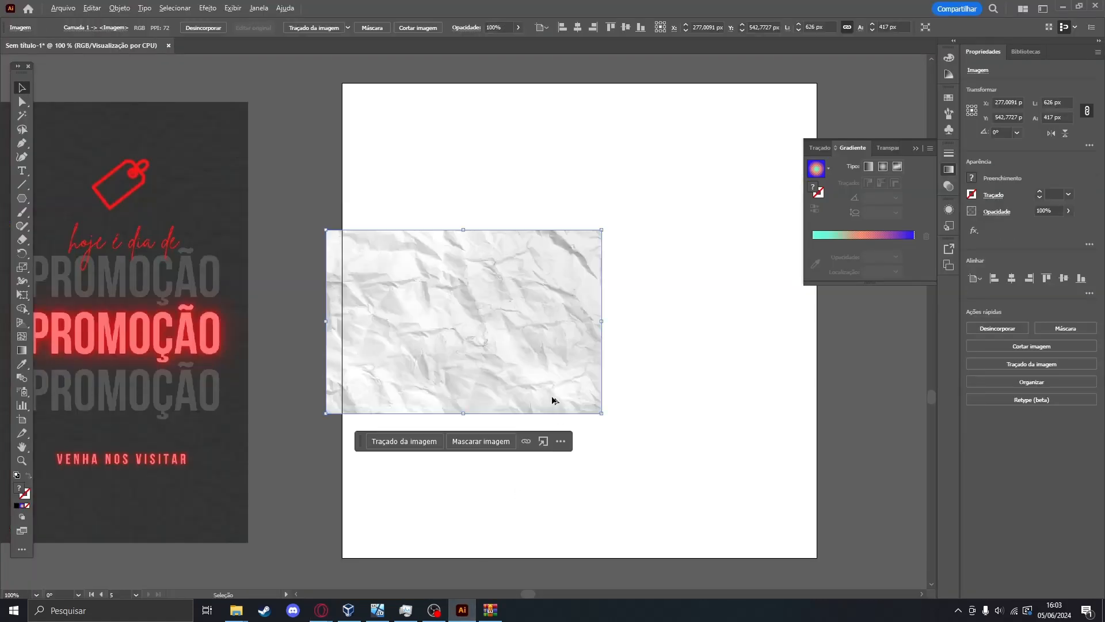
Align the paper image to the artboard's top-left corner and scale it proportionally to the artboard's full height.
{"action": "scroll", "coordinate": [552, 399], "scroll_direction": "down", "scroll_amount": 2}
{"action": "left_click_drag", "start_coordinate": [553, 399], "coordinate": [510, 290]}
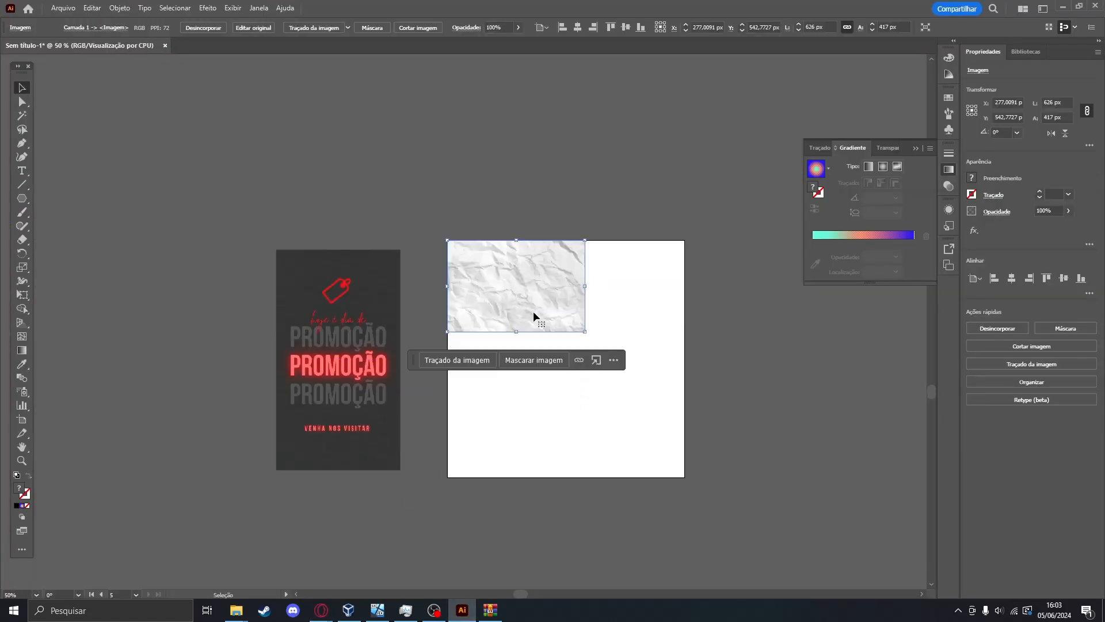
{"action": "left_click_drag", "start_coordinate": [586, 332], "coordinate": [854, 477]}
{"action": "left_click", "coordinate": [726, 560]}
{"action": "left_click_drag", "start_coordinate": [633, 496], "coordinate": [575, 485]}
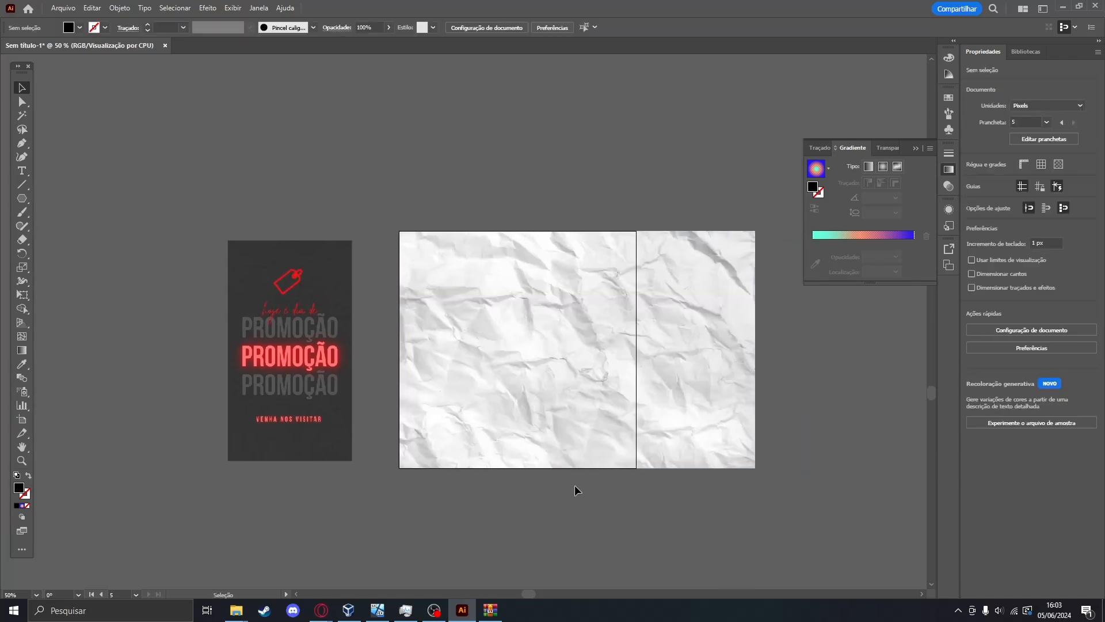
{"action": "scroll", "coordinate": [574, 485], "scroll_direction": "up", "scroll_amount": 1}
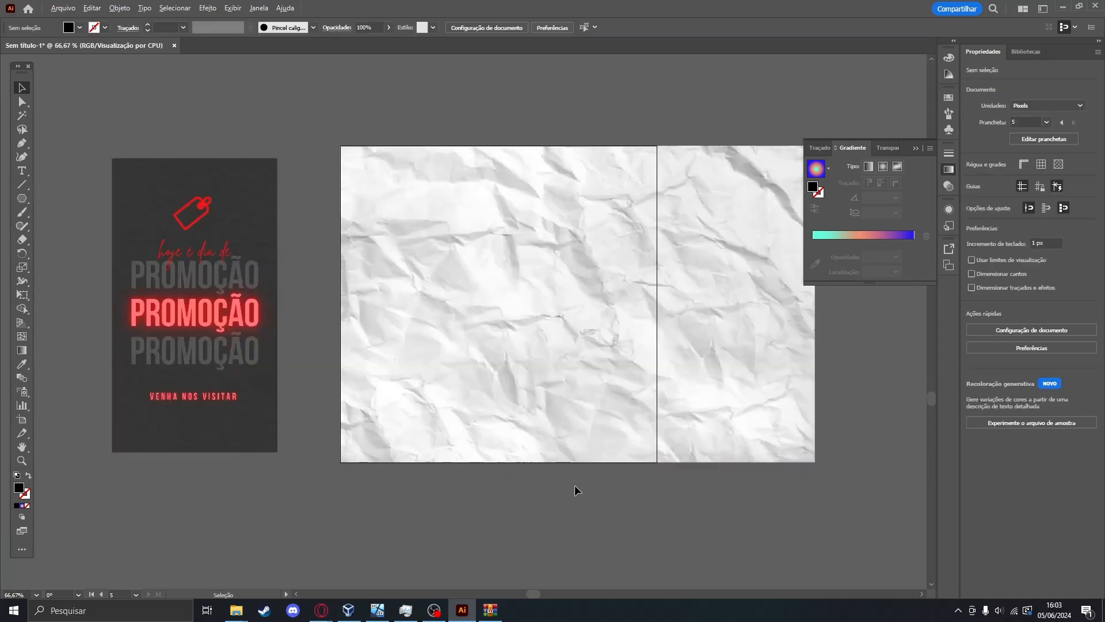
Try squeezing the paper image horizontally to the artboard's width, and undo it.
{"action": "left_click", "coordinate": [707, 266]}
{"action": "scroll", "coordinate": [752, 358], "scroll_direction": "up", "scroll_amount": 1}
{"action": "scroll", "coordinate": [752, 358], "scroll_direction": "right", "scroll_amount": 1}
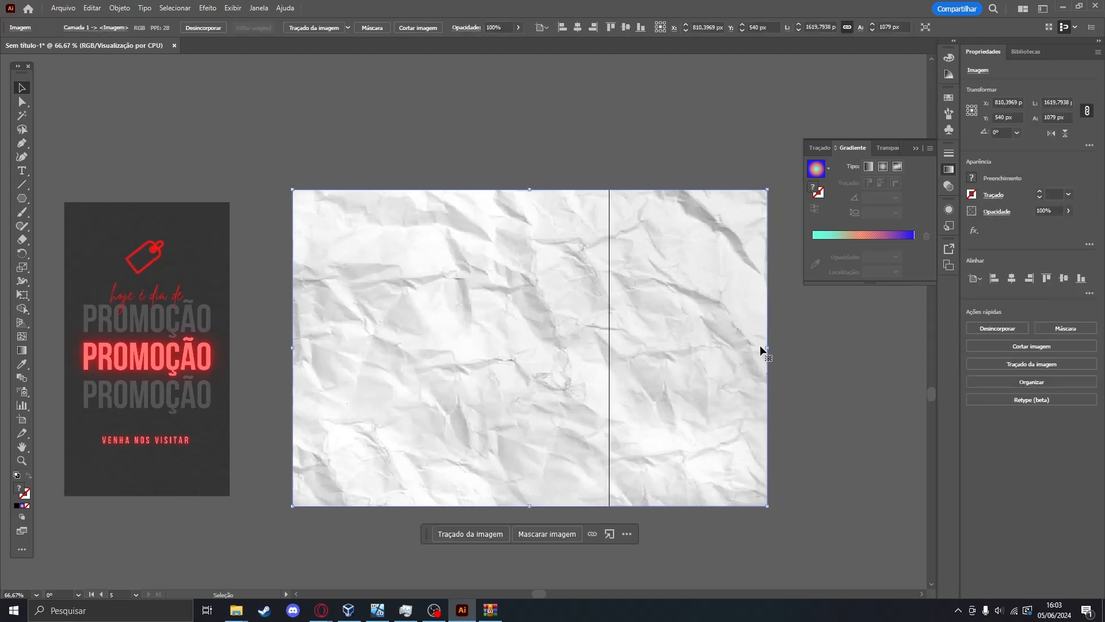
{"action": "left_click_drag", "start_coordinate": [767, 349], "coordinate": [609, 349]}
{"action": "left_click", "coordinate": [800, 437]}
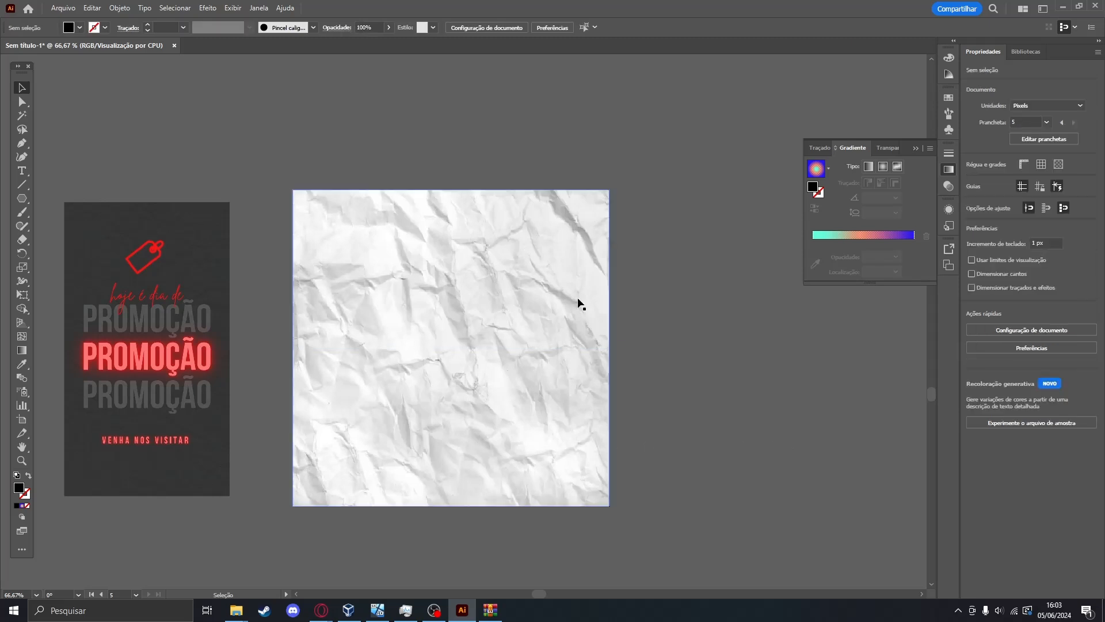
{"action": "key", "text": "ctrl+z"}
{"action": "left_click", "coordinate": [279, 130]}
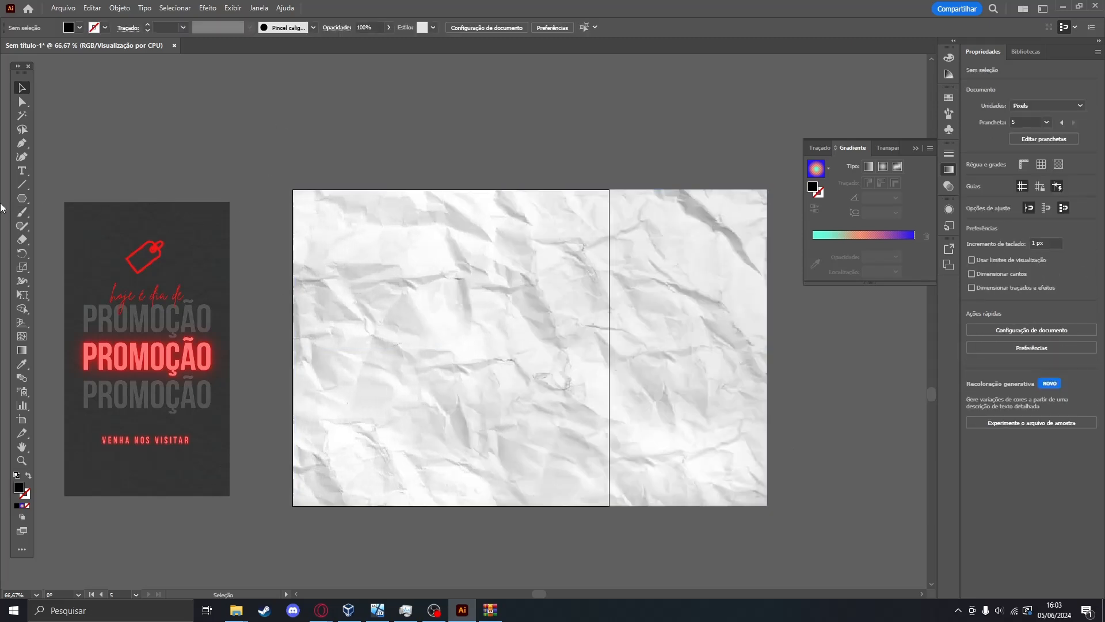
Draw a 1080 × 1080 px black rectangle over the artboard and use it as a clipping mask for the paper image.
{"action": "left_click_drag", "start_coordinate": [21, 198], "coordinate": [56, 197]}
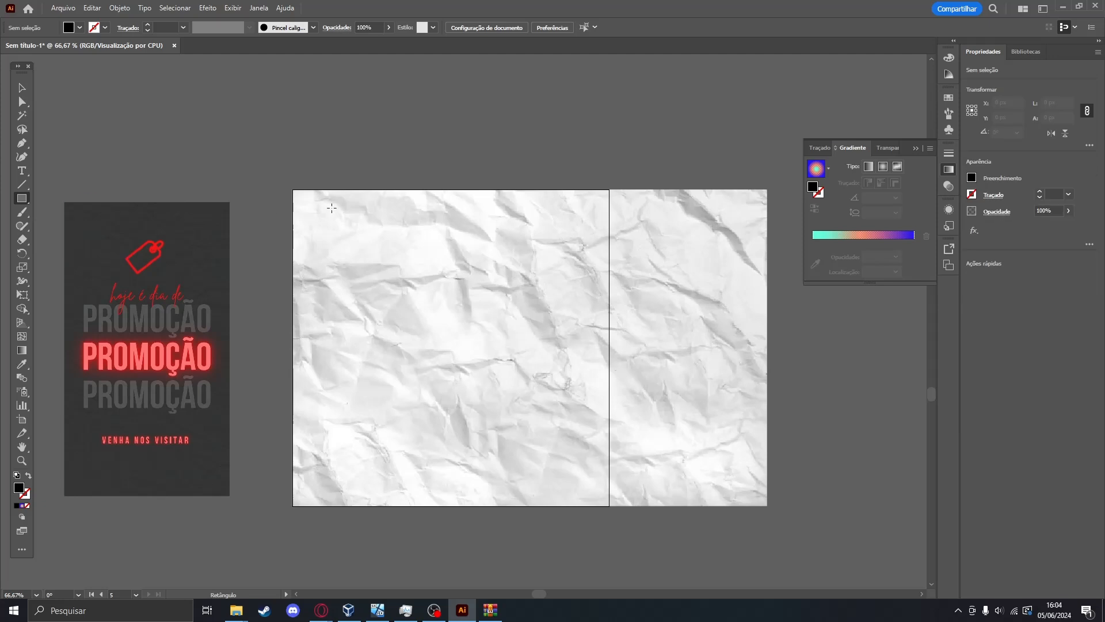
{"action": "left_click_drag", "start_coordinate": [292, 189], "coordinate": [609, 507]}
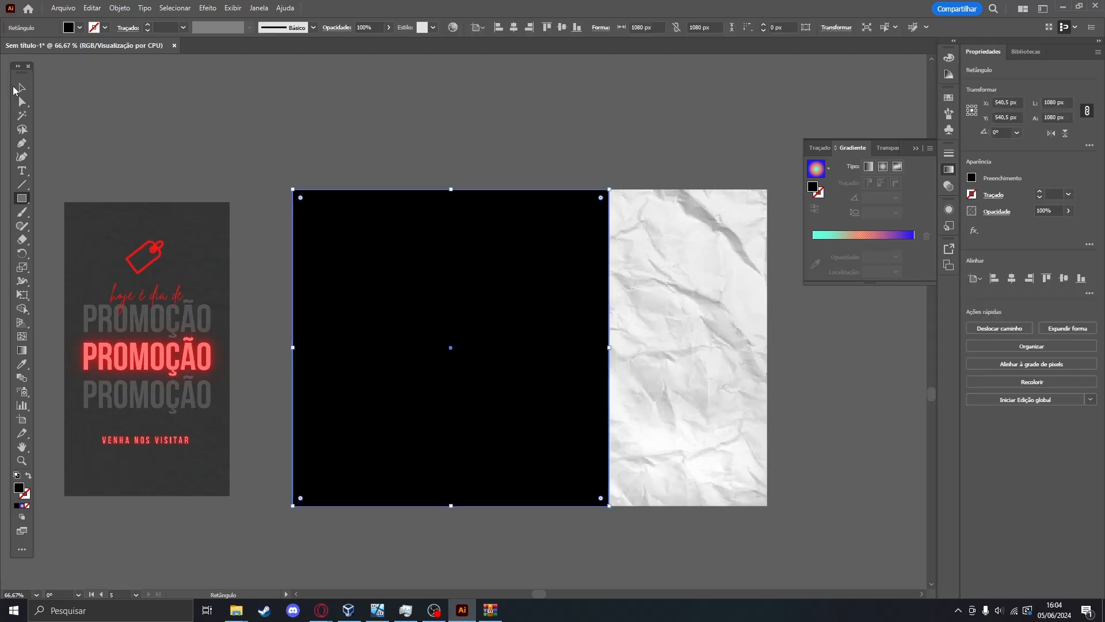
{"action": "left_click", "coordinate": [18, 88]}
{"action": "left_click_drag", "start_coordinate": [546, 168], "coordinate": [697, 292]}
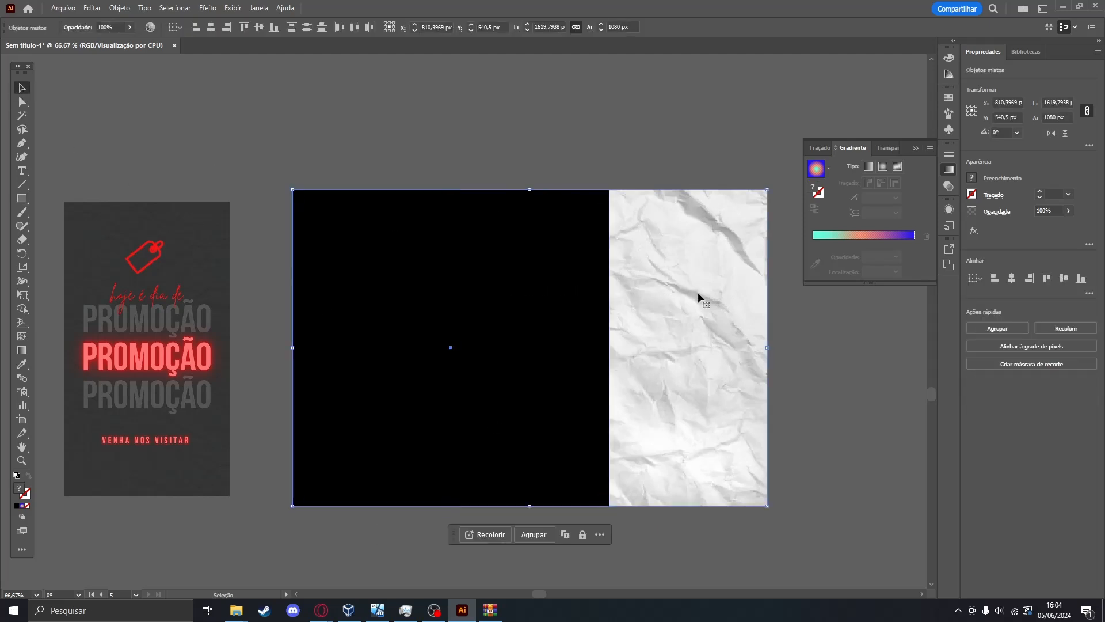
{"action": "left_click", "coordinate": [1028, 365]}
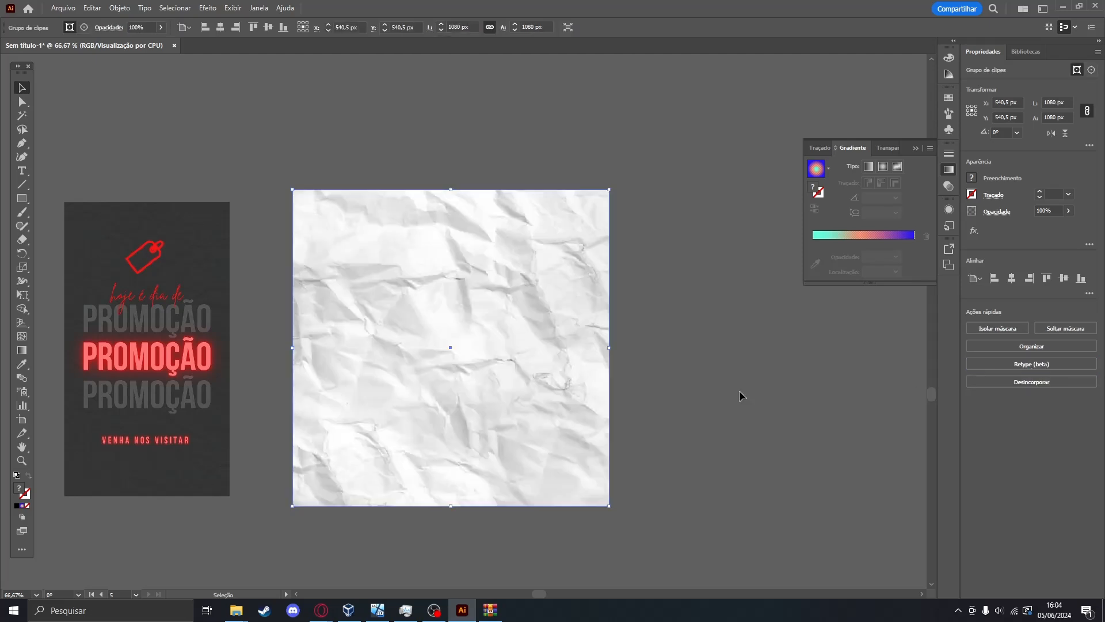
{"action": "left_click", "coordinate": [627, 295]}
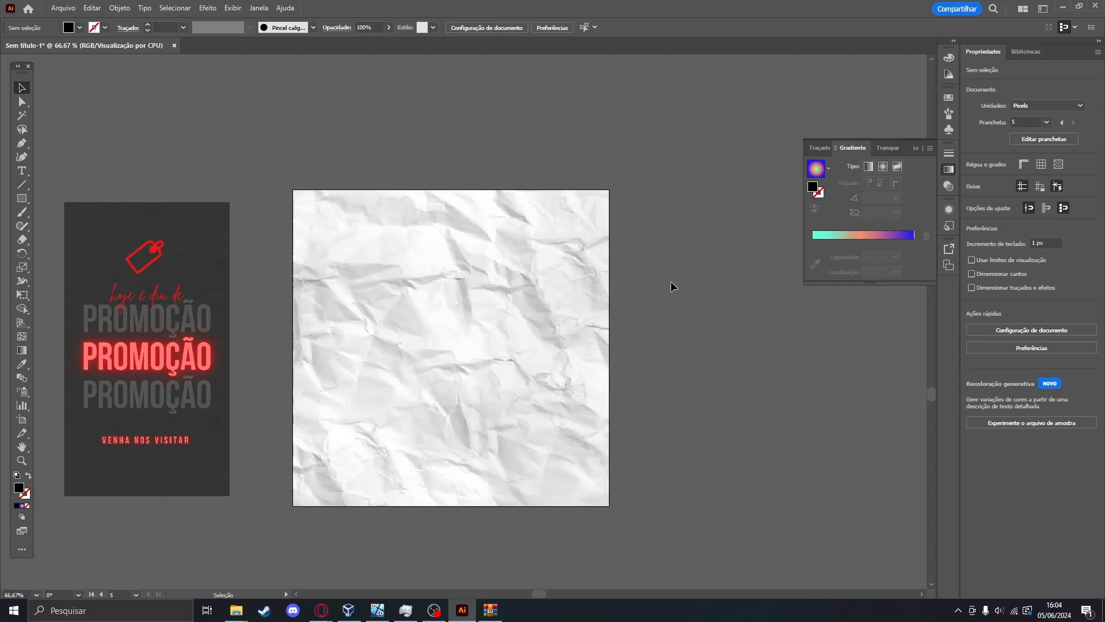
Inspect the clip group's hidden image area in isolation mode, and undo the clipping mask and its rectangle.
{"action": "left_click", "coordinate": [565, 322]}
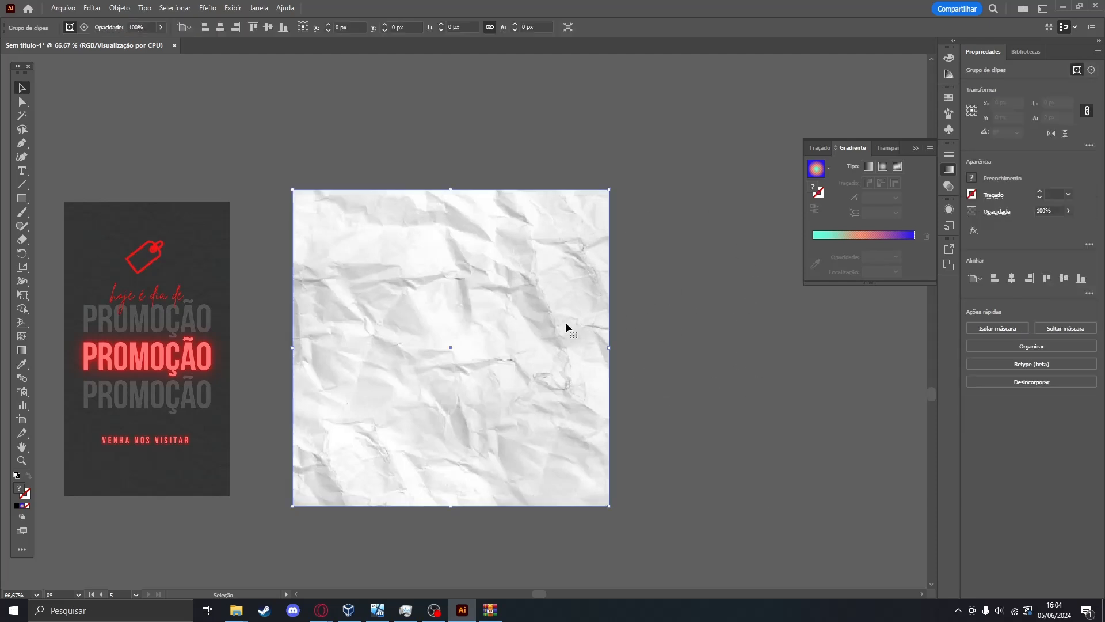
{"action": "double_click", "coordinate": [521, 294]}
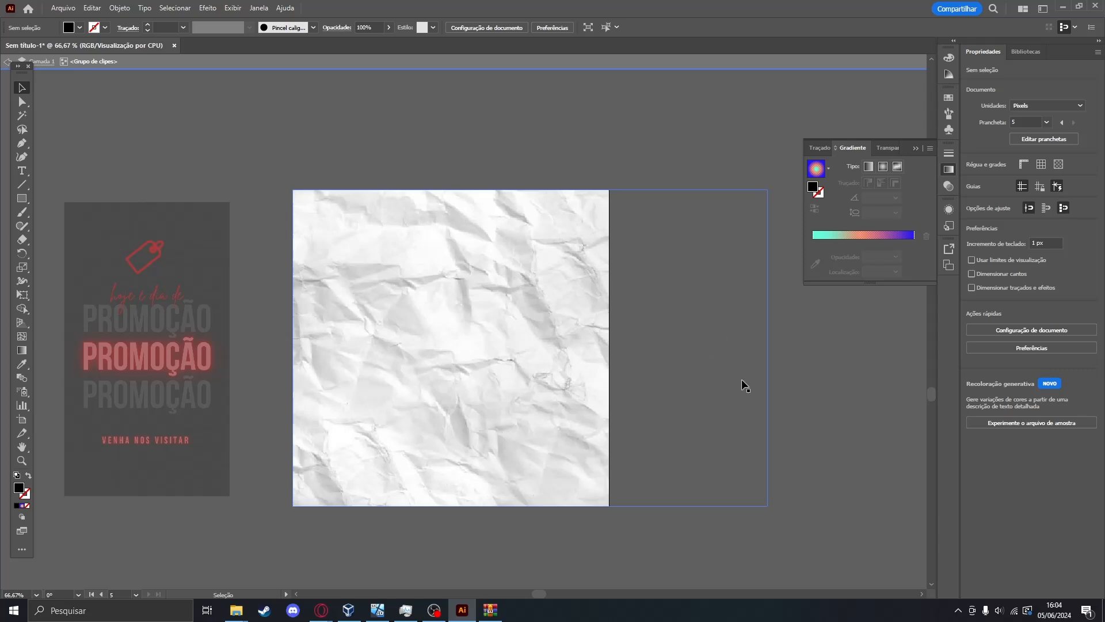
{"action": "key", "text": "Escape"}
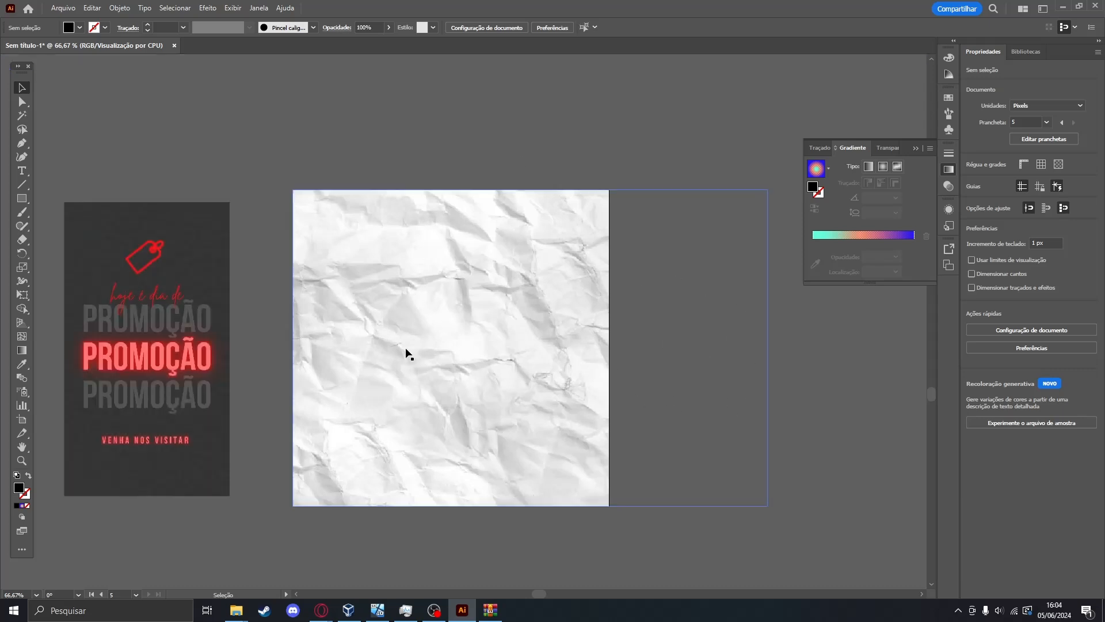
{"action": "left_click_drag", "start_coordinate": [407, 353], "coordinate": [563, 370]}
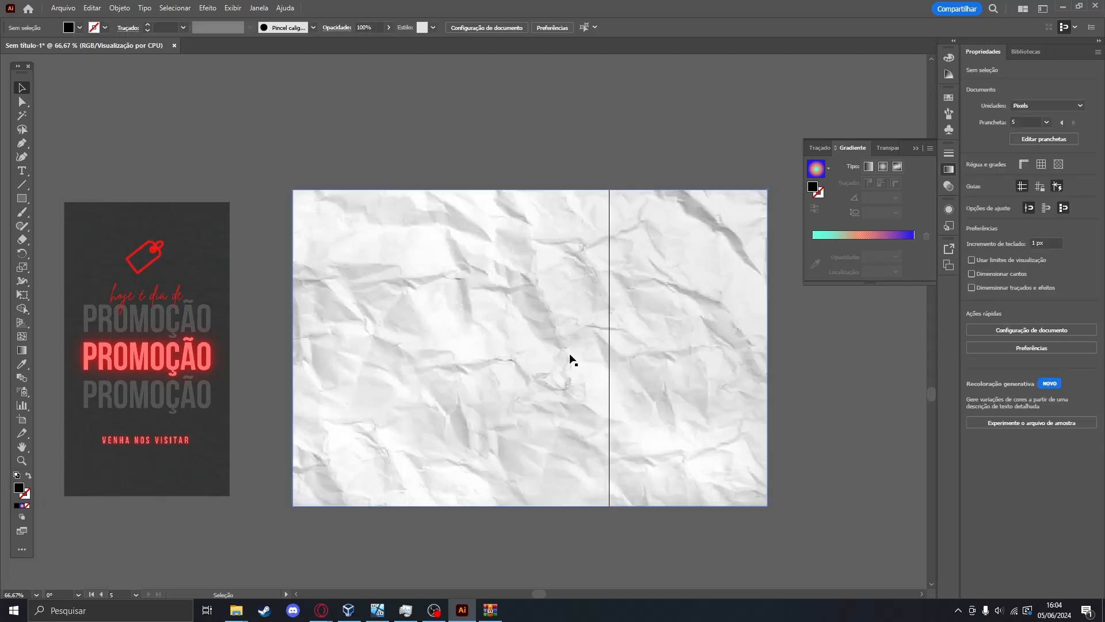
Squeeze the paper image horizontally from its outer edge to match the artboard's width.
{"action": "left_click", "coordinate": [682, 367]}
{"action": "left_click_drag", "start_coordinate": [767, 347], "coordinate": [609, 349]}
{"action": "left_click", "coordinate": [765, 374]}
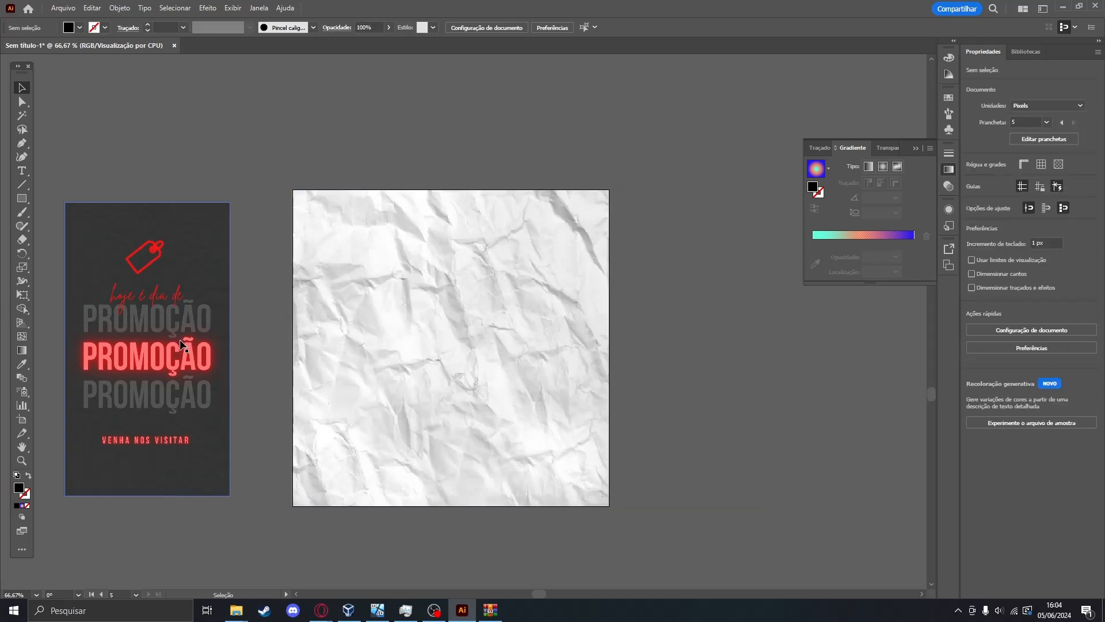
Cover the paper image with a black rectangle of about 1080 × 1079 px and set its opacity to 78%.
{"action": "left_click", "coordinate": [23, 198]}
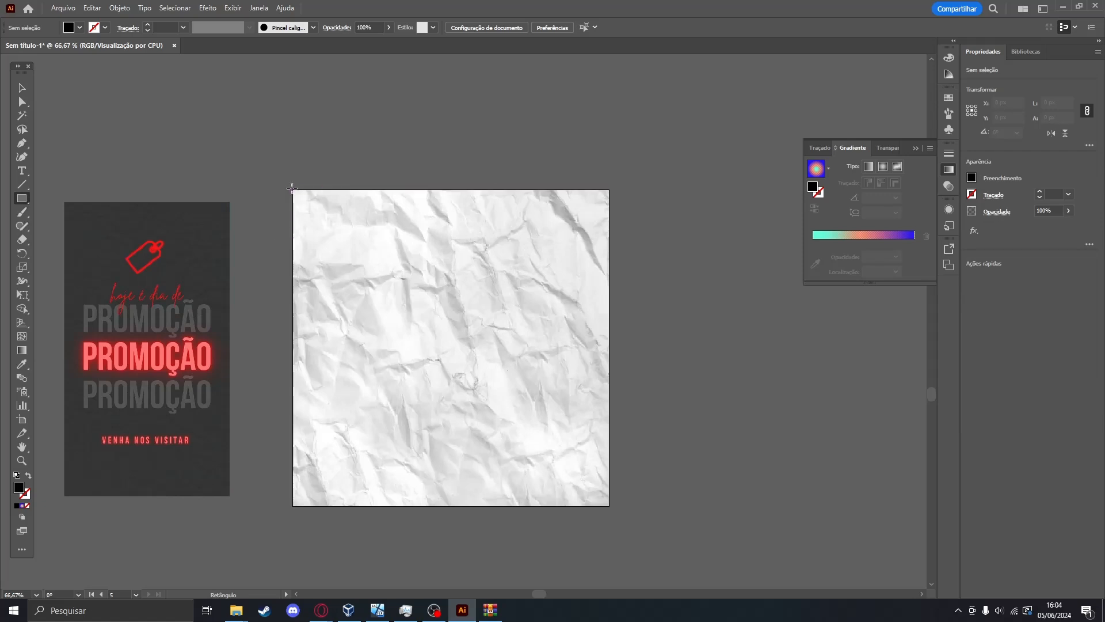
{"action": "left_click_drag", "start_coordinate": [291, 188], "coordinate": [609, 506]}
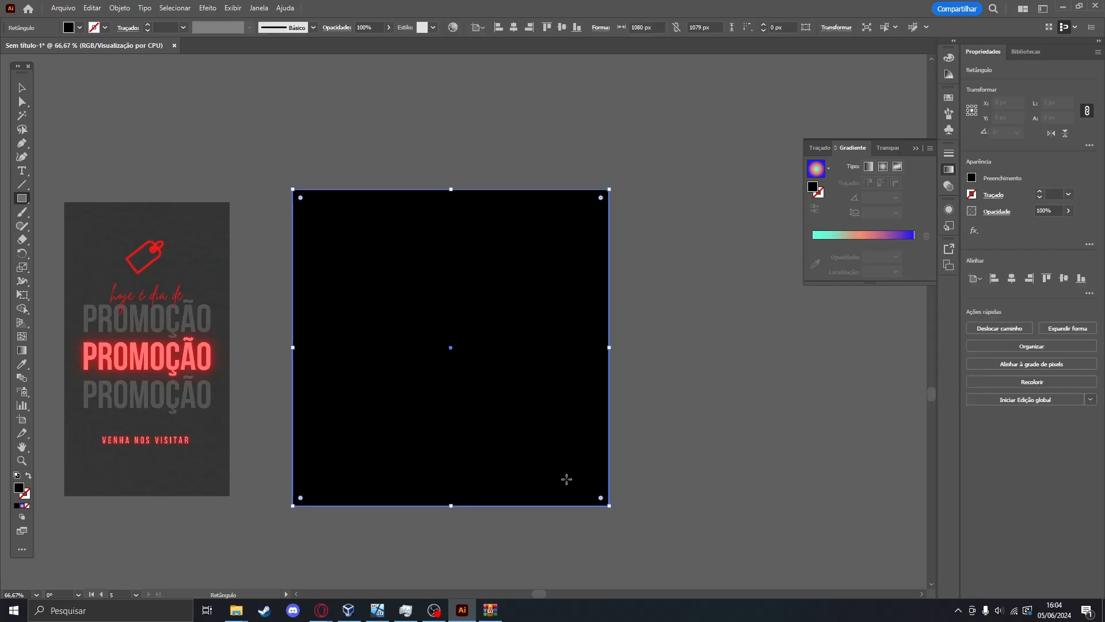
{"action": "key", "text": "v"}
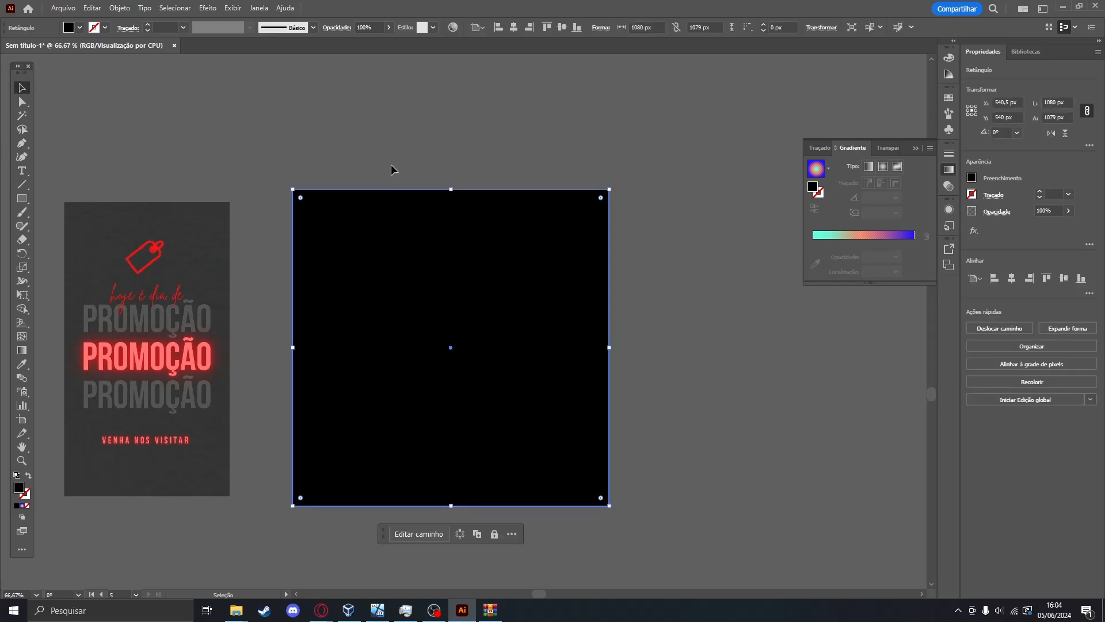
{"action": "left_click", "coordinate": [388, 29]}
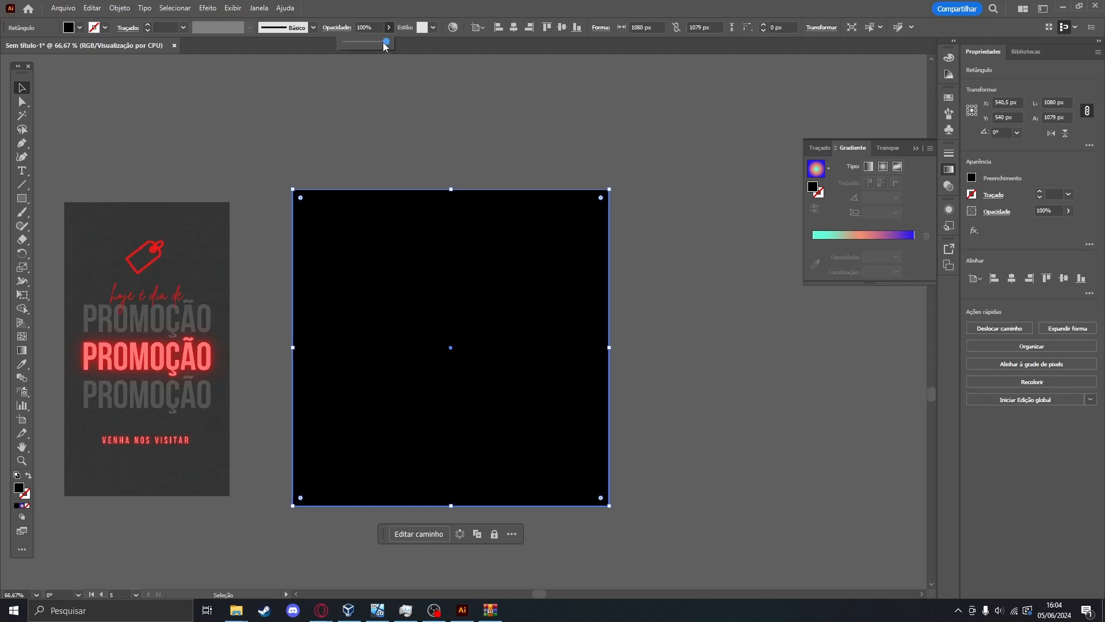
{"action": "left_click_drag", "start_coordinate": [380, 45], "coordinate": [379, 47]}
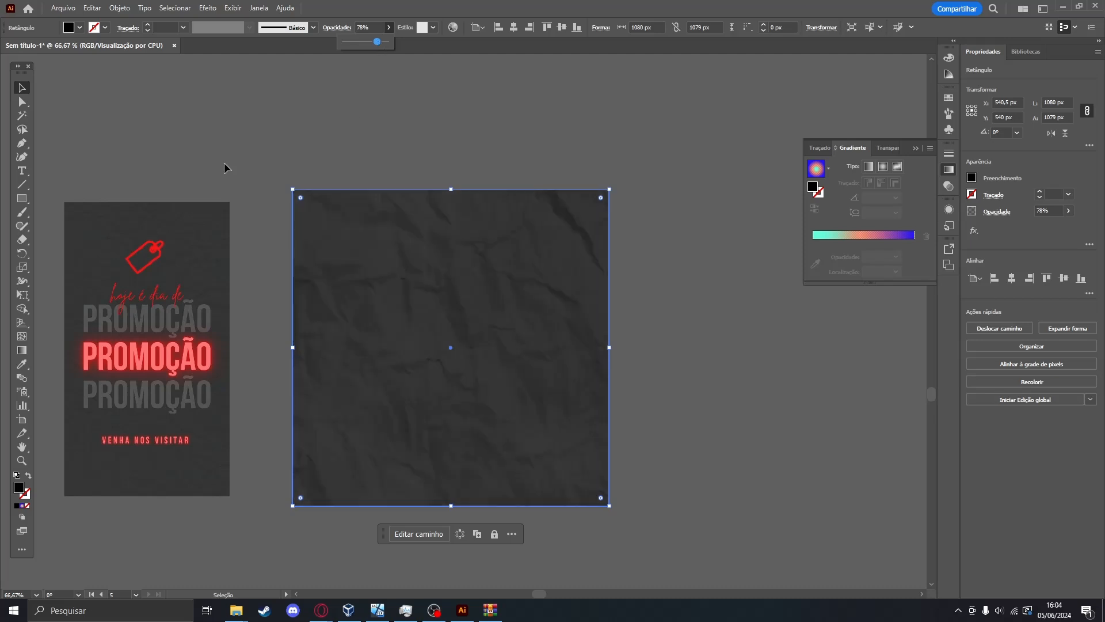
Place a new line of "Lorem ipsum" placeholder text with the Type tool above the square artboard.
{"action": "left_click", "coordinate": [281, 132]}
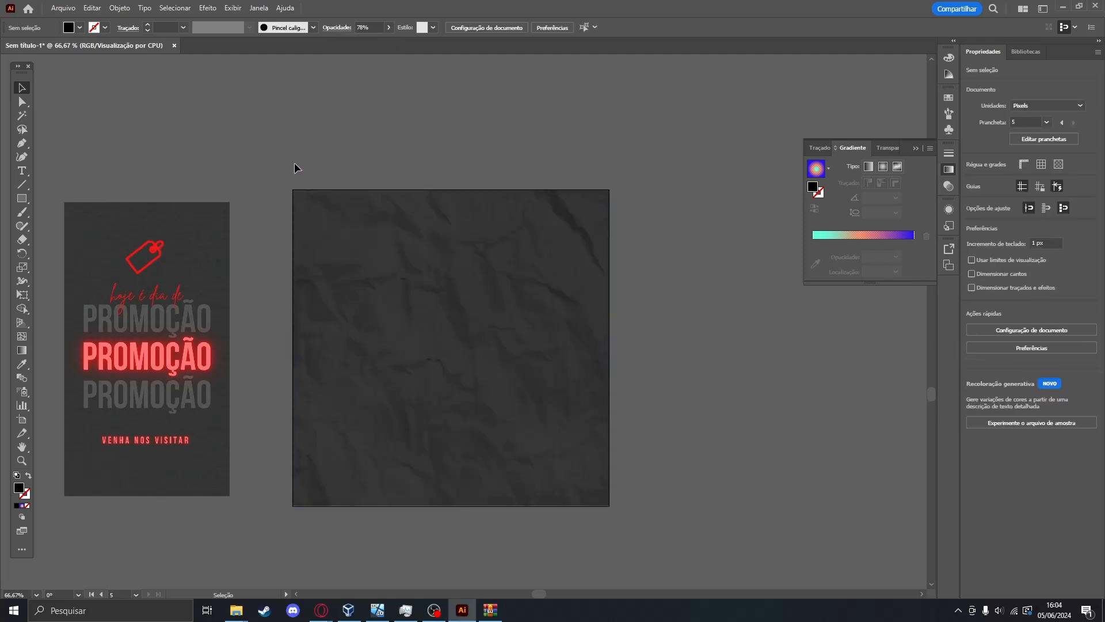
{"action": "scroll", "coordinate": [296, 167], "scroll_direction": "left", "scroll_amount": 3}
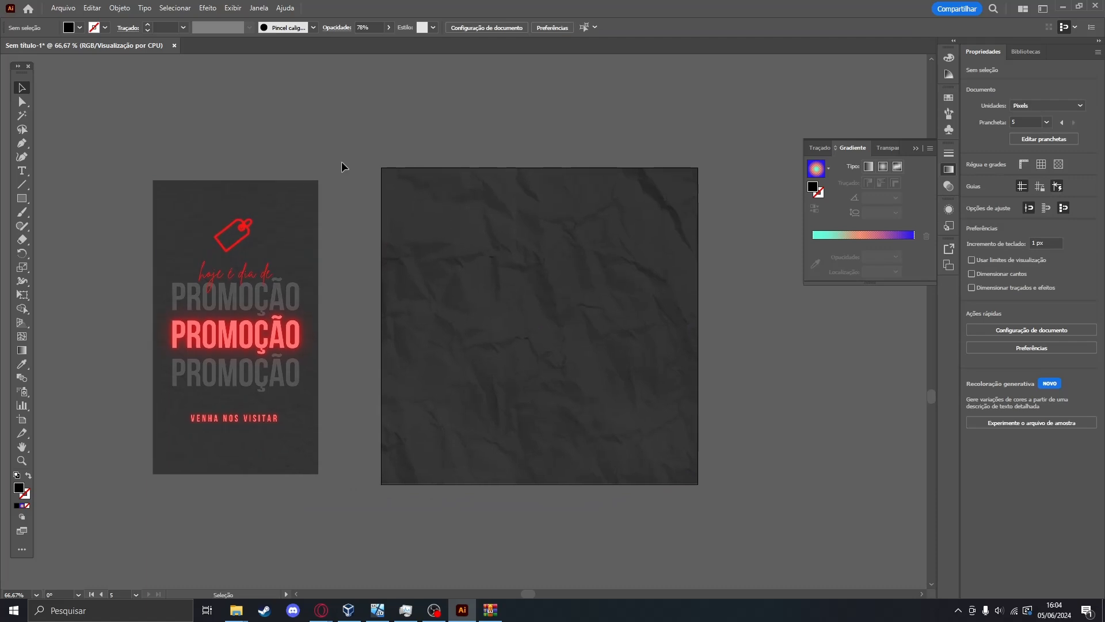
{"action": "left_click", "coordinate": [22, 170]}
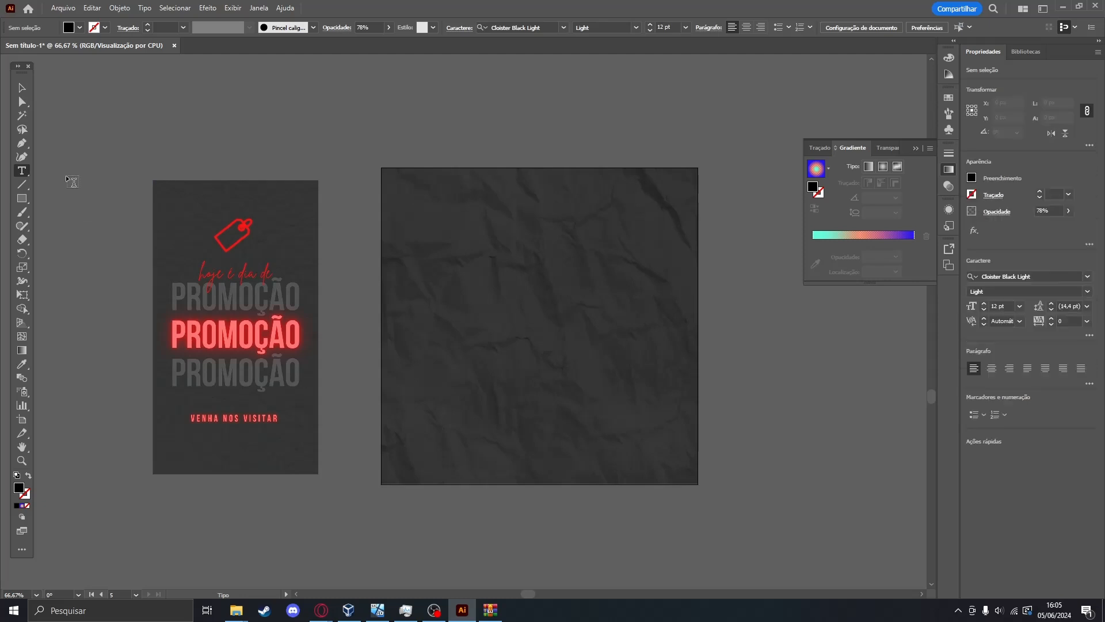
{"action": "left_click", "coordinate": [384, 122]}
{"action": "key", "text": "Escape"}
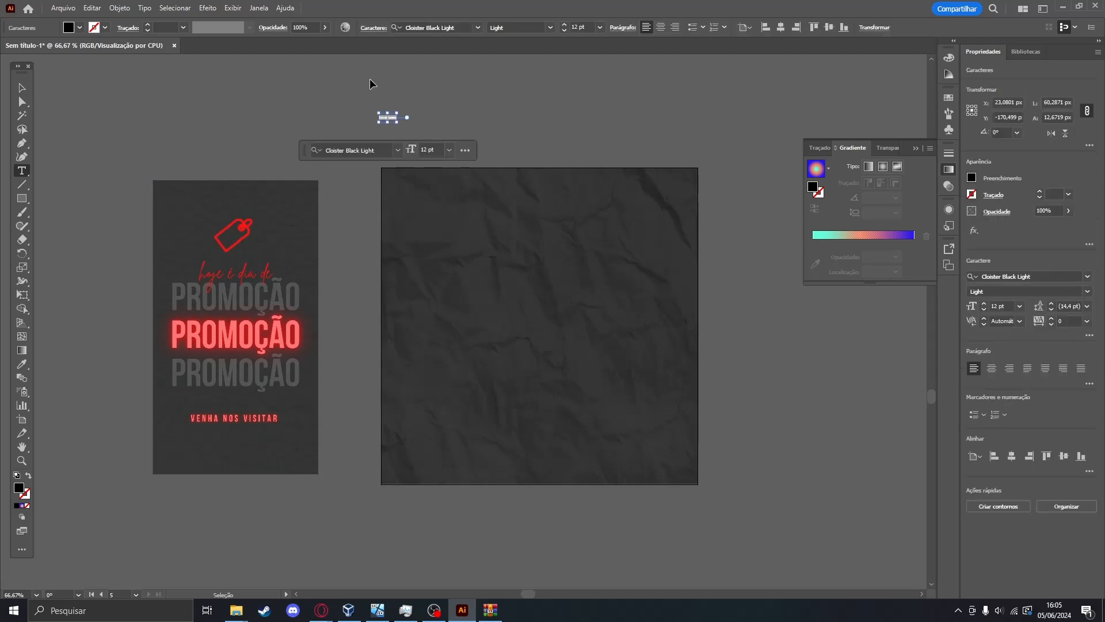
{"action": "scroll", "coordinate": [403, 127], "scroll_direction": "left", "scroll_amount": 1}
{"action": "scroll", "coordinate": [415, 115], "scroll_direction": "up", "scroll_amount": 6}
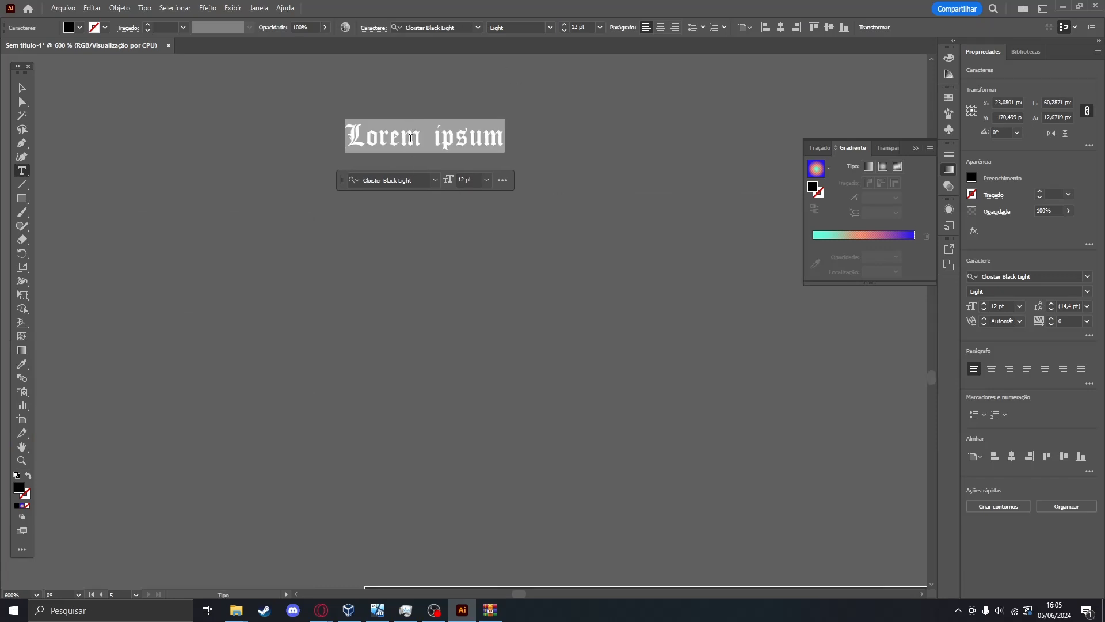
Change the placeholder text's font to Navigator Regular.
{"action": "left_click", "coordinate": [477, 27]}
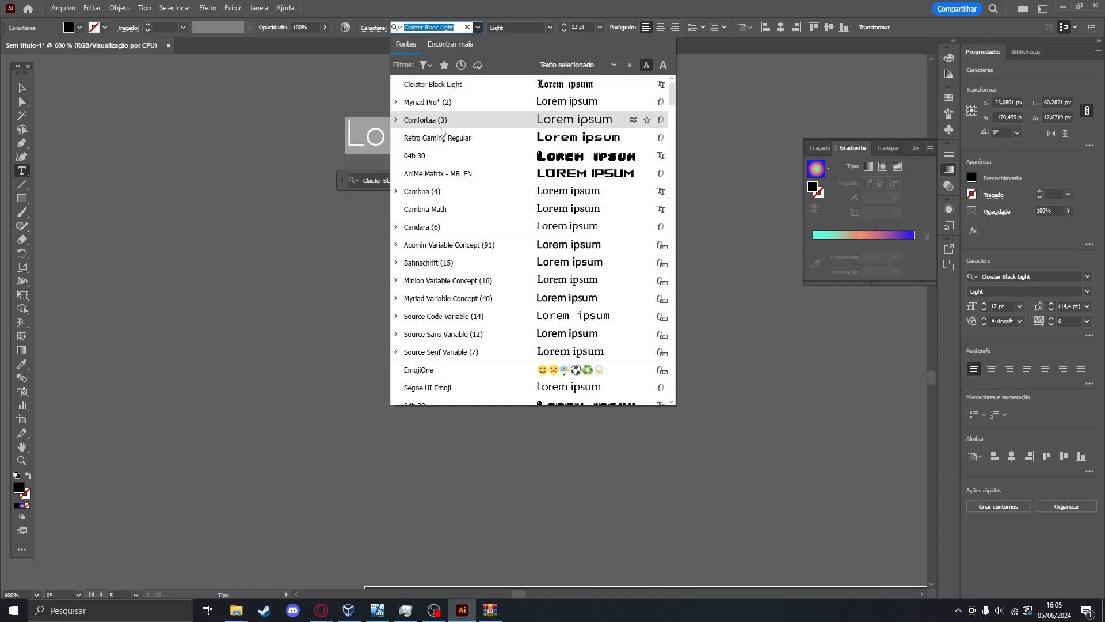
{"action": "scroll", "coordinate": [443, 118], "scroll_direction": "down", "scroll_amount": 4}
{"action": "scroll", "coordinate": [444, 129], "scroll_direction": "down", "scroll_amount": 1}
{"action": "scroll", "coordinate": [443, 129], "scroll_direction": "down", "scroll_amount": 2}
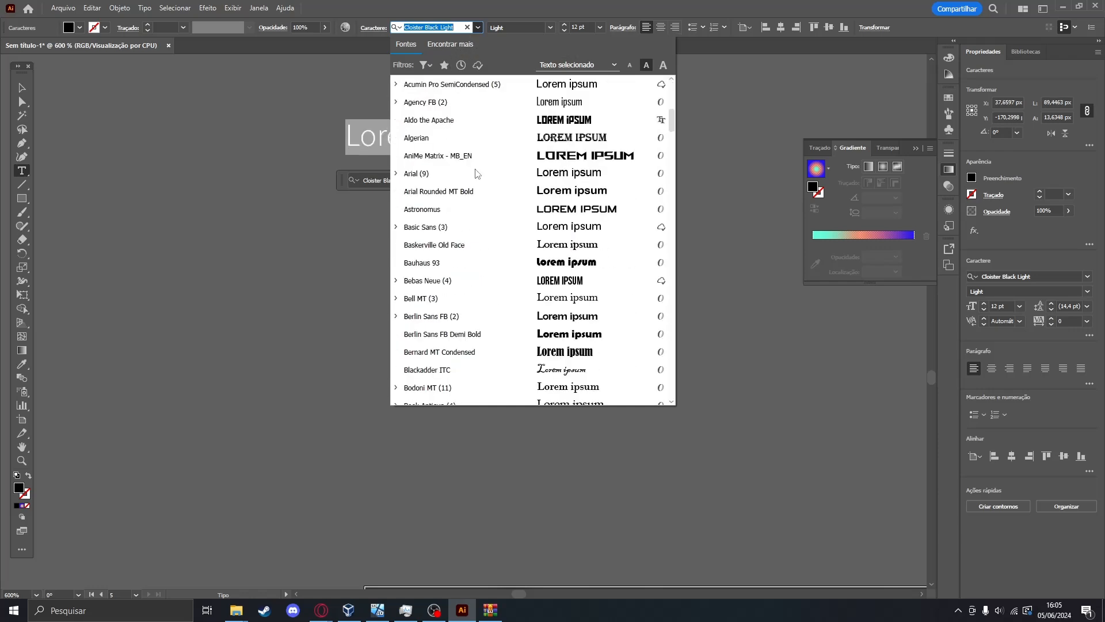
{"action": "scroll", "coordinate": [464, 335], "scroll_direction": "down", "scroll_amount": 9}
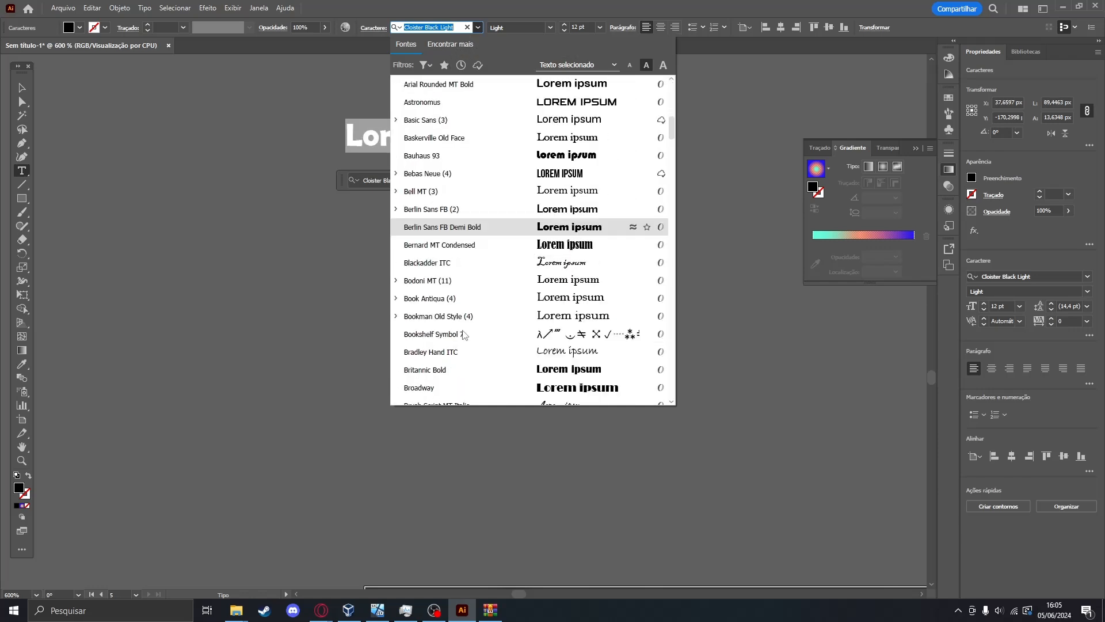
{"action": "scroll", "coordinate": [465, 314], "scroll_direction": "down", "scroll_amount": 7}
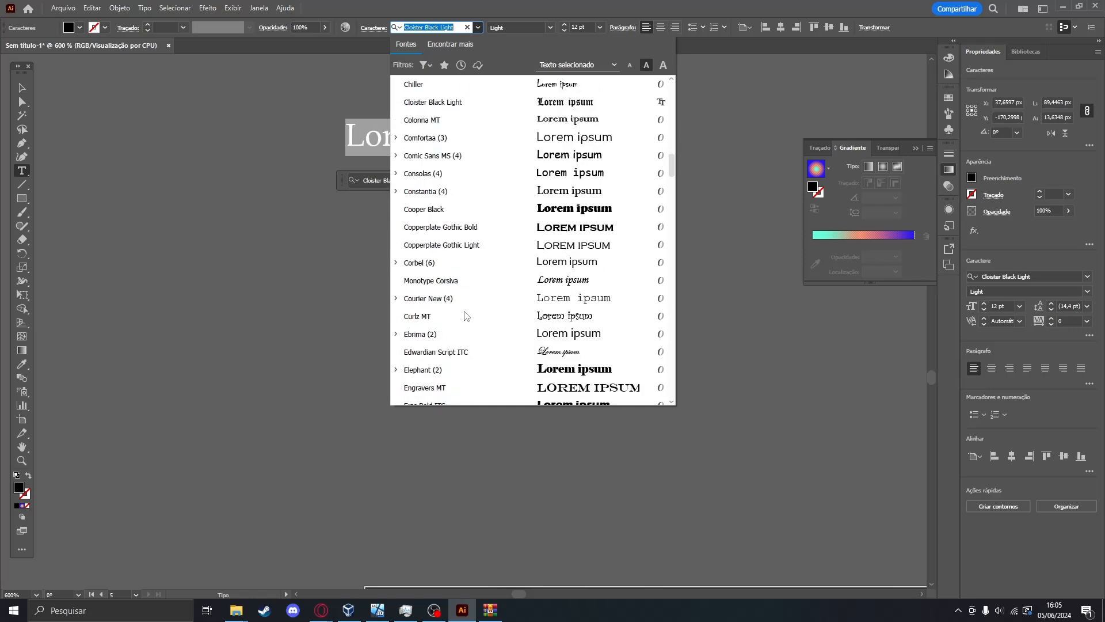
{"action": "scroll", "coordinate": [476, 225], "scroll_direction": "down", "scroll_amount": 5}
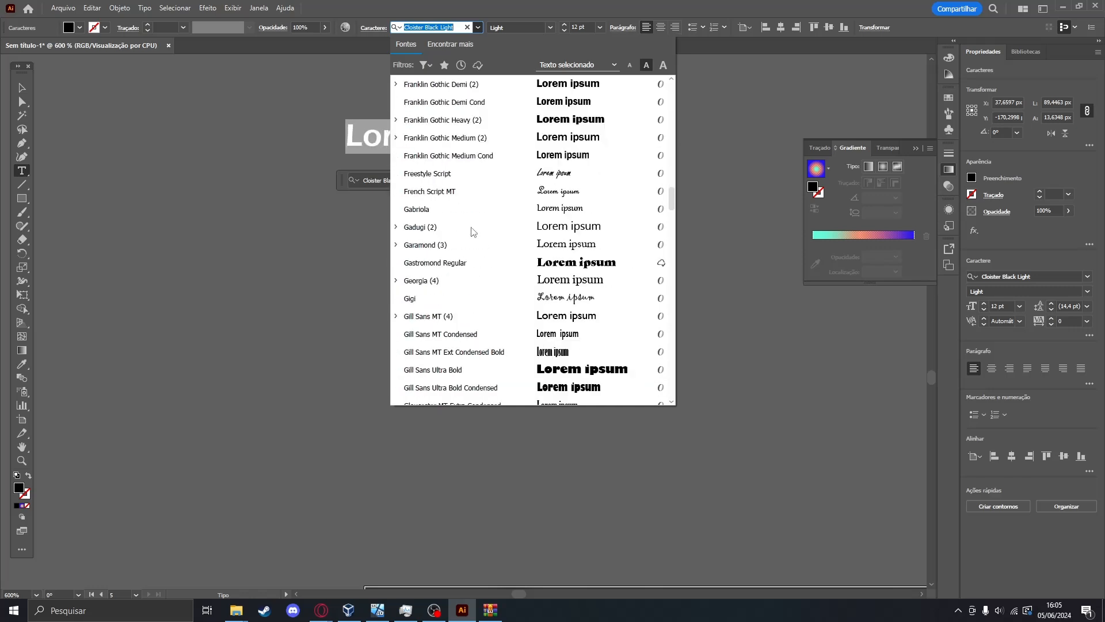
{"action": "scroll", "coordinate": [485, 349], "scroll_direction": "down", "scroll_amount": 10}
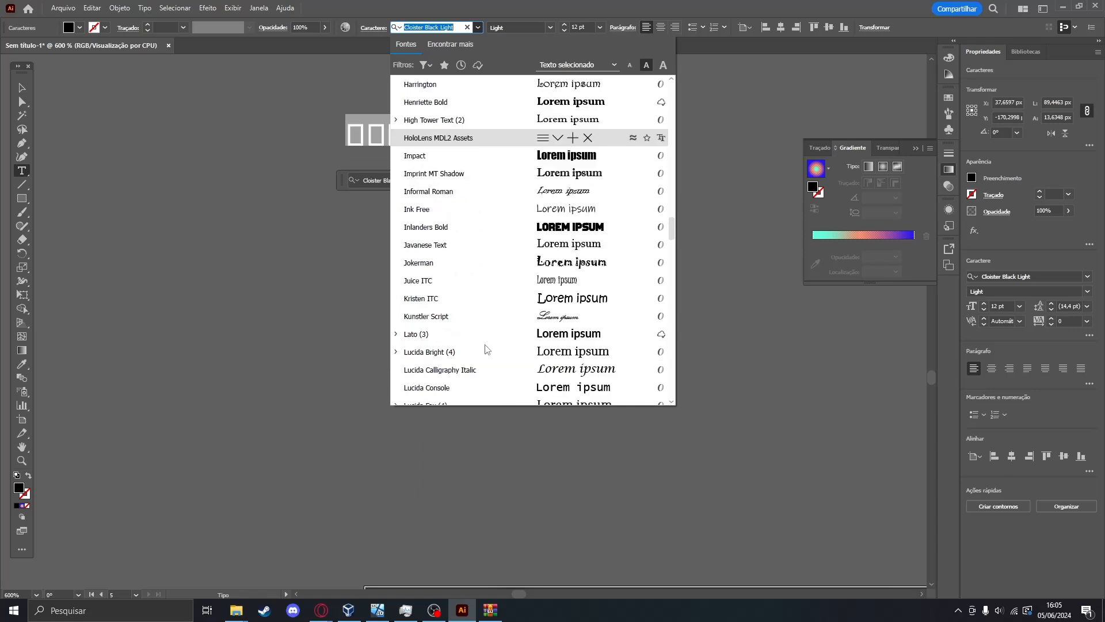
{"action": "scroll", "coordinate": [498, 331], "scroll_direction": "down", "scroll_amount": 2}
{"action": "scroll", "coordinate": [501, 366], "scroll_direction": "down", "scroll_amount": 9}
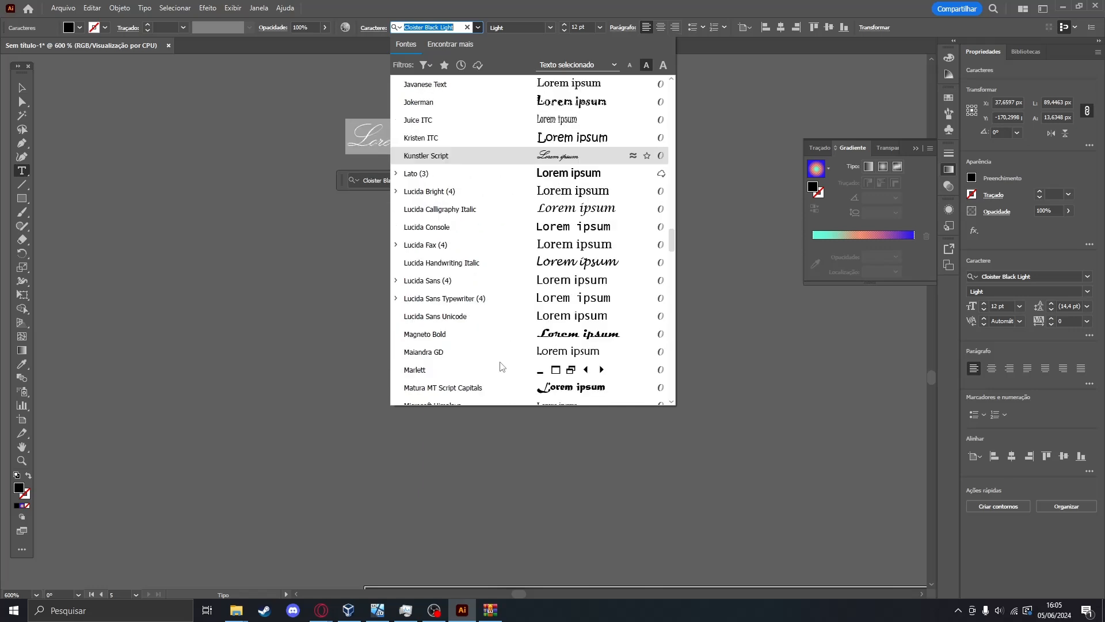
{"action": "scroll", "coordinate": [501, 366], "scroll_direction": "down", "scroll_amount": 2}
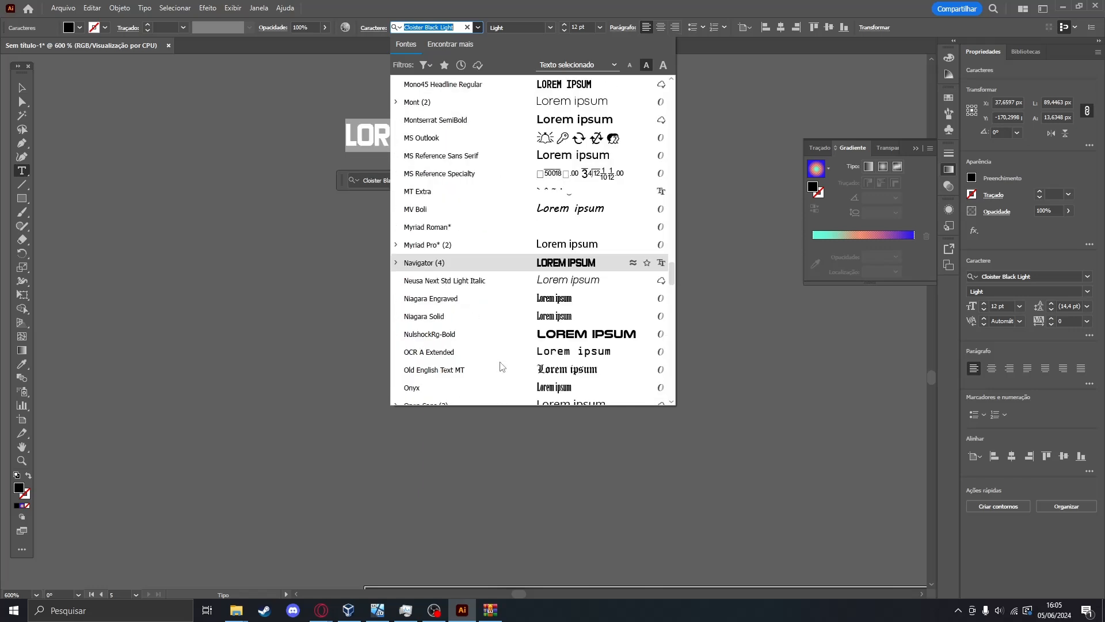
{"action": "left_click", "coordinate": [514, 270]}
{"action": "key", "text": "Escape"}
Enlarge the placeholder text to about 133 pt and move it onto the middle of the paper background.
{"action": "left_click_drag", "start_coordinate": [466, 146], "coordinate": [673, 403]}
{"action": "scroll", "coordinate": [633, 380], "scroll_direction": "down", "scroll_amount": 5}
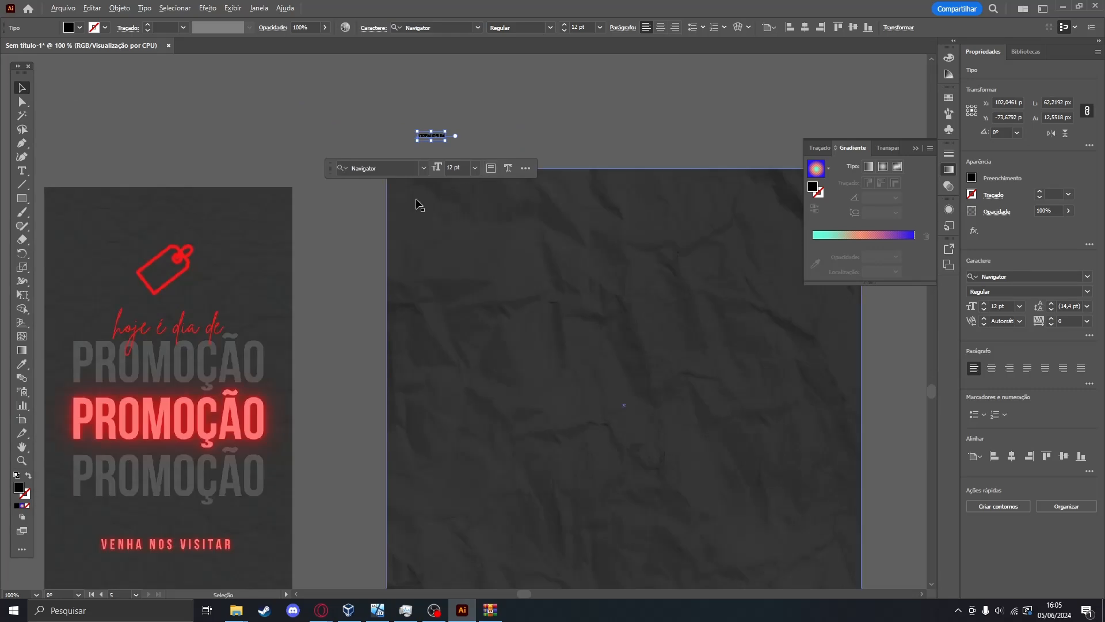
{"action": "left_click_drag", "start_coordinate": [447, 144], "coordinate": [530, 378]}
{"action": "scroll", "coordinate": [565, 350], "scroll_direction": "down", "scroll_amount": 1}
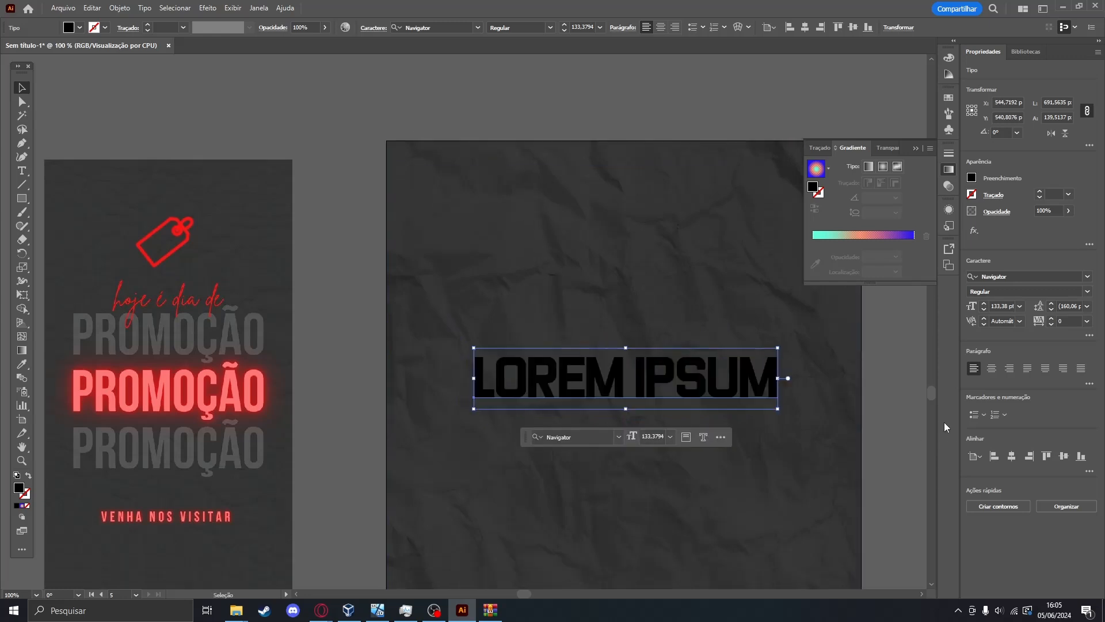
Center the text horizontally and vertically on the artboard and fill it with RGB red.
{"action": "scroll", "coordinate": [944, 422], "scroll_direction": "down", "scroll_amount": 2}
{"action": "scroll", "coordinate": [944, 422], "scroll_direction": "right", "scroll_amount": 5}
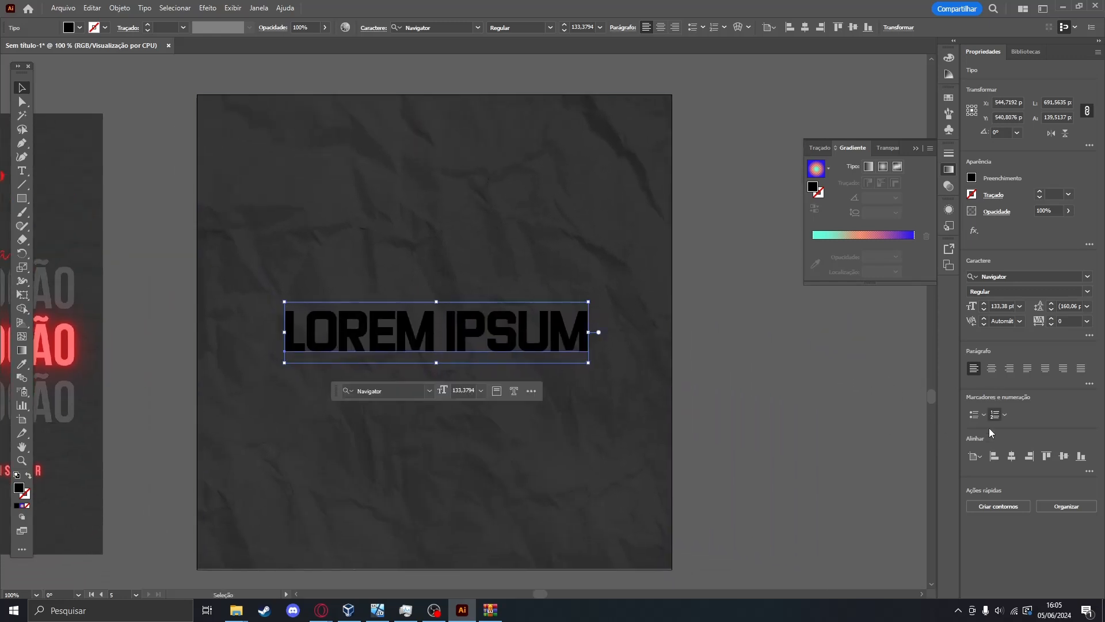
{"action": "left_click", "coordinate": [1011, 456]}
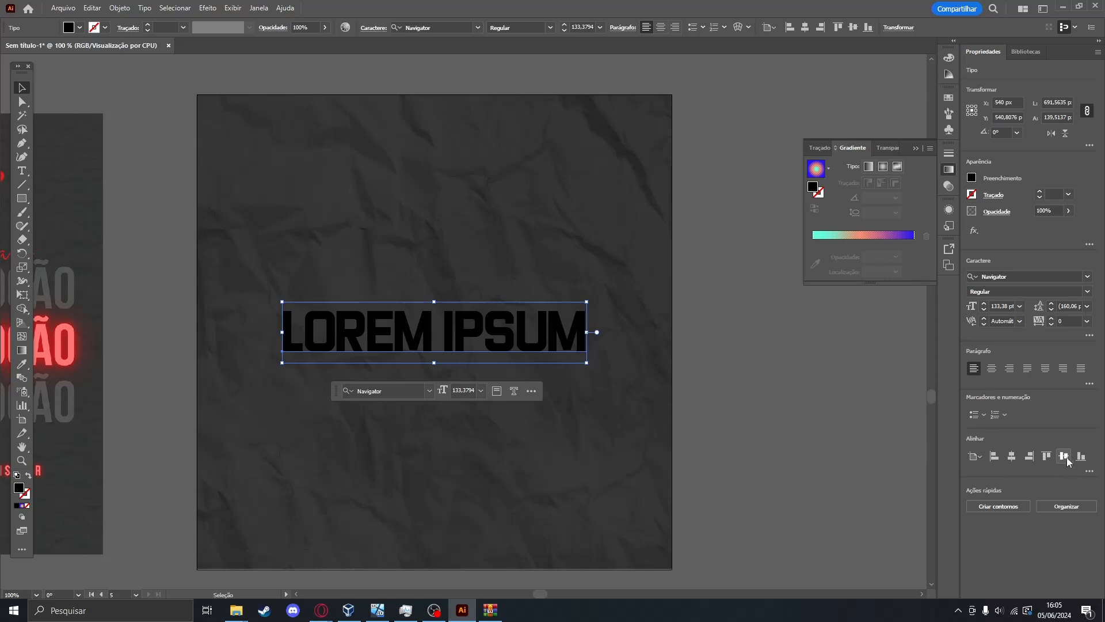
{"action": "left_click", "coordinate": [792, 378]}
{"action": "left_click", "coordinate": [413, 343]}
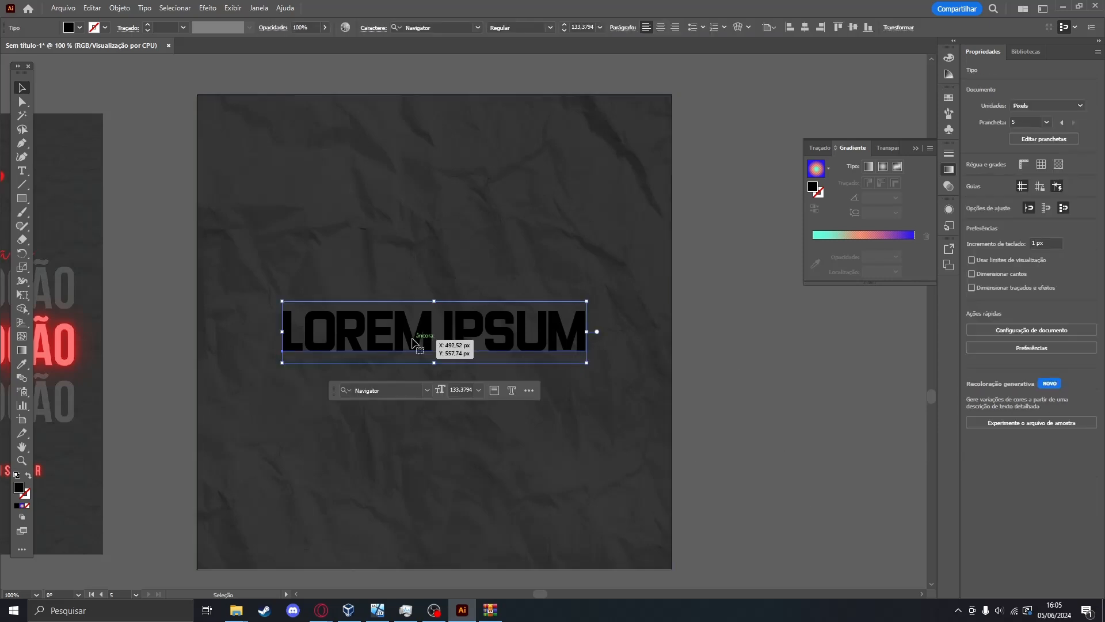
{"action": "left_click", "coordinate": [80, 27]}
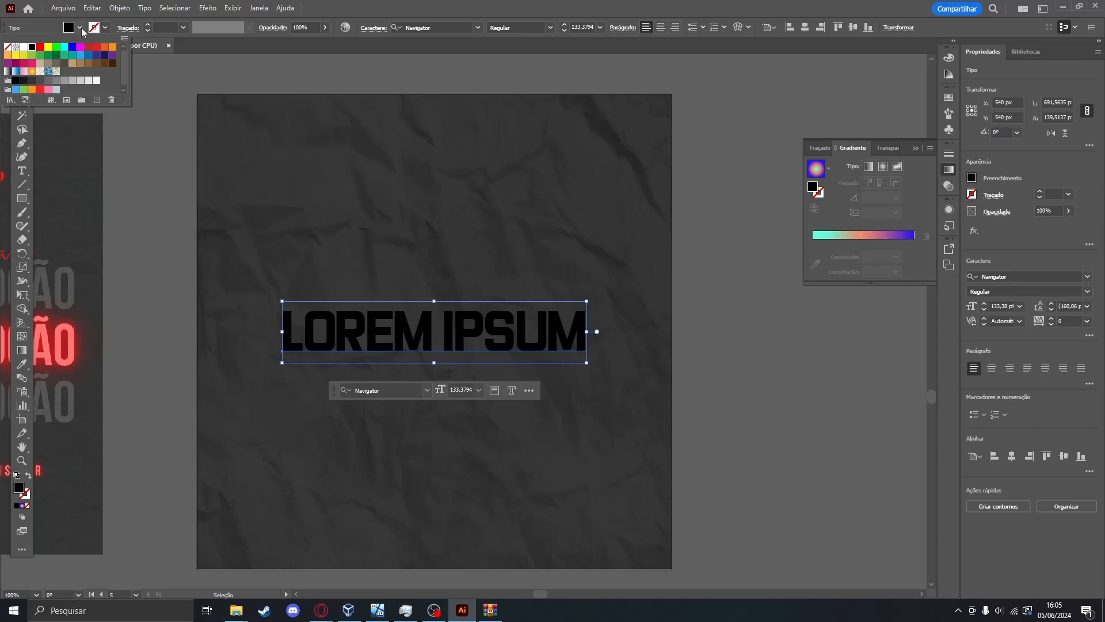
{"action": "left_click", "coordinate": [41, 47]}
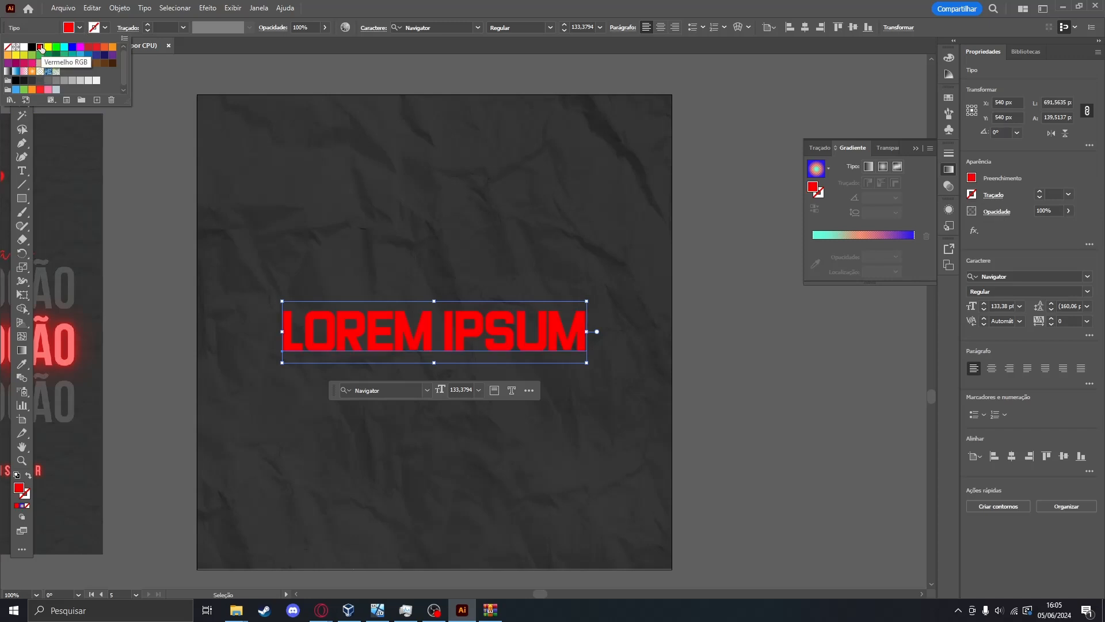
Start an Outer Glow effect on the red text and choose #EF0F0F as the glow color.
{"action": "left_click", "coordinate": [217, 8]}
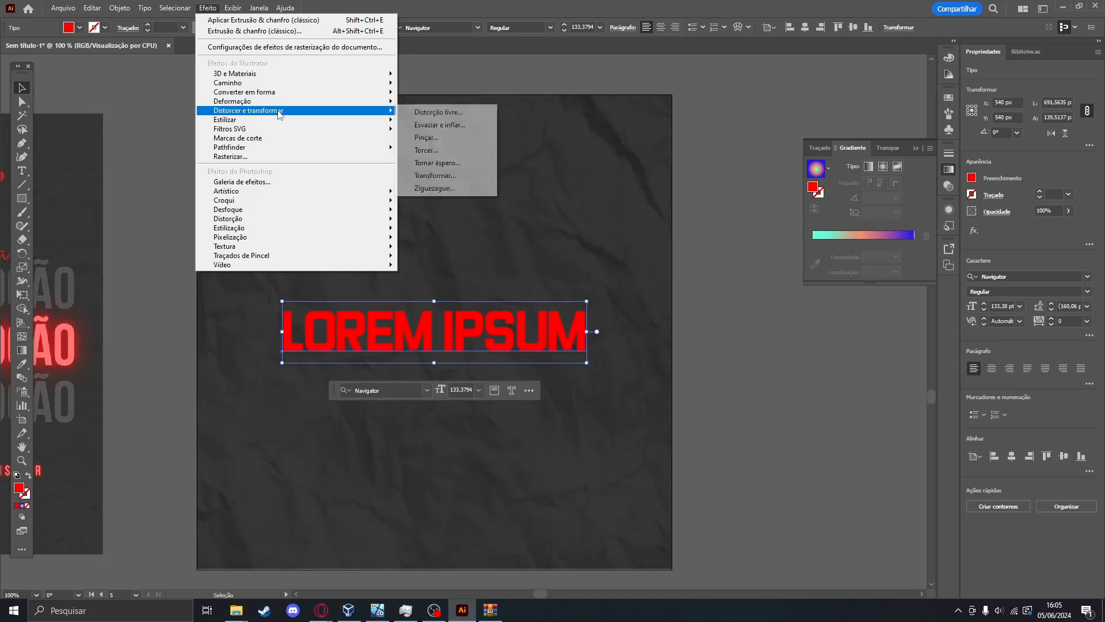
{"action": "mouse_move", "coordinate": [385, 121]}
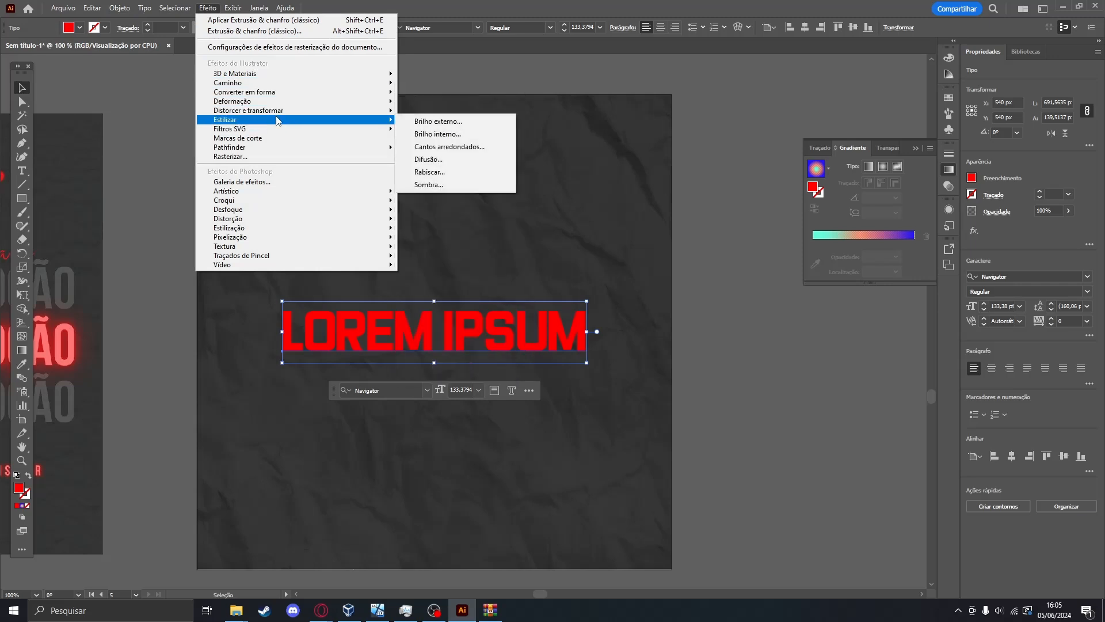
{"action": "left_click", "coordinate": [426, 122]}
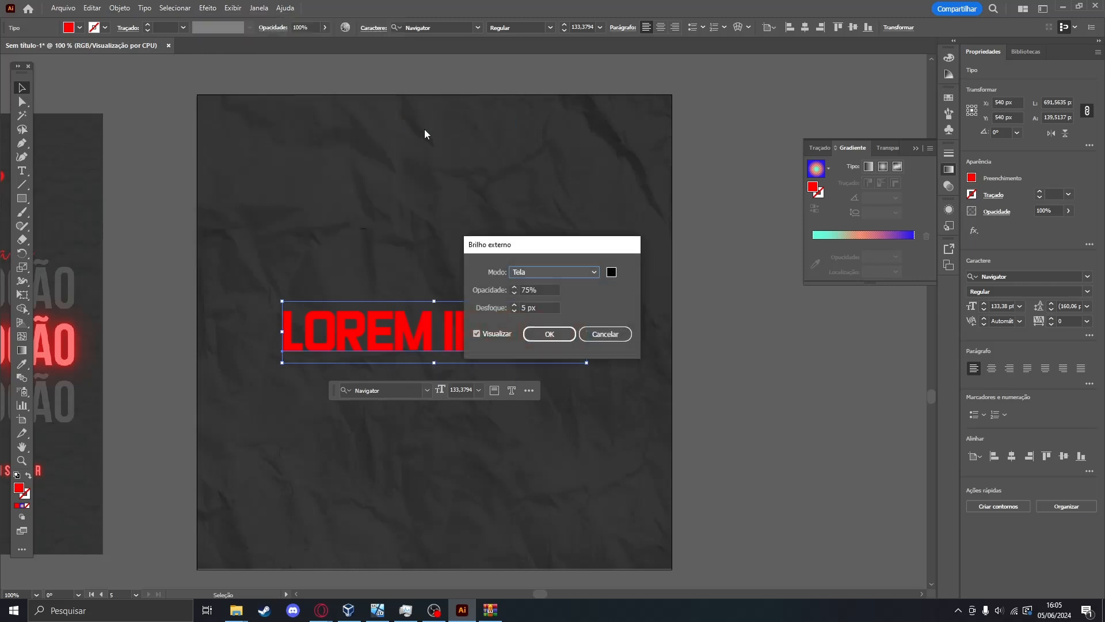
{"action": "left_click", "coordinate": [612, 273]}
{"action": "left_click_drag", "start_coordinate": [541, 264], "coordinate": [538, 238]}
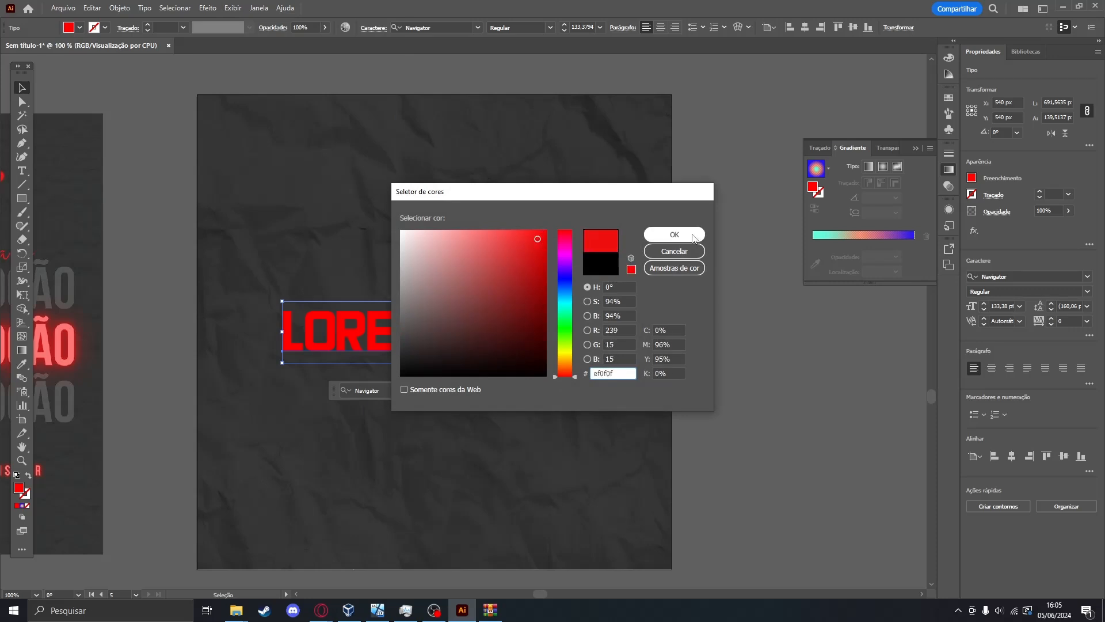
{"action": "left_click", "coordinate": [674, 235]}
Set the outer glow's blur to 13 px and apply the effect to the text.
{"action": "left_click", "coordinate": [515, 305]}
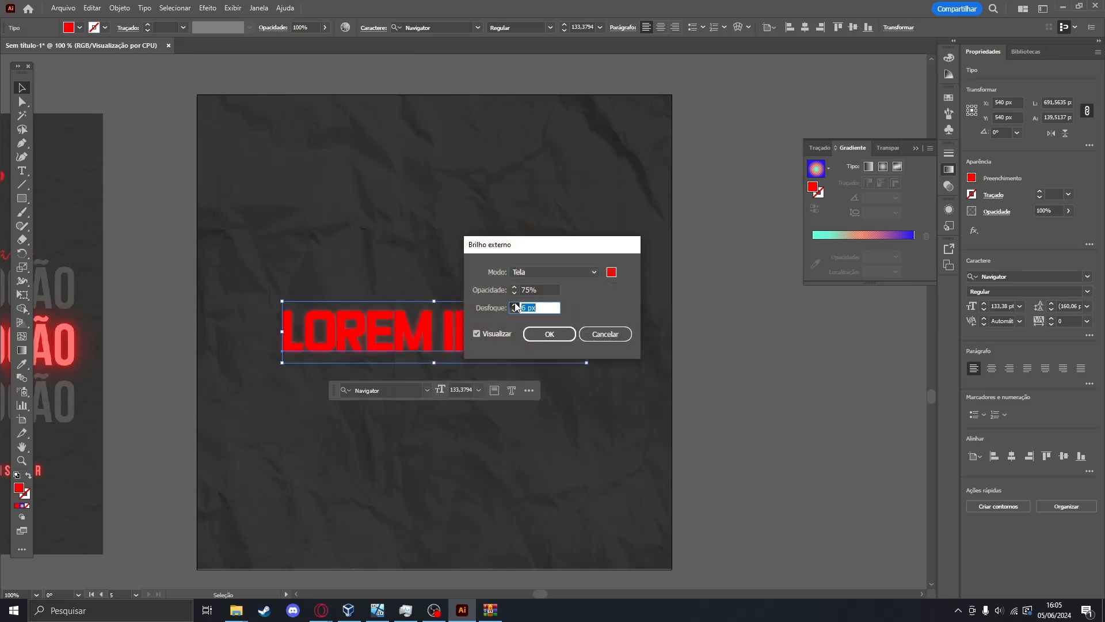
{"action": "left_click", "coordinate": [514, 305]}
{"action": "left_click", "coordinate": [514, 305]}
{"action": "left_click", "coordinate": [515, 305]}
{"action": "left_click", "coordinate": [515, 305]}
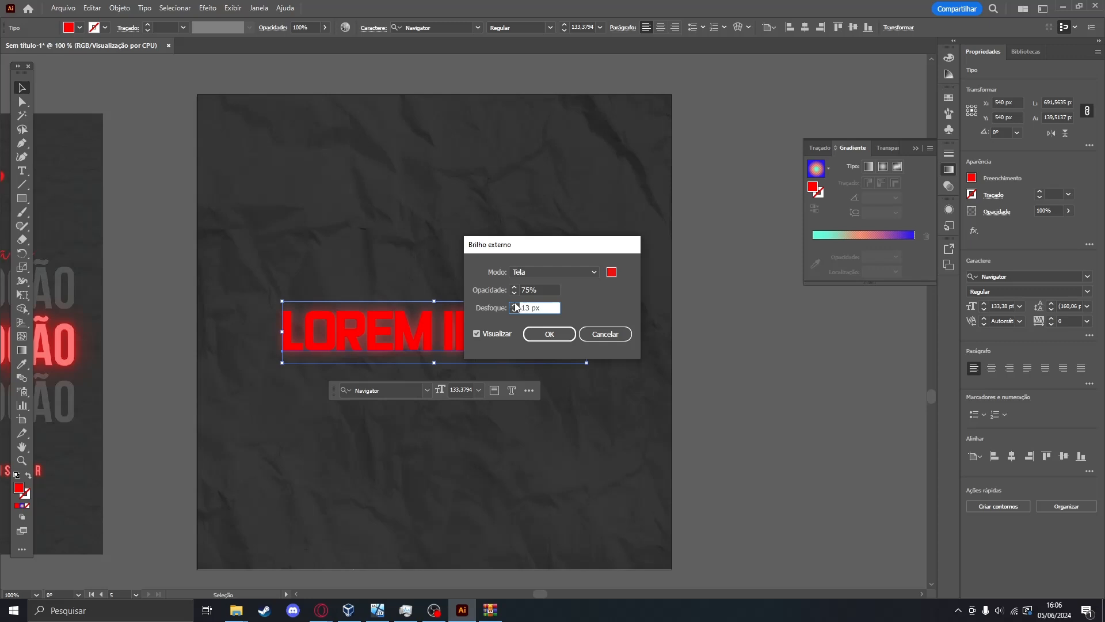
{"action": "left_click_drag", "start_coordinate": [531, 244], "coordinate": [680, 242]}
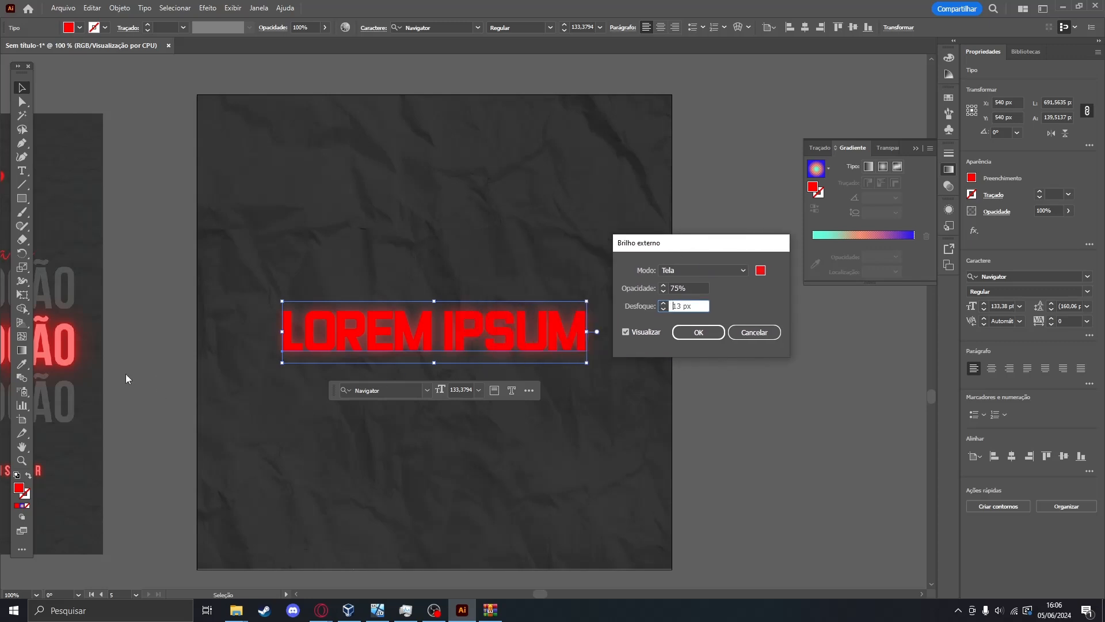
{"action": "left_click", "coordinate": [685, 332]}
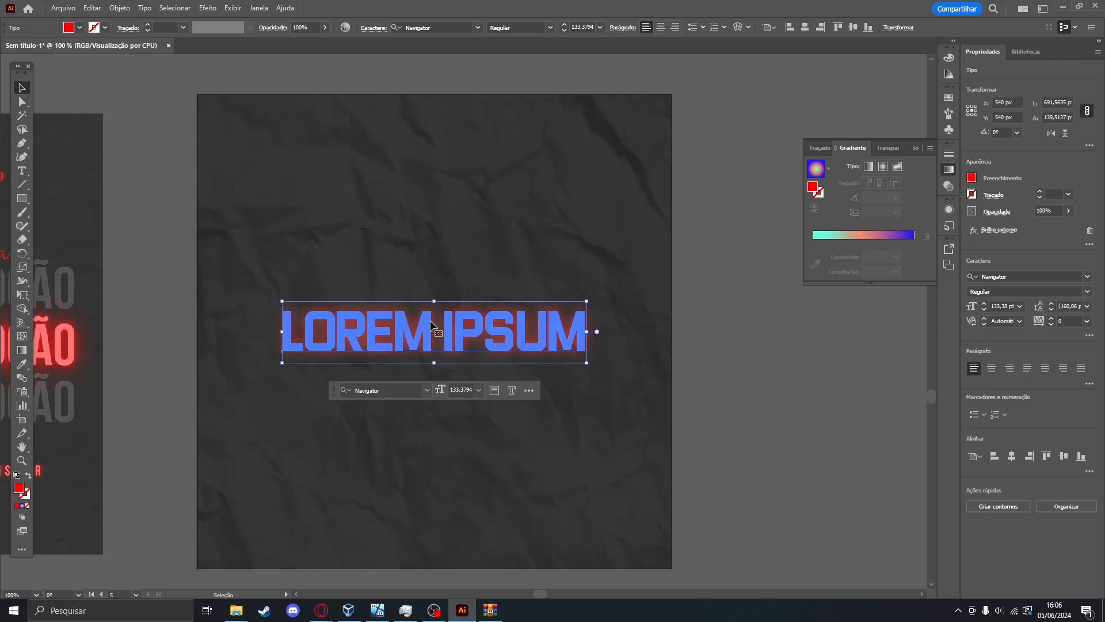
Lighten the text's red fill by raising green to 51 and adding a little blue.
{"action": "left_click", "coordinate": [72, 30]}
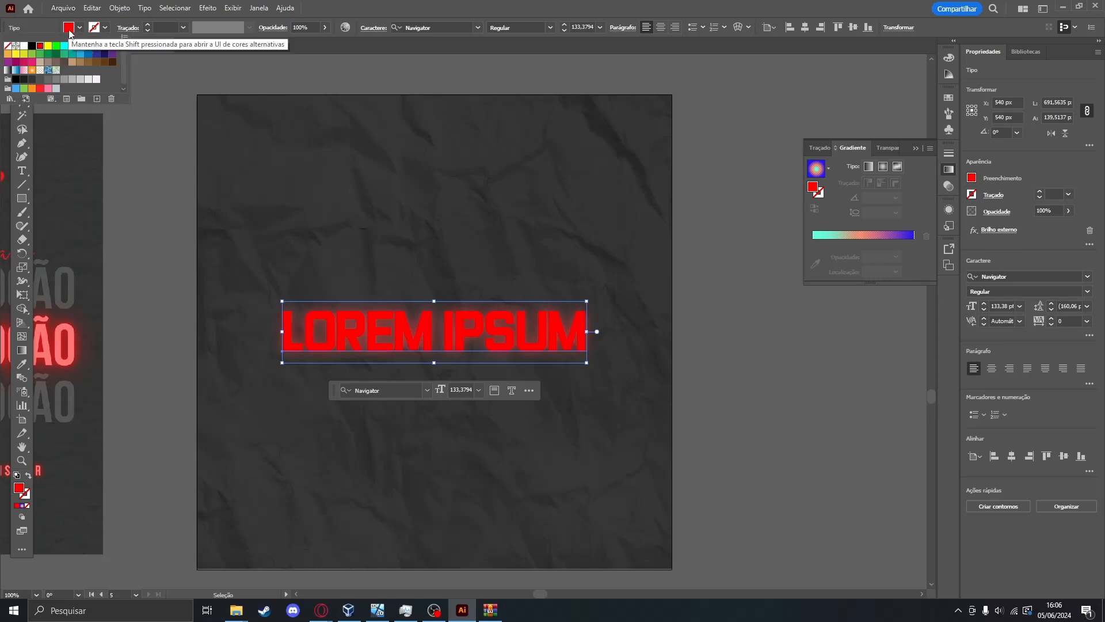
{"action": "left_click", "coordinate": [972, 179]}
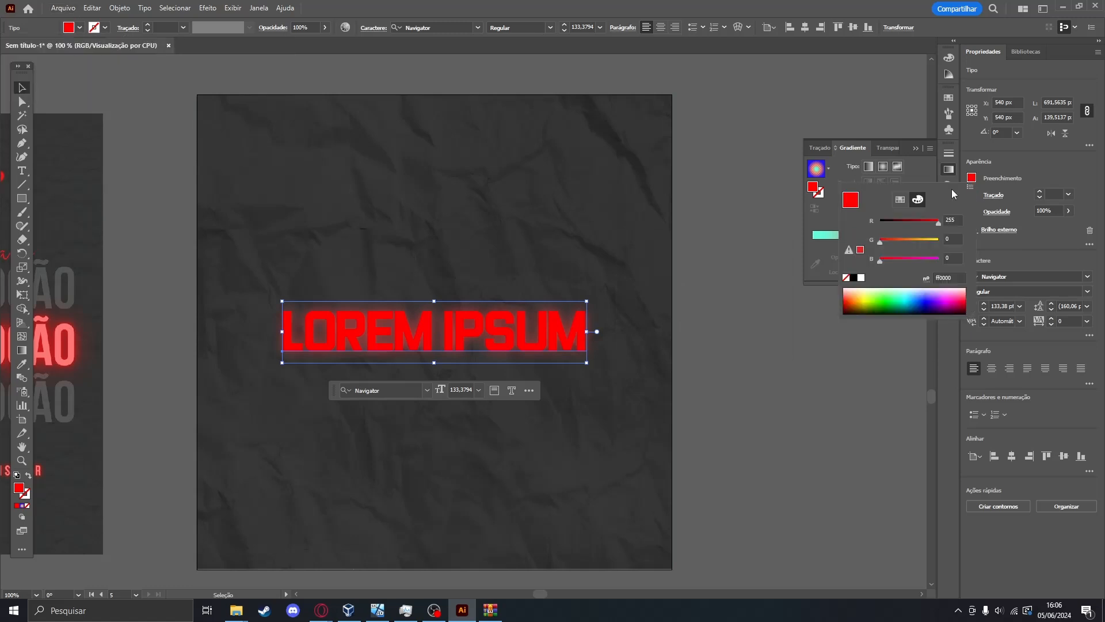
{"action": "mouse_move", "coordinate": [882, 241]}
{"action": "left_mouse_down"}
{"action": "mouse_move", "coordinate": [900, 243]}
{"action": "mouse_move", "coordinate": [887, 261]}
{"action": "left_mouse_up"}
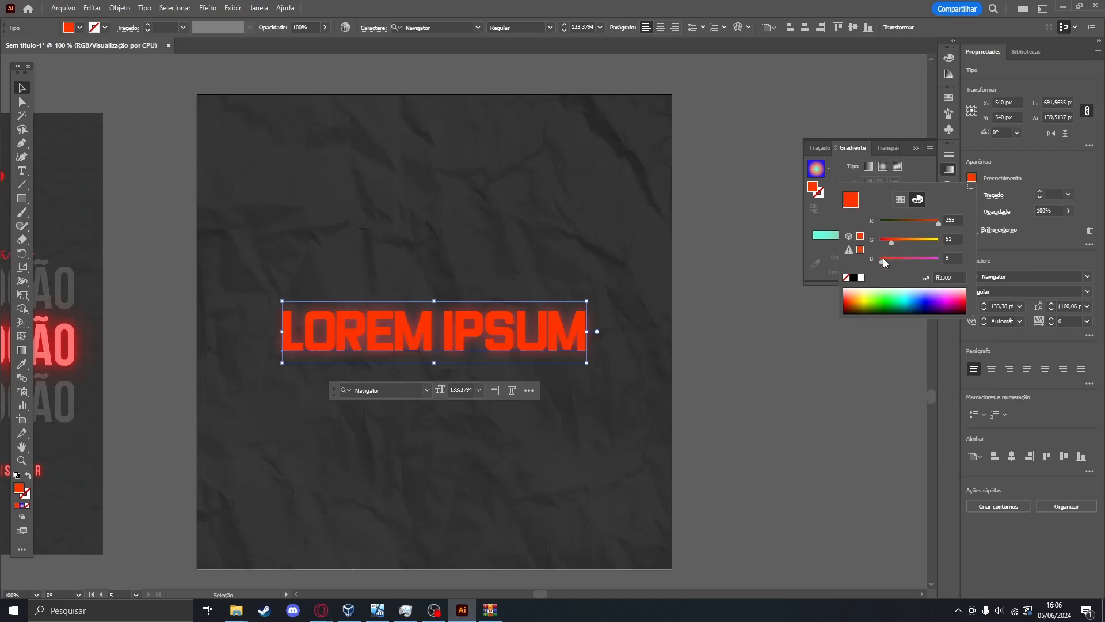
{"action": "left_click", "coordinate": [789, 354]}
{"action": "left_click", "coordinate": [771, 354]}
Duplicate the glowing text and place the copy near the lower edge of the paper background.
{"action": "left_click_drag", "start_coordinate": [670, 348], "coordinate": [820, 335]}
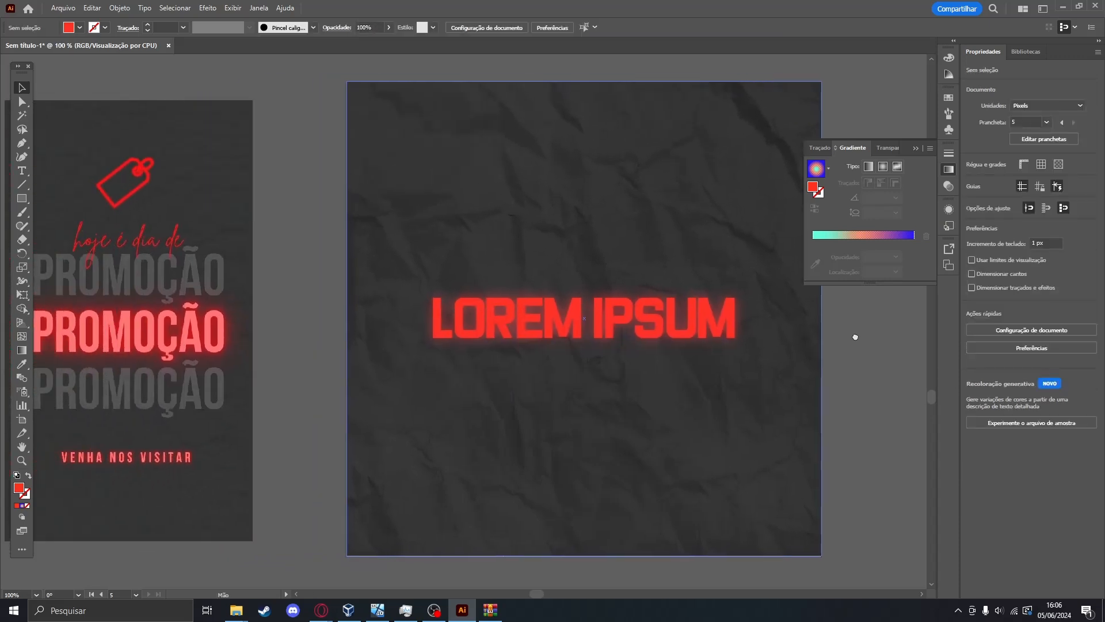
{"action": "left_click", "coordinate": [515, 312]}
{"action": "left_click_drag", "start_coordinate": [515, 312], "coordinate": [625, 212]}
{"action": "left_click_drag", "start_coordinate": [600, 211], "coordinate": [606, 464]}
Replace the text of the lower glowing copy with "VENHA NOS VISITAR".
{"action": "double_click", "coordinate": [683, 478]}
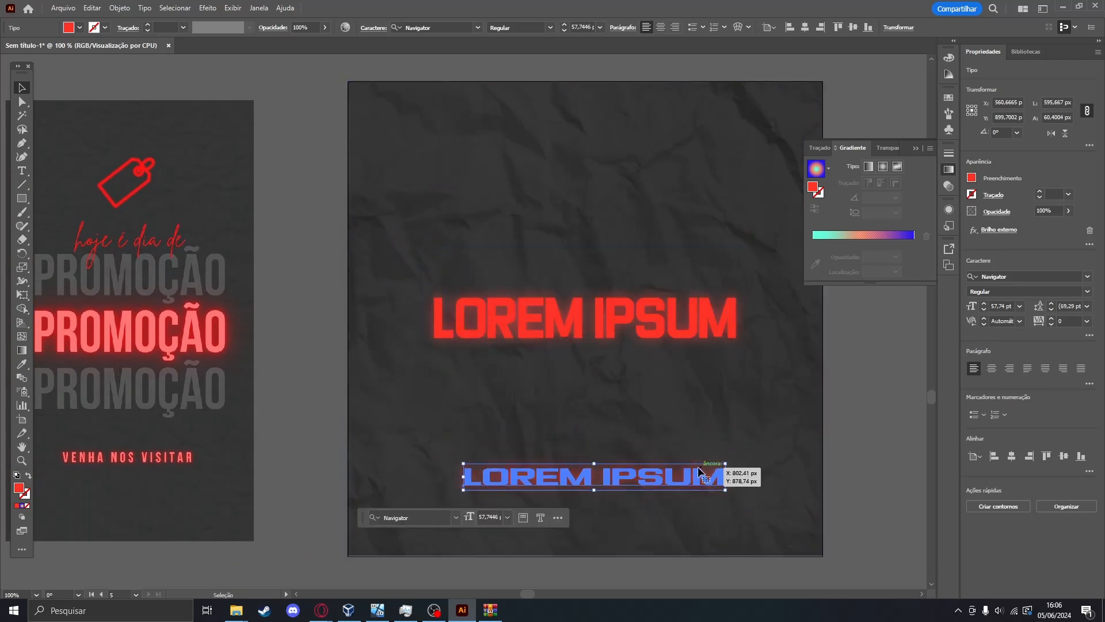
{"action": "key", "text": "ctrl+a"}
{"action": "key", "text": "BackSpace"}
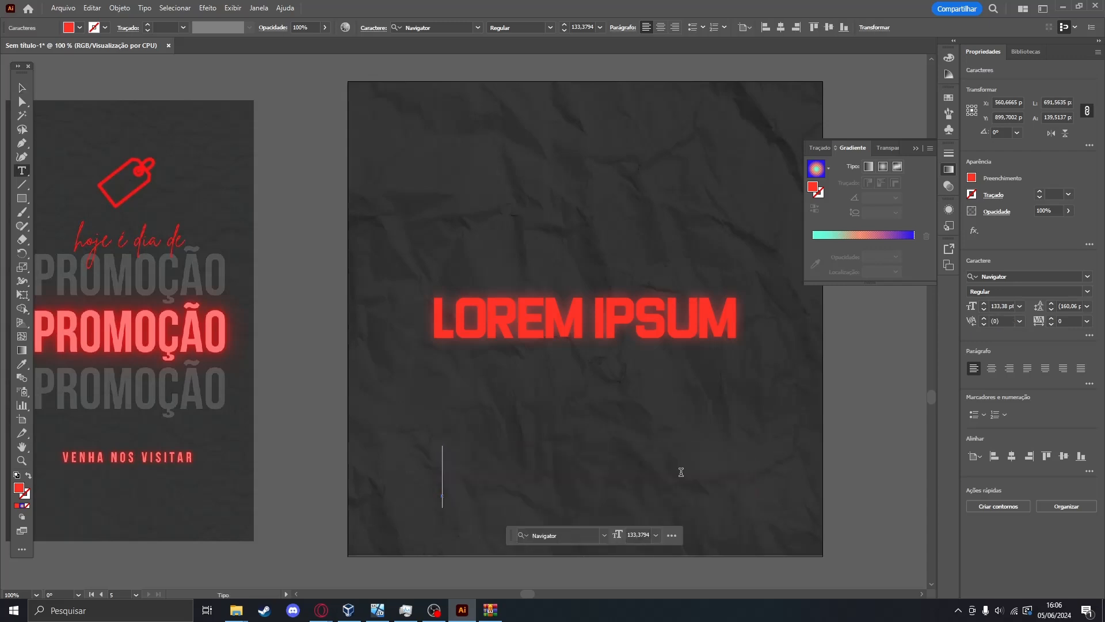
{"action": "type", "text": "VENHA NOS "}
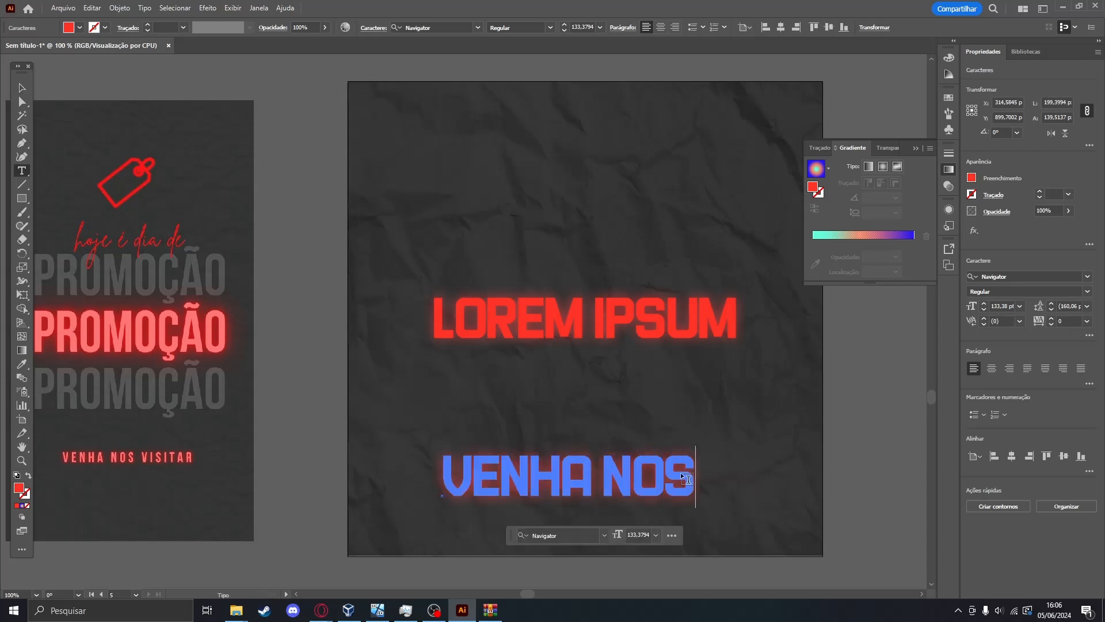
{"action": "type", "text": "VISITAR"}
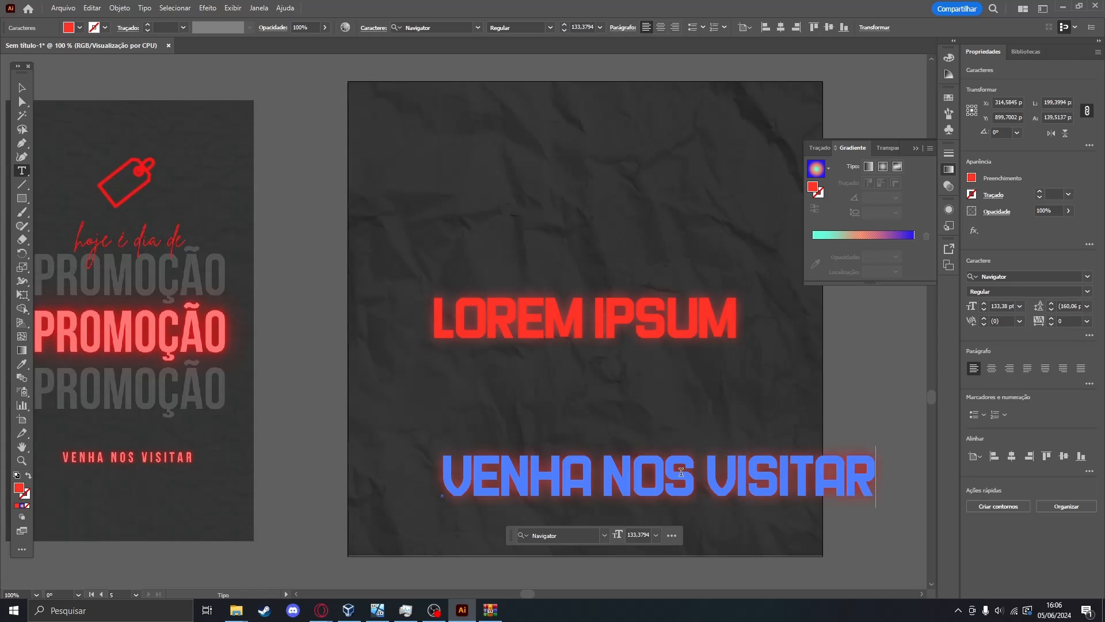
{"action": "key", "text": "Escape"}
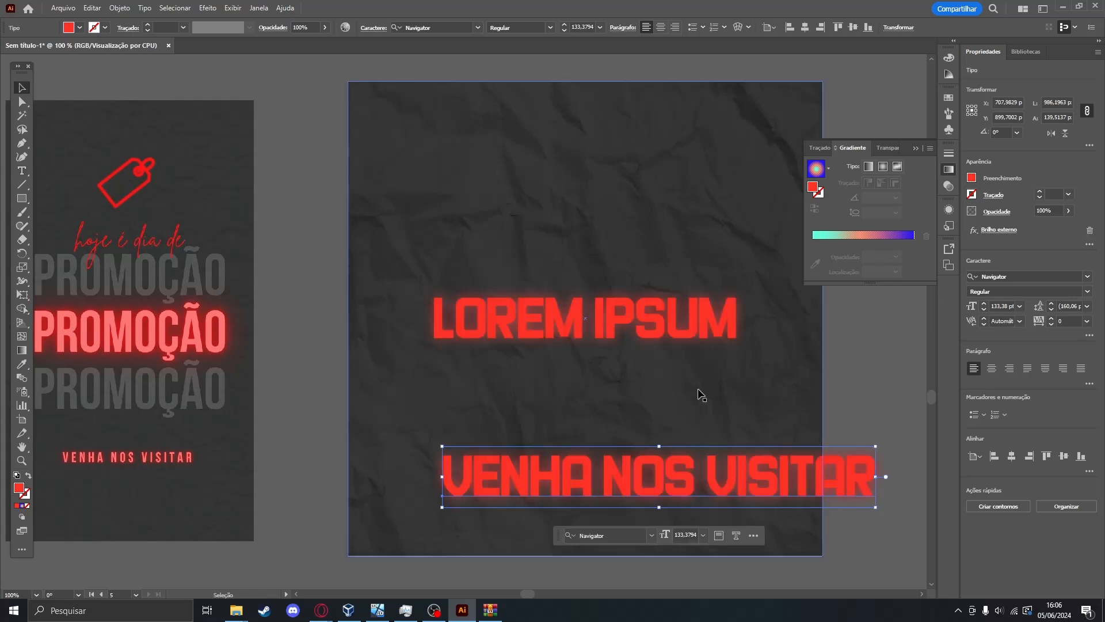
Scale the "VENHA NOS VISITAR" line down to about 39 pt and keep it centered near the lower edge of the paper background.
{"action": "left_click_drag", "start_coordinate": [876, 447], "coordinate": [605, 467]}
{"action": "left_click", "coordinate": [862, 445]}
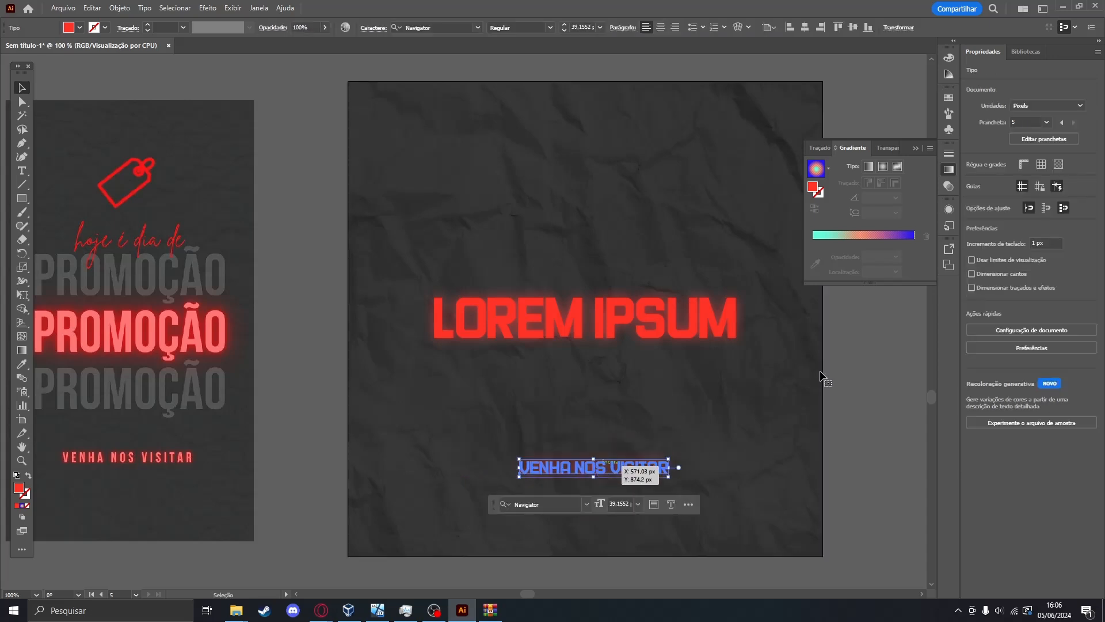
{"action": "left_click", "coordinate": [822, 377]}
{"action": "left_click", "coordinate": [877, 374]}
{"action": "scroll", "coordinate": [877, 374], "scroll_direction": "up", "scroll_amount": 1}
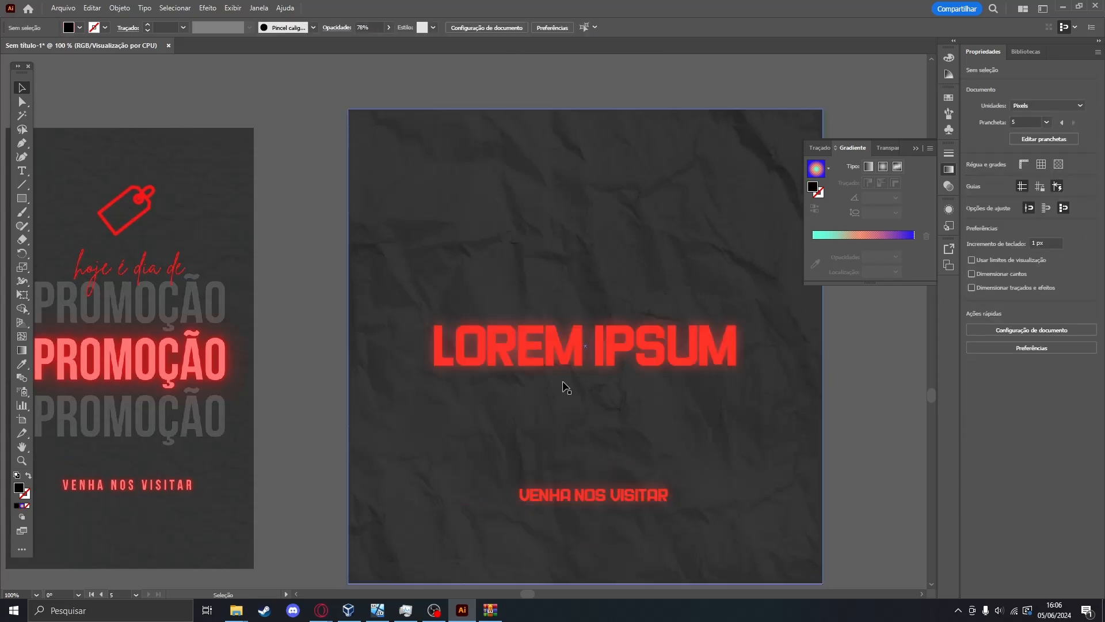
Open the large "LOREM IPSUM" headline for text editing and delete all of its placeholder text.
{"action": "left_click", "coordinate": [532, 355]}
{"action": "double_click", "coordinate": [532, 354]}
{"action": "key", "text": "ctrl+a"}
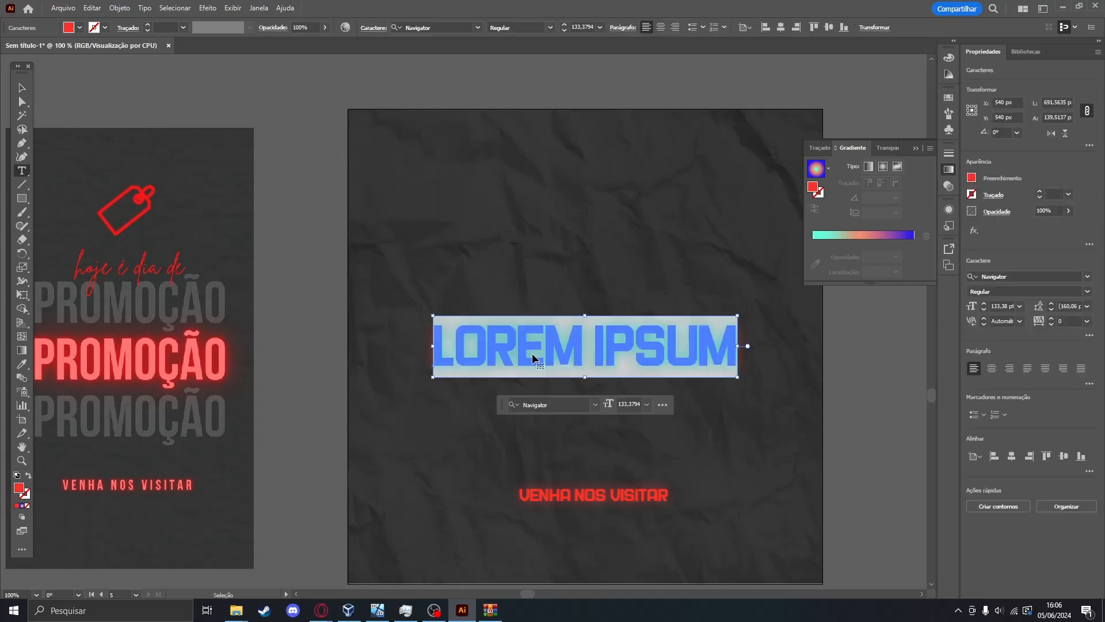
{"action": "key", "text": "BackSpace"}
{"action": "type", "text": "IMPÉR"}
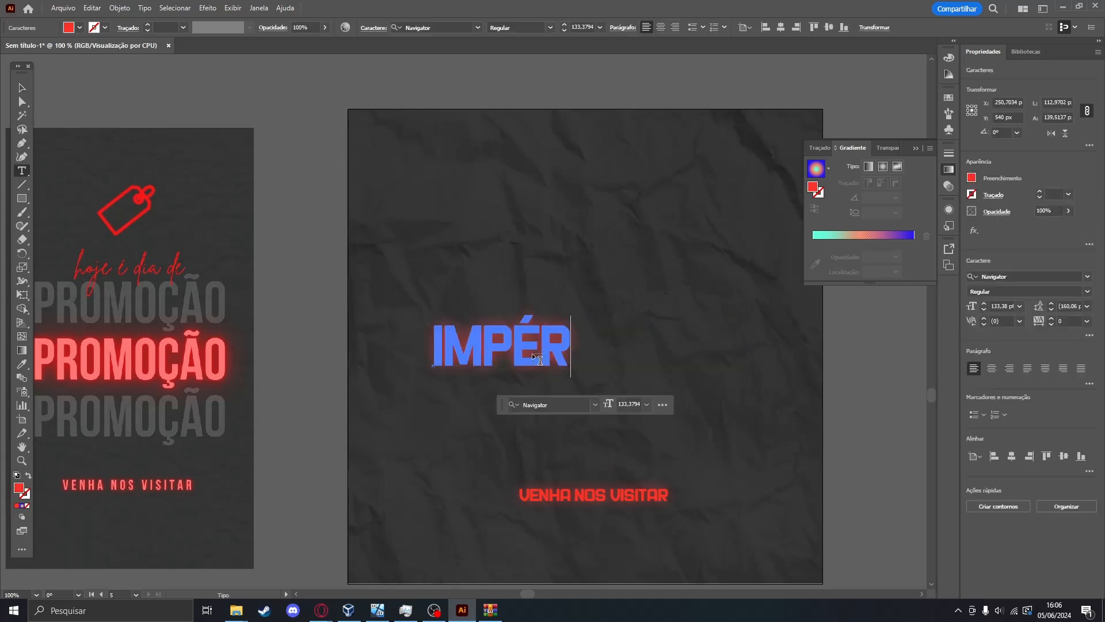
{"action": "key", "text": "BackSpace"}
{"action": "key", "text": "BackSpace"}
{"action": "type", "text": "ERDIVEL"}
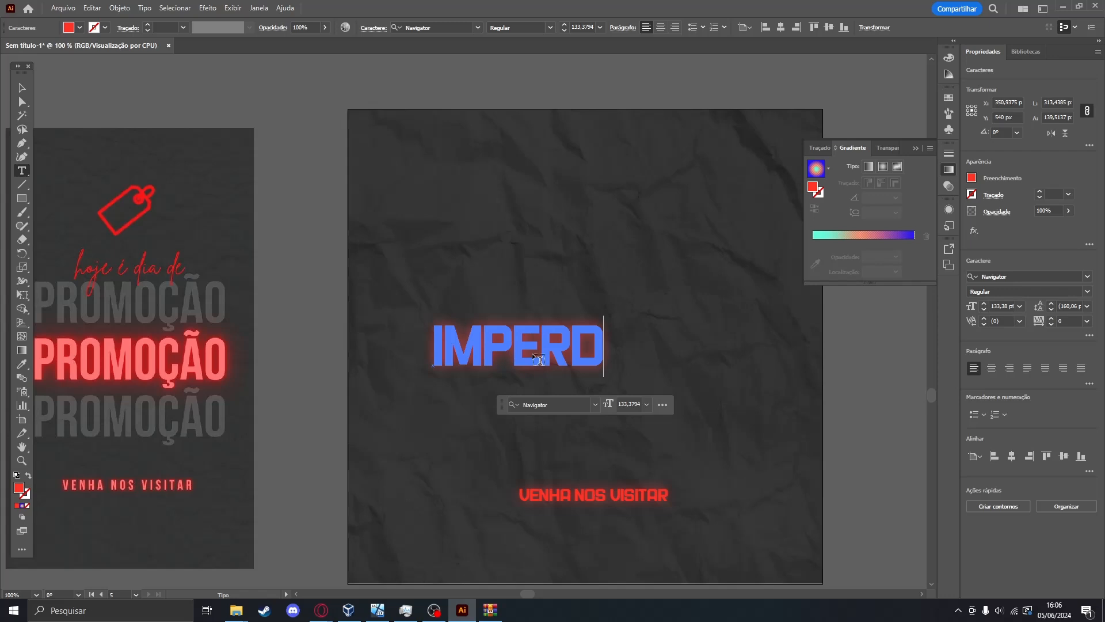
{"action": "key", "text": "BackSpace"}
{"action": "key", "text": "BackSpace"}
{"action": "key", "text": "BackSpace"}
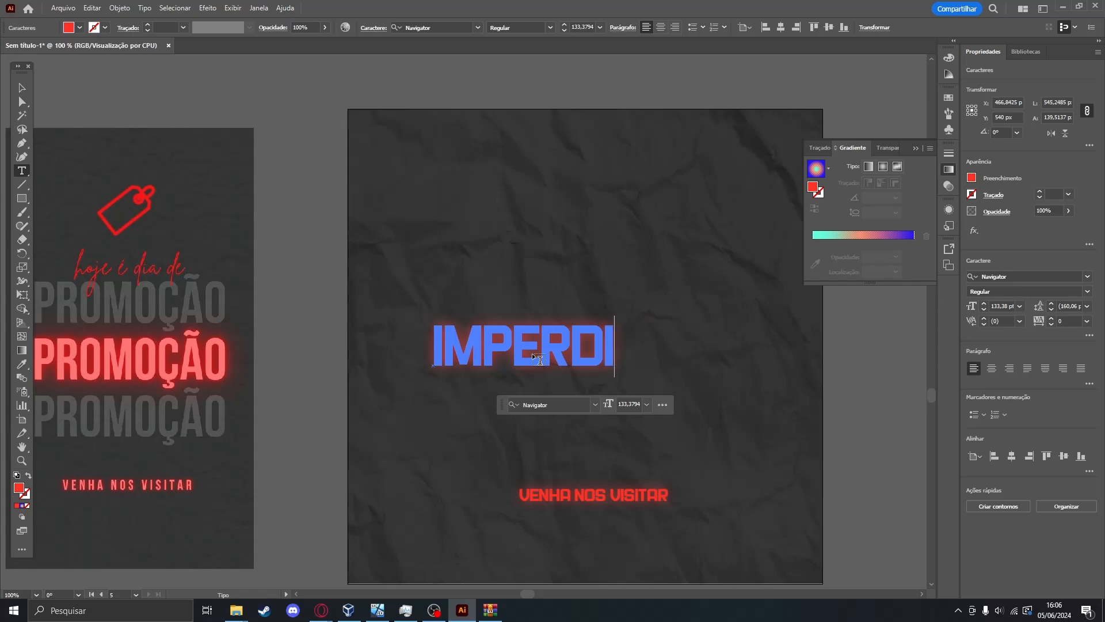
{"action": "key", "text": "BackSpace"}
{"action": "key", "text": "BackSpace"}
{"action": "key", "text": "BackSpace"}
{"action": "key", "text": "BackSpace"}
{"action": "key", "text": "BackSpace"}
{"action": "key", "text": "BackSpace"}
{"action": "key", "text": "BackSpace"}
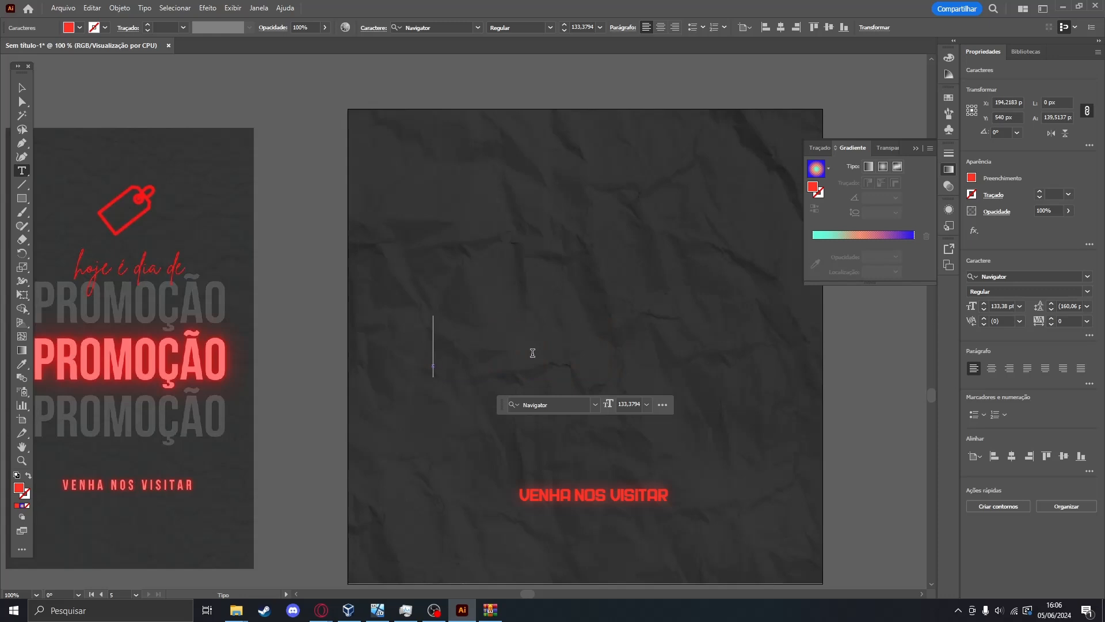
Enter "A ÚNICA DO ANO" as the glowing headline text, with the accent on the Ú.
{"action": "type", "text": "A UNICA DO"}
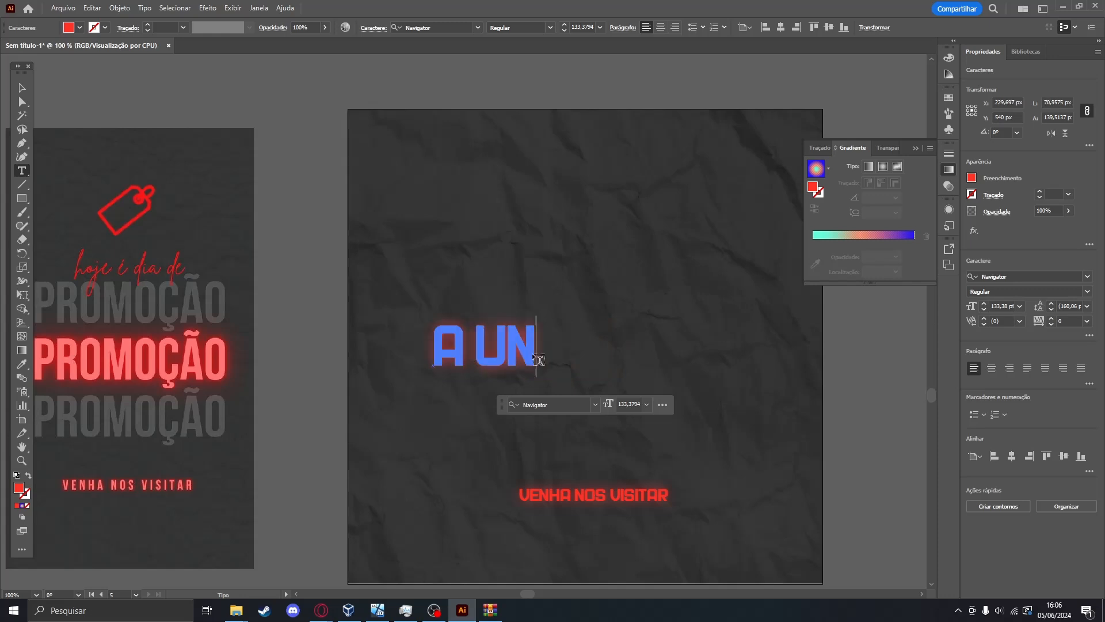
{"action": "key", "text": "BackSpace"}
{"action": "key", "text": "BackSpace"}
{"action": "key", "text": "BackSpace"}
{"action": "key", "text": "BackSpace"}
{"action": "key", "text": "BackSpace"}
{"action": "key", "text": "BackSpace"}
{"action": "key", "text": "BackSpace"}
{"action": "key", "text": "BackSpace"}
{"action": "type", "text": "ÚNICA DO ANO"}
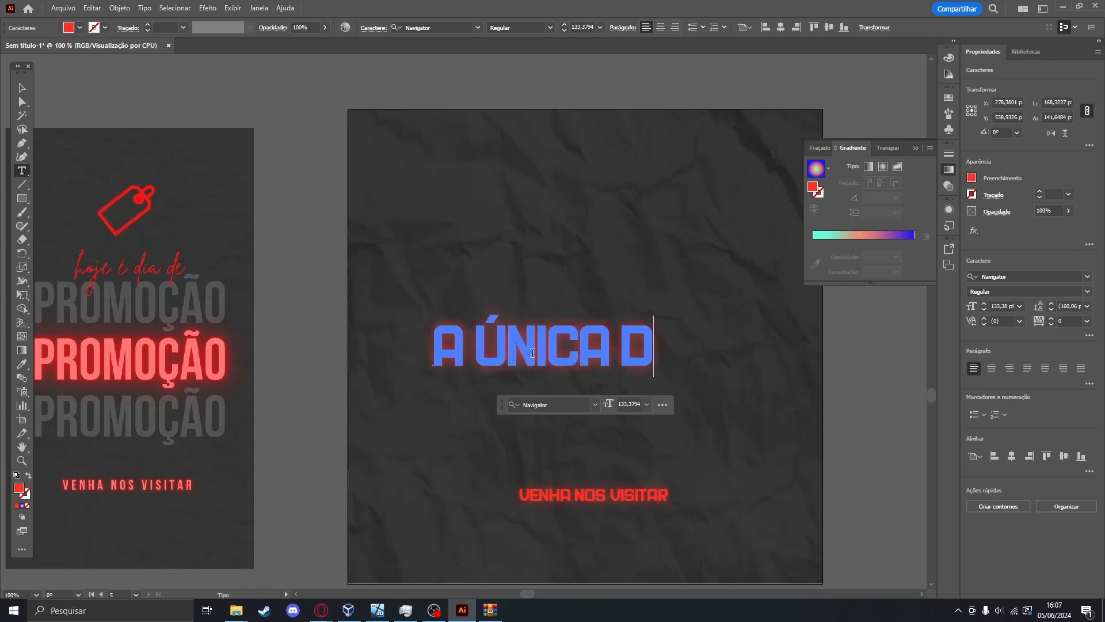
{"action": "left_click", "coordinate": [891, 378]}
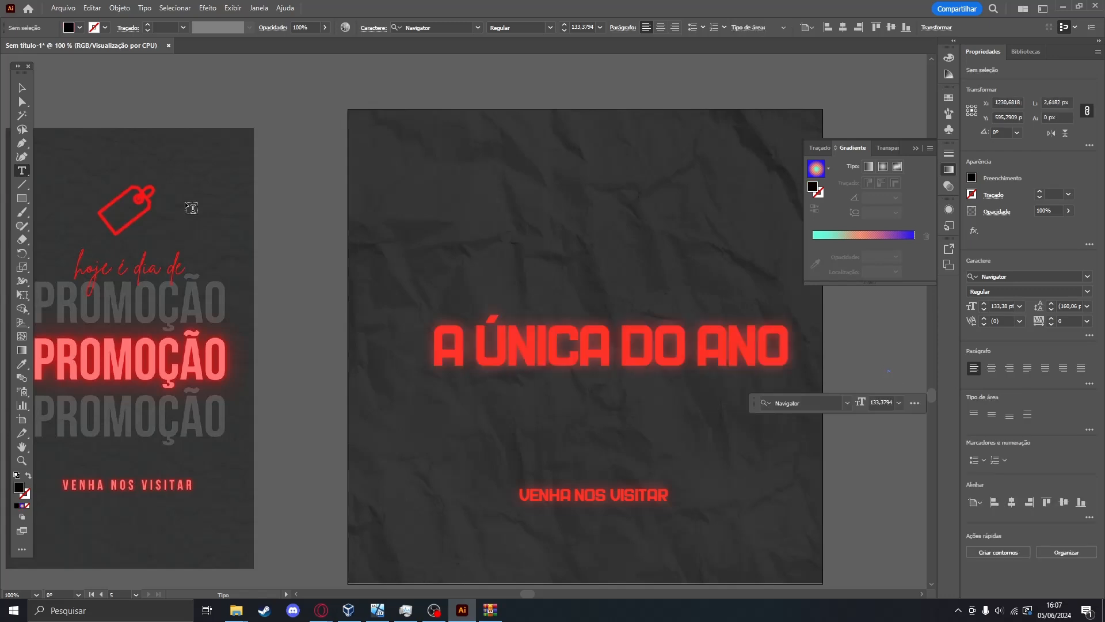
Move the "A ÚNICA DO ANO" headline so that it sits roughly centered on the paper background.
{"action": "left_click", "coordinate": [21, 89]}
{"action": "left_click_drag", "start_coordinate": [552, 354], "coordinate": [525, 345]}
{"action": "left_click", "coordinate": [768, 352]}
{"action": "left_click_drag", "start_coordinate": [622, 352], "coordinate": [633, 357]}
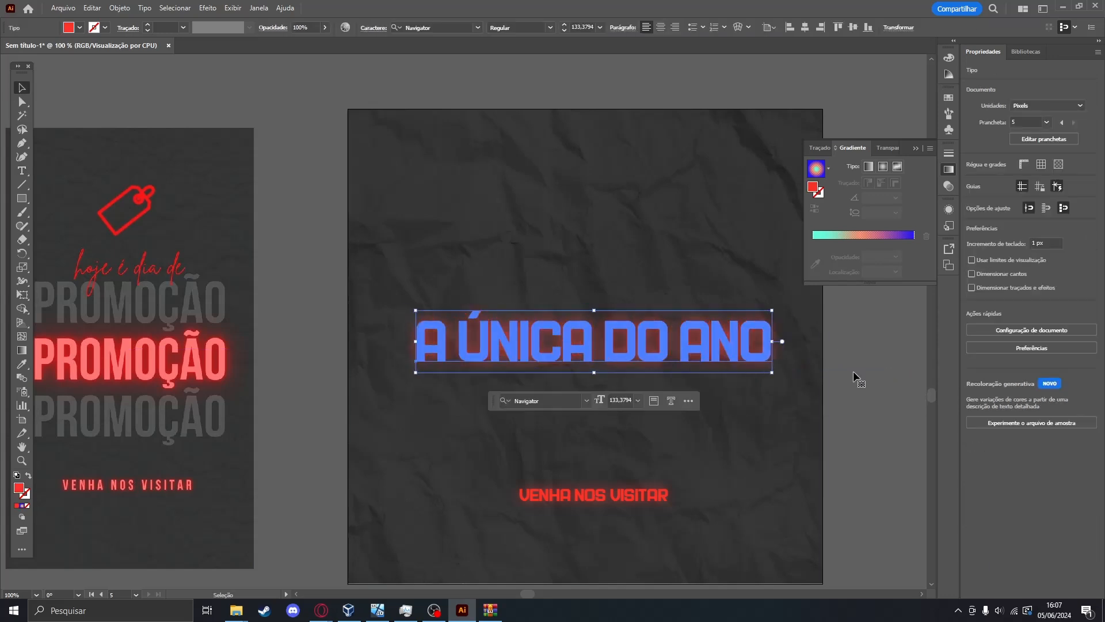
{"action": "left_click", "coordinate": [778, 358]}
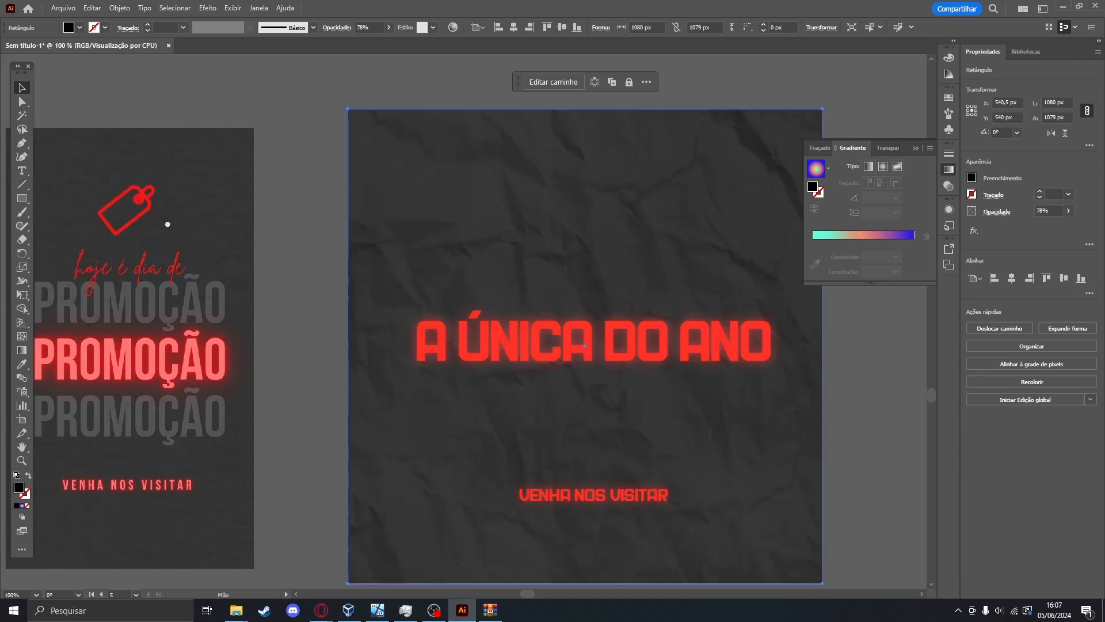
Switch to the browser, search for "ICONS free" in a new tab, and open Flaticon.
{"action": "left_click_drag", "start_coordinate": [168, 224], "coordinate": [237, 207]}
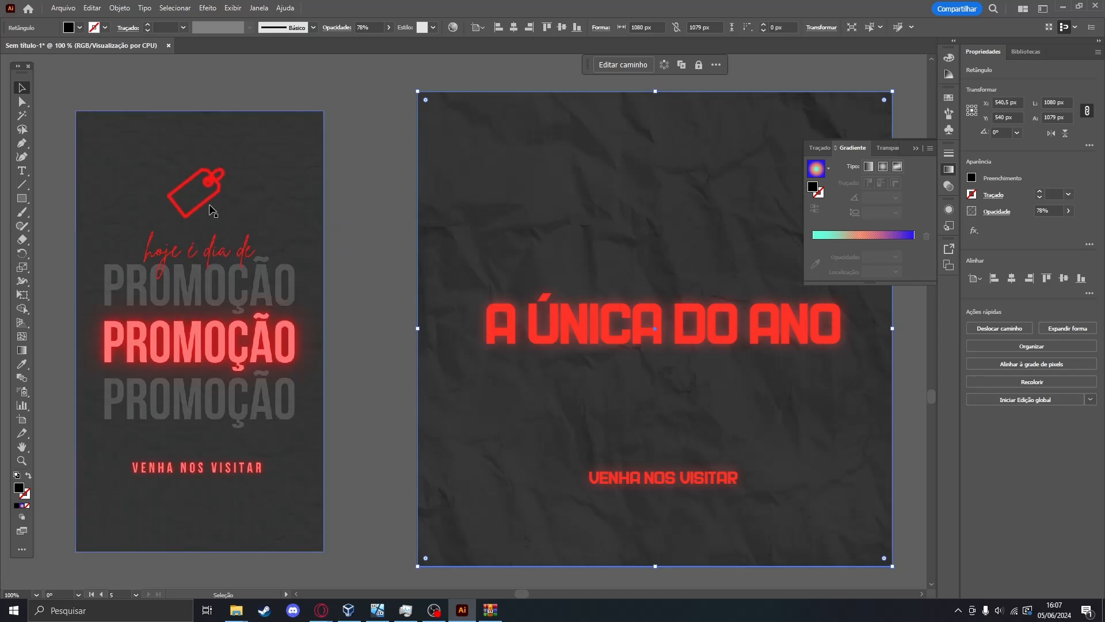
{"action": "mouse_move", "coordinate": [322, 610]}
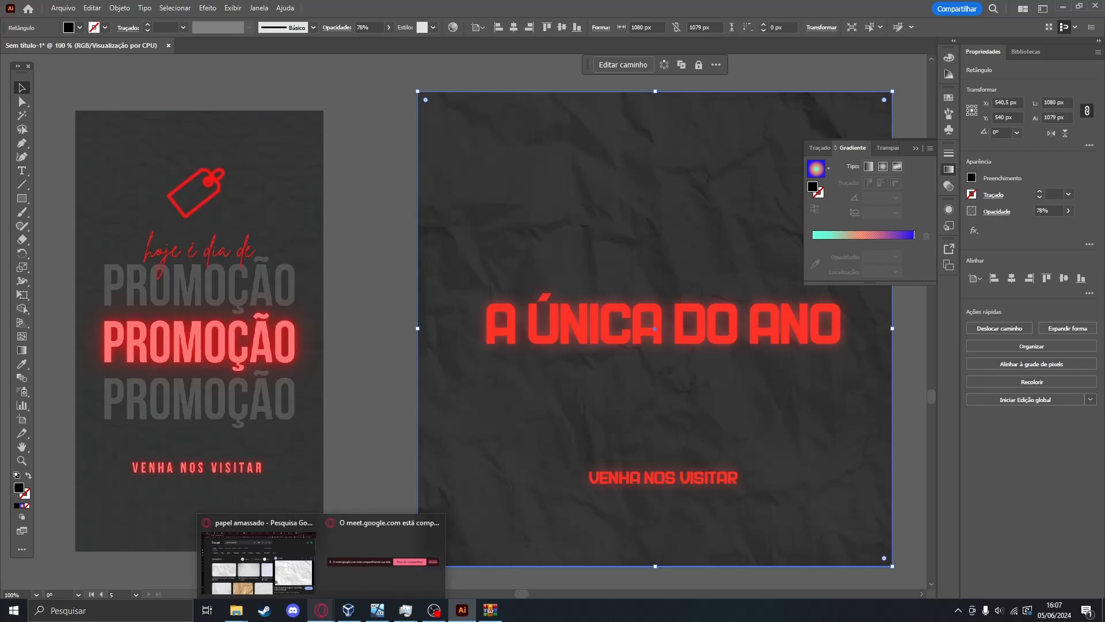
{"action": "left_click", "coordinate": [259, 553]}
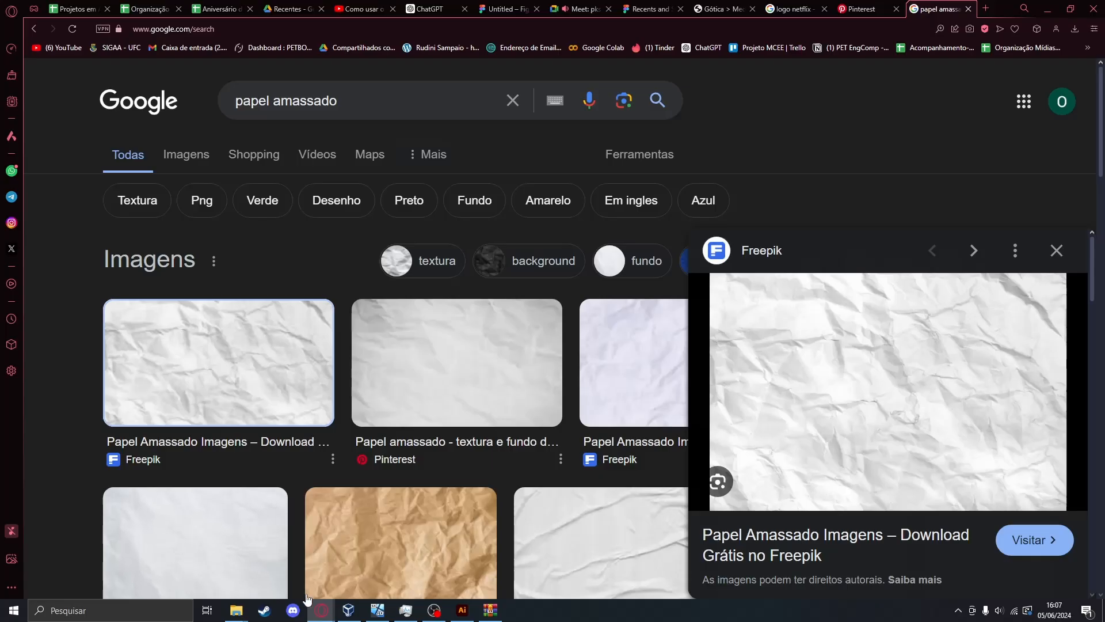
{"action": "left_click", "coordinate": [986, 9]}
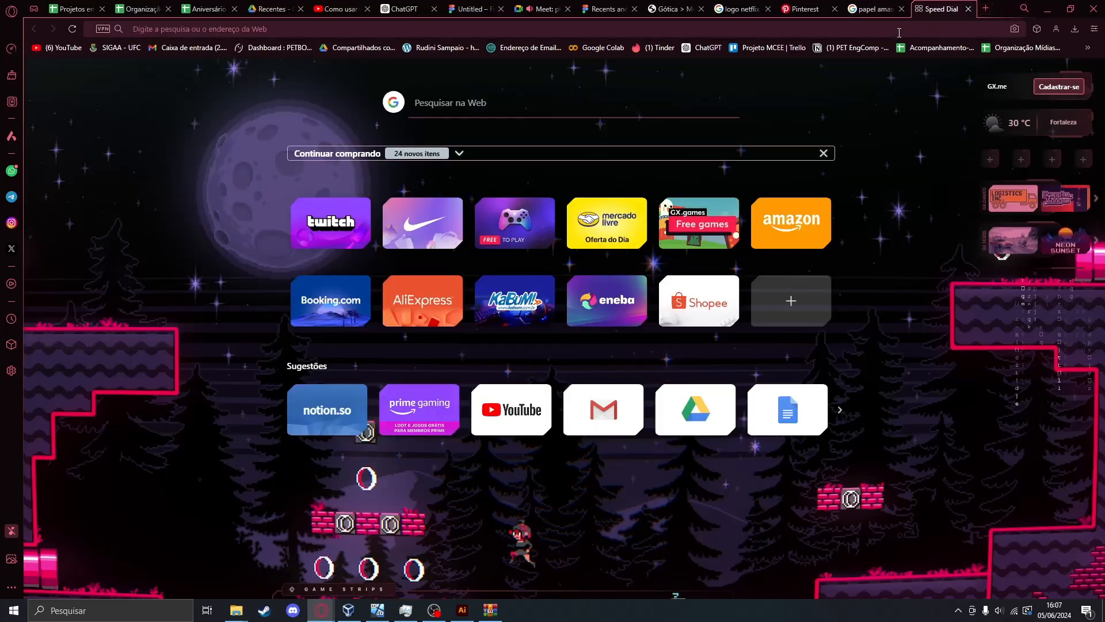
{"action": "type", "text": "ICONS "}
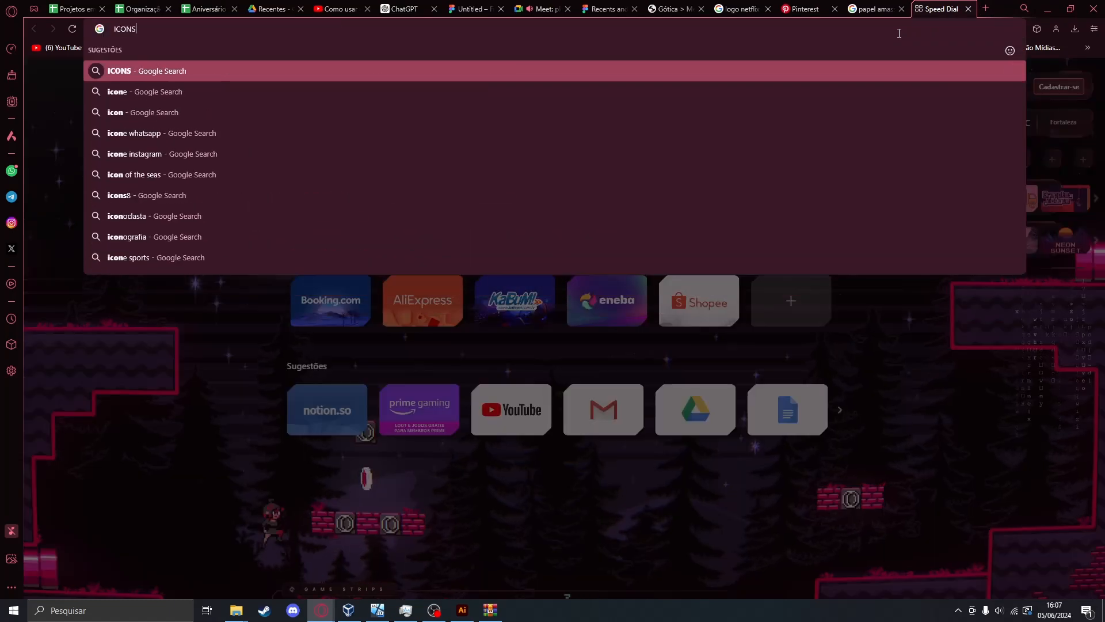
{"action": "type", "text": "free"}
{"action": "key", "text": "Return"}
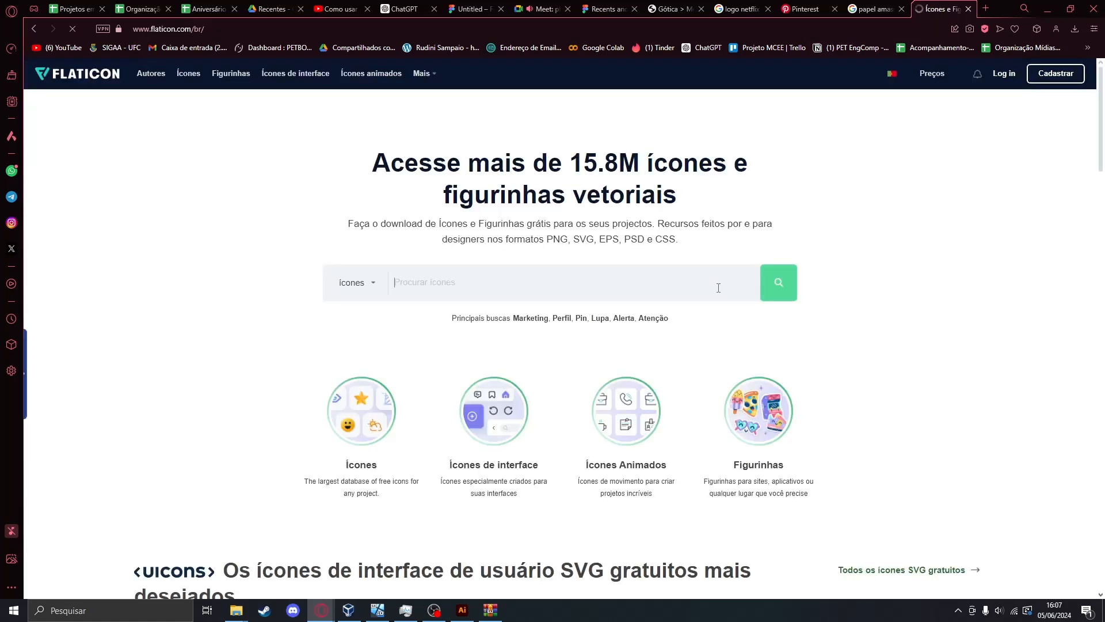
Look through the icon collections on the Flaticon home page and dismiss the Google account prompt.
{"action": "scroll", "coordinate": [718, 292], "scroll_direction": "down", "scroll_amount": 5}
{"action": "scroll", "coordinate": [376, 386], "scroll_direction": "down", "scroll_amount": 12}
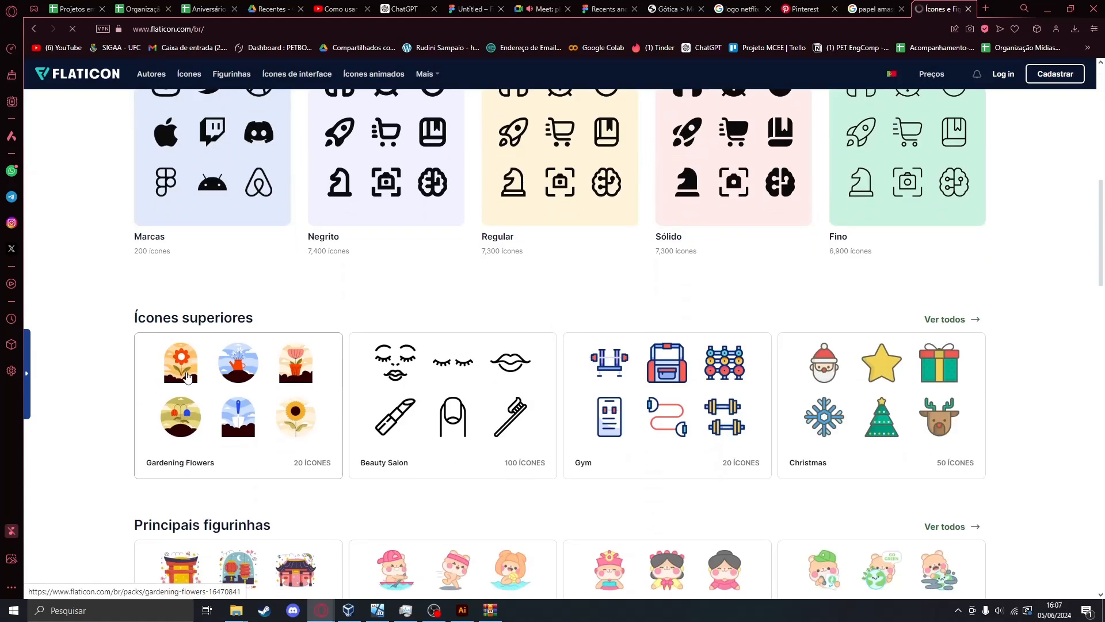
{"action": "scroll", "coordinate": [376, 387], "scroll_direction": "up", "scroll_amount": 10}
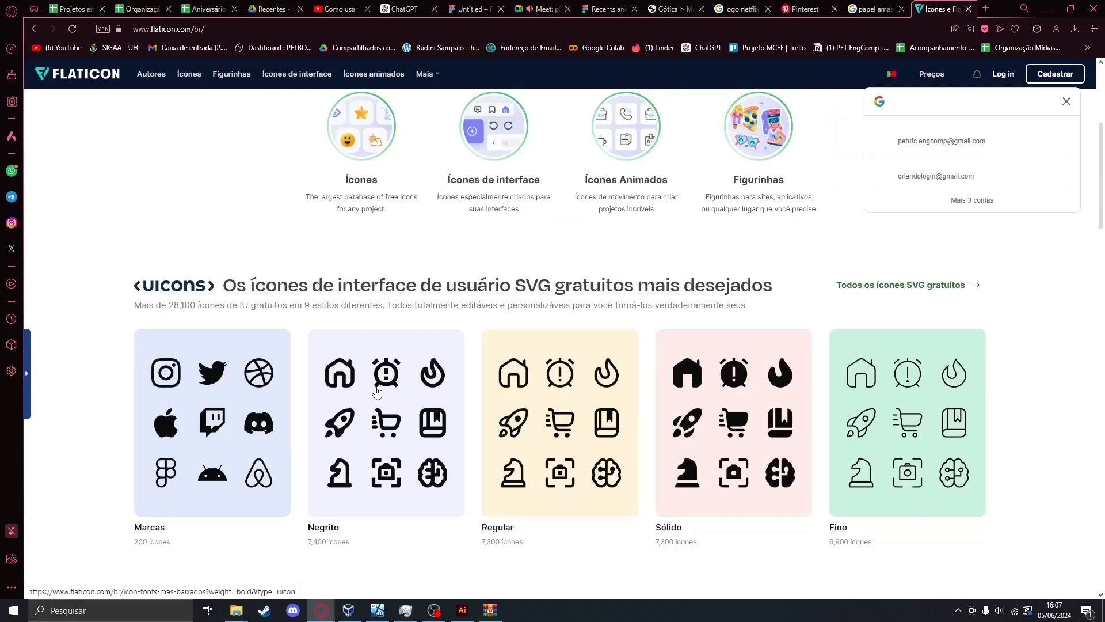
{"action": "scroll", "coordinate": [378, 388], "scroll_direction": "down", "scroll_amount": 3}
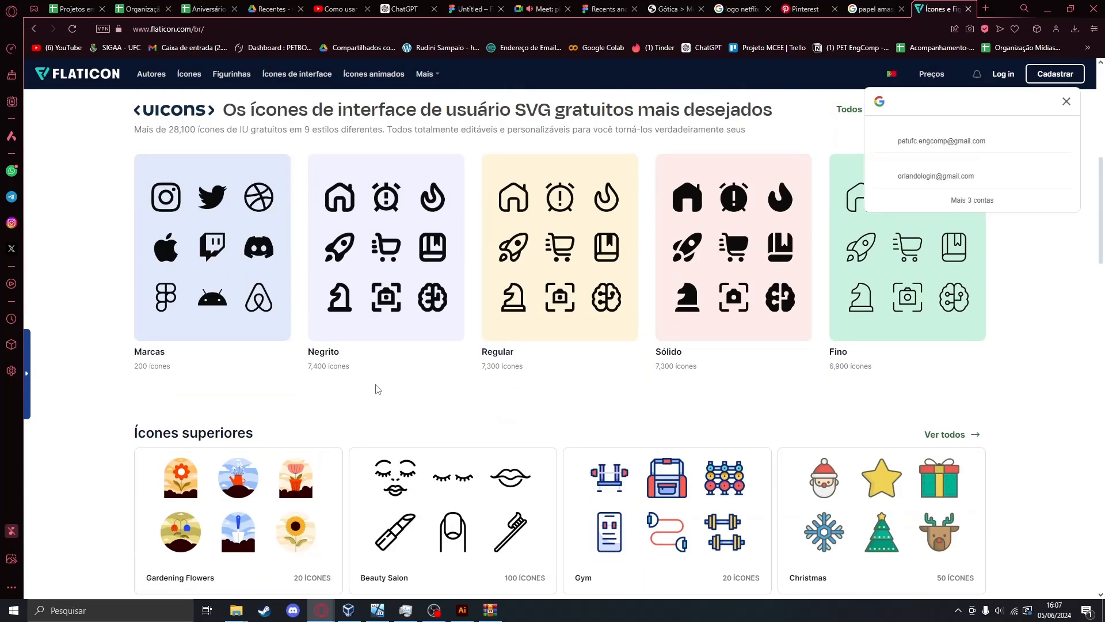
{"action": "left_click", "coordinate": [1065, 111]}
{"action": "scroll", "coordinate": [580, 378], "scroll_direction": "up", "scroll_amount": 4}
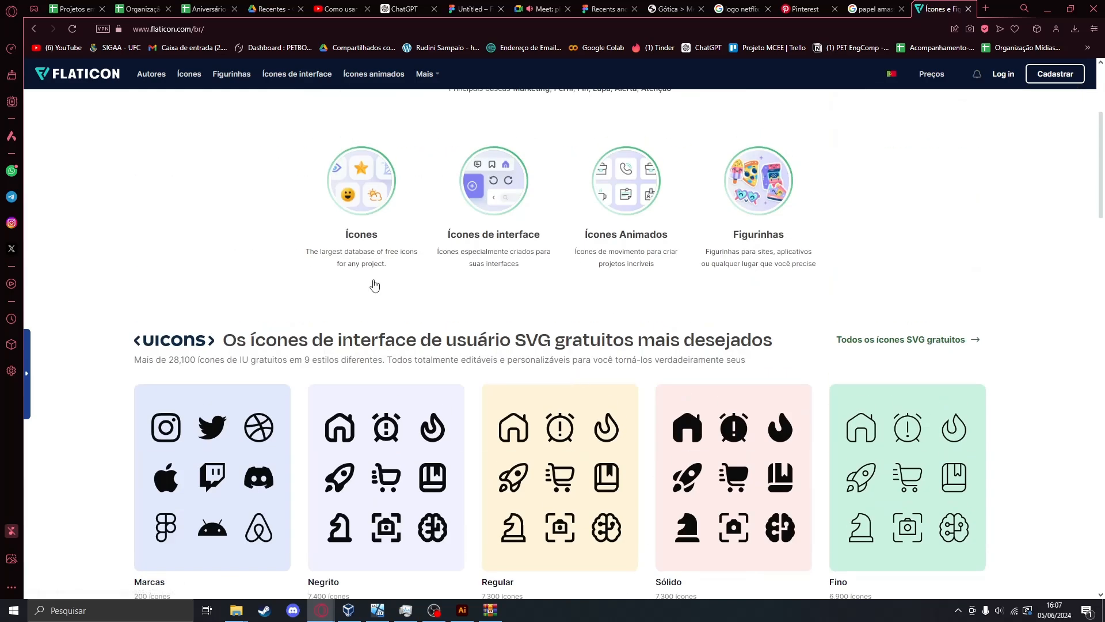
{"action": "scroll", "coordinate": [374, 285], "scroll_direction": "down", "scroll_amount": 2}
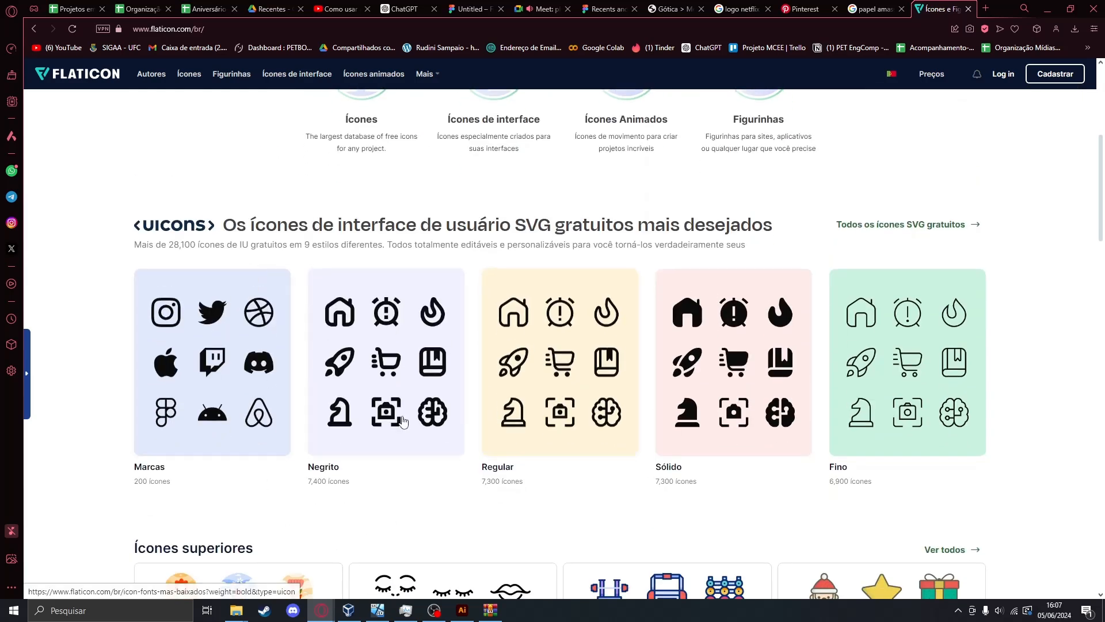
Search Flaticon for "promo" icons and look through the results.
{"action": "scroll", "coordinate": [424, 141], "scroll_direction": "up", "scroll_amount": 6}
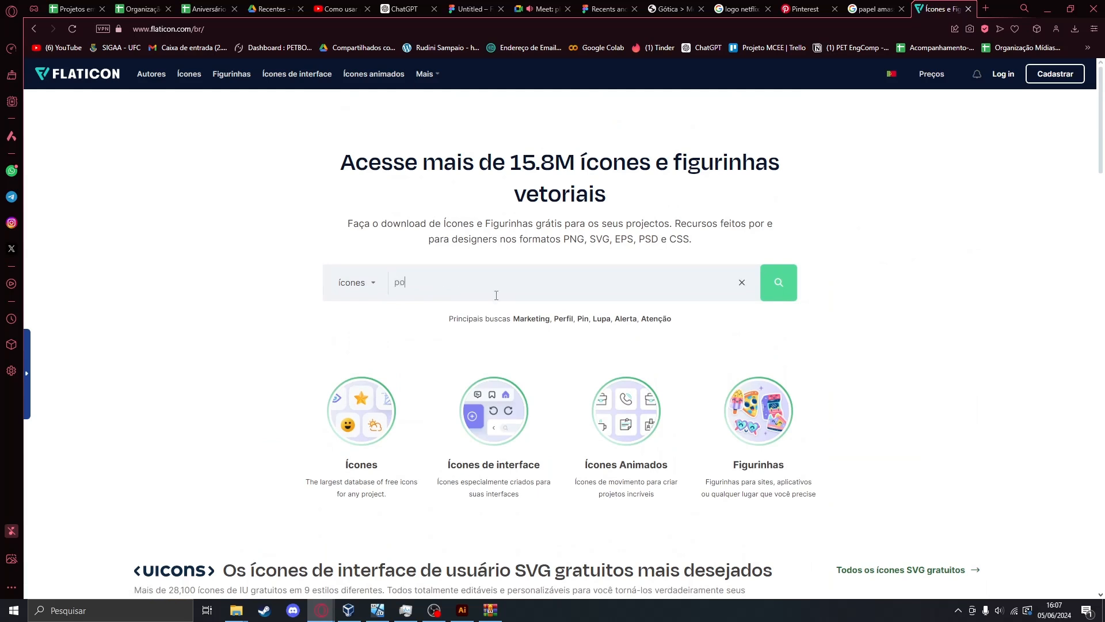
{"action": "key", "text": "Return"}
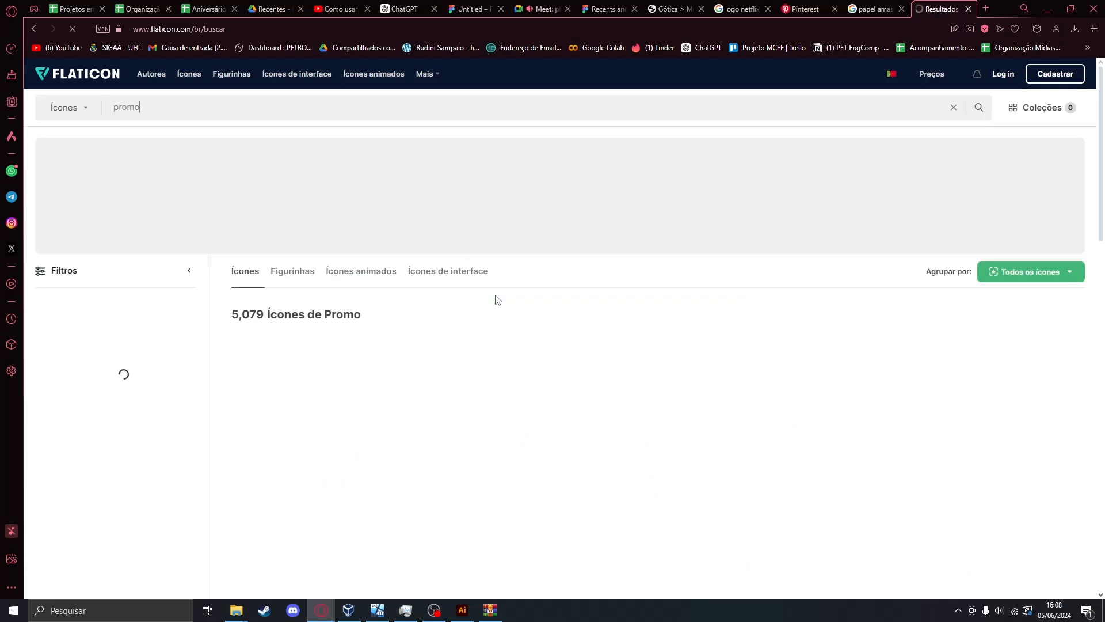
{"action": "scroll", "coordinate": [507, 290], "scroll_direction": "down", "scroll_amount": 4}
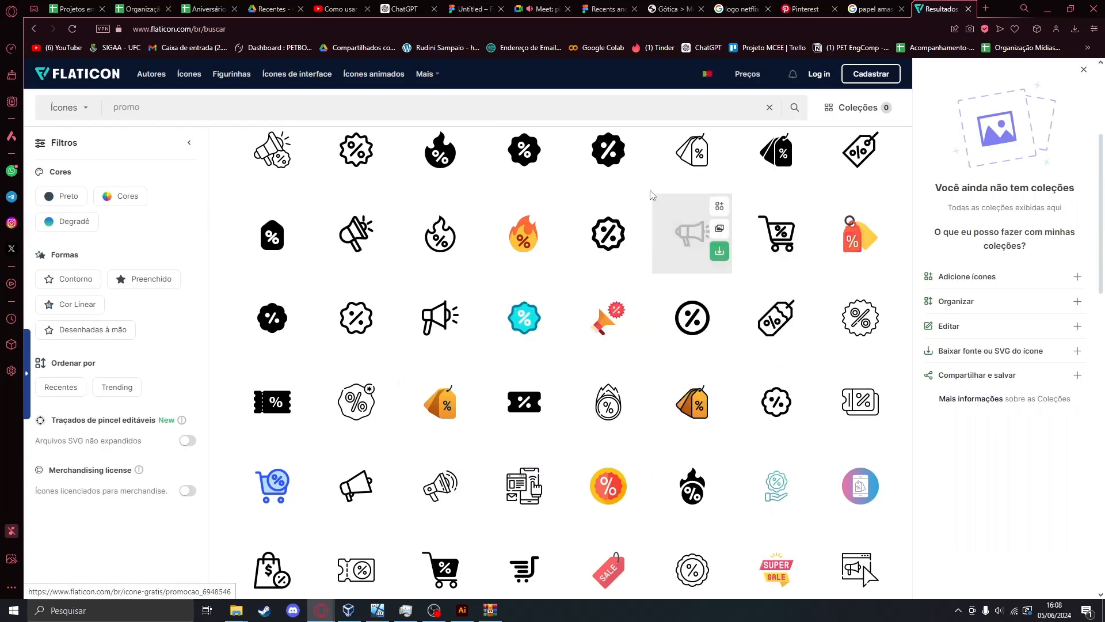
{"action": "scroll", "coordinate": [460, 391], "scroll_direction": "up", "scroll_amount": 2}
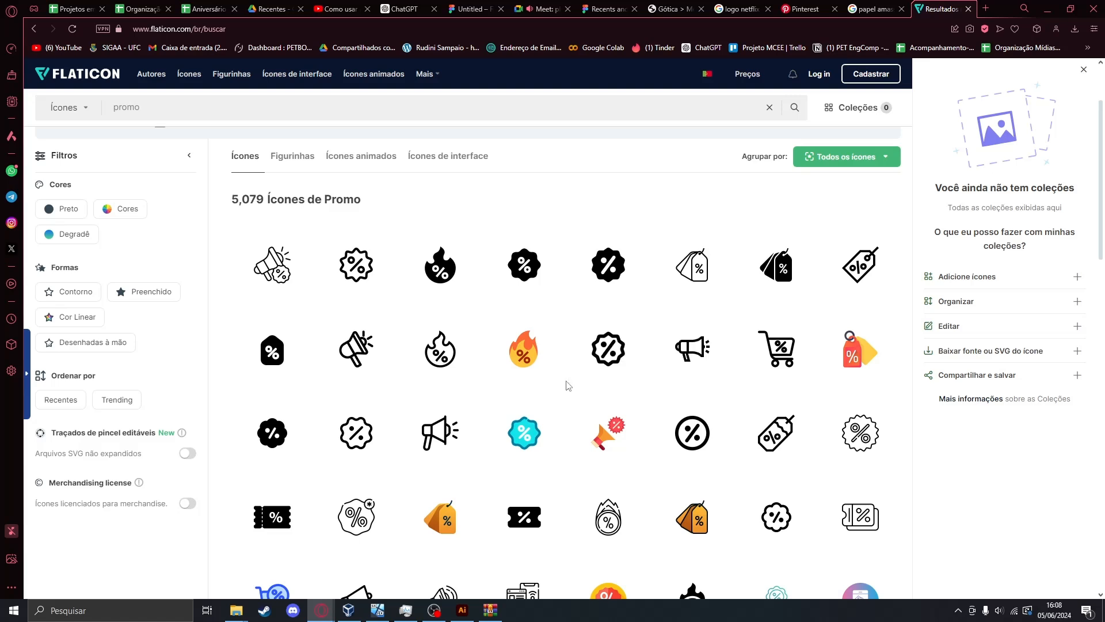
Open the solid black flame icon with the percent sign and copy it as a PNG.
{"action": "left_click", "coordinate": [436, 265]}
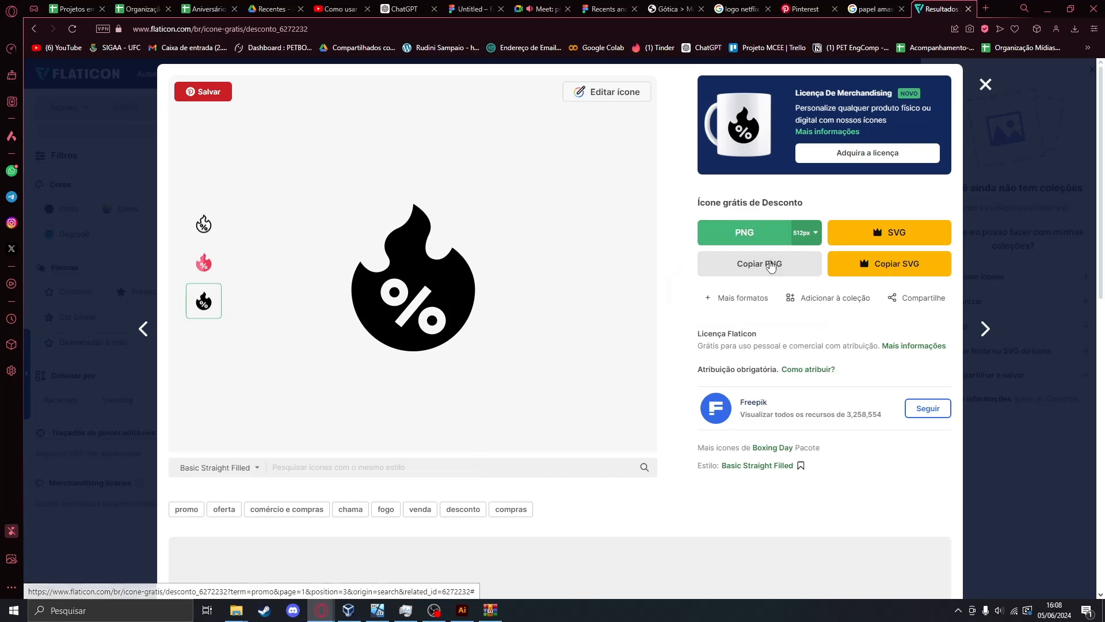
{"action": "left_click", "coordinate": [772, 263]}
{"action": "mouse_move", "coordinate": [453, 615]}
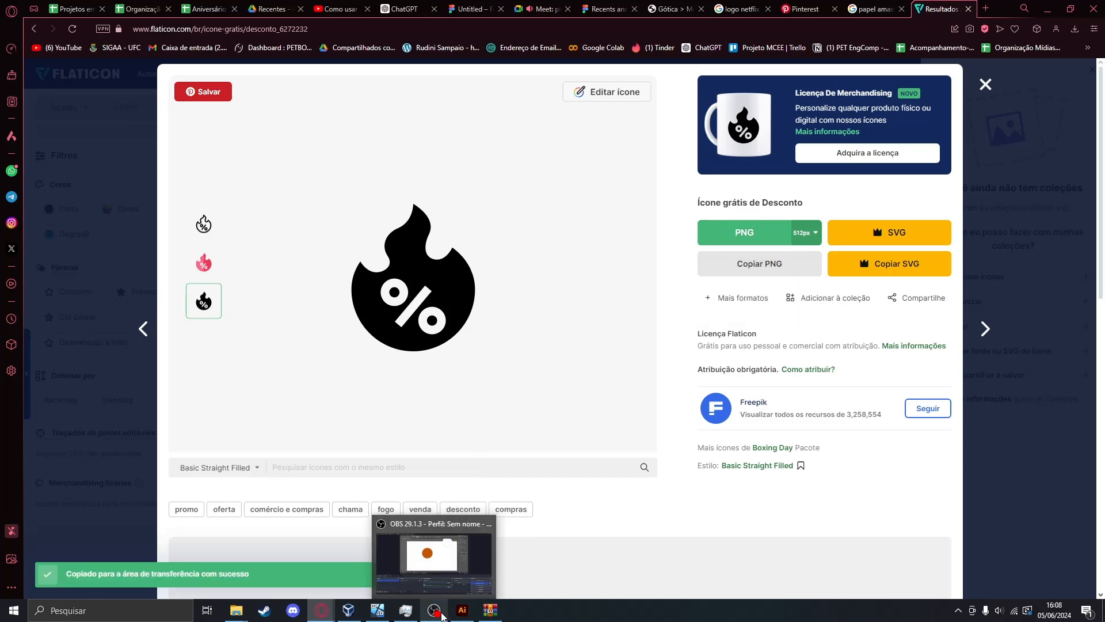
Switch to Illustrator, try placing the copied flame icon in the document, and undo the move and paste.
{"action": "left_click", "coordinate": [460, 611]}
{"action": "key", "text": "ctrl+v"}
{"action": "left_click_drag", "start_coordinate": [463, 352], "coordinate": [403, 476]}
{"action": "key", "text": "ctrl+z"}
{"action": "key", "text": "ctrl+z"}
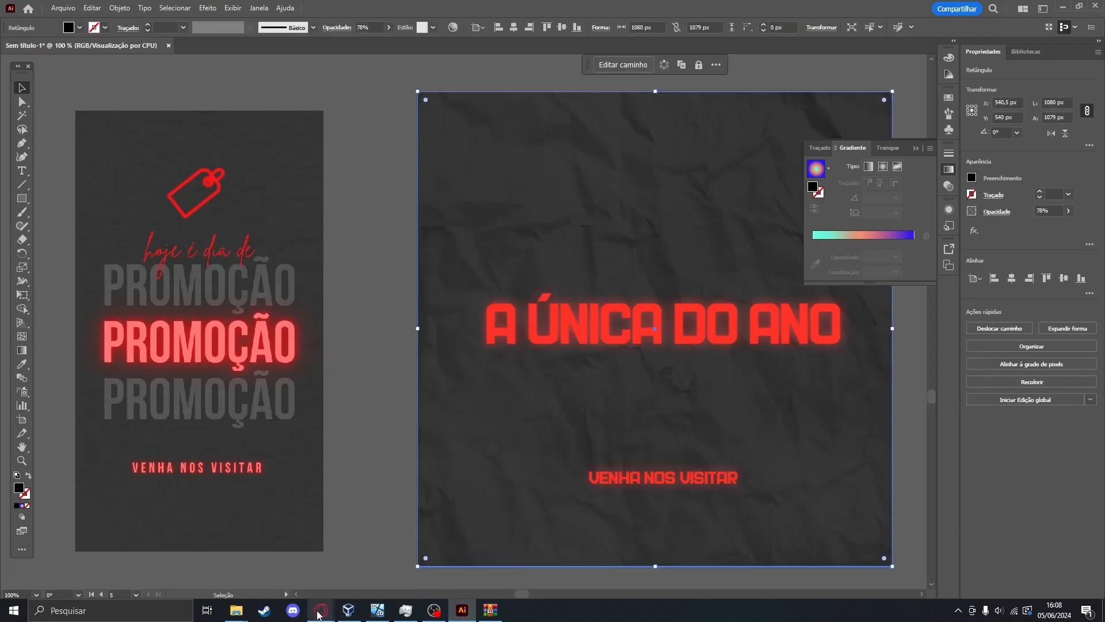
Return to the flame-with-percent icon on Flaticon and download it as a free PNG.
{"action": "mouse_move", "coordinate": [317, 612]}
{"action": "left_click", "coordinate": [260, 556]}
{"action": "left_click", "coordinate": [753, 229]}
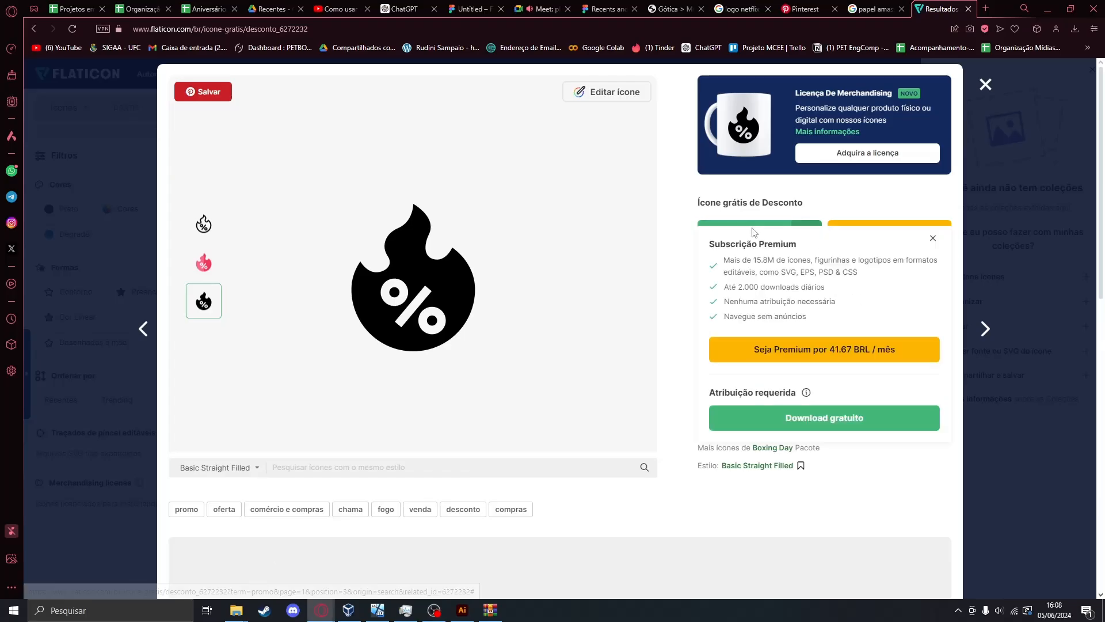
{"action": "left_click", "coordinate": [812, 414]}
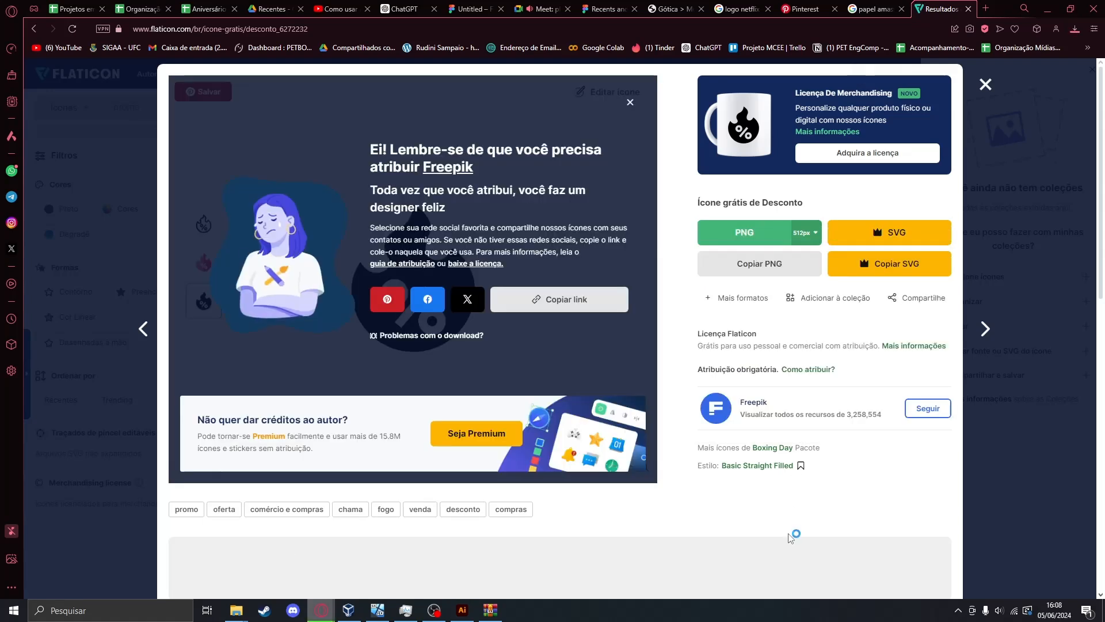
Try to place the downloaded desconto.png onto the Illustrator artboard directly from the browser's downloads.
{"action": "left_click_drag", "start_coordinate": [907, 74], "coordinate": [457, 611]}
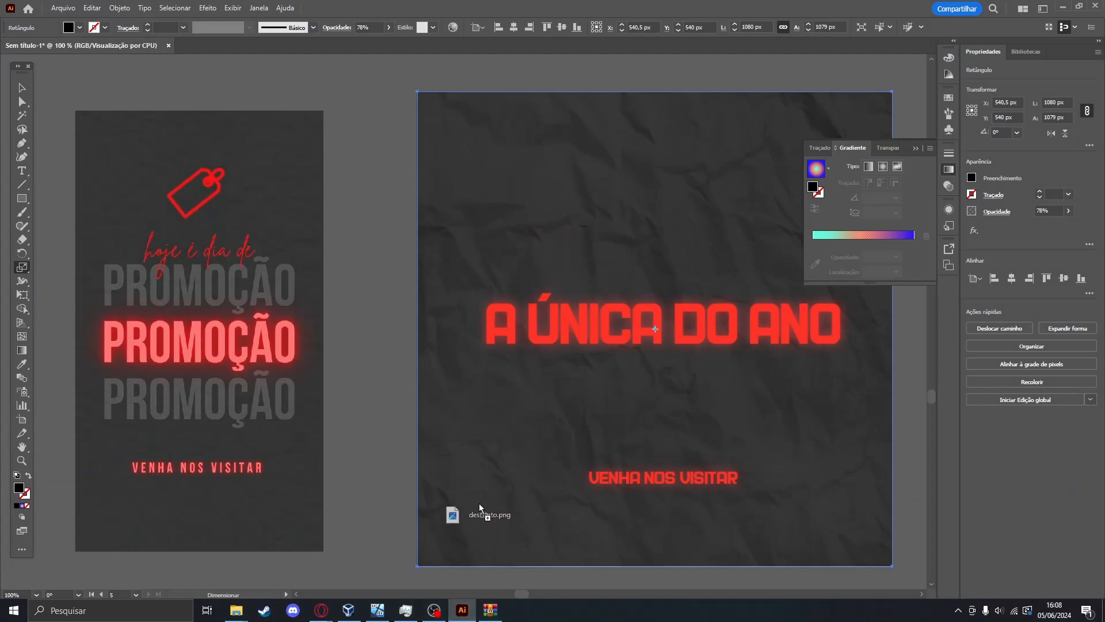
{"action": "left_click_drag", "start_coordinate": [479, 505], "coordinate": [481, 419]}
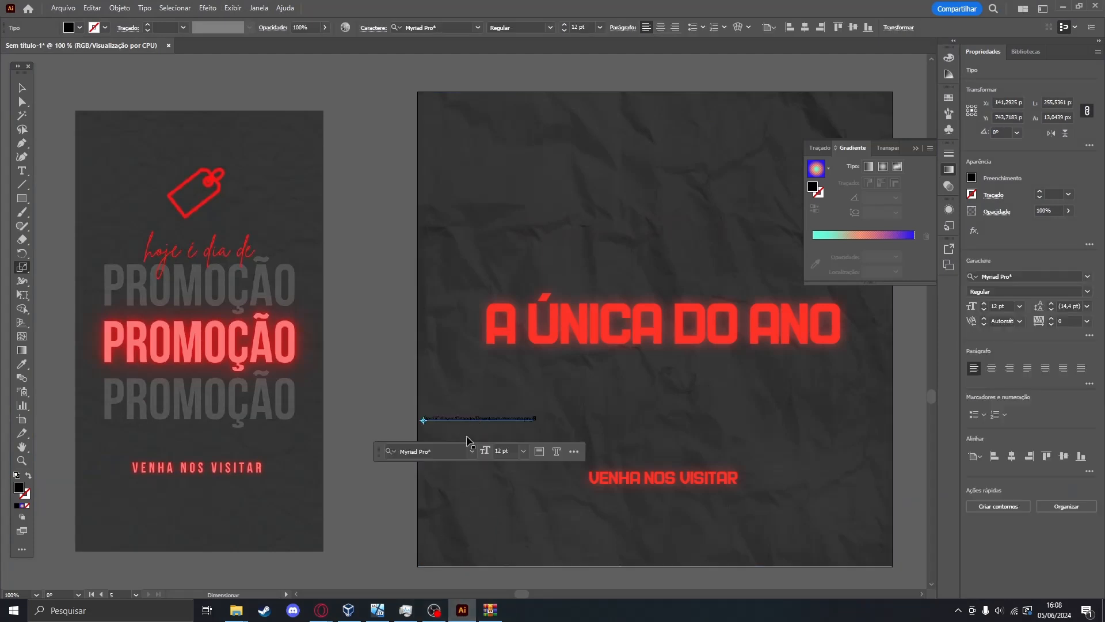
{"action": "scroll", "coordinate": [467, 437], "scroll_direction": "left", "scroll_amount": 1}
{"action": "scroll", "coordinate": [555, 430], "scroll_direction": "up", "scroll_amount": 4}
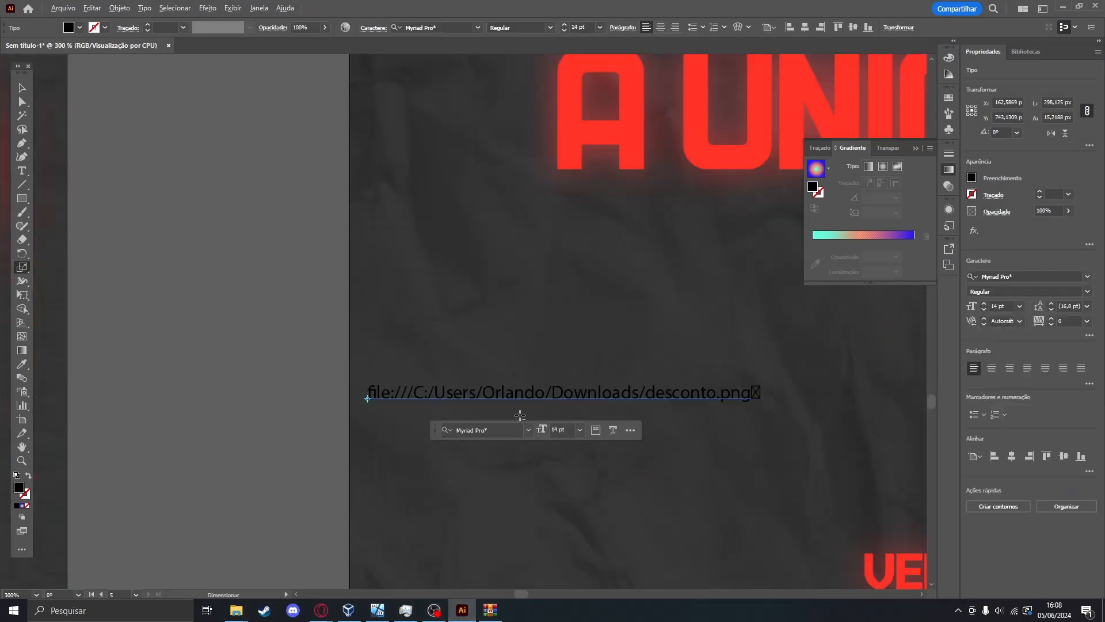
Place desconto.png from the Downloads folder into the Illustrator document and close the folder window.
{"action": "mouse_move", "coordinate": [236, 618]}
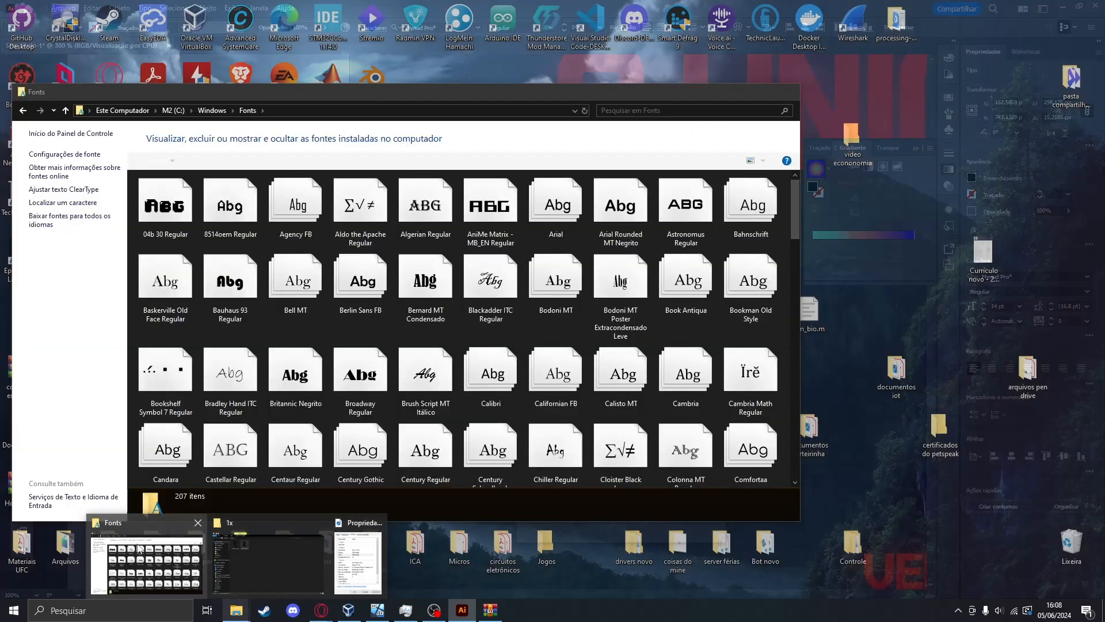
{"action": "left_click", "coordinate": [264, 555]}
{"action": "left_click", "coordinate": [311, 254]}
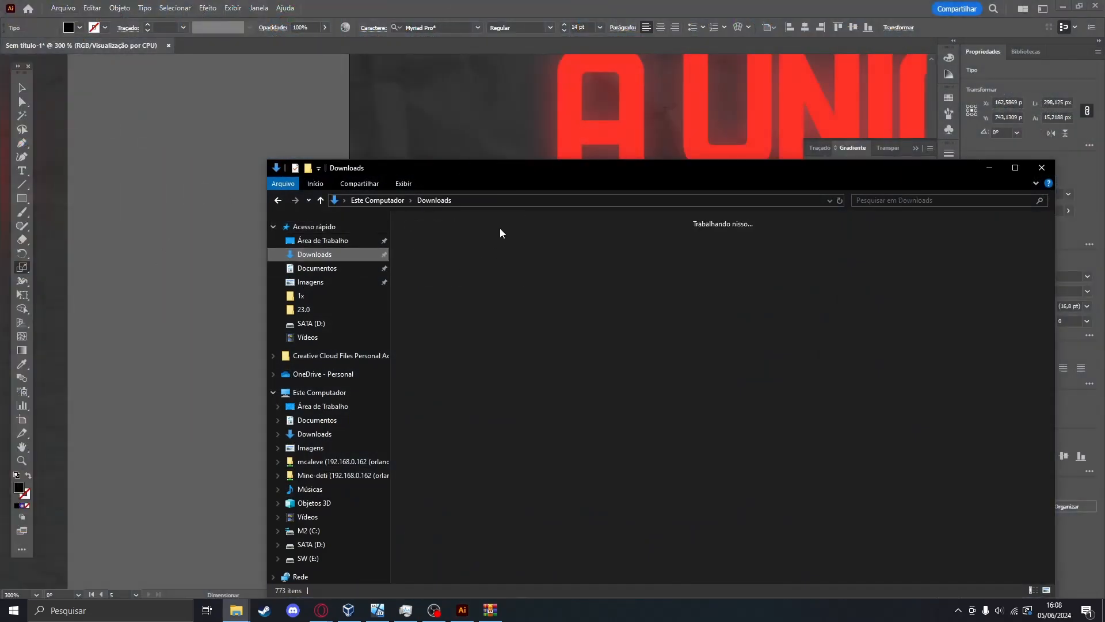
{"action": "left_click_drag", "start_coordinate": [368, 167], "coordinate": [364, 254]}
{"action": "left_click_drag", "start_coordinate": [414, 351], "coordinate": [460, 156]}
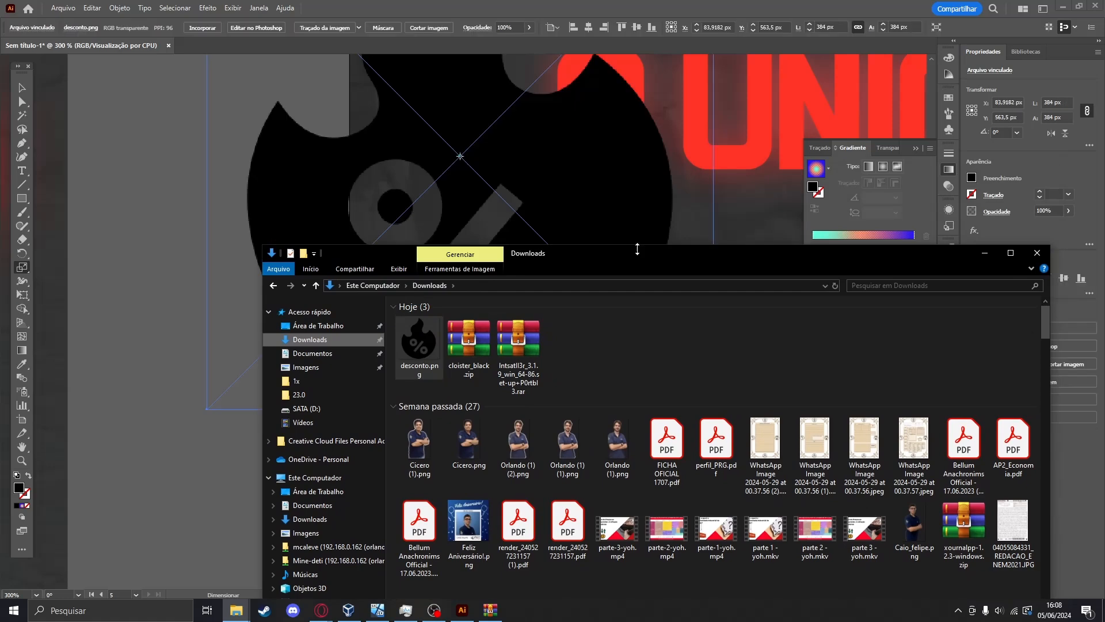
{"action": "scroll", "coordinate": [646, 344], "scroll_direction": "down", "scroll_amount": 10}
{"action": "key", "text": "alt"}
{"action": "left_click", "coordinate": [1037, 253]}
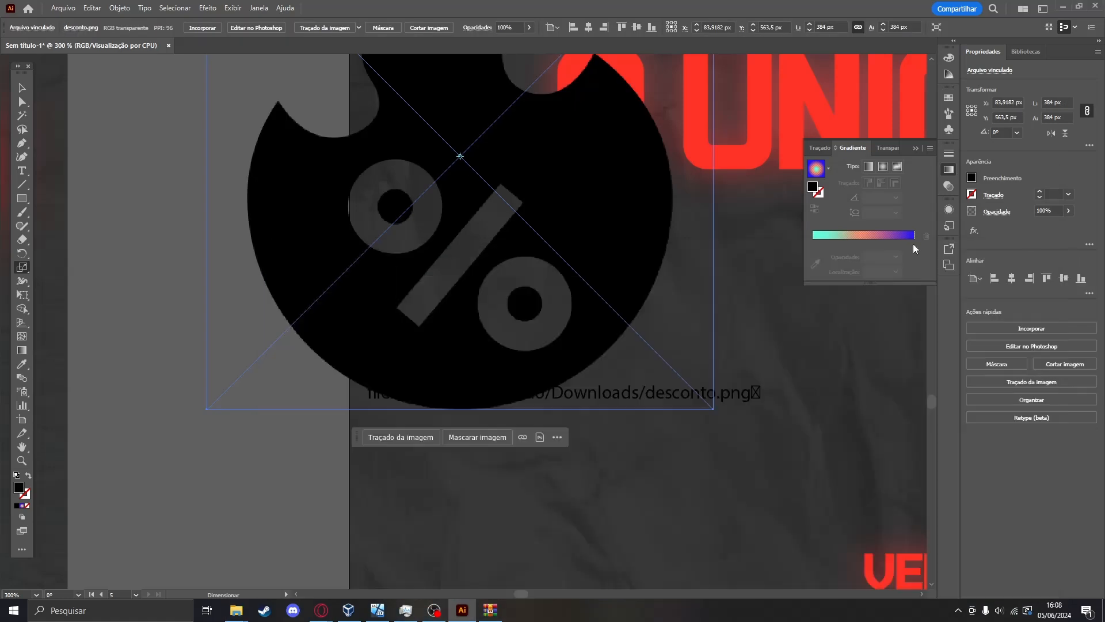
Move the flame image off the post artboard to the empty canvas below the two posts.
{"action": "scroll", "coordinate": [516, 271], "scroll_direction": "down", "scroll_amount": 4}
{"action": "scroll", "coordinate": [516, 271], "scroll_direction": "up", "scroll_amount": 1}
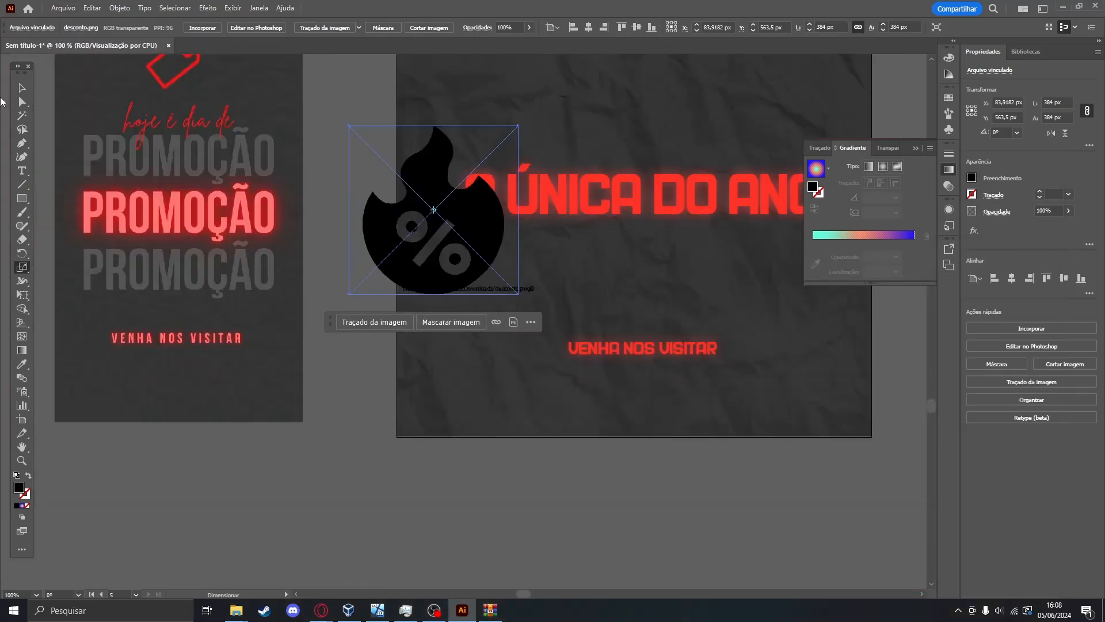
{"action": "left_click", "coordinate": [22, 88]}
{"action": "scroll", "coordinate": [427, 288], "scroll_direction": "up", "scroll_amount": 1}
{"action": "left_click_drag", "start_coordinate": [427, 317], "coordinate": [336, 561]}
{"action": "scroll", "coordinate": [304, 216], "scroll_direction": "down", "scroll_amount": 5}
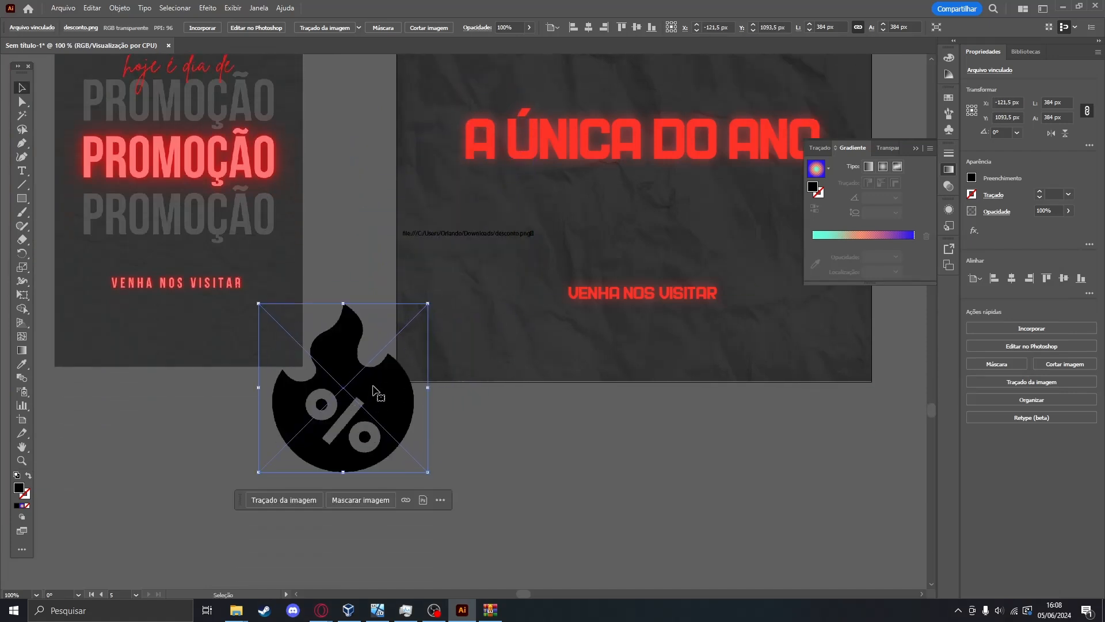
{"action": "left_click_drag", "start_coordinate": [396, 323], "coordinate": [393, 388]}
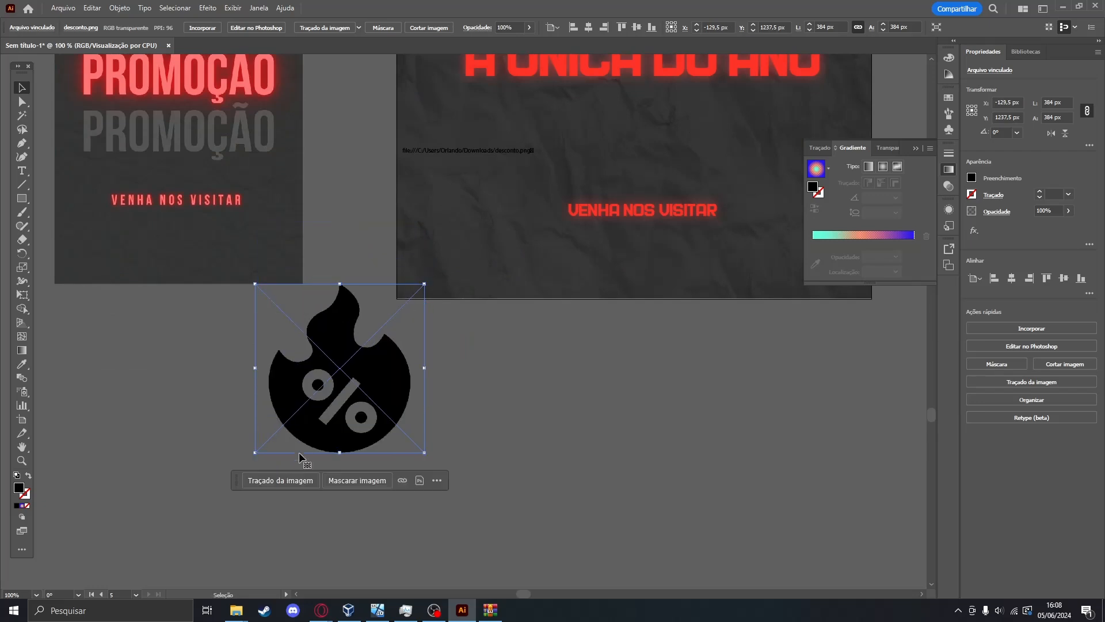
Run Image Trace on the flame image and expand the tracing into editable vector shapes.
{"action": "left_click", "coordinate": [282, 479]}
{"action": "left_click", "coordinate": [518, 369]}
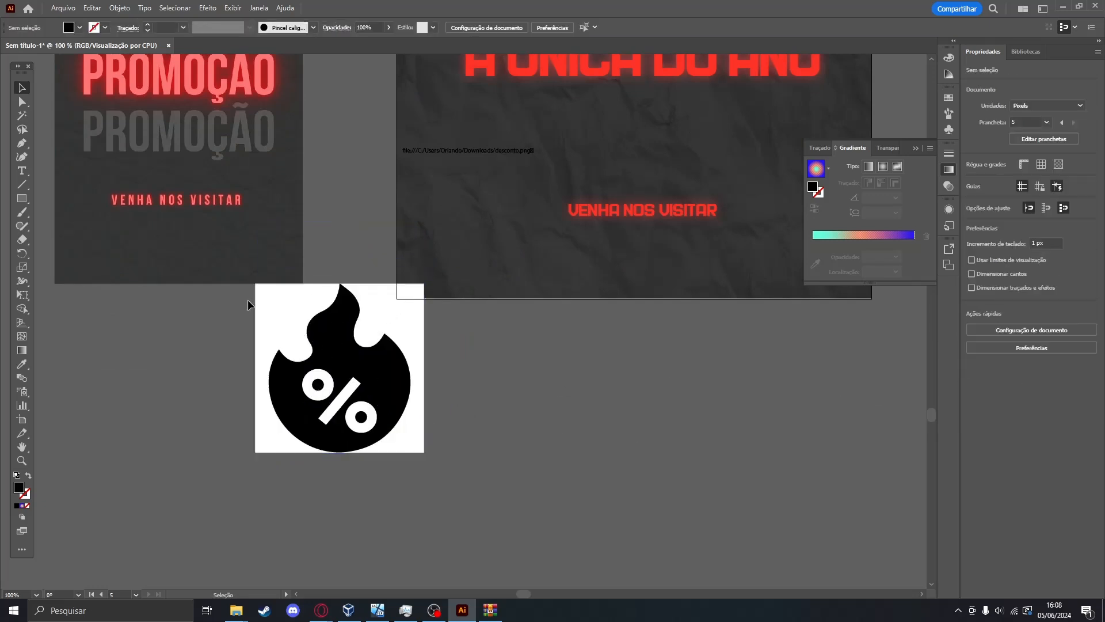
{"action": "left_click", "coordinate": [264, 334]}
{"action": "left_click", "coordinate": [1046, 369]}
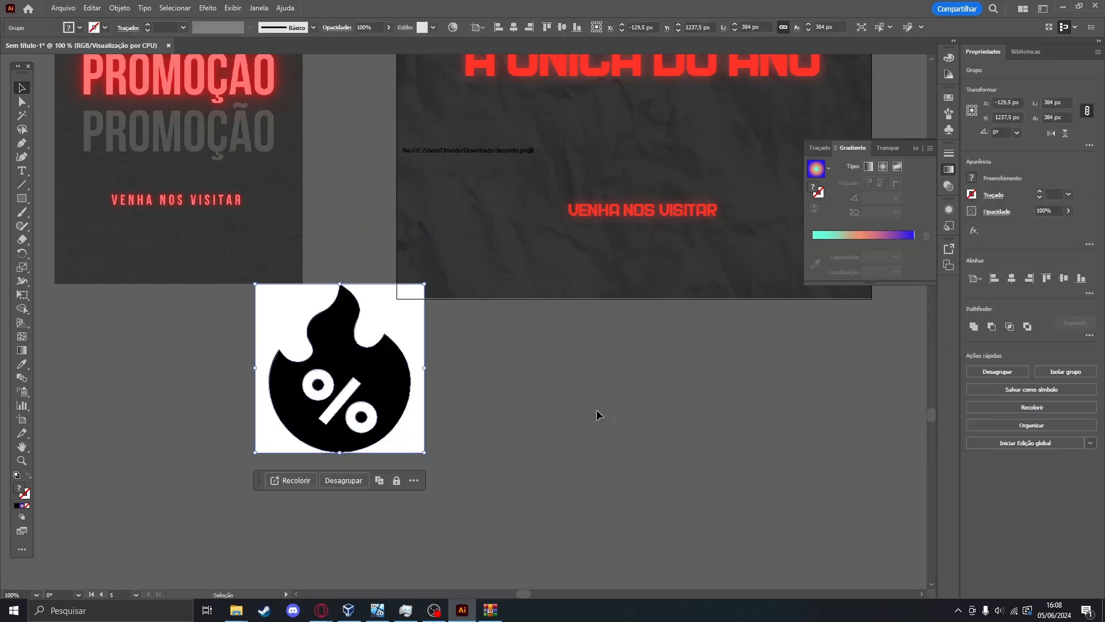
Try to delete the white background from the grouped flame tracing, and undo the deletion.
{"action": "left_click", "coordinate": [597, 414]}
{"action": "left_click", "coordinate": [367, 300]}
{"action": "key", "text": "Delete"}
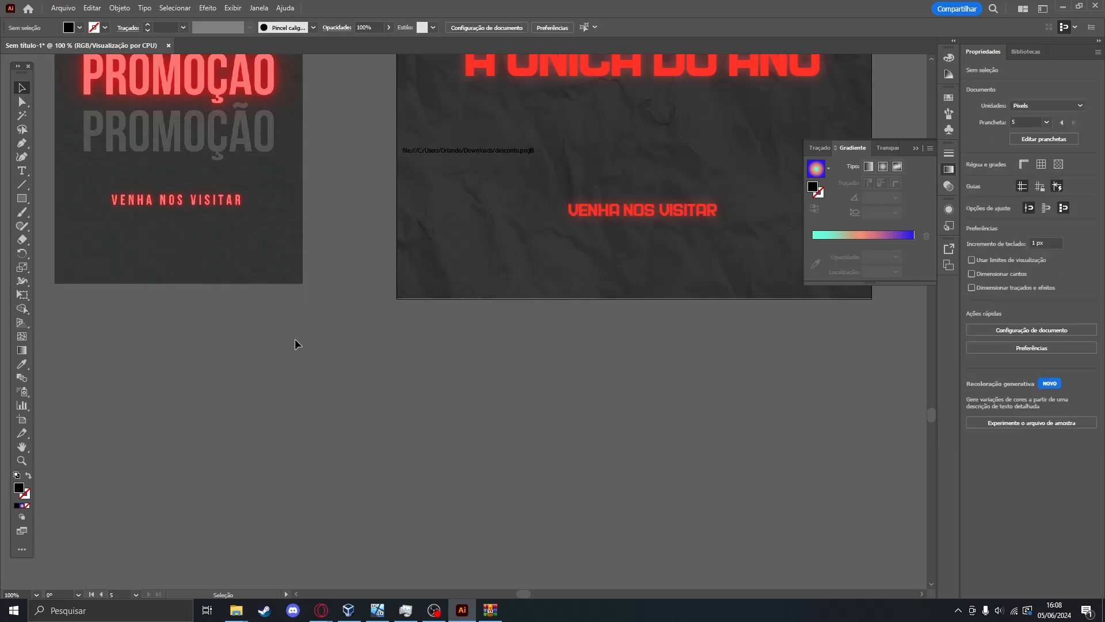
{"action": "key", "text": "ctrl+z"}
Ungroup the traced flame icon and delete its white background.
{"action": "right_click", "coordinate": [324, 402]}
{"action": "left_click", "coordinate": [346, 471]}
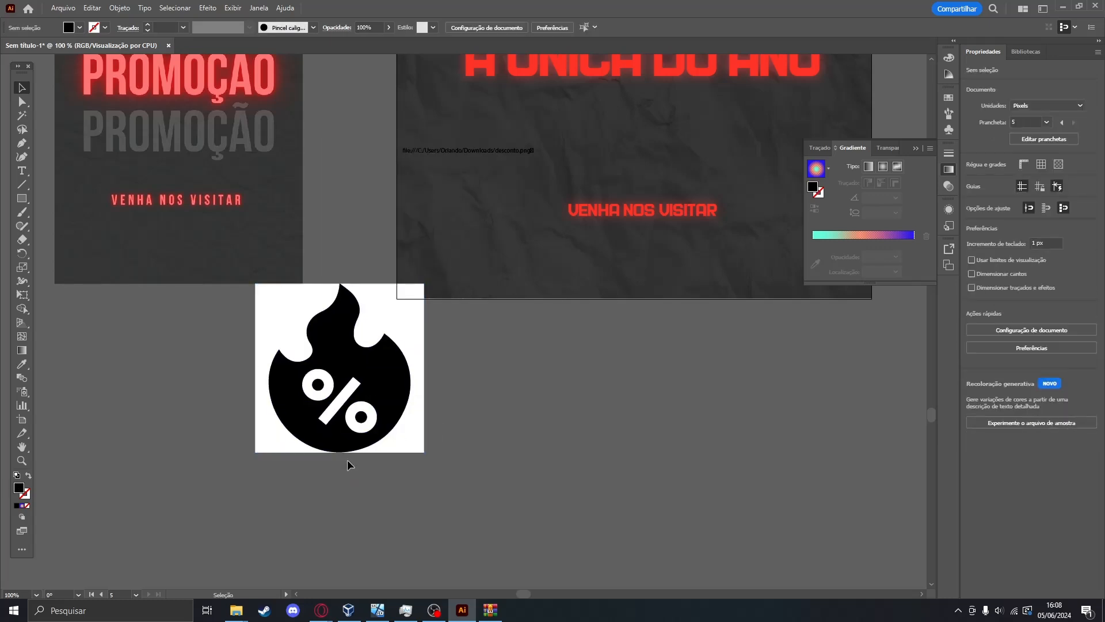
{"action": "left_click", "coordinate": [343, 480]}
{"action": "left_click", "coordinate": [406, 333]}
{"action": "key", "text": "Delete"}
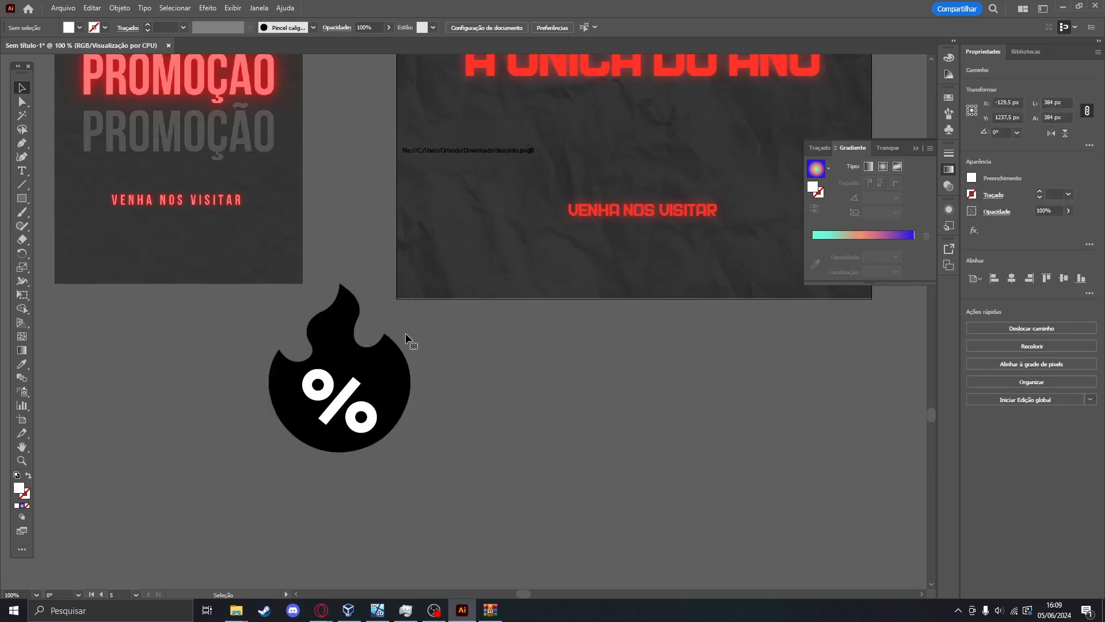
Delete the white percent-sign shapes from the flame and move the flame clear of the two small black dots.
{"action": "left_click", "coordinate": [361, 417]}
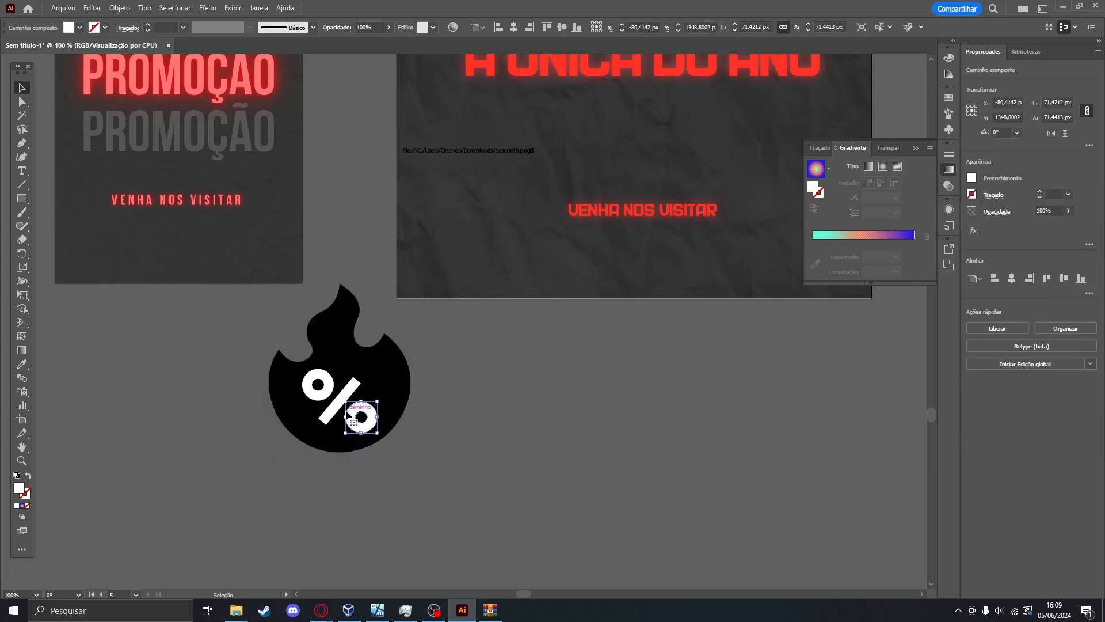
{"action": "key", "text": "Delete"}
{"action": "left_click", "coordinate": [318, 385]}
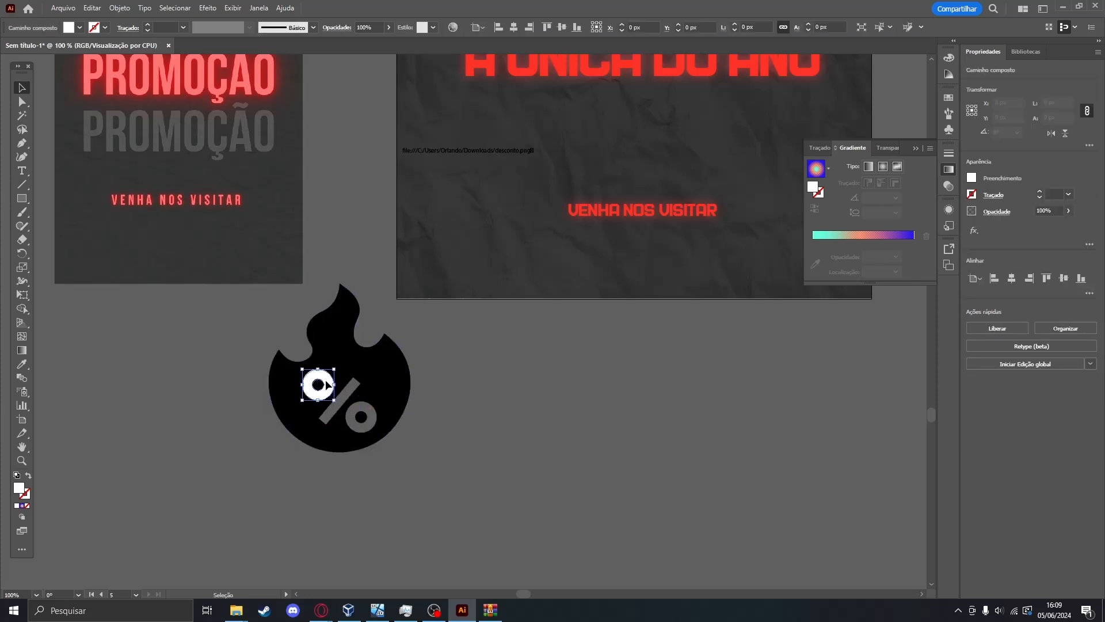
{"action": "key", "text": "Delete"}
{"action": "left_click_drag", "start_coordinate": [373, 369], "coordinate": [506, 396]}
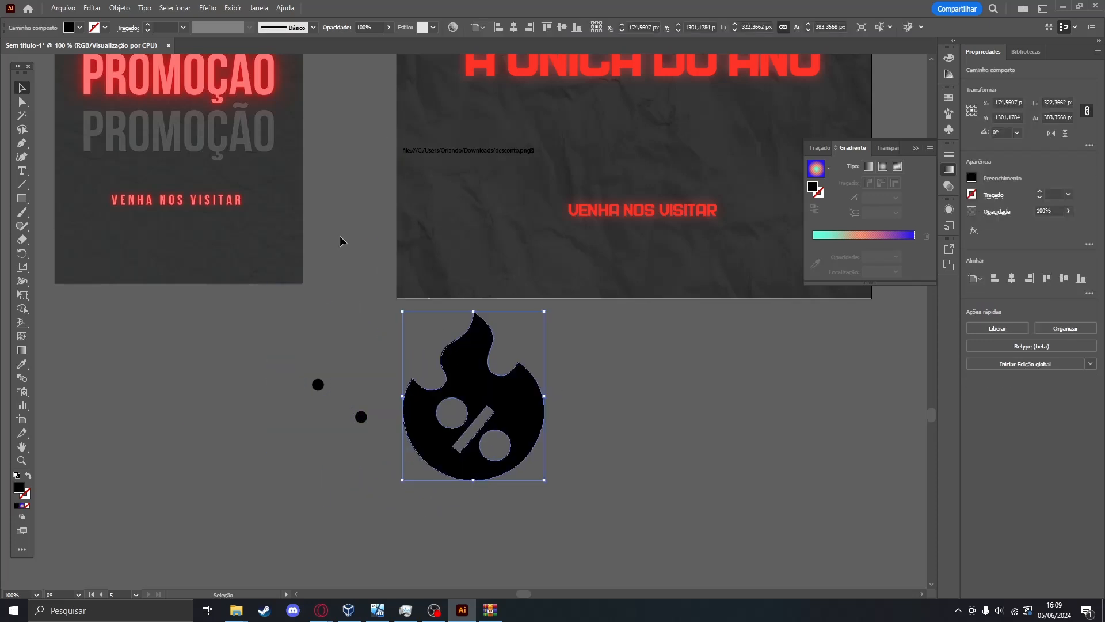
Fill the flame with the red sampled from the "A ÚNICA DO ANO" headline and move it onto the post artboard.
{"action": "scroll", "coordinate": [426, 259], "scroll_direction": "up", "scroll_amount": 1}
{"action": "key", "text": "i"}
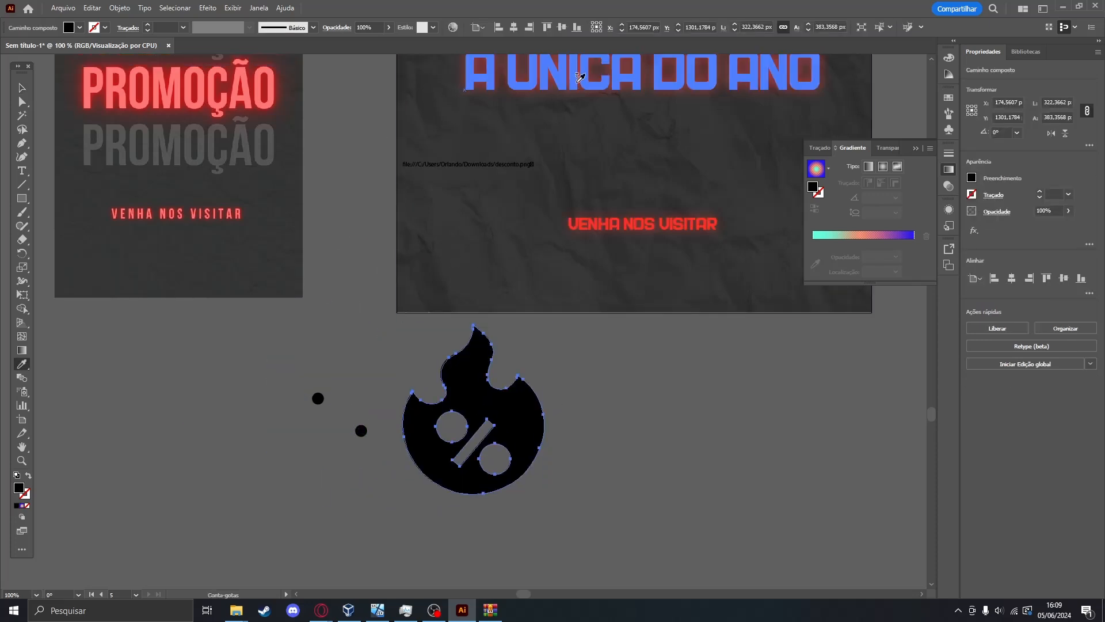
{"action": "left_click", "coordinate": [585, 73]}
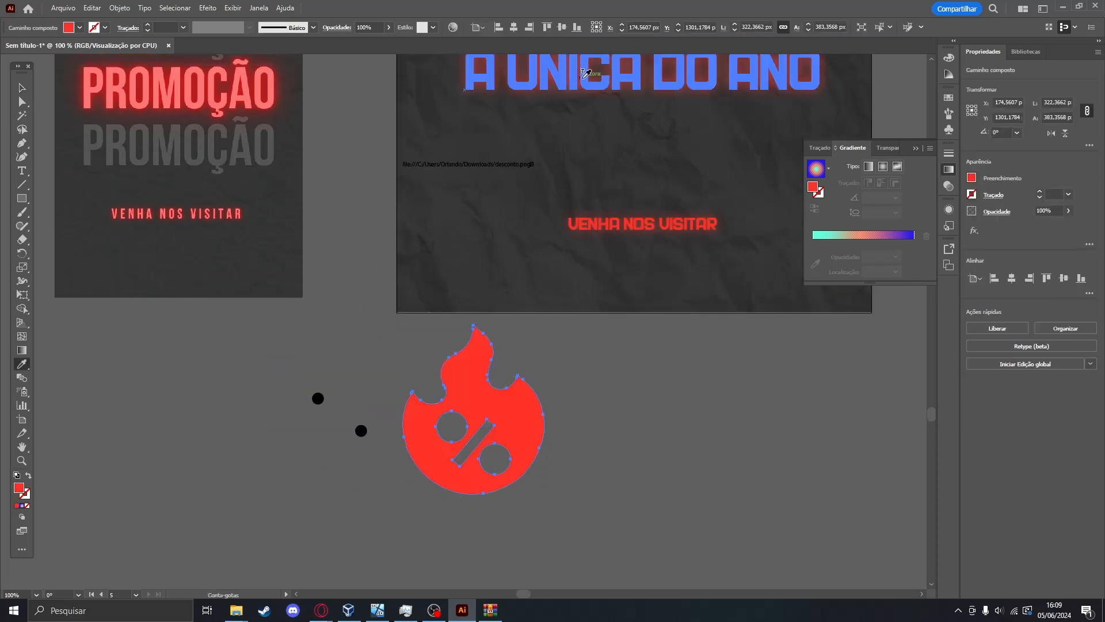
{"action": "left_click", "coordinate": [22, 87]}
{"action": "left_click_drag", "start_coordinate": [493, 399], "coordinate": [520, 208]}
{"action": "scroll", "coordinate": [505, 203], "scroll_direction": "up", "scroll_amount": 5}
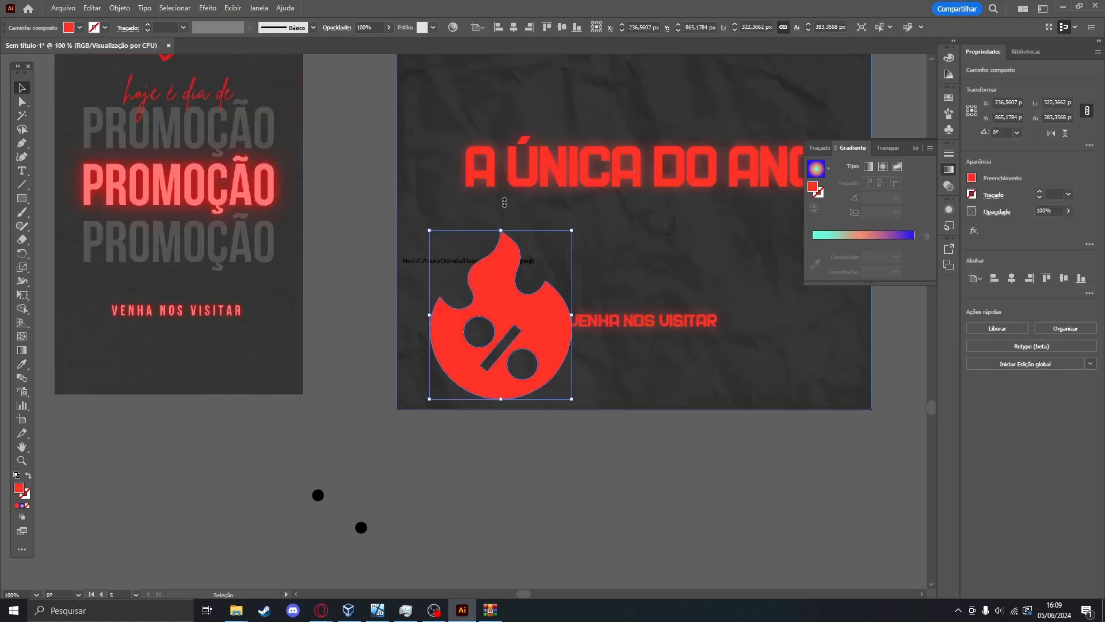
{"action": "scroll", "coordinate": [505, 203], "scroll_direction": "up", "scroll_amount": 5}
Apply a red Outer Glow to the flame in Screen (Tela) mode with 75% opacity and 13 px blur.
{"action": "left_click", "coordinate": [208, 8]}
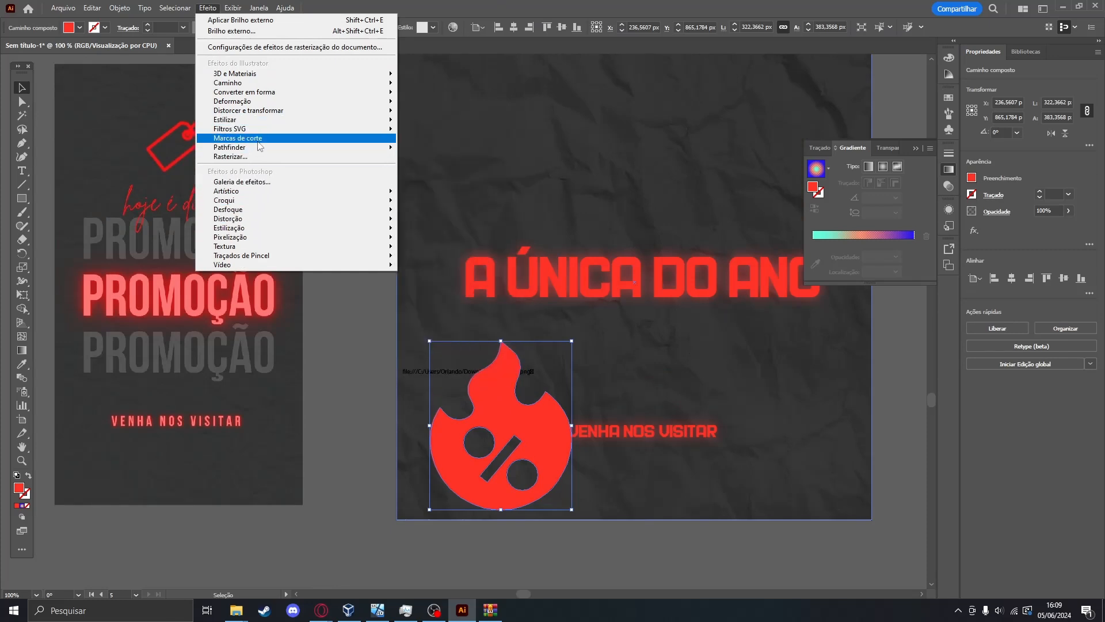
{"action": "mouse_move", "coordinate": [369, 120]}
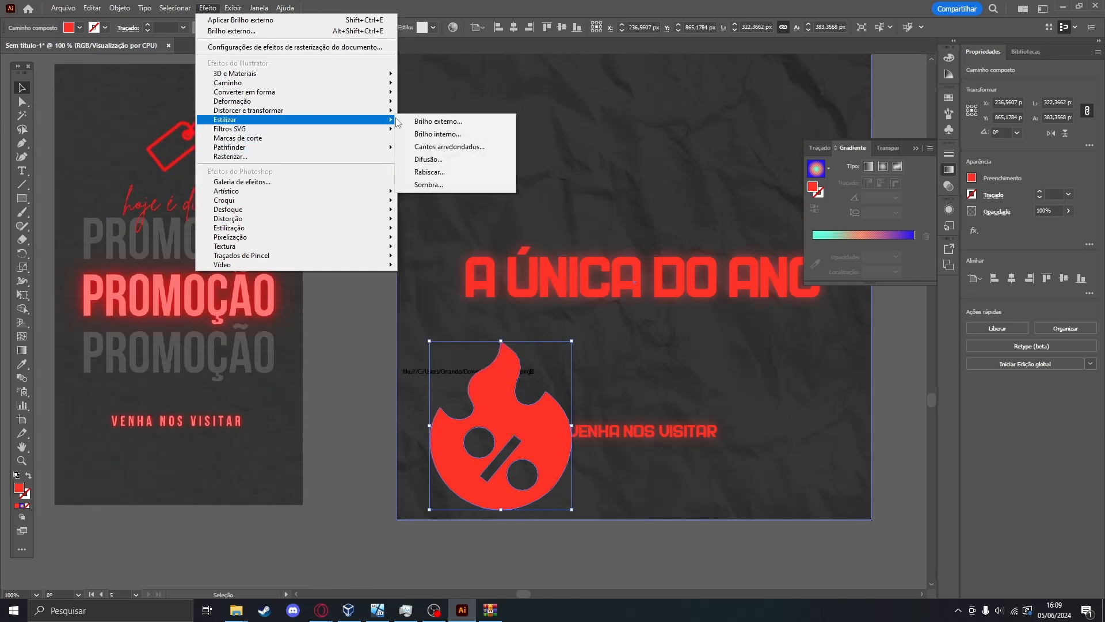
{"action": "left_click", "coordinate": [433, 121]}
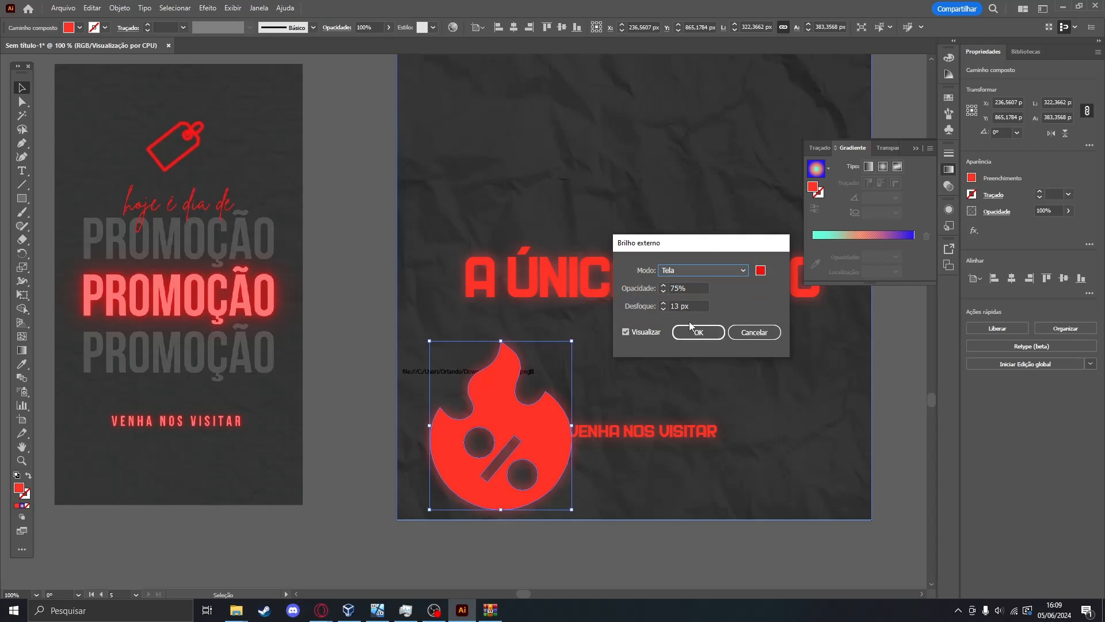
{"action": "left_click", "coordinate": [698, 332]}
Position the glowing flame horizontally centred on the artboard, above the "A ÚNICA DO ANO" headline.
{"action": "scroll", "coordinate": [634, 374], "scroll_direction": "up", "scroll_amount": 3}
{"action": "left_click_drag", "start_coordinate": [525, 510], "coordinate": [658, 246]}
{"action": "scroll", "coordinate": [737, 371], "scroll_direction": "down", "scroll_amount": 5}
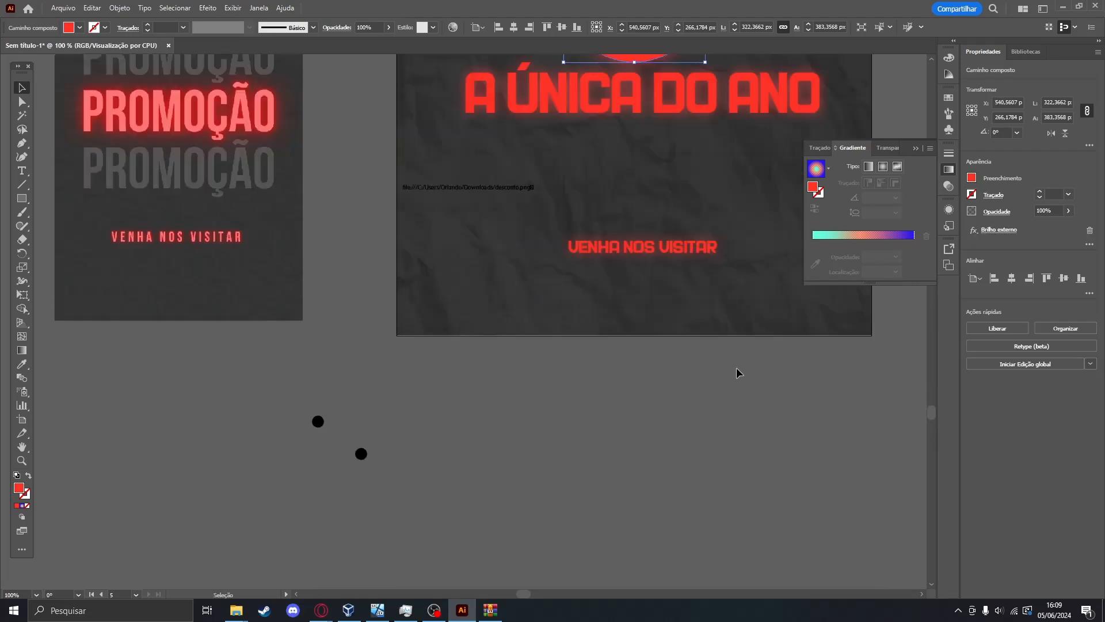
{"action": "scroll", "coordinate": [737, 371], "scroll_direction": "up", "scroll_amount": 4}
Shift the "A ÚNICA DO ANO" headline slightly down to leave more room under the flame.
{"action": "left_click_drag", "start_coordinate": [689, 340], "coordinate": [691, 346]}
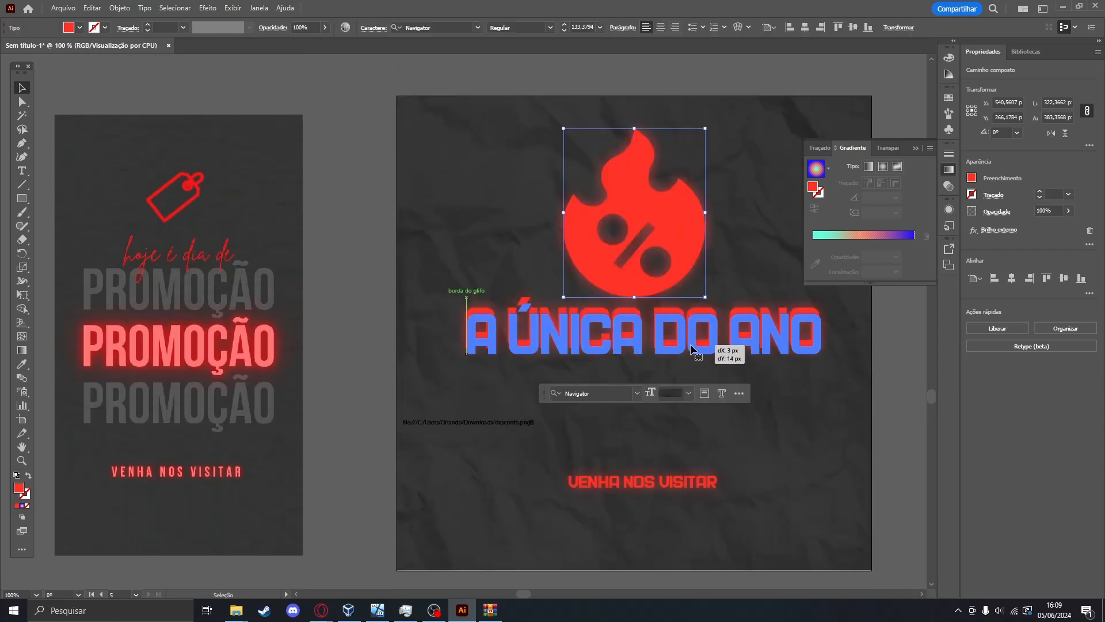
{"action": "left_click", "coordinate": [910, 351]}
{"action": "left_click", "coordinate": [578, 338]}
Look over the other artboards in the document, including the Gothic L and the Netflix N artwork.
{"action": "scroll", "coordinate": [653, 245], "scroll_direction": "down", "scroll_amount": 3}
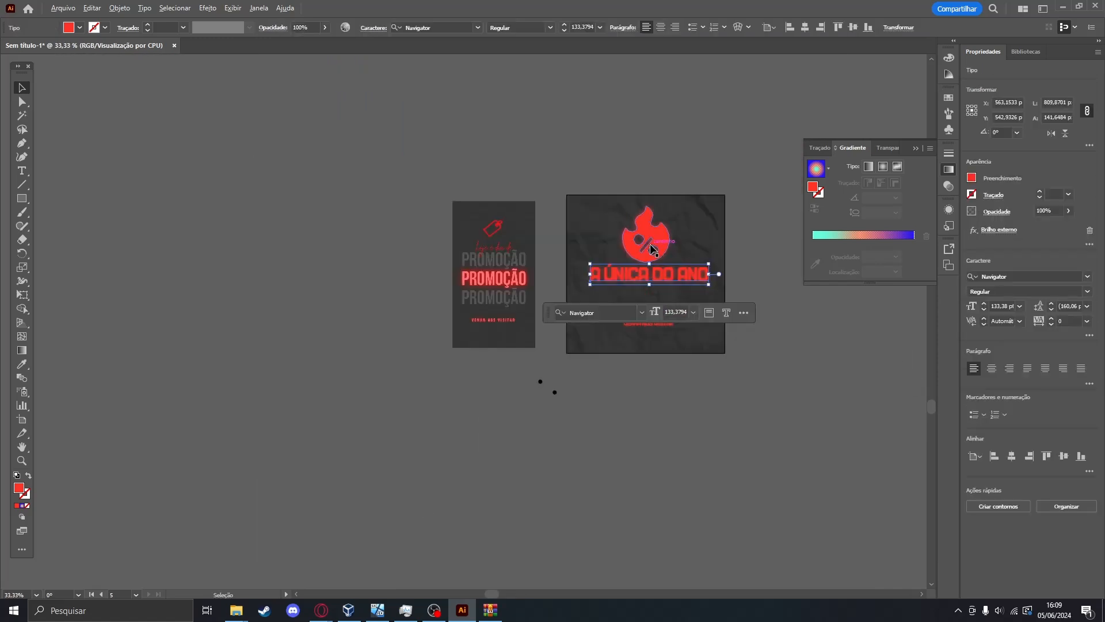
{"action": "left_click_drag", "start_coordinate": [591, 167], "coordinate": [407, 350]}
{"action": "left_click_drag", "start_coordinate": [583, 227], "coordinate": [299, 326]}
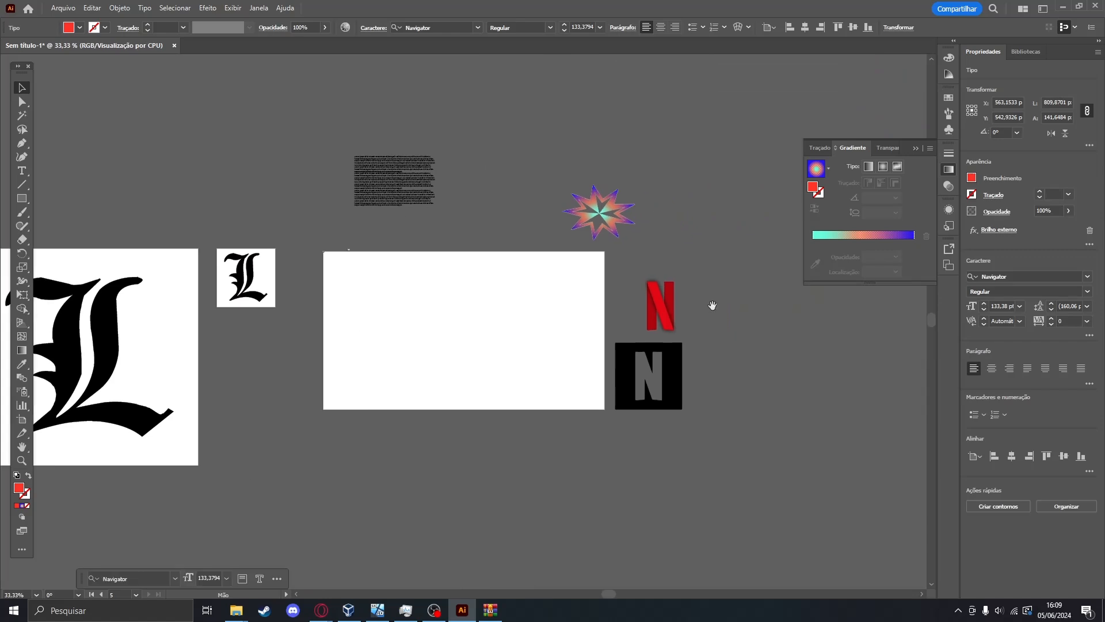
{"action": "left_click_drag", "start_coordinate": [368, 444], "coordinate": [648, 124]}
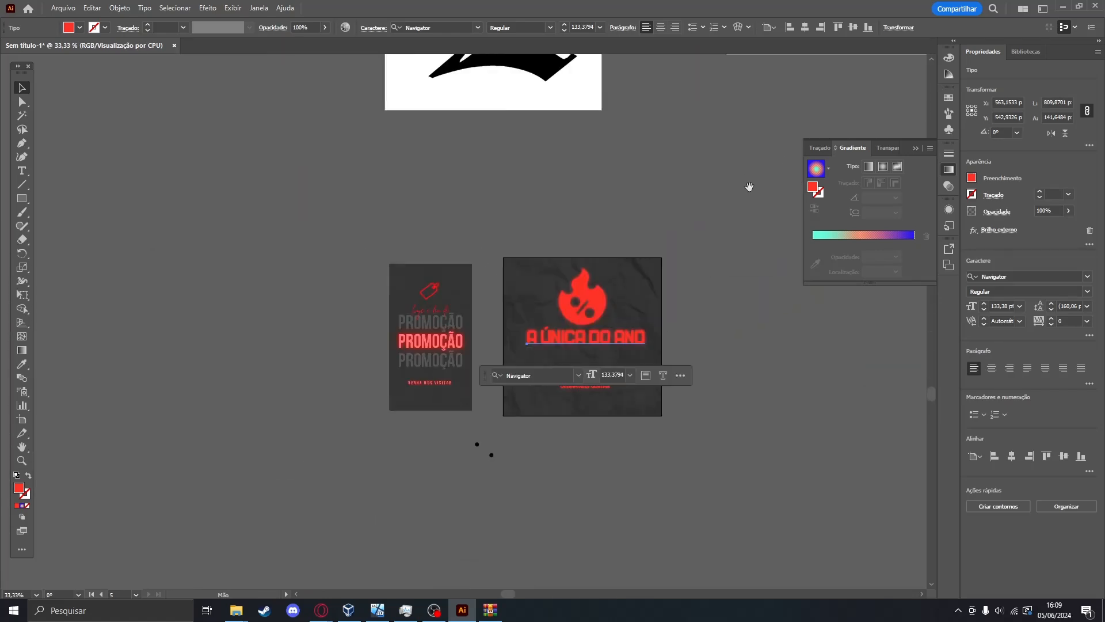
{"action": "left_click_drag", "start_coordinate": [449, 518], "coordinate": [604, 369]}
{"action": "scroll", "coordinate": [461, 292], "scroll_direction": "down", "scroll_amount": 5}
{"action": "scroll", "coordinate": [409, 320], "scroll_direction": "up", "scroll_amount": 8}
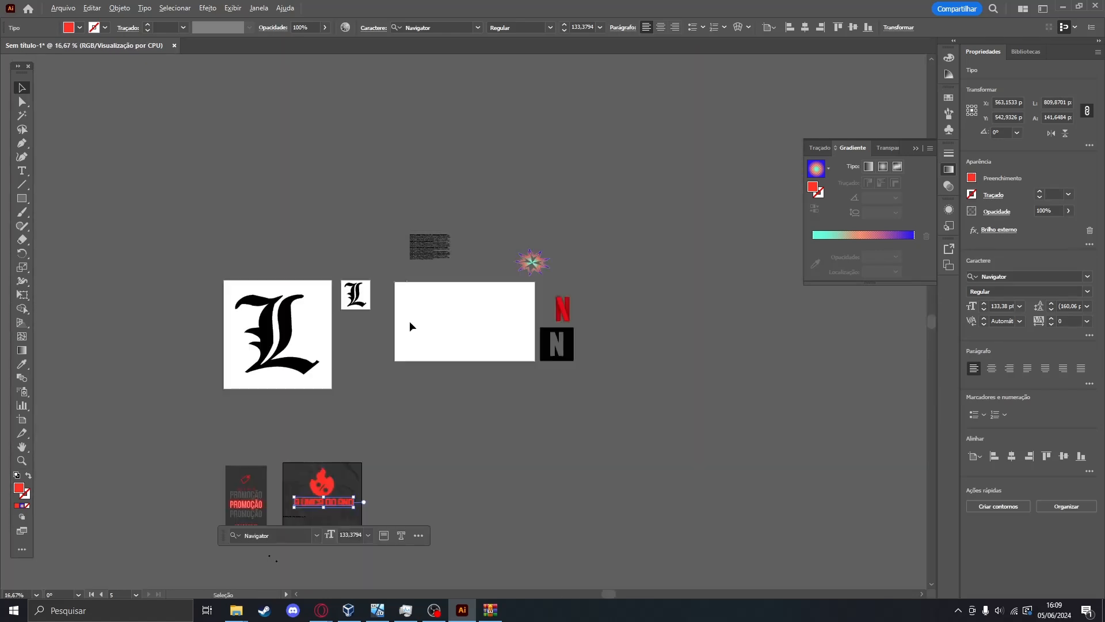
{"action": "left_click_drag", "start_coordinate": [355, 433], "coordinate": [549, 254]}
{"action": "left_click_drag", "start_coordinate": [461, 365], "coordinate": [536, 262]}
Place the logo file Sem fundo.png from the SEELECT desktop folder into the Illustrator document.
{"action": "key", "text": "super+d"}
{"action": "left_click", "coordinate": [328, 428]}
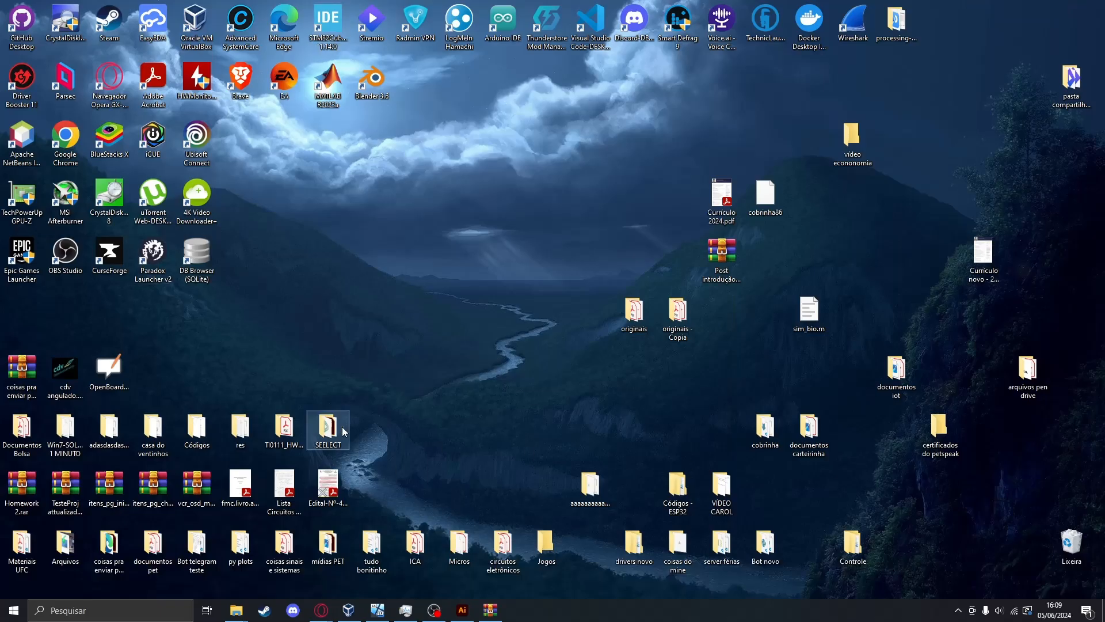
{"action": "double_click", "coordinate": [341, 426]}
{"action": "left_click", "coordinate": [747, 242]}
{"action": "left_click_drag", "start_coordinate": [748, 241], "coordinate": [260, 293]}
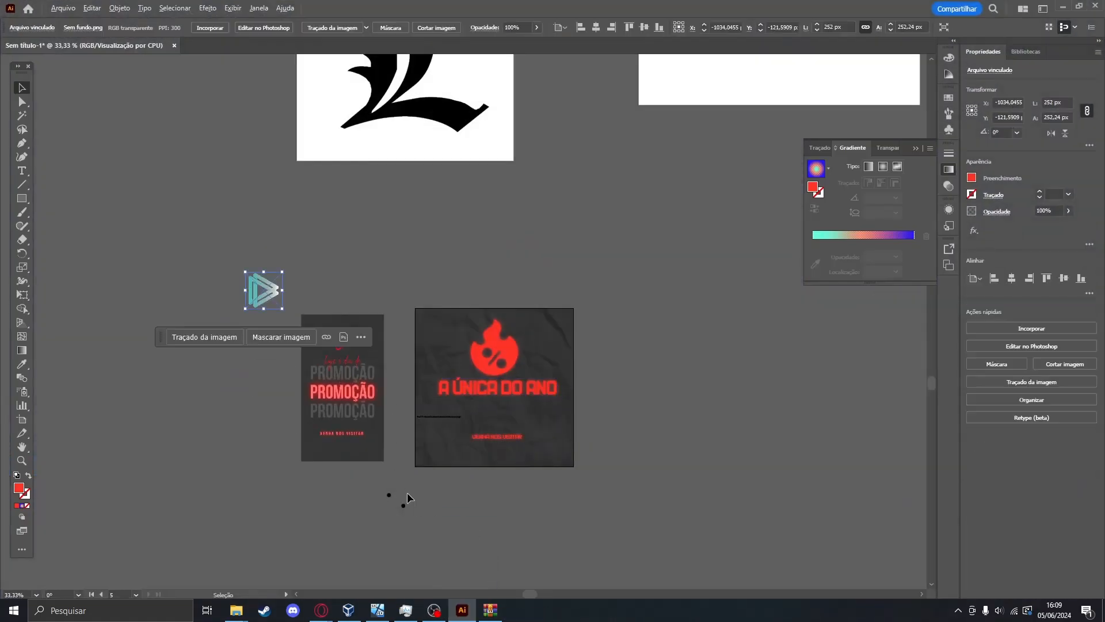
Move the placed triangle logo to just above the flame post artboard.
{"action": "scroll", "coordinate": [337, 202], "scroll_direction": "up", "scroll_amount": 2}
{"action": "left_click_drag", "start_coordinate": [138, 199], "coordinate": [538, 199]}
{"action": "scroll", "coordinate": [583, 221], "scroll_direction": "up", "scroll_amount": 2}
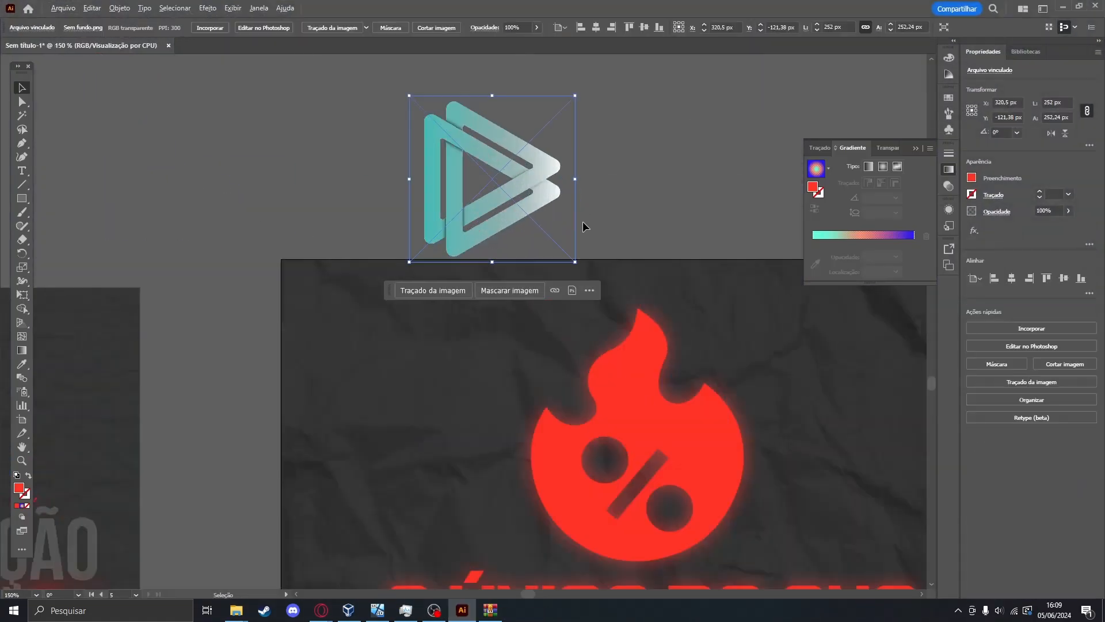
Recolor the flame discount icon with the teal sampled from the placed triangle logo.
{"action": "left_click", "coordinate": [682, 446]}
{"action": "key", "text": "i"}
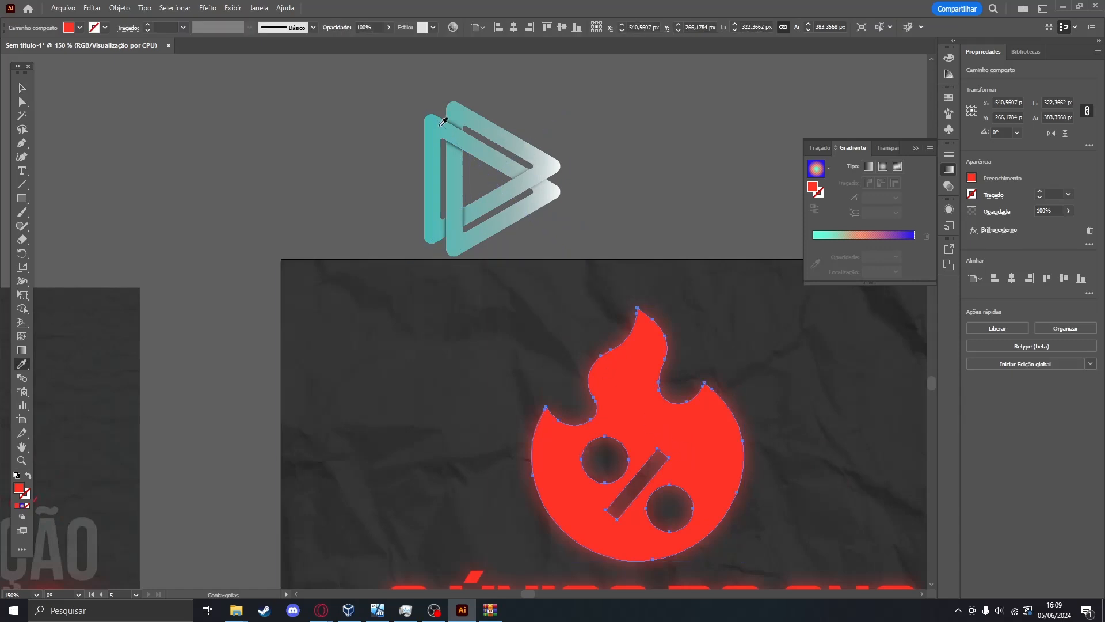
{"action": "left_click", "coordinate": [491, 228]}
{"action": "scroll", "coordinate": [494, 225], "scroll_direction": "down", "scroll_amount": 2}
{"action": "scroll", "coordinate": [493, 225], "scroll_direction": "down", "scroll_amount": 3}
{"action": "key", "text": "v"}
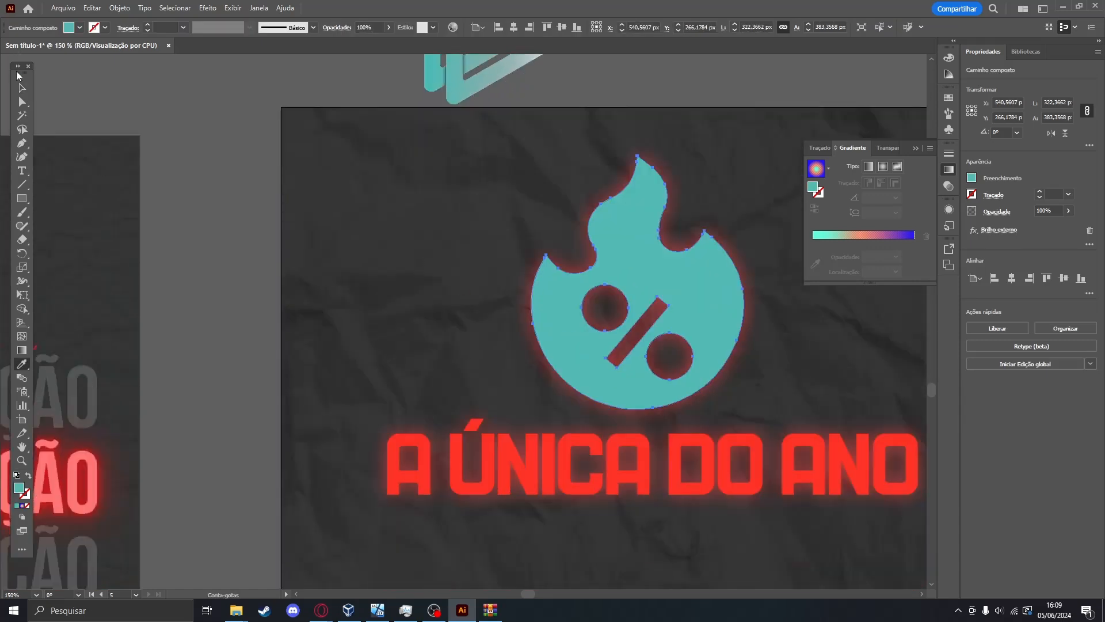
Recolor the "A ÚNICA DO ANO" headline with the teal sampled from the triangle logo.
{"action": "left_click", "coordinate": [393, 422]}
{"action": "scroll", "coordinate": [425, 151], "scroll_direction": "up", "scroll_amount": 3}
{"action": "key", "text": "i"}
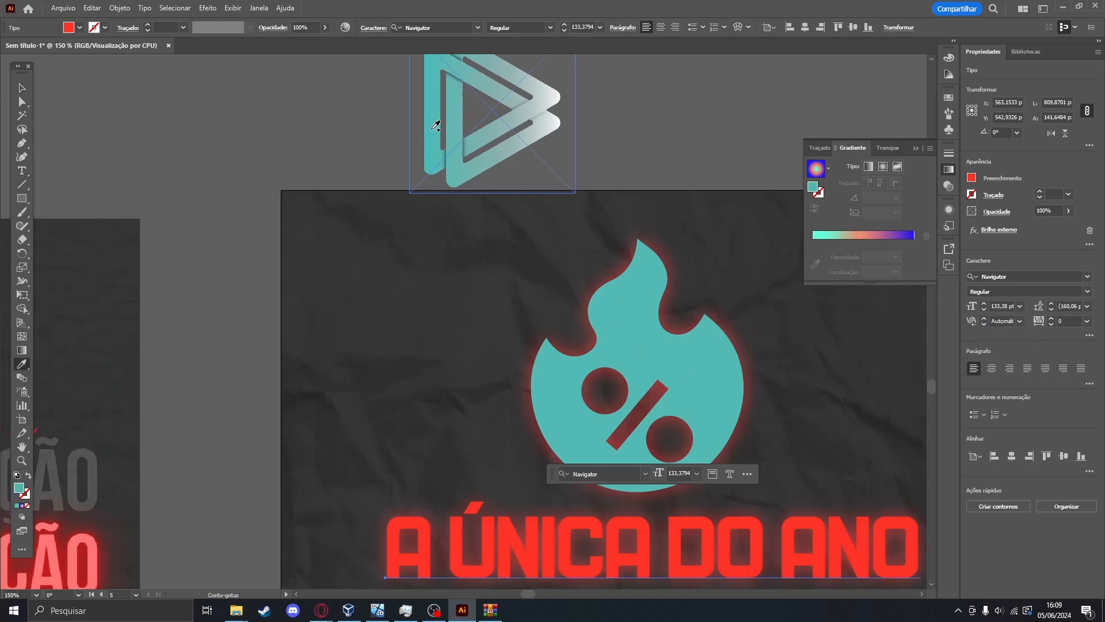
{"action": "left_click", "coordinate": [437, 126]}
{"action": "scroll", "coordinate": [423, 173], "scroll_direction": "down", "scroll_amount": 2}
{"action": "left_click", "coordinate": [21, 88]}
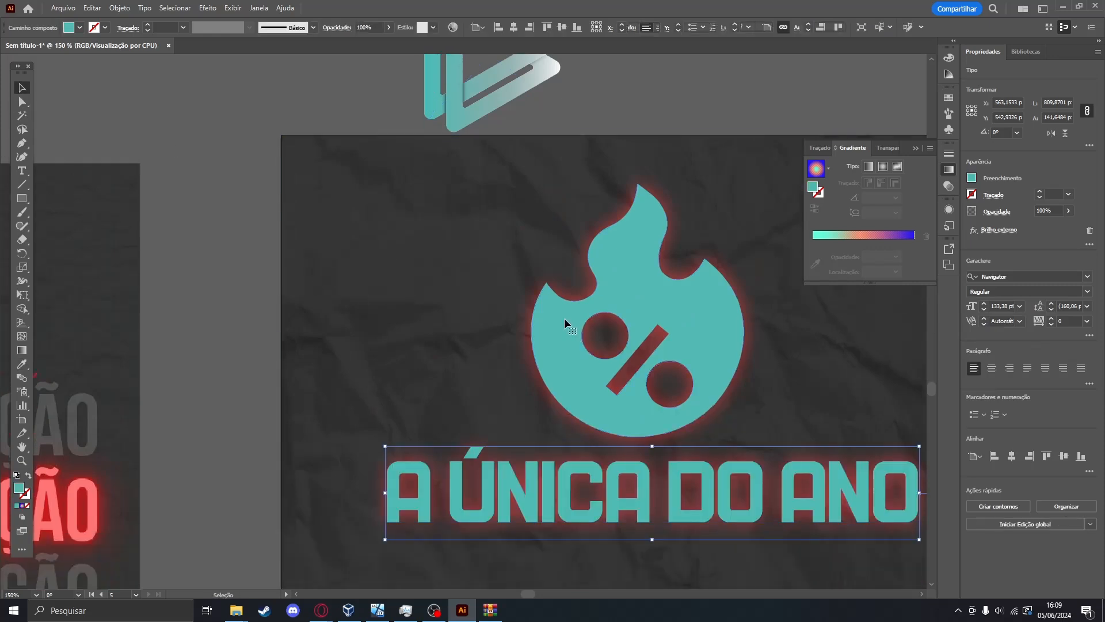
Change the color of the flame icon's outer glow from red to bright cyan, #11ceed.
{"action": "left_click", "coordinate": [564, 318]}
{"action": "left_click", "coordinate": [208, 8]}
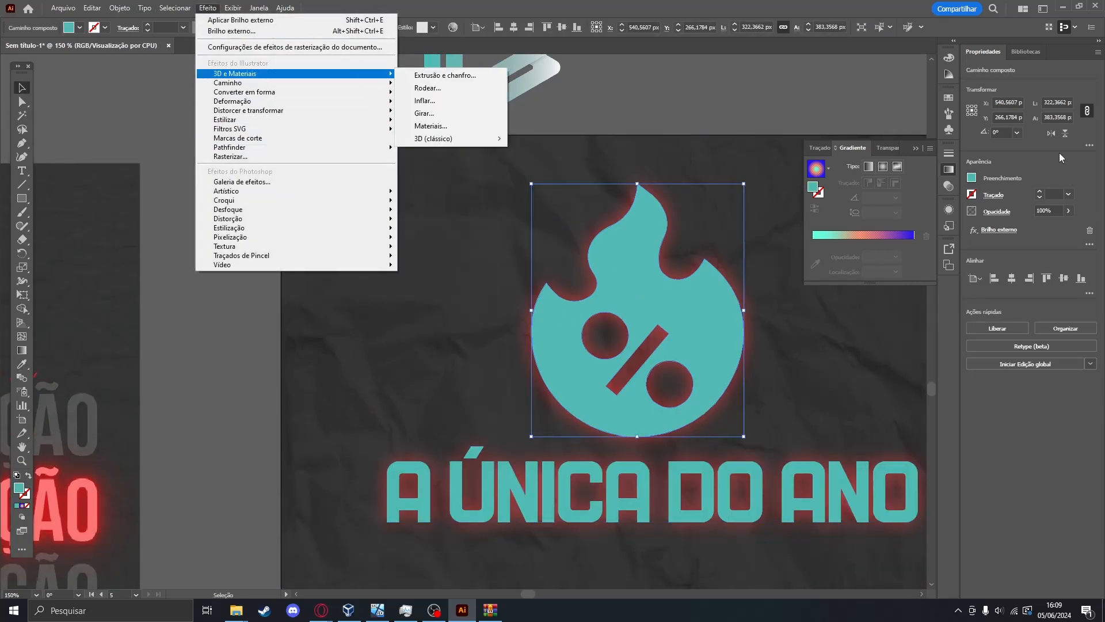
{"action": "left_click", "coordinate": [451, 185]}
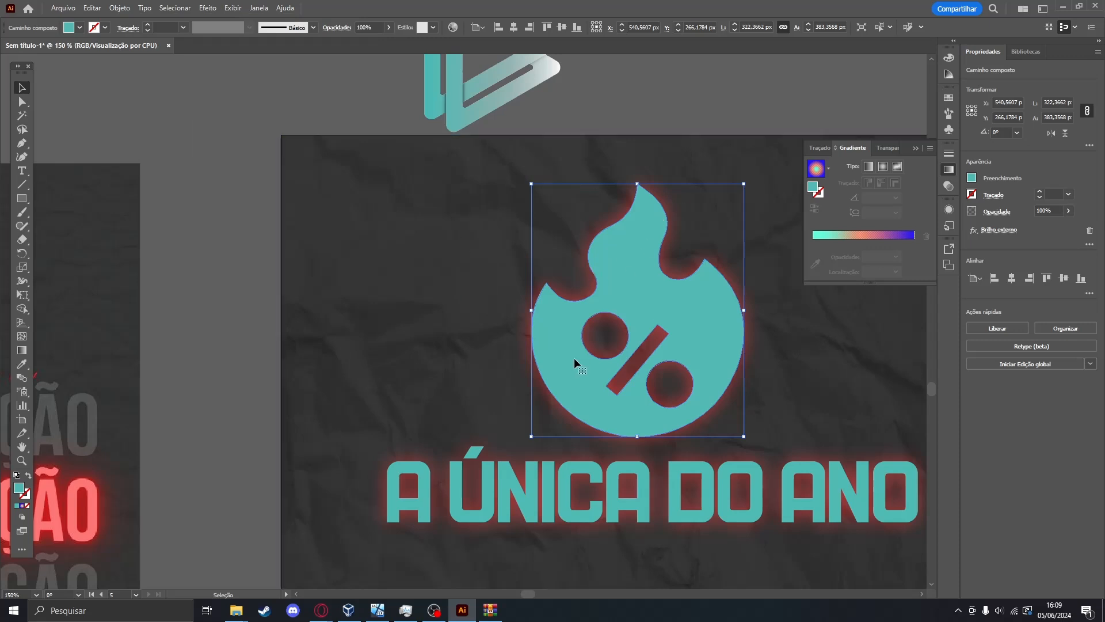
{"action": "scroll", "coordinate": [574, 356], "scroll_direction": "down", "scroll_amount": 2}
{"action": "scroll", "coordinate": [574, 352], "scroll_direction": "up", "scroll_amount": 1}
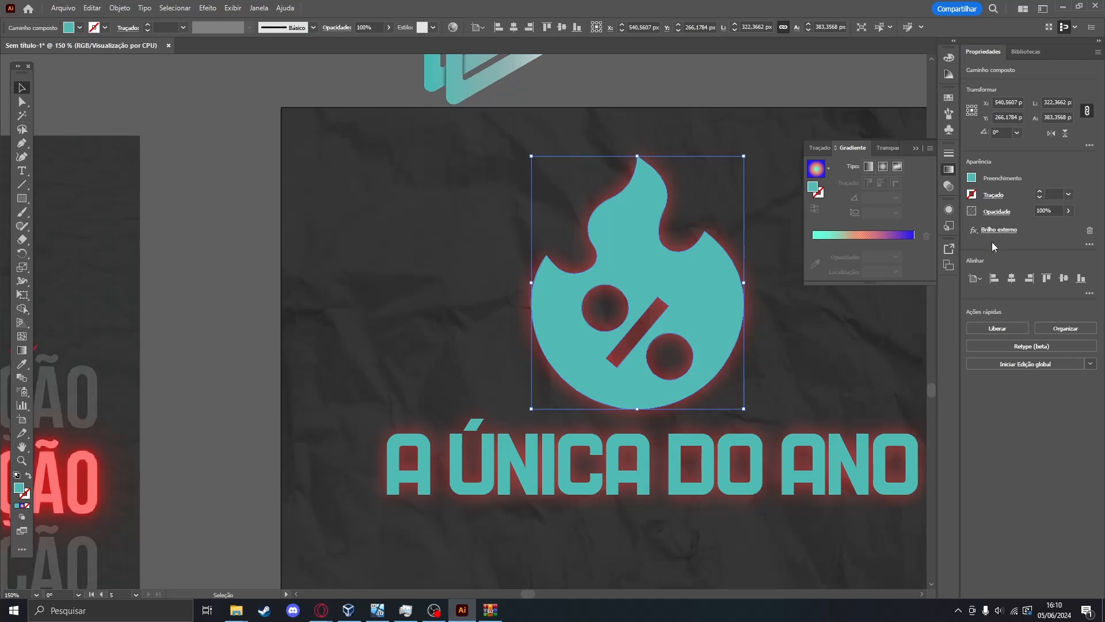
{"action": "left_click", "coordinate": [1003, 231]}
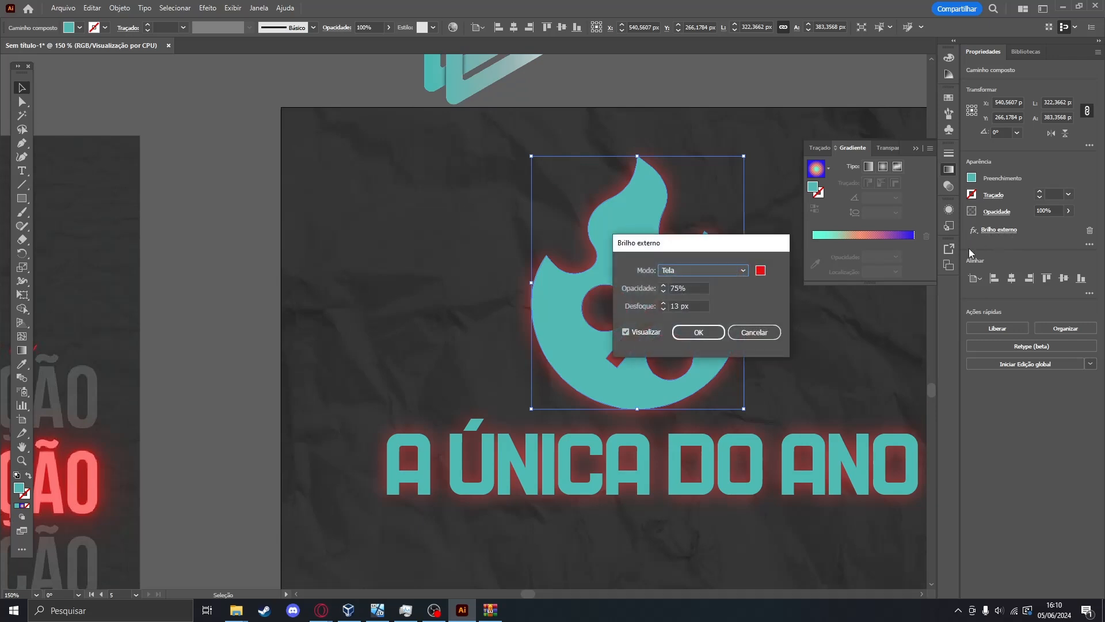
{"action": "left_click", "coordinate": [761, 270]}
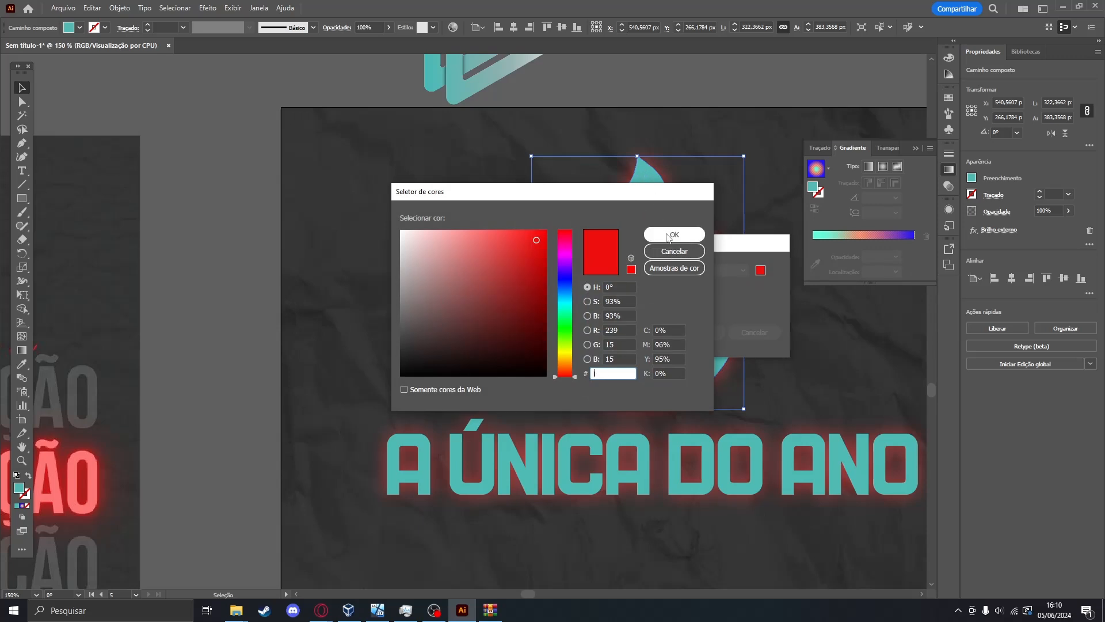
{"action": "left_click", "coordinate": [673, 236]}
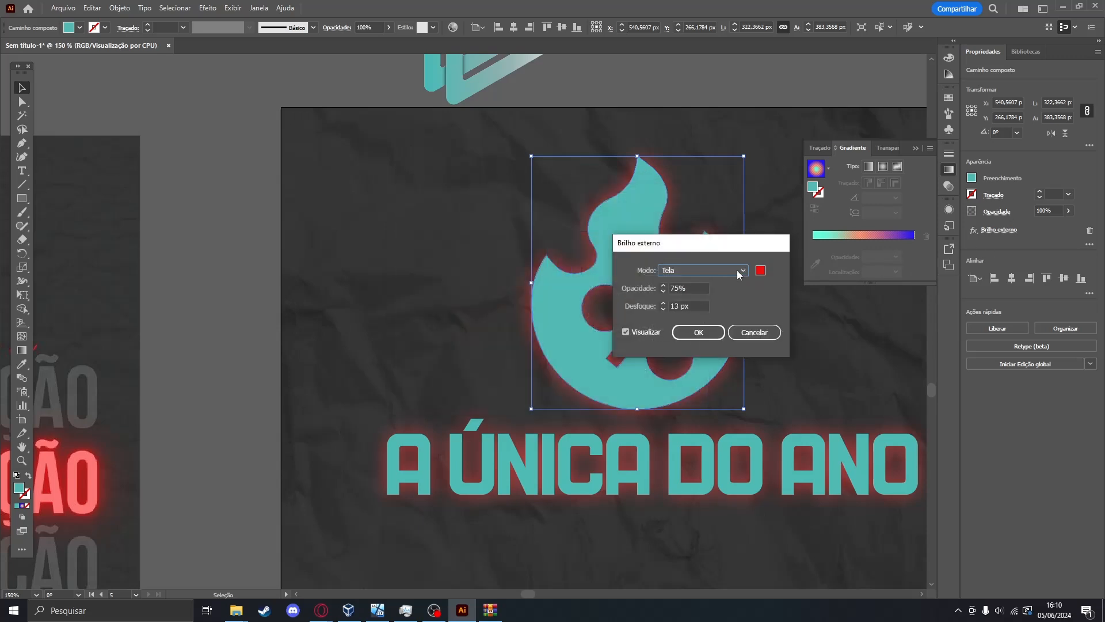
{"action": "left_click", "coordinate": [760, 270]}
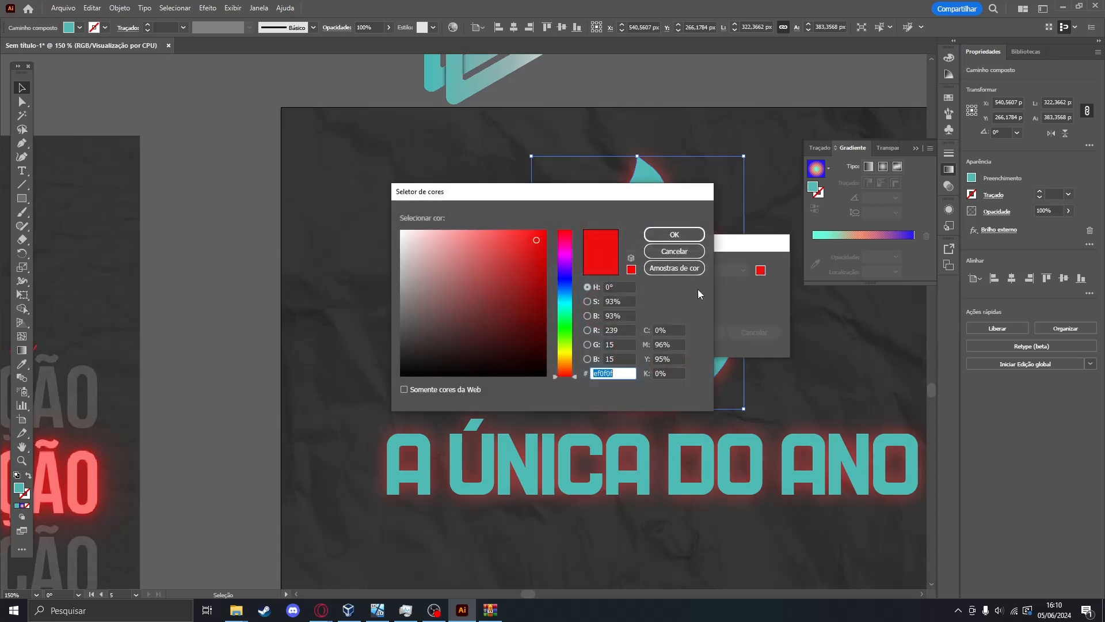
{"action": "left_click_drag", "start_coordinate": [557, 276], "coordinate": [564, 301]}
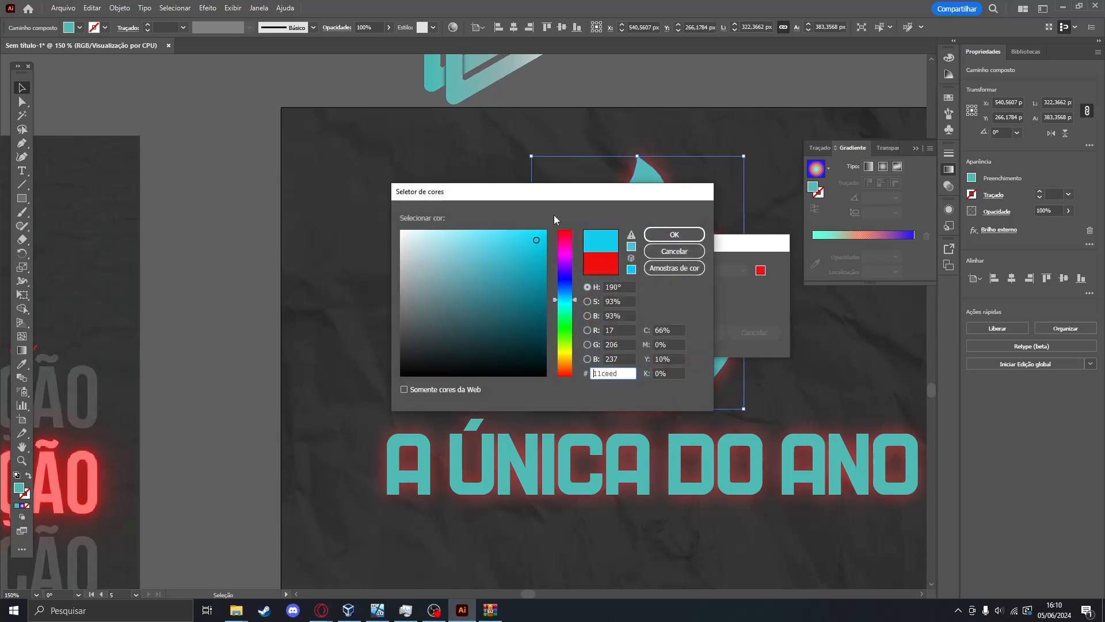
{"action": "left_click_drag", "start_coordinate": [554, 216], "coordinate": [191, 188]}
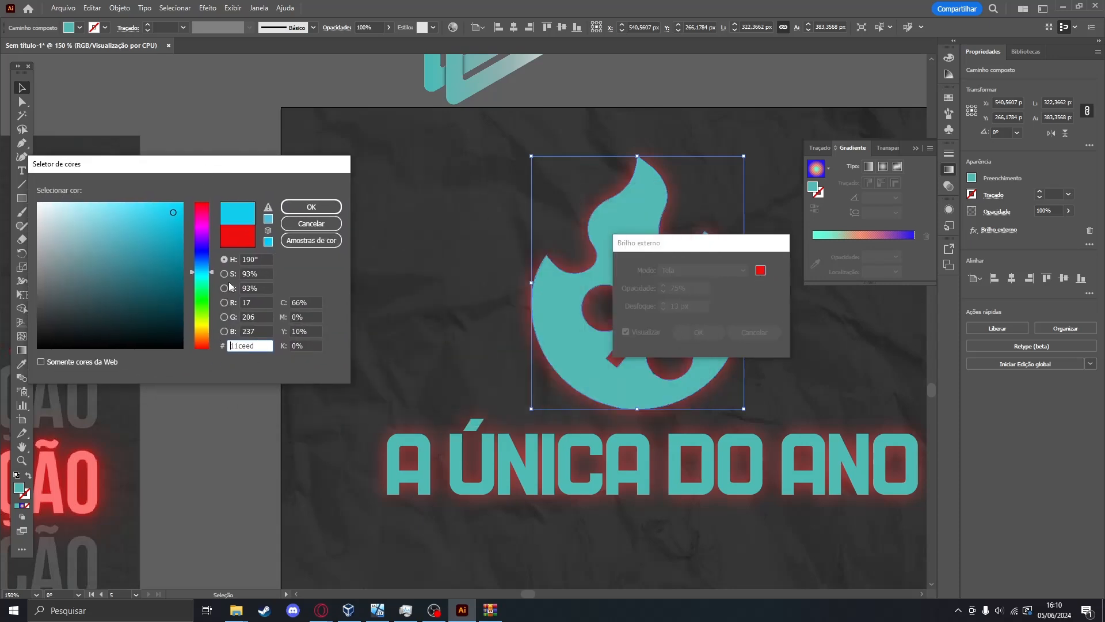
{"action": "left_click", "coordinate": [311, 207]}
{"action": "left_click", "coordinate": [699, 333]}
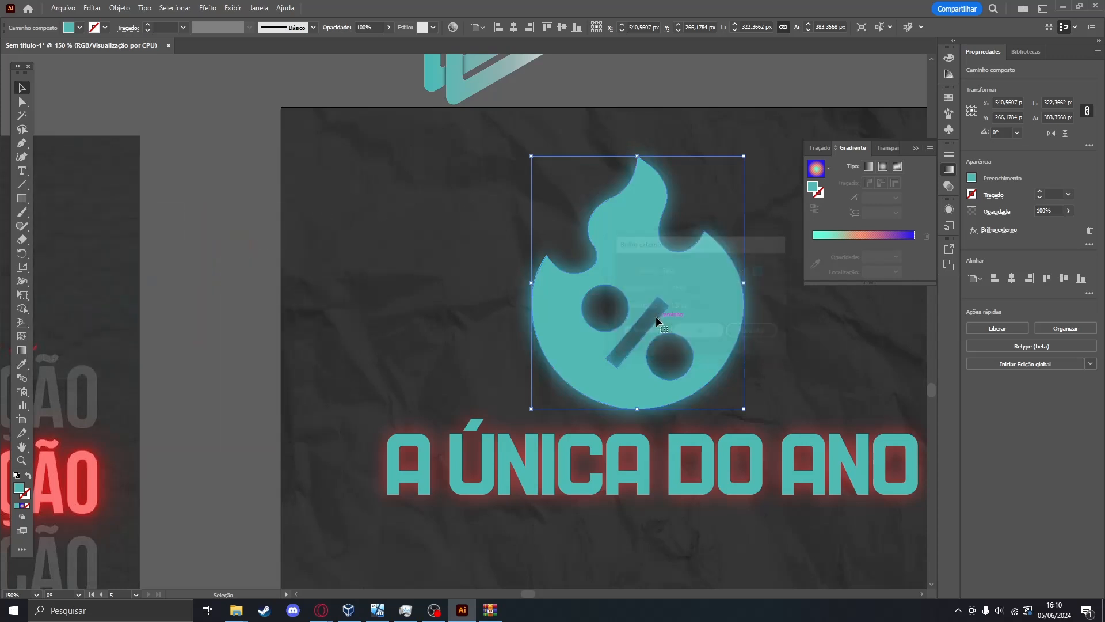
Lighten the flame icon's outer glow color to the softer cyan #5be1ef.
{"action": "scroll", "coordinate": [655, 316], "scroll_direction": "down", "scroll_amount": 1}
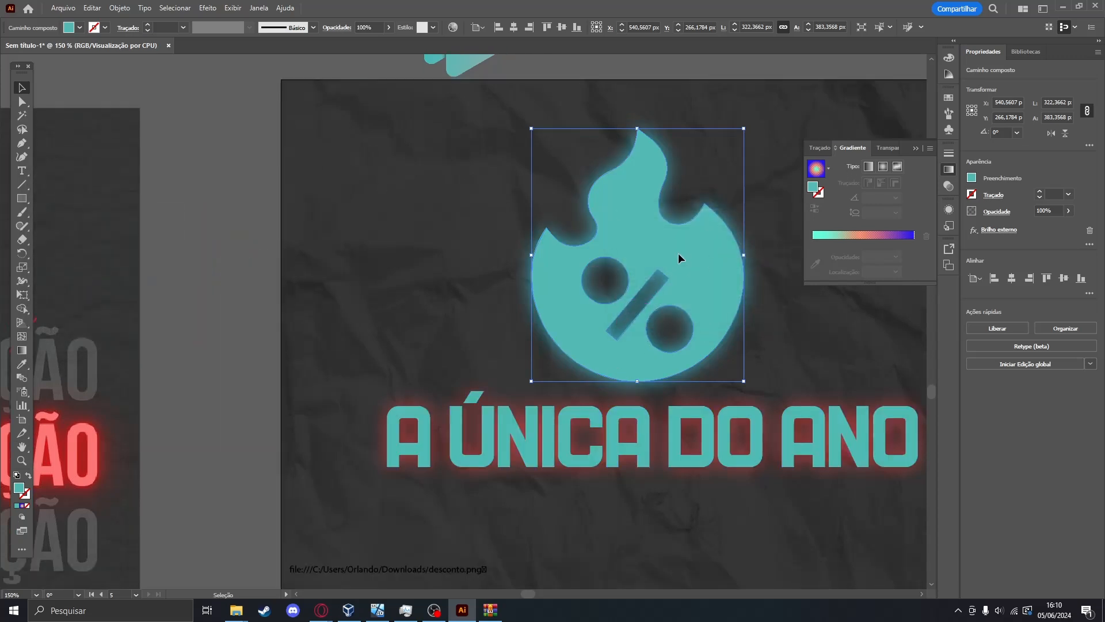
{"action": "left_click", "coordinate": [973, 178]}
{"action": "left_click", "coordinate": [1010, 230]}
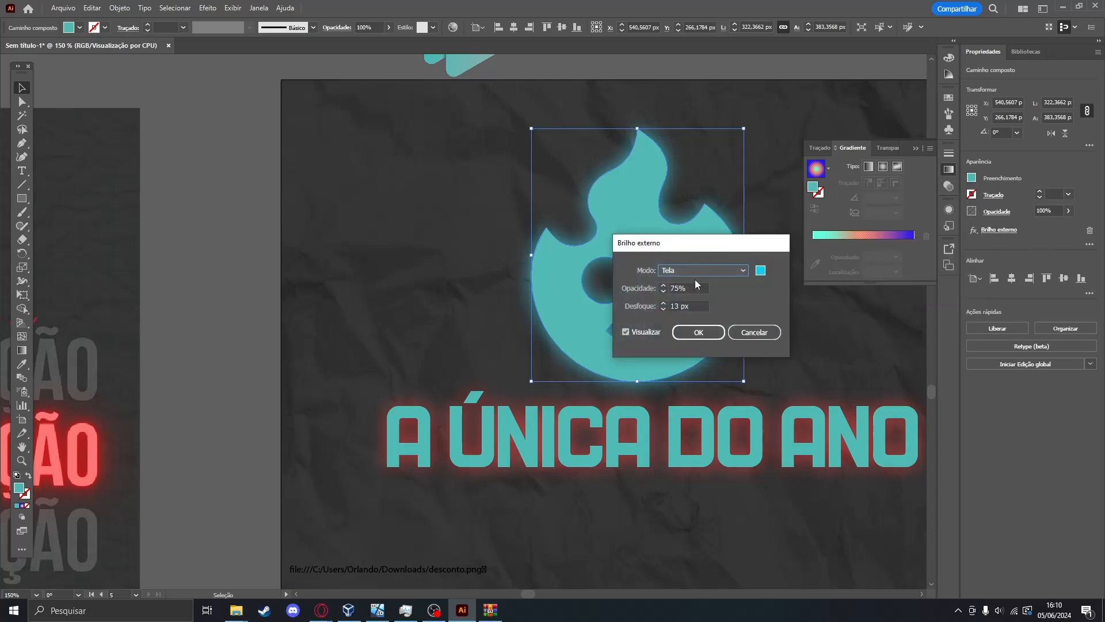
{"action": "left_click", "coordinate": [761, 271]}
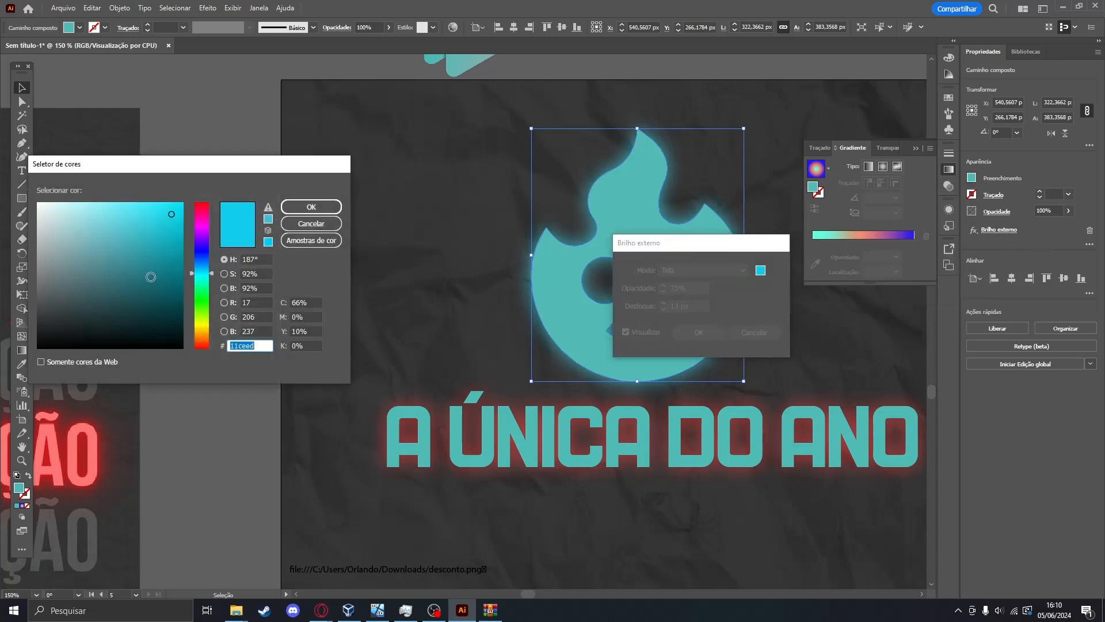
{"action": "left_click_drag", "start_coordinate": [174, 215], "coordinate": [125, 210]}
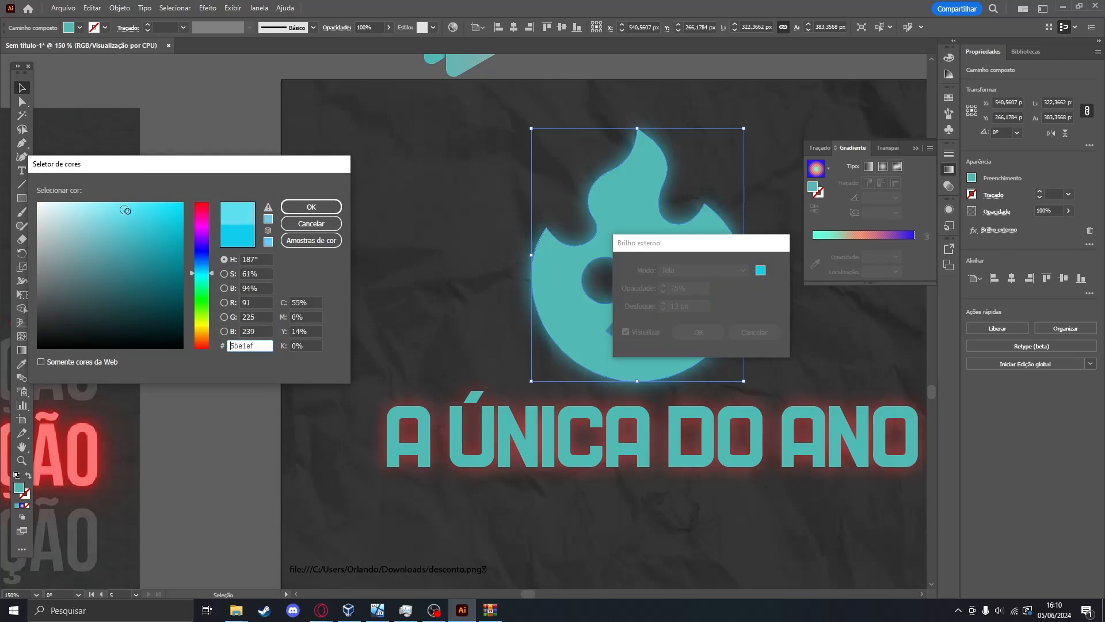
{"action": "left_click", "coordinate": [300, 208]}
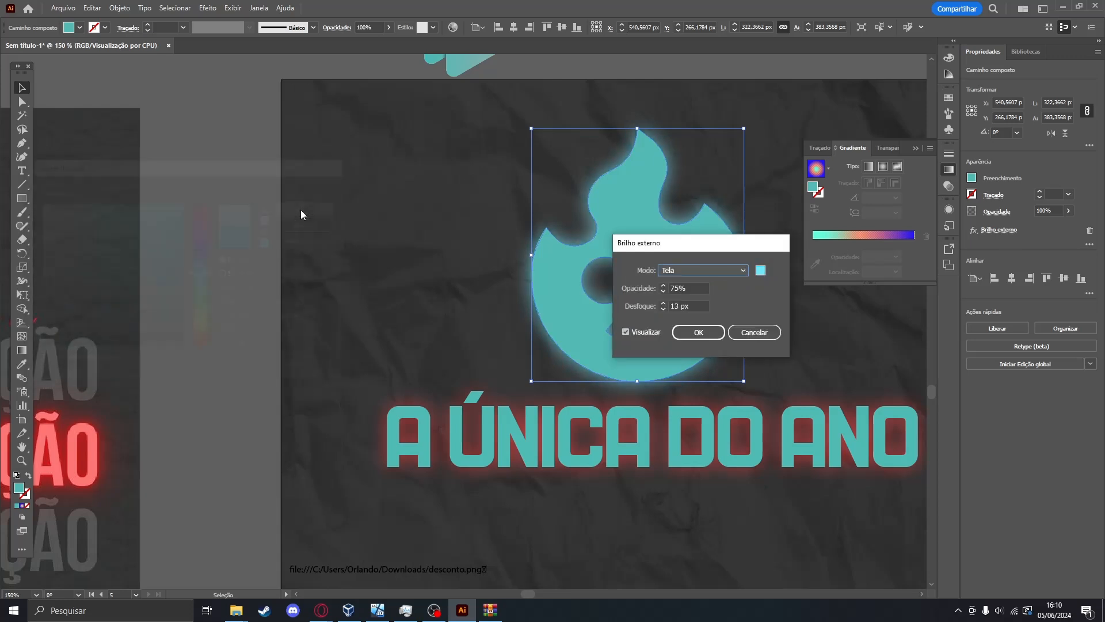
{"action": "left_click", "coordinate": [712, 336]}
Change the color of the "A ÚNICA DO ANO" headline's outer glow to a light cyan.
{"action": "left_click", "coordinate": [710, 434]}
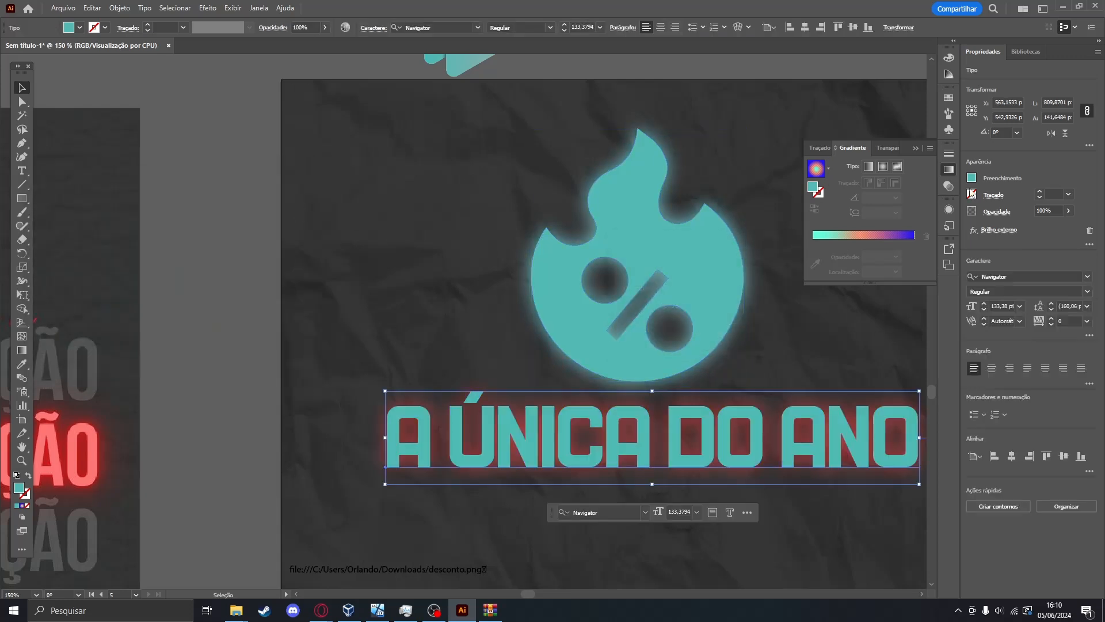
{"action": "left_click", "coordinate": [988, 230]}
{"action": "left_click", "coordinate": [760, 271]}
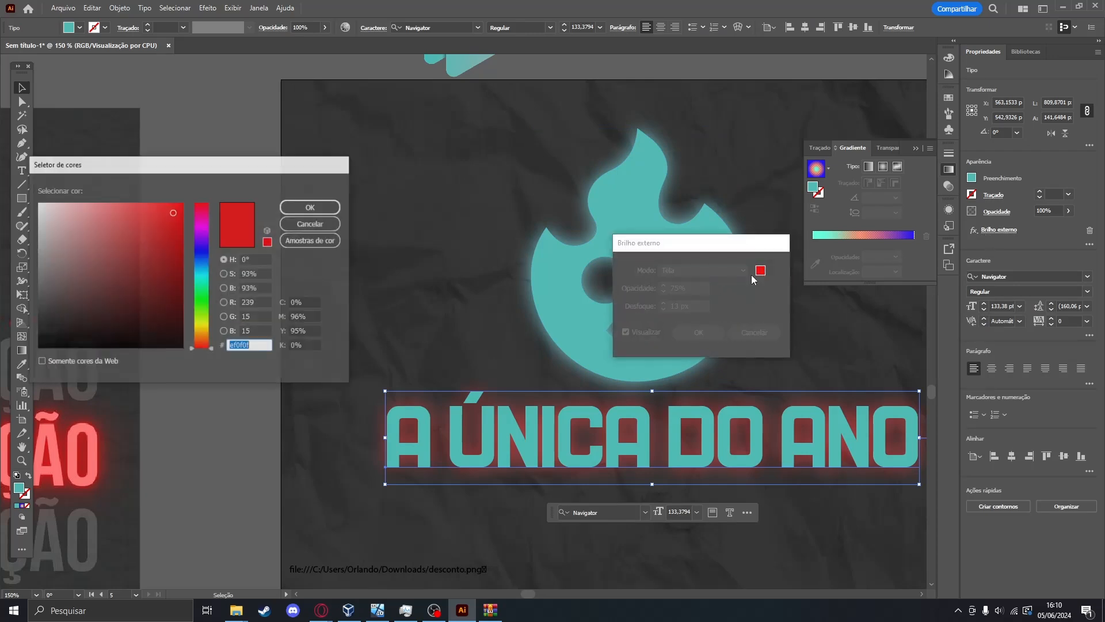
{"action": "left_click", "coordinate": [196, 281]}
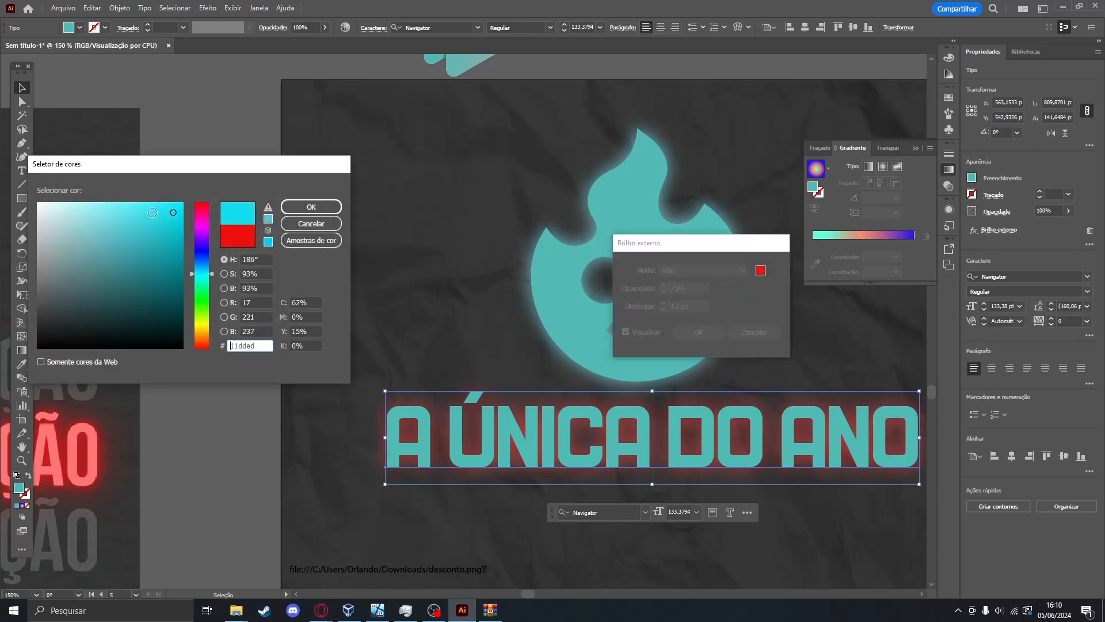
{"action": "left_click_drag", "start_coordinate": [153, 213], "coordinate": [122, 197]}
{"action": "left_click", "coordinate": [311, 207]}
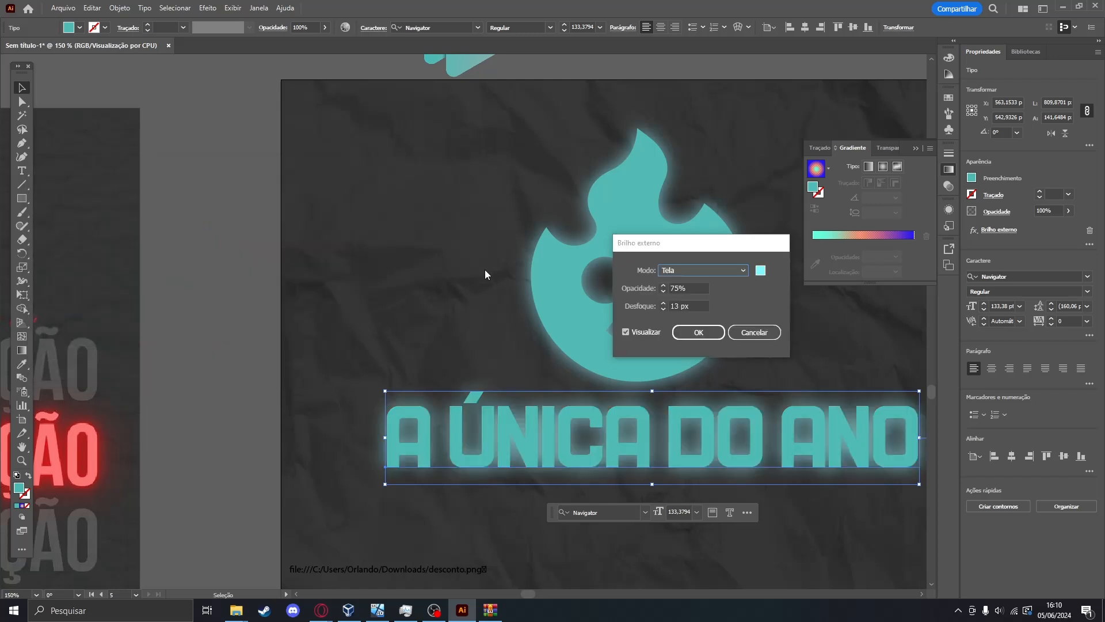
{"action": "left_click", "coordinate": [689, 335]}
Move the stray file-path text to the artboard's lower left edge and lower the "A ÚNICA DO ANO" headline away from the flame.
{"action": "scroll", "coordinate": [579, 322], "scroll_direction": "down", "scroll_amount": 2}
{"action": "scroll", "coordinate": [830, 389], "scroll_direction": "up", "scroll_amount": 2}
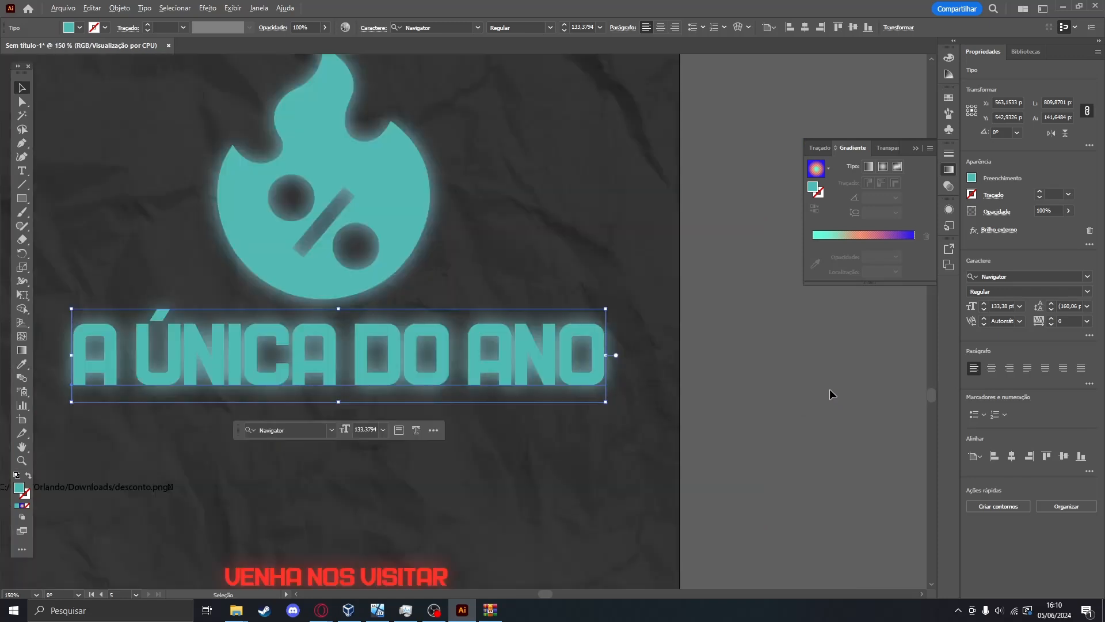
{"action": "scroll", "coordinate": [202, 220], "scroll_direction": "down", "scroll_amount": 1}
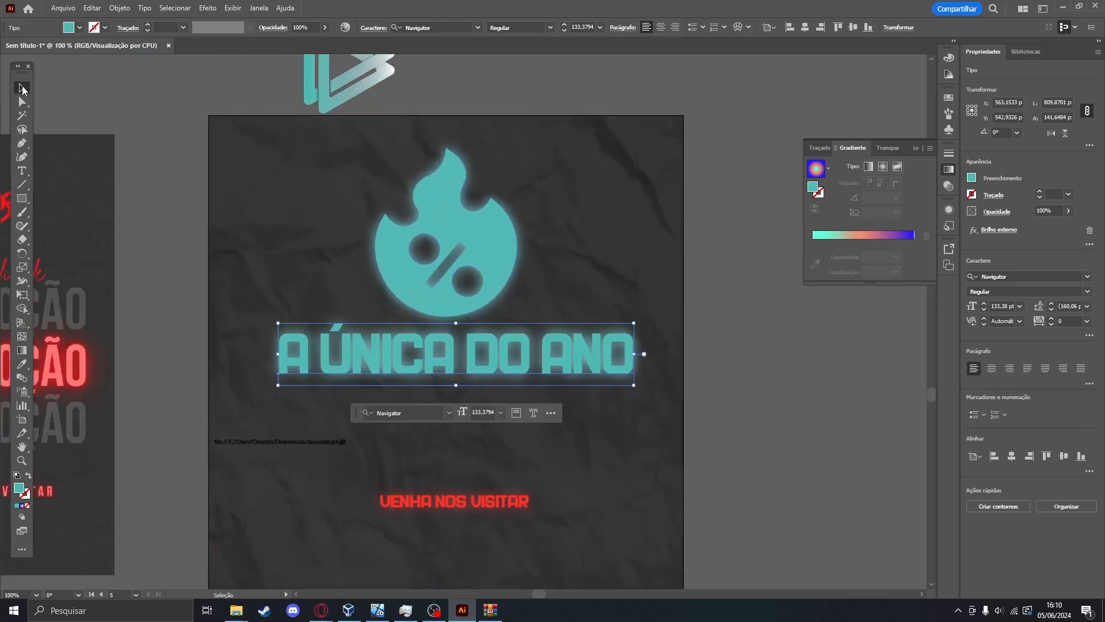
{"action": "scroll", "coordinate": [207, 233], "scroll_direction": "left", "scroll_amount": 3}
{"action": "scroll", "coordinate": [207, 234], "scroll_direction": "down", "scroll_amount": 2}
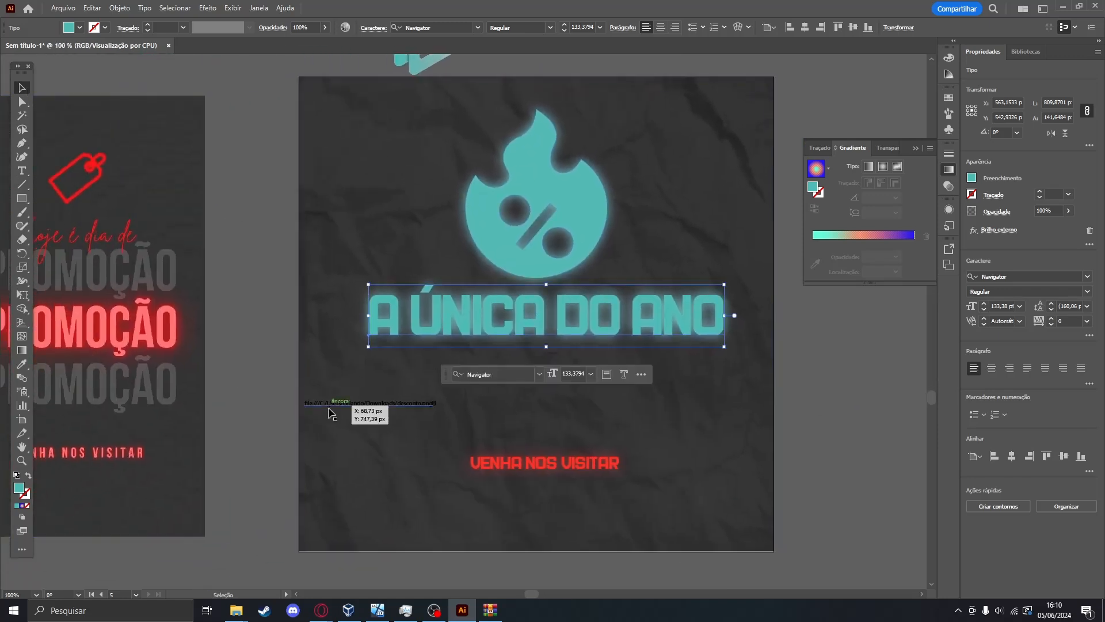
{"action": "left_click_drag", "start_coordinate": [345, 410], "coordinate": [297, 490]}
{"action": "left_click_drag", "start_coordinate": [482, 302], "coordinate": [482, 363]}
{"action": "left_click", "coordinate": [254, 271]}
Add the text "SEELECT" between the flame and the headline and fill it with white.
{"action": "left_click", "coordinate": [17, 172]}
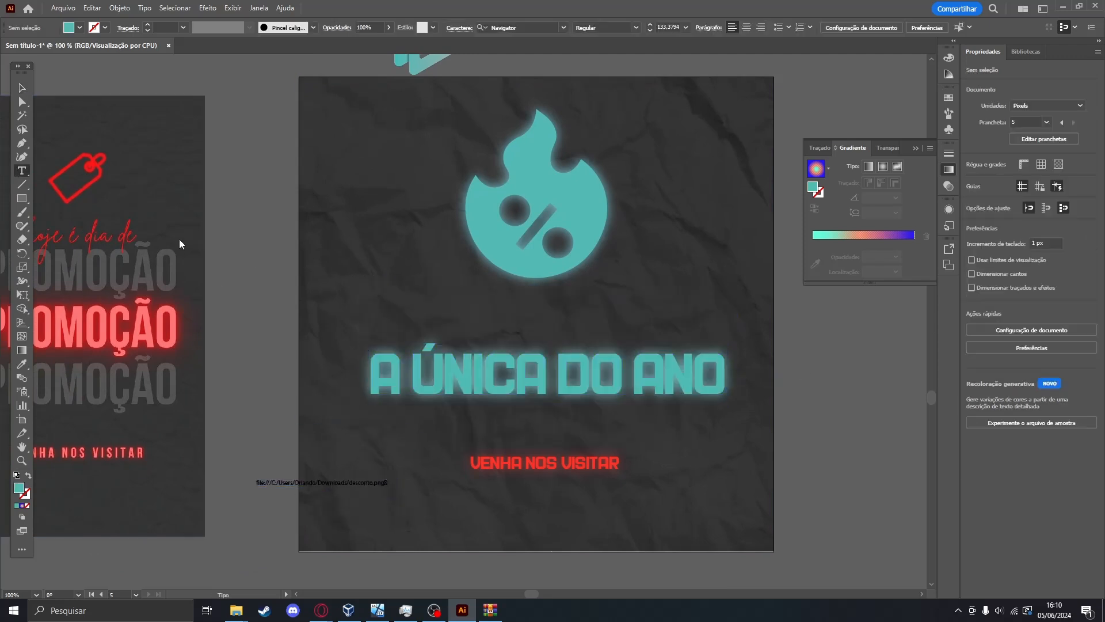
{"action": "left_click", "coordinate": [398, 314]}
{"action": "type", "text": "SEELECT"}
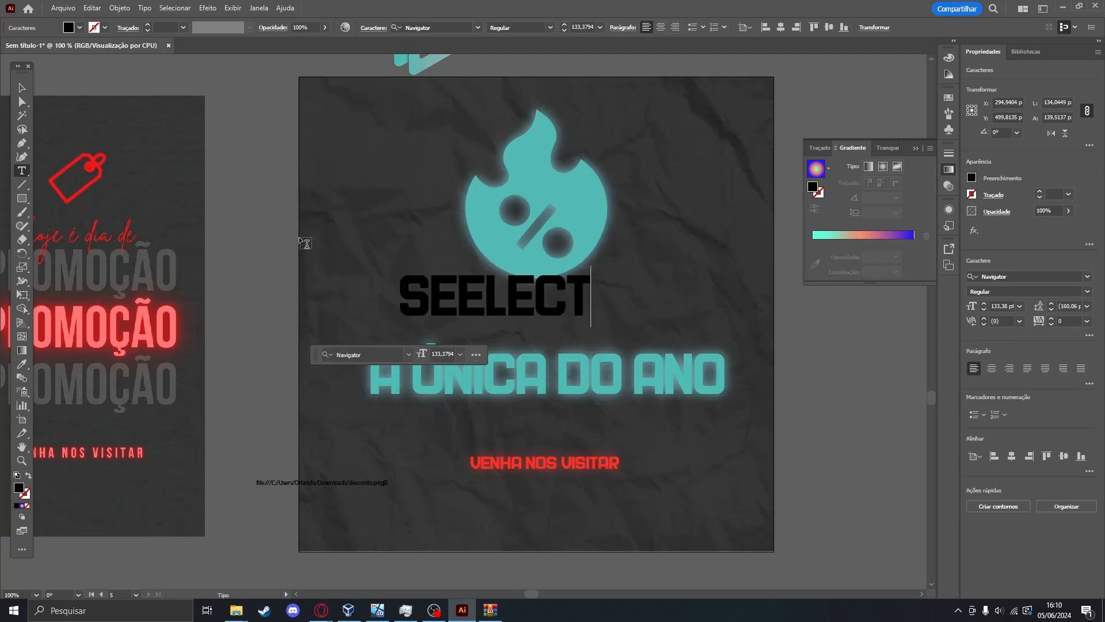
{"action": "left_click", "coordinate": [22, 88]}
{"action": "left_click", "coordinate": [79, 28]}
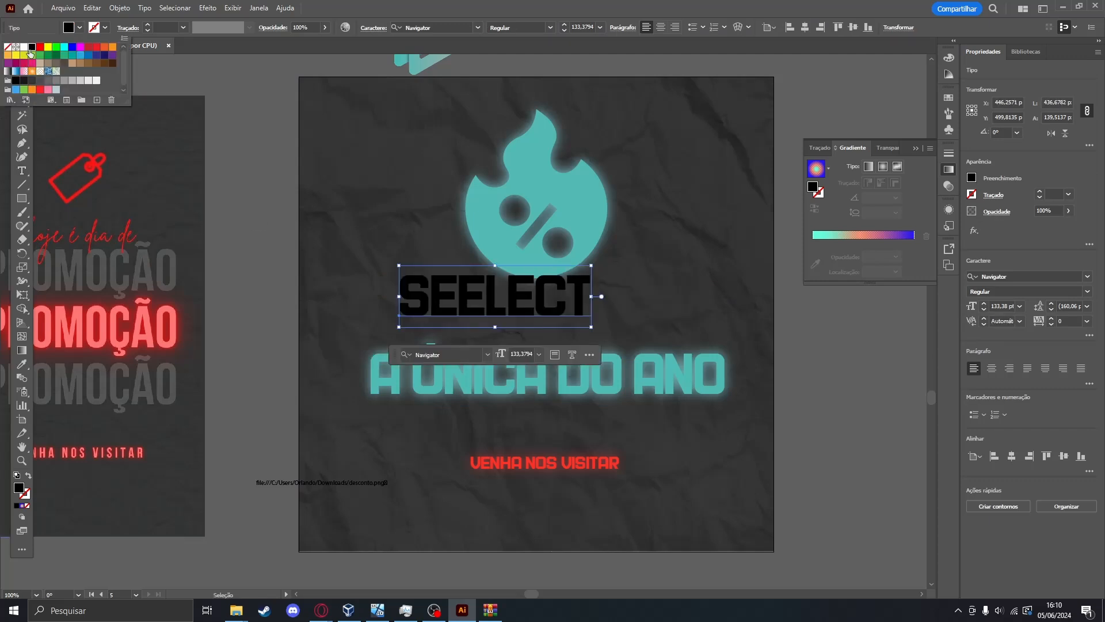
{"action": "left_click", "coordinate": [26, 48]}
Move the "VENHA NOS VISITAR" text below the artboard and shift the "A ÚNICA DO ANO" headline further down.
{"action": "scroll", "coordinate": [563, 296], "scroll_direction": "down", "scroll_amount": 5}
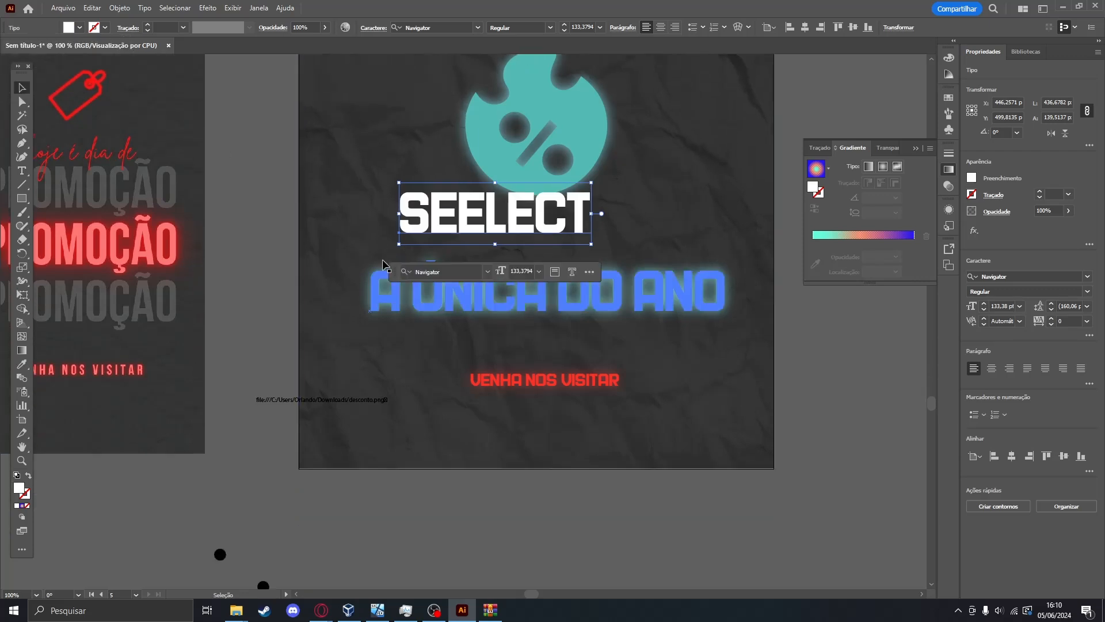
{"action": "left_click_drag", "start_coordinate": [563, 296], "coordinate": [575, 482]}
{"action": "left_click_drag", "start_coordinate": [523, 313], "coordinate": [519, 340]}
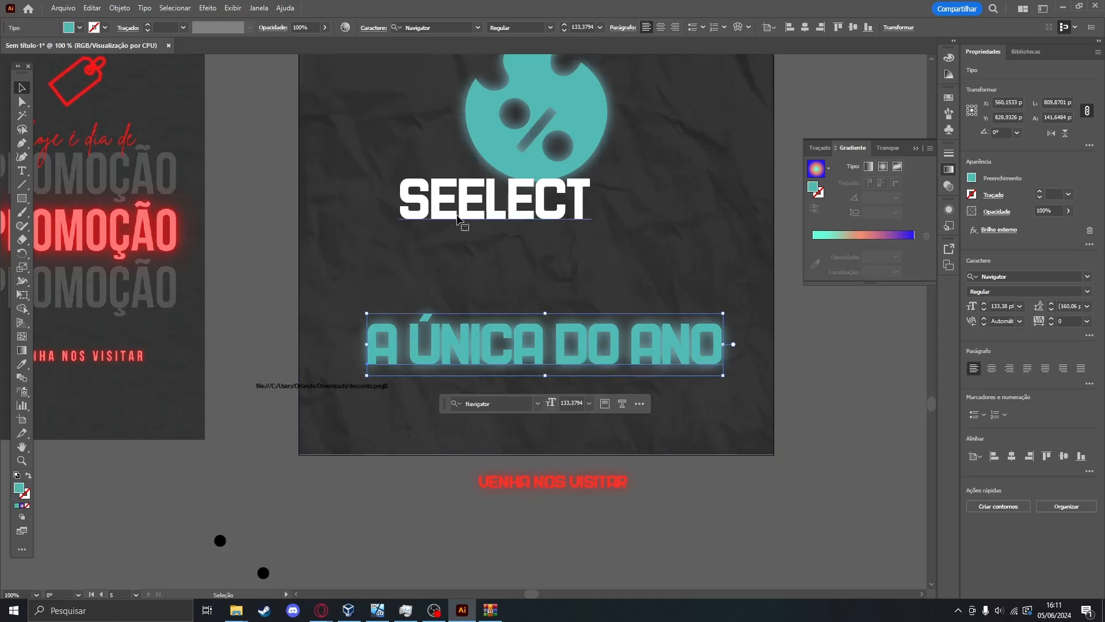
Move the "SEELECT" text down toward the headline and try the AniMe Matrix - MB_EN font on it.
{"action": "left_click_drag", "start_coordinate": [459, 217], "coordinate": [447, 275]}
{"action": "left_click", "coordinate": [477, 28]}
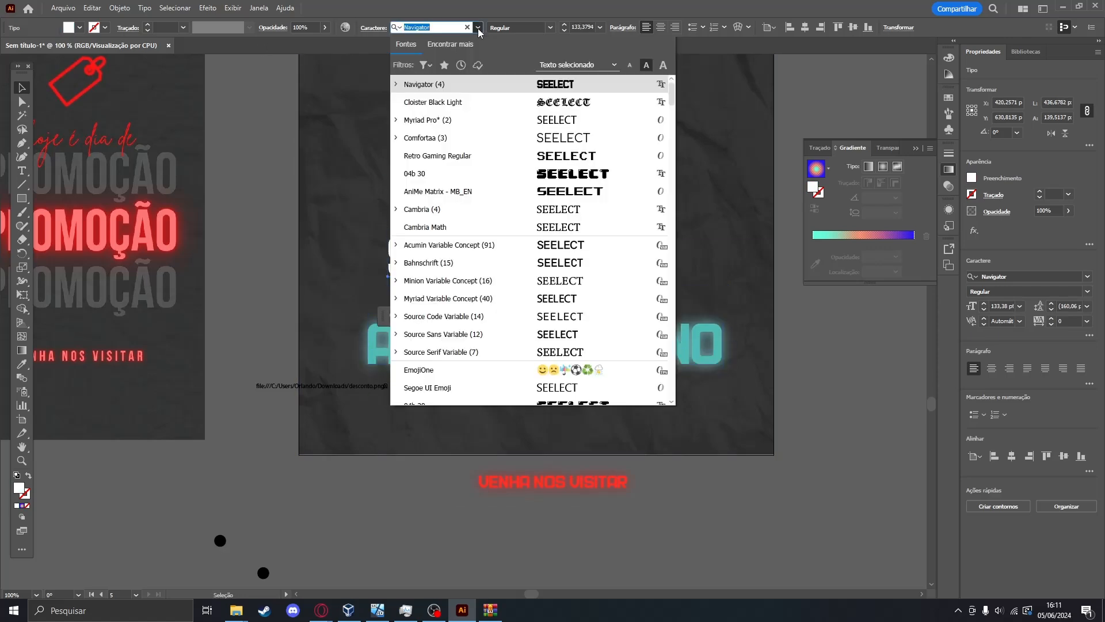
{"action": "scroll", "coordinate": [493, 176], "scroll_direction": "down", "scroll_amount": 2}
{"action": "scroll", "coordinate": [492, 179], "scroll_direction": "up", "scroll_amount": 2}
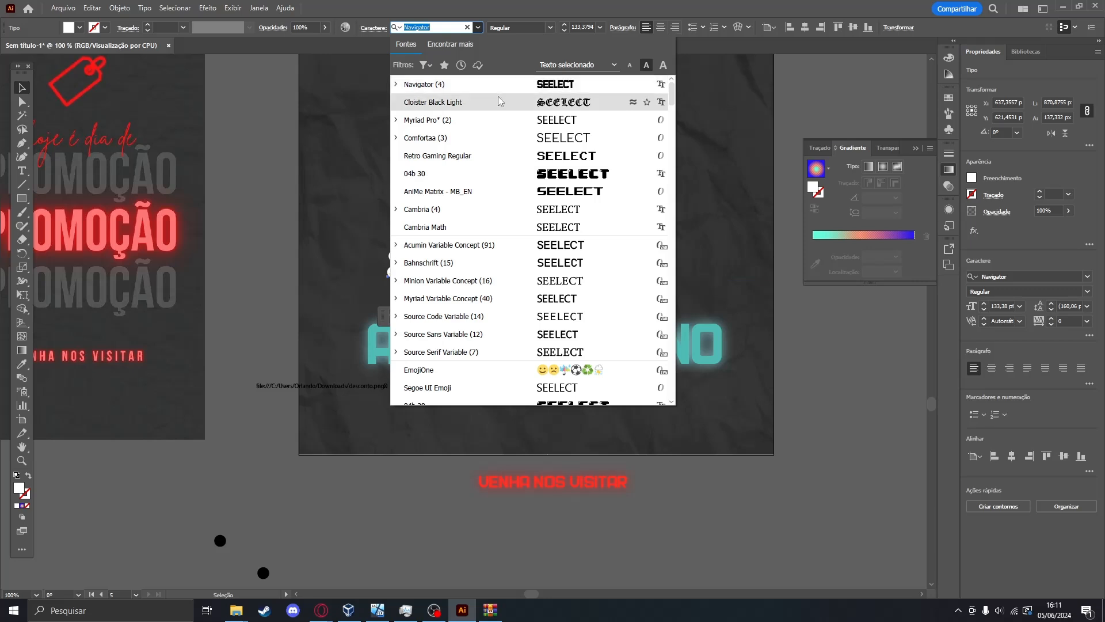
{"action": "left_click", "coordinate": [498, 192]}
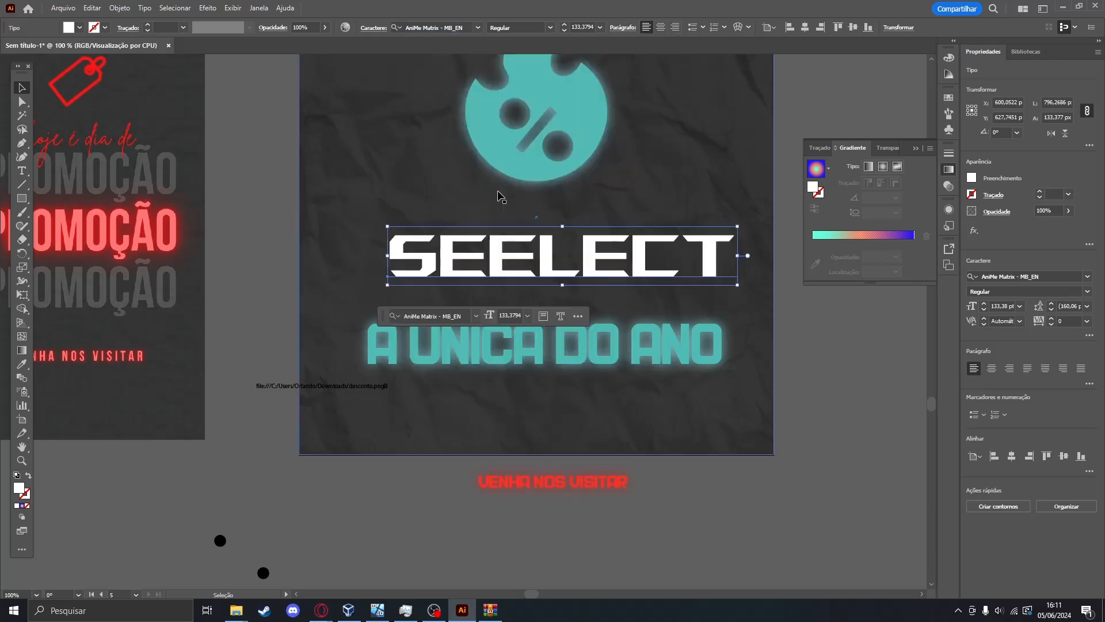
{"action": "left_click", "coordinate": [467, 26]}
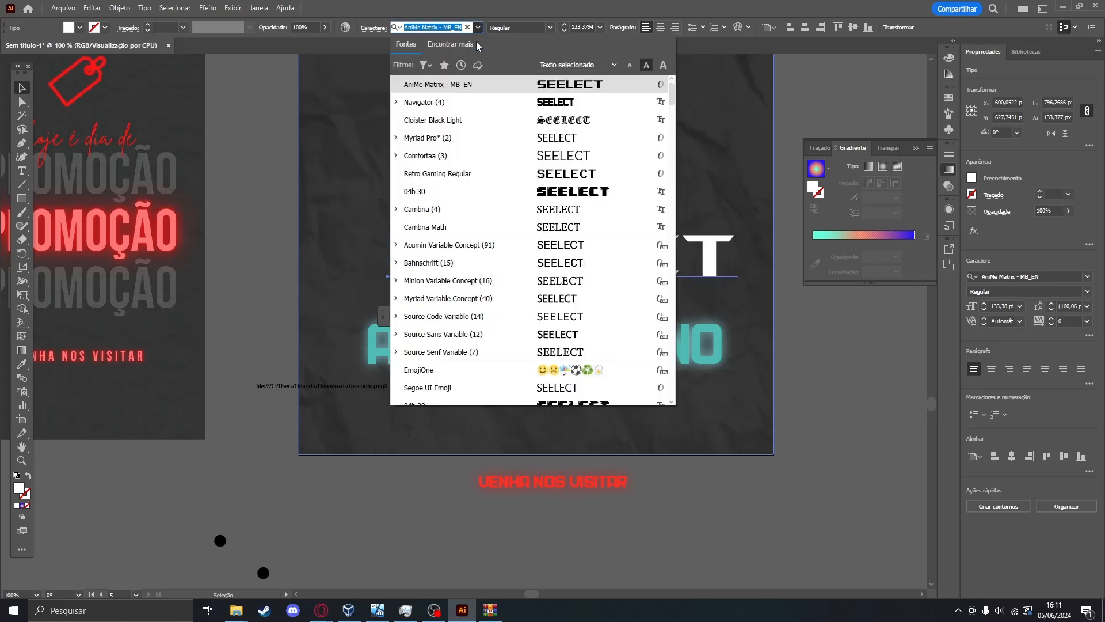
{"action": "scroll", "coordinate": [486, 210], "scroll_direction": "down", "scroll_amount": 5}
{"action": "scroll", "coordinate": [573, 150], "scroll_direction": "down", "scroll_amount": 5}
{"action": "scroll", "coordinate": [590, 311], "scroll_direction": "up", "scroll_amount": 5}
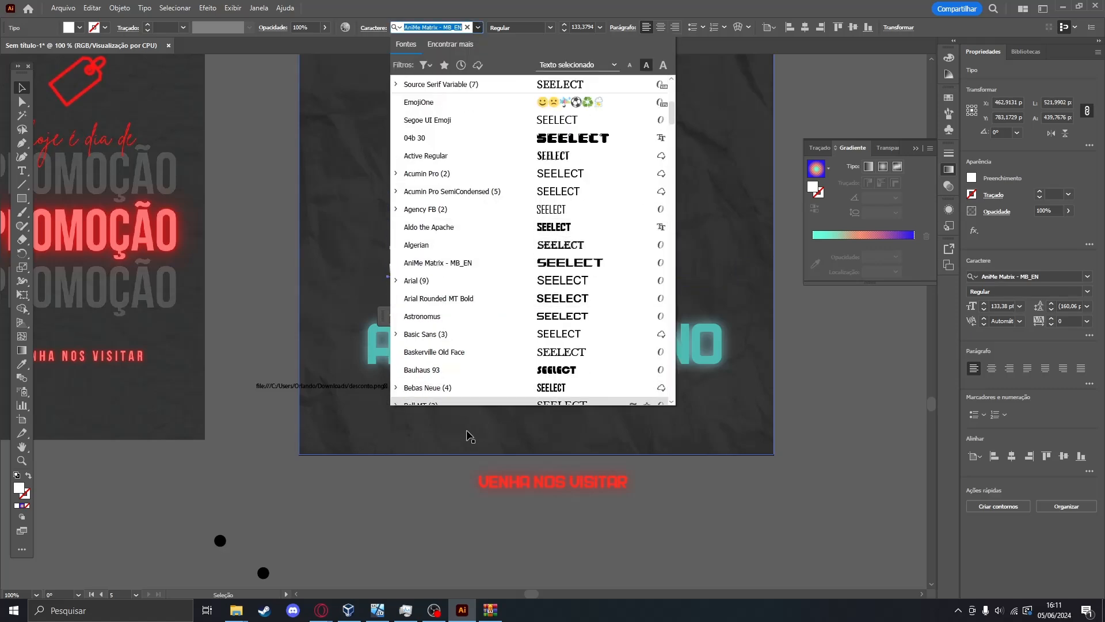
Open "logo seelect improvisada.ai" from the desktop's SEELECT folder, check the font of its wordmark, and return to the post document.
{"action": "left_click", "coordinate": [377, 610]}
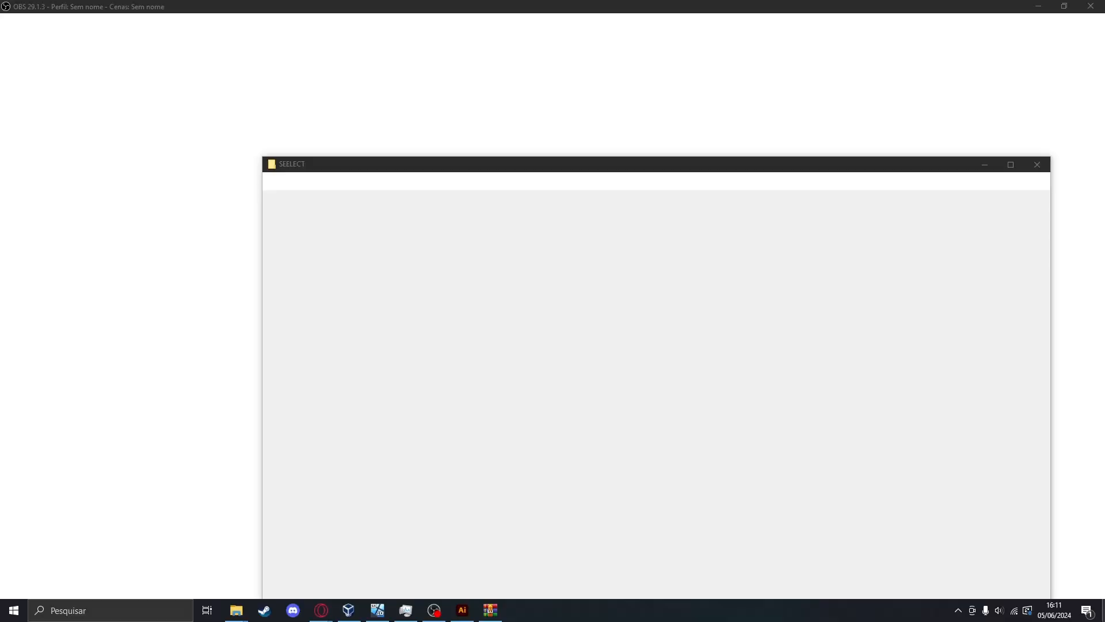
{"action": "key", "text": "super+d"}
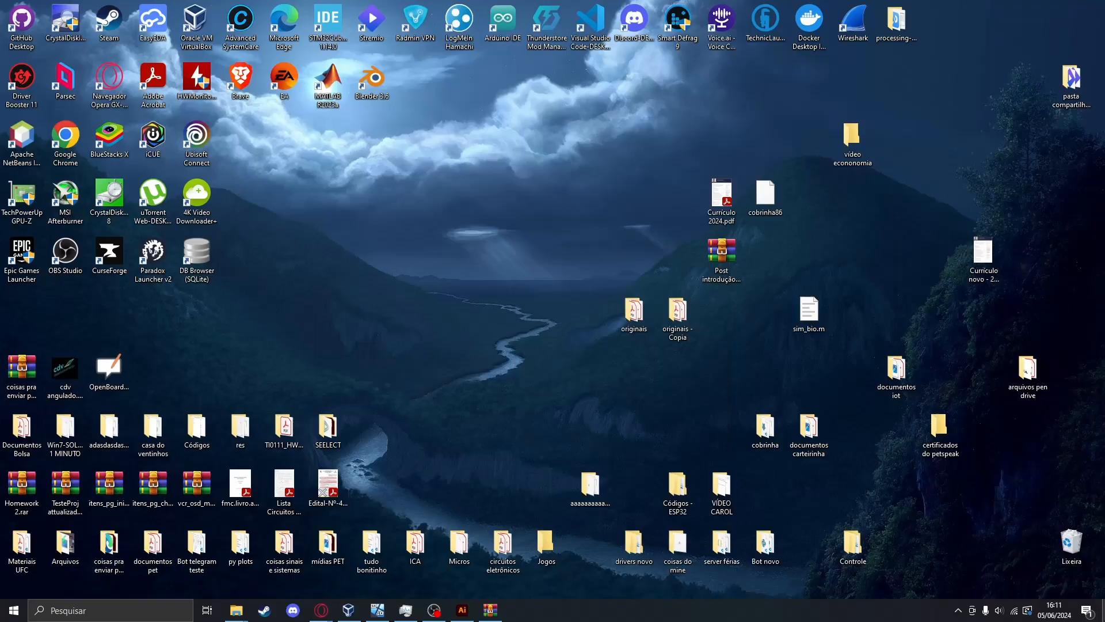
{"action": "double_click", "coordinate": [345, 433]}
{"action": "double_click", "coordinate": [627, 244]}
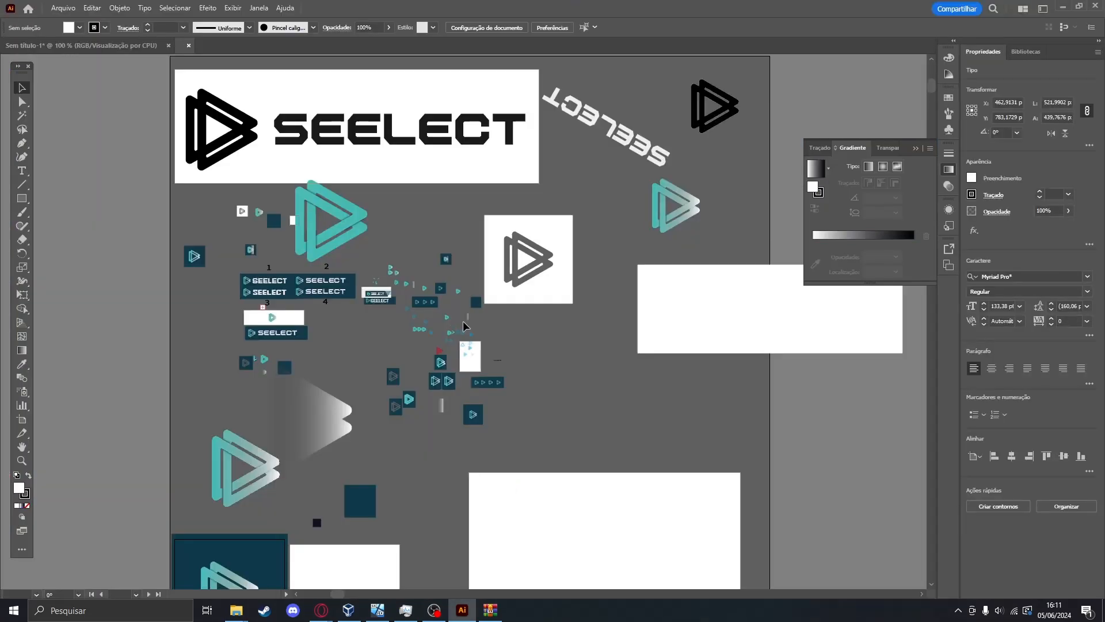
{"action": "left_click", "coordinate": [347, 133]}
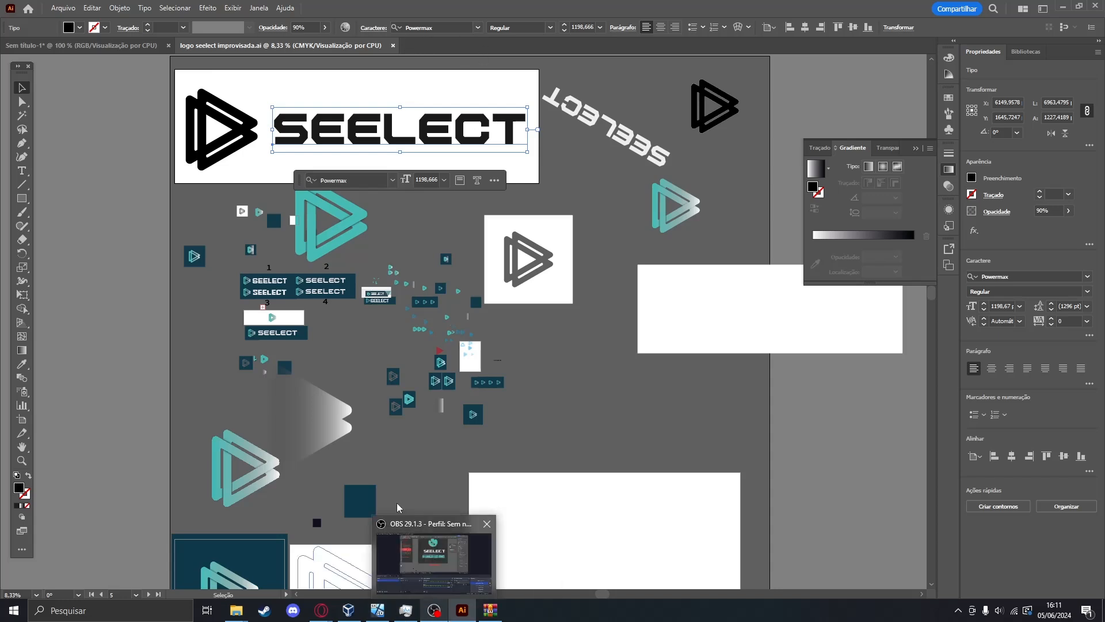
{"action": "left_click", "coordinate": [78, 48]}
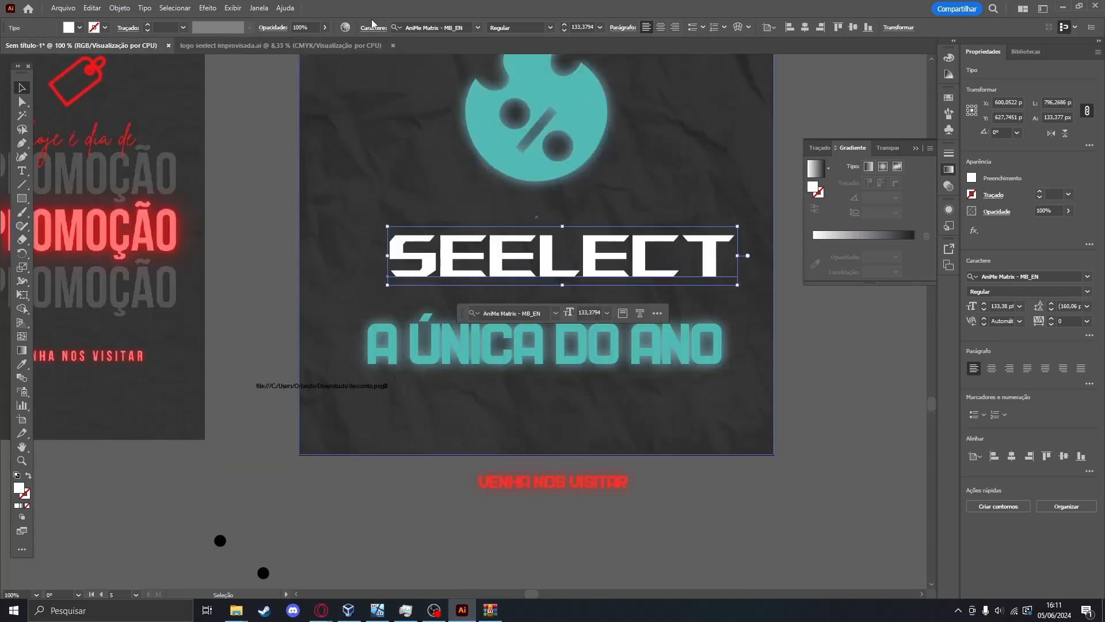
Set the "SEELECT" text's font to Powermax, then reposition and shrink it to about the width of the headline beneath.
{"action": "left_click", "coordinate": [460, 27]}
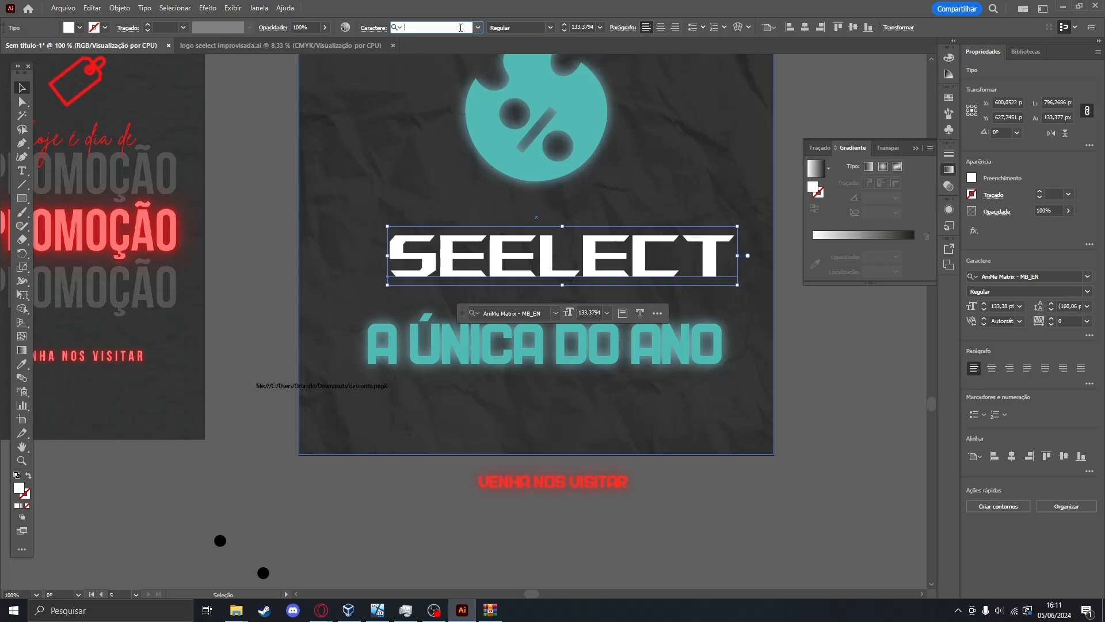
{"action": "type", "text": "PO"}
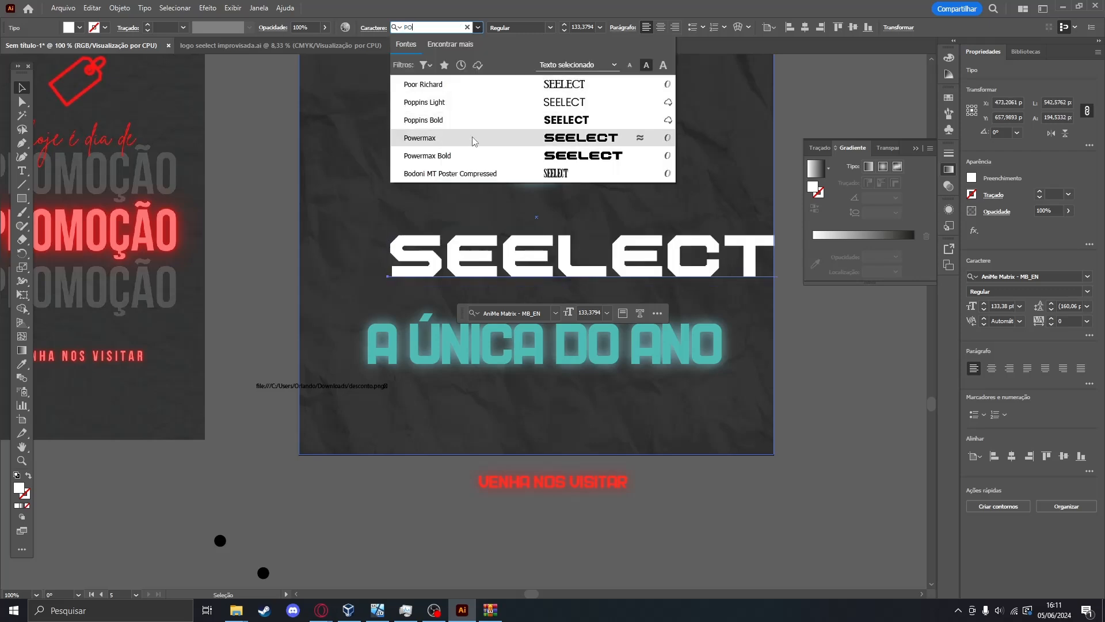
{"action": "left_click", "coordinate": [477, 138]}
{"action": "scroll", "coordinate": [823, 360], "scroll_direction": "up", "scroll_amount": 2}
{"action": "left_click_drag", "start_coordinate": [647, 297], "coordinate": [621, 327]}
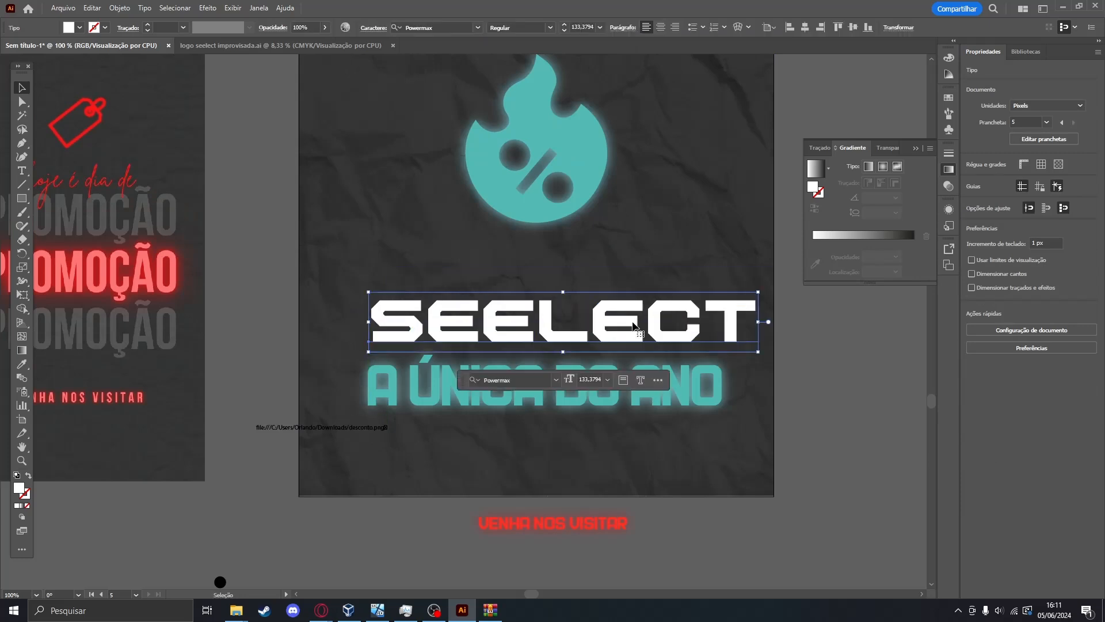
{"action": "mouse_move", "coordinate": [759, 351]}
{"action": "left_mouse_down"}
{"action": "mouse_move", "coordinate": [744, 333]}
{"action": "mouse_move", "coordinate": [748, 349]}
{"action": "left_mouse_up"}
Set the "A ÚNICA DO ANO" headline's font to Powermax.
{"action": "left_click", "coordinate": [656, 391]}
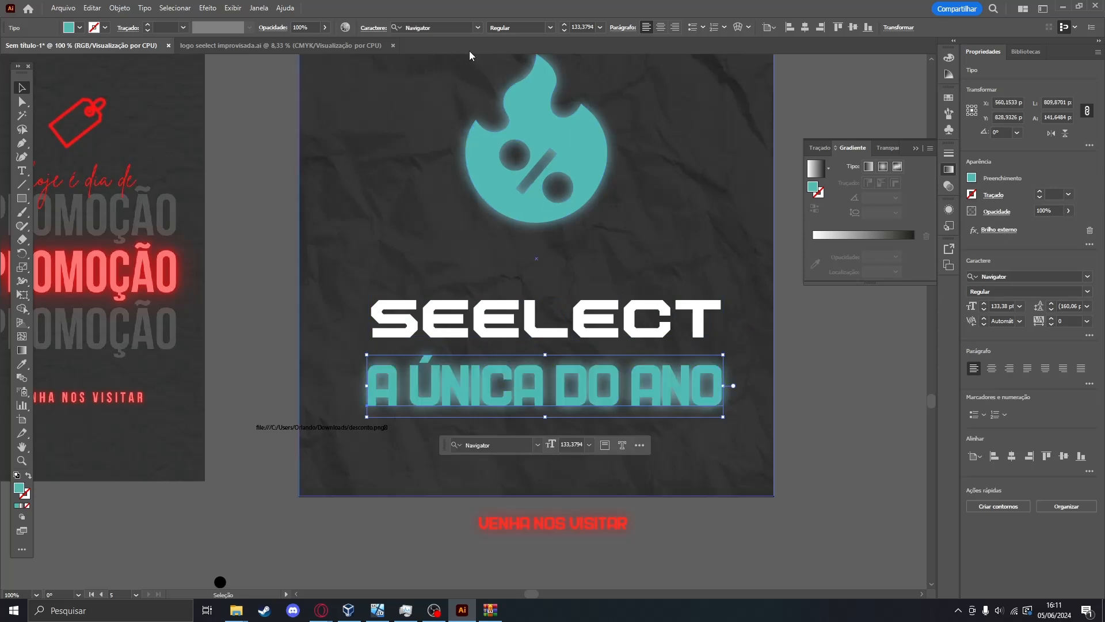
{"action": "left_click", "coordinate": [450, 29]}
{"action": "type", "text": "POWE"}
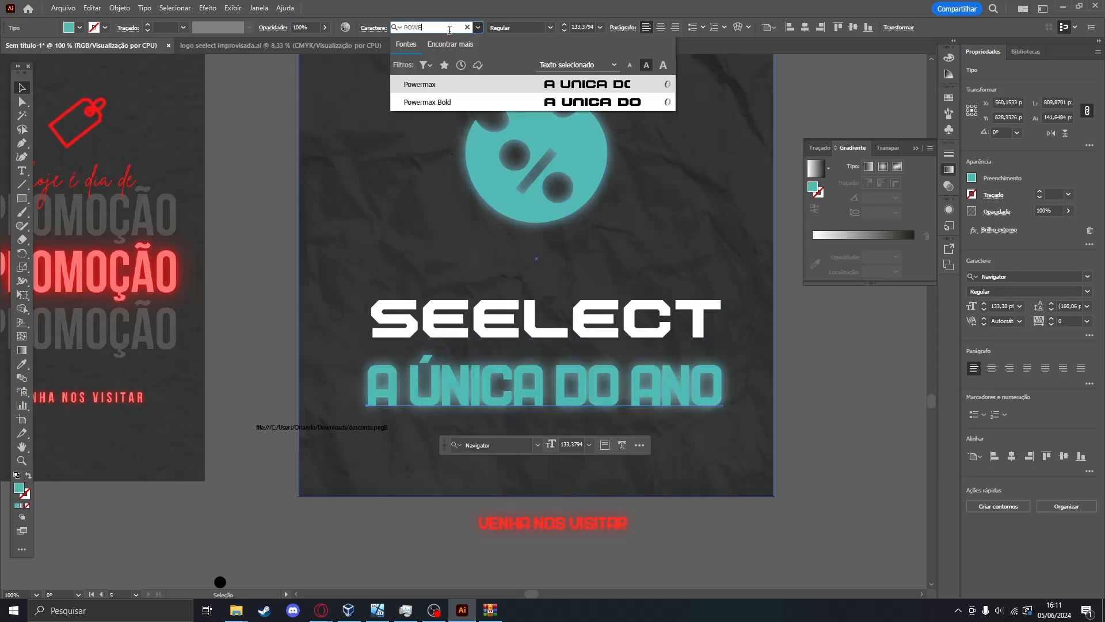
{"action": "left_click", "coordinate": [483, 86]}
Scale the headline down to the width of "SEELECT" and place it directly beneath that text.
{"action": "left_click_drag", "start_coordinate": [761, 413], "coordinate": [630, 385]}
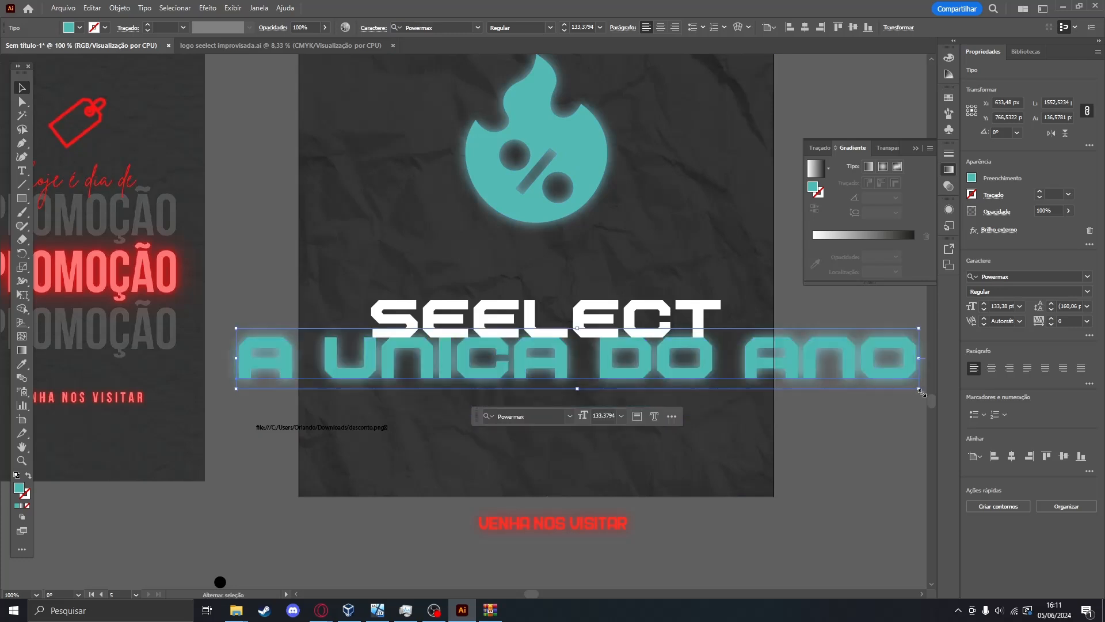
{"action": "left_click_drag", "start_coordinate": [919, 390], "coordinate": [771, 375]}
{"action": "mouse_move", "coordinate": [434, 347]}
{"action": "left_mouse_down"}
{"action": "mouse_move", "coordinate": [558, 385]}
{"action": "mouse_move", "coordinate": [442, 335]}
{"action": "left_mouse_up"}
{"action": "left_click_drag", "start_coordinate": [302, 365], "coordinate": [444, 376]}
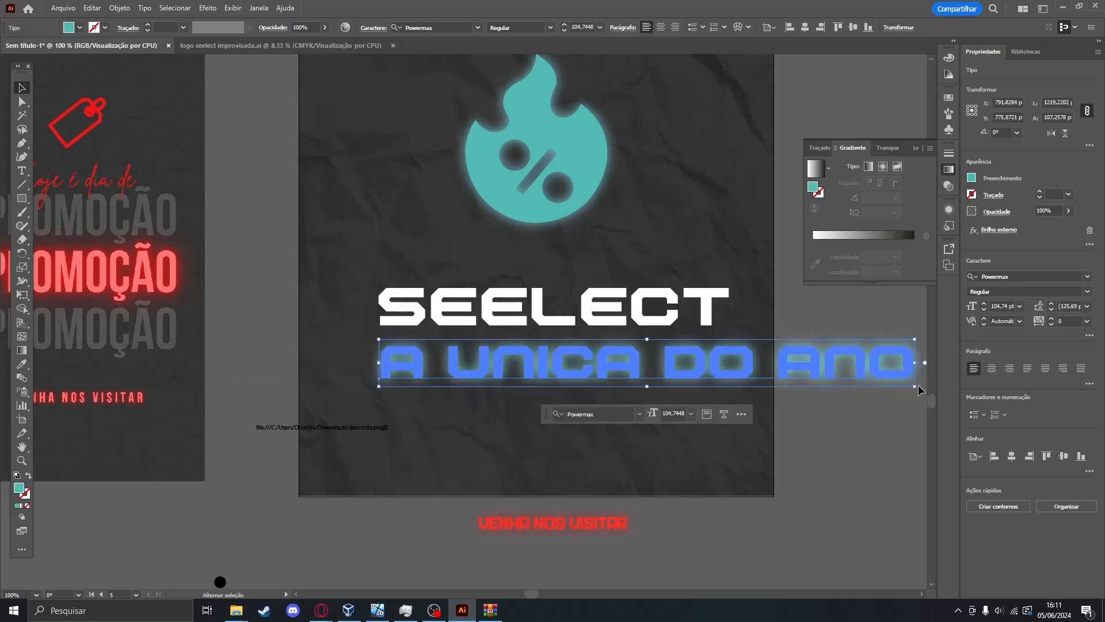
{"action": "left_click_drag", "start_coordinate": [920, 390], "coordinate": [733, 353]}
{"action": "left_click", "coordinate": [867, 374]}
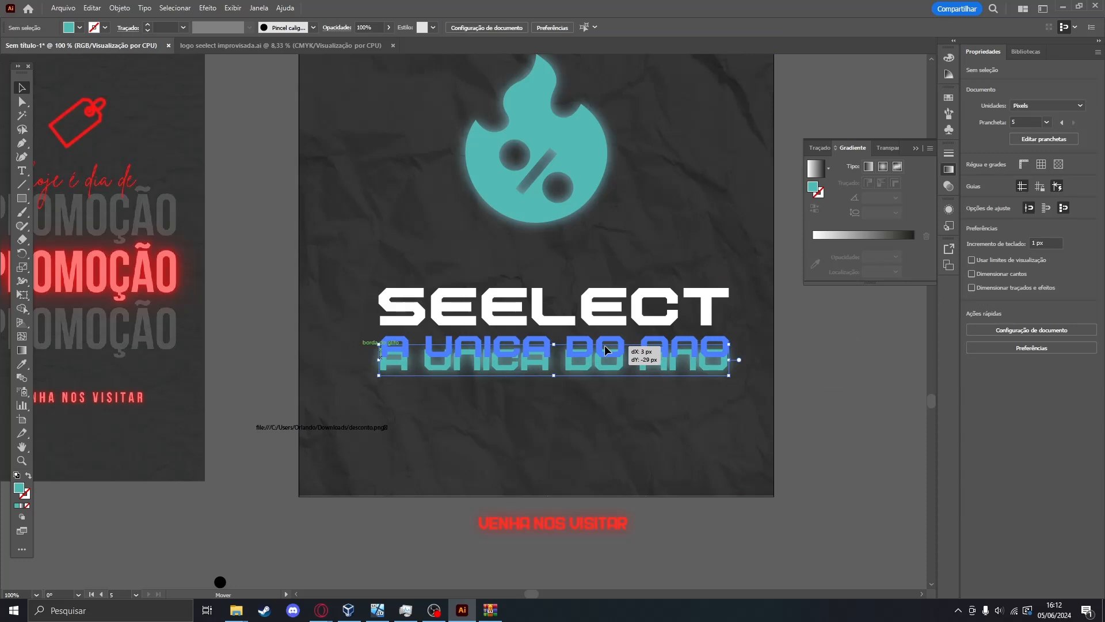
{"action": "left_click_drag", "start_coordinate": [602, 350], "coordinate": [603, 351]}
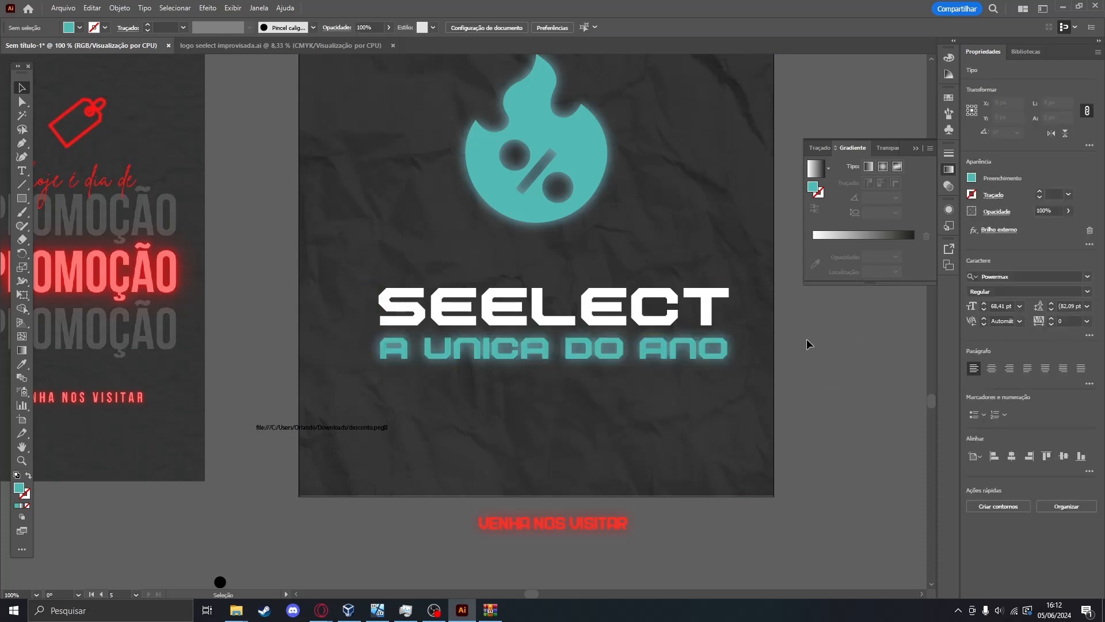
Group the "SEELECT" text with the headline.
{"action": "left_click", "coordinate": [666, 352]}
{"action": "left_click", "coordinate": [550, 305], "text": "shift"}
{"action": "left_click", "coordinate": [549, 391]}
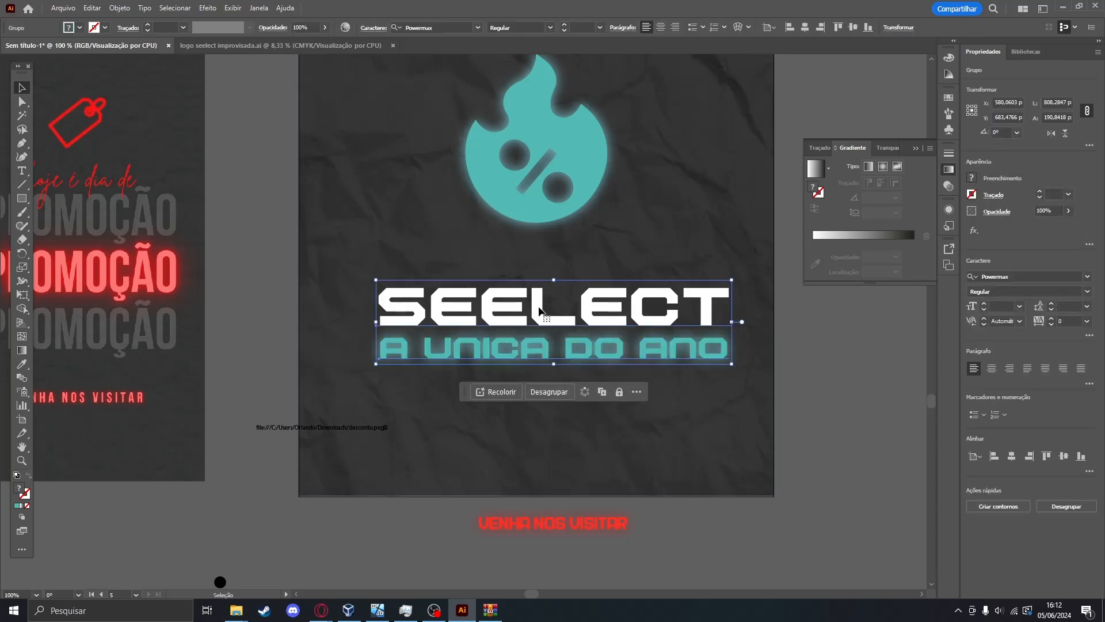
Centre the lettering group below the flame and enlarge it slightly.
{"action": "mouse_move", "coordinate": [545, 304]}
{"action": "left_mouse_down"}
{"action": "mouse_move", "coordinate": [511, 330]}
{"action": "mouse_move", "coordinate": [530, 317]}
{"action": "left_mouse_up"}
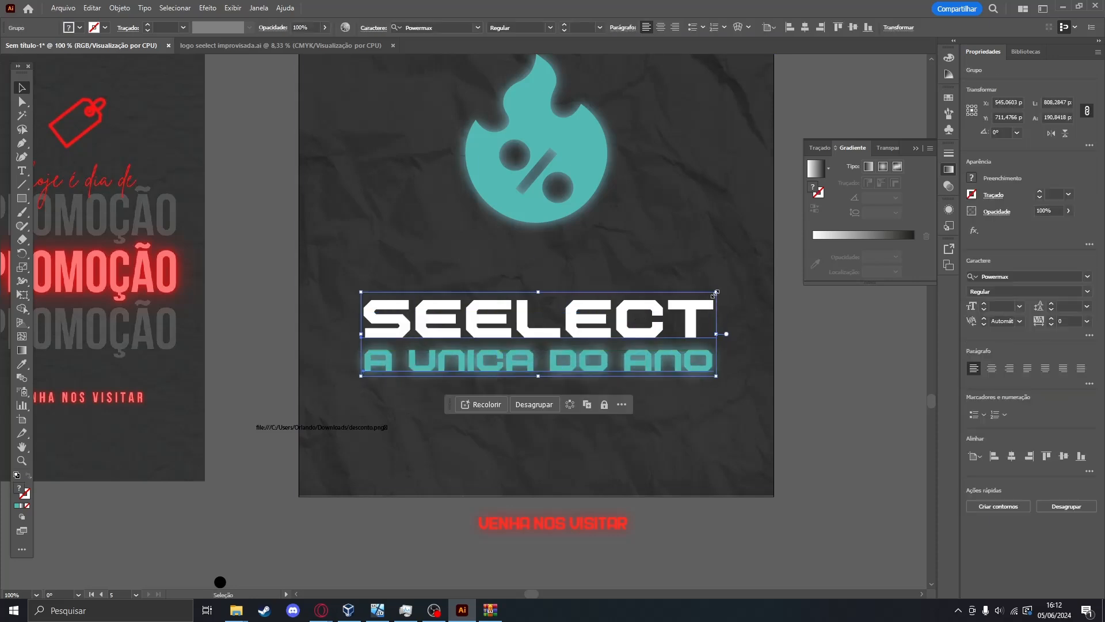
{"action": "left_click_drag", "start_coordinate": [716, 293], "coordinate": [741, 282]}
{"action": "left_click", "coordinate": [826, 351]}
Try to retype the "U" of the headline inside the group with its accent.
{"action": "scroll", "coordinate": [823, 352], "scroll_direction": "up", "scroll_amount": 2}
{"action": "left_click", "coordinate": [436, 447]}
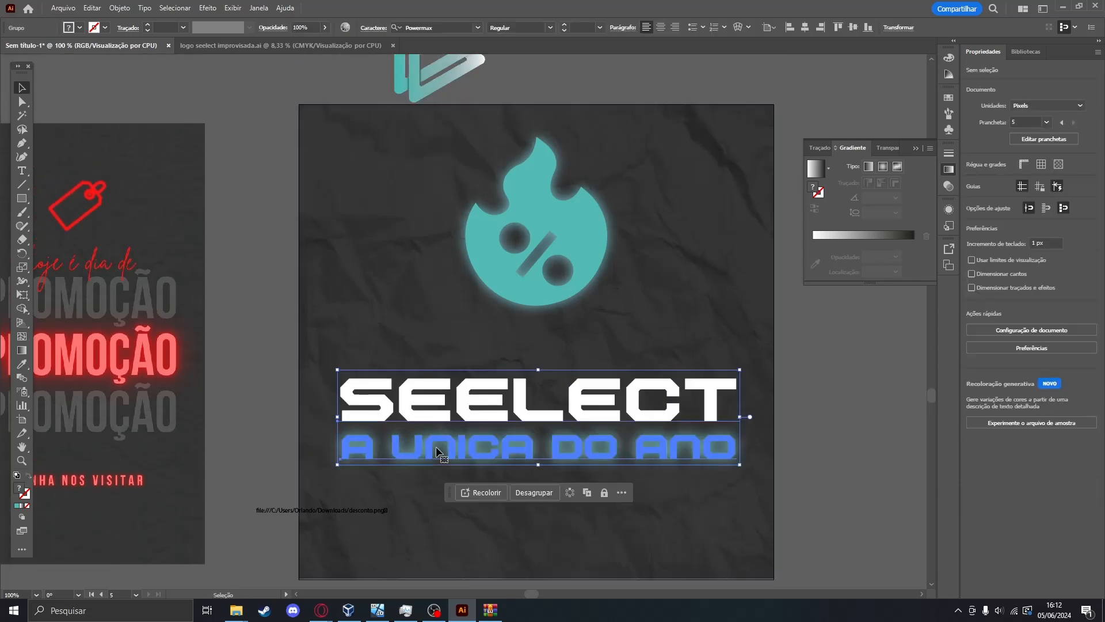
{"action": "double_click", "coordinate": [436, 447]}
{"action": "double_click", "coordinate": [423, 452]}
{"action": "key", "text": "ctrl+a"}
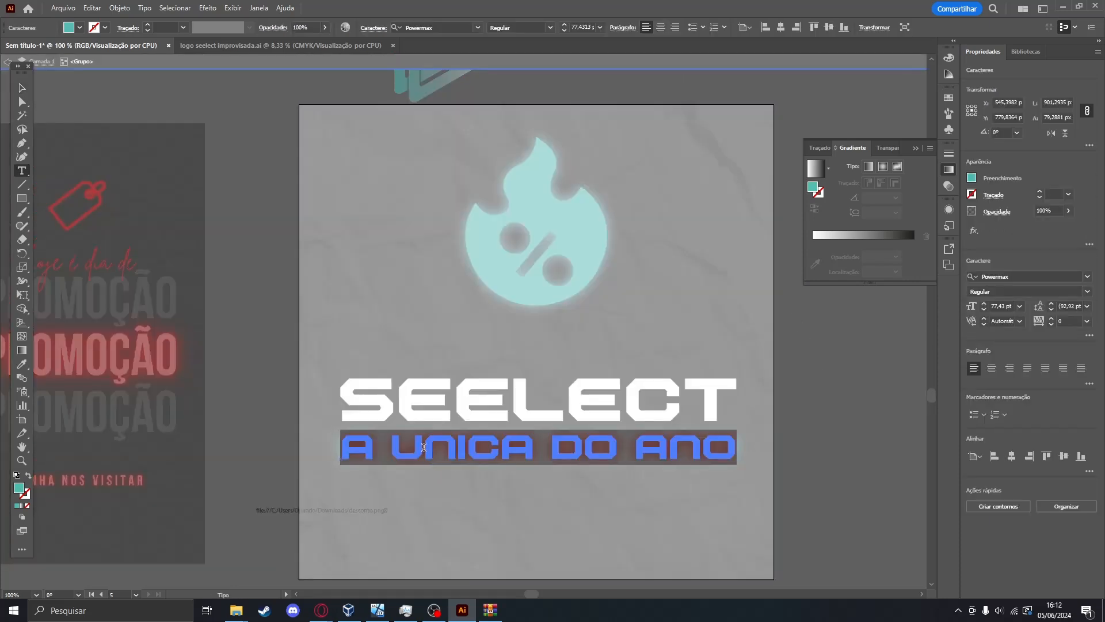
{"action": "left_click", "coordinate": [424, 447]}
{"action": "key", "text": "BackSpace"}
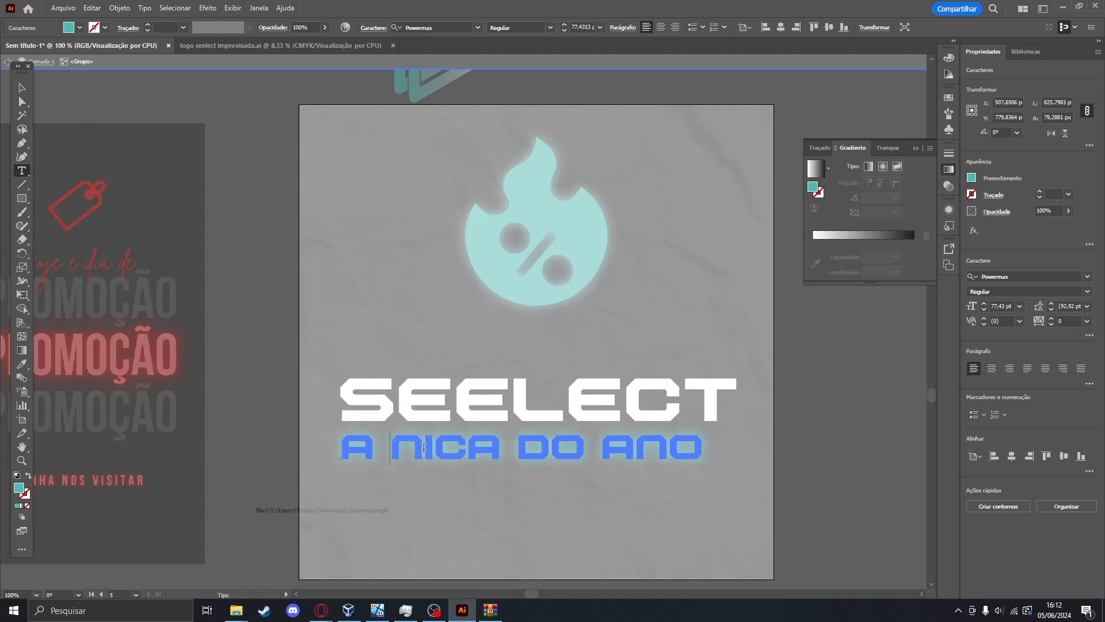
{"action": "type", "text": "U"}
{"action": "key", "text": "BackSpace"}
{"action": "type", "text": "U"}
{"action": "key", "text": "BackSpace"}
{"action": "type", "text": "U"}
{"action": "key", "text": "BackSpace"}
{"action": "type", "text": "U"}
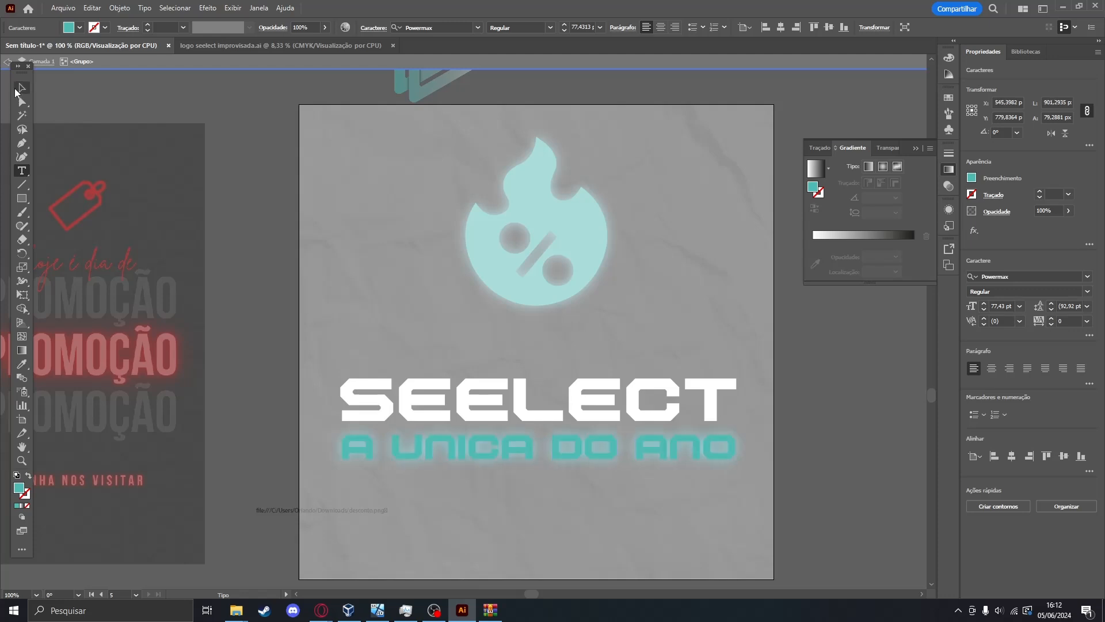
{"action": "left_click", "coordinate": [22, 88]}
{"action": "left_click", "coordinate": [248, 94]}
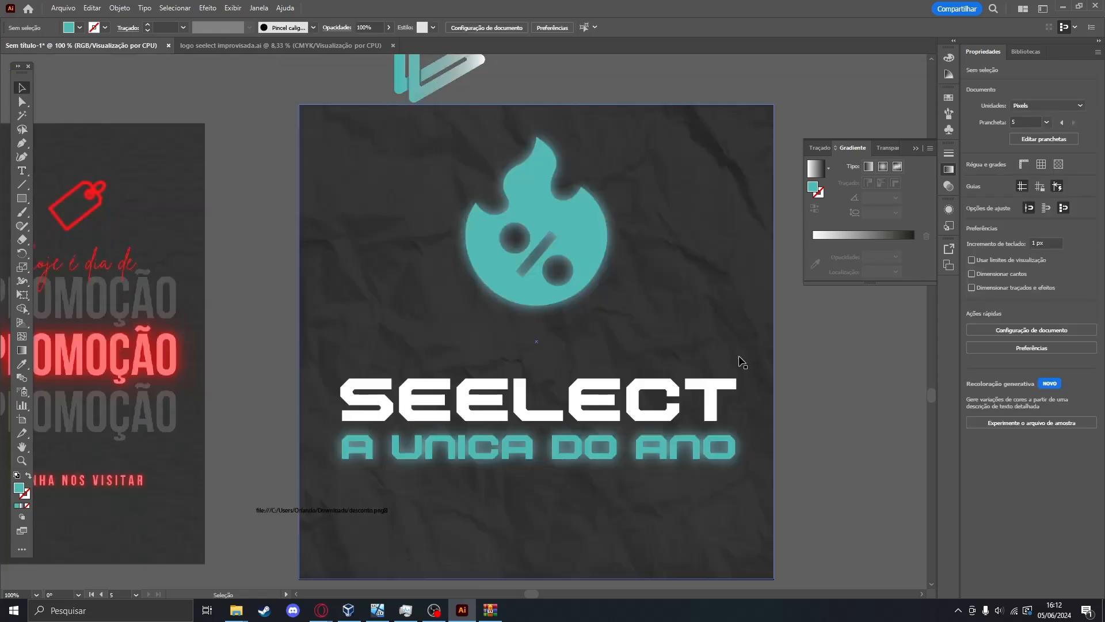
Delete the stray file-path text and move the lettering group up closer to the flame.
{"action": "left_click", "coordinate": [277, 510]}
{"action": "key", "text": "Delete"}
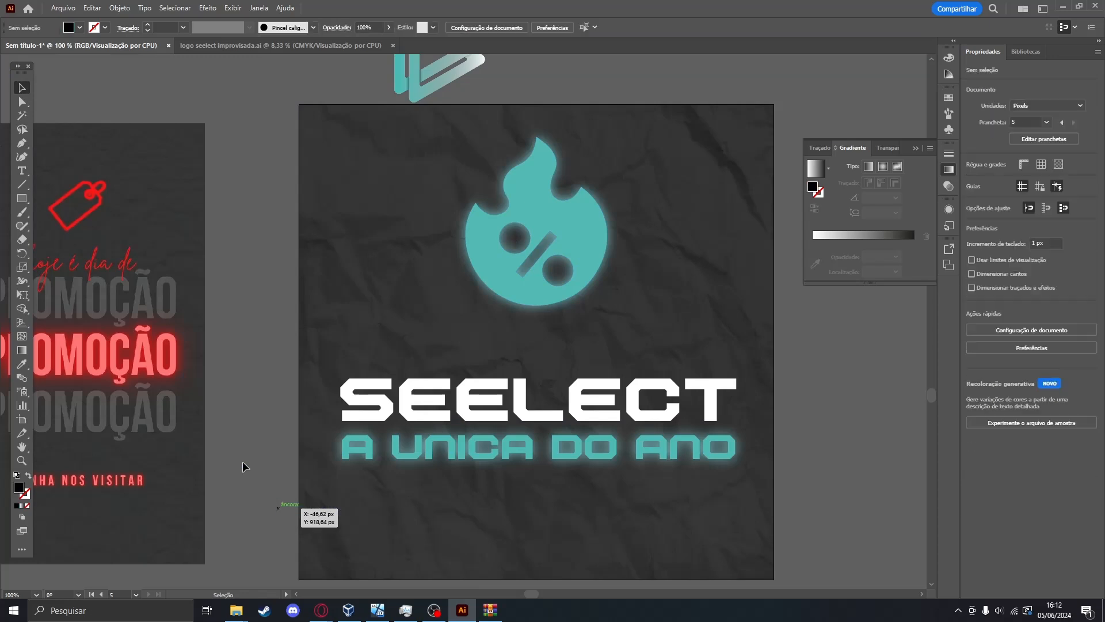
{"action": "scroll", "coordinate": [243, 461], "scroll_direction": "down", "scroll_amount": 3}
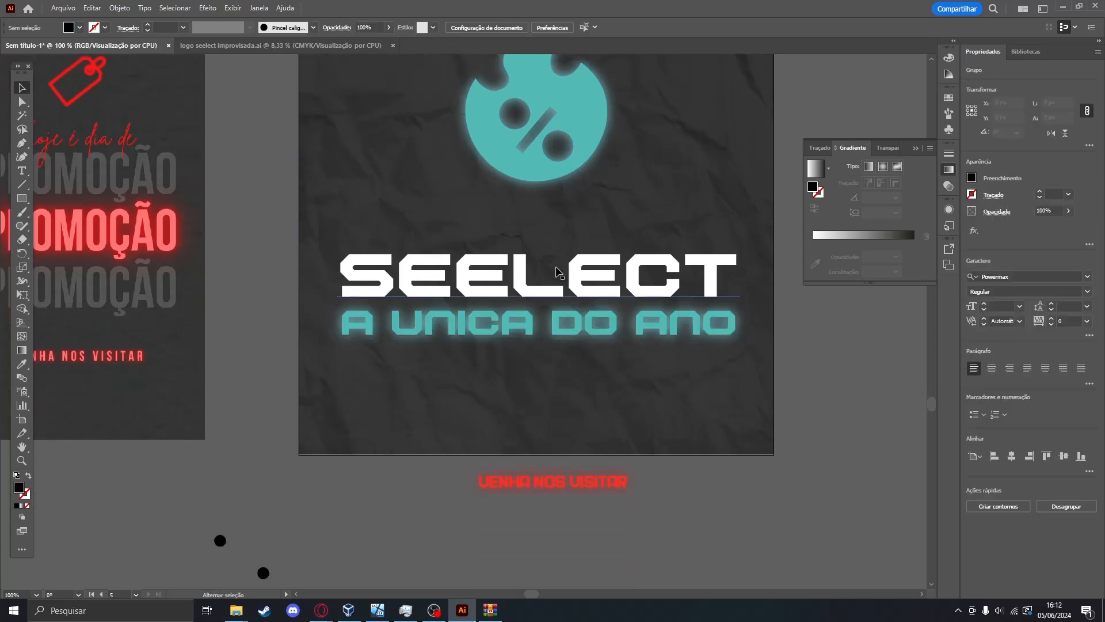
{"action": "left_click_drag", "start_coordinate": [574, 289], "coordinate": [574, 251]}
{"action": "left_click", "coordinate": [818, 391]}
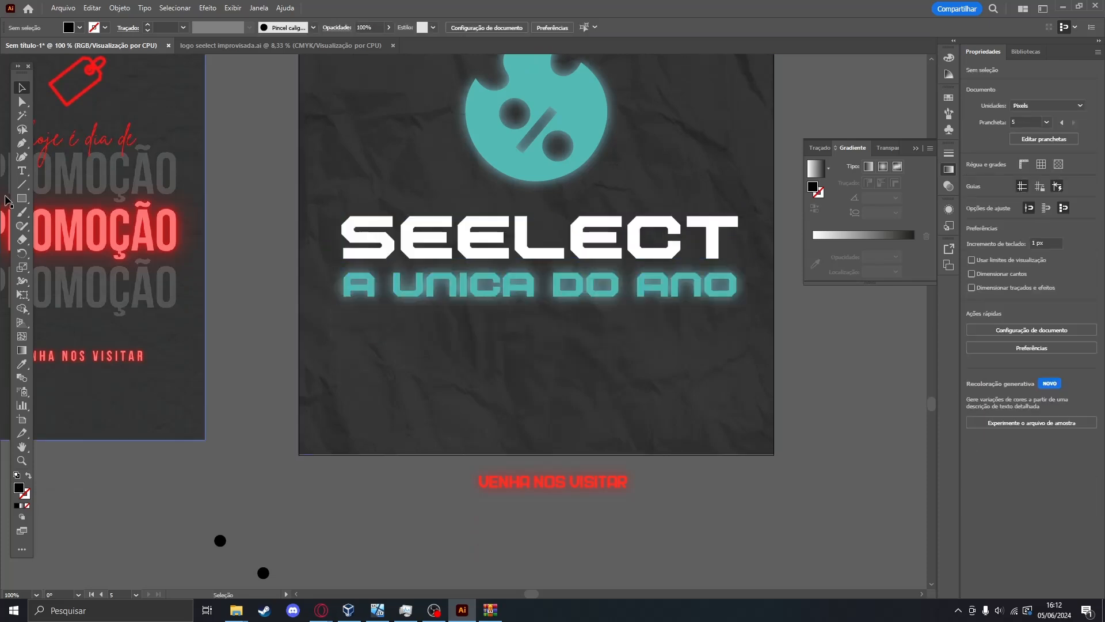
Start a new text line just below the headline, beginning with "KITS COM AT" in the Powermax font.
{"action": "left_click", "coordinate": [22, 171]}
{"action": "left_click", "coordinate": [440, 328]}
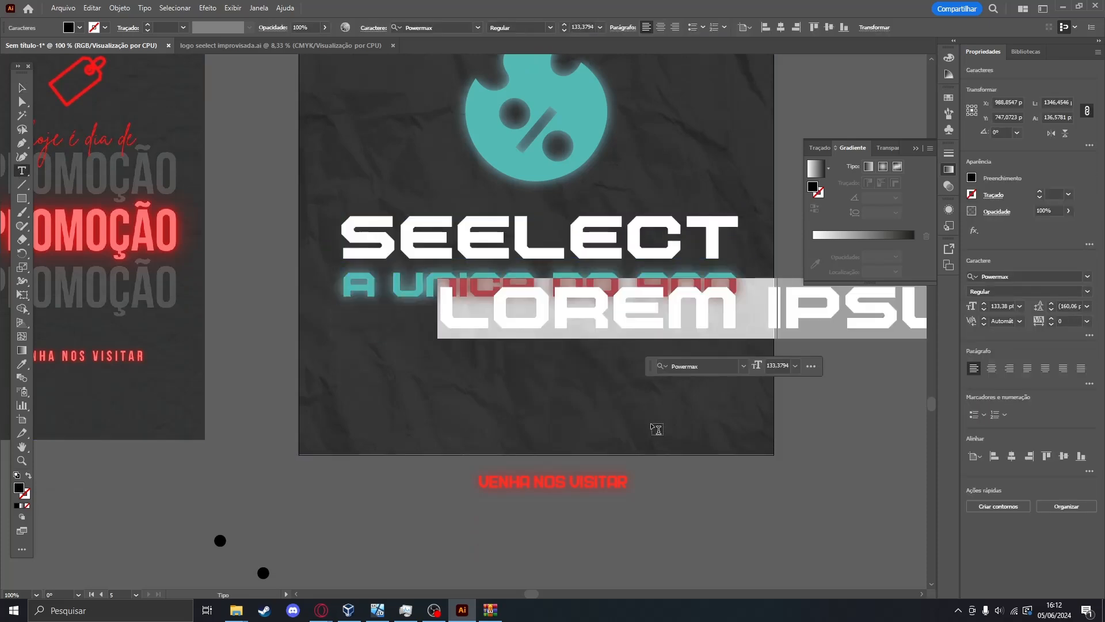
{"action": "key", "text": "BackSpace"}
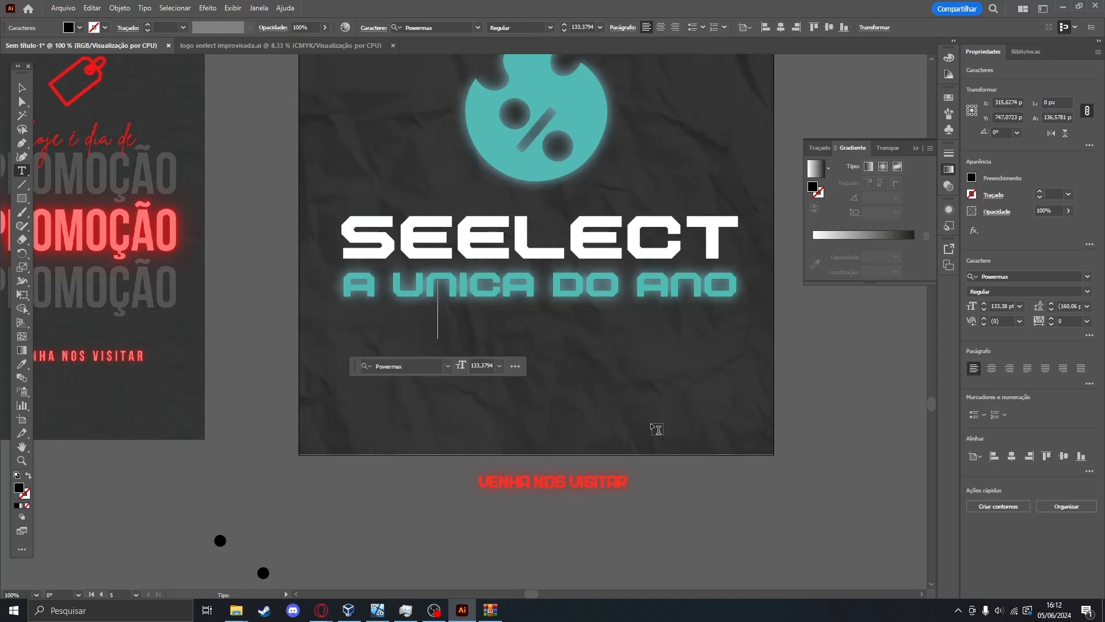
{"action": "type", "text": "H"}
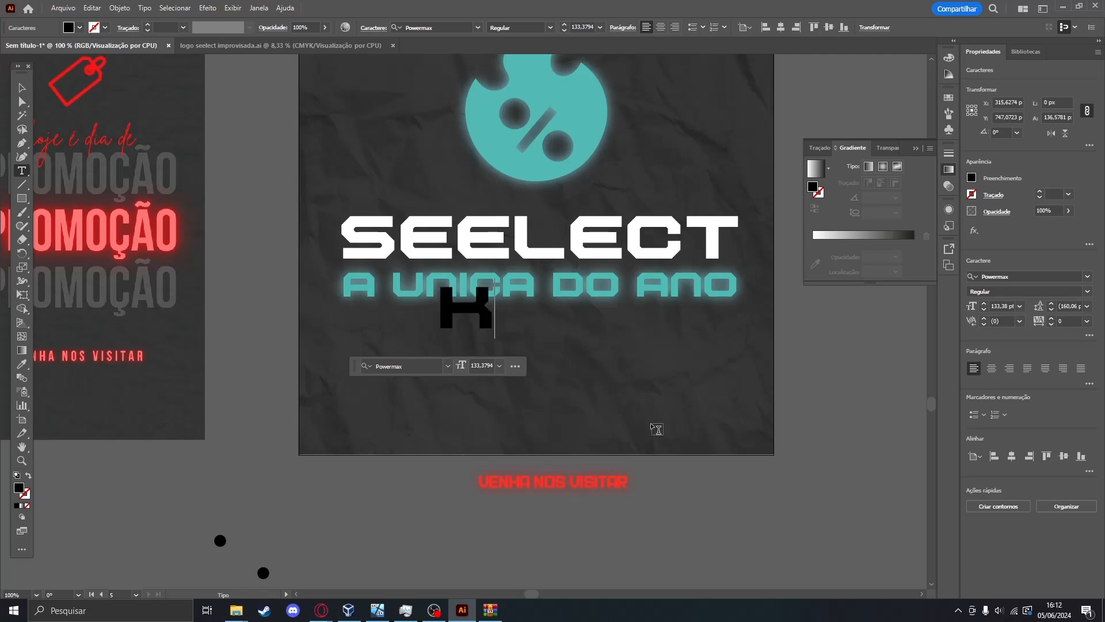
{"action": "key", "text": "BackSpace"}
{"action": "type", "text": "KITS COM A"}
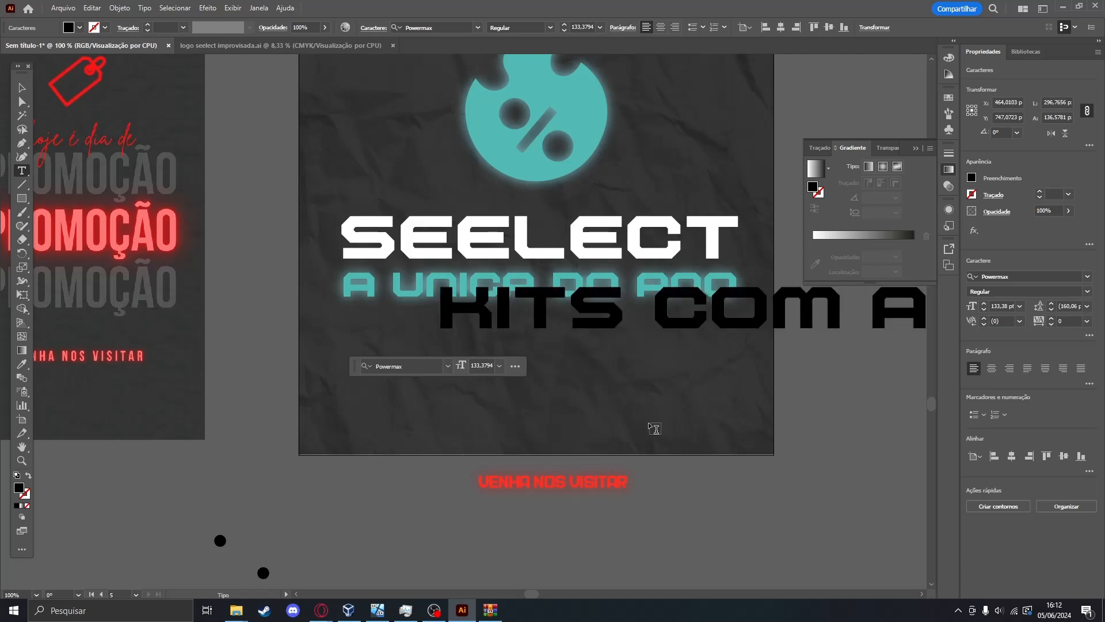
{"action": "key", "text": "ctrl+a"}
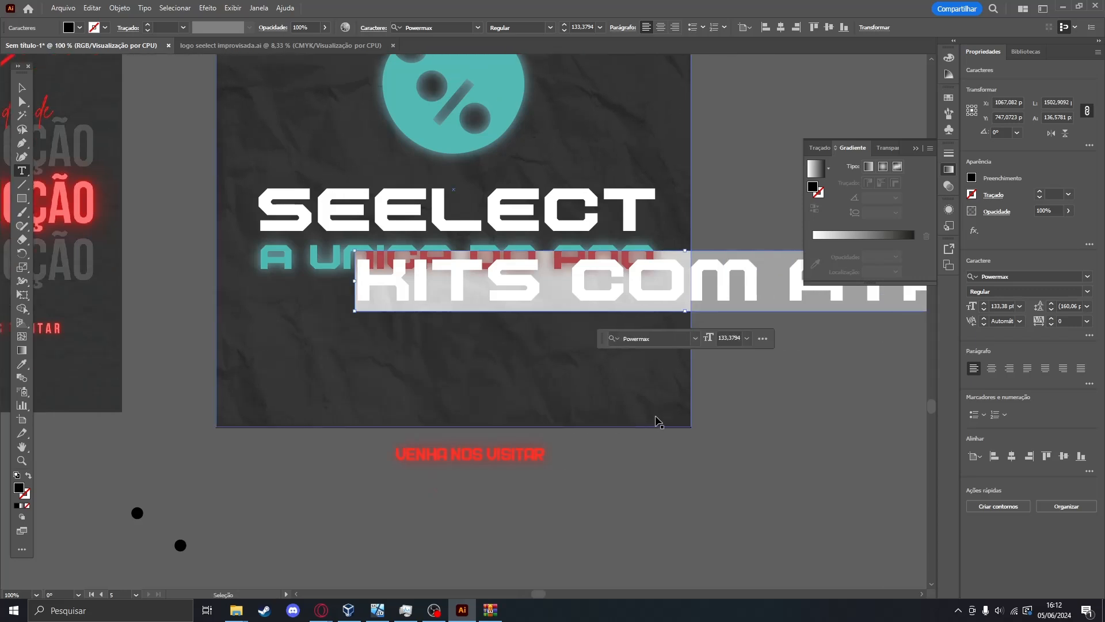
{"action": "key", "text": "BackSpace"}
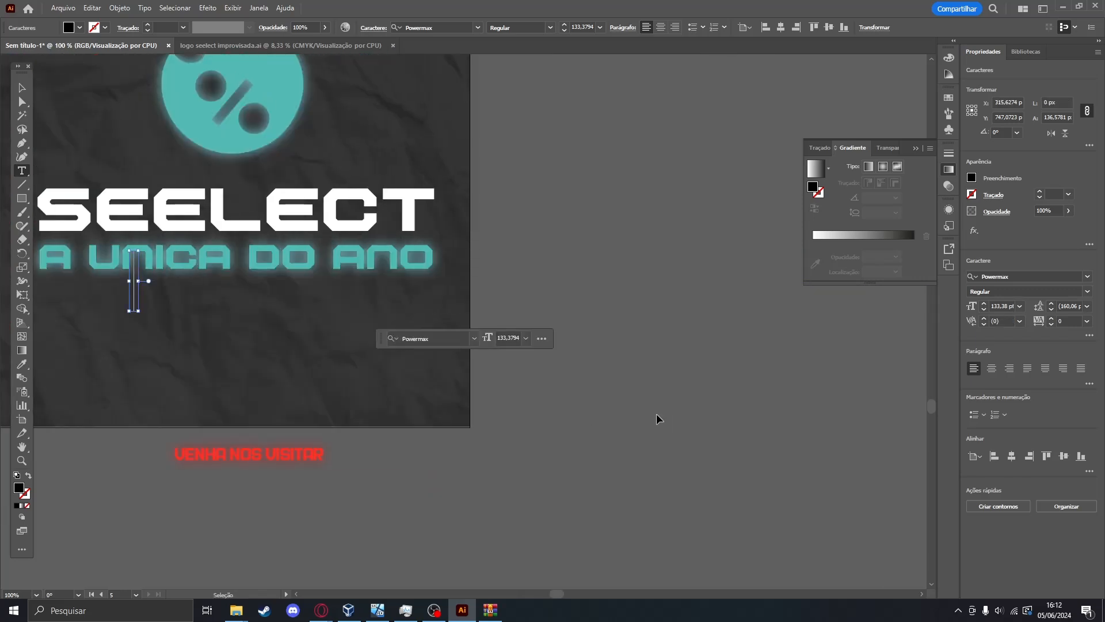
{"action": "key", "text": "ctrl+z"}
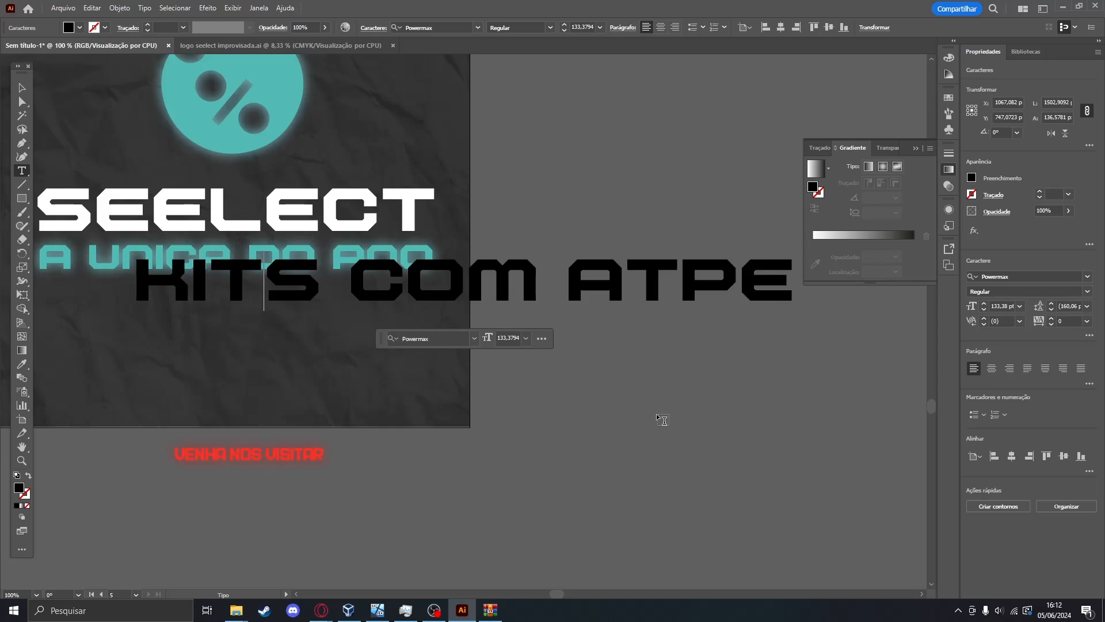
Trim the mistyped ending so that the new text line reads "KITS COM AT".
{"action": "key", "text": "Right"}
{"action": "key", "text": "Right"}
{"action": "key", "text": "Right"}
{"action": "key", "text": "Right"}
{"action": "key", "text": "Right"}
{"action": "key", "text": "Right"}
{"action": "key", "text": "Right"}
{"action": "key", "text": "Right"}
{"action": "key", "text": "Right"}
{"action": "key", "text": "Right"}
{"action": "key", "text": "BackSpace"}
{"action": "key", "text": "BackSpace"}
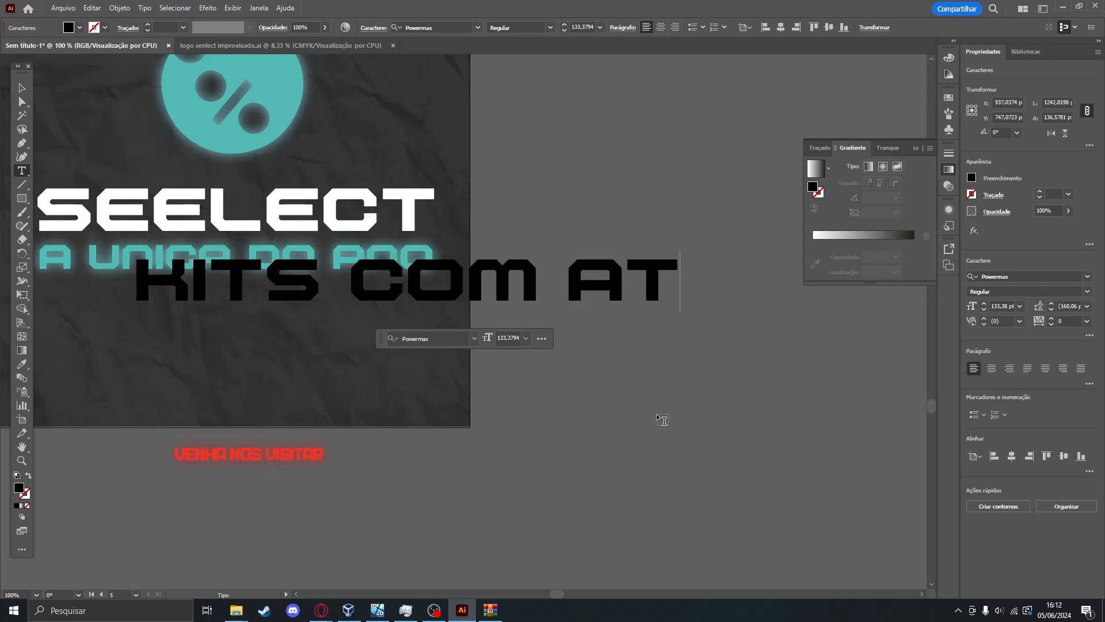
{"action": "type", "text": "E"}
{"action": "key", "text": "ctrl+z"}
{"action": "left_click", "coordinate": [479, 27]}
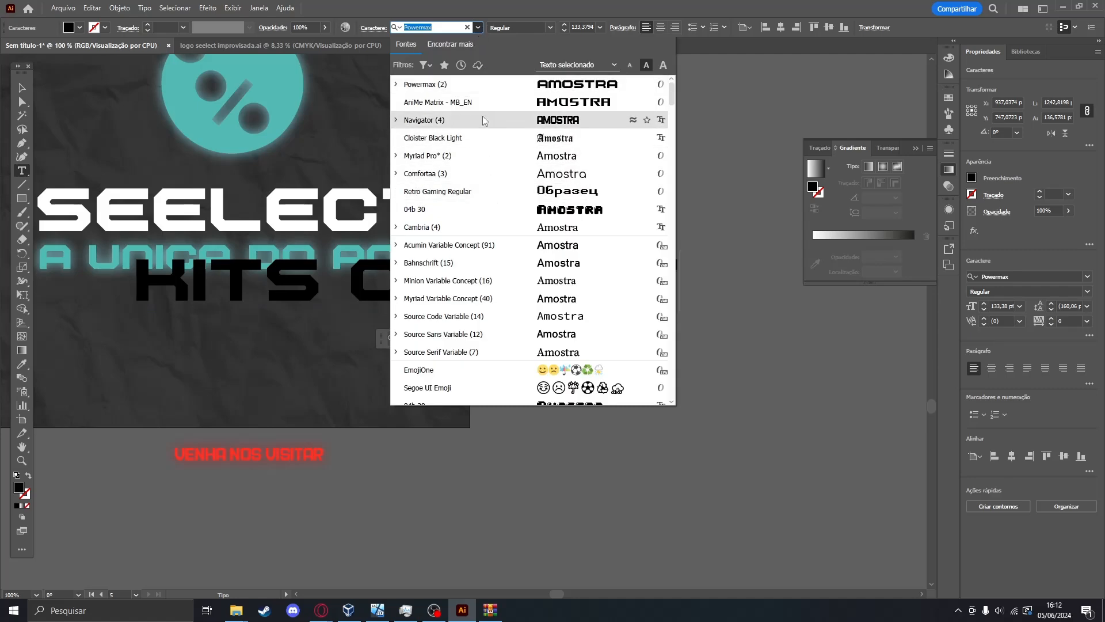
{"action": "scroll", "coordinate": [482, 127], "scroll_direction": "down", "scroll_amount": 5}
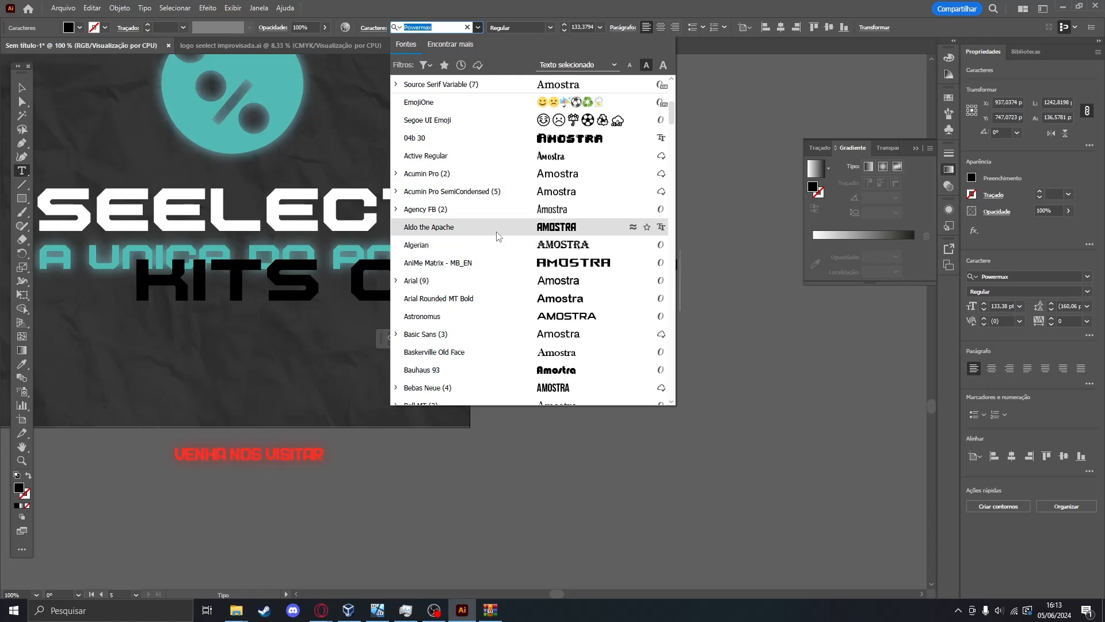
{"action": "key", "text": "Escape"}
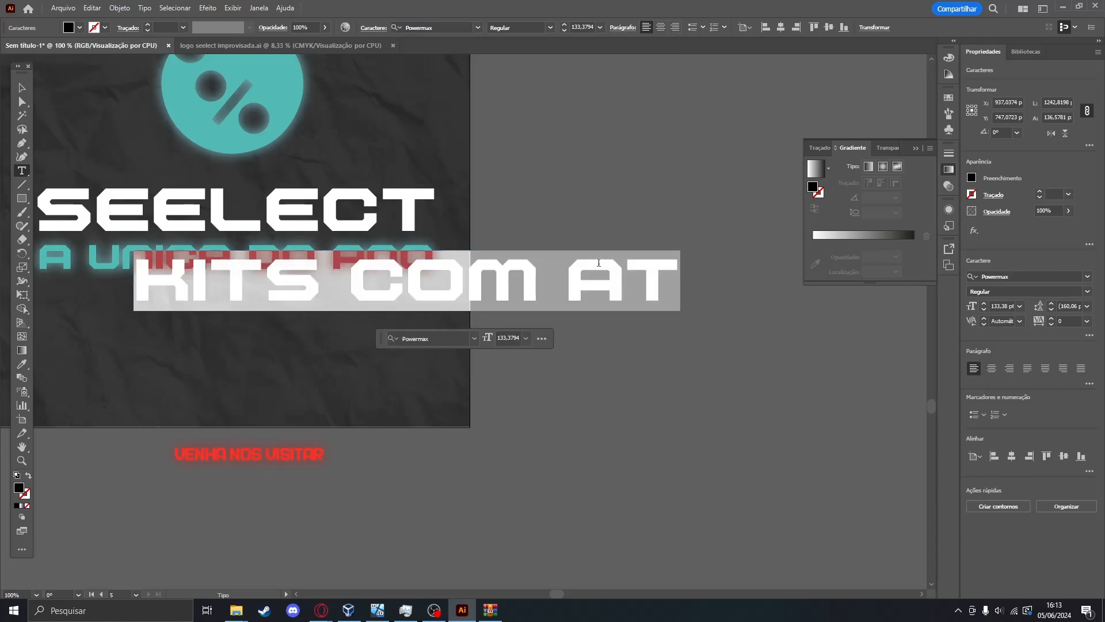
Change the font of the "KITS COM AT" line to Berlin Sans FB Demi Bold.
{"action": "left_click", "coordinate": [477, 28]}
{"action": "scroll", "coordinate": [488, 242], "scroll_direction": "down", "scroll_amount": 5}
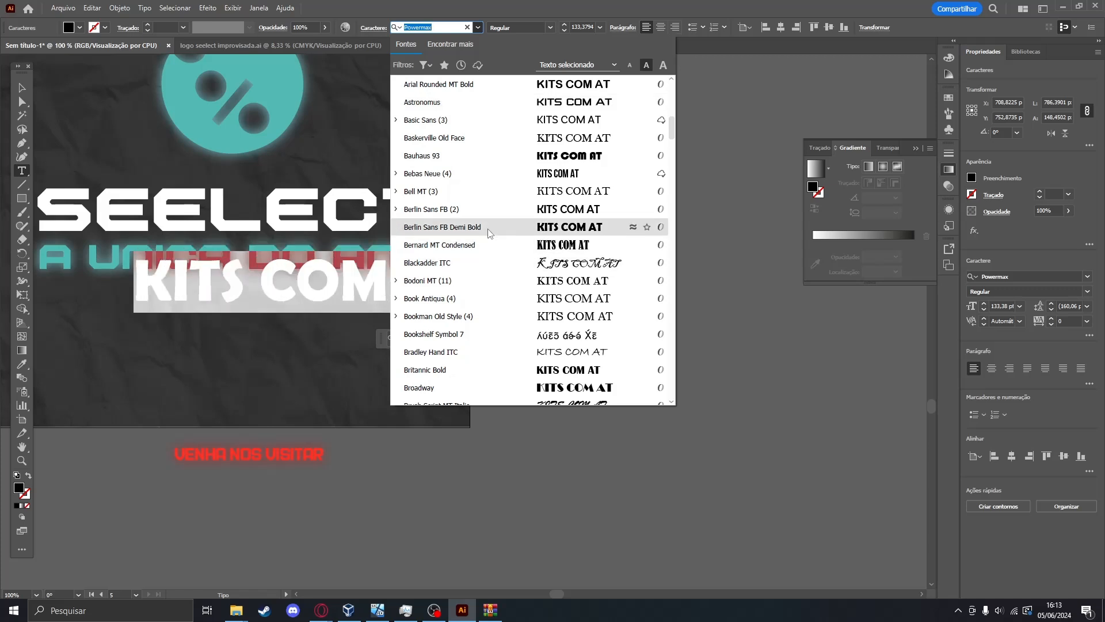
{"action": "left_click", "coordinate": [488, 227]}
{"action": "left_click", "coordinate": [435, 270]}
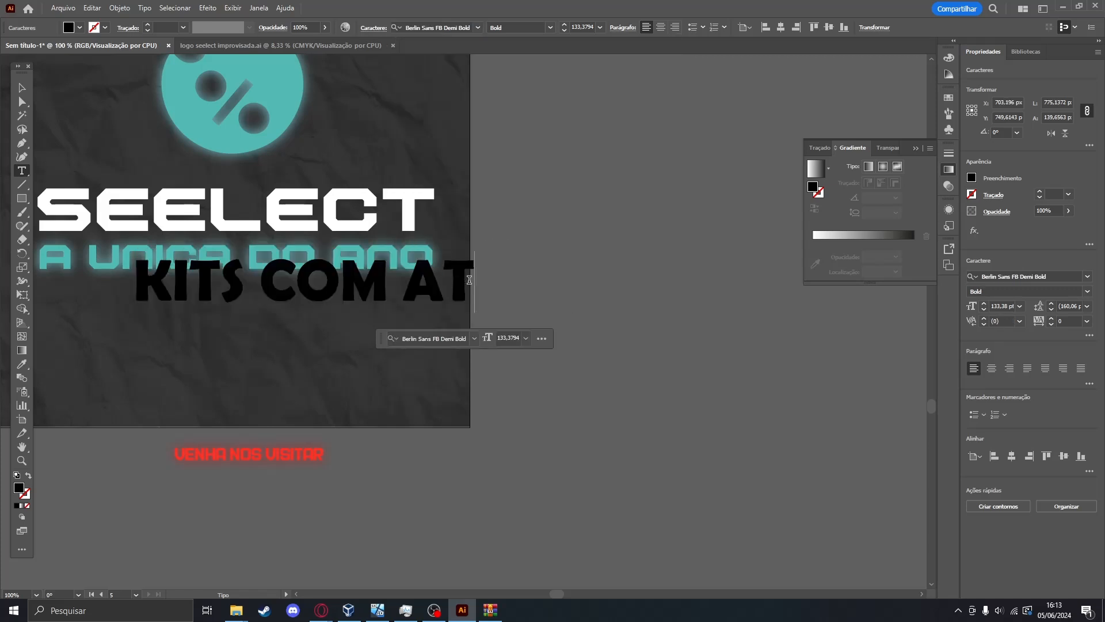
Complete the text line so that it reads "KITS COM ATÉ 50% DE DESCONTO".
{"action": "type", "text": "é"}
{"action": "key", "text": "BackSpace"}
{"action": "type", "text": "É"}
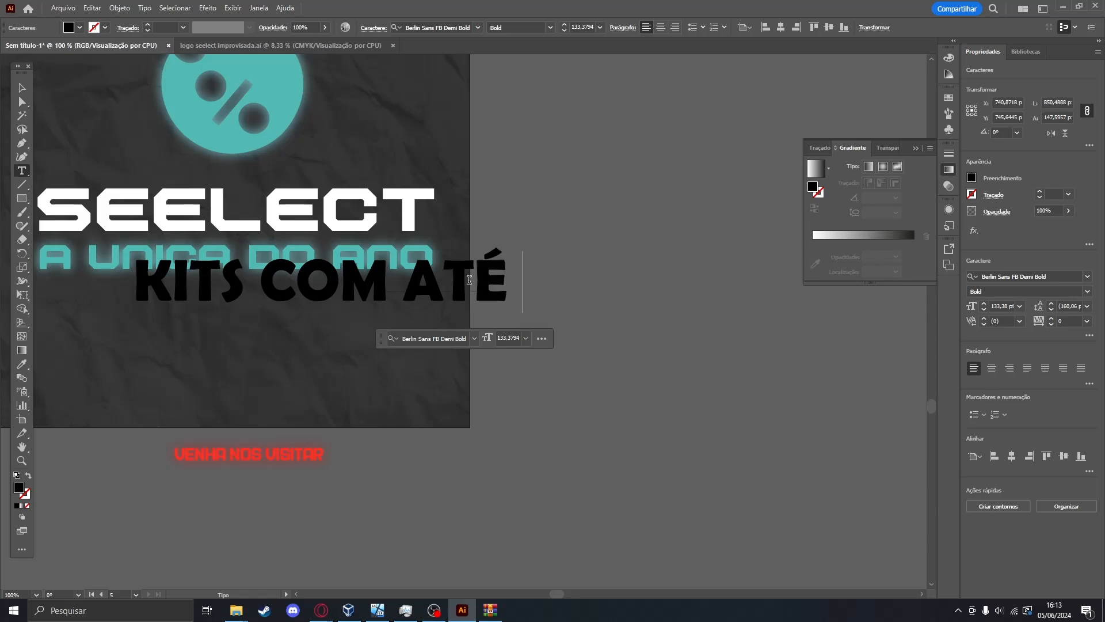
{"action": "type", "text": " 50% D"}
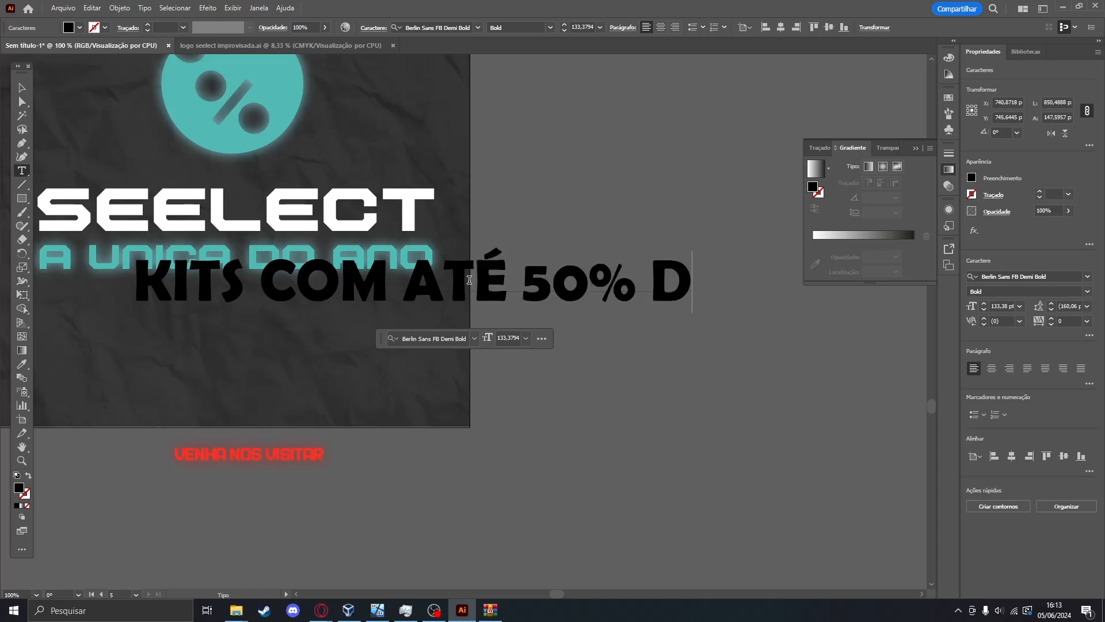
{"action": "type", "text": "E DESCON"}
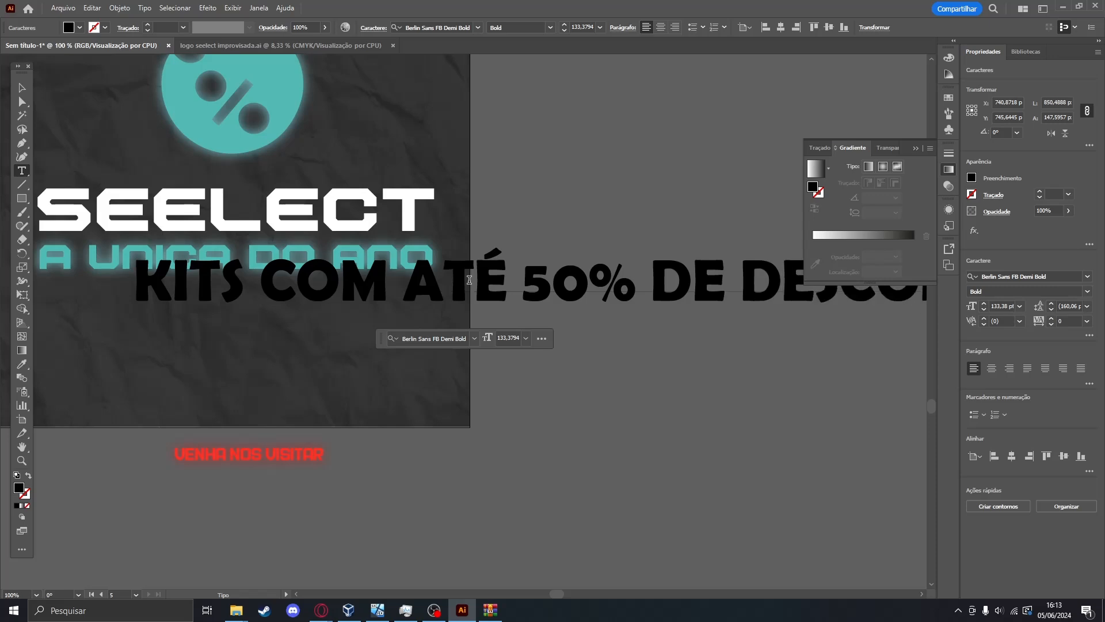
Move the discount text line down into the empty area near the artboard's lower edge.
{"action": "left_click", "coordinate": [19, 88]}
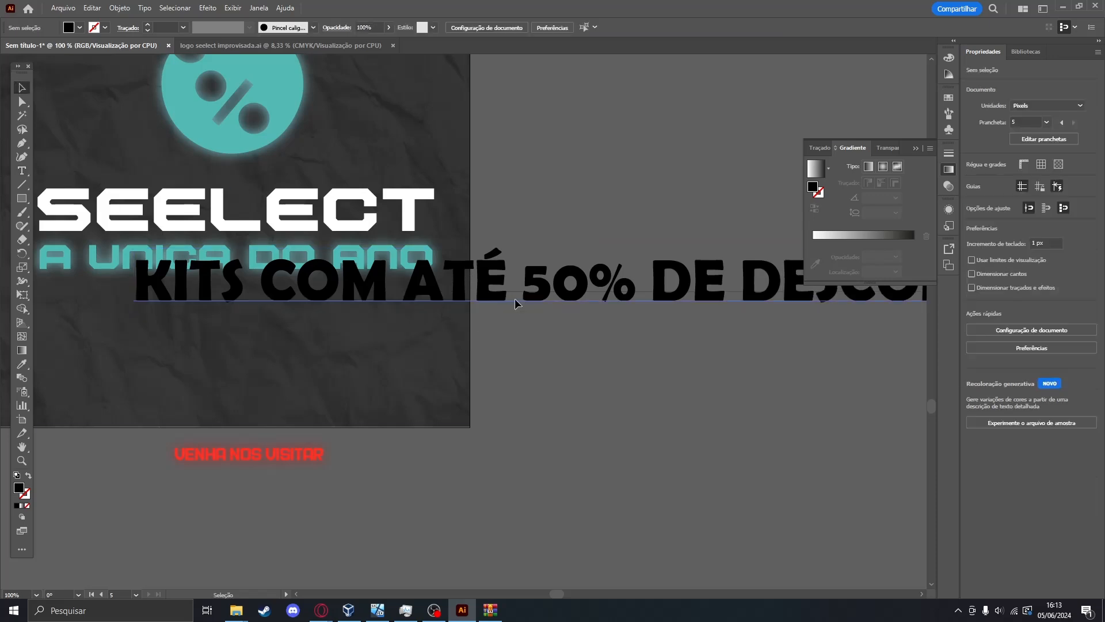
{"action": "left_click_drag", "start_coordinate": [544, 297], "coordinate": [383, 395]}
{"action": "scroll", "coordinate": [488, 520], "scroll_direction": "left", "scroll_amount": 3}
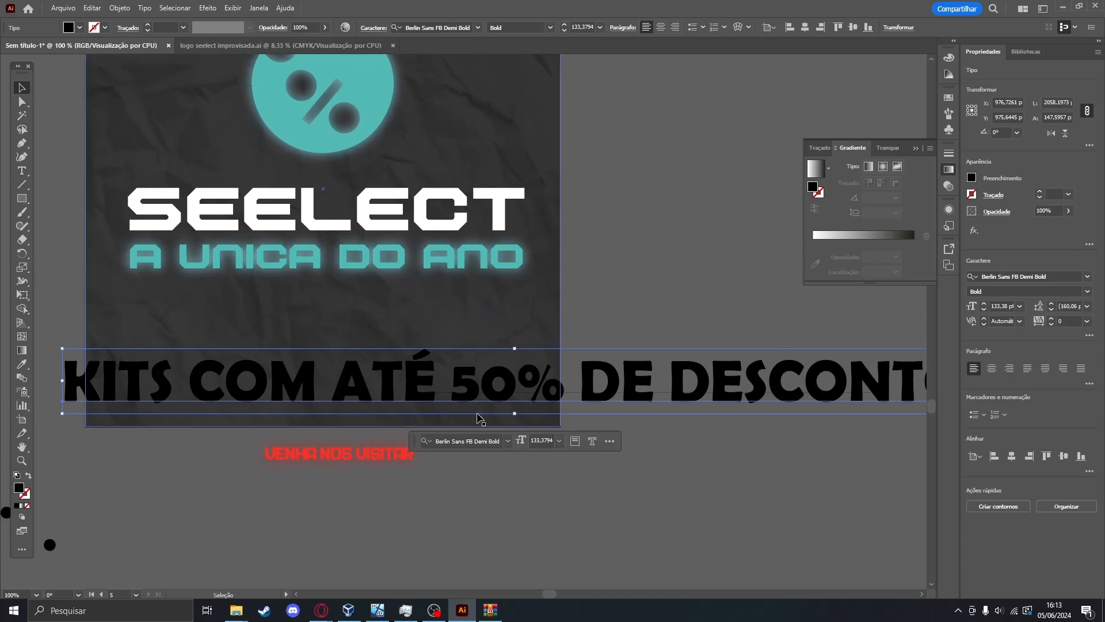
Enlarge only the "50%" in the discount line to a font size of 200 pt.
{"action": "double_click", "coordinate": [464, 389]}
{"action": "key", "text": "ctrl+a"}
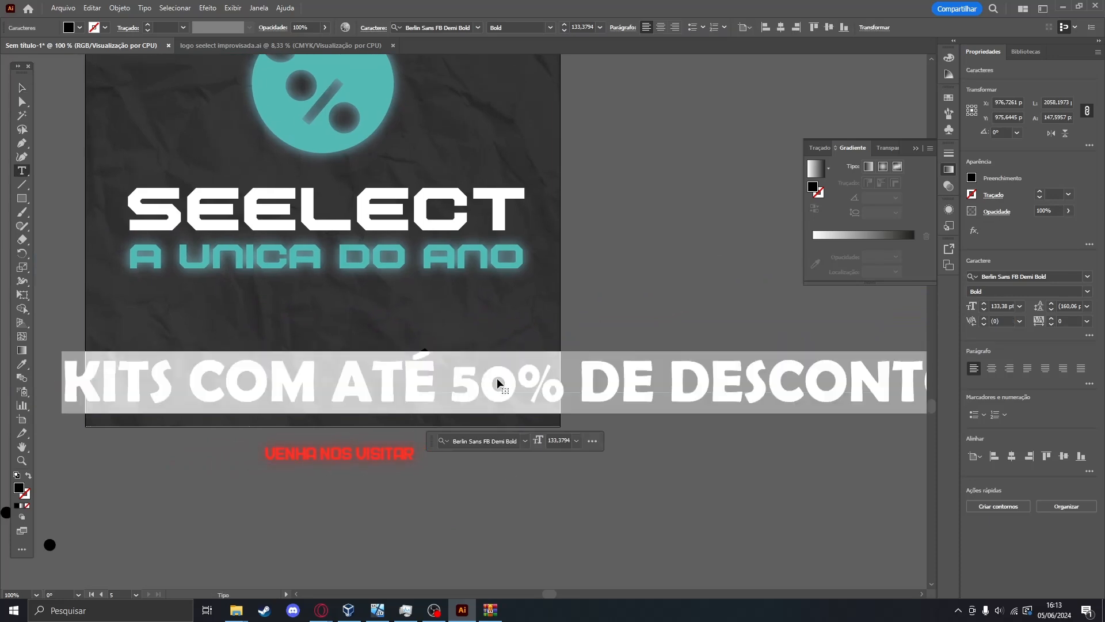
{"action": "left_click", "coordinate": [542, 382]}
{"action": "left_click_drag", "start_coordinate": [565, 382], "coordinate": [473, 377]}
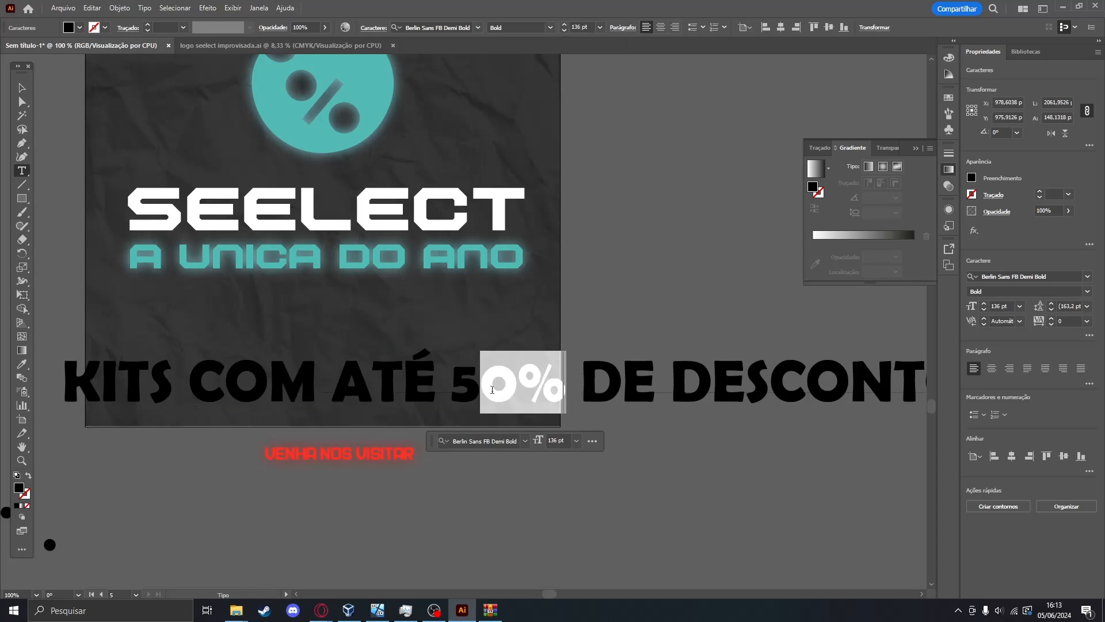
{"action": "left_click", "coordinate": [453, 386]}
{"action": "left_click_drag", "start_coordinate": [454, 386], "coordinate": [566, 385]}
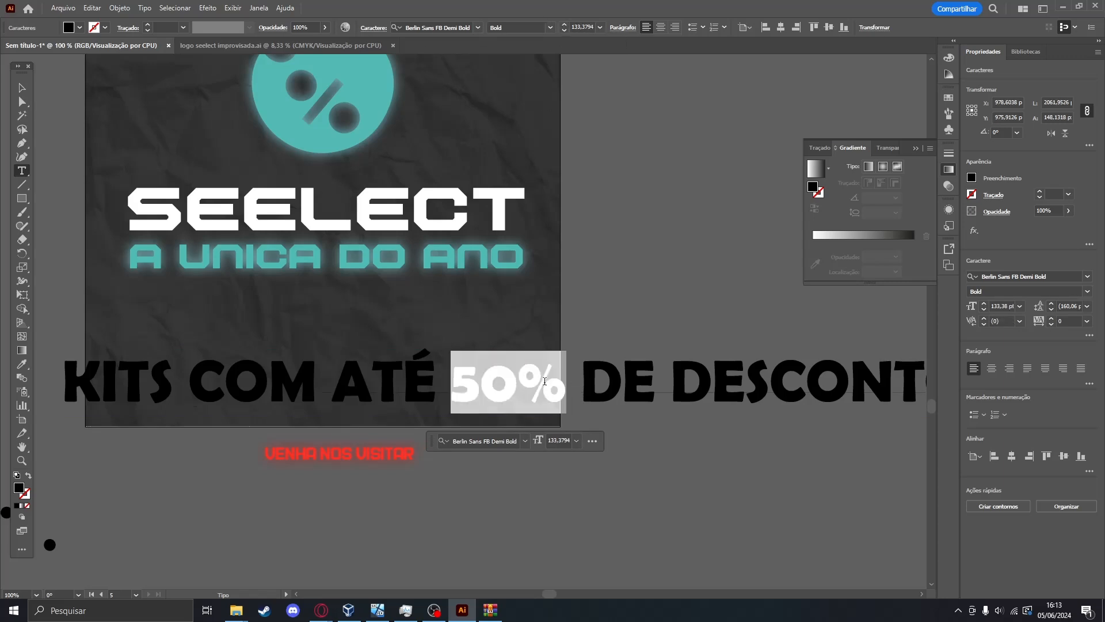
{"action": "left_click", "coordinate": [577, 29]}
{"action": "type", "text": "200"}
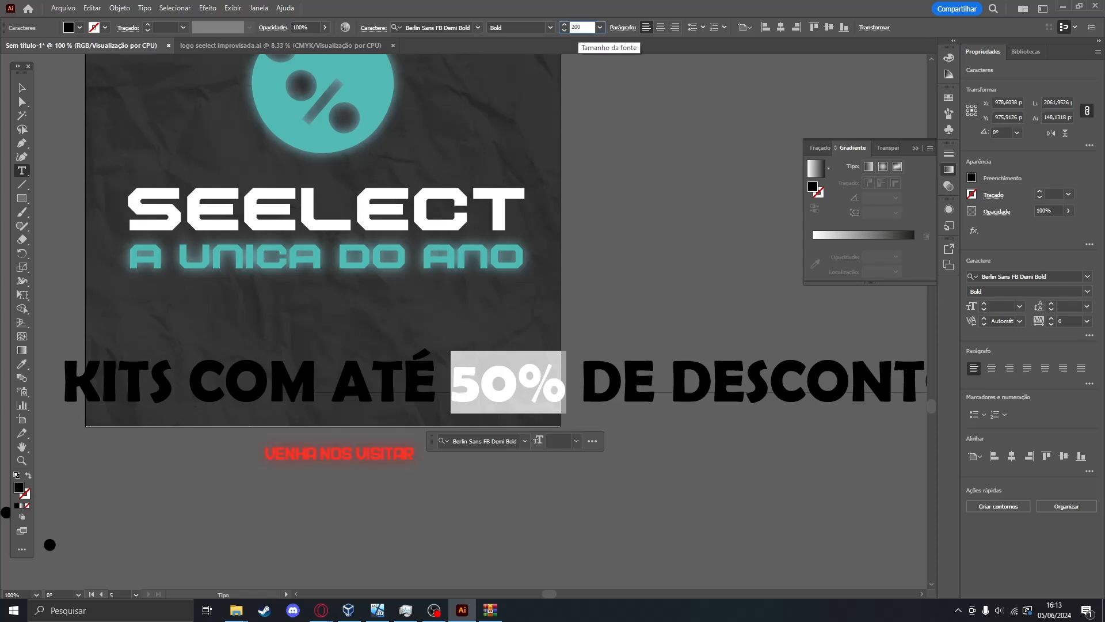
{"action": "key", "text": "Return"}
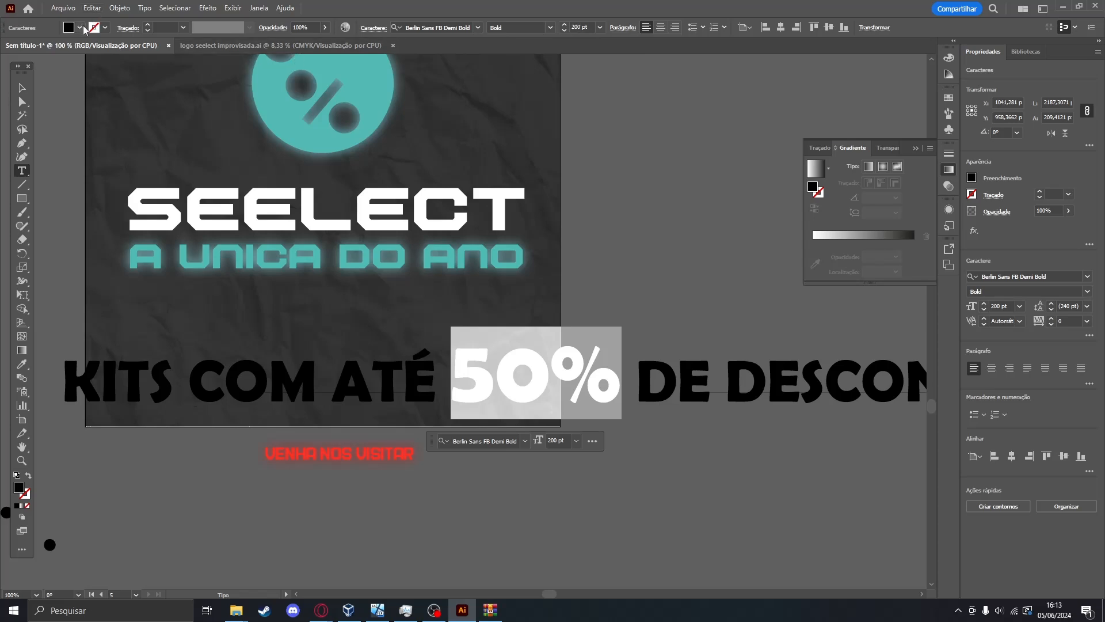
{"action": "type", "text": "I"}
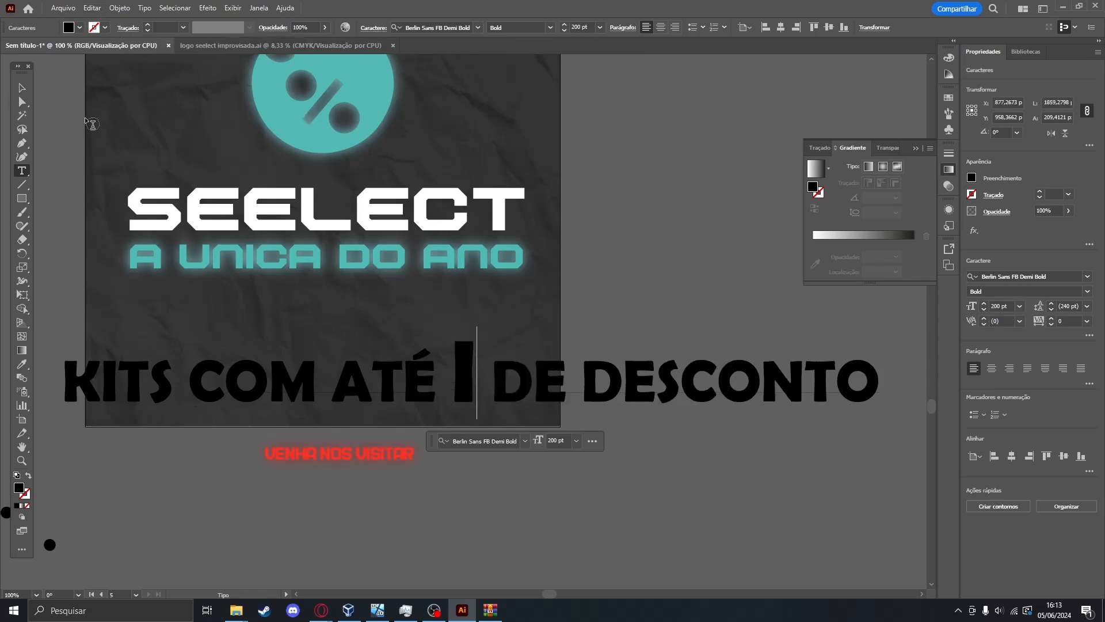
{"action": "key", "text": "ctrl+z"}
Recolour the "50%" in the discount line with the cyan swatch.
{"action": "left_click", "coordinate": [22, 88]}
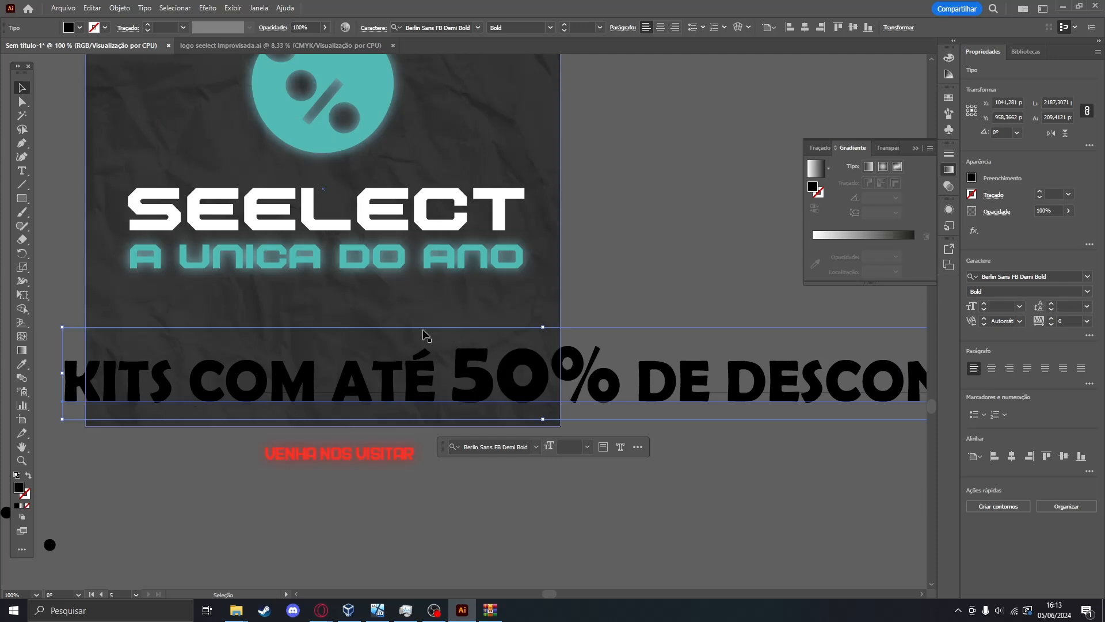
{"action": "triple_click", "coordinate": [456, 372]}
{"action": "left_click", "coordinate": [608, 383]}
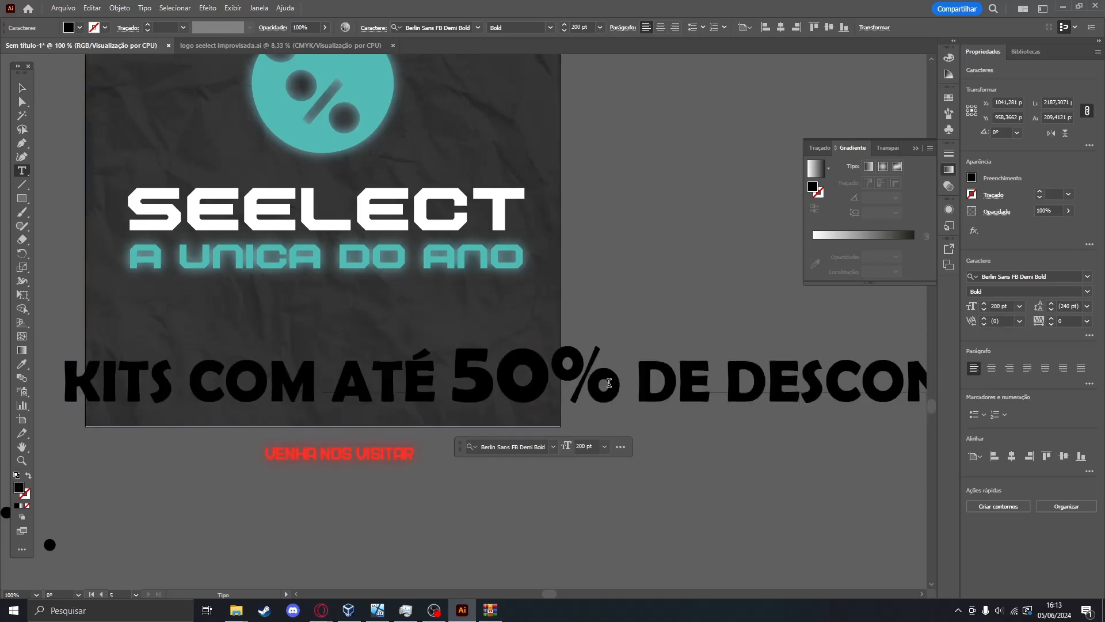
{"action": "double_click", "coordinate": [477, 372]}
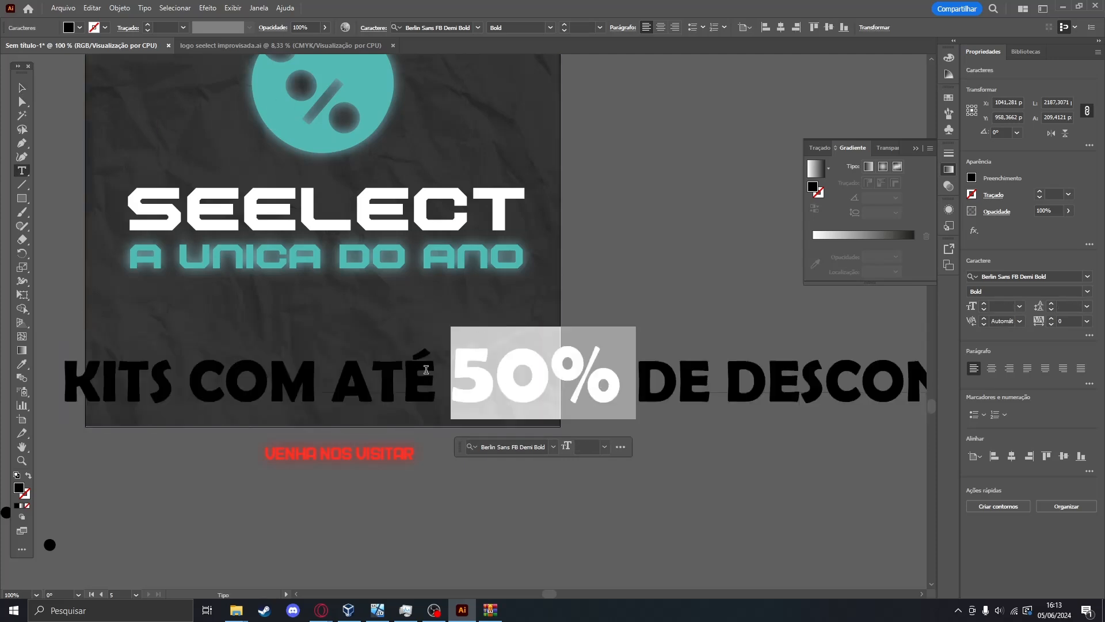
{"action": "left_click", "coordinate": [80, 27]}
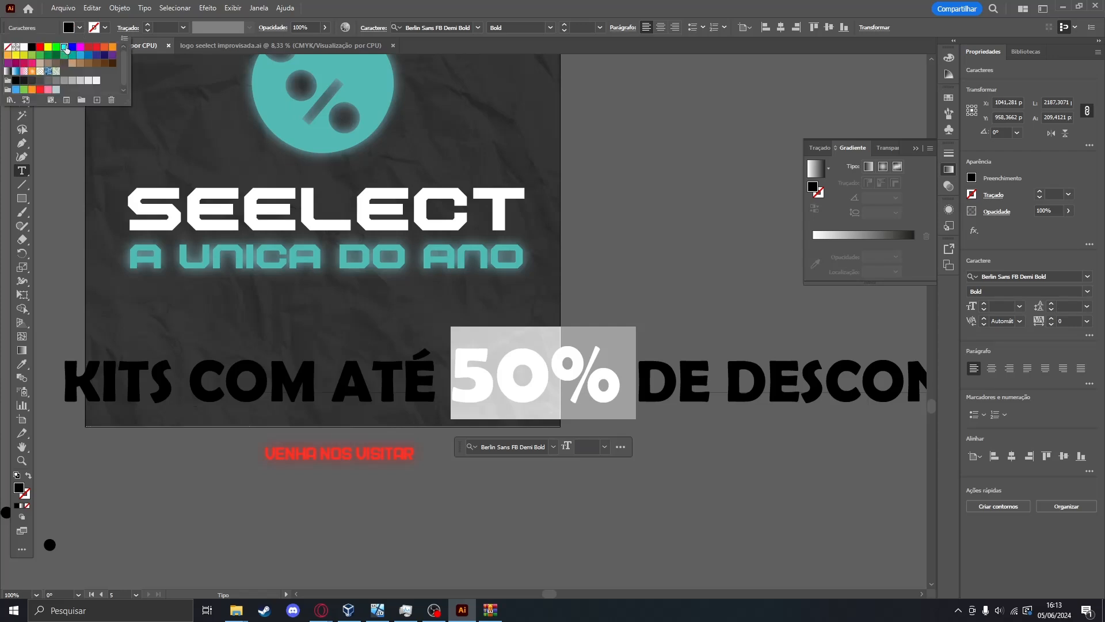
{"action": "left_click", "coordinate": [64, 47]}
{"action": "left_click", "coordinate": [741, 211], "text": "ctrl"}
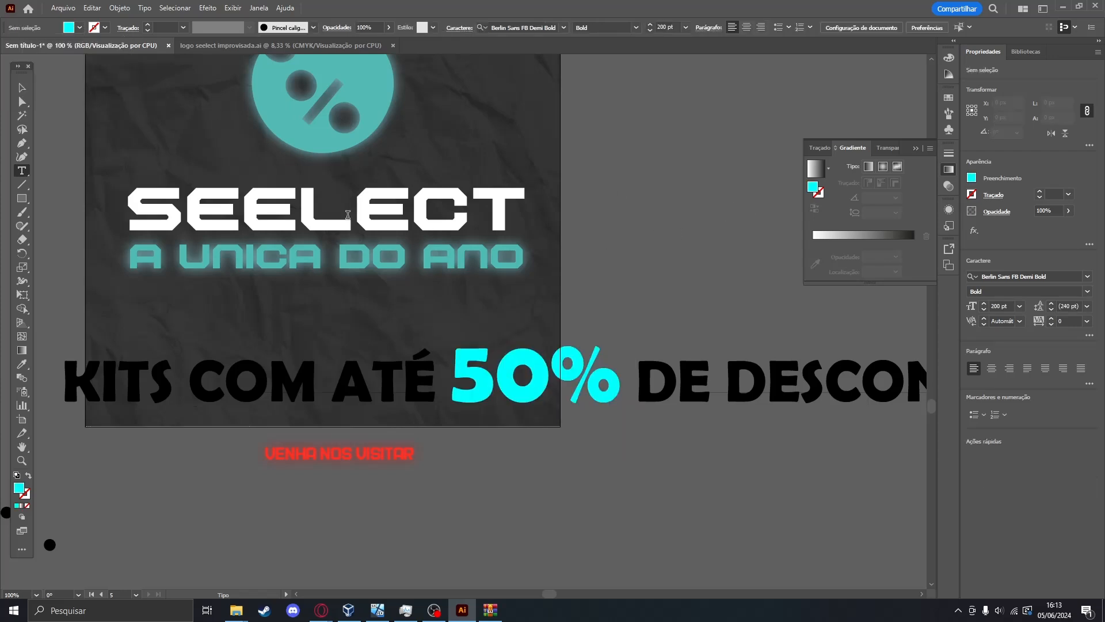
Scale the discount line down to about 904 px wide and place it centred below the headline, matching the lettering's width.
{"action": "left_click", "coordinate": [21, 85]}
{"action": "left_click", "coordinate": [684, 397]}
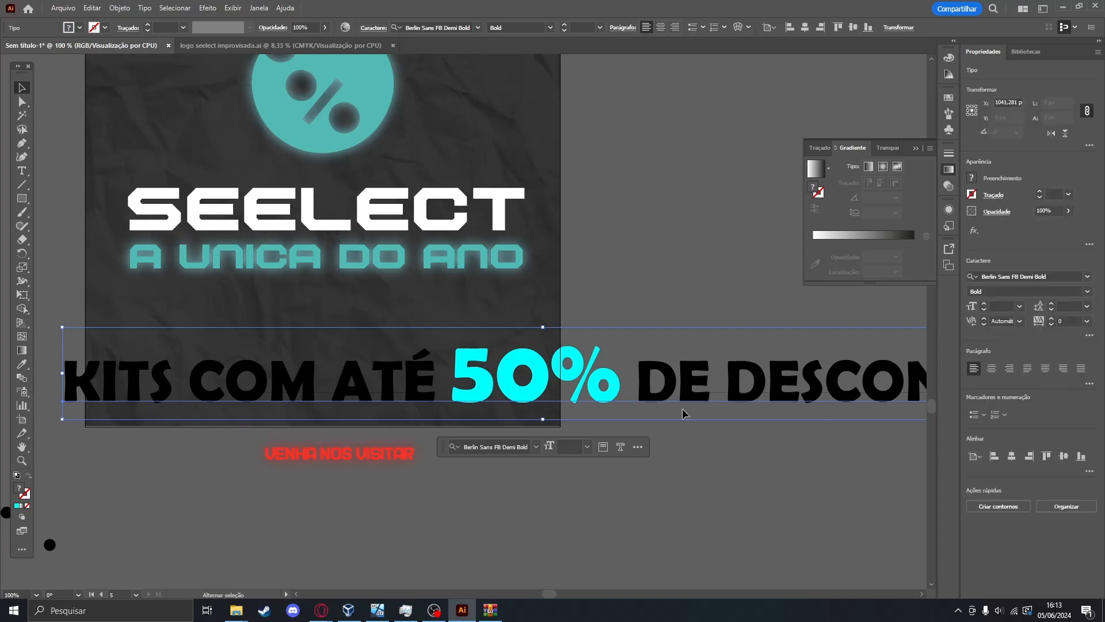
{"action": "left_click_drag", "start_coordinate": [543, 328], "coordinate": [317, 318]}
{"action": "left_click", "coordinate": [648, 329]}
Copy the hex code of the flame icon's teal fill.
{"action": "left_click", "coordinate": [369, 265]}
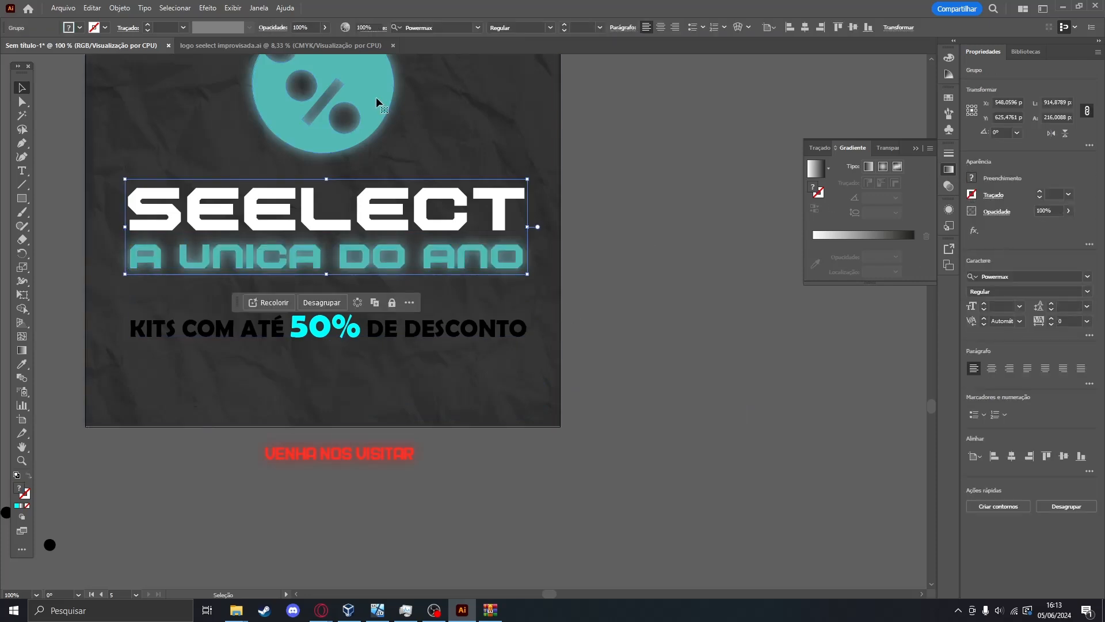
{"action": "left_click", "coordinate": [381, 110]}
{"action": "left_click", "coordinate": [972, 178]}
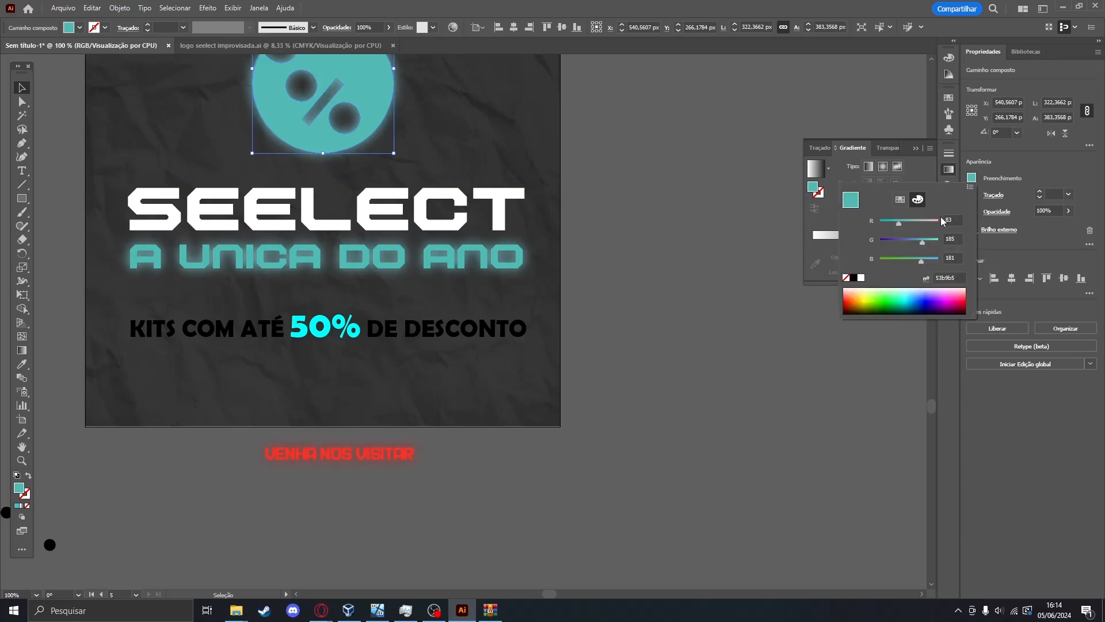
{"action": "left_click", "coordinate": [955, 279]}
Recolour only the "50%" in the discount line with the flame icon's teal, hex 53b9b5.
{"action": "left_click", "coordinate": [336, 330]}
{"action": "double_click", "coordinate": [337, 329]}
{"action": "triple_click", "coordinate": [337, 329]}
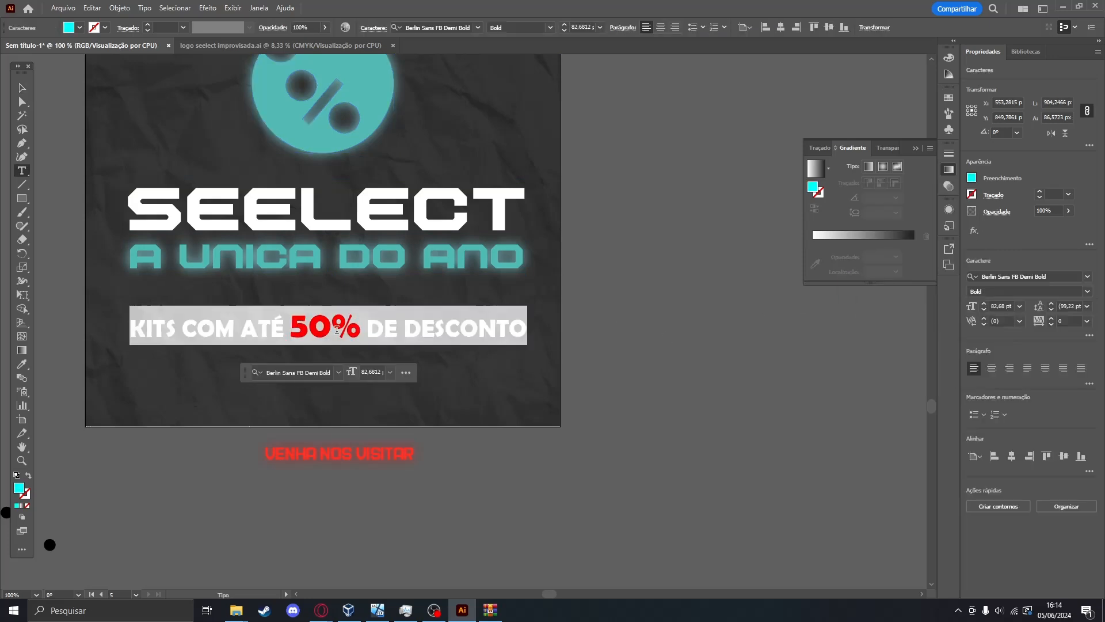
{"action": "left_click_drag", "start_coordinate": [361, 329], "coordinate": [298, 324]}
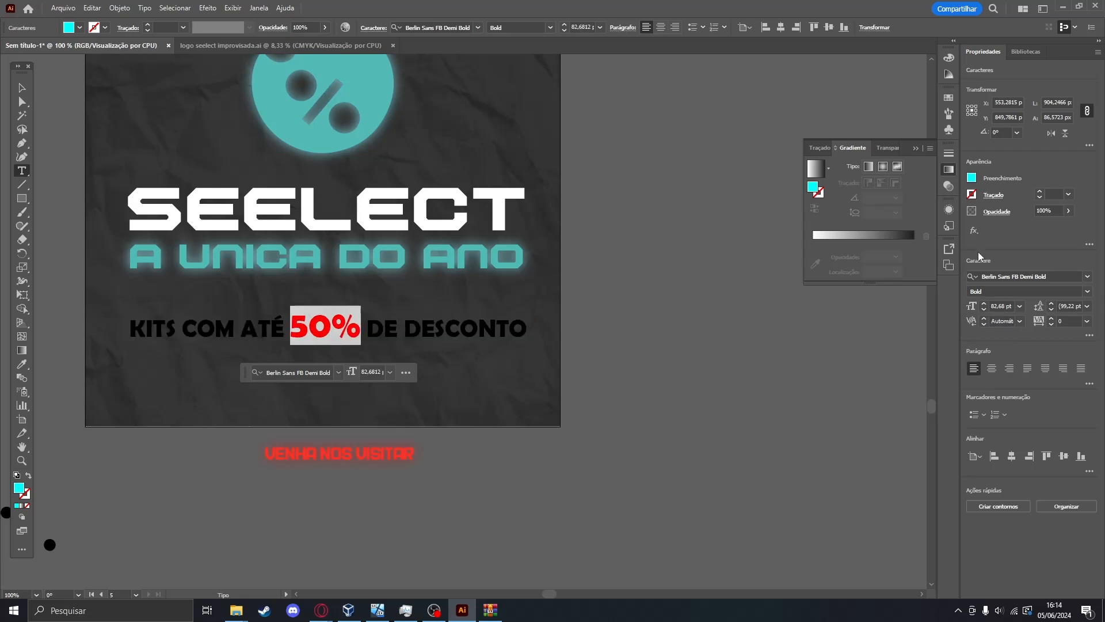
{"action": "left_click", "coordinate": [972, 180]}
{"action": "left_click", "coordinate": [948, 279]}
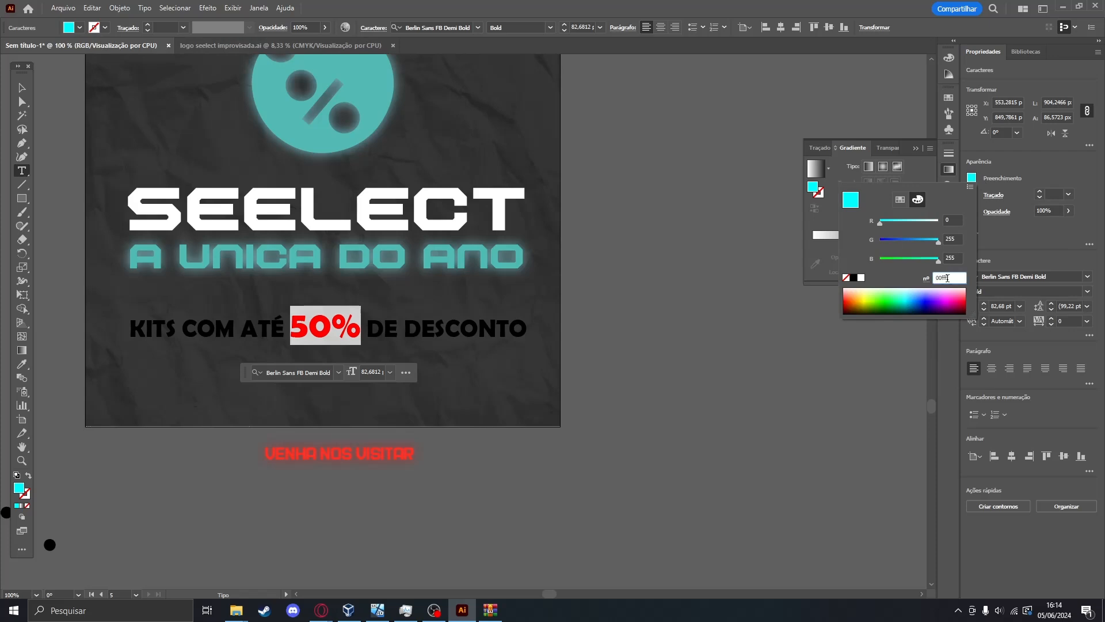
{"action": "type", "text": "53b6b5"}
{"action": "key", "text": "Return"}
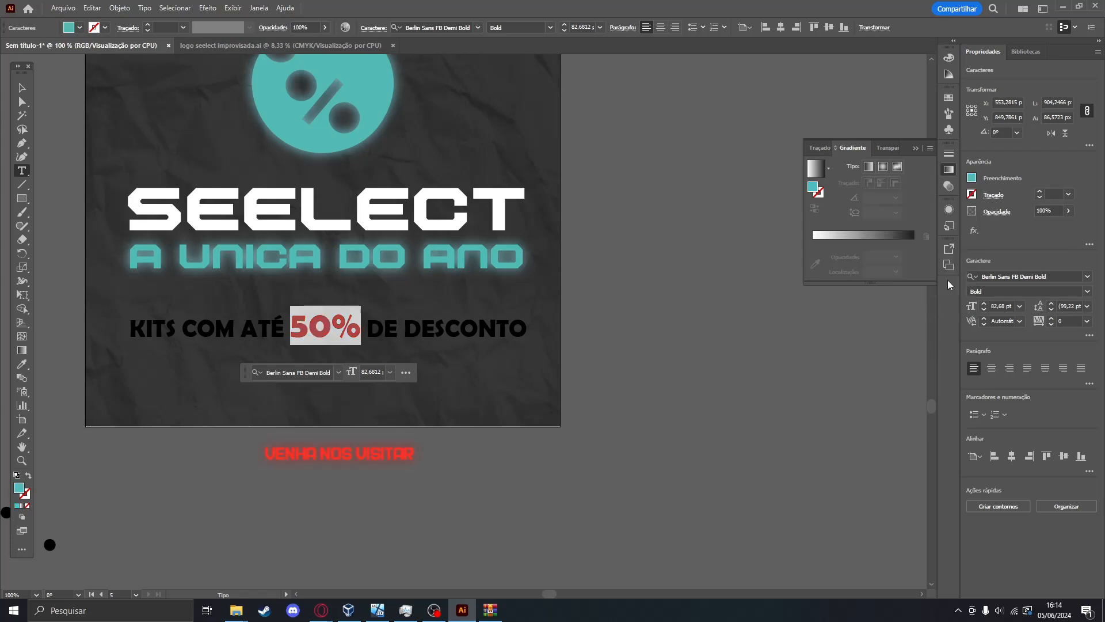
{"action": "left_click", "coordinate": [905, 383]}
{"action": "scroll", "coordinate": [491, 415], "scroll_direction": "up", "scroll_amount": 1}
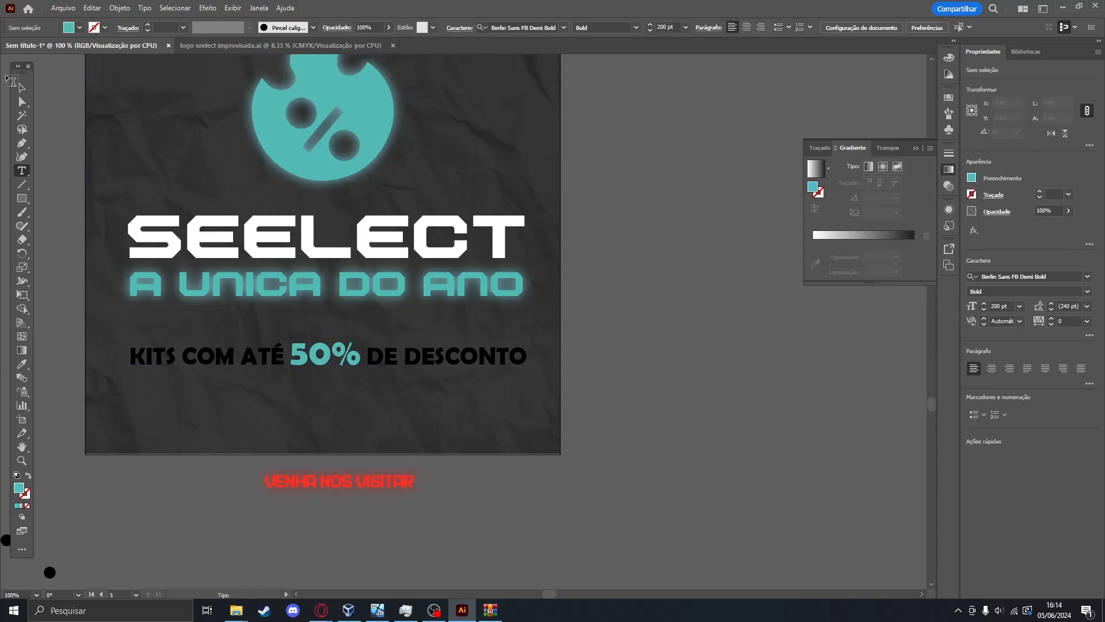
Try to apply an outer glow to only the "50%" characters while the discount line is still live text.
{"action": "left_click", "coordinate": [293, 353]}
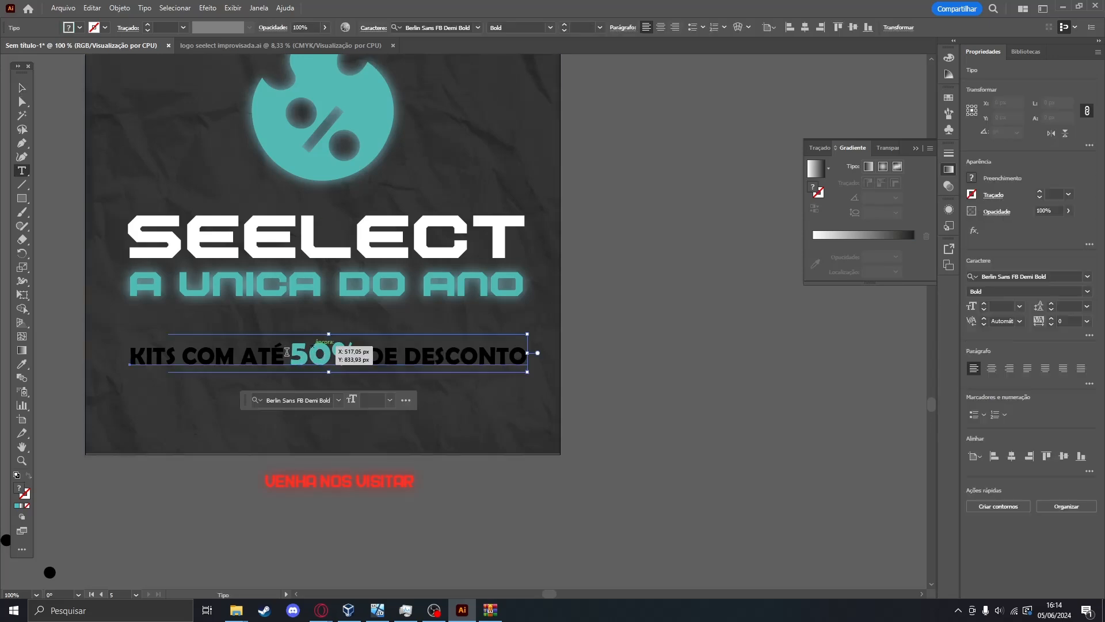
{"action": "left_click_drag", "start_coordinate": [293, 353], "coordinate": [352, 356]}
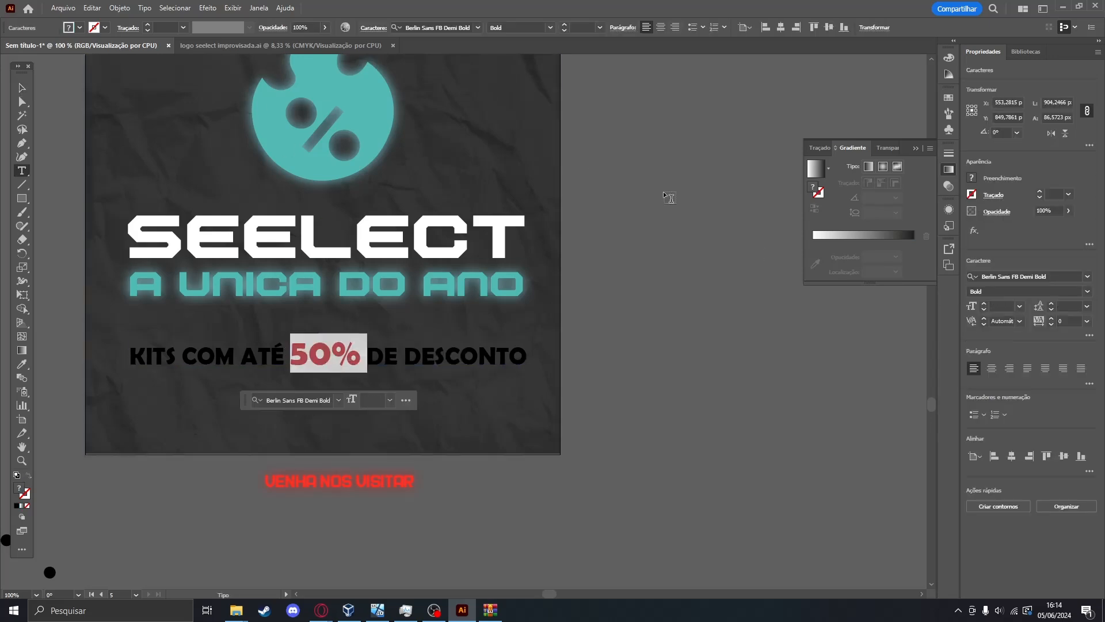
{"action": "left_click", "coordinate": [206, 9]}
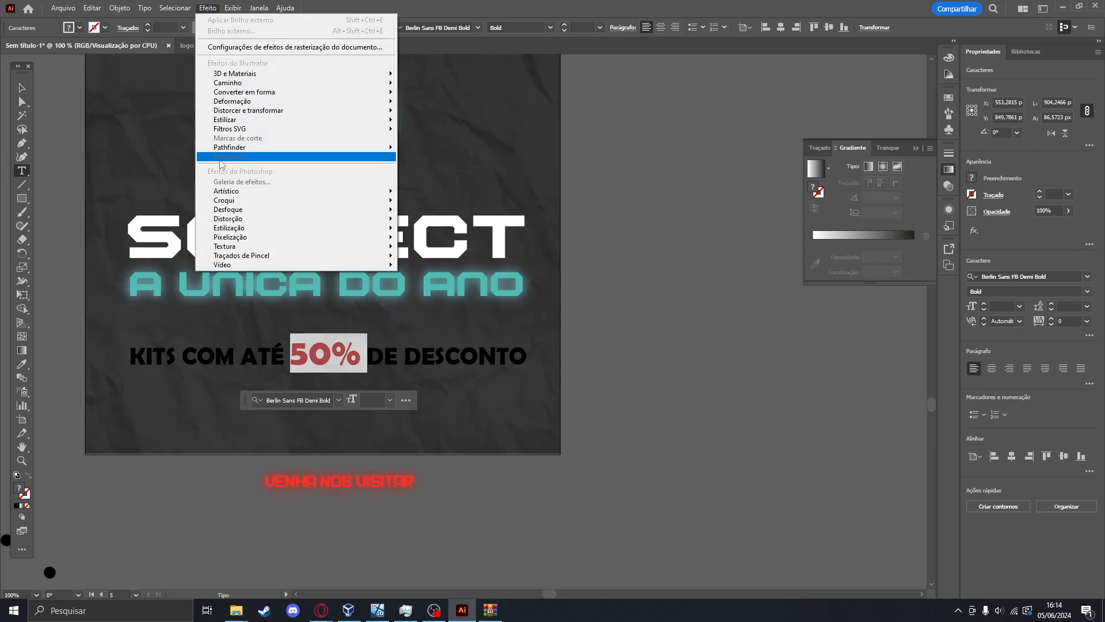
{"action": "mouse_move", "coordinate": [233, 120]}
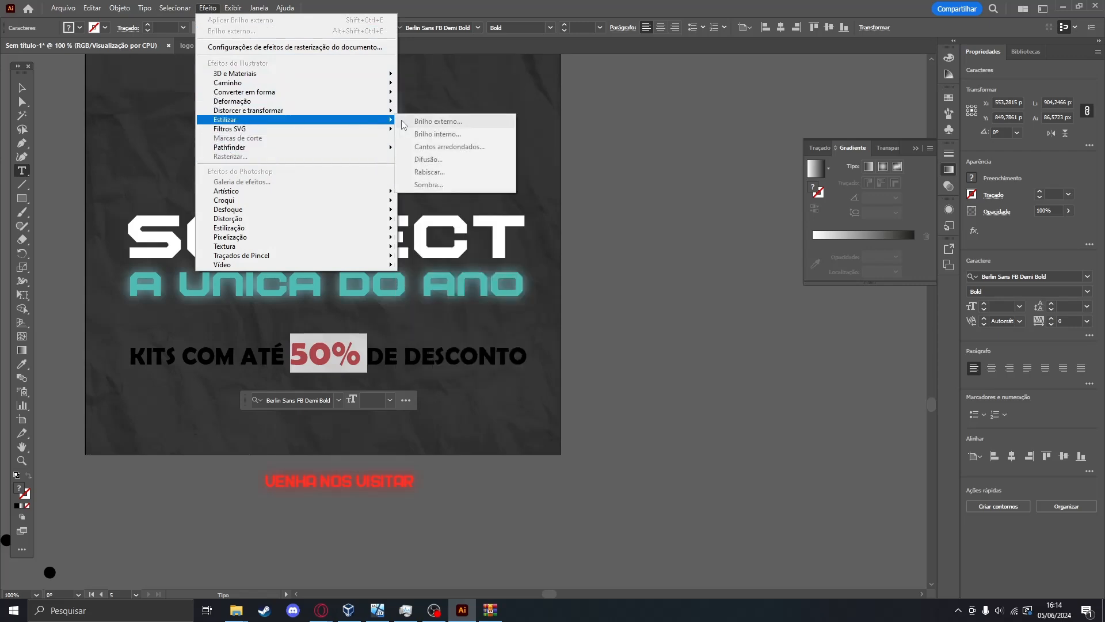
{"action": "left_click", "coordinate": [751, 226]}
Expand the discount line's text into vector shapes.
{"action": "left_click", "coordinate": [22, 88]}
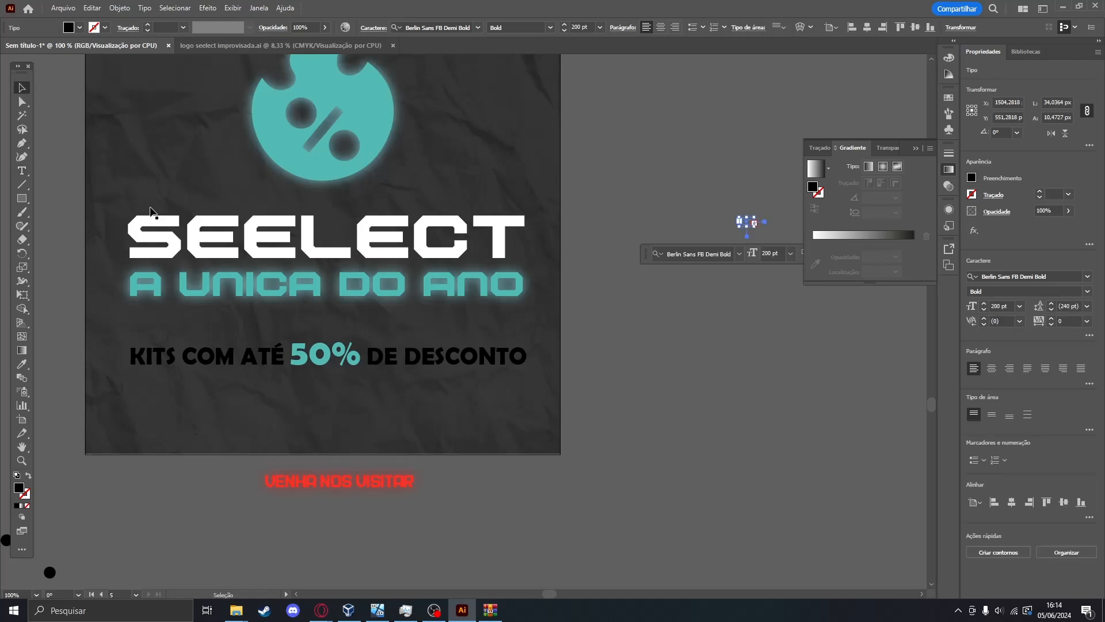
{"action": "left_click", "coordinate": [506, 365]}
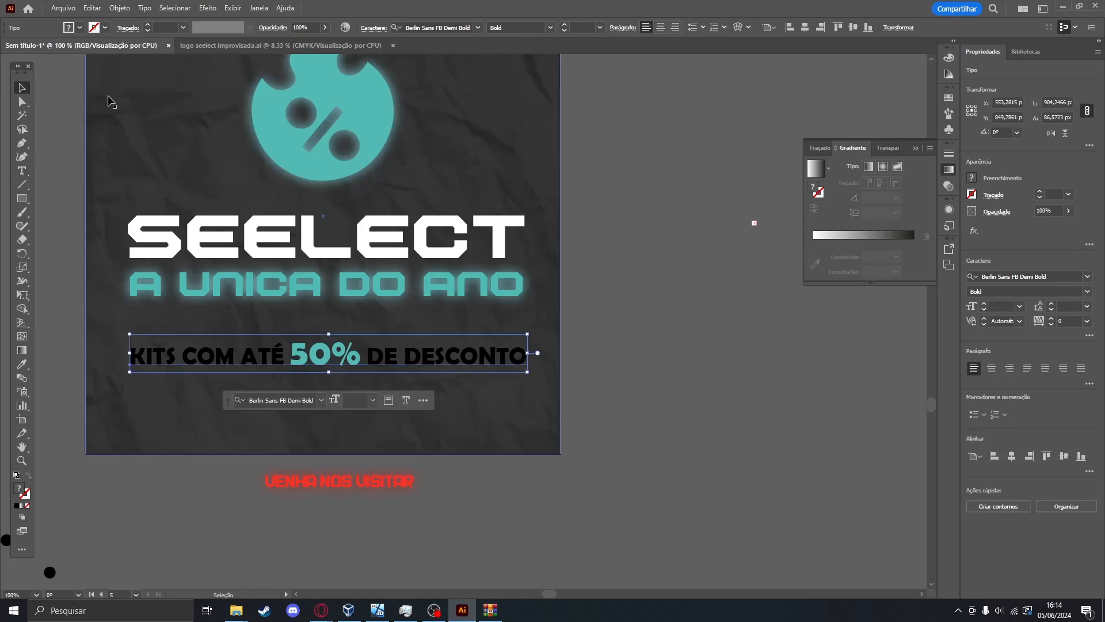
{"action": "left_click", "coordinate": [128, 8]}
{"action": "mouse_move", "coordinate": [145, 8]}
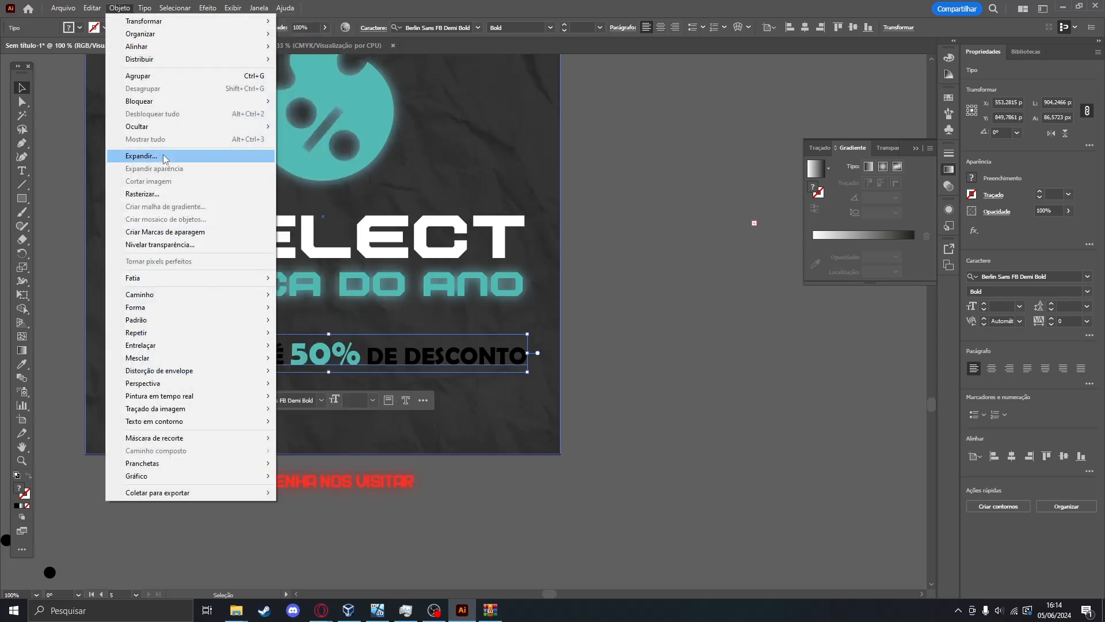
{"action": "left_click", "coordinate": [144, 156]}
{"action": "key", "text": "Return"}
{"action": "left_click", "coordinate": [708, 382]}
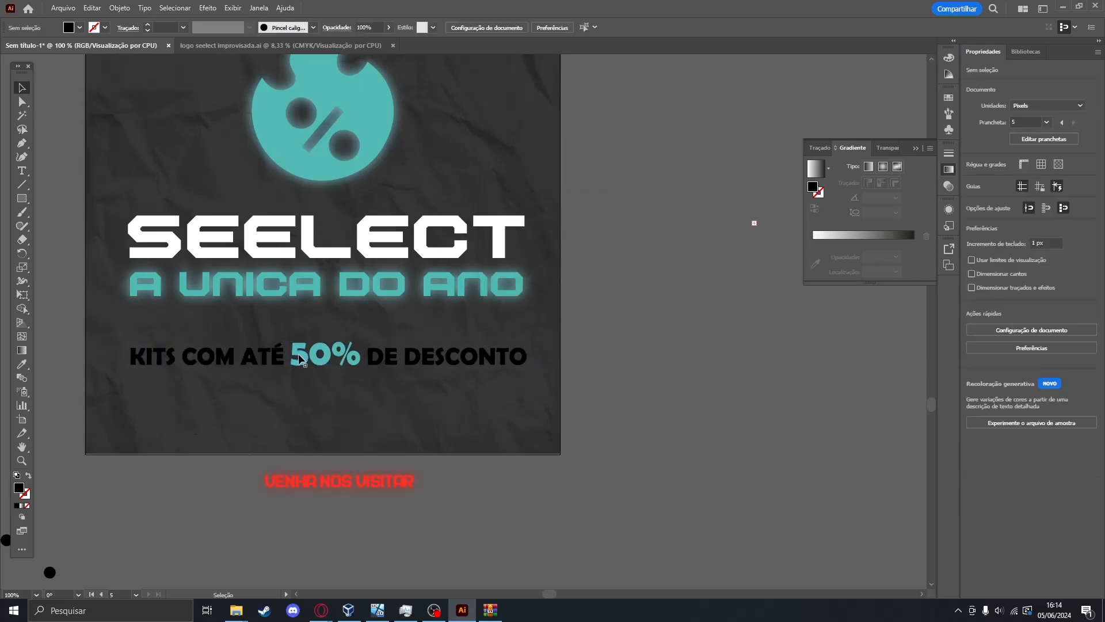
Apply an outer glow to the "50%" shapes with Tela mode, 75% opacity and a 13 px blur.
{"action": "left_click", "coordinate": [303, 353]}
{"action": "scroll", "coordinate": [323, 380], "scroll_direction": "up", "scroll_amount": 3}
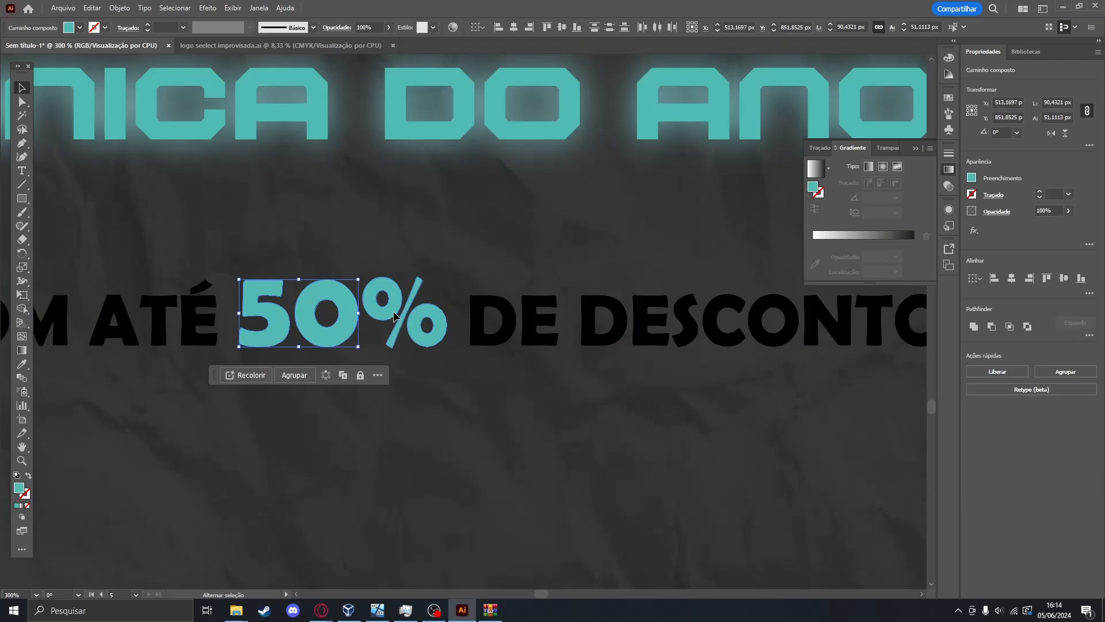
{"action": "left_click", "coordinate": [419, 341]}
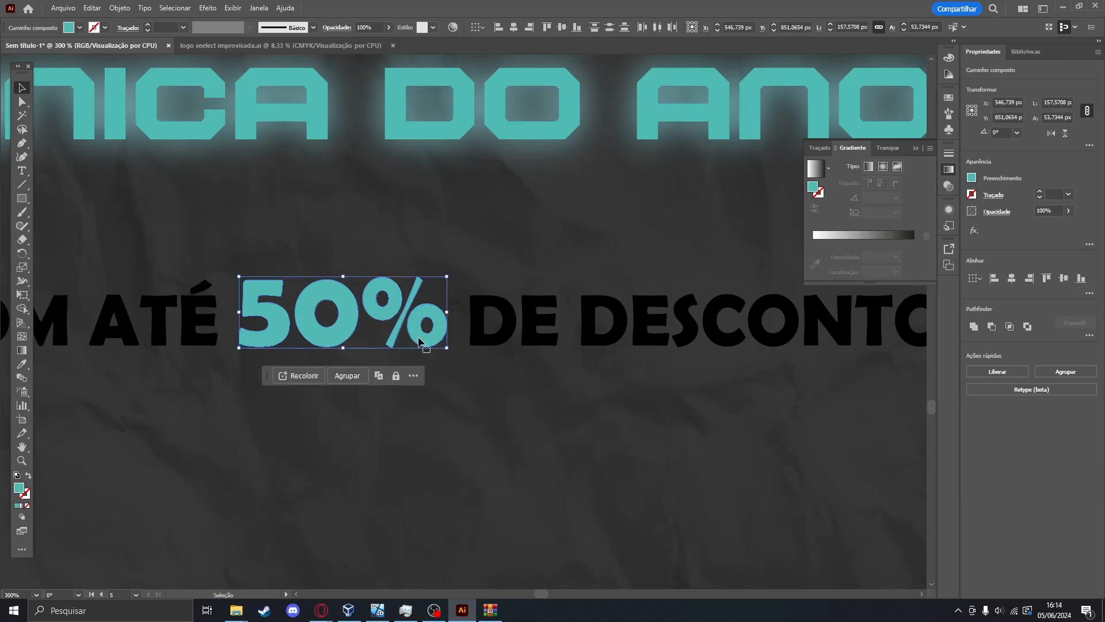
{"action": "left_click", "coordinate": [207, 8]}
{"action": "mouse_move", "coordinate": [322, 128]}
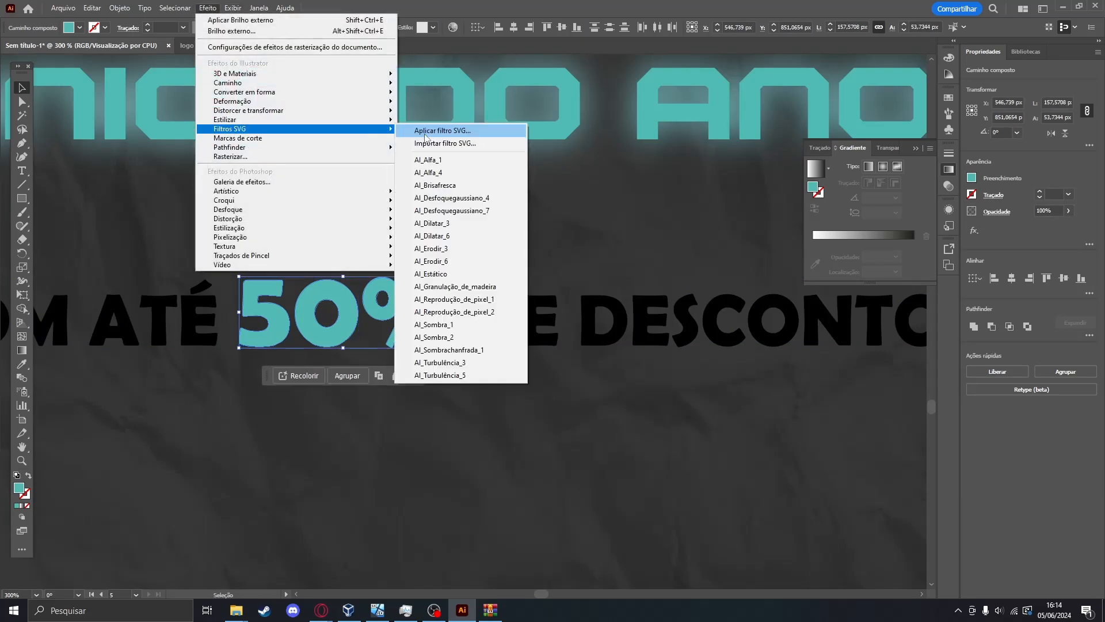
{"action": "mouse_move", "coordinate": [371, 120]}
{"action": "left_click", "coordinate": [442, 119]}
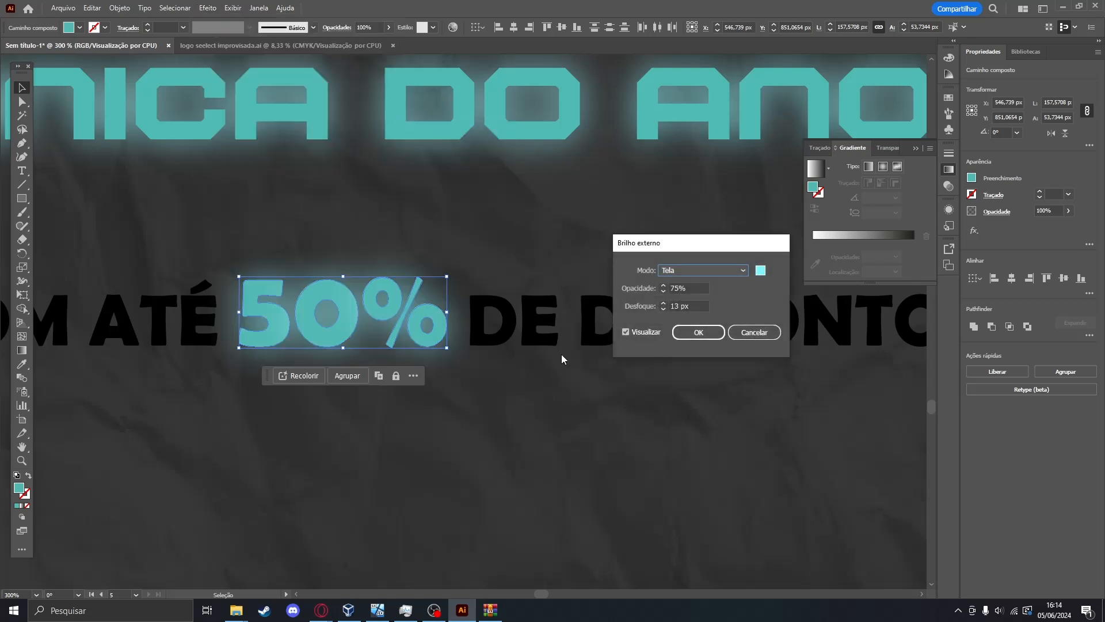
{"action": "left_click", "coordinate": [699, 332]}
Try to area-select the black letters of the discount line, and undo the accidental moves of the background rectangle and paper texture.
{"action": "scroll", "coordinate": [506, 326], "scroll_direction": "down", "scroll_amount": 4}
{"action": "left_click_drag", "start_coordinate": [439, 332], "coordinate": [440, 340]}
{"action": "scroll", "coordinate": [440, 339], "scroll_direction": "up", "scroll_amount": 1}
{"action": "left_click_drag", "start_coordinate": [178, 206], "coordinate": [222, 244]}
{"action": "left_click", "coordinate": [425, 389]}
{"action": "left_click", "coordinate": [305, 385]}
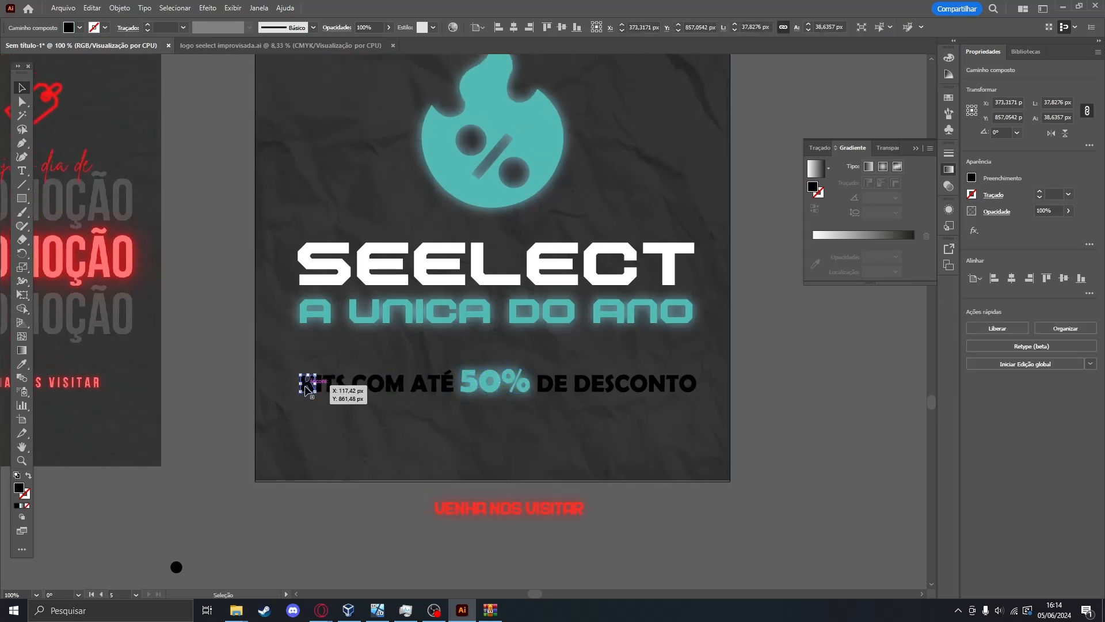
{"action": "left_click_drag", "start_coordinate": [299, 419], "coordinate": [658, 499]}
{"action": "left_click_drag", "start_coordinate": [310, 426], "coordinate": [532, 458]}
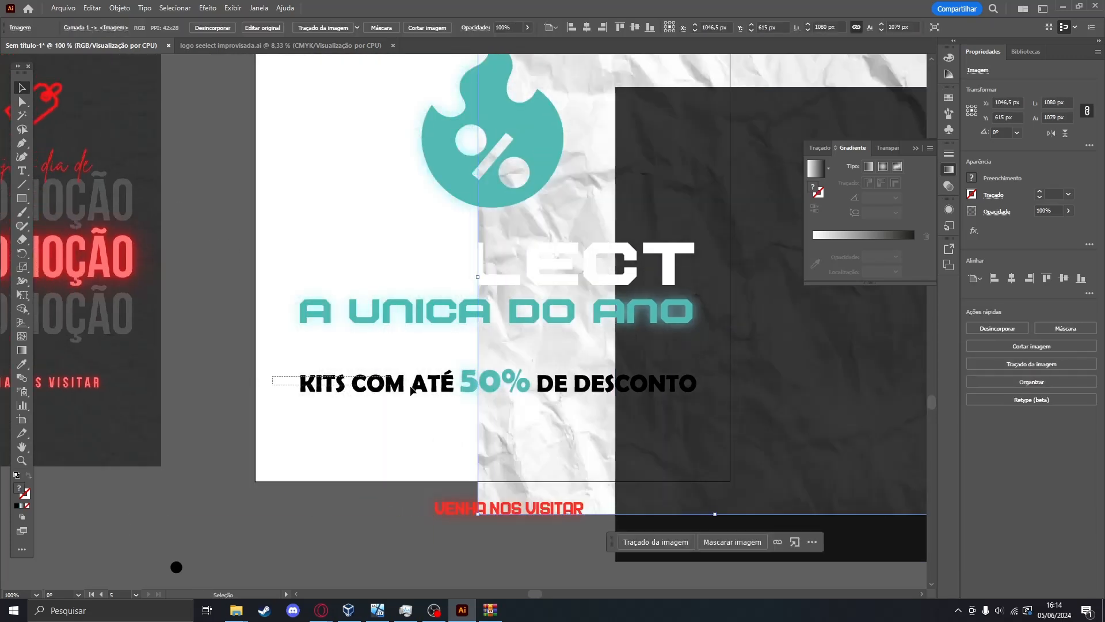
{"action": "key", "text": "ctrl+z"}
{"action": "key", "text": "ctrl+z"}
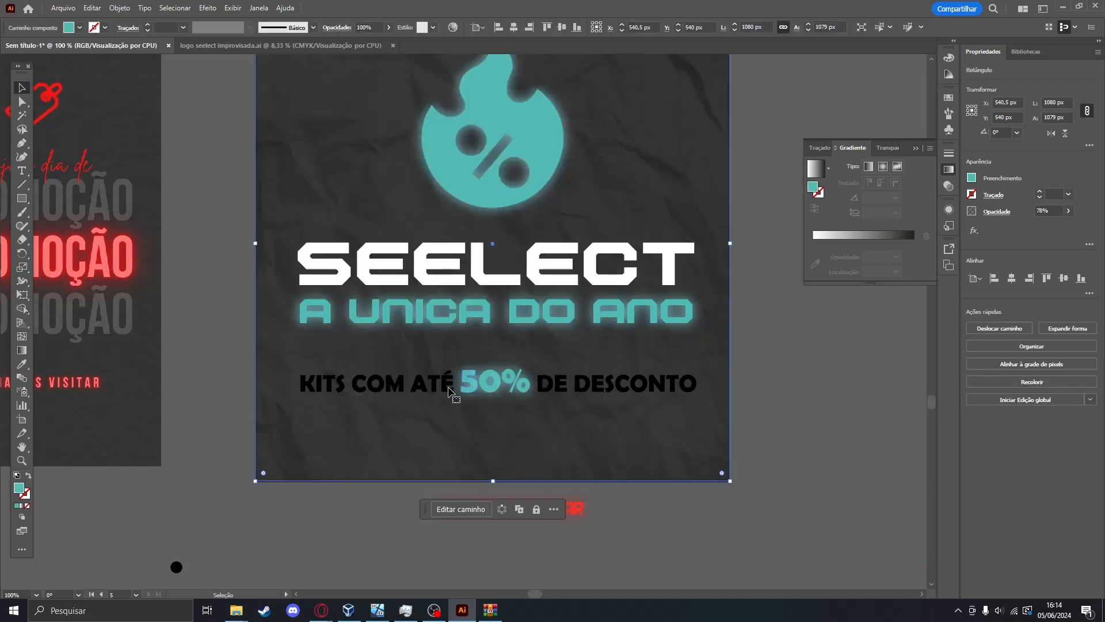
Select the black letters of "KITS COM ATÉ" and "DE DESCONTO" together, leaving the glowing "50%" out of the selection.
{"action": "scroll", "coordinate": [449, 391], "scroll_direction": "up", "scroll_amount": 2}
{"action": "left_click", "coordinate": [457, 377]}
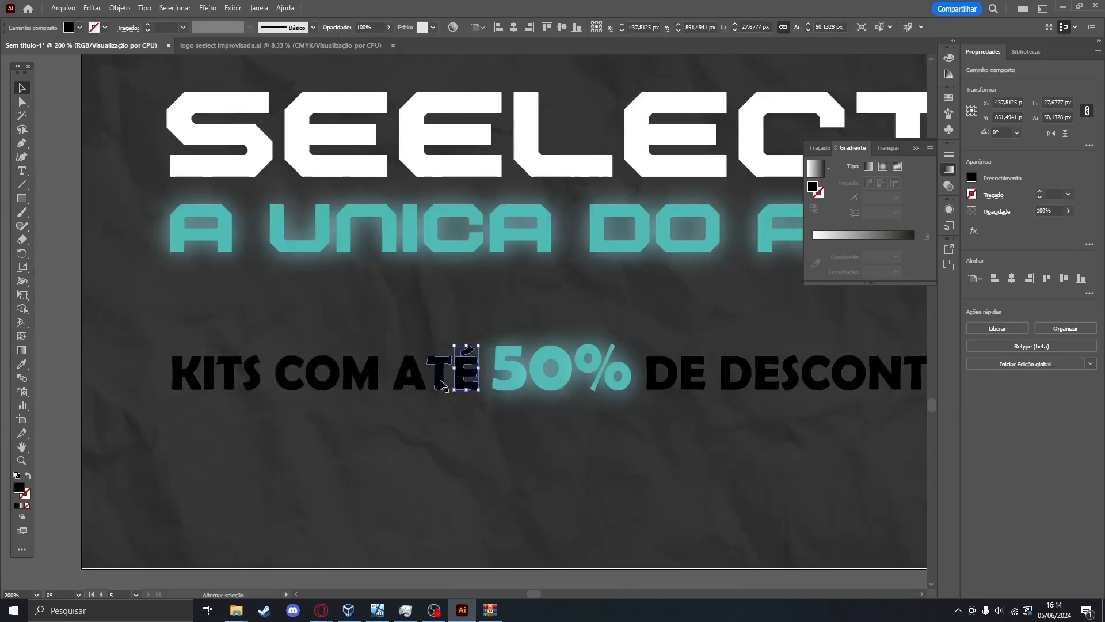
{"action": "left_click", "coordinate": [436, 375], "text": "shift"}
{"action": "left_click", "coordinate": [410, 374], "text": "shift"}
{"action": "left_click", "coordinate": [357, 374], "text": "shift"}
{"action": "left_click", "coordinate": [328, 374], "text": "shift"}
{"action": "left_click", "coordinate": [301, 383], "text": "shift"}
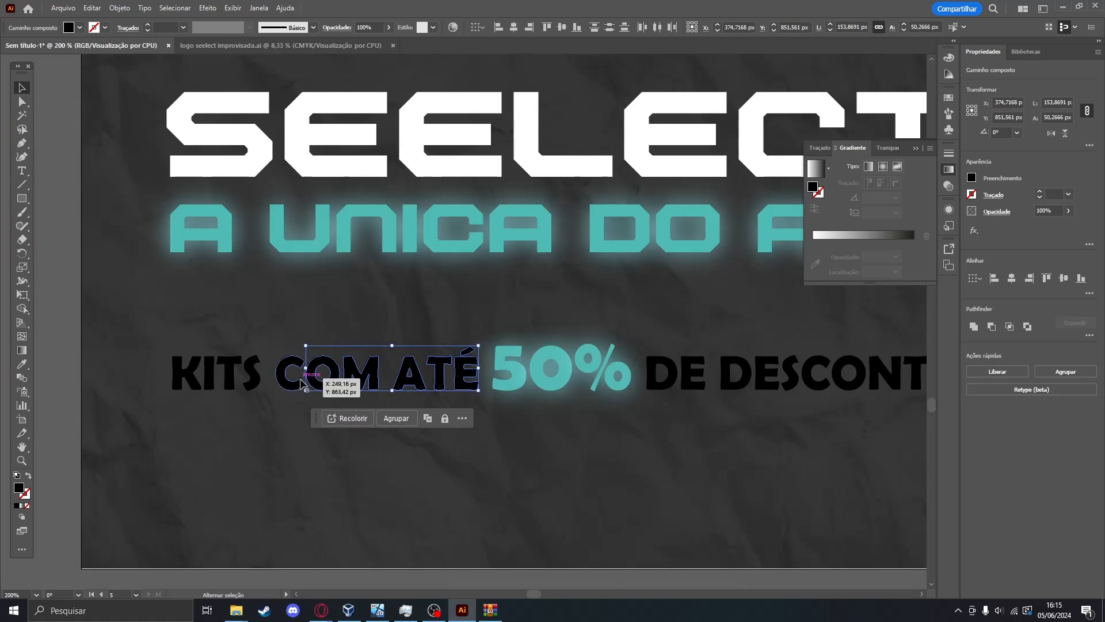
{"action": "left_click", "coordinate": [252, 377], "text": "shift"}
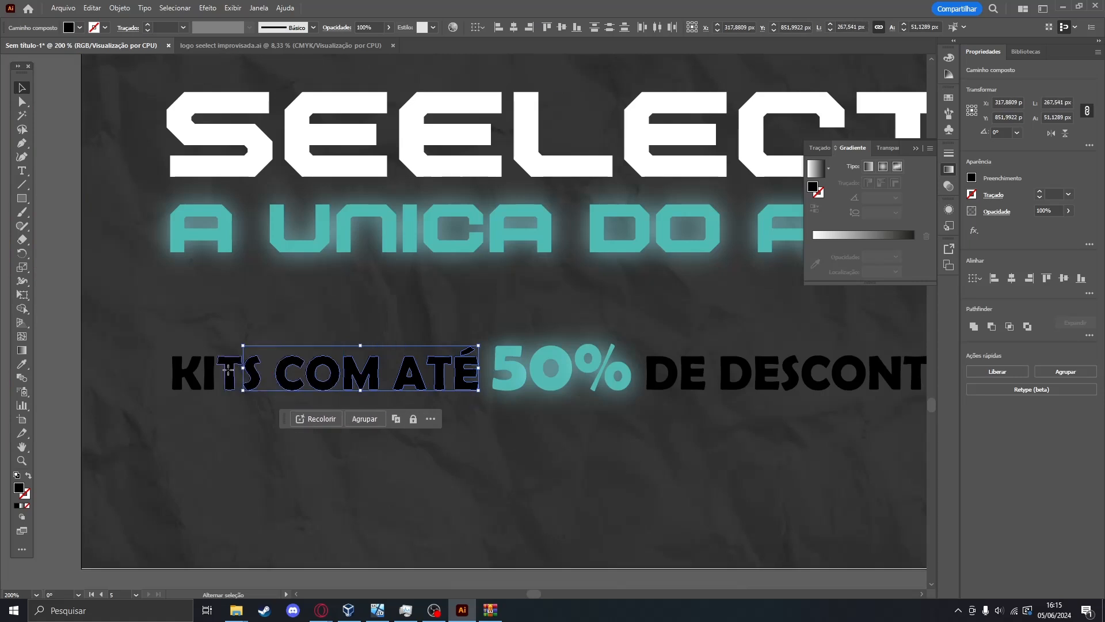
{"action": "left_click", "coordinate": [228, 370], "text": "shift"}
{"action": "left_click", "coordinate": [197, 374], "text": "shift"}
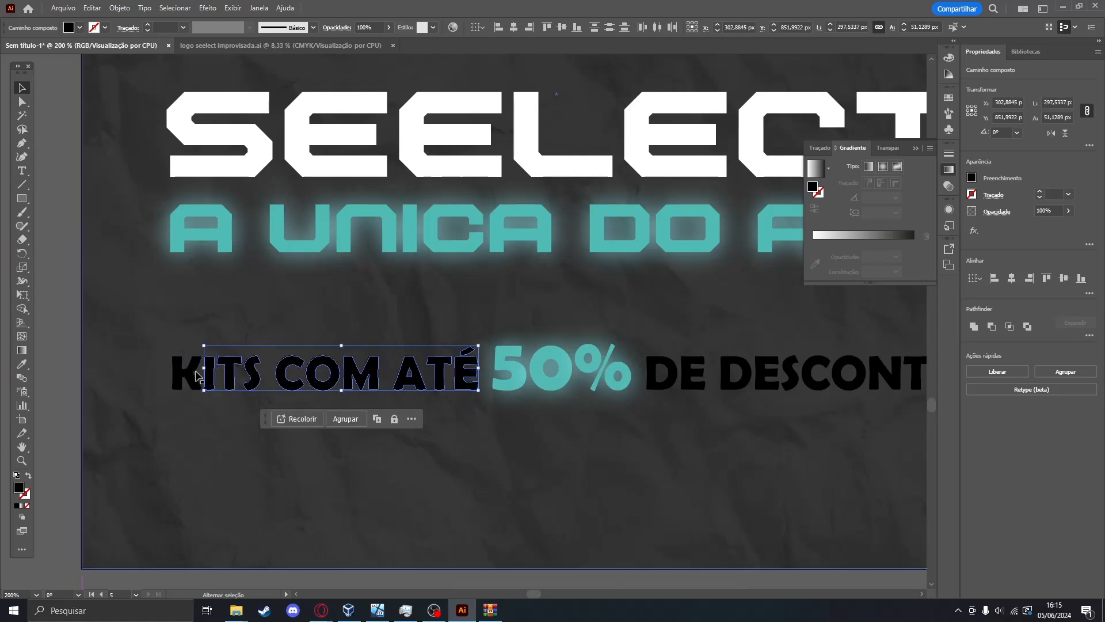
{"action": "left_click", "coordinate": [662, 369], "text": "shift"}
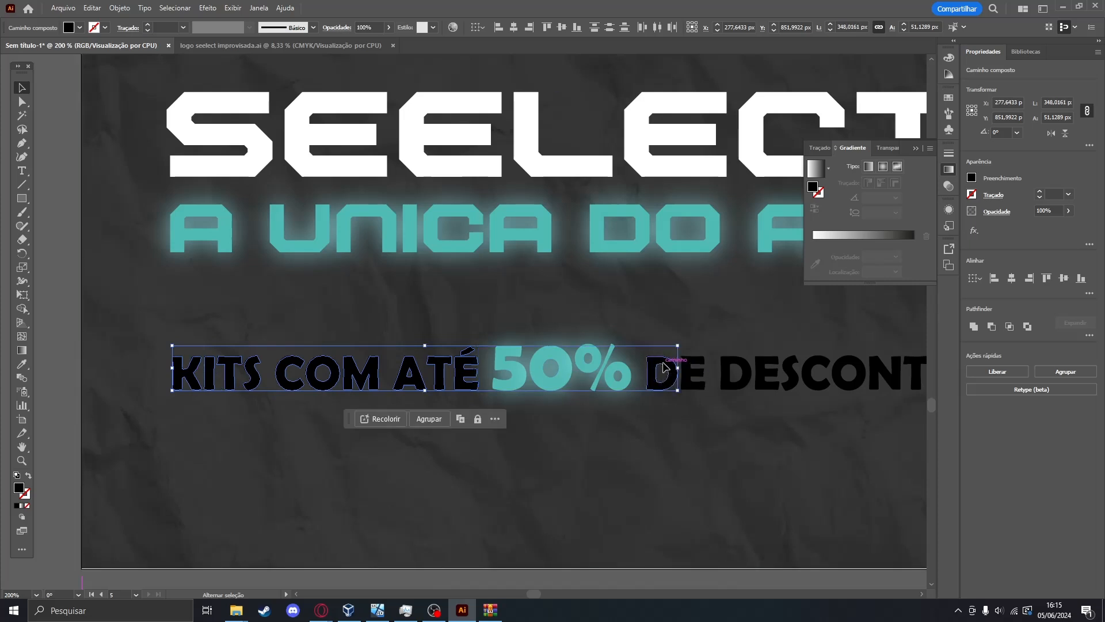
{"action": "left_click", "coordinate": [745, 371], "text": "shift"}
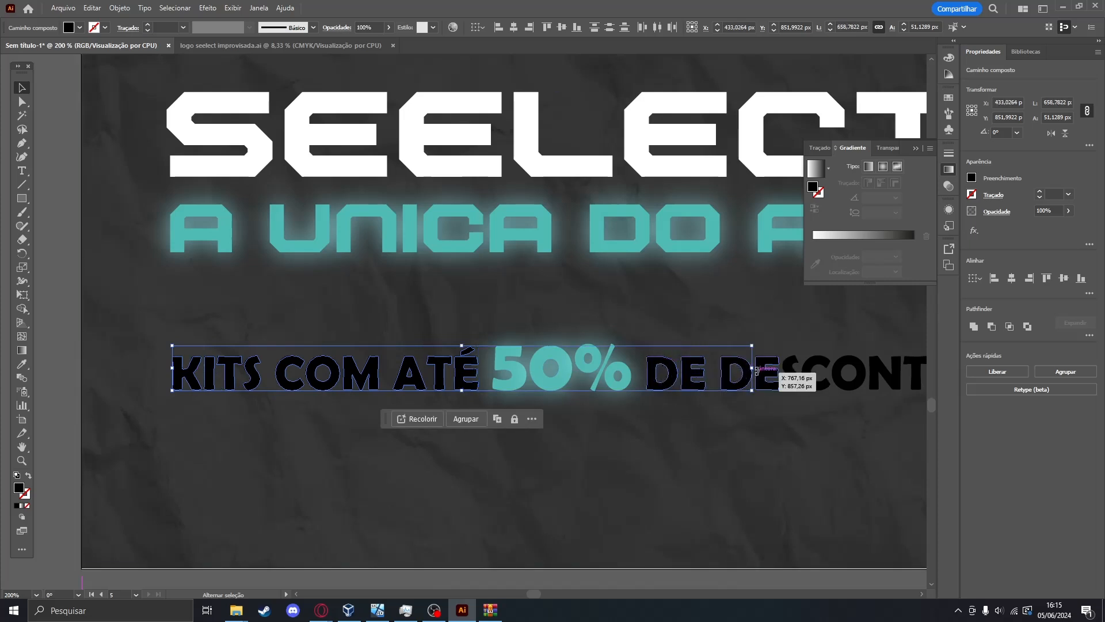
{"action": "left_click", "coordinate": [768, 377], "text": "shift"}
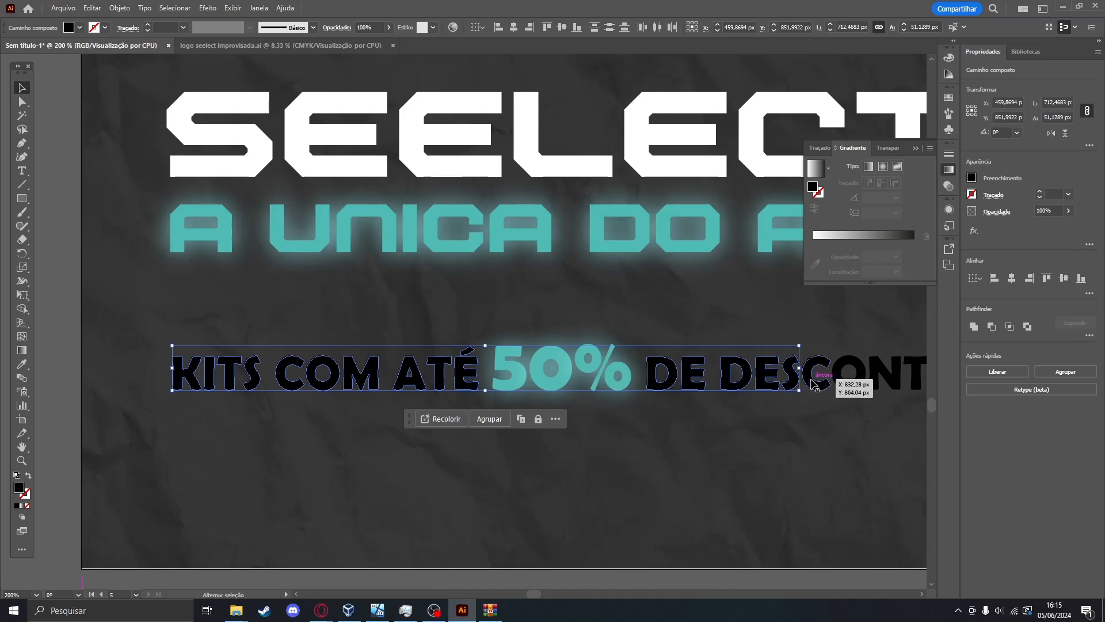
{"action": "scroll", "coordinate": [819, 382], "scroll_direction": "down", "scroll_amount": 1}
{"action": "left_click_drag", "start_coordinate": [819, 380], "coordinate": [627, 361]}
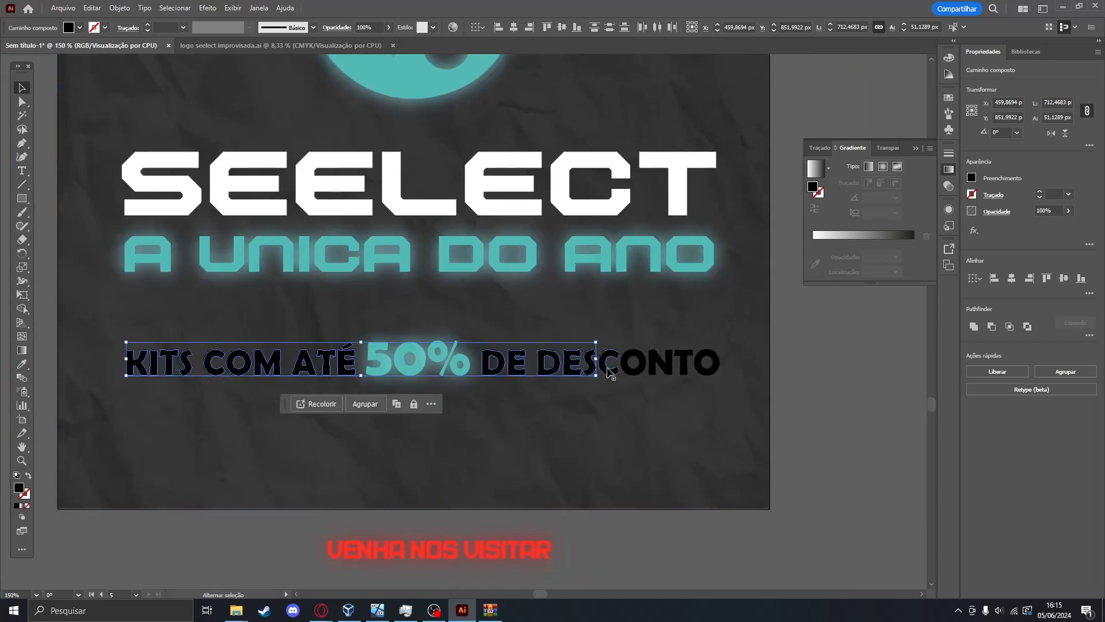
Add the last letters of DESCONTO to the selection of black tagline letters.
{"action": "left_click", "coordinate": [656, 372], "text": "shift"}
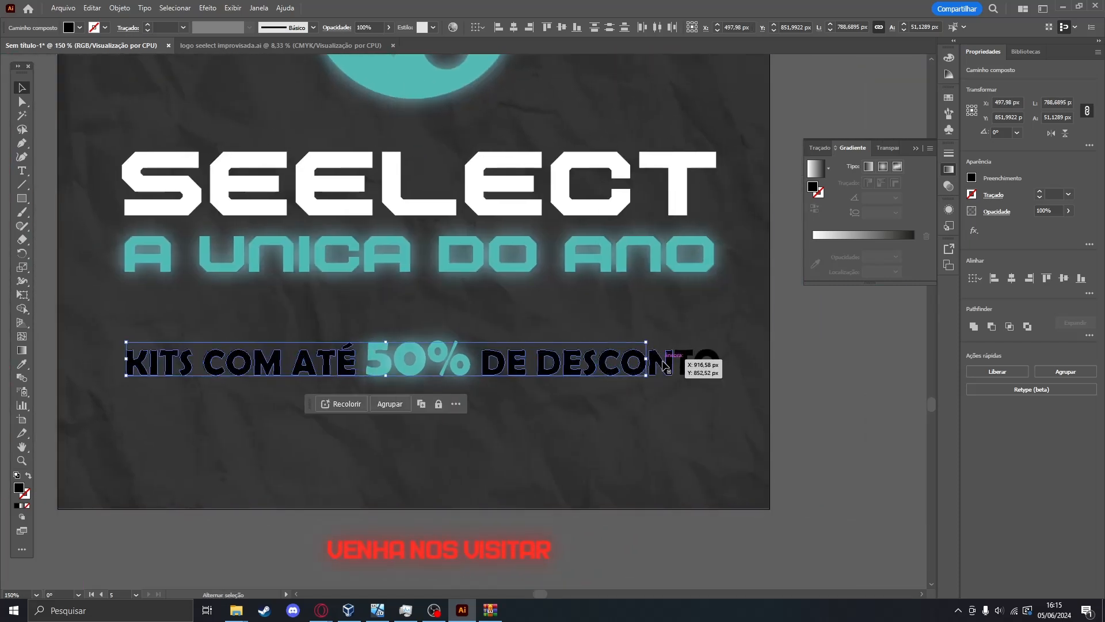
{"action": "left_click", "coordinate": [688, 370], "text": "shift"}
{"action": "left_click", "coordinate": [704, 368], "text": "shift"}
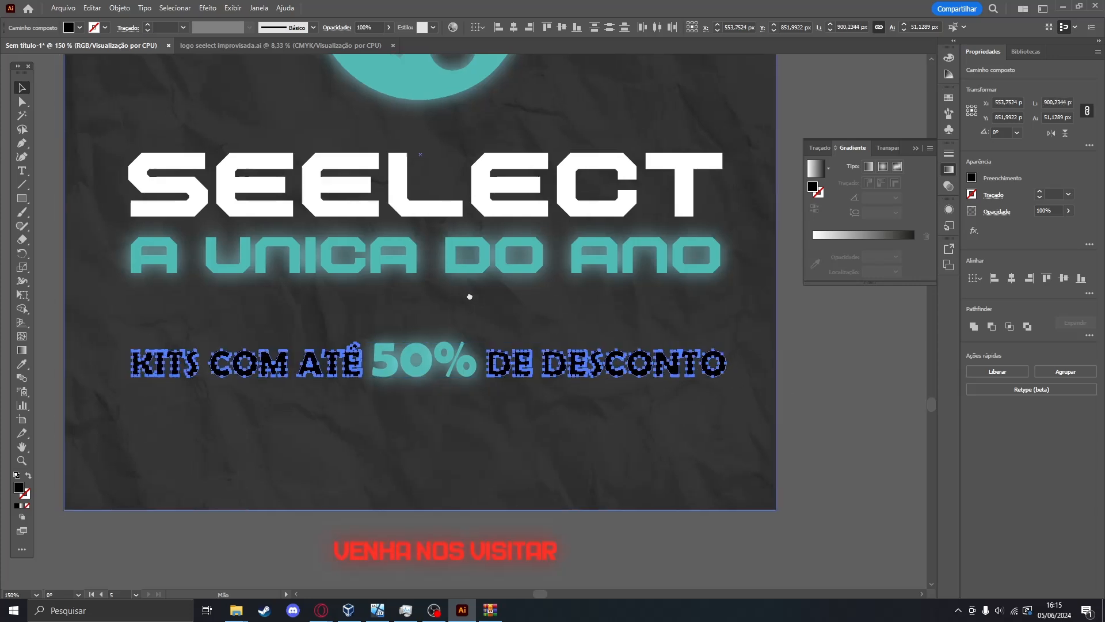
{"action": "left_click_drag", "start_coordinate": [480, 306], "coordinate": [545, 374]}
{"action": "scroll", "coordinate": [589, 310], "scroll_direction": "down", "scroll_amount": 1}
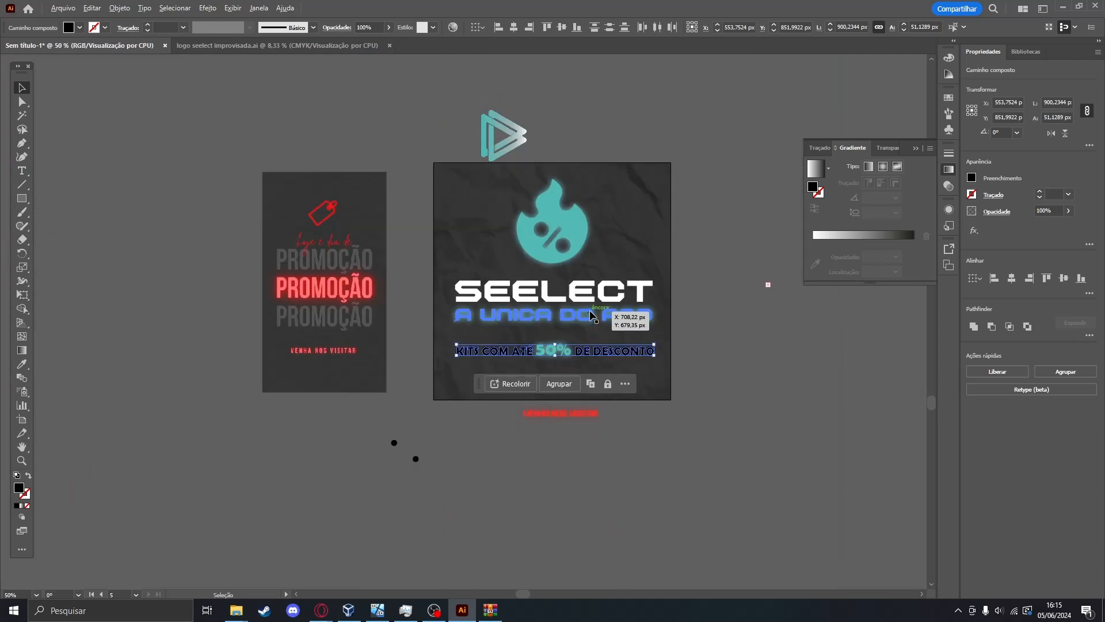
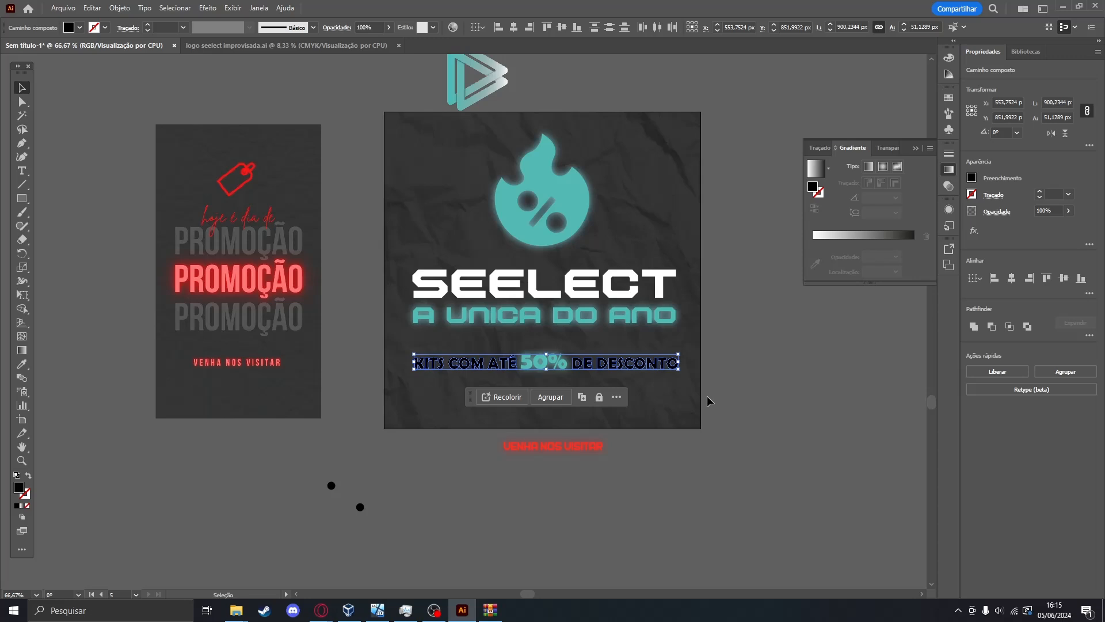
{"action": "scroll", "coordinate": [662, 403], "scroll_direction": "left", "scroll_amount": 10}
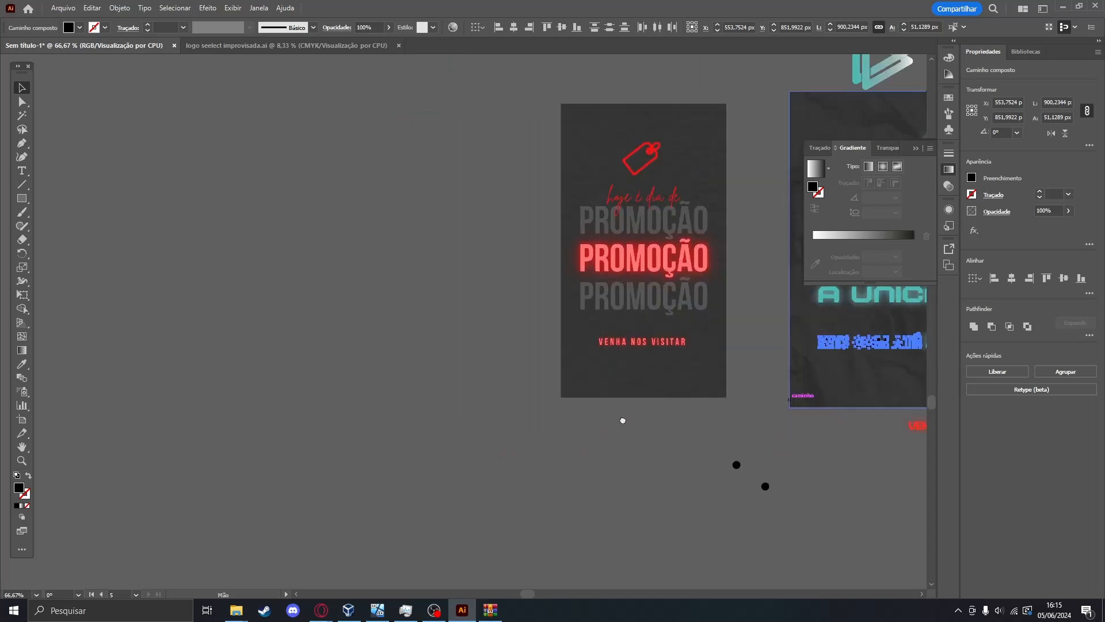
{"action": "left_click", "coordinate": [22, 185]}
{"action": "left_click", "coordinate": [22, 198]}
{"action": "left_click_drag", "start_coordinate": [176, 162], "coordinate": [447, 393]}
{"action": "key", "text": "ctrl+z"}
{"action": "scroll", "coordinate": [680, 372], "scroll_direction": "right", "scroll_amount": 11}
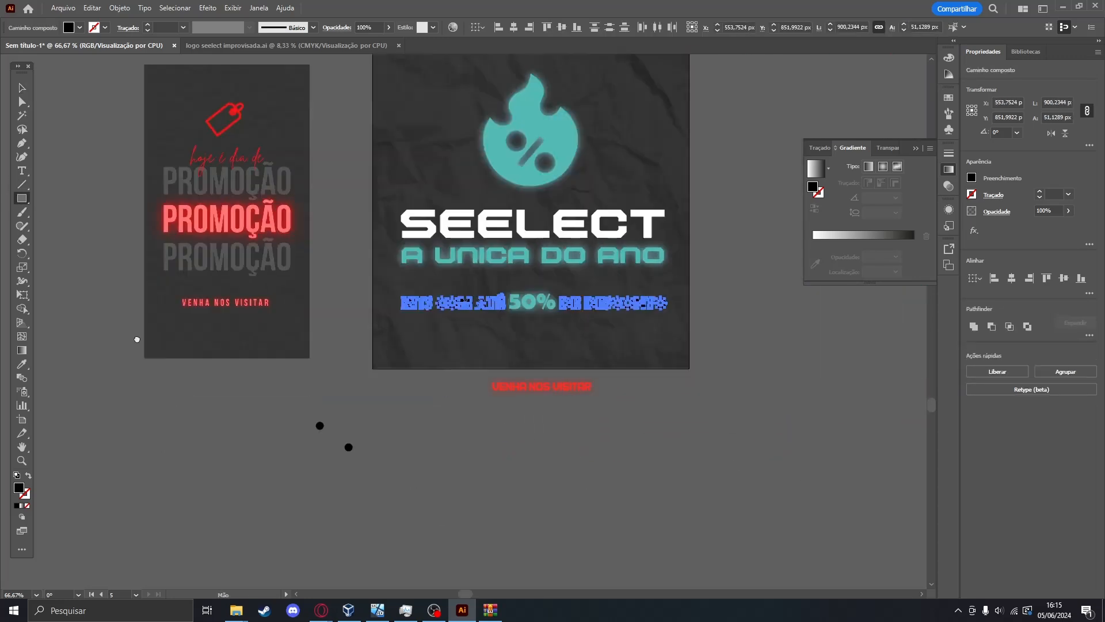
Fill the selected black letters of the KITS COM ATÉ / DE DESCONTO tagline with white.
{"action": "left_click", "coordinate": [80, 28]}
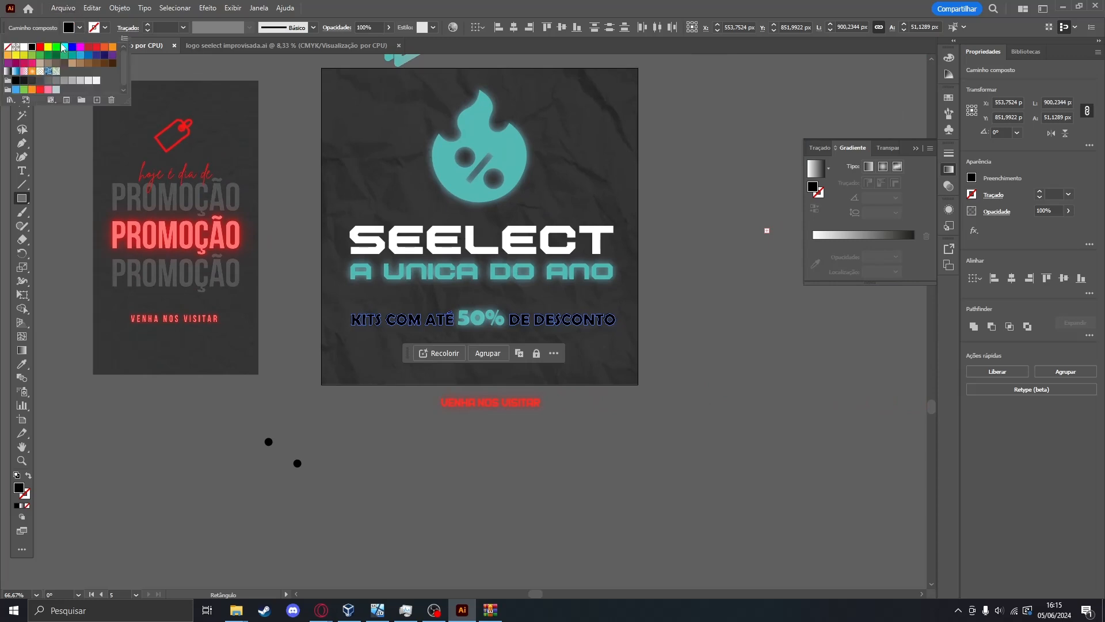
{"action": "left_click", "coordinate": [24, 46]}
{"action": "left_click", "coordinate": [169, 412]}
{"action": "key", "text": "BackSpace"}
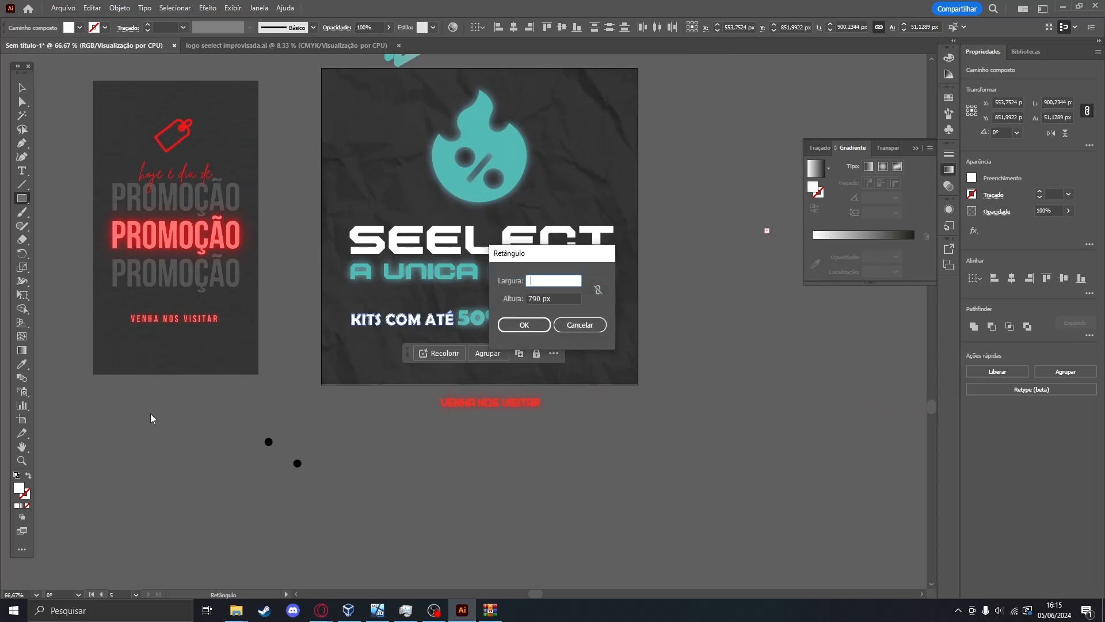
{"action": "key", "text": "Escape"}
Draw two overlapping white rectangles, about 646 × 499 px and 954 × 580 px, on the empty canvas beside the PROMOÇÃO flyer.
{"action": "scroll", "coordinate": [218, 231], "scroll_direction": "left", "scroll_amount": 12}
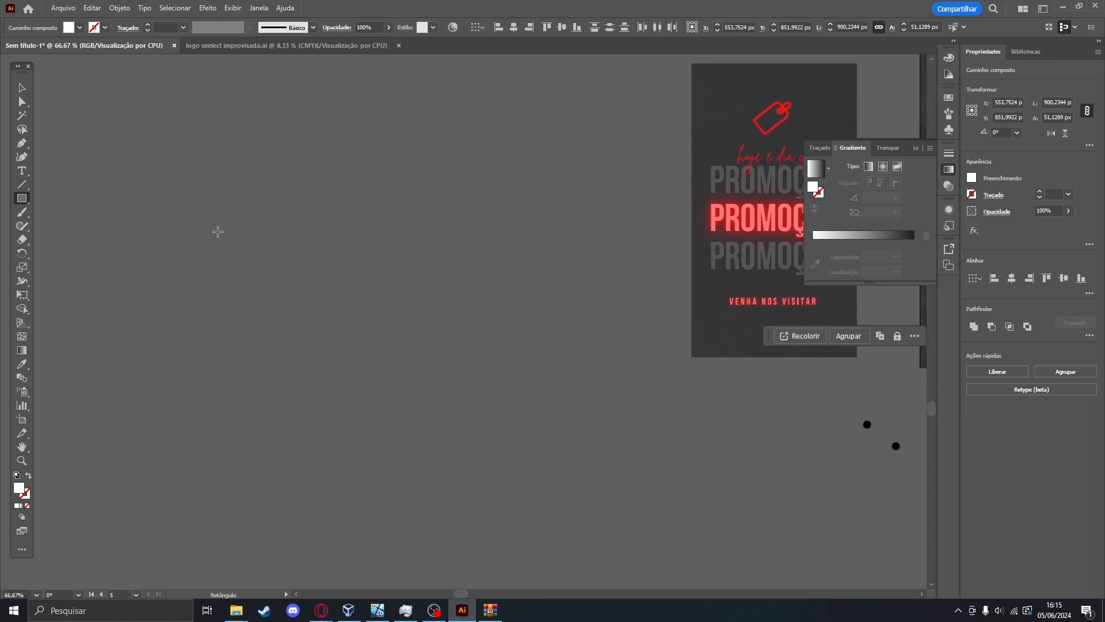
{"action": "left_click", "coordinate": [218, 231]}
{"action": "key", "text": "Escape"}
{"action": "left_click_drag", "start_coordinate": [210, 187], "coordinate": [399, 333]}
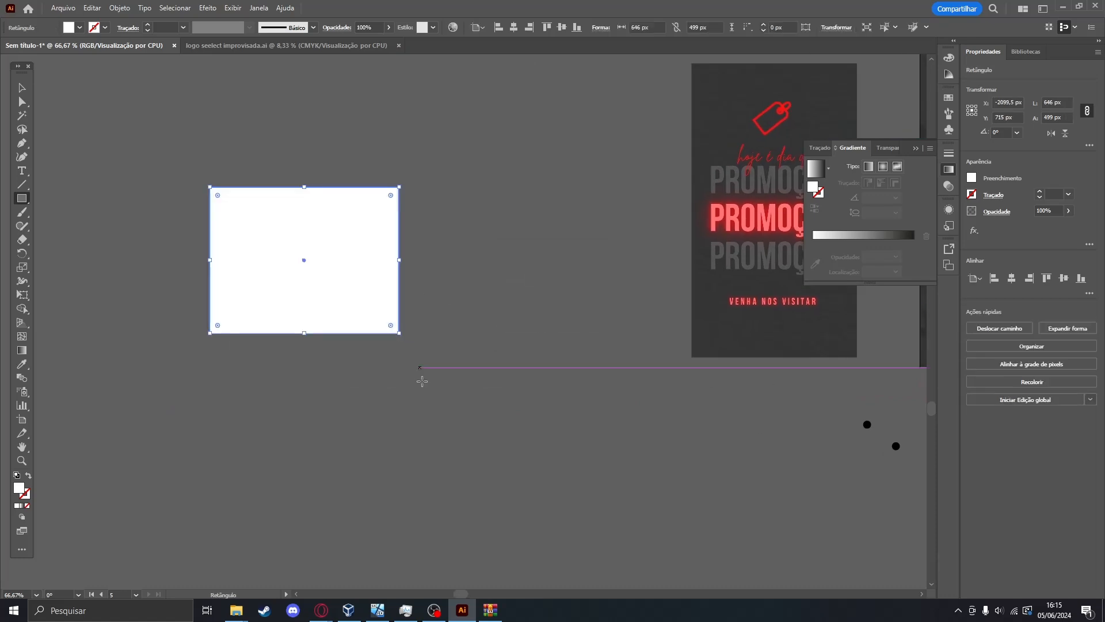
{"action": "left_click_drag", "start_coordinate": [573, 424], "coordinate": [293, 253]}
{"action": "left_click", "coordinate": [22, 88]}
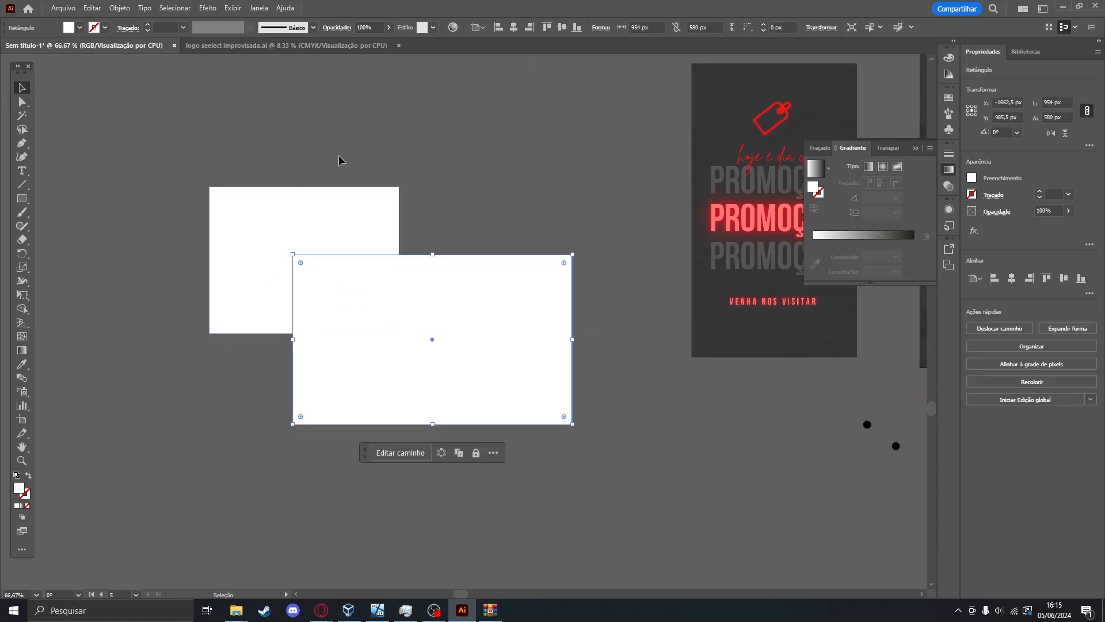
{"action": "left_click", "coordinate": [516, 173]}
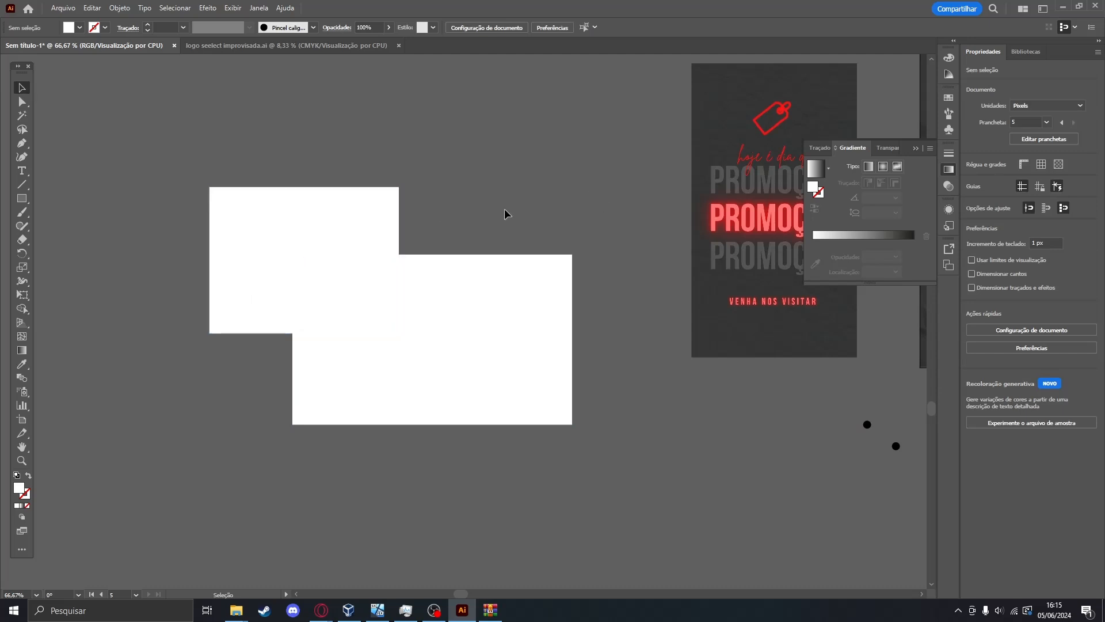
{"action": "left_click", "coordinate": [282, 198]}
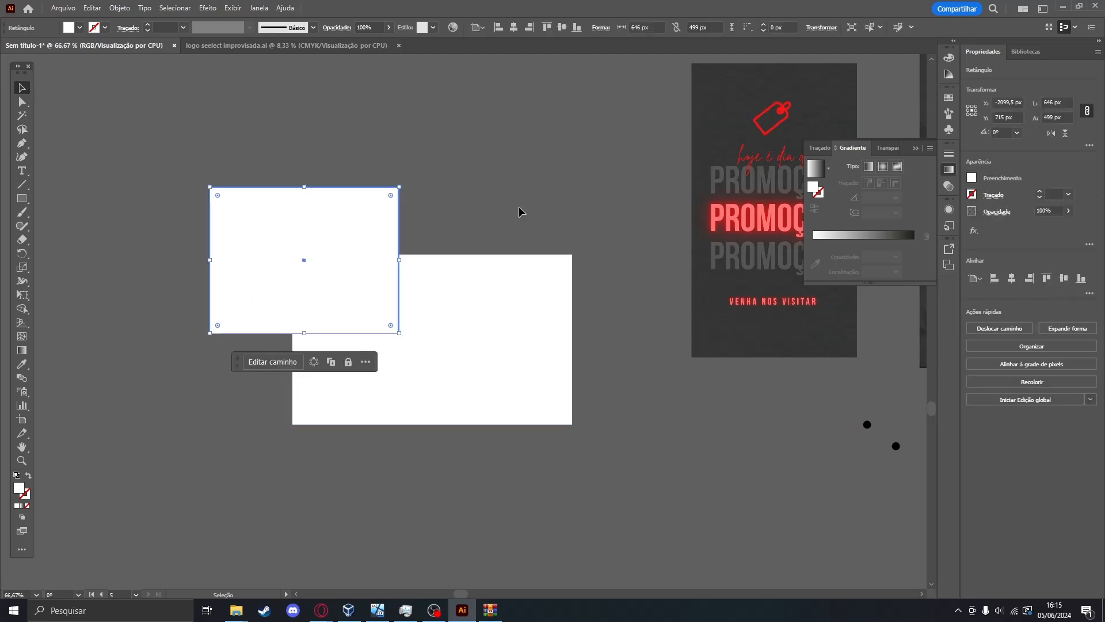
{"action": "scroll", "coordinate": [346, 190], "scroll_direction": "down", "scroll_amount": 1}
{"action": "scroll", "coordinate": [346, 190], "scroll_direction": "right", "scroll_amount": 3}
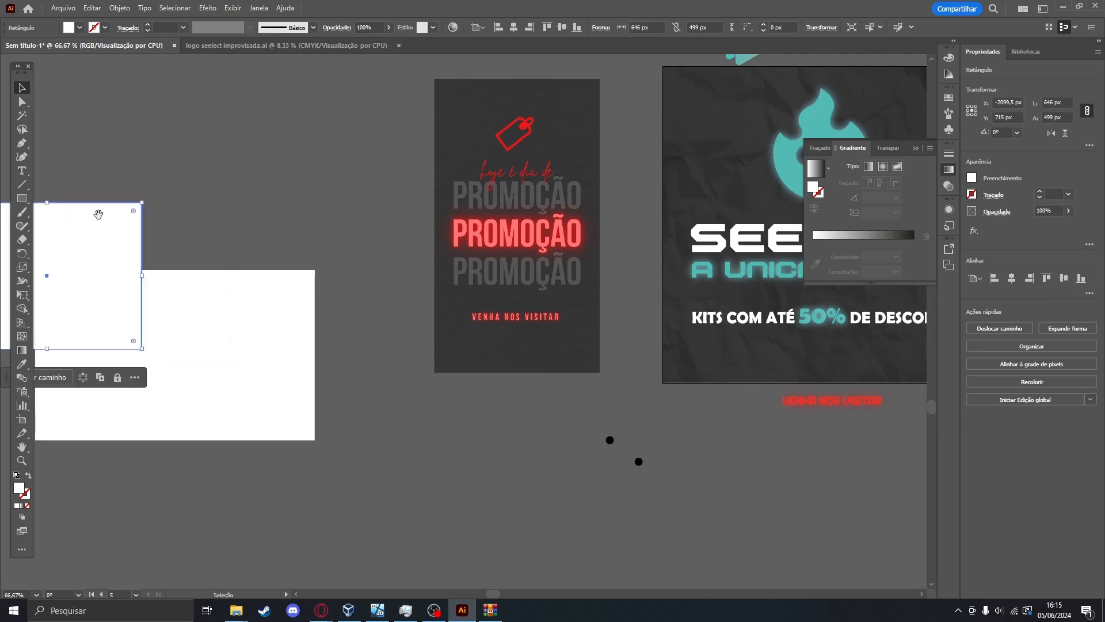
{"action": "scroll", "coordinate": [417, 201], "scroll_direction": "down", "scroll_amount": 1}
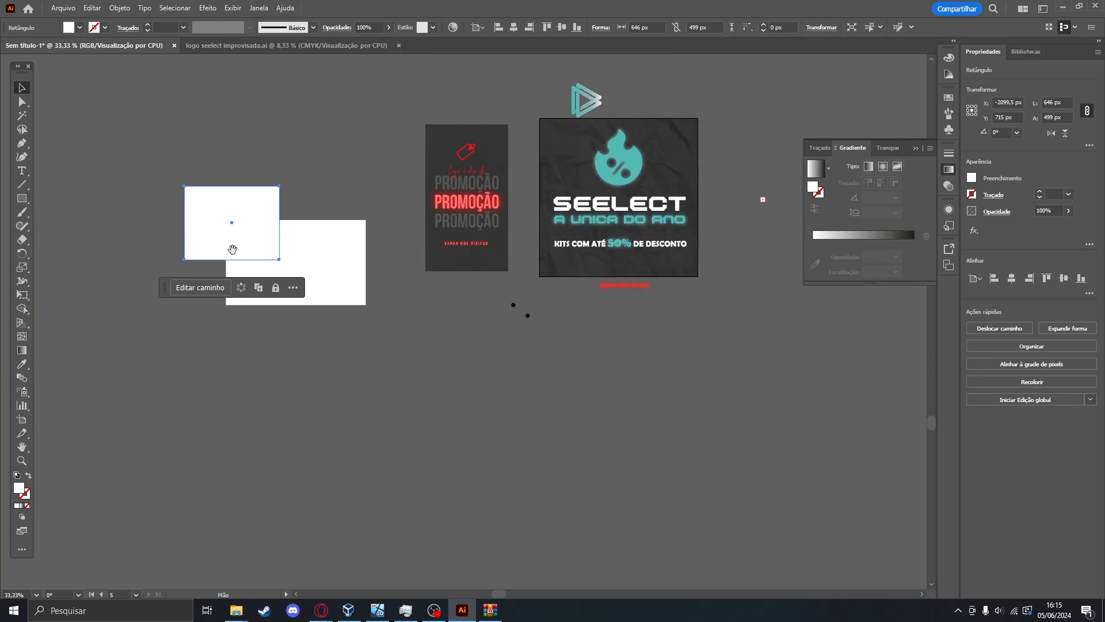
{"action": "left_click_drag", "start_coordinate": [265, 145], "coordinate": [360, 198]}
{"action": "scroll", "coordinate": [375, 240], "scroll_direction": "up", "scroll_amount": 2}
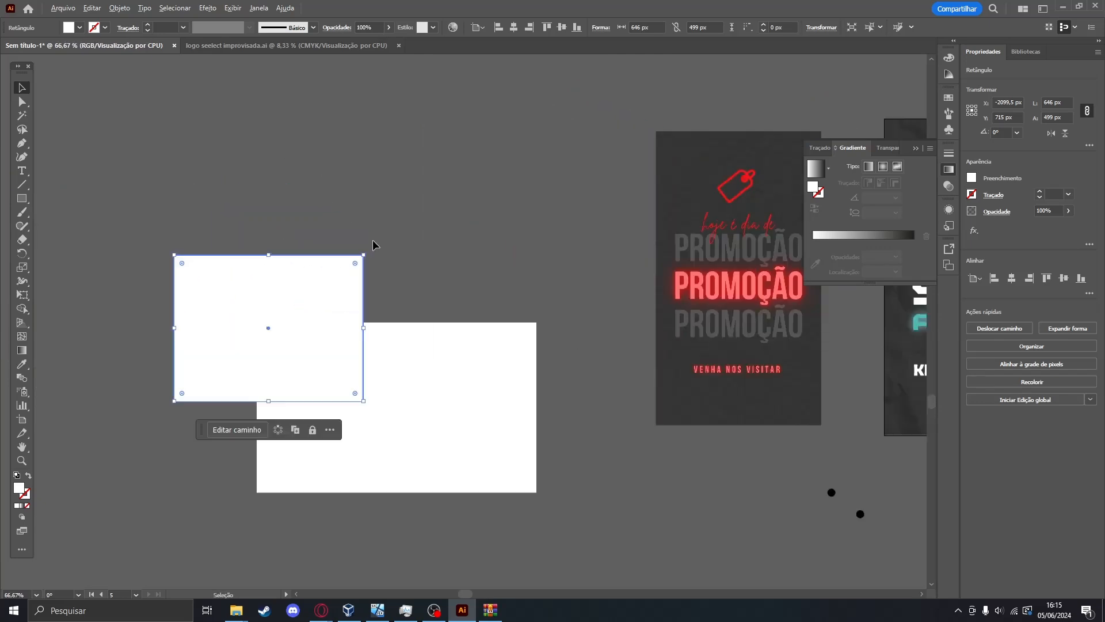
{"action": "left_click_drag", "start_coordinate": [375, 244], "coordinate": [424, 207]}
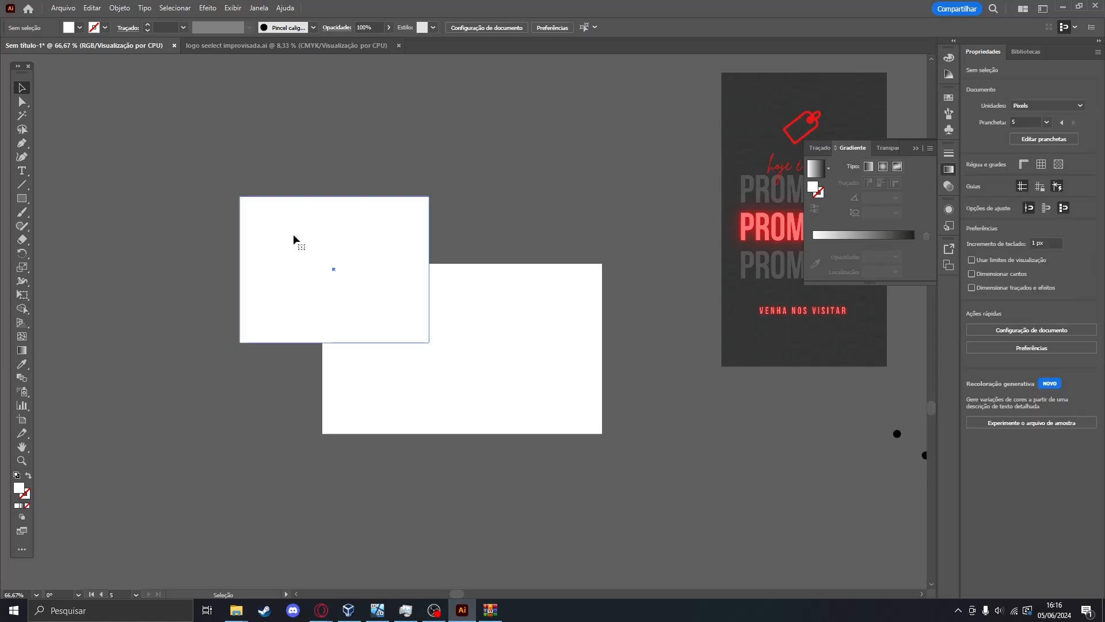
{"action": "left_click", "coordinate": [529, 356]}
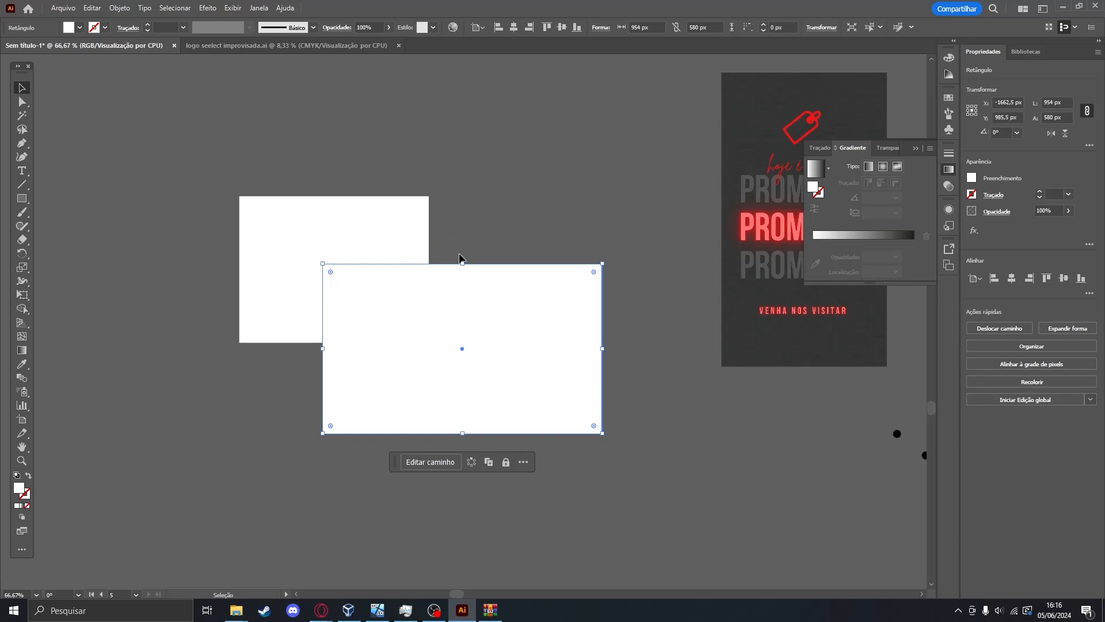
{"action": "scroll", "coordinate": [575, 236], "scroll_direction": "right", "scroll_amount": 3}
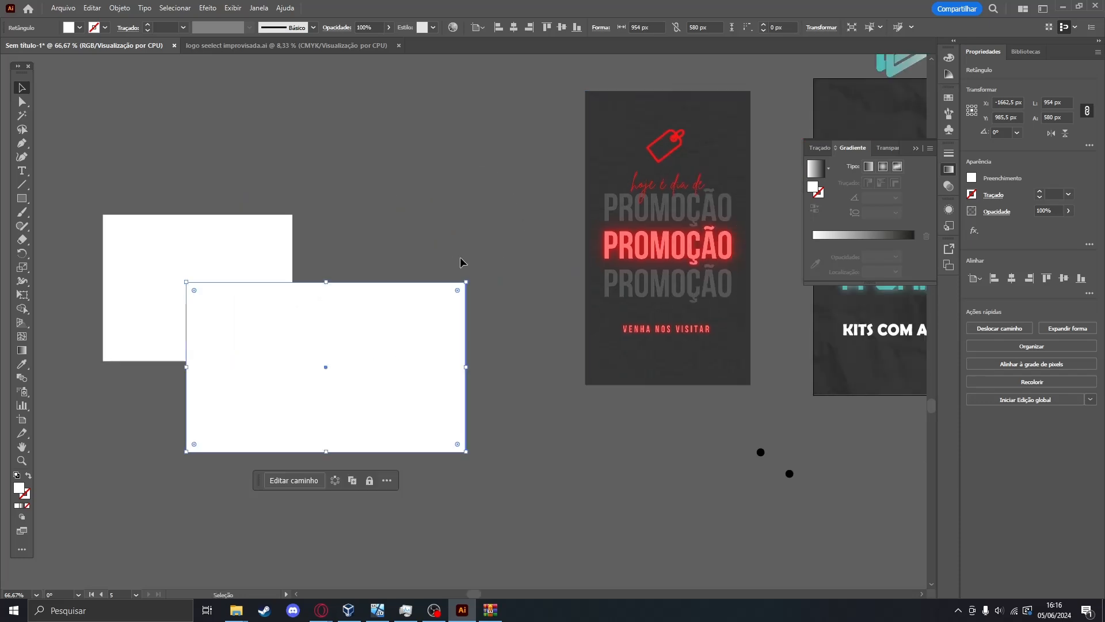
{"action": "scroll", "coordinate": [386, 267], "scroll_direction": "down", "scroll_amount": 2, "text": "alt"}
{"action": "scroll", "coordinate": [385, 276], "scroll_direction": "right", "scroll_amount": 3}
{"action": "scroll", "coordinate": [385, 276], "scroll_direction": "up", "scroll_amount": 2}
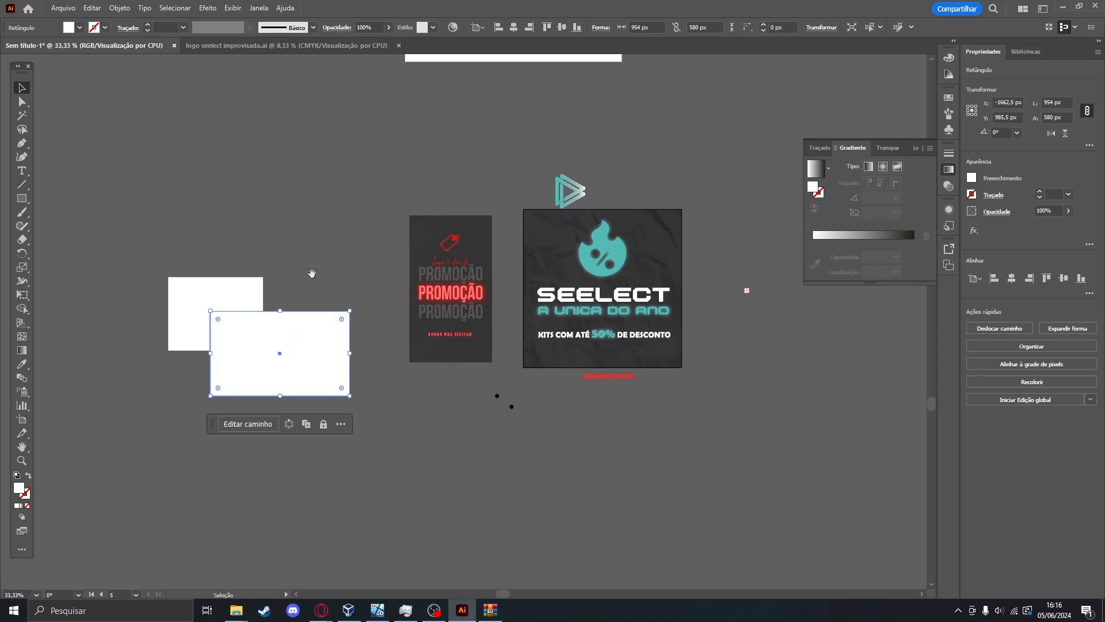
Examine the stacking-order (Organizar) options for the smaller white rectangle.
{"action": "left_click", "coordinate": [219, 296]}
{"action": "scroll", "coordinate": [185, 271], "scroll_direction": "up", "scroll_amount": 2}
{"action": "scroll", "coordinate": [174, 340], "scroll_direction": "up", "scroll_amount": 3, "text": "alt"}
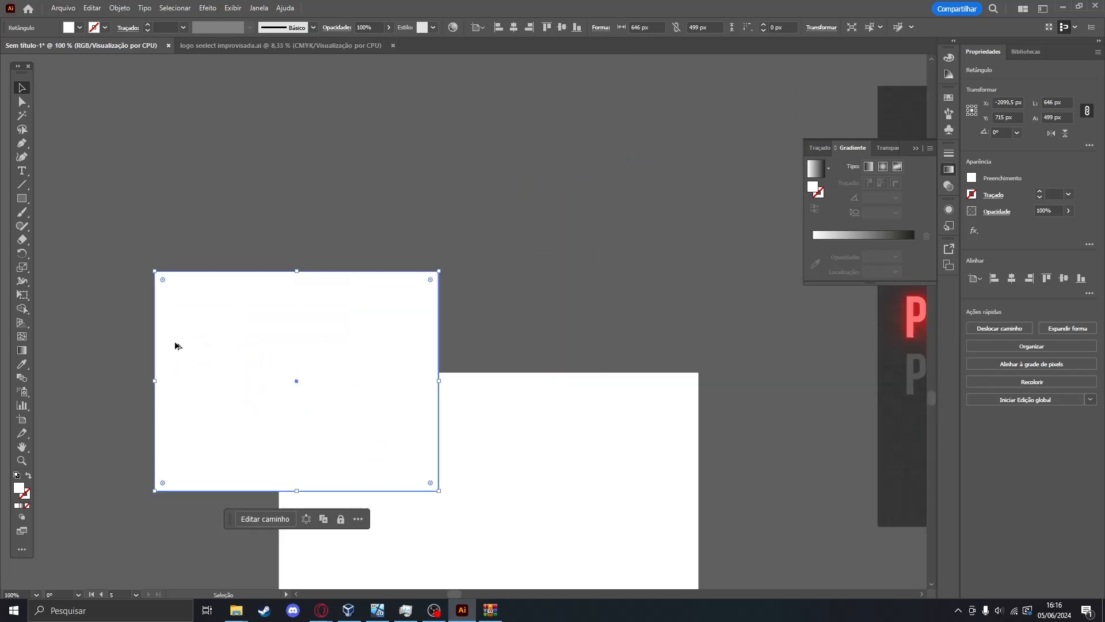
{"action": "right_click", "coordinate": [319, 350]}
{"action": "mouse_move", "coordinate": [364, 293]}
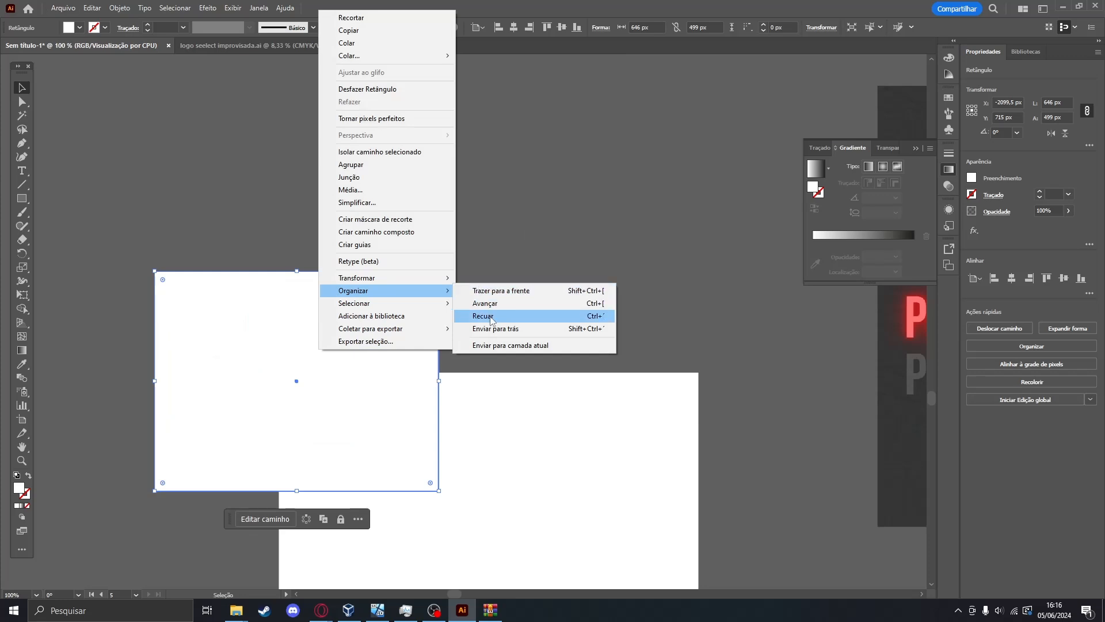
{"action": "left_click", "coordinate": [634, 301]}
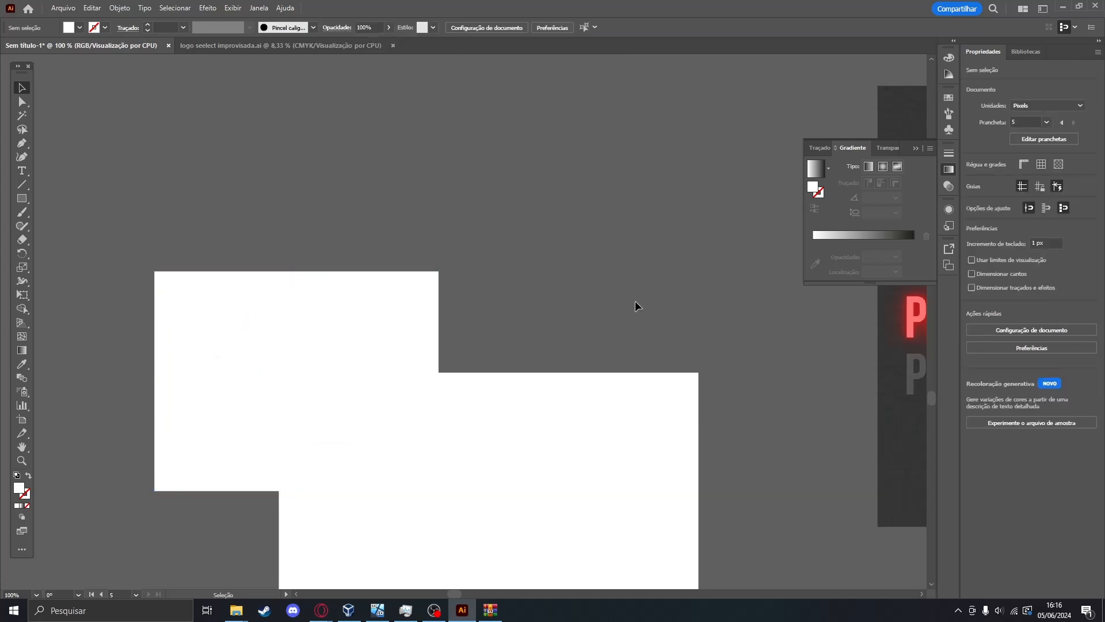
Move the play-triangle logo onto the upper-left corner of the SEELECT artboard.
{"action": "left_click_drag", "start_coordinate": [635, 300], "coordinate": [167, 284]}
{"action": "left_click_drag", "start_coordinate": [371, 201], "coordinate": [2, 349]}
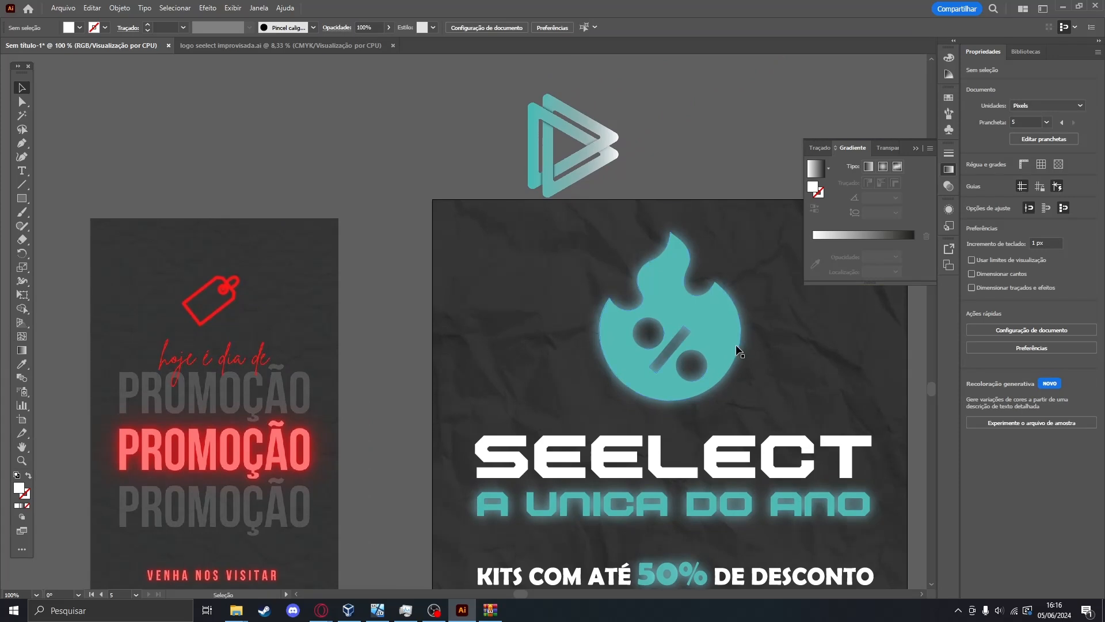
{"action": "left_click_drag", "start_coordinate": [547, 139], "coordinate": [458, 226]}
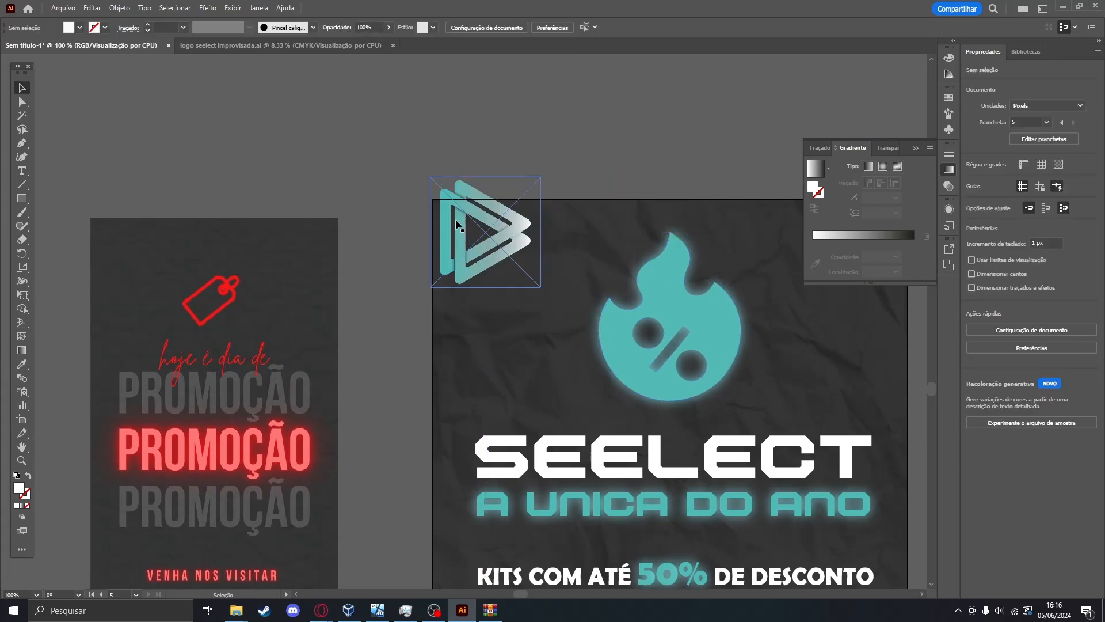
{"action": "left_click", "coordinate": [639, 216]}
{"action": "left_click", "coordinate": [506, 228]}
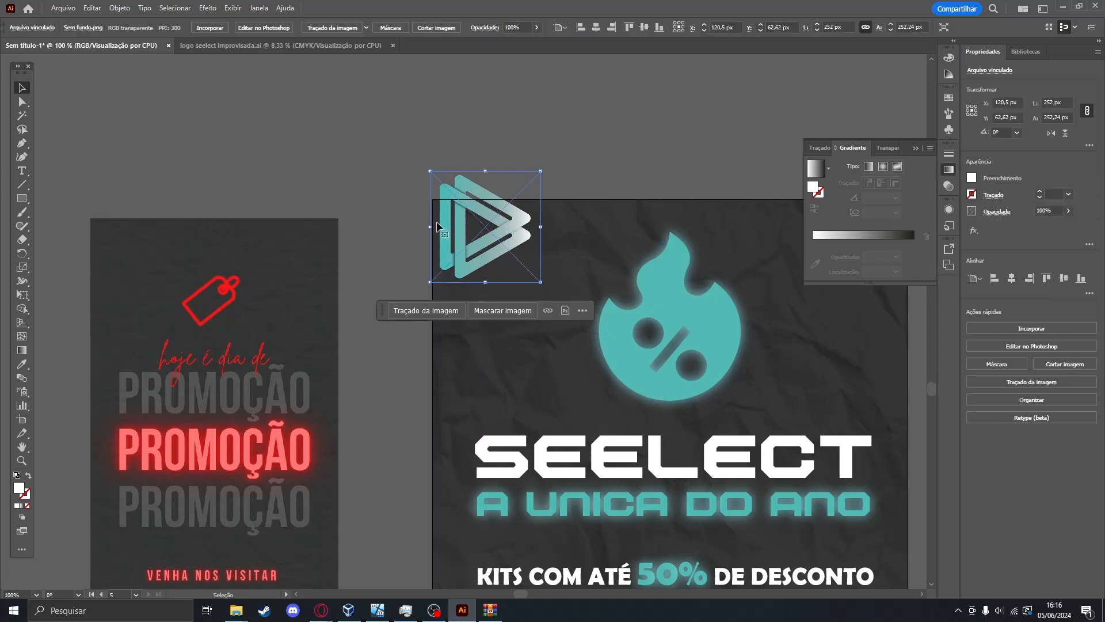
Send the play-triangle logo backward (Recuar) twice so that it sits behind the artboard's background image.
{"action": "left_click_drag", "start_coordinate": [577, 244], "coordinate": [610, 298]}
{"action": "key", "text": "ctrl+z"}
{"action": "left_click", "coordinate": [507, 233]}
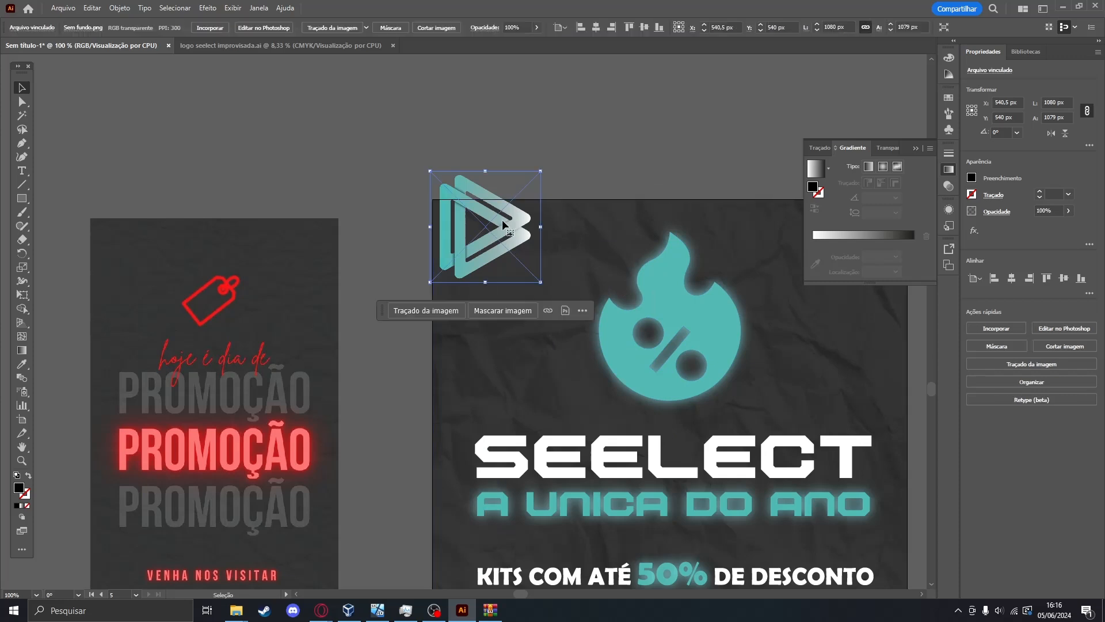
{"action": "right_click", "coordinate": [515, 233]}
{"action": "mouse_move", "coordinate": [550, 381]}
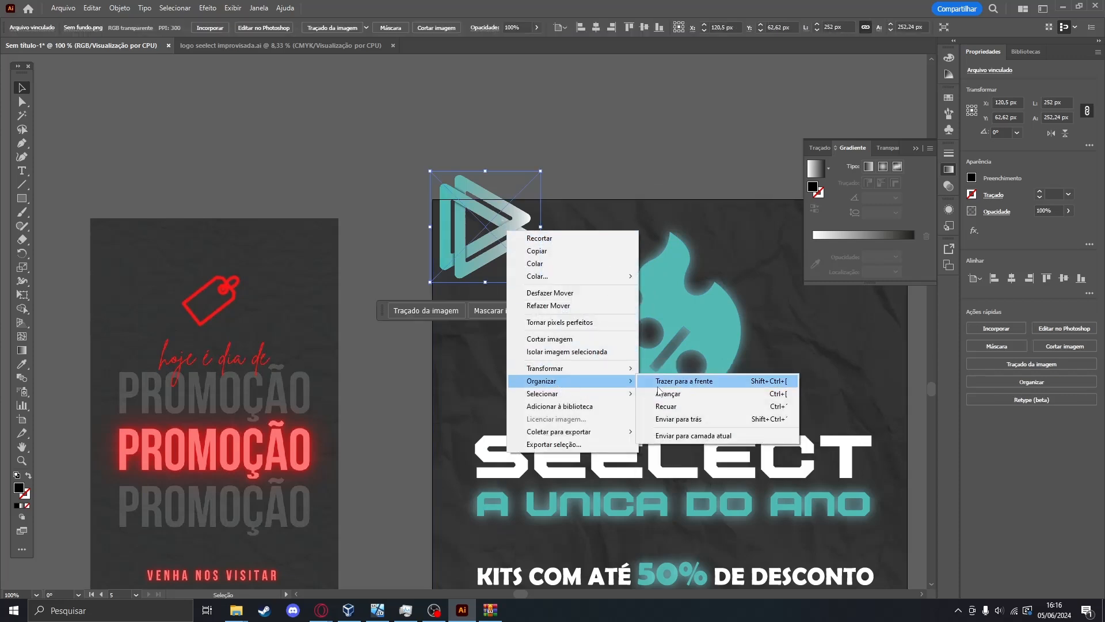
{"action": "left_click", "coordinate": [666, 407]}
{"action": "right_click", "coordinate": [522, 236]}
{"action": "mouse_move", "coordinate": [627, 386]}
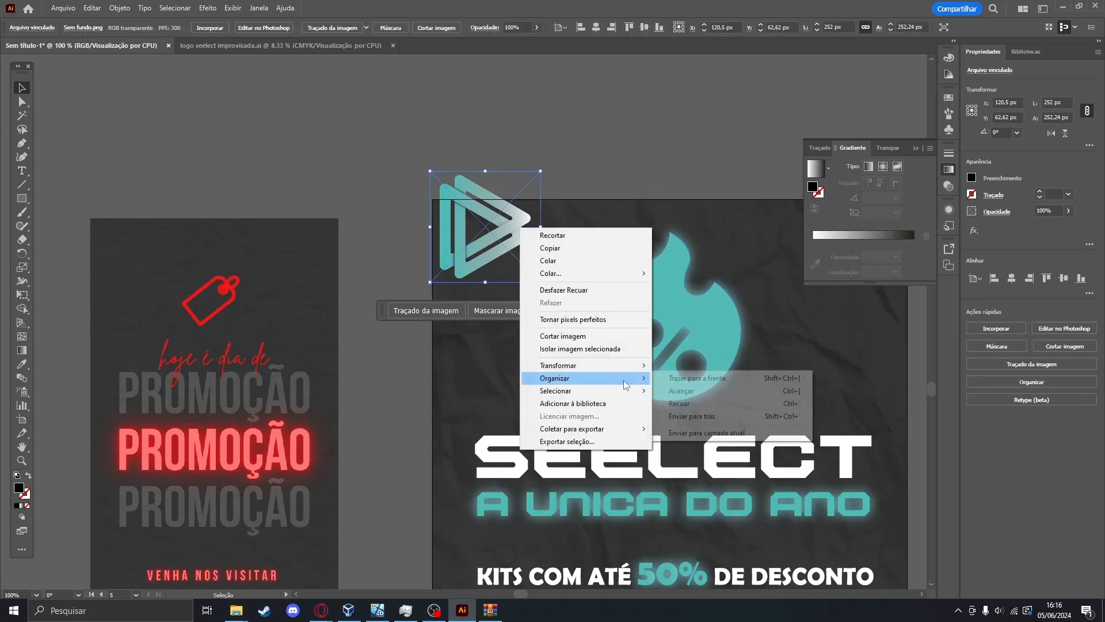
{"action": "left_click", "coordinate": [670, 402]}
{"action": "left_click", "coordinate": [530, 227]}
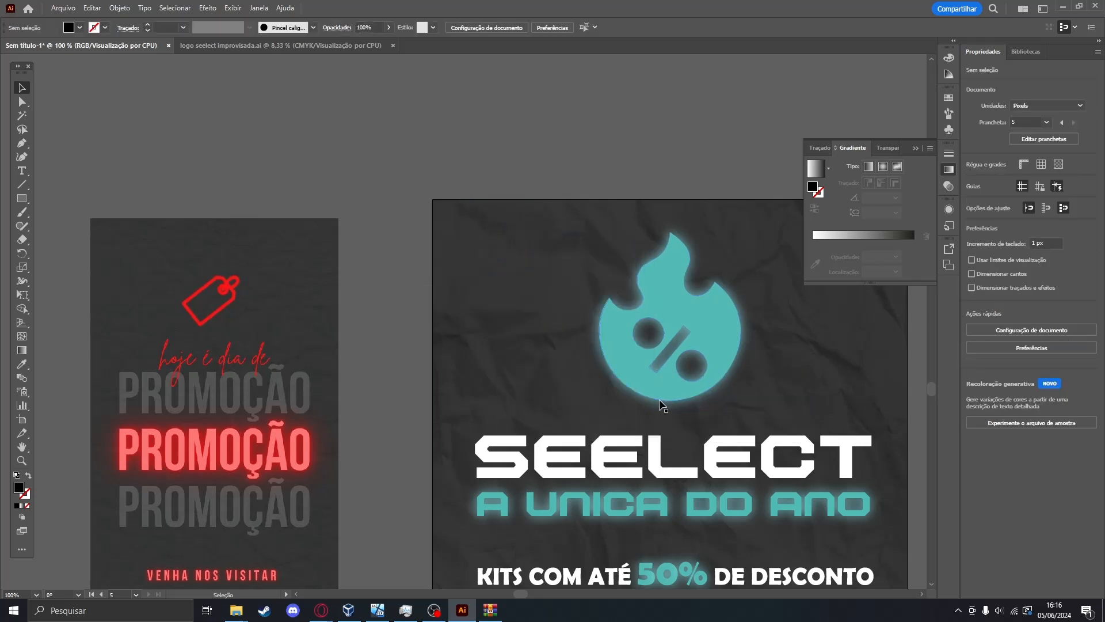
{"action": "scroll", "coordinate": [672, 206], "scroll_direction": "down", "scroll_amount": 5}
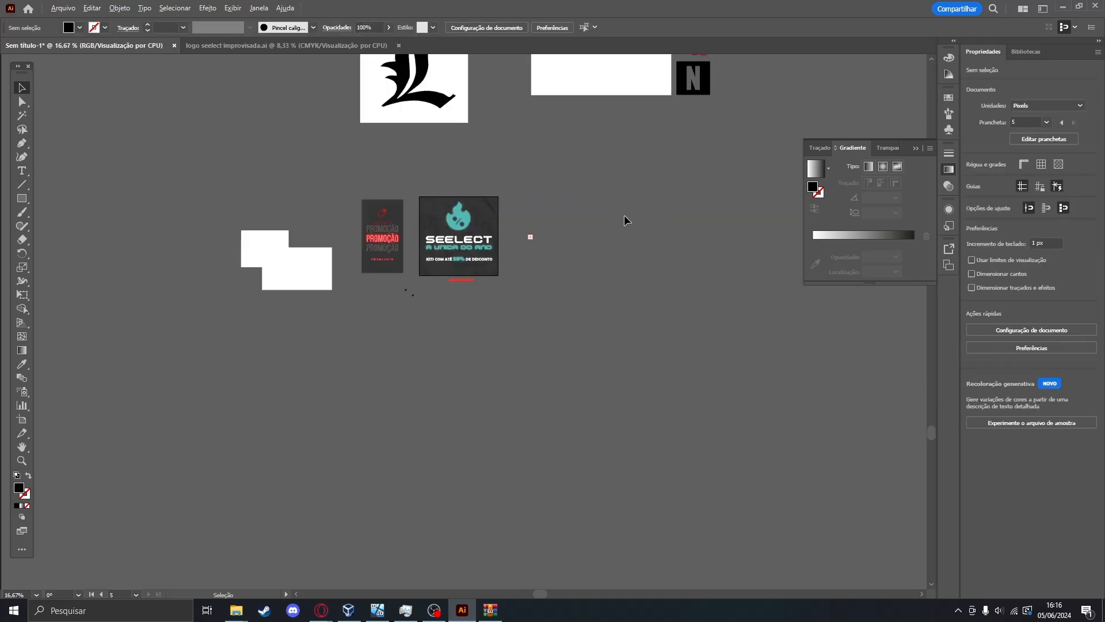
{"action": "left_click_drag", "start_coordinate": [392, 279], "coordinate": [392, 318]}
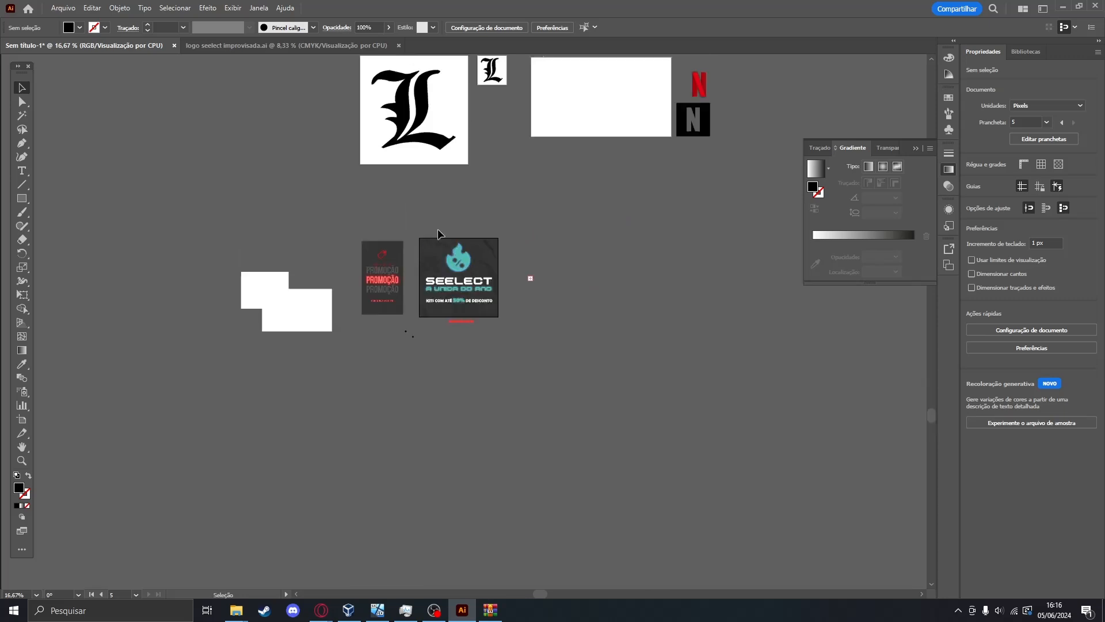
{"action": "left_click", "coordinate": [427, 268]}
{"action": "scroll", "coordinate": [427, 268], "scroll_direction": "up", "scroll_amount": 6}
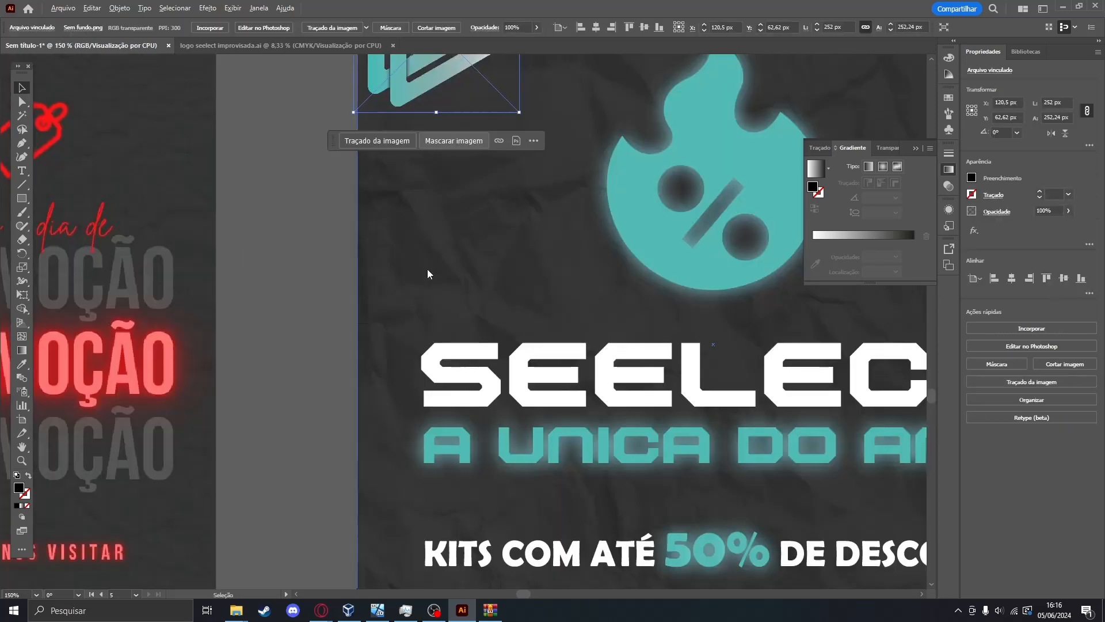
Deselect the logo and switch to the Oracle VM VirtualBox window running the Windows 10 clone.
{"action": "left_click", "coordinate": [288, 224]}
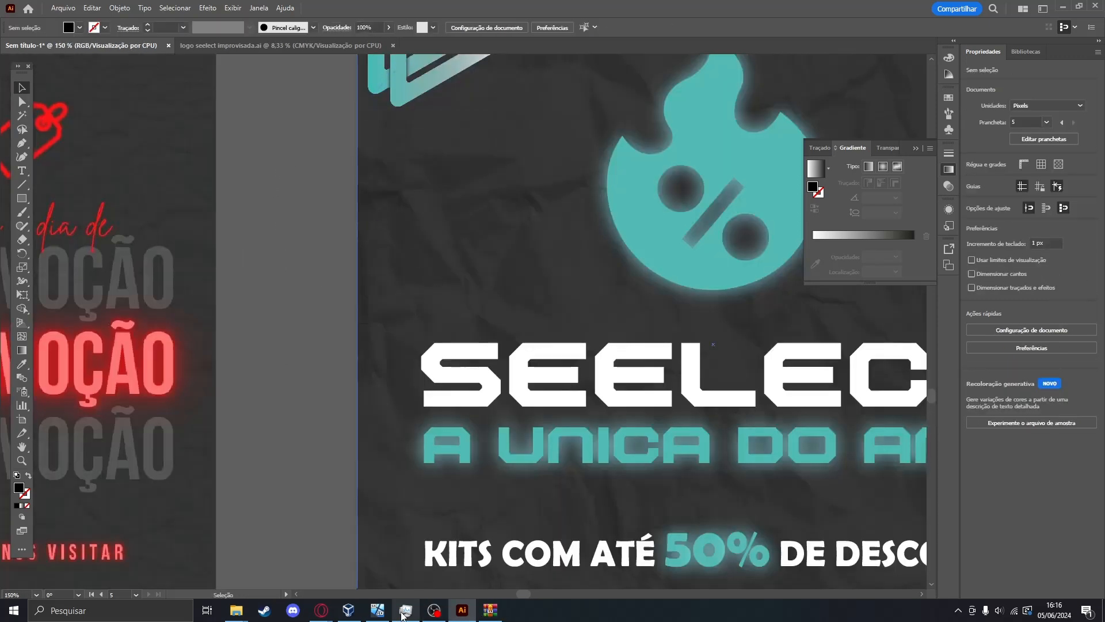
{"action": "mouse_move", "coordinate": [377, 610]}
{"action": "left_click", "coordinate": [382, 561]}
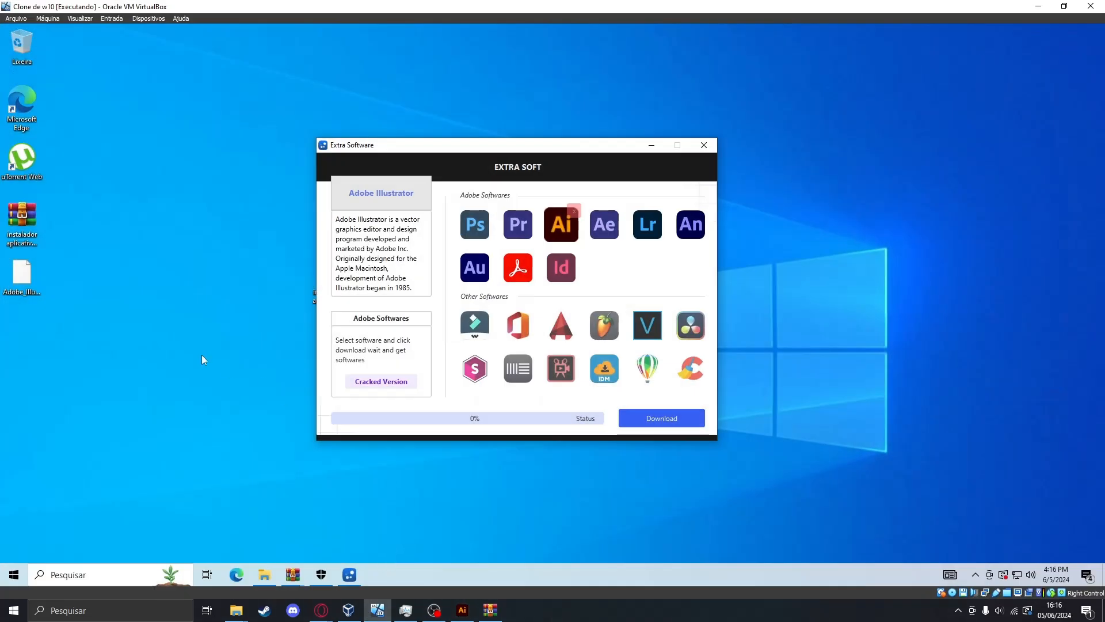
Reposition and close the Extra Software window, and launch Extra Software again from the virtual machine's desktop.
{"action": "left_click_drag", "start_coordinate": [450, 165], "coordinate": [369, 159]}
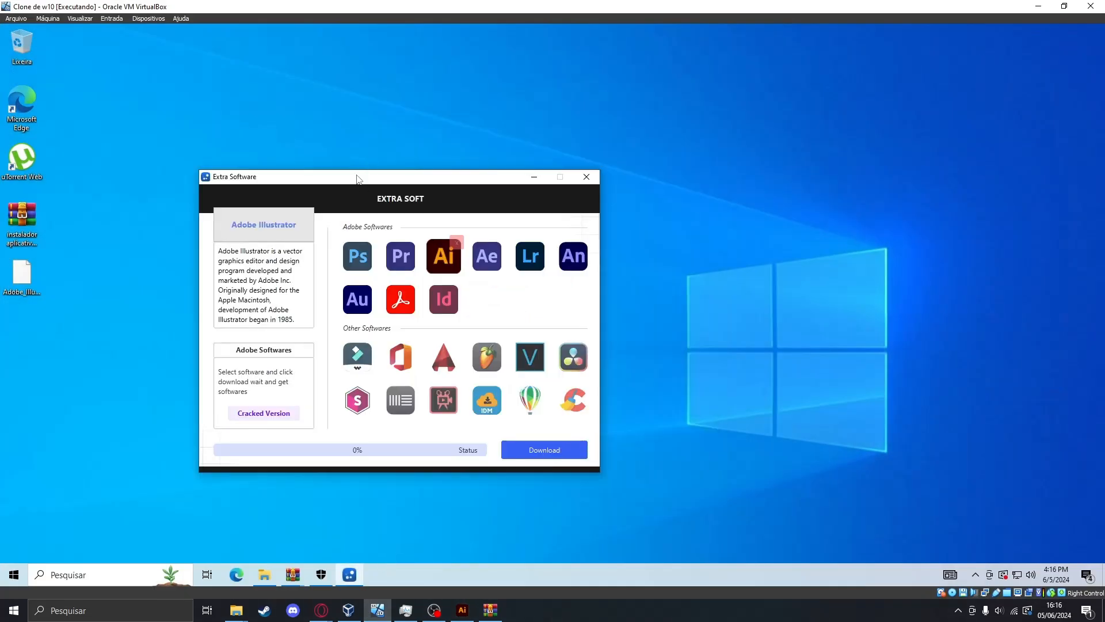
{"action": "left_click", "coordinate": [587, 176]}
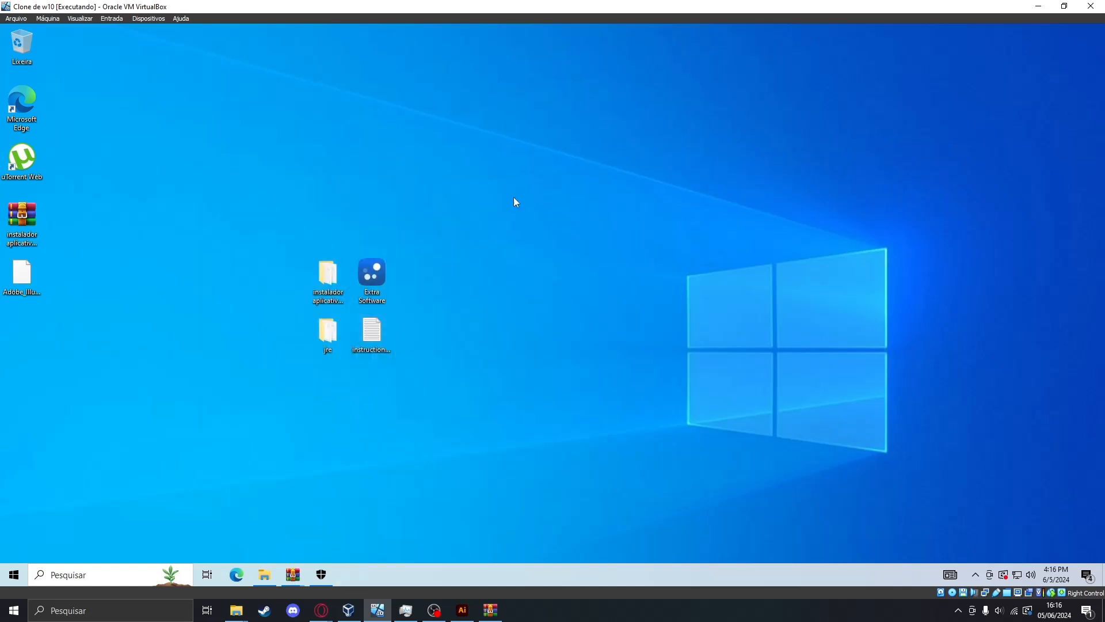
{"action": "double_click", "coordinate": [379, 282]}
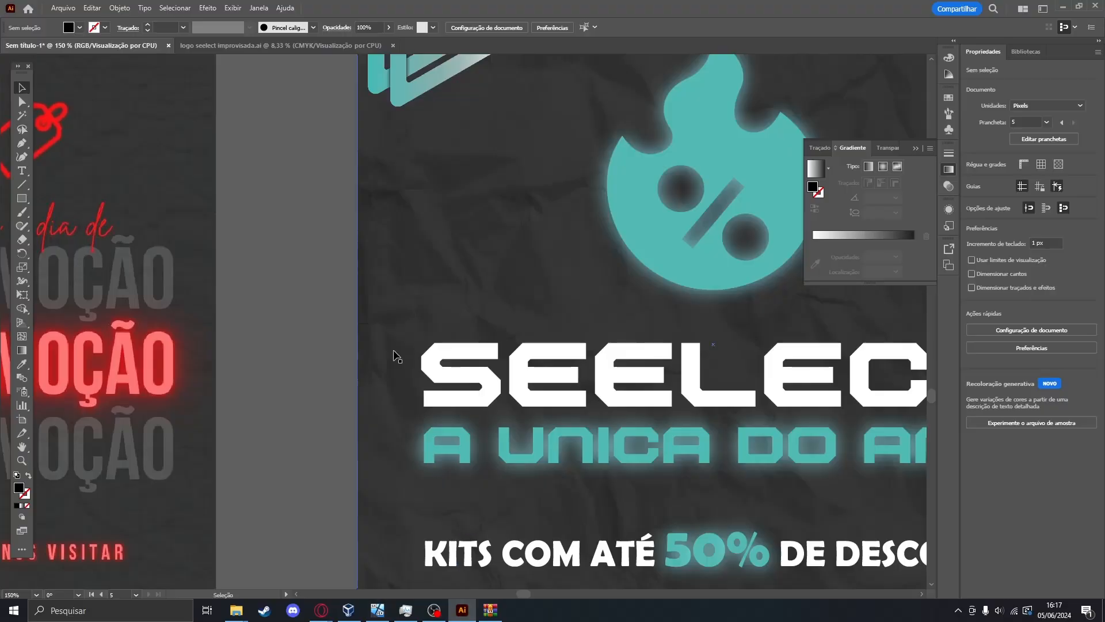
Switch back to Illustrator and move the play-triangle logo off the SEELECT artboard into the empty area above the flyers.
{"action": "scroll", "coordinate": [697, 357], "scroll_direction": "down", "scroll_amount": 5}
{"action": "left_click_drag", "start_coordinate": [582, 357], "coordinate": [697, 357]}
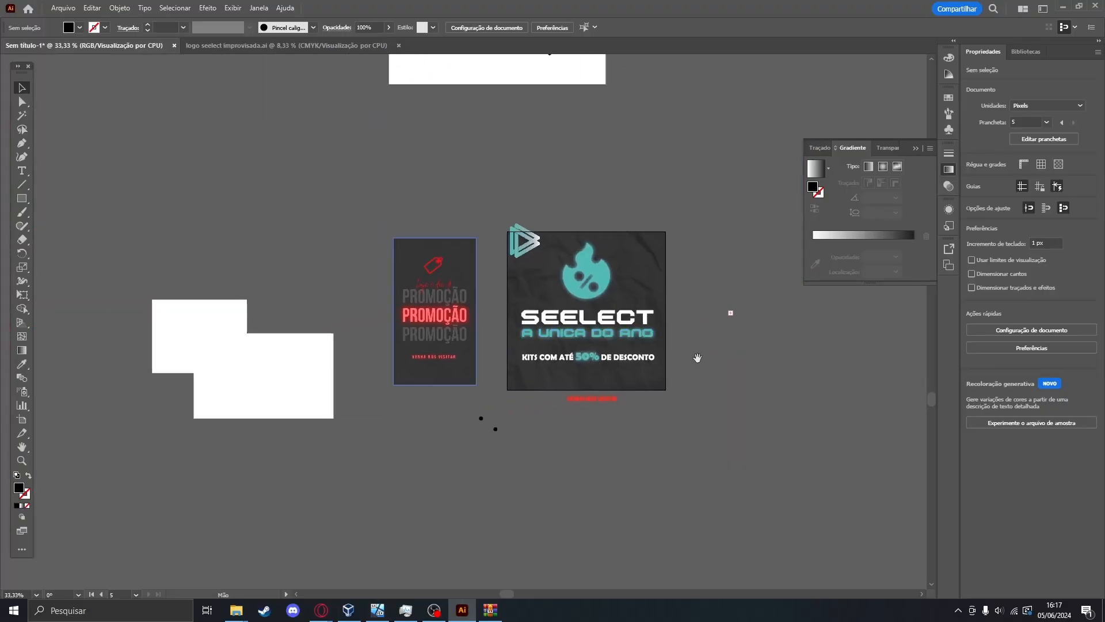
{"action": "scroll", "coordinate": [474, 211], "scroll_direction": "up", "scroll_amount": 1}
{"action": "left_click_drag", "start_coordinate": [549, 254], "coordinate": [493, 204]}
{"action": "left_click", "coordinate": [769, 240]}
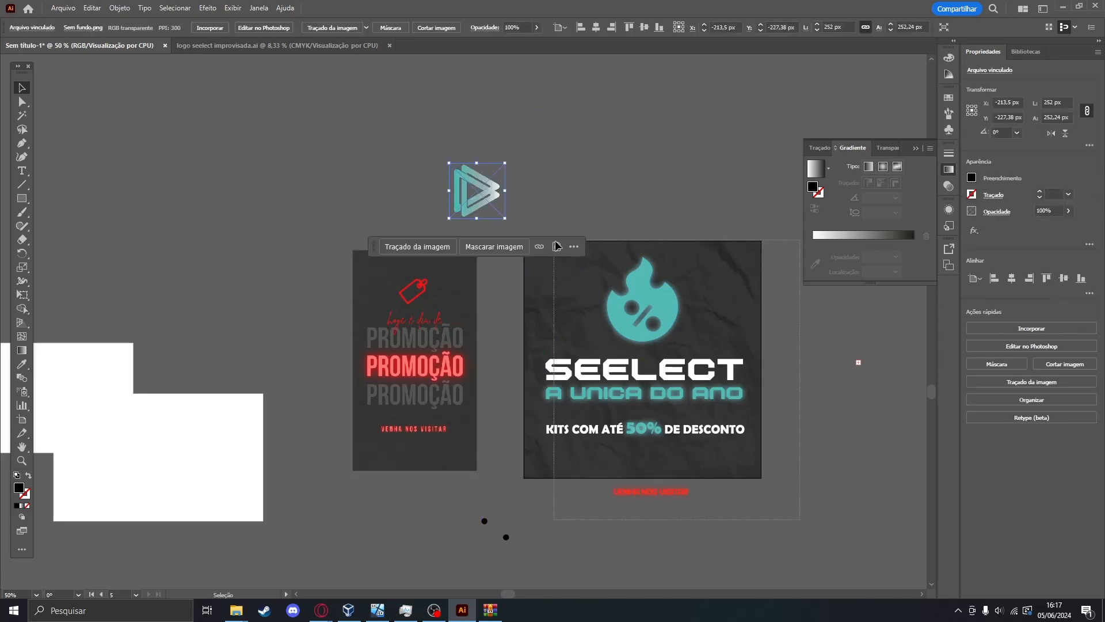
Delete the leftover red text below the SEELECT artboard.
{"action": "left_click", "coordinate": [787, 485]}
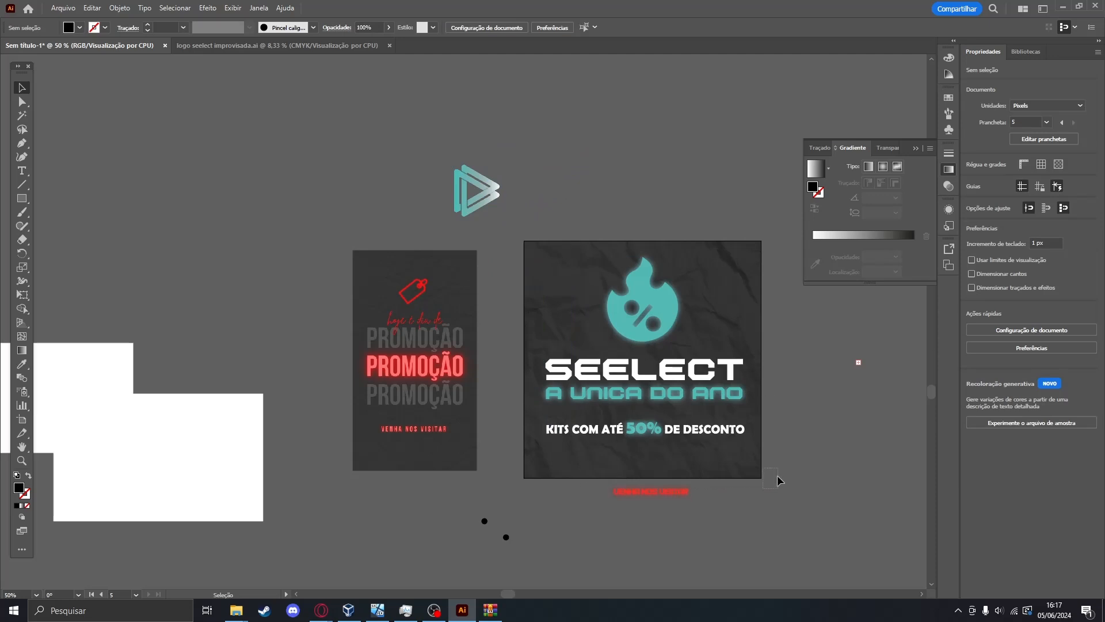
{"action": "left_click", "coordinate": [689, 492]}
{"action": "key", "text": "Delete"}
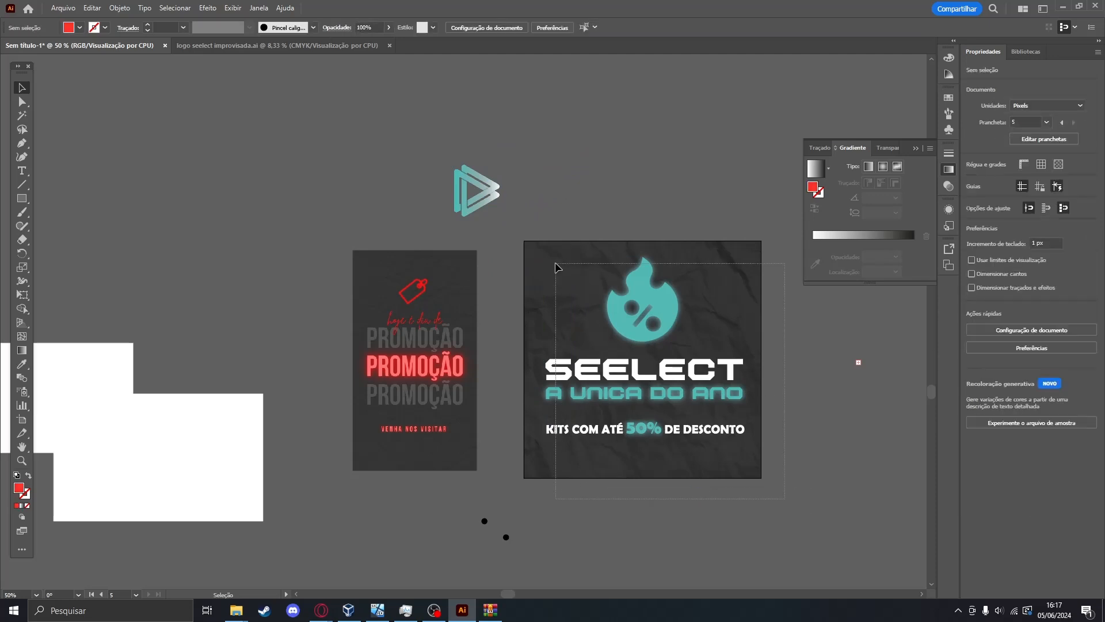
Select all the artwork on the SEELECT artboard and group it (Agrupar).
{"action": "left_click", "coordinate": [563, 280]}
{"action": "right_click", "coordinate": [563, 280]}
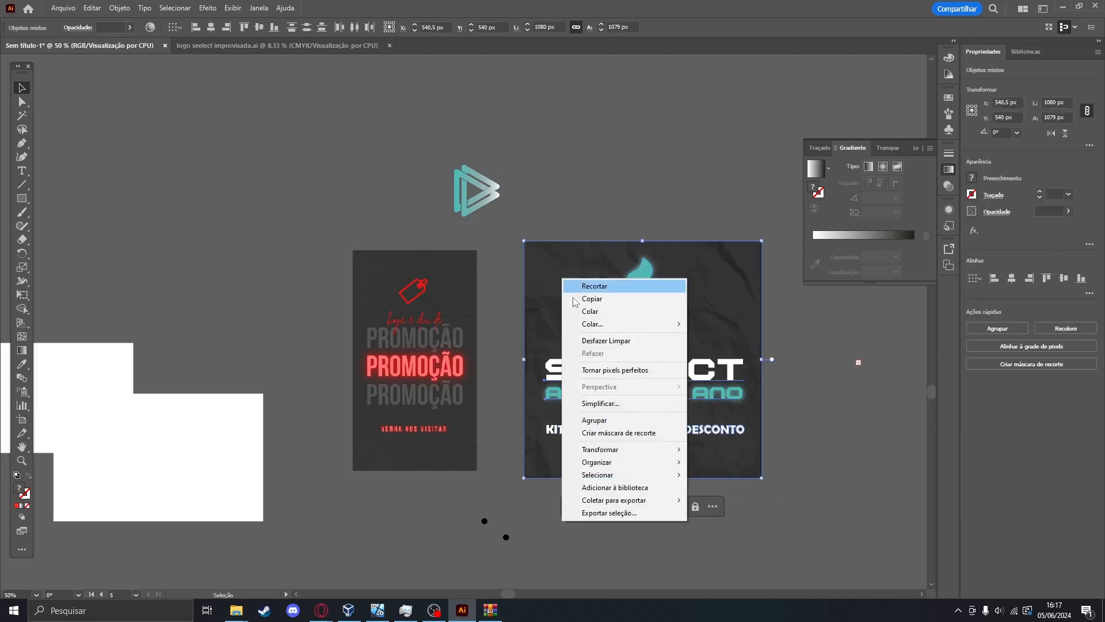
{"action": "left_click", "coordinate": [617, 425]}
{"action": "left_click", "coordinate": [493, 239]}
Move the play-triangle logo over the SEELECT artboard's upper-left corner and undo a trial move of the grouped flyer artwork.
{"action": "left_click_drag", "start_coordinate": [471, 178], "coordinate": [544, 242]}
{"action": "scroll", "coordinate": [609, 231], "scroll_direction": "up", "scroll_amount": 4}
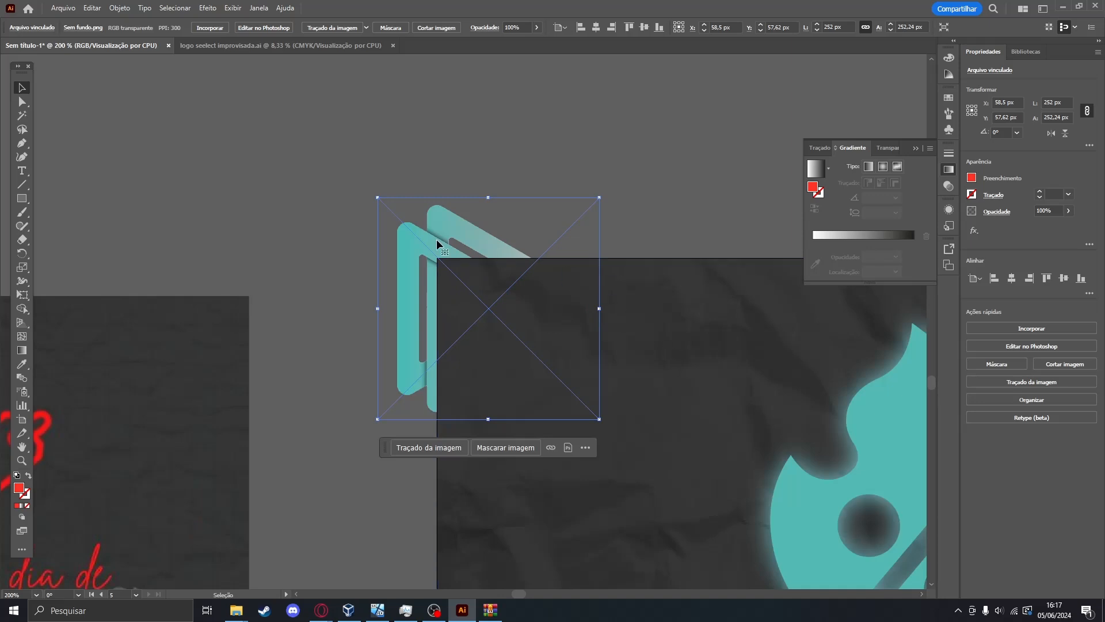
{"action": "right_click", "coordinate": [444, 252]}
{"action": "left_click", "coordinate": [585, 221]}
{"action": "left_click_drag", "start_coordinate": [697, 262], "coordinate": [530, 193]}
{"action": "key", "text": "ctrl+z"}
Move the play-triangle logo over the flame icon and bring it to the front (Trazer para a frente).
{"action": "scroll", "coordinate": [548, 212], "scroll_direction": "down", "scroll_amount": 1}
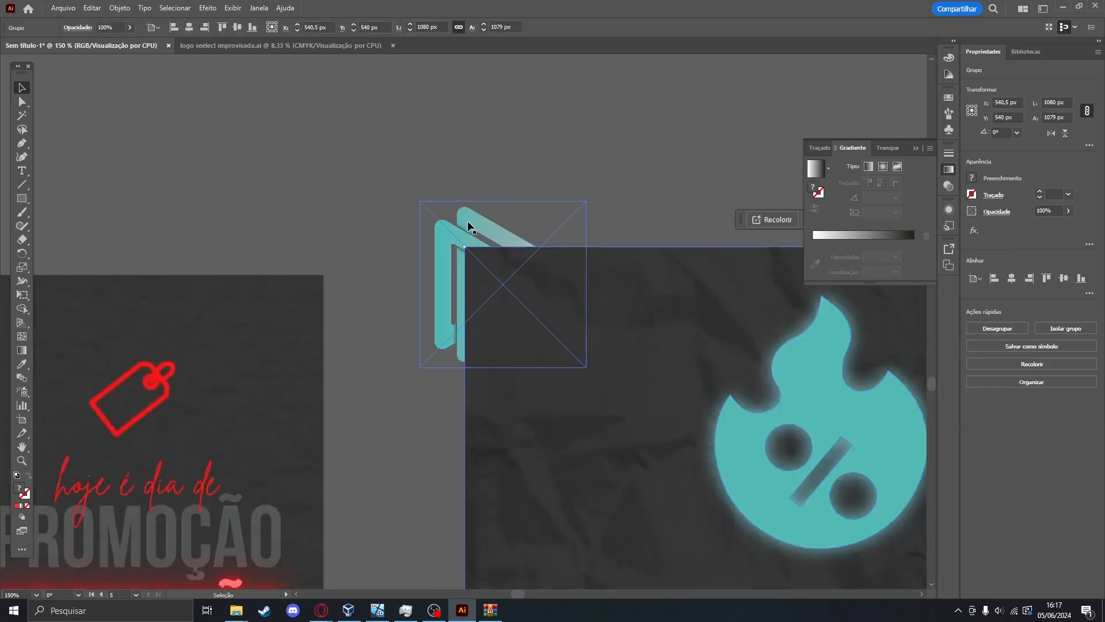
{"action": "left_click_drag", "start_coordinate": [468, 227], "coordinate": [764, 449]}
{"action": "left_click_drag", "start_coordinate": [430, 346], "coordinate": [210, 191]}
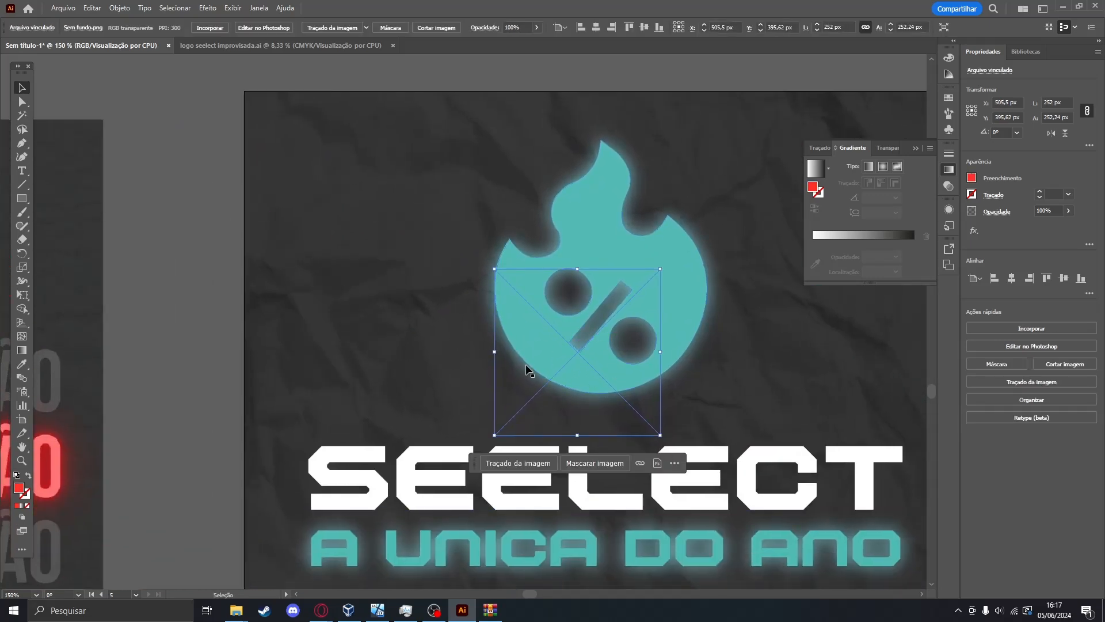
{"action": "right_click", "coordinate": [451, 351]}
{"action": "mouse_move", "coordinate": [525, 500]}
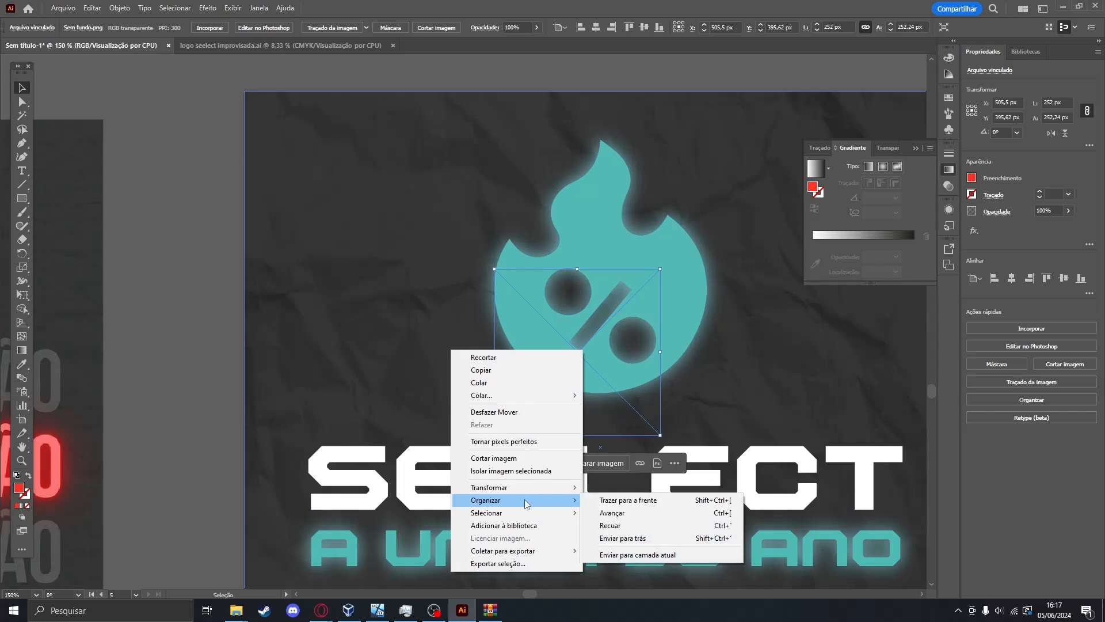
{"action": "left_click", "coordinate": [627, 500]}
Place the play-triangle logo in the upper-right corner of the SEELECT flyer and deselect it.
{"action": "left_click_drag", "start_coordinate": [630, 311], "coordinate": [741, 145]}
{"action": "left_click_drag", "start_coordinate": [754, 282], "coordinate": [327, 345]}
{"action": "left_click_drag", "start_coordinate": [280, 244], "coordinate": [428, 254]}
{"action": "left_click", "coordinate": [634, 320]}
{"action": "scroll", "coordinate": [634, 320], "scroll_direction": "down", "scroll_amount": 4}
{"action": "scroll", "coordinate": [649, 363], "scroll_direction": "up", "scroll_amount": 2}
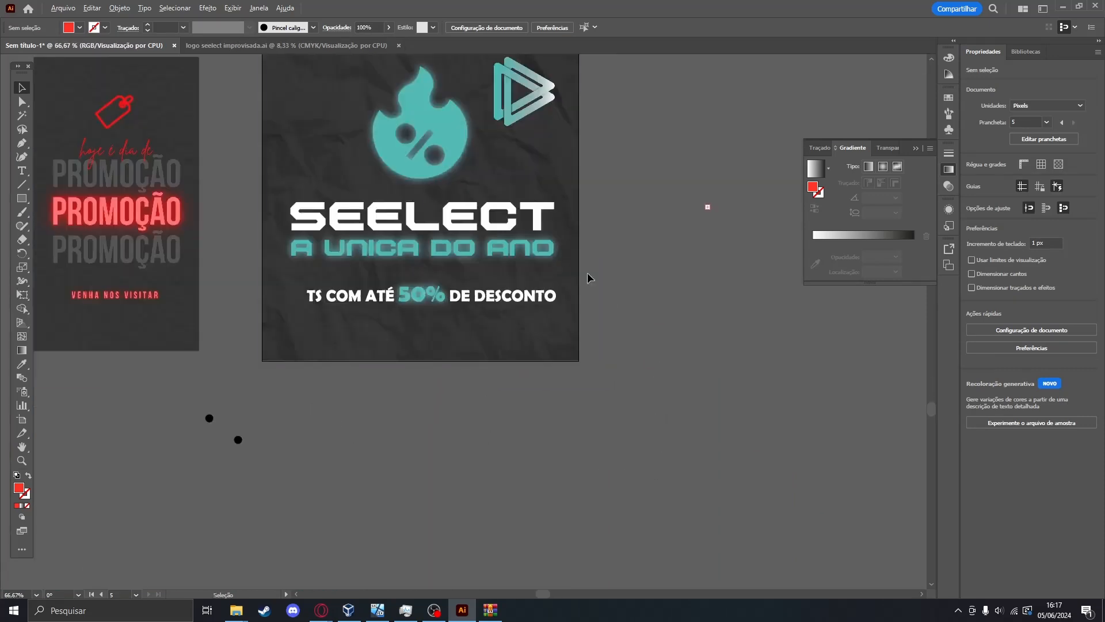
Scale the play-triangle logo down and place it in the upper-left corner of the SEELECT flyer.
{"action": "left_click_drag", "start_coordinate": [642, 140], "coordinate": [763, 284]}
{"action": "left_click", "coordinate": [618, 245]}
{"action": "left_click_drag", "start_coordinate": [618, 244], "coordinate": [437, 250]}
{"action": "left_click", "coordinate": [789, 400]}
{"action": "scroll", "coordinate": [691, 370], "scroll_direction": "down", "scroll_amount": 2}
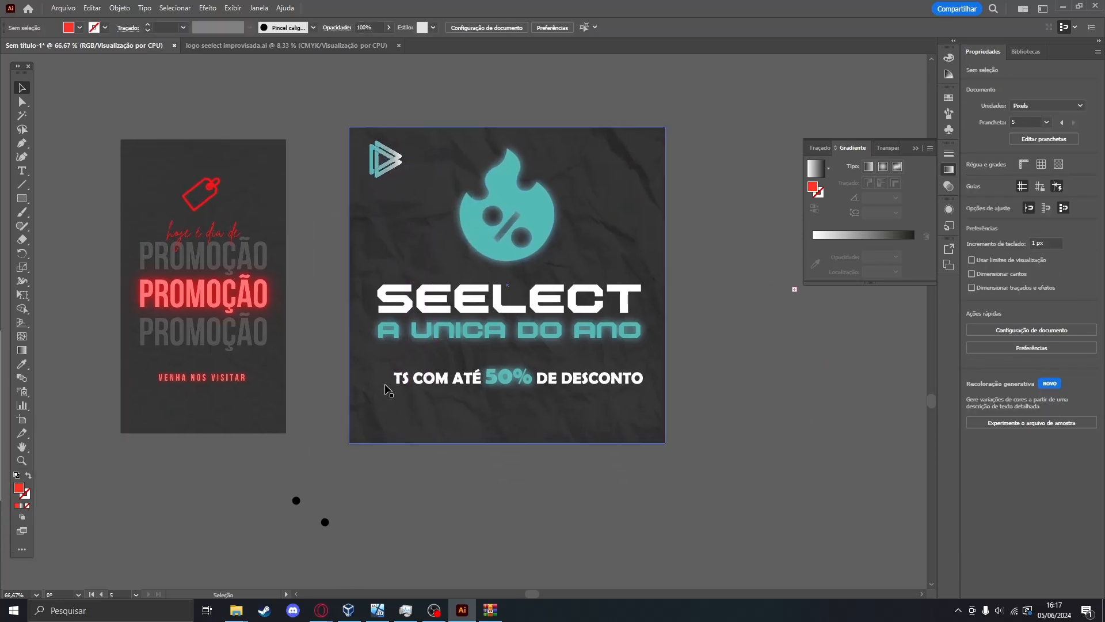
Ungroup the SEELECT flyer artwork (Desagrupar) and deselect it.
{"action": "left_click", "coordinate": [403, 387]}
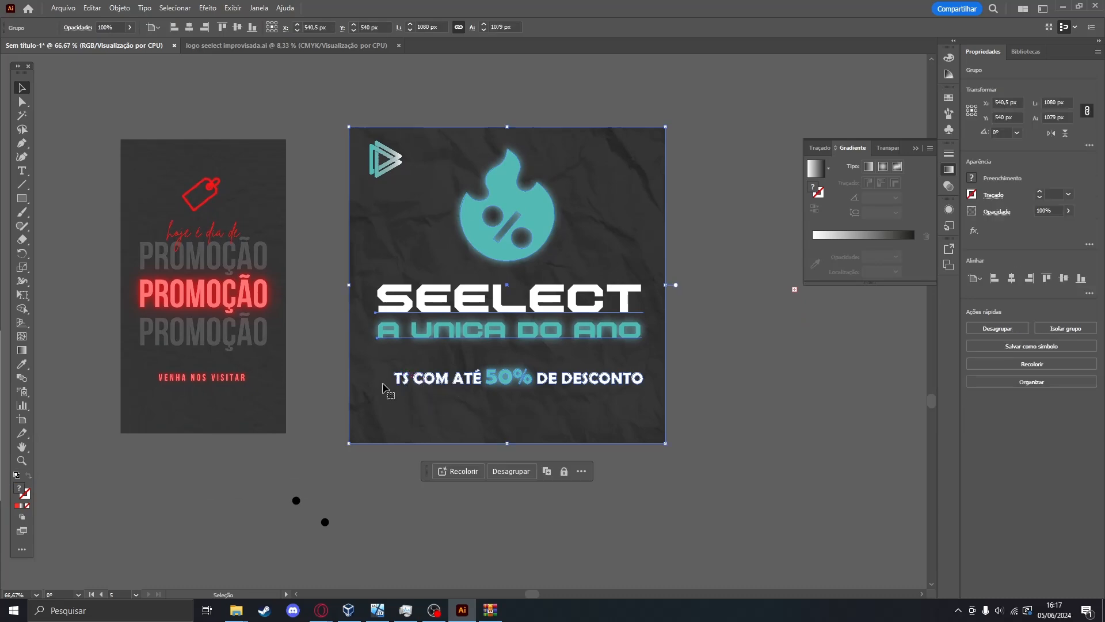
{"action": "scroll", "coordinate": [385, 391], "scroll_direction": "up", "scroll_amount": 1}
{"action": "scroll", "coordinate": [389, 392], "scroll_direction": "up", "scroll_amount": 4}
{"action": "scroll", "coordinate": [412, 418], "scroll_direction": "down", "scroll_amount": 4}
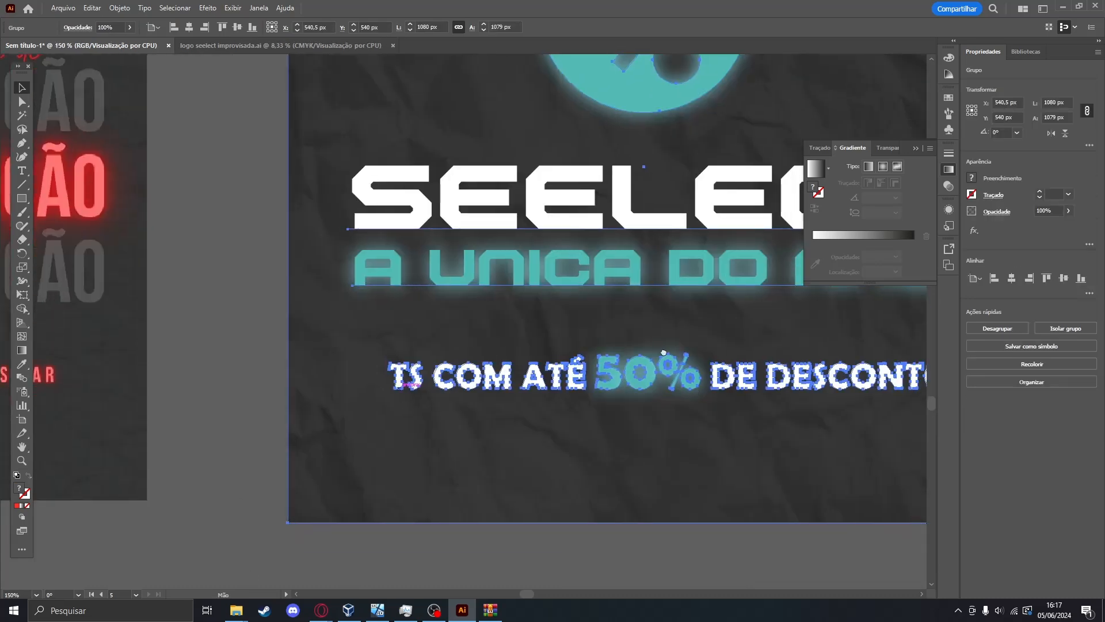
{"action": "left_click", "coordinate": [788, 364]}
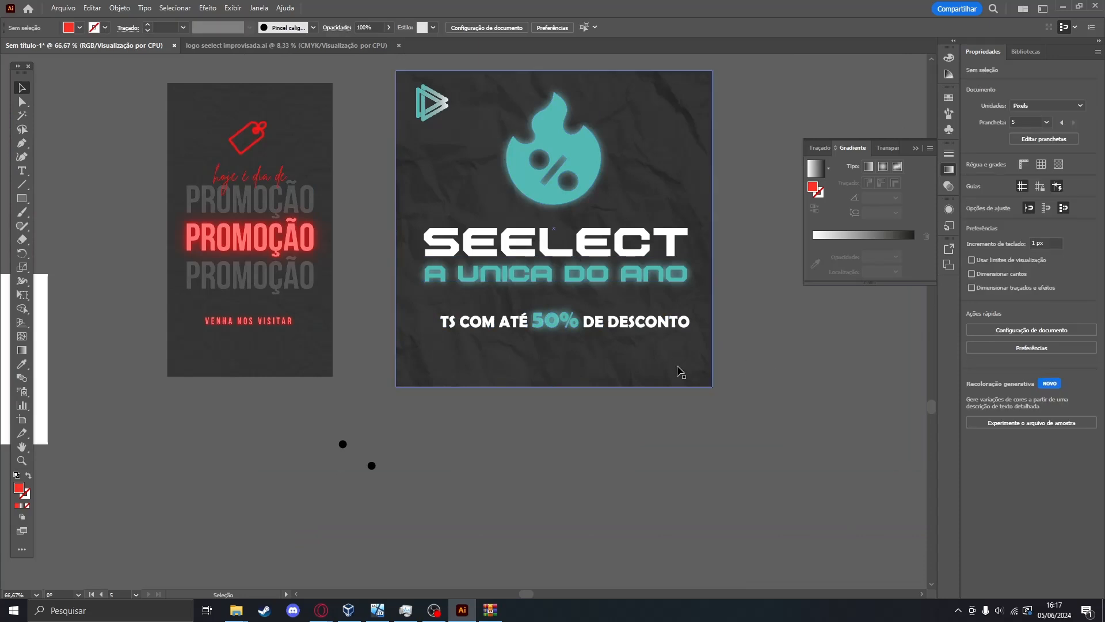
{"action": "left_click", "coordinate": [695, 325]}
{"action": "right_click", "coordinate": [637, 301]}
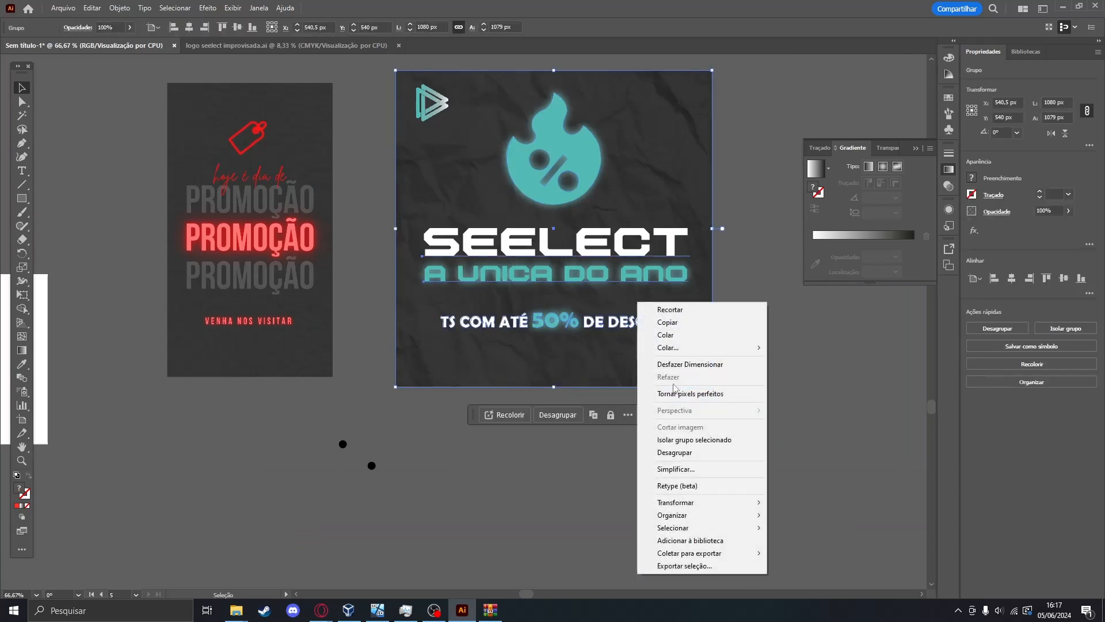
{"action": "left_click", "coordinate": [668, 453]}
{"action": "left_click", "coordinate": [793, 354]}
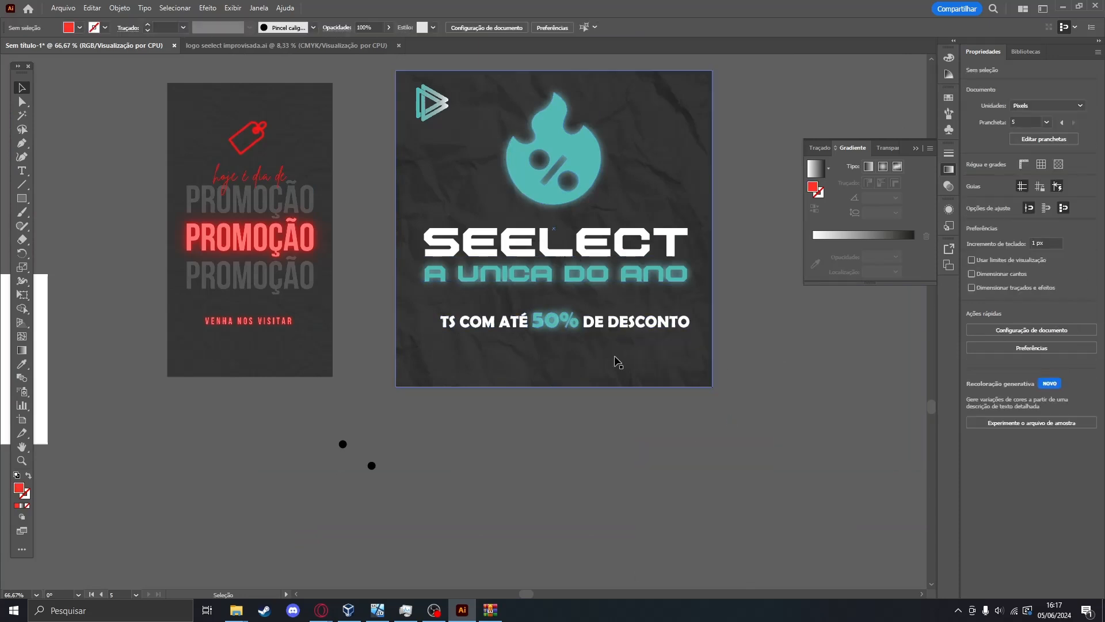
Try moving the dark overlay and the paper texture away from the SEELECT artboard, and undo the moves.
{"action": "left_click", "coordinate": [605, 363]}
{"action": "left_click_drag", "start_coordinate": [605, 363], "coordinate": [683, 414]}
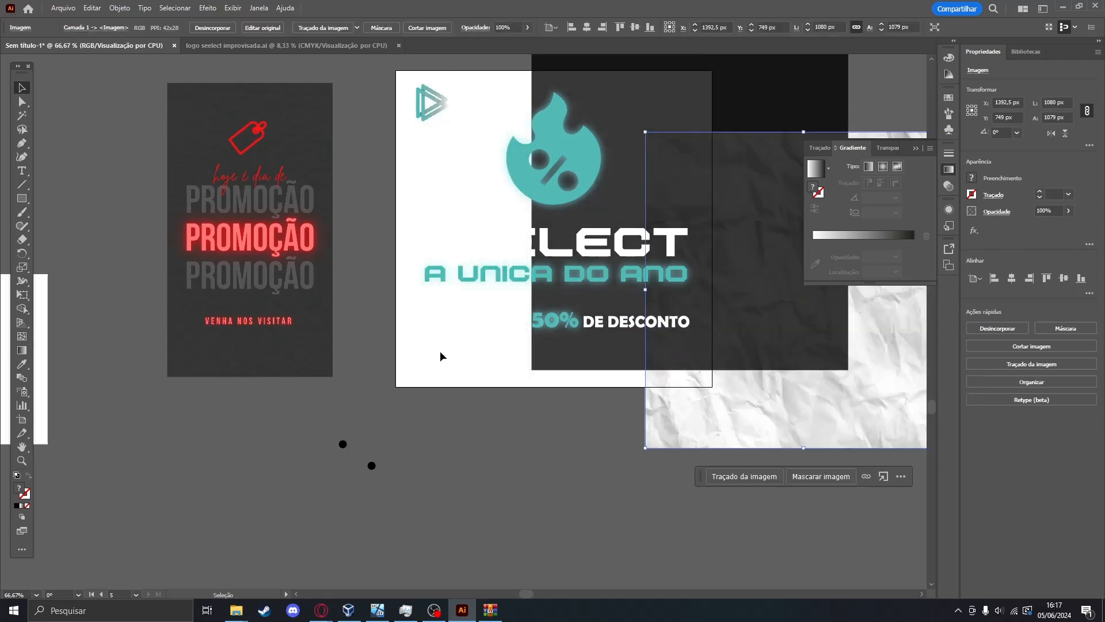
{"action": "left_click_drag", "start_coordinate": [440, 353], "coordinate": [606, 405]}
{"action": "key", "text": "ctrl+z"}
{"action": "key", "text": "ctrl+z"}
{"action": "left_click", "coordinate": [727, 420]}
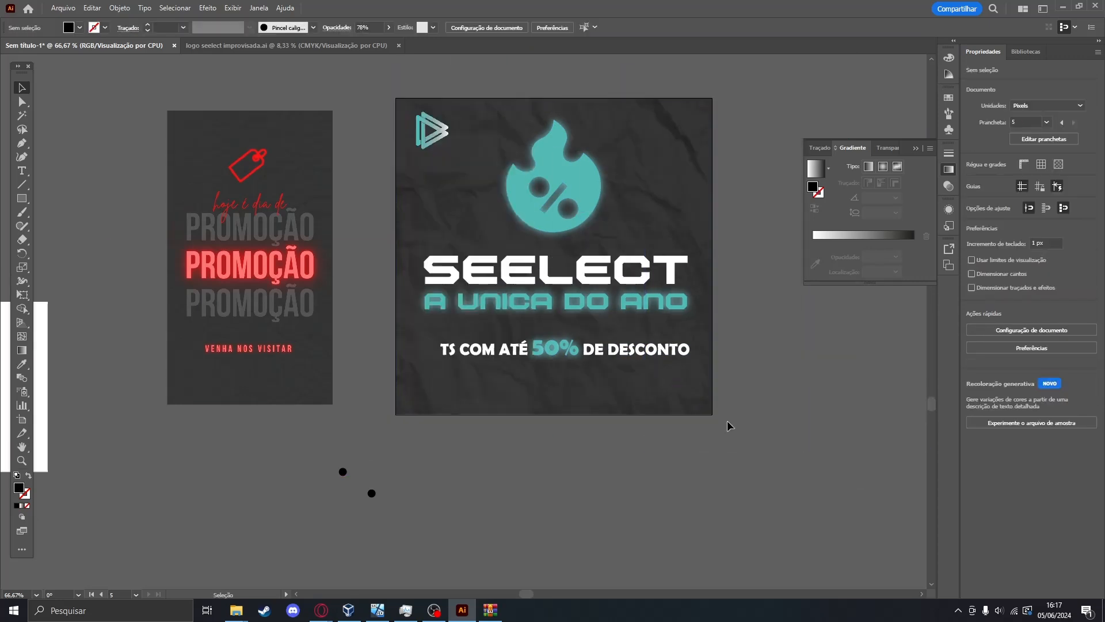
Examine the individual letters of the discount line and the options available for the dark background rectangle.
{"action": "scroll", "coordinate": [727, 420], "scroll_direction": "up", "scroll_amount": 1}
{"action": "scroll", "coordinate": [727, 421], "scroll_direction": "up", "scroll_amount": 2}
{"action": "left_click", "coordinate": [414, 321]}
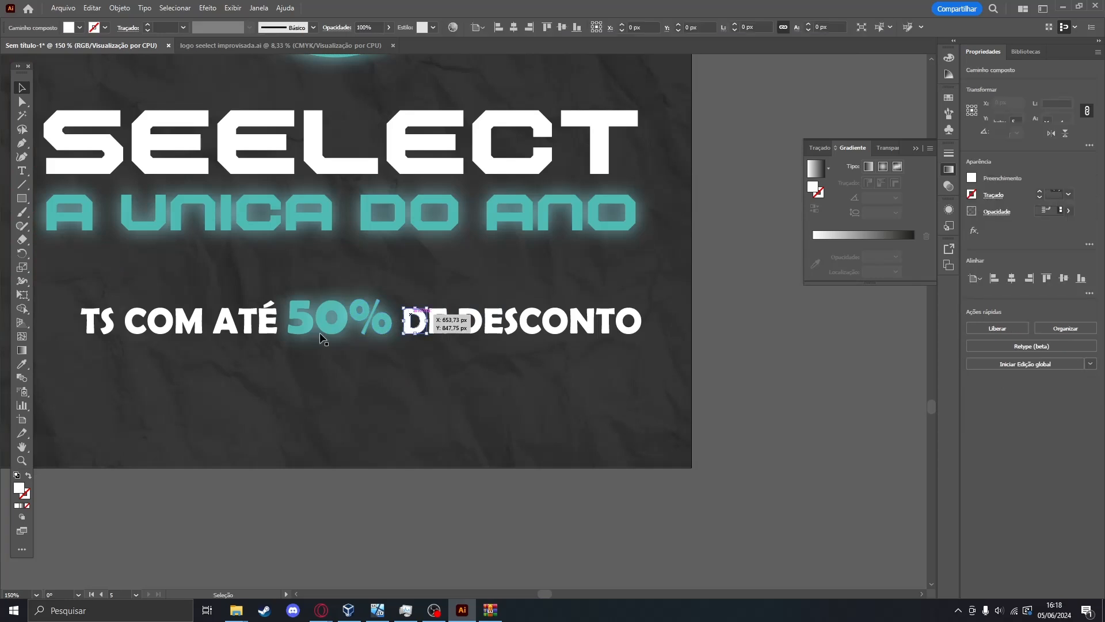
{"action": "scroll", "coordinate": [383, 486], "scroll_direction": "left", "scroll_amount": 5}
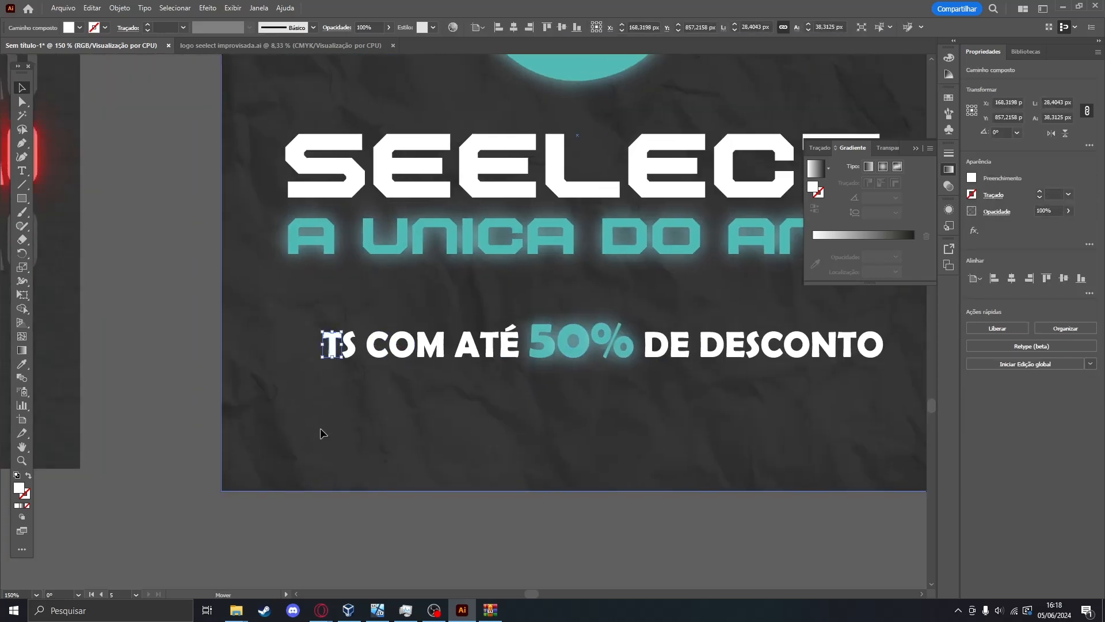
{"action": "right_click", "coordinate": [320, 430]}
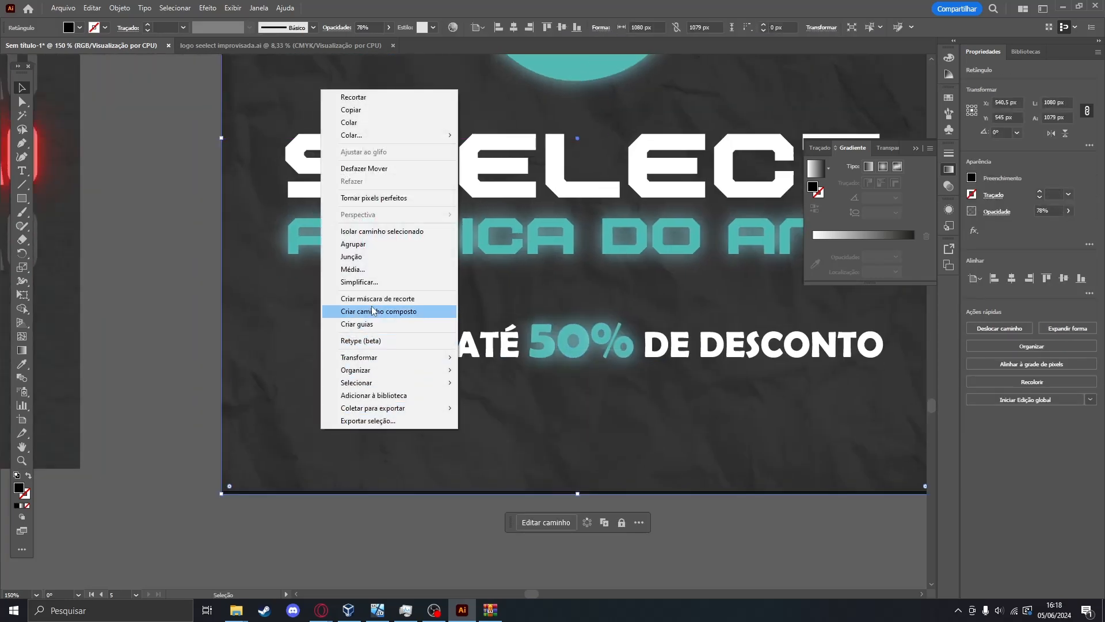
{"action": "left_click", "coordinate": [209, 236]}
{"action": "left_click", "coordinate": [209, 236]}
{"action": "scroll", "coordinate": [209, 227], "scroll_direction": "down", "scroll_amount": 2}
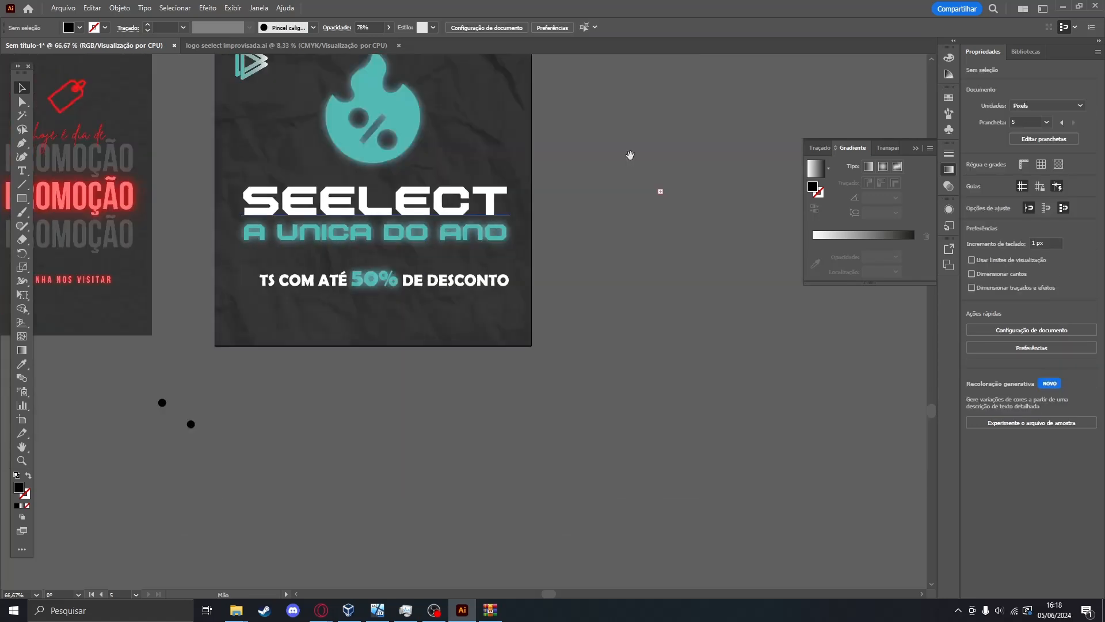
{"action": "mouse_move", "coordinate": [271, 35]}
{"action": "left_mouse_down"}
{"action": "mouse_move", "coordinate": [321, 185]}
{"action": "mouse_move", "coordinate": [420, 242]}
{"action": "mouse_move", "coordinate": [487, 372]}
{"action": "left_mouse_up"}
{"action": "left_click_drag", "start_coordinate": [398, 133], "coordinate": [409, 274]}
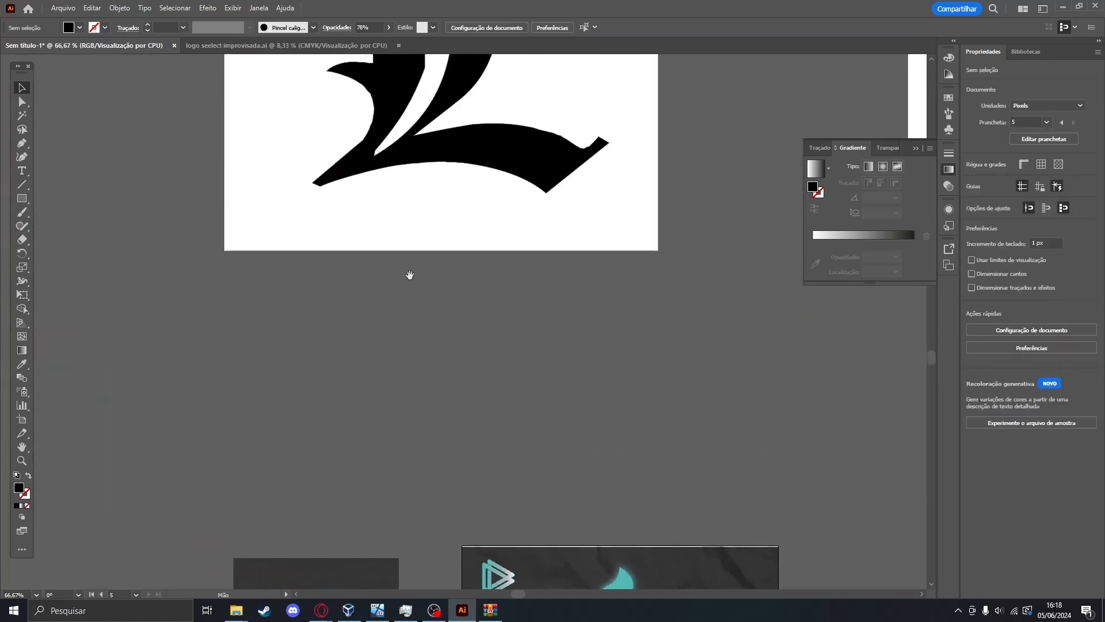
{"action": "left_click_drag", "start_coordinate": [338, 322], "coordinate": [372, 427]}
{"action": "left_click_drag", "start_coordinate": [493, 565], "coordinate": [494, 345]}
{"action": "left_click_drag", "start_coordinate": [654, 582], "coordinate": [568, 476]}
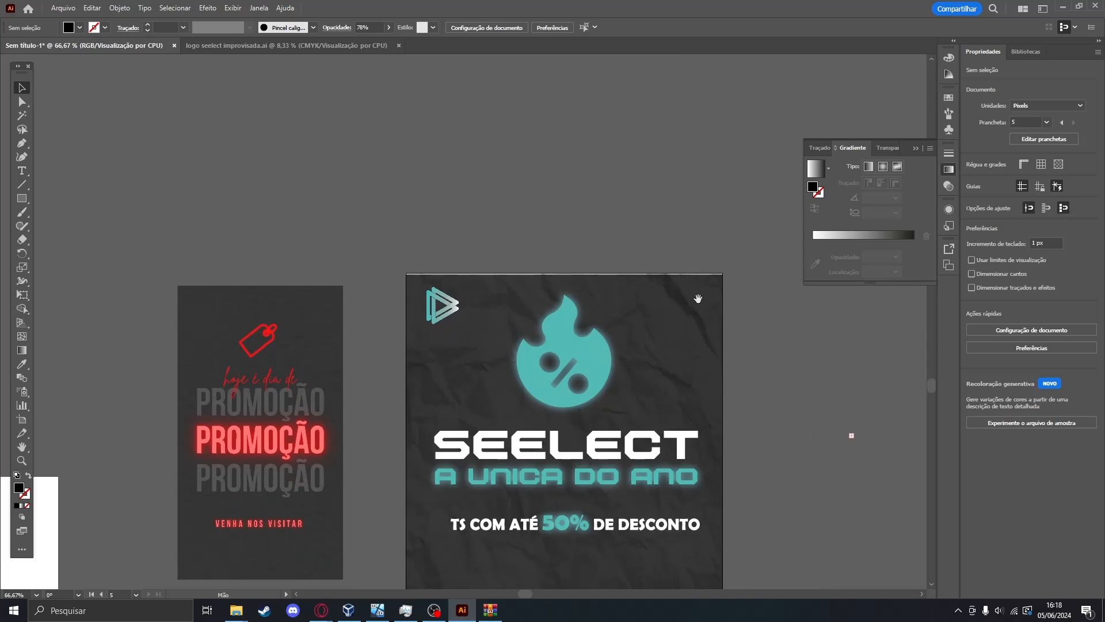
{"action": "left_click_drag", "start_coordinate": [678, 294], "coordinate": [648, 192]}
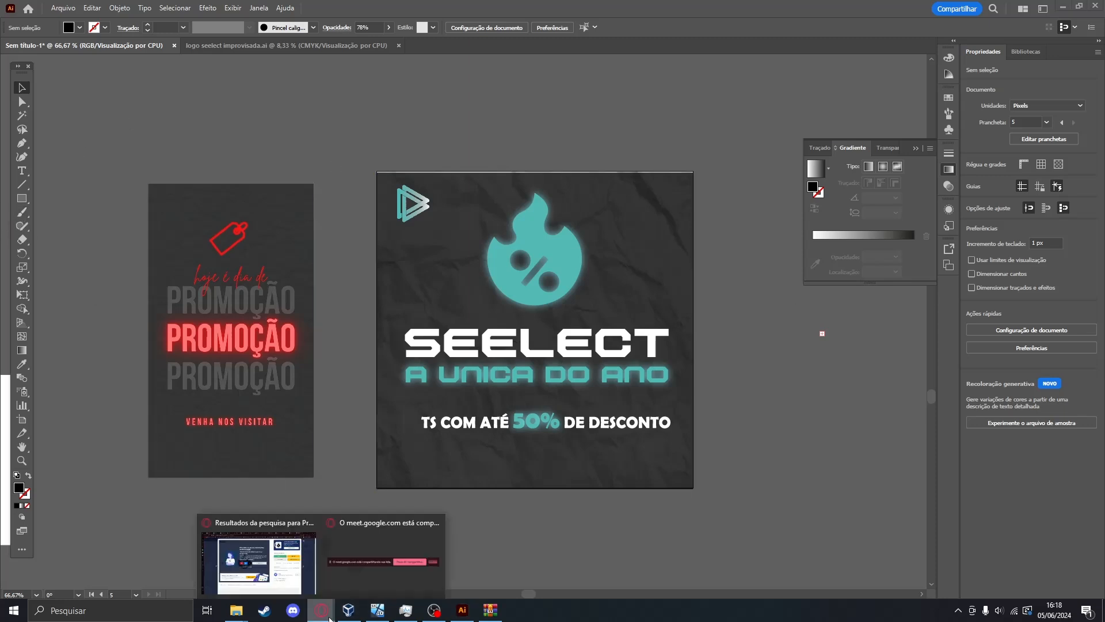
Switch to the Google Meet call in the browser, check its in-call chat messages, and return to Illustrator.
{"action": "left_click", "coordinate": [373, 563]}
{"action": "left_click", "coordinate": [538, 8]}
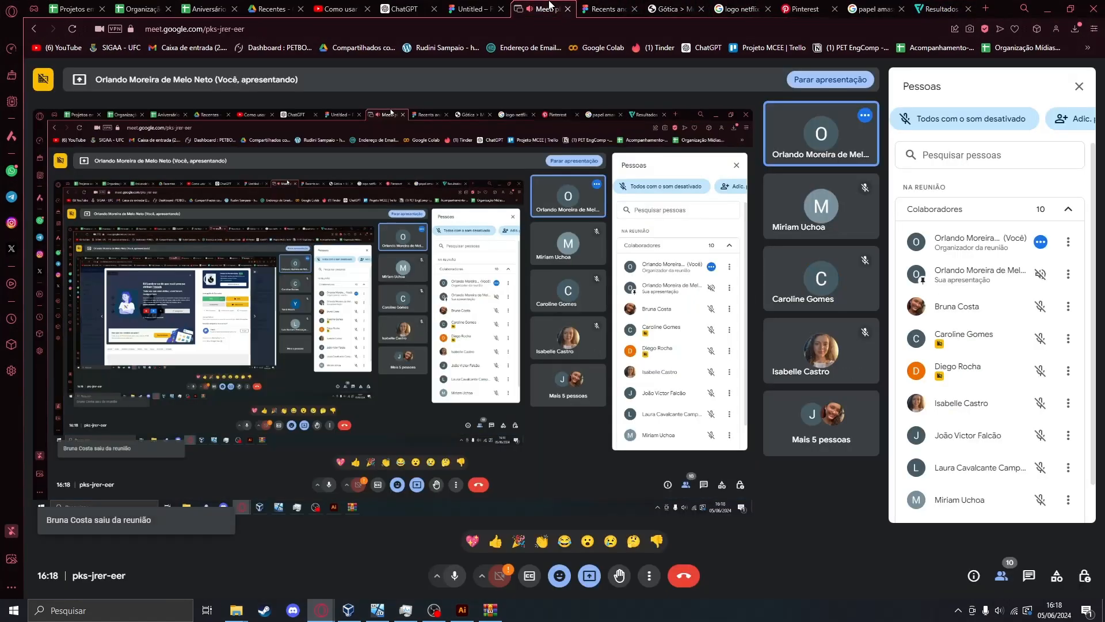
{"action": "left_click", "coordinate": [1029, 576]}
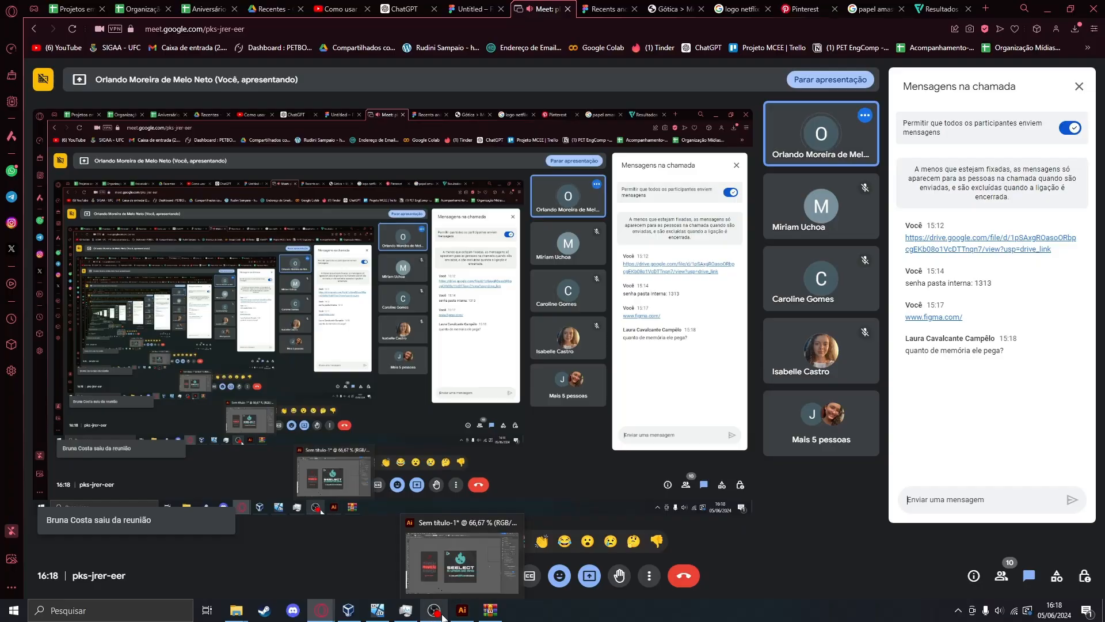
{"action": "left_click", "coordinate": [464, 613]}
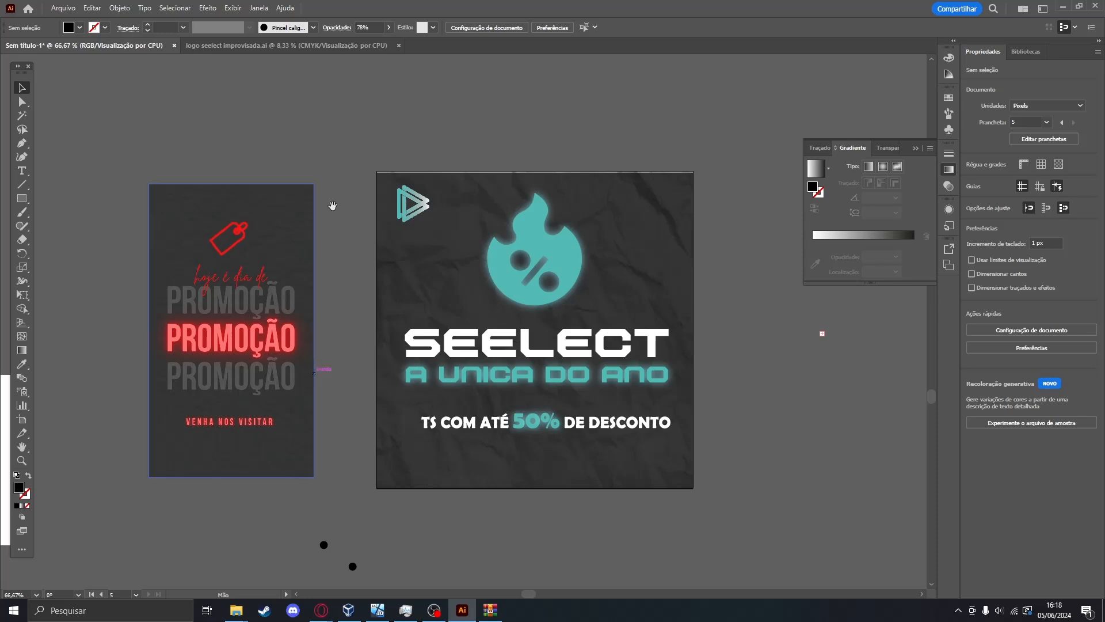
Examine the earlier exercise artboards with the gothic L lettering, the blank white page and the Netflix logo.
{"action": "scroll", "coordinate": [340, 229], "scroll_direction": "up", "scroll_amount": 3}
{"action": "scroll", "coordinate": [295, 242], "scroll_direction": "down", "scroll_amount": 3}
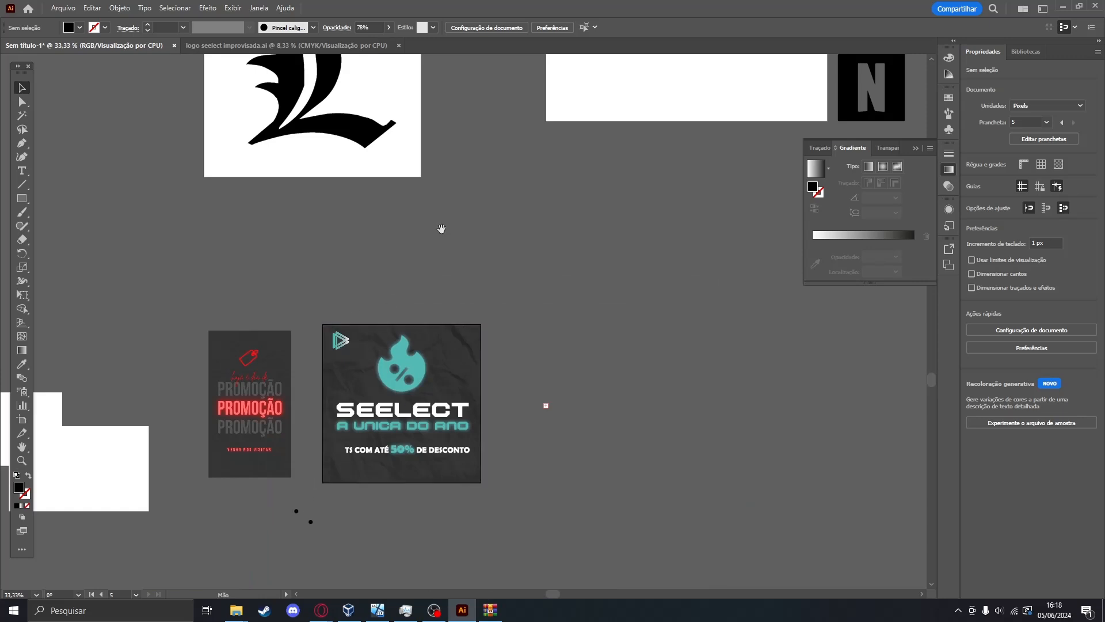
{"action": "left_click_drag", "start_coordinate": [441, 230], "coordinate": [328, 494]}
{"action": "left_click_drag", "start_coordinate": [252, 471], "coordinate": [446, 487]}
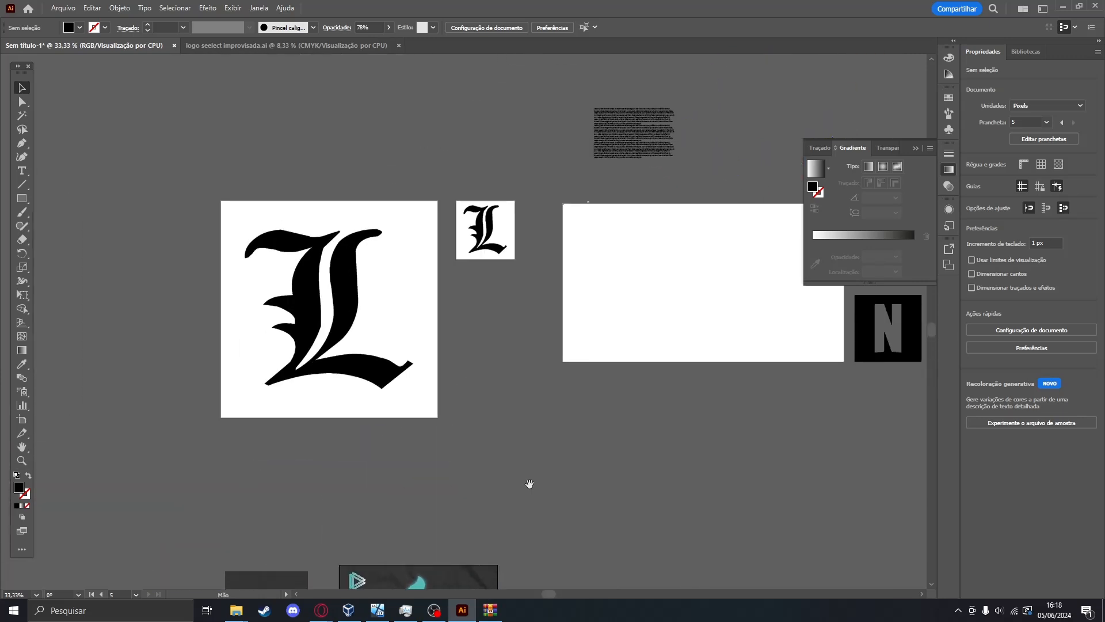
{"action": "left_click_drag", "start_coordinate": [648, 384], "coordinate": [501, 427]}
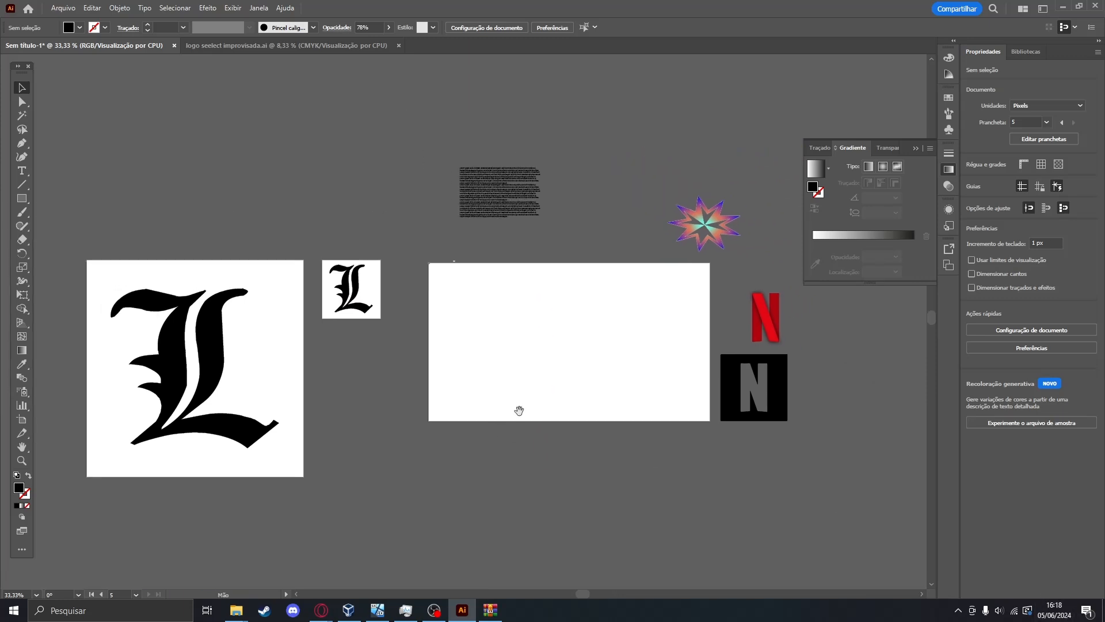
{"action": "scroll", "coordinate": [553, 341], "scroll_direction": "up", "scroll_amount": 2}
{"action": "left_click_drag", "start_coordinate": [301, 279], "coordinate": [599, 282]}
{"action": "scroll", "coordinate": [454, 351], "scroll_direction": "down", "scroll_amount": 1}
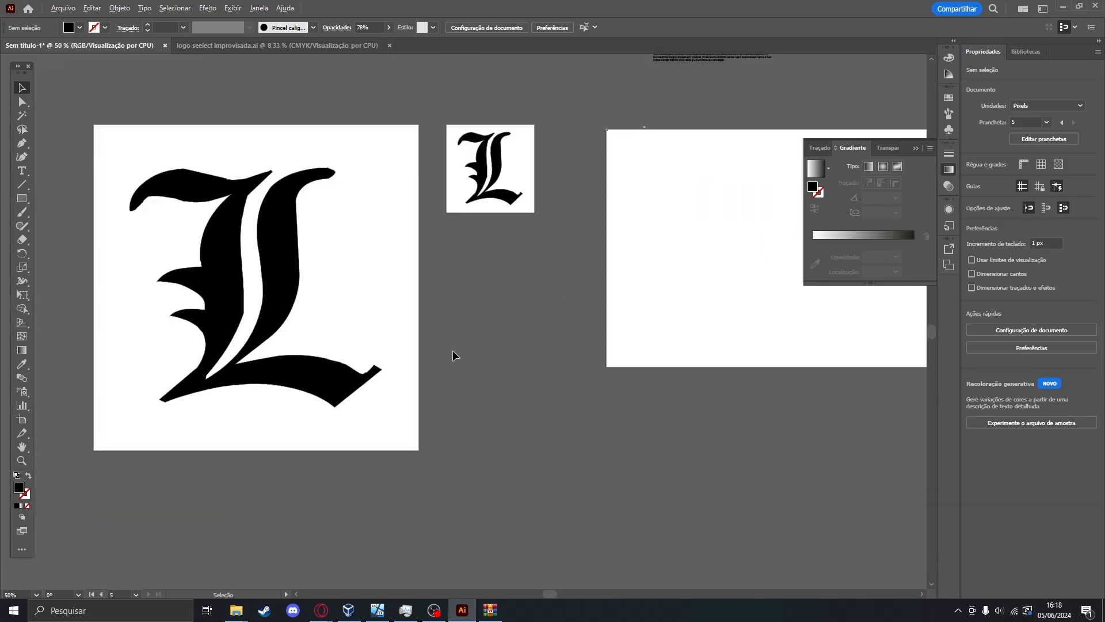
Draw a black circle about 1171 px in diameter in the space below the small gothic L artboard.
{"action": "left_click_drag", "start_coordinate": [454, 350], "coordinate": [316, 370]}
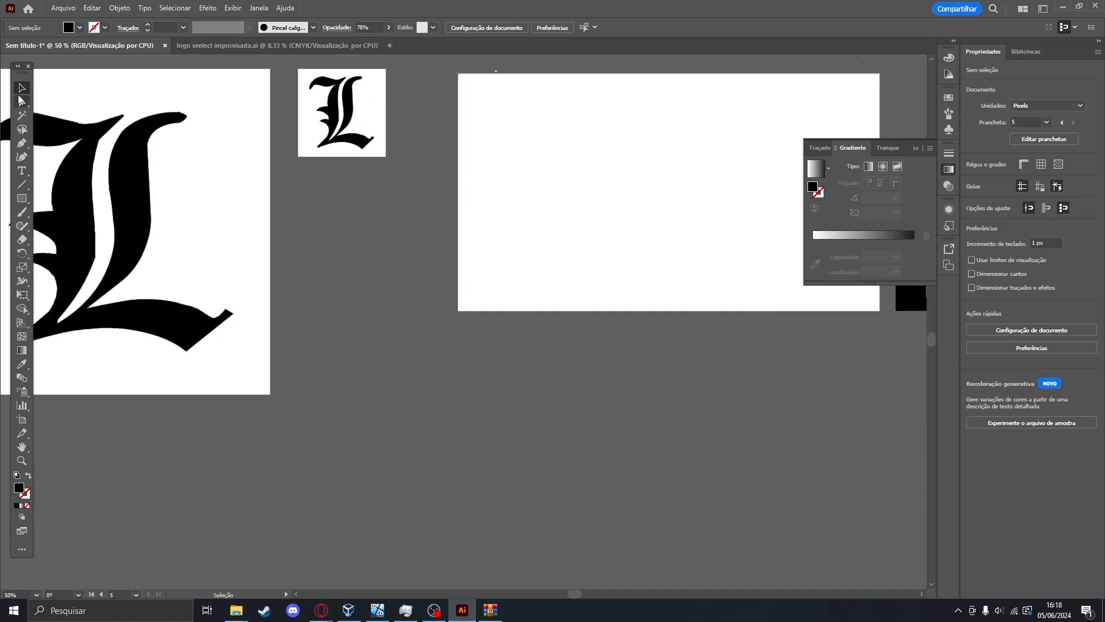
{"action": "left_click", "coordinate": [23, 102]}
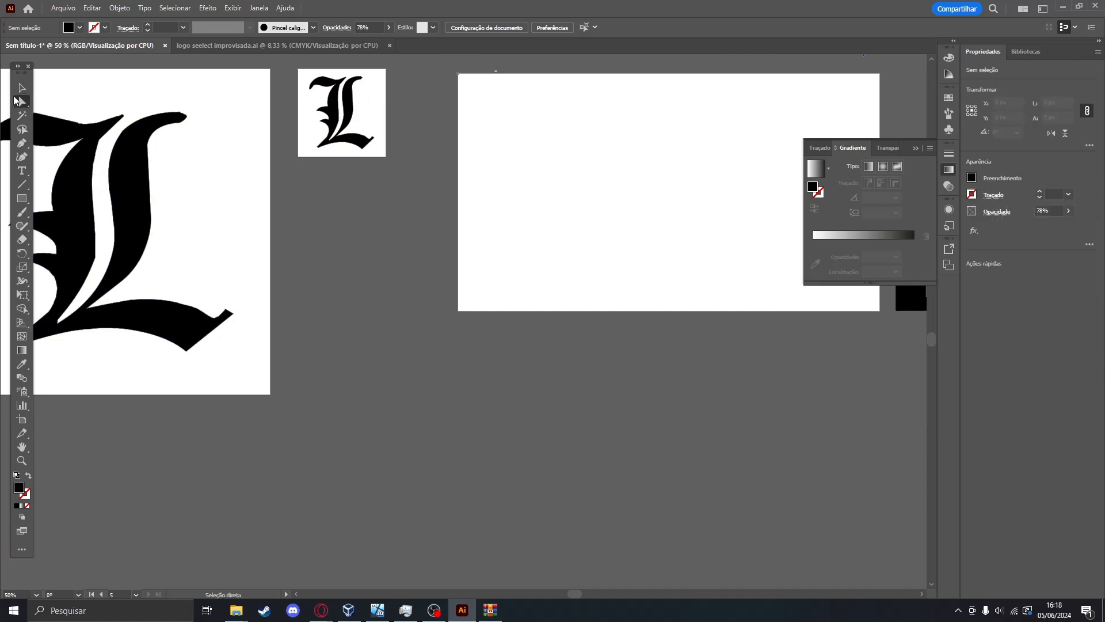
{"action": "left_click", "coordinate": [22, 107]}
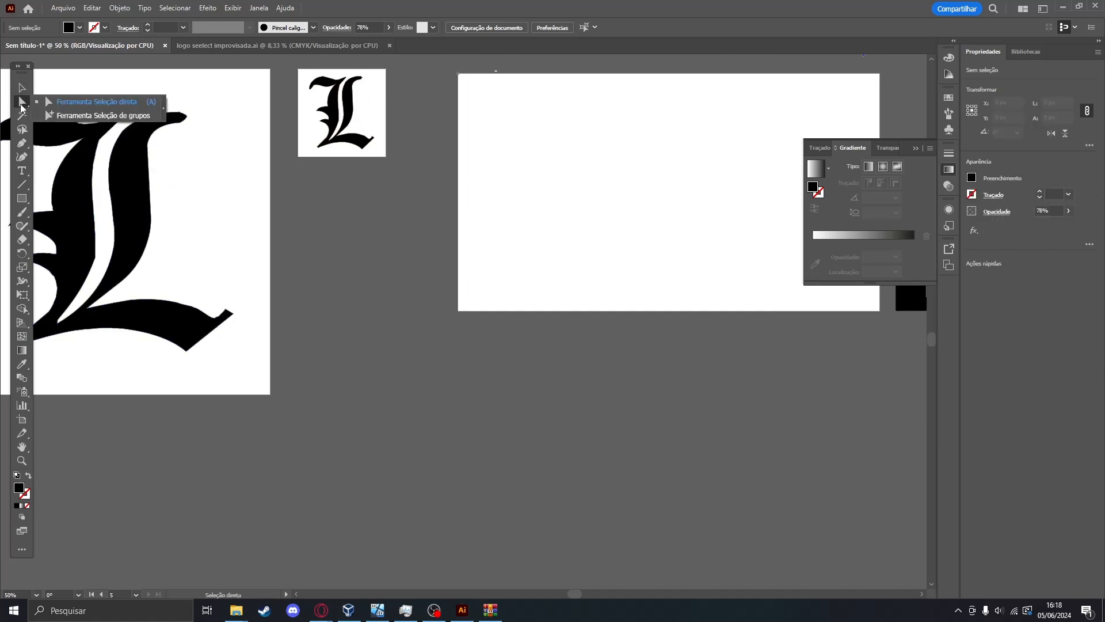
{"action": "left_click", "coordinate": [74, 106]}
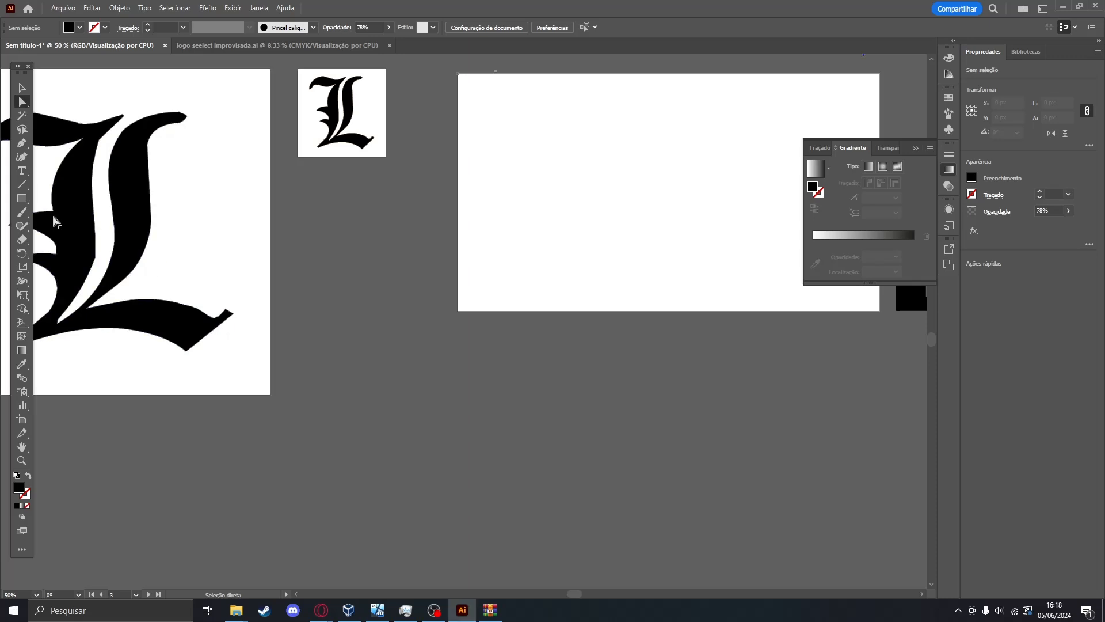
{"action": "left_click", "coordinate": [21, 201]}
{"action": "left_click", "coordinate": [98, 233]}
{"action": "left_click_drag", "start_coordinate": [297, 217], "coordinate": [555, 474]}
{"action": "left_click", "coordinate": [406, 312]}
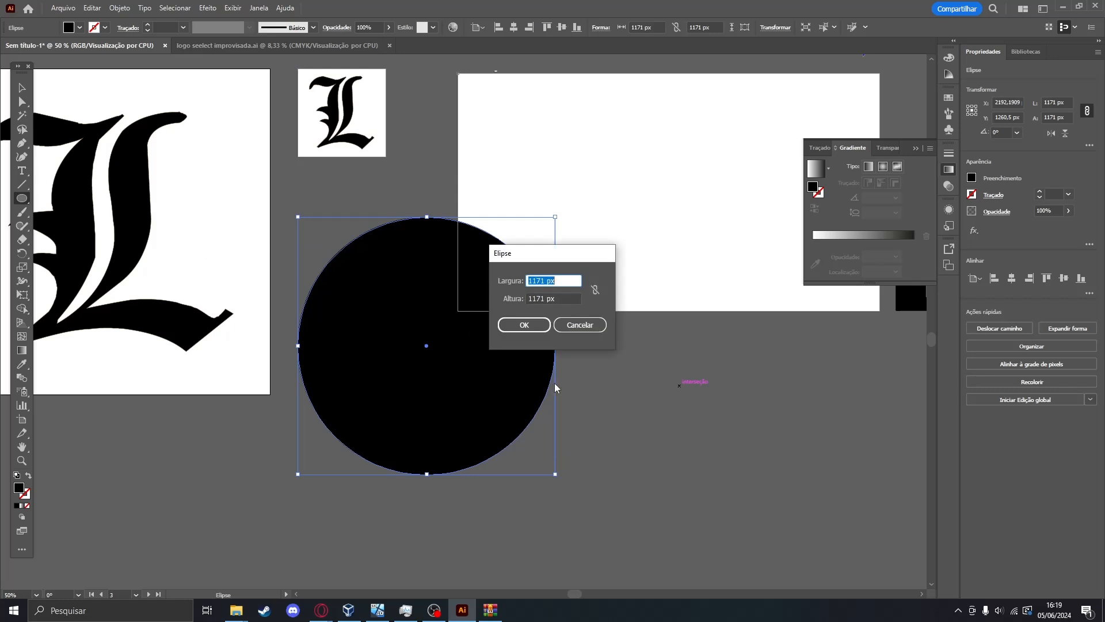
{"action": "key", "text": "Escape"}
Reshape the circle with Direct Selection by pulling out the top anchor's handle, moving the right anchor outward and raising the bottom anchor.
{"action": "left_click", "coordinate": [22, 102]}
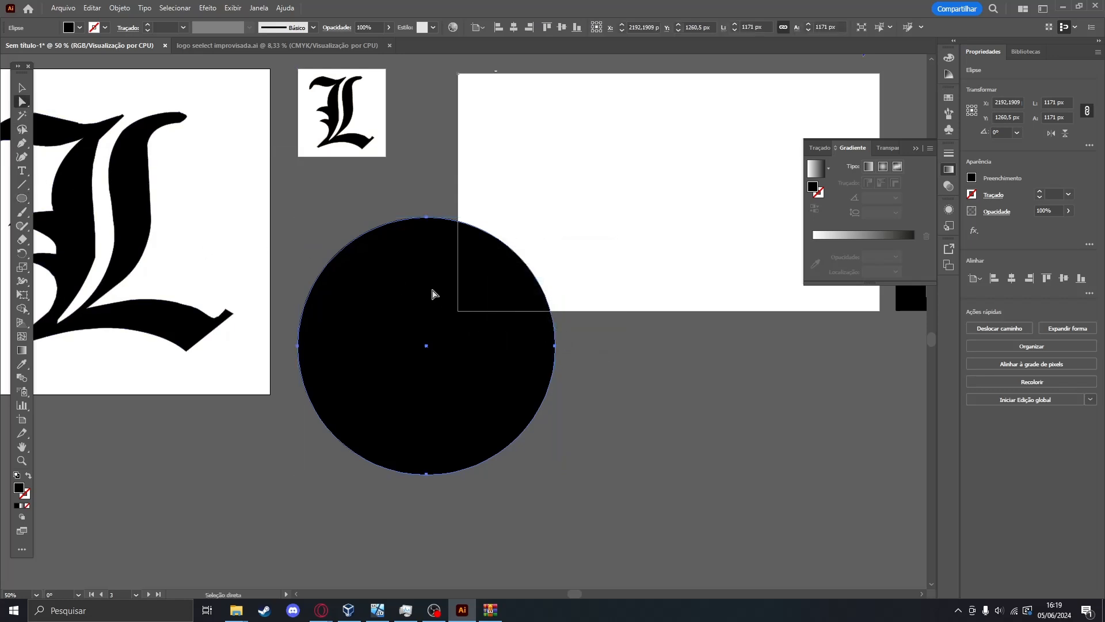
{"action": "scroll", "coordinate": [426, 259], "scroll_direction": "up", "scroll_amount": 1}
{"action": "left_click", "coordinate": [429, 205]}
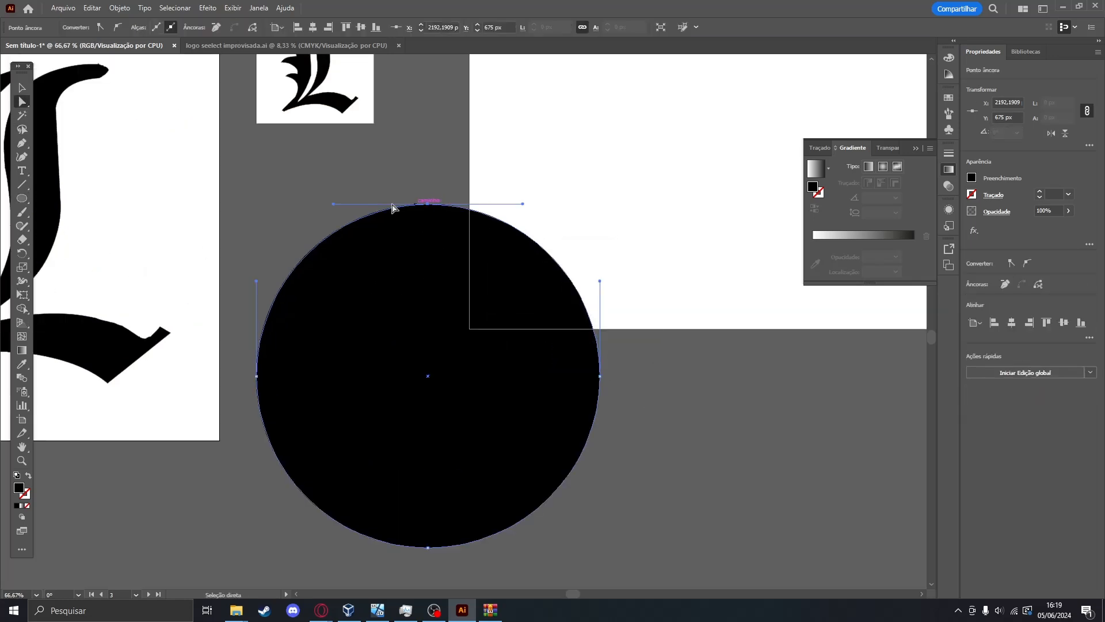
{"action": "left_click_drag", "start_coordinate": [334, 204], "coordinate": [213, 86]}
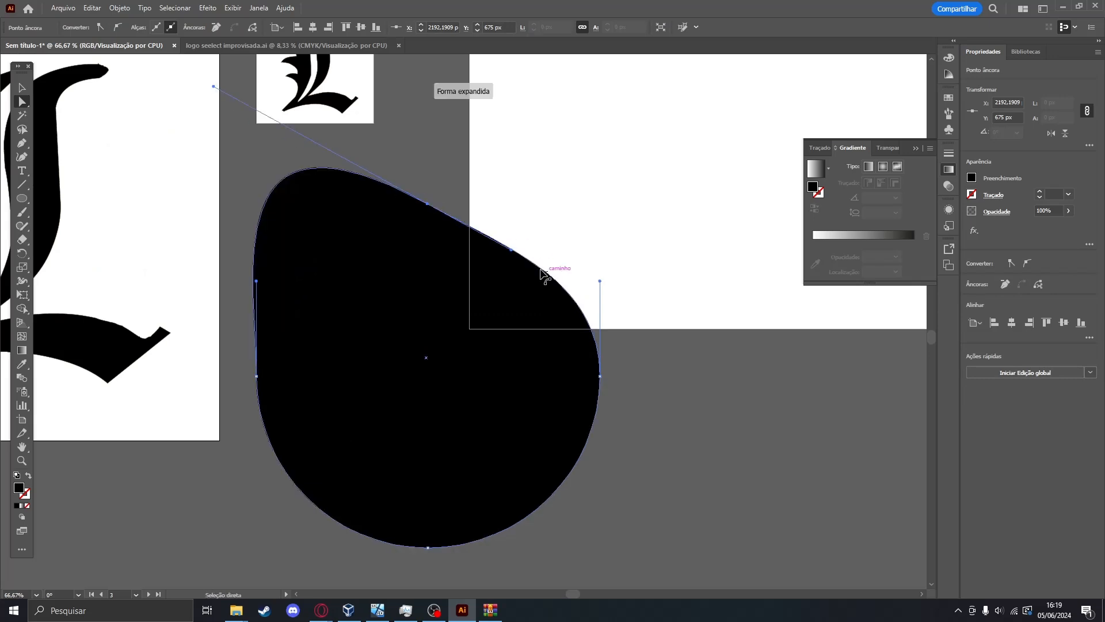
{"action": "left_click_drag", "start_coordinate": [600, 376], "coordinate": [699, 489]}
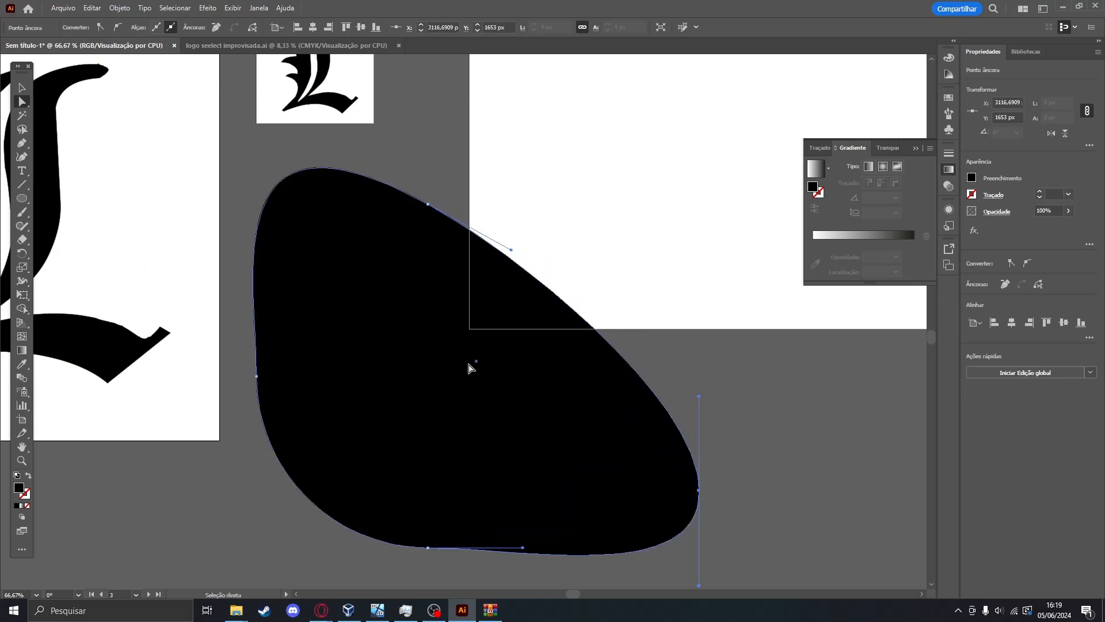
{"action": "left_click_drag", "start_coordinate": [475, 367], "coordinate": [414, 335]}
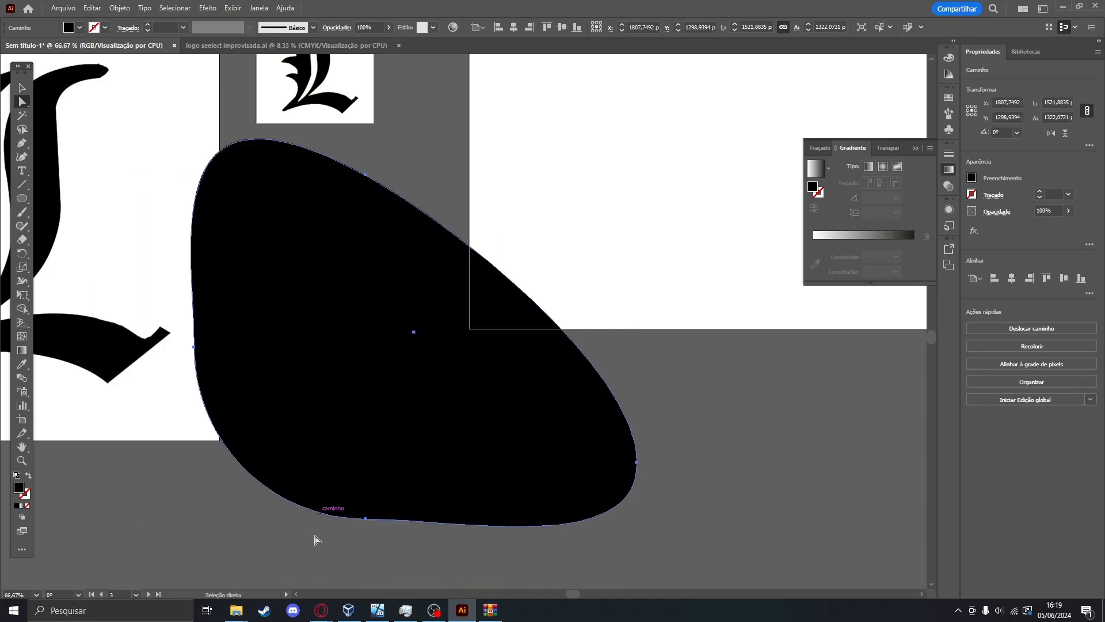
{"action": "left_click_drag", "start_coordinate": [362, 519], "coordinate": [380, 411]}
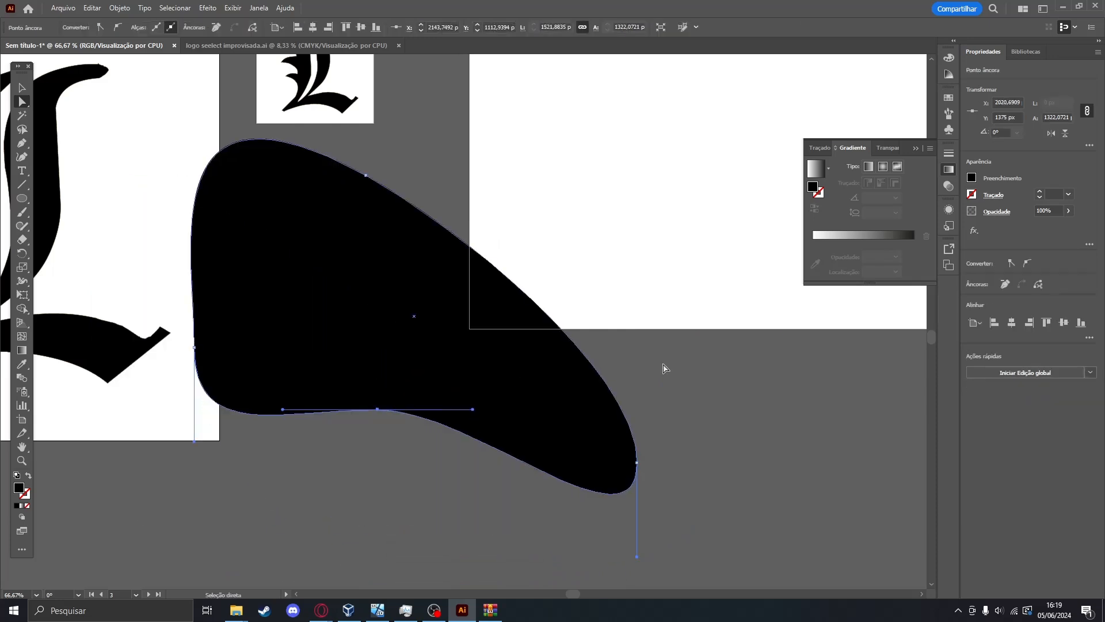
{"action": "left_click", "coordinate": [661, 368]}
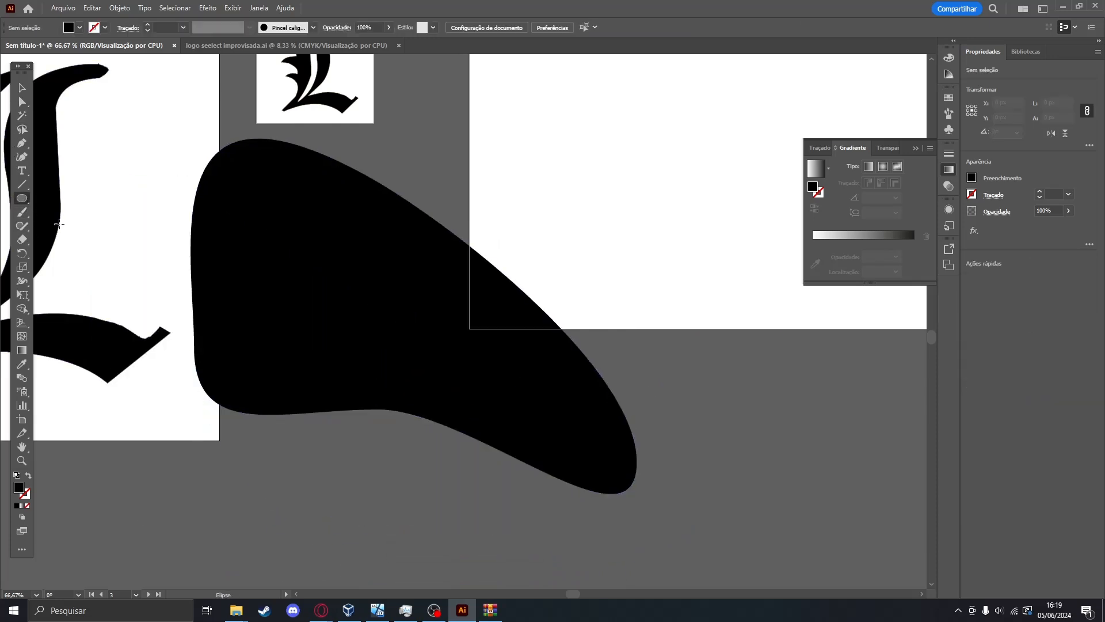
Draw a second circle about 1325 px in diameter overlapping the reshaped form and unite the two shapes.
{"action": "mouse_move", "coordinate": [426, 159]}
{"action": "left_mouse_down"}
{"action": "mouse_move", "coordinate": [725, 521]}
{"action": "mouse_move", "coordinate": [815, 547]}
{"action": "left_mouse_up"}
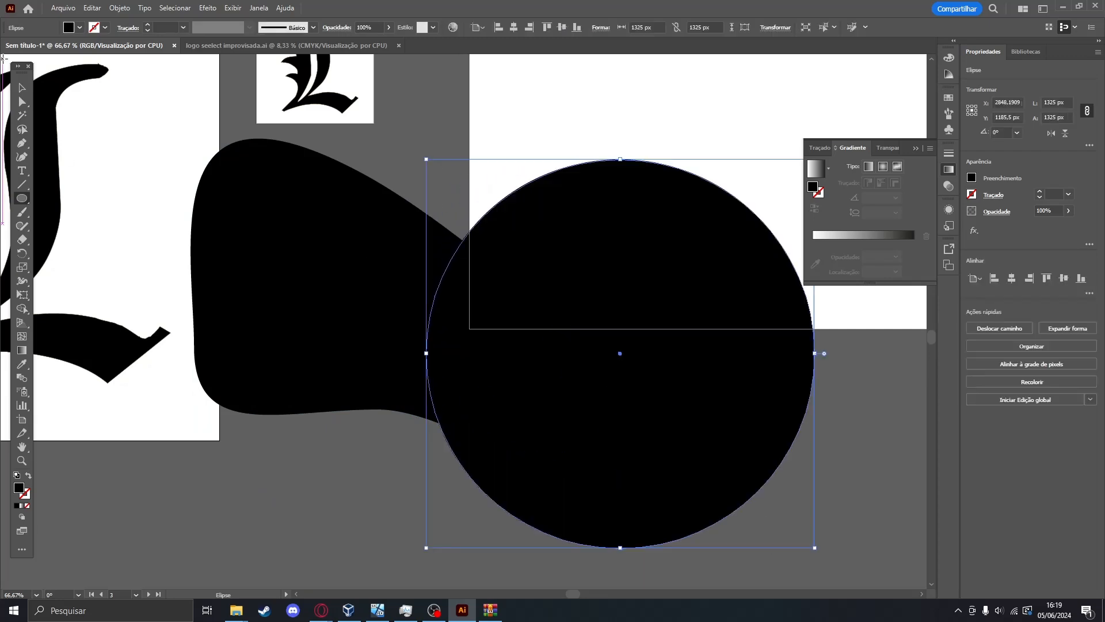
{"action": "left_click", "coordinate": [22, 88]}
{"action": "left_click", "coordinate": [395, 316], "text": "shift"}
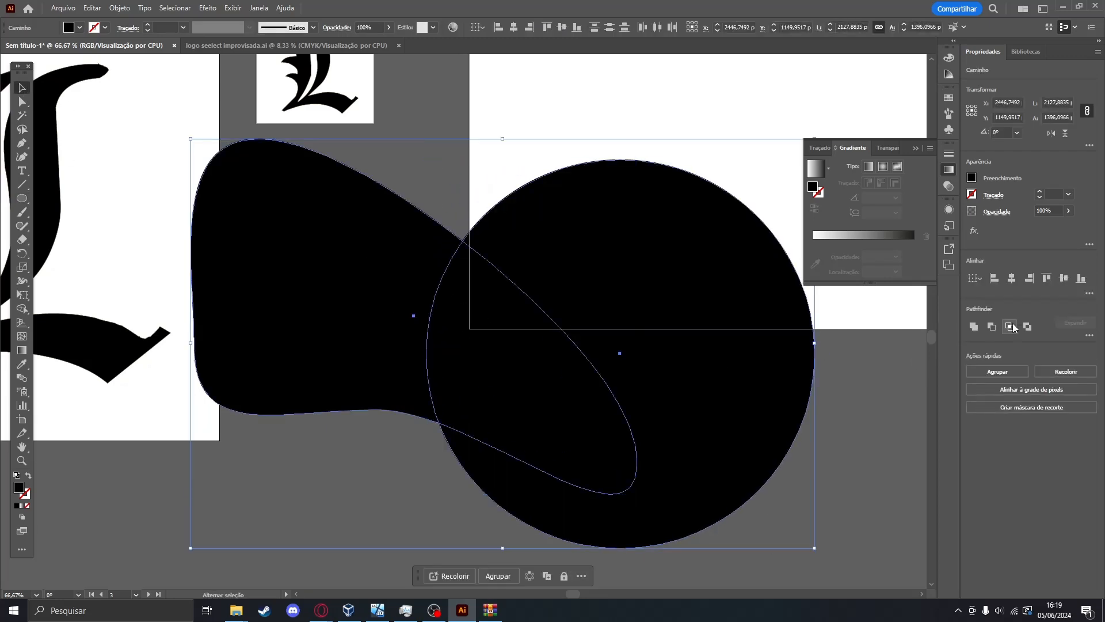
{"action": "left_click", "coordinate": [974, 329]}
Move the merged black shape off the artboards to the empty area left of the large gothic L.
{"action": "scroll", "coordinate": [750, 405], "scroll_direction": "down", "scroll_amount": 3}
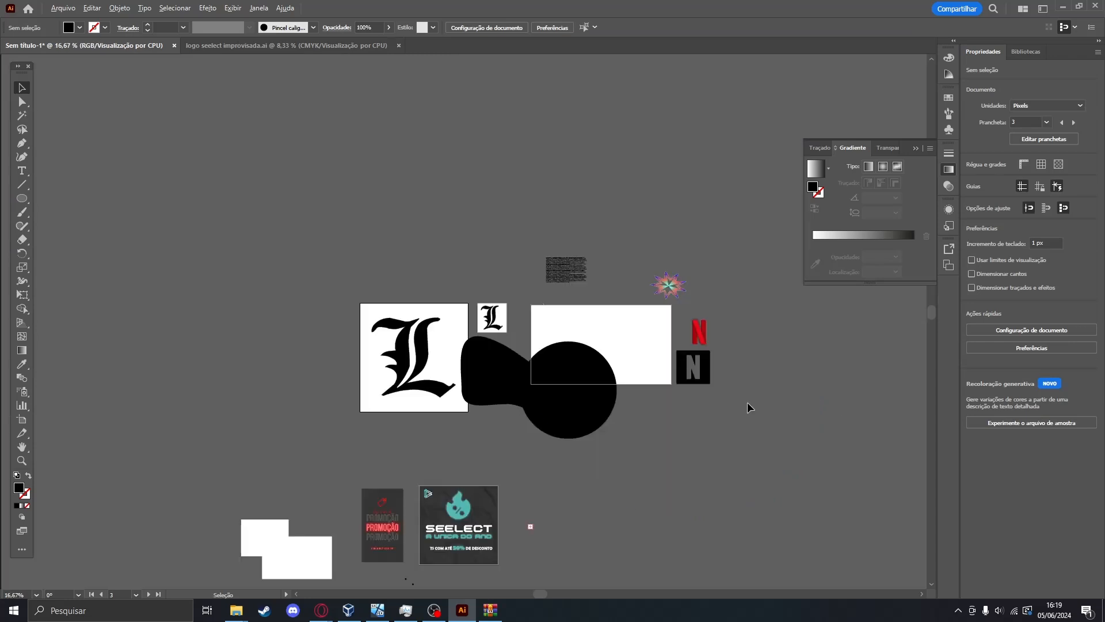
{"action": "left_click_drag", "start_coordinate": [571, 398], "coordinate": [233, 305]}
{"action": "left_click", "coordinate": [377, 184]}
Examine how the overlapping triangle logo in the corner of the SEELECT flyer is constructed.
{"action": "scroll", "coordinate": [156, 306], "scroll_direction": "up", "scroll_amount": 1}
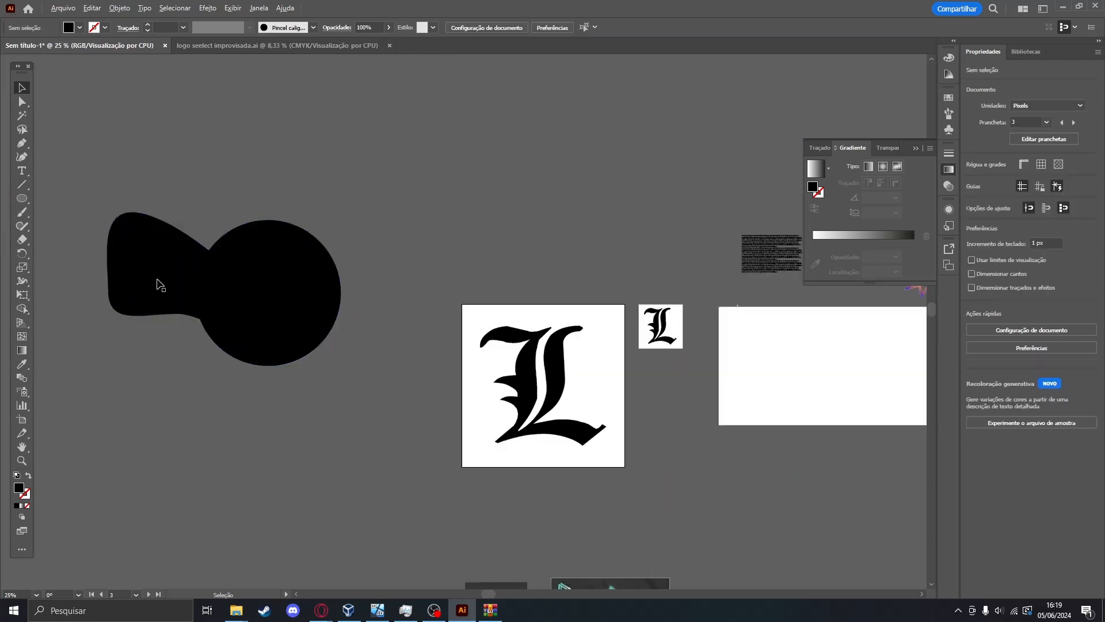
{"action": "scroll", "coordinate": [320, 249], "scroll_direction": "down", "scroll_amount": 5}
{"action": "scroll", "coordinate": [321, 250], "scroll_direction": "right", "scroll_amount": 2}
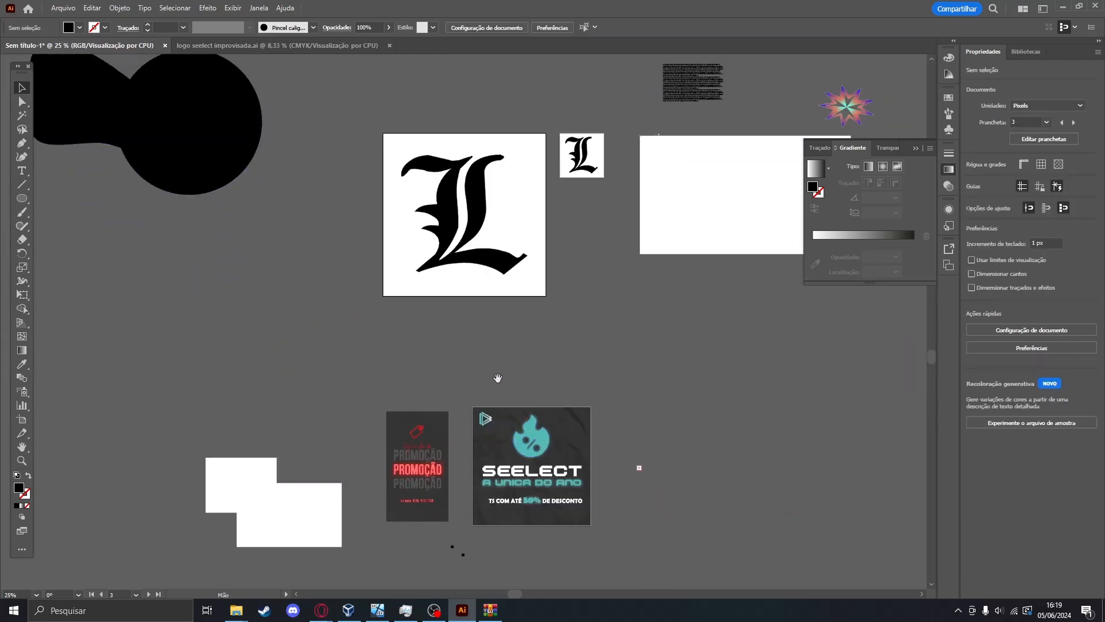
{"action": "scroll", "coordinate": [484, 354], "scroll_direction": "up", "scroll_amount": 6}
{"action": "scroll", "coordinate": [442, 334], "scroll_direction": "up", "scroll_amount": 1}
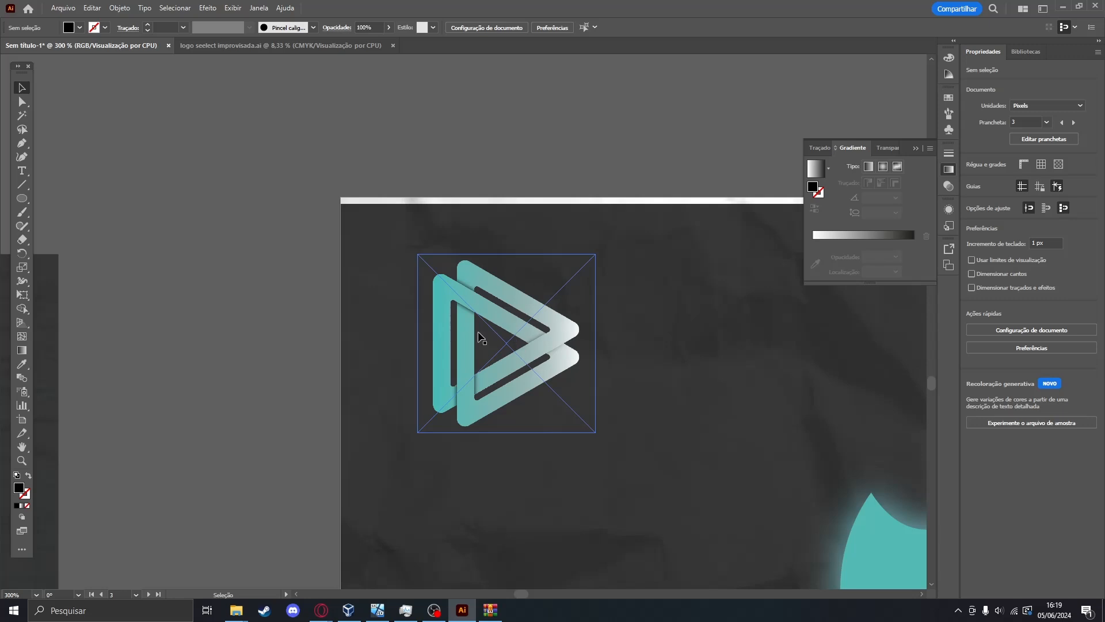
{"action": "scroll", "coordinate": [459, 367], "scroll_direction": "down", "scroll_amount": 3}
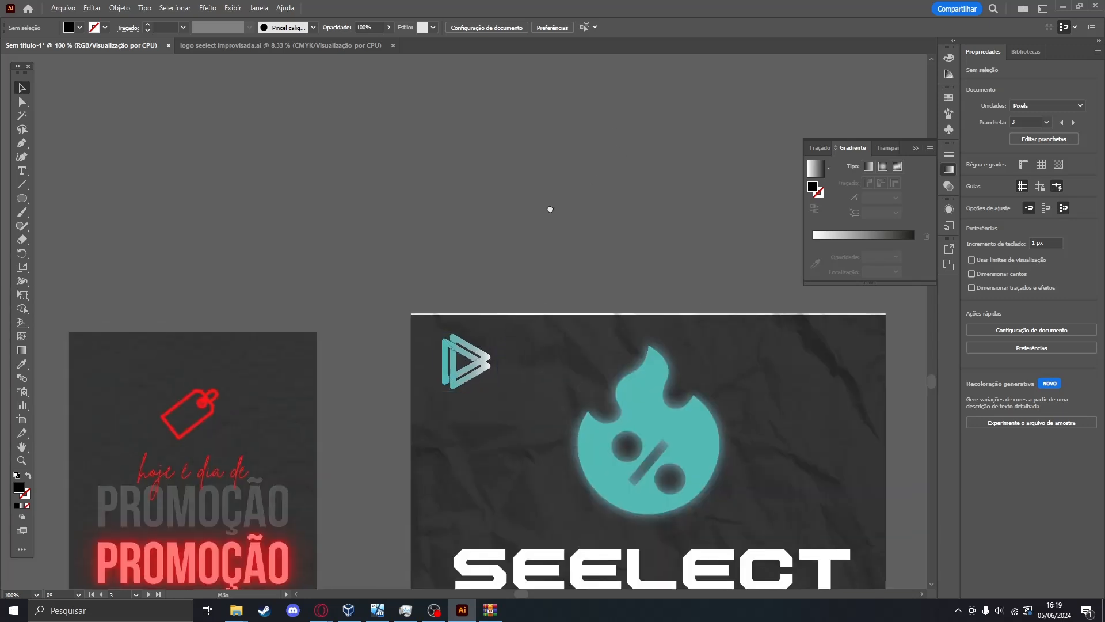
Draw a black triangle about 1342 px wide and 1162 px high on the blank white artboard with the Polygon tool.
{"action": "scroll", "coordinate": [476, 305], "scroll_direction": "down", "scroll_amount": 3}
{"action": "scroll", "coordinate": [513, 338], "scroll_direction": "right", "scroll_amount": 4}
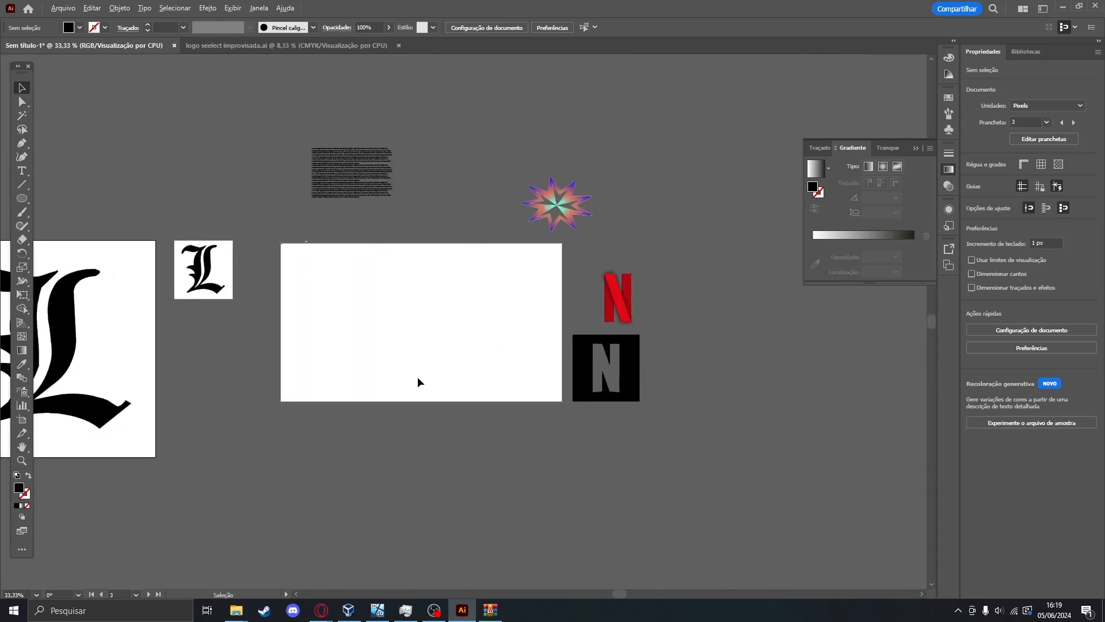
{"action": "scroll", "coordinate": [417, 376], "scroll_direction": "up", "scroll_amount": 2}
{"action": "right_click", "coordinate": [23, 198]}
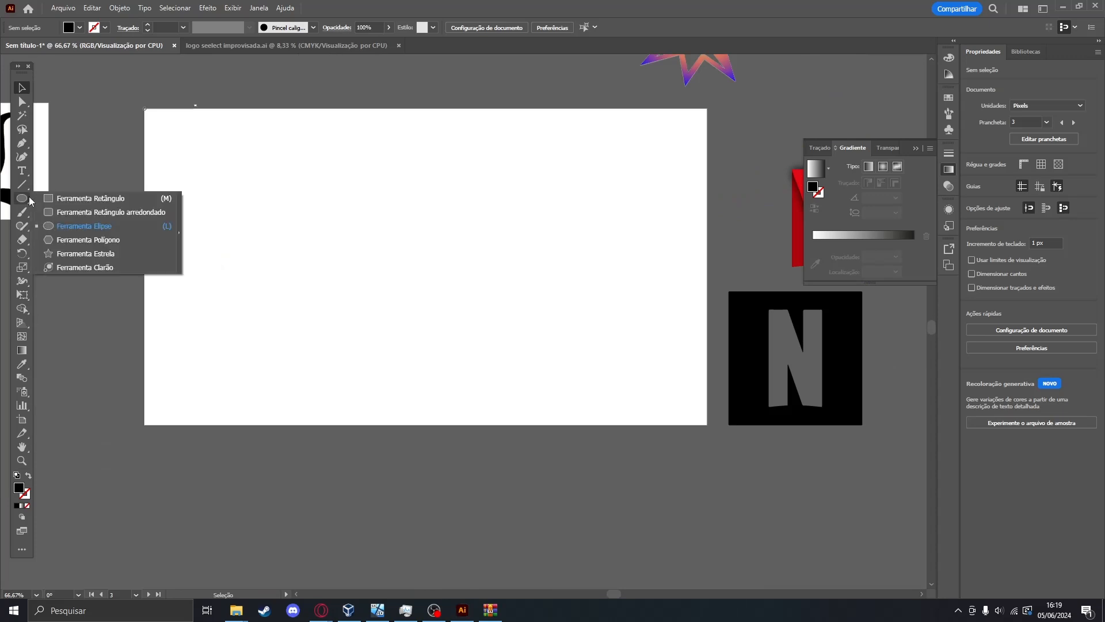
{"action": "left_click", "coordinate": [84, 240]}
{"action": "left_click_drag", "start_coordinate": [355, 208], "coordinate": [561, 254]}
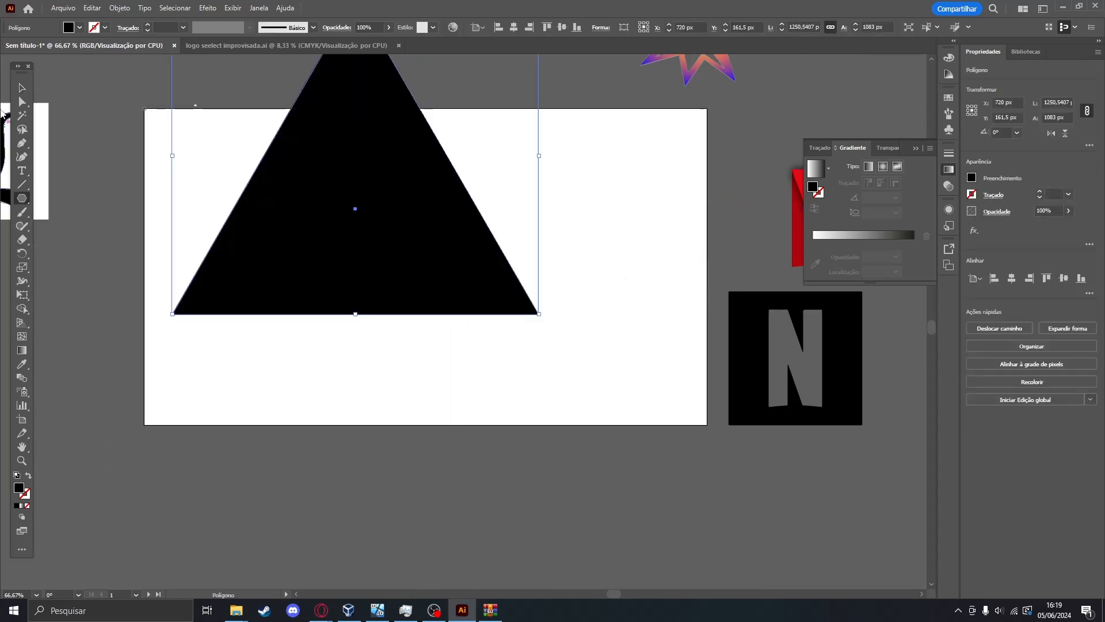
{"action": "key", "text": "Delete"}
{"action": "left_click_drag", "start_coordinate": [280, 200], "coordinate": [670, 485]}
{"action": "left_click", "coordinate": [22, 87]}
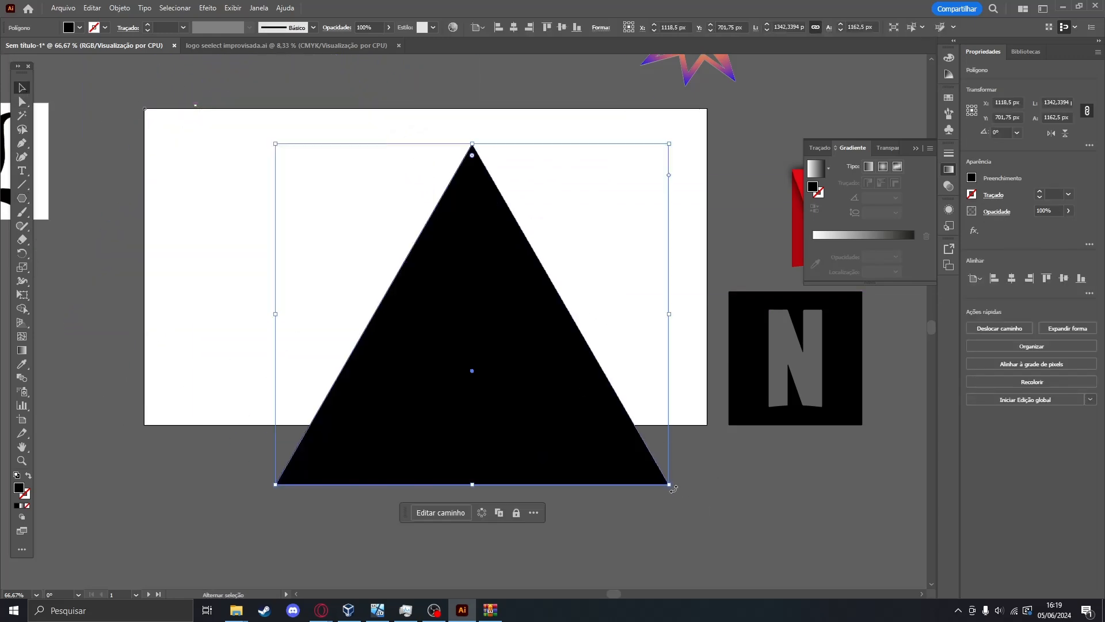
{"action": "key", "text": "ctrl+shift+a"}
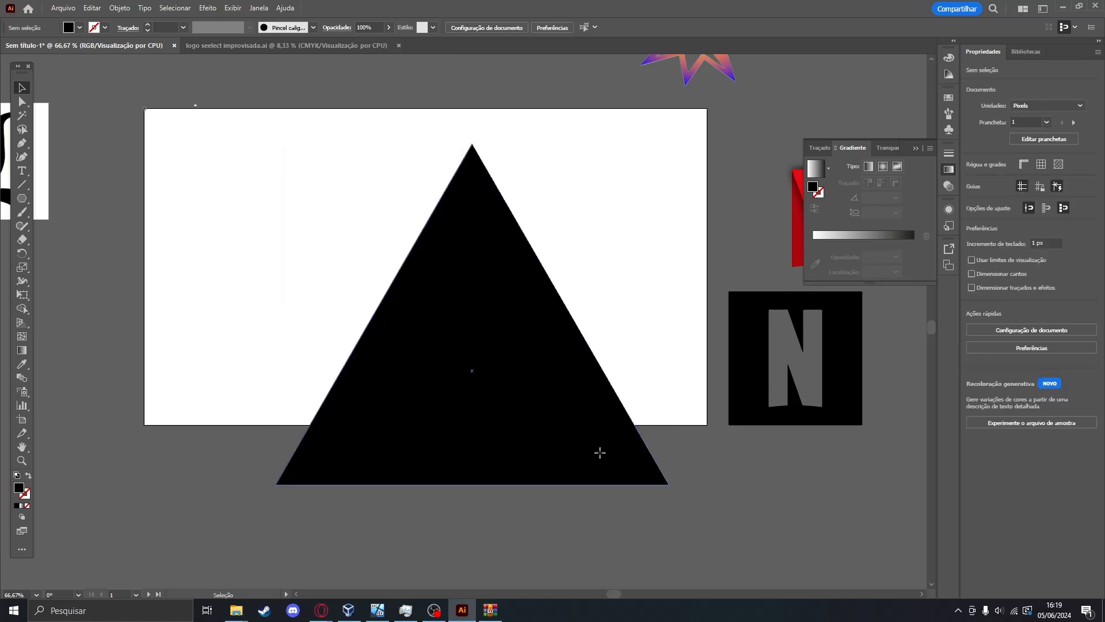
Scale the triangle down to about 770 by 890 px and rotate it to 270° so that it points right.
{"action": "left_click", "coordinate": [560, 436]}
{"action": "left_click_drag", "start_coordinate": [672, 487], "coordinate": [332, 364]}
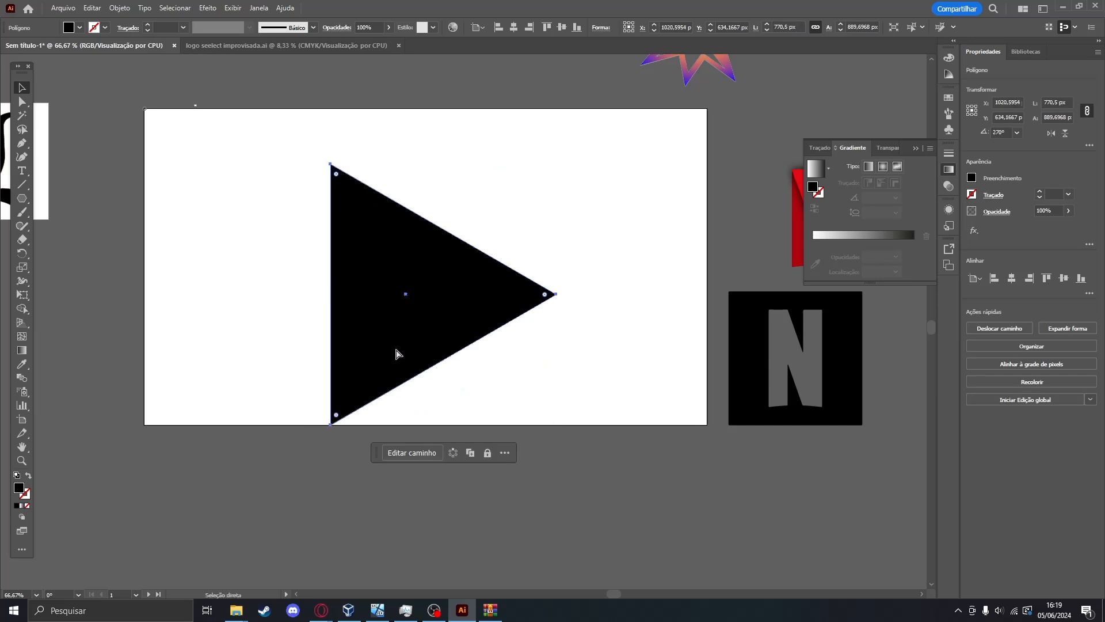
{"action": "key", "text": "Delete"}
{"action": "key", "text": "ctrl+z"}
Place a smaller copy of the triangle inside the original and subtract it to leave a hollow triangle outline.
{"action": "left_click_drag", "start_coordinate": [397, 353], "coordinate": [419, 329]}
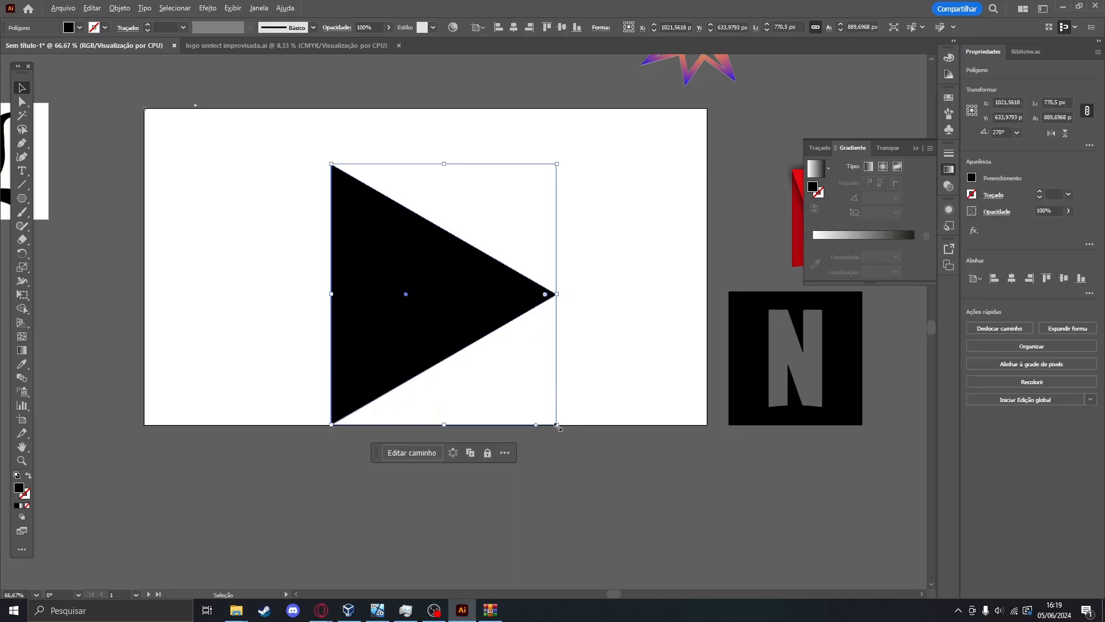
{"action": "left_click_drag", "start_coordinate": [557, 426], "coordinate": [521, 388]}
{"action": "left_click", "coordinate": [558, 371]}
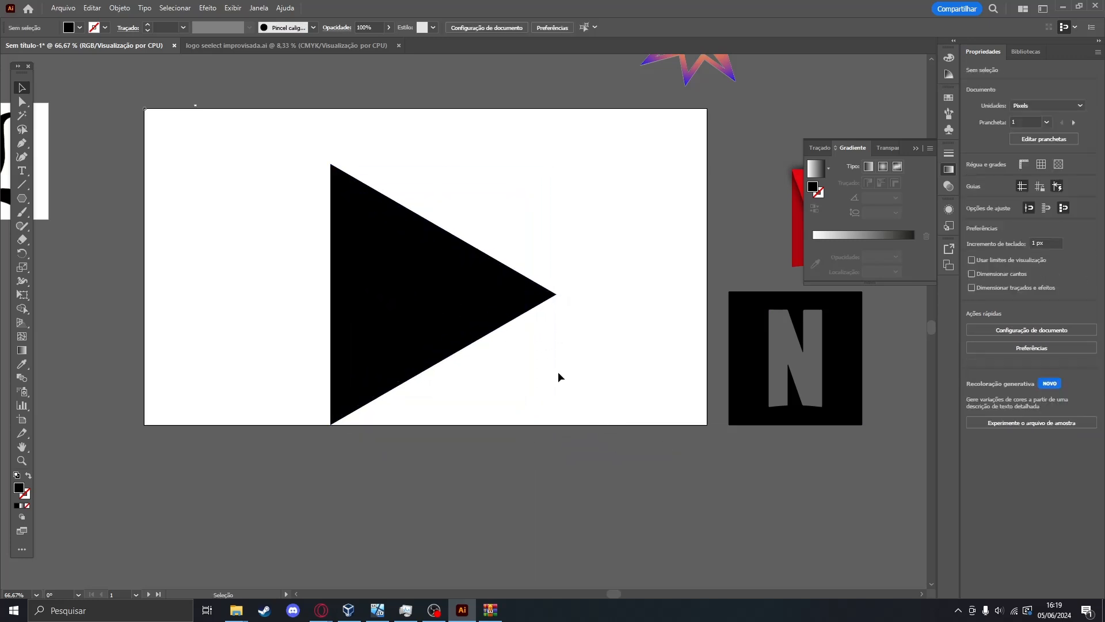
{"action": "left_click", "coordinate": [558, 377]}
{"action": "left_click", "coordinate": [991, 326]}
{"action": "key", "text": "a"}
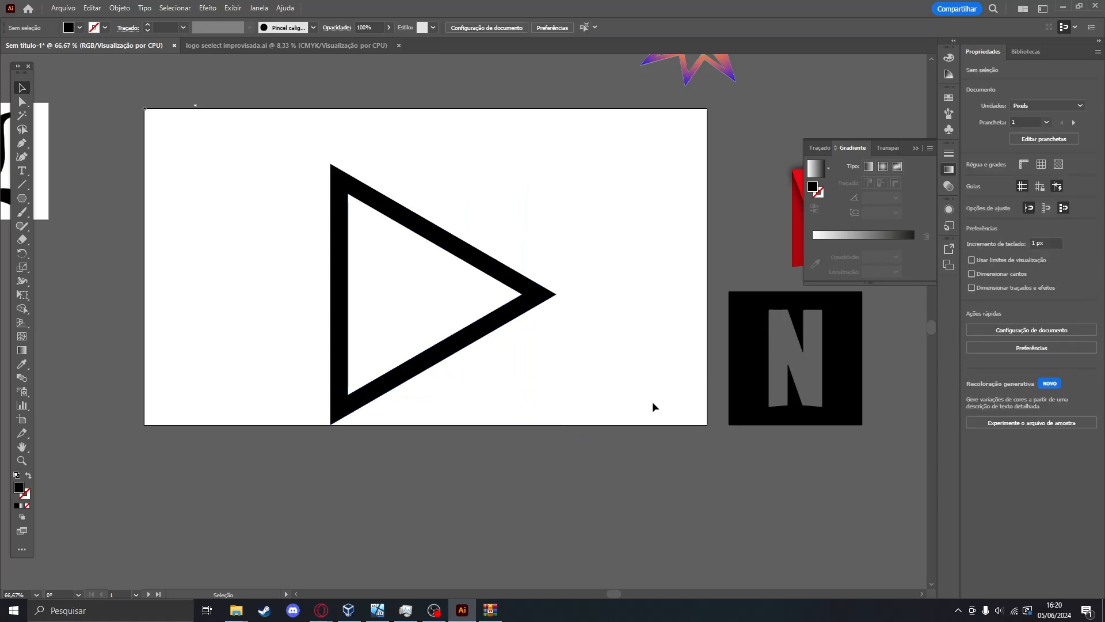
Duplicate the hollow triangle twice and arrange the three outlines so that they overlap like the SEELECT logo.
{"action": "left_click_drag", "start_coordinate": [652, 402], "coordinate": [333, 353]}
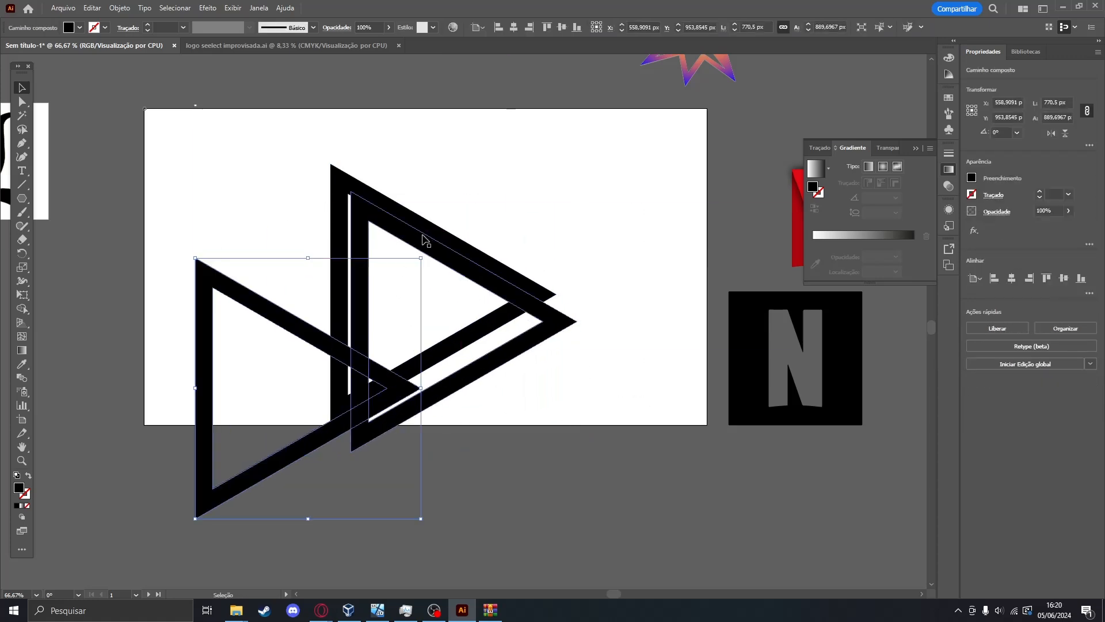
{"action": "left_click_drag", "start_coordinate": [426, 240], "coordinate": [530, 407]}
{"action": "left_click_drag", "start_coordinate": [300, 332], "coordinate": [560, 323]}
{"action": "scroll", "coordinate": [475, 378], "scroll_direction": "down", "scroll_amount": 3}
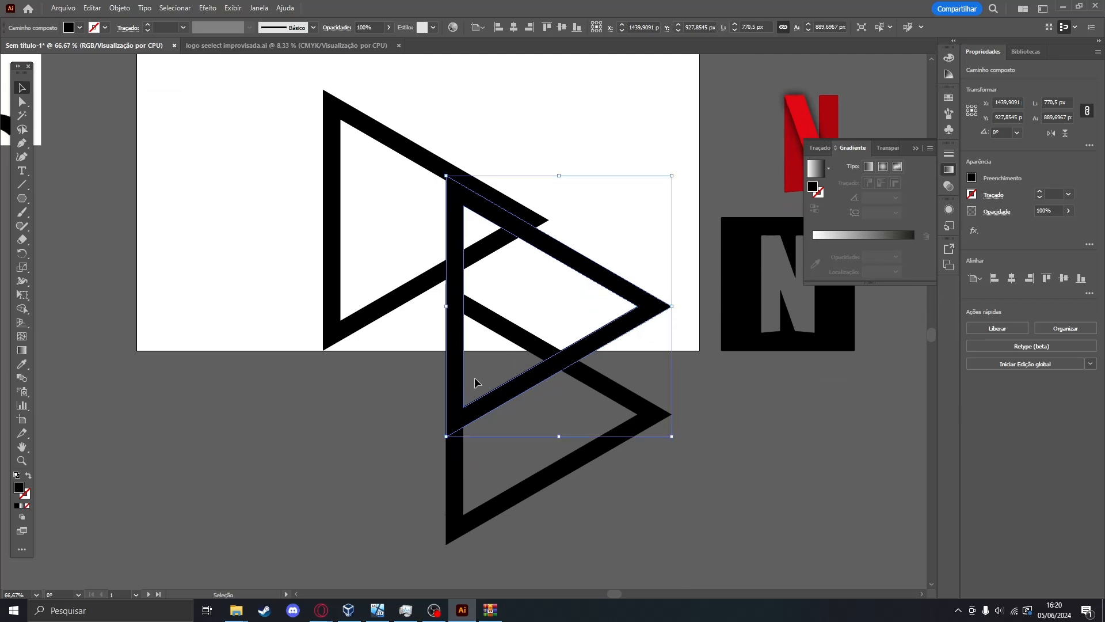
{"action": "left_click_drag", "start_coordinate": [380, 151], "coordinate": [452, 305]}
{"action": "left_click", "coordinate": [771, 436]}
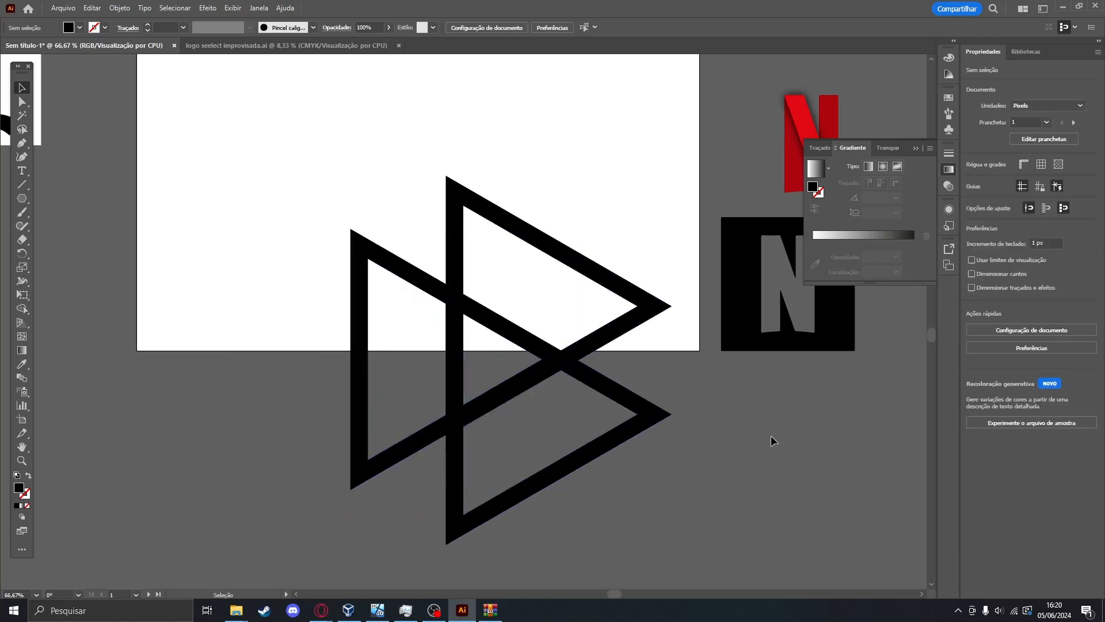
Select the three overlapping hollow triangles and examine how their edges line up where they cross.
{"action": "scroll", "coordinate": [538, 316], "scroll_direction": "down", "scroll_amount": 4}
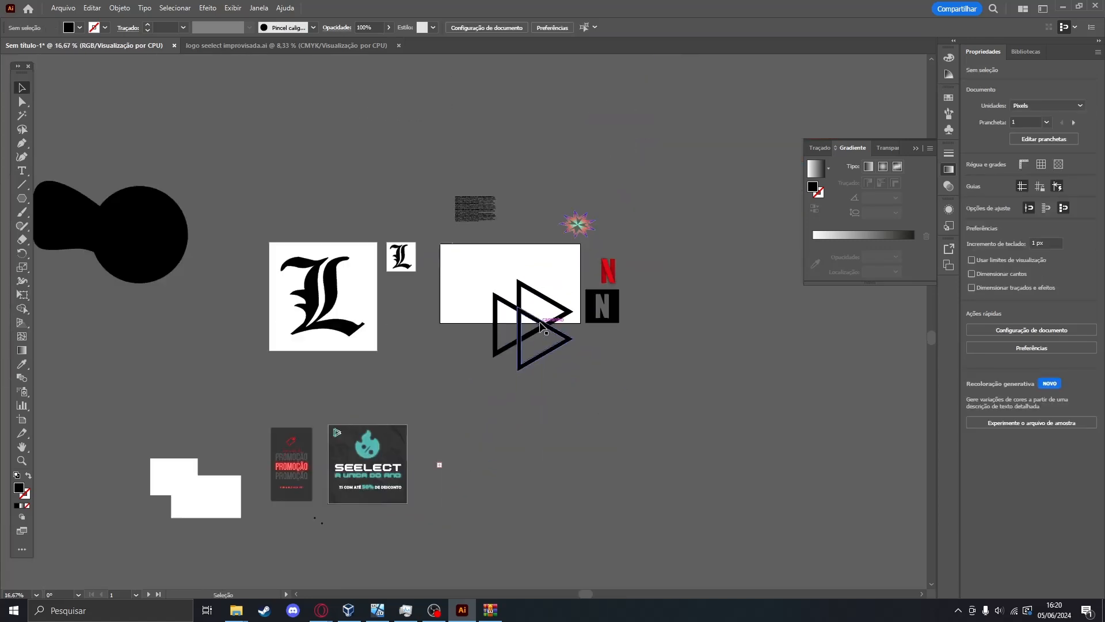
{"action": "scroll", "coordinate": [541, 334], "scroll_direction": "up", "scroll_amount": 3}
{"action": "scroll", "coordinate": [544, 338], "scroll_direction": "down", "scroll_amount": 1}
{"action": "left_click_drag", "start_coordinate": [210, 419], "coordinate": [254, 366]}
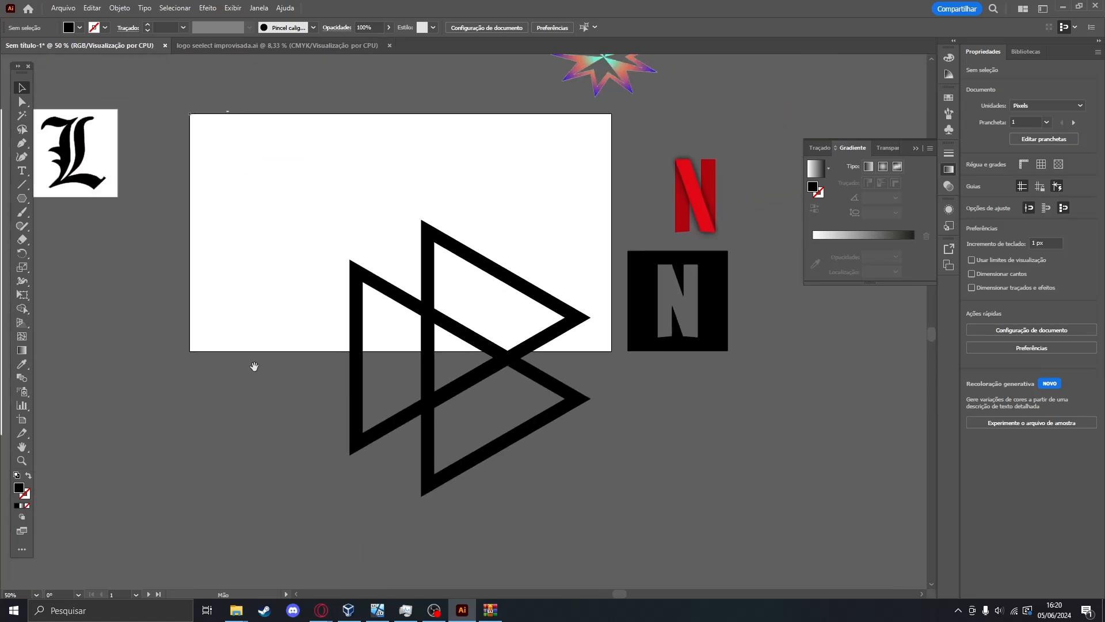
{"action": "left_click_drag", "start_coordinate": [375, 190], "coordinate": [390, 213]}
{"action": "scroll", "coordinate": [391, 230], "scroll_direction": "up", "scroll_amount": 1}
{"action": "left_click_drag", "start_coordinate": [419, 292], "coordinate": [392, 221]}
{"action": "left_click_drag", "start_coordinate": [338, 185], "coordinate": [581, 533]}
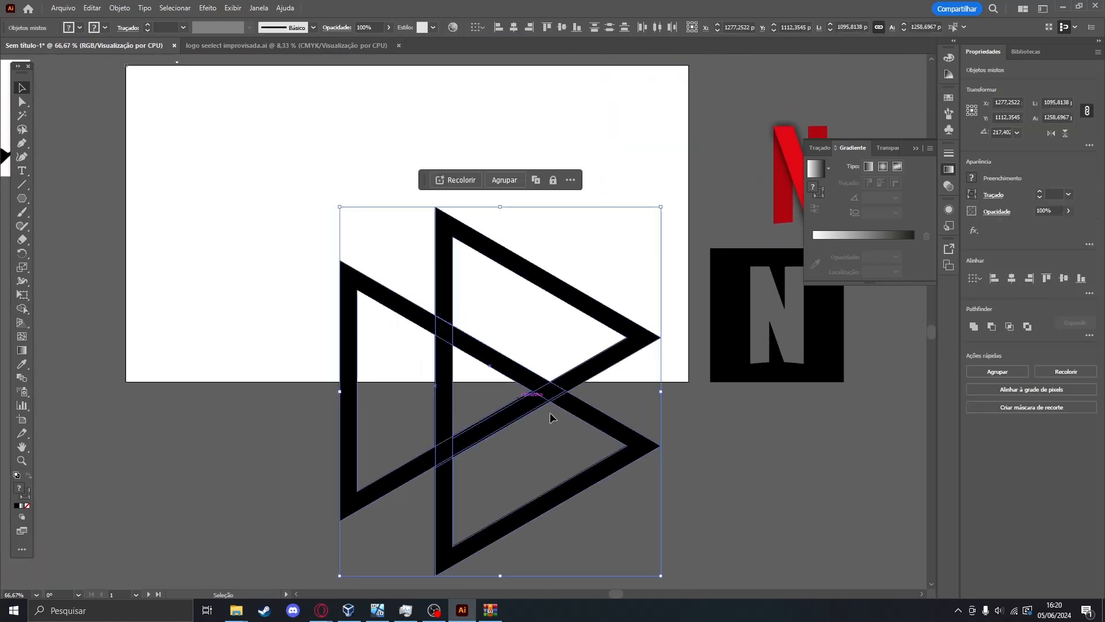
{"action": "key", "text": "ctrl+8"}
{"action": "scroll", "coordinate": [575, 437], "scroll_direction": "up", "scroll_amount": 3}
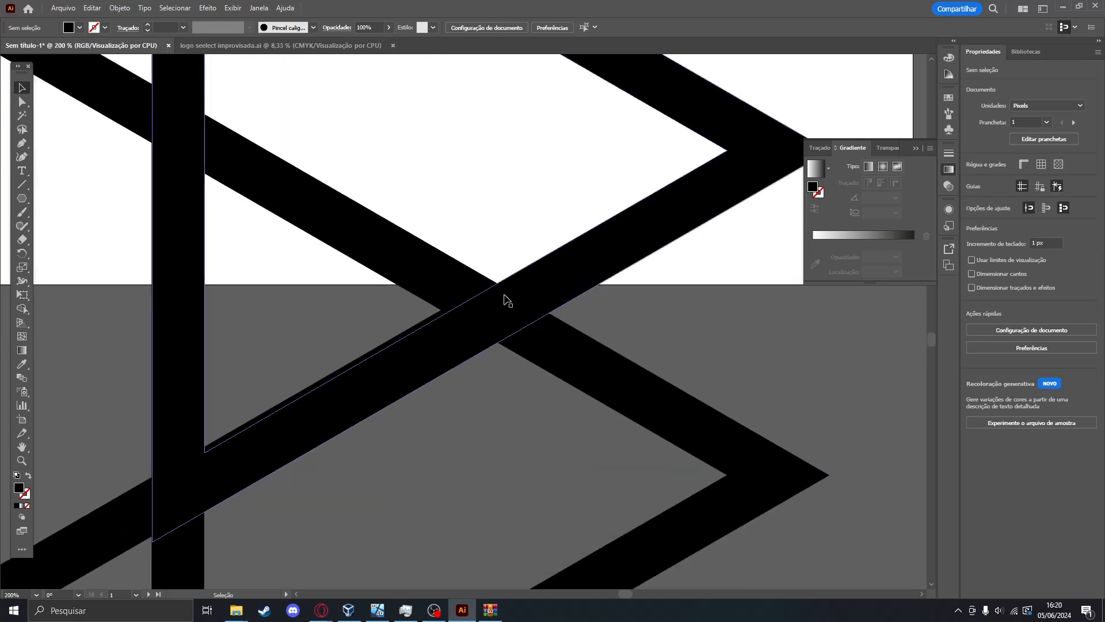
Select the upper and lower triangle outlines that share the same vertical edge and group them.
{"action": "left_click", "coordinate": [600, 229], "text": "shift"}
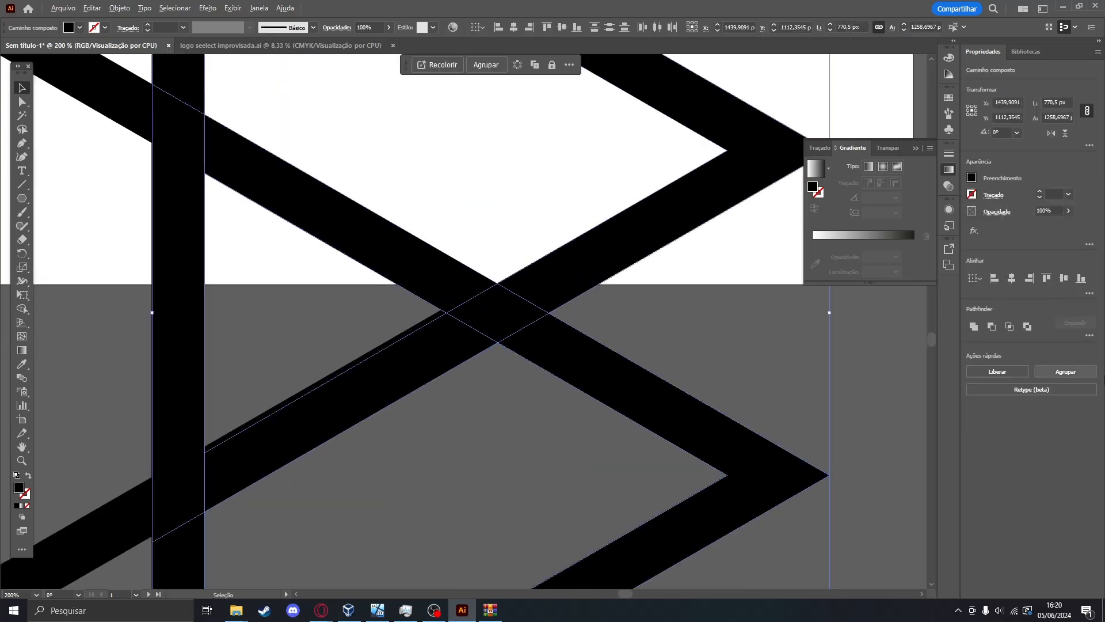
{"action": "scroll", "coordinate": [738, 232], "scroll_direction": "down", "scroll_amount": 2}
{"action": "key", "text": "w"}
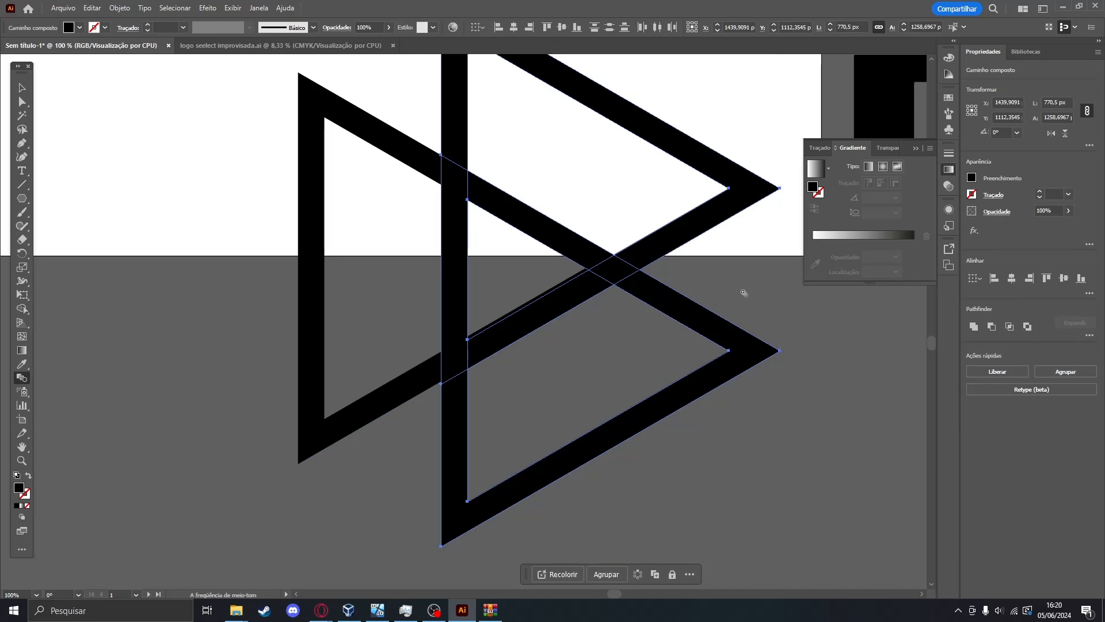
{"action": "scroll", "coordinate": [744, 293], "scroll_direction": "up", "scroll_amount": 2}
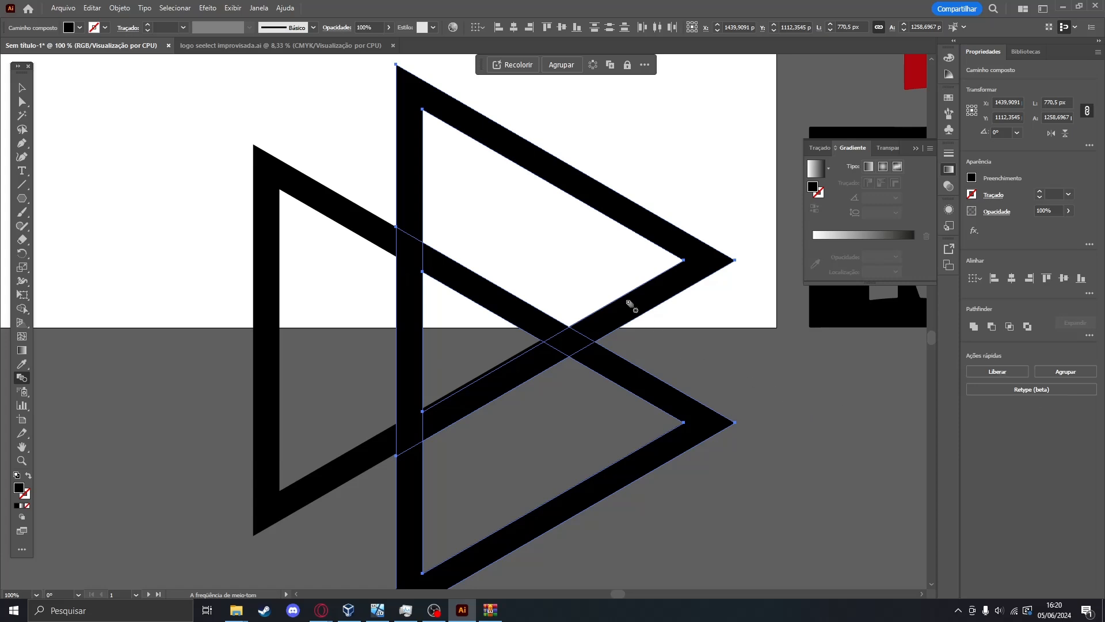
{"action": "left_click", "coordinate": [22, 88]}
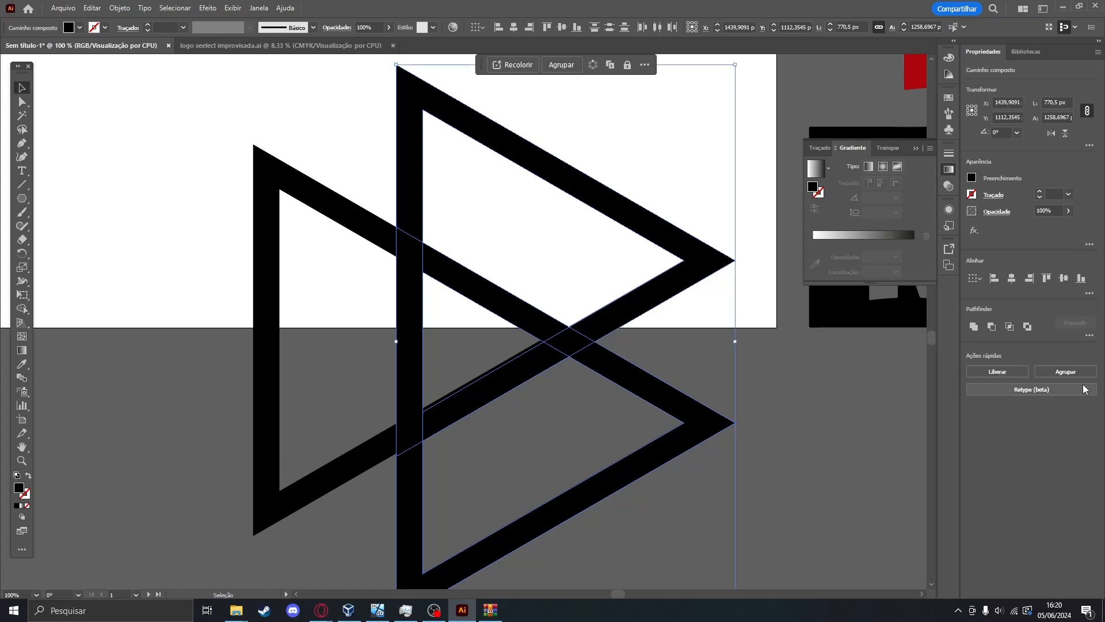
{"action": "left_click", "coordinate": [814, 362]}
Move the remaining triangle outline away from the grouped pair and align both on their vertical centres.
{"action": "left_click_drag", "start_coordinate": [322, 229], "coordinate": [279, 249]}
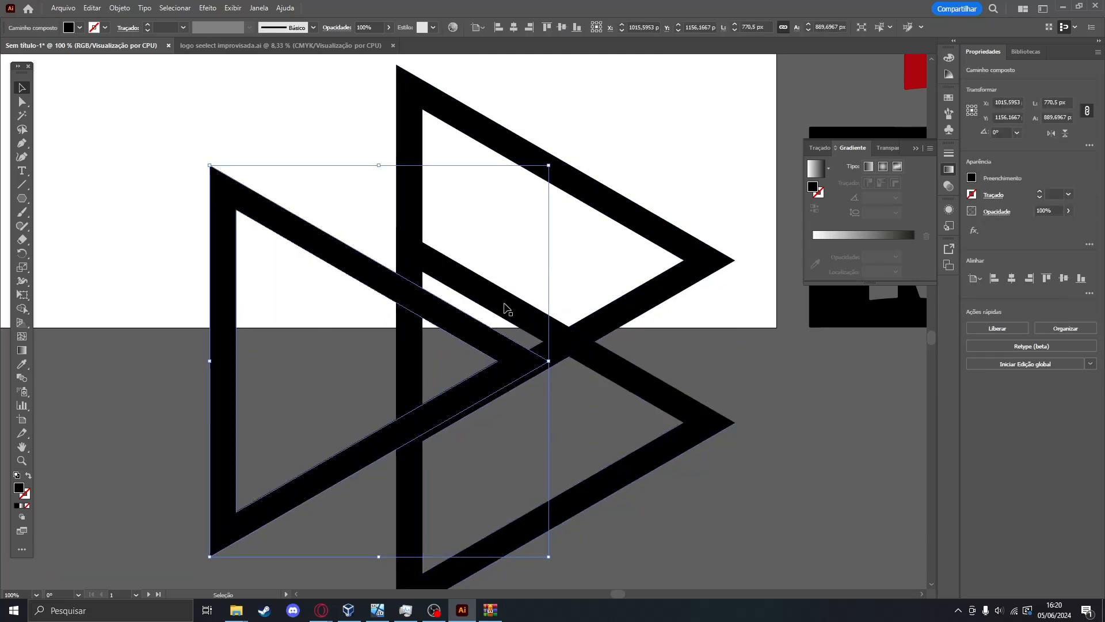
{"action": "left_click_drag", "start_coordinate": [505, 358], "coordinate": [425, 312]}
{"action": "left_click", "coordinate": [657, 358], "text": "shift"}
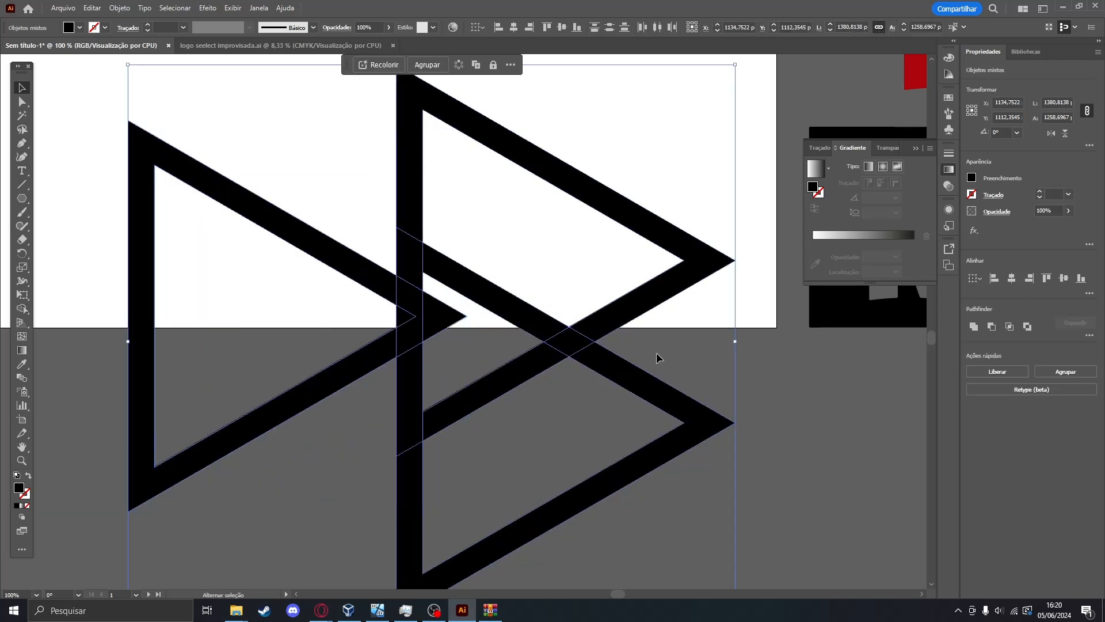
{"action": "left_click", "coordinate": [1062, 278]}
{"action": "left_click", "coordinate": [280, 196]}
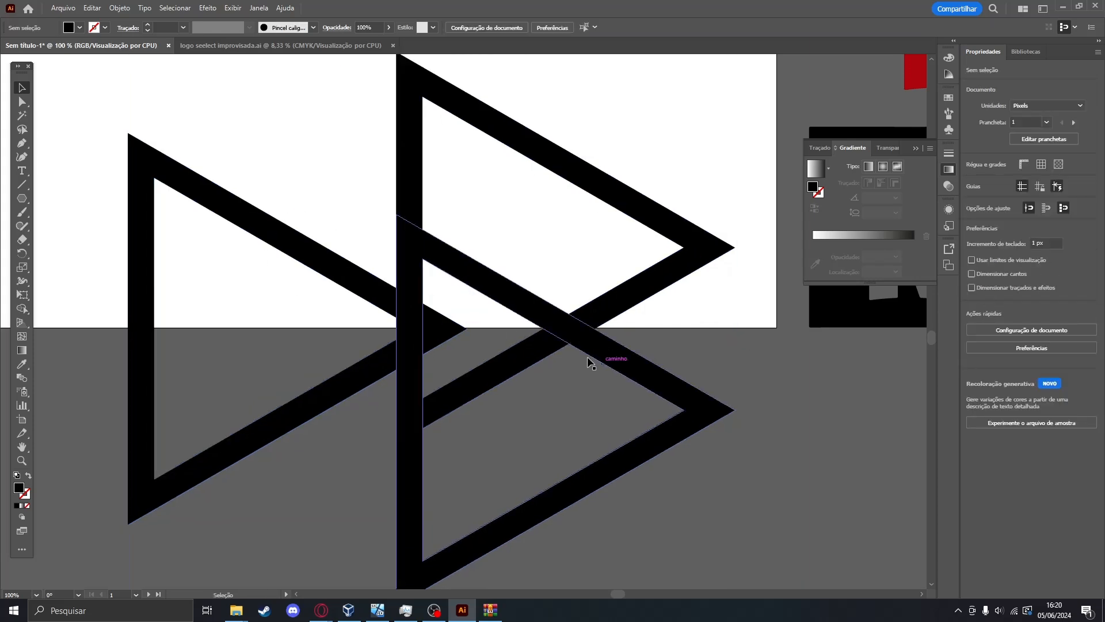
Shift the single triangle outline horizontally into the grouped pair until its tip fits the point where their bars cross.
{"action": "left_click", "coordinate": [337, 282]}
{"action": "key", "text": "Right"}
{"action": "key", "text": "Right"}
{"action": "key", "text": "Right"}
{"action": "key", "text": "Right"}
{"action": "key", "text": "Right"}
{"action": "key", "text": "Right"}
{"action": "key", "text": "Right"}
{"action": "key", "text": "Right"}
{"action": "key", "text": "Right"}
{"action": "key", "text": "Right"}
{"action": "key", "text": "Right"}
{"action": "key", "text": "Right"}
{"action": "key", "text": "Right"}
{"action": "key", "text": "Right"}
{"action": "key", "text": "Right"}
{"action": "key", "text": "Right"}
{"action": "key", "text": "Right"}
{"action": "key", "text": "Right"}
{"action": "key", "text": "Right"}
{"action": "key", "text": "Right"}
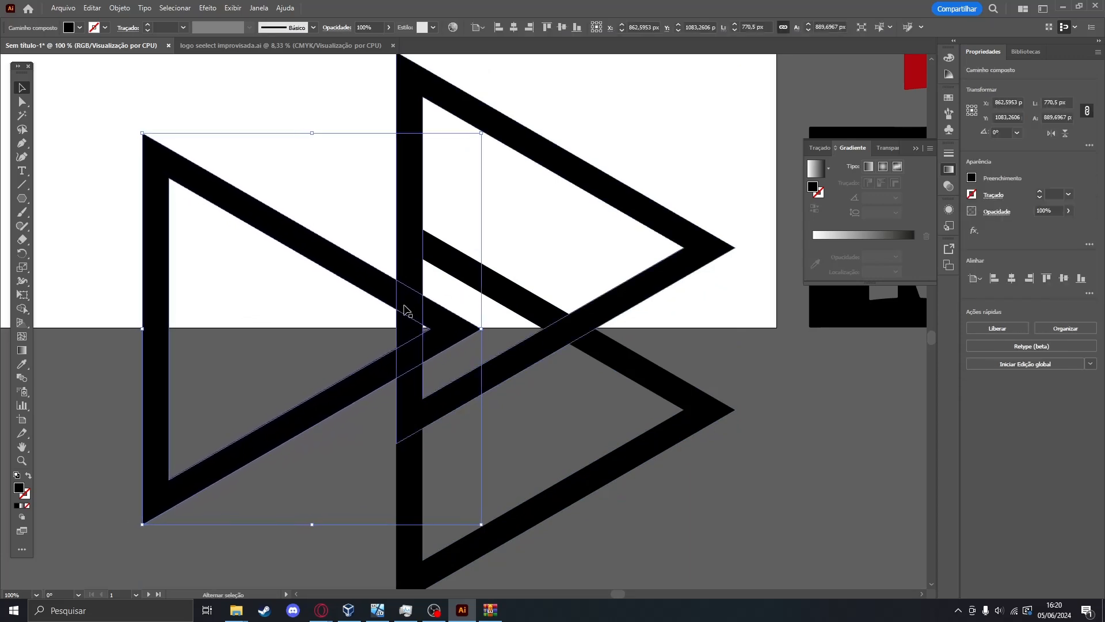
{"action": "left_click", "coordinate": [424, 320]}
{"action": "left_click", "coordinate": [454, 329]}
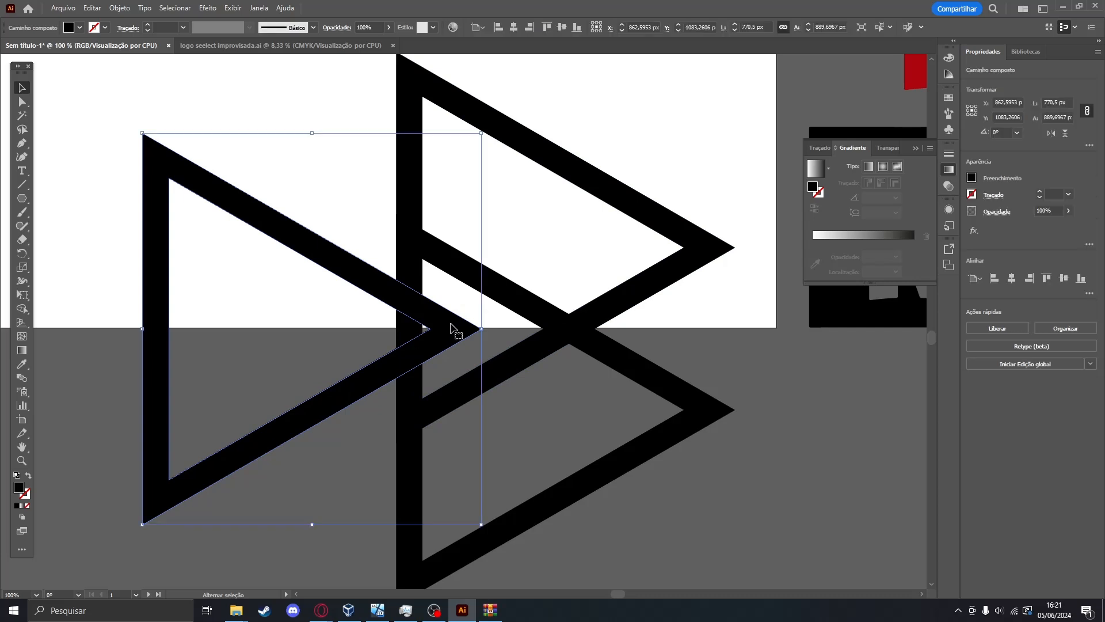
{"action": "left_click_drag", "start_coordinate": [451, 328], "coordinate": [565, 326]}
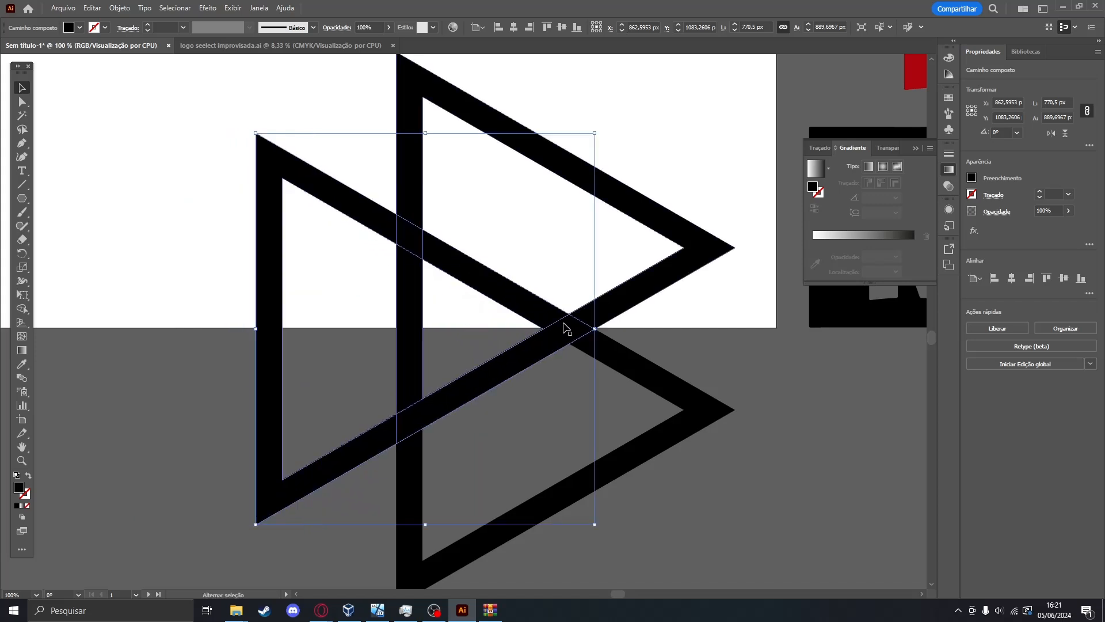
Select all three overlapping triangle outlines and unite them into one shape.
{"action": "left_click", "coordinate": [738, 388]}
{"action": "scroll", "coordinate": [831, 434], "scroll_direction": "down", "scroll_amount": 1}
{"action": "scroll", "coordinate": [830, 424], "scroll_direction": "down", "scroll_amount": 1}
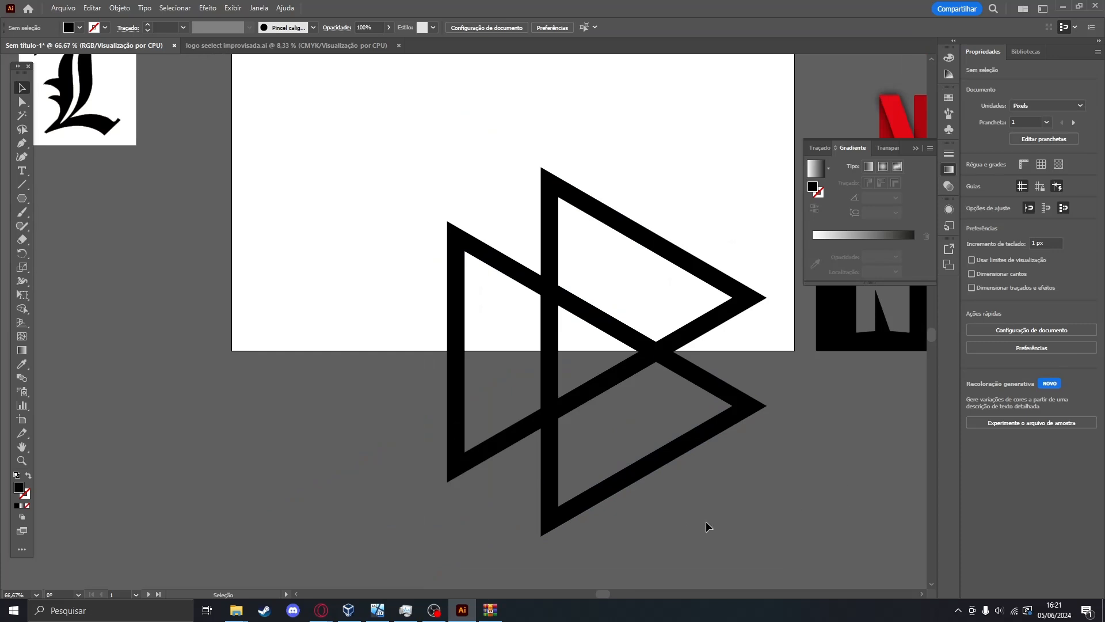
{"action": "left_click_drag", "start_coordinate": [677, 531], "coordinate": [499, 196]}
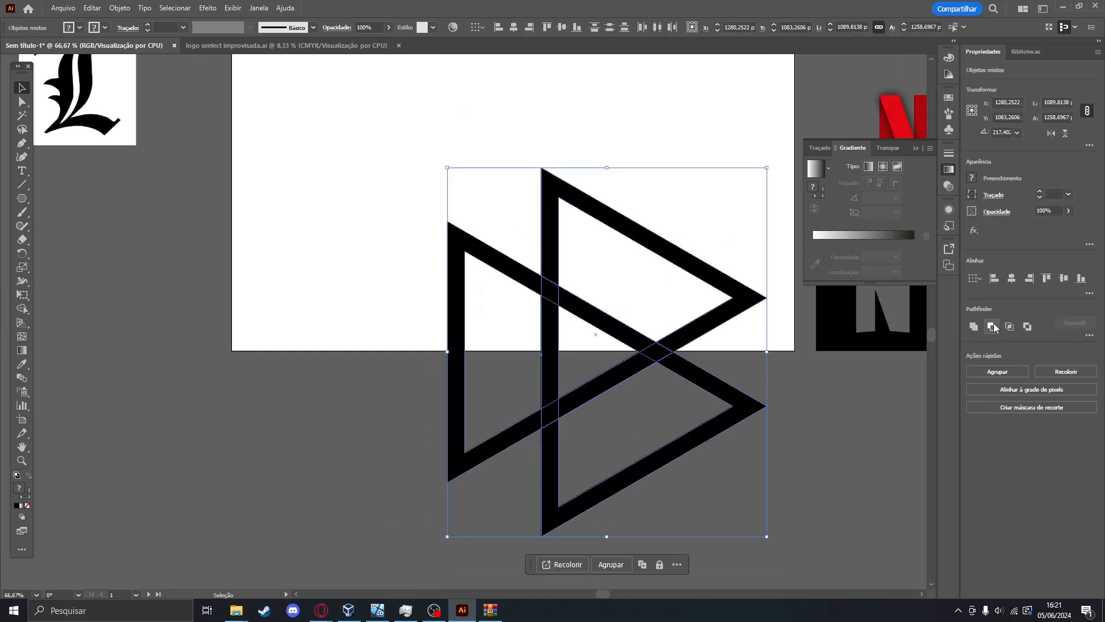
{"action": "left_click", "coordinate": [975, 327]}
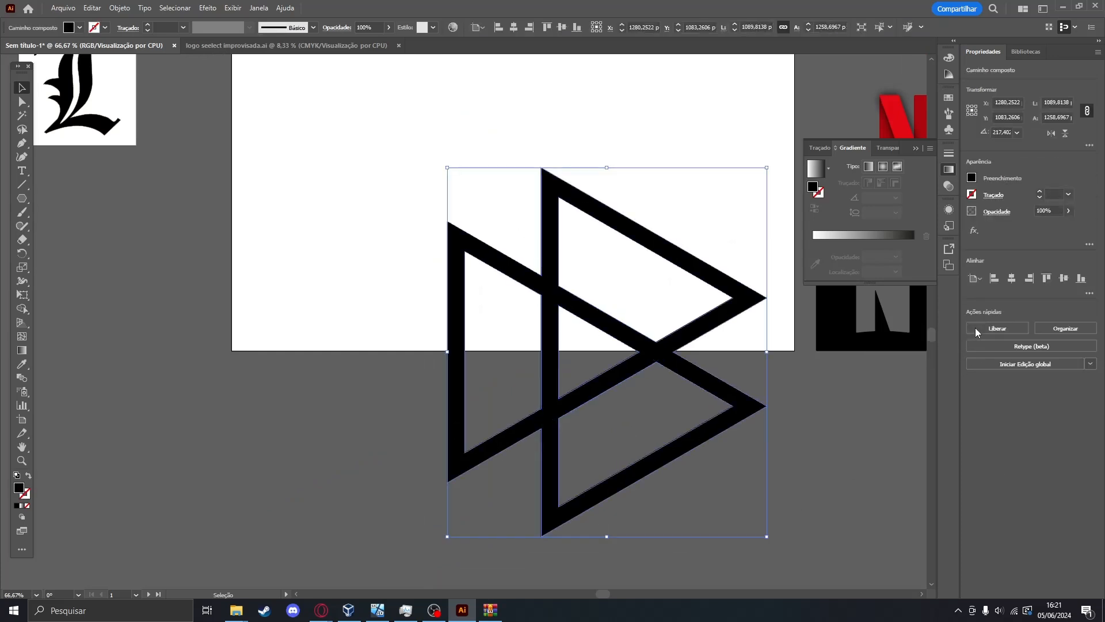
Move the united triangle logo onto the middle of the white artboard.
{"action": "left_click_drag", "start_coordinate": [573, 317], "coordinate": [417, 204]}
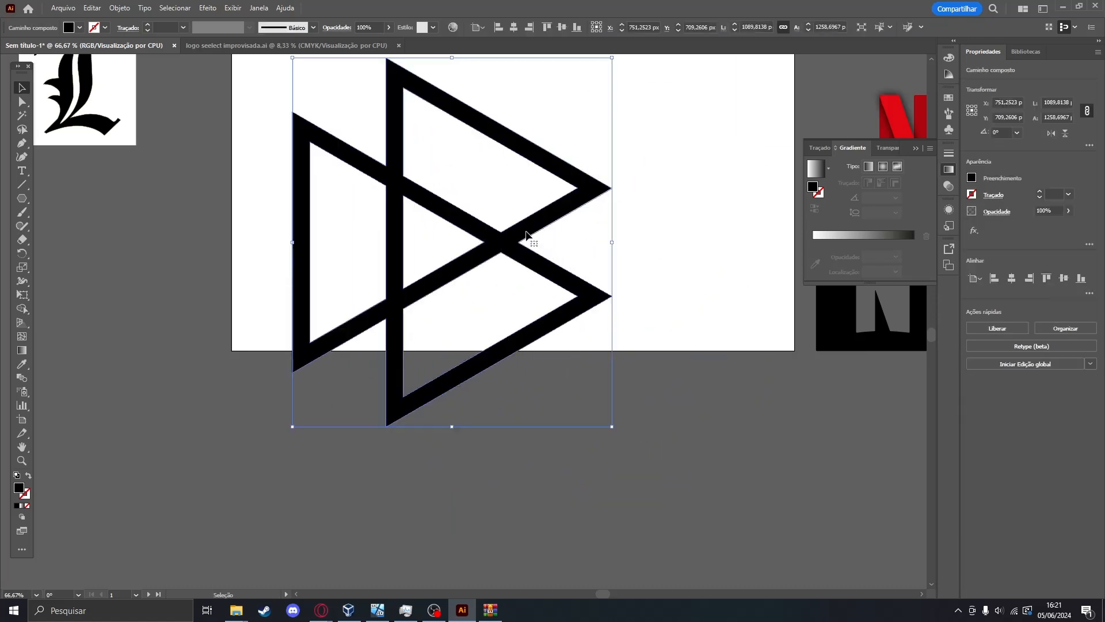
{"action": "left_click_drag", "start_coordinate": [684, 196], "coordinate": [668, 363]}
{"action": "left_click_drag", "start_coordinate": [454, 381], "coordinate": [552, 314]}
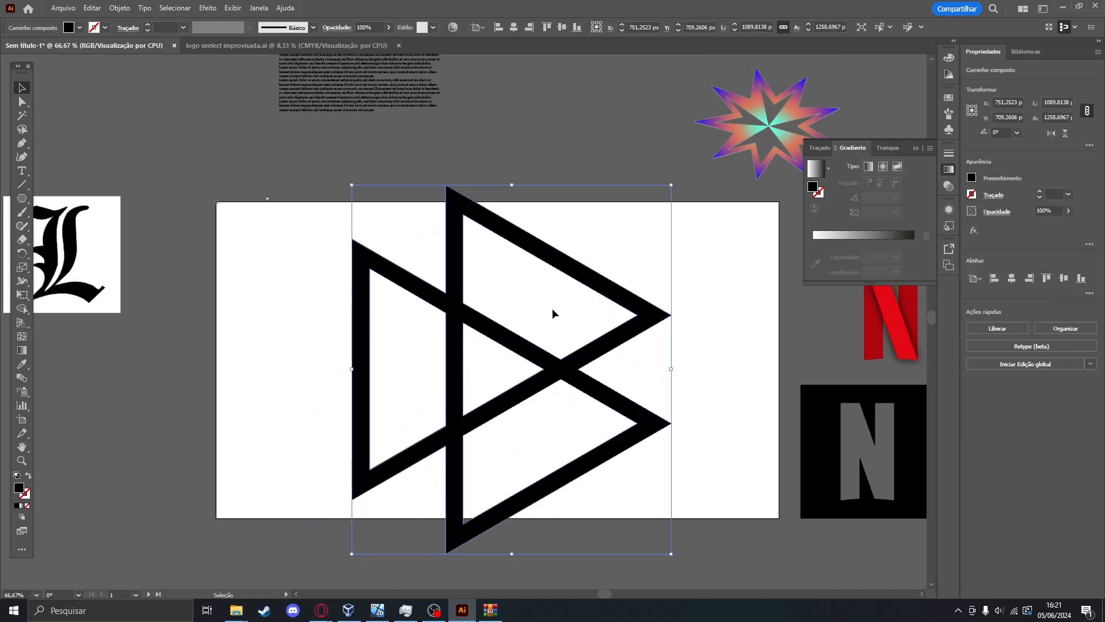
Try scaling the united logo down on the artboard from its corner, and undo the resizing.
{"action": "left_click_drag", "start_coordinate": [670, 183], "coordinate": [584, 289]}
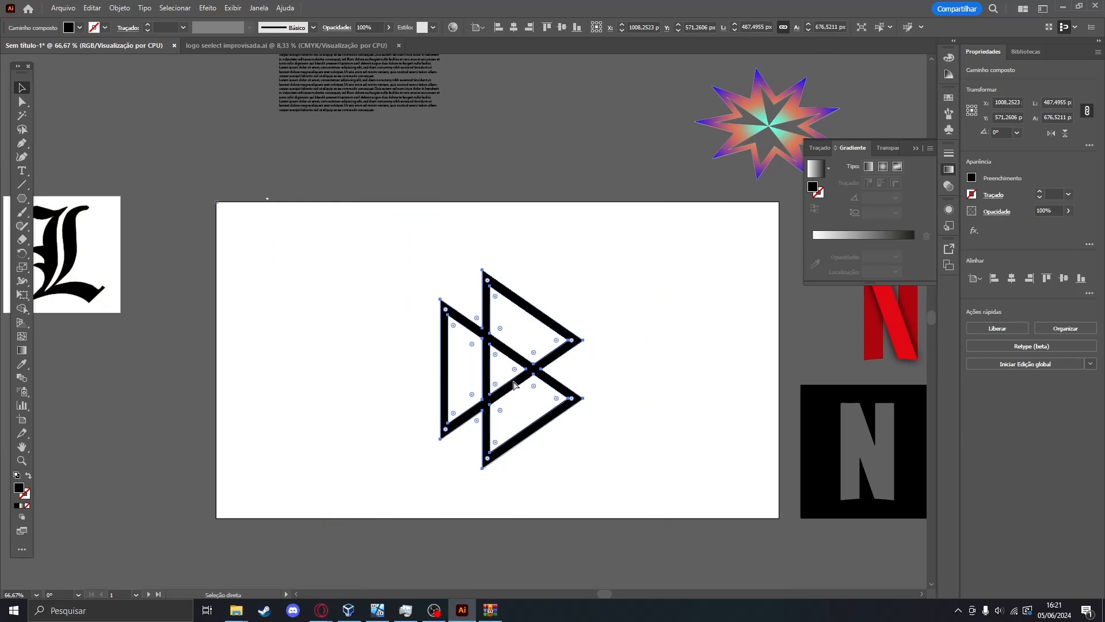
{"action": "key", "text": "ctrl+z"}
{"action": "left_click", "coordinate": [671, 182]}
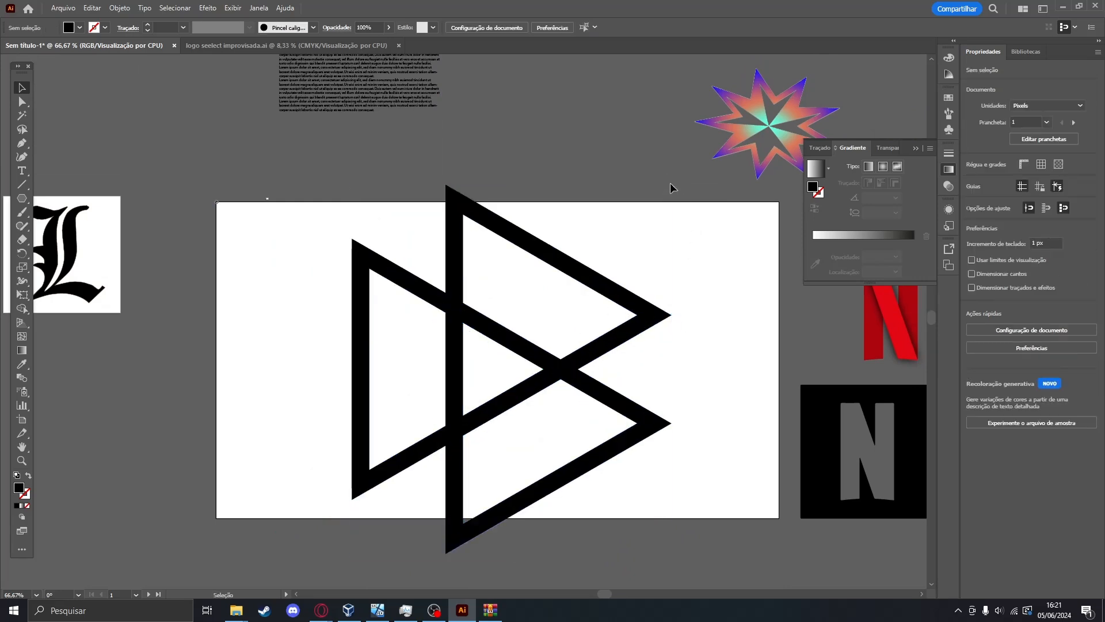
{"action": "left_click_drag", "start_coordinate": [508, 333], "coordinate": [508, 330]}
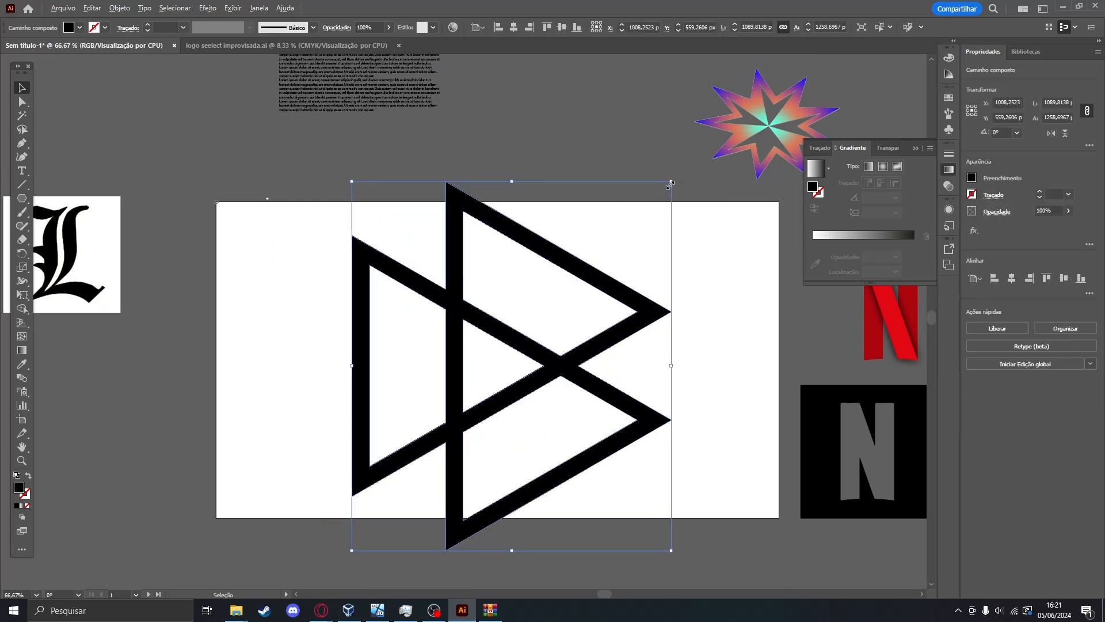
{"action": "left_click_drag", "start_coordinate": [669, 183], "coordinate": [613, 261]}
{"action": "key", "text": "ctrl+shift+a"}
{"action": "key", "text": "a"}
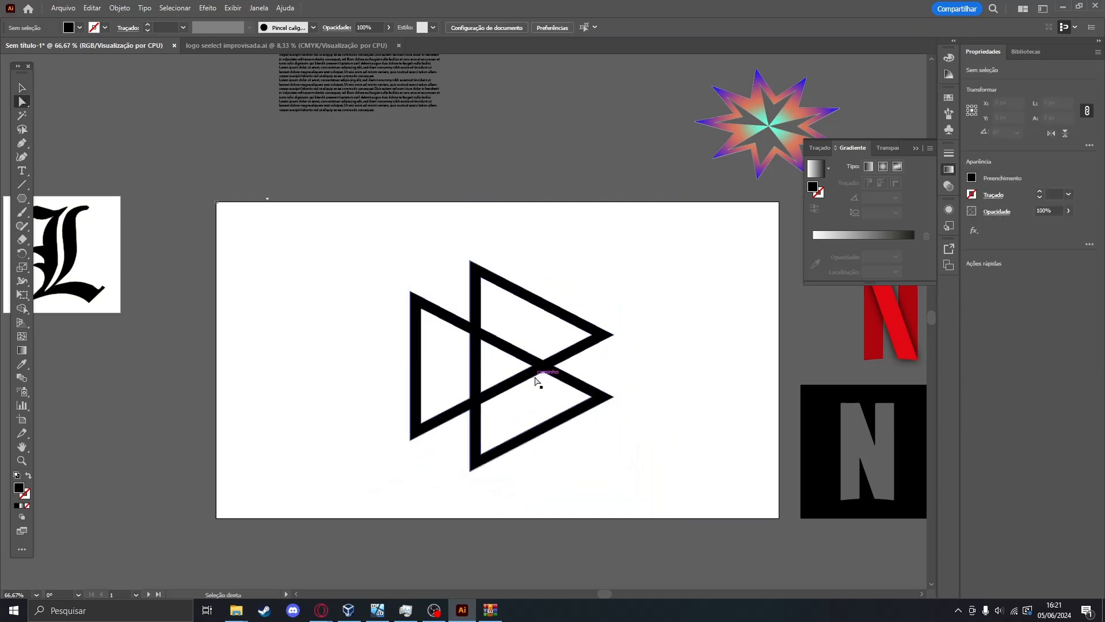
{"action": "key", "text": "ctrl+z"}
{"action": "key", "text": "ctrl+z"}
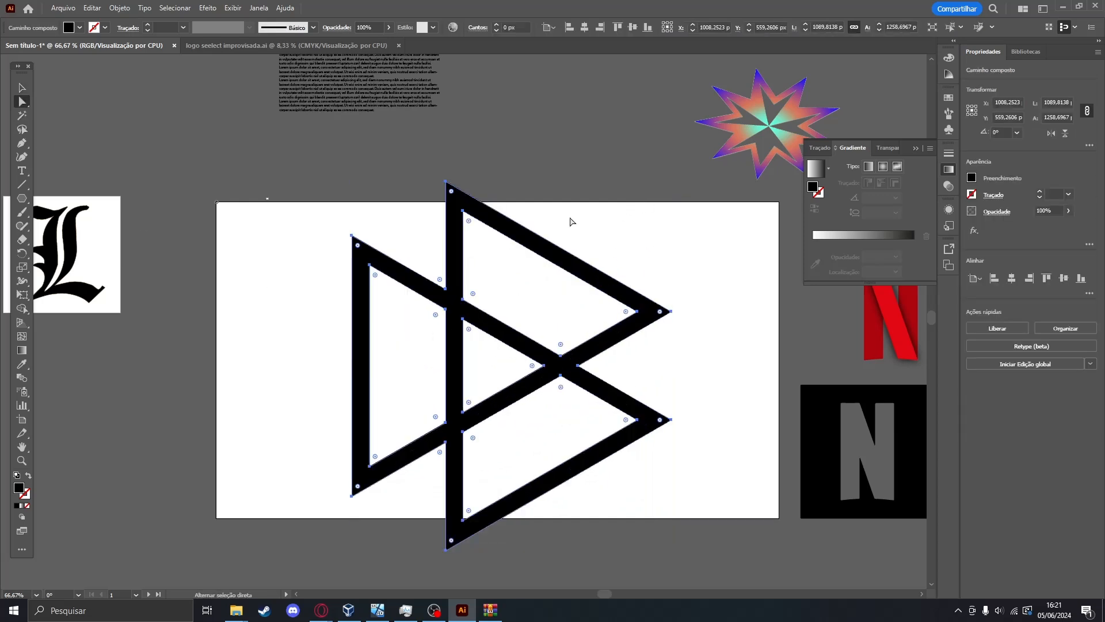
Scale the united logo down proportionally to about 712 by 822 px so that it fits inside the artboard.
{"action": "left_click", "coordinate": [22, 88]}
{"action": "left_click_drag", "start_coordinate": [671, 180], "coordinate": [561, 309]}
{"action": "left_click", "coordinate": [728, 399]}
{"action": "scroll", "coordinate": [375, 387], "scroll_direction": "up", "scroll_amount": 2}
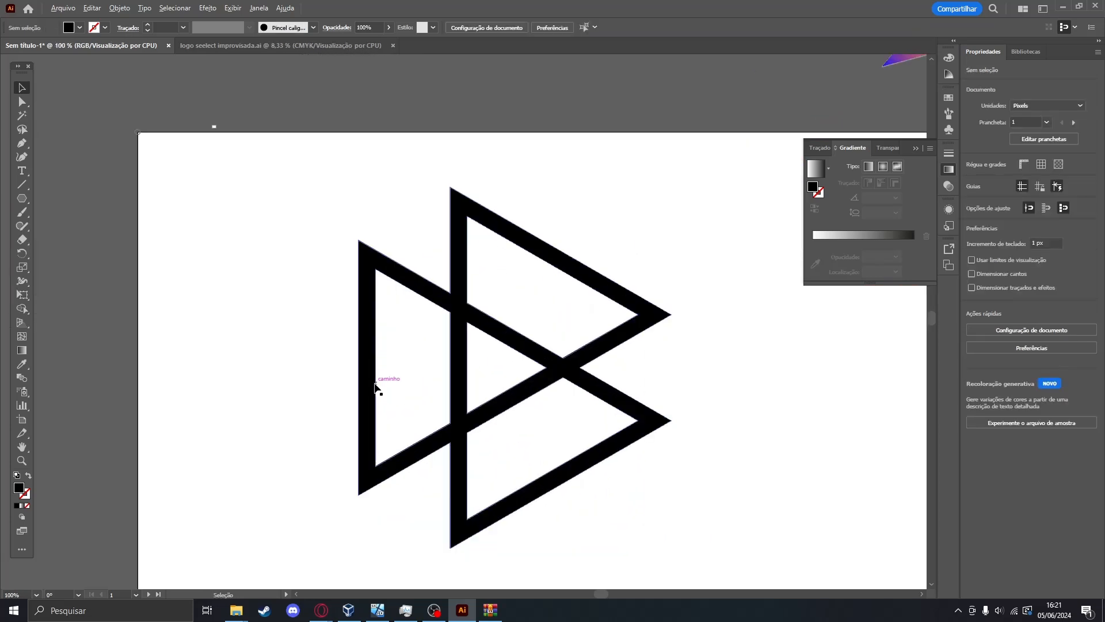
Round all corners of the united logo to a radius of about 5.3 px.
{"action": "left_click", "coordinate": [356, 499]}
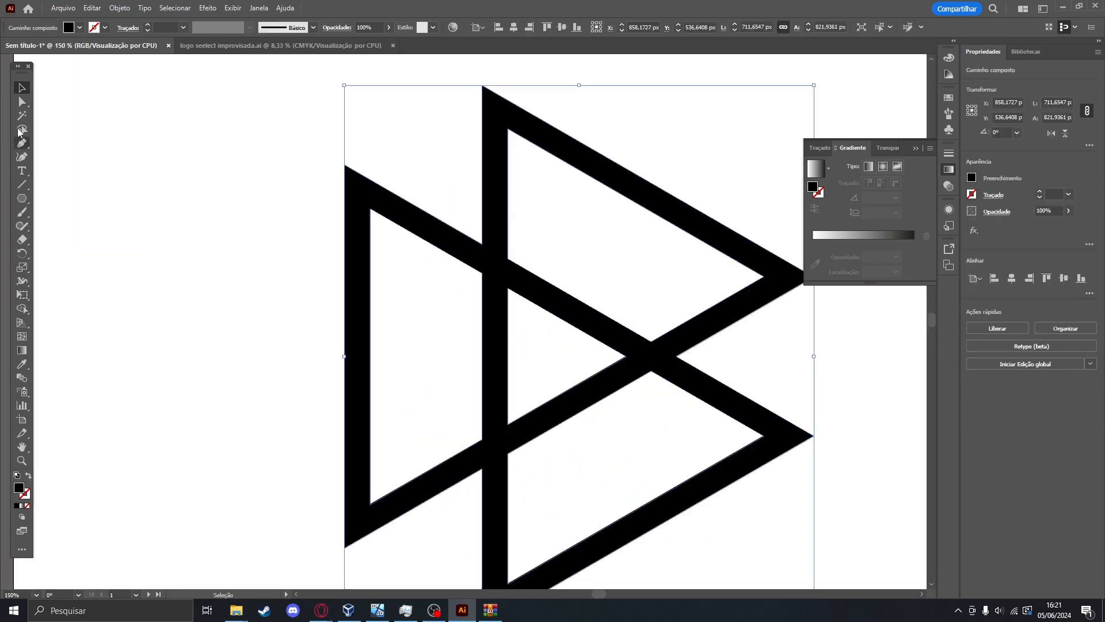
{"action": "left_click", "coordinate": [23, 103]}
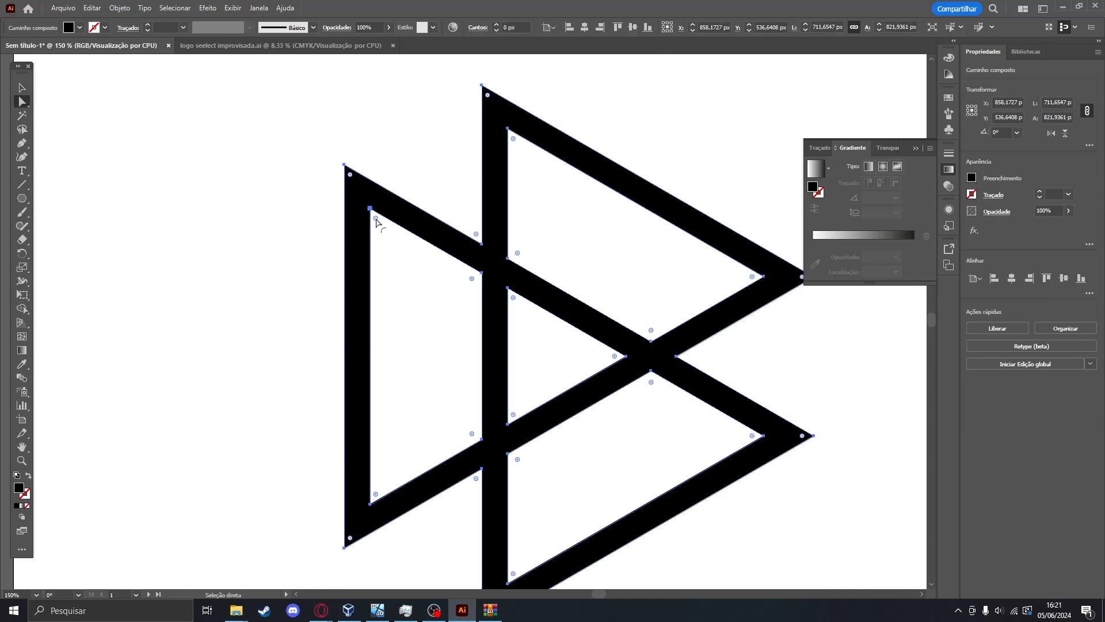
{"action": "mouse_move", "coordinate": [376, 220]}
{"action": "left_mouse_down"}
{"action": "mouse_move", "coordinate": [383, 237]}
{"action": "mouse_move", "coordinate": [381, 226]}
{"action": "left_mouse_up"}
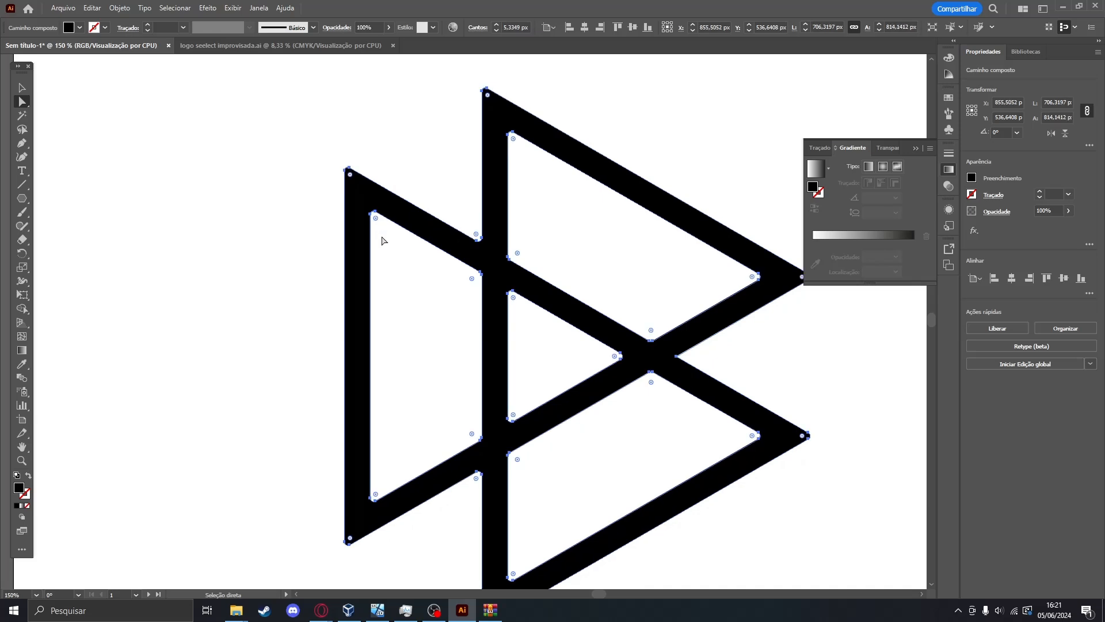
{"action": "left_click", "coordinate": [542, 345]}
{"action": "left_click", "coordinate": [503, 303]}
{"action": "left_click_drag", "start_coordinate": [160, 150], "coordinate": [548, 251]}
Compare the corners with the SEELECT logo on the flyer and increase the radius of all corners to about 12.8 px.
{"action": "scroll", "coordinate": [315, 331], "scroll_direction": "down", "scroll_amount": 2}
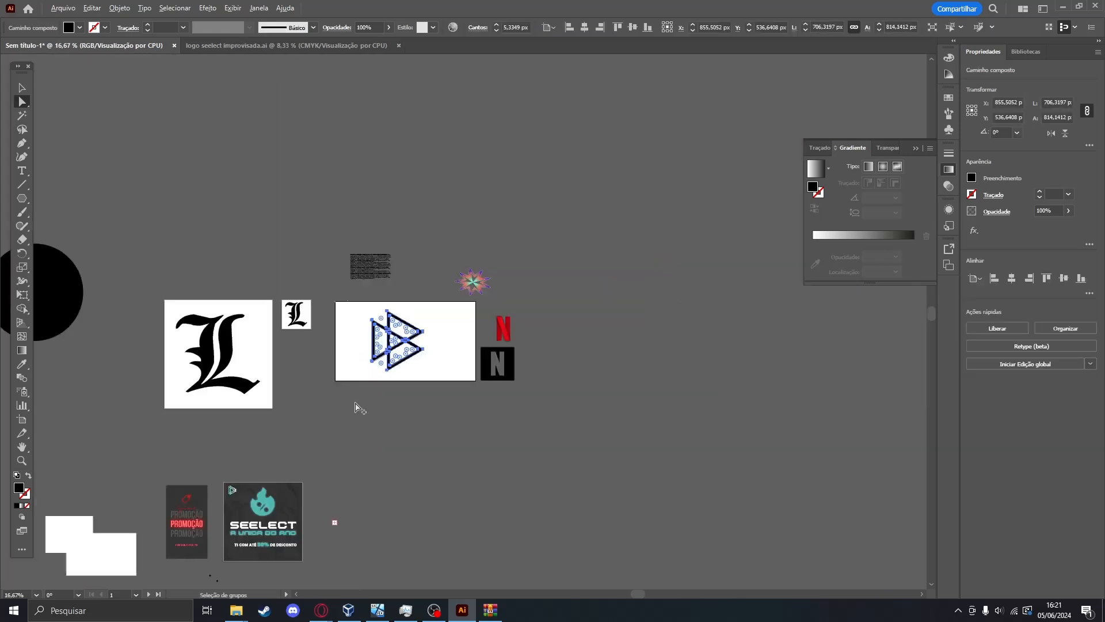
{"action": "scroll", "coordinate": [444, 340], "scroll_direction": "up", "scroll_amount": 5}
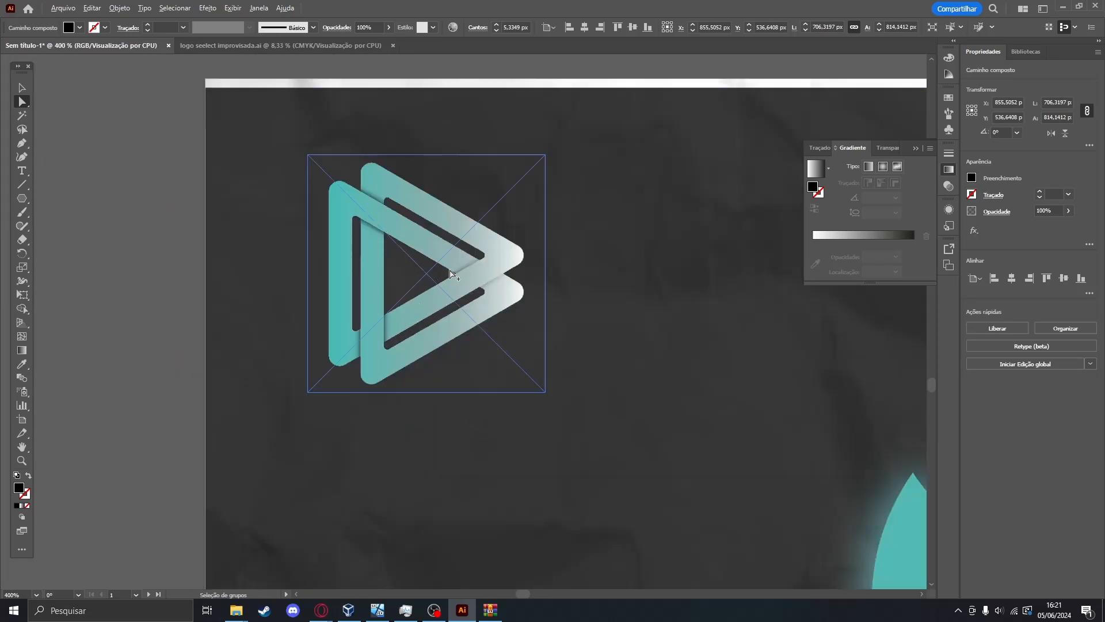
{"action": "scroll", "coordinate": [648, 239], "scroll_direction": "down", "scroll_amount": 4}
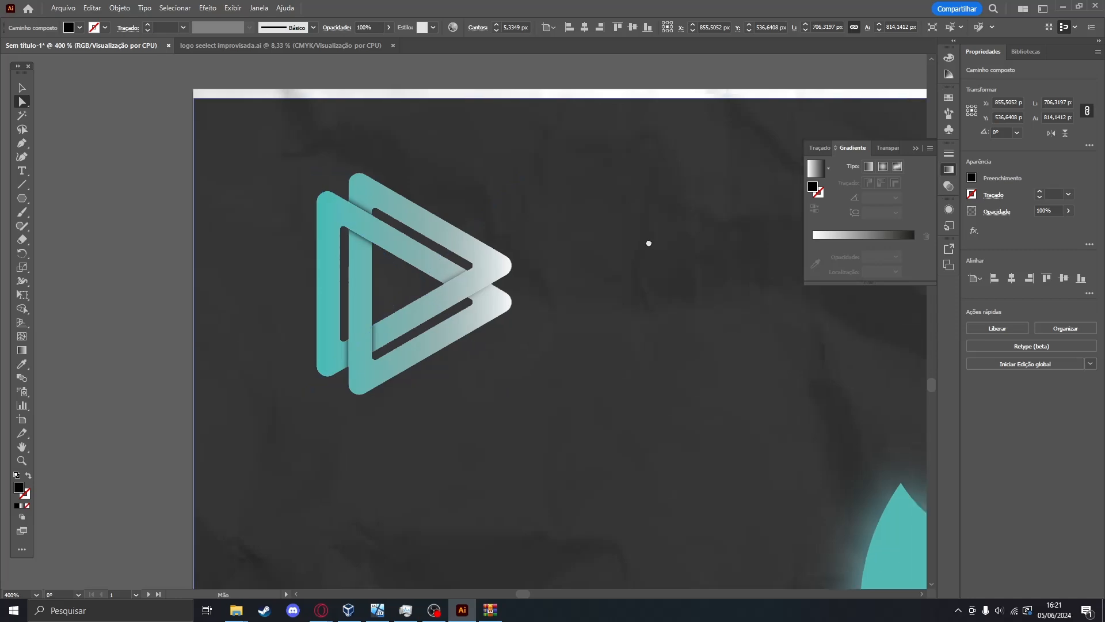
{"action": "scroll", "coordinate": [654, 227], "scroll_direction": "up", "scroll_amount": 5}
{"action": "scroll", "coordinate": [383, 293], "scroll_direction": "down", "scroll_amount": 2}
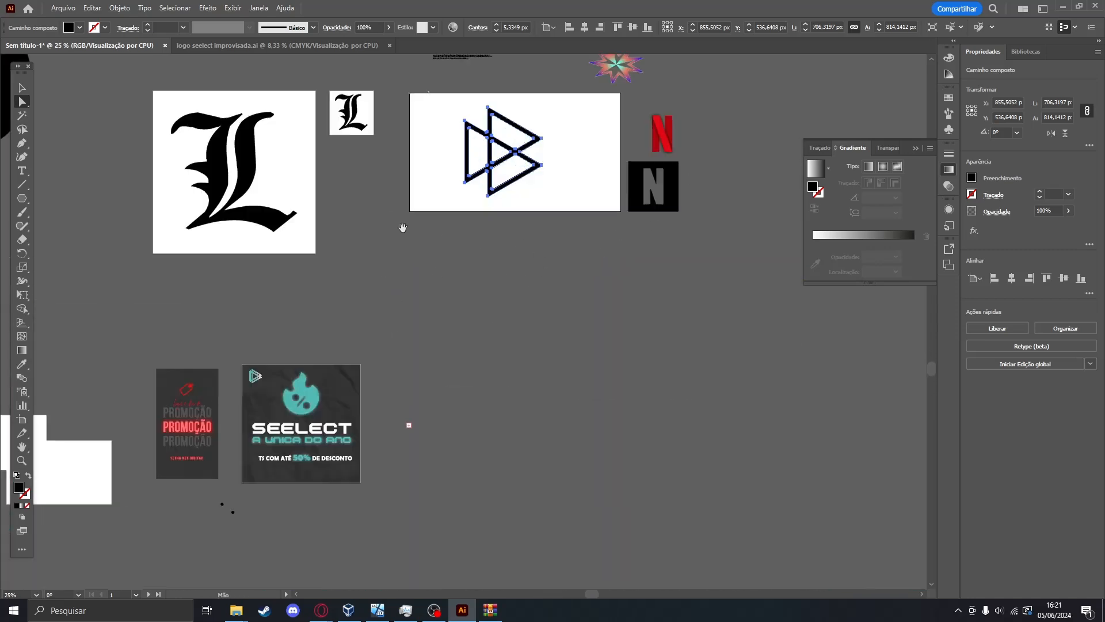
{"action": "scroll", "coordinate": [592, 279], "scroll_direction": "up", "scroll_amount": 5}
{"action": "left_click_drag", "start_coordinate": [589, 275], "coordinate": [932, 390]}
{"action": "scroll", "coordinate": [561, 227], "scroll_direction": "down", "scroll_amount": 1}
{"action": "left_click_drag", "start_coordinate": [389, 56], "coordinate": [433, 234]}
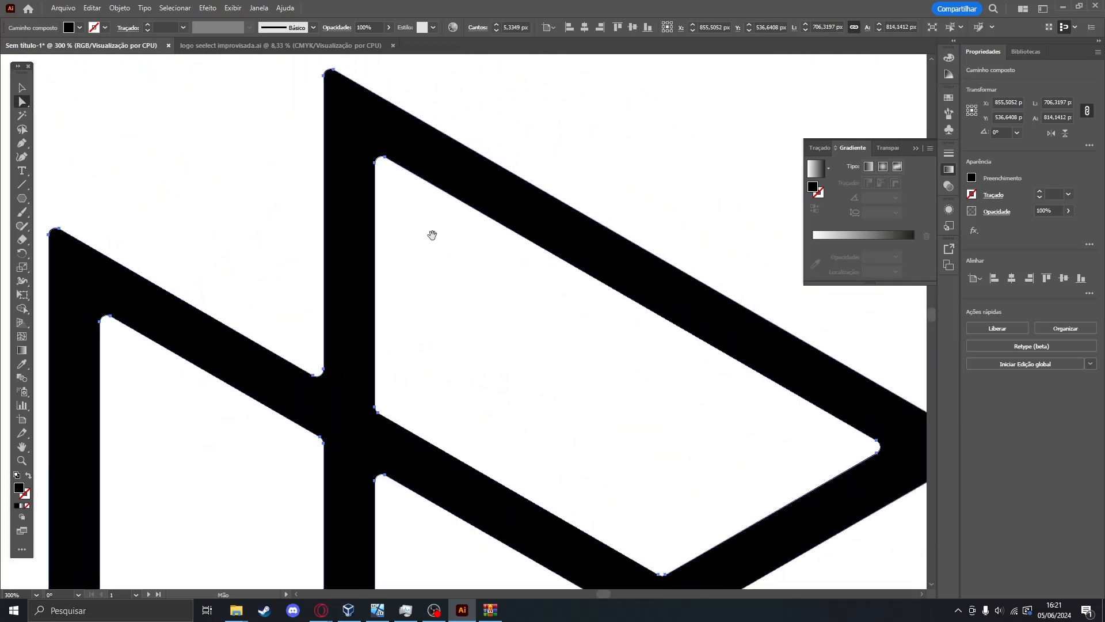
{"action": "left_click_drag", "start_coordinate": [381, 166], "coordinate": [391, 180]}
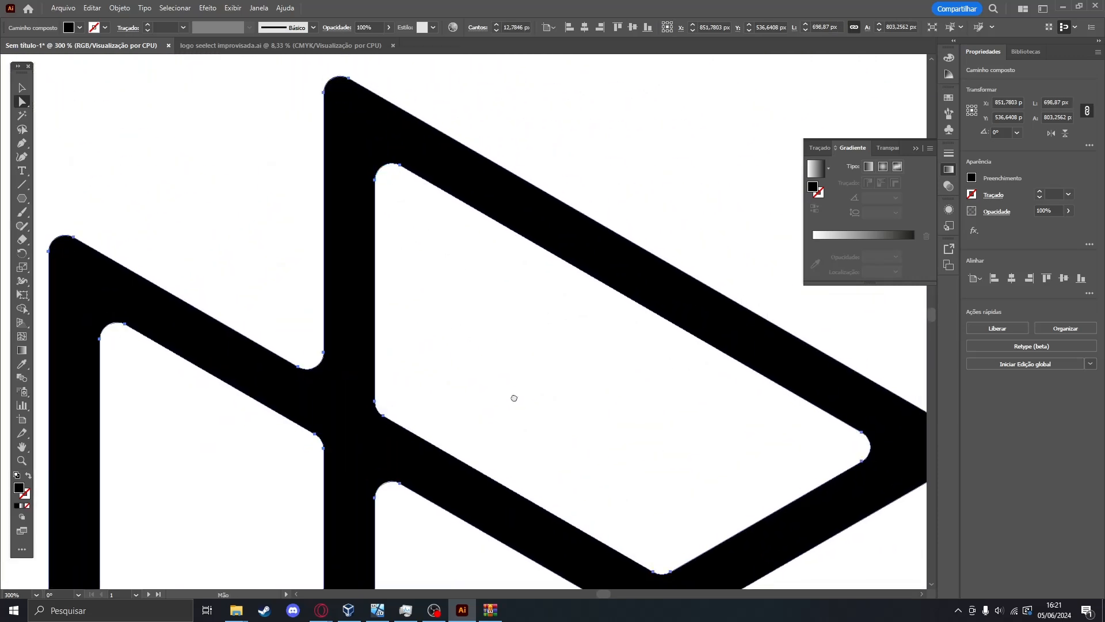
Make the three corners of the central triangular opening sharp again with a 0 px radius and deselect the logo.
{"action": "left_click_drag", "start_coordinate": [513, 395], "coordinate": [550, 158]}
{"action": "double_click", "coordinate": [456, 235]}
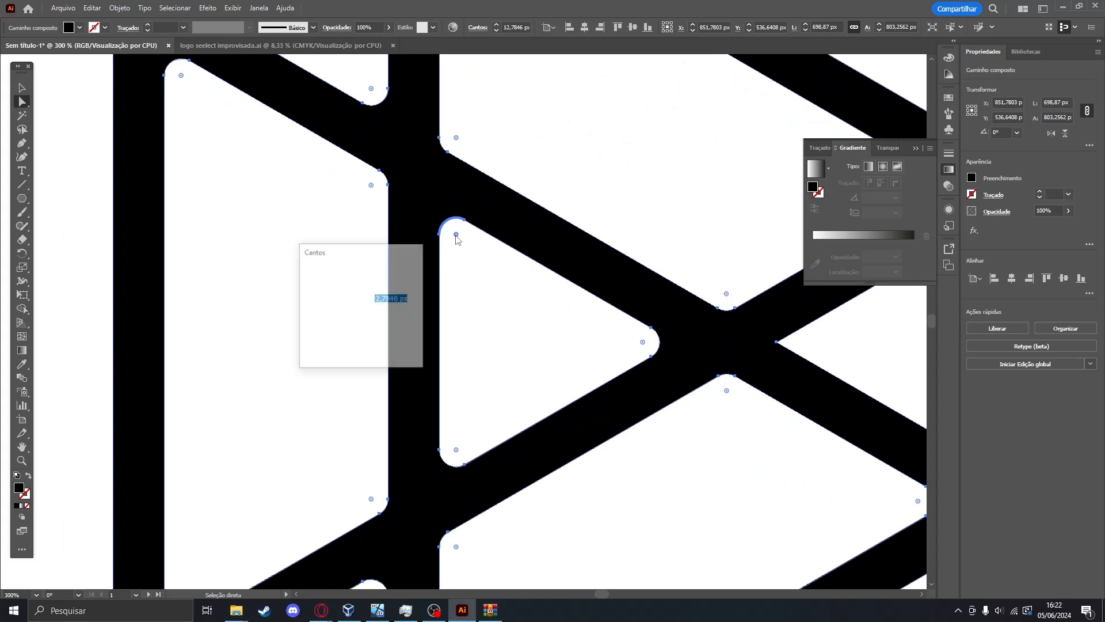
{"action": "key", "text": "Escape"}
{"action": "left_click_drag", "start_coordinate": [456, 236], "coordinate": [433, 184]}
{"action": "double_click", "coordinate": [457, 452]}
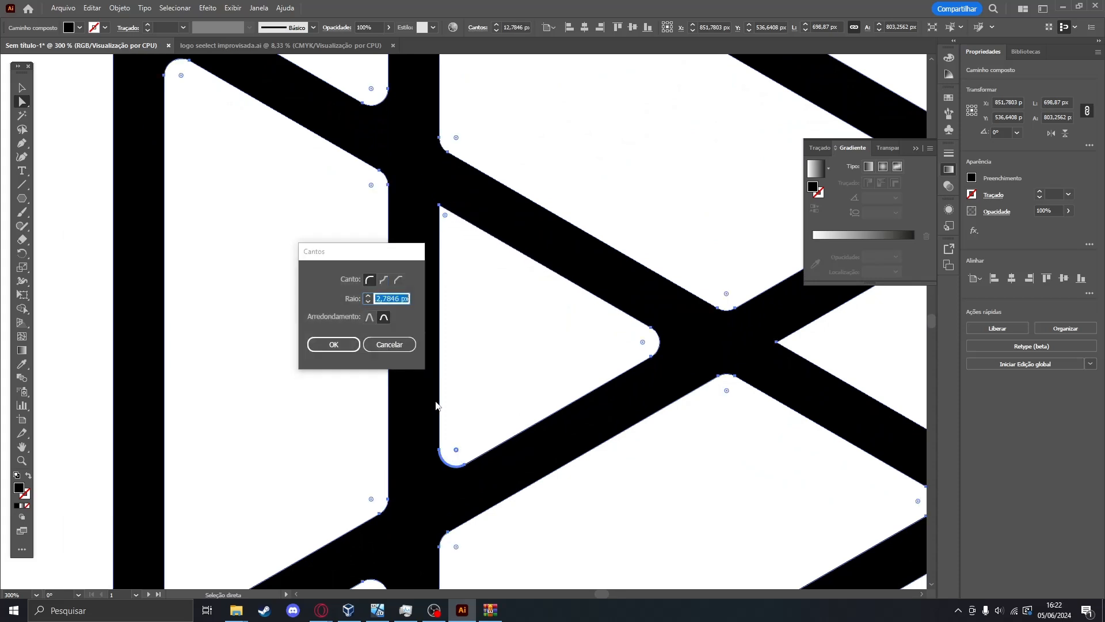
{"action": "key", "text": "Escape"}
{"action": "left_click_drag", "start_coordinate": [457, 454], "coordinate": [432, 507]}
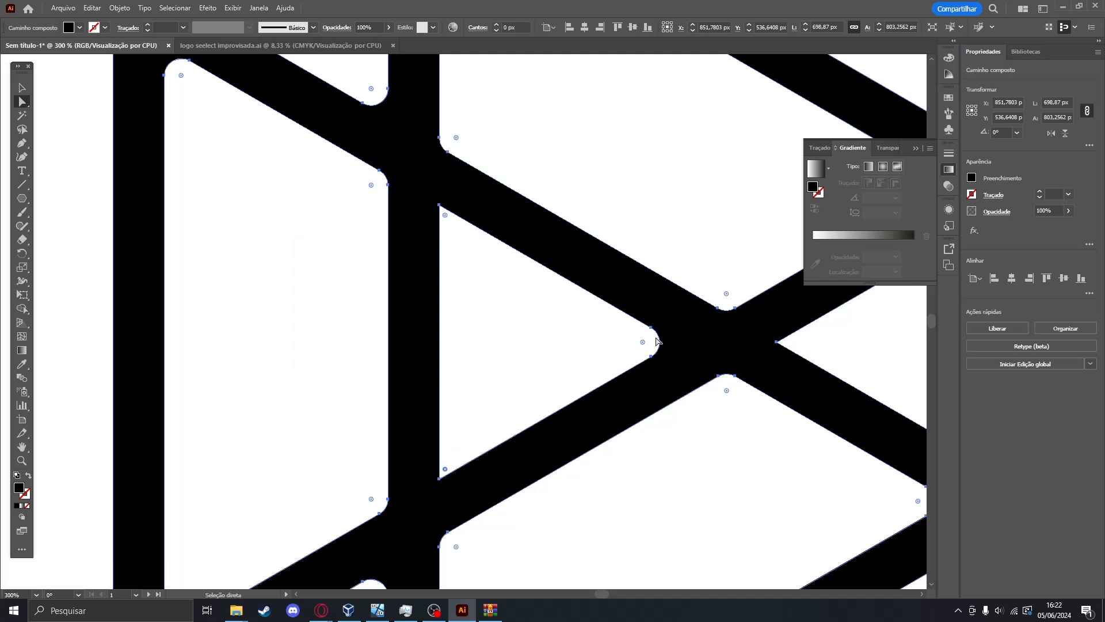
{"action": "left_click_drag", "start_coordinate": [643, 346], "coordinate": [752, 340]}
{"action": "key", "text": "ctrl+1"}
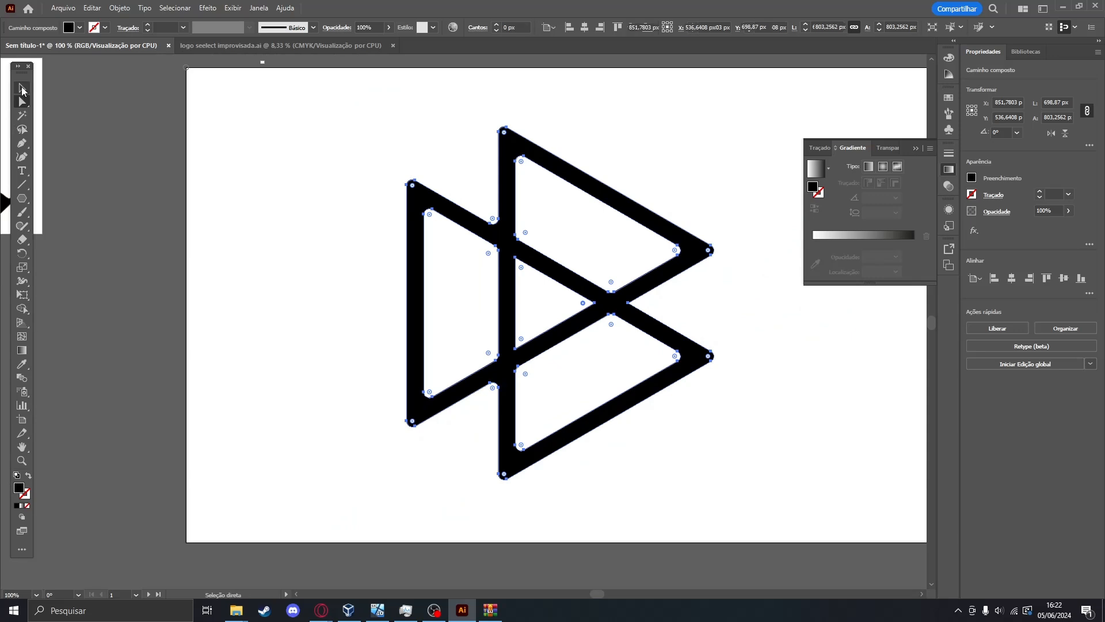
{"action": "left_click", "coordinate": [22, 87]}
{"action": "left_click", "coordinate": [456, 266]}
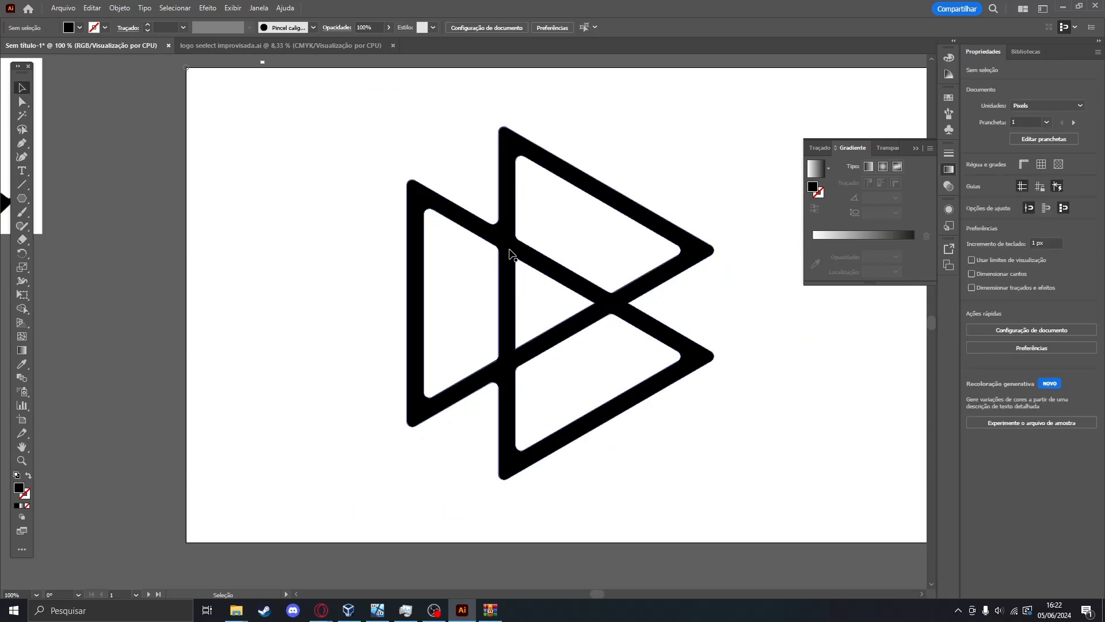
Shift the logo down and left and give it a linear gradient fill starting in bright green (#15ff45).
{"action": "left_click_drag", "start_coordinate": [507, 260], "coordinate": [436, 282]}
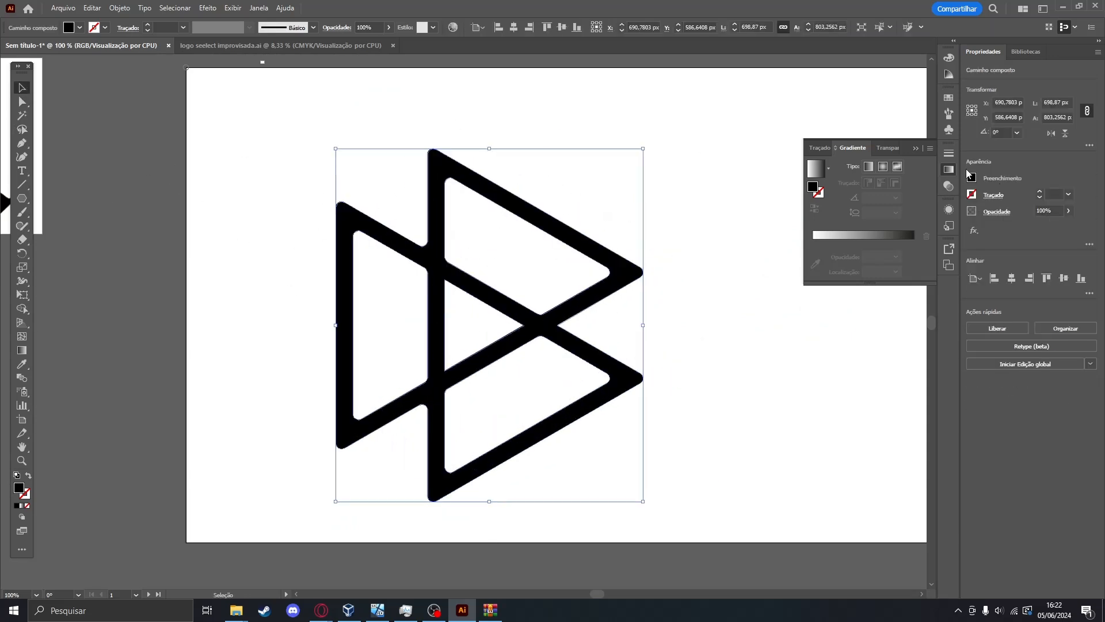
{"action": "left_click", "coordinate": [948, 168]}
{"action": "left_click", "coordinate": [948, 168]}
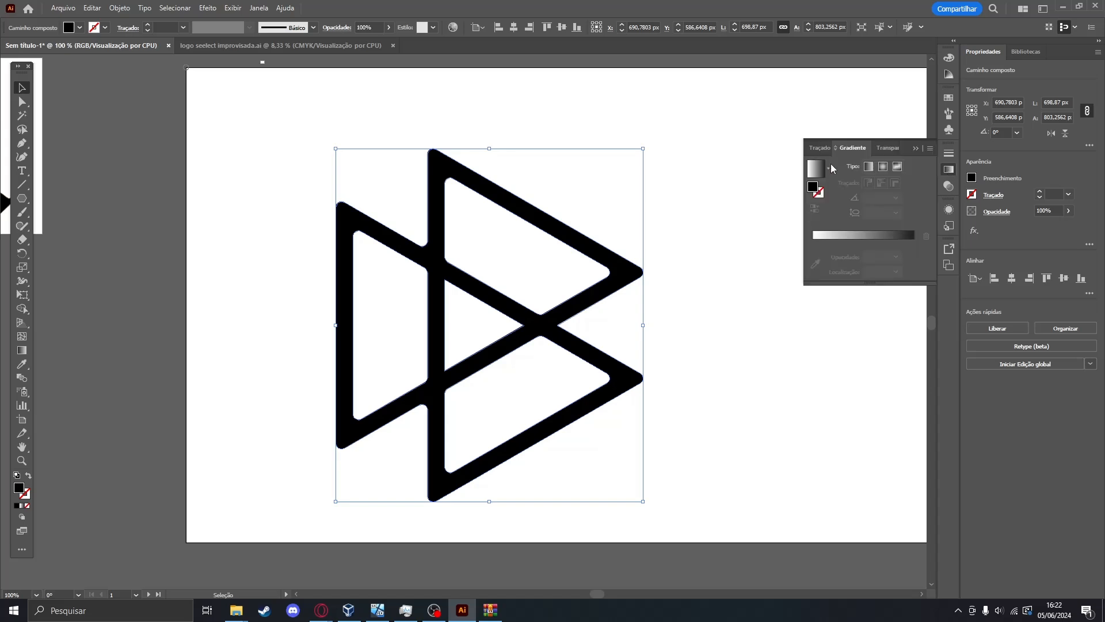
{"action": "left_click", "coordinate": [870, 167]}
{"action": "left_click", "coordinate": [813, 256]}
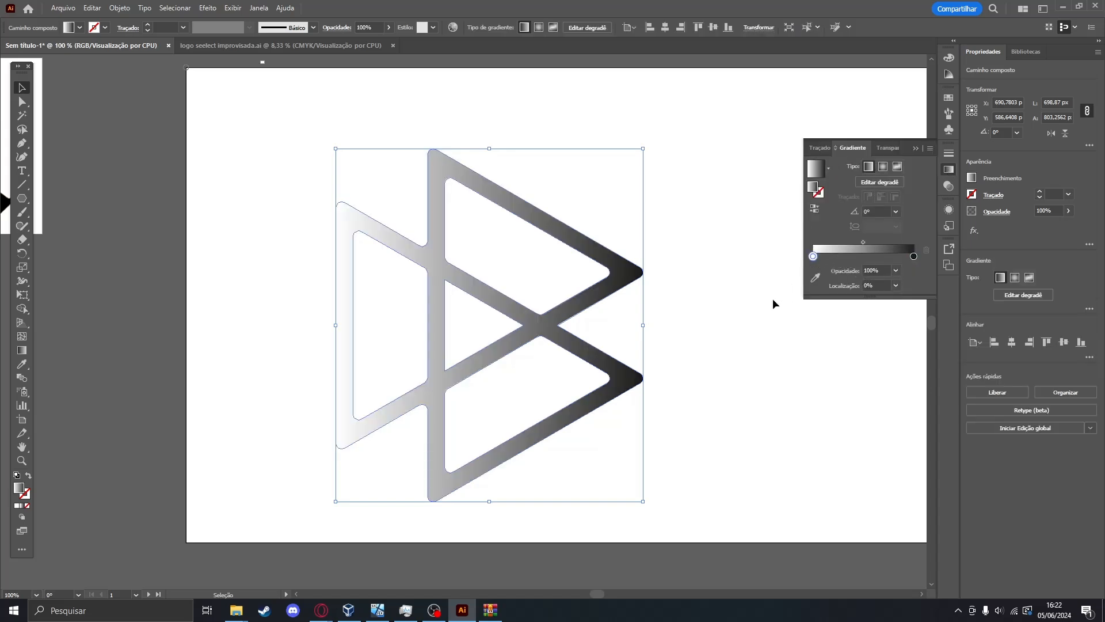
{"action": "double_click", "coordinate": [813, 256]}
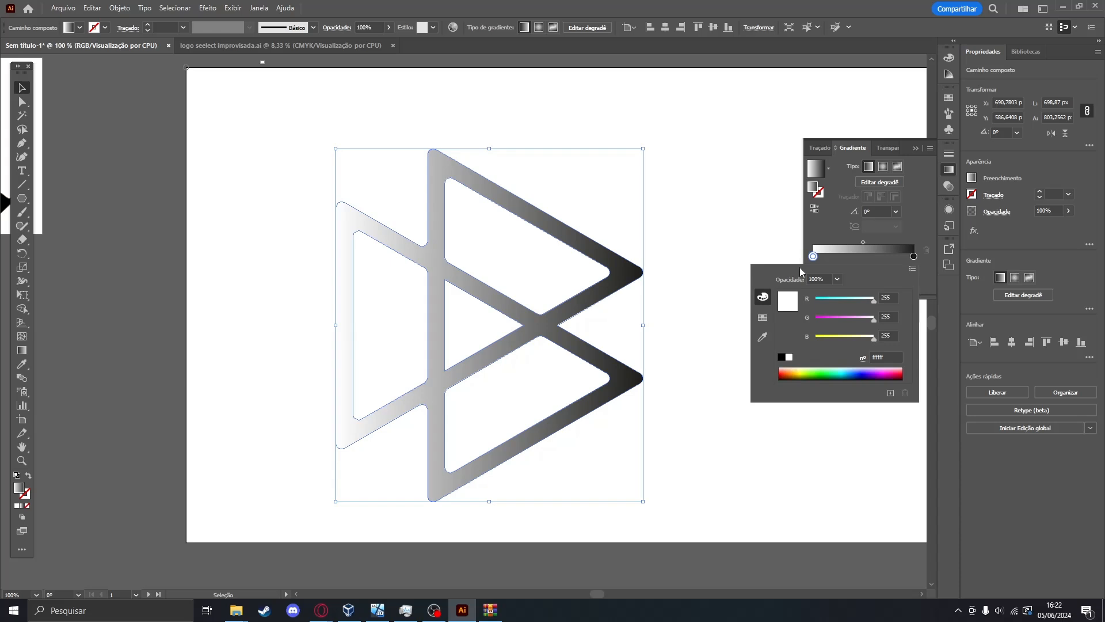
{"action": "left_click", "coordinate": [826, 372]}
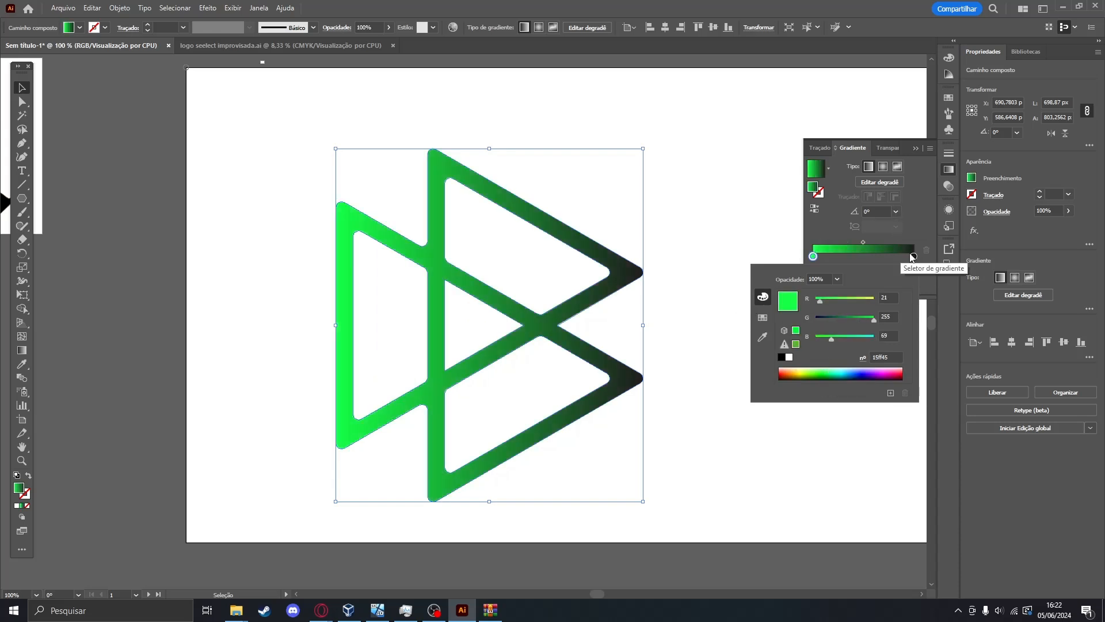
{"action": "key", "text": "Escape"}
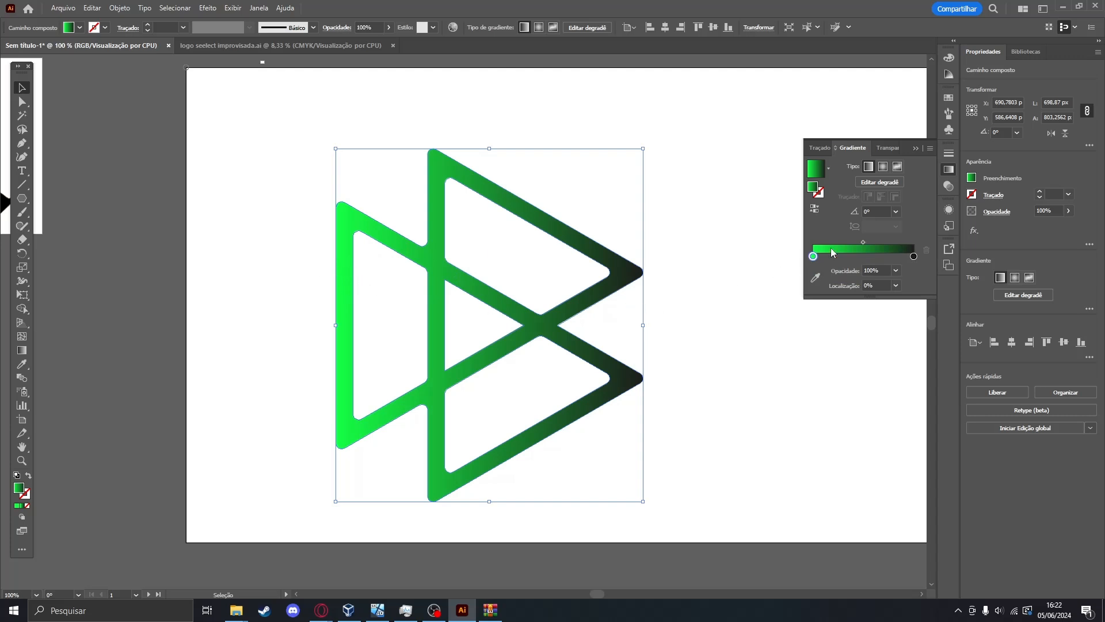
Set the gradient's end stop to white with 70% opacity and deselect the logo.
{"action": "left_click", "coordinate": [914, 257]}
{"action": "double_click", "coordinate": [914, 258]}
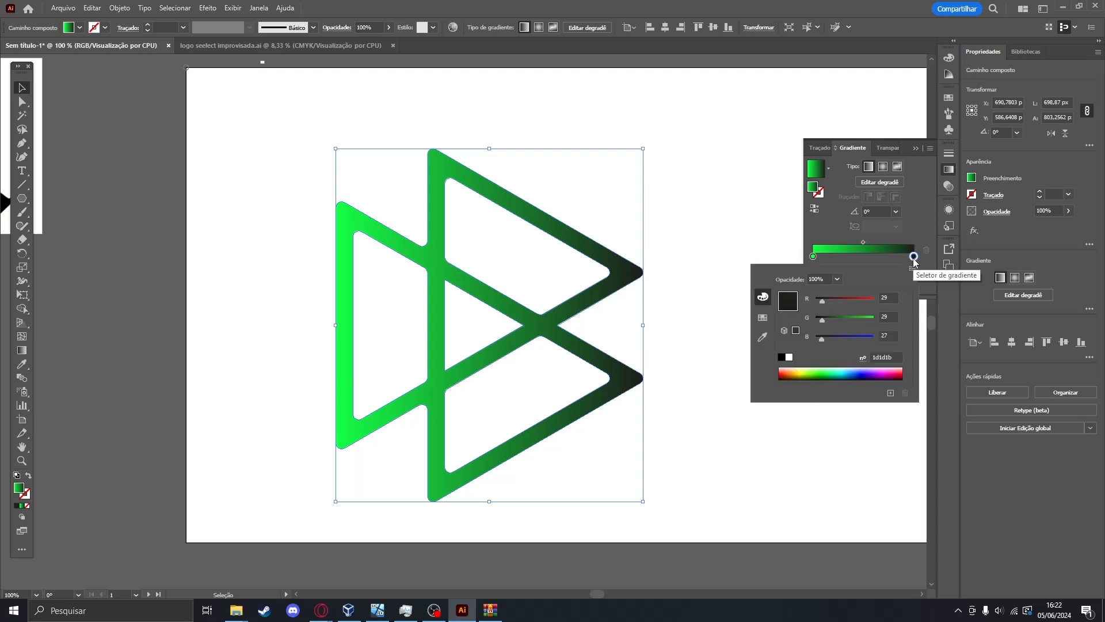
{"action": "left_click", "coordinate": [789, 357]}
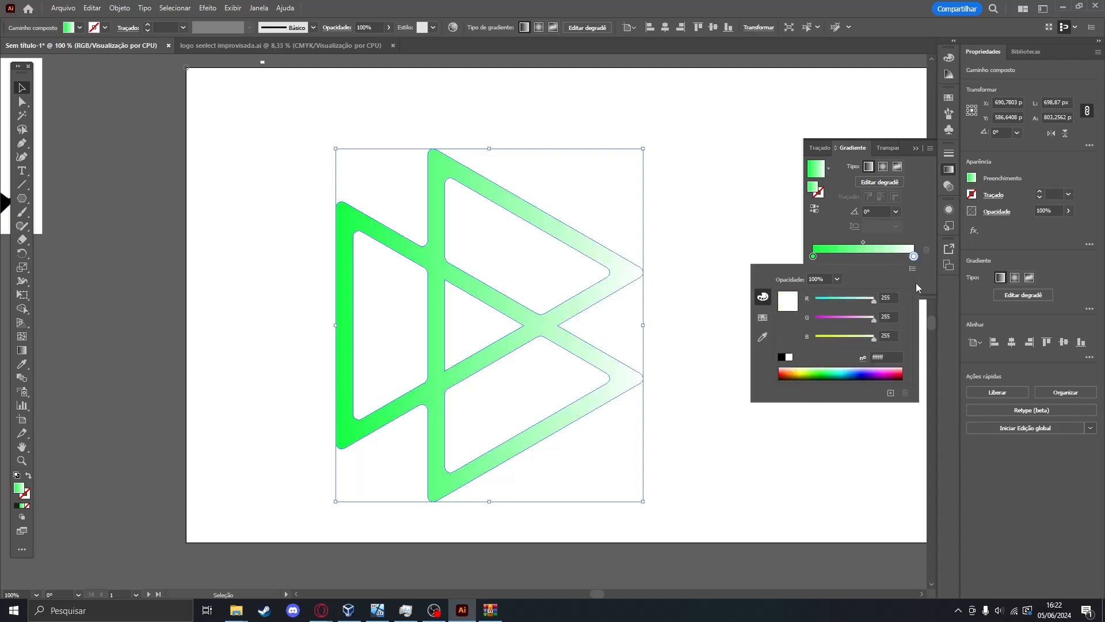
{"action": "left_click", "coordinate": [909, 228]}
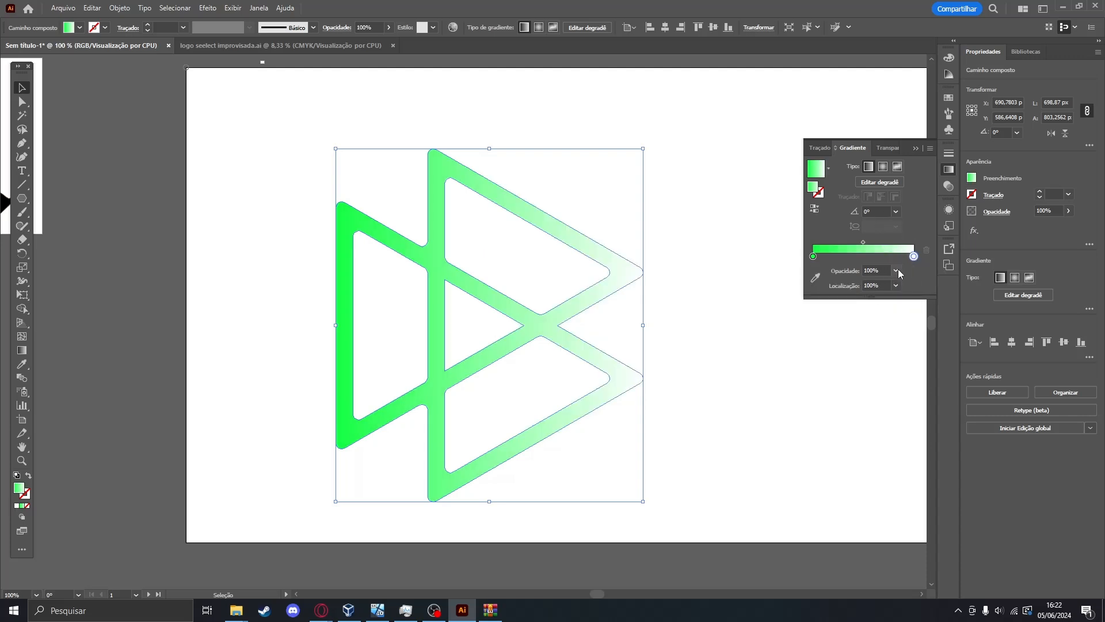
{"action": "left_click", "coordinate": [896, 271]}
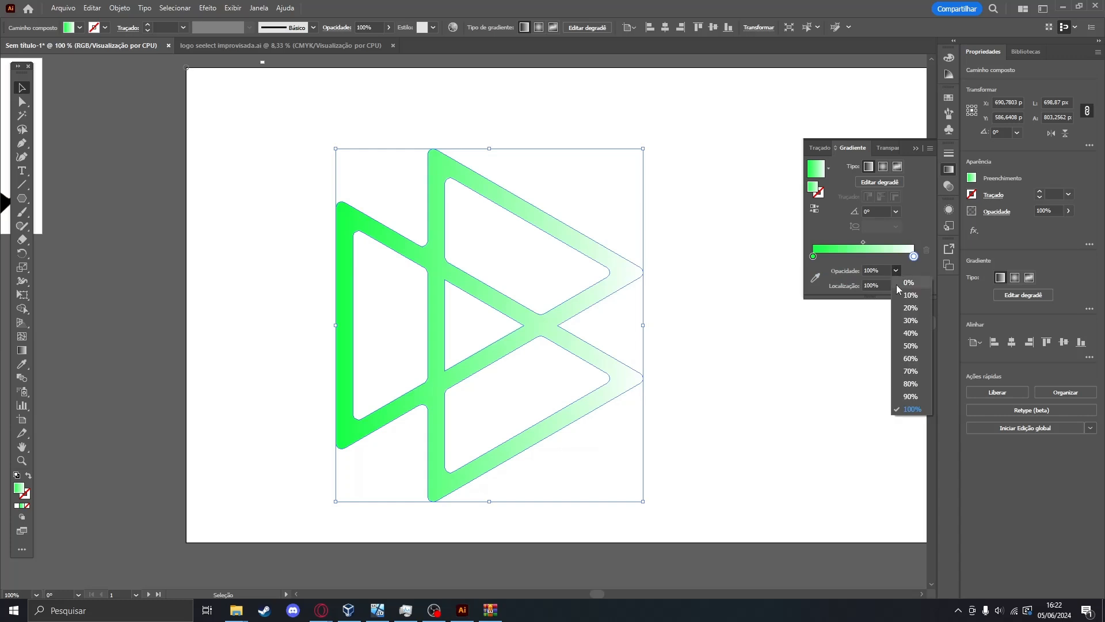
{"action": "left_click", "coordinate": [910, 371]}
{"action": "left_click", "coordinate": [793, 372]}
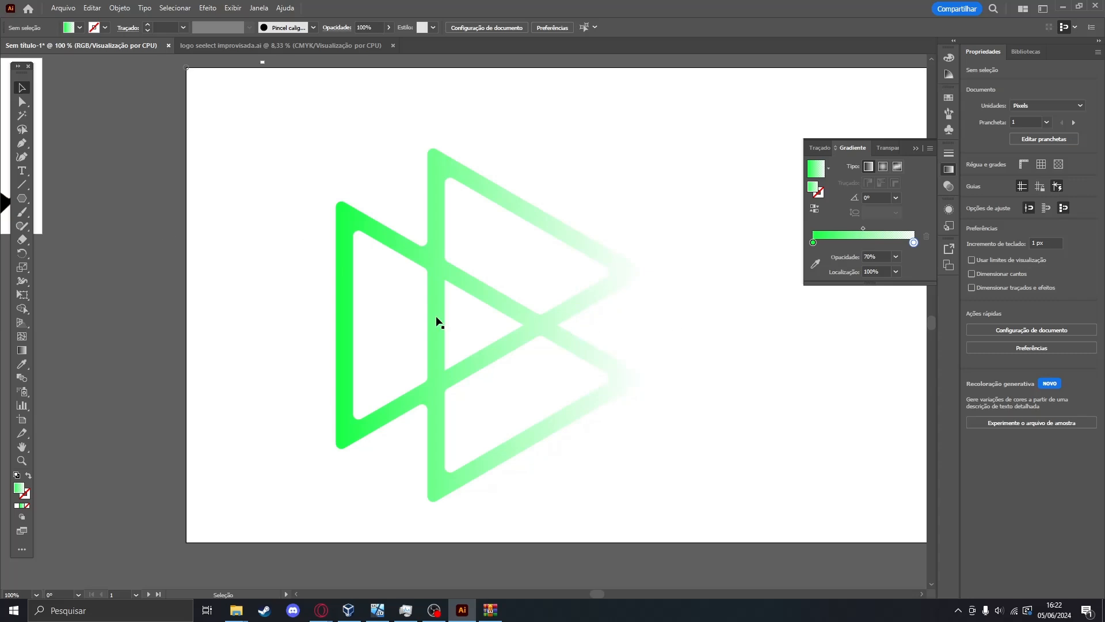
Move the gradient logo off the artboard onto the empty dark canvas, clear of the sample text, and deselect it.
{"action": "scroll", "coordinate": [222, 261], "scroll_direction": "left", "scroll_amount": 5}
{"action": "left_click_drag", "start_coordinate": [708, 400], "coordinate": [568, 178]}
{"action": "left_click_drag", "start_coordinate": [438, 133], "coordinate": [266, 423]}
{"action": "left_click_drag", "start_coordinate": [484, 402], "coordinate": [166, 148]}
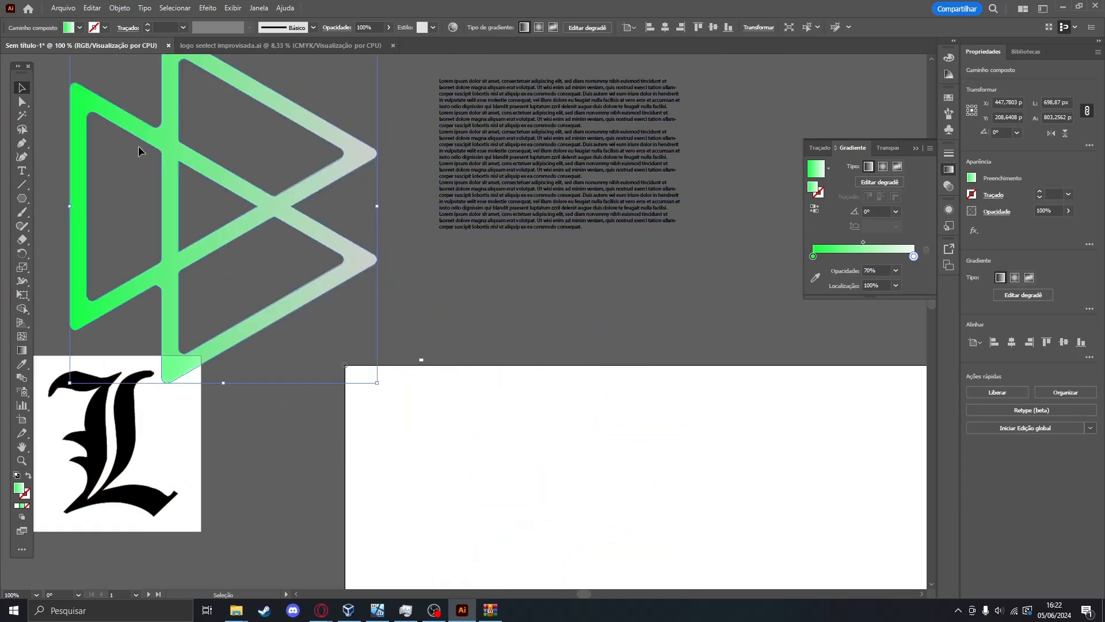
{"action": "left_click_drag", "start_coordinate": [457, 217], "coordinate": [611, 310]}
{"action": "left_click_drag", "start_coordinate": [485, 328], "coordinate": [607, 270]}
{"action": "left_click", "coordinate": [506, 259]}
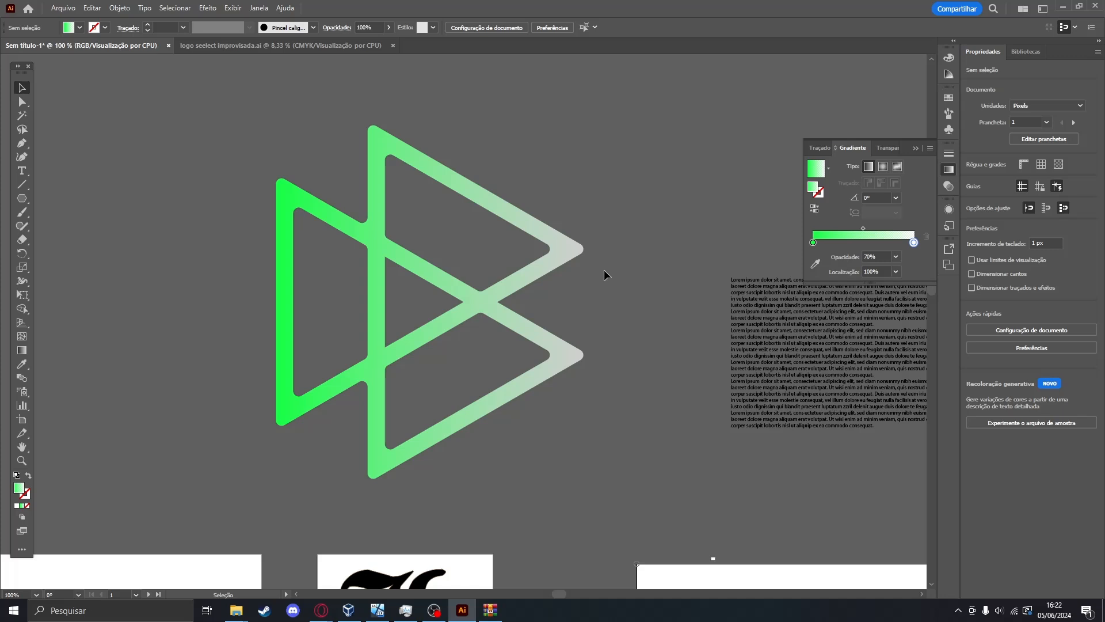
Copy the small triangle logo image from the SEELECT flyer and paste it beside the green logo.
{"action": "scroll", "coordinate": [283, 388], "scroll_direction": "up", "scroll_amount": 1}
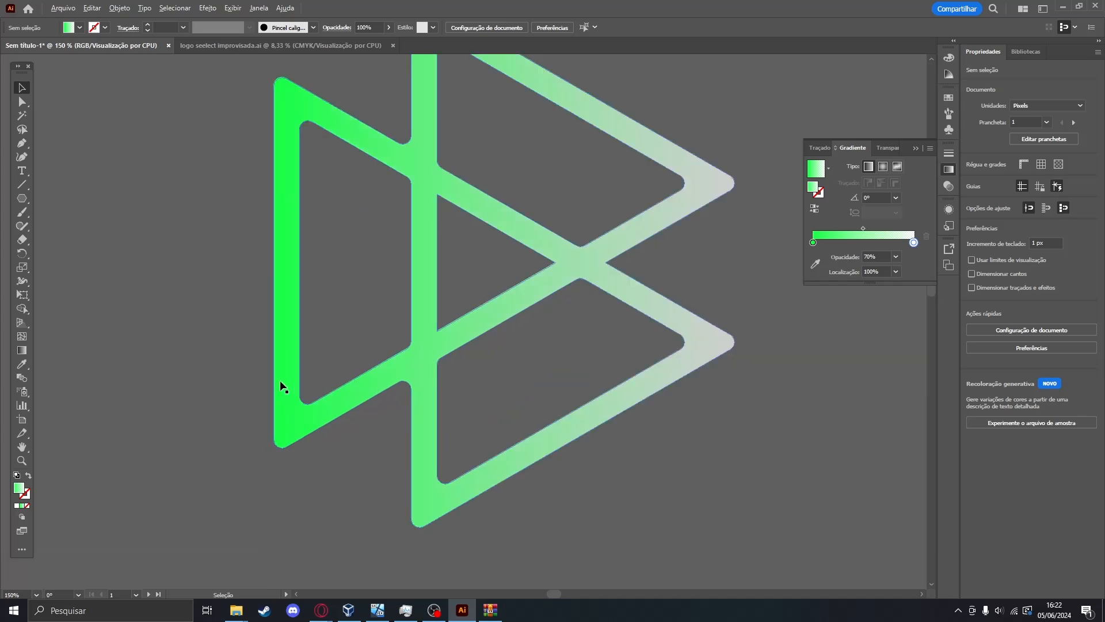
{"action": "left_click_drag", "start_coordinate": [196, 211], "coordinate": [236, 297]}
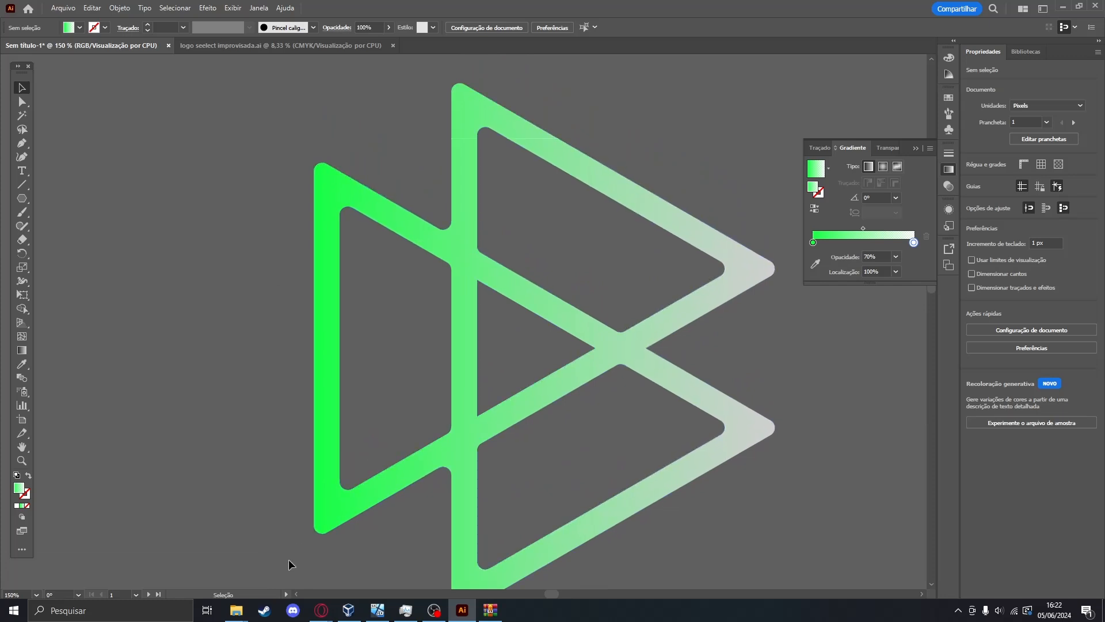
{"action": "scroll", "coordinate": [354, 445], "scroll_direction": "down", "scroll_amount": 5}
{"action": "left_click_drag", "start_coordinate": [434, 383], "coordinate": [520, 37]}
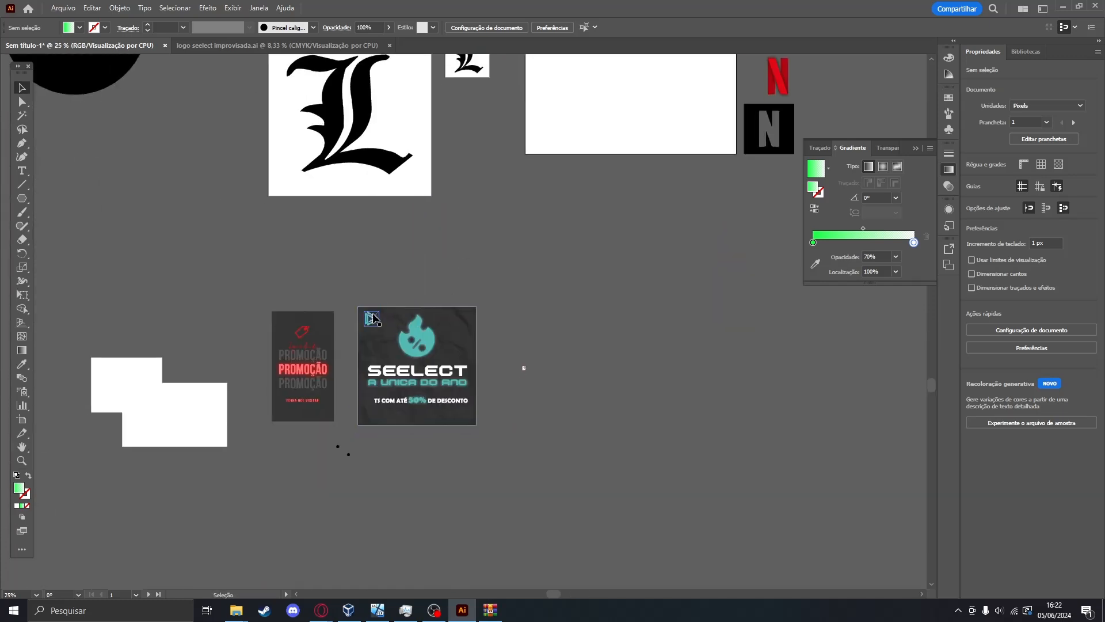
{"action": "left_click", "coordinate": [373, 320]}
{"action": "key", "text": "v"}
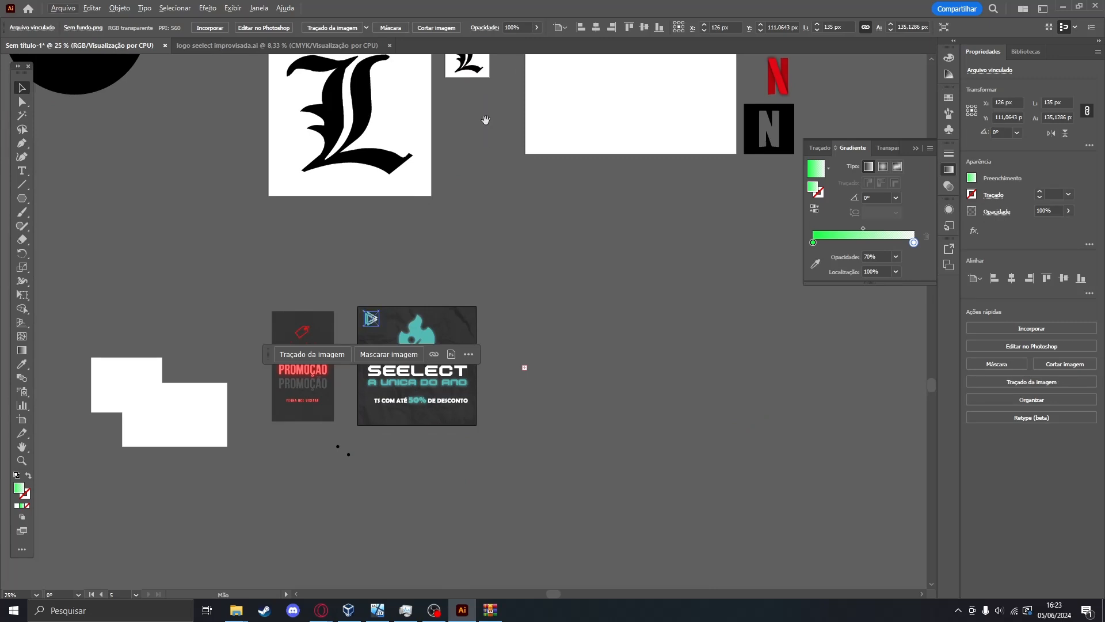
{"action": "scroll", "coordinate": [486, 118], "scroll_direction": "up", "scroll_amount": 8}
{"action": "scroll", "coordinate": [426, 265], "scroll_direction": "left", "scroll_amount": 2}
{"action": "scroll", "coordinate": [426, 269], "scroll_direction": "up", "scroll_amount": 4}
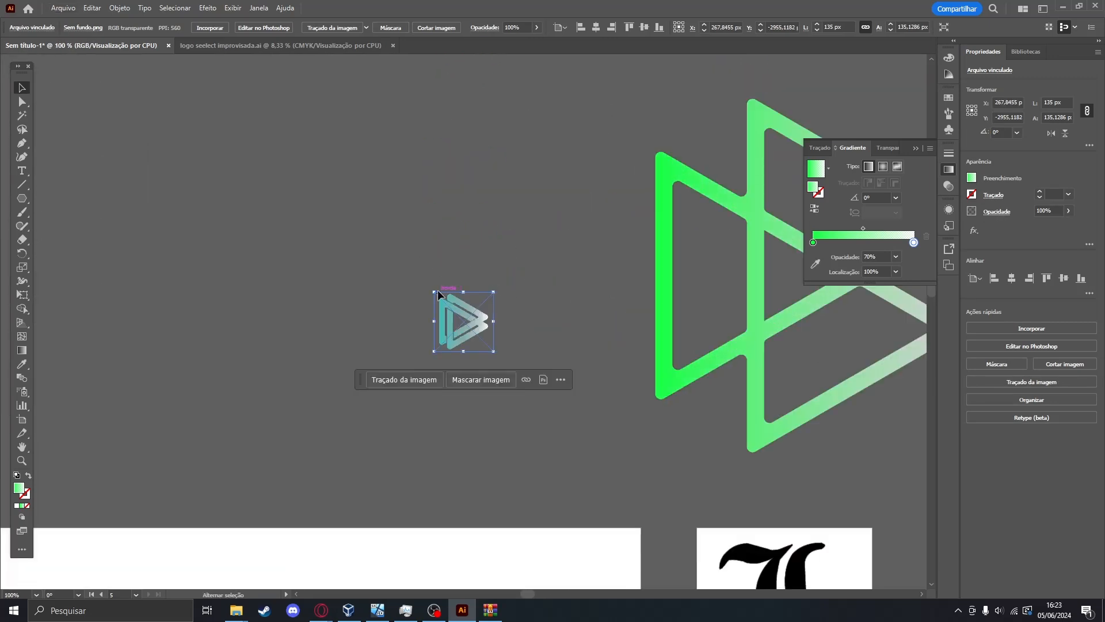
Enlarge the pasted reference logo proportionally to about 573 by 574 px and deselect it.
{"action": "left_click_drag", "start_coordinate": [434, 292], "coordinate": [241, 98]}
{"action": "left_click_drag", "start_coordinate": [573, 218], "coordinate": [296, 113]}
{"action": "left_click", "coordinate": [423, 333]}
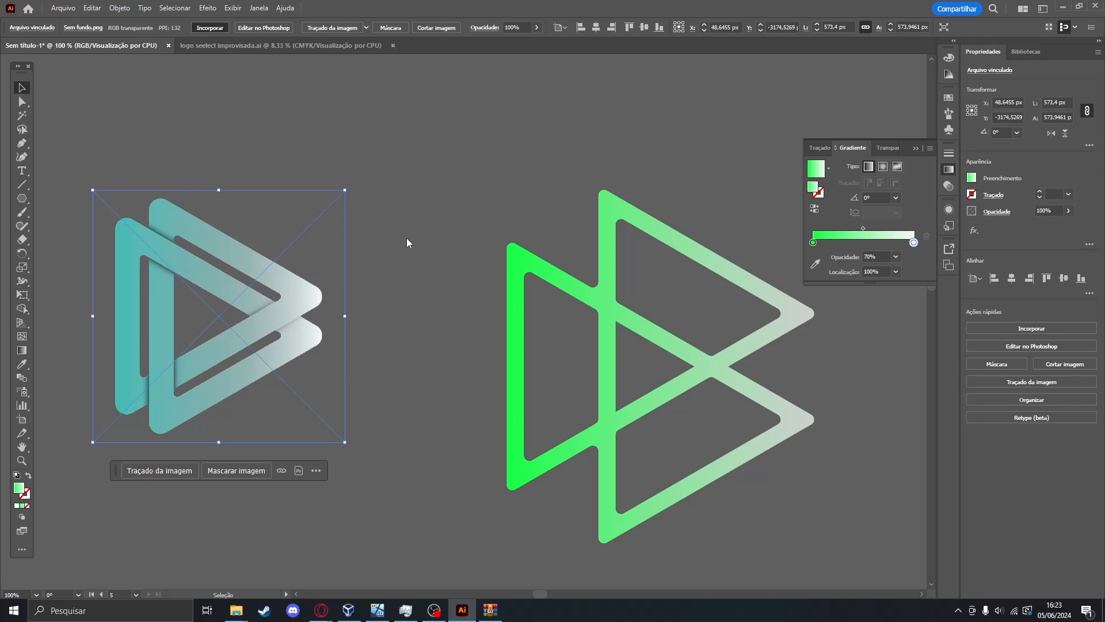
{"action": "key", "text": "ctrl+shift+a"}
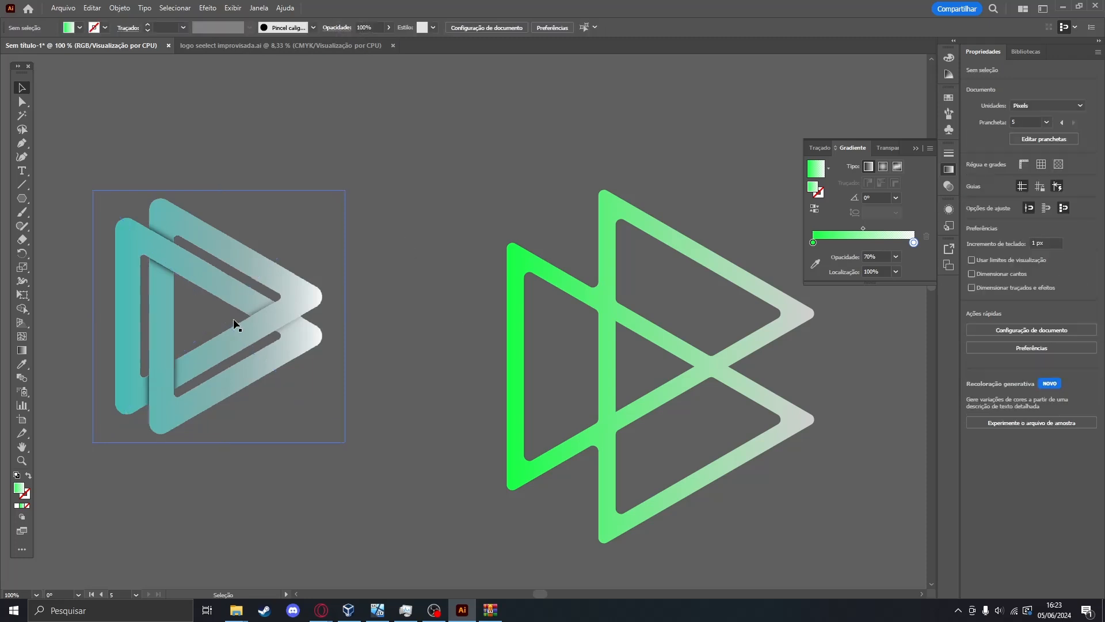
Draw a closed four-sided Pen patch, about 132 by 112 px, along the diagonal bar over its upper-left crossing with the vertical bar.
{"action": "left_click_drag", "start_coordinate": [426, 310], "coordinate": [371, 337]}
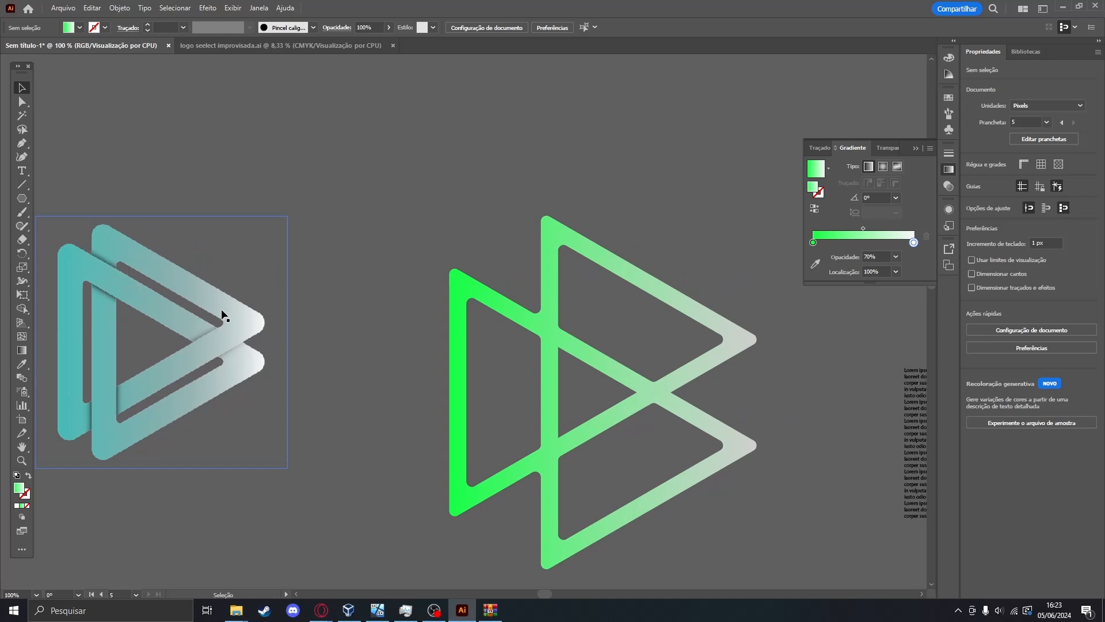
{"action": "scroll", "coordinate": [395, 340], "scroll_direction": "up", "scroll_amount": 3}
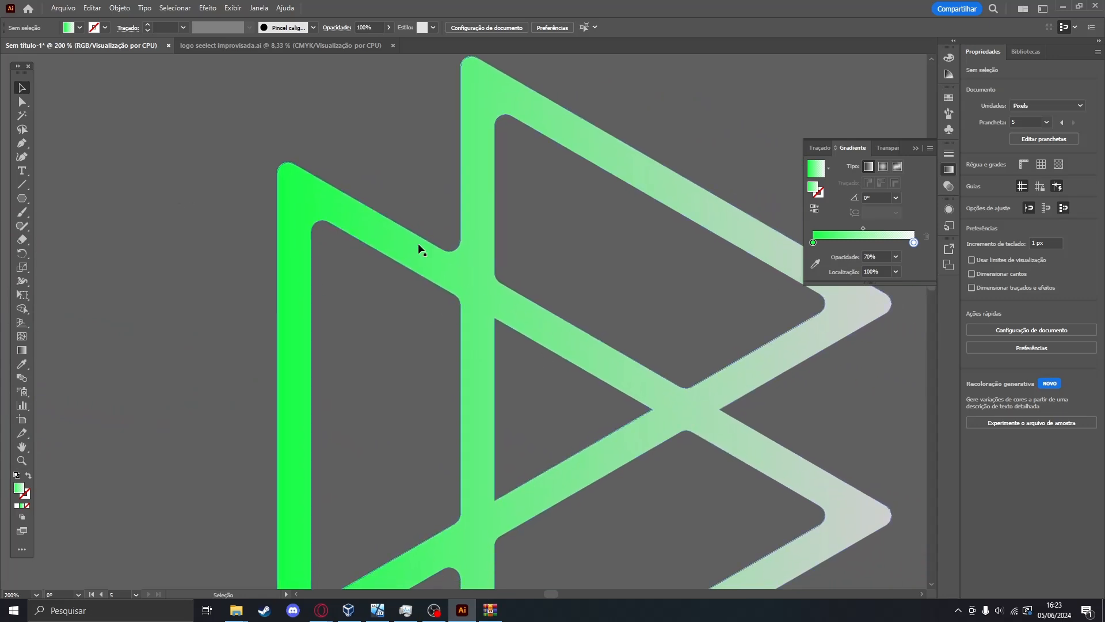
{"action": "left_click", "coordinate": [23, 203]}
{"action": "left_click", "coordinate": [22, 157]}
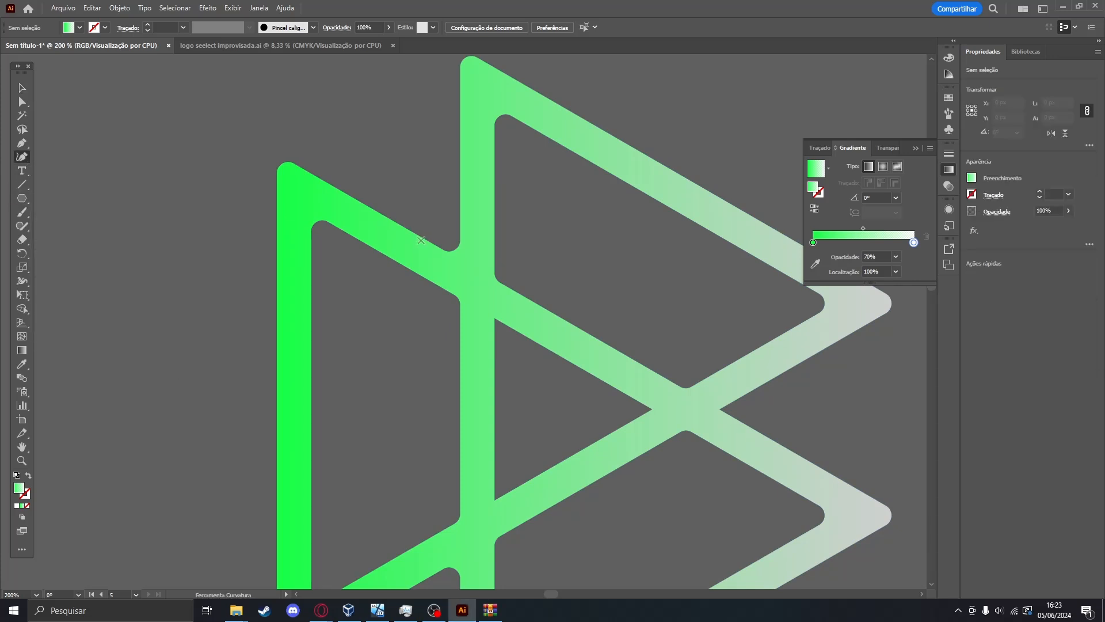
{"action": "scroll", "coordinate": [428, 252], "scroll_direction": "up", "scroll_amount": 2}
{"action": "left_click", "coordinate": [21, 142]}
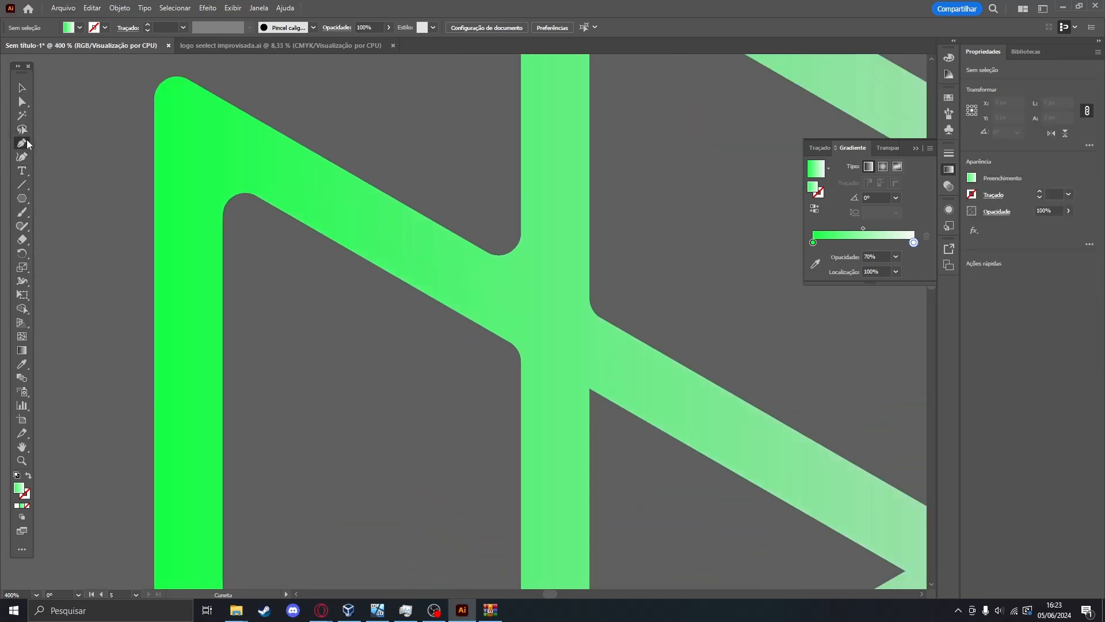
{"action": "left_click", "coordinate": [442, 226]}
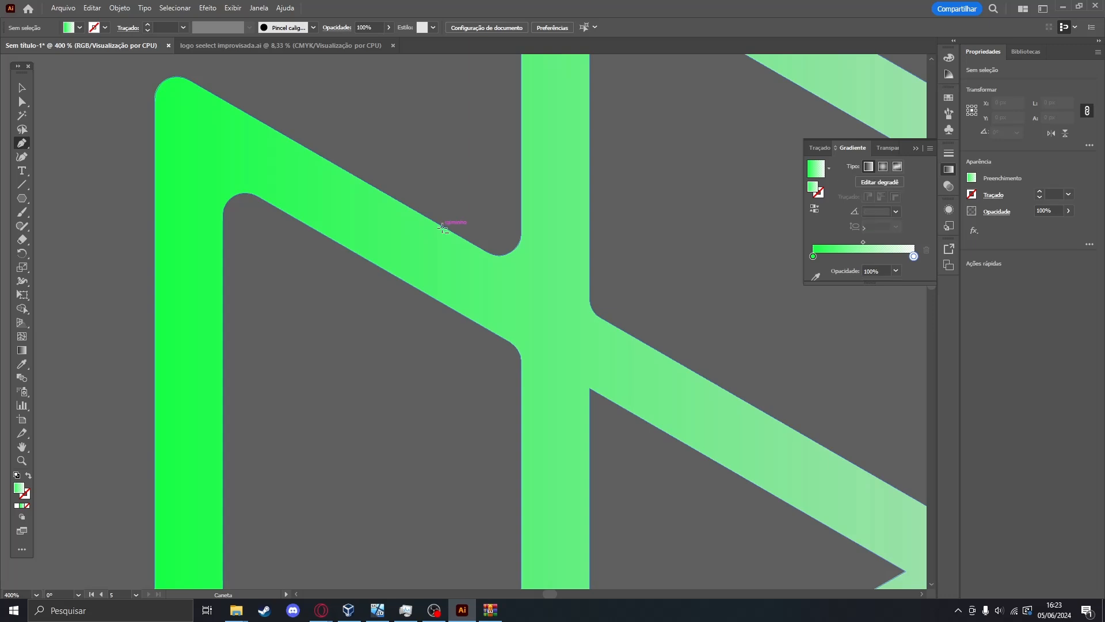
{"action": "left_click", "coordinate": [658, 351]}
{"action": "left_click", "coordinate": [649, 420]}
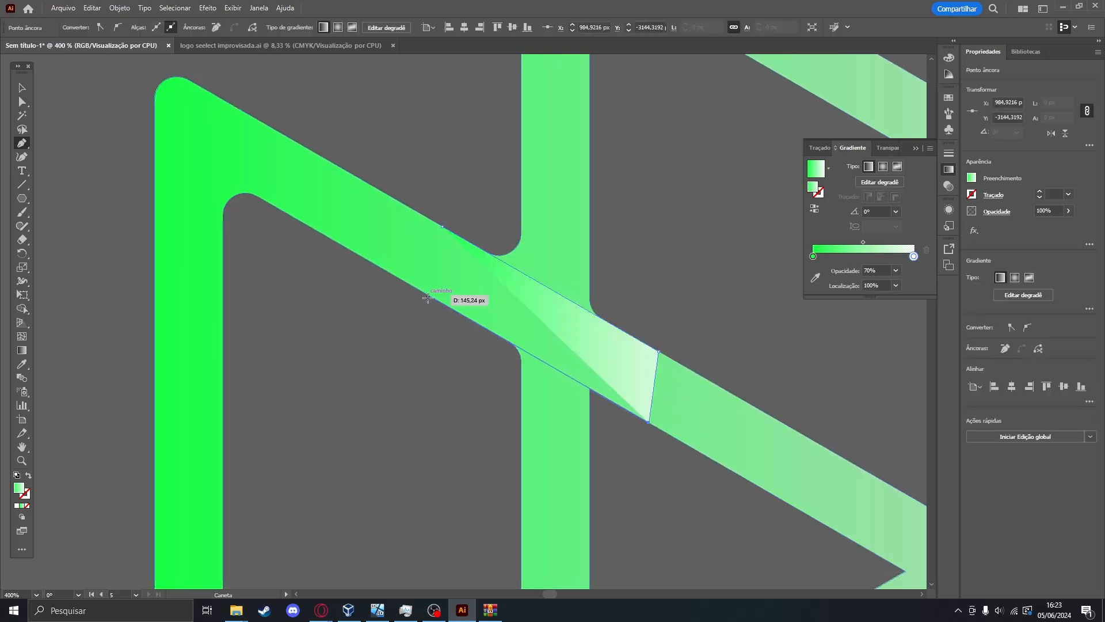
{"action": "left_click", "coordinate": [426, 294]}
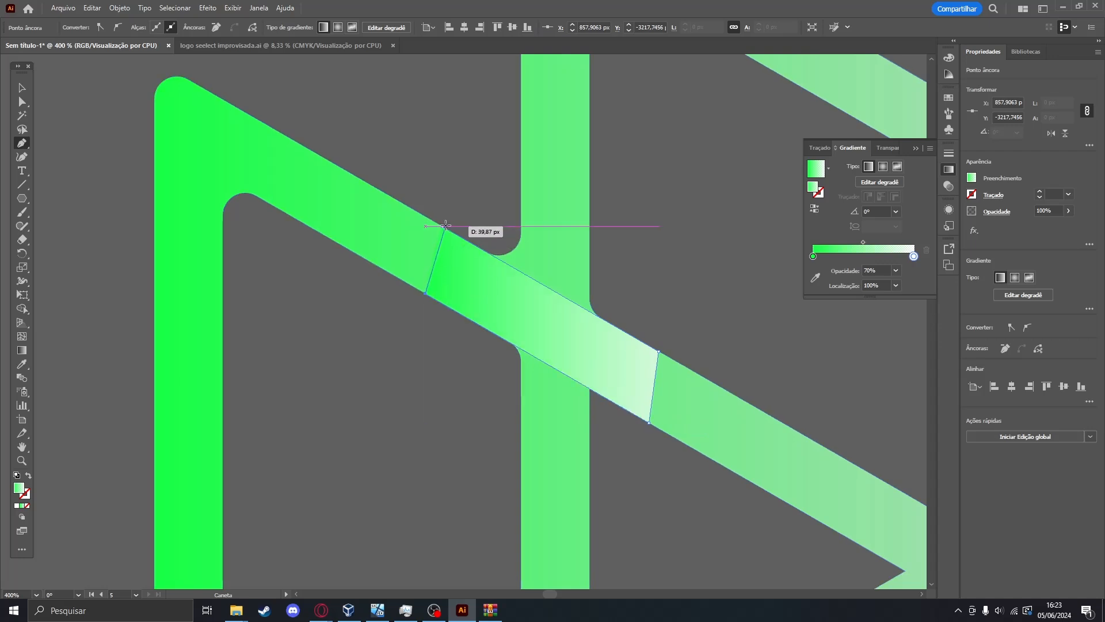
{"action": "left_click", "coordinate": [442, 226]}
{"action": "key", "text": "v"}
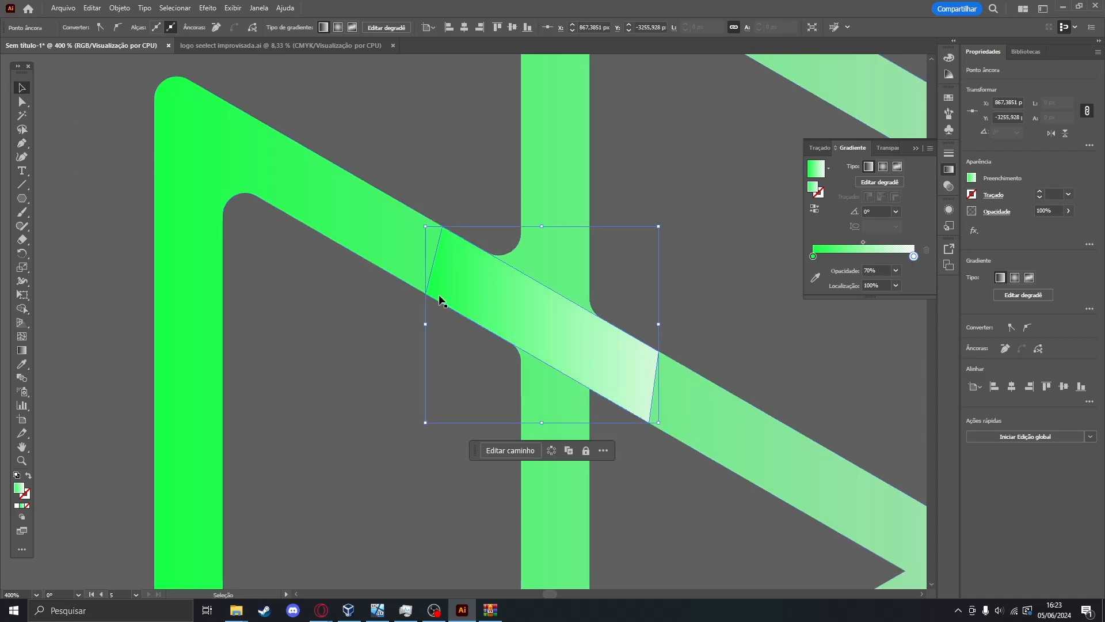
Apply the drop shadow effect (Sombra) to the patch over the bar crossing and deselect it.
{"action": "left_click", "coordinate": [730, 319]}
{"action": "left_click", "coordinate": [594, 322]}
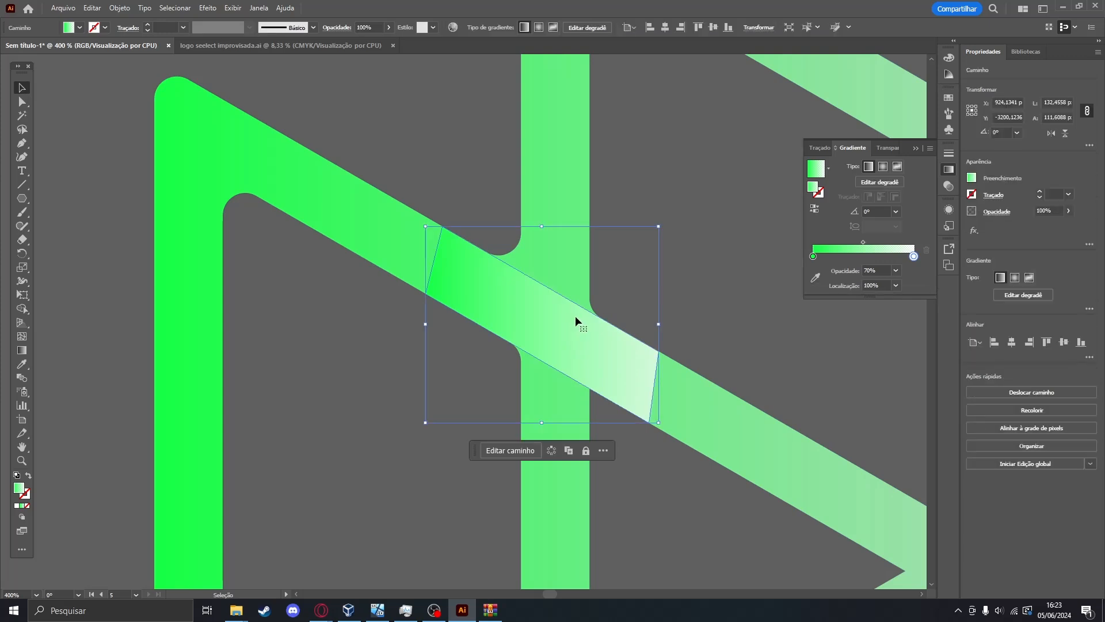
{"action": "left_click", "coordinate": [206, 9]}
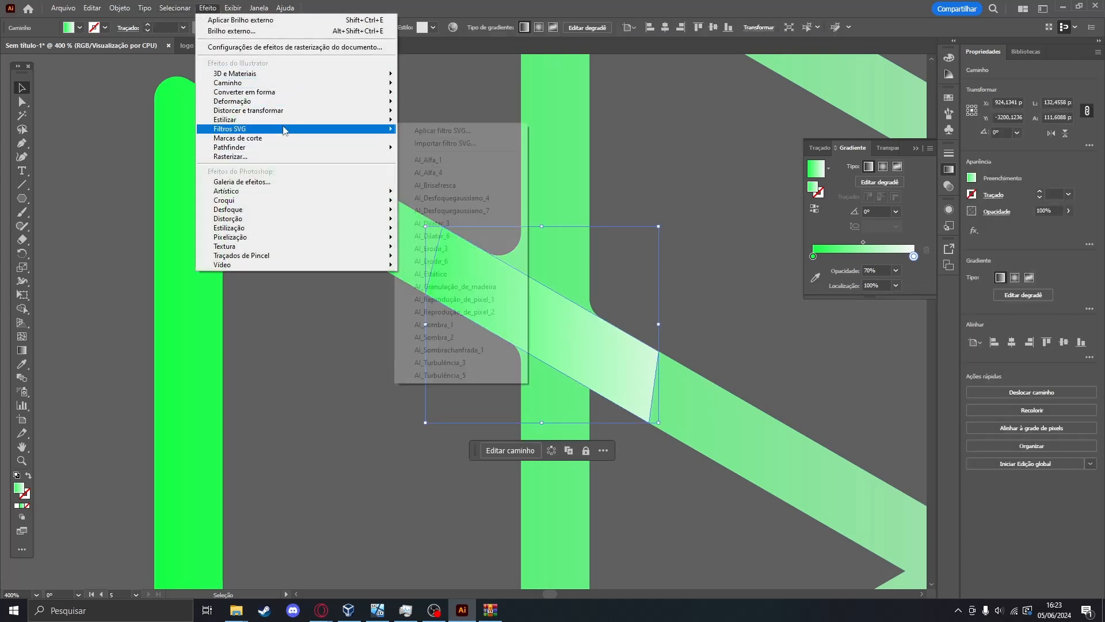
{"action": "mouse_move", "coordinate": [299, 119]}
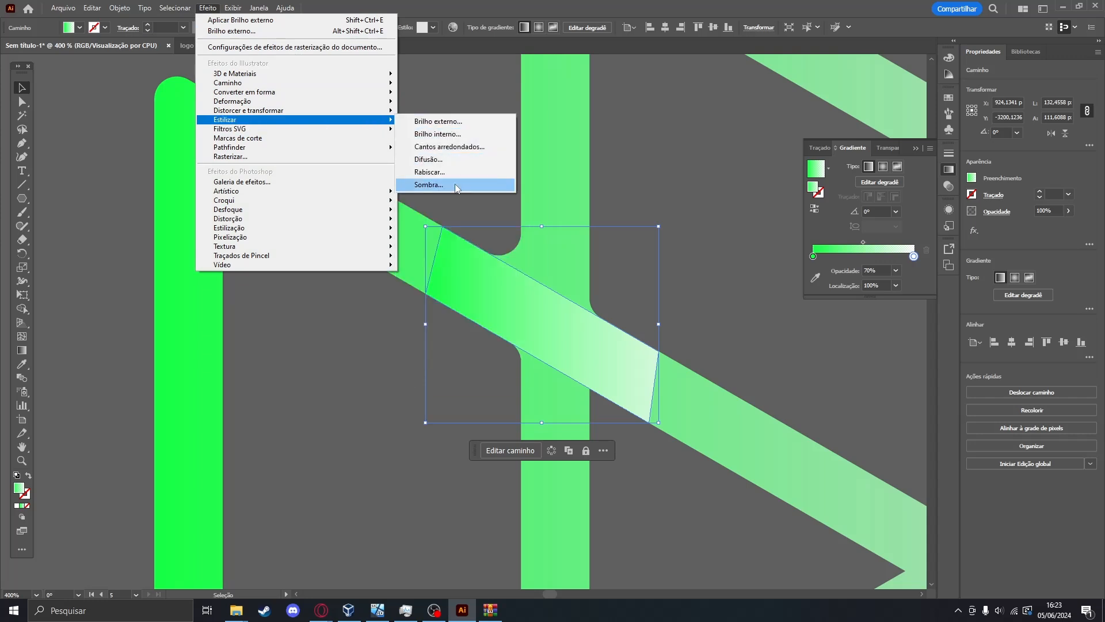
{"action": "left_click", "coordinate": [438, 184]}
{"action": "left_click", "coordinate": [190, 350]}
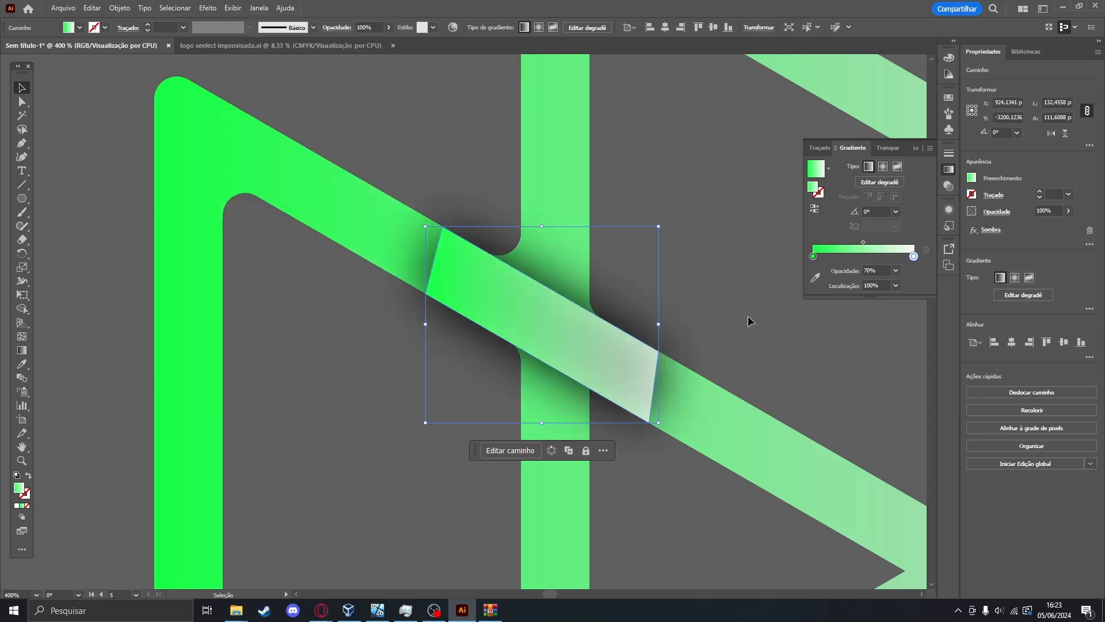
{"action": "left_click", "coordinate": [747, 315]}
{"action": "scroll", "coordinate": [674, 279], "scroll_direction": "down", "scroll_amount": 1}
{"action": "scroll", "coordinate": [674, 279], "scroll_direction": "down", "scroll_amount": 2}
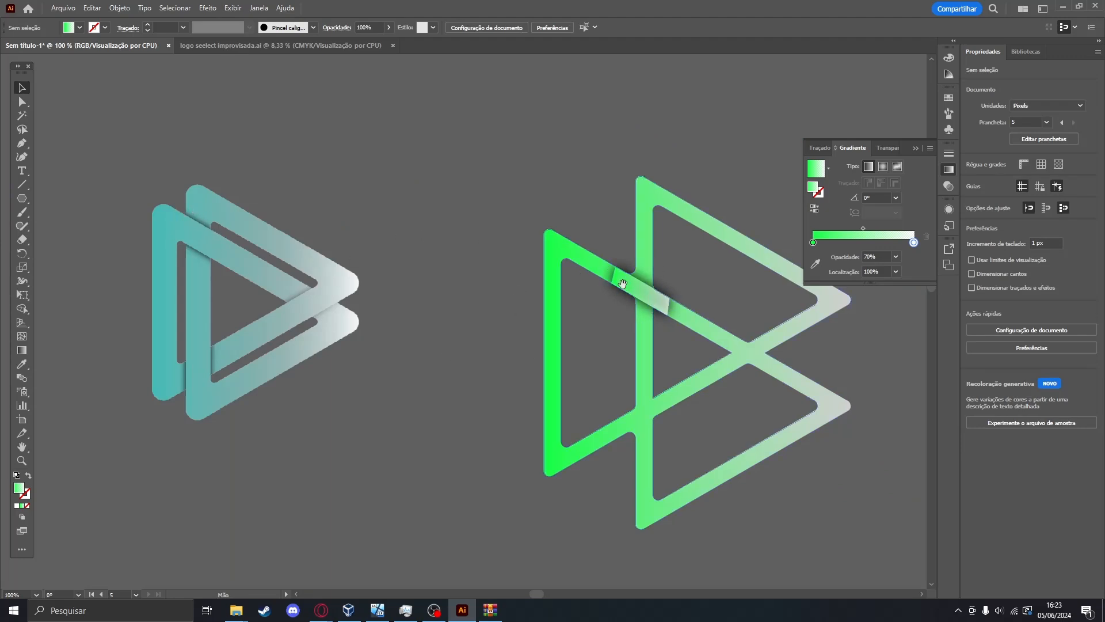
{"action": "left_click_drag", "start_coordinate": [542, 326], "coordinate": [376, 297]}
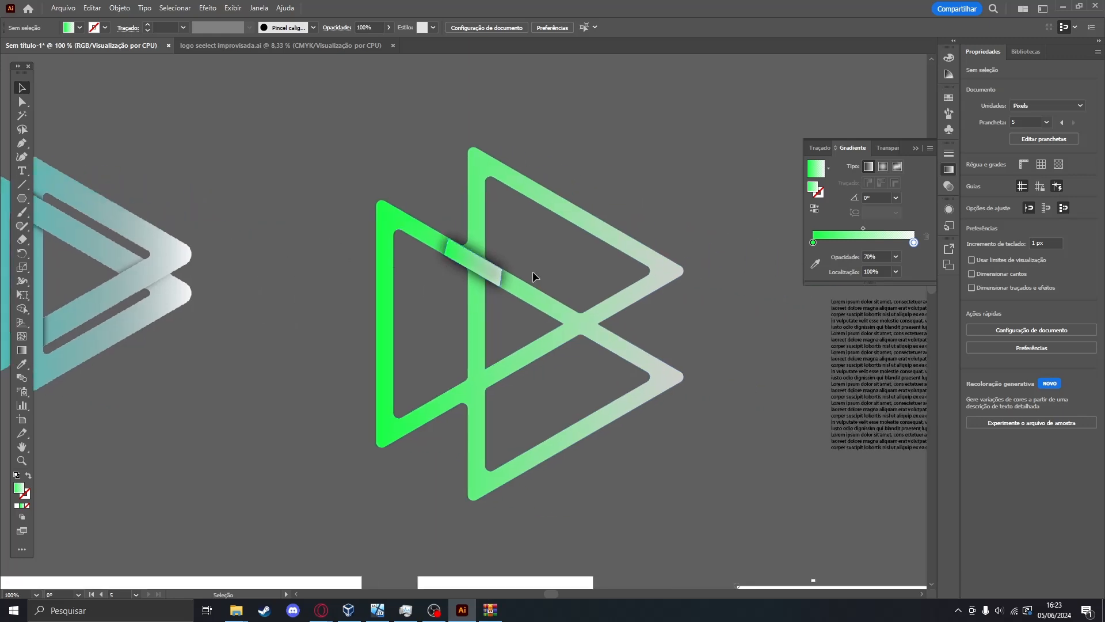
{"action": "key", "text": "ctrl+plus"}
{"action": "key", "text": "ctrl+plus"}
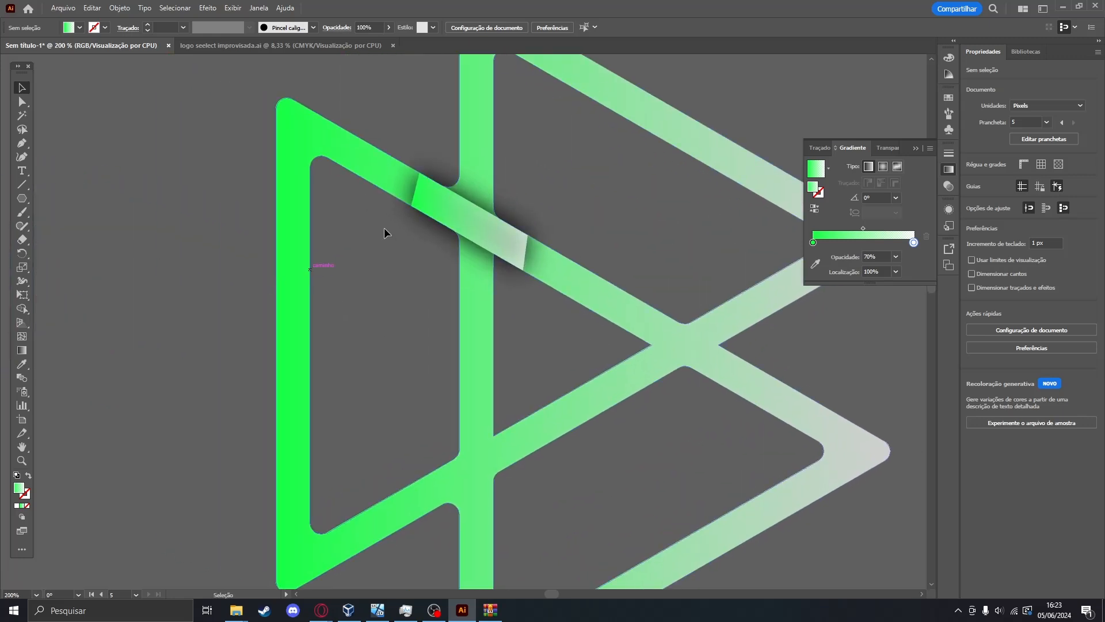
Duplicate the shadowed patch below the original and rotate the copy to 300° so it runs vertically.
{"action": "left_click", "coordinate": [473, 232]}
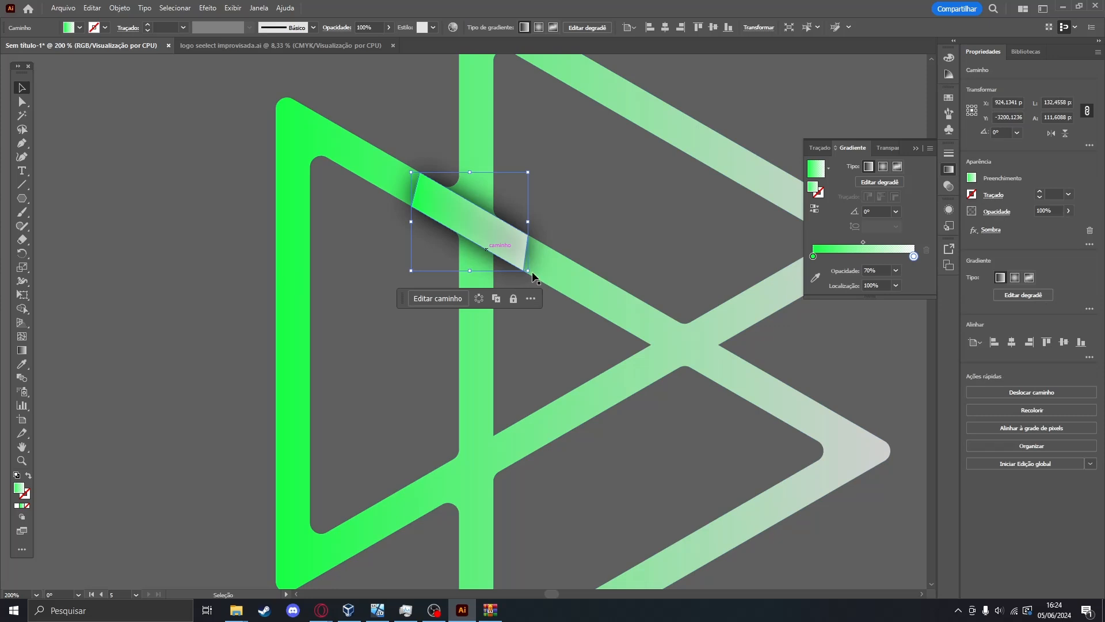
{"action": "left_click_drag", "start_coordinate": [512, 234], "coordinate": [501, 332]}
{"action": "left_click_drag", "start_coordinate": [525, 377], "coordinate": [425, 470]}
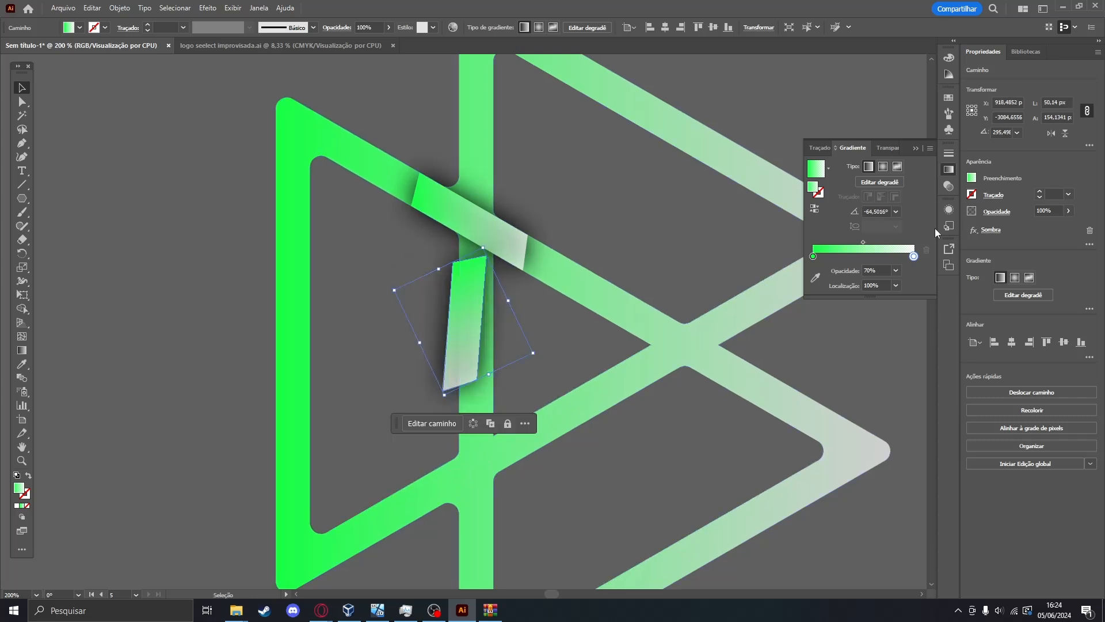
{"action": "left_click", "coordinate": [1015, 133]}
{"action": "left_click", "coordinate": [1027, 281]}
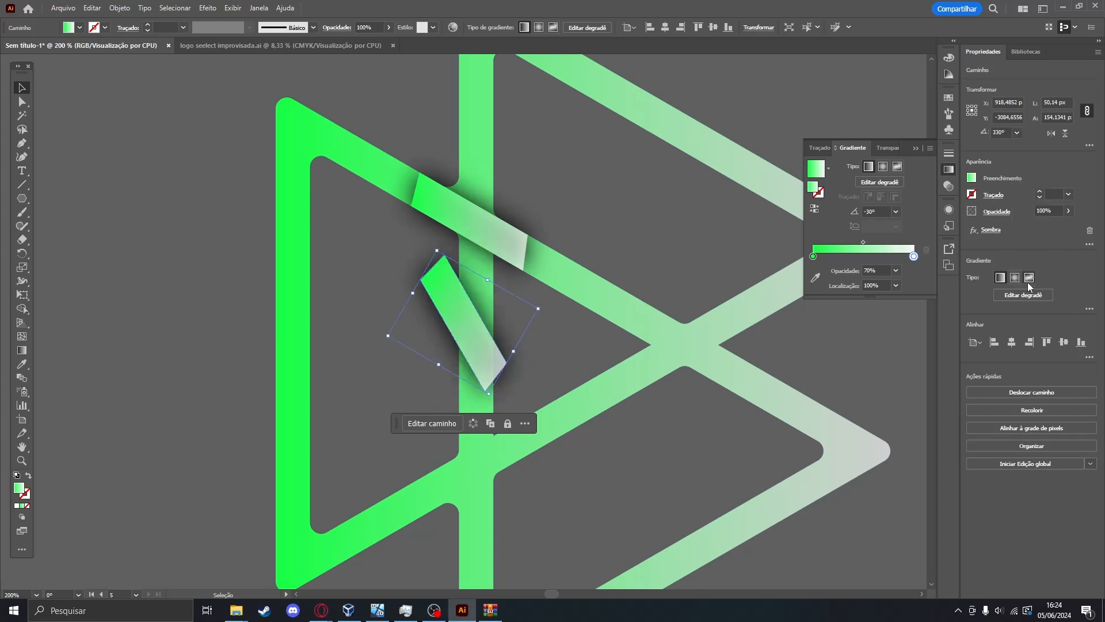
{"action": "left_click", "coordinate": [1016, 133]}
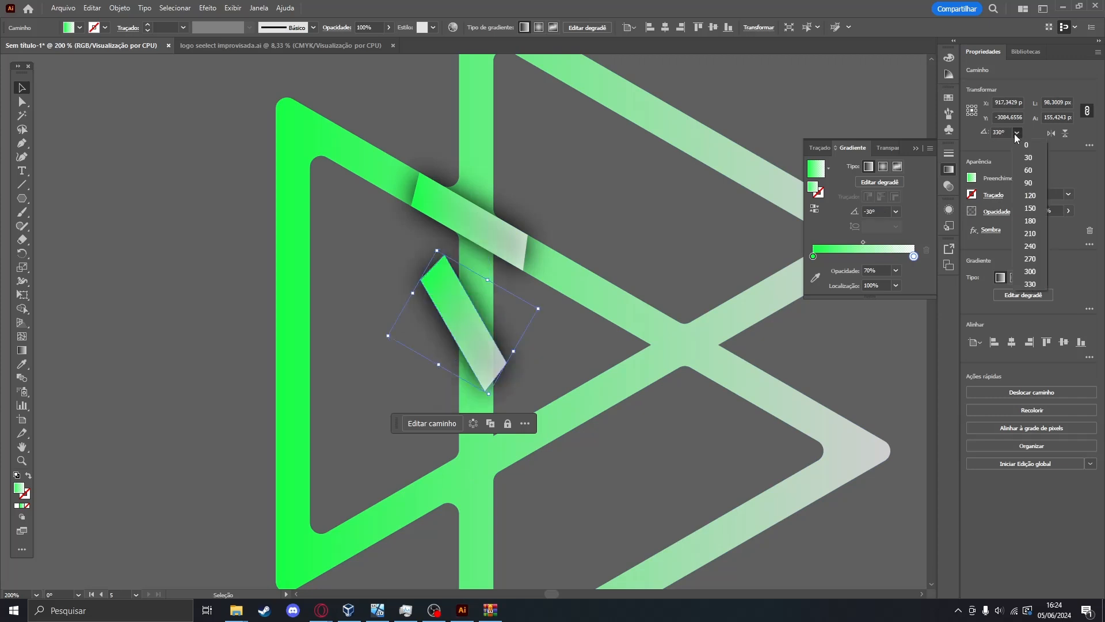
{"action": "left_click", "coordinate": [1030, 272]}
Move the vertical patch down over the lower crossing of the vertical and diagonal bars, aligned with the vertical bar, and deselect it.
{"action": "scroll", "coordinate": [592, 459], "scroll_direction": "down", "scroll_amount": 3}
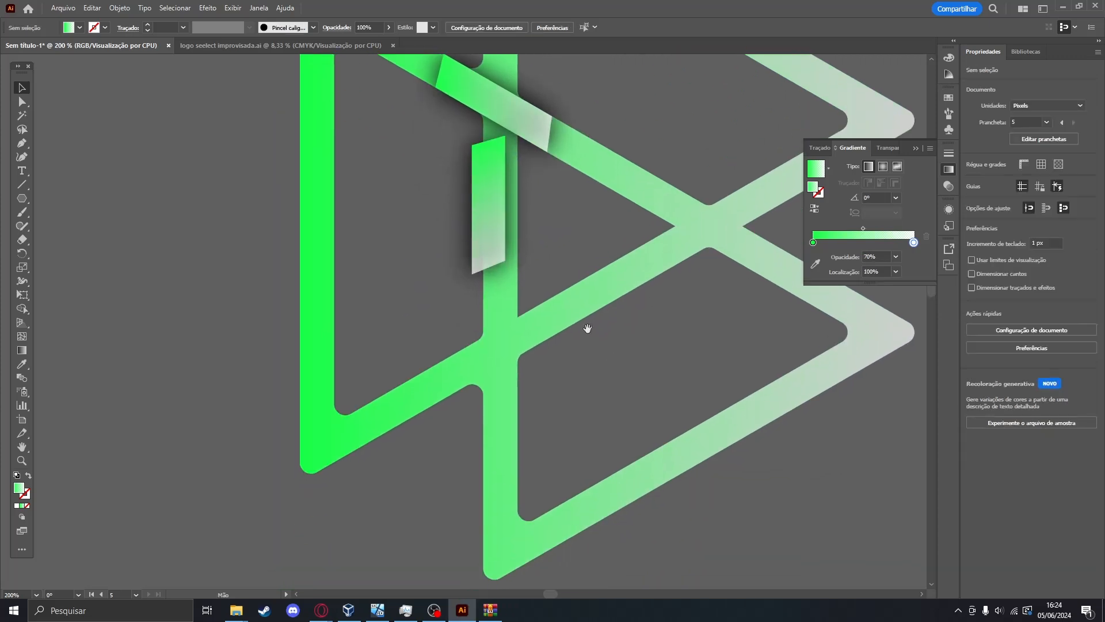
{"action": "left_click_drag", "start_coordinate": [494, 214], "coordinate": [505, 371]}
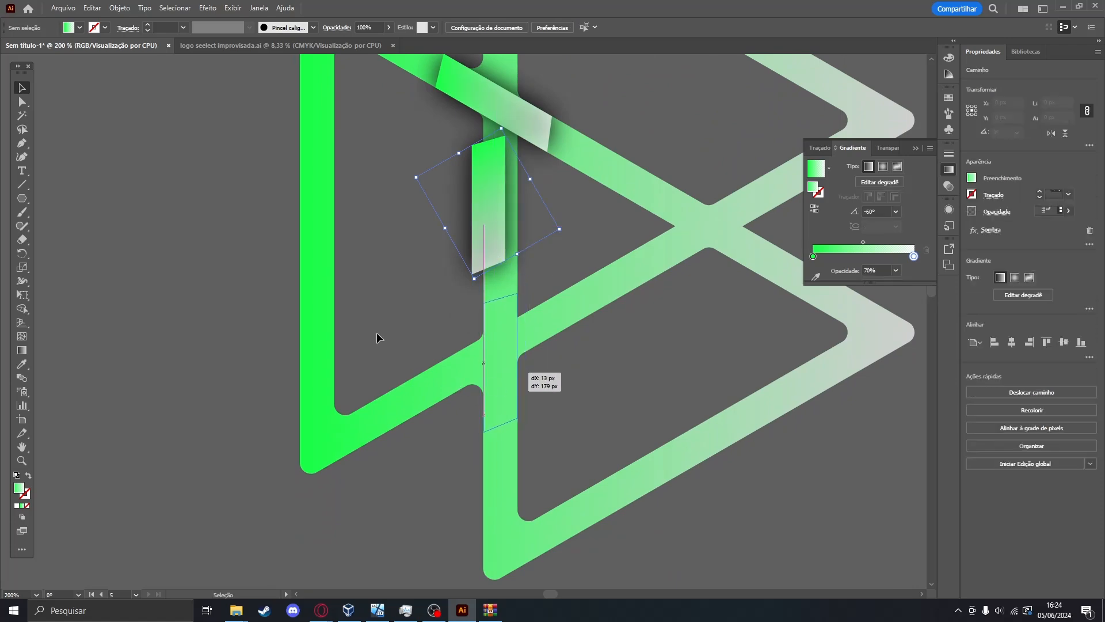
{"action": "left_click", "coordinate": [270, 312]}
{"action": "scroll", "coordinate": [265, 309], "scroll_direction": "down", "scroll_amount": 3}
{"action": "left_click_drag", "start_coordinate": [99, 289], "coordinate": [173, 311]}
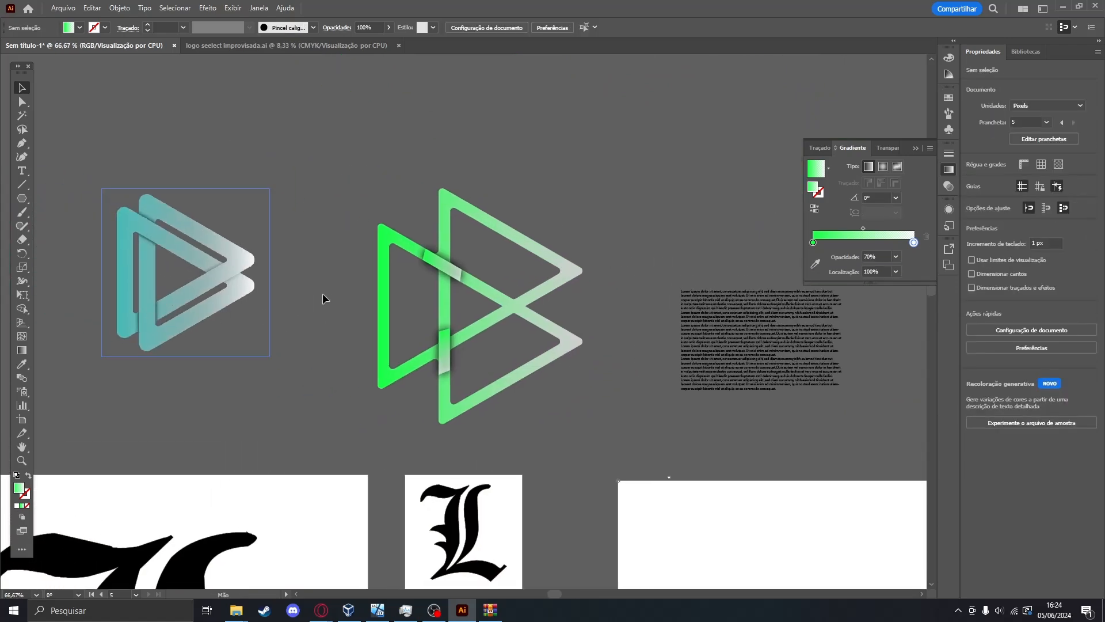
Duplicate the upper-left patch near the middle-right crossing and flip the copy vertically so it follows the rising diagonal bar.
{"action": "scroll", "coordinate": [443, 369], "scroll_direction": "up", "scroll_amount": 5}
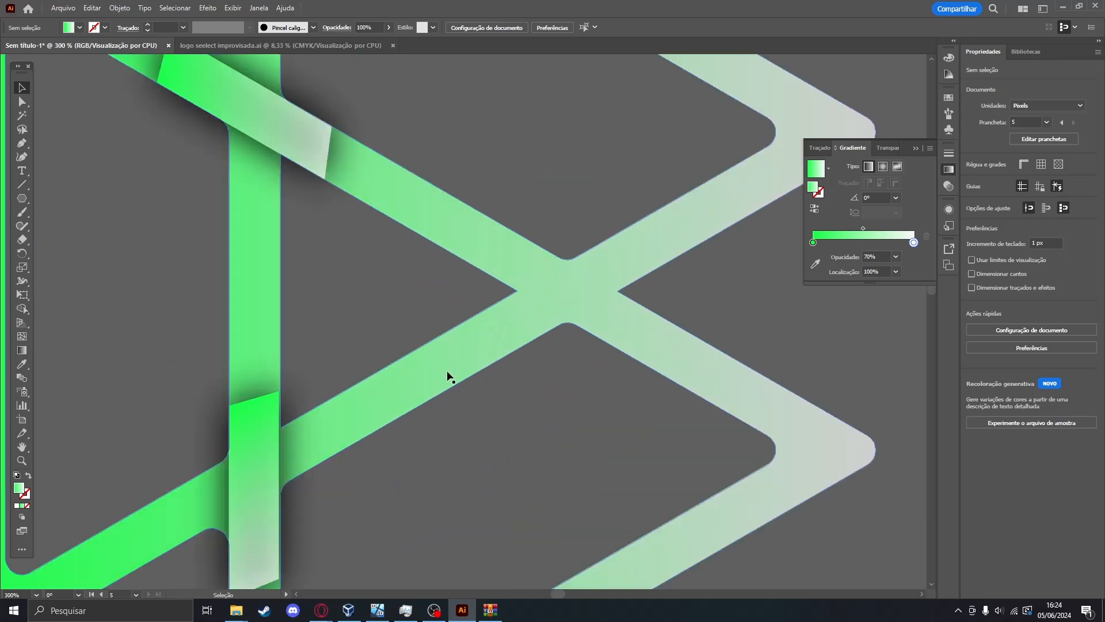
{"action": "left_click", "coordinate": [295, 155]}
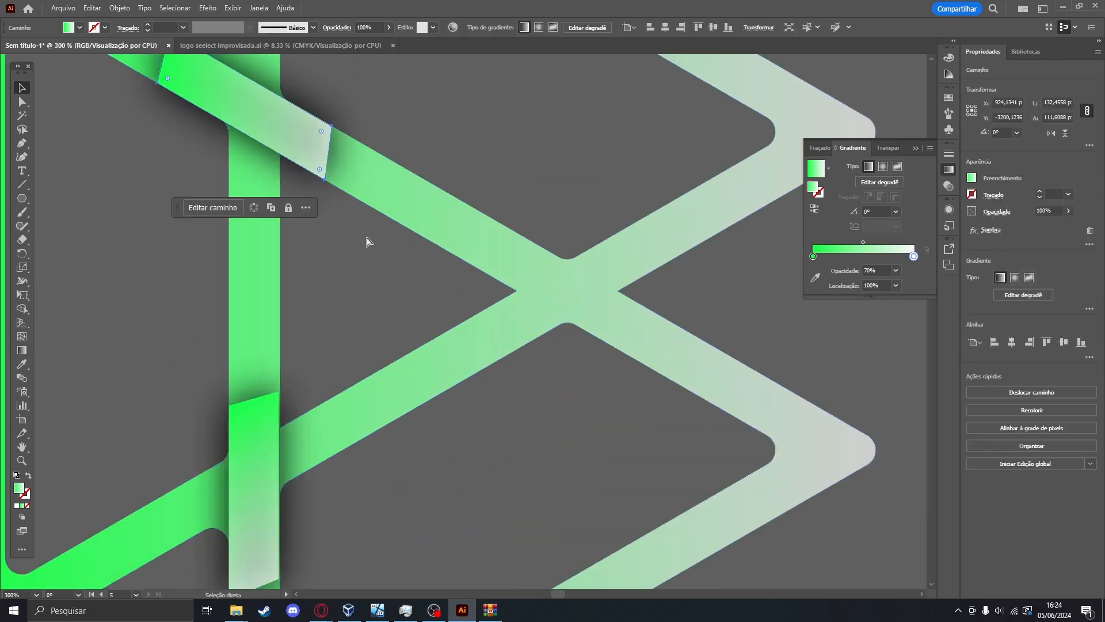
{"action": "left_click_drag", "start_coordinate": [263, 115], "coordinate": [519, 329]}
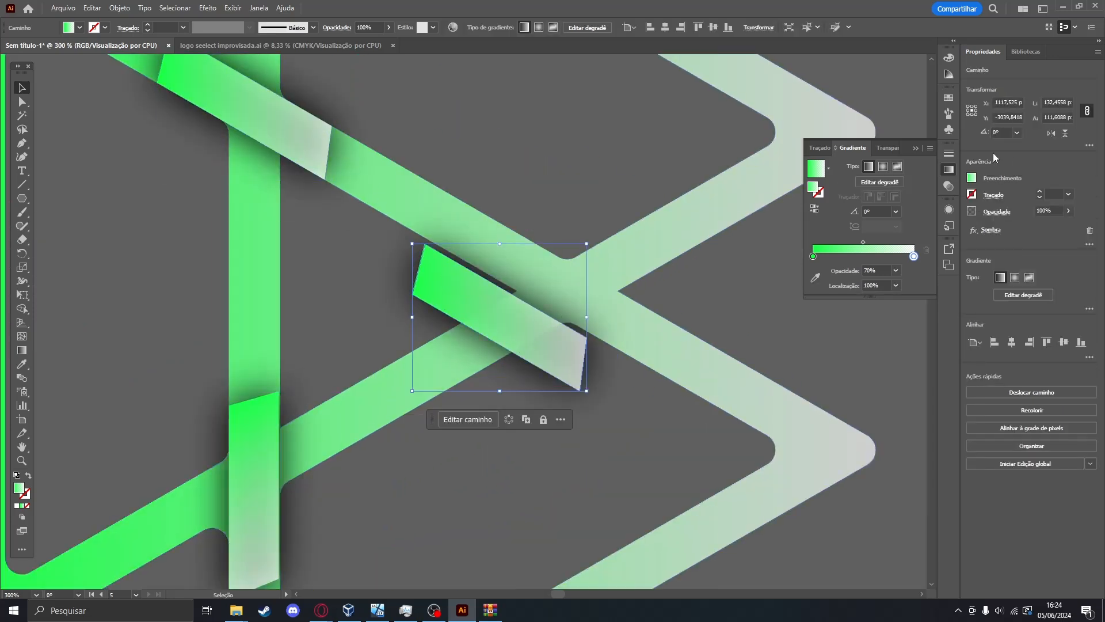
{"action": "left_click", "coordinate": [765, 311]}
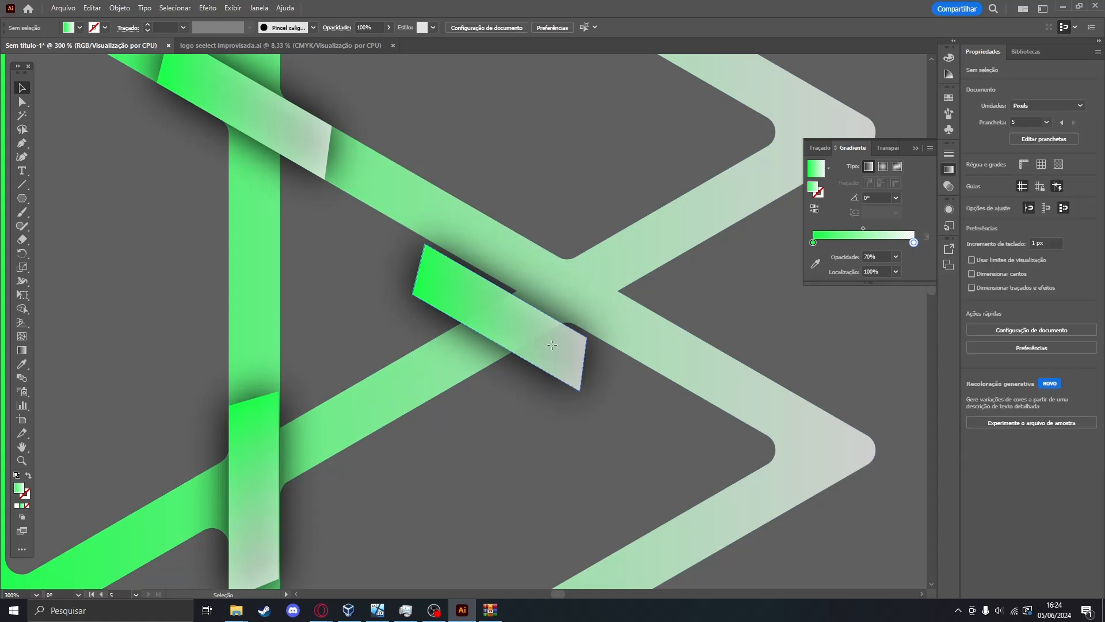
{"action": "key", "text": "ctrl+z"}
{"action": "left_click", "coordinate": [1064, 140]}
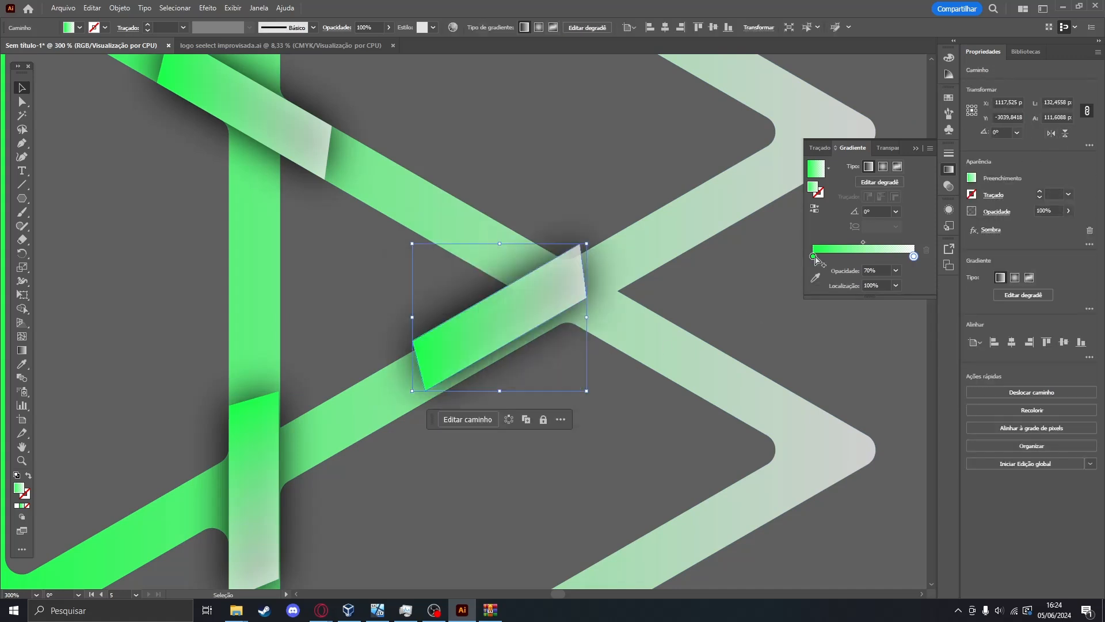
Move the flipped patch along the rising bar onto the crossing of the two diagonal bars and deselect it.
{"action": "left_click", "coordinate": [637, 288]}
{"action": "left_click_drag", "start_coordinate": [593, 273], "coordinate": [620, 258]}
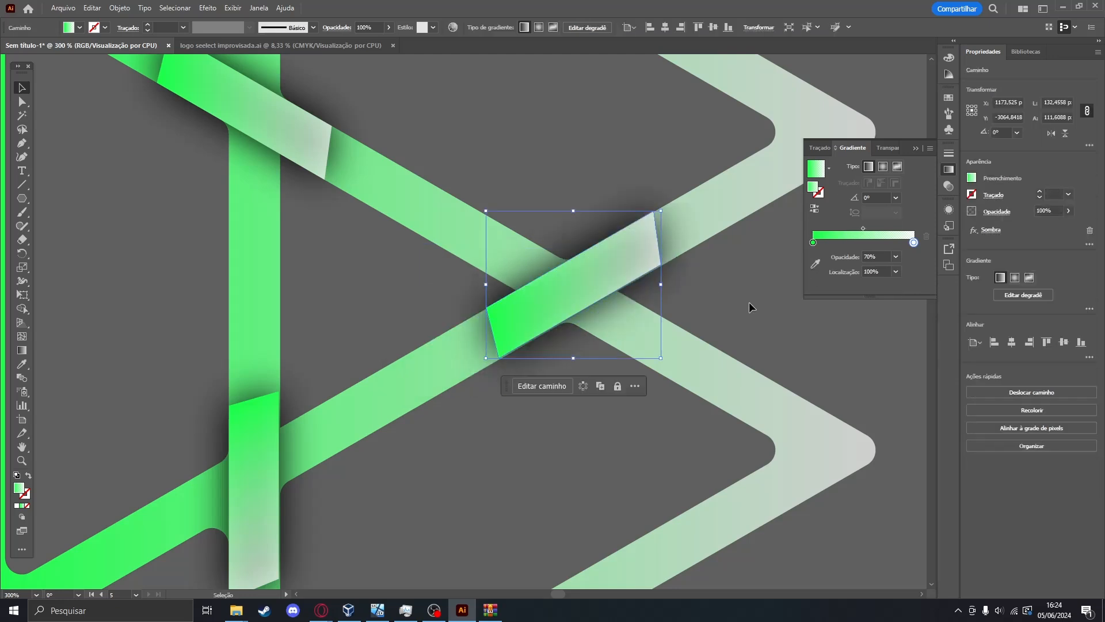
{"action": "left_click", "coordinate": [743, 312]}
{"action": "key", "text": "ctrl+minus"}
{"action": "key", "text": "ctrl+minus"}
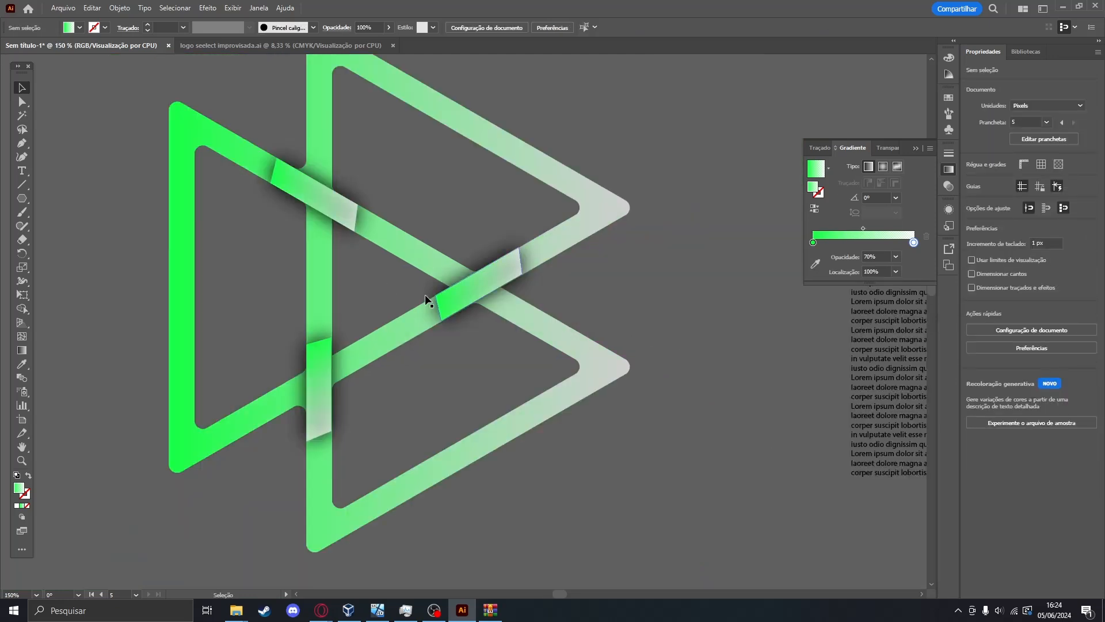
{"action": "left_click_drag", "start_coordinate": [277, 274], "coordinate": [338, 308]}
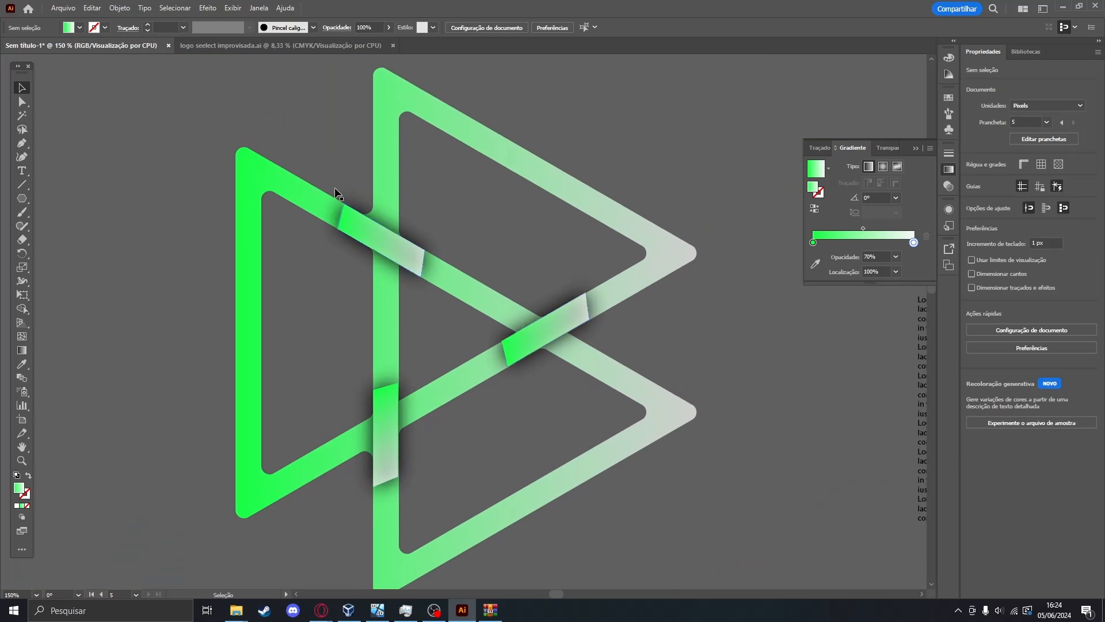
Shift the flipped patch slightly down and left to match the edges of the rising bar, and deselect it.
{"action": "left_click", "coordinate": [386, 325]}
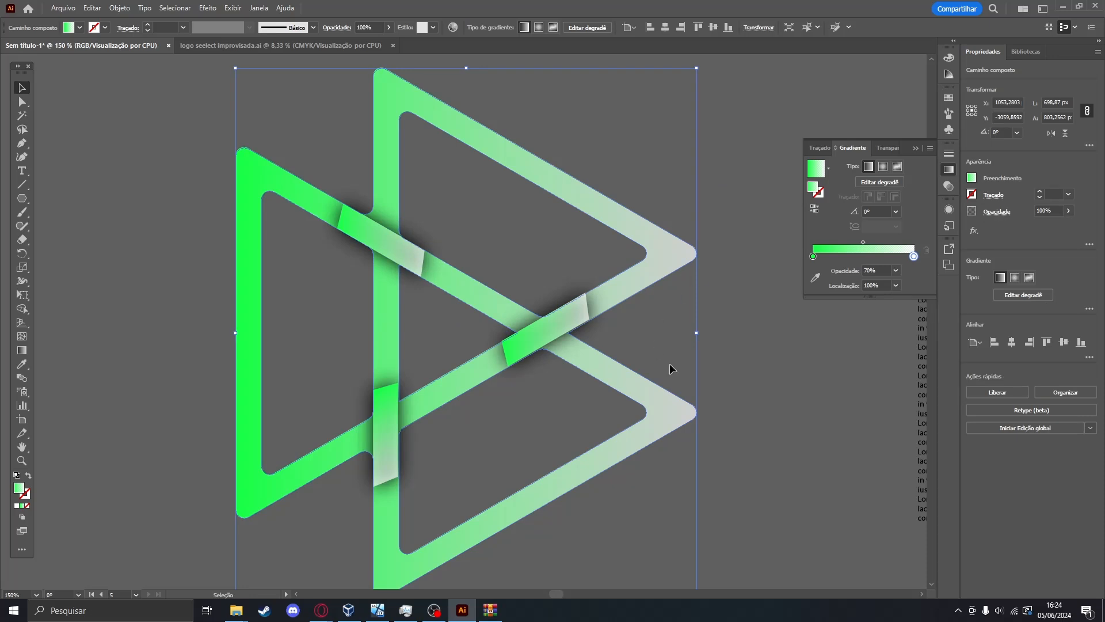
{"action": "scroll", "coordinate": [573, 346], "scroll_direction": "up", "scroll_amount": 5}
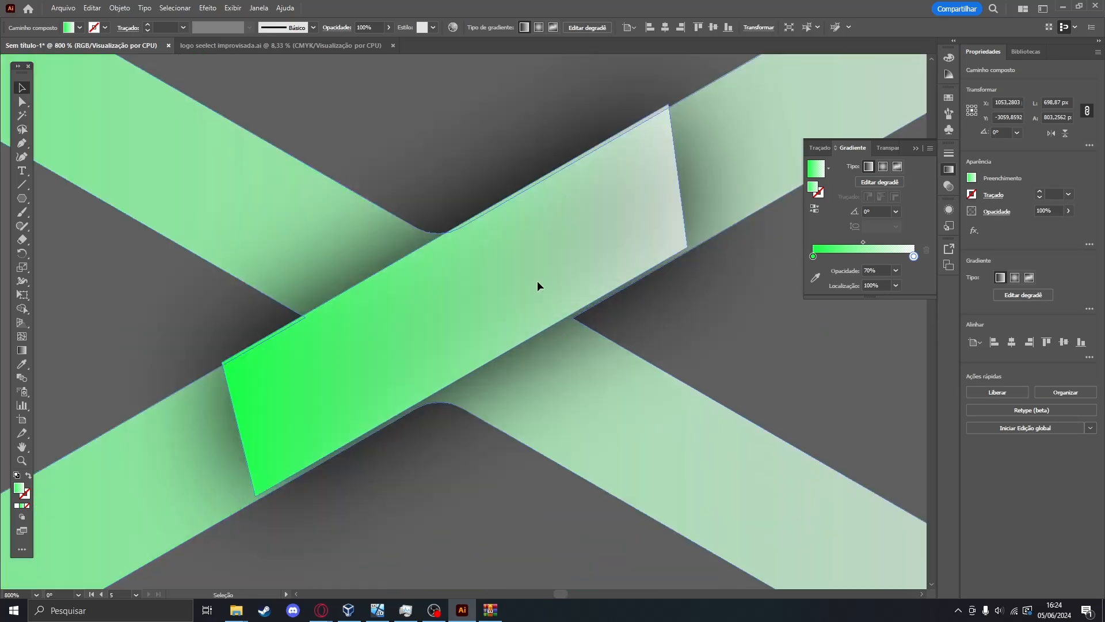
{"action": "left_click_drag", "start_coordinate": [538, 284], "coordinate": [535, 281]}
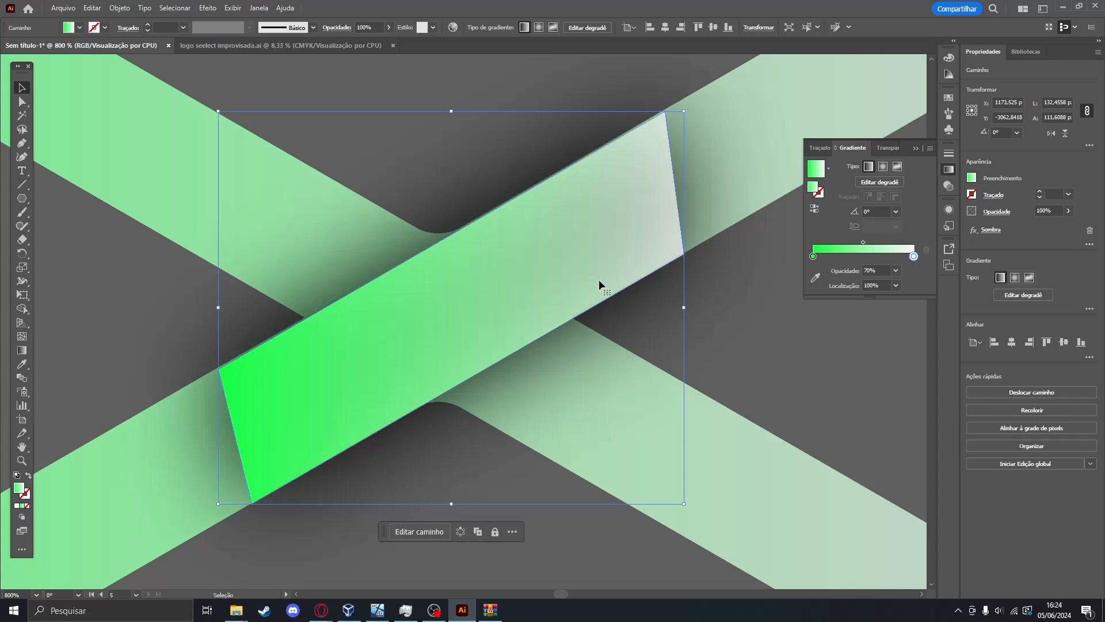
{"action": "key", "text": "Left"}
{"action": "key", "text": "Left"}
{"action": "left_click", "coordinate": [824, 333]}
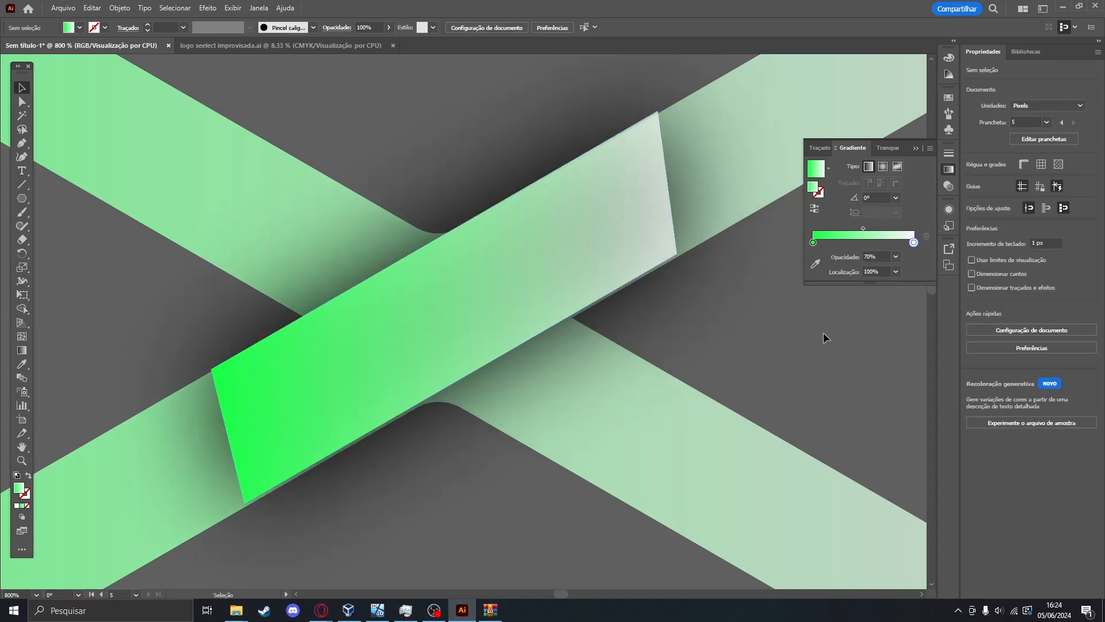
Fine-tune the flipped patch's lower edge against the bar edge, placing it at about X 1173,5 and Y -3063,8 px.
{"action": "left_click", "coordinate": [602, 249]}
{"action": "key", "text": "Right"}
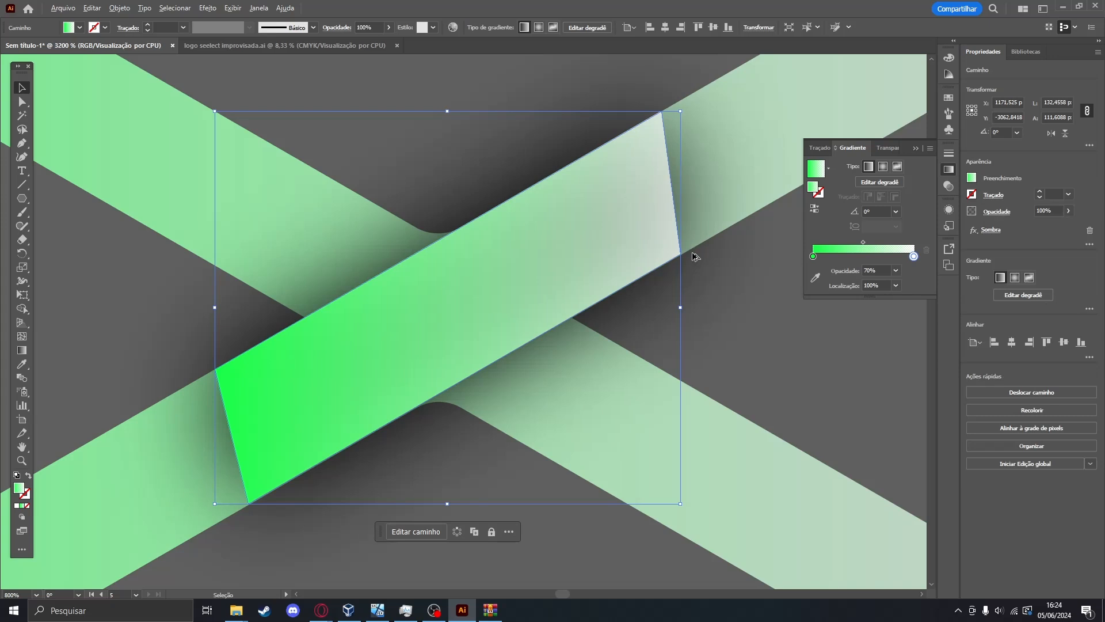
{"action": "scroll", "coordinate": [640, 255], "scroll_direction": "up", "scroll_amount": 10}
{"action": "key", "text": "Right"}
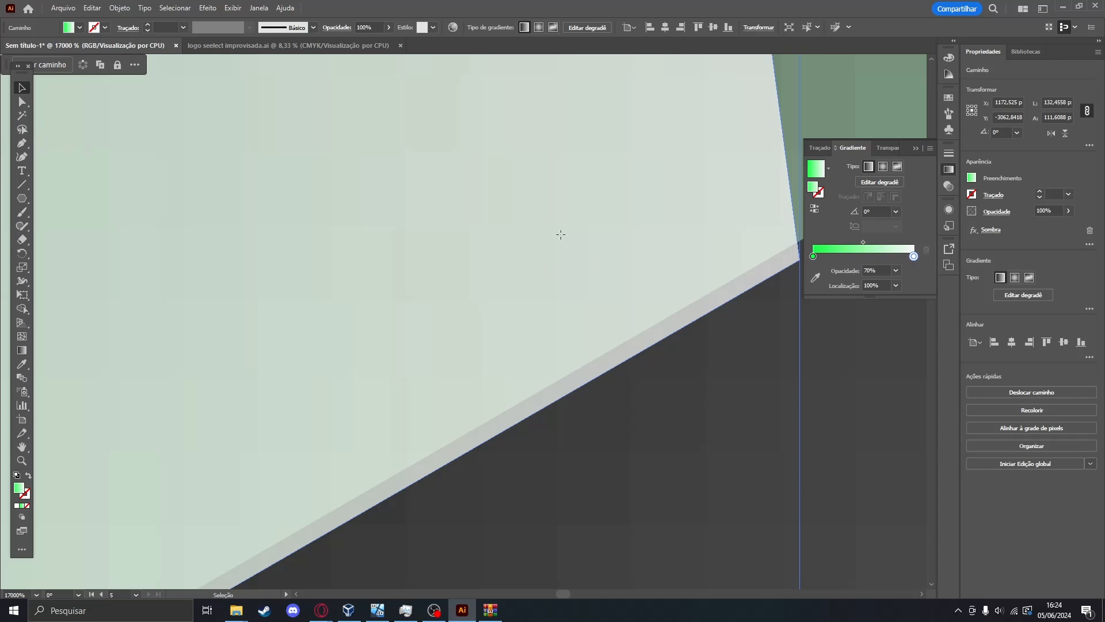
{"action": "key", "text": "Left"}
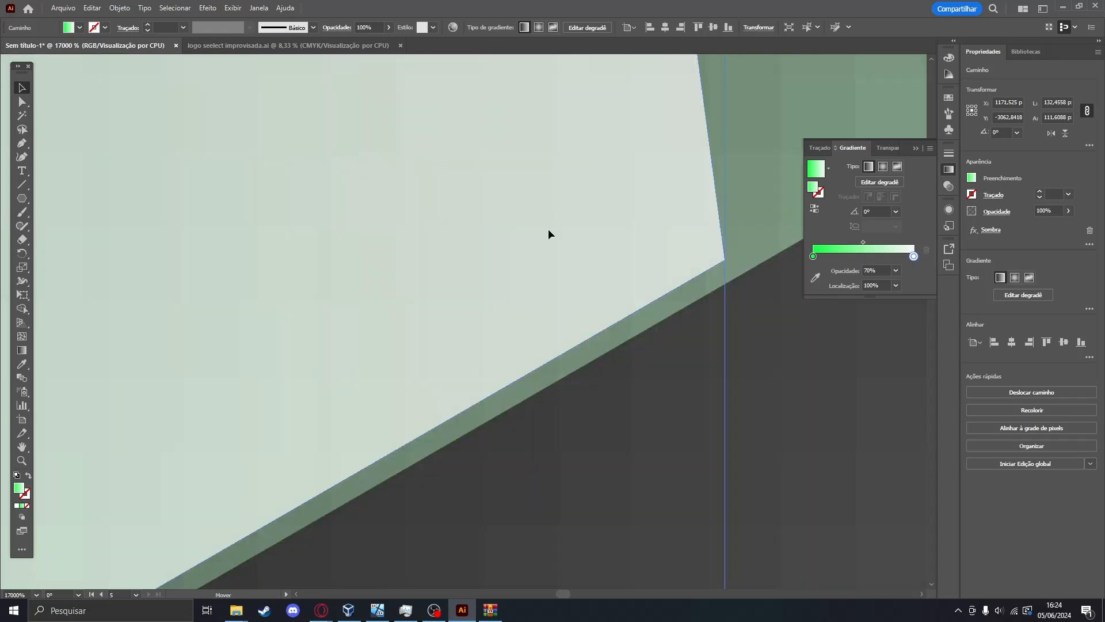
{"action": "left_click_drag", "start_coordinate": [551, 248], "coordinate": [704, 164]}
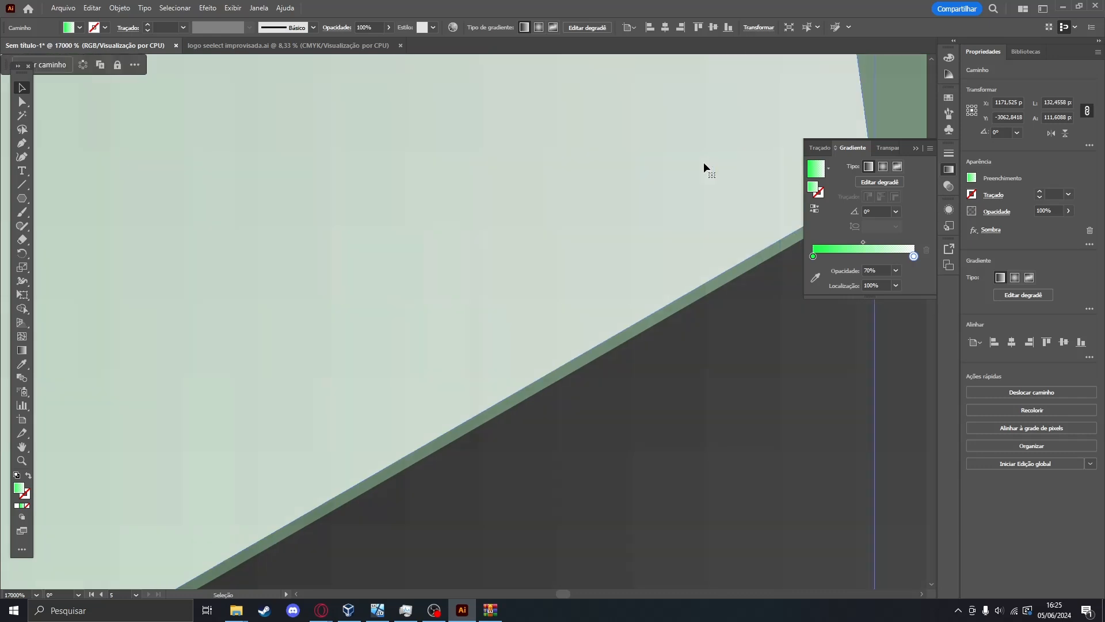
Try an X position of 1180,525 px for the flipped patch.
{"action": "left_click", "coordinate": [916, 148]}
{"action": "left_click", "coordinate": [1055, 103]}
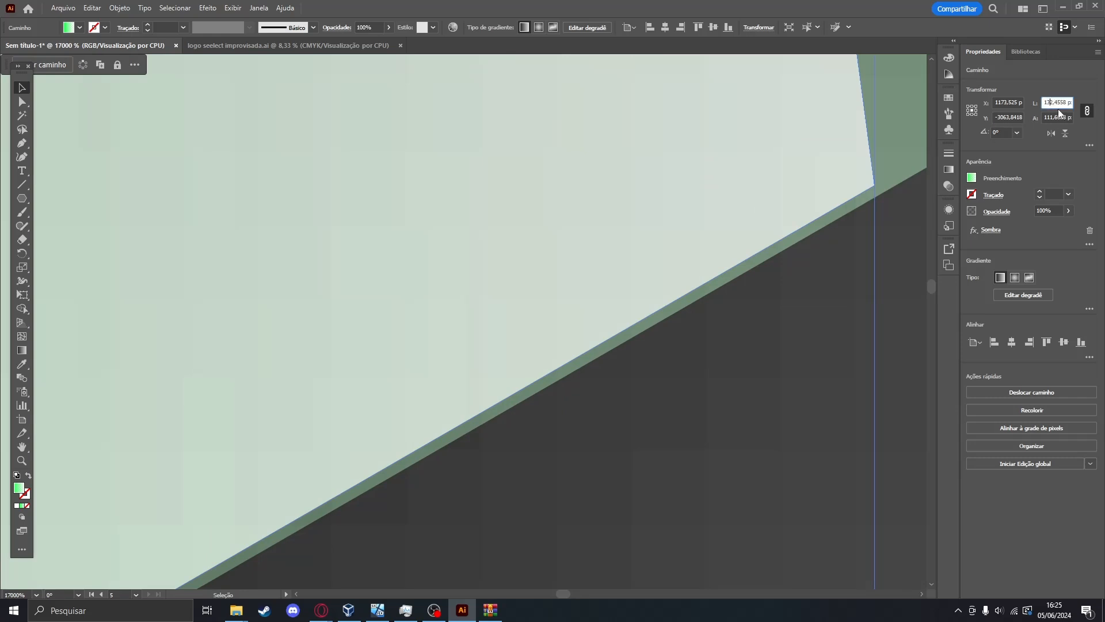
{"action": "left_click", "coordinate": [1012, 102]}
{"action": "key", "text": "BackSpace"}
{"action": "key", "text": "BackSpace"}
{"action": "key", "text": "BackSpace"}
{"action": "type", "text": "80,"}
{"action": "key", "text": "Return"}
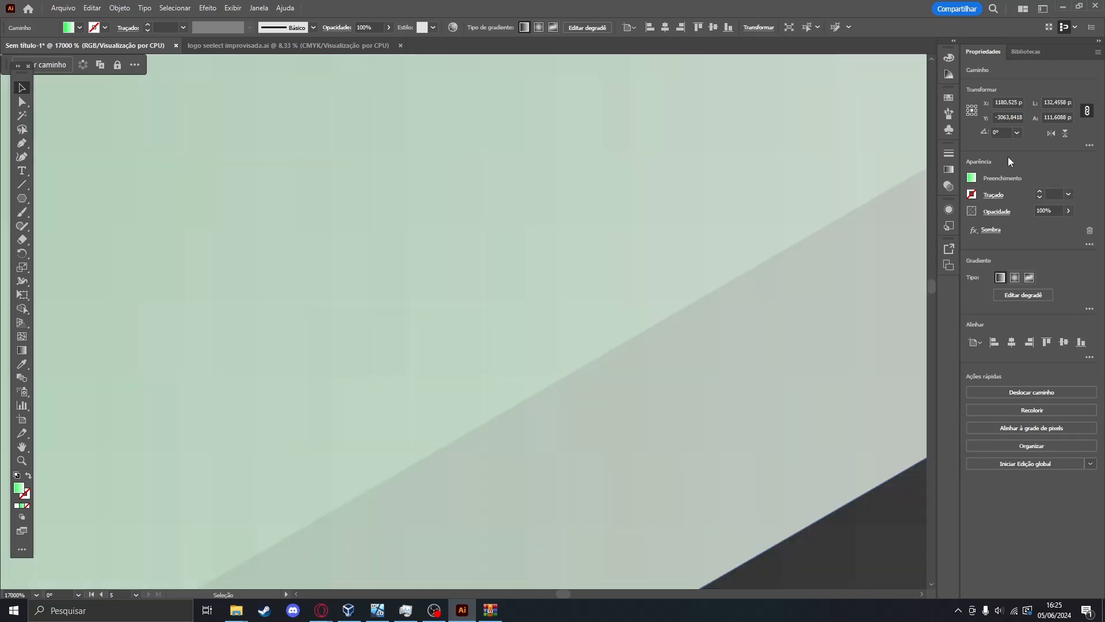
Try X positions of 1175,525 px and 1173,525 px for the flipped patch.
{"action": "left_click", "coordinate": [1006, 101]}
{"action": "type", "text": "75,"}
{"action": "key", "text": "Return"}
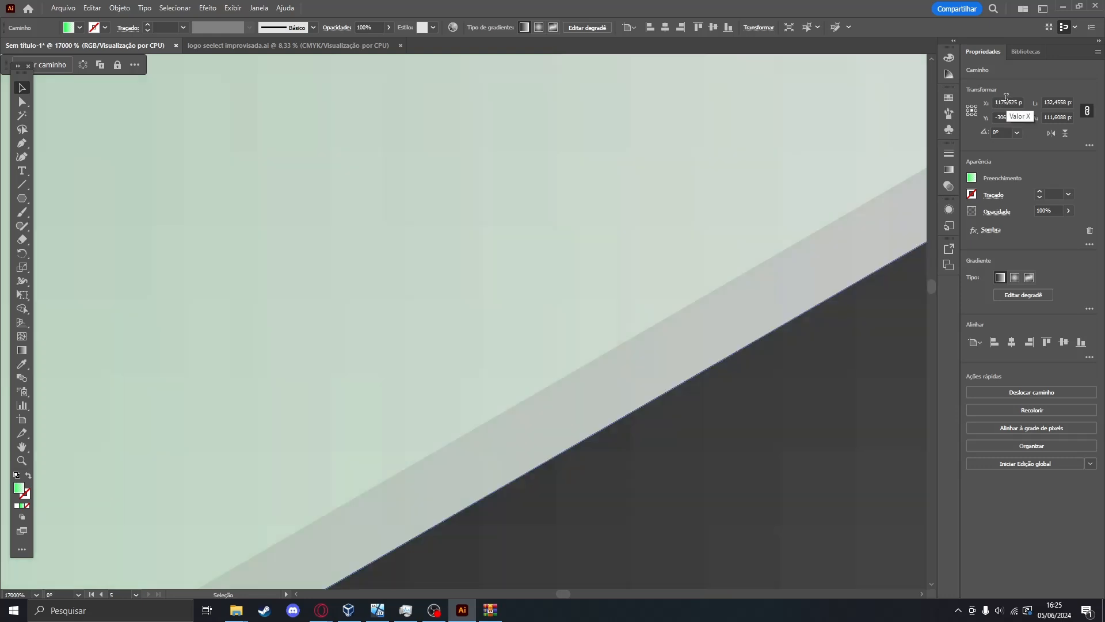
{"action": "left_click", "coordinate": [1006, 99]}
{"action": "type", "text": "3,"}
{"action": "key", "text": "Return"}
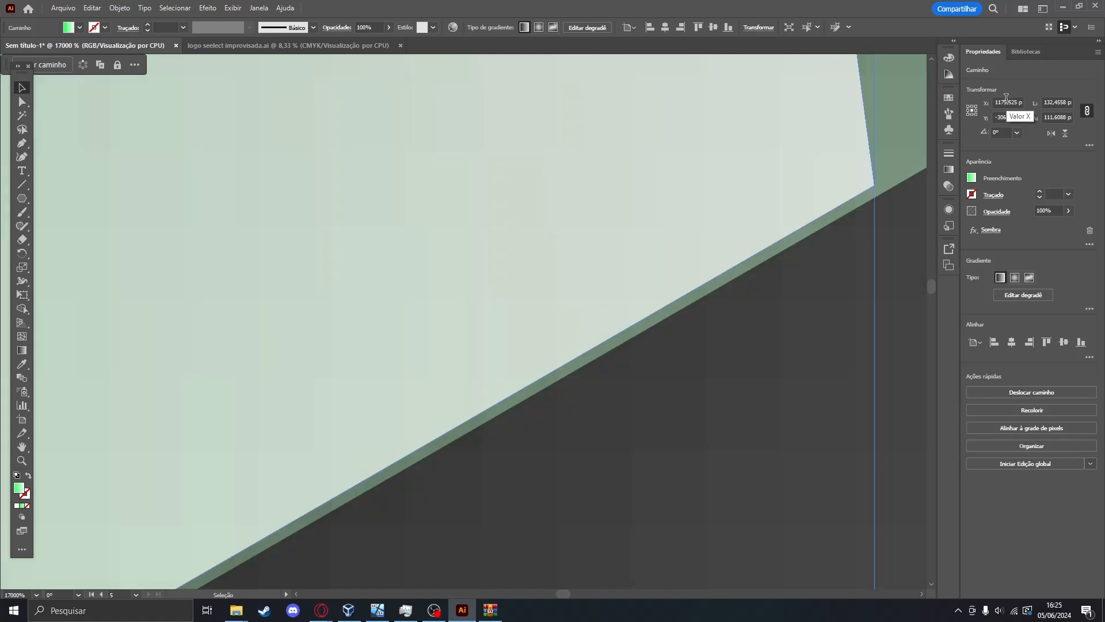
Set the flipped patch's X position to 1174,525 px.
{"action": "left_click", "coordinate": [1020, 103]}
{"action": "key", "text": "BackSpace"}
{"action": "type", "text": "4"}
{"action": "key", "text": "Return"}
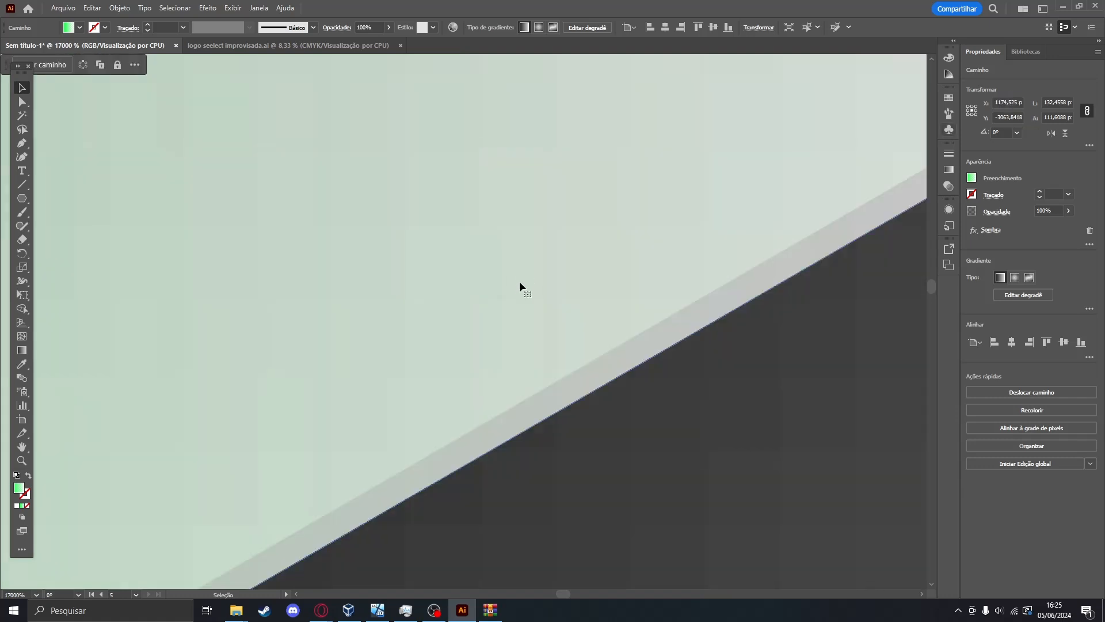
{"action": "scroll", "coordinate": [519, 281], "scroll_direction": "down", "scroll_amount": 5}
{"action": "key", "text": "ctrl+1"}
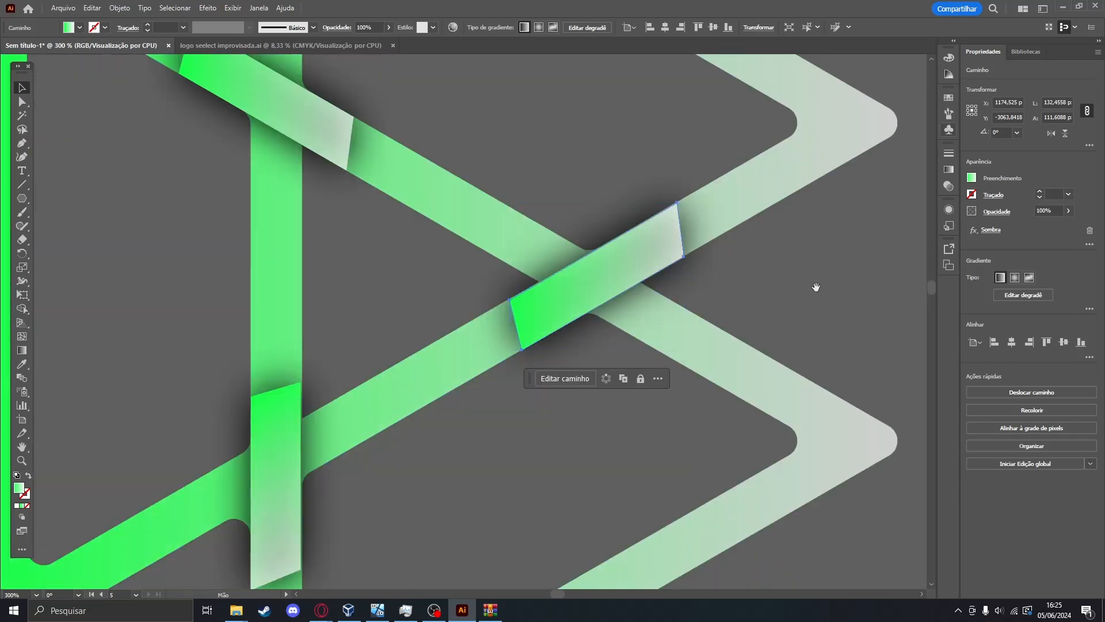
{"action": "scroll", "coordinate": [579, 391], "scroll_direction": "down", "scroll_amount": 4}
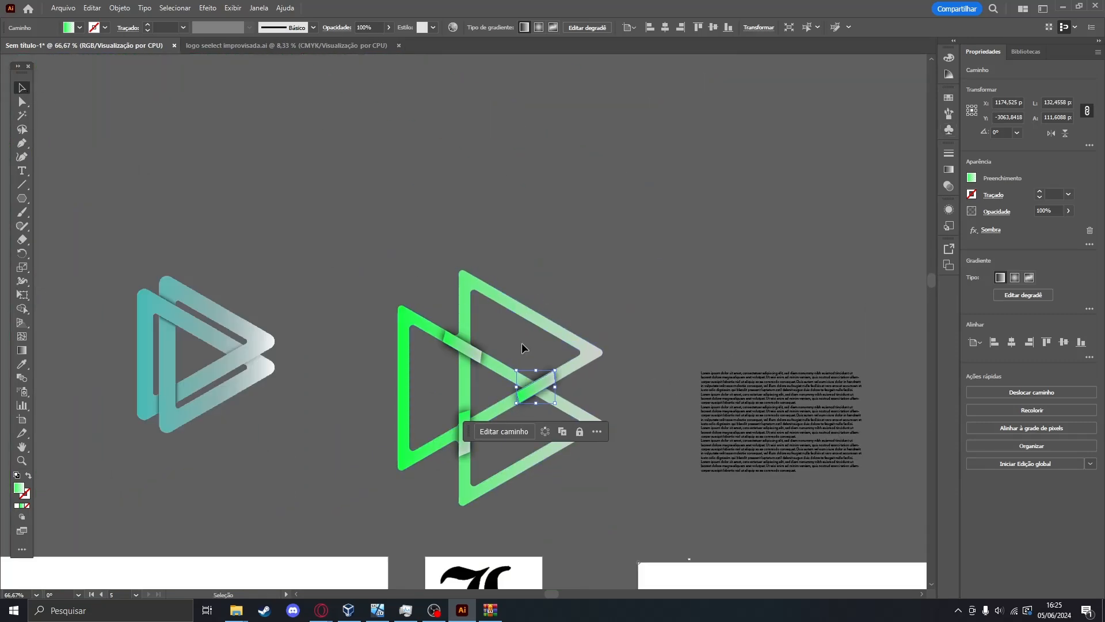
{"action": "left_click", "coordinate": [531, 369]}
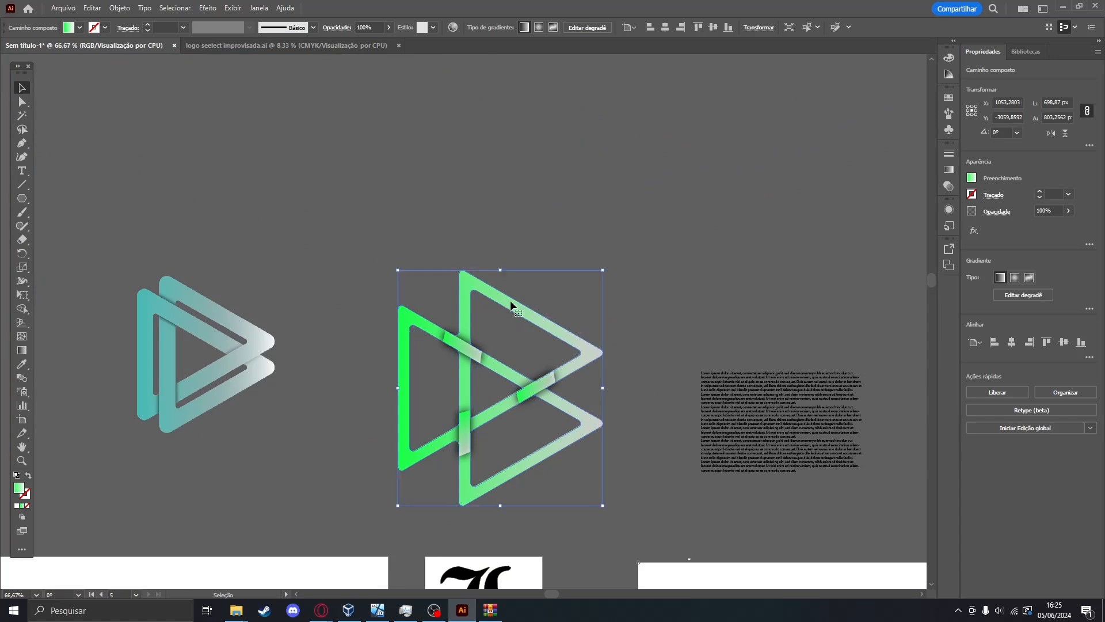
{"action": "left_click_drag", "start_coordinate": [511, 304], "coordinate": [694, 161]}
{"action": "key", "text": "ctrl+z"}
{"action": "left_click", "coordinate": [655, 299]}
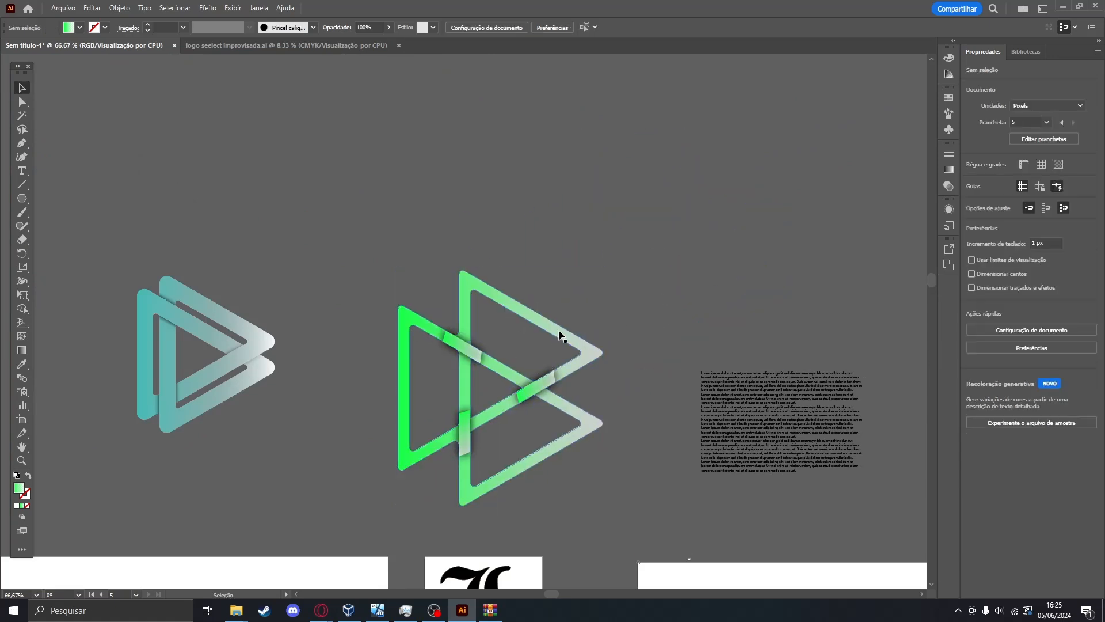
Copy and paste the green united triangle shape, place the copy clear of the patched logo above it, and deselect it.
{"action": "left_click", "coordinate": [561, 337]}
{"action": "key", "text": "ctrl+c"}
{"action": "key", "text": "ctrl+v"}
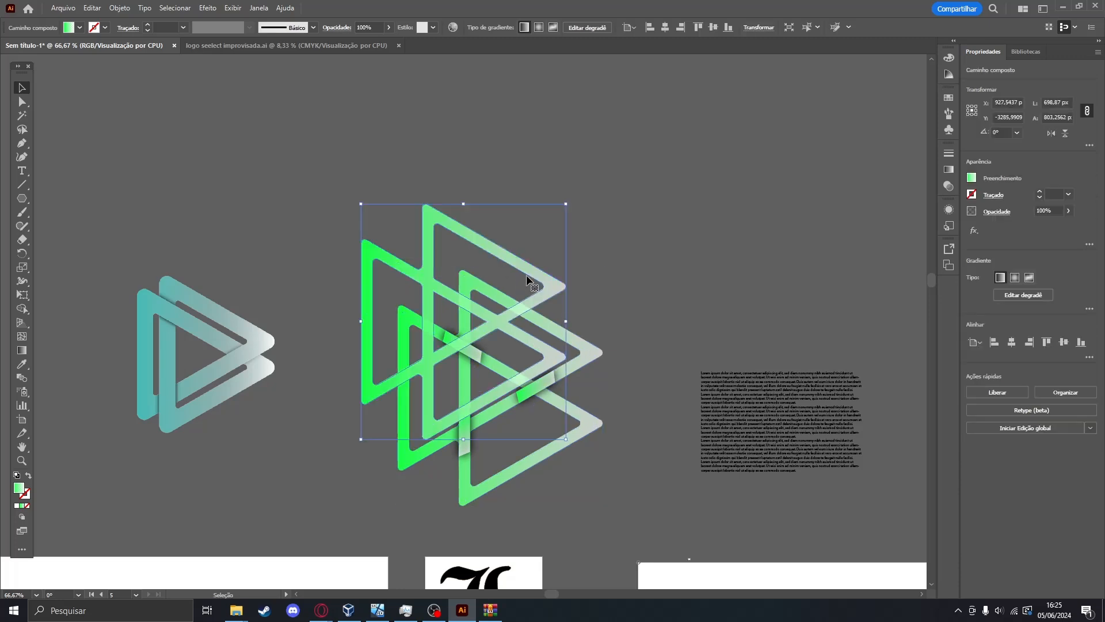
{"action": "left_click_drag", "start_coordinate": [526, 281], "coordinate": [712, 182]}
{"action": "left_click_drag", "start_coordinate": [794, 209], "coordinate": [727, 304]}
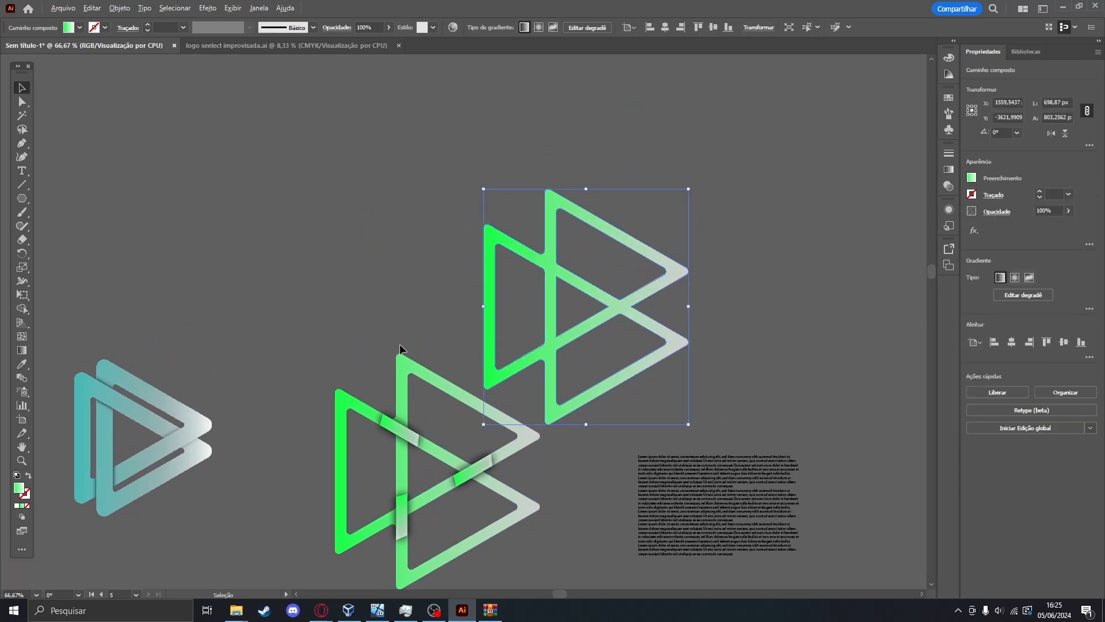
{"action": "left_click_drag", "start_coordinate": [594, 299], "coordinate": [604, 246]}
{"action": "left_click", "coordinate": [795, 269]}
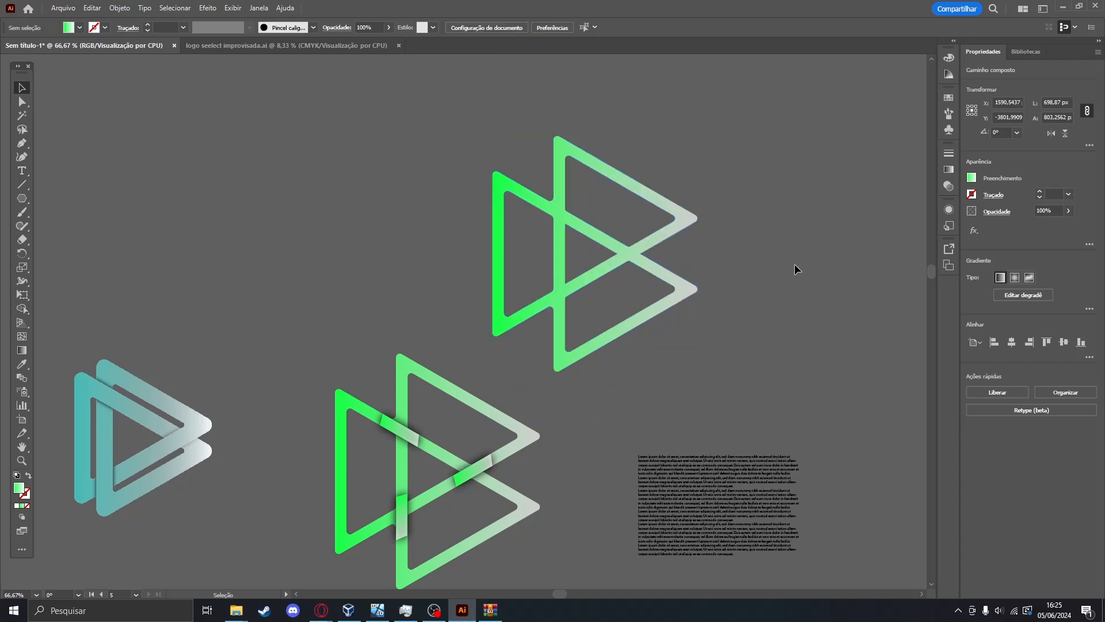
Draw a closed four-sided patch with the Pen tool along the upper diagonal bar of the triangle copy, spanning the vertical bar.
{"action": "scroll", "coordinate": [699, 309], "scroll_direction": "up", "scroll_amount": 1}
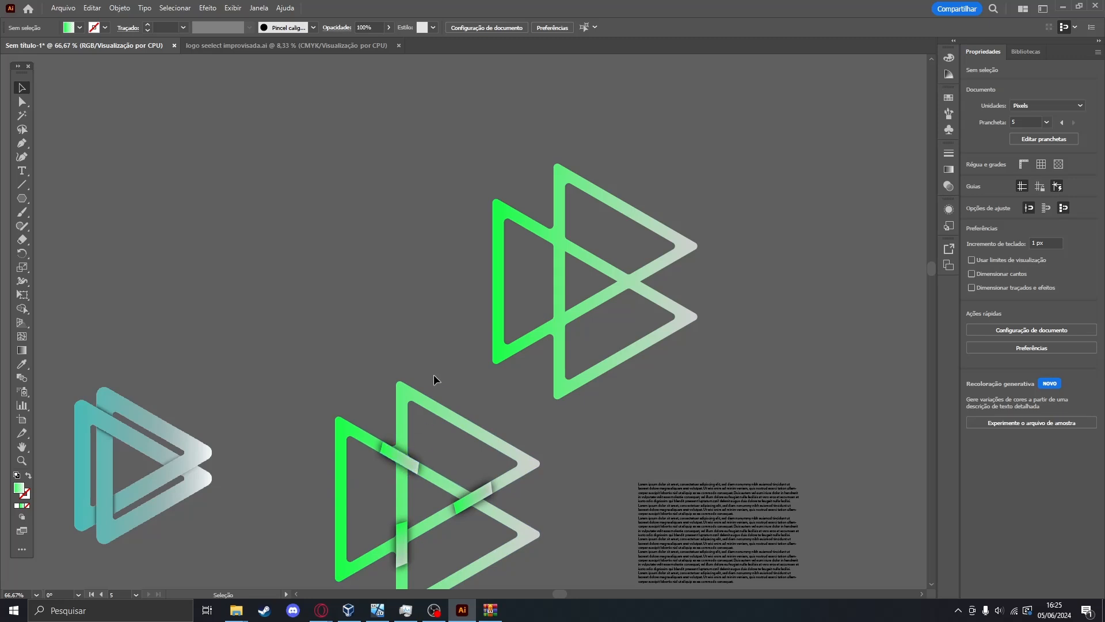
{"action": "scroll", "coordinate": [434, 362], "scroll_direction": "up", "scroll_amount": 1}
{"action": "scroll", "coordinate": [434, 351], "scroll_direction": "up", "scroll_amount": 2}
{"action": "scroll", "coordinate": [435, 353], "scroll_direction": "right", "scroll_amount": 3}
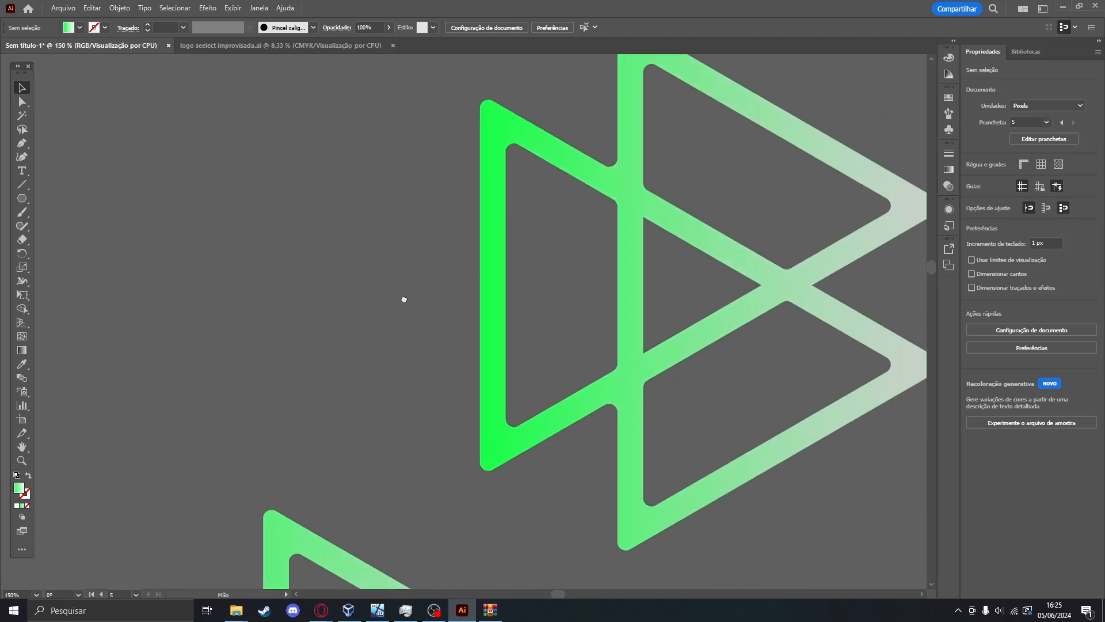
{"action": "scroll", "coordinate": [434, 352], "scroll_direction": "up", "scroll_amount": 1}
{"action": "left_click", "coordinate": [22, 198]}
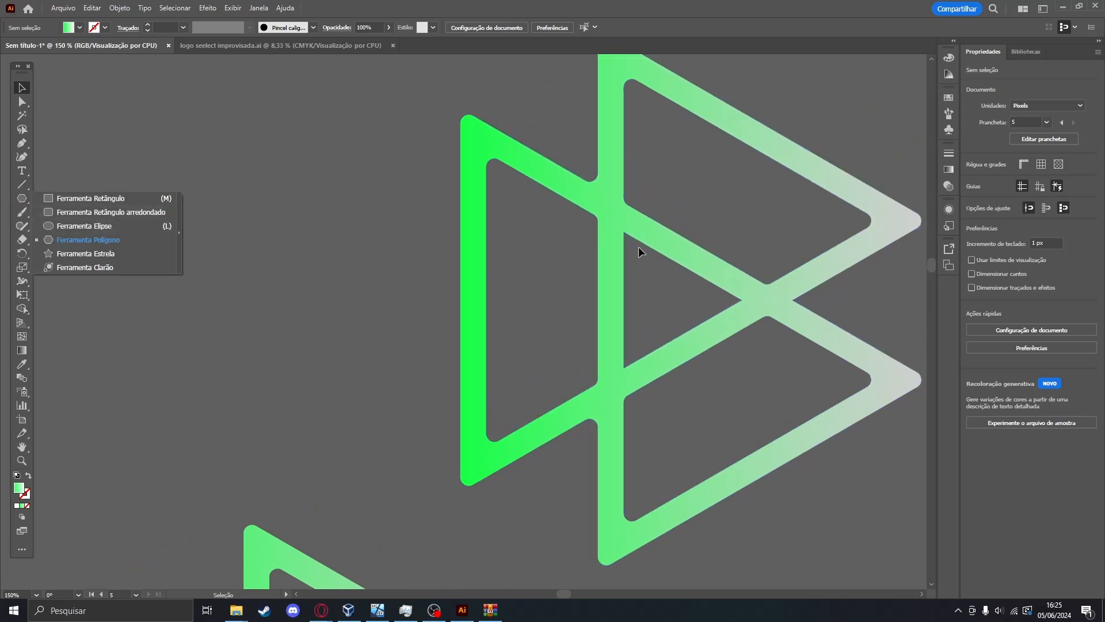
{"action": "scroll", "coordinate": [321, 184], "scroll_direction": "up", "scroll_amount": 2}
{"action": "scroll", "coordinate": [321, 185], "scroll_direction": "right", "scroll_amount": 2}
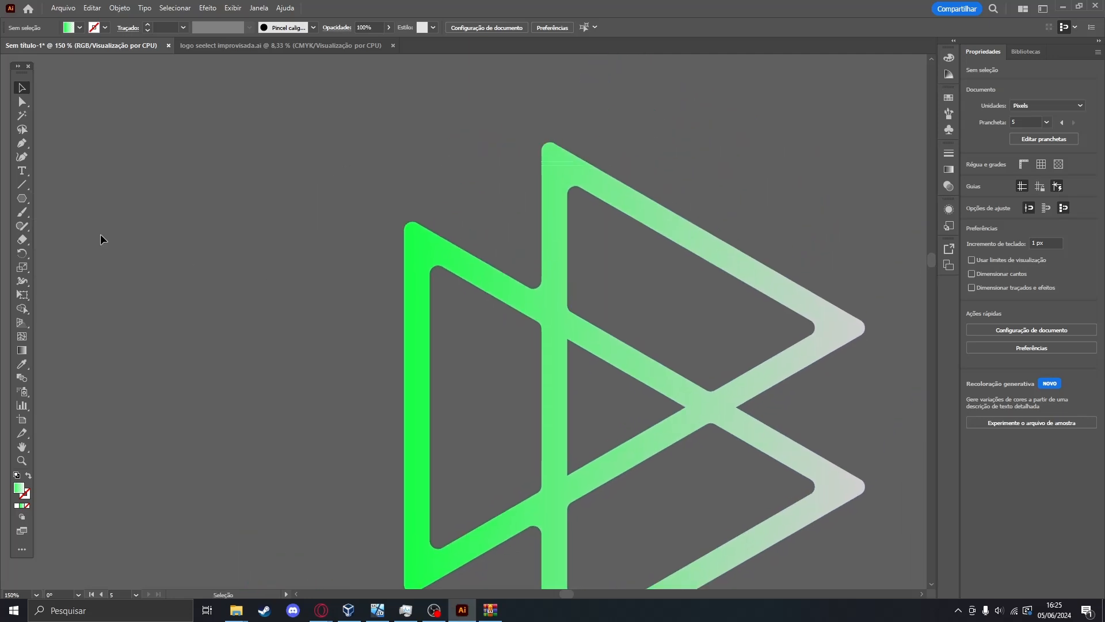
{"action": "left_click", "coordinate": [22, 157]}
{"action": "left_click", "coordinate": [22, 143]}
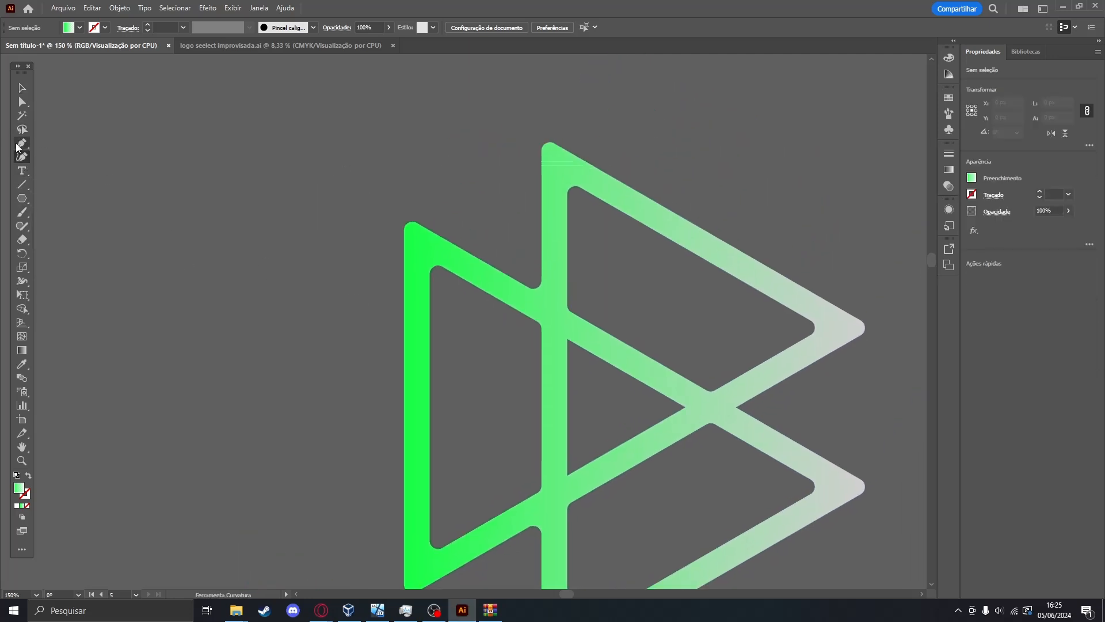
{"action": "scroll", "coordinate": [489, 330], "scroll_direction": "up", "scroll_amount": 2}
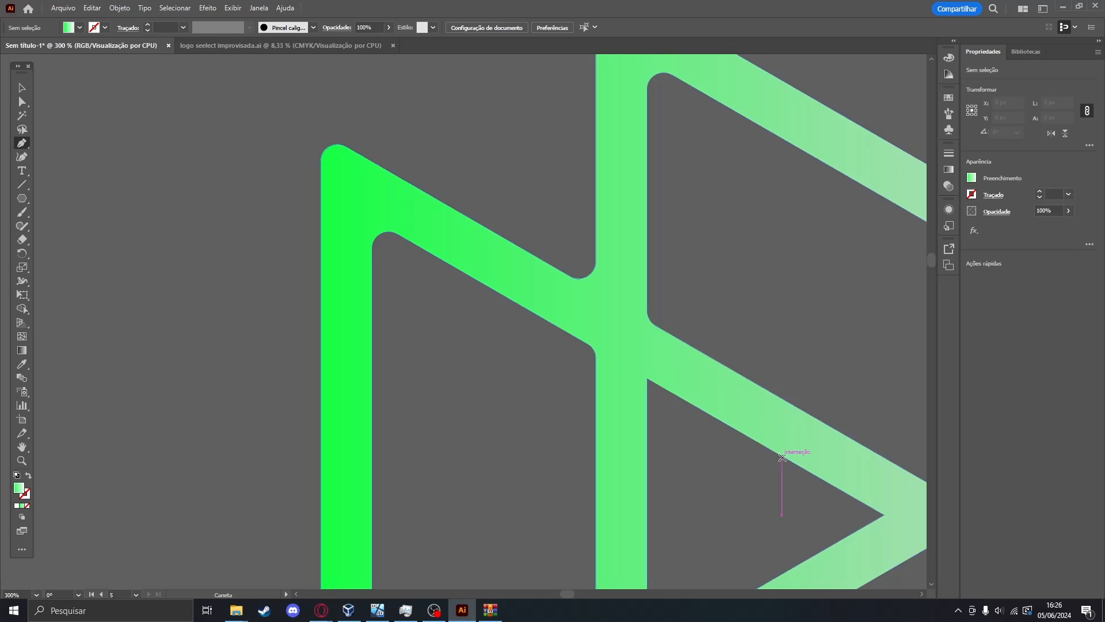
{"action": "left_click", "coordinate": [782, 457]}
{"action": "left_click", "coordinate": [793, 404]}
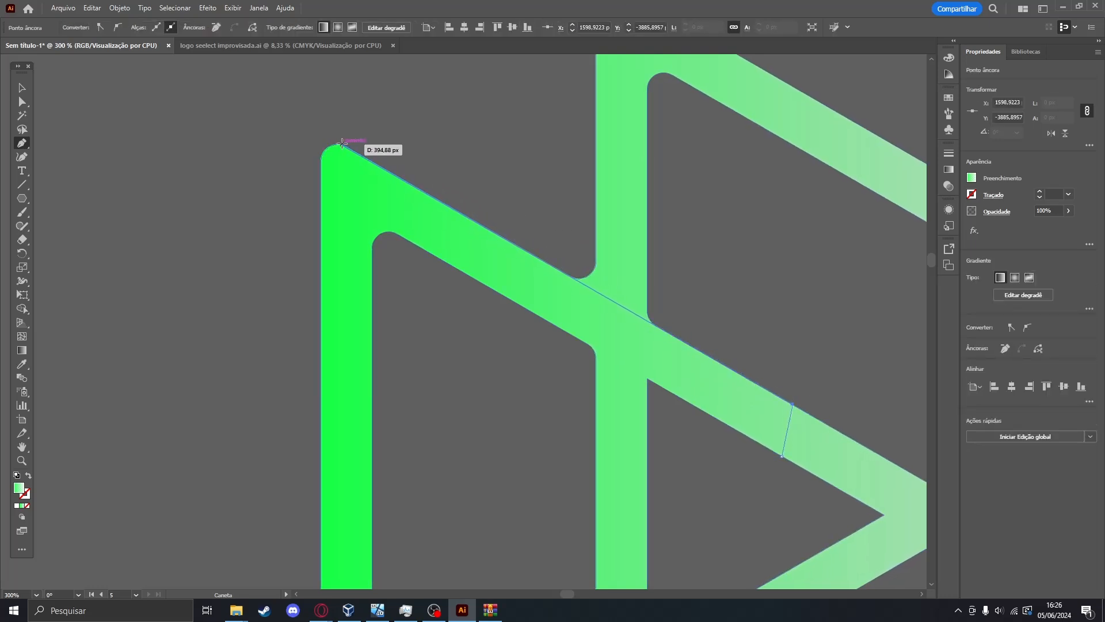
{"action": "left_click", "coordinate": [381, 167]}
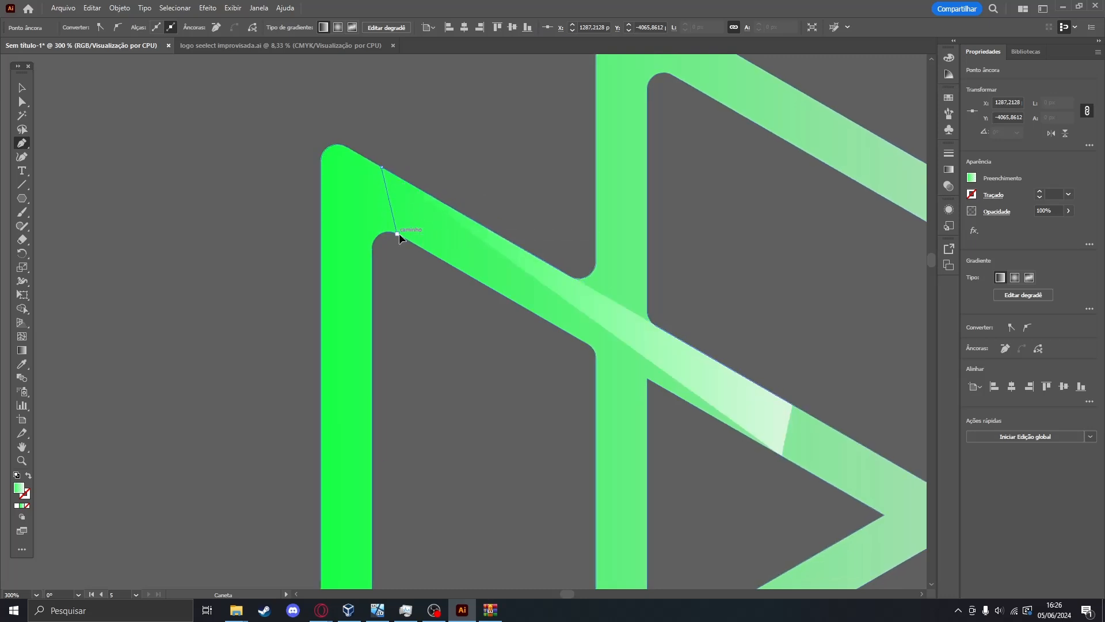
{"action": "left_click", "coordinate": [397, 233]}
{"action": "left_click", "coordinate": [782, 456]}
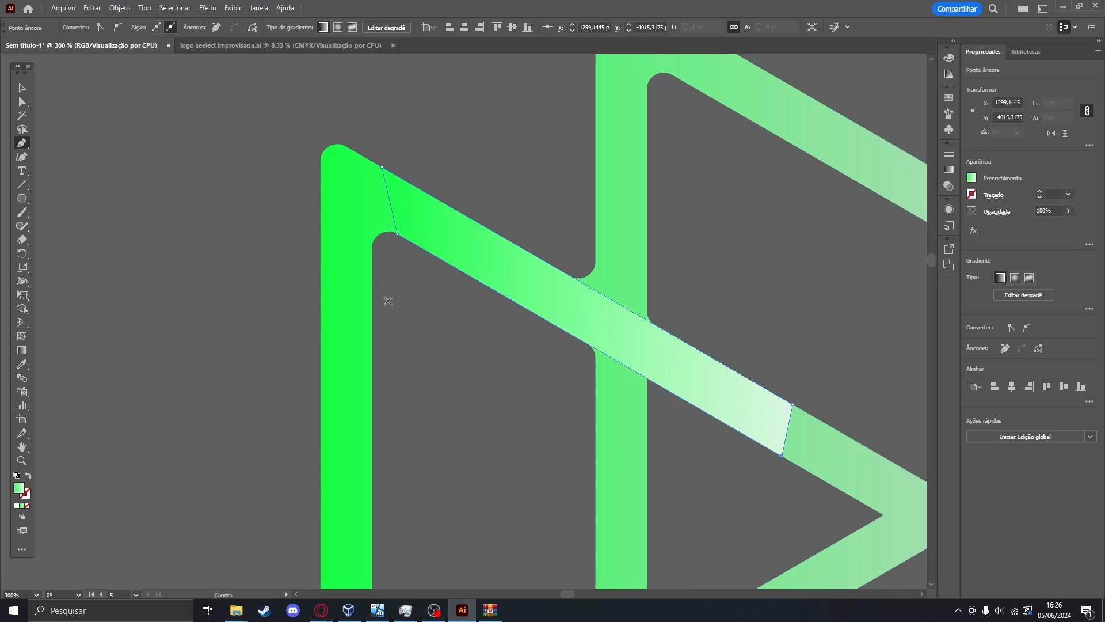
Try to subtract the drawn patch from the triangle copy with Minus Front, and undo it.
{"action": "left_click", "coordinate": [22, 88]}
{"action": "left_click_drag", "start_coordinate": [247, 111], "coordinate": [823, 493]}
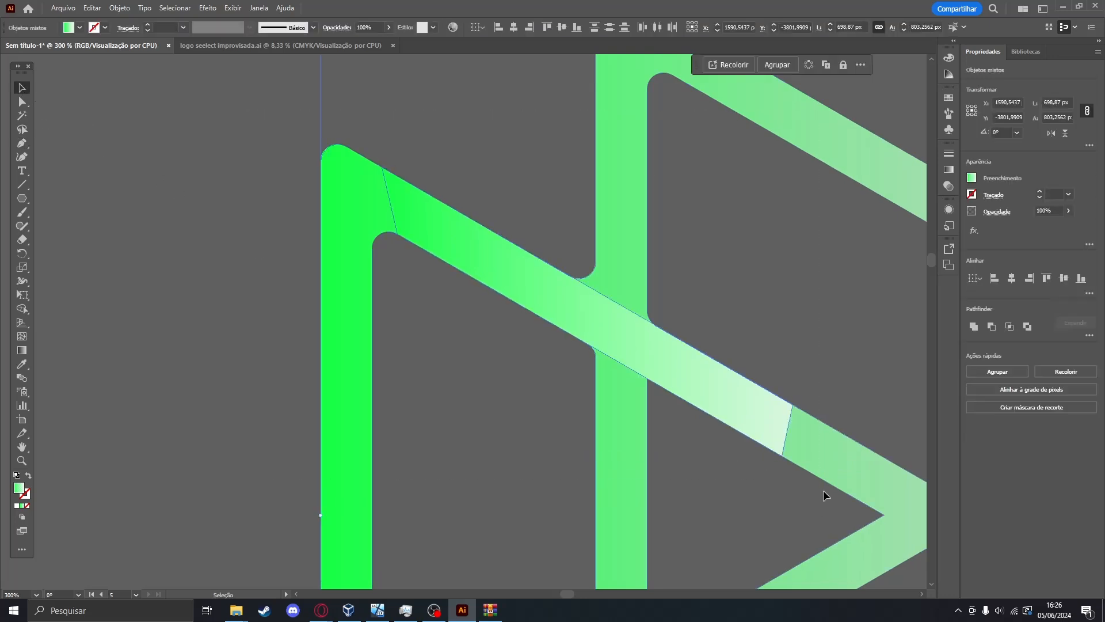
{"action": "left_click", "coordinate": [997, 328]}
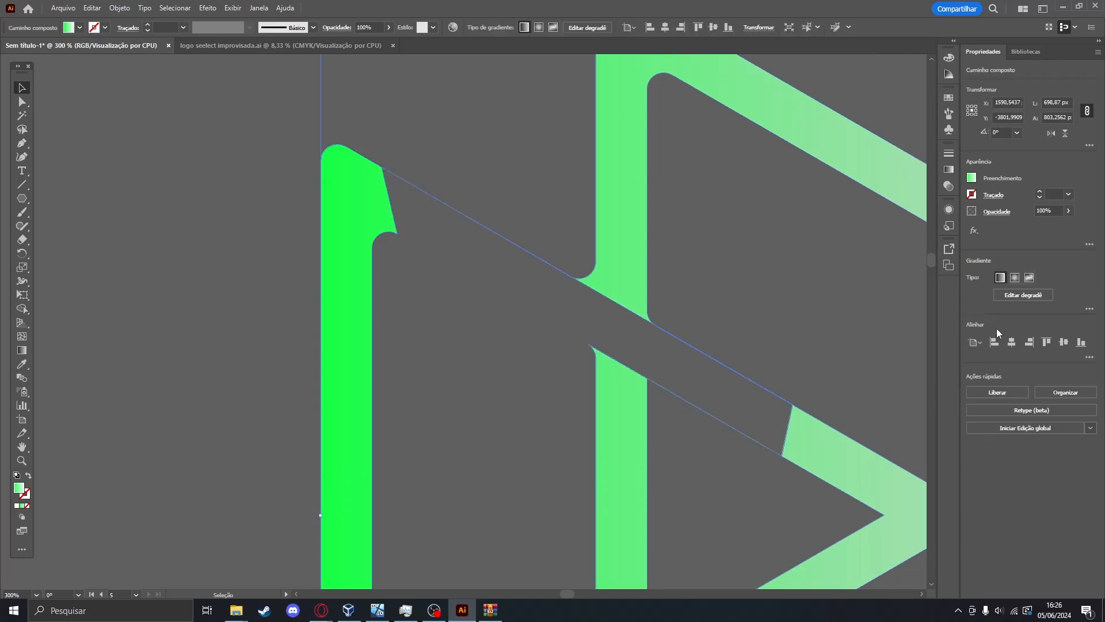
{"action": "key", "text": "ctrl+z"}
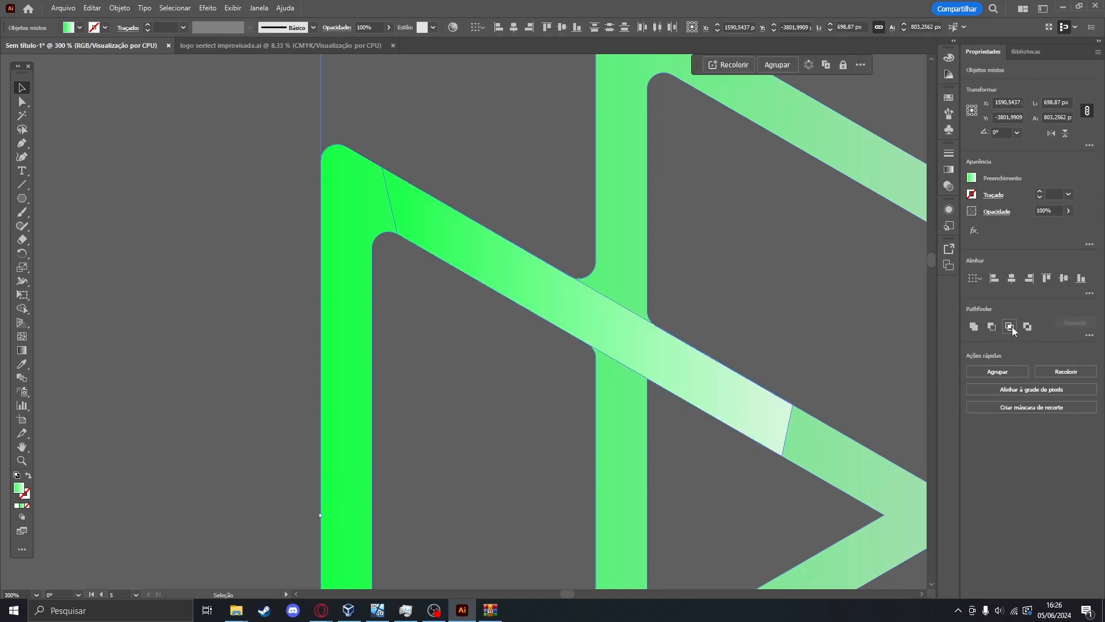
Intersect the drawn patch with the triangle copy so only the diagonal strip is kept.
{"action": "left_click", "coordinate": [1011, 327]}
{"action": "left_click", "coordinate": [342, 236]}
{"action": "scroll", "coordinate": [342, 236], "scroll_direction": "down", "scroll_amount": 3}
{"action": "left_click", "coordinate": [424, 269]}
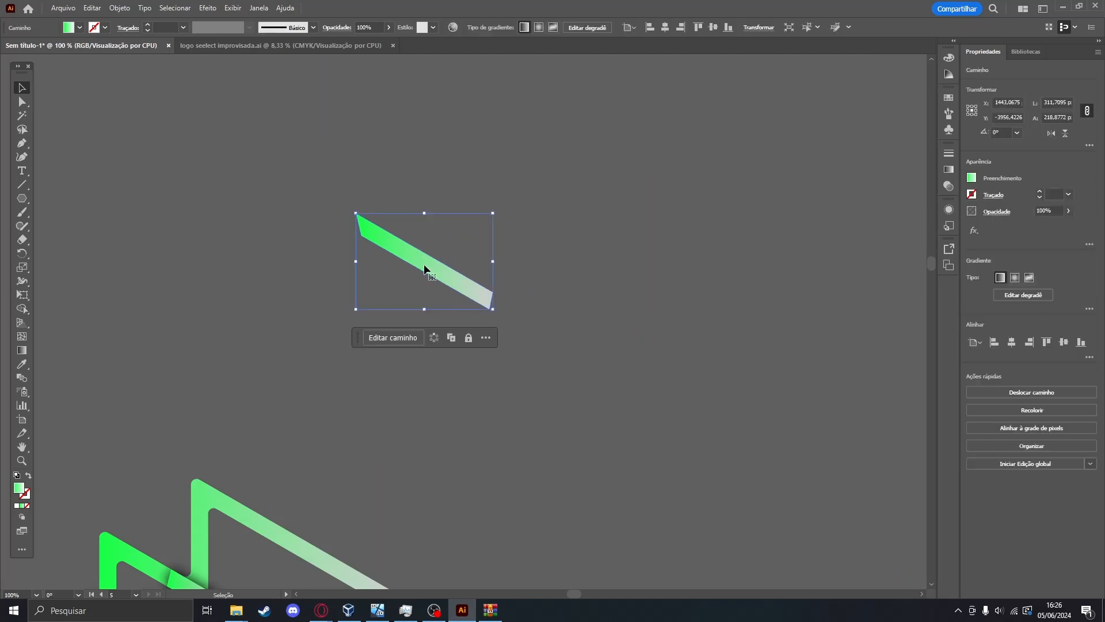
Move the diagonal strip to the patched logo, try it over the upper diagonal bar, and shift it just below that bar.
{"action": "left_click_drag", "start_coordinate": [424, 269], "coordinate": [230, 507]}
{"action": "scroll", "coordinate": [480, 297], "scroll_direction": "up", "scroll_amount": 5}
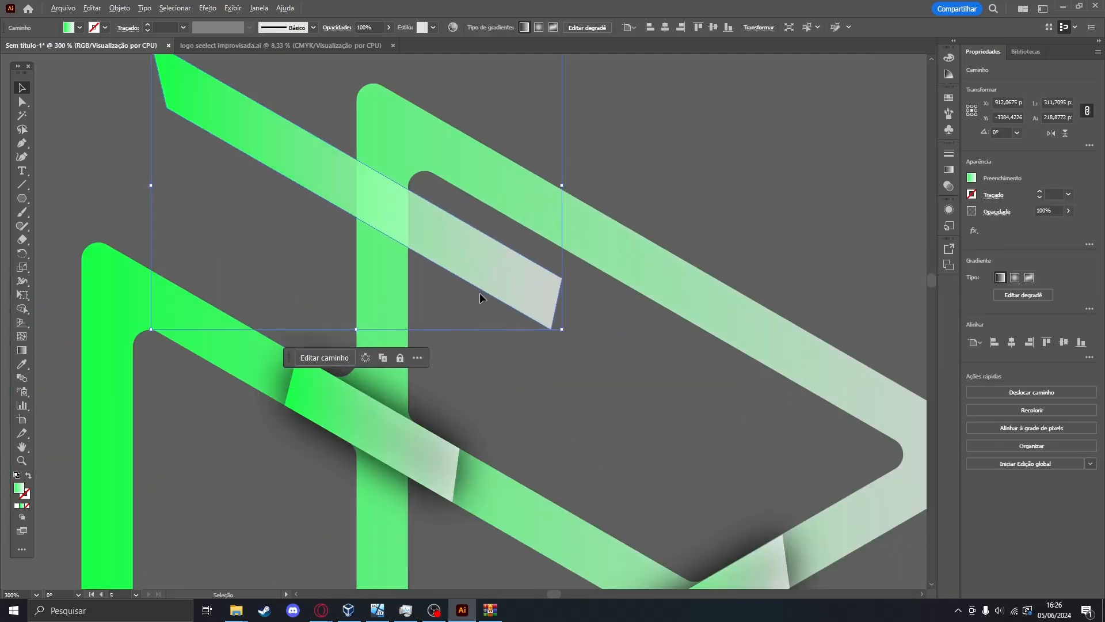
{"action": "scroll", "coordinate": [479, 293], "scroll_direction": "down", "scroll_amount": 2}
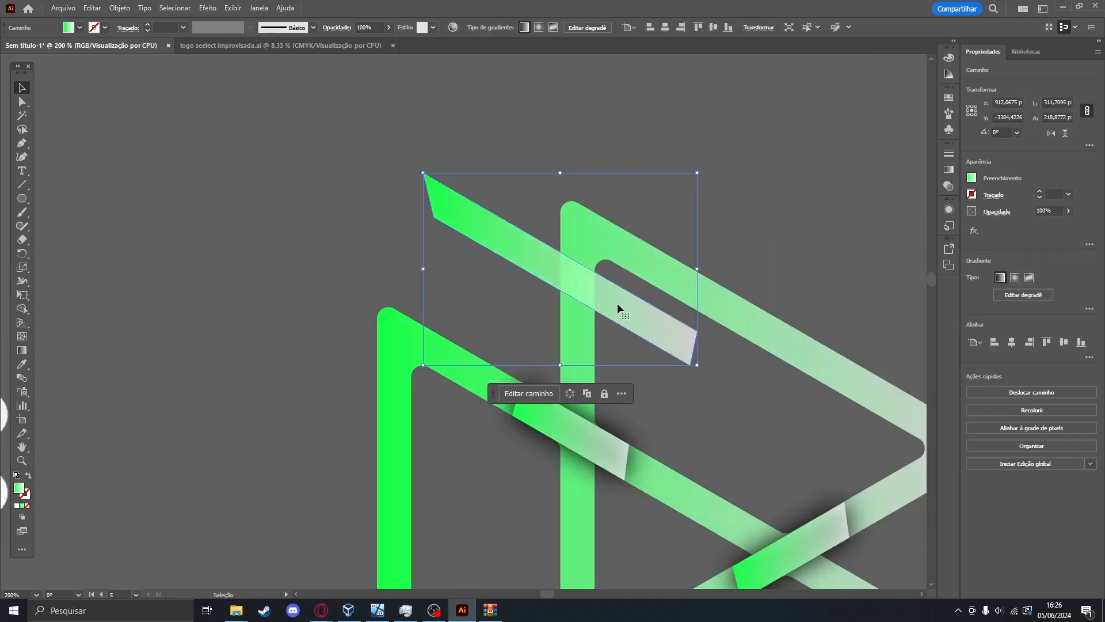
{"action": "left_click_drag", "start_coordinate": [620, 297], "coordinate": [673, 485]}
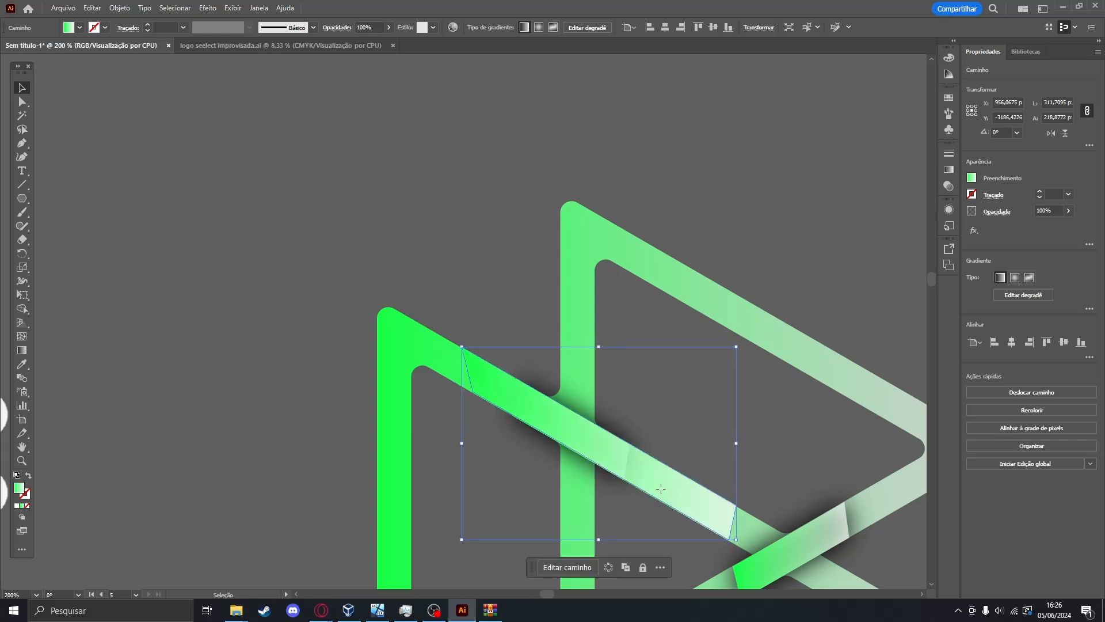
{"action": "left_click_drag", "start_coordinate": [616, 458], "coordinate": [574, 502]}
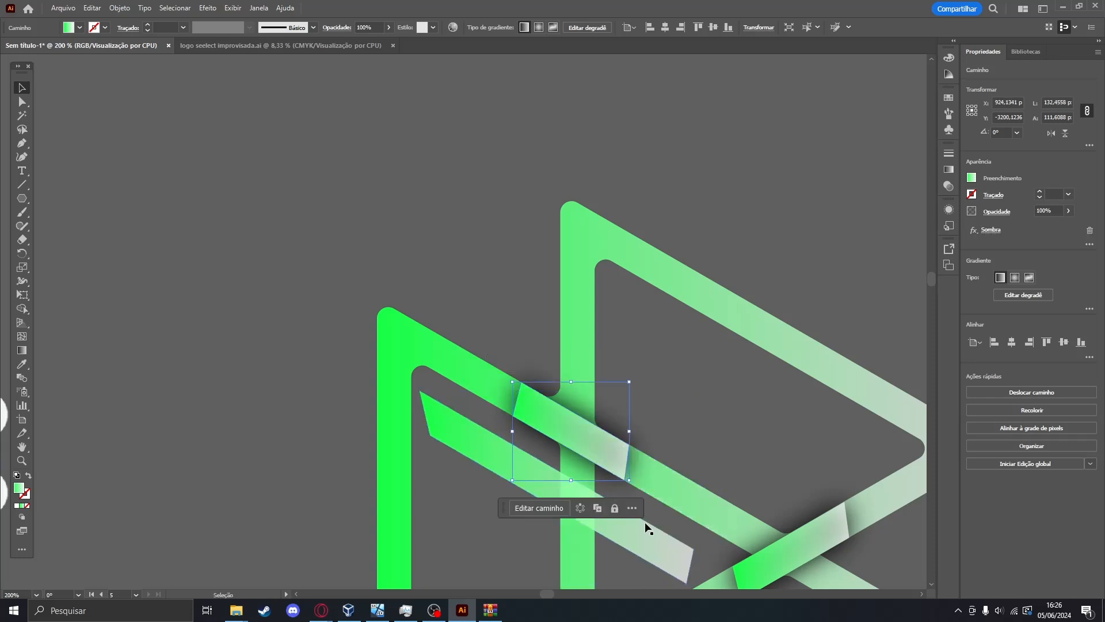
Set the opacity of the strip's white gradient stop to 100% and place the strip over the logo's upper diagonal bar.
{"action": "double_click", "coordinate": [647, 541]}
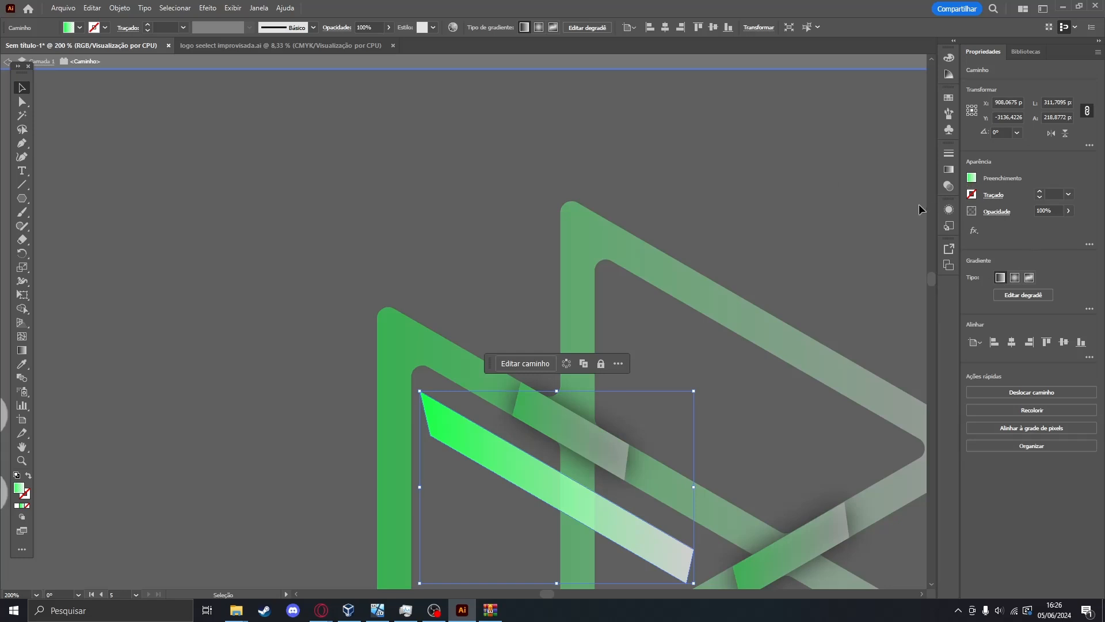
{"action": "left_click", "coordinate": [971, 179]}
{"action": "left_click", "coordinate": [949, 171]}
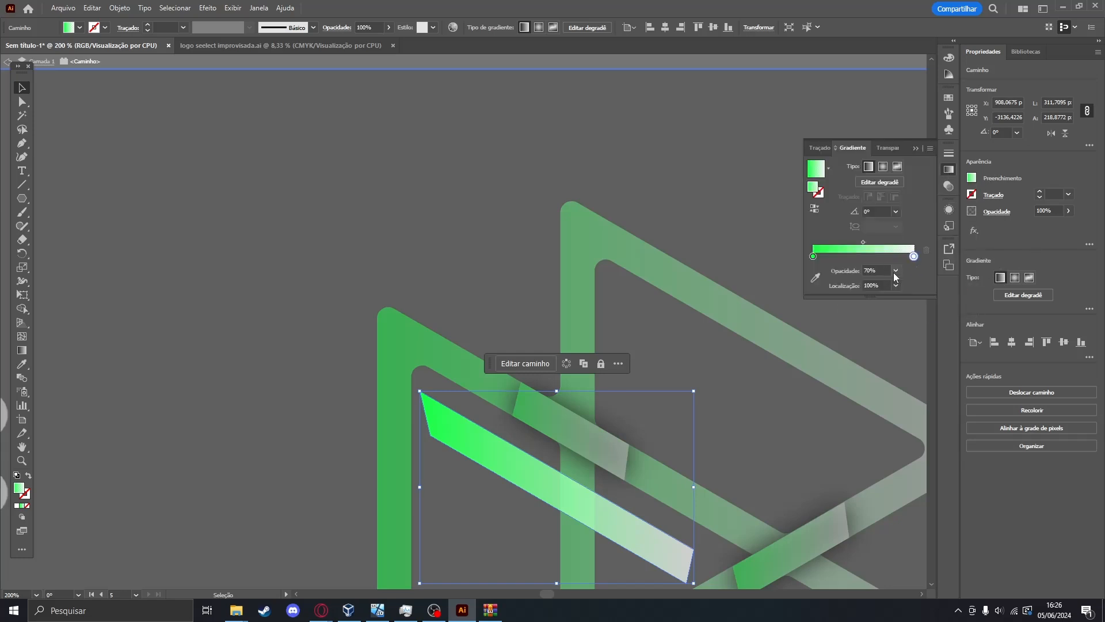
{"action": "left_click", "coordinate": [895, 271]}
{"action": "left_click", "coordinate": [911, 407]}
{"action": "left_click", "coordinate": [347, 251]}
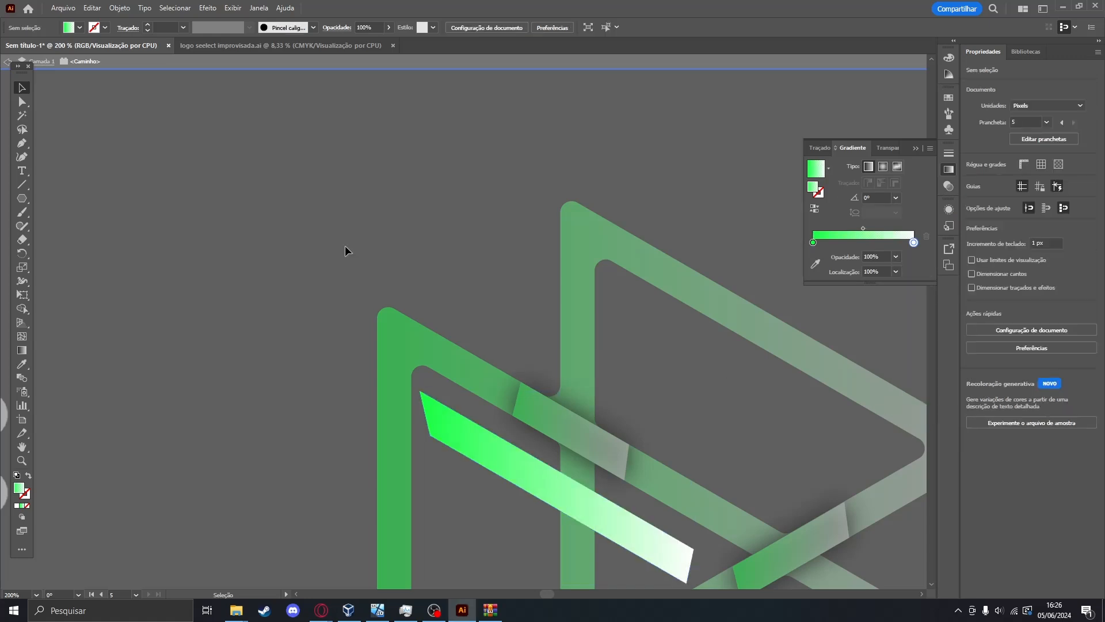
{"action": "left_click_drag", "start_coordinate": [555, 510], "coordinate": [594, 443]}
{"action": "left_click", "coordinate": [712, 386]}
Set the opacity of the white gradient stop on the patched logo's triangle shape to 100%.
{"action": "left_click", "coordinate": [809, 342]}
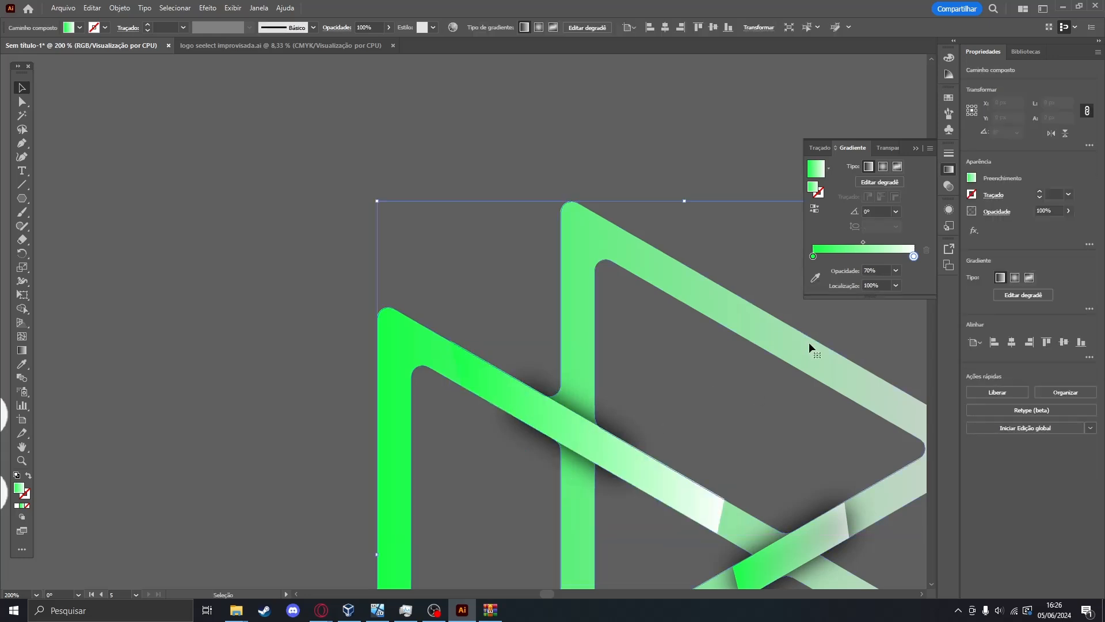
{"action": "left_click", "coordinate": [972, 178]}
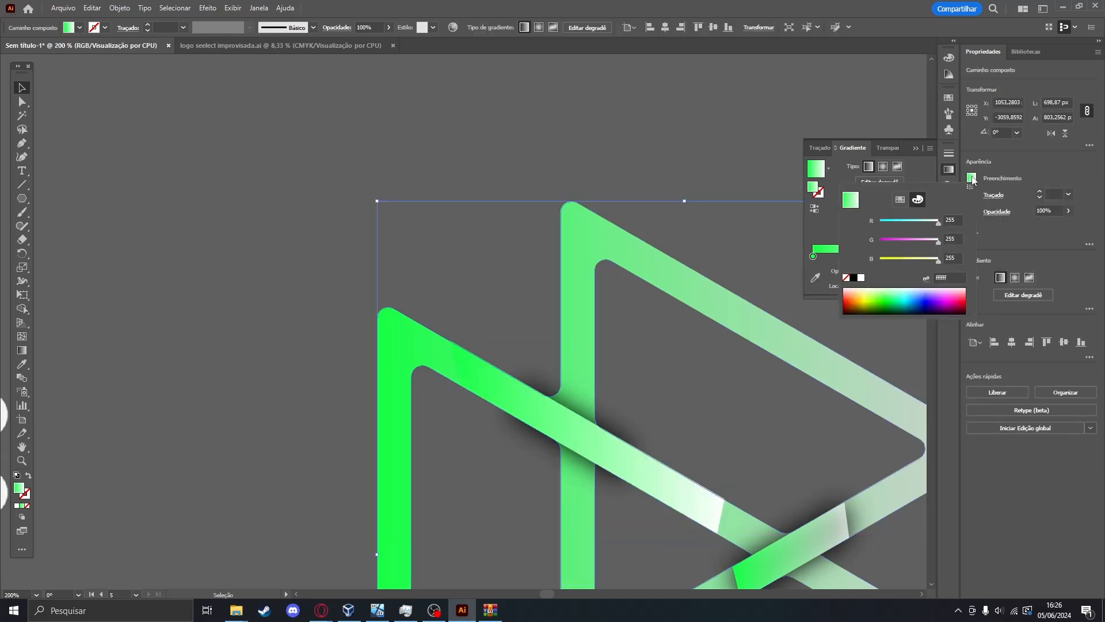
{"action": "left_click", "coordinate": [979, 214]}
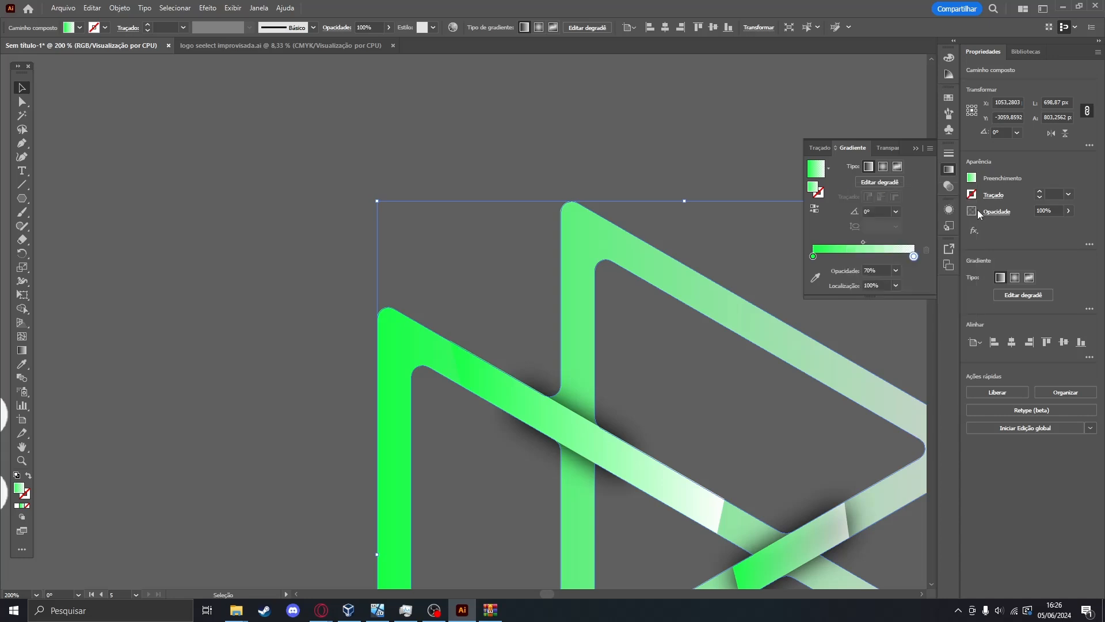
{"action": "left_click", "coordinate": [895, 271]}
{"action": "left_click", "coordinate": [907, 409]}
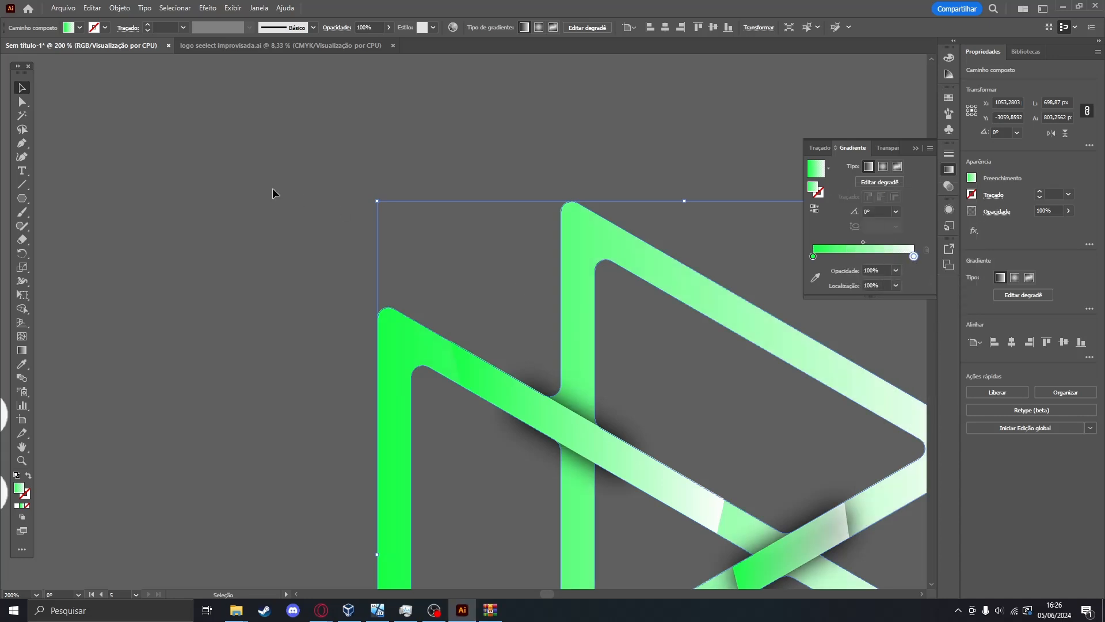
{"action": "left_click", "coordinate": [299, 273]}
Try the strip at the crossing of the diagonal bars, and undo the edits back to the uncut triangle copy with its drawn patch.
{"action": "left_click_drag", "start_coordinate": [347, 259], "coordinate": [147, 110]}
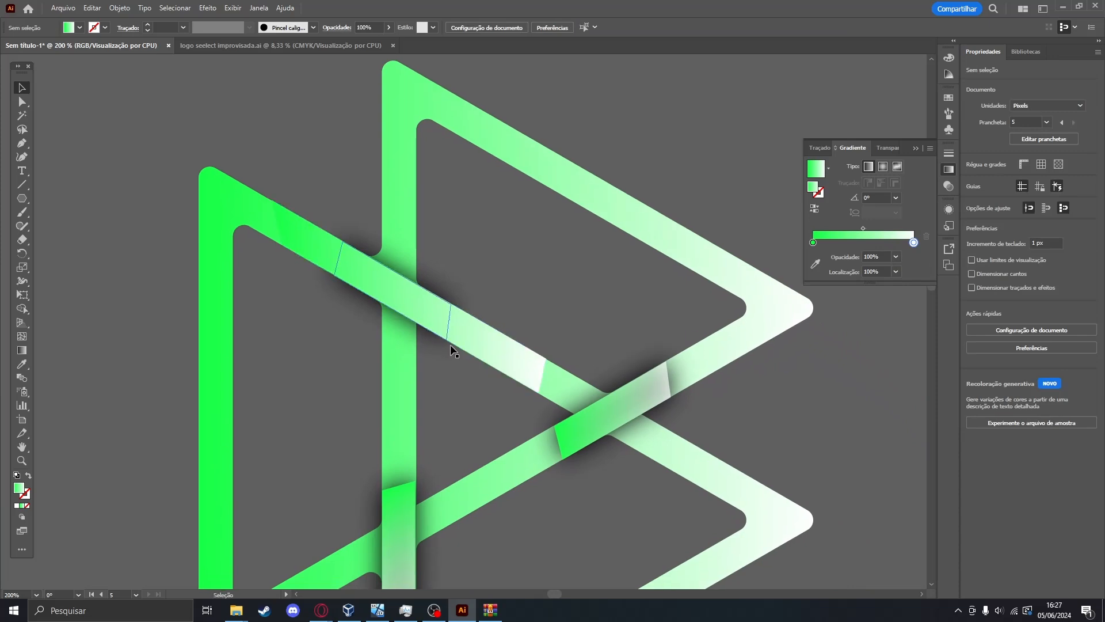
{"action": "left_click_drag", "start_coordinate": [466, 334], "coordinate": [665, 433]}
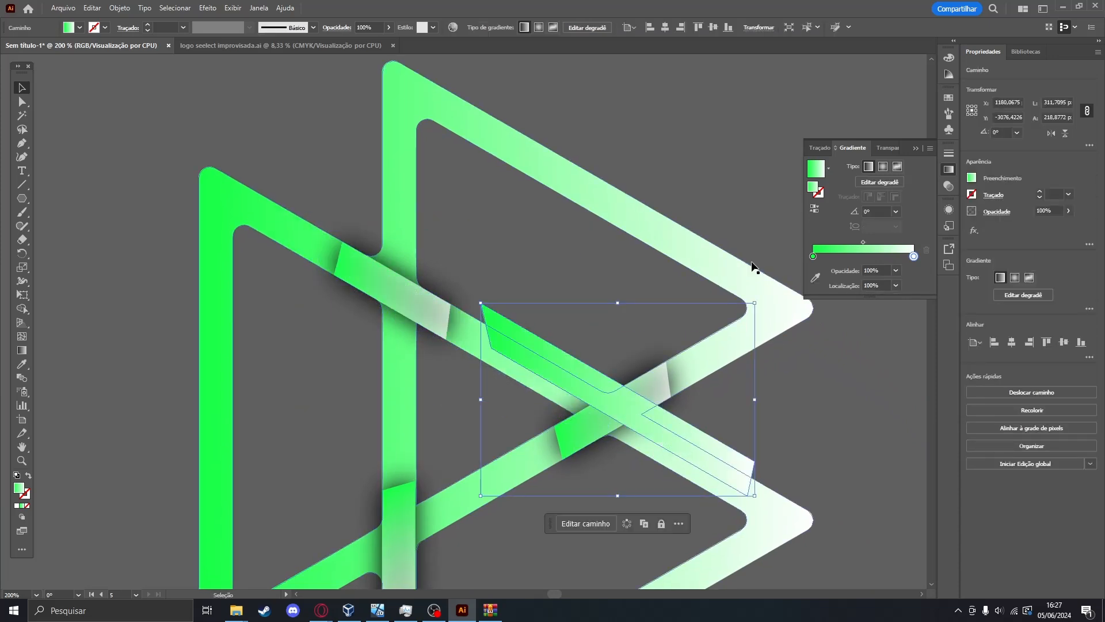
{"action": "scroll", "coordinate": [544, 395], "scroll_direction": "down", "scroll_amount": 5}
{"action": "key", "text": "ctrl+z"}
{"action": "key", "text": "ctrl+z"}
{"action": "key", "text": "ctrl+z"}
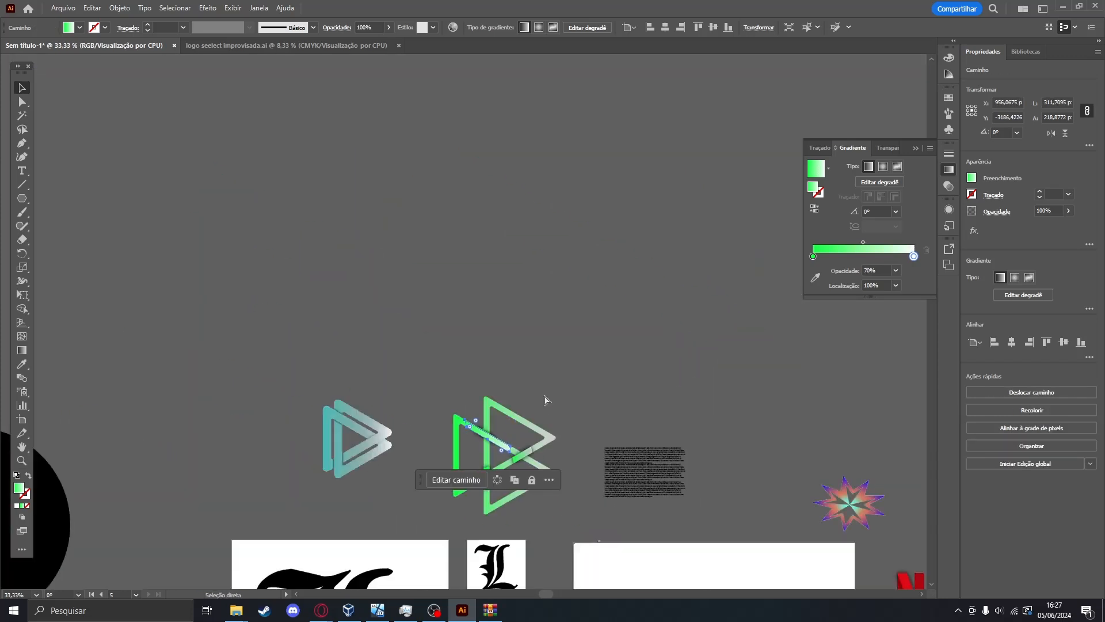
{"action": "key", "text": "ctrl+z"}
{"action": "key", "text": "ctrl+z"}
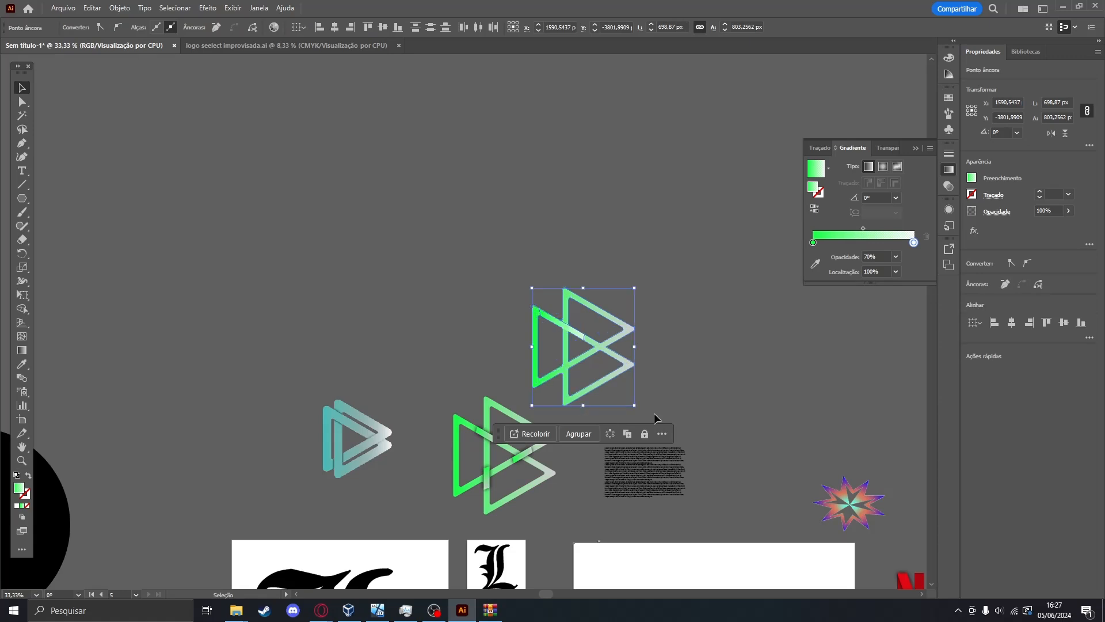
{"action": "left_click", "coordinate": [672, 370]}
Try intersecting the drawn patch with the whole triangle copy again, and undo it.
{"action": "scroll", "coordinate": [671, 370], "scroll_direction": "up", "scroll_amount": 3}
{"action": "left_click", "coordinate": [494, 292]}
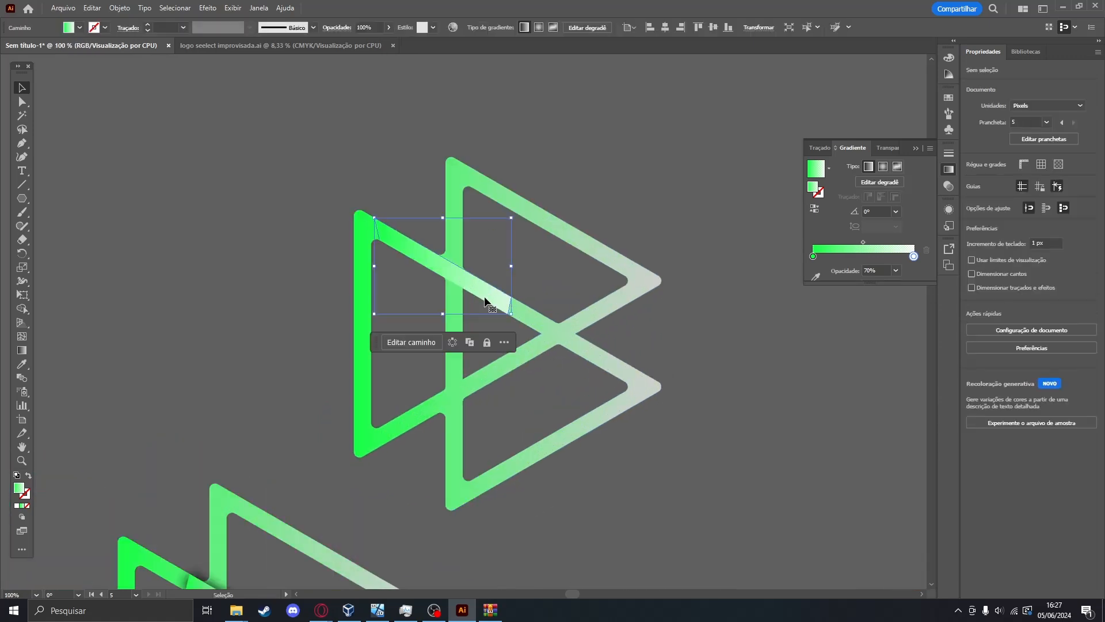
{"action": "left_click_drag", "start_coordinate": [317, 112], "coordinate": [668, 506]}
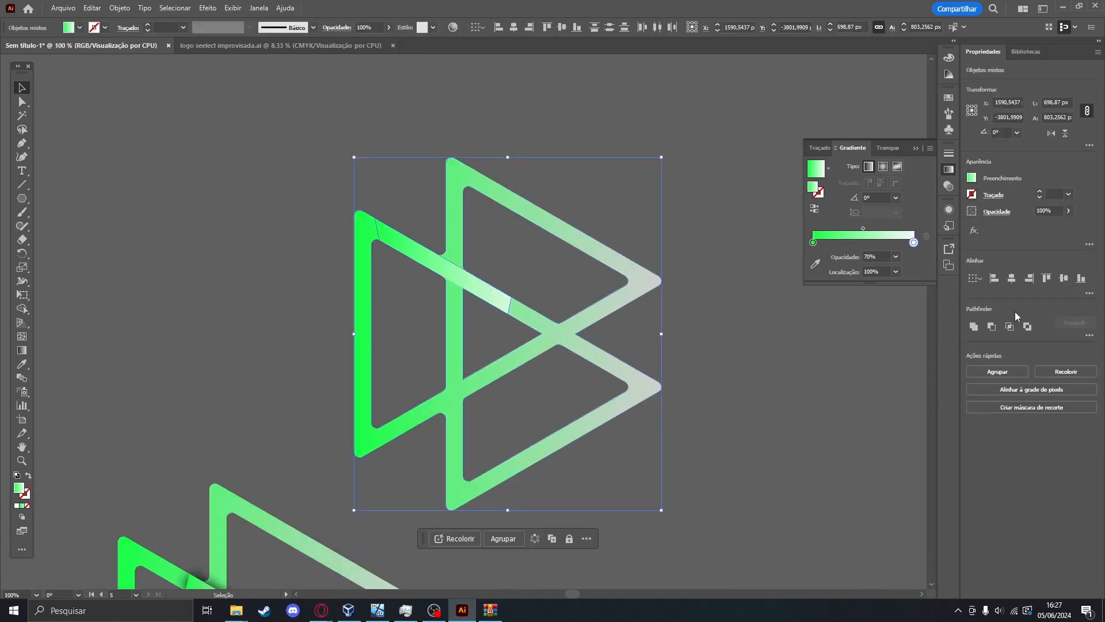
{"action": "left_click", "coordinate": [1009, 326]}
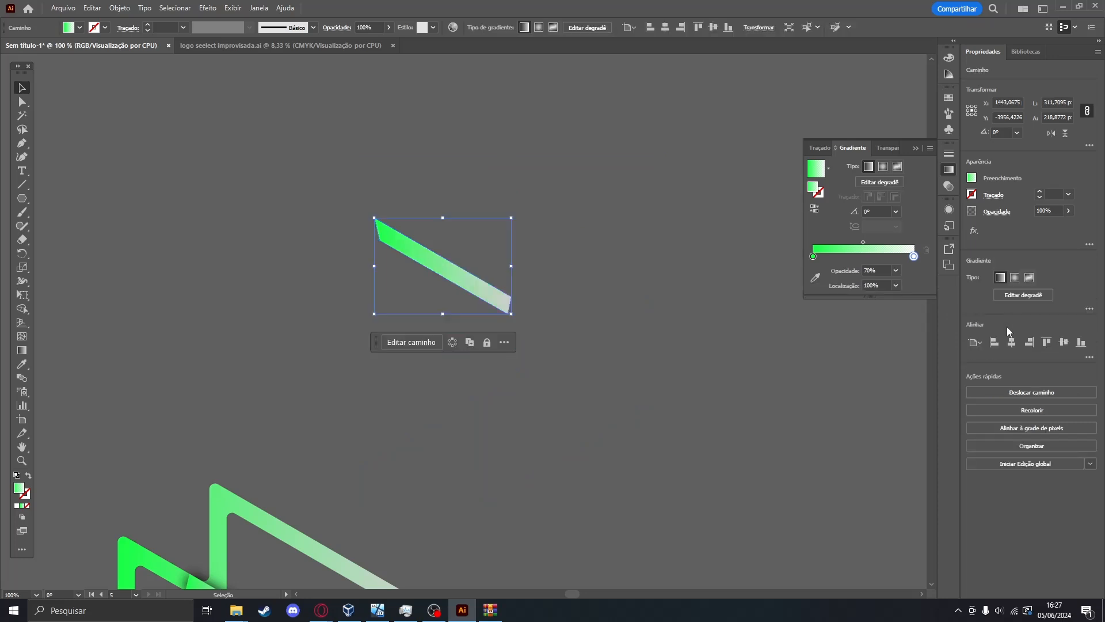
{"action": "key", "text": "ctrl+z"}
Fill the diagonal patch on the triangle copy with solid red.
{"action": "left_click", "coordinate": [533, 317]}
{"action": "left_click", "coordinate": [460, 278]}
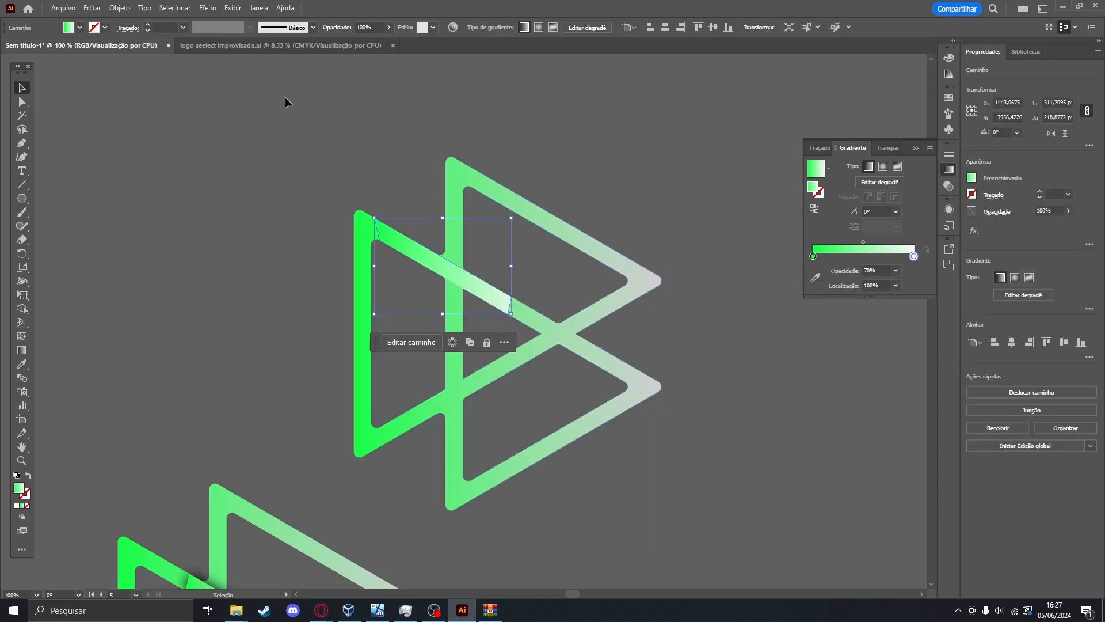
{"action": "left_click", "coordinate": [79, 27]}
{"action": "left_click", "coordinate": [40, 47]}
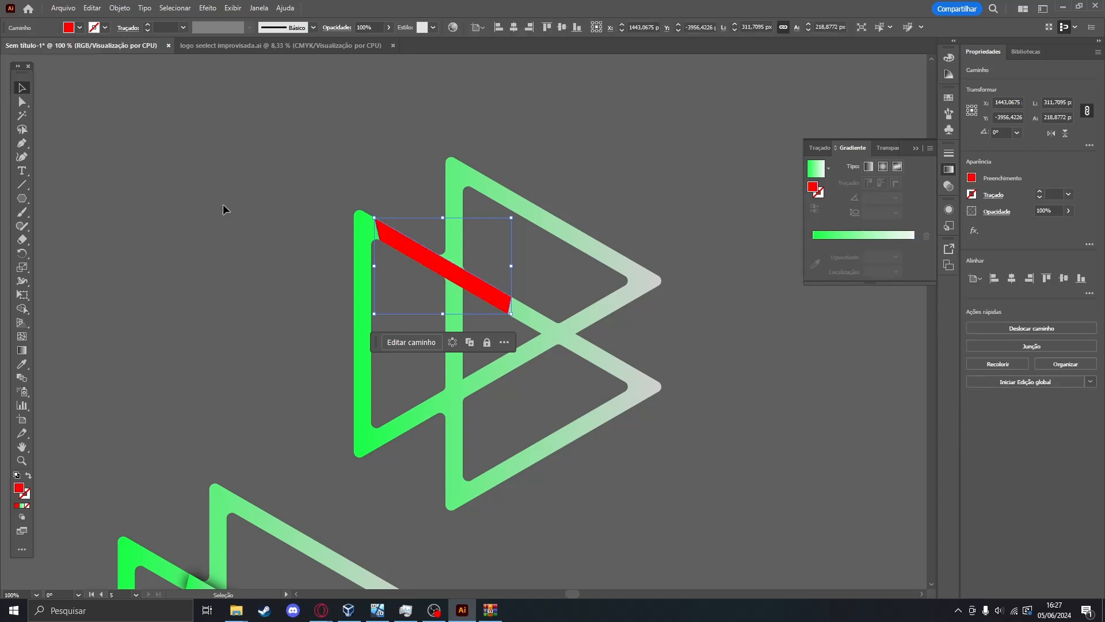
Subtract the red patch from the triangle copy with Minus Front, cutting a gap in the upper diagonal bar.
{"action": "key", "text": "ctrl+a"}
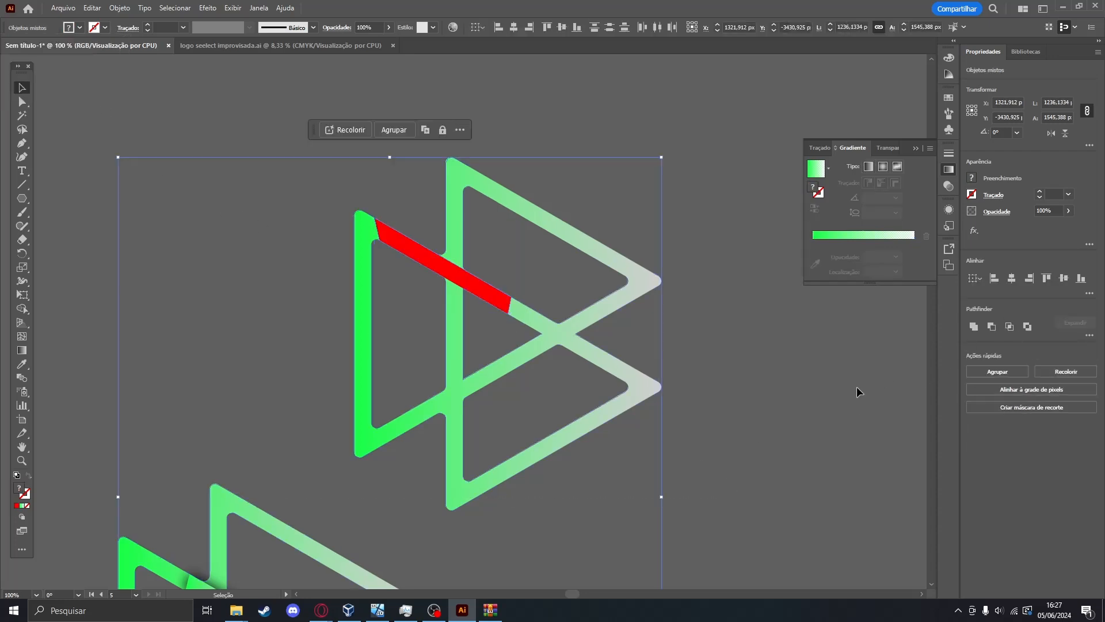
{"action": "left_click", "coordinate": [371, 207]}
{"action": "left_click", "coordinate": [991, 332]}
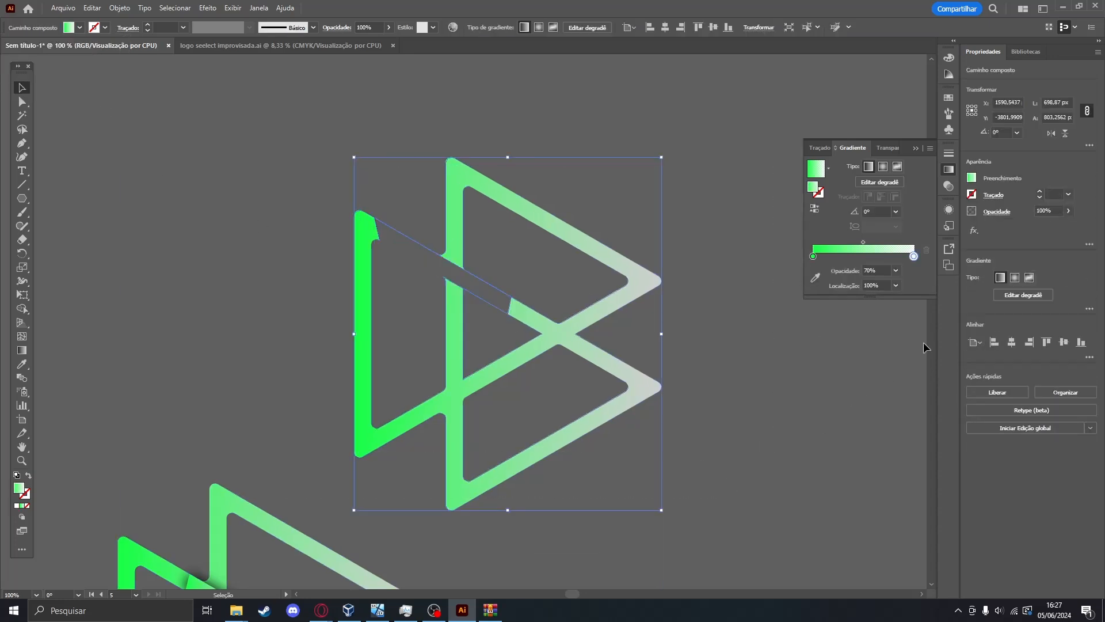
Undo the Minus Front cut, try intersecting the red patch with the triangle copy, and undo that as well.
{"action": "key", "text": "ctrl+z"}
{"action": "left_click", "coordinate": [1010, 329]}
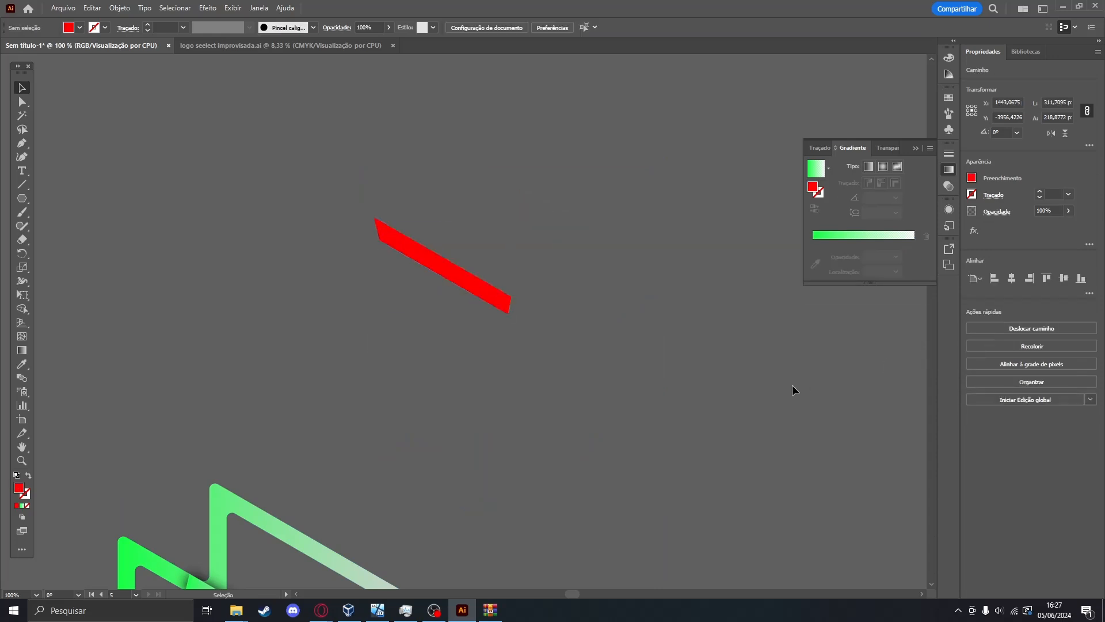
{"action": "key", "text": "ctrl+z"}
Divide the triangle copy along the red patch with Pathfinder's Divide.
{"action": "left_click", "coordinate": [1089, 334]}
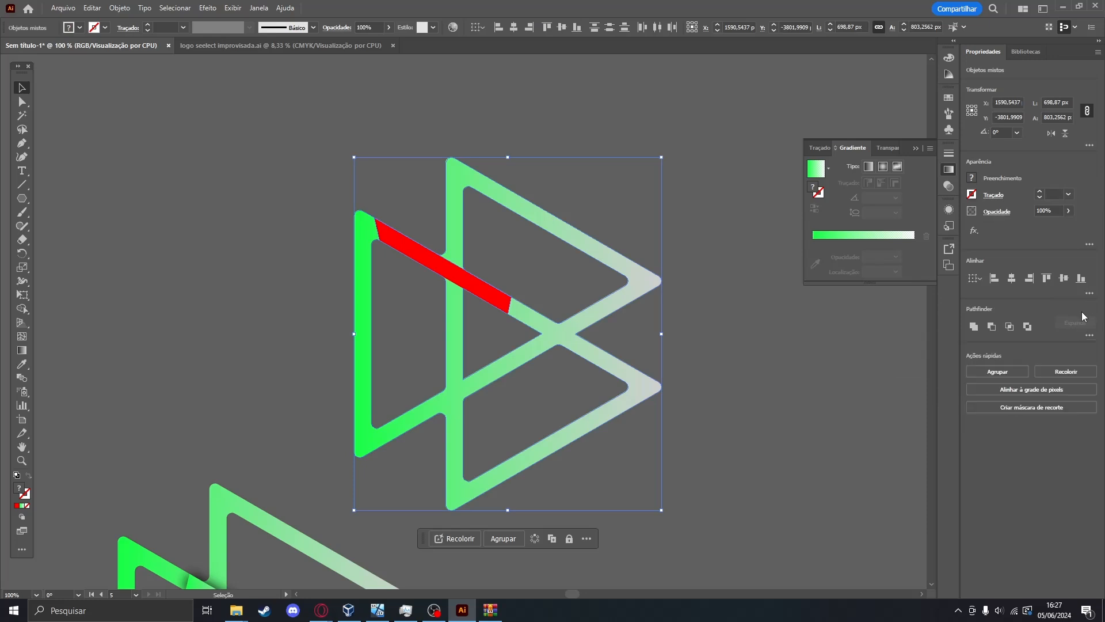
{"action": "left_click", "coordinate": [1089, 336]}
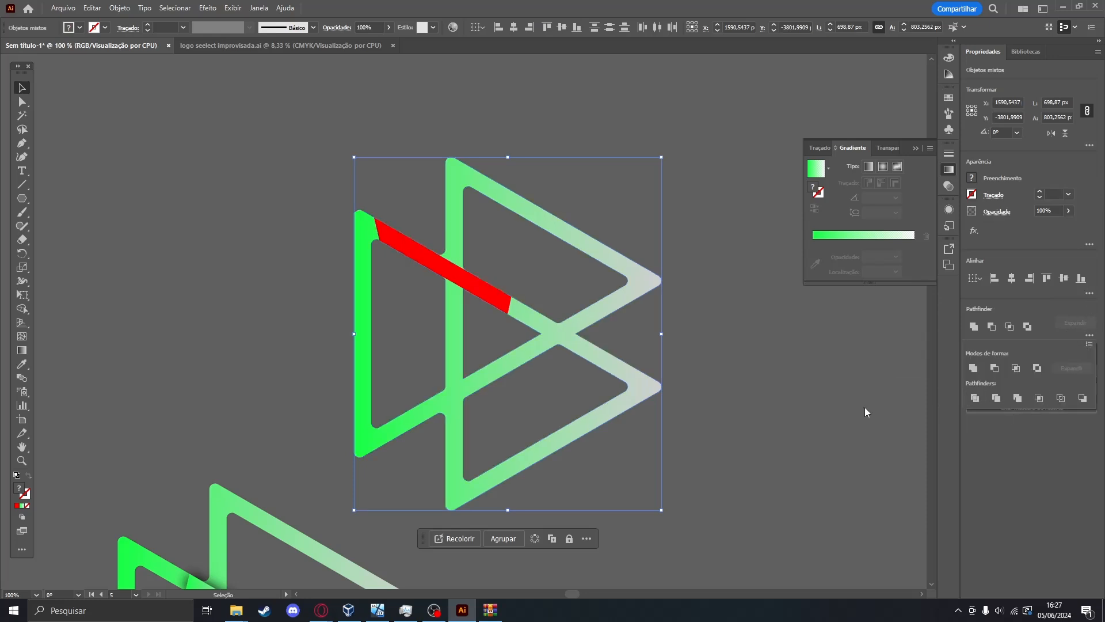
{"action": "left_click", "coordinate": [982, 403]}
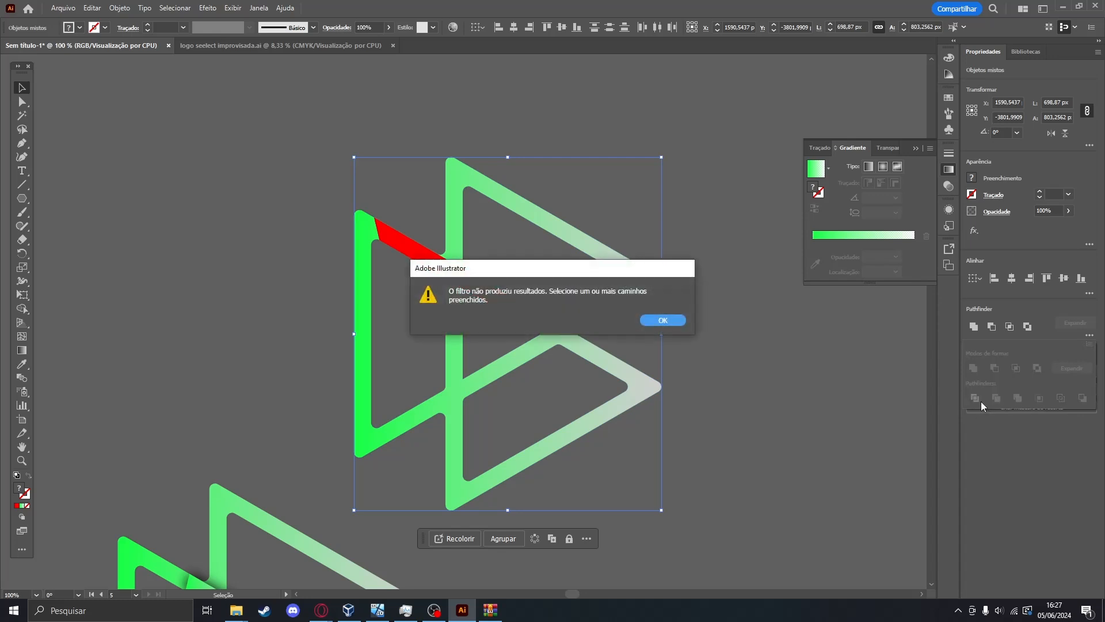
{"action": "left_click", "coordinate": [665, 320]}
{"action": "left_click", "coordinate": [747, 433]}
{"action": "key", "text": "ctrl+z"}
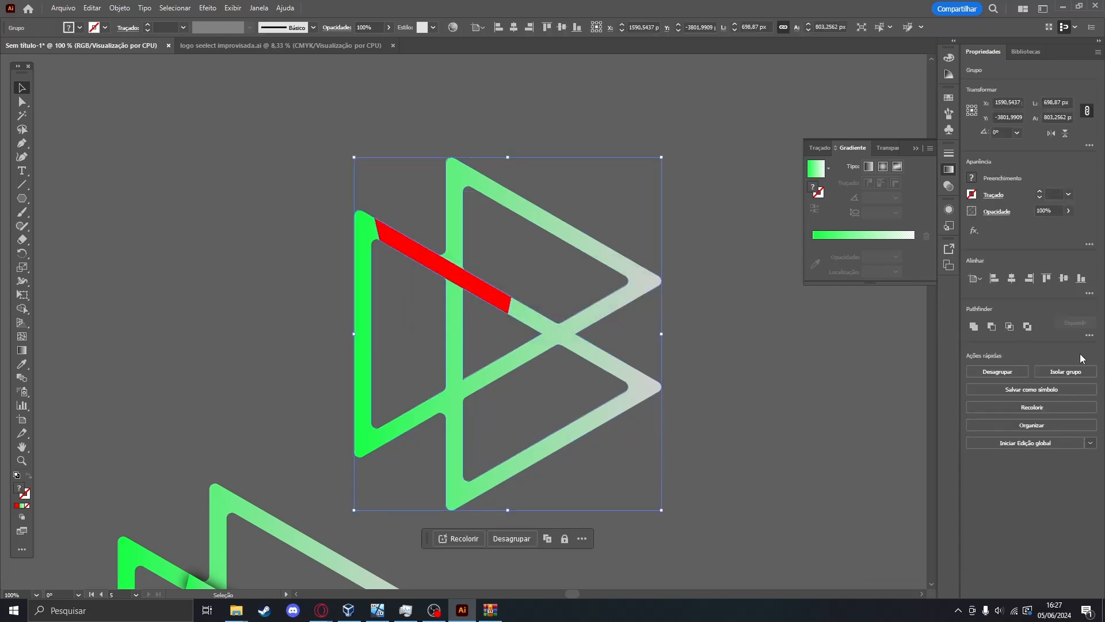
Try Pathfinder's Crop on the divided triangle group, and undo it.
{"action": "left_click", "coordinate": [1089, 336]}
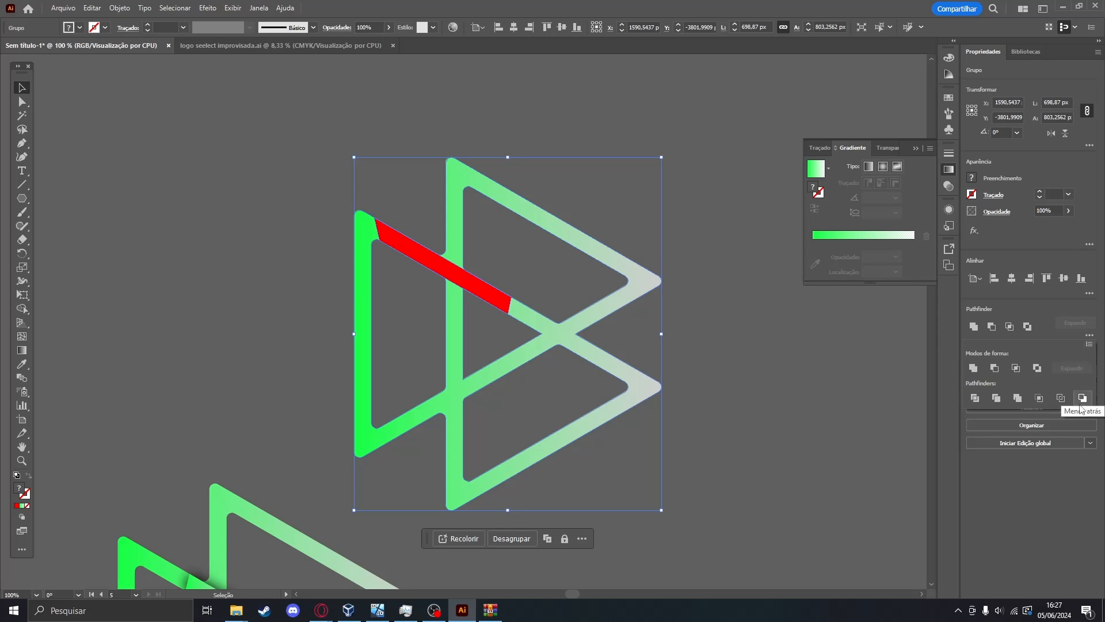
{"action": "left_click", "coordinate": [1048, 401]}
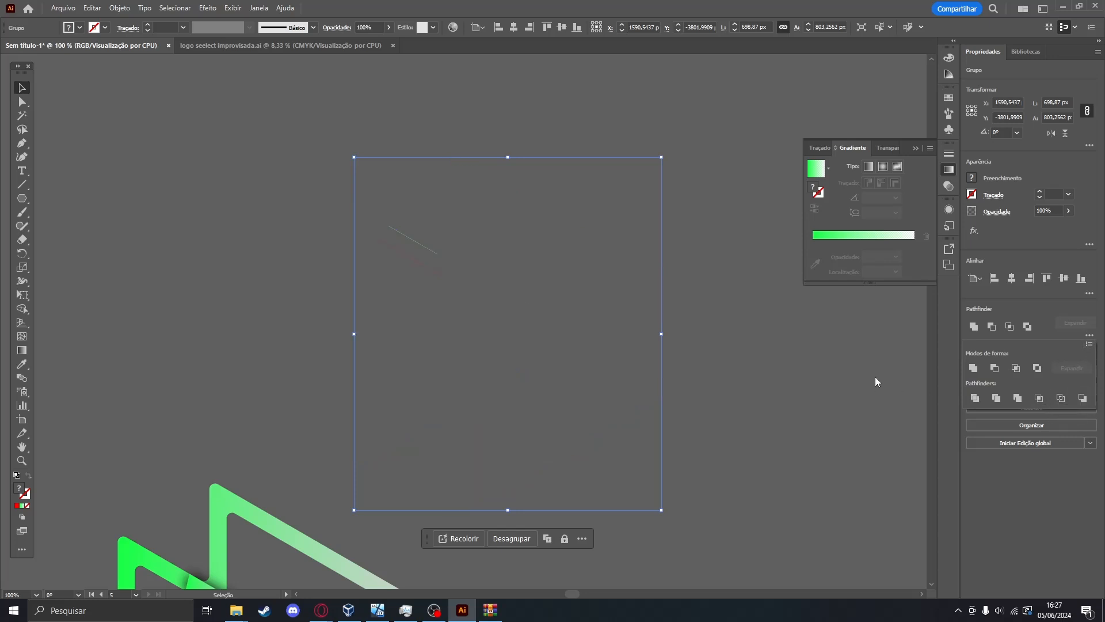
{"action": "left_click", "coordinate": [386, 275]}
{"action": "key", "text": "ctrl+z"}
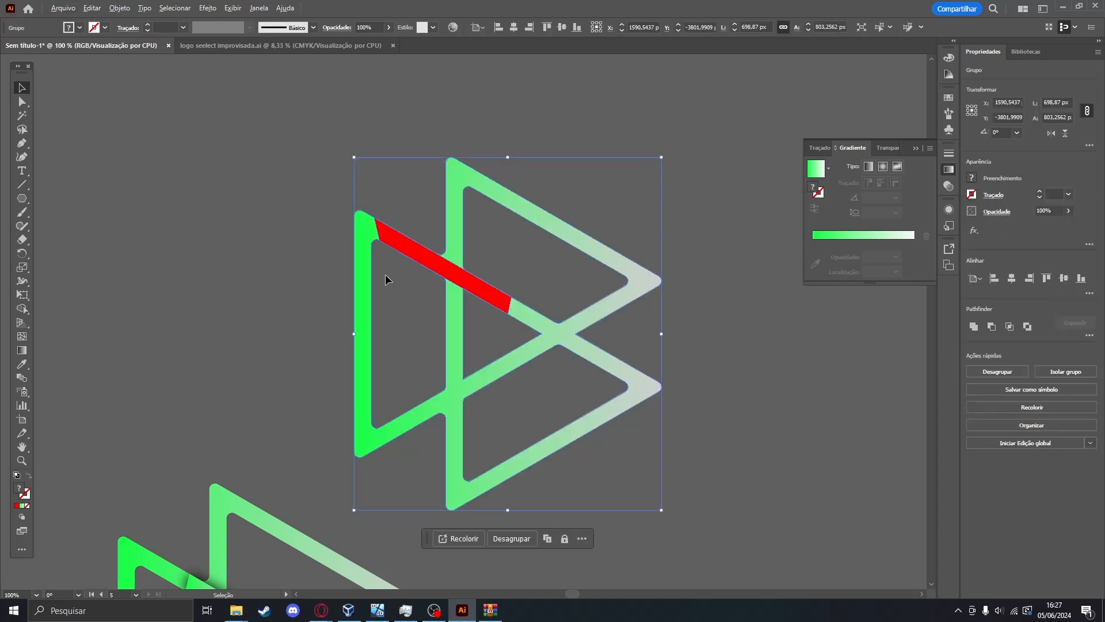
Try Pathfinder's Intersect on the divided triangle group.
{"action": "scroll", "coordinate": [385, 274], "scroll_direction": "up", "scroll_amount": 4}
{"action": "scroll", "coordinate": [556, 189], "scroll_direction": "down", "scroll_amount": 5}
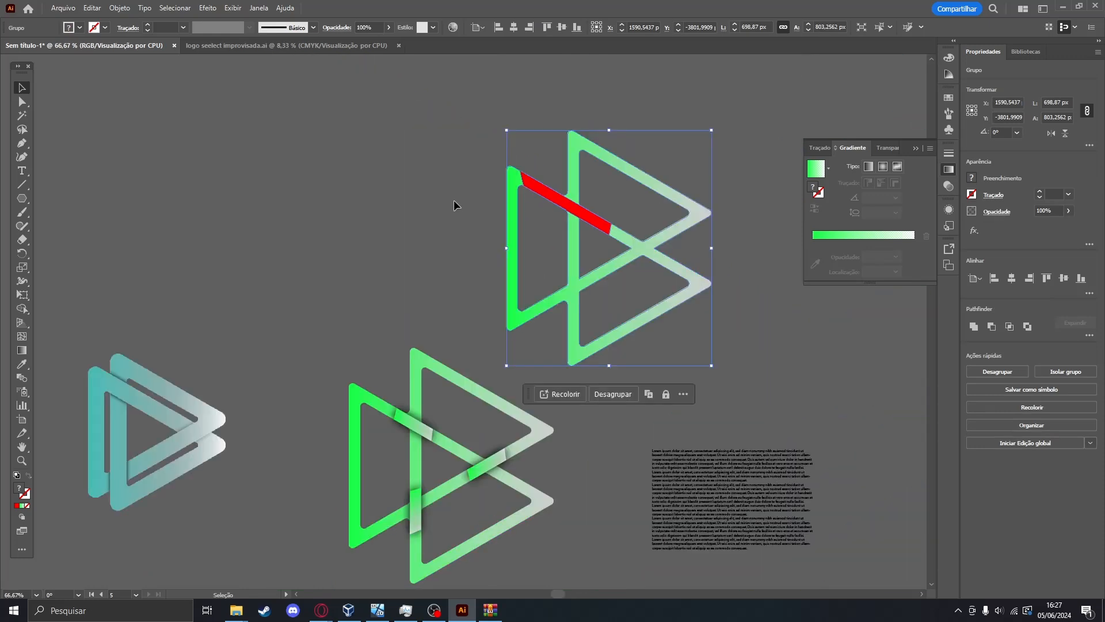
{"action": "left_click", "coordinate": [483, 295]}
{"action": "left_click", "coordinate": [573, 353]}
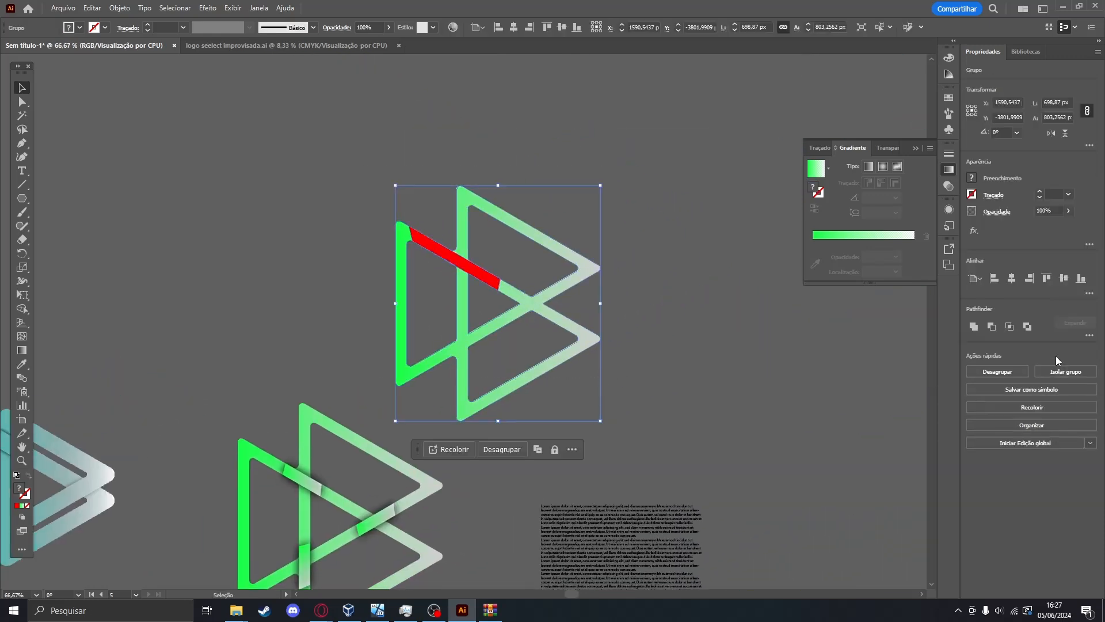
{"action": "left_click", "coordinate": [1010, 326]}
{"action": "left_click", "coordinate": [647, 323]}
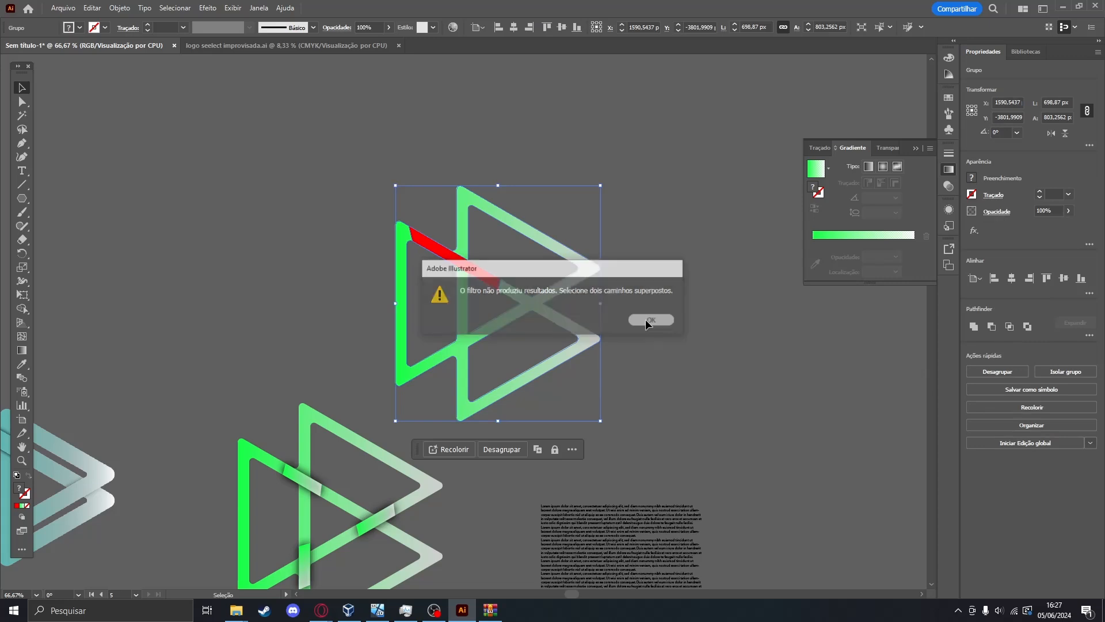
Shift the divided triangle group 39 px right and 24 px down, and ungroup it.
{"action": "left_click_drag", "start_coordinate": [476, 277], "coordinate": [488, 285]}
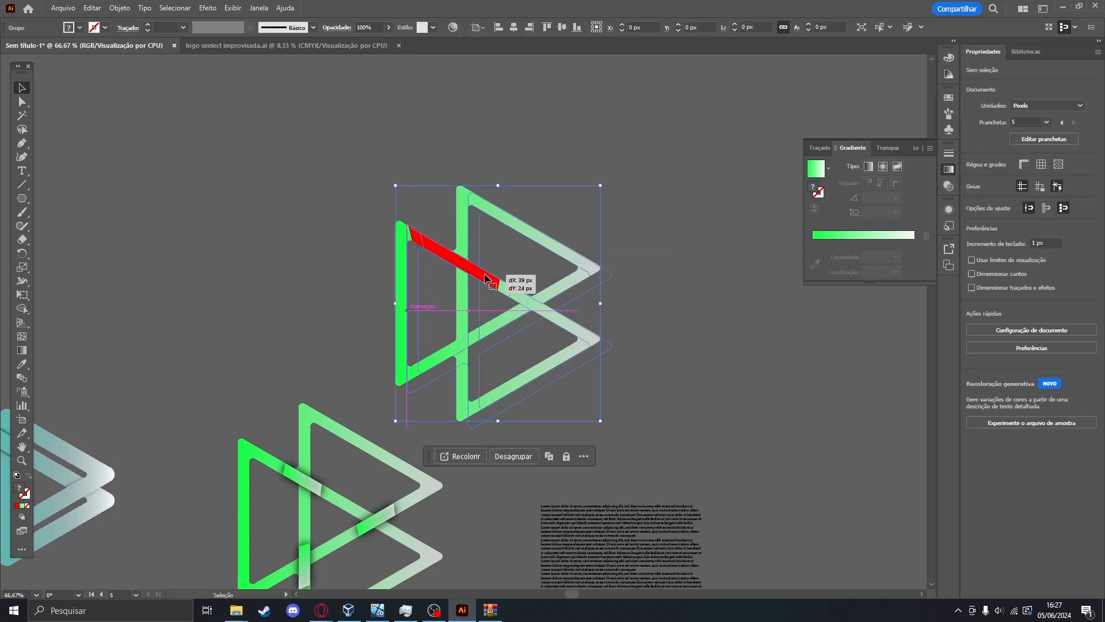
{"action": "left_click", "coordinate": [731, 354]}
{"action": "key", "text": "ctrl+plus"}
{"action": "left_click", "coordinate": [473, 311]}
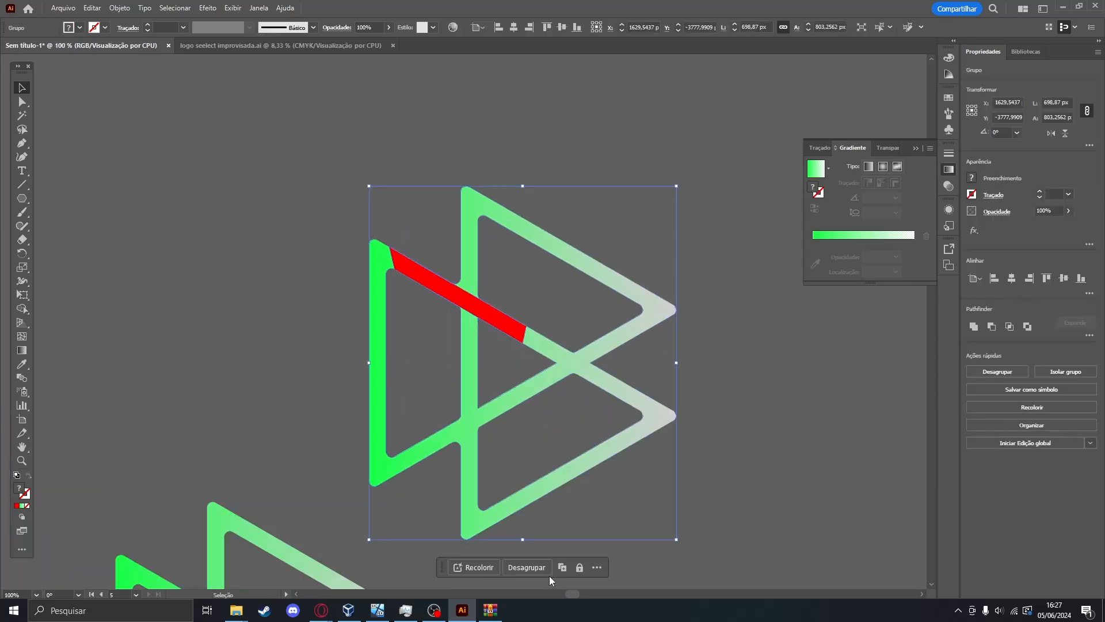
Scale the red strip up slightly about its center so it extends past both ends of its original outline.
{"action": "key", "text": "ctrl+plus"}
{"action": "left_click", "coordinate": [484, 313]}
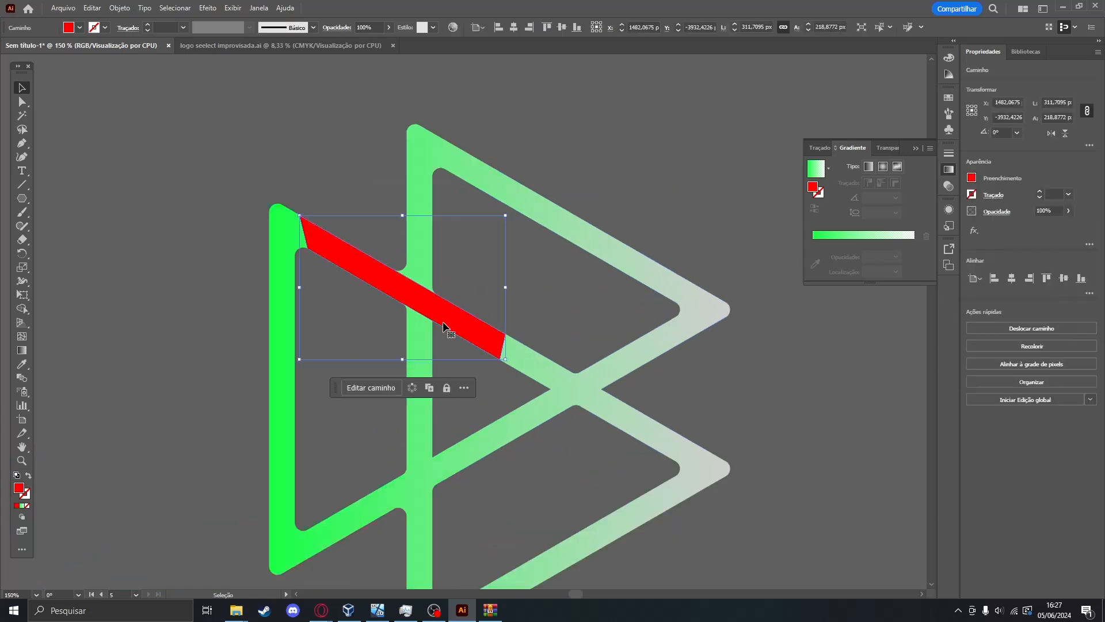
{"action": "mouse_move", "coordinate": [505, 214]}
{"action": "left_mouse_down"}
{"action": "mouse_move", "coordinate": [542, 211]}
{"action": "mouse_move", "coordinate": [513, 209]}
{"action": "left_mouse_up"}
{"action": "left_click", "coordinate": [609, 333]}
Select the enlarged red strip with all the triangle pieces and try intersecting them.
{"action": "key", "text": "ctrl+a"}
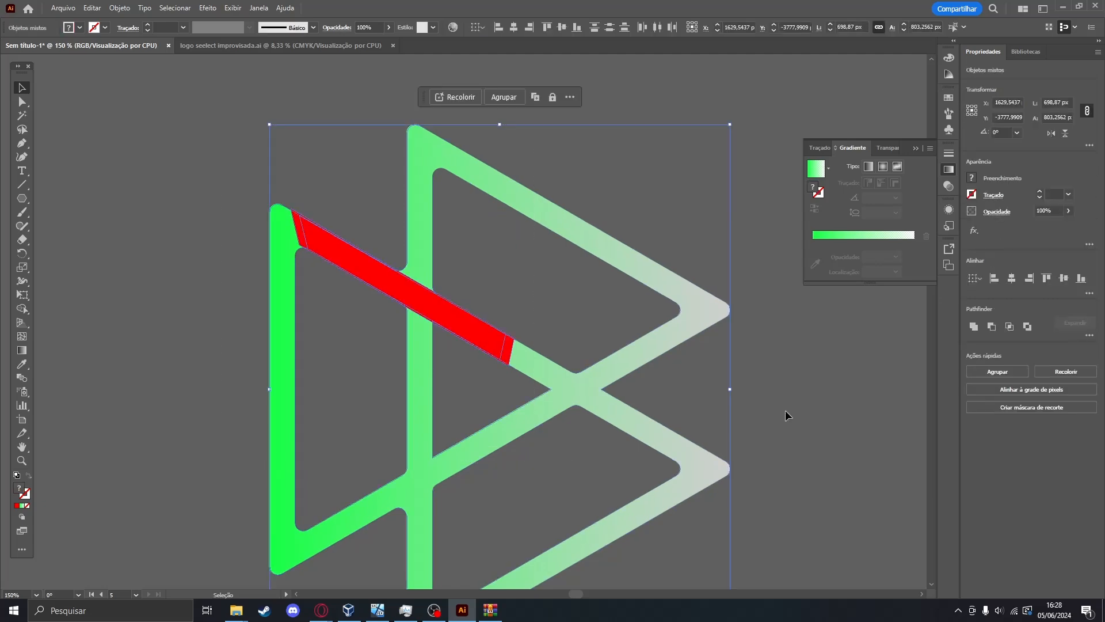
{"action": "left_click", "coordinate": [1009, 326]}
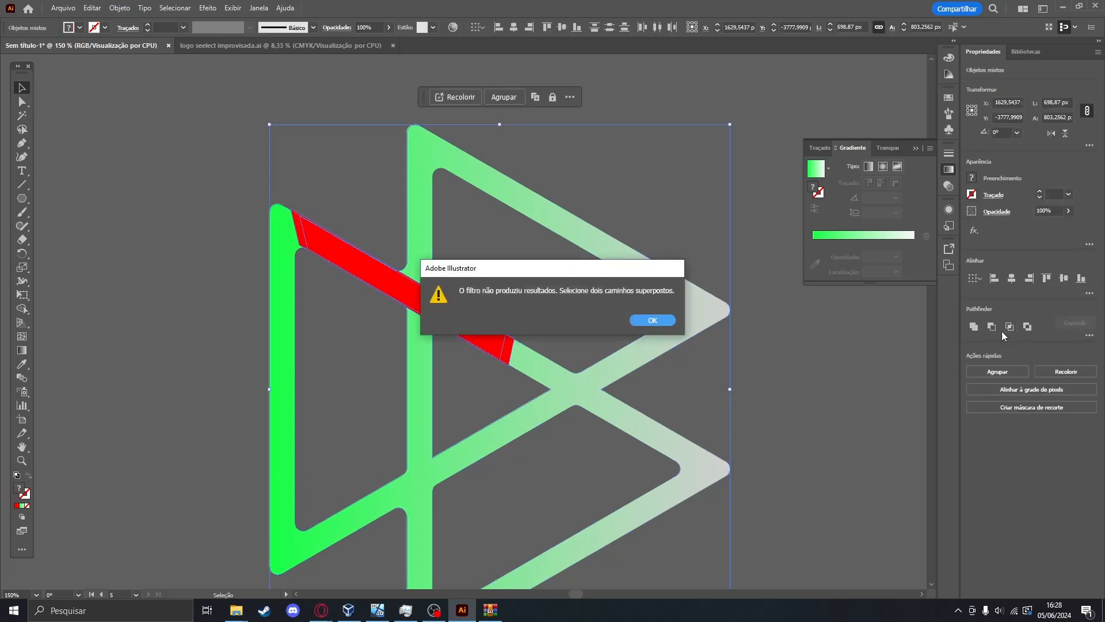
{"action": "left_click", "coordinate": [672, 324]}
Examine the shaded gradient patches at the three bar crossings of the original green triangle logo.
{"action": "scroll", "coordinate": [492, 352], "scroll_direction": "down", "scroll_amount": 4}
{"action": "left_click_drag", "start_coordinate": [322, 403], "coordinate": [532, 153]}
{"action": "scroll", "coordinate": [622, 265], "scroll_direction": "up", "scroll_amount": 3}
{"action": "left_click_drag", "start_coordinate": [625, 274], "coordinate": [458, 197]}
{"action": "scroll", "coordinate": [526, 249], "scroll_direction": "down", "scroll_amount": 3}
{"action": "left_click_drag", "start_coordinate": [434, 123], "coordinate": [415, 253]}
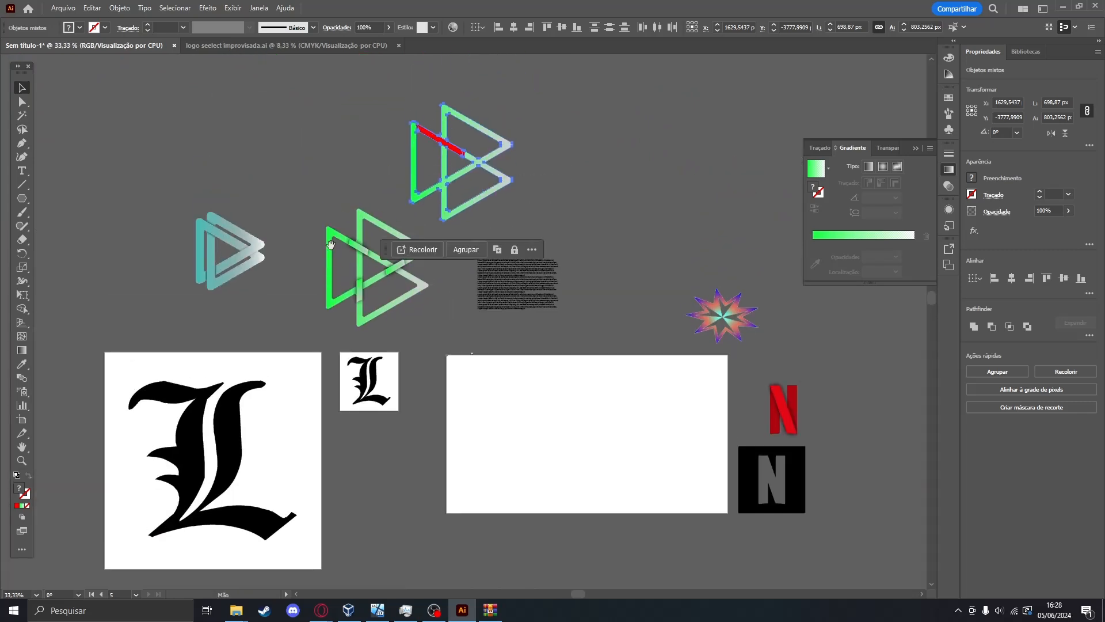
{"action": "scroll", "coordinate": [415, 253], "scroll_direction": "up", "scroll_amount": 1}
{"action": "left_click_drag", "start_coordinate": [517, 97], "coordinate": [527, 186]}
{"action": "scroll", "coordinate": [354, 341], "scroll_direction": "up", "scroll_amount": 3}
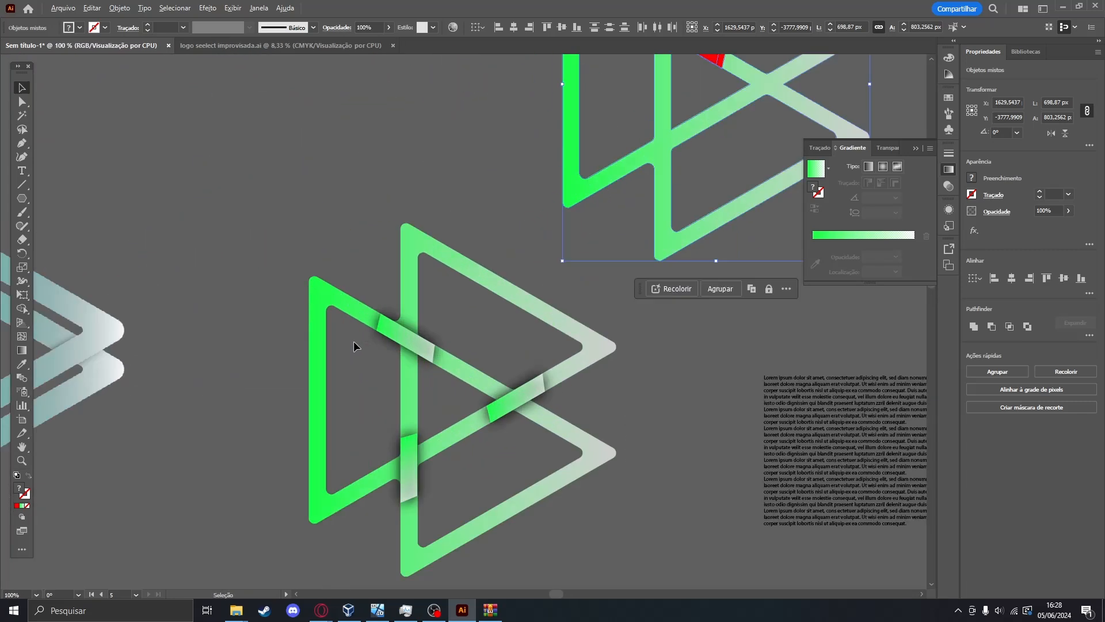
{"action": "left_click_drag", "start_coordinate": [281, 268], "coordinate": [425, 140]}
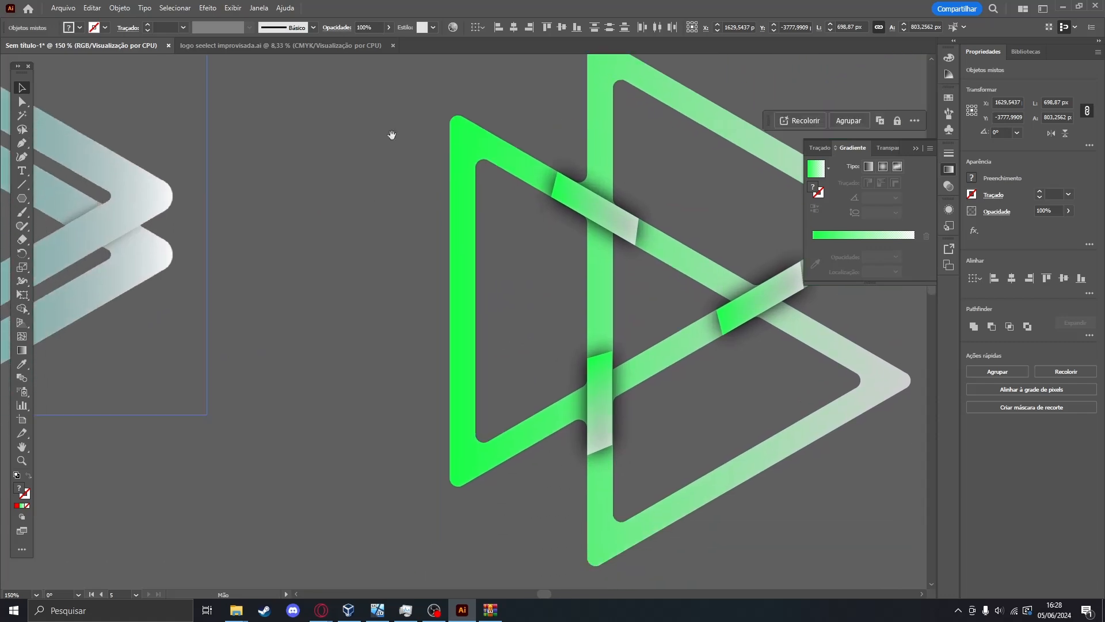
Switch to the logo seelect improvisada.ai document and examine the shadowed overlaps on the teal gradient triangle logos.
{"action": "left_click", "coordinate": [326, 40]}
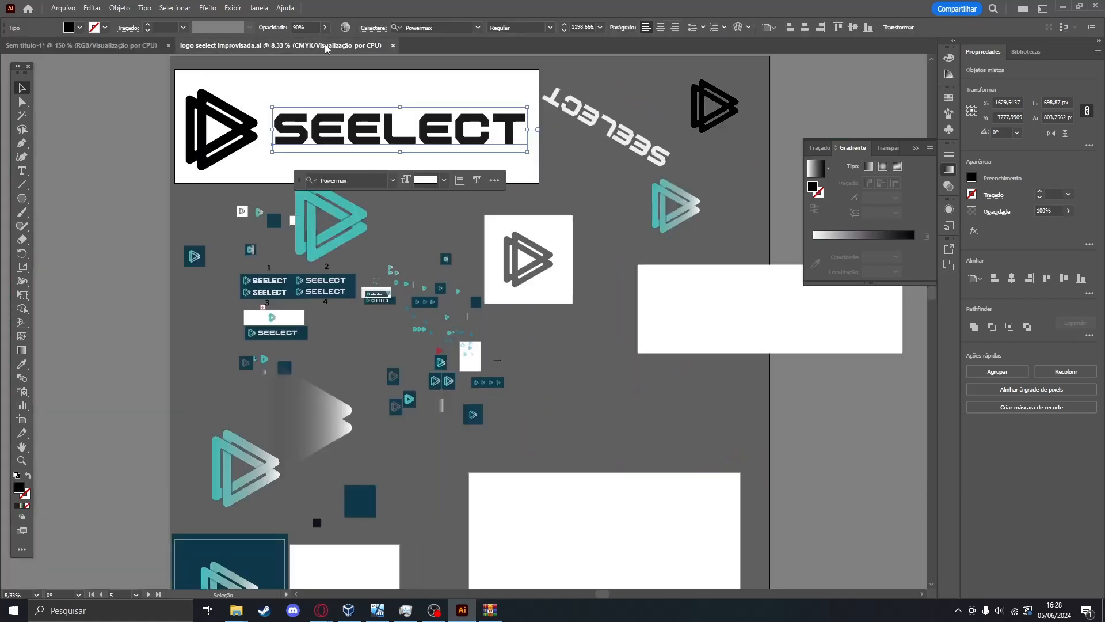
{"action": "scroll", "coordinate": [472, 286], "scroll_direction": "up", "scroll_amount": 5}
{"action": "left_click_drag", "start_coordinate": [440, 274], "coordinate": [782, 393]}
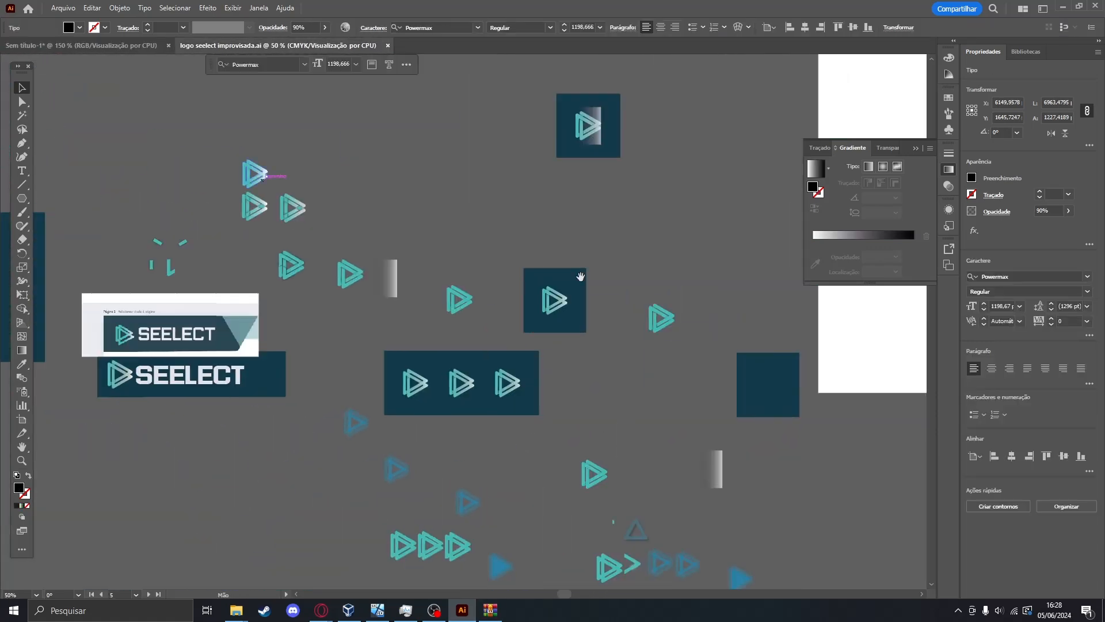
{"action": "scroll", "coordinate": [241, 209], "scroll_direction": "up", "scroll_amount": 8}
{"action": "left_click_drag", "start_coordinate": [437, 216], "coordinate": [439, 212]}
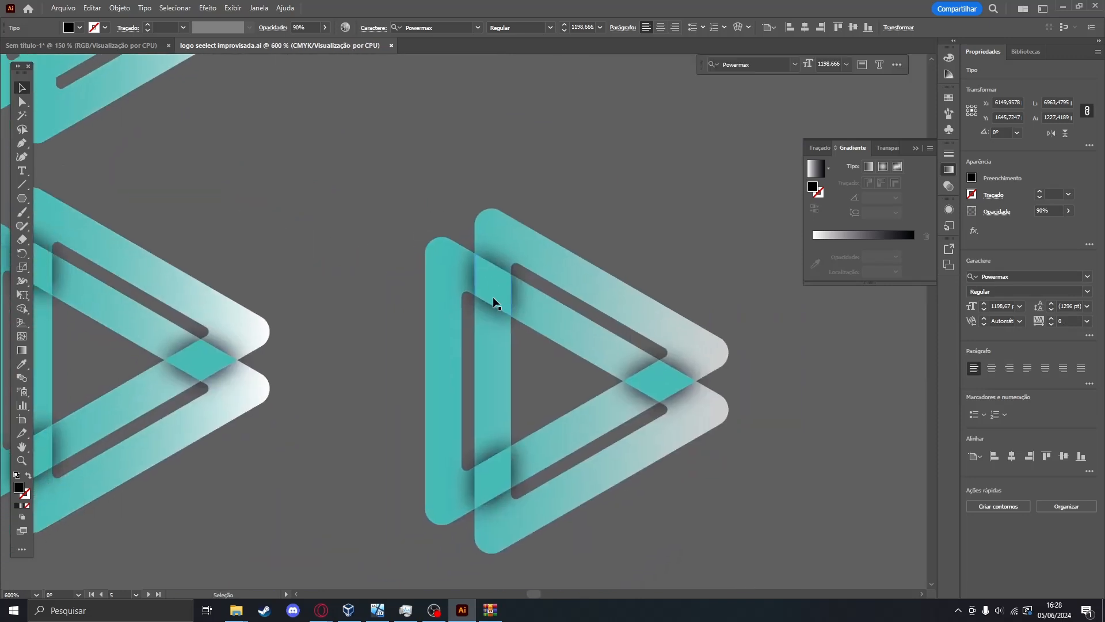
{"action": "scroll", "coordinate": [493, 290], "scroll_direction": "up", "scroll_amount": 5}
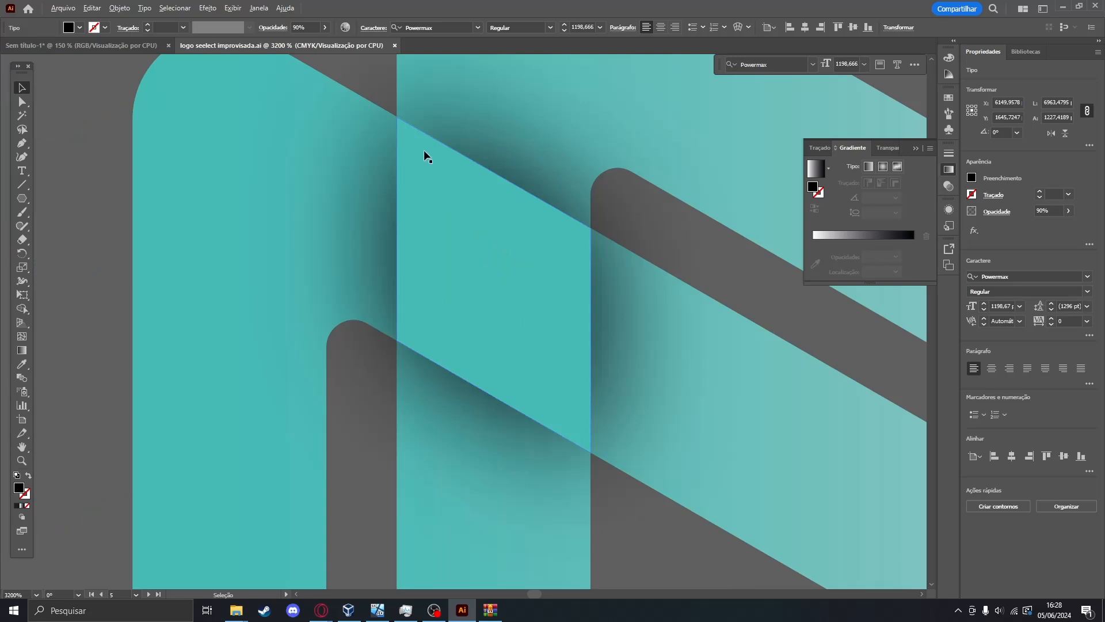
{"action": "scroll", "coordinate": [424, 154], "scroll_direction": "down", "scroll_amount": 1}
{"action": "left_click_drag", "start_coordinate": [464, 123], "coordinate": [454, 228]}
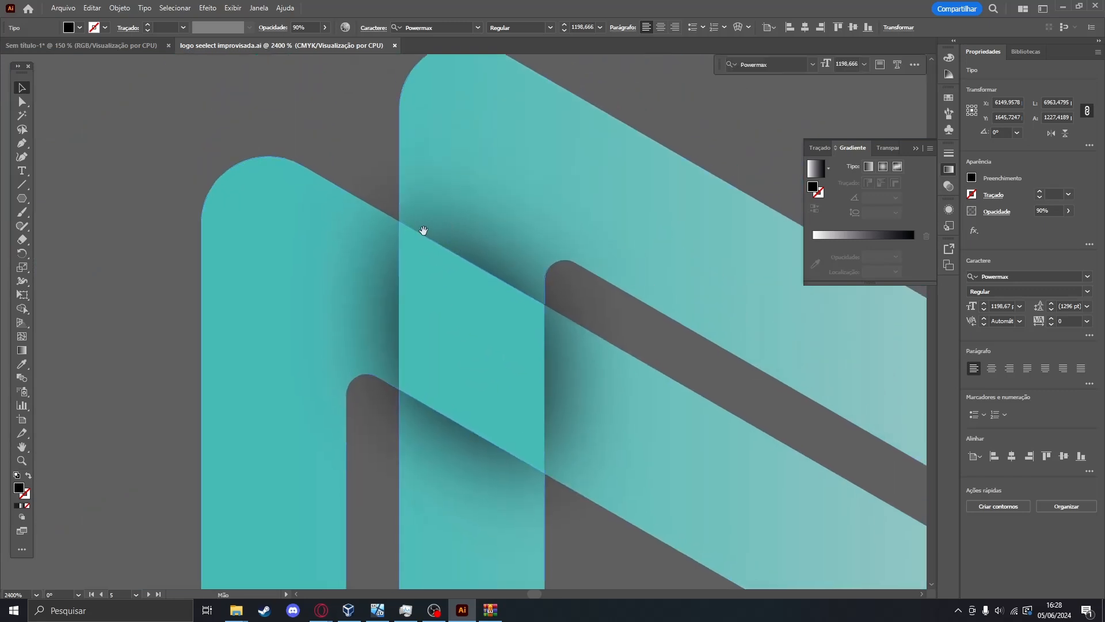
{"action": "scroll", "coordinate": [399, 249], "scroll_direction": "down", "scroll_amount": 2}
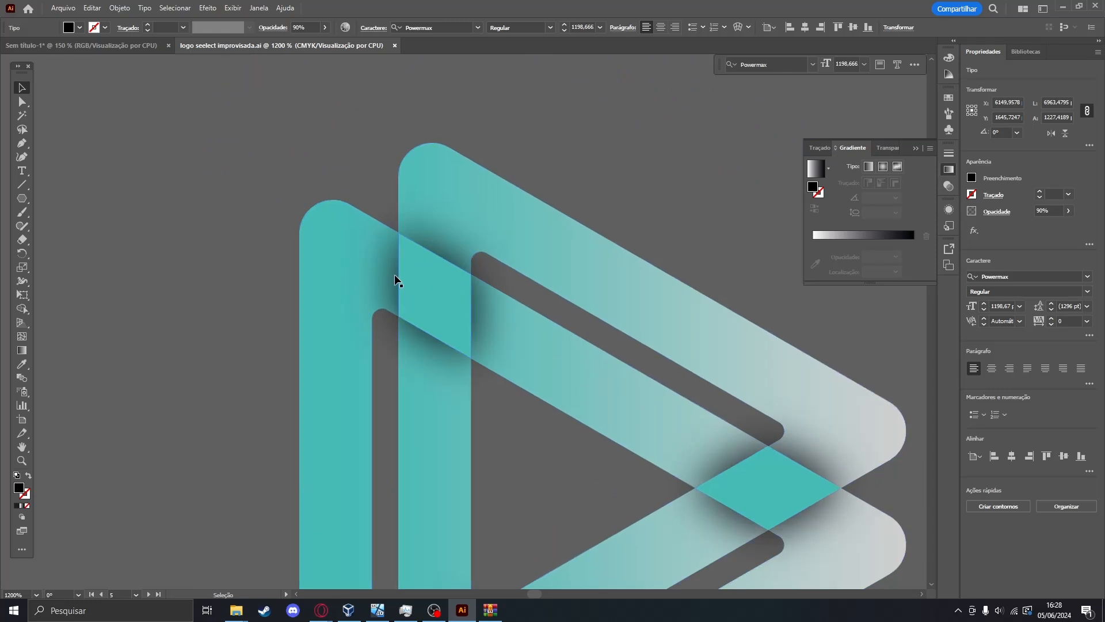
{"action": "scroll", "coordinate": [396, 281], "scroll_direction": "down", "scroll_amount": 3}
{"action": "left_click_drag", "start_coordinate": [301, 291], "coordinate": [465, 299]}
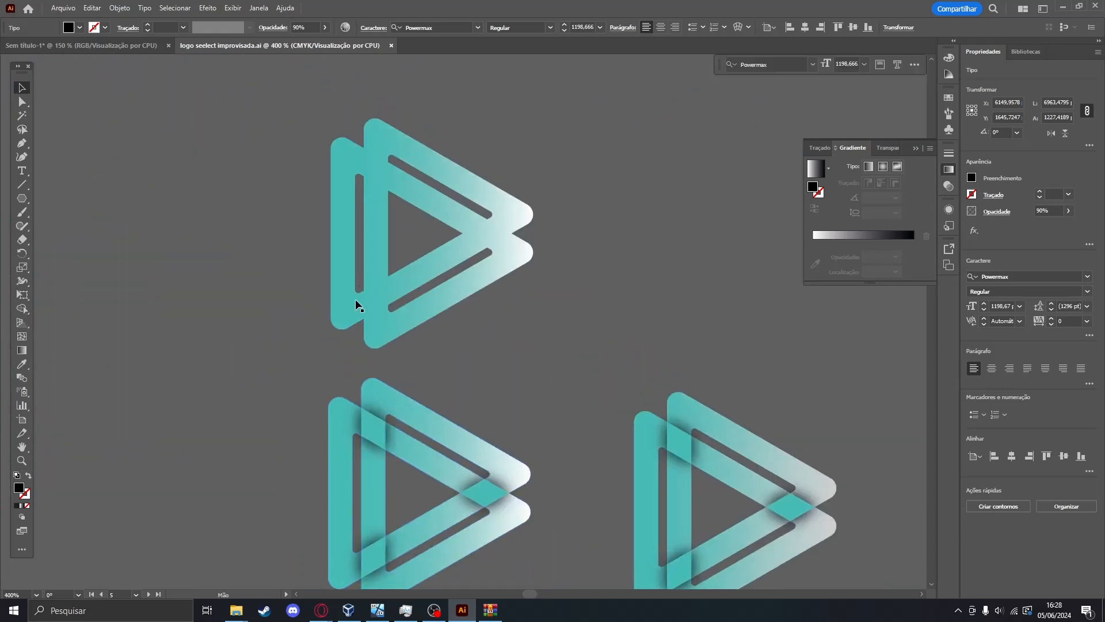
Examine the solid teal triangle logo variant whose overlapping bars carry shadows.
{"action": "scroll", "coordinate": [355, 299], "scroll_direction": "down", "scroll_amount": 3}
{"action": "left_click_drag", "start_coordinate": [297, 338], "coordinate": [504, 208]}
{"action": "left_click_drag", "start_coordinate": [636, 399], "coordinate": [331, 289]}
{"action": "scroll", "coordinate": [407, 321], "scroll_direction": "up", "scroll_amount": 2}
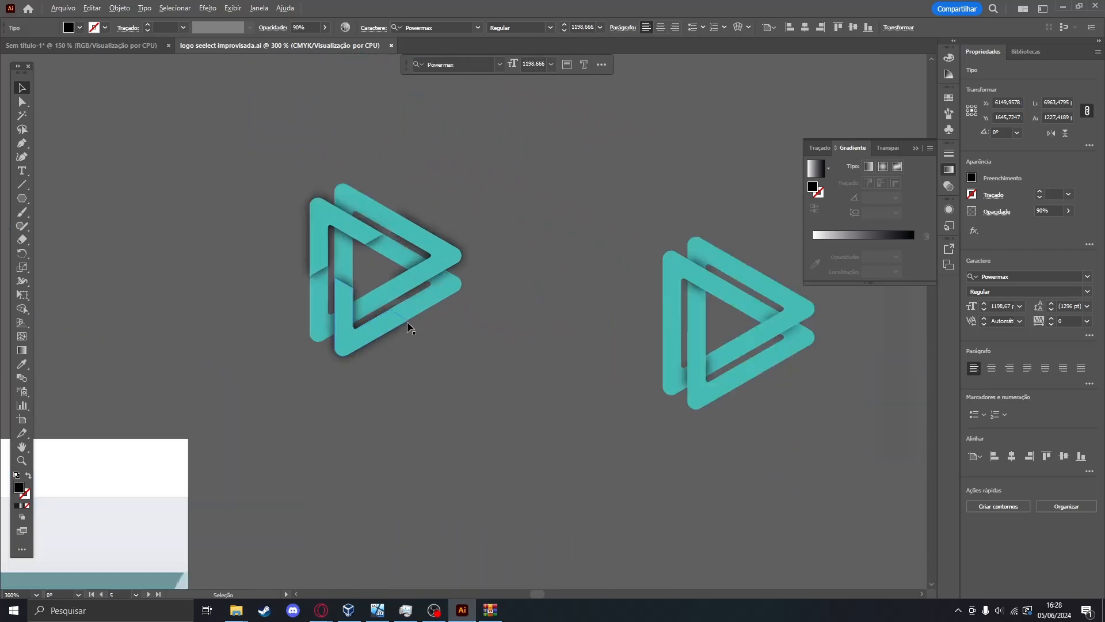
{"action": "scroll", "coordinate": [407, 322], "scroll_direction": "up", "scroll_amount": 2}
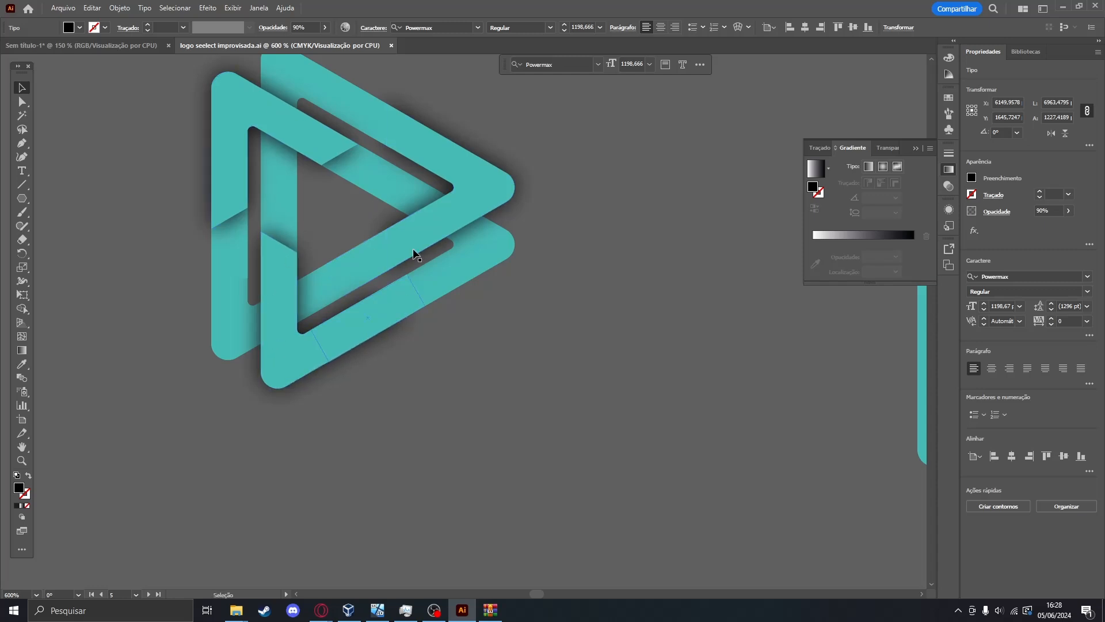
Move the transparent-to-white gradient rectangle over the right side of the neighbouring solid teal triangle logo and deselect it.
{"action": "scroll", "coordinate": [409, 246], "scroll_direction": "down", "scroll_amount": 3}
{"action": "scroll", "coordinate": [409, 246], "scroll_direction": "down", "scroll_amount": 1}
{"action": "scroll", "coordinate": [461, 403], "scroll_direction": "down", "scroll_amount": 1}
{"action": "scroll", "coordinate": [460, 403], "scroll_direction": "right", "scroll_amount": 3}
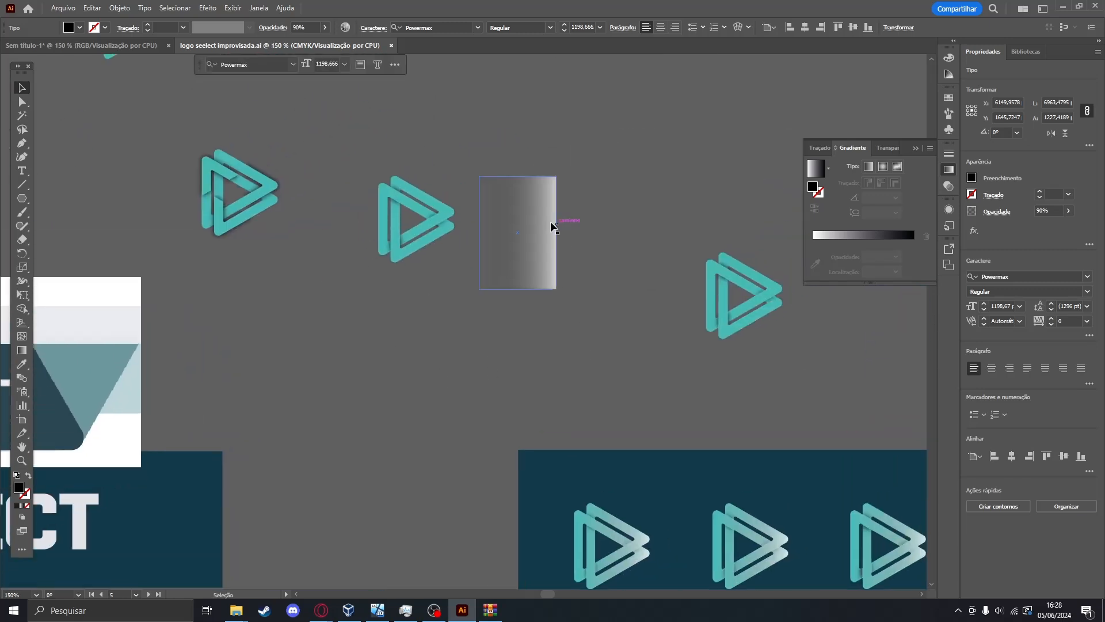
{"action": "left_click_drag", "start_coordinate": [563, 222], "coordinate": [447, 203]}
{"action": "left_click", "coordinate": [550, 245]}
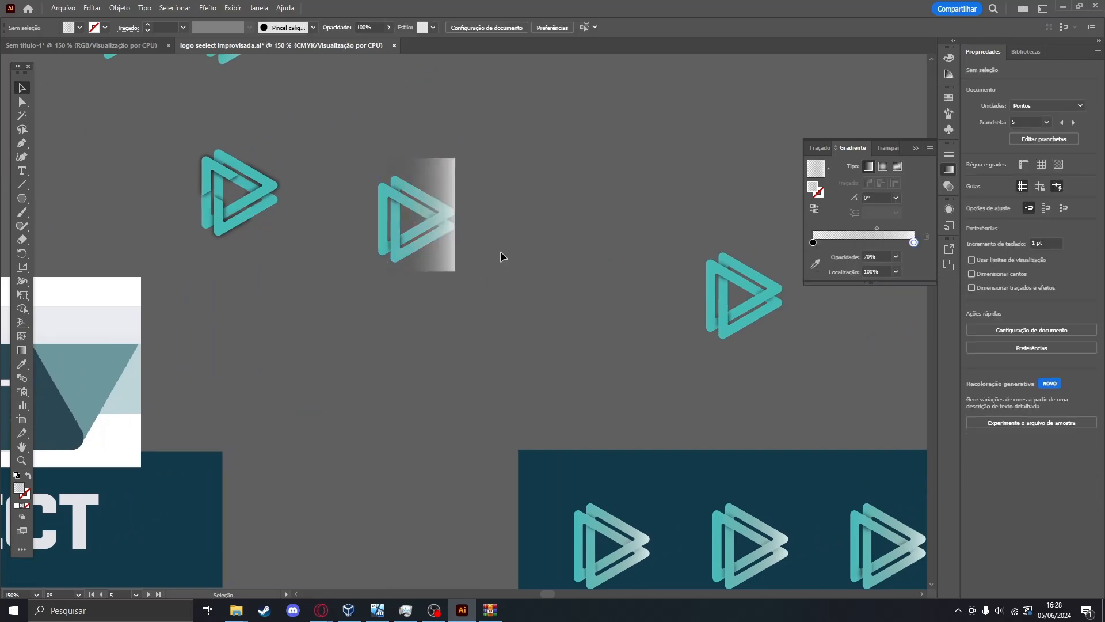
Look through the logo seelect improvisada.ai document for the large solid teal triangle logo with shadowed overlaps.
{"action": "key", "text": "ctrl+minus"}
{"action": "key", "text": "ctrl+minus"}
{"action": "key", "text": "ctrl+minus"}
{"action": "key", "text": "ctrl+minus"}
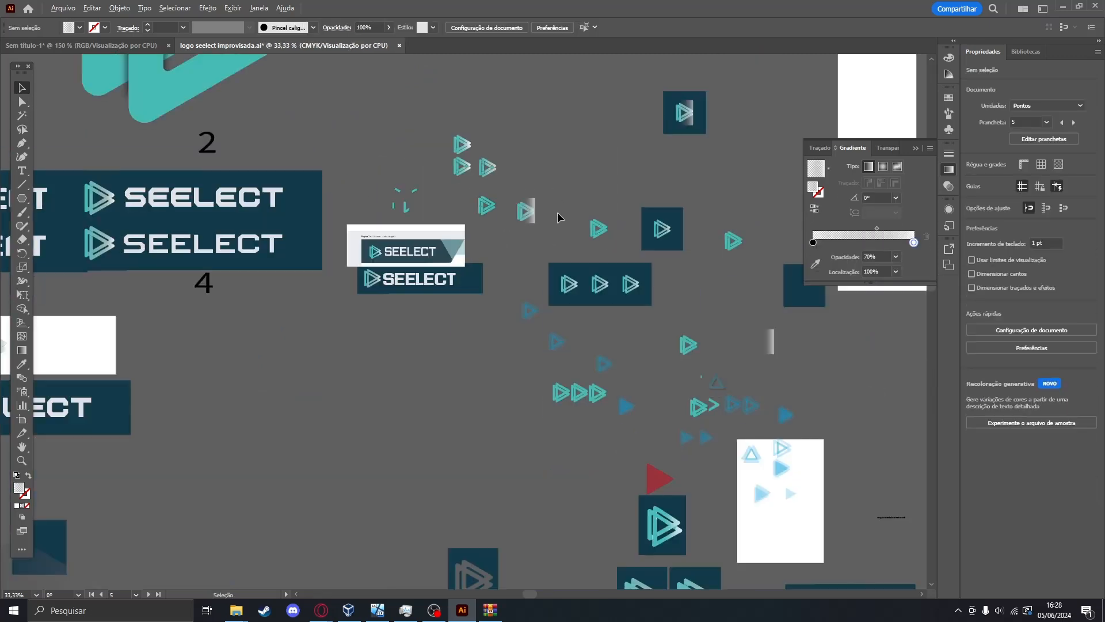
{"action": "left_click", "coordinate": [107, 45]}
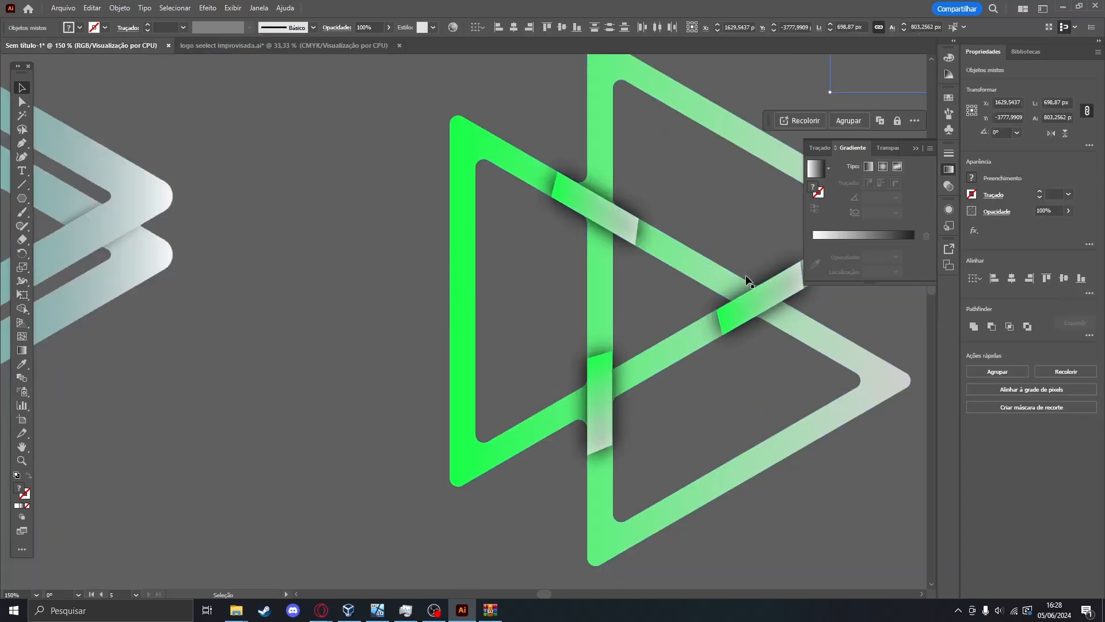
{"action": "left_click", "coordinate": [242, 46]}
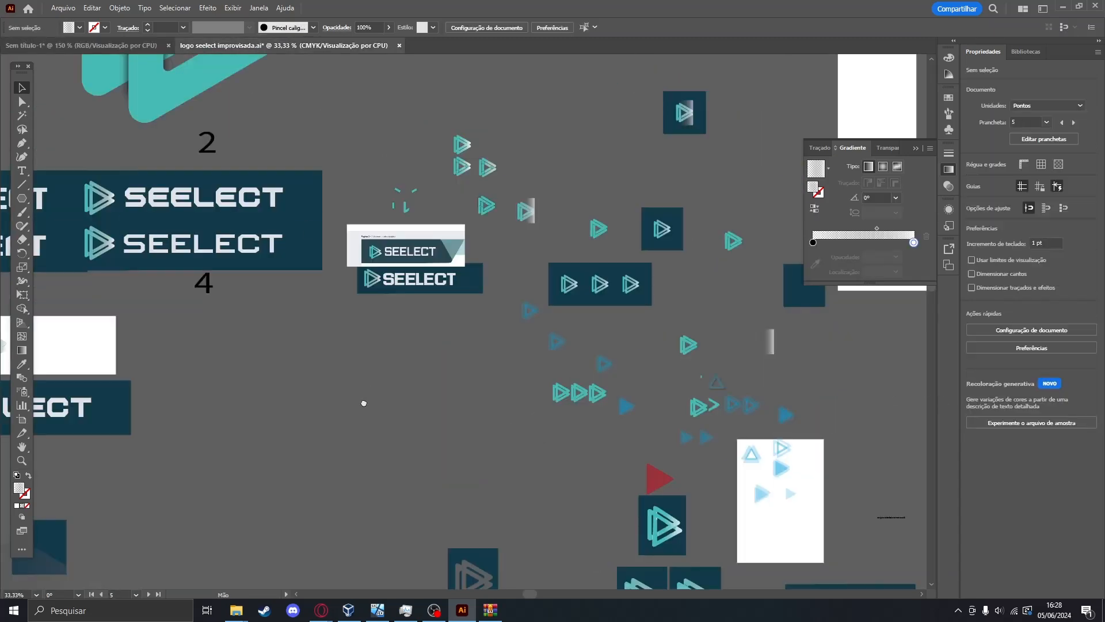
{"action": "left_click_drag", "start_coordinate": [363, 402], "coordinate": [426, 271]}
{"action": "scroll", "coordinate": [426, 272], "scroll_direction": "down", "scroll_amount": 2}
{"action": "left_click_drag", "start_coordinate": [470, 416], "coordinate": [504, 261]}
{"action": "scroll", "coordinate": [462, 281], "scroll_direction": "up", "scroll_amount": 4}
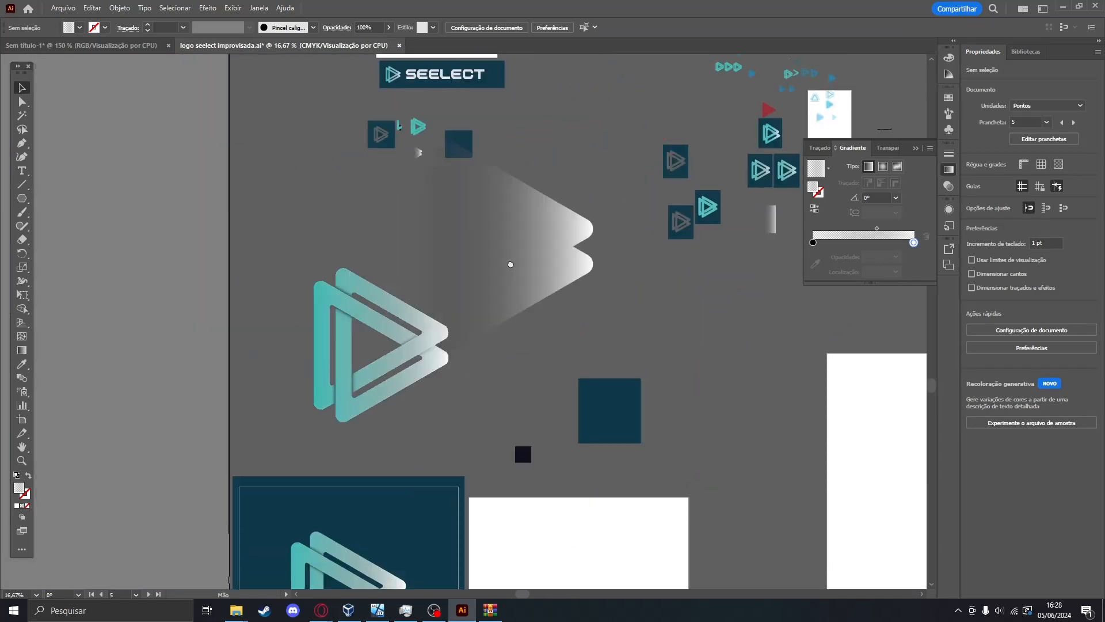
{"action": "scroll", "coordinate": [420, 252], "scroll_direction": "down", "scroll_amount": 3}
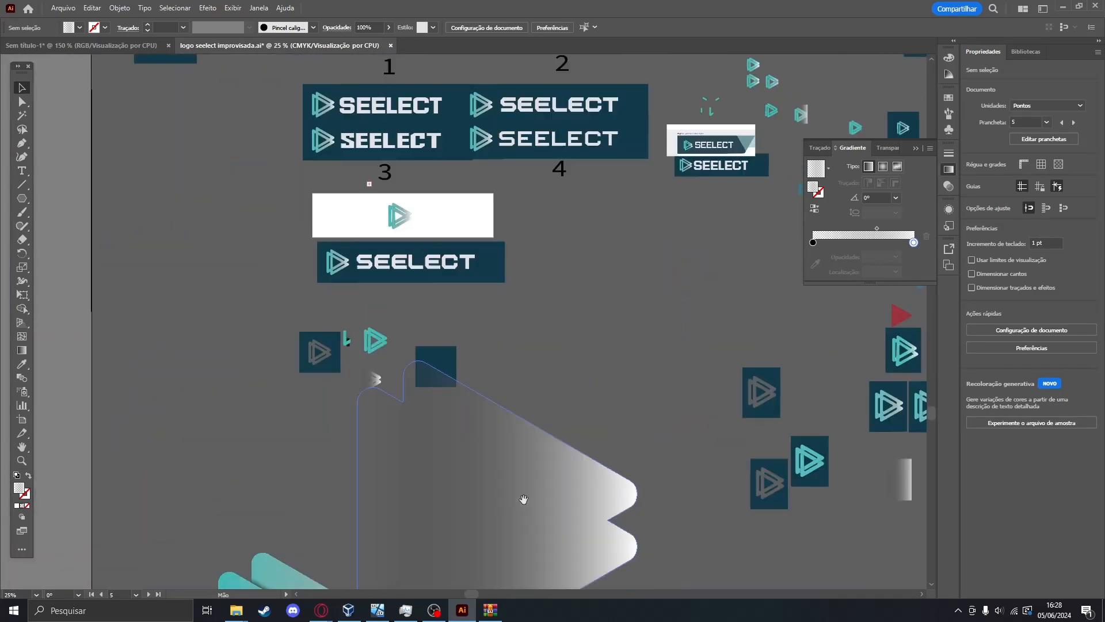
{"action": "scroll", "coordinate": [465, 192], "scroll_direction": "up", "scroll_amount": 5}
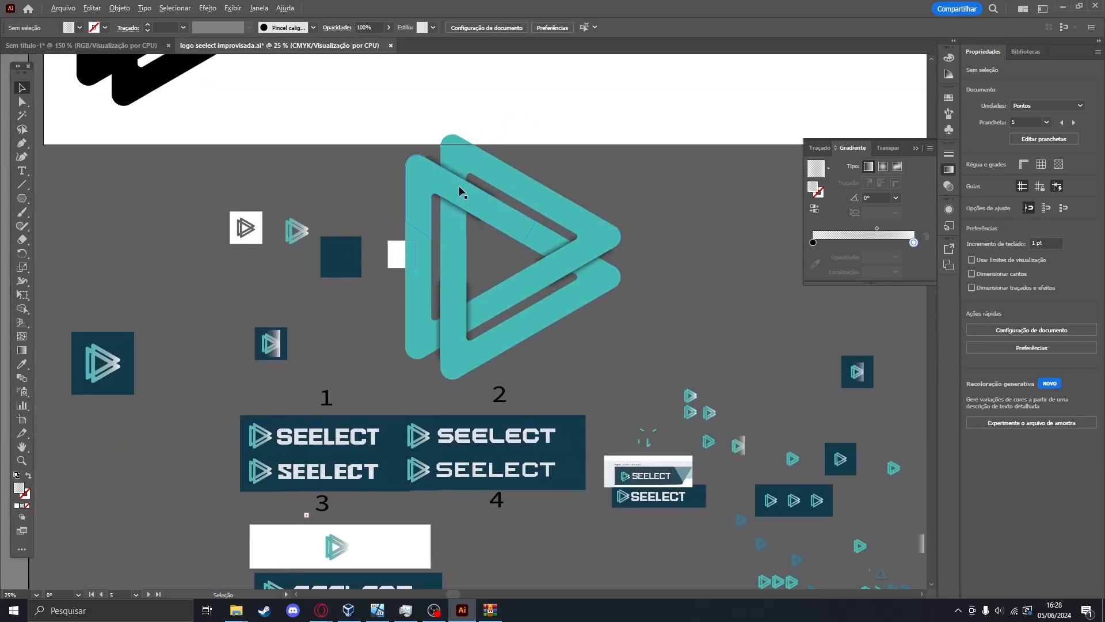
Copy the large solid teal triangle logo with its shadows and paste it into the Sem título-1 document above the green triangles.
{"action": "scroll", "coordinate": [458, 185], "scroll_direction": "up", "scroll_amount": 3}
{"action": "left_click_drag", "start_coordinate": [464, 198], "coordinate": [453, 246]}
{"action": "left_click", "coordinate": [450, 239]}
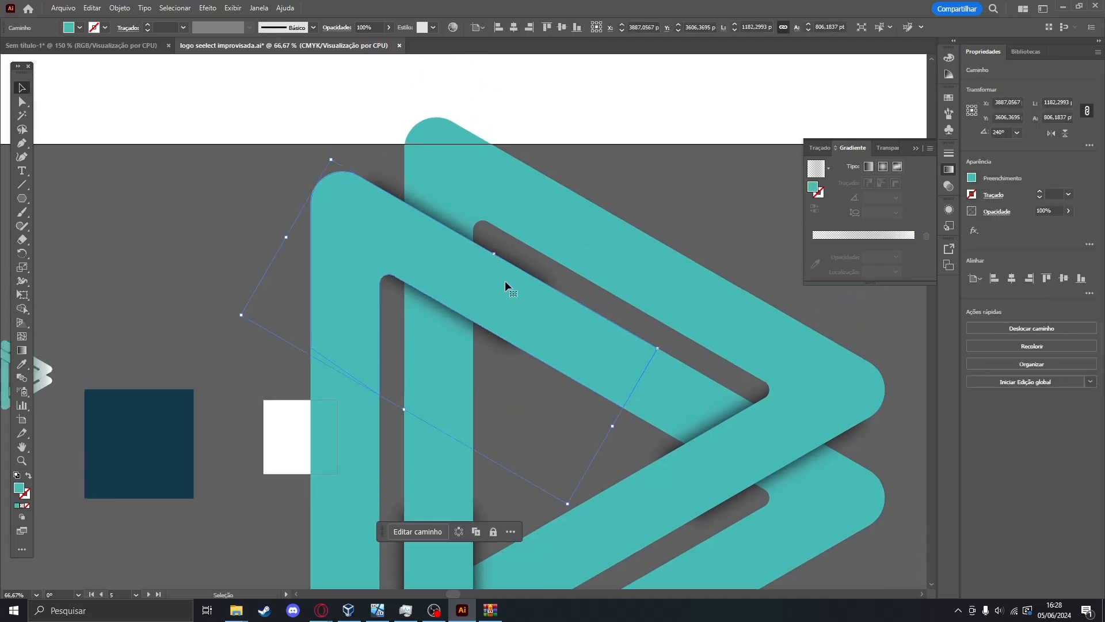
{"action": "scroll", "coordinate": [587, 281], "scroll_direction": "down", "scroll_amount": 3}
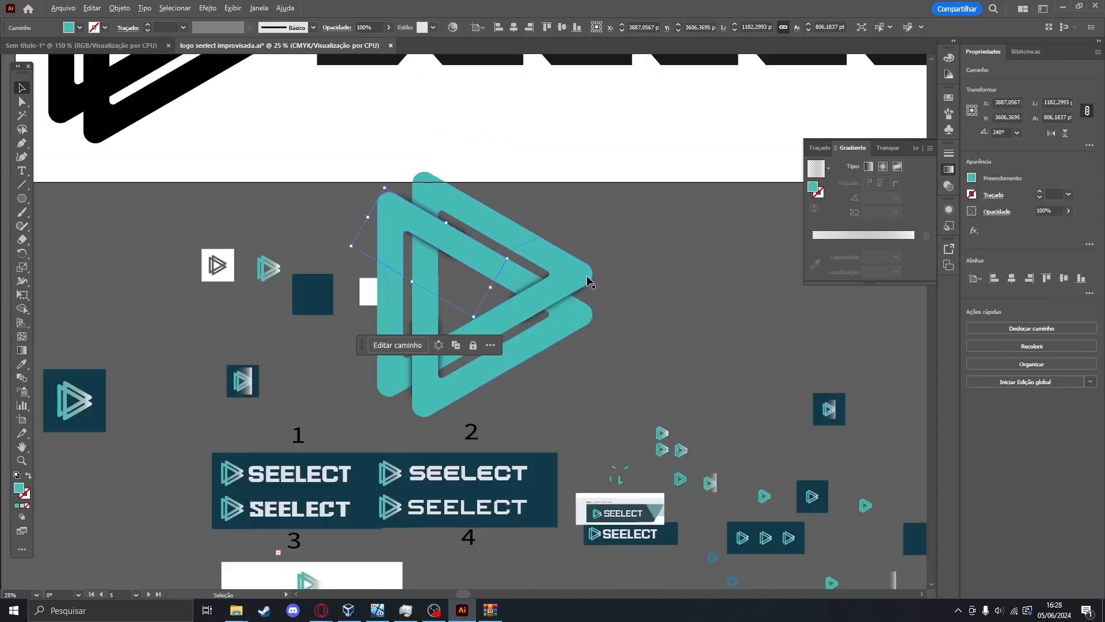
{"action": "left_click", "coordinate": [410, 215], "text": "shift"}
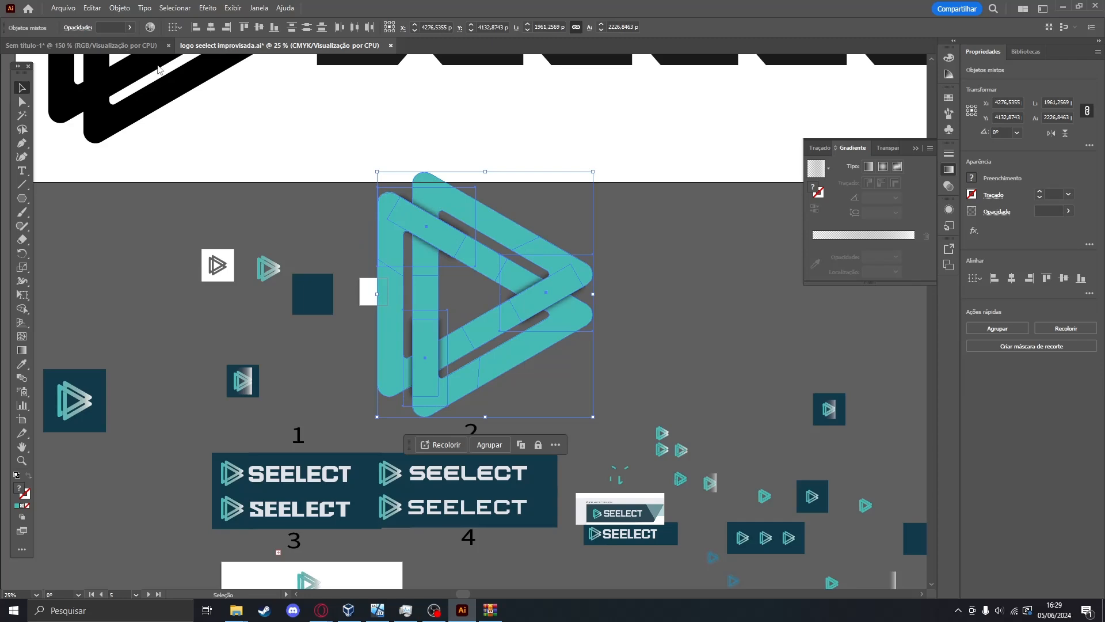
{"action": "left_click", "coordinate": [102, 45]}
{"action": "scroll", "coordinate": [437, 309], "scroll_direction": "down", "scroll_amount": 5}
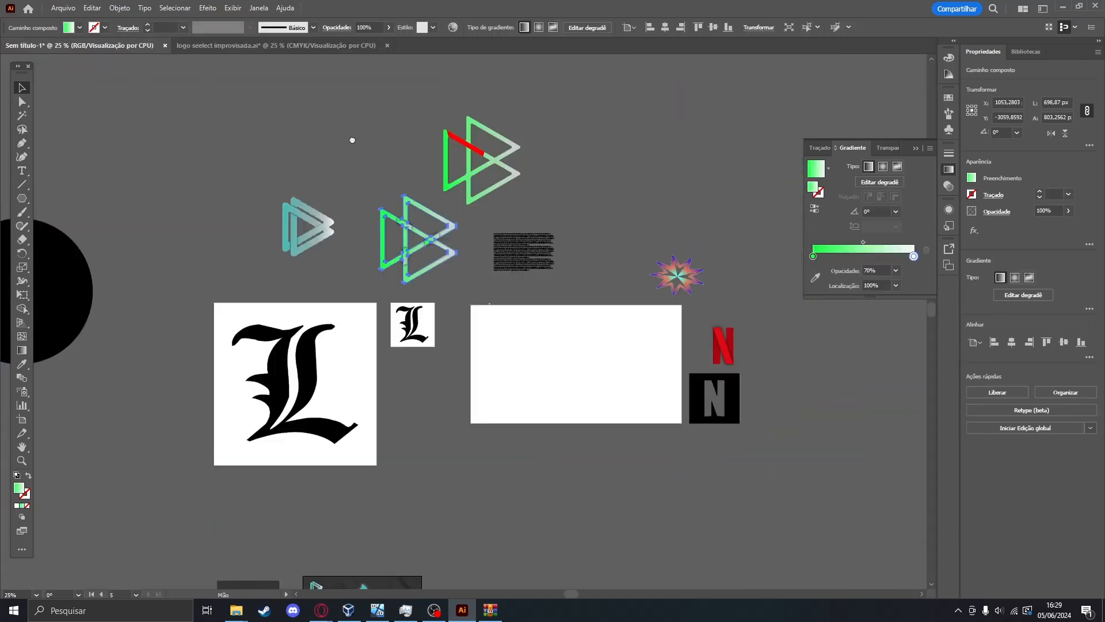
{"action": "left_click_drag", "start_coordinate": [352, 140], "coordinate": [394, 336]}
{"action": "left_click", "coordinate": [416, 317]}
{"action": "key", "text": "ctrl+v"}
{"action": "left_click", "coordinate": [662, 266]}
{"action": "scroll", "coordinate": [605, 265], "scroll_direction": "up", "scroll_amount": 3}
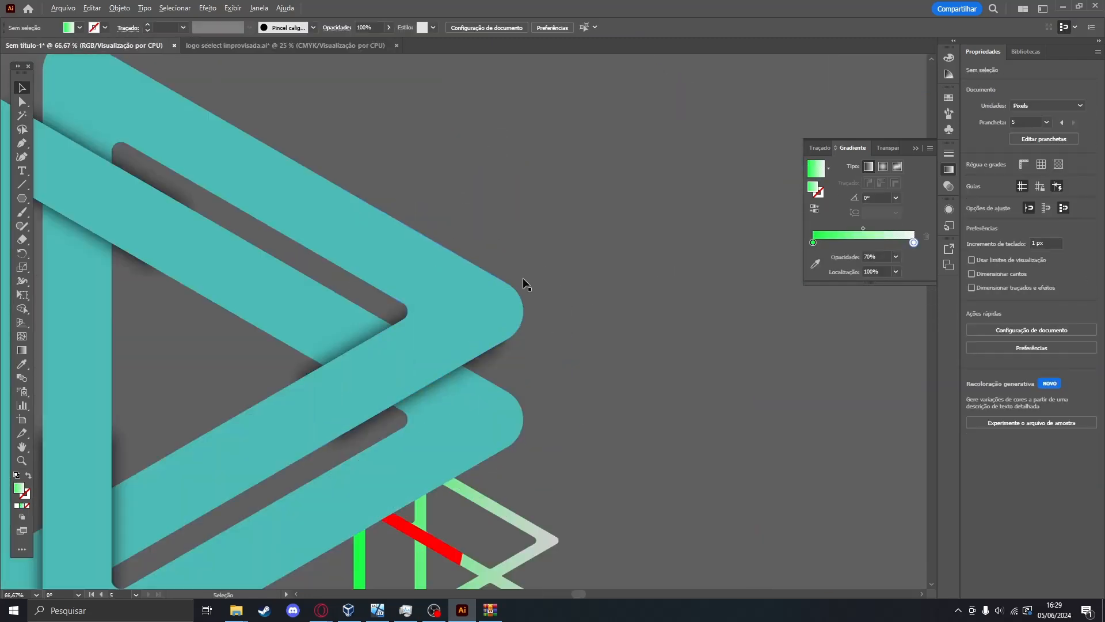
Isolate the blurred shadow image at the pasted logo's upper crossing and move it outside the triangle.
{"action": "scroll", "coordinate": [482, 180], "scroll_direction": "up", "scroll_amount": 3}
{"action": "scroll", "coordinate": [383, 271], "scroll_direction": "left", "scroll_amount": 5}
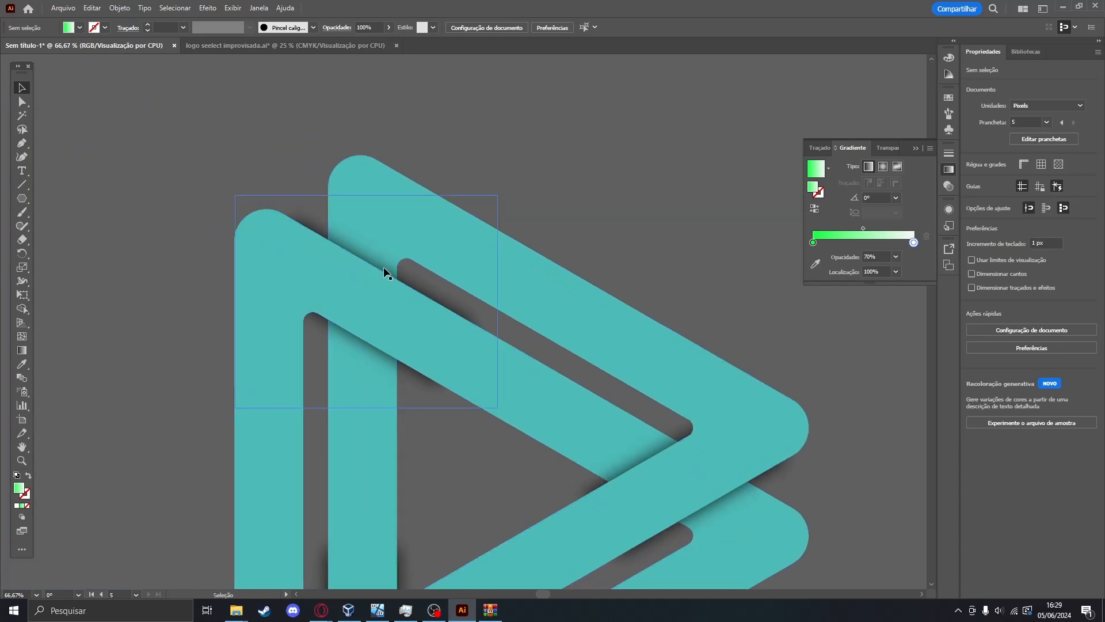
{"action": "double_click", "coordinate": [384, 268]}
{"action": "left_click_drag", "start_coordinate": [384, 268], "coordinate": [521, 149]}
{"action": "left_click", "coordinate": [575, 57]}
{"action": "left_click", "coordinate": [576, 57]}
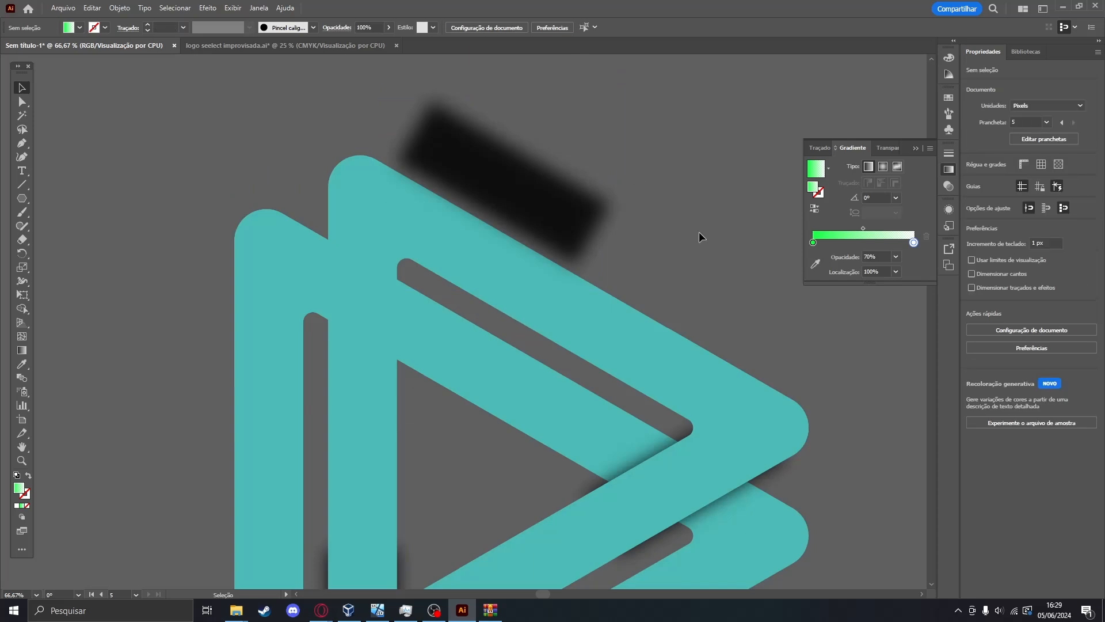
Isolate the teal cover piece over the upper-left crossing and move it away from the logo.
{"action": "double_click", "coordinate": [372, 320]}
{"action": "left_click_drag", "start_coordinate": [372, 323], "coordinate": [239, 274]}
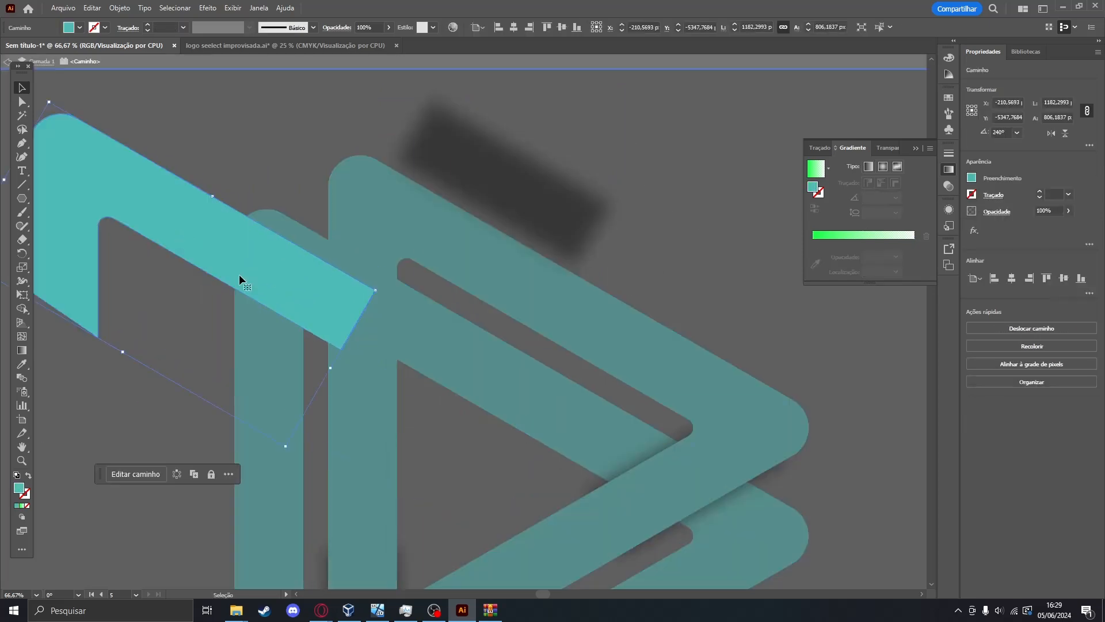
{"action": "key", "text": "Escape"}
{"action": "left_click_drag", "start_coordinate": [267, 106], "coordinate": [368, 143]}
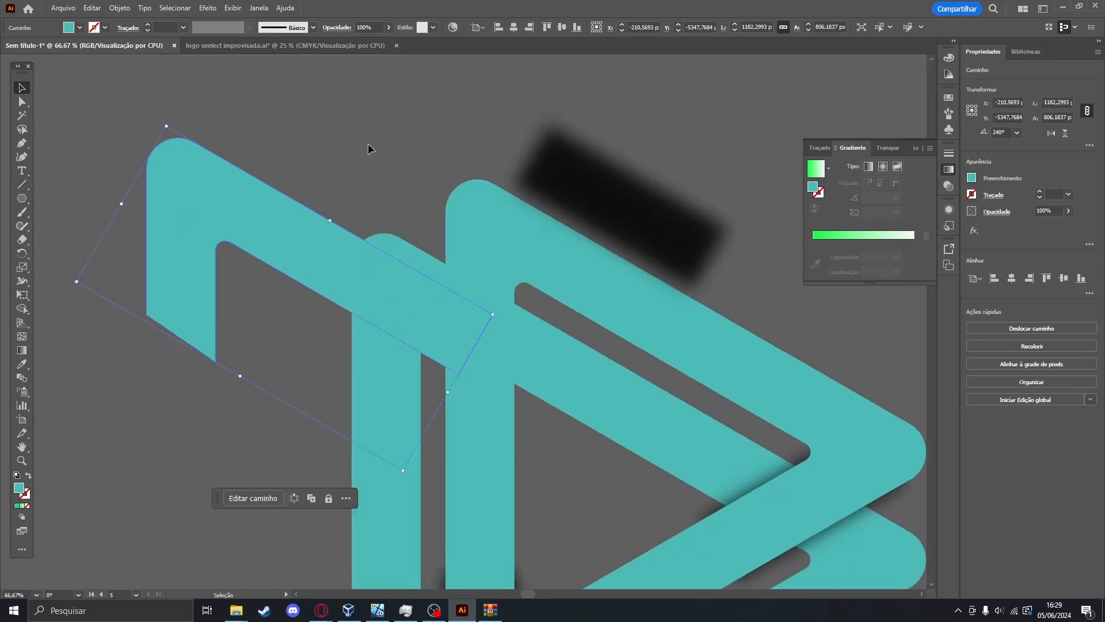
Undo the moves of the teal cover piece and the blurred shadow image.
{"action": "key", "text": "a"}
{"action": "key", "text": "ctrl+z"}
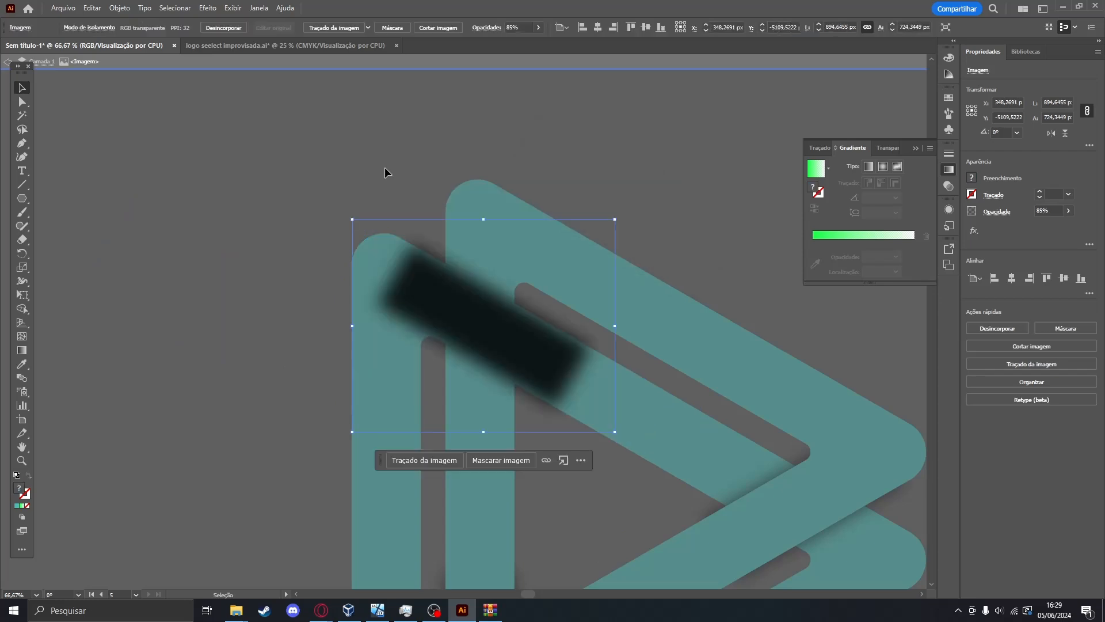
{"action": "left_click", "coordinate": [420, 174]}
{"action": "key", "text": "ctrl+z"}
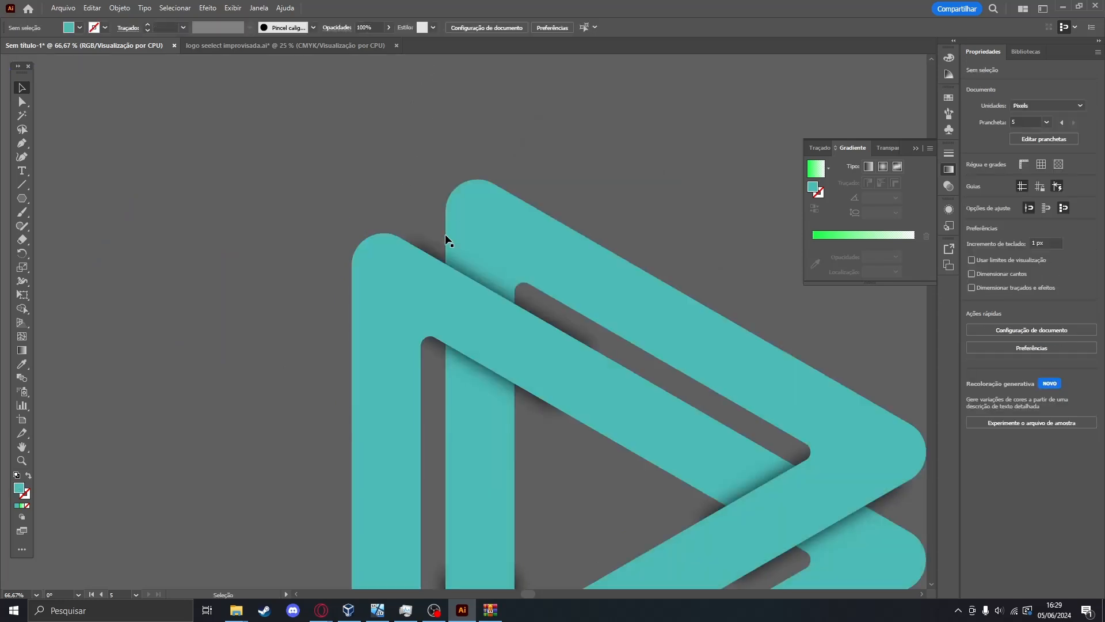
Move the green triangle logo with the red bar out from under the large teal logo into the empty area at its right.
{"action": "mouse_move", "coordinate": [501, 329]}
{"action": "left_mouse_down"}
{"action": "mouse_move", "coordinate": [357, 168]}
{"action": "mouse_move", "coordinate": [501, 330]}
{"action": "left_mouse_up"}
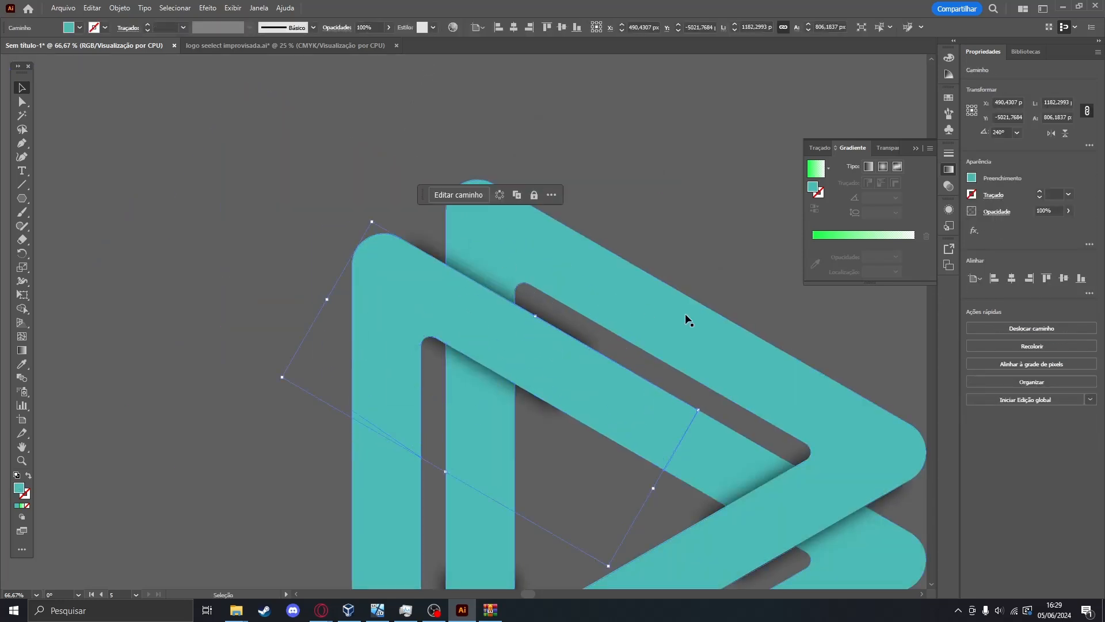
{"action": "left_click_drag", "start_coordinate": [685, 318], "coordinate": [558, 224]}
{"action": "key", "text": "ctrl+minus"}
{"action": "key", "text": "ctrl+minus"}
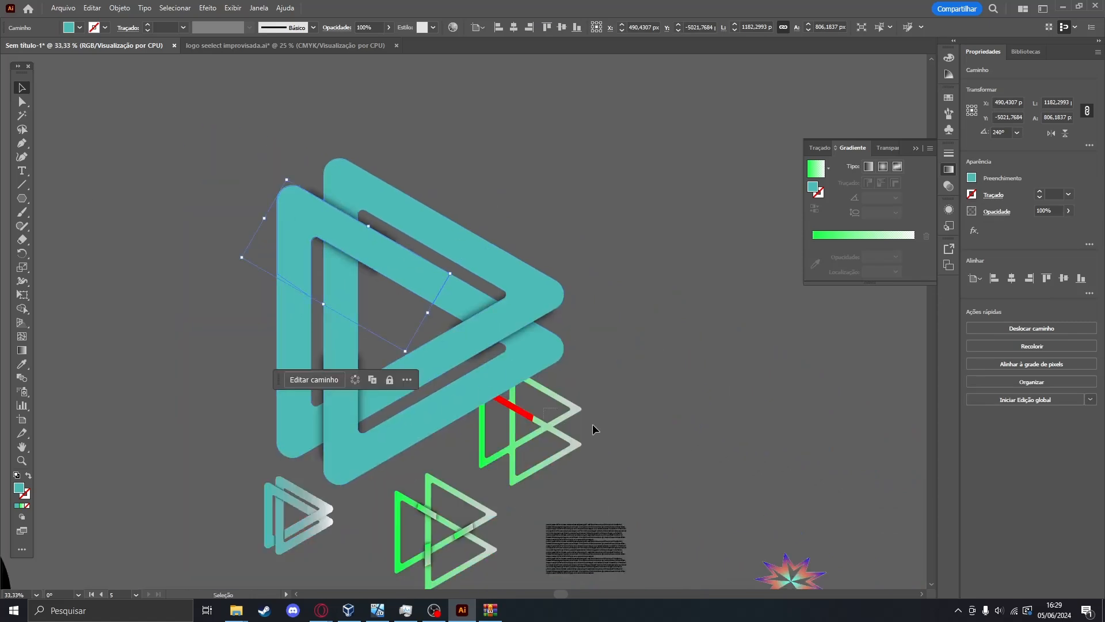
{"action": "left_click_drag", "start_coordinate": [592, 424], "coordinate": [701, 469]}
{"action": "left_click", "coordinate": [525, 430]}
{"action": "left_click_drag", "start_coordinate": [523, 409], "coordinate": [767, 451]}
Select all parts of the large solid teal logo, try moving them toward the green triangle, and undo the last change.
{"action": "left_click_drag", "start_coordinate": [536, 455], "coordinate": [269, 206]}
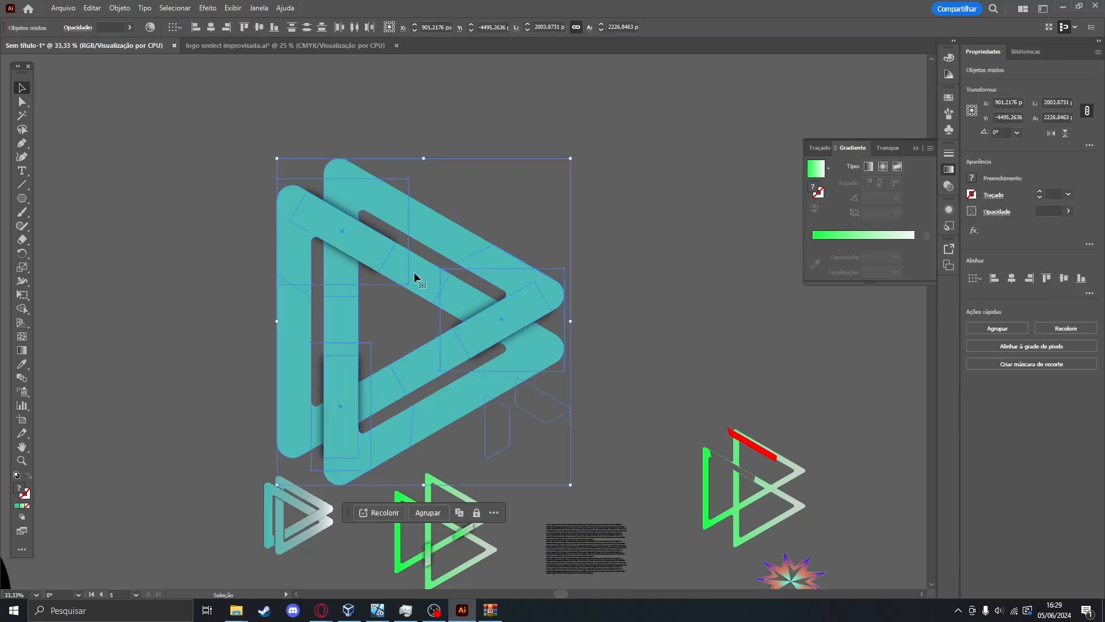
{"action": "left_click_drag", "start_coordinate": [403, 267], "coordinate": [220, 152]}
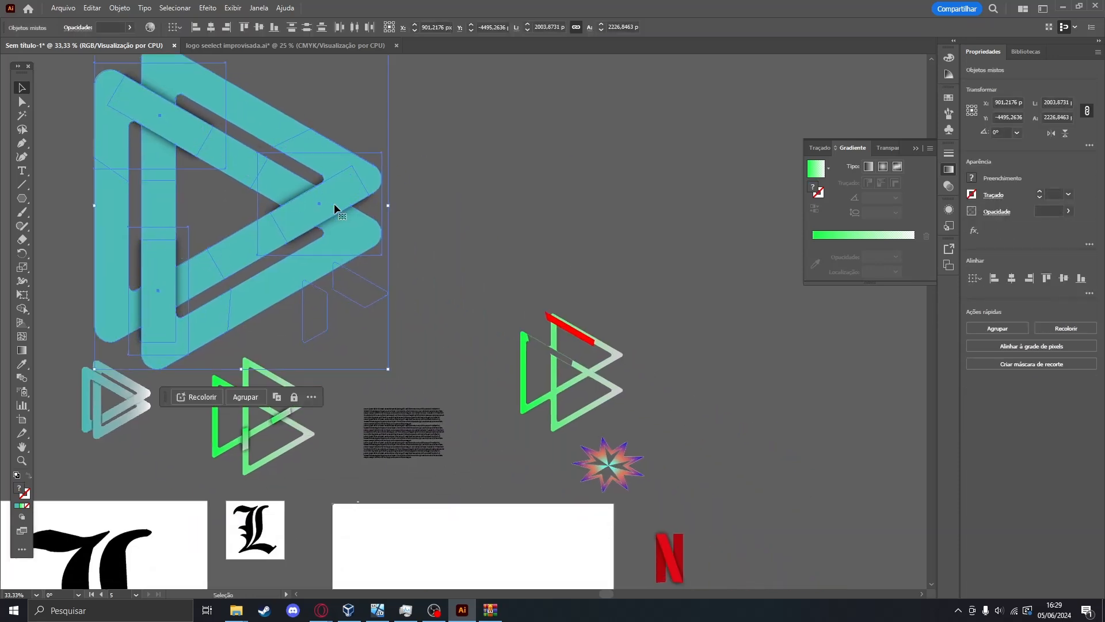
{"action": "left_click_drag", "start_coordinate": [334, 203], "coordinate": [498, 324]}
{"action": "left_click", "coordinate": [578, 251]}
{"action": "key", "text": "ctrl+z"}
{"action": "left_click", "coordinate": [275, 68]}
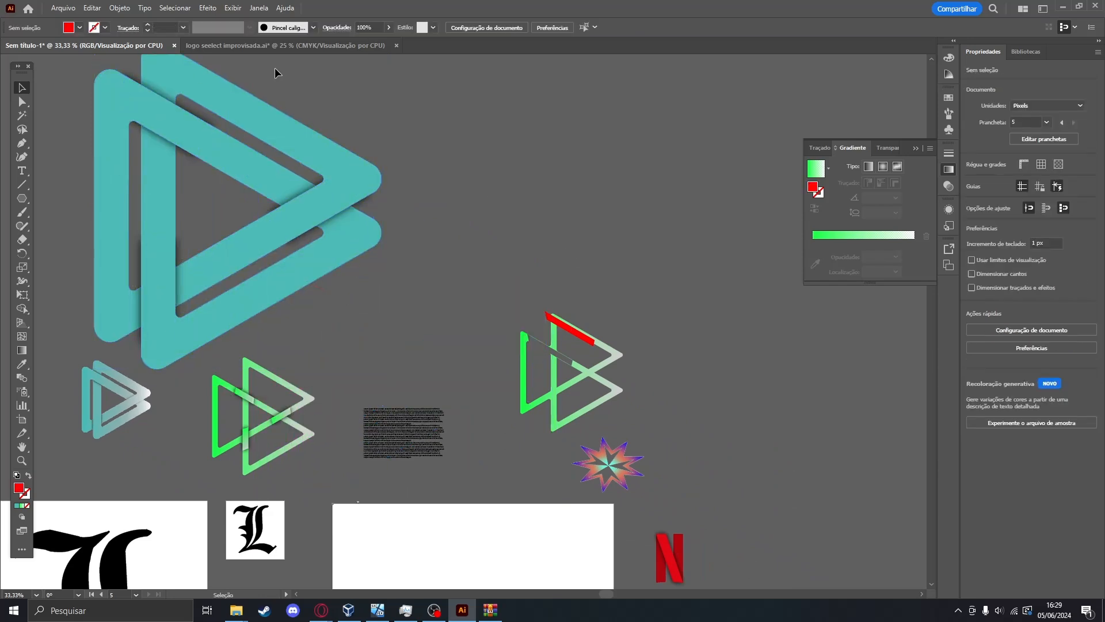
Copy the small teal-to-white gradient triangle logo from logo seelect improvisada.ai and paste it into the Sem título-1 document.
{"action": "left_click", "coordinate": [285, 45]}
{"action": "key", "text": "ctrl+v"}
{"action": "scroll", "coordinate": [528, 294], "scroll_direction": "up", "scroll_amount": 4}
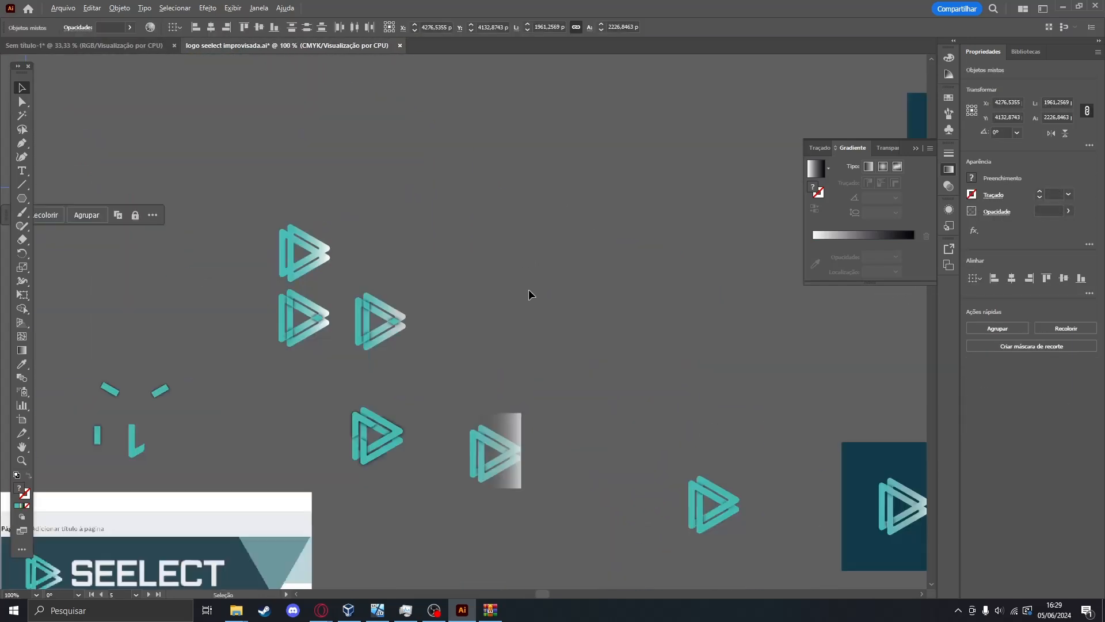
{"action": "left_click", "coordinate": [329, 256]}
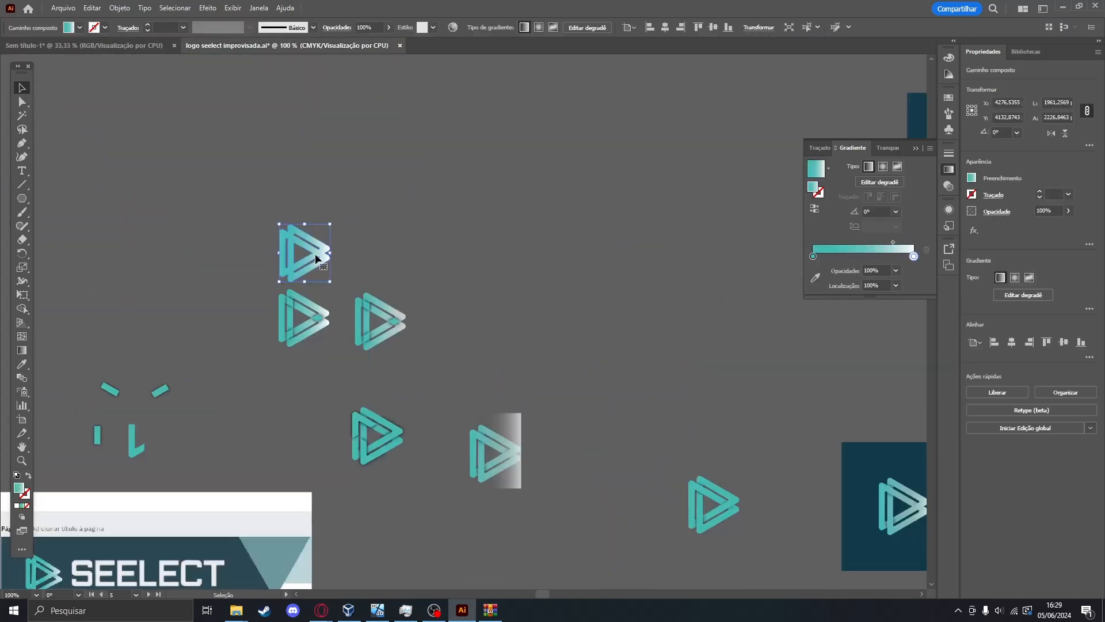
{"action": "left_click", "coordinate": [148, 43]}
{"action": "key", "text": "ctrl+v"}
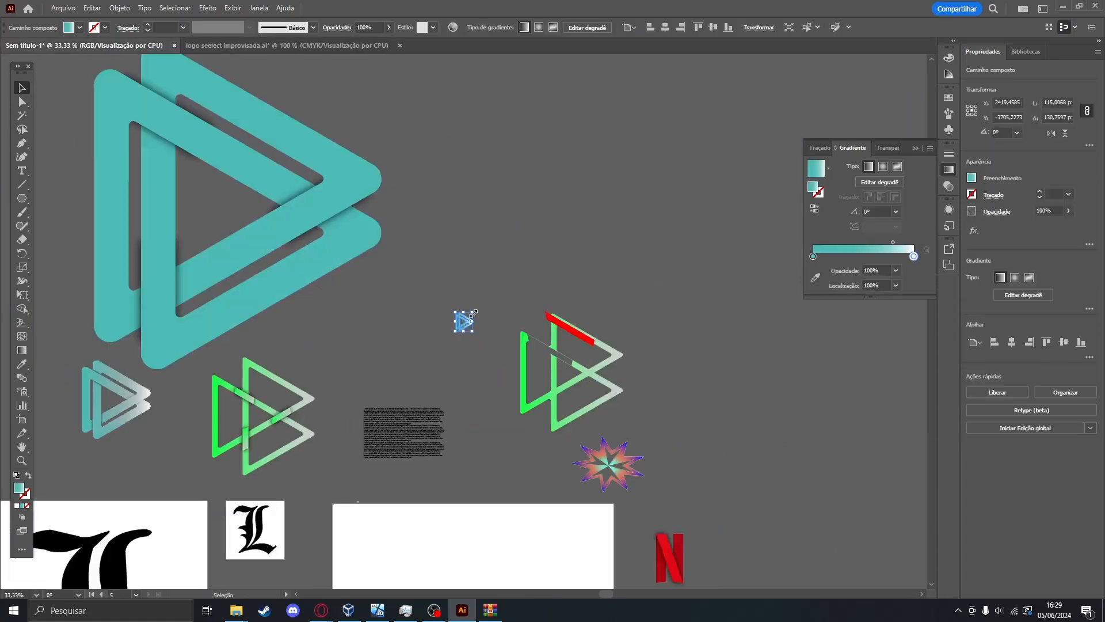
Enlarge the pasted gradient logo to about 1486 × 1690 px and place it over the large solid teal logo.
{"action": "left_click_drag", "start_coordinate": [472, 314], "coordinate": [629, 214]}
{"action": "left_click_drag", "start_coordinate": [617, 154], "coordinate": [674, 83]}
{"action": "left_click_drag", "start_coordinate": [377, 164], "coordinate": [595, 284]}
{"action": "left_click_drag", "start_coordinate": [683, 337], "coordinate": [350, 337]}
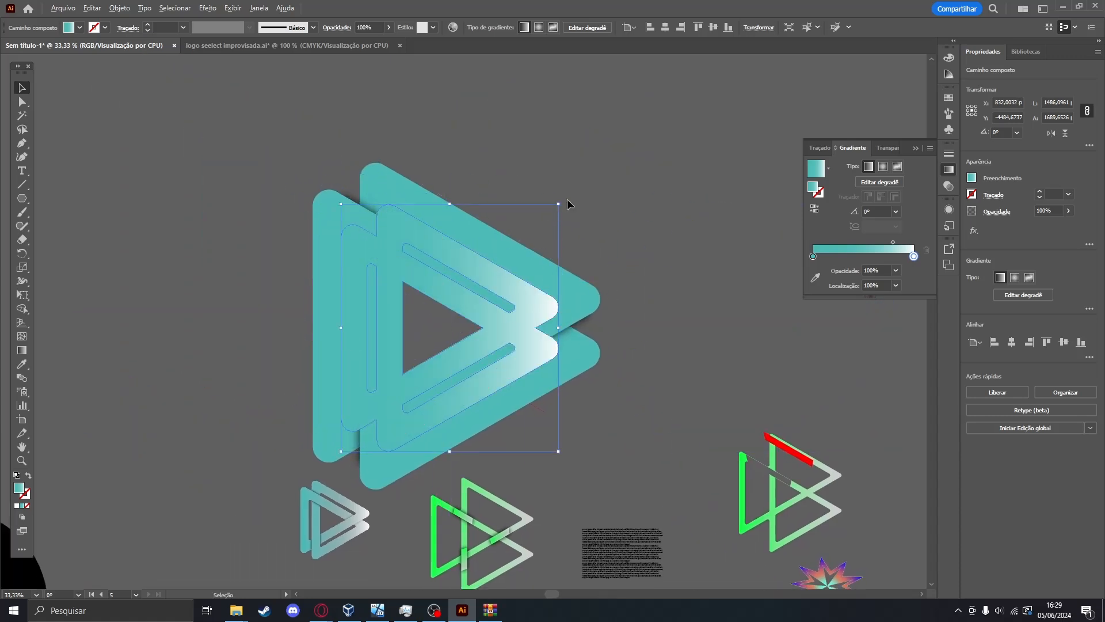
Resize the gradient logo to about 1833 × 2084 px and align its upper-left edges with the solid logo underneath.
{"action": "left_click_drag", "start_coordinate": [560, 203], "coordinate": [600, 156]}
{"action": "left_click_drag", "start_coordinate": [367, 306], "coordinate": [375, 295]}
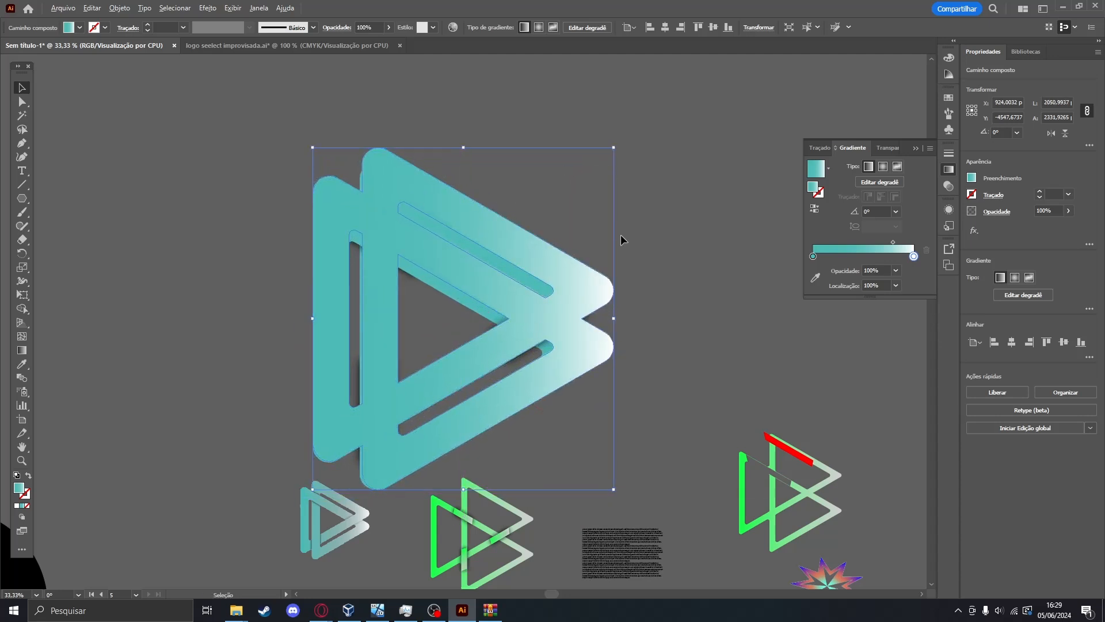
{"action": "left_click_drag", "start_coordinate": [617, 147], "coordinate": [598, 165]}
{"action": "left_click_drag", "start_coordinate": [381, 294], "coordinate": [369, 295]}
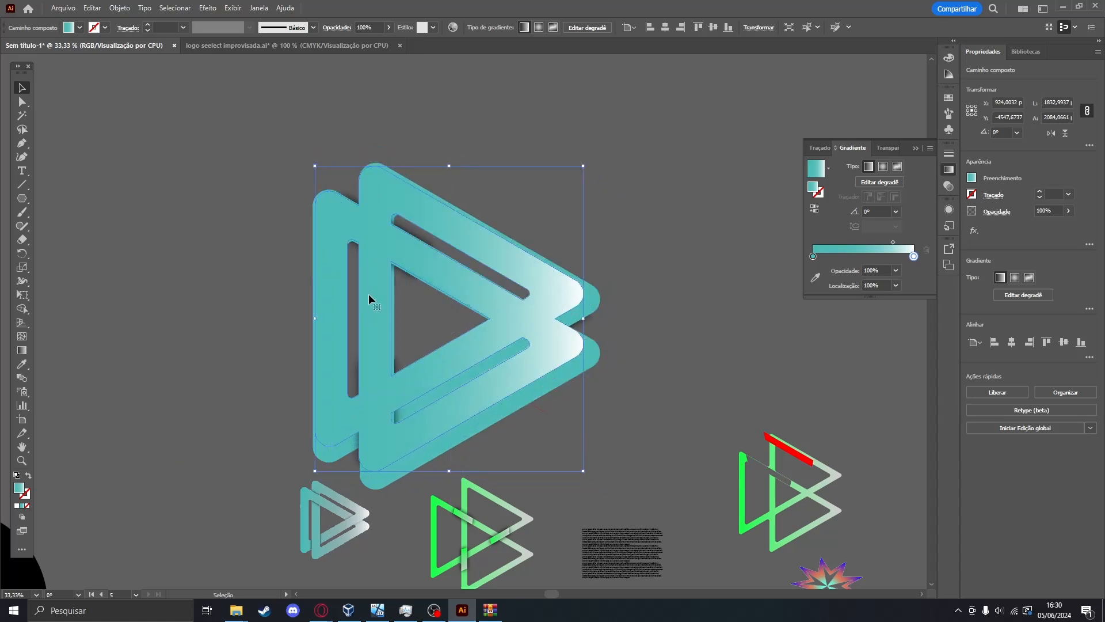
Stretch the gradient logo to about 1946 × 2213 px so its outline matches the solid logo, and deselect it.
{"action": "left_click", "coordinate": [461, 146]}
{"action": "left_click", "coordinate": [493, 361]}
{"action": "left_click", "coordinate": [542, 362]}
{"action": "left_click_drag", "start_coordinate": [585, 472], "coordinate": [602, 487]}
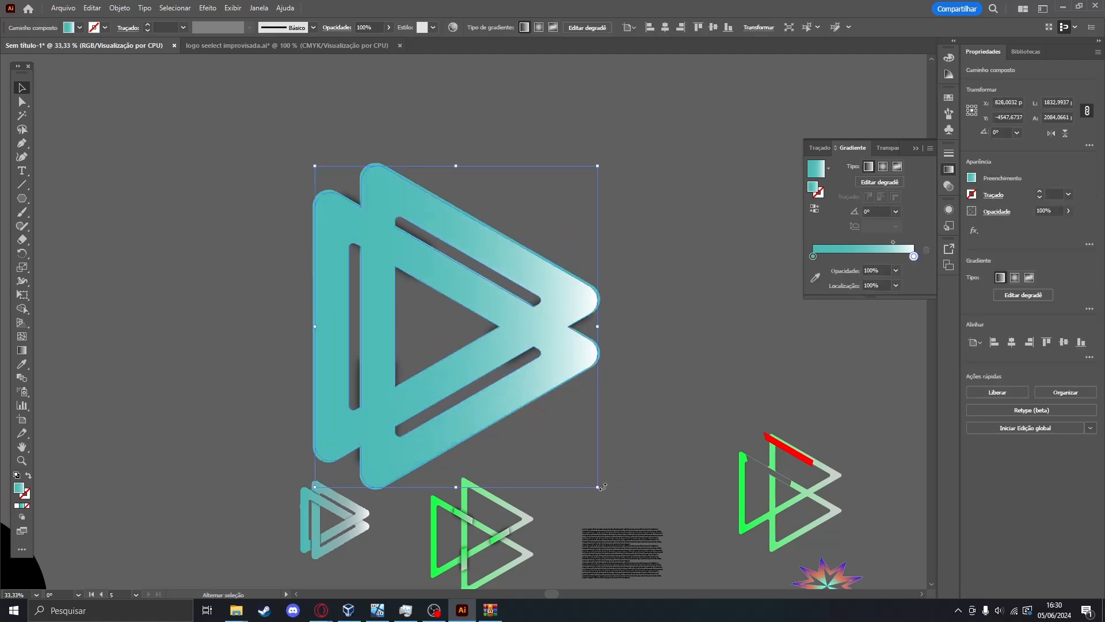
{"action": "left_click_drag", "start_coordinate": [598, 167], "coordinate": [600, 163]}
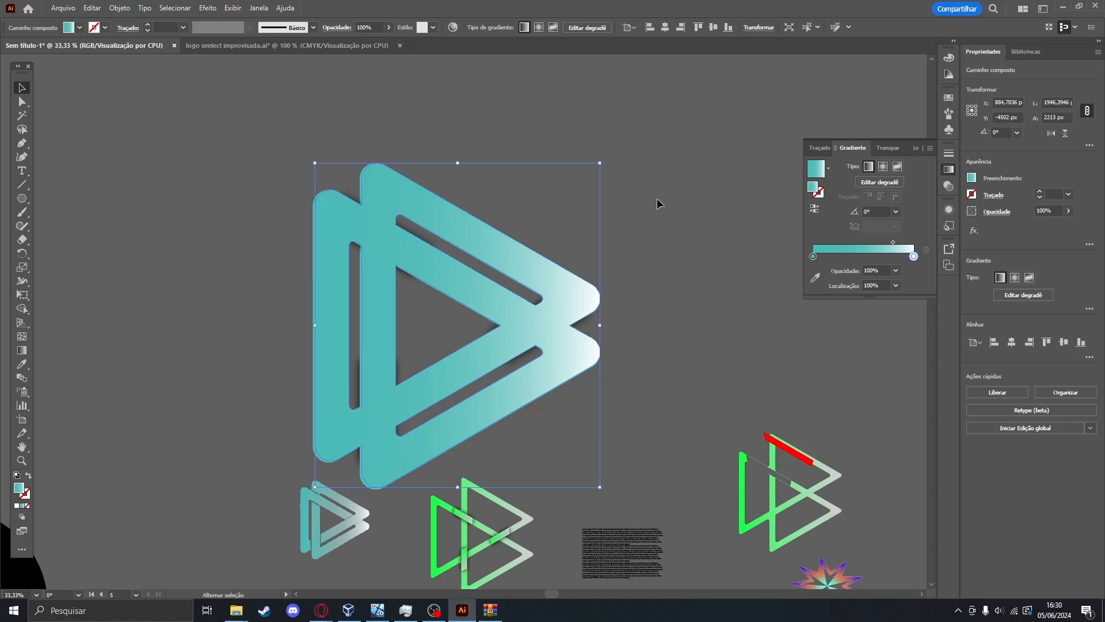
{"action": "left_click", "coordinate": [660, 344]}
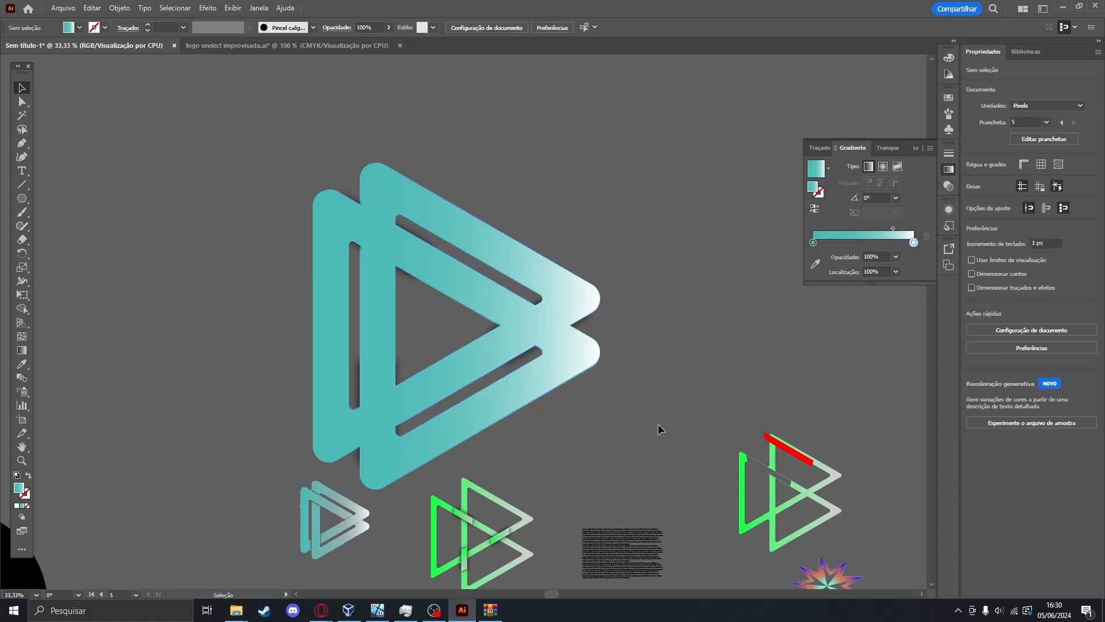
Try to make a clipping mask from the gradient logo over the solid shadowed teal logo.
{"action": "left_click_drag", "start_coordinate": [658, 429], "coordinate": [451, 201]}
{"action": "left_click", "coordinate": [1002, 365]}
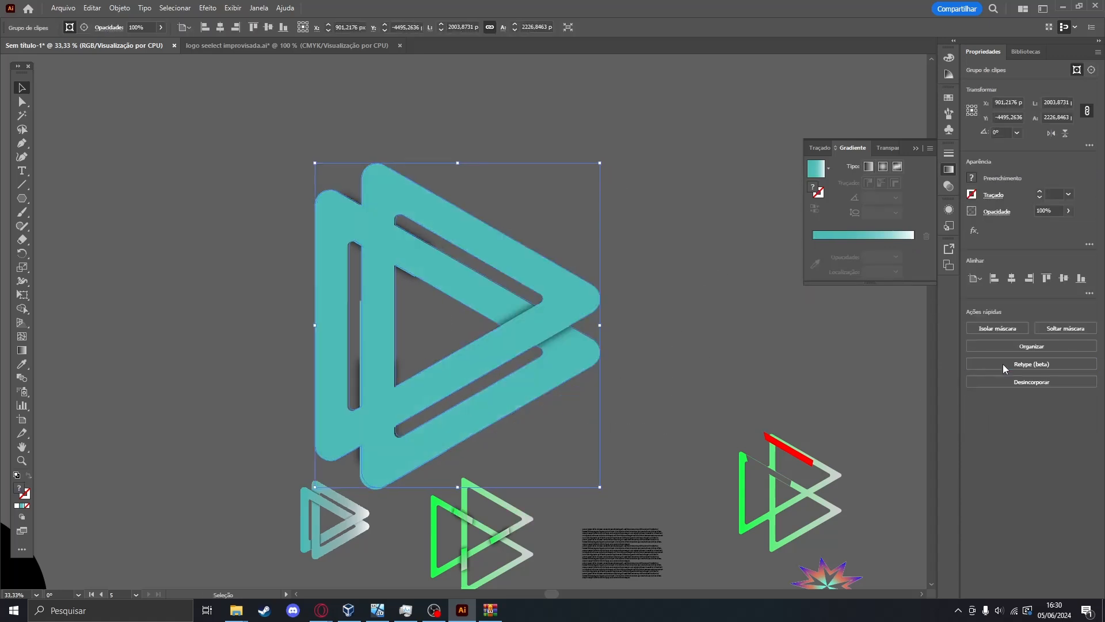
{"action": "left_click_drag", "start_coordinate": [390, 370], "coordinate": [434, 278]}
{"action": "left_click", "coordinate": [669, 354]}
{"action": "key", "text": "ctrl+z"}
{"action": "key", "text": "ctrl+z"}
{"action": "key", "text": "ctrl+z"}
{"action": "left_click", "coordinate": [668, 354]}
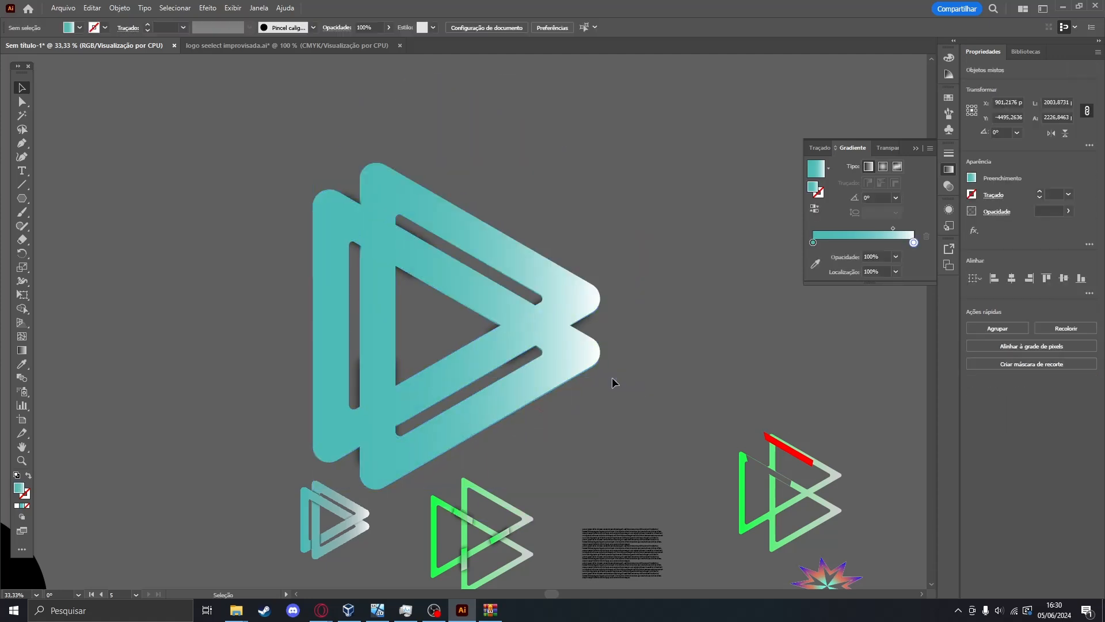
Move the gradient logo left, clear of the solid shadowed logo, and select the whole solid logo.
{"action": "left_click_drag", "start_coordinate": [510, 335], "coordinate": [192, 342]}
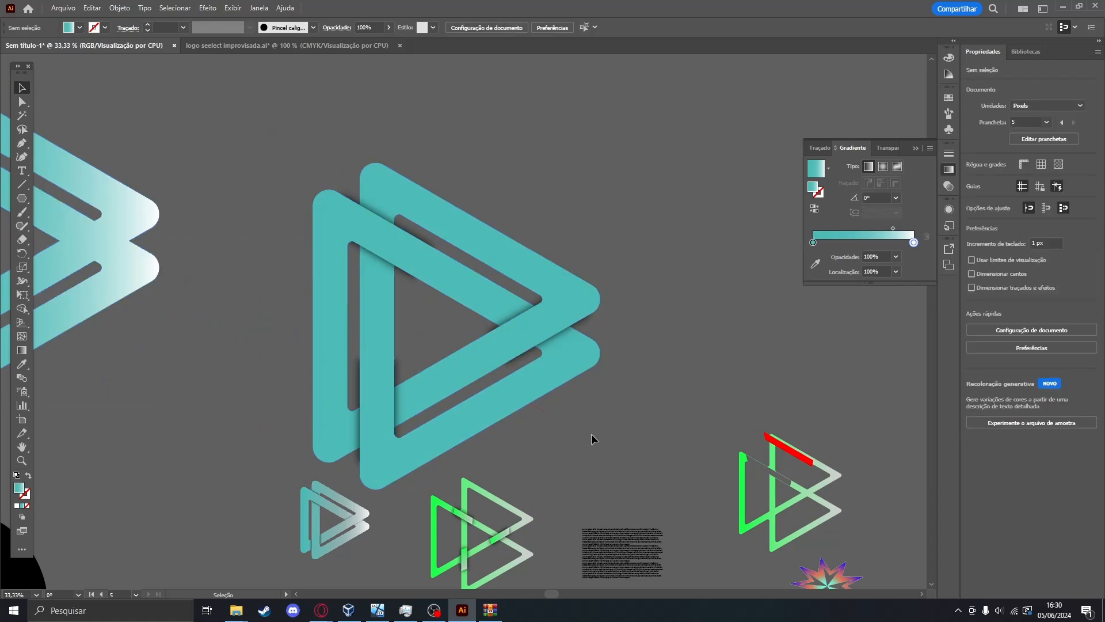
{"action": "left_click_drag", "start_coordinate": [270, 187], "coordinate": [271, 190]}
{"action": "left_click", "coordinate": [475, 518]}
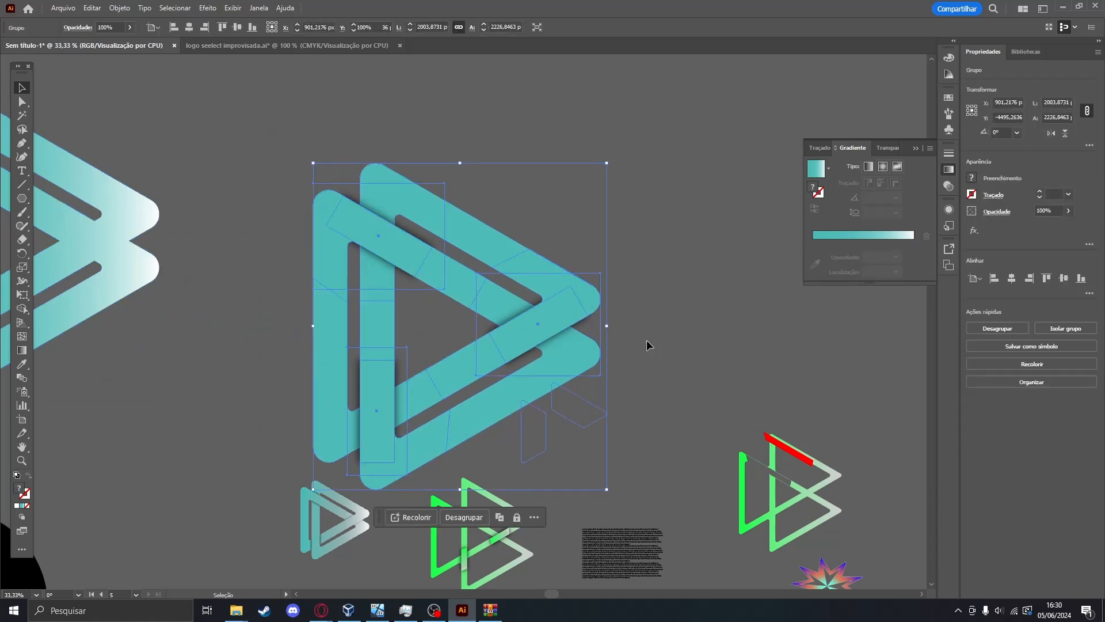
Move the teal-to-white gradient logo back over the solid shadowed logo so their outlines match, and deselect it.
{"action": "left_click", "coordinate": [646, 345]}
{"action": "left_click_drag", "start_coordinate": [75, 213], "coordinate": [604, 334]}
{"action": "left_click", "coordinate": [690, 296]}
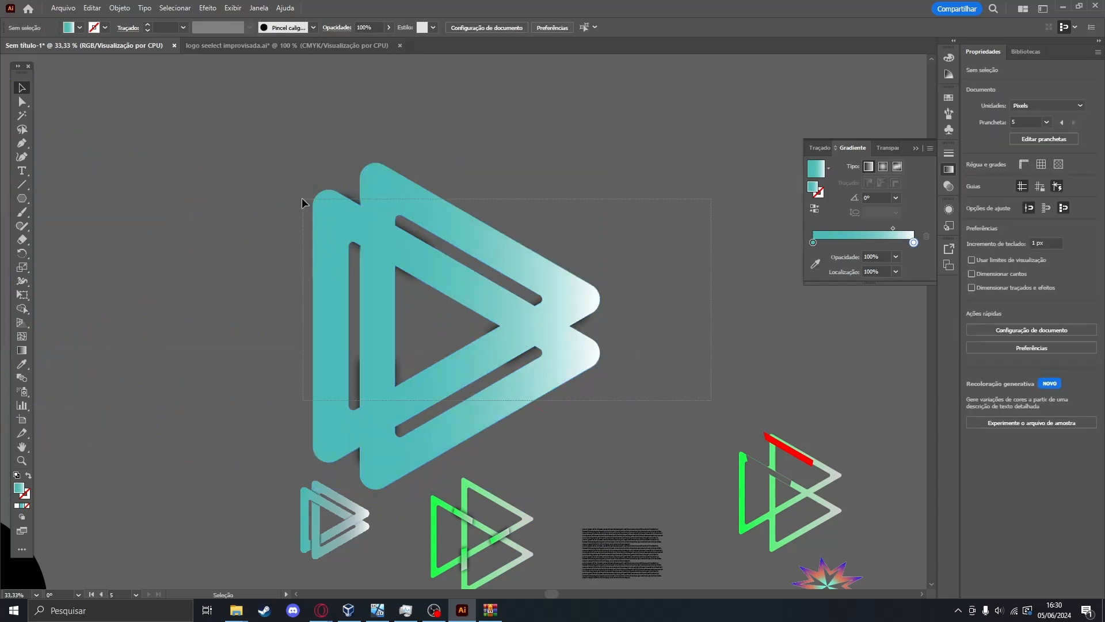
Make a clipping mask from the gradient logo over the solid shadowed logo and move the masked logo up and right, into clear space.
{"action": "left_click_drag", "start_coordinate": [301, 198], "coordinate": [302, 198]}
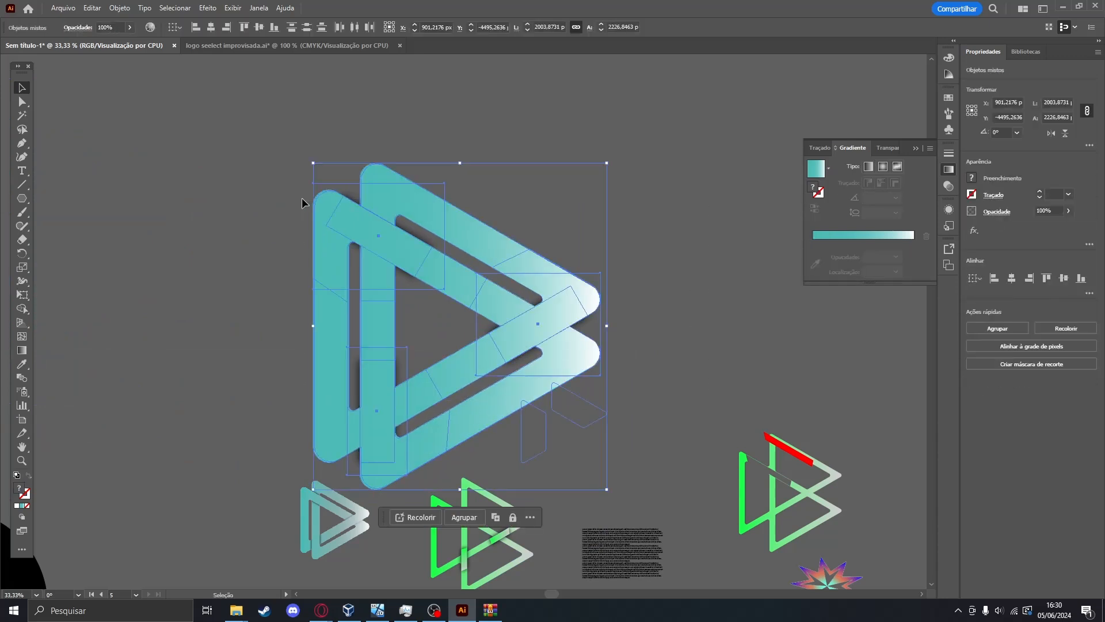
{"action": "left_click", "coordinate": [1010, 363]}
{"action": "left_click", "coordinate": [678, 302]}
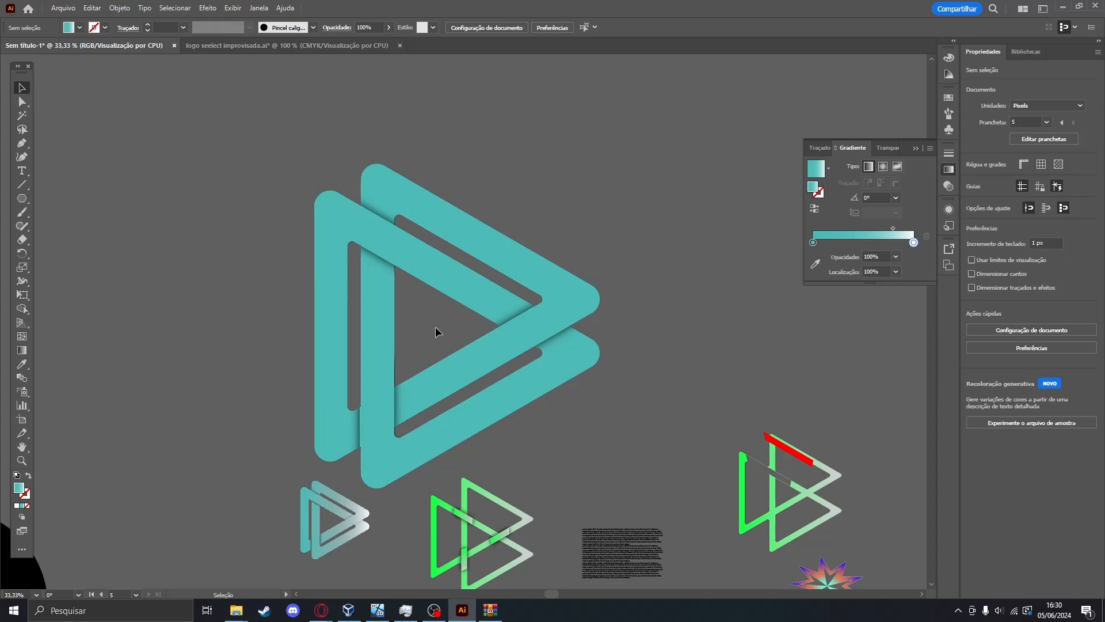
{"action": "left_click_drag", "start_coordinate": [451, 284], "coordinate": [566, 244]}
{"action": "left_click", "coordinate": [607, 350]}
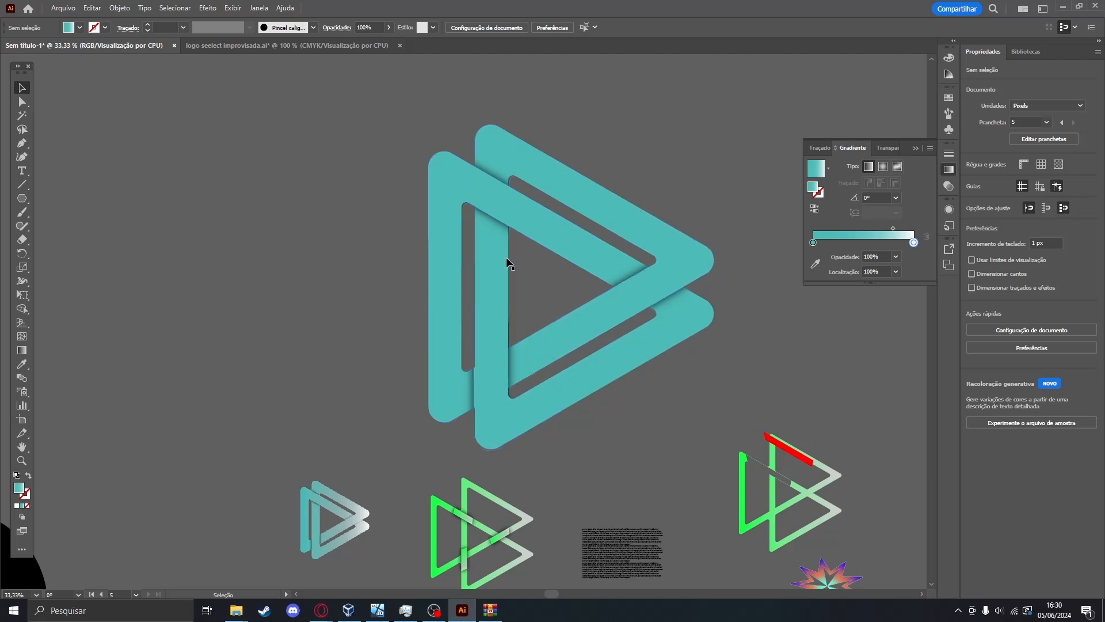
Copy the transparent-to-white gradient rectangle from logo seelect improvisada.ai and paste it into Sem título-1 near the masked logo.
{"action": "scroll", "coordinate": [437, 276], "scroll_direction": "down", "scroll_amount": 2}
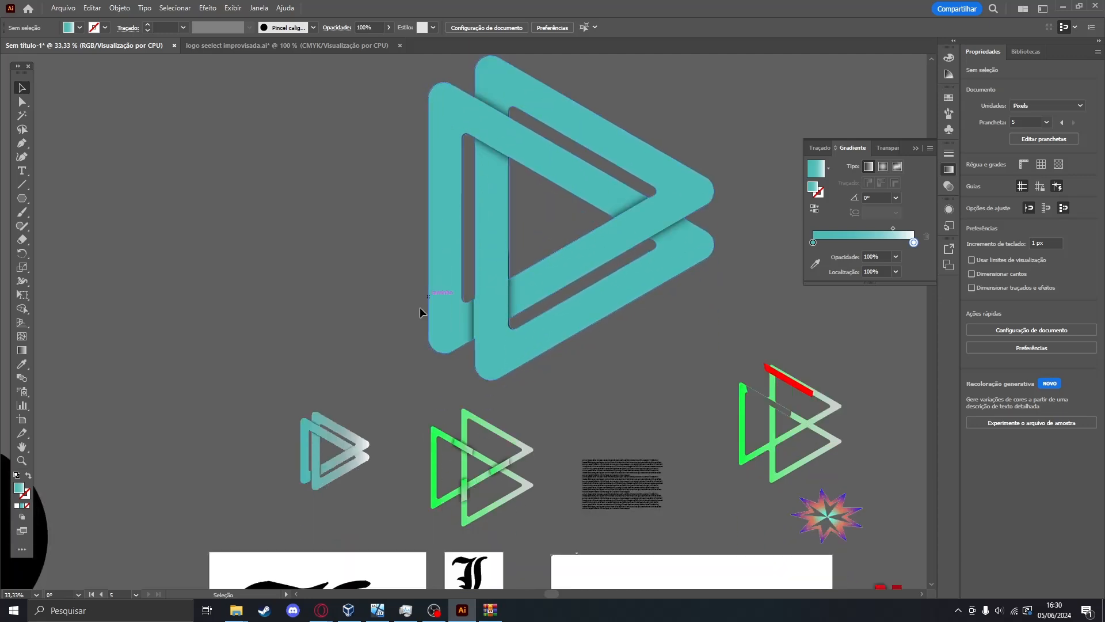
{"action": "left_click", "coordinate": [241, 48]}
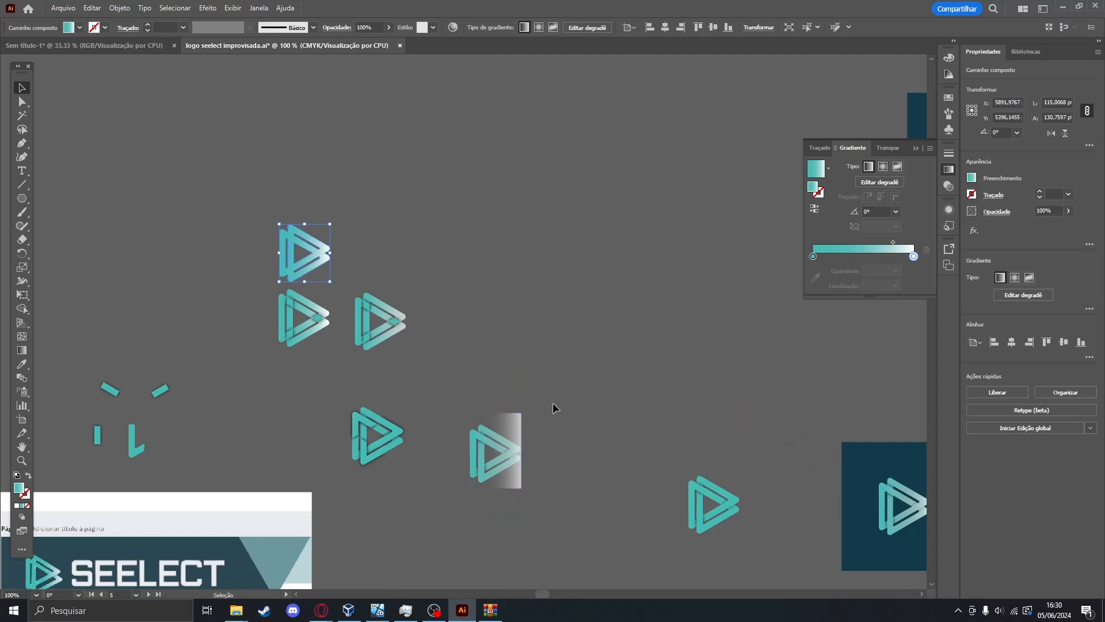
{"action": "left_click", "coordinate": [518, 447]}
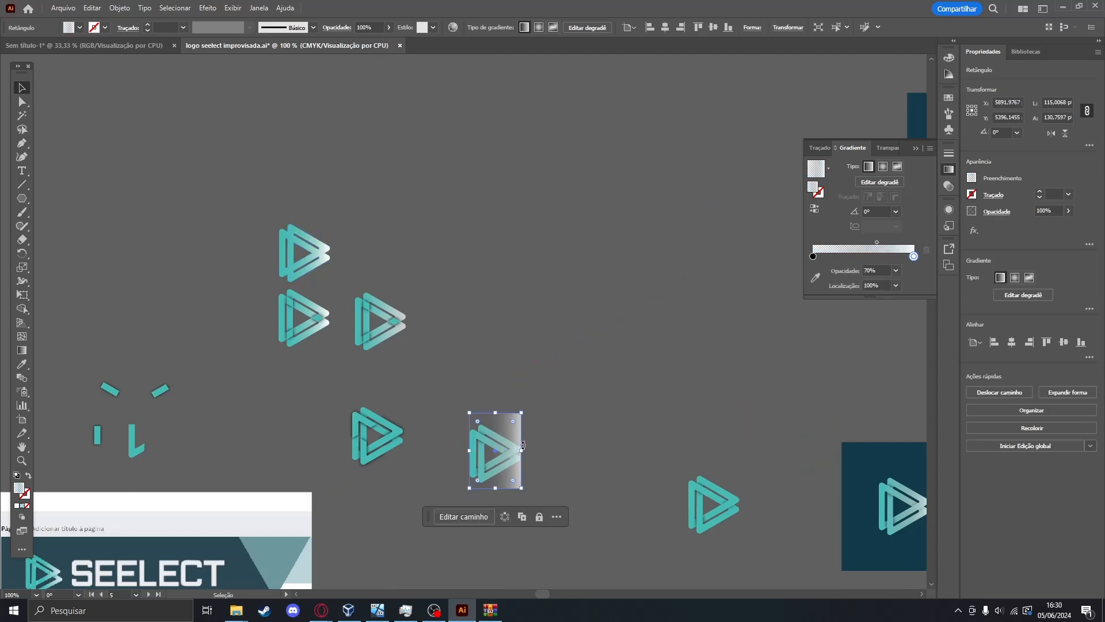
{"action": "left_click", "coordinate": [154, 46]}
{"action": "key", "text": "ctrl+v"}
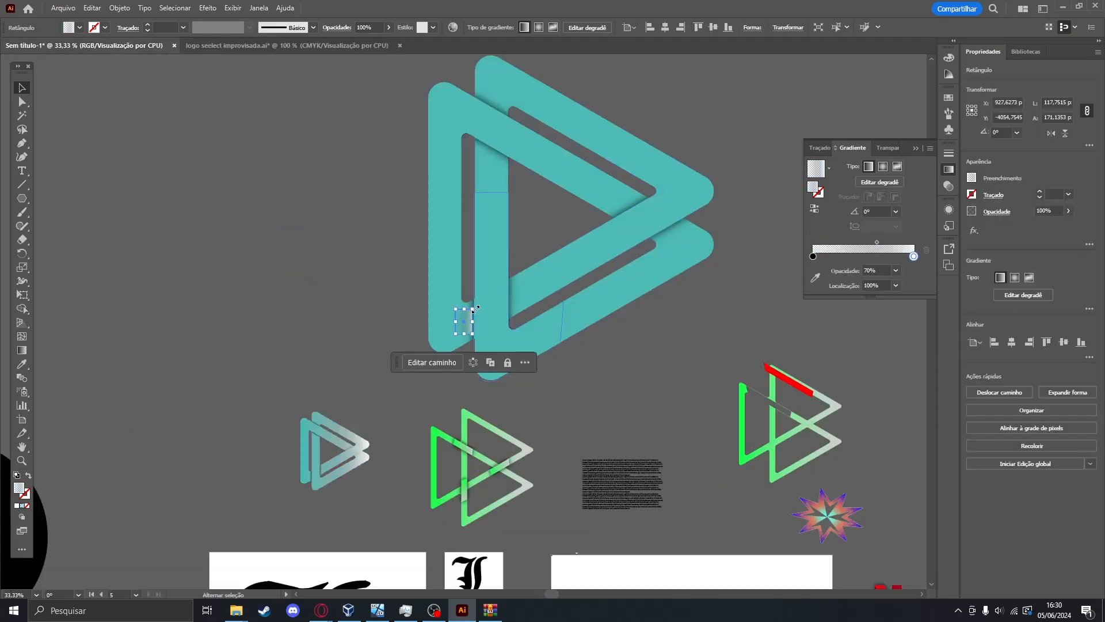
Enlarge the gradient rectangle to about 1838 × 2671 px so its white side covers the right tips of the masked logo.
{"action": "left_click_drag", "start_coordinate": [476, 308], "coordinate": [657, 56]}
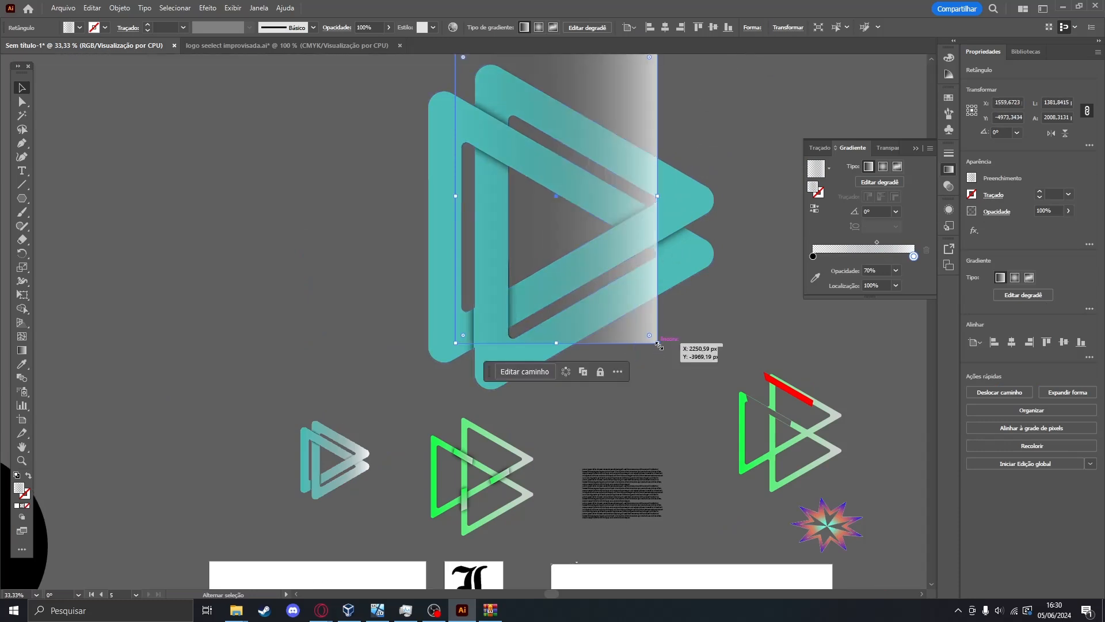
{"action": "left_click_drag", "start_coordinate": [657, 343], "coordinate": [725, 441]}
{"action": "left_click_drag", "start_coordinate": [688, 266], "coordinate": [666, 280]}
{"action": "key", "text": "ctrl+minus"}
{"action": "key", "text": "ctrl+minus"}
{"action": "left_click_drag", "start_coordinate": [554, 213], "coordinate": [562, 305]}
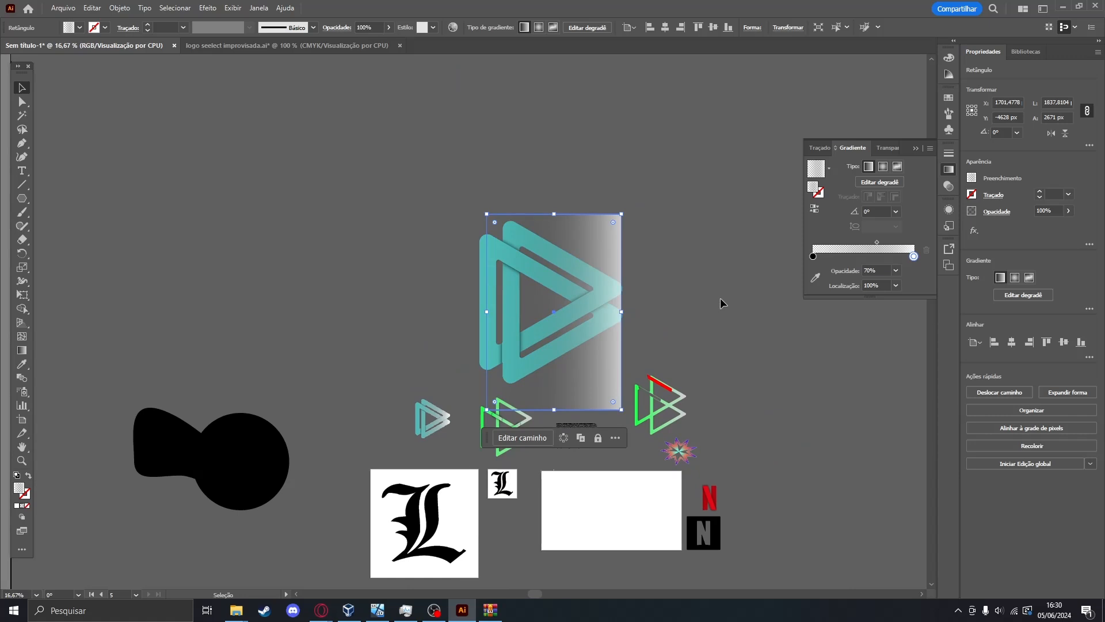
Examine the SEELECT promotional artwork with the flame icon and 50% discount text below the other designs.
{"action": "scroll", "coordinate": [595, 476], "scroll_direction": "down", "scroll_amount": 4}
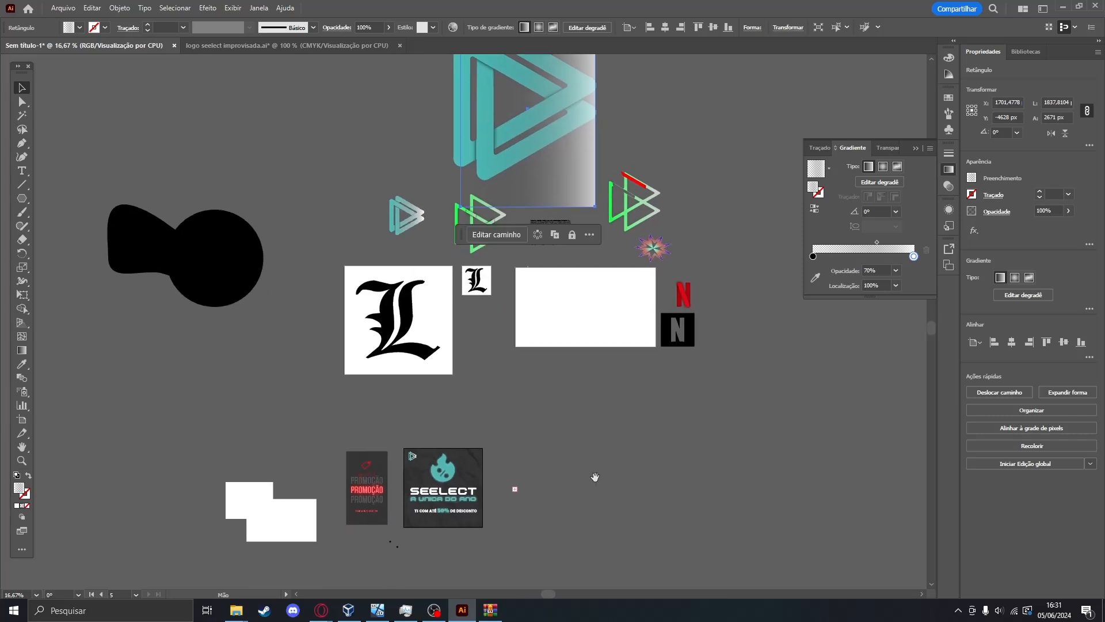
{"action": "left_click_drag", "start_coordinate": [594, 476], "coordinate": [658, 414]}
{"action": "scroll", "coordinate": [644, 420], "scroll_direction": "up", "scroll_amount": 2}
{"action": "scroll", "coordinate": [585, 291], "scroll_direction": "right", "scroll_amount": 2}
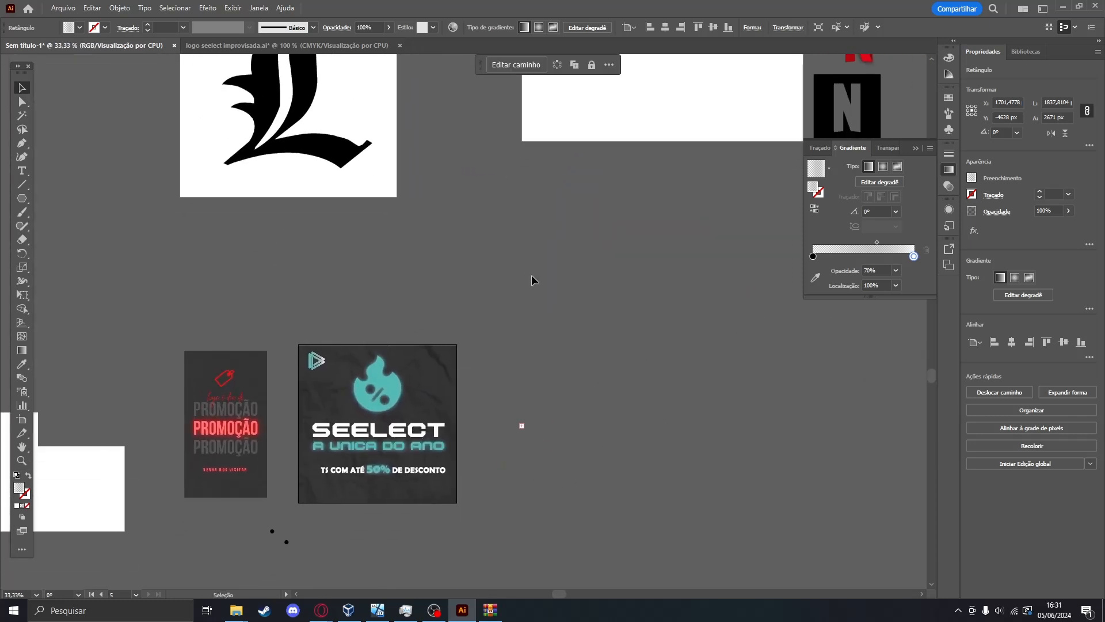
{"action": "scroll", "coordinate": [499, 323], "scroll_direction": "up", "scroll_amount": 3}
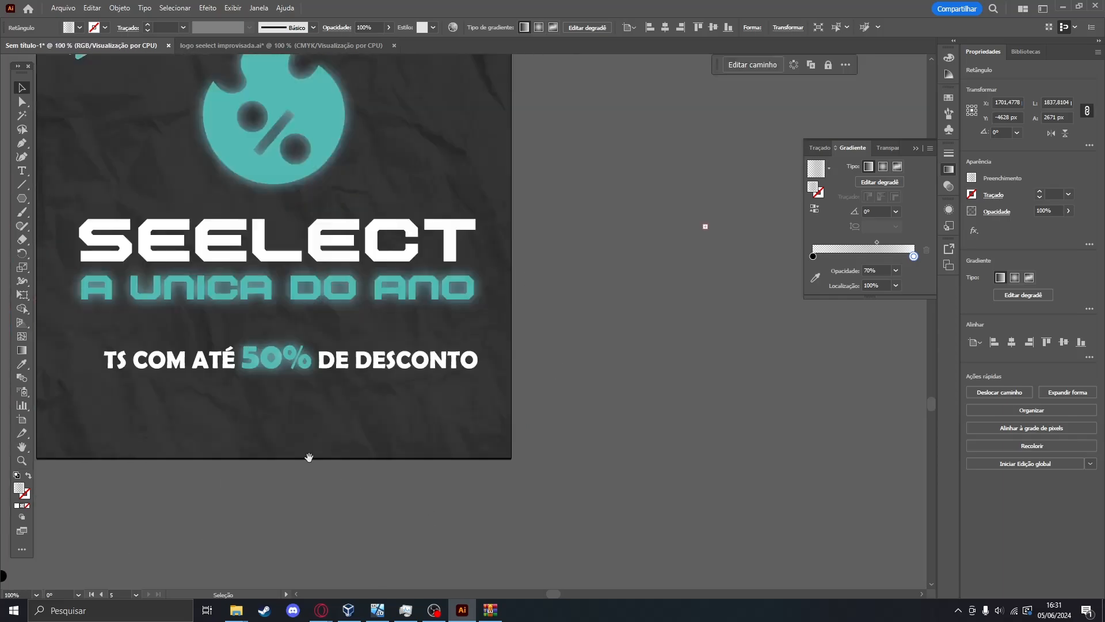
{"action": "left_click_drag", "start_coordinate": [317, 425], "coordinate": [593, 468]}
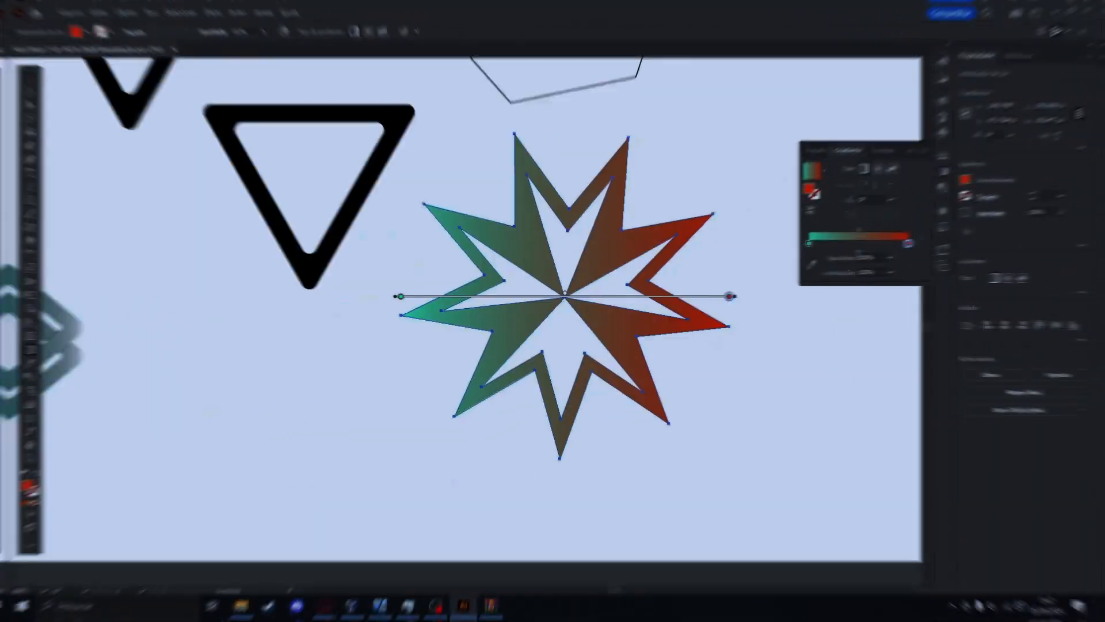
{"action": "left_click_drag", "start_coordinate": [486, 141], "coordinate": [651, 432]}
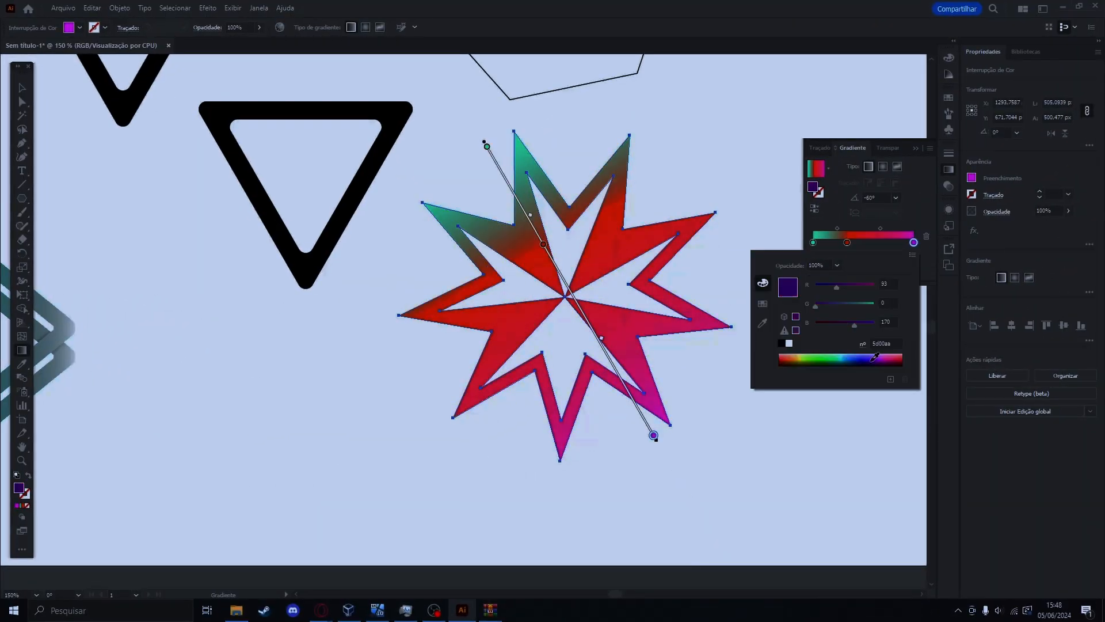
{"action": "left_click", "coordinate": [860, 242]}
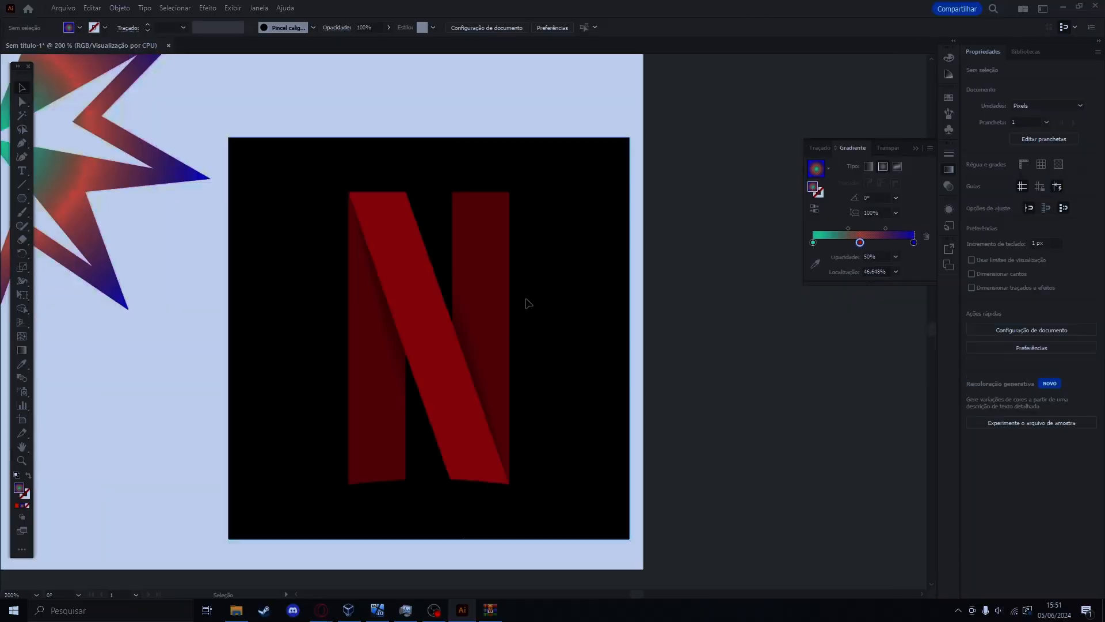
{"action": "scroll", "coordinate": [587, 382], "scroll_direction": "up", "scroll_amount": 5}
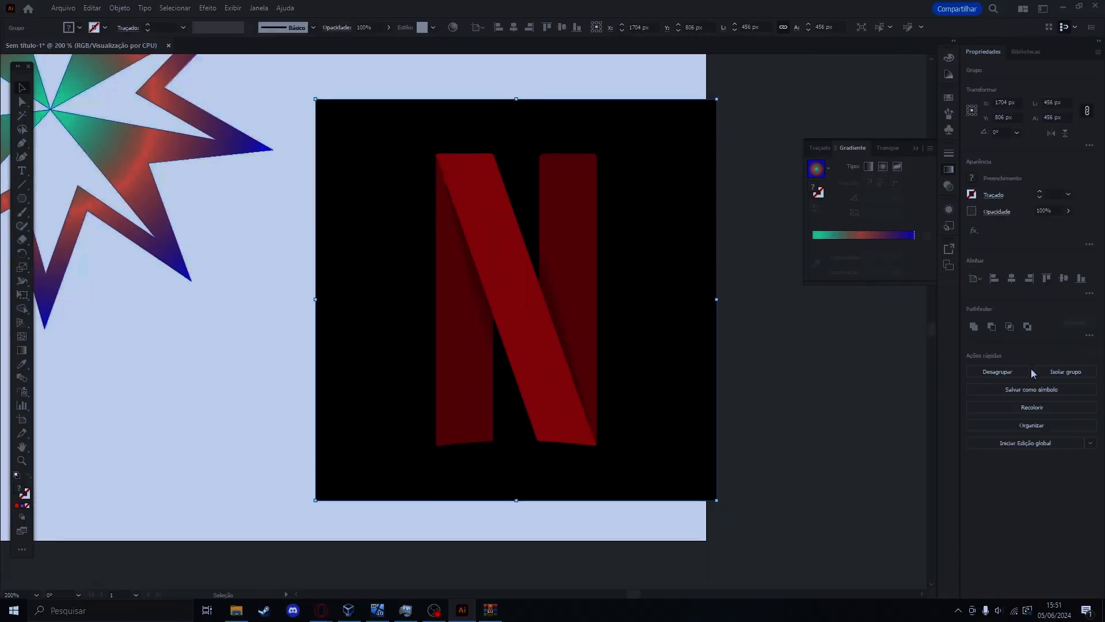
{"action": "scroll", "coordinate": [479, 359], "scroll_direction": "down", "scroll_amount": 5}
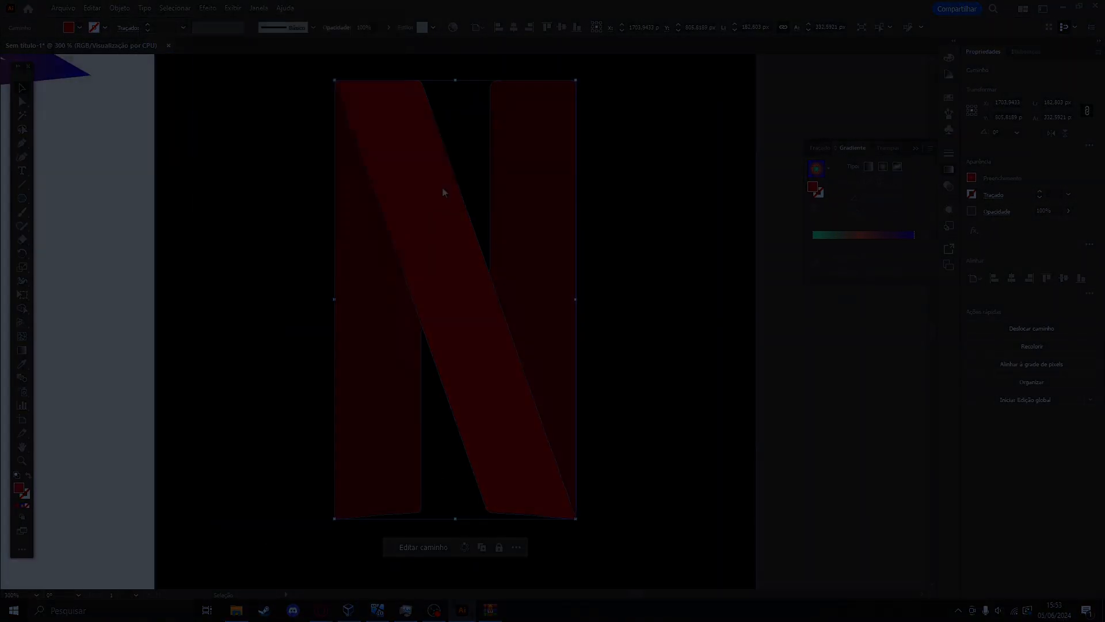